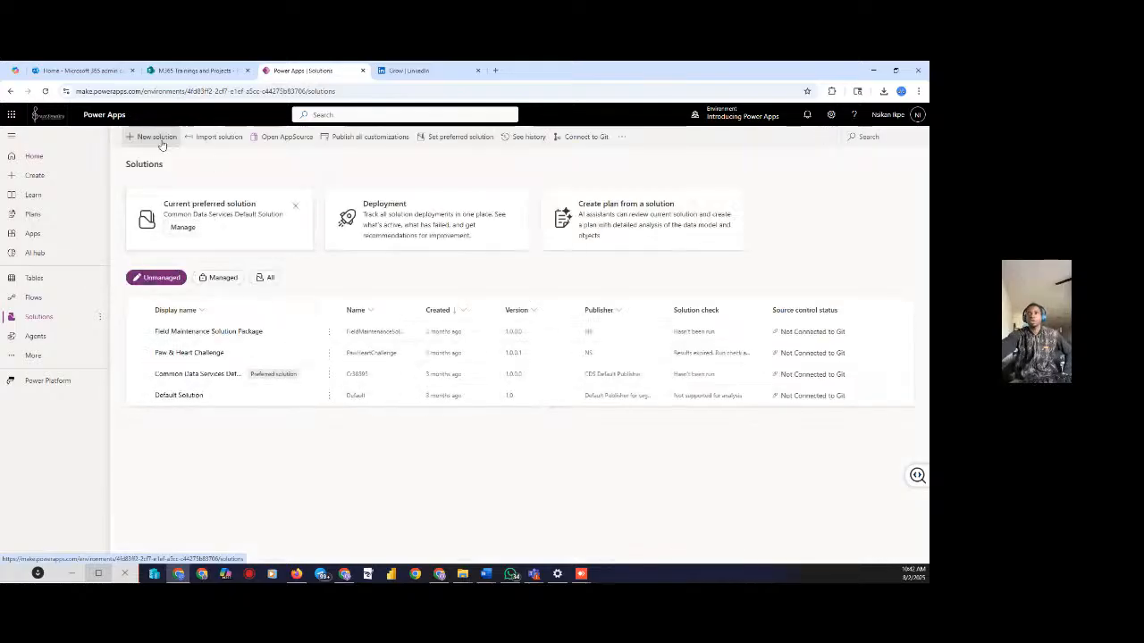
Name the new solution Pillars Cloud Tech and give a new publisher the display and internal name 'pillars'
{"action": "left_click", "coordinate": [155, 139]}
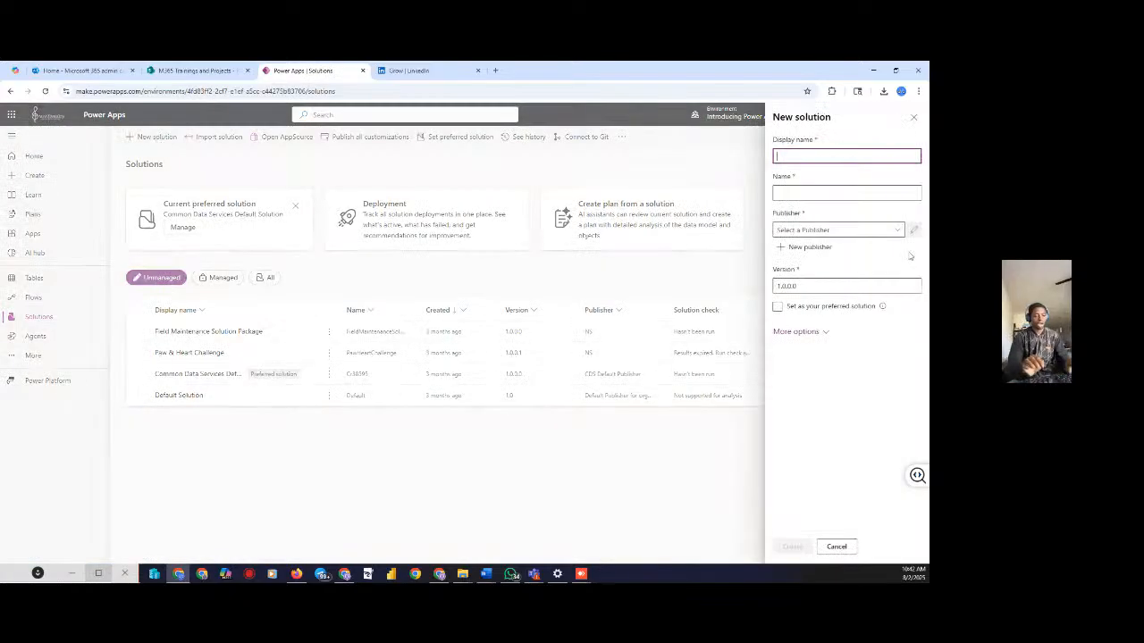
{"action": "type", "text": "Pillar"}
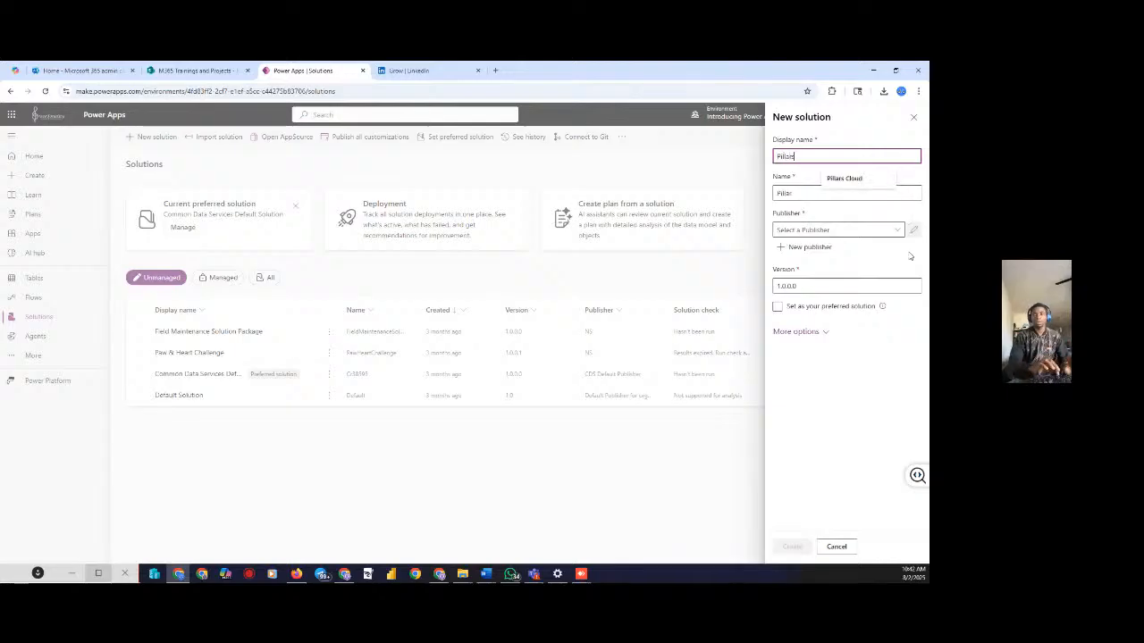
{"action": "type", "text": "s"}
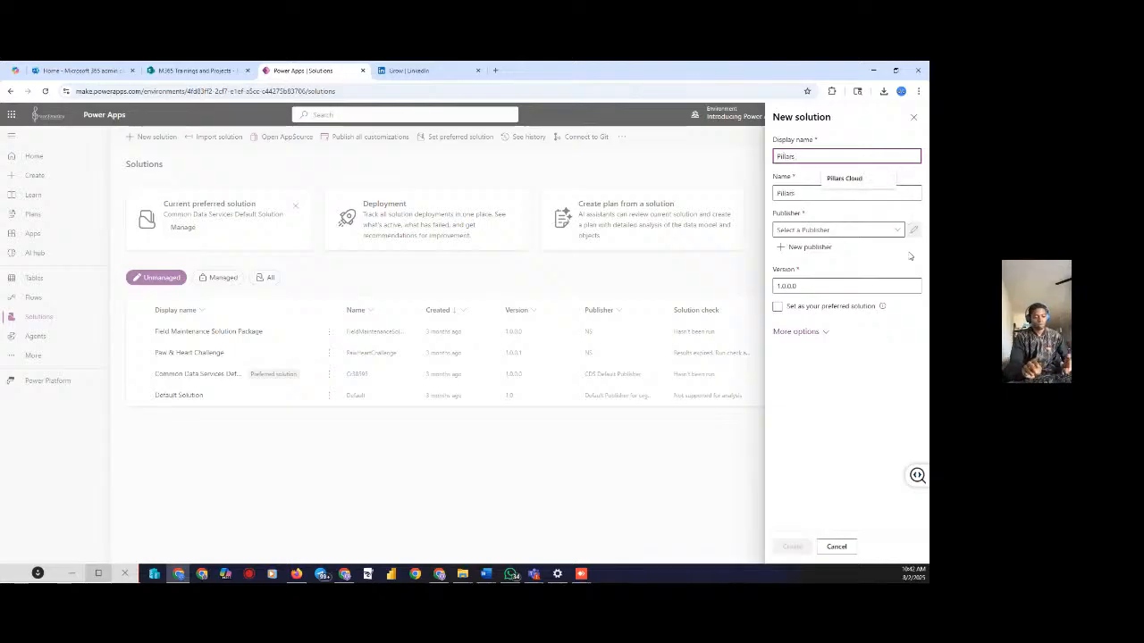
{"action": "type", "text": " Cl"}
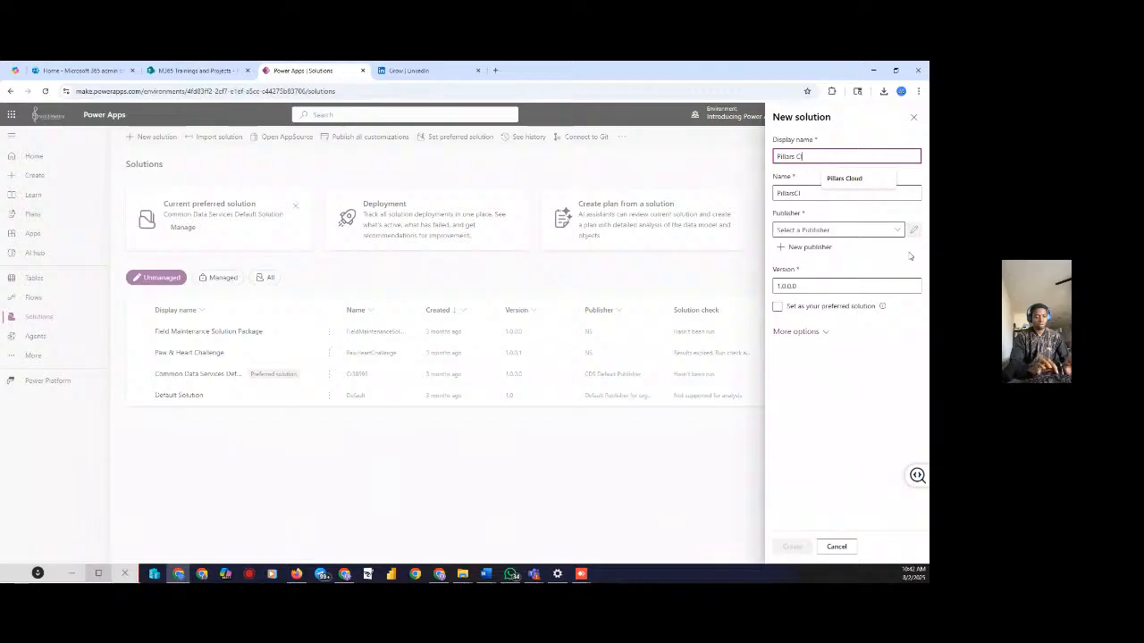
{"action": "type", "text": "oud Tech"}
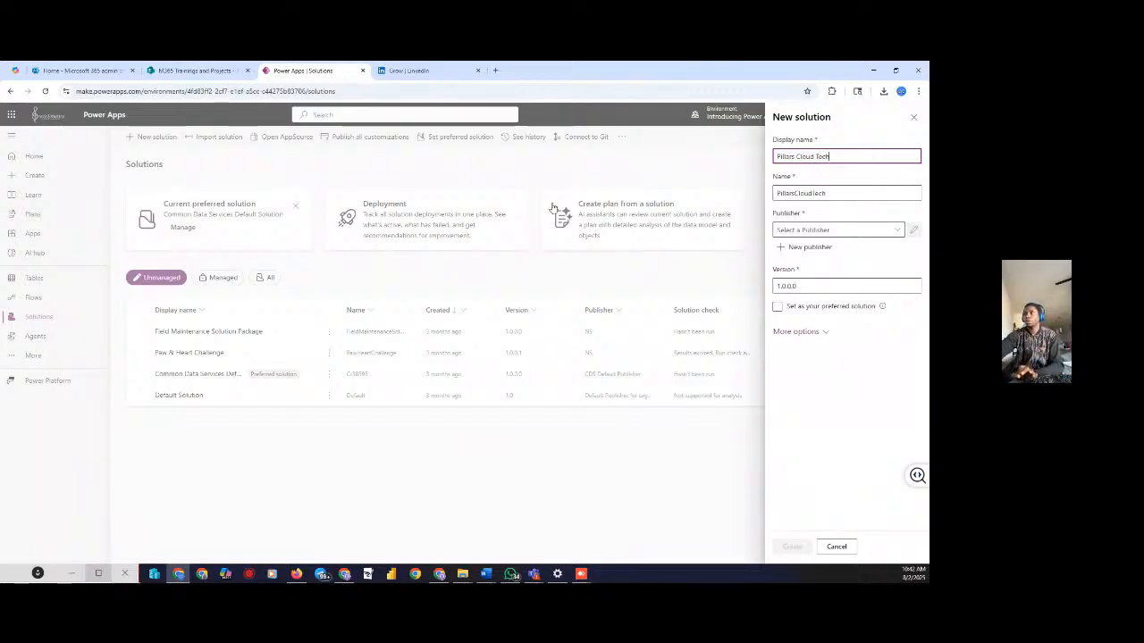
{"action": "left_click", "coordinate": [815, 230]}
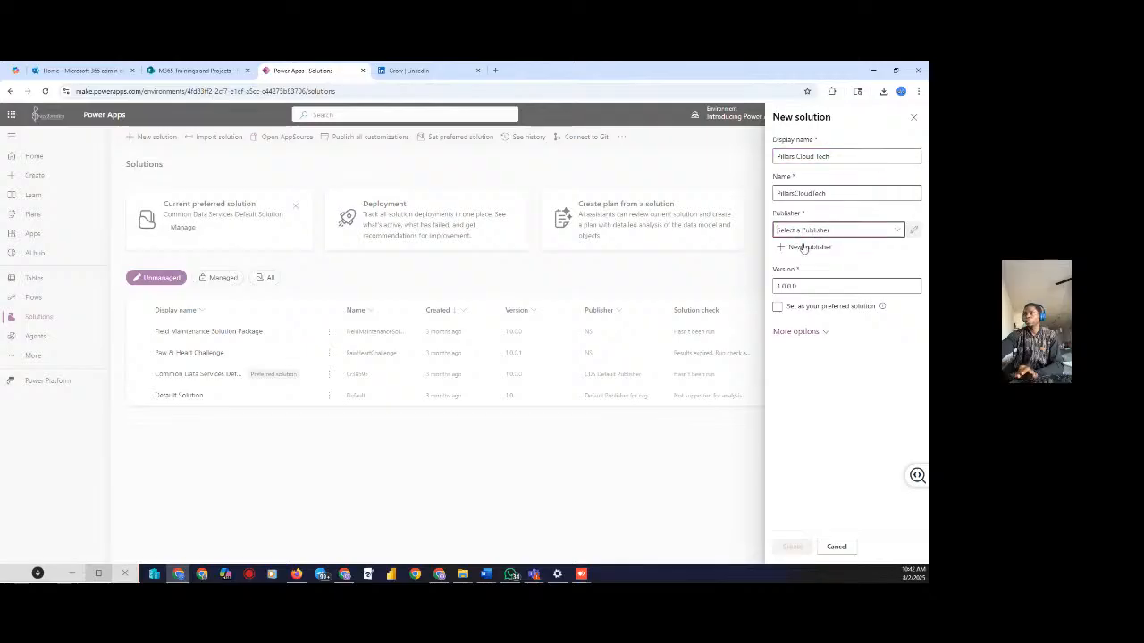
{"action": "left_click", "coordinate": [802, 247]}
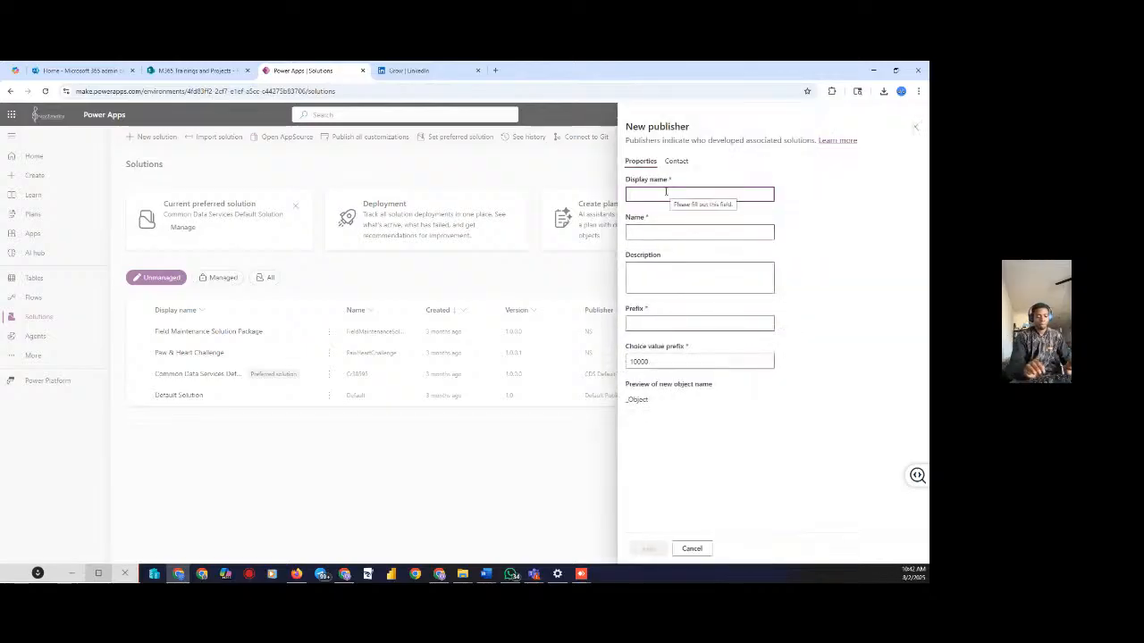
{"action": "type", "text": "pillar"}
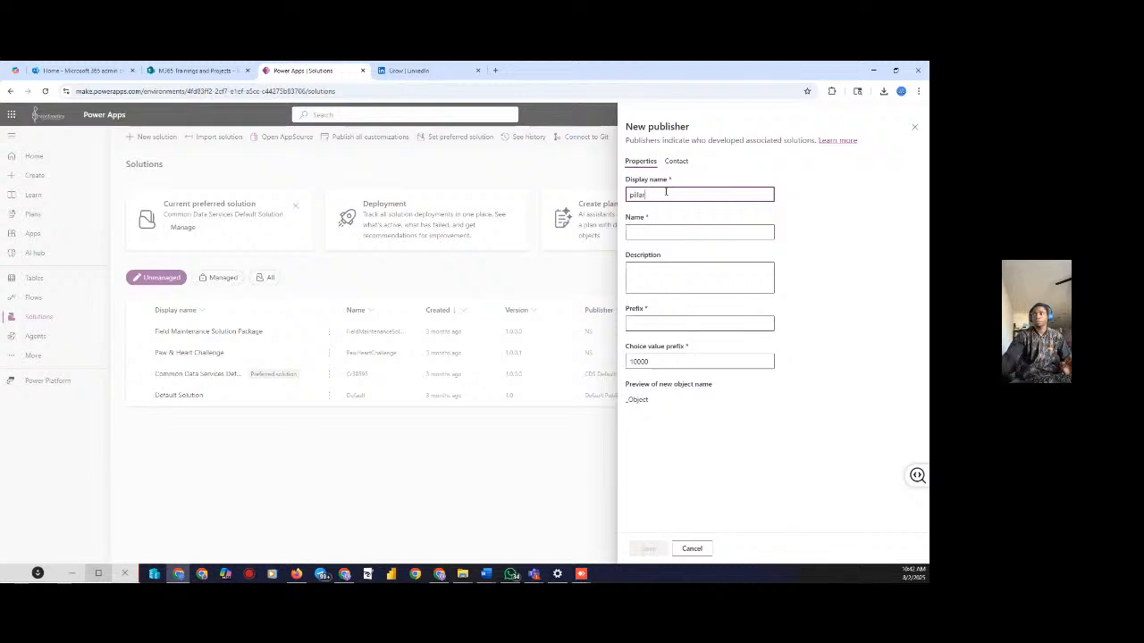
{"action": "type", "text": "s"}
{"action": "left_click", "coordinate": [640, 231]}
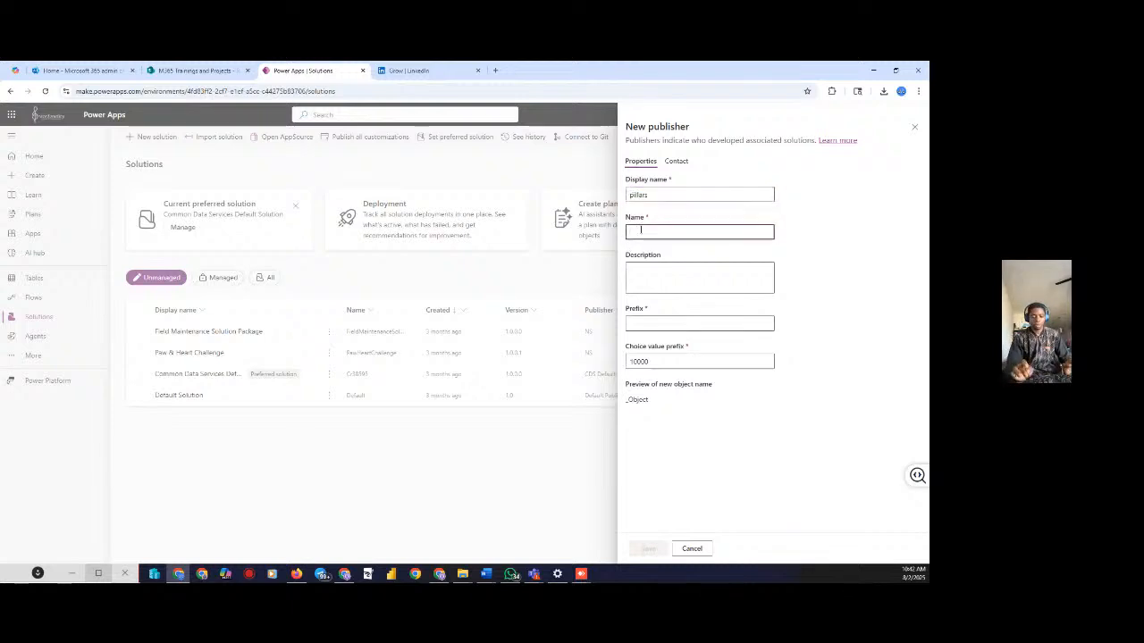
{"action": "type", "text": "pillars"}
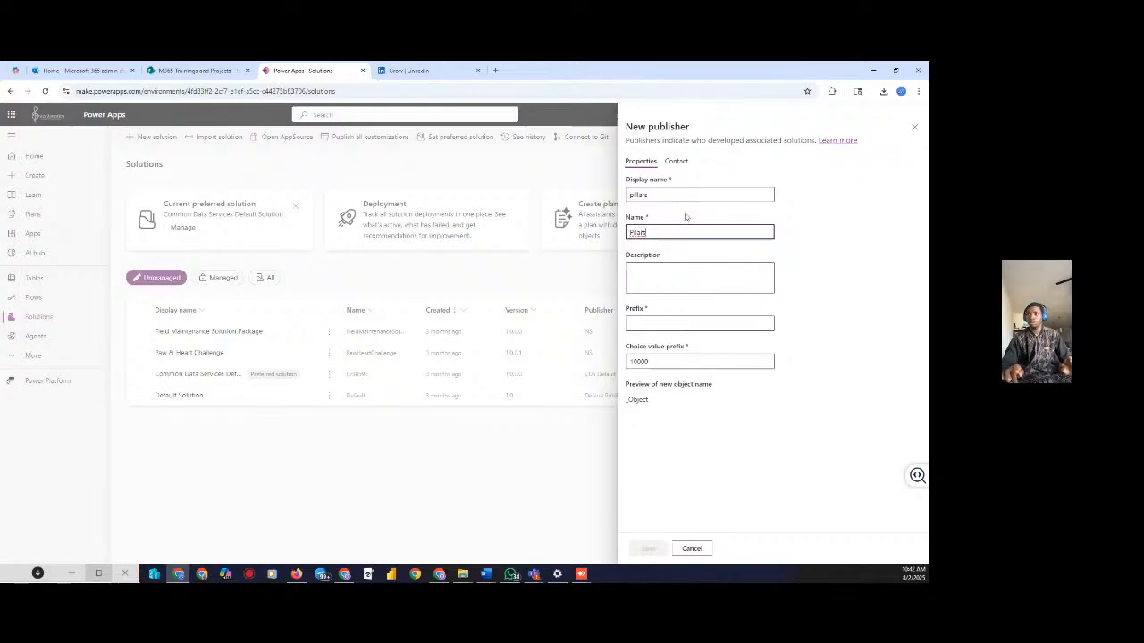
{"action": "key", "text": "BackSpace"}
{"action": "type", "text": "llars"}
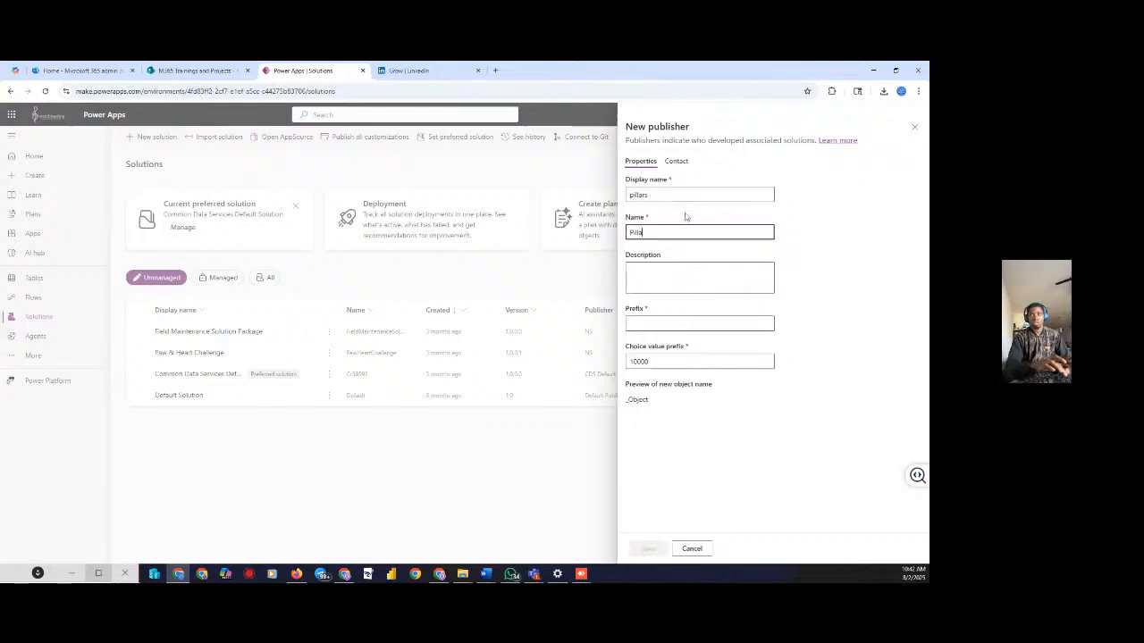
Set the publisher's customization prefix to ps, save the publisher, and create the solution
{"action": "left_click", "coordinate": [644, 323]}
{"action": "type", "text": "ps"}
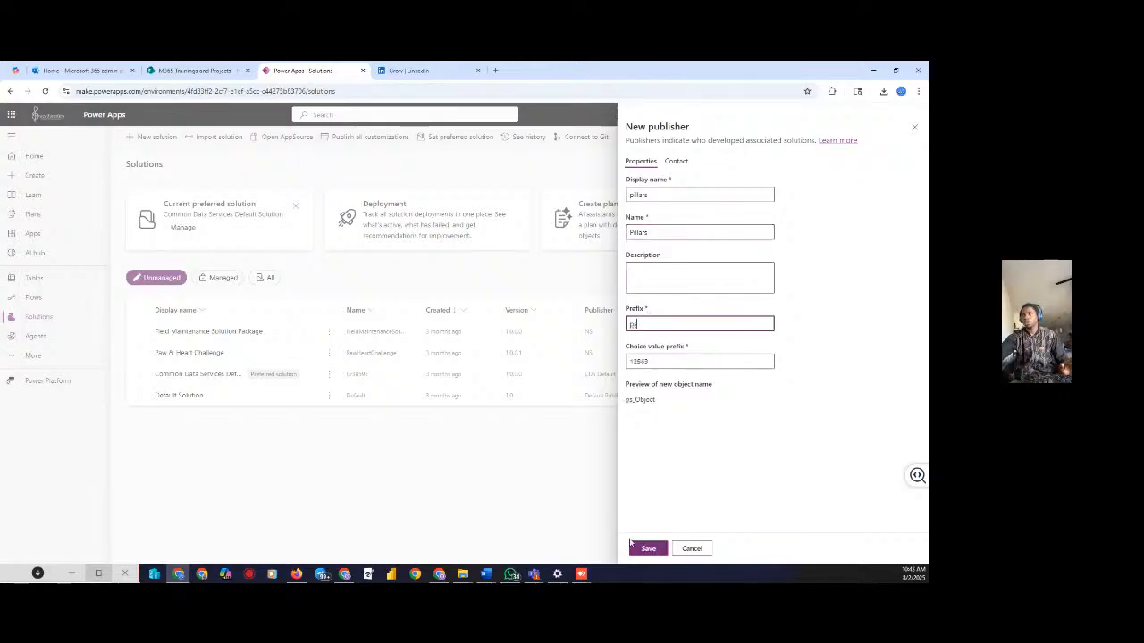
{"action": "left_click", "coordinate": [648, 551]}
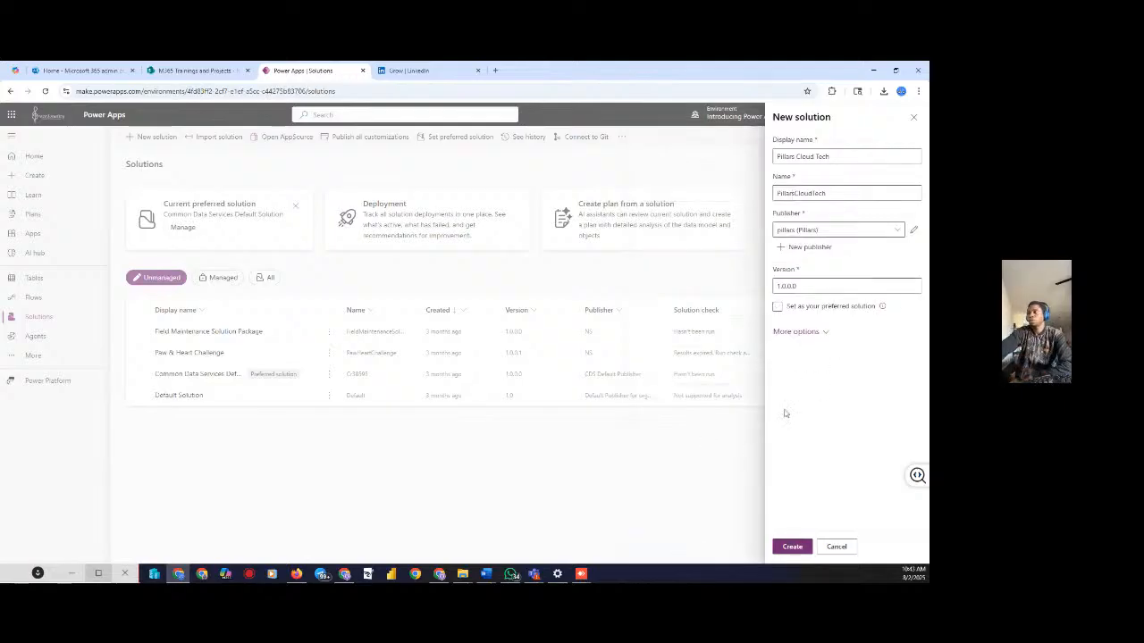
{"action": "left_click", "coordinate": [790, 553]}
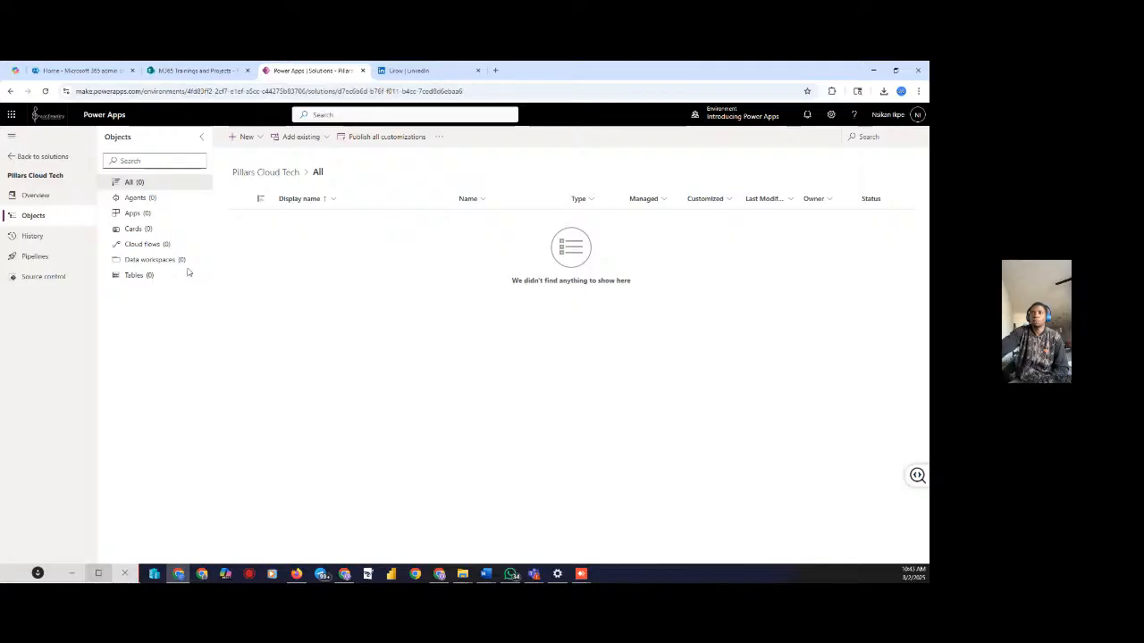
Add a blank phone-format canvas app named Pillars Score App to the solution
{"action": "left_click", "coordinate": [243, 136]}
{"action": "mouse_move", "coordinate": [248, 172]}
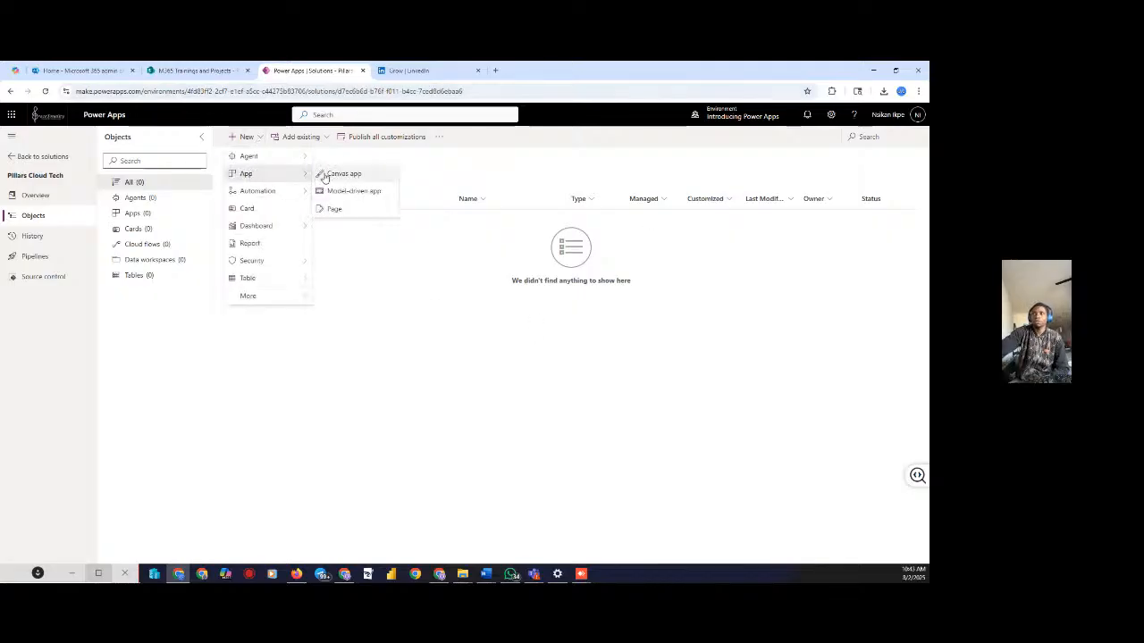
{"action": "left_click", "coordinate": [323, 174]}
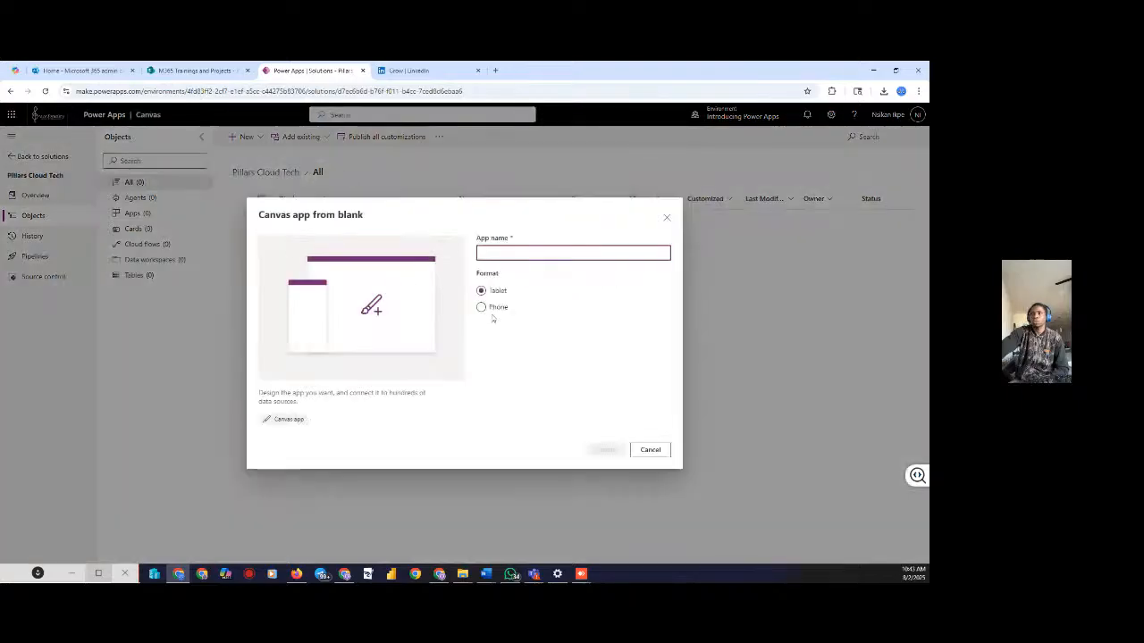
{"action": "left_click", "coordinate": [491, 309]}
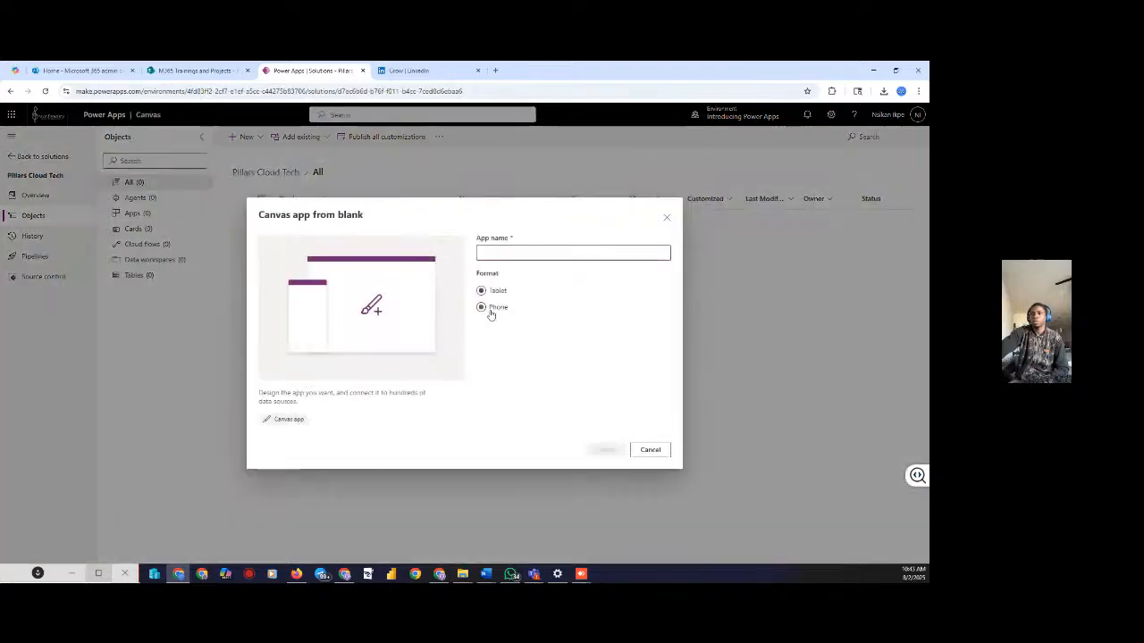
{"action": "left_click", "coordinate": [501, 251]}
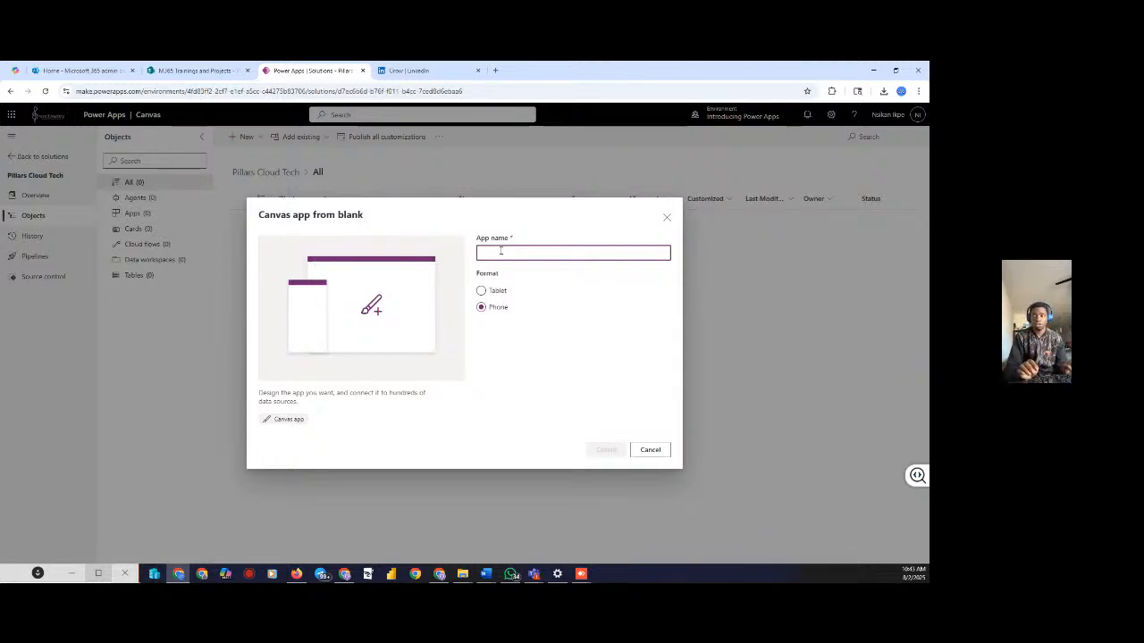
{"action": "type", "text": "P"}
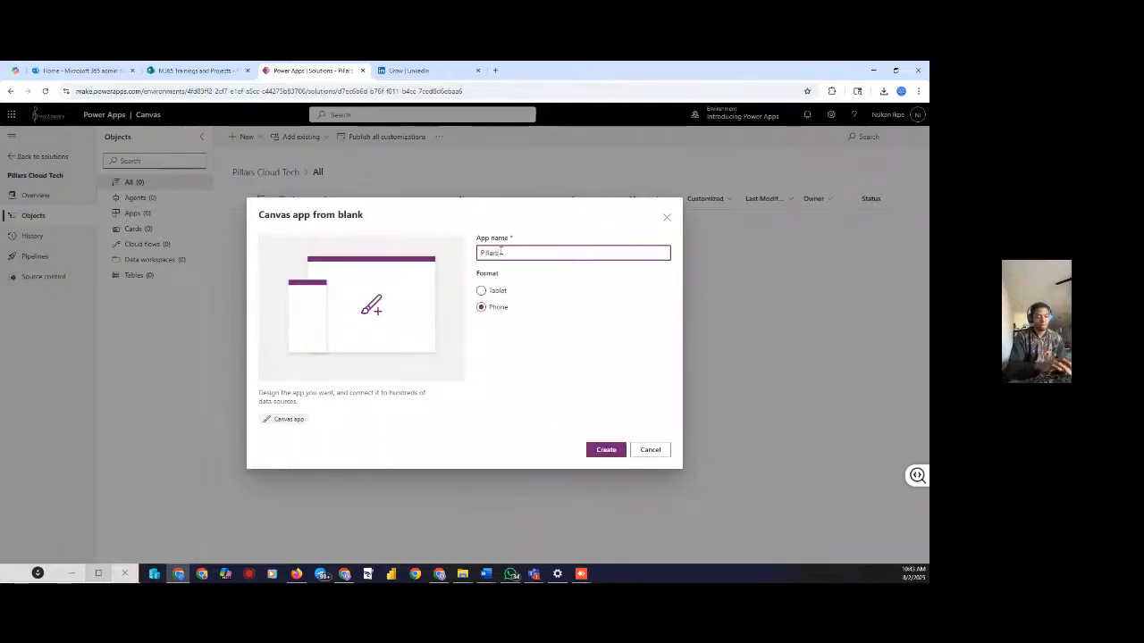
{"action": "type", "text": "illars"}
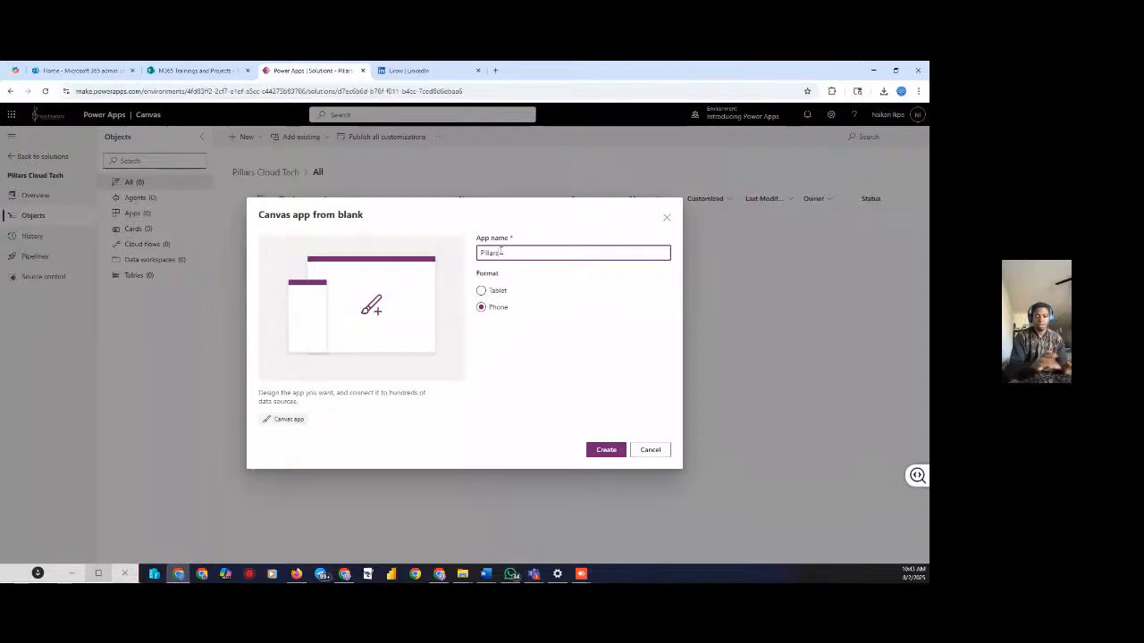
{"action": "type", "text": " Core App"}
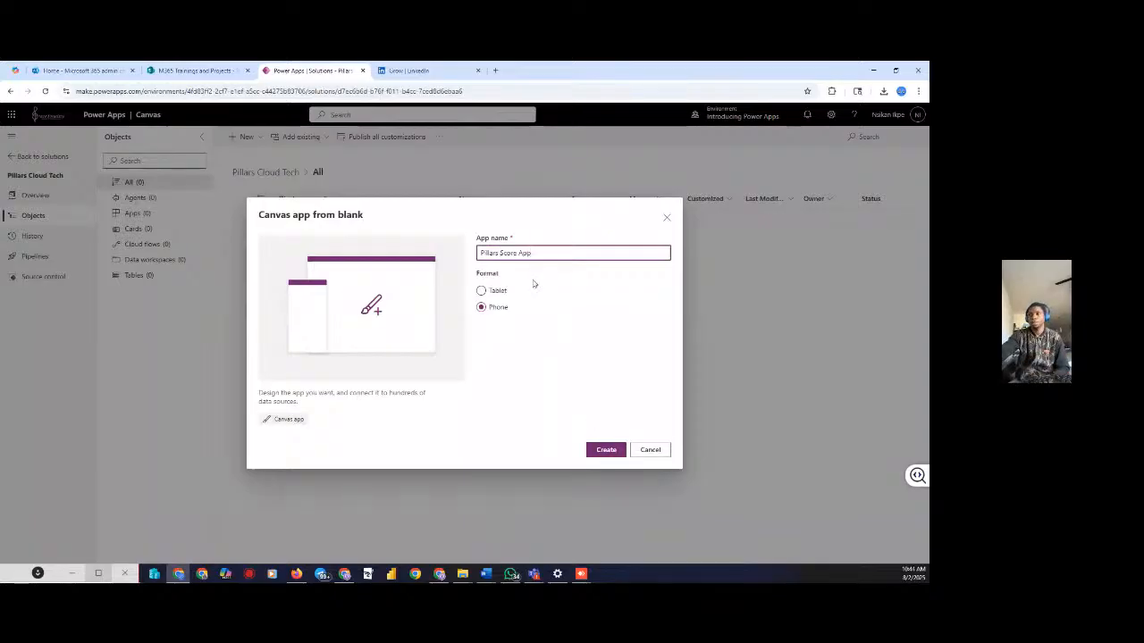
{"action": "left_click", "coordinate": [604, 450]}
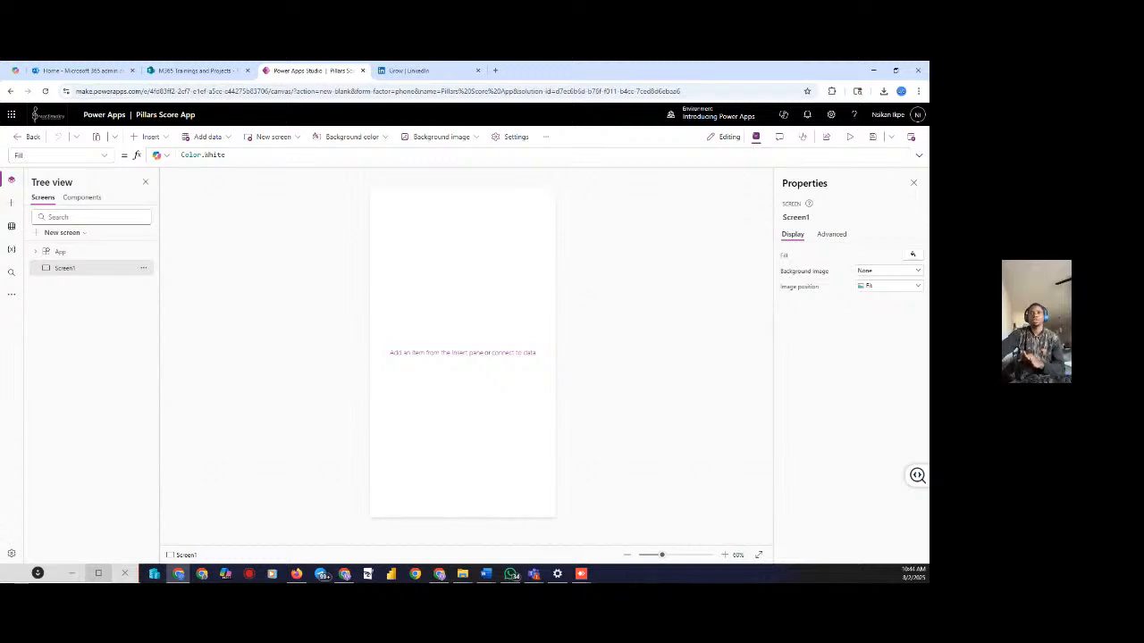
Toggle the Tree view pane closed and open, then go to the M365 Trainings and Projects SharePoint tab
{"action": "left_click", "coordinate": [12, 182]}
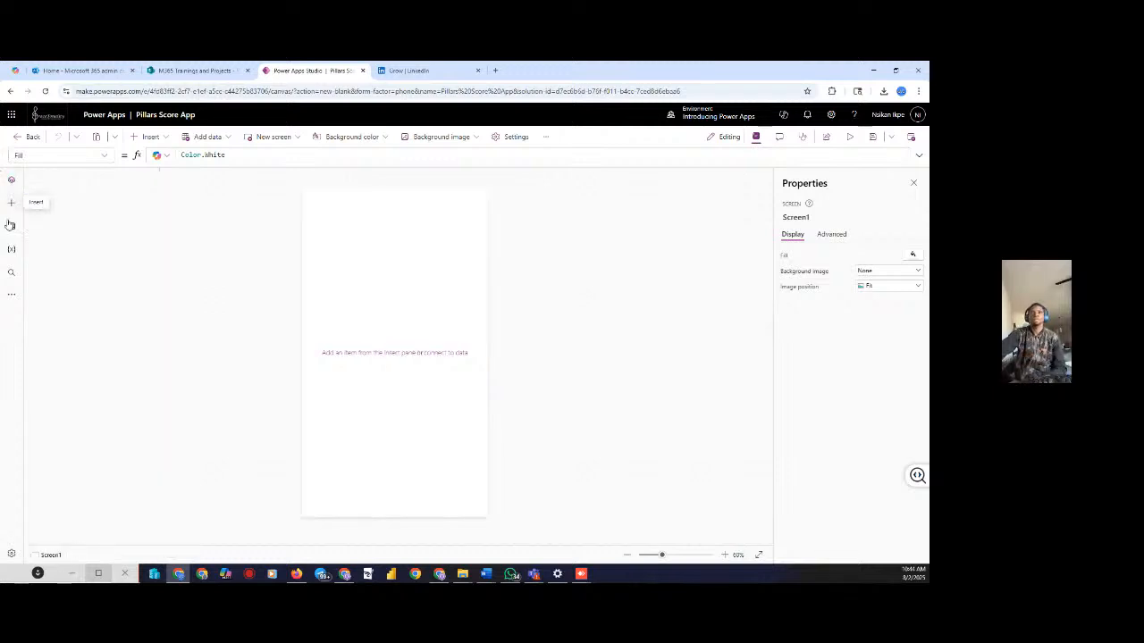
{"action": "left_click", "coordinate": [11, 180]}
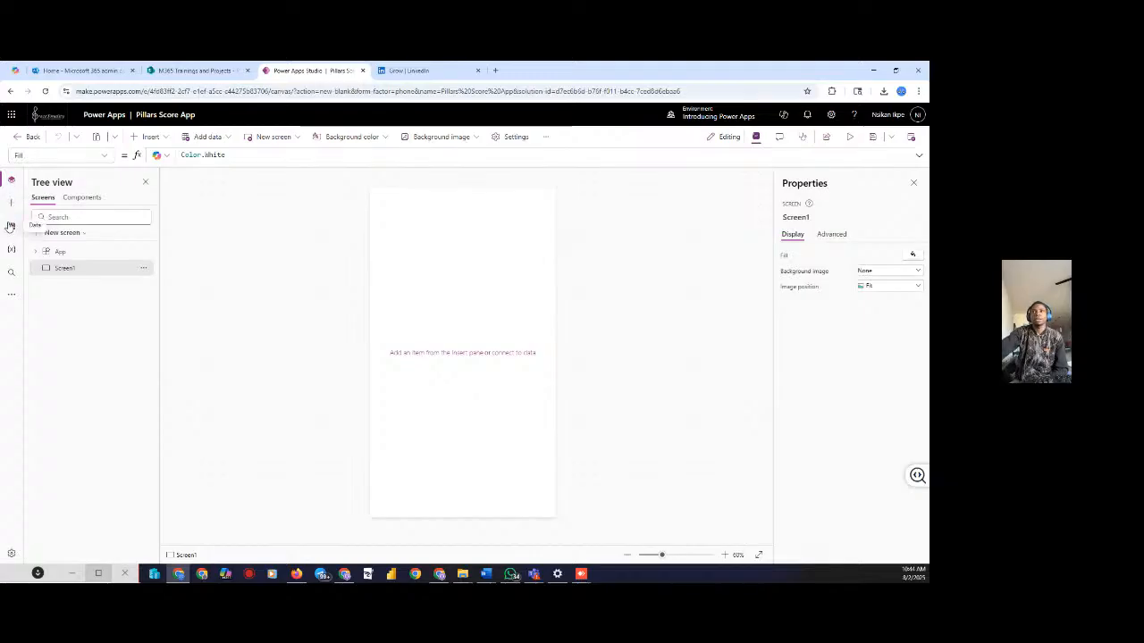
{"action": "left_click", "coordinate": [191, 72]}
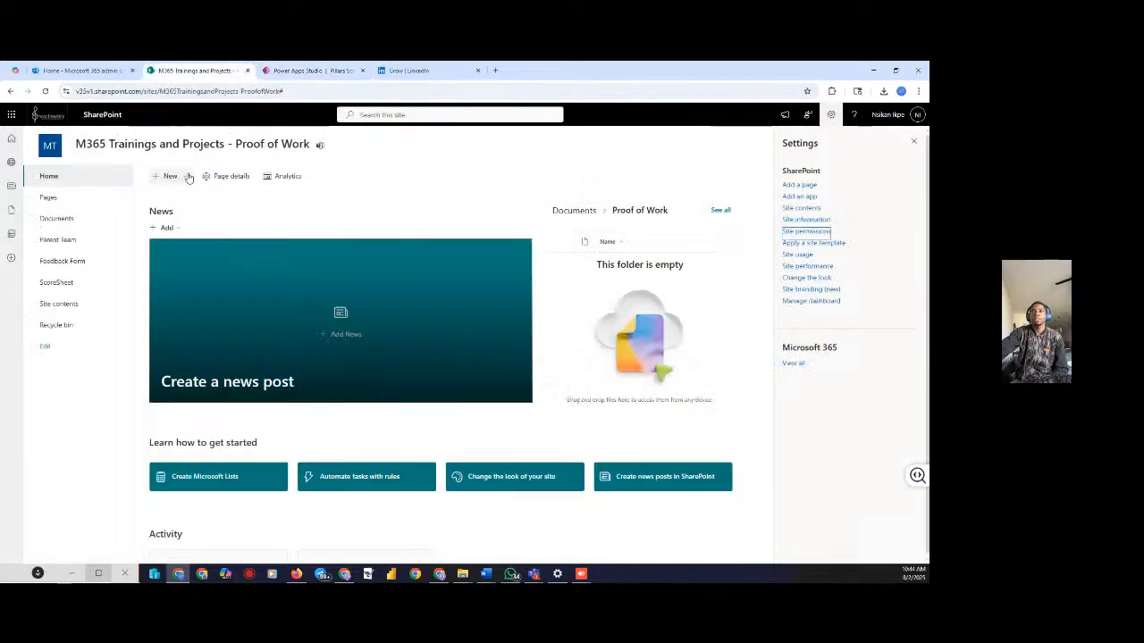
Create a blank SharePoint list named 'Pillars Score Sheet' from the site's New menu
{"action": "left_click", "coordinate": [182, 177]}
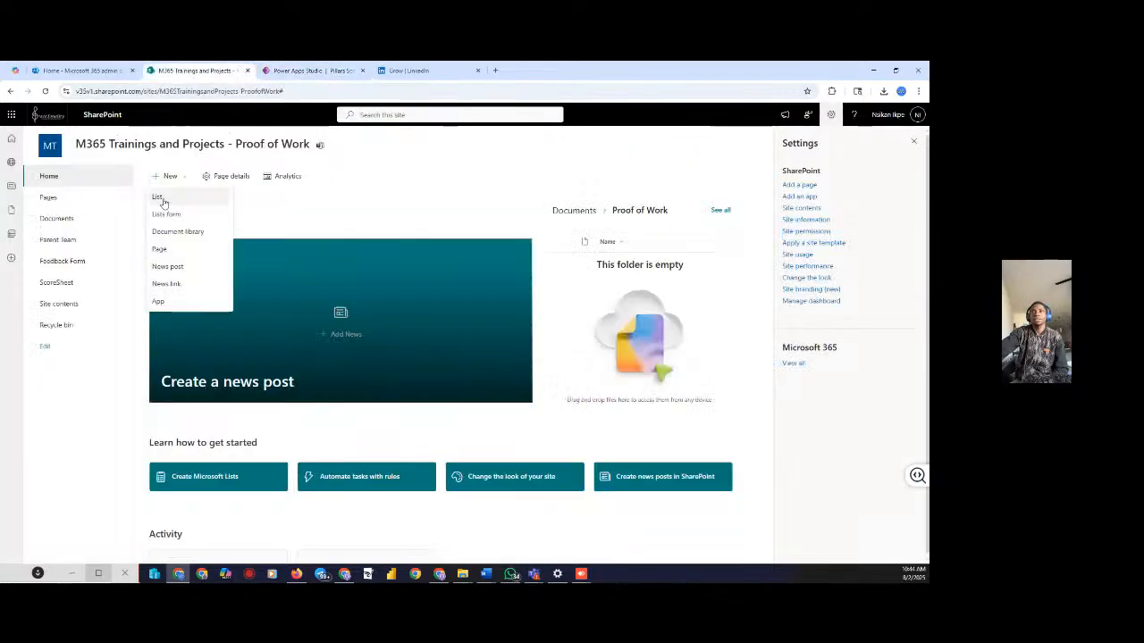
{"action": "left_click", "coordinate": [164, 198]}
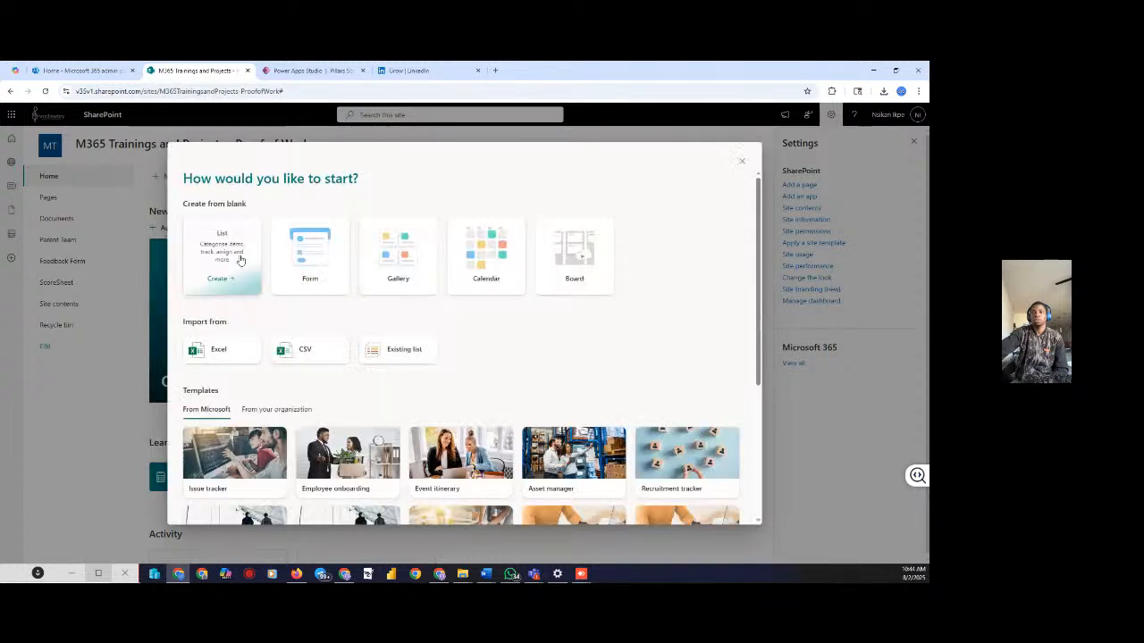
{"action": "left_click", "coordinate": [227, 258]}
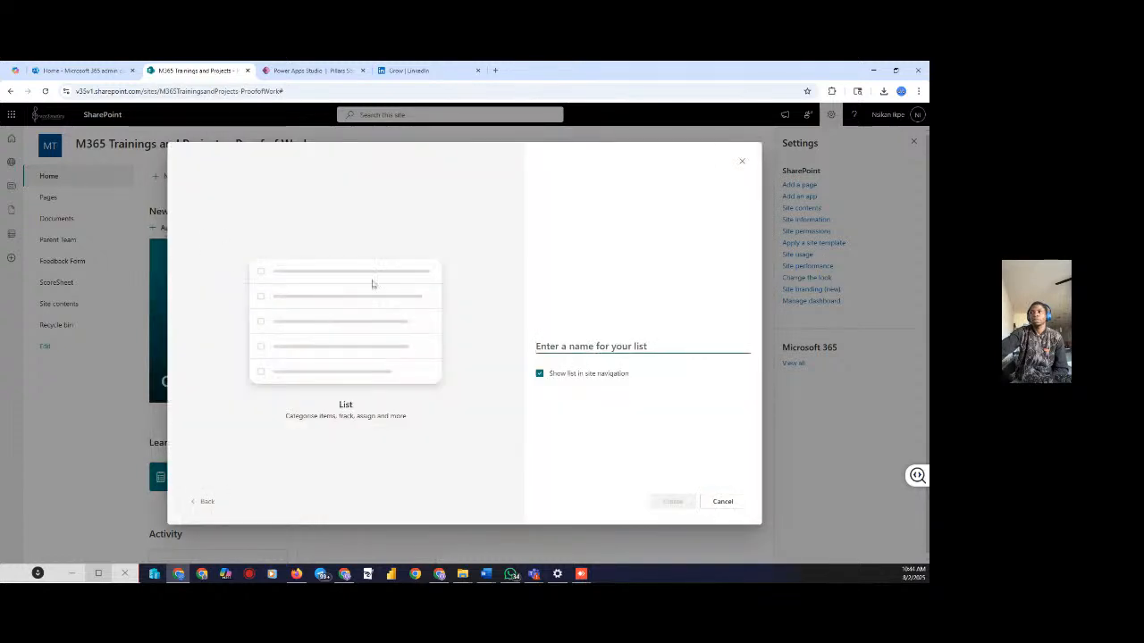
{"action": "left_click", "coordinate": [649, 358]}
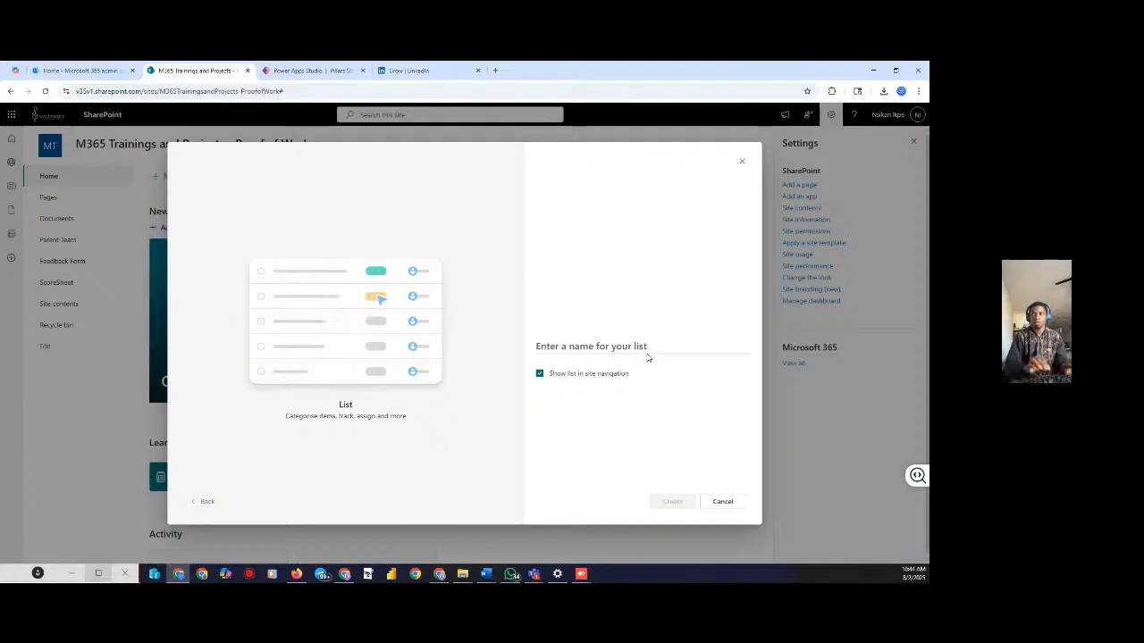
{"action": "left_click", "coordinate": [646, 350]}
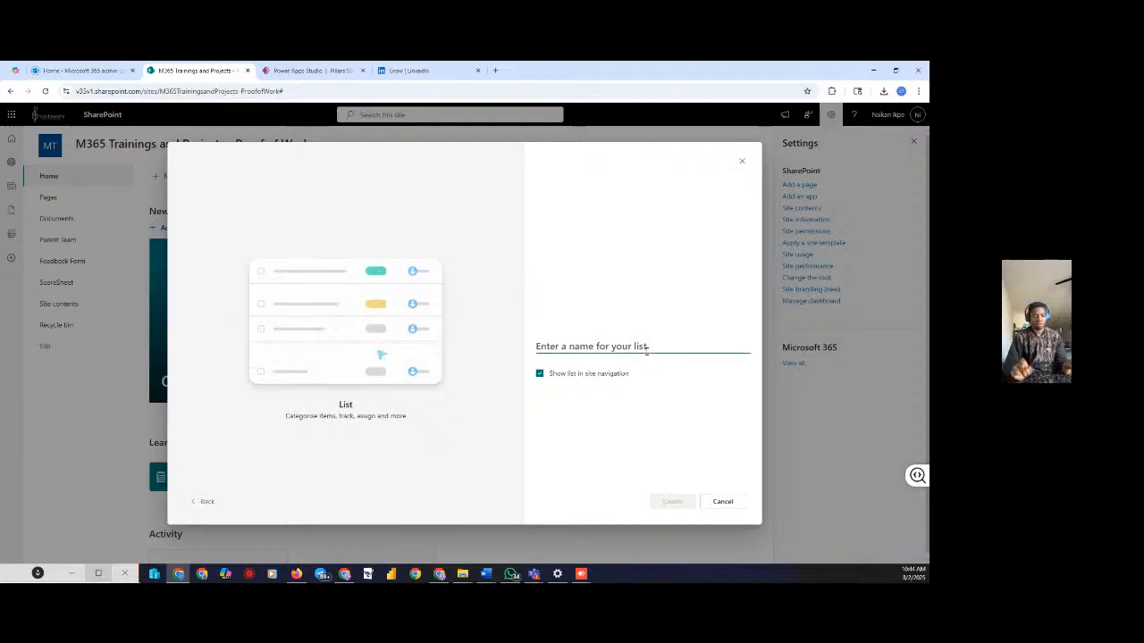
{"action": "type", "text": "Pllars"}
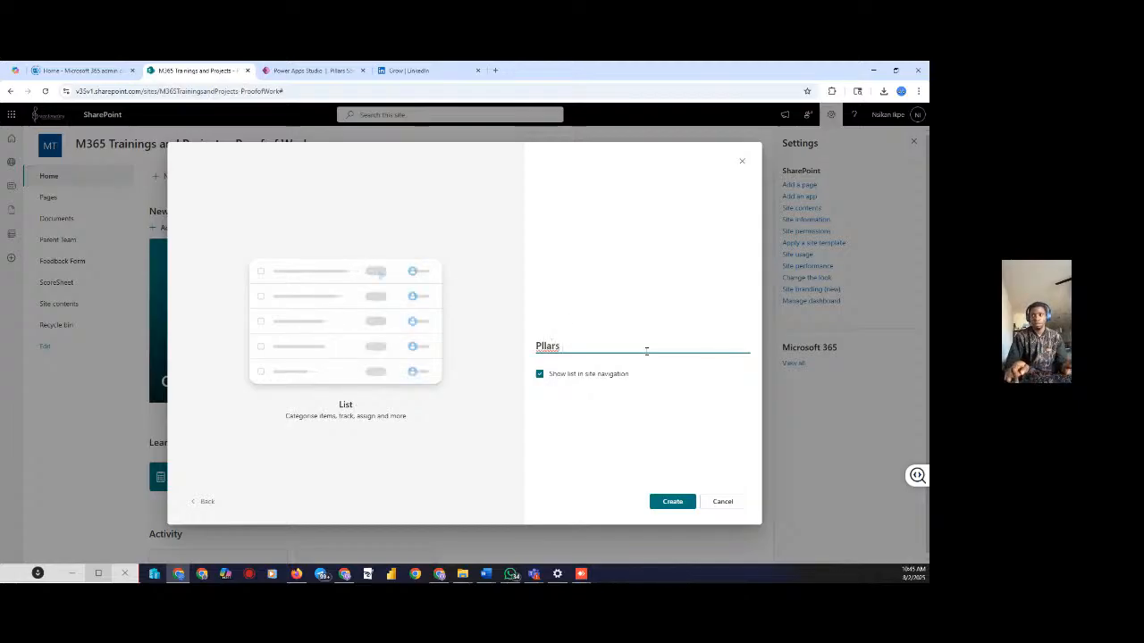
{"action": "key", "text": "BackSpace"}
{"action": "key", "text": "BackSpace"}
{"action": "key", "text": "BackSpace"}
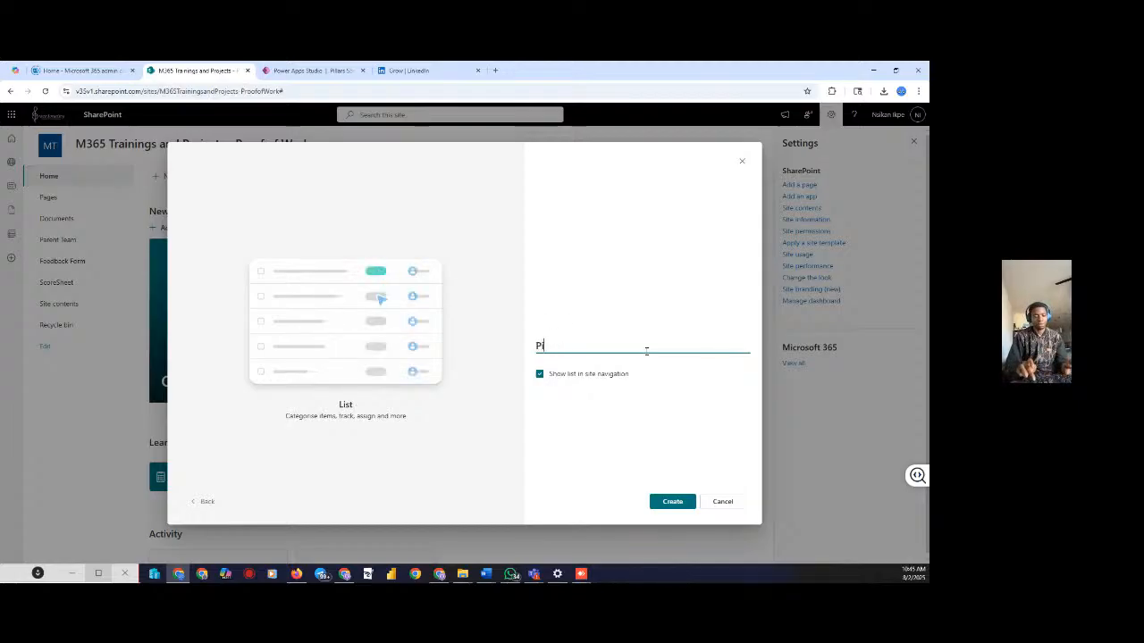
{"action": "type", "text": "llars "}
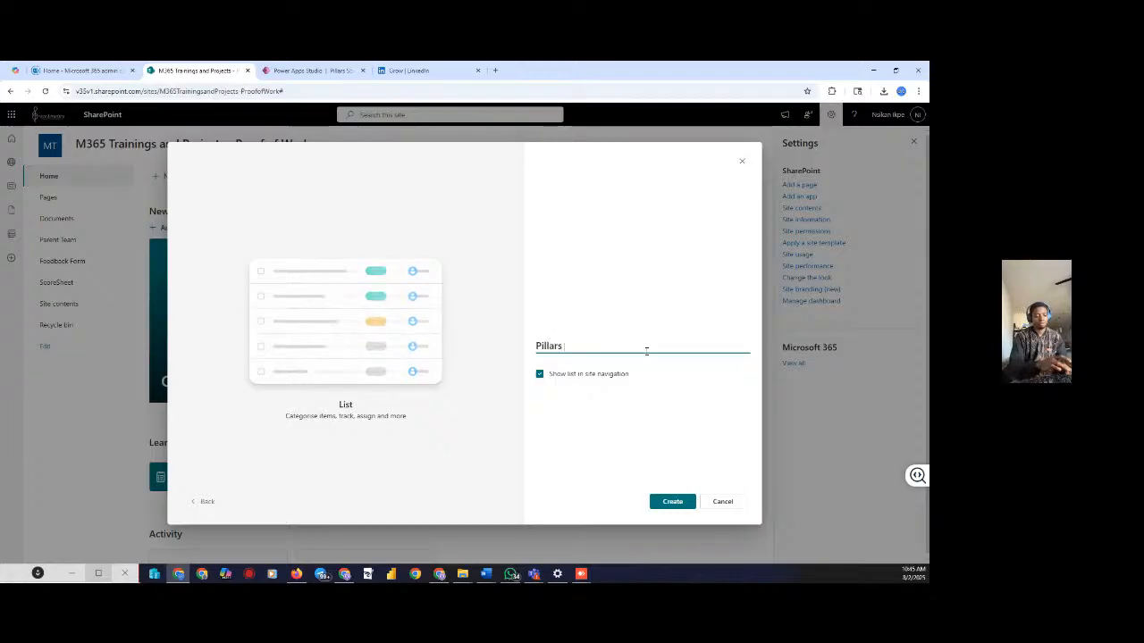
{"action": "type", "text": "SCo"}
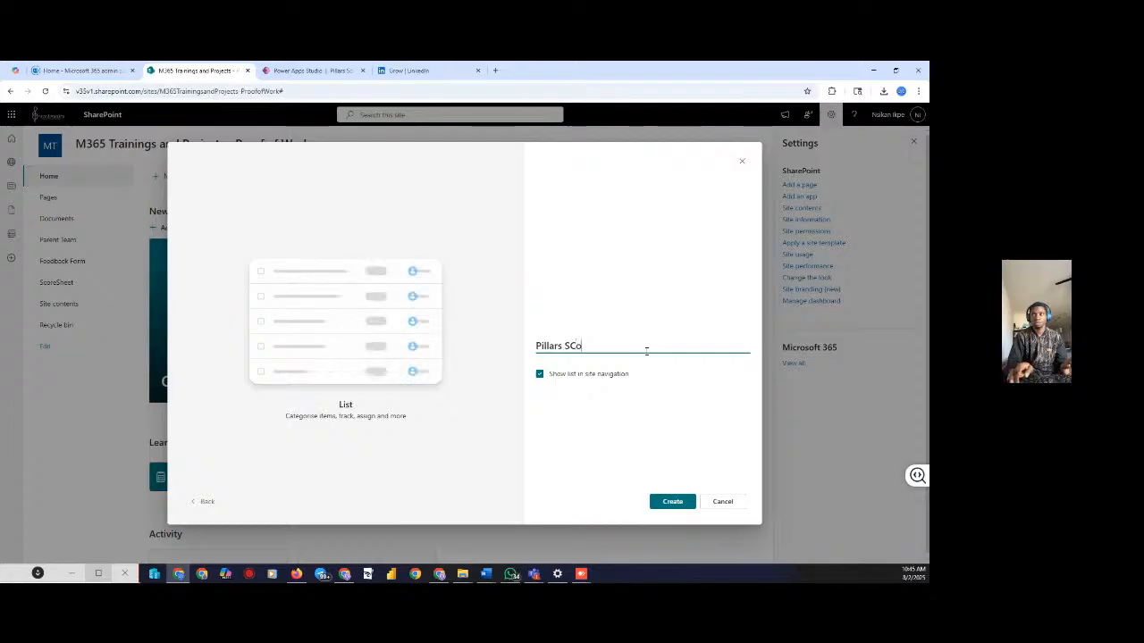
{"action": "key", "text": "BackSpace"}
{"action": "key", "text": "BackSpace"}
{"action": "type", "text": "core"}
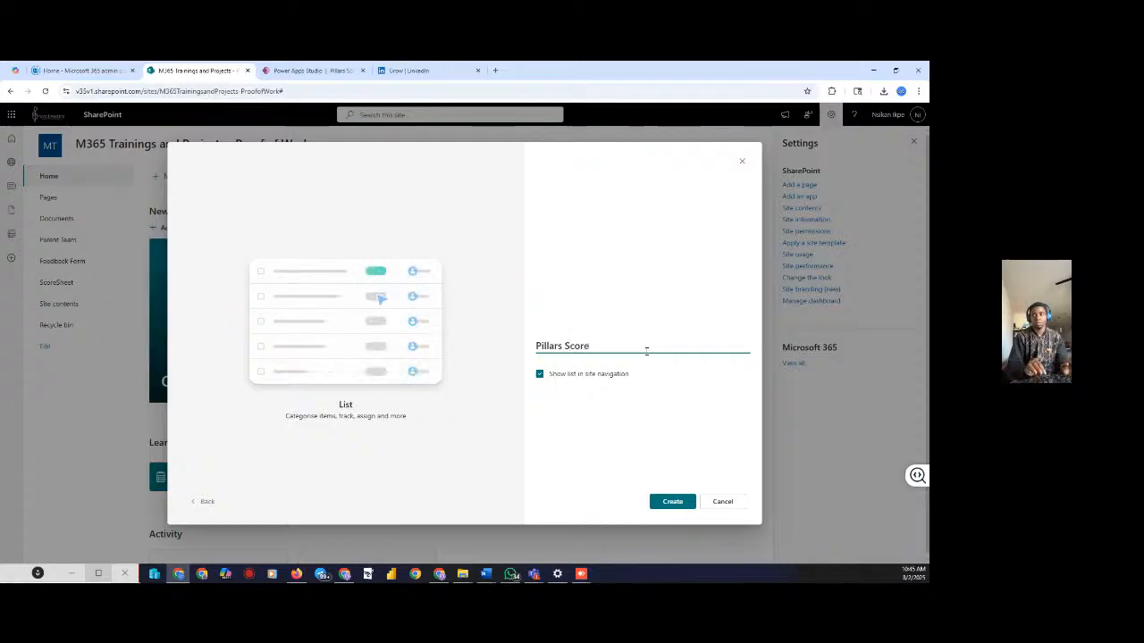
{"action": "type", "text": " Sheet"}
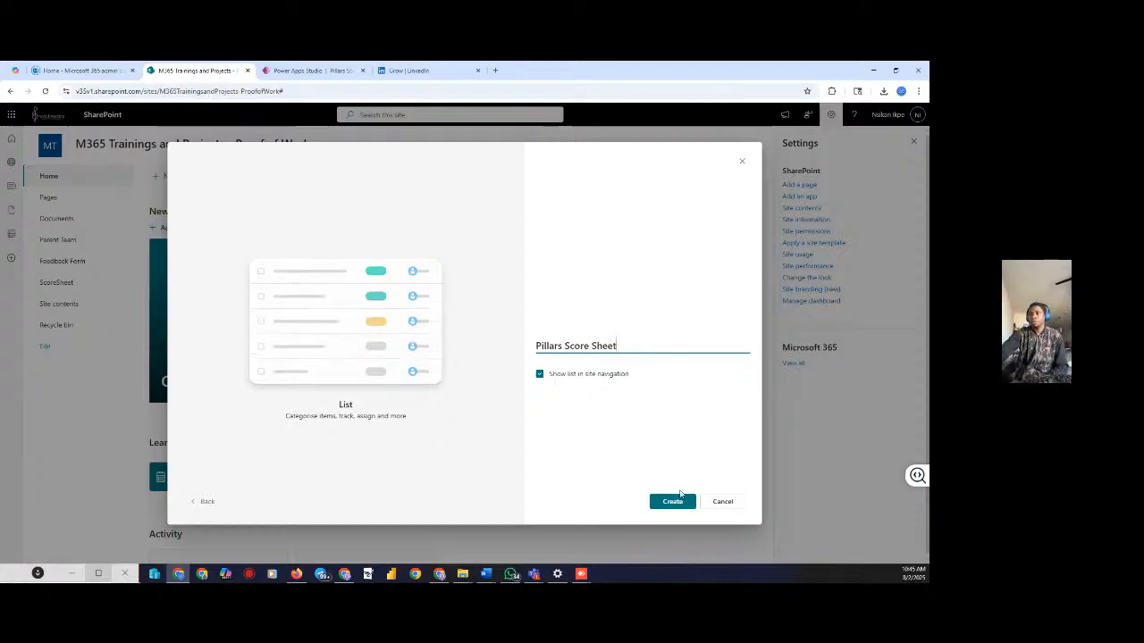
{"action": "left_click", "coordinate": [678, 498]}
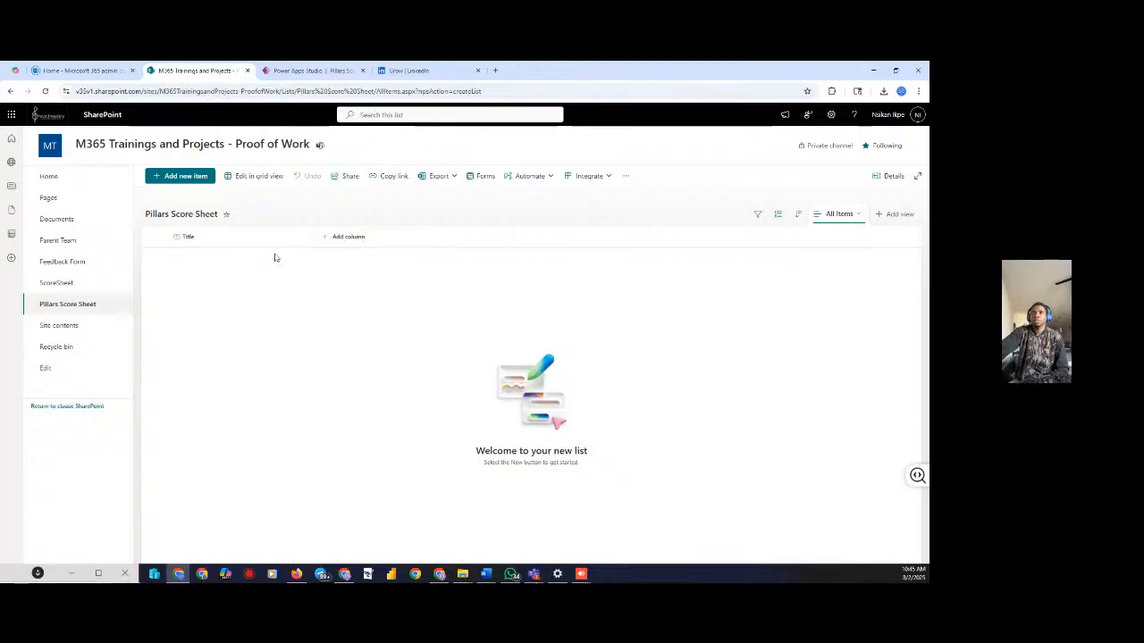
Rename the Title column to 'Student Name' through Column settings > Rename
{"action": "left_click", "coordinate": [200, 239]}
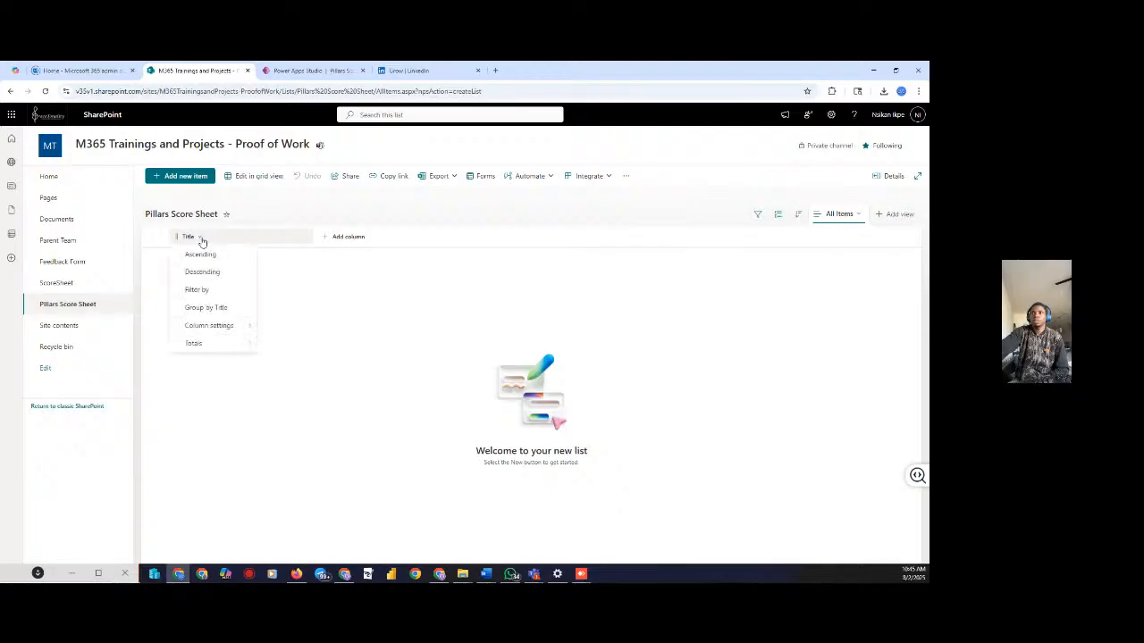
{"action": "mouse_move", "coordinate": [237, 343]}
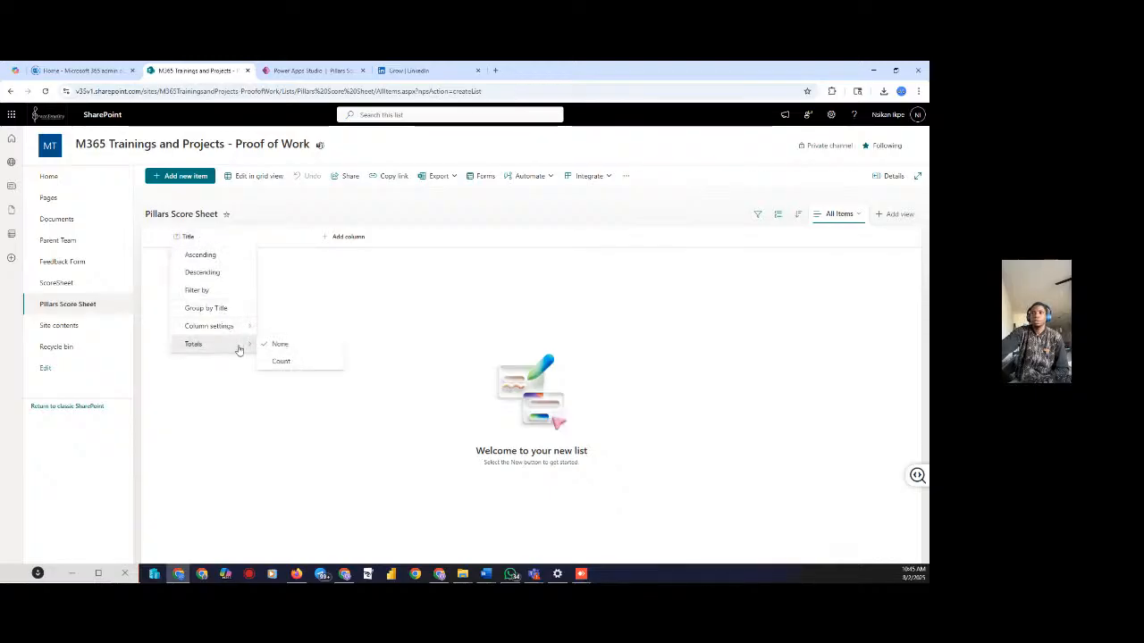
{"action": "mouse_move", "coordinate": [215, 328]}
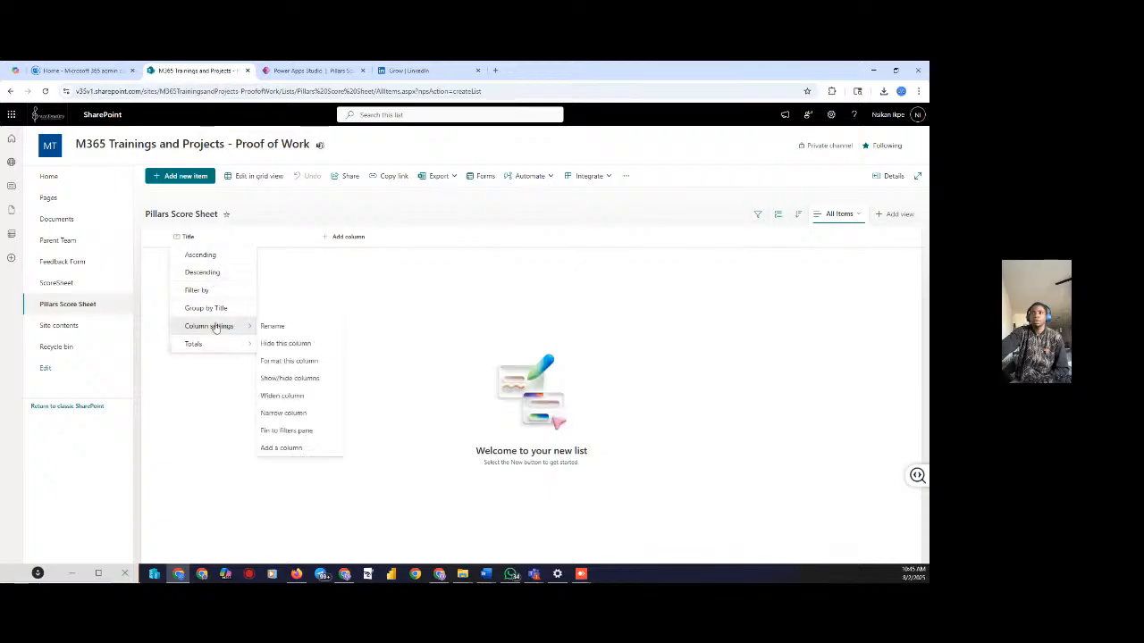
{"action": "left_click", "coordinate": [272, 326]}
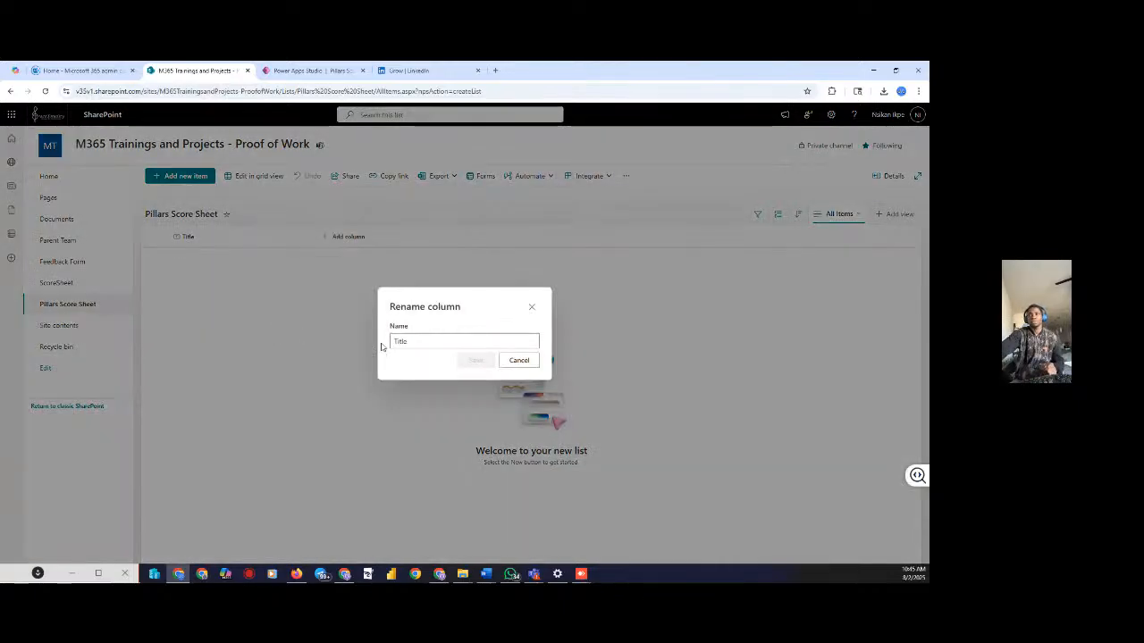
{"action": "left_click_drag", "start_coordinate": [408, 339], "coordinate": [386, 346]}
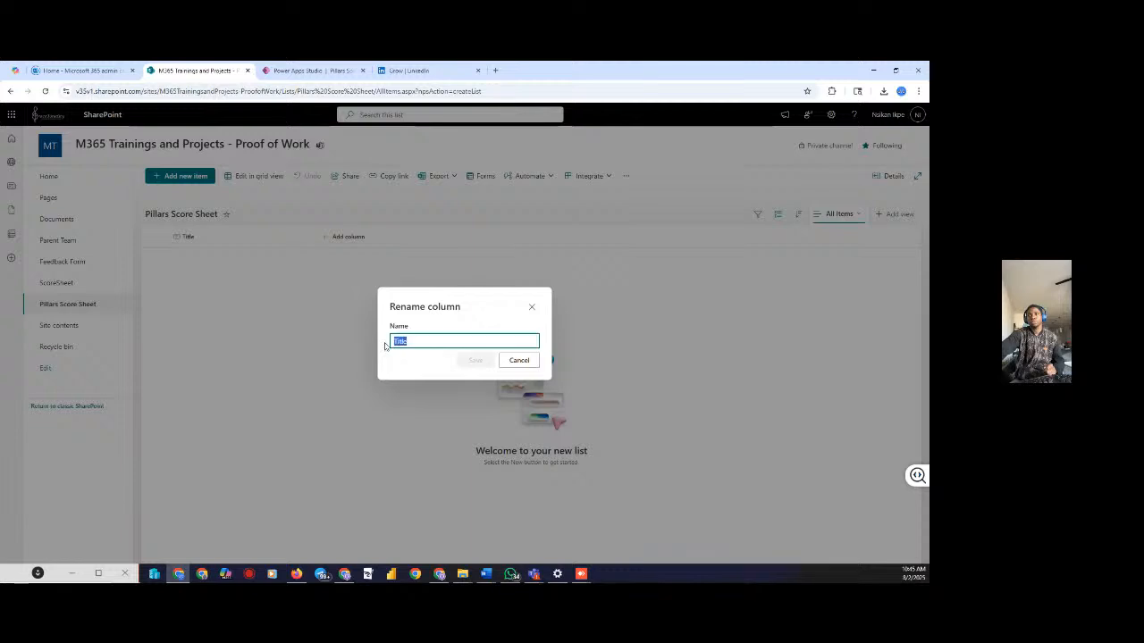
{"action": "left_click", "coordinate": [387, 348]}
{"action": "key", "text": "BackSpace"}
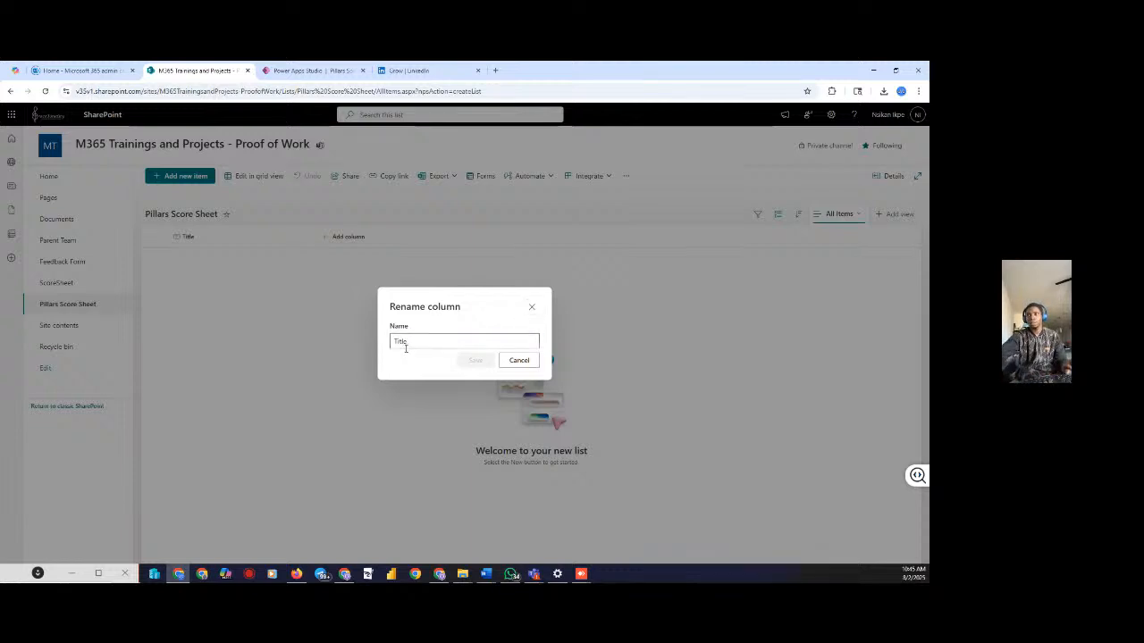
{"action": "double_click", "coordinate": [412, 341]}
{"action": "type", "text": "S"}
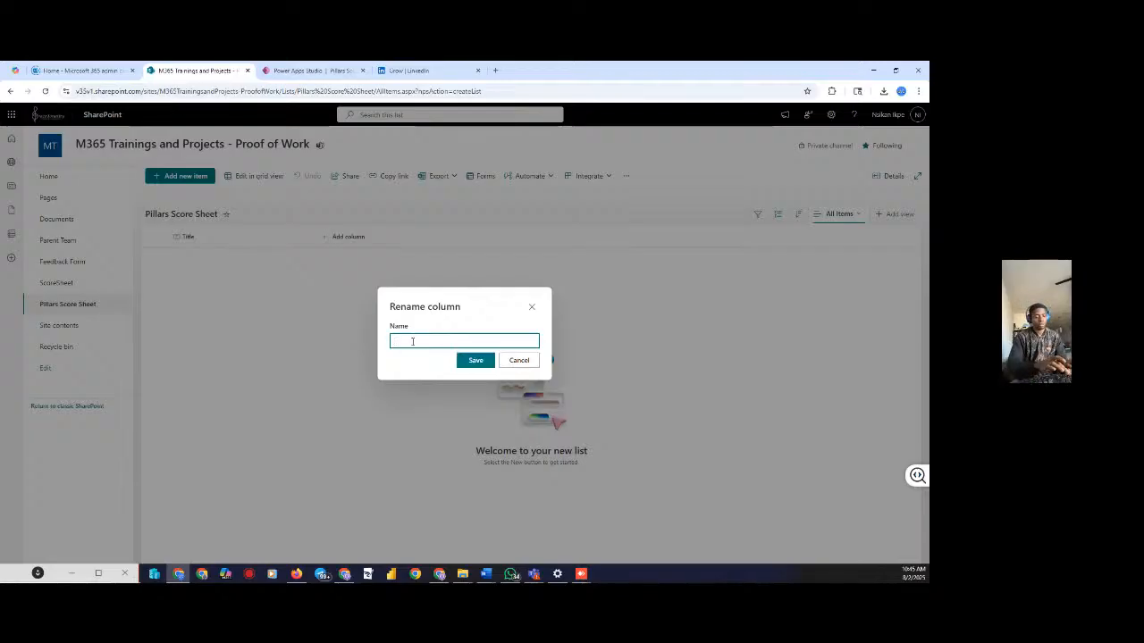
{"action": "type", "text": "Student Name"}
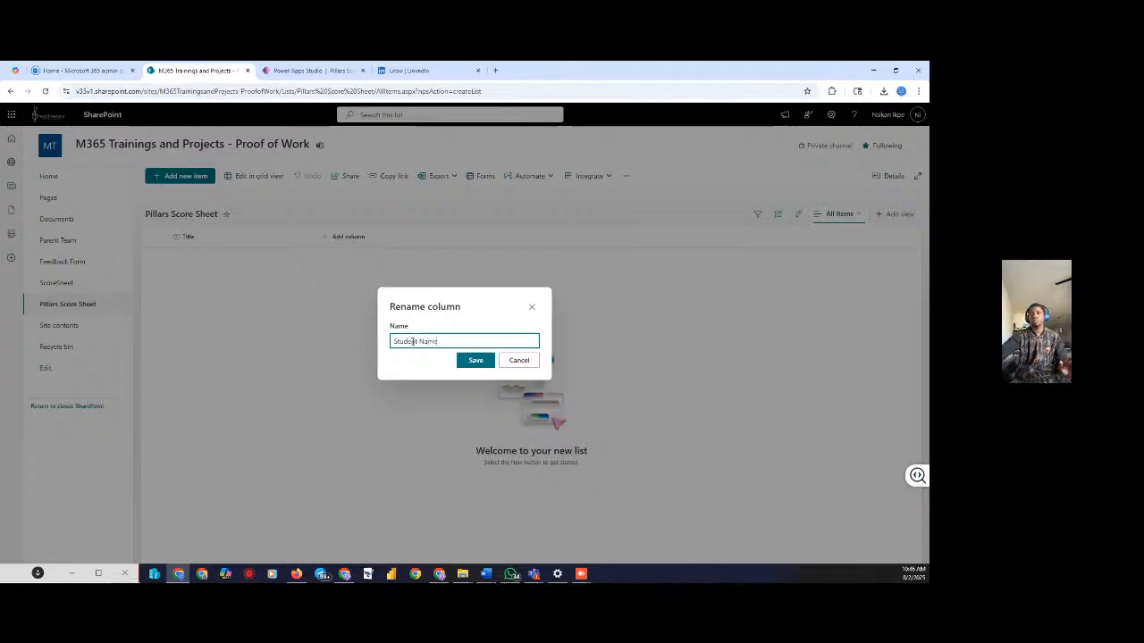
{"action": "left_click", "coordinate": [475, 360]}
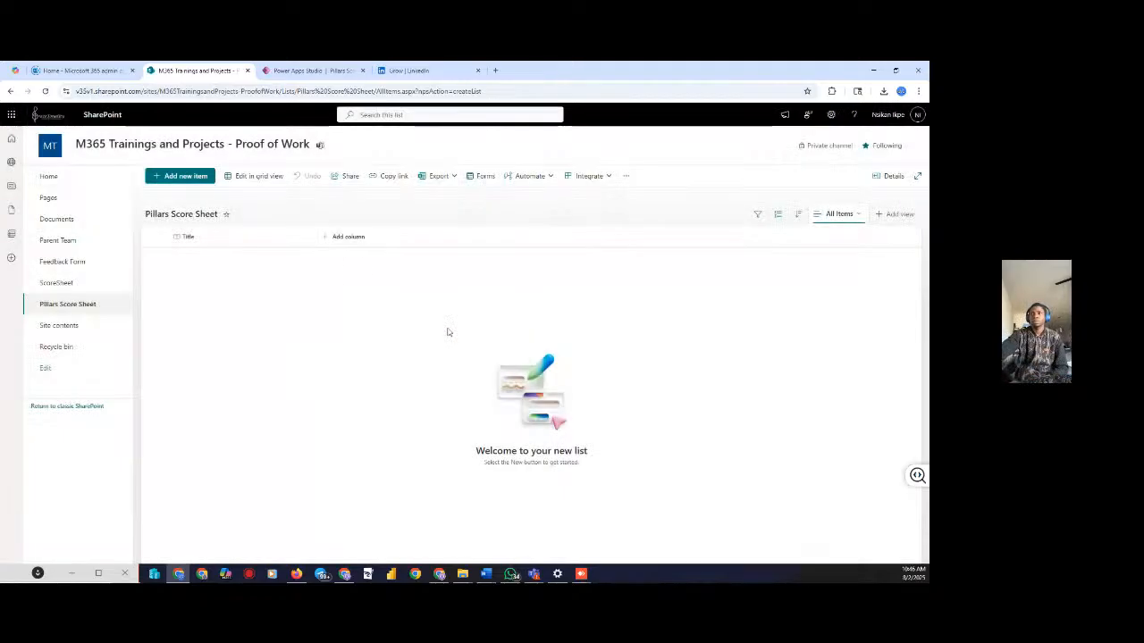
{"action": "left_click", "coordinate": [349, 237]}
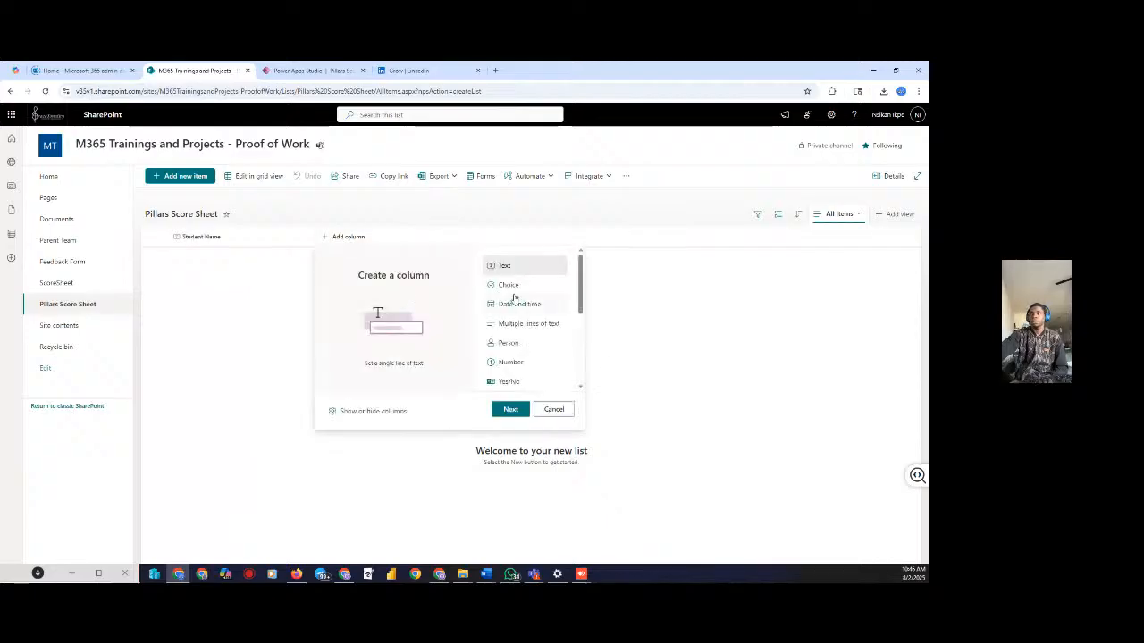
Add a 'Course' column of type single line of text
{"action": "left_click", "coordinate": [510, 410]}
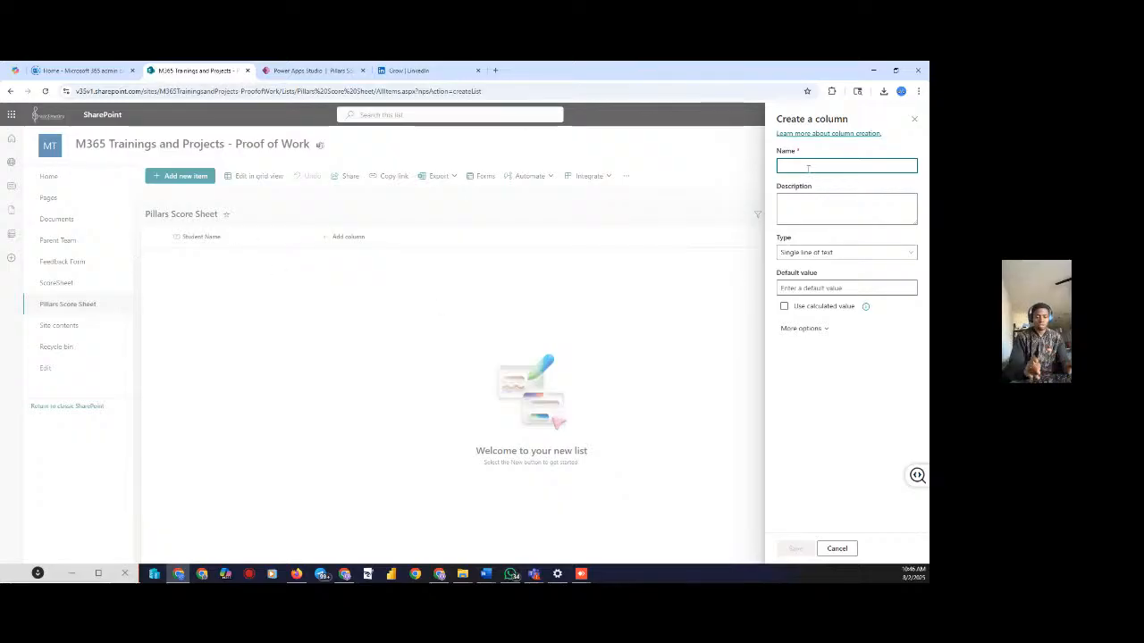
{"action": "type", "text": "Course"}
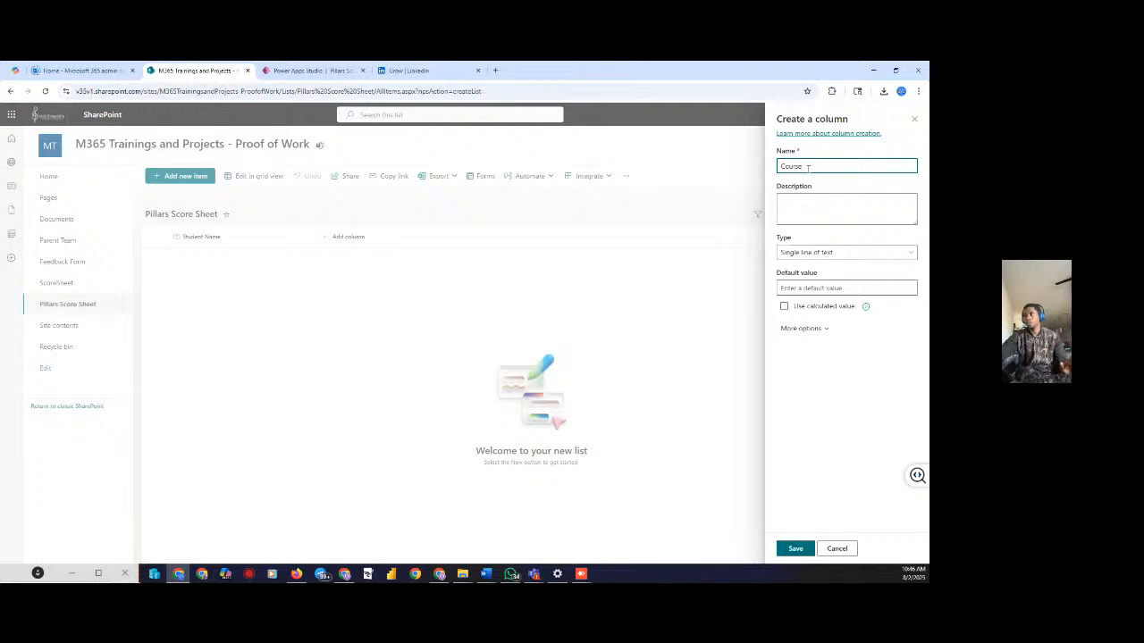
{"action": "left_click", "coordinate": [804, 254]}
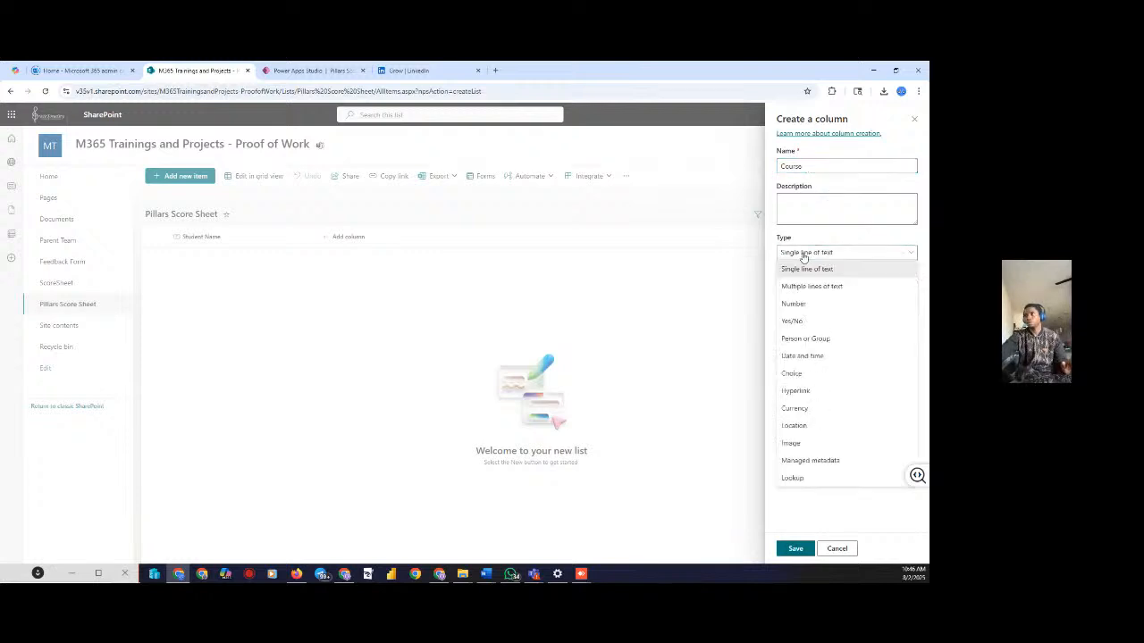
{"action": "left_click", "coordinate": [804, 254]}
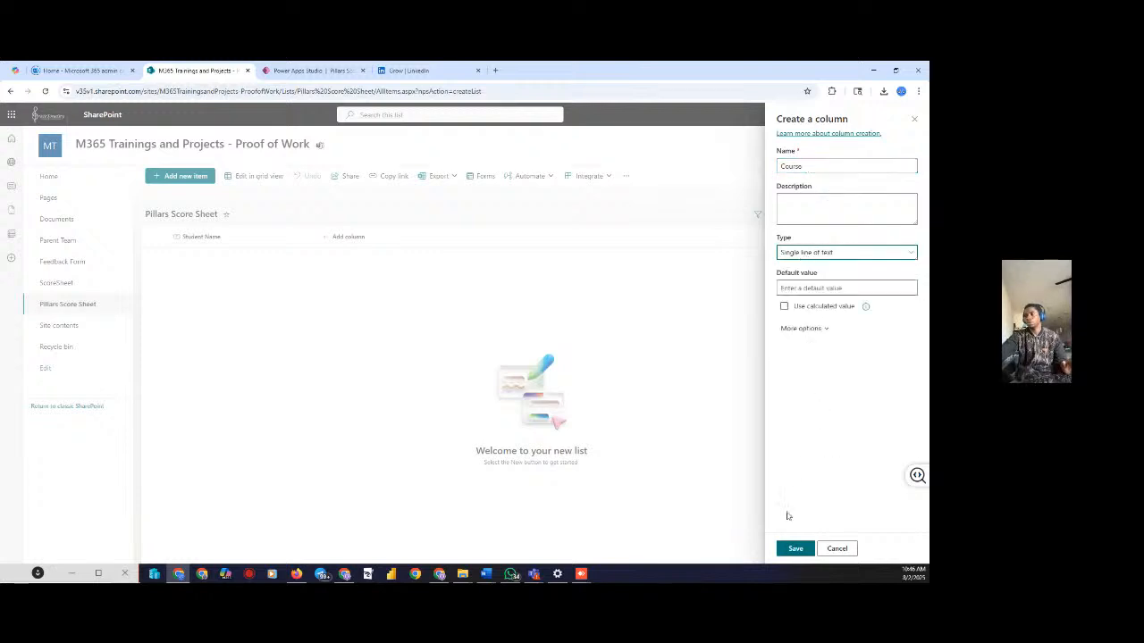
{"action": "left_click", "coordinate": [795, 549]}
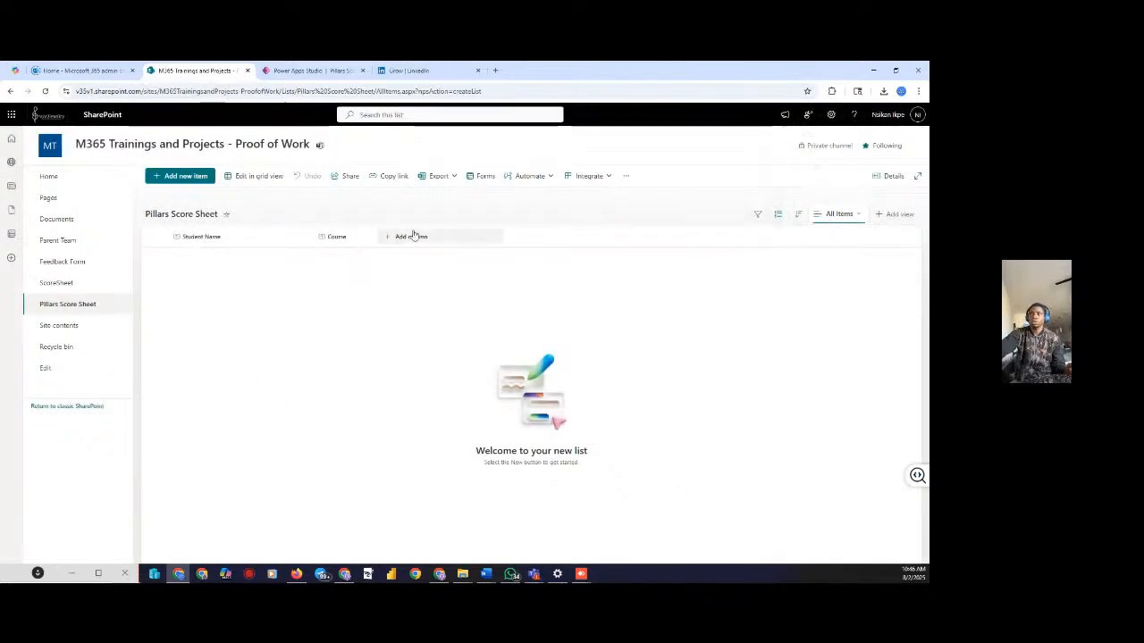
{"action": "left_click", "coordinate": [413, 235]}
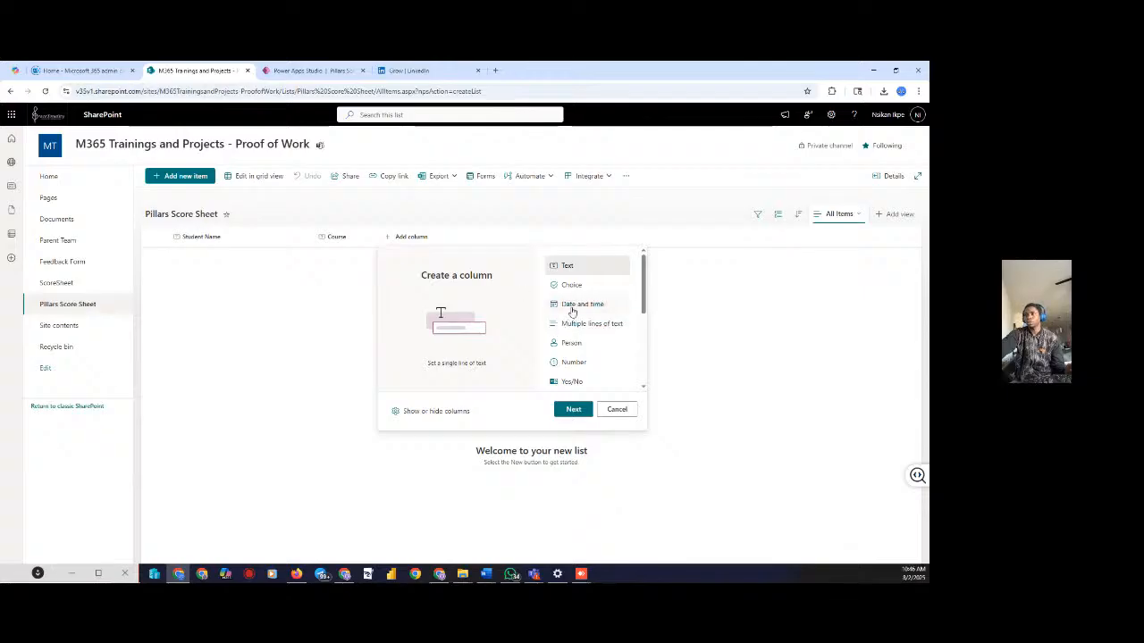
Add a 'DateScored' date-and-time column with friendly format and today's date as default
{"action": "left_click", "coordinate": [569, 306]}
{"action": "left_click", "coordinate": [573, 409]}
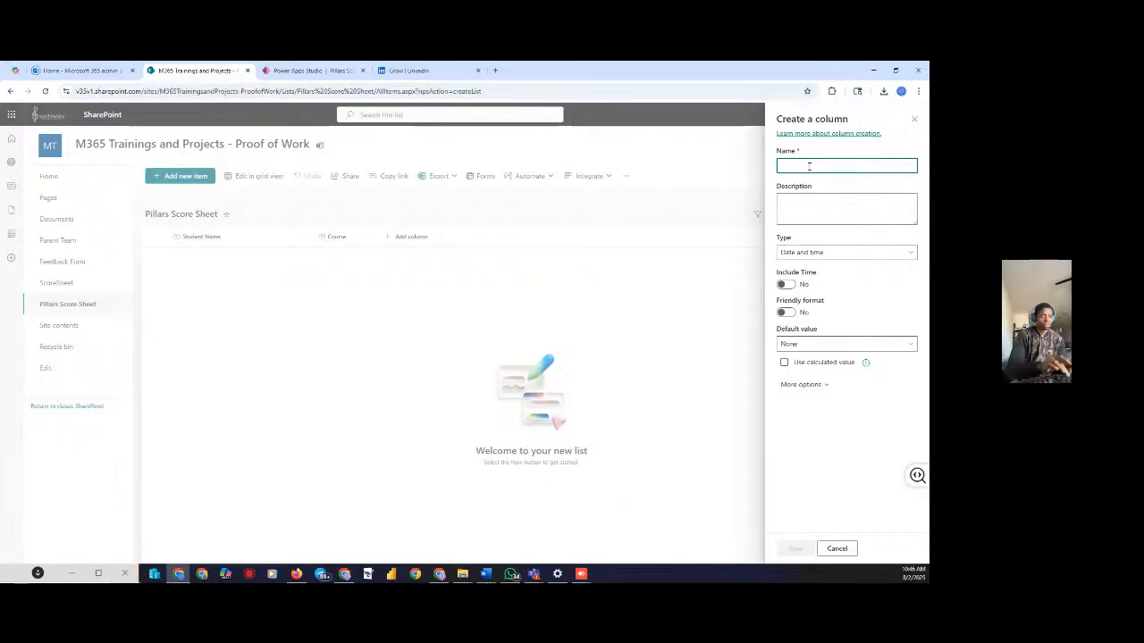
{"action": "type", "text": "D"}
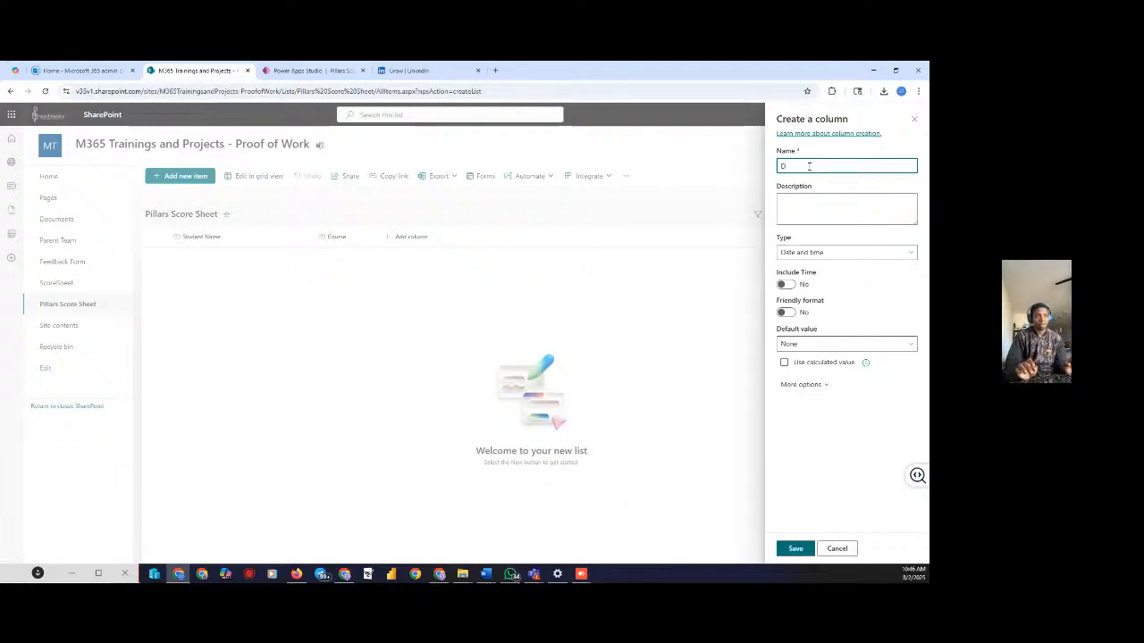
{"action": "type", "text": "a"}
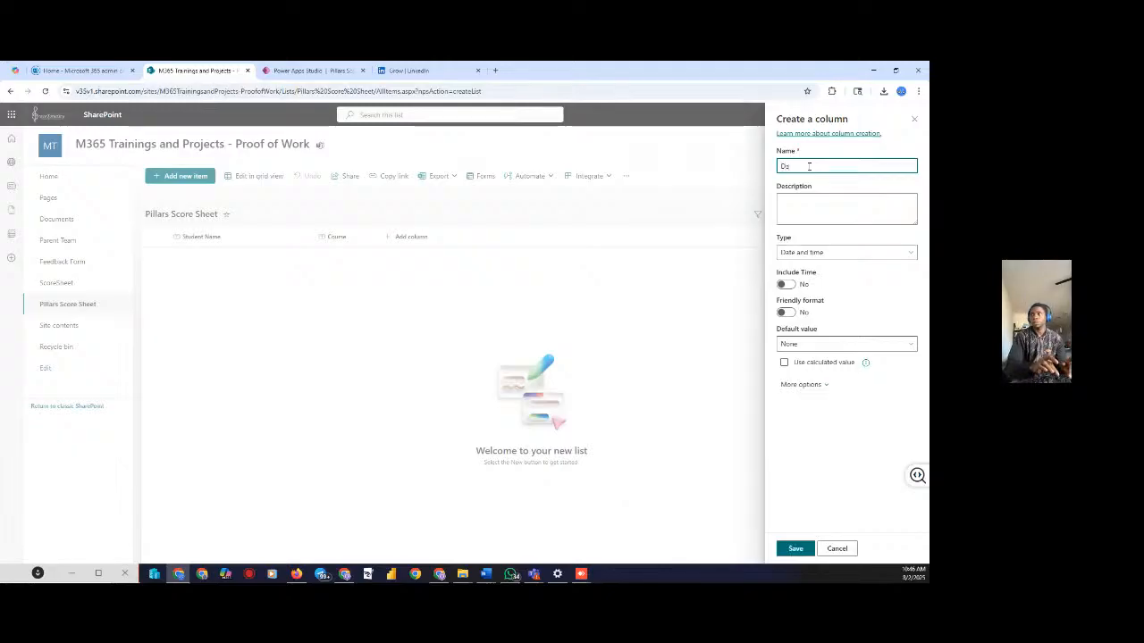
{"action": "type", "text": "te"}
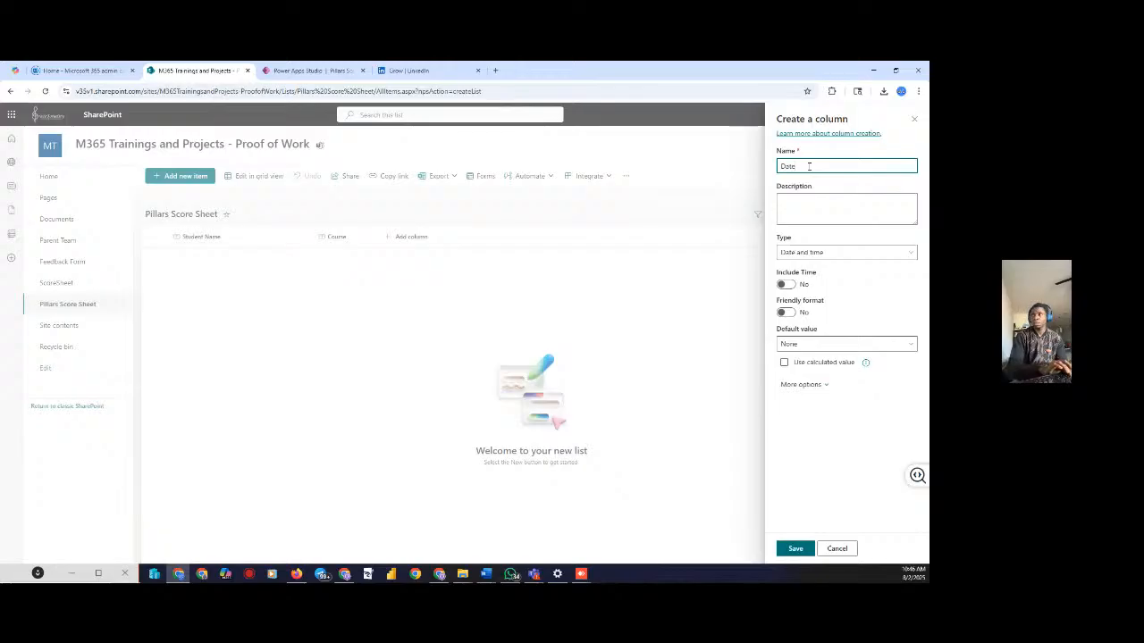
{"action": "type", "text": "Sco"}
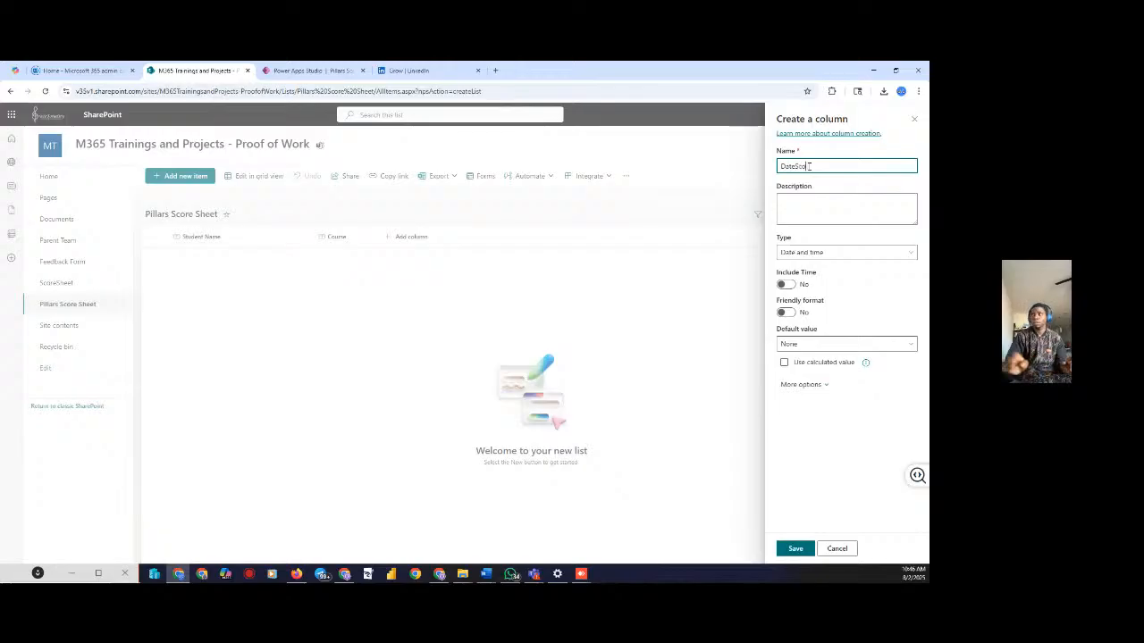
{"action": "type", "text": "red"}
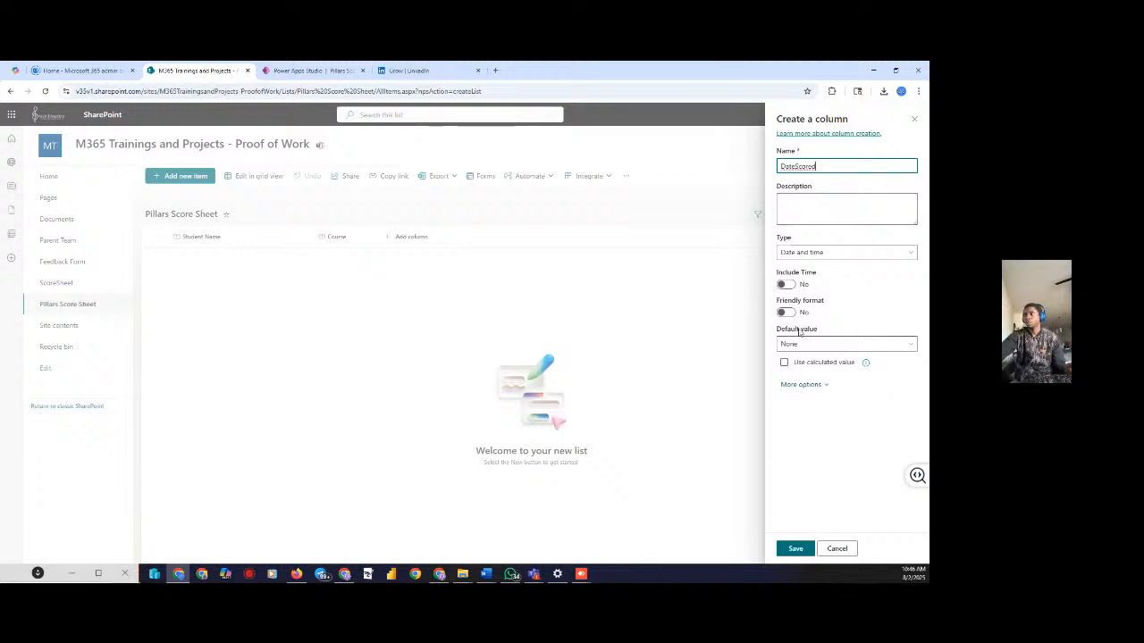
{"action": "left_click", "coordinate": [784, 313]}
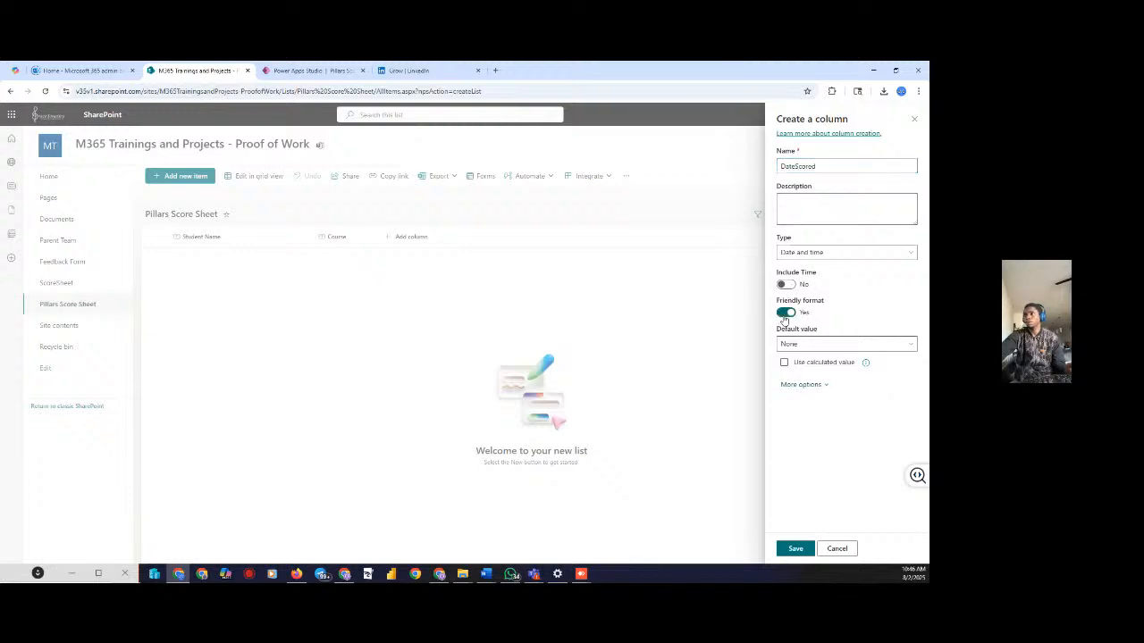
{"action": "left_click", "coordinate": [815, 345]}
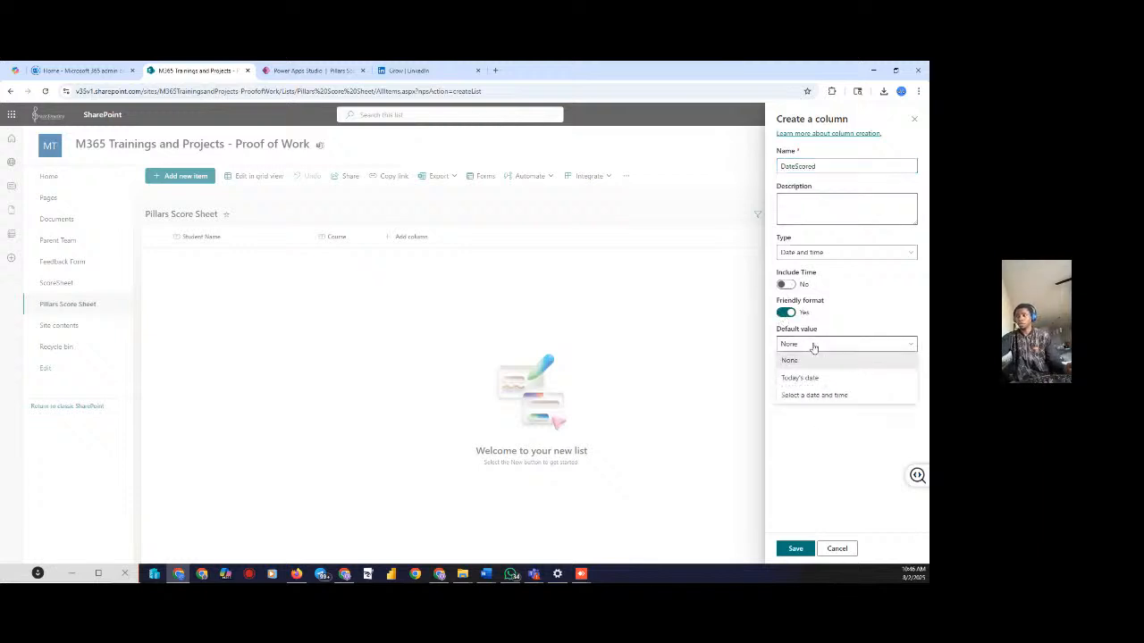
{"action": "left_click", "coordinate": [800, 380]}
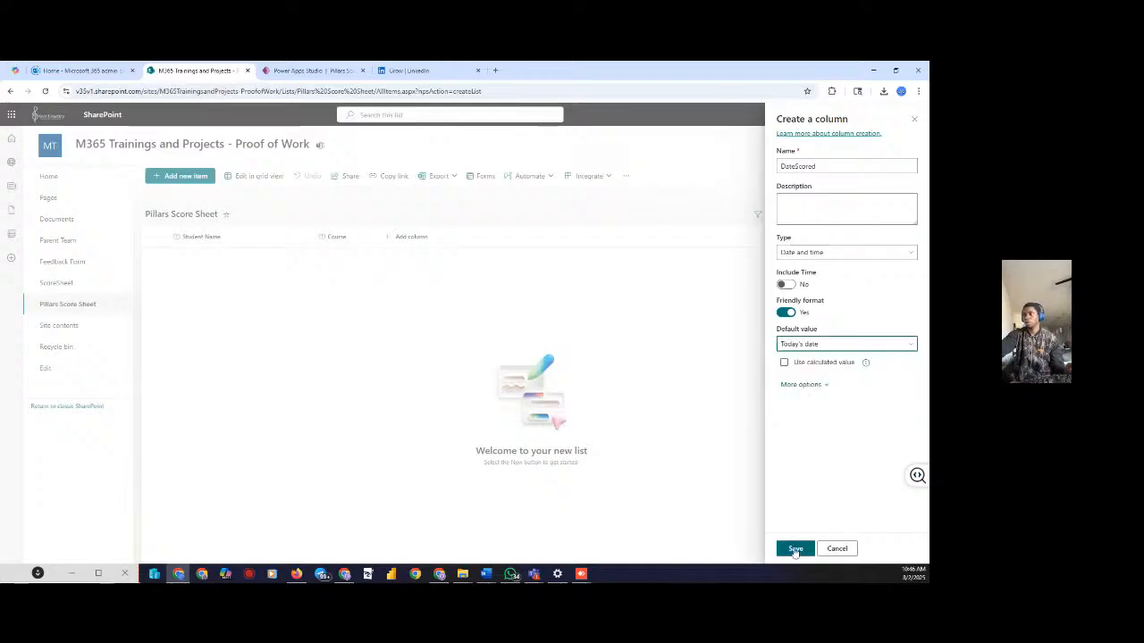
{"action": "left_click", "coordinate": [795, 549]}
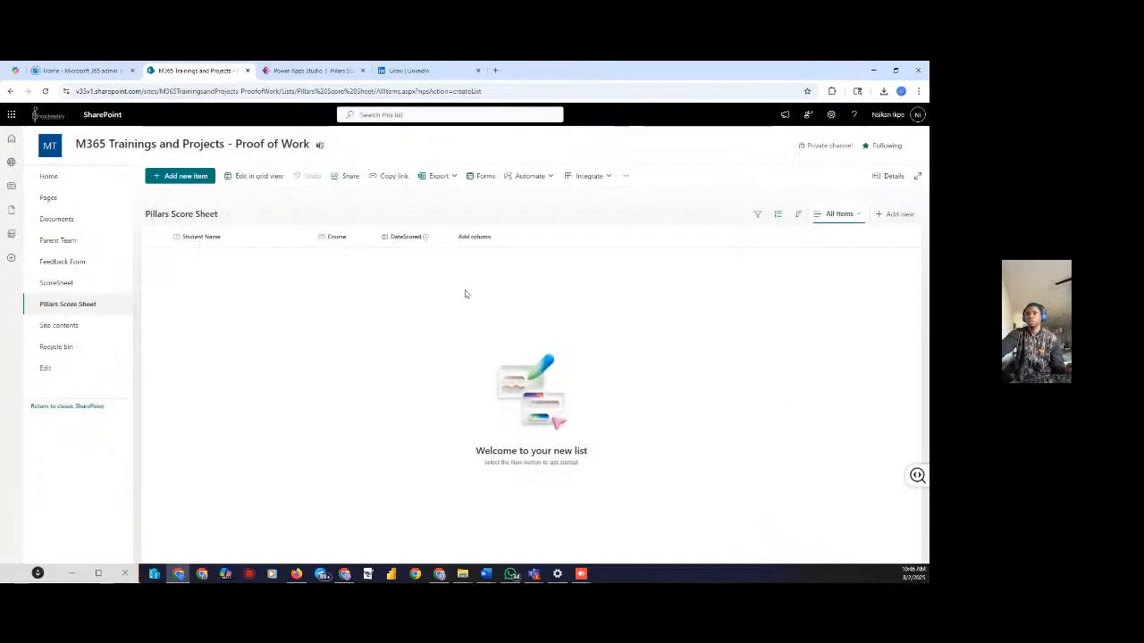
{"action": "left_click", "coordinate": [485, 238]}
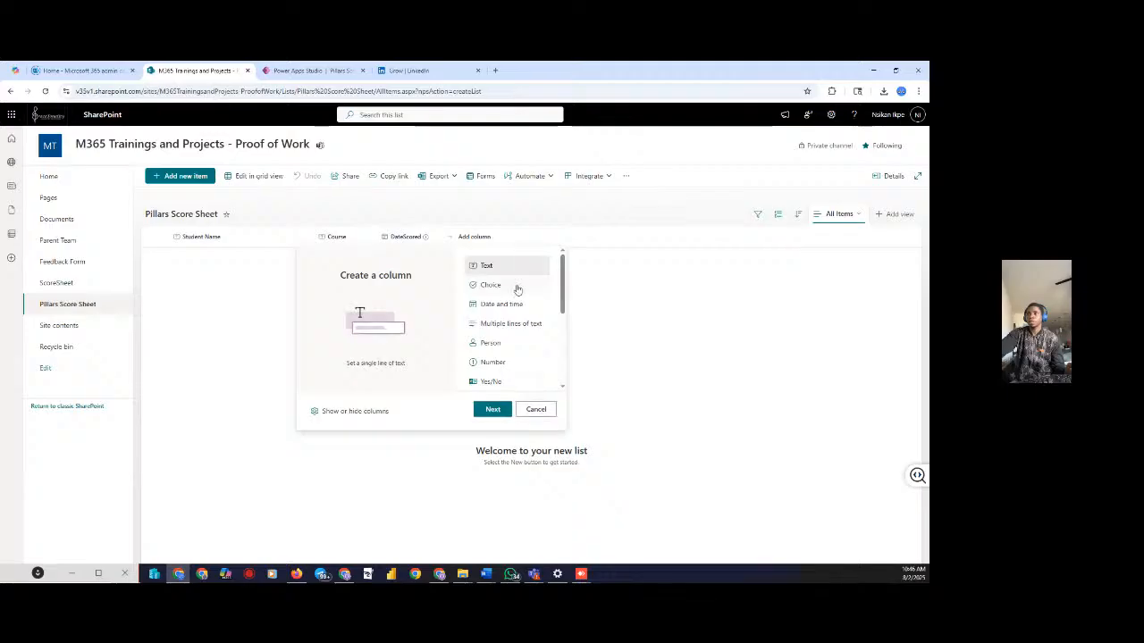
Add a Number column named 'ScorePoints' with 0 decimal places
{"action": "left_click", "coordinate": [495, 362]}
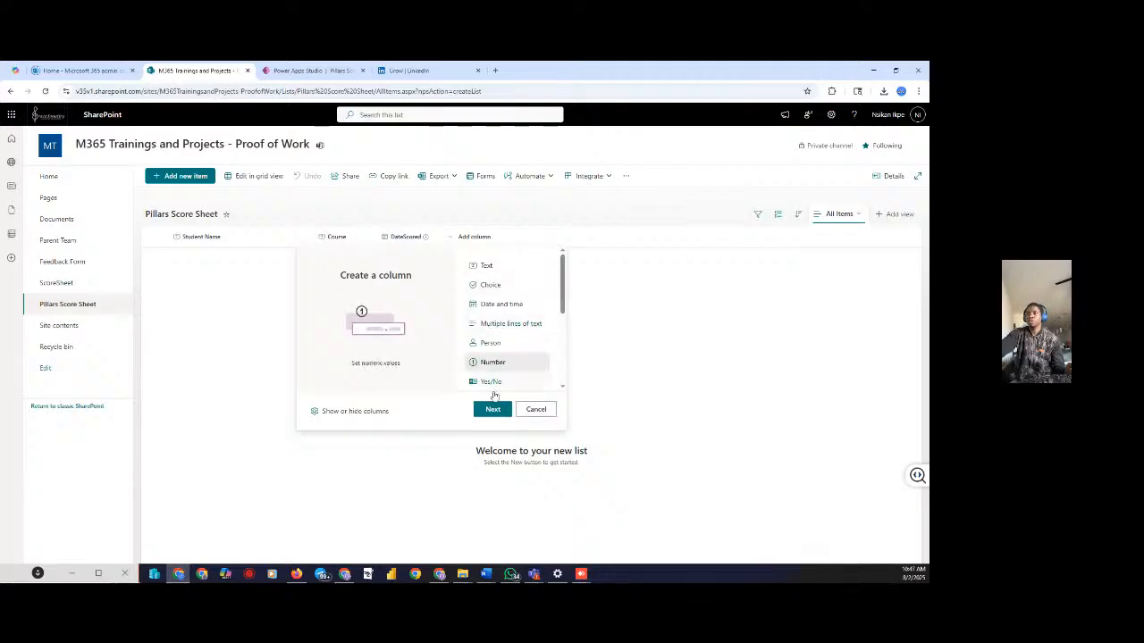
{"action": "left_click", "coordinate": [492, 408]}
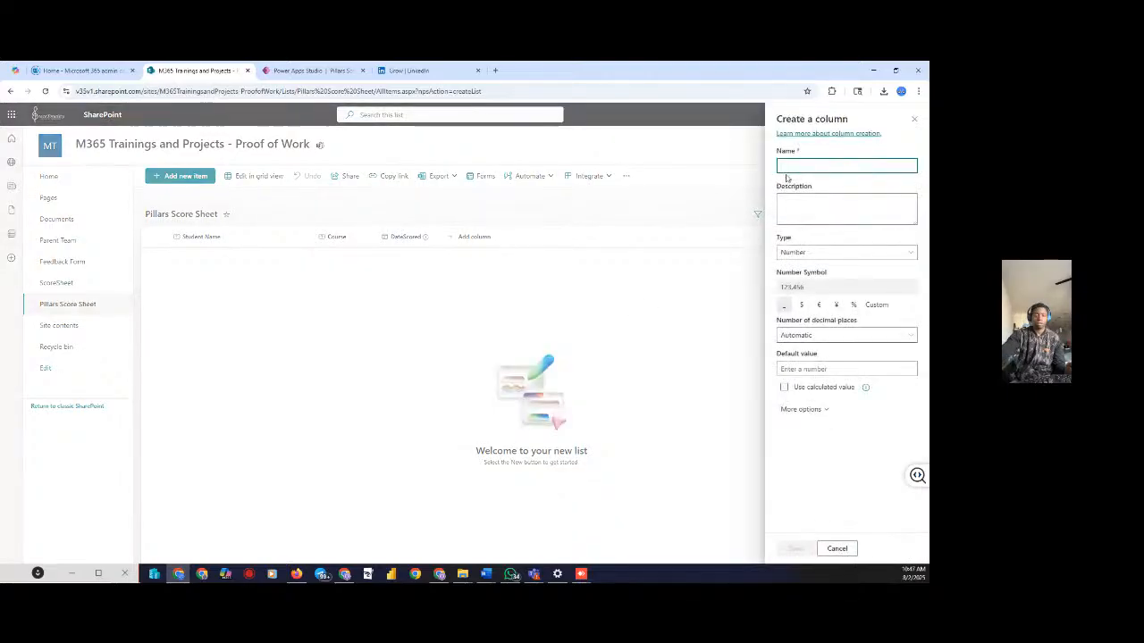
{"action": "type", "text": "Scor"}
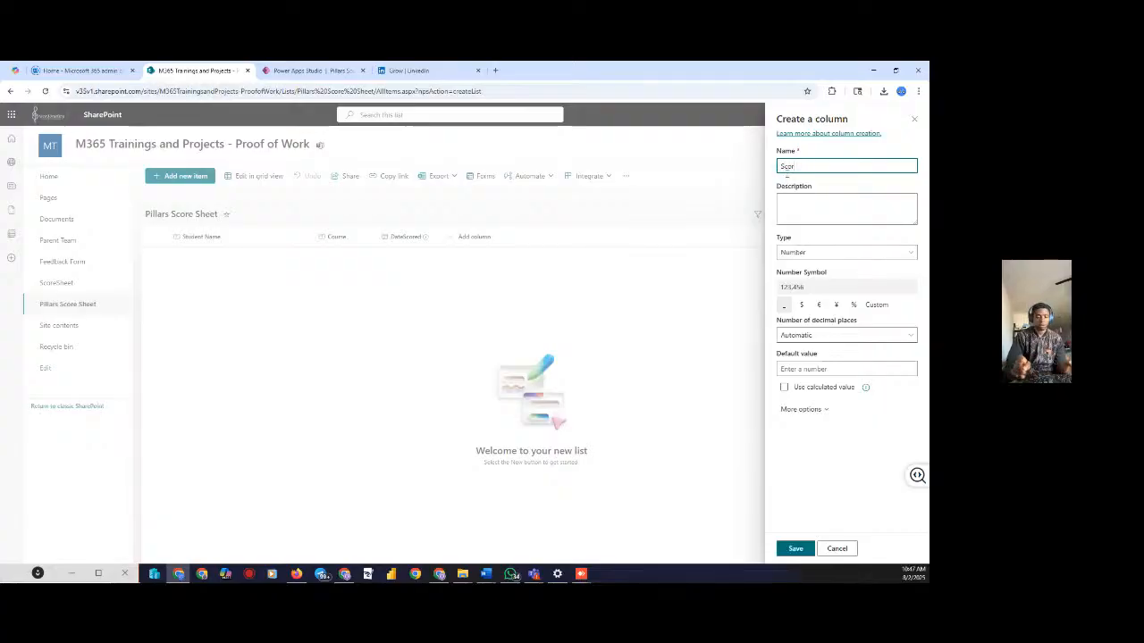
{"action": "type", "text": "epPoints"}
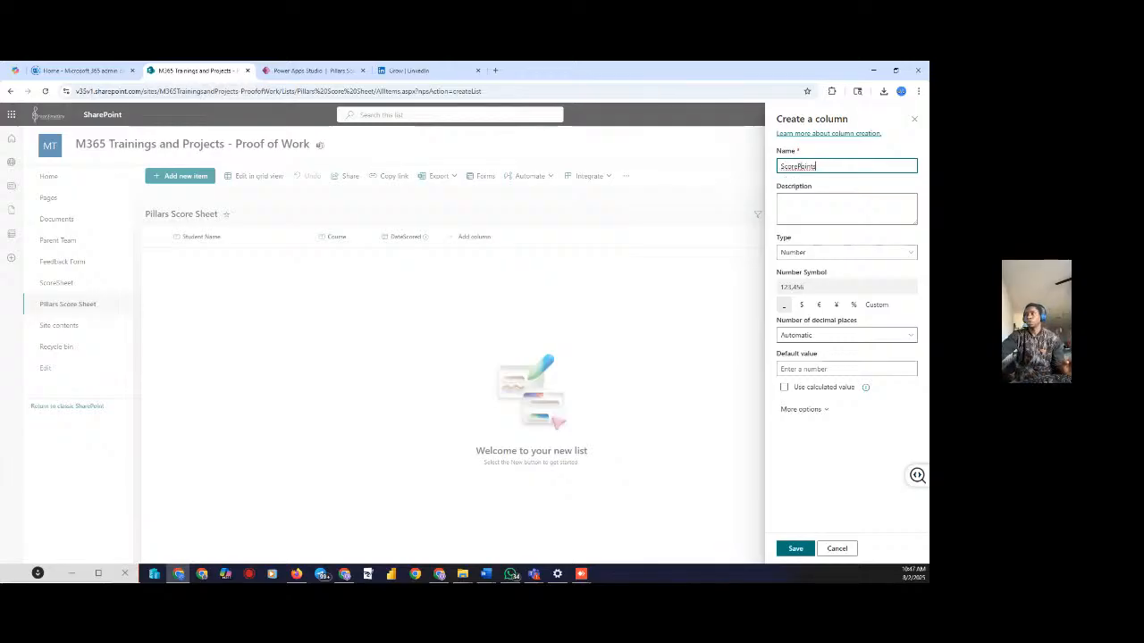
{"action": "left_click", "coordinate": [798, 166]}
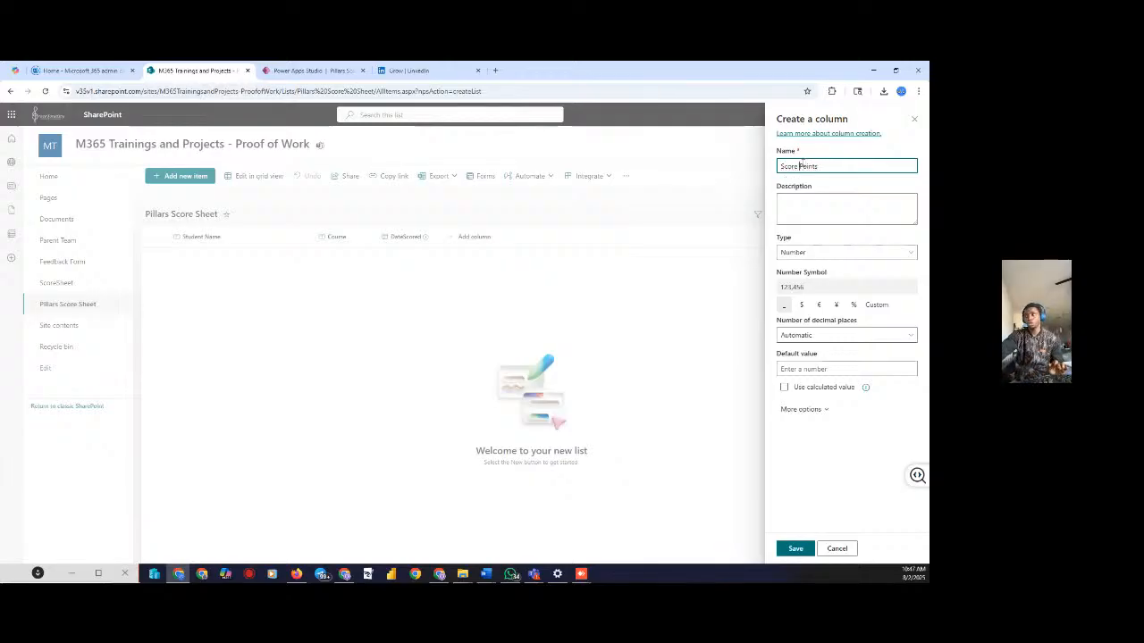
{"action": "key", "text": "BackSpace"}
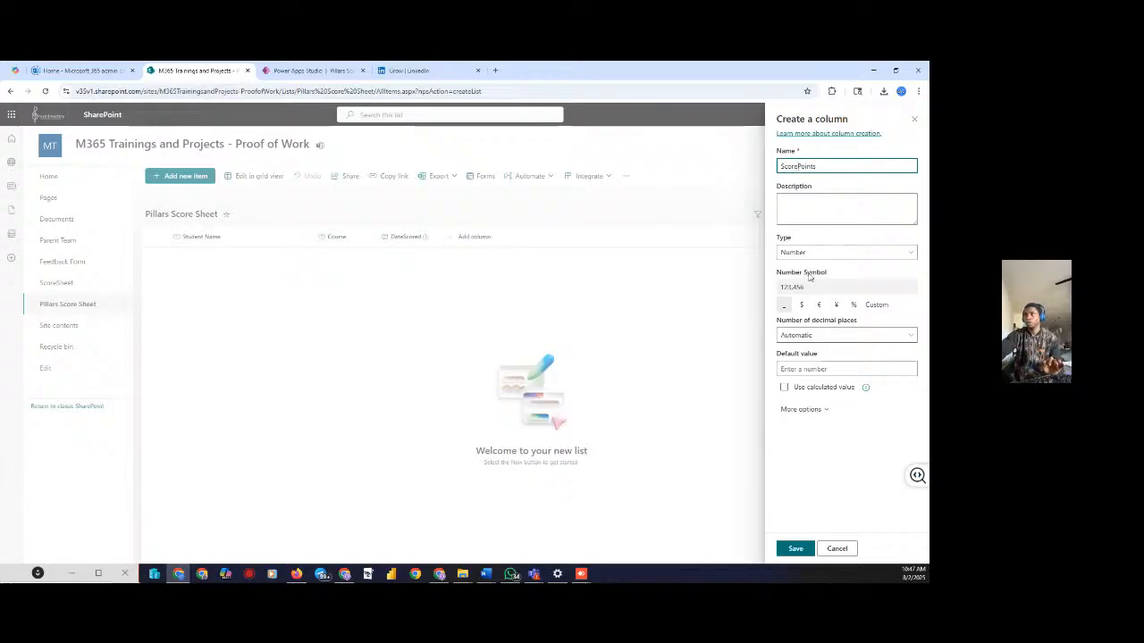
{"action": "left_click", "coordinate": [817, 252]}
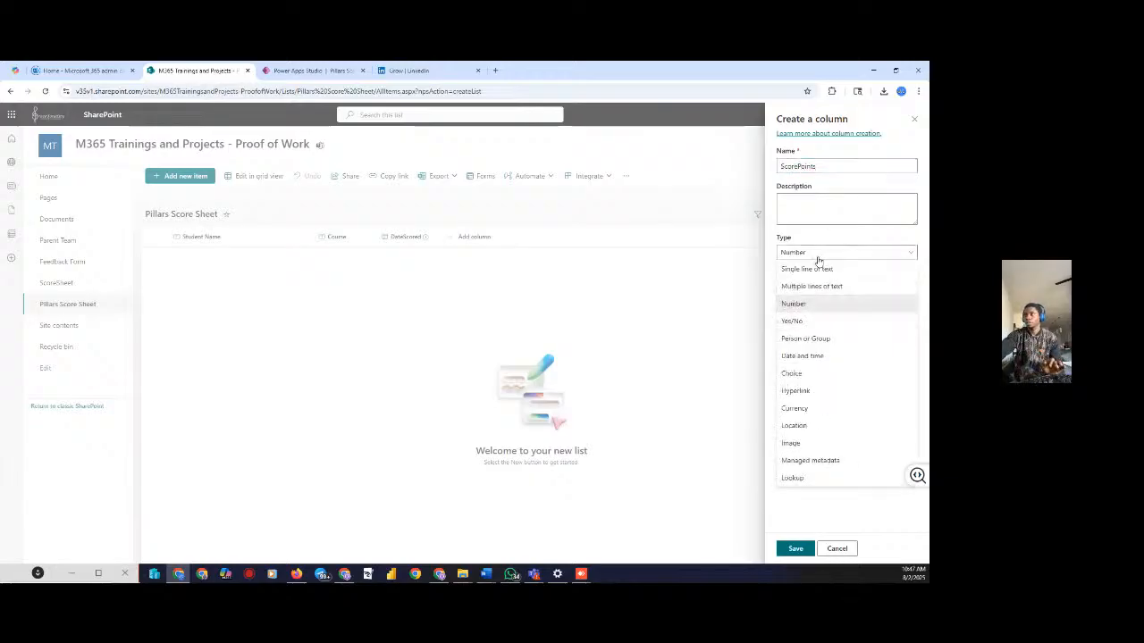
{"action": "left_click", "coordinate": [802, 304]}
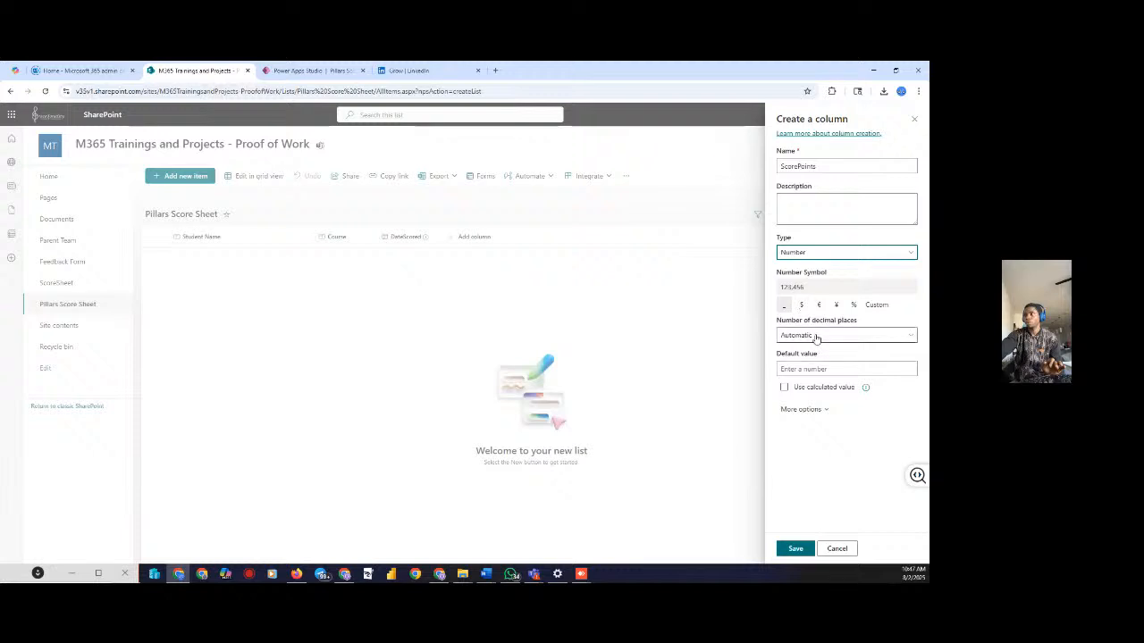
{"action": "left_click", "coordinate": [817, 336]}
{"action": "left_click", "coordinate": [787, 369]}
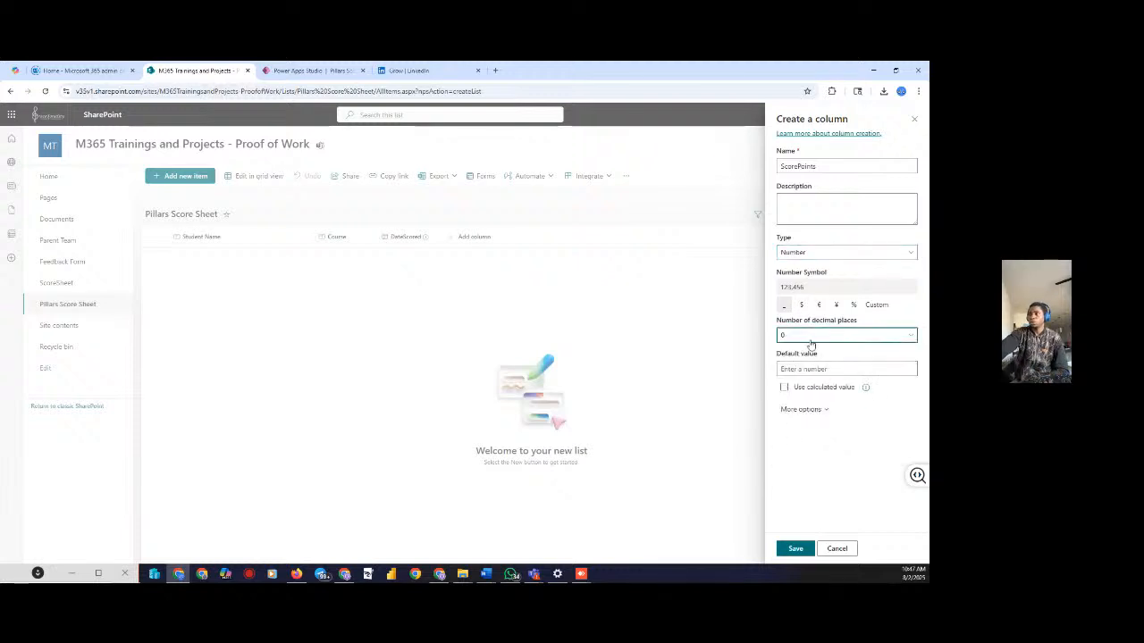
{"action": "left_click", "coordinate": [793, 553]}
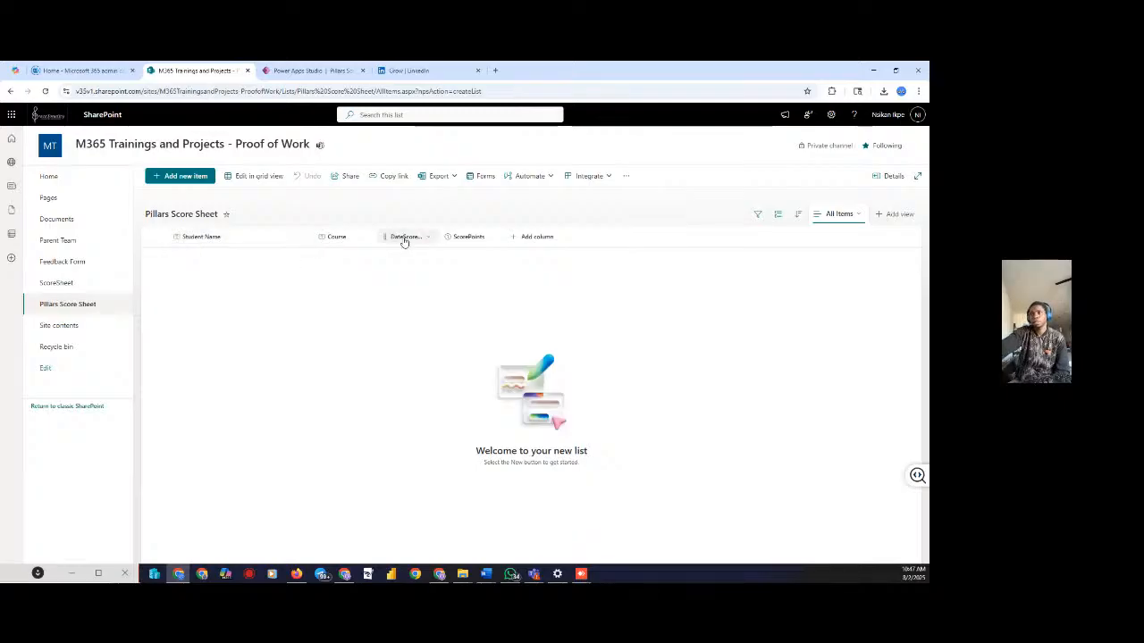
Start a new Image column and name it 'Proof of Work'
{"action": "left_click", "coordinate": [530, 237]}
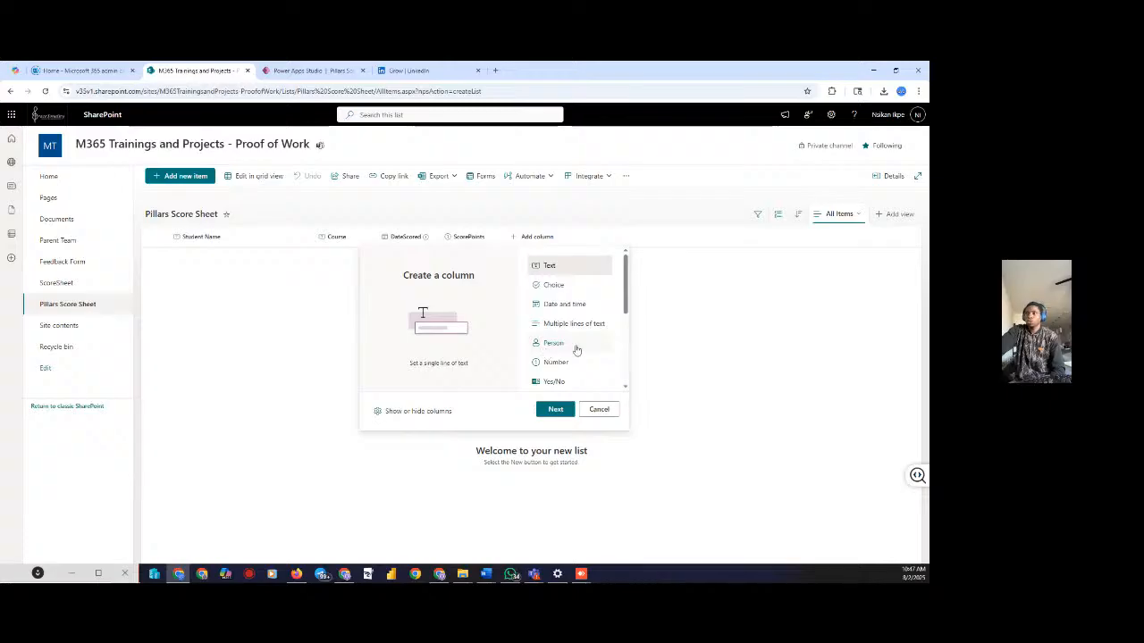
{"action": "scroll", "coordinate": [579, 344], "scroll_direction": "down", "scroll_amount": 3}
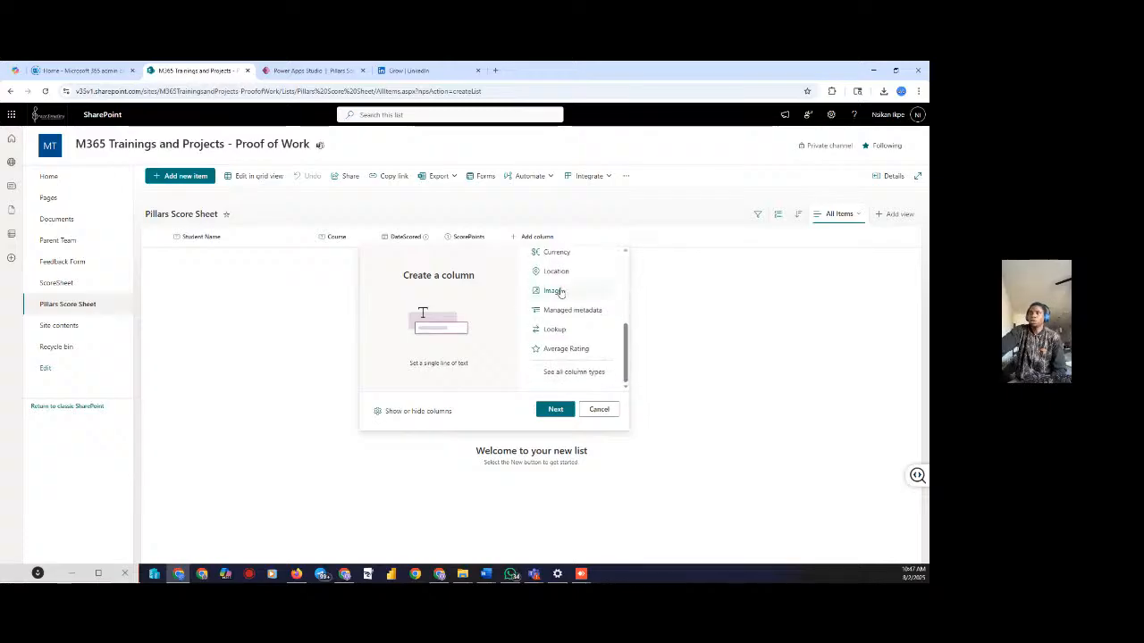
{"action": "left_click", "coordinate": [554, 291]}
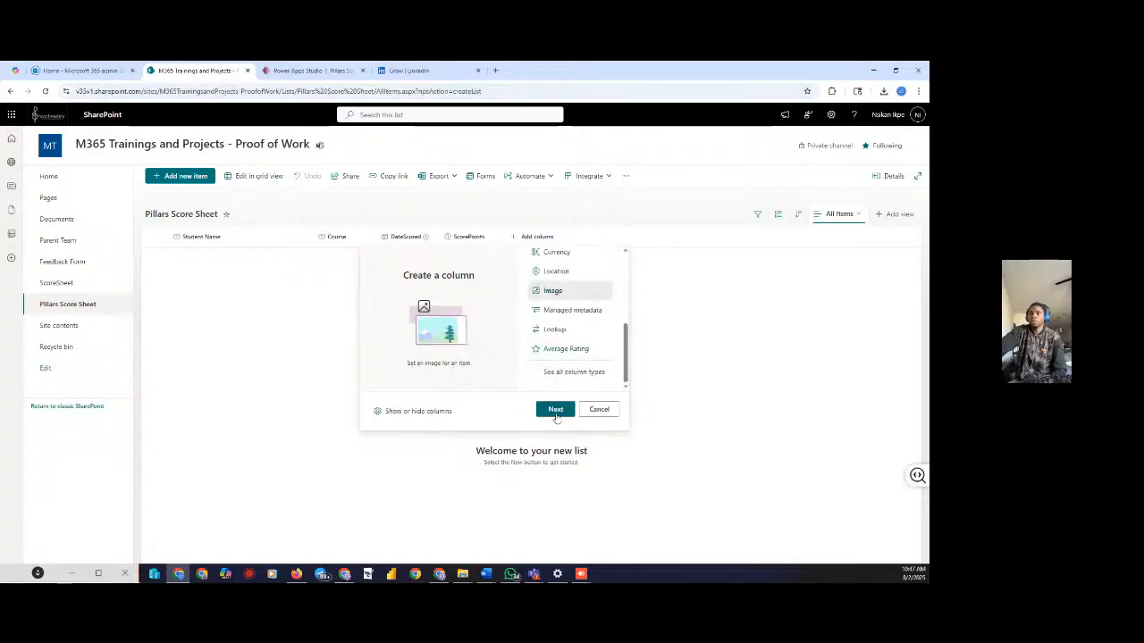
{"action": "left_click", "coordinate": [555, 413]}
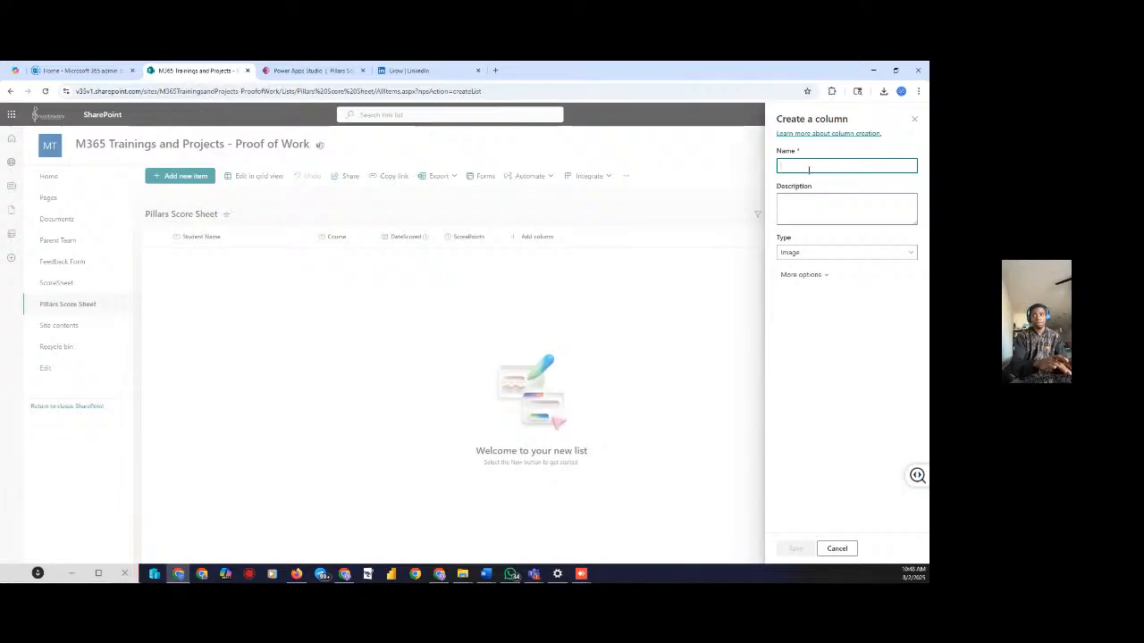
{"action": "type", "text": "Ev"}
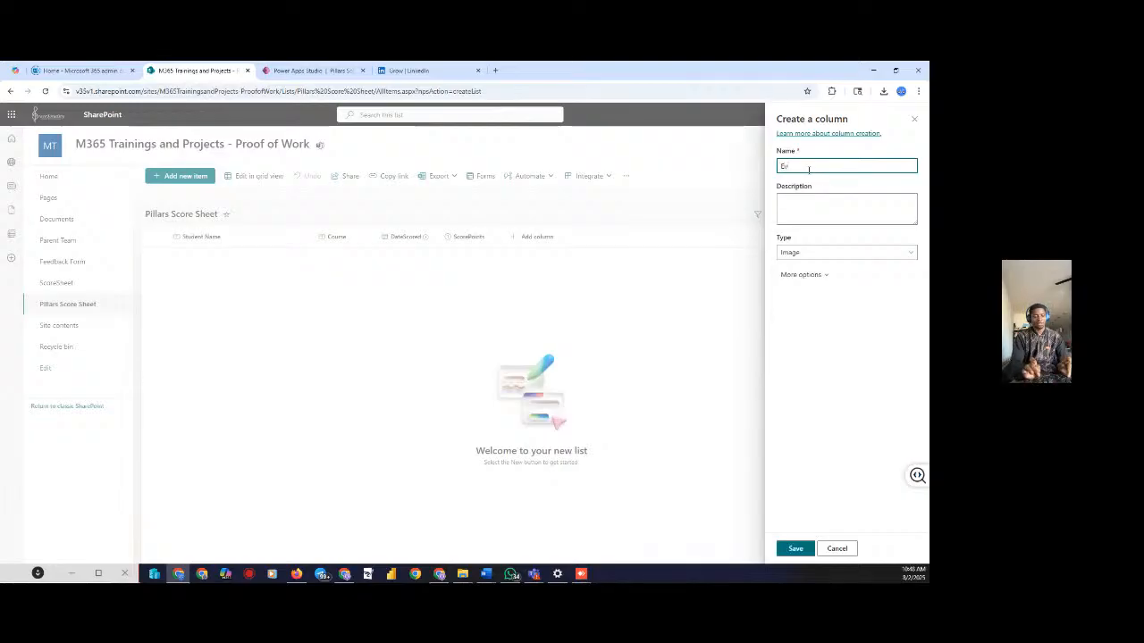
{"action": "type", "text": "idenc"}
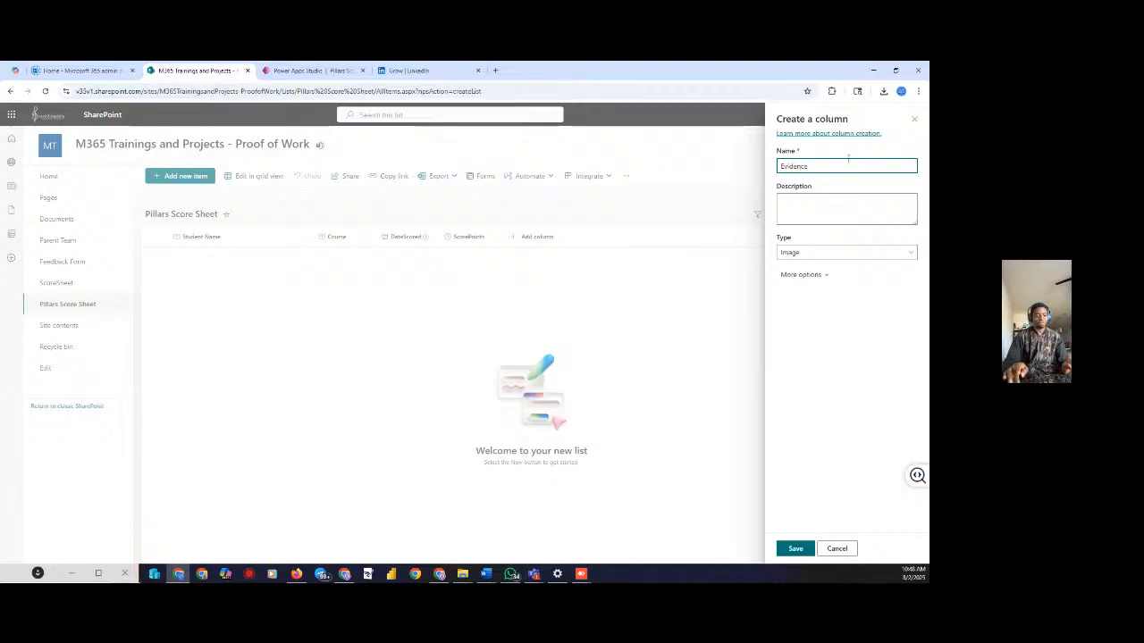
{"action": "key", "text": "ctrl+a"}
{"action": "key", "text": "BackSpace"}
{"action": "type", "text": "P"}
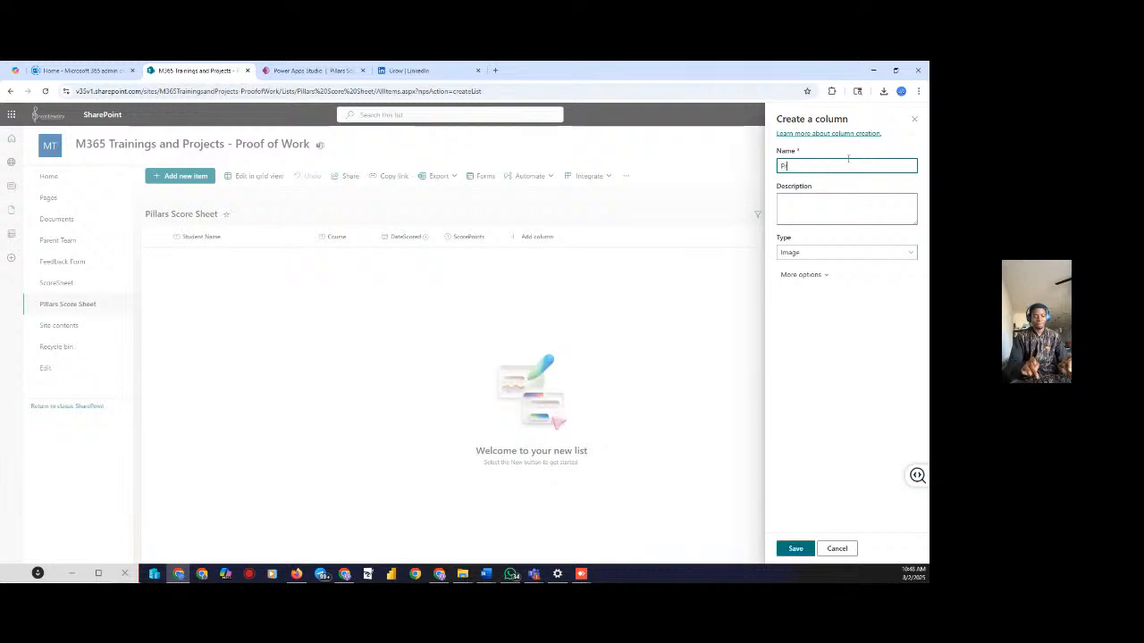
{"action": "type", "text": "roof"}
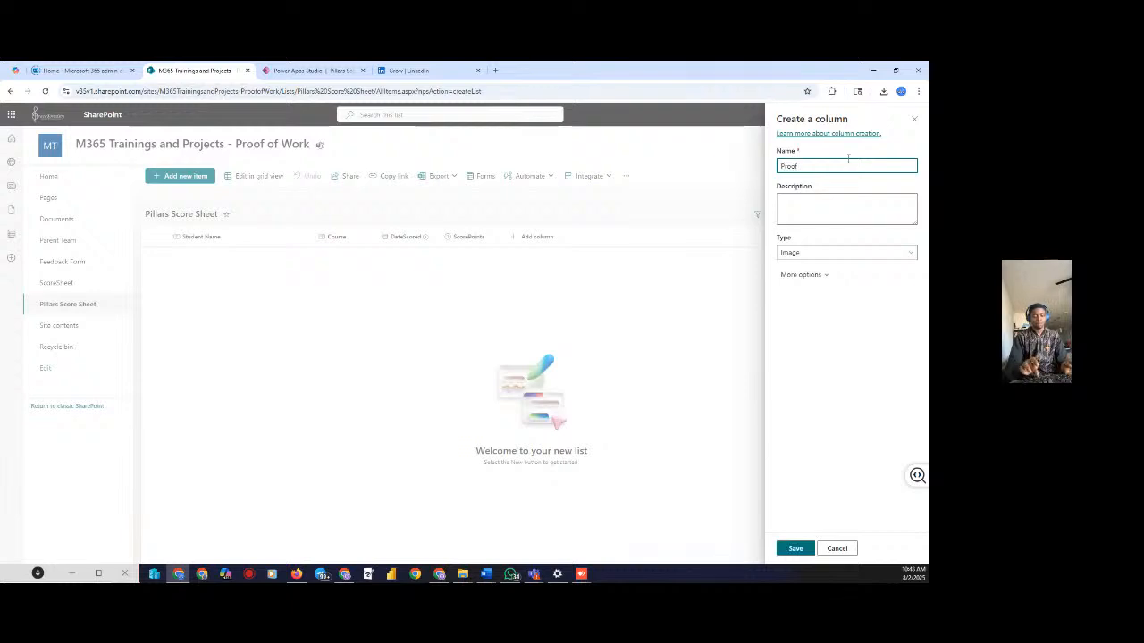
{"action": "type", "text": " of Wor"}
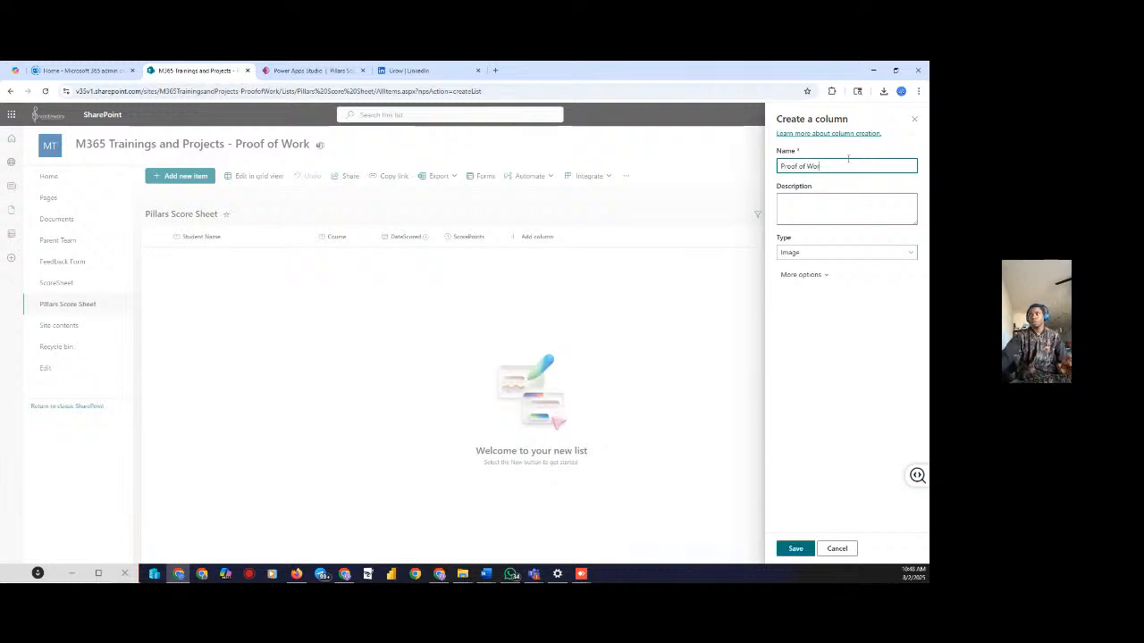
{"action": "type", "text": "k"}
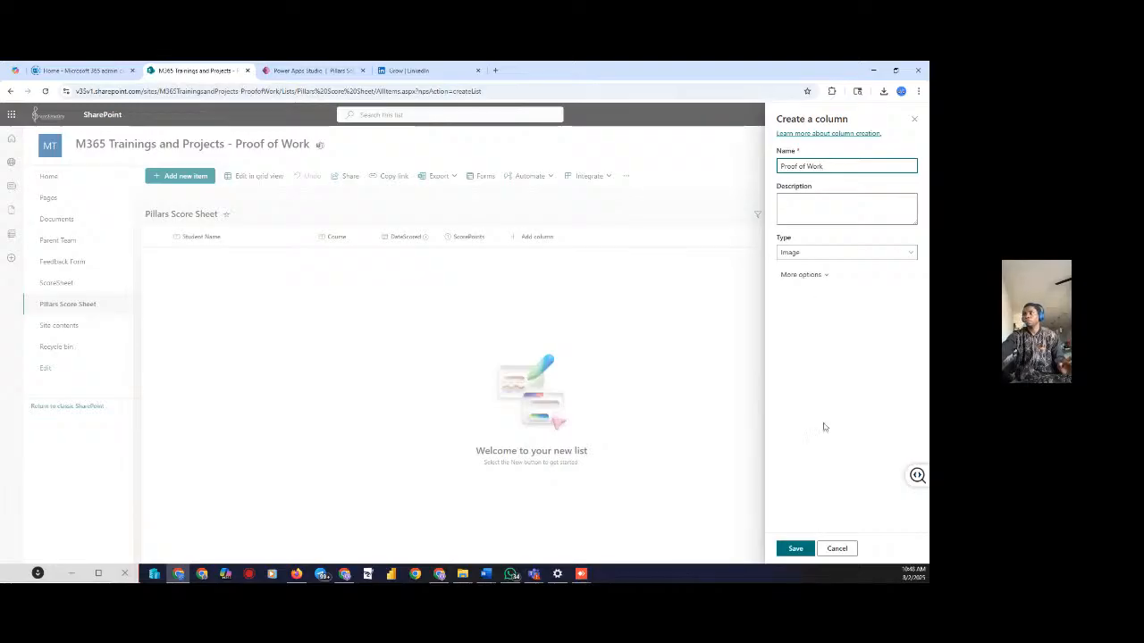
Give the column the description 'Evidence of Attendance', keep type Image, and save it
{"action": "left_click", "coordinate": [814, 216]}
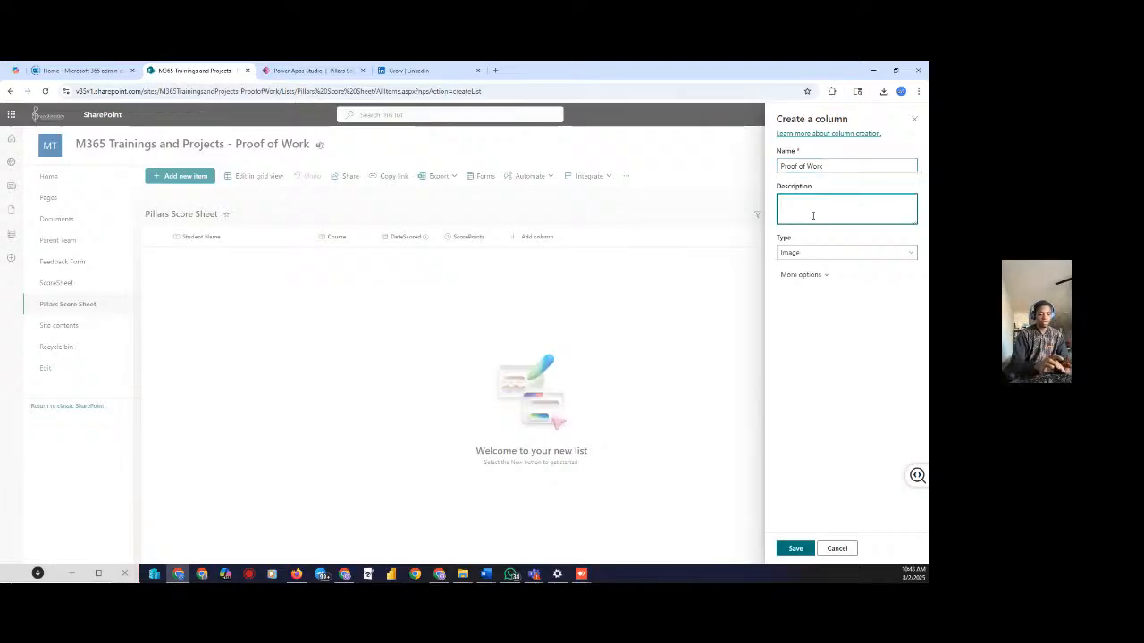
{"action": "type", "text": "Evidence"}
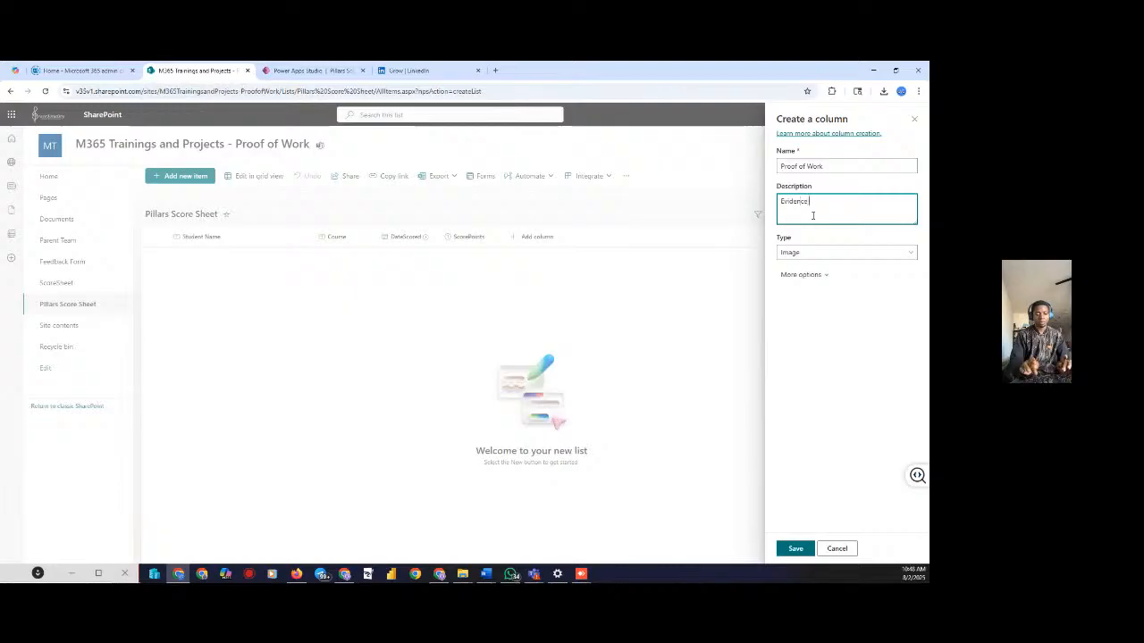
{"action": "type", "text": " of e"}
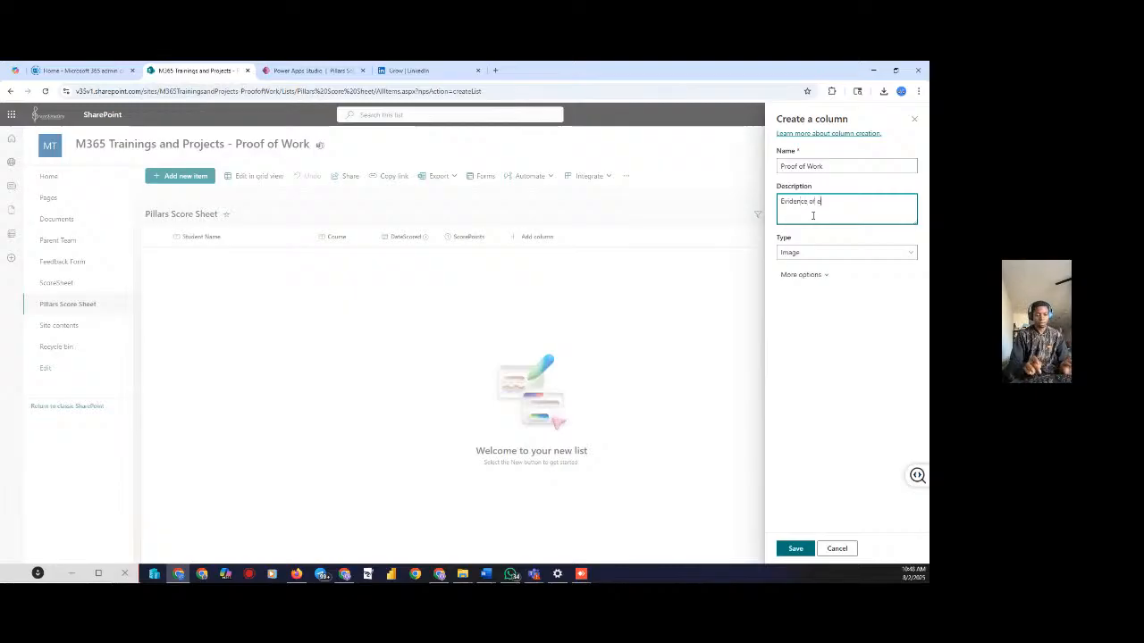
{"action": "type", "text": "xaminatio"}
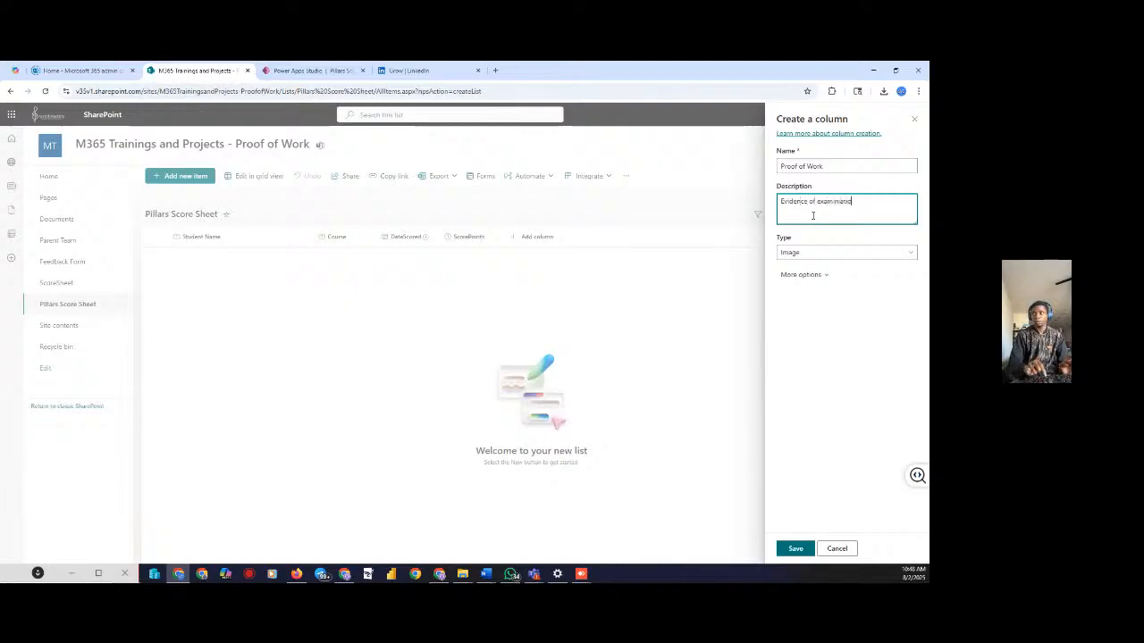
{"action": "type", "text": "n"}
{"action": "key", "text": "BackSpace"}
{"action": "key", "text": "BackSpace"}
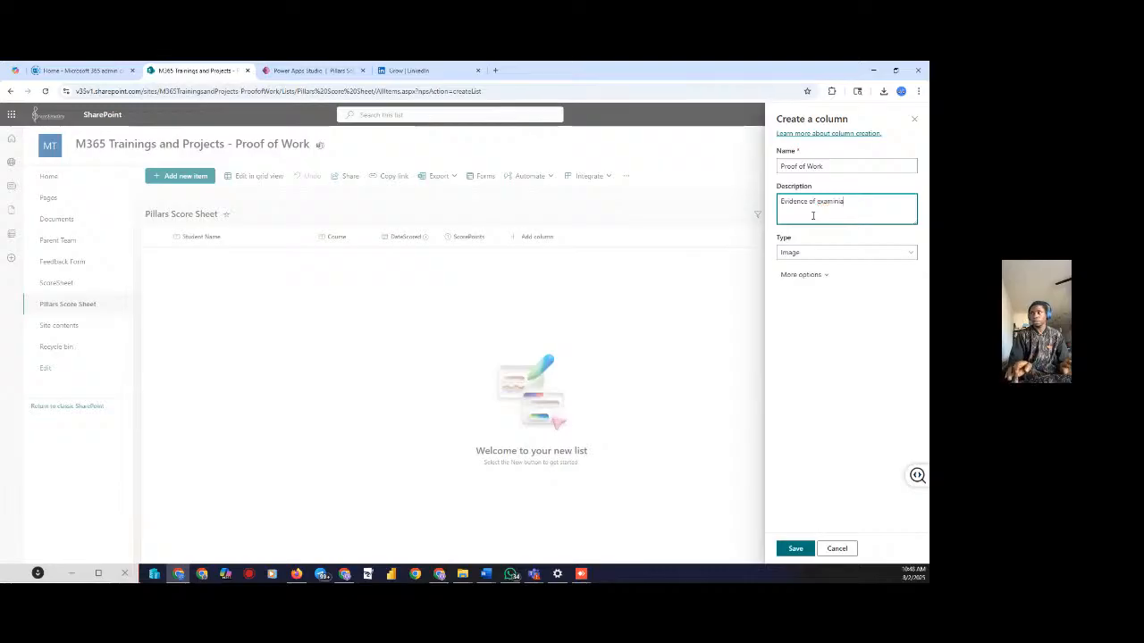
{"action": "key", "text": "BackSpace"}
{"action": "type", "text": "ati"}
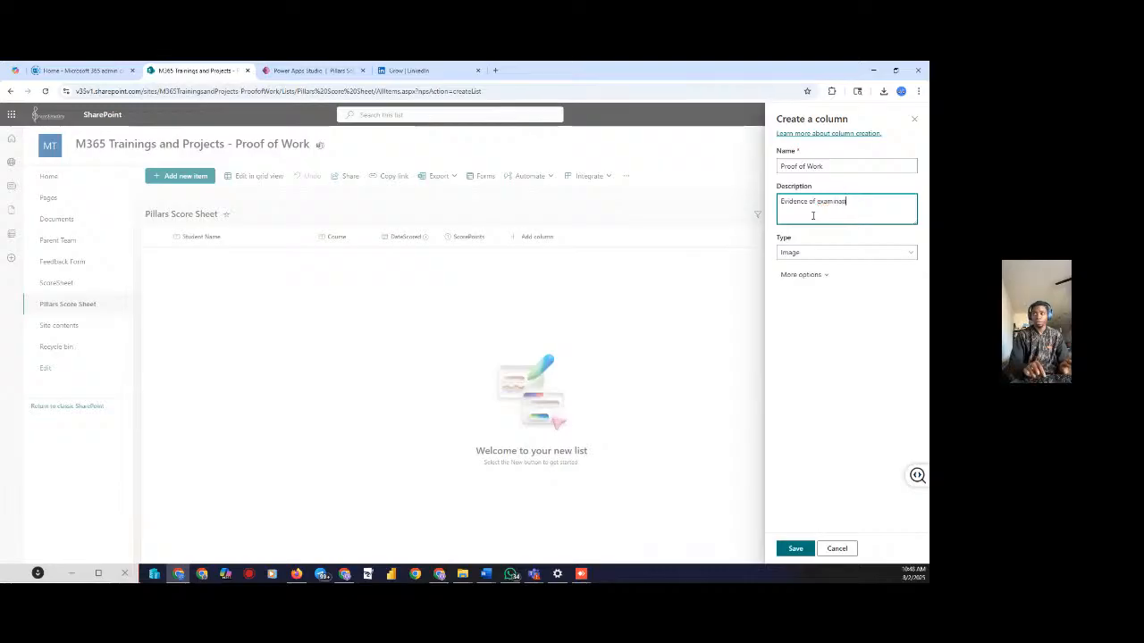
{"action": "type", "text": "on Att"}
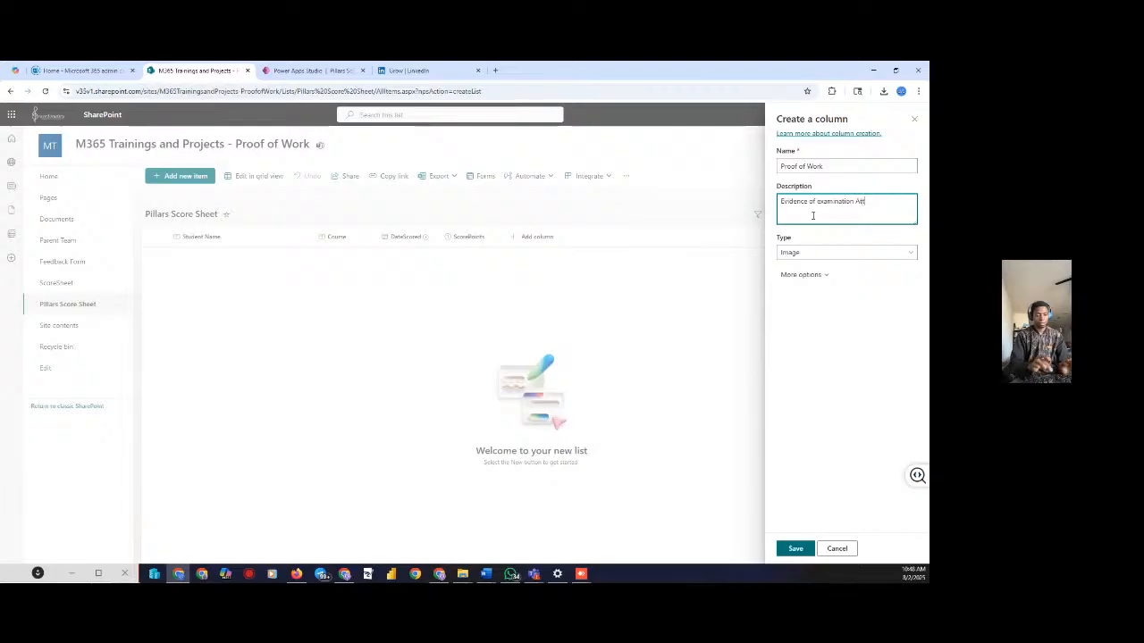
{"action": "type", "text": "en"}
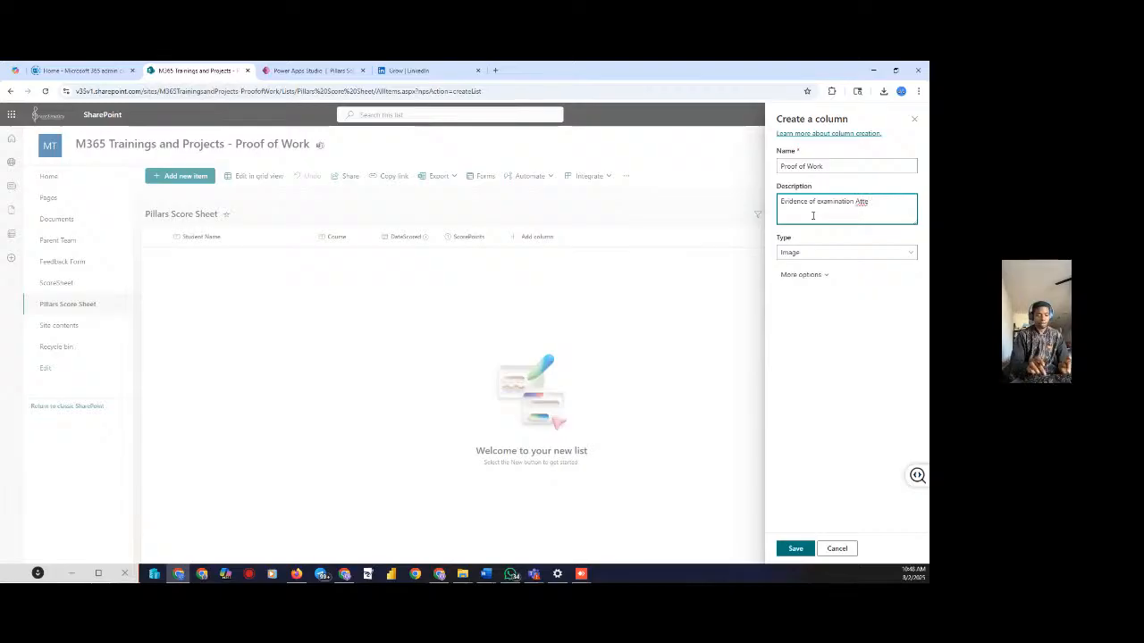
{"action": "type", "text": "ndance"}
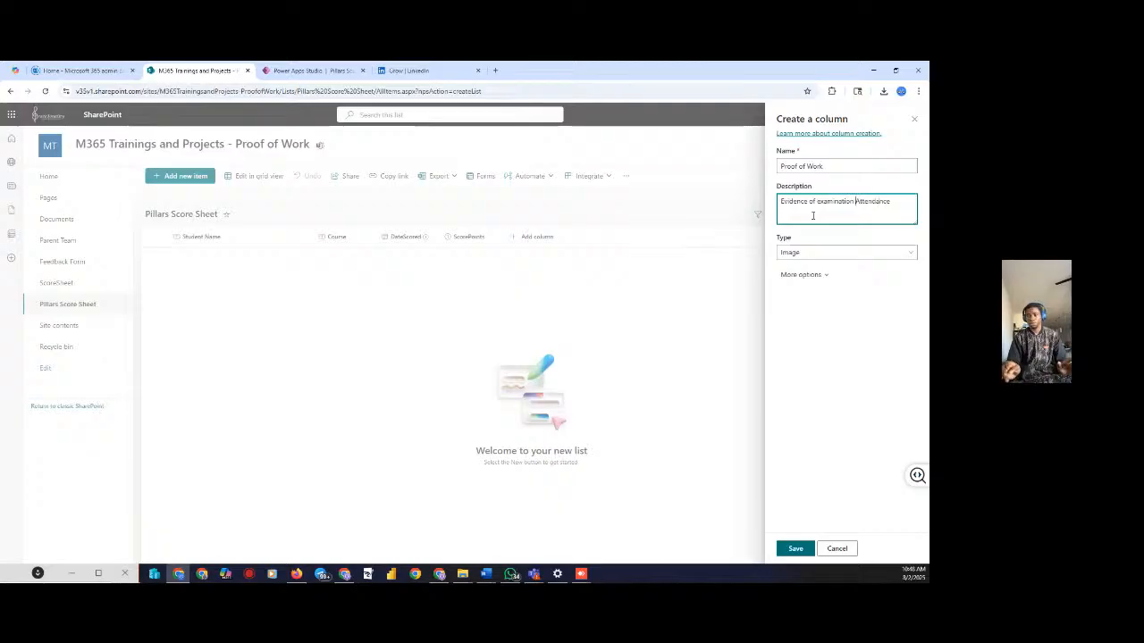
{"action": "key", "text": "BackSpace"}
{"action": "key", "text": "BackSpace"}
{"action": "key", "text": "BackSpace"}
{"action": "key", "text": "BackSpace"}
{"action": "key", "text": "BackSpace"}
{"action": "key", "text": "BackSpace"}
{"action": "key", "text": "BackSpace"}
{"action": "key", "text": "BackSpace"}
{"action": "key", "text": "BackSpace"}
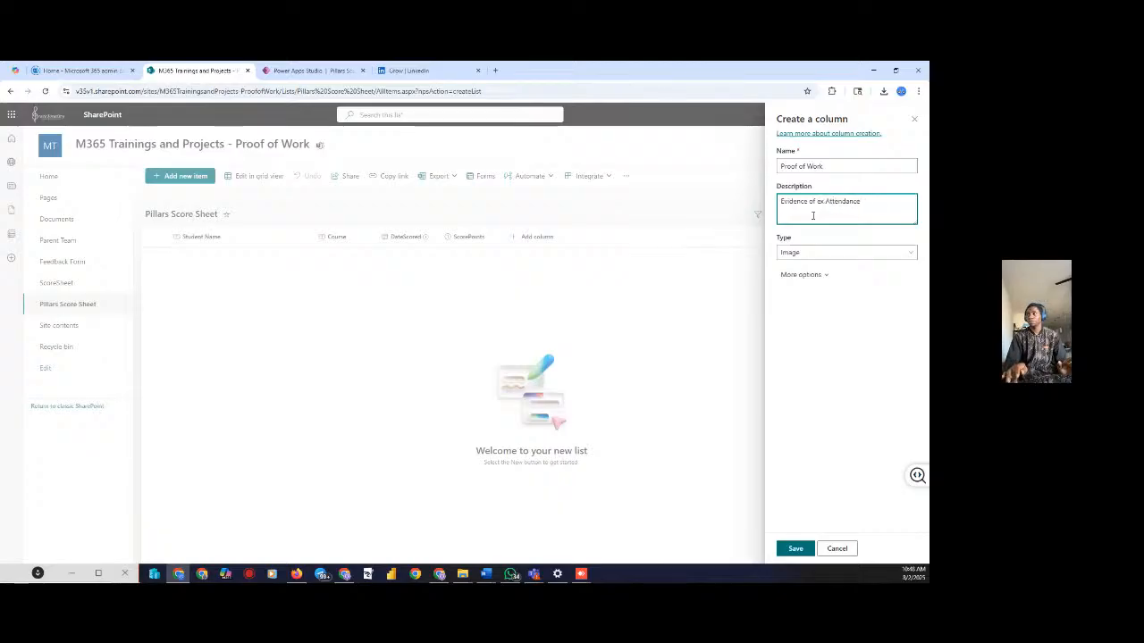
{"action": "key", "text": "BackSpace"}
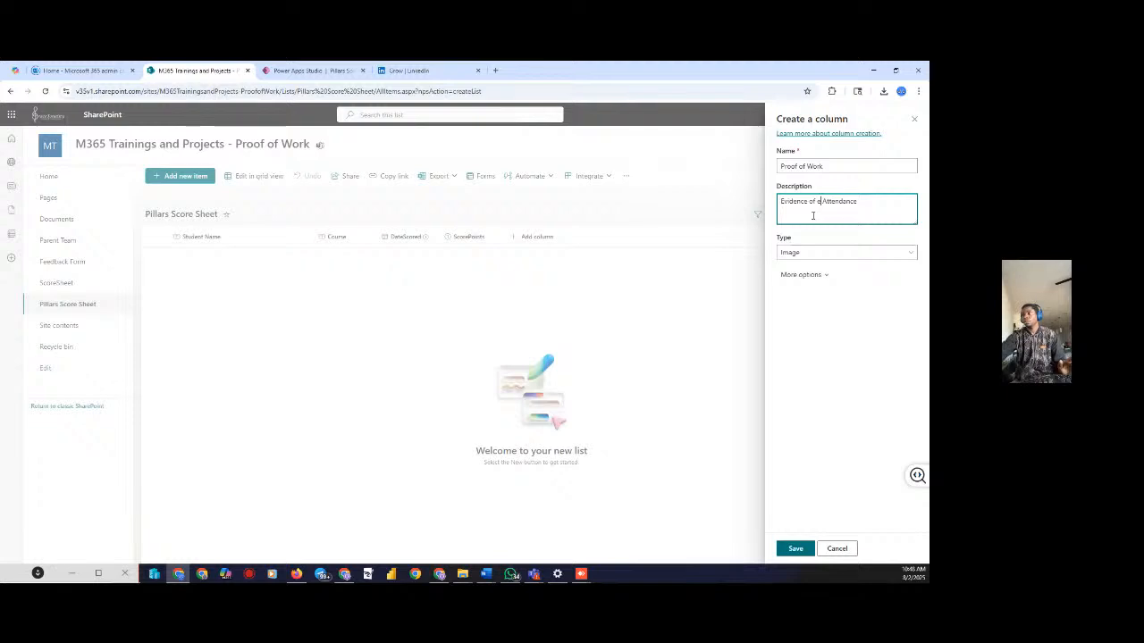
{"action": "key", "text": "BackSpace"}
{"action": "key", "text": "BackSpace"}
{"action": "left_click", "coordinate": [807, 253]}
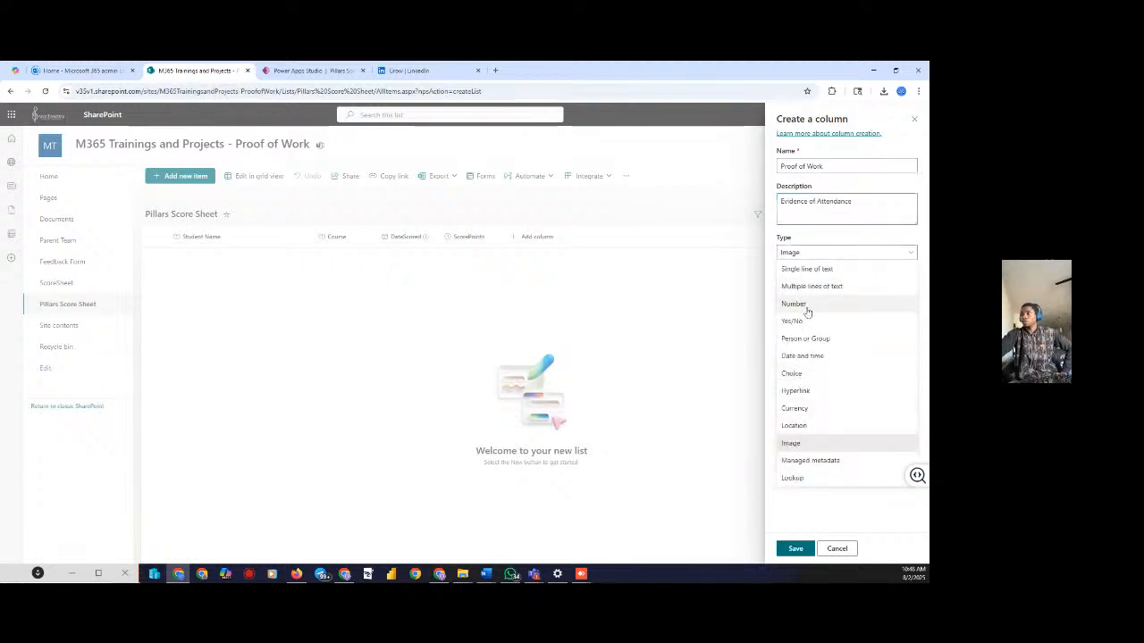
{"action": "left_click", "coordinate": [793, 444]}
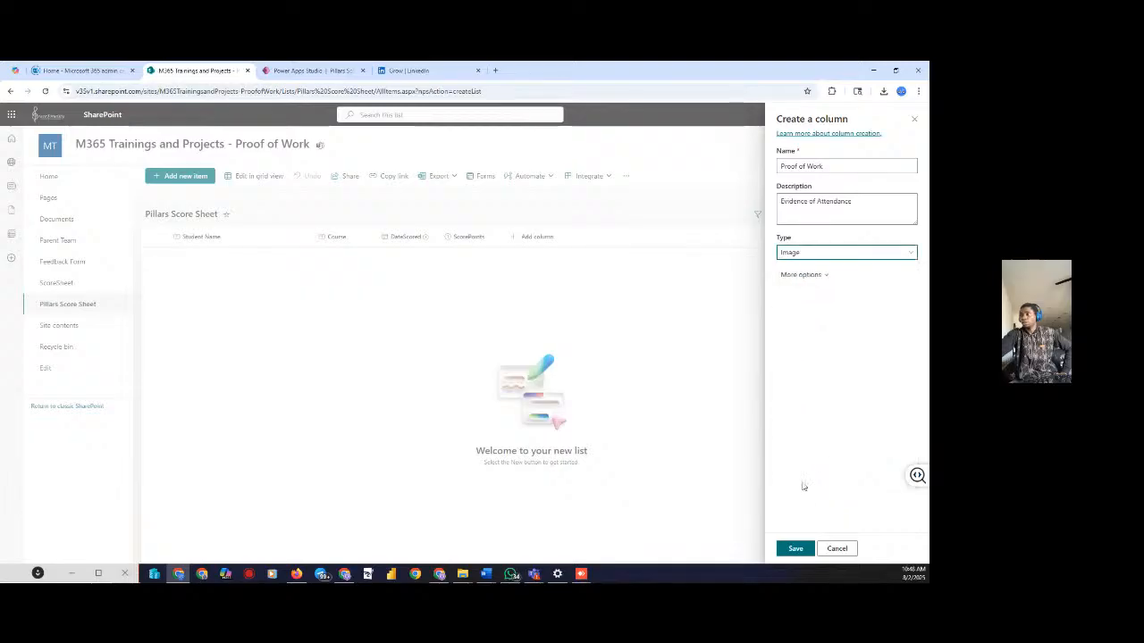
{"action": "left_click", "coordinate": [788, 549]}
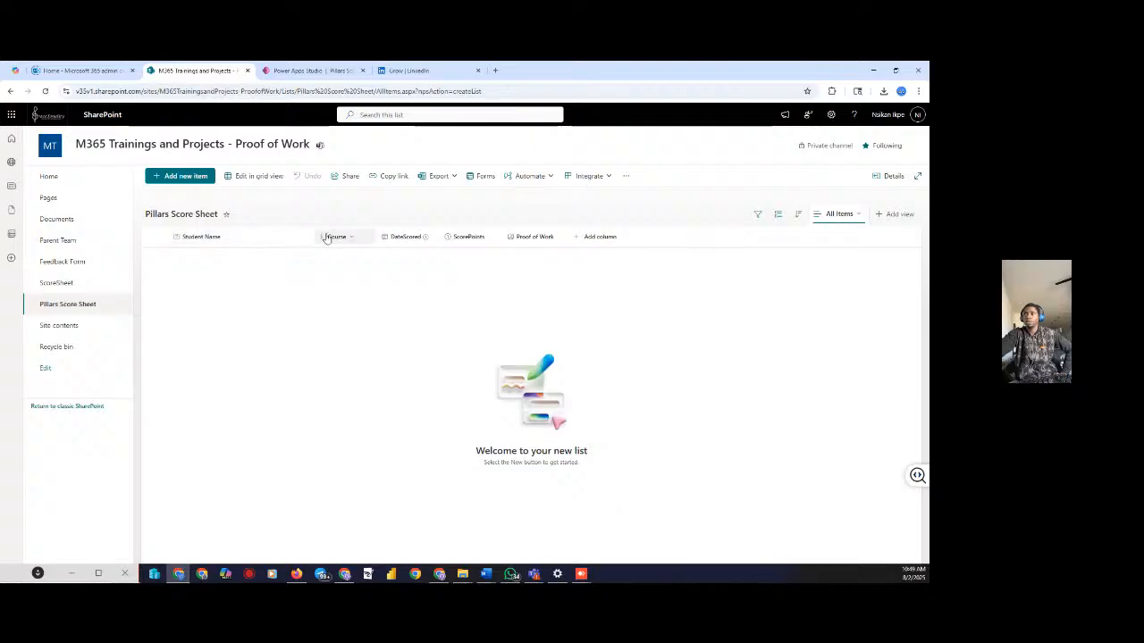
Add a multiple-lines-of-text column named 'Remarks' to the list
{"action": "left_click", "coordinate": [590, 236]}
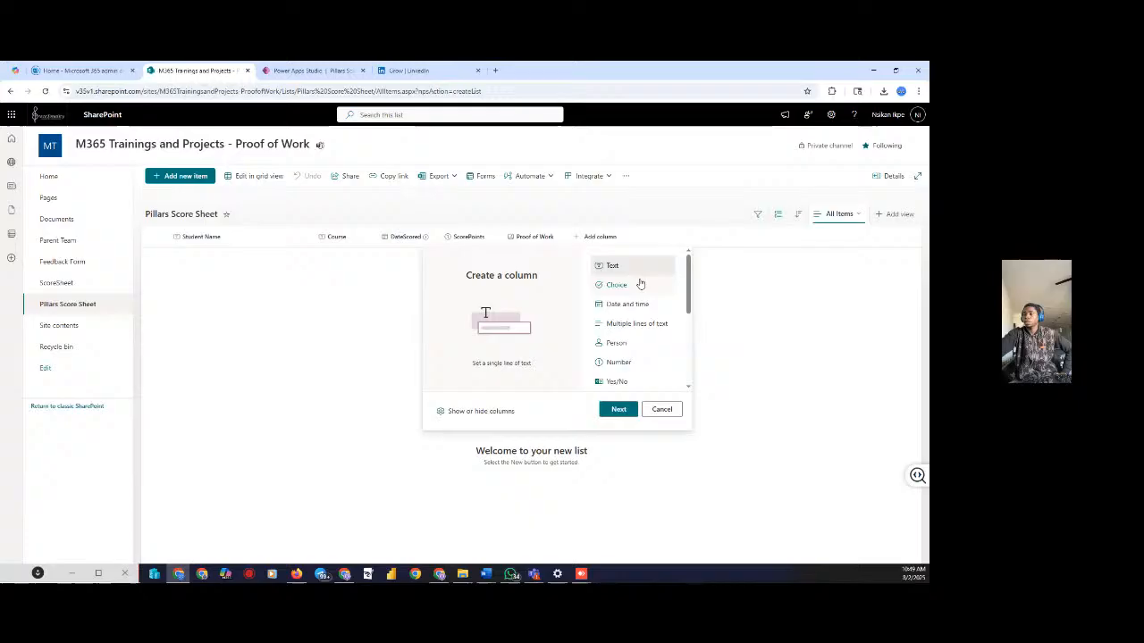
{"action": "left_click", "coordinate": [611, 344]}
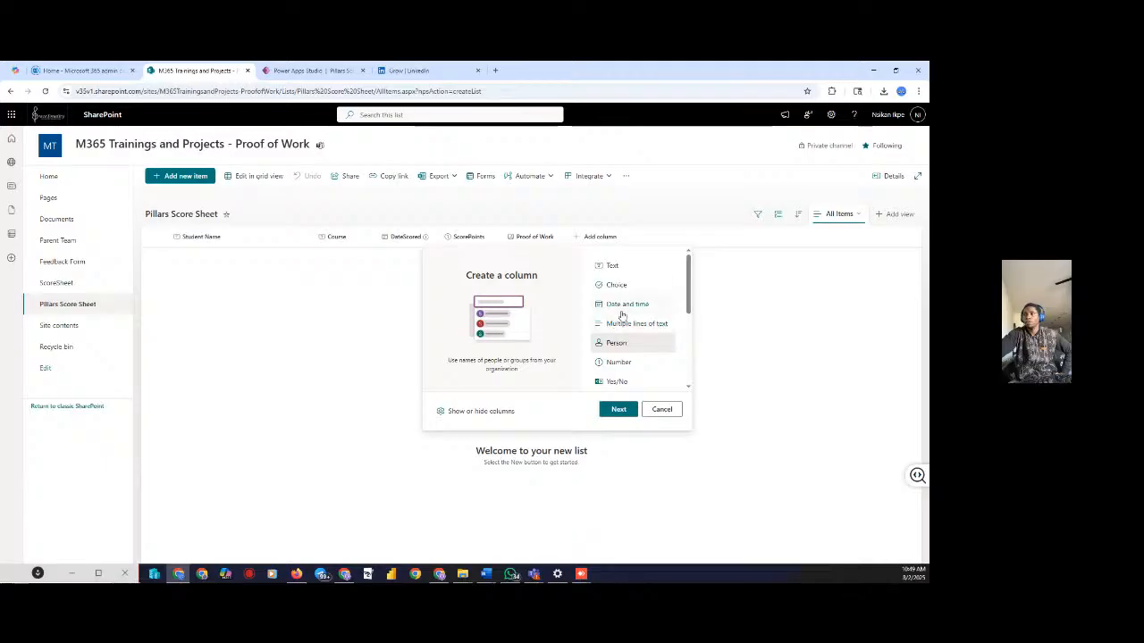
{"action": "left_click", "coordinate": [624, 325]}
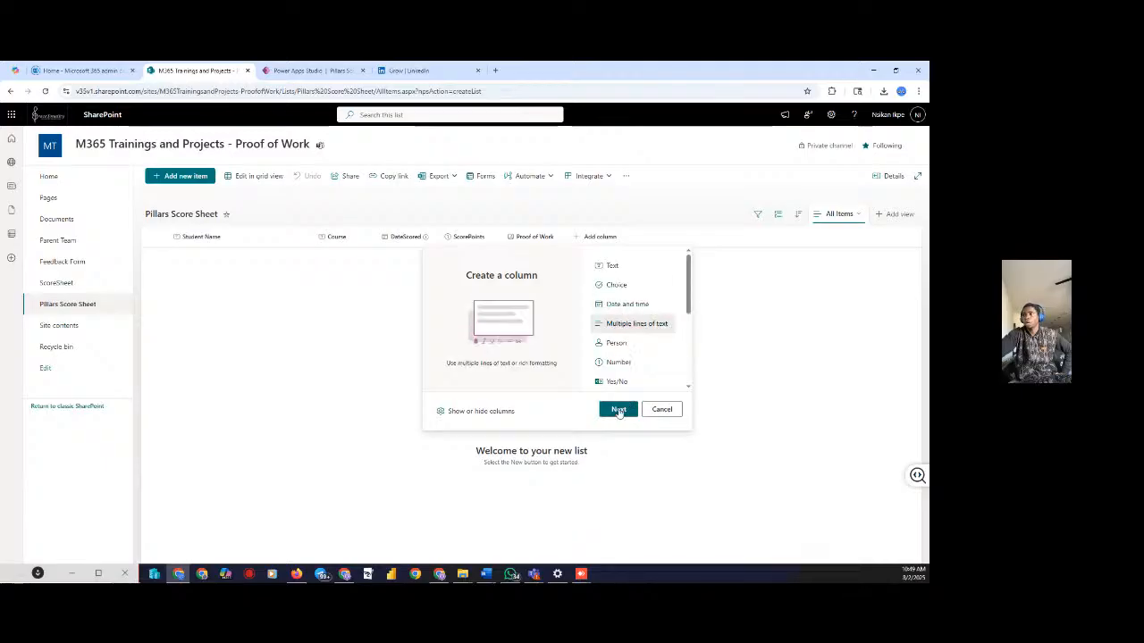
{"action": "left_click", "coordinate": [619, 410]}
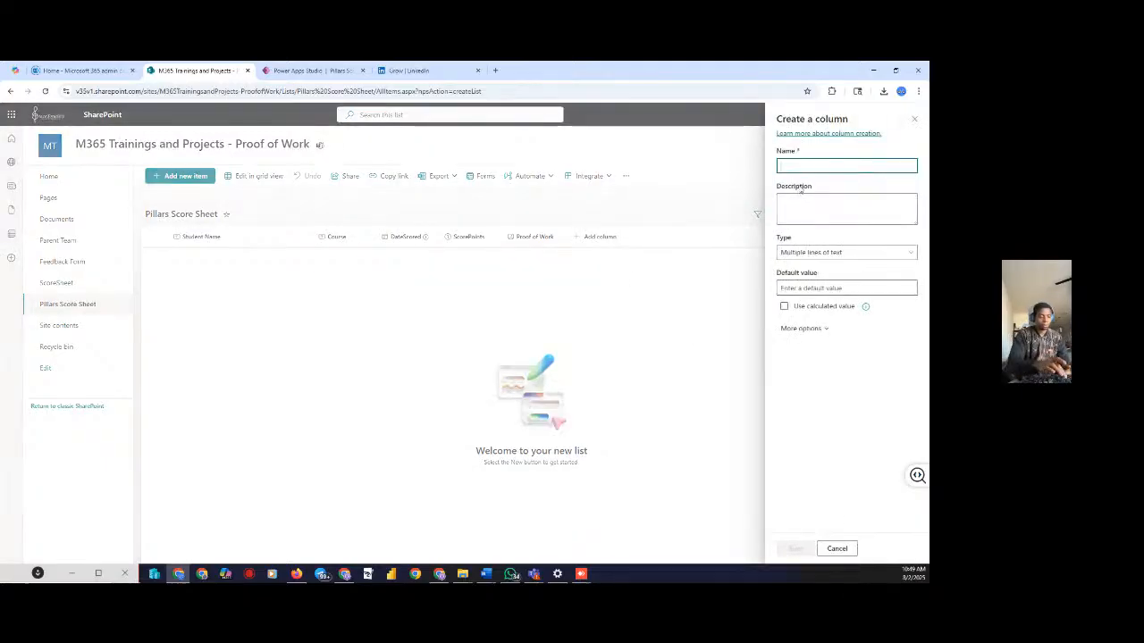
{"action": "type", "text": "Remark"}
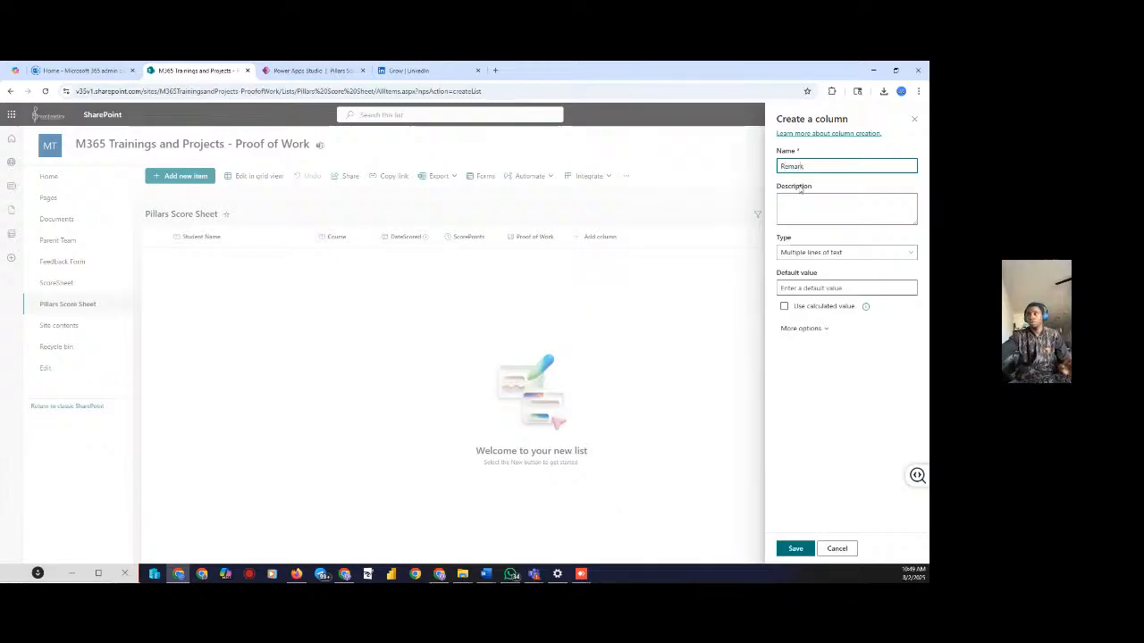
{"action": "type", "text": "s"}
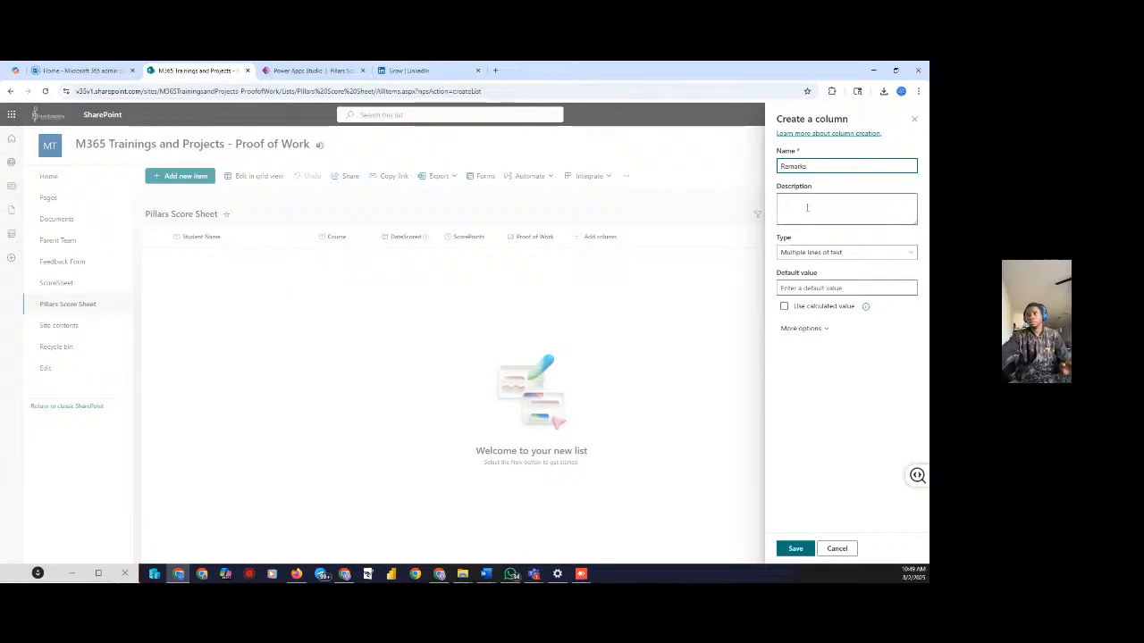
{"action": "left_click", "coordinate": [806, 206]}
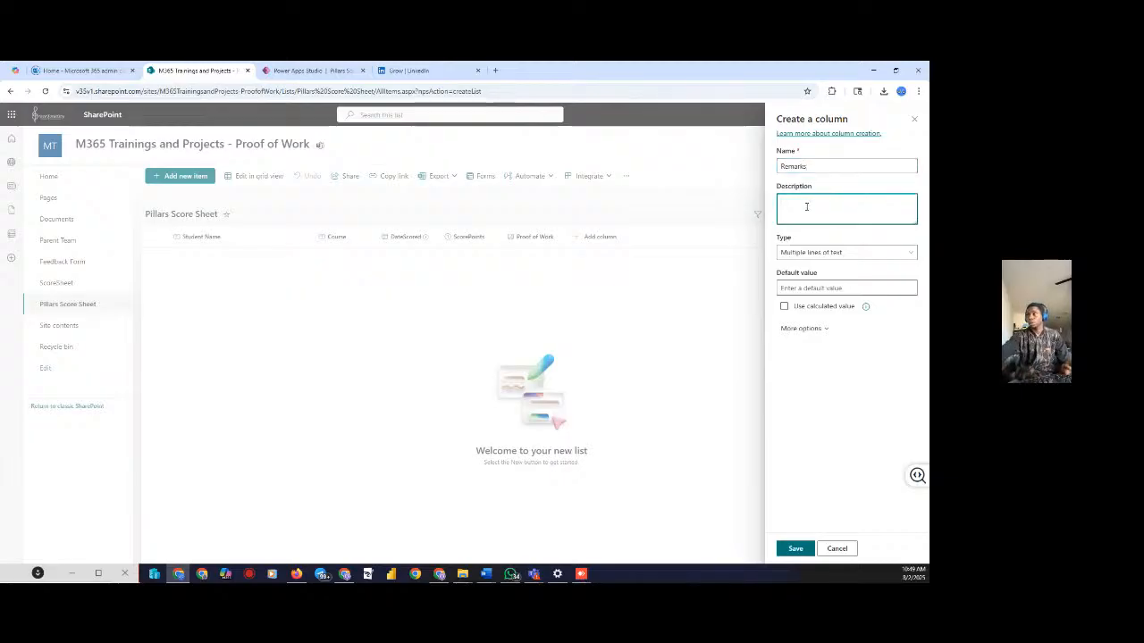
{"action": "left_click", "coordinate": [802, 328]}
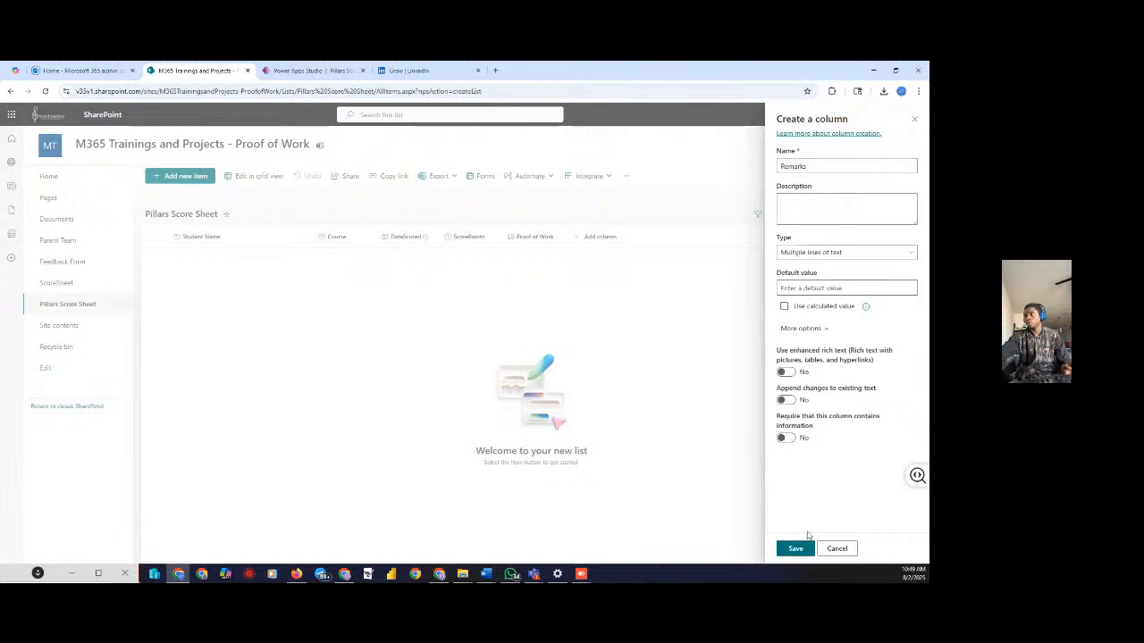
{"action": "left_click", "coordinate": [795, 548]}
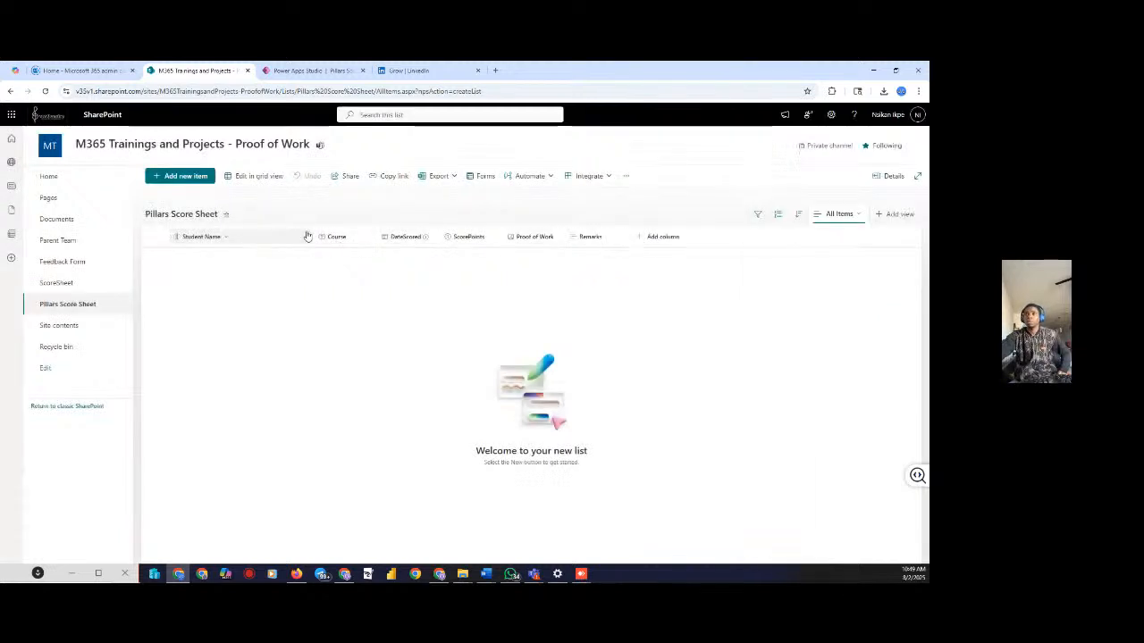
Open and dismiss the Student Name column menu, then return to the Power Apps app tab
{"action": "left_click", "coordinate": [226, 241]}
{"action": "mouse_move", "coordinate": [213, 328]}
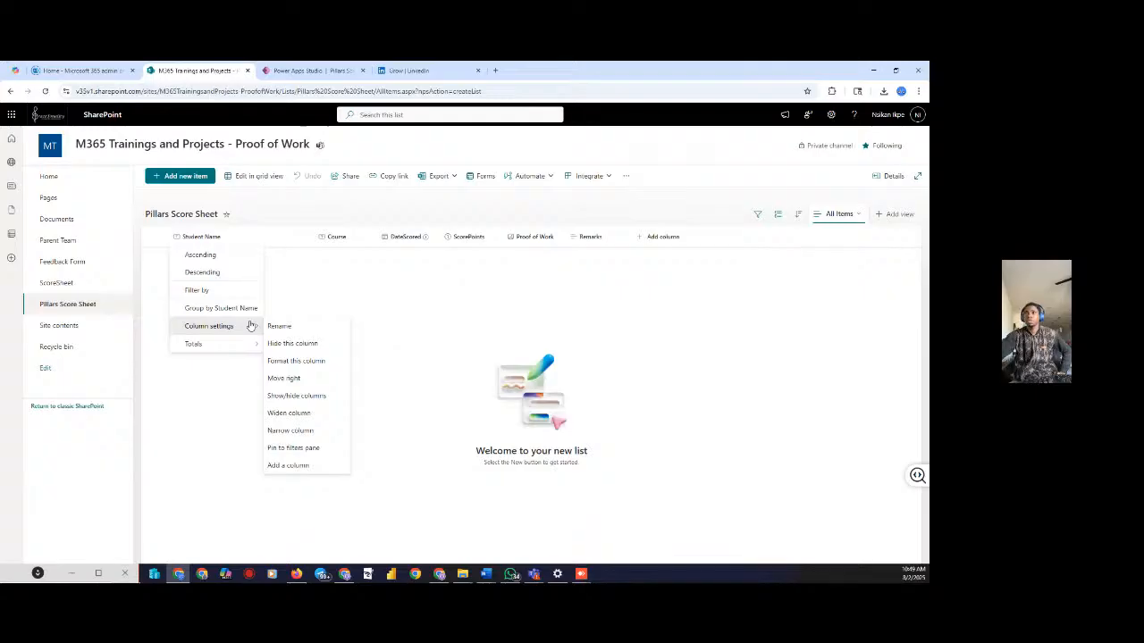
{"action": "left_click", "coordinate": [322, 214]}
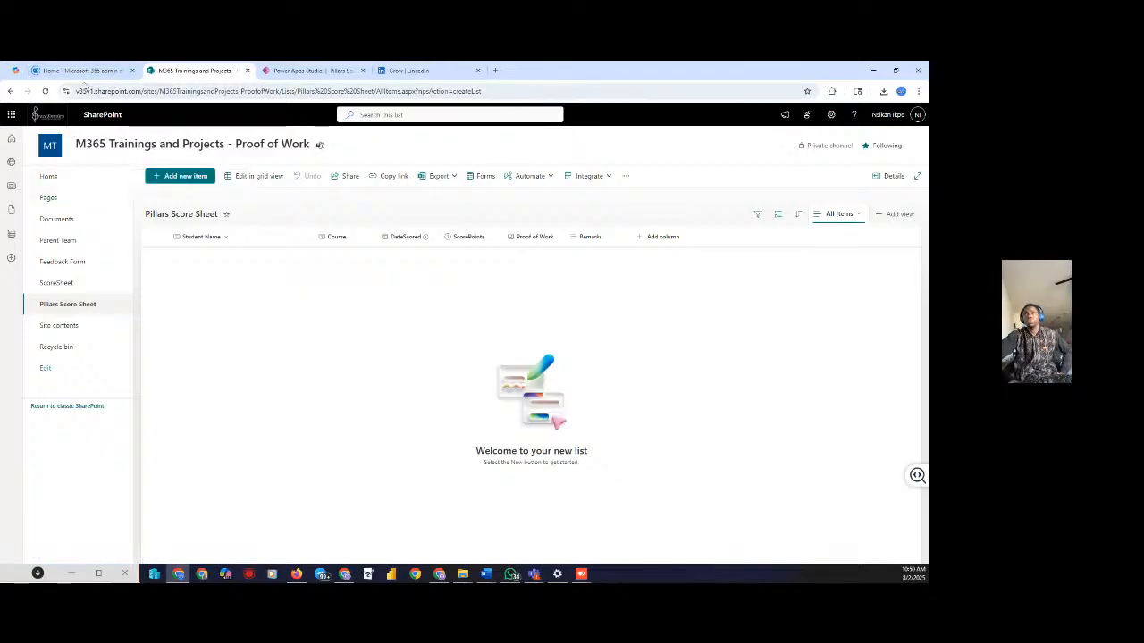
{"action": "left_click", "coordinate": [317, 70]}
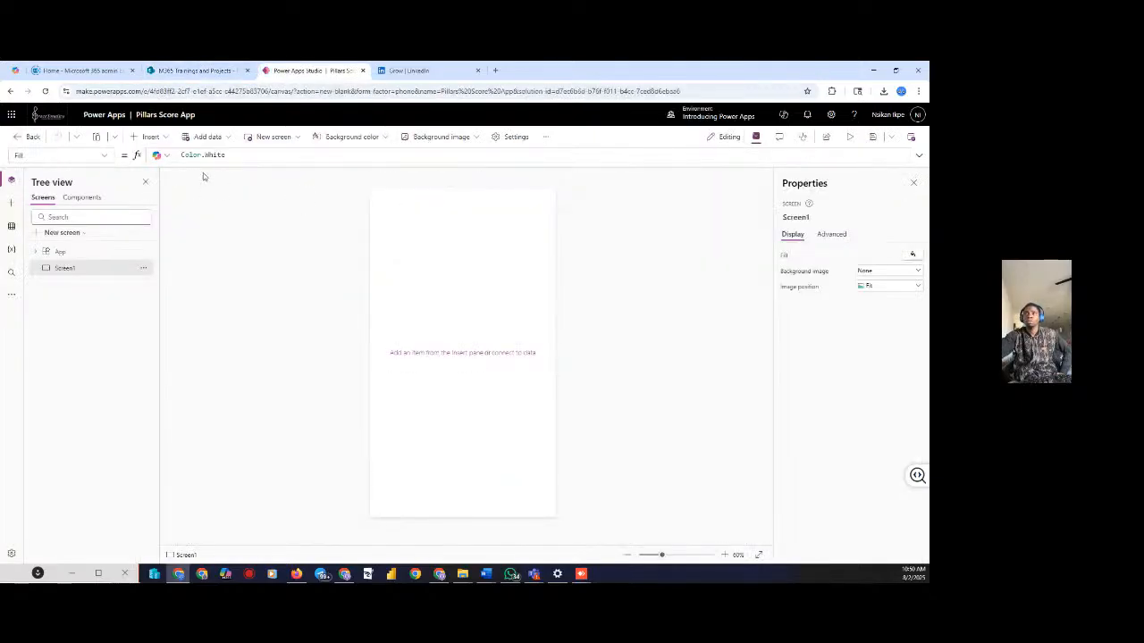
Browse the data sources and insertable controls without adding anything
{"action": "left_click", "coordinate": [11, 226]}
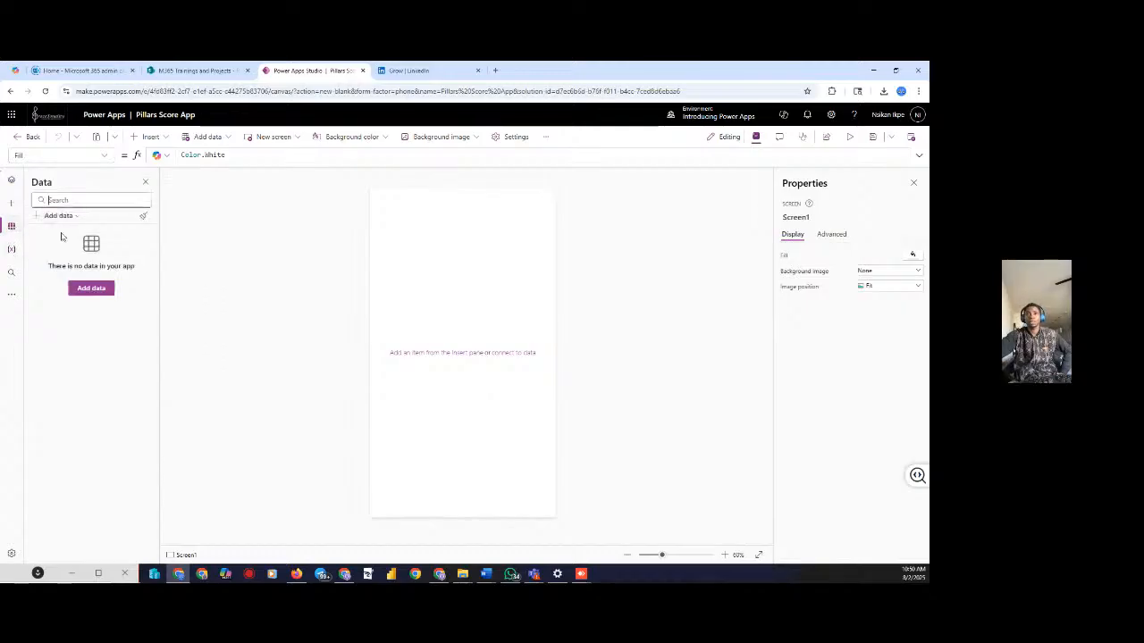
{"action": "left_click", "coordinate": [97, 289]}
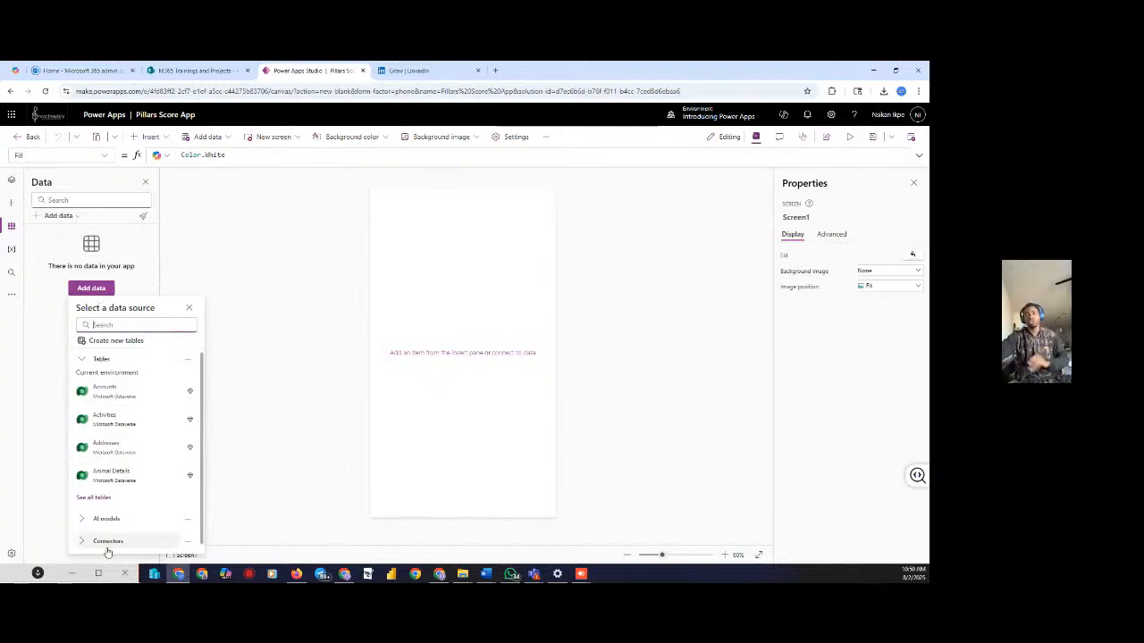
{"action": "left_click", "coordinate": [239, 485]}
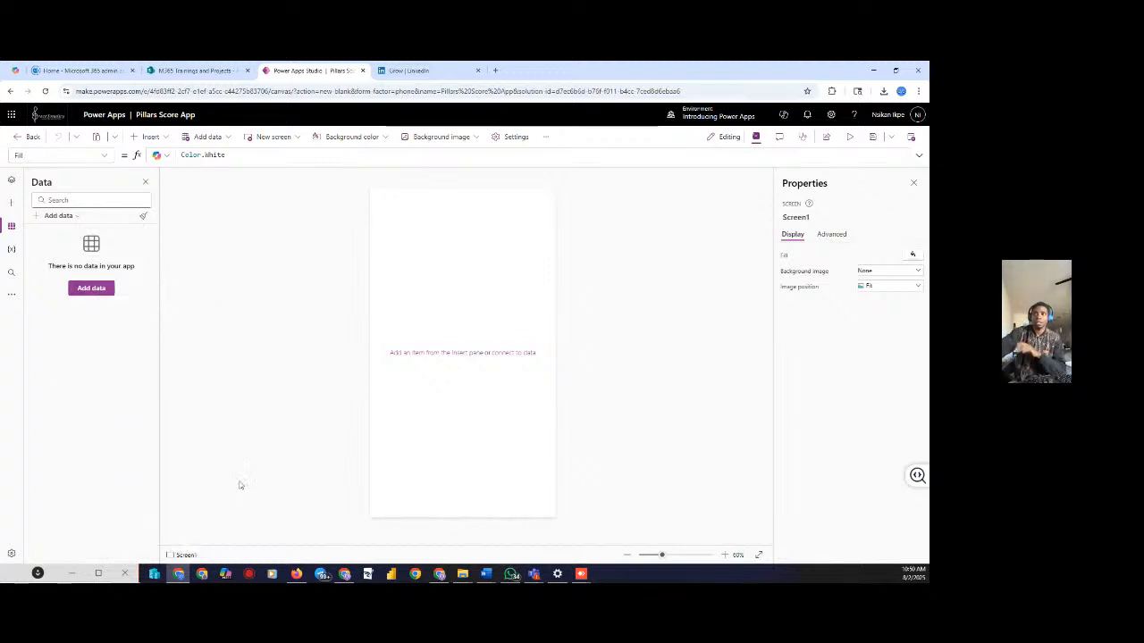
{"action": "left_click", "coordinate": [152, 137]}
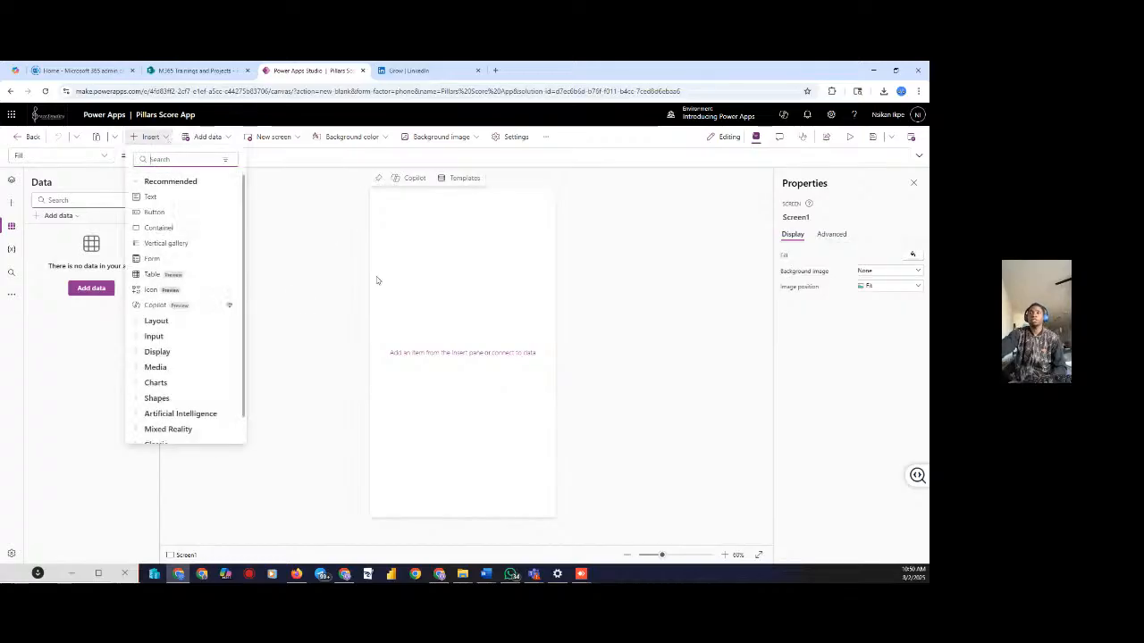
{"action": "left_click", "coordinate": [296, 281]}
Add two blank screens, Screen2 and Screen3, and check them in Tree view
{"action": "left_click", "coordinate": [275, 137]}
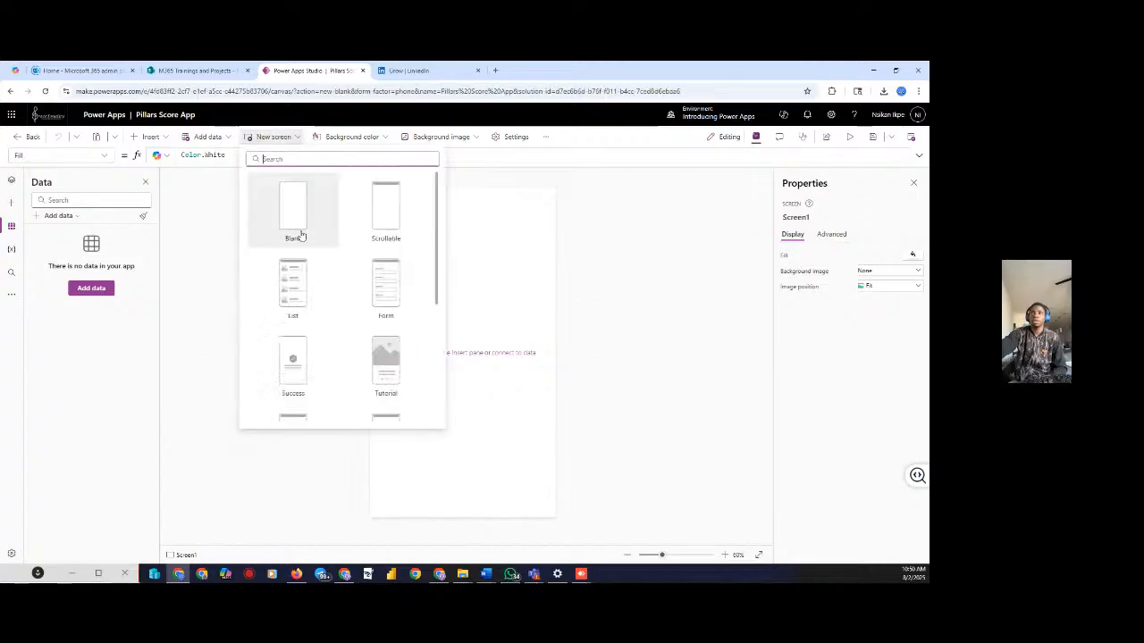
{"action": "left_click", "coordinate": [286, 204]}
{"action": "left_click", "coordinate": [268, 137]}
{"action": "left_click", "coordinate": [286, 202]}
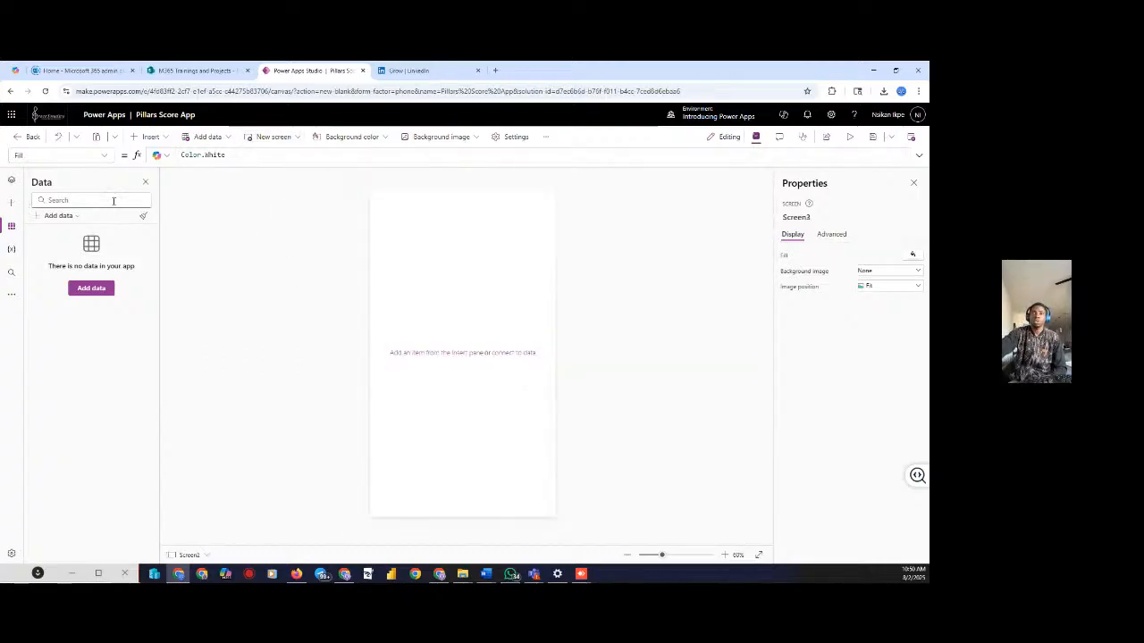
{"action": "left_click", "coordinate": [11, 181]}
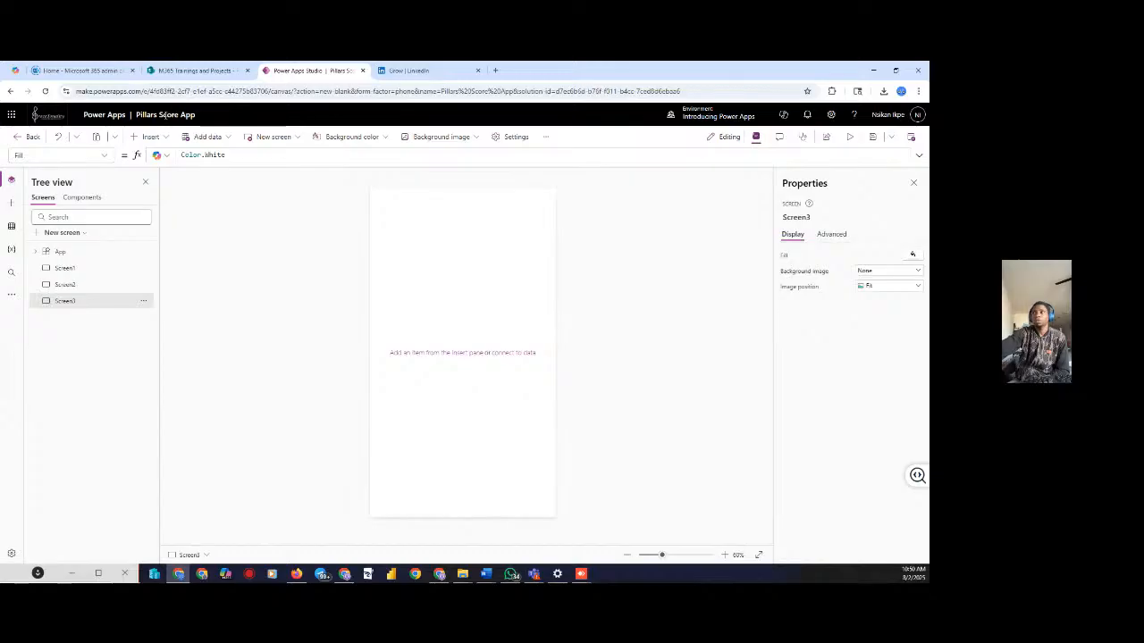
{"action": "left_click", "coordinate": [546, 137]}
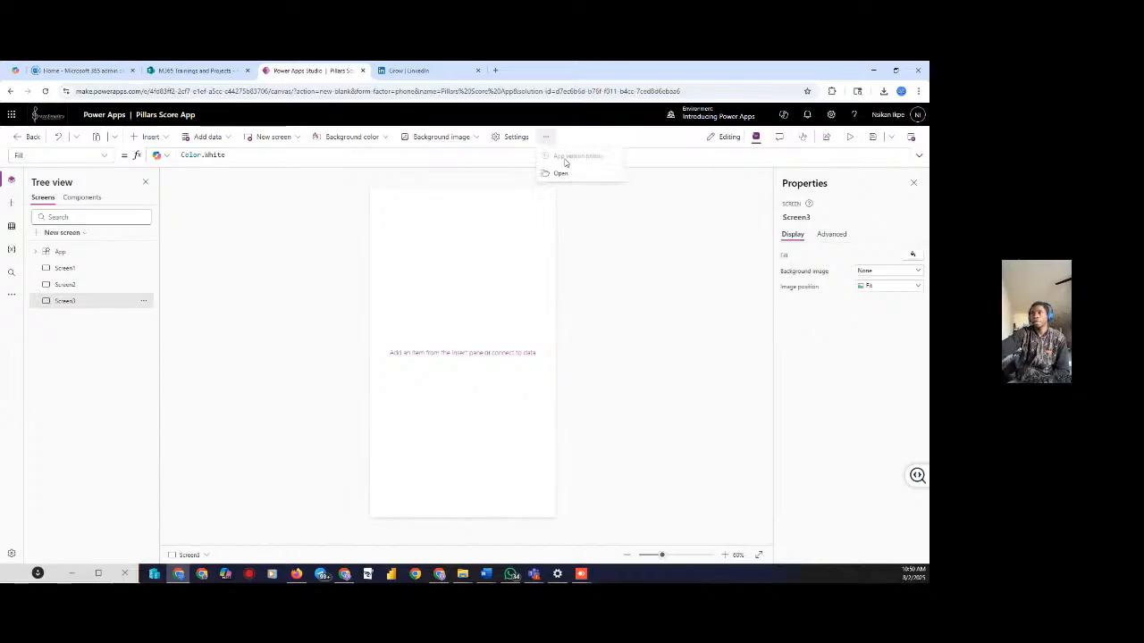
Enter 'For Scoring Purpose' as the app description in Settings
{"action": "left_click", "coordinate": [518, 137]}
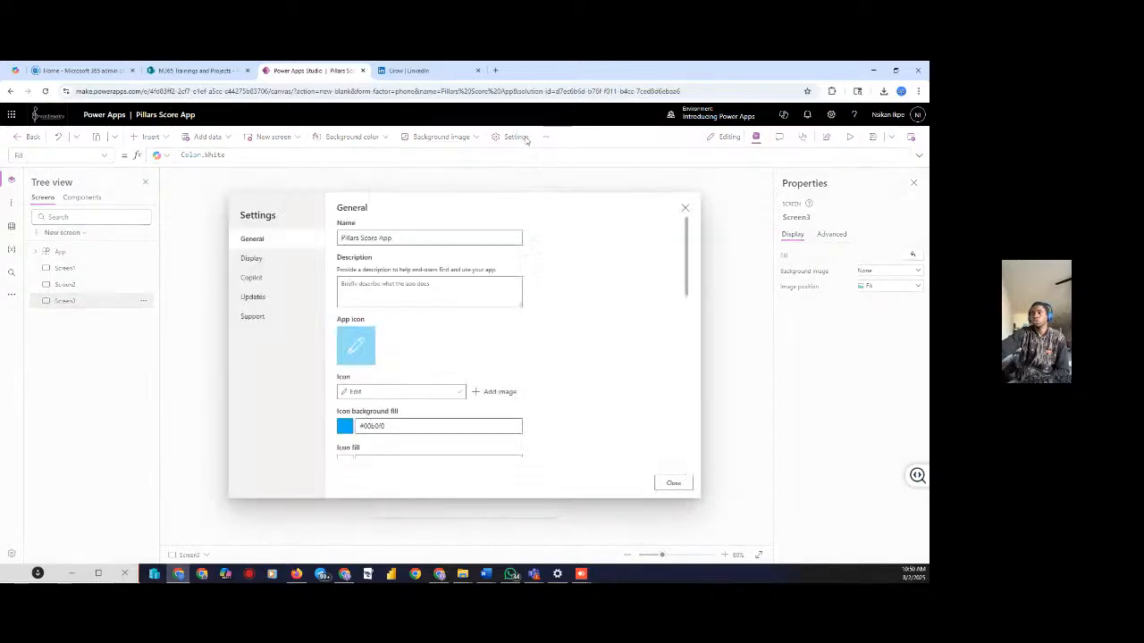
{"action": "left_click", "coordinate": [394, 294]}
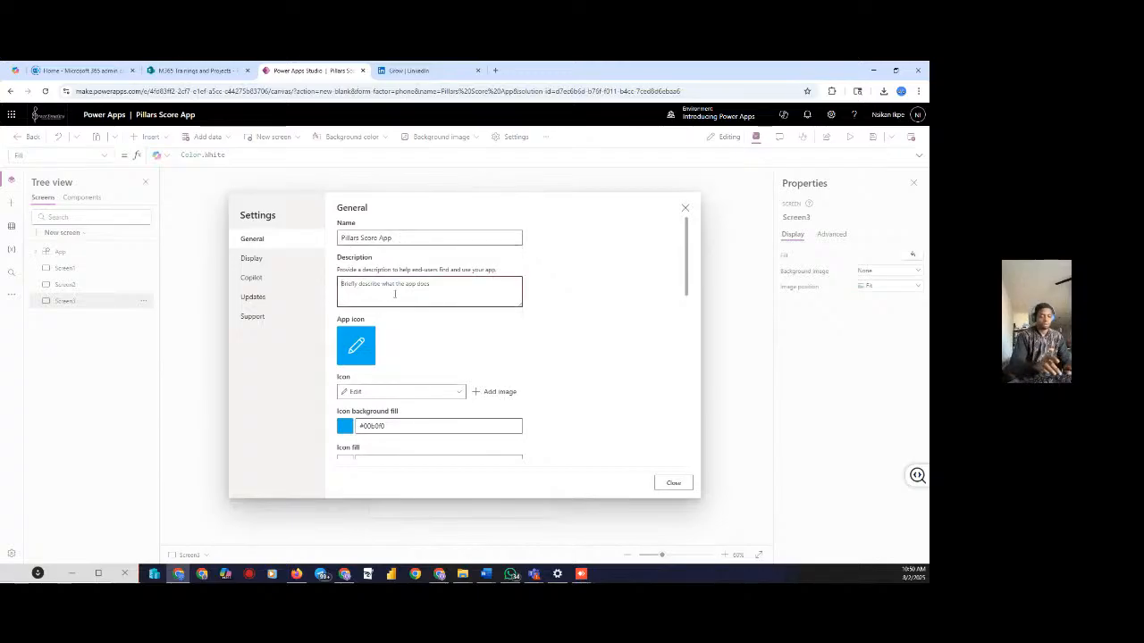
{"action": "type", "text": "Tor"}
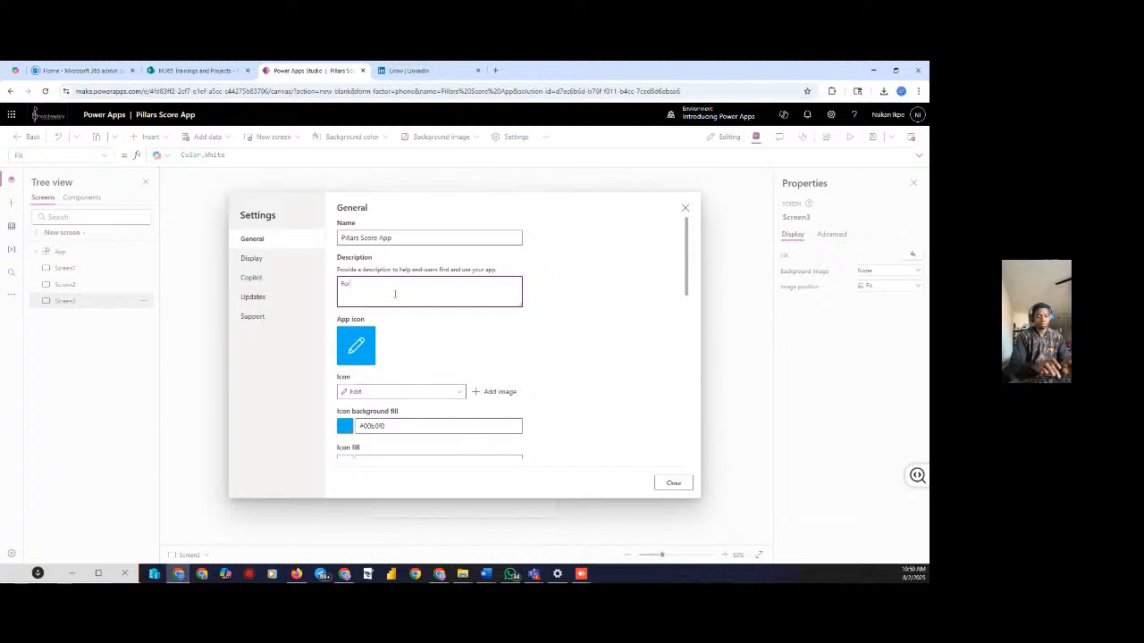
{"action": "type", "text": " i"}
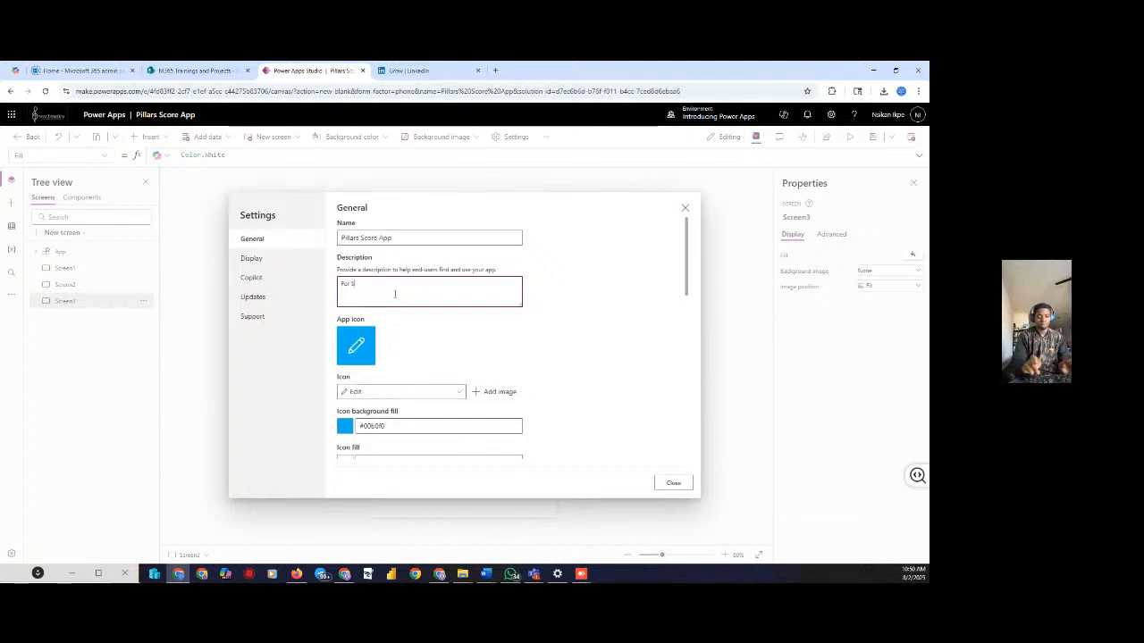
{"action": "type", "text": "corer"}
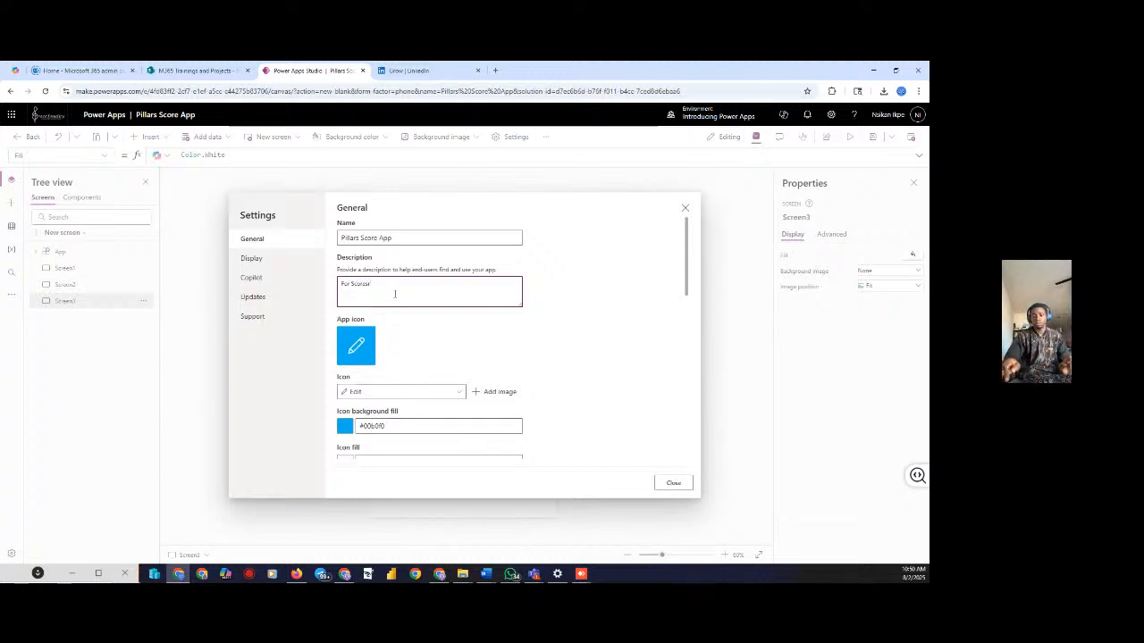
{"action": "key", "text": "BackSpace"}
{"action": "key", "text": "BackSpace"}
{"action": "type", "text": "i"}
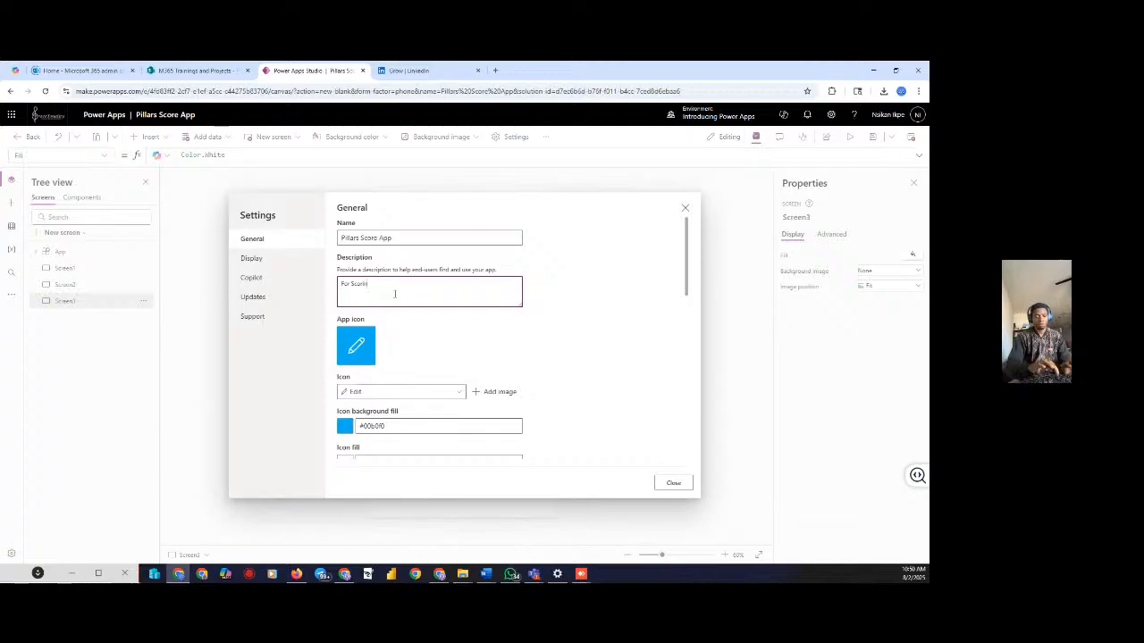
{"action": "type", "text": "ng Purpose"}
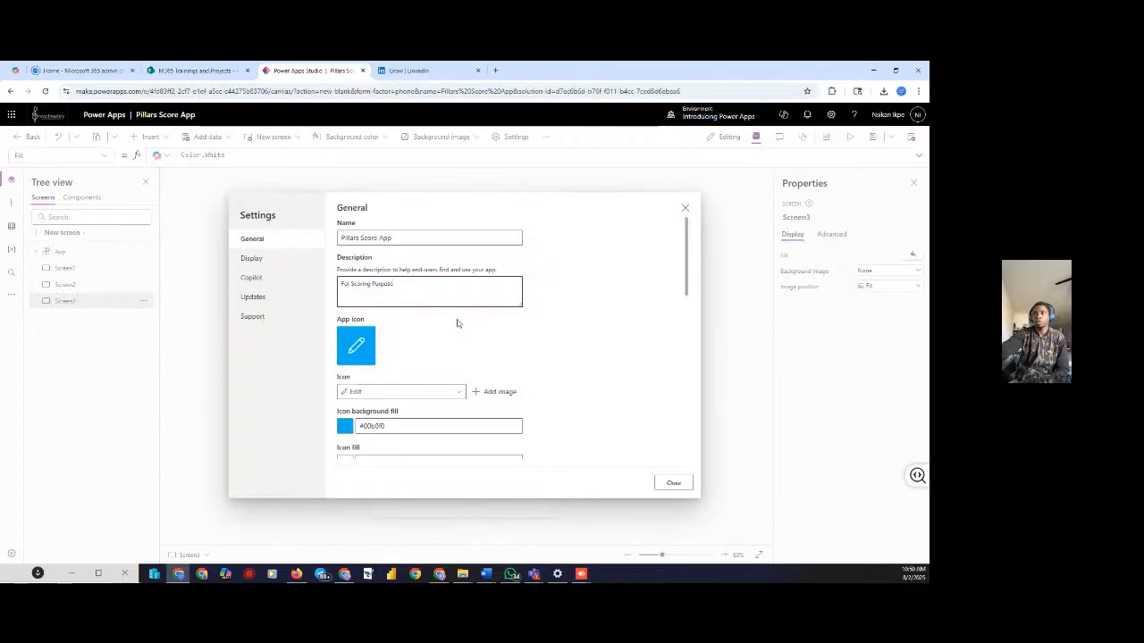
{"action": "left_click", "coordinate": [455, 326]}
Review the General settings, close Settings and reopen it
{"action": "scroll", "coordinate": [455, 388], "scroll_direction": "down", "scroll_amount": 5}
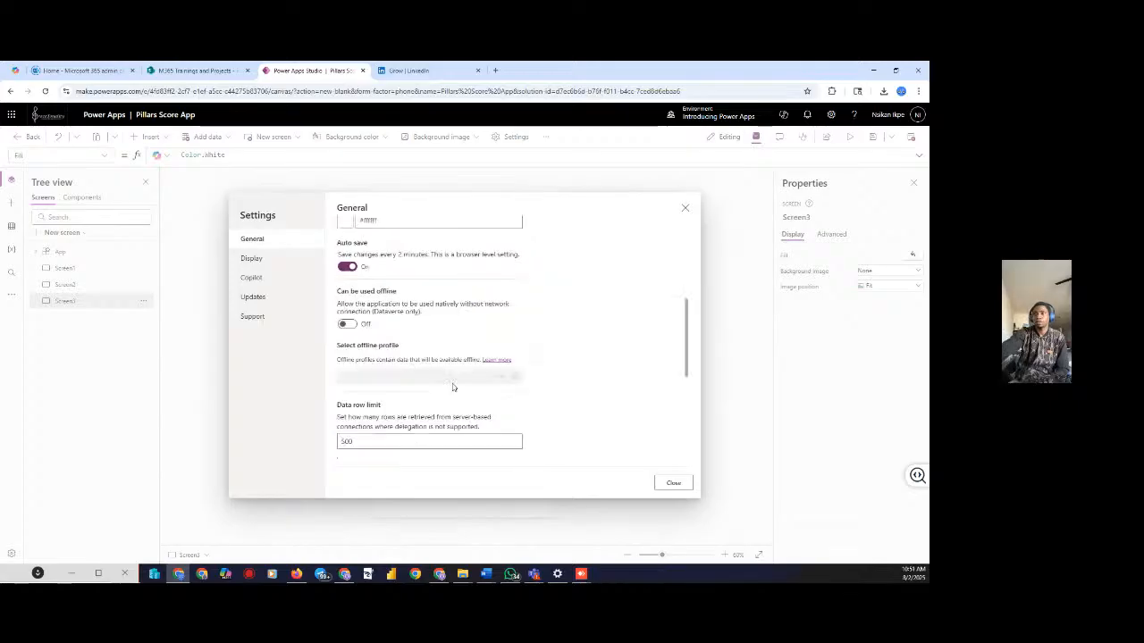
{"action": "scroll", "coordinate": [457, 385], "scroll_direction": "up", "scroll_amount": 3}
{"action": "scroll", "coordinate": [457, 385], "scroll_direction": "up", "scroll_amount": 2}
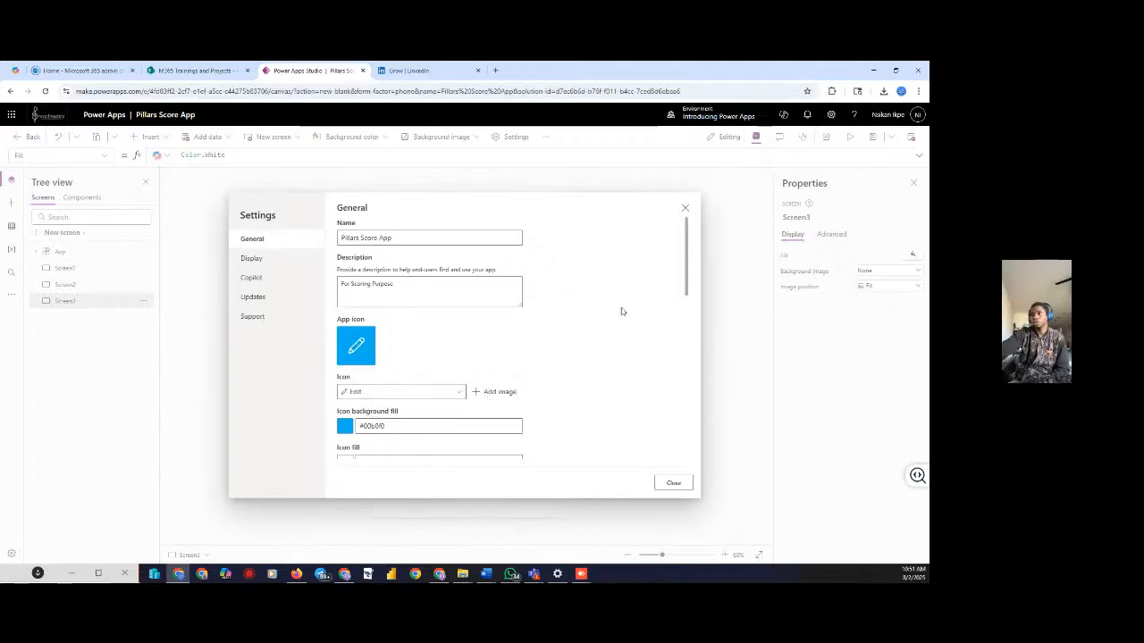
{"action": "left_click", "coordinate": [672, 482]}
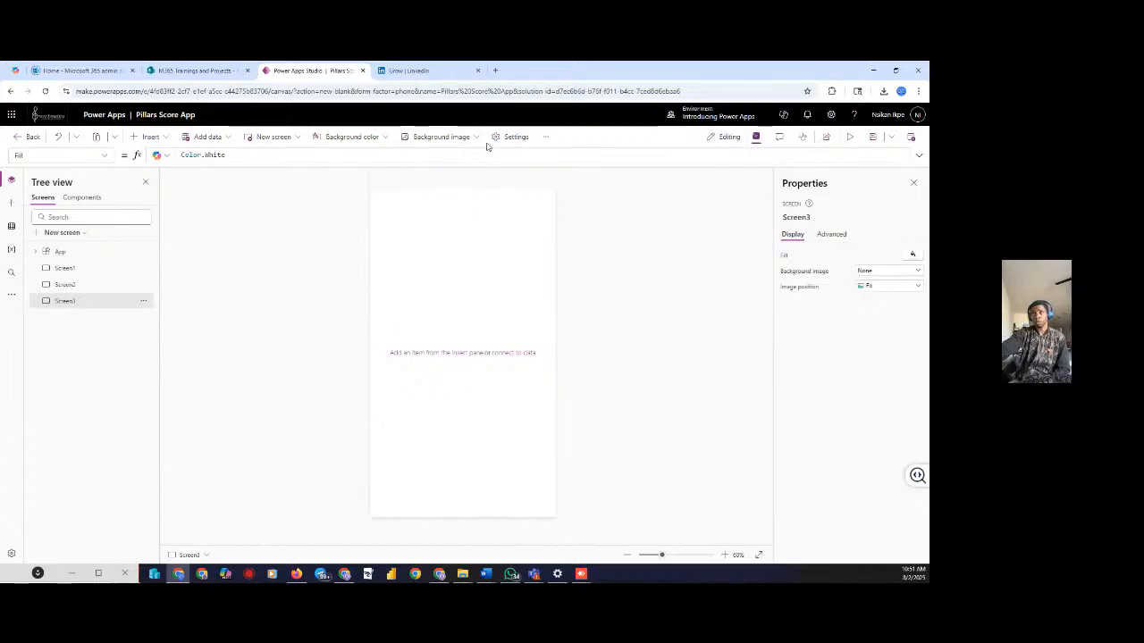
{"action": "left_click", "coordinate": [546, 137]}
{"action": "left_click", "coordinate": [527, 138]}
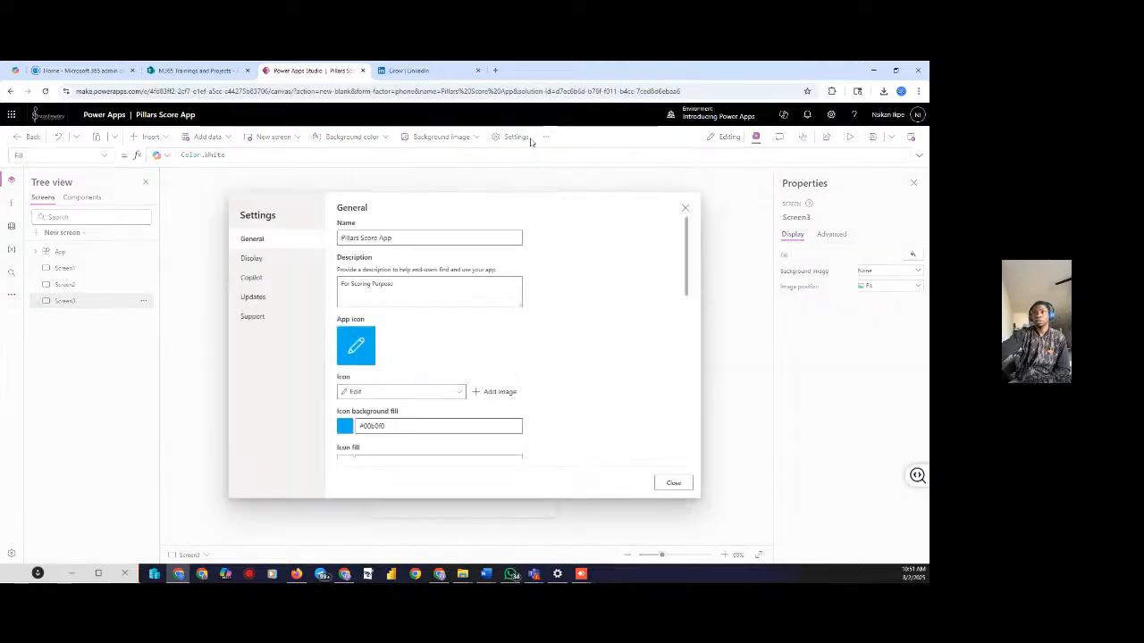
Keep Portrait orientation in Display settings, review the toggles, and close Settings
{"action": "left_click", "coordinate": [261, 258]}
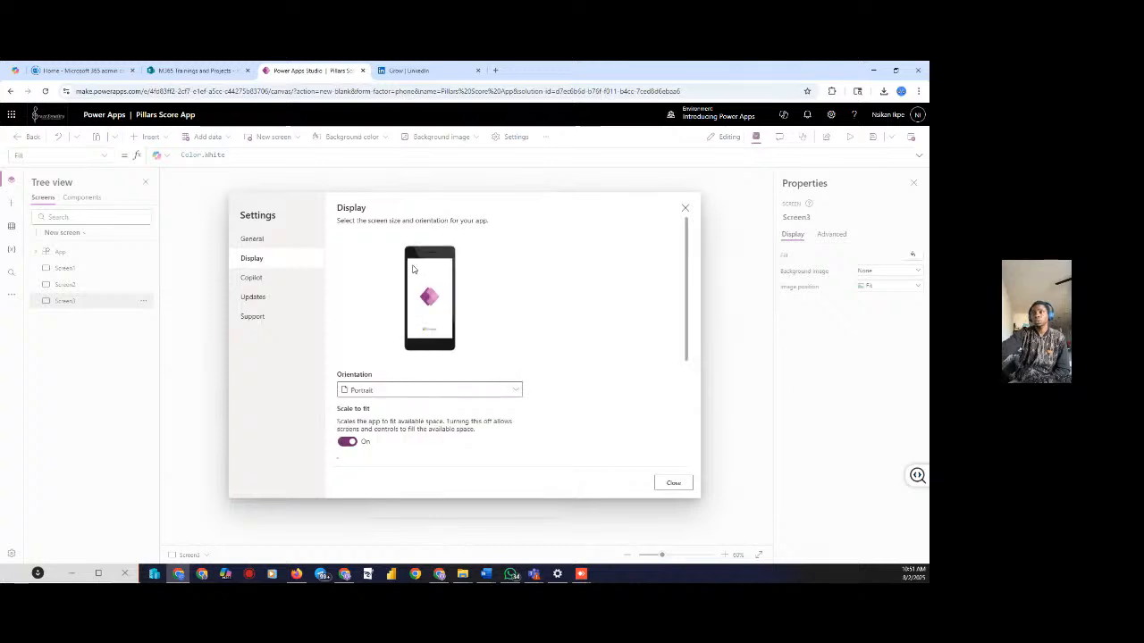
{"action": "left_click", "coordinate": [516, 392]}
{"action": "left_click", "coordinate": [516, 391]}
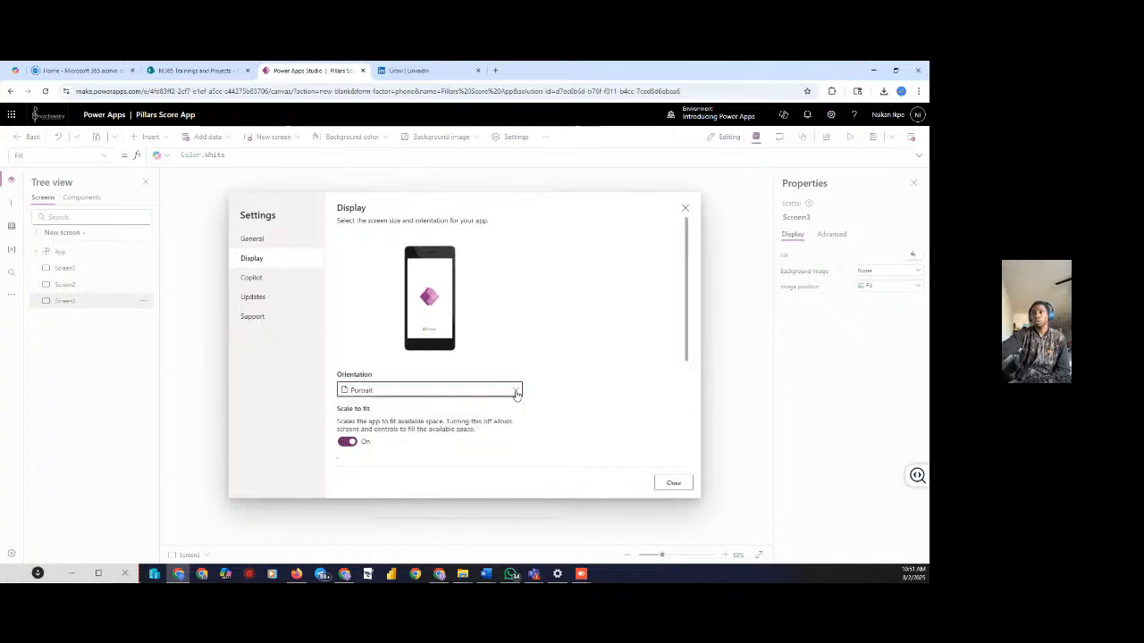
{"action": "scroll", "coordinate": [508, 401], "scroll_direction": "down", "scroll_amount": 3}
{"action": "scroll", "coordinate": [485, 387], "scroll_direction": "up", "scroll_amount": 2}
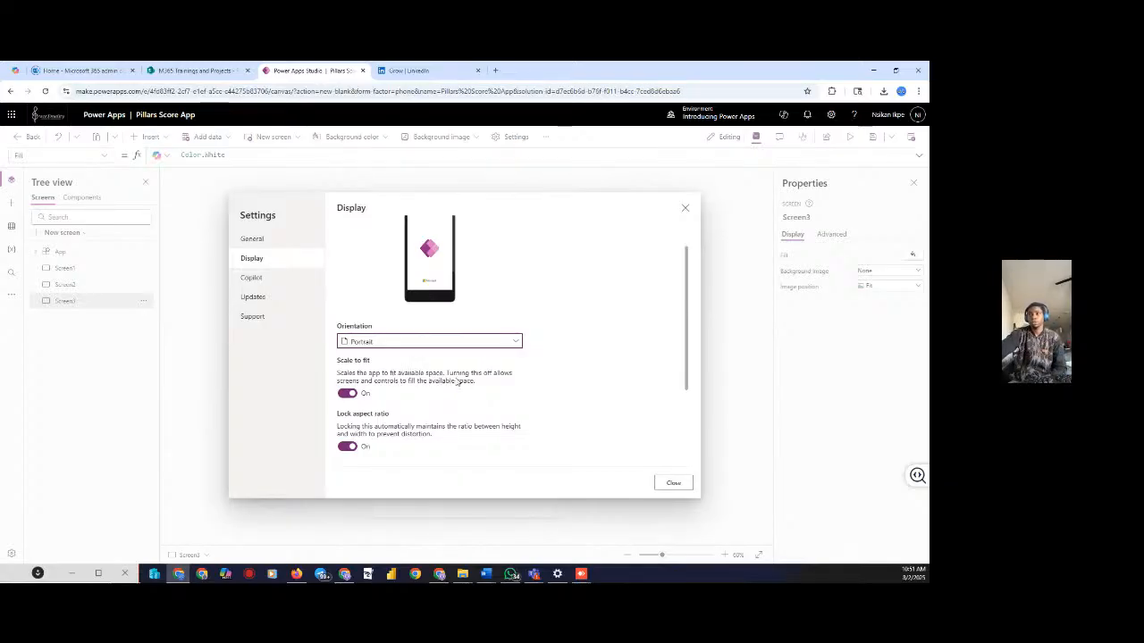
{"action": "scroll", "coordinate": [402, 380], "scroll_direction": "up", "scroll_amount": 1}
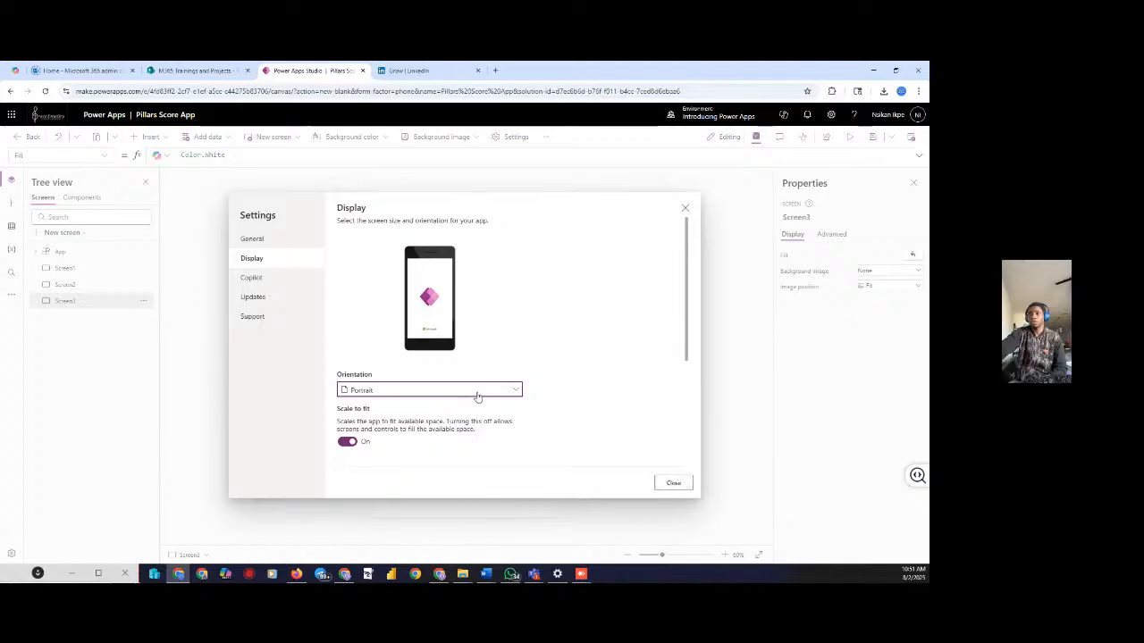
{"action": "scroll", "coordinate": [457, 403], "scroll_direction": "down", "scroll_amount": 3}
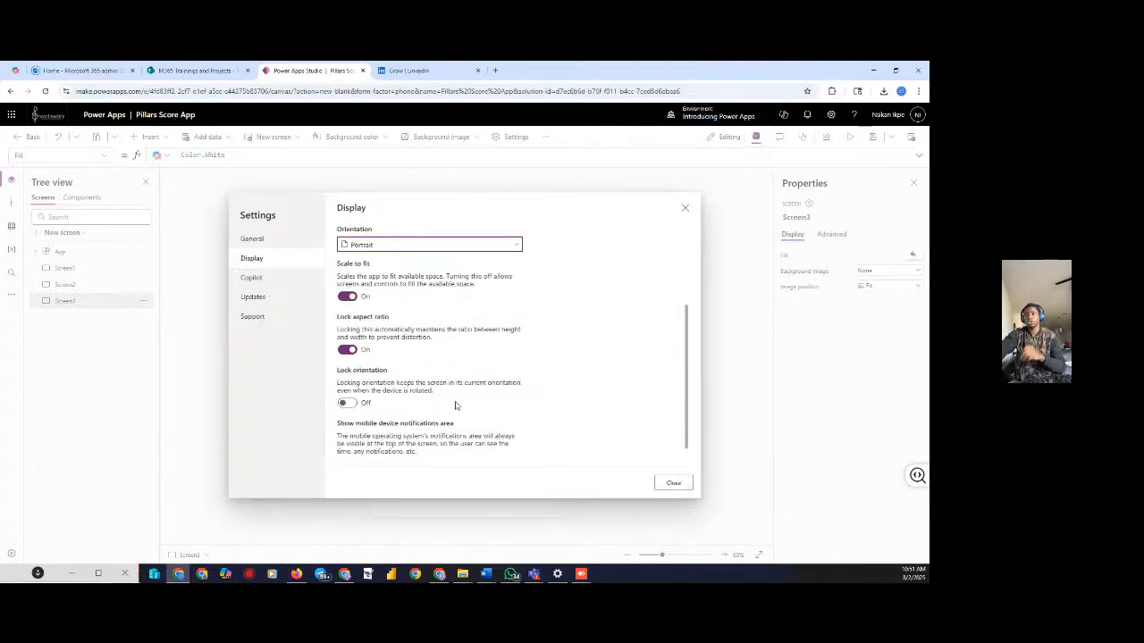
{"action": "scroll", "coordinate": [465, 403], "scroll_direction": "up", "scroll_amount": 3}
{"action": "left_click", "coordinate": [670, 482]}
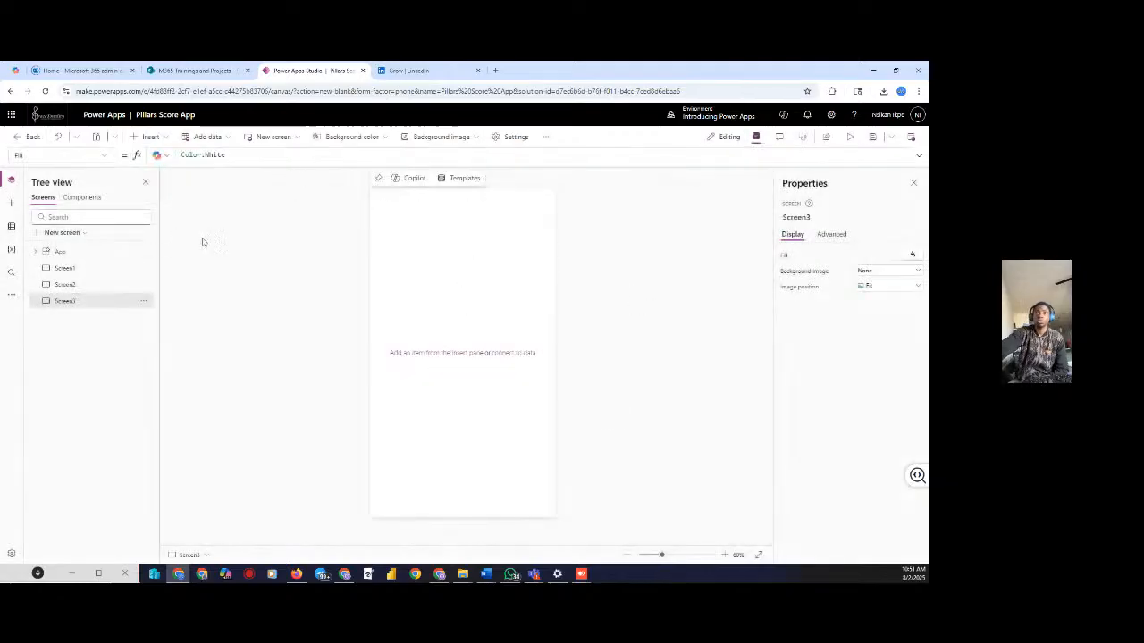
Rename Screen1 to ScrnHOME and Screen2 to ScrnSCORE
{"action": "left_click", "coordinate": [75, 273]}
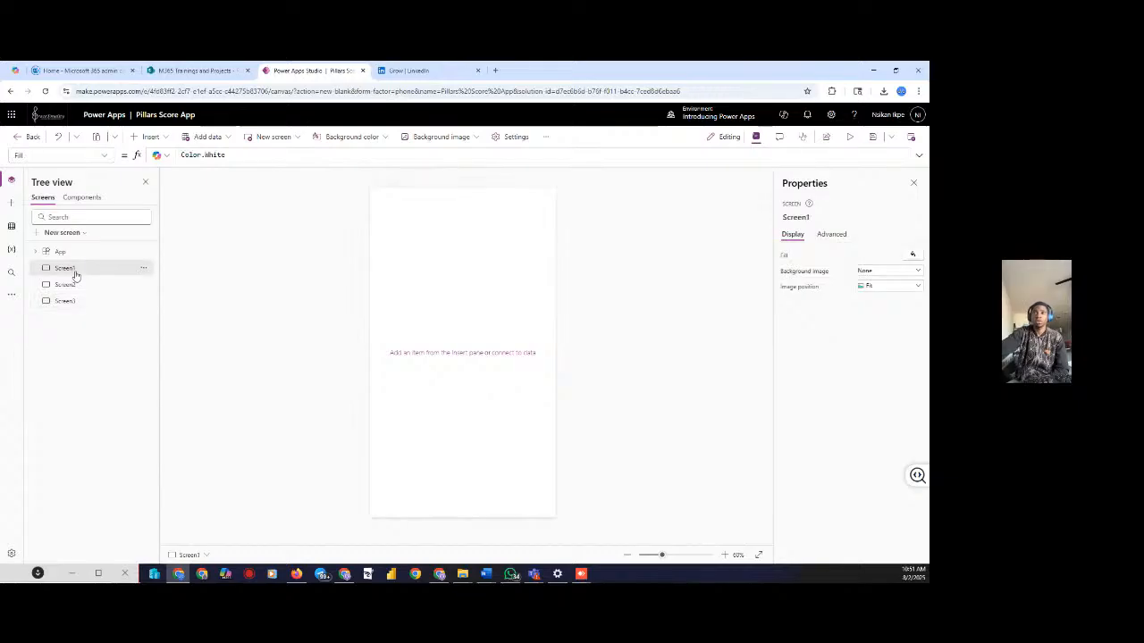
{"action": "left_click", "coordinate": [814, 217]}
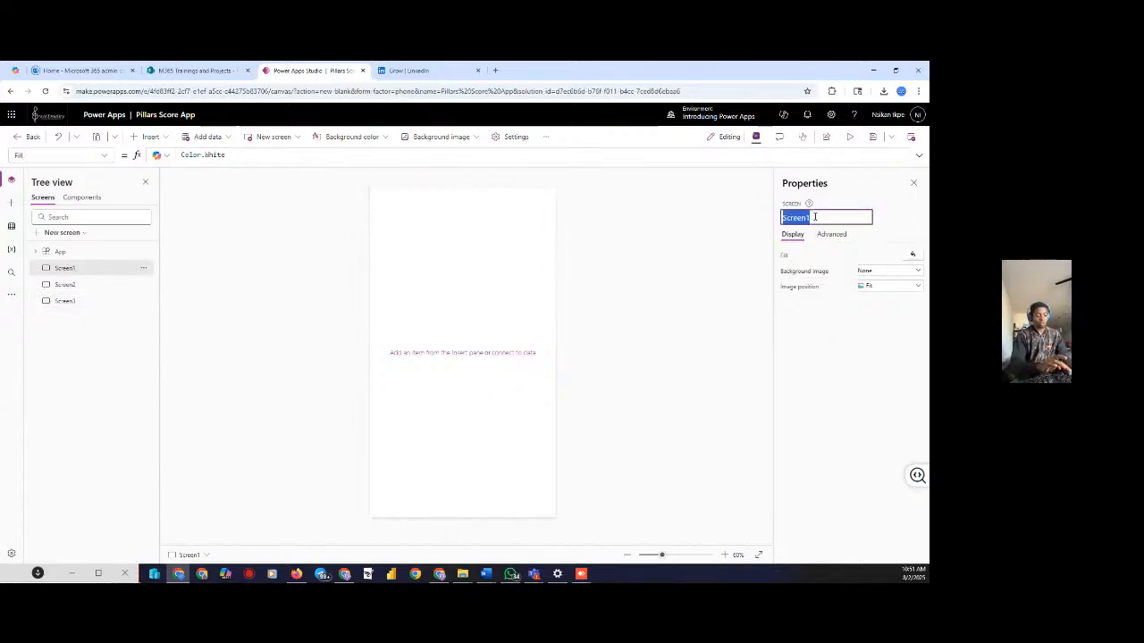
{"action": "type", "text": "Scrn"}
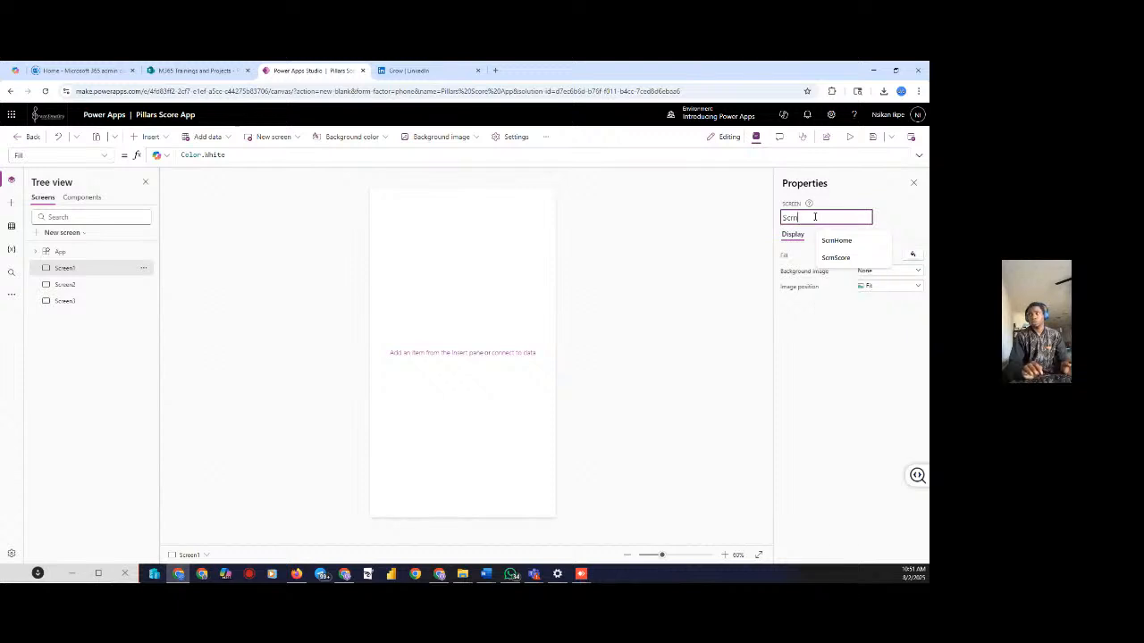
{"action": "type", "text": "Home"}
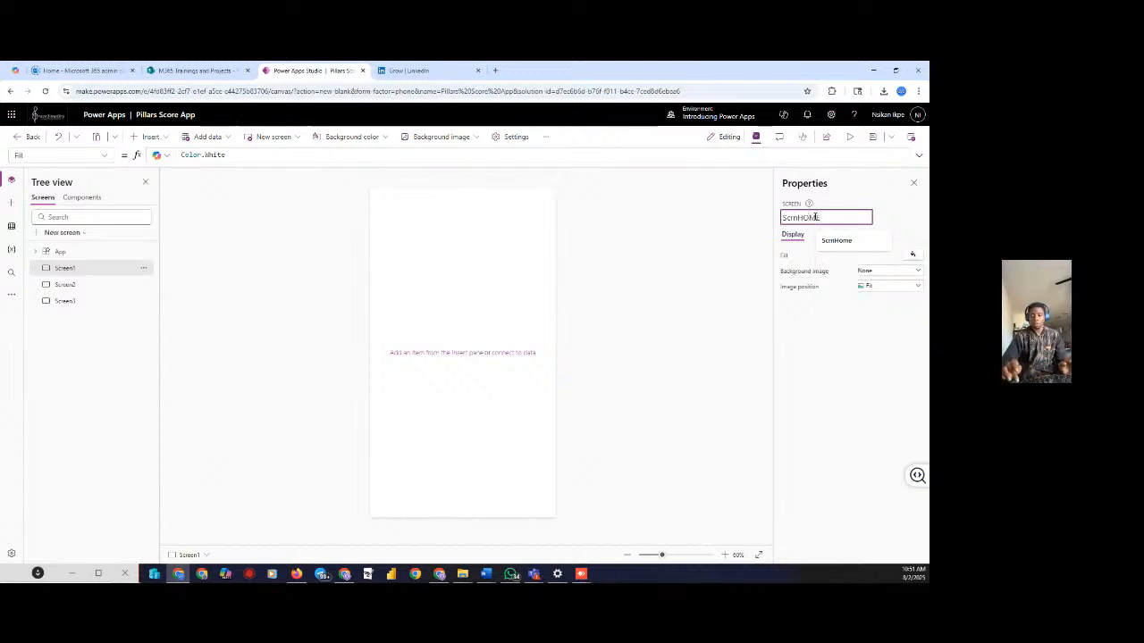
{"action": "key", "text": "Return"}
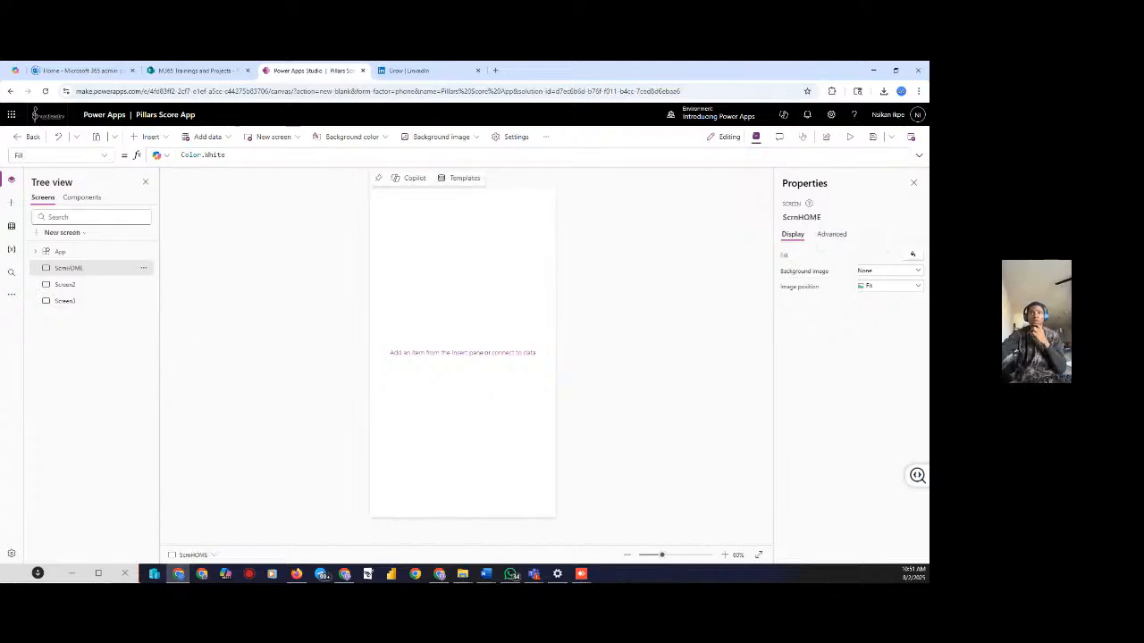
{"action": "left_click", "coordinate": [108, 284]}
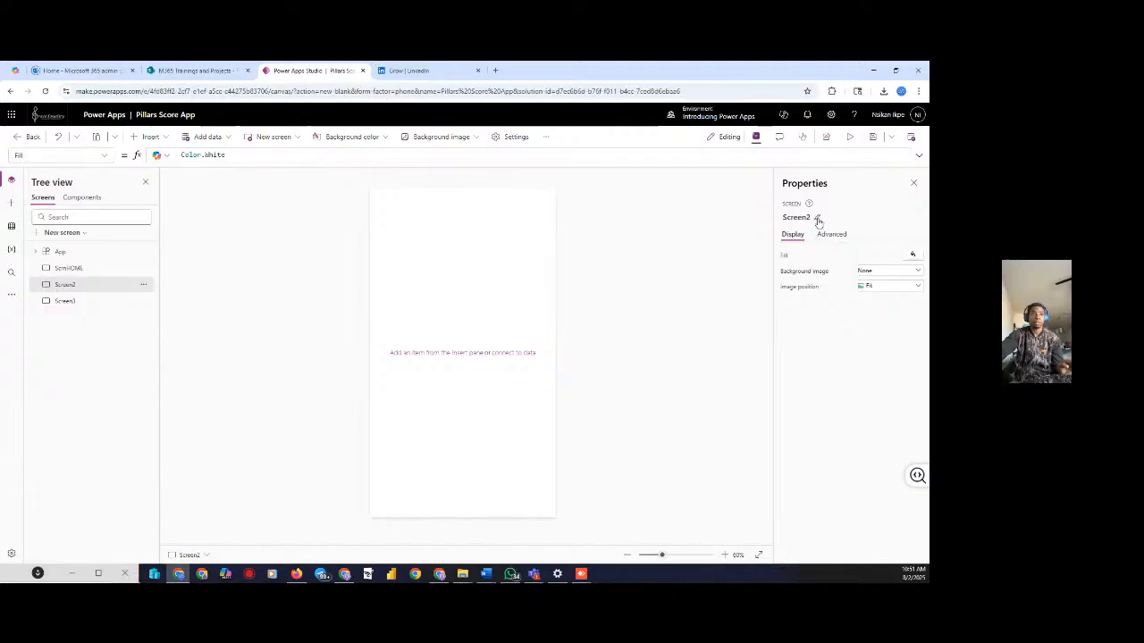
{"action": "left_click", "coordinate": [817, 219]}
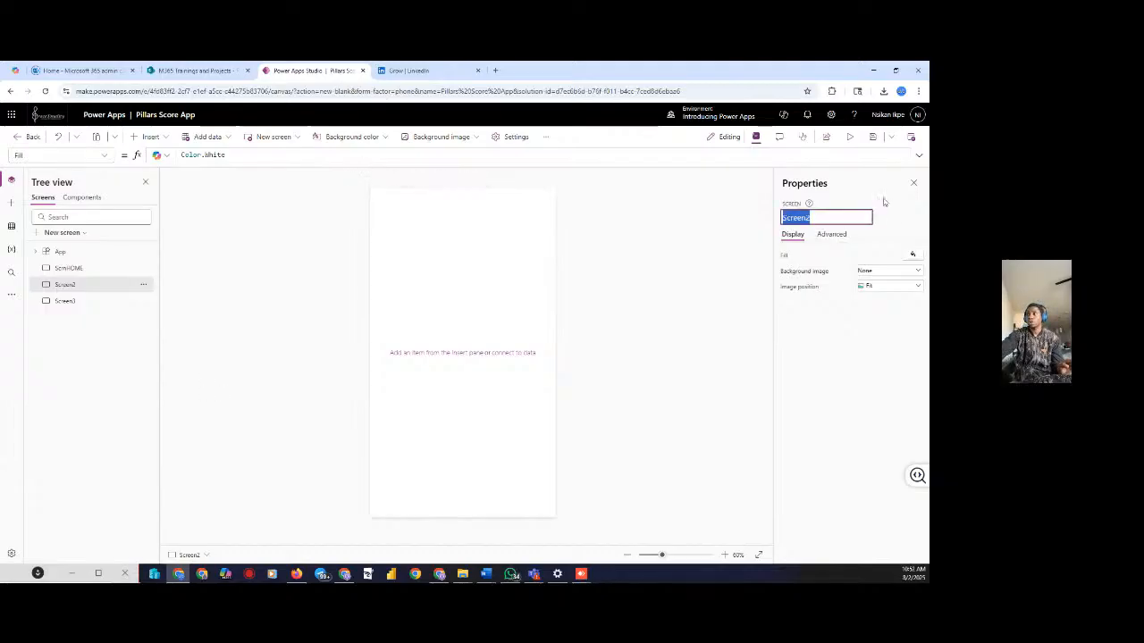
{"action": "type", "text": "Sc"}
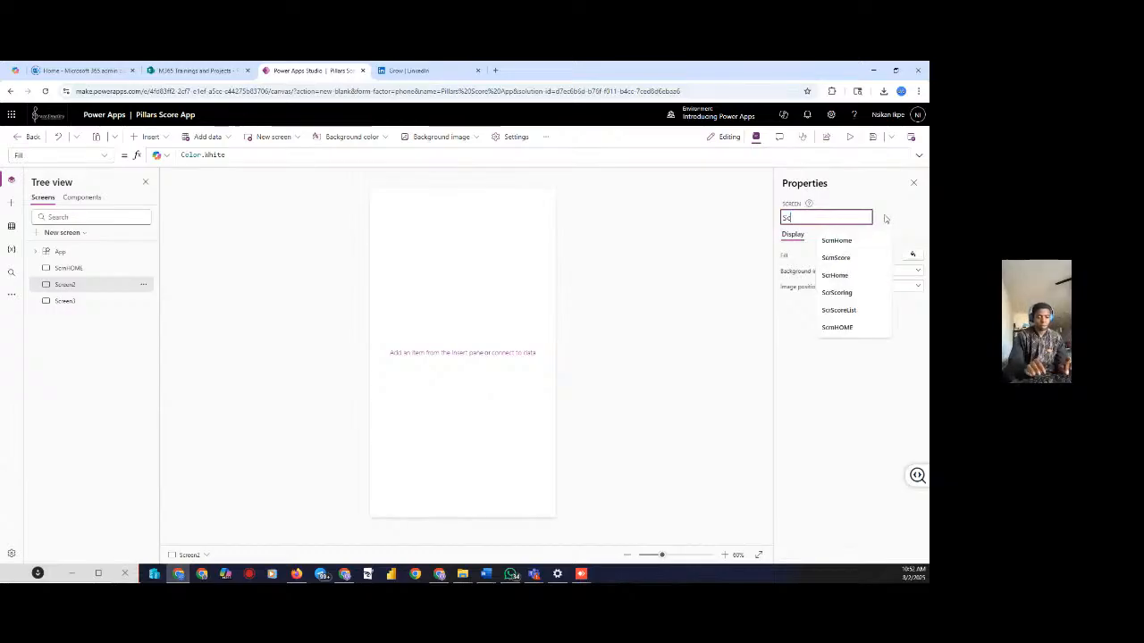
{"action": "type", "text": "rnSCO"}
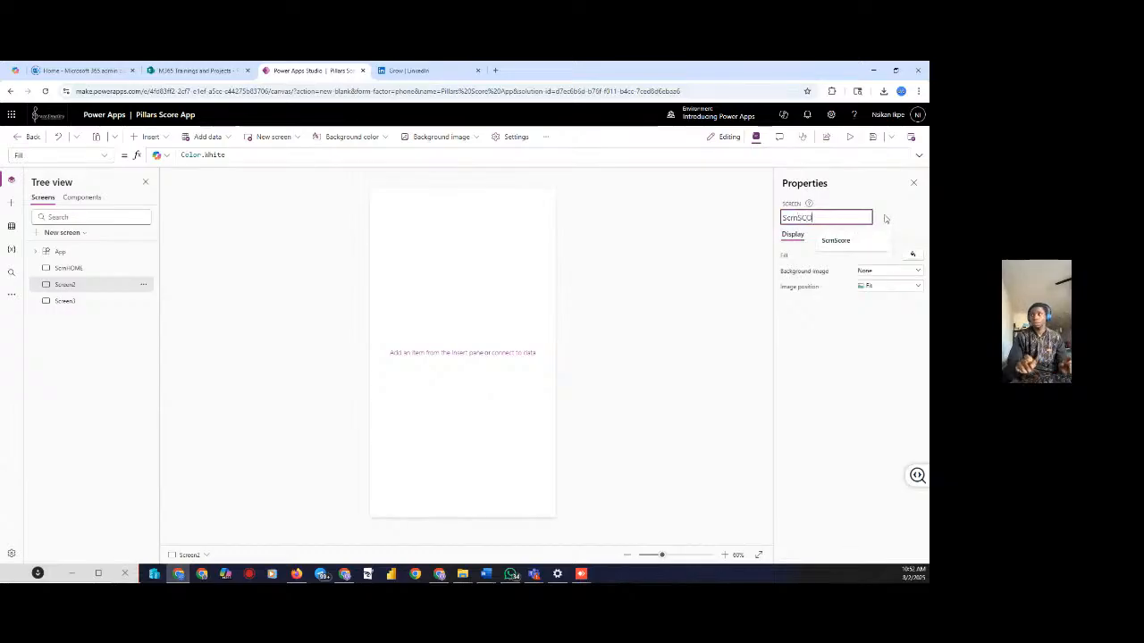
{"action": "type", "text": "RE"}
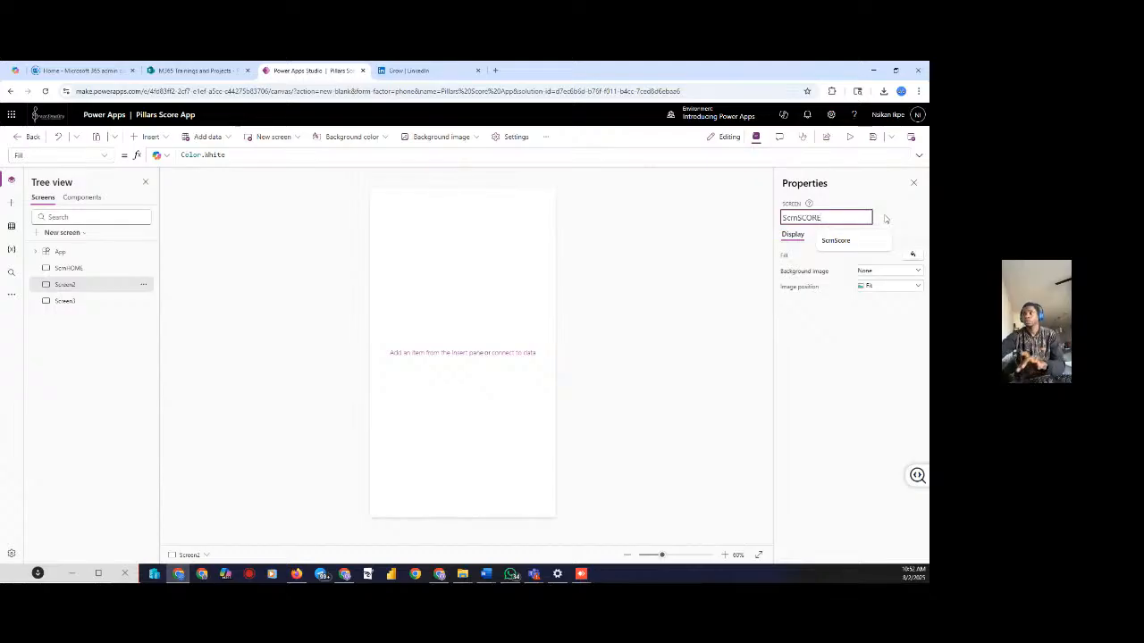
{"action": "key", "text": "Return"}
Rename Screen3 to ScrnVIEW and return to ScrnHOME
{"action": "left_click", "coordinate": [89, 307]}
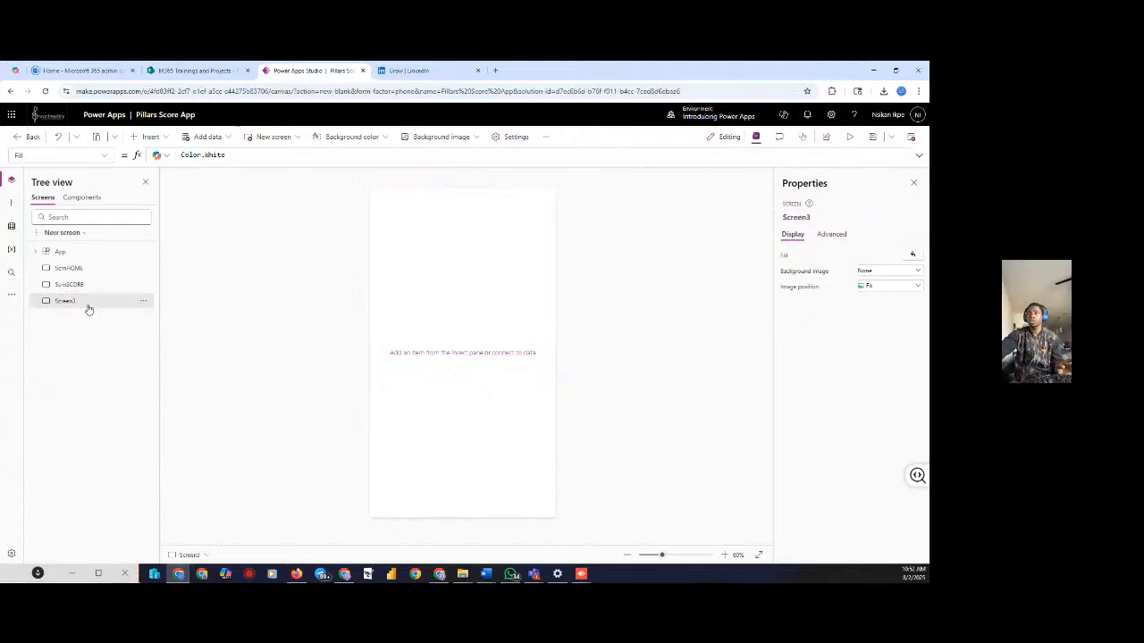
{"action": "left_click", "coordinate": [816, 219]}
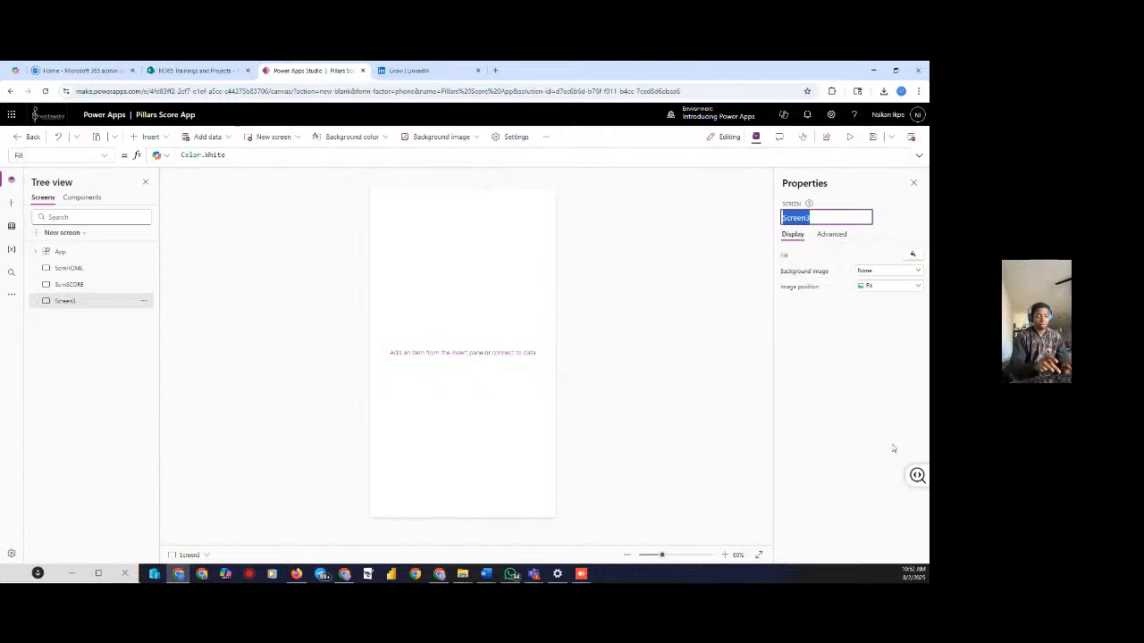
{"action": "type", "text": "V"}
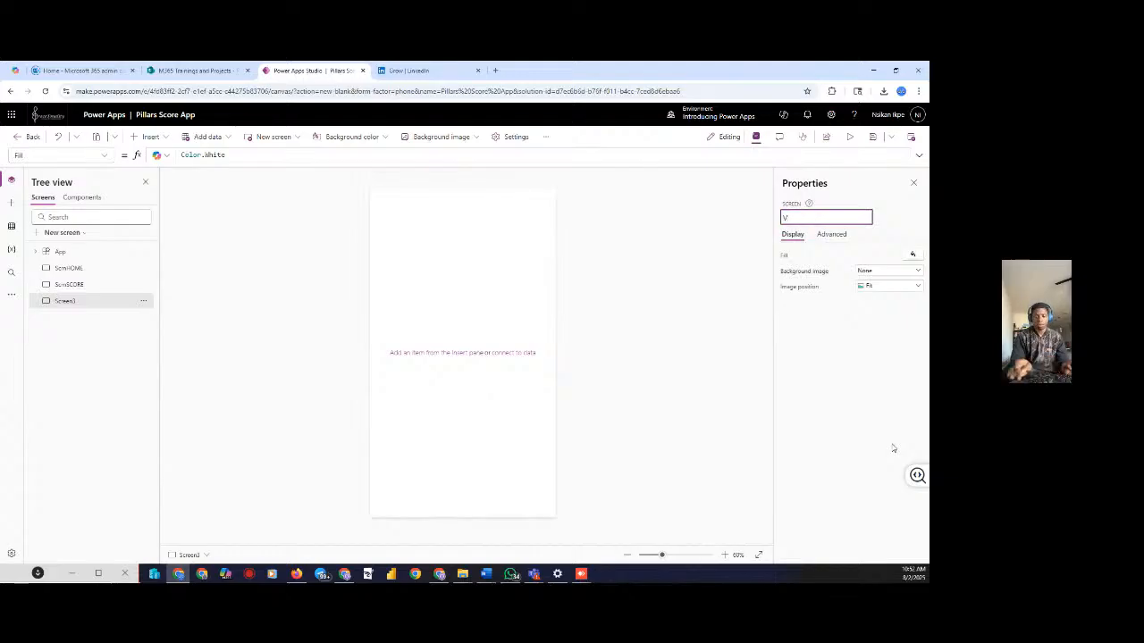
{"action": "type", "text": "Scrn"}
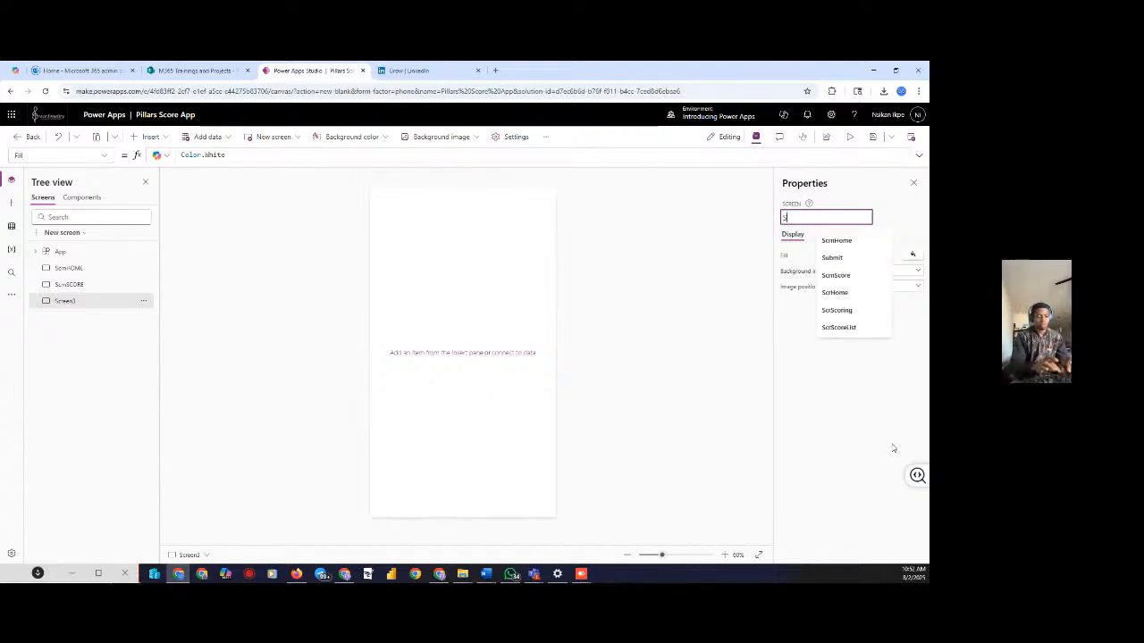
{"action": "type", "text": "EW"}
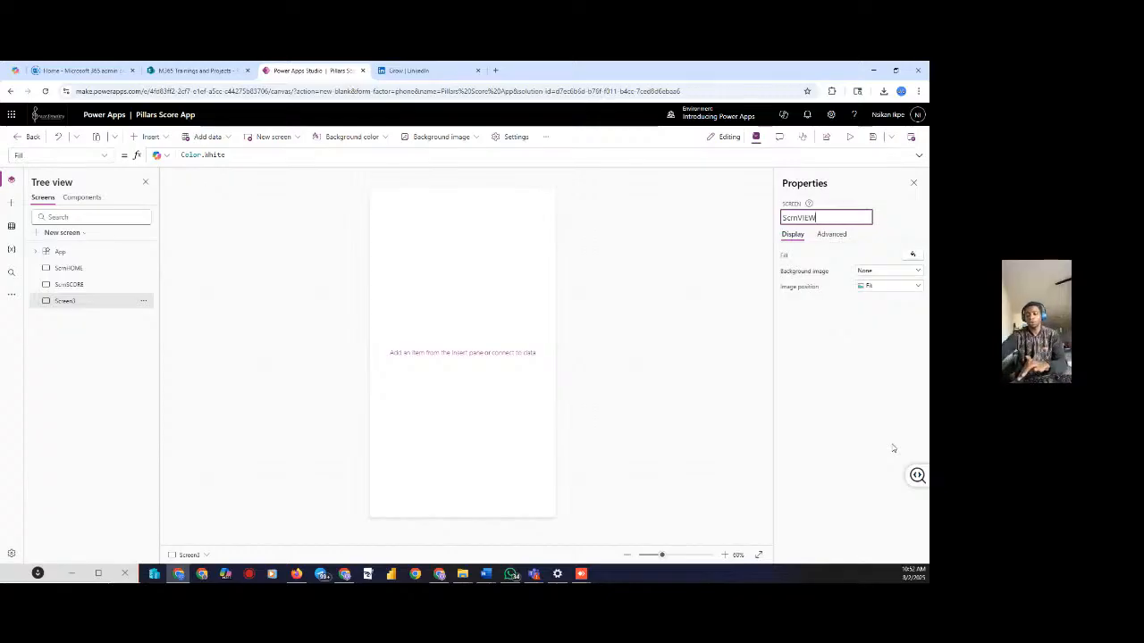
{"action": "key", "text": "Return"}
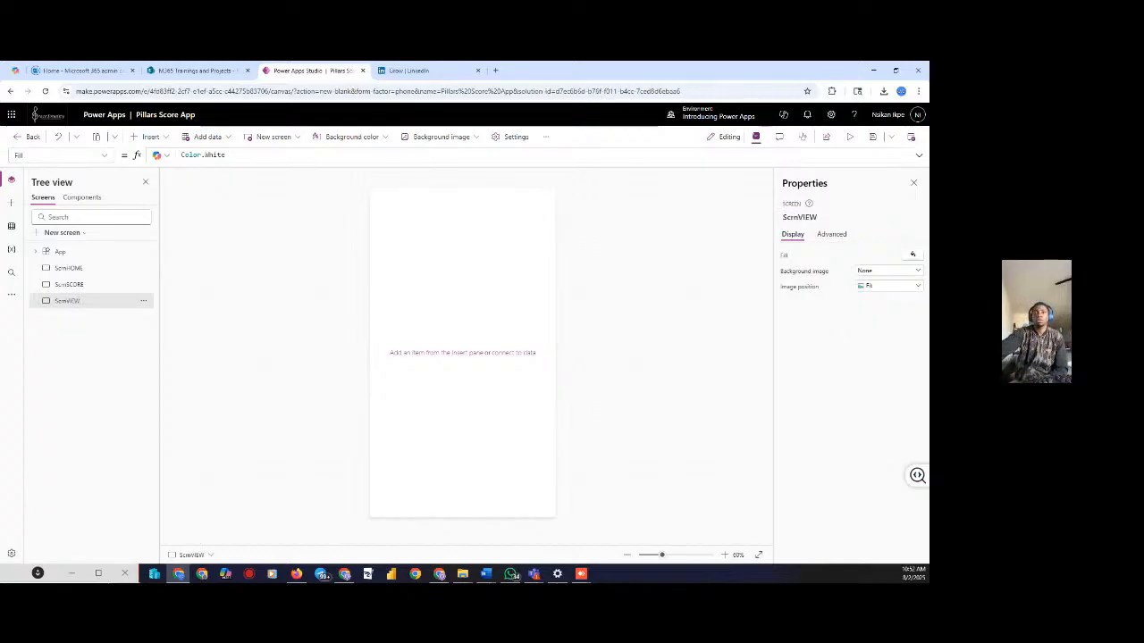
{"action": "left_click", "coordinate": [74, 274]}
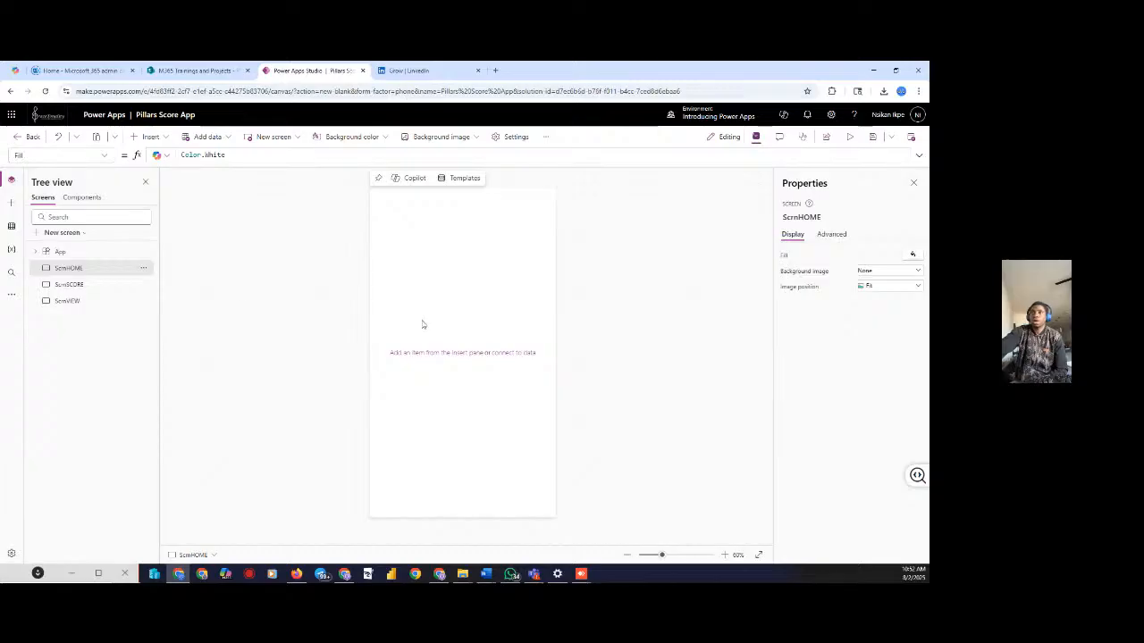
Add a text label to ScrnHOME and stretch it across the top, shortening its height
{"action": "left_click", "coordinate": [149, 137]}
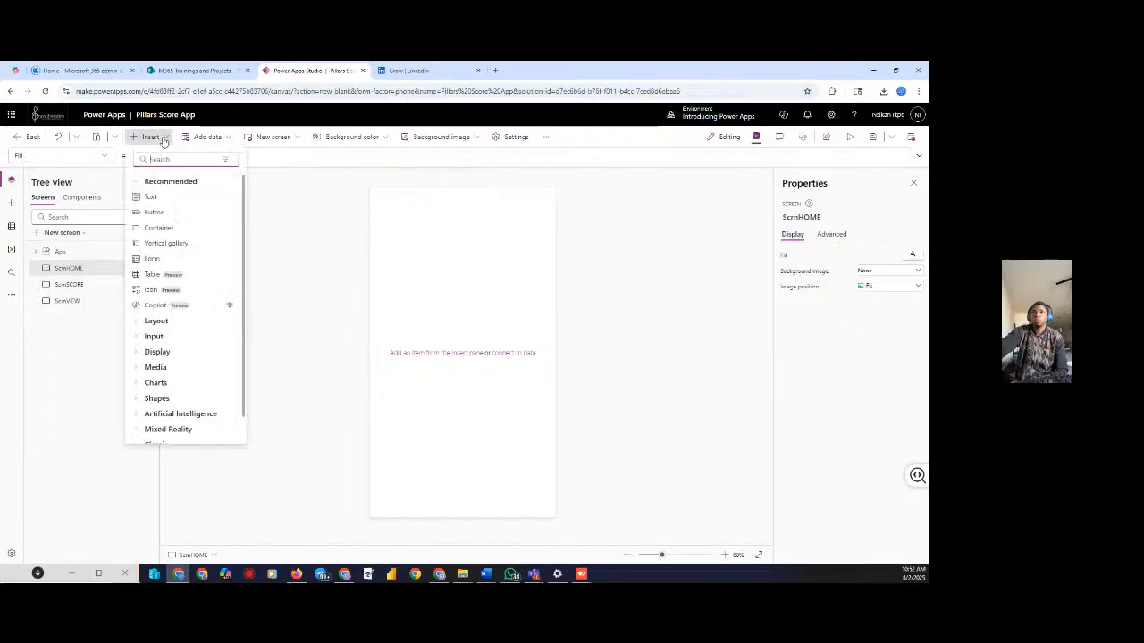
{"action": "left_click", "coordinate": [148, 196]}
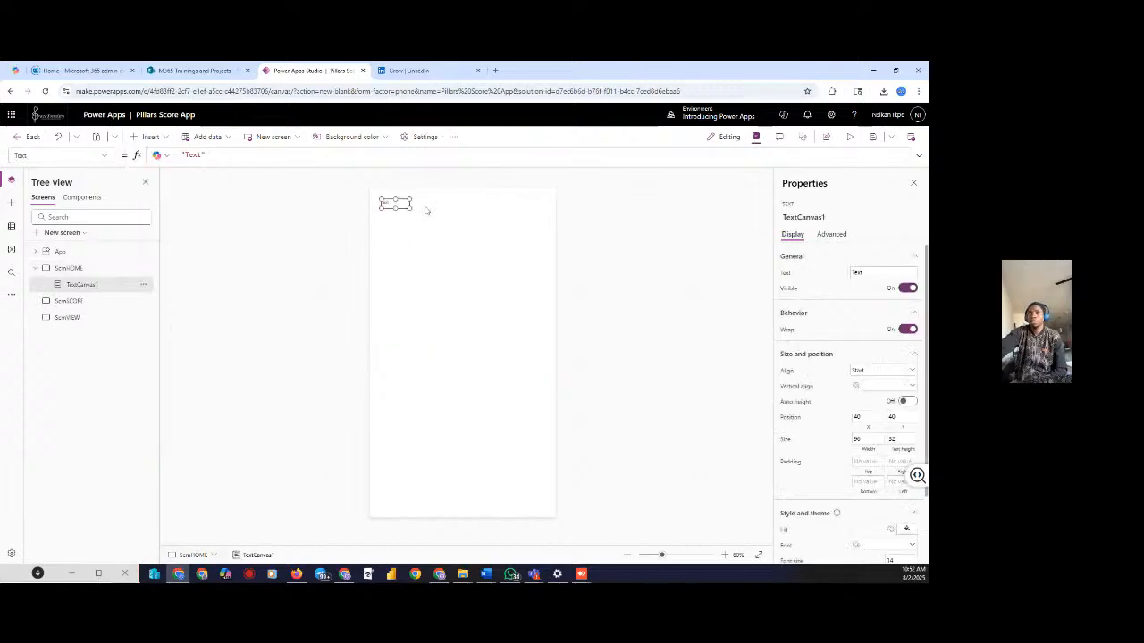
{"action": "left_click_drag", "start_coordinate": [411, 209], "coordinate": [578, 228]}
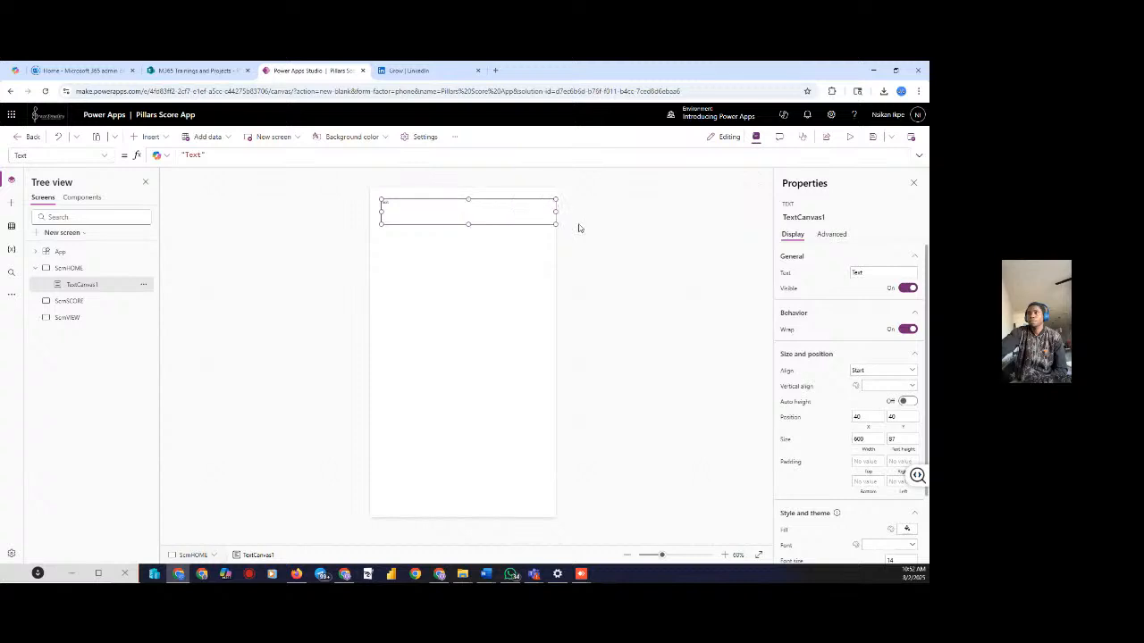
{"action": "mouse_move", "coordinate": [379, 225]}
{"action": "left_mouse_down"}
{"action": "mouse_move", "coordinate": [360, 233]}
{"action": "mouse_move", "coordinate": [358, 218]}
{"action": "left_mouse_up"}
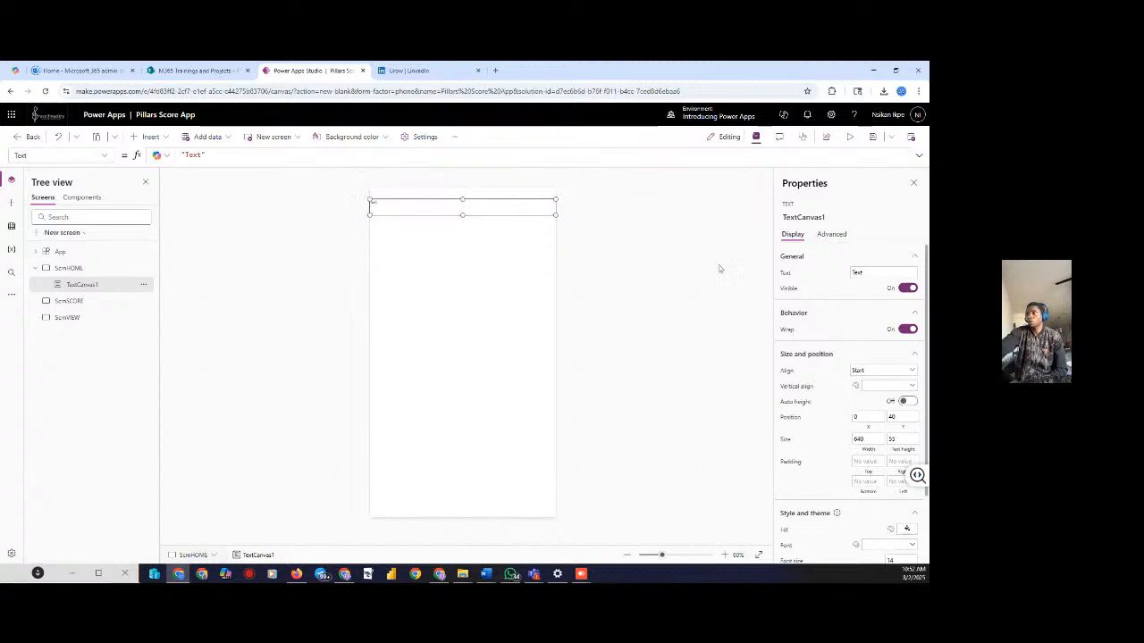
Set the label's text to 'Welcome To Pillars Score Sheet Apps'
{"action": "left_click", "coordinate": [874, 273]}
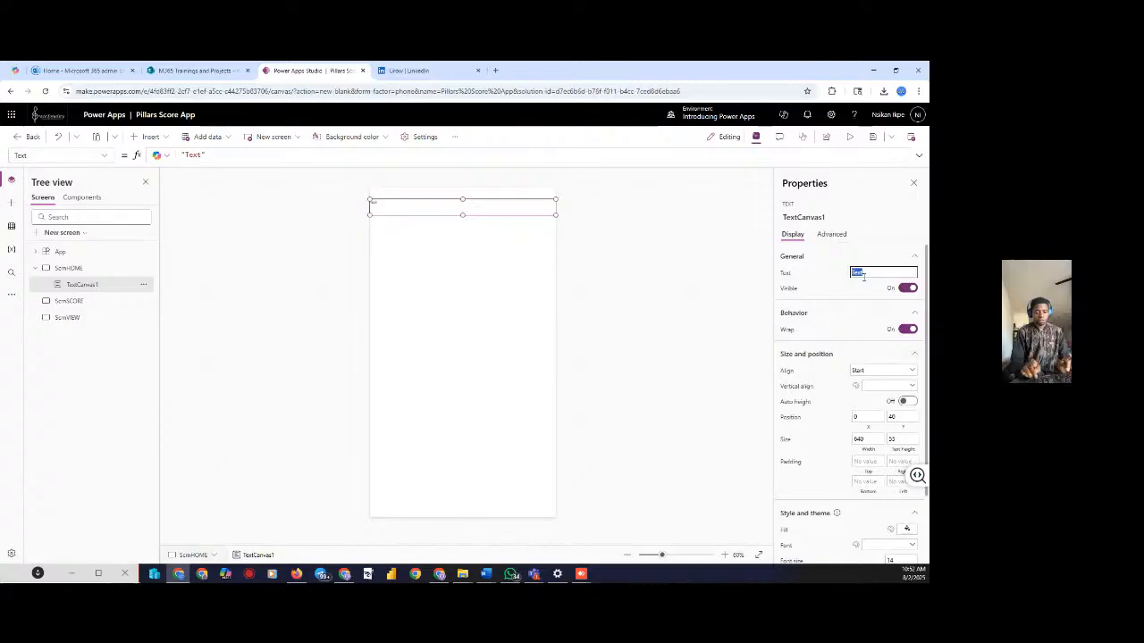
{"action": "type", "text": "w"}
{"action": "key", "text": "Tab"}
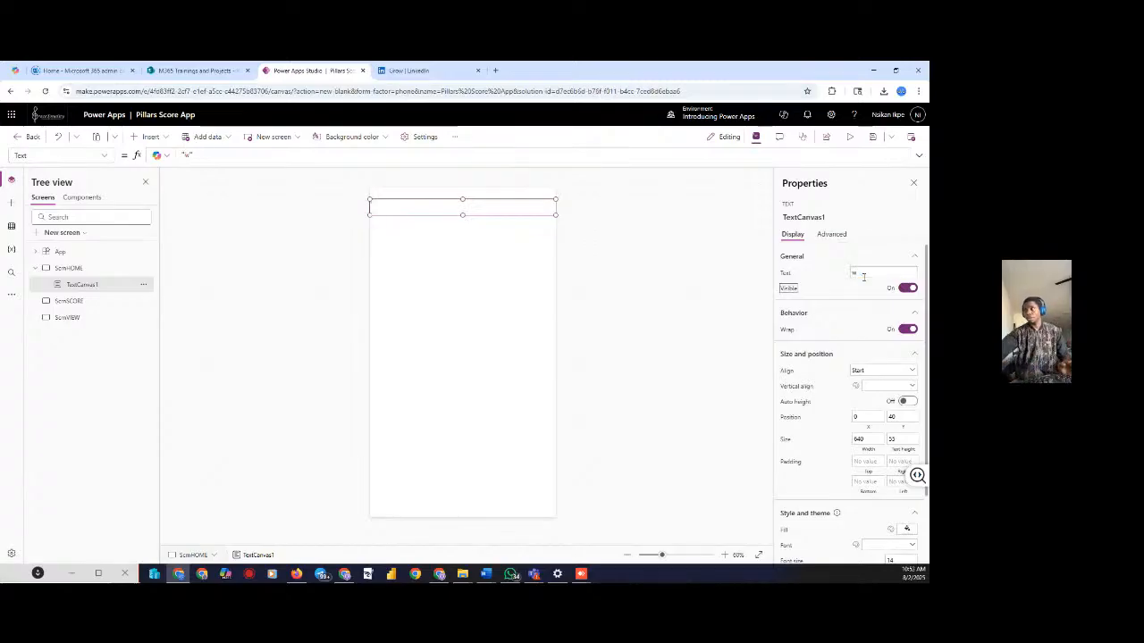
{"action": "left_click", "coordinate": [863, 277]}
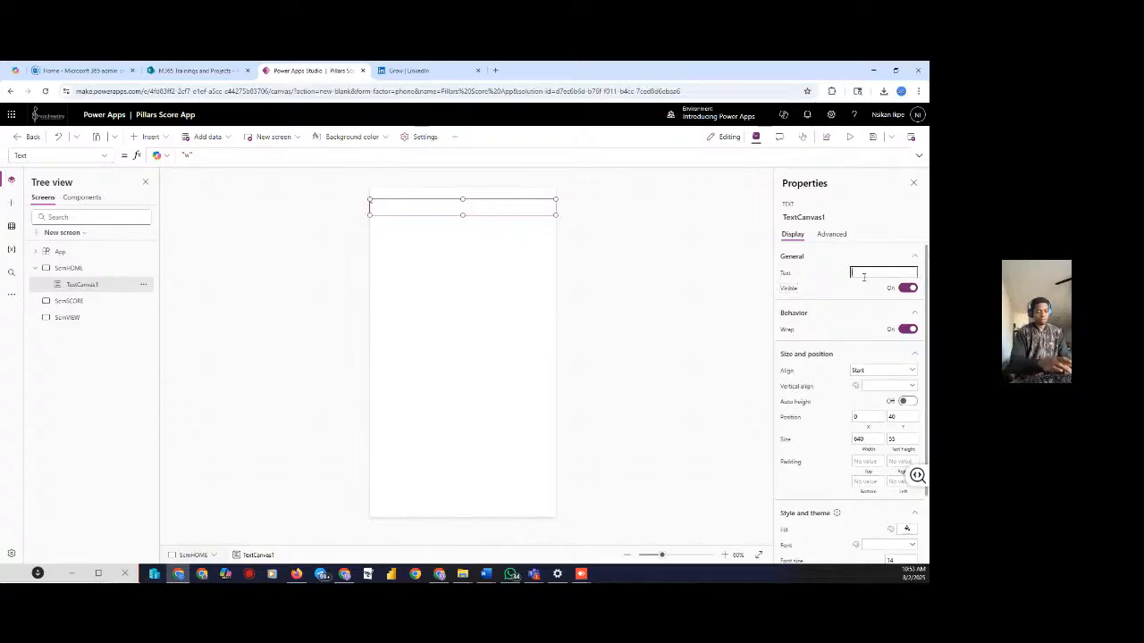
{"action": "type", "text": "w"}
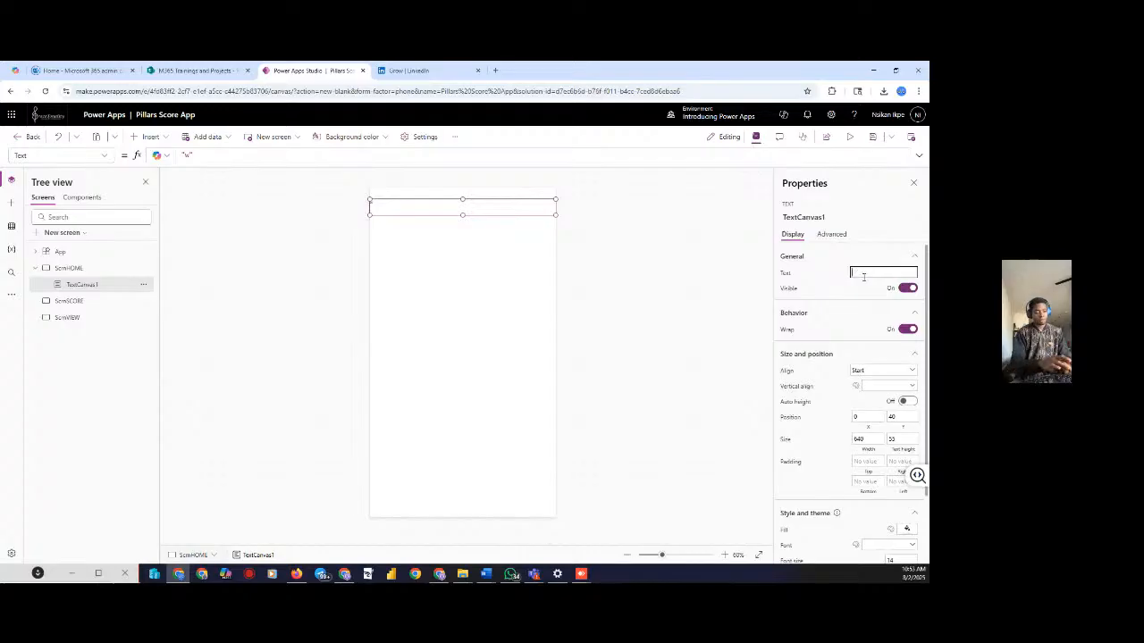
{"action": "type", "text": "elco"}
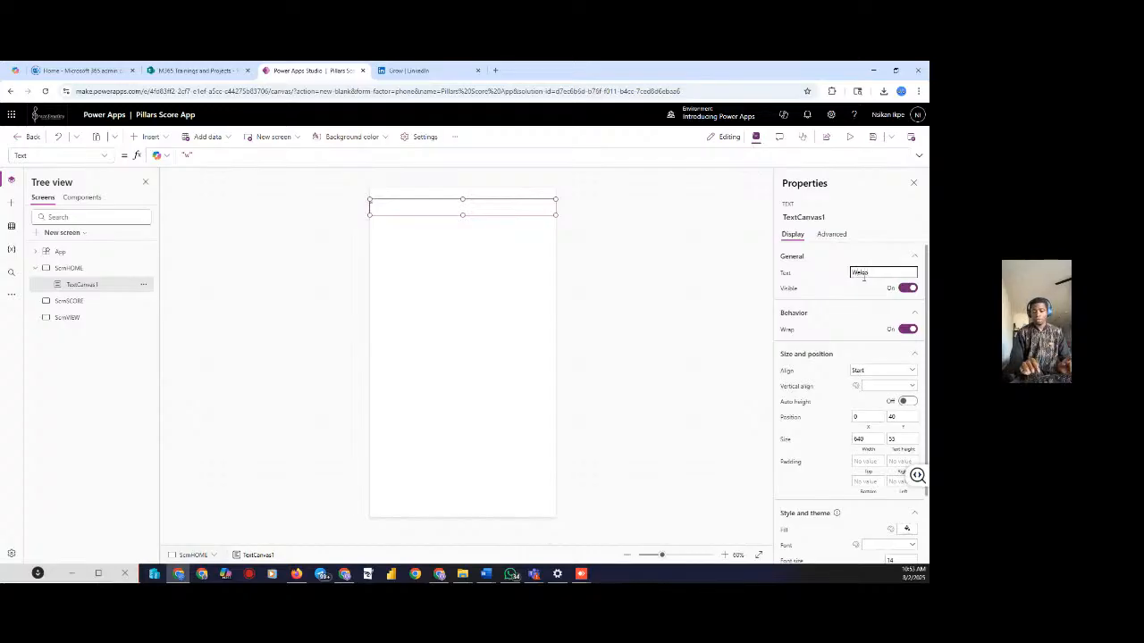
{"action": "type", "text": "me"}
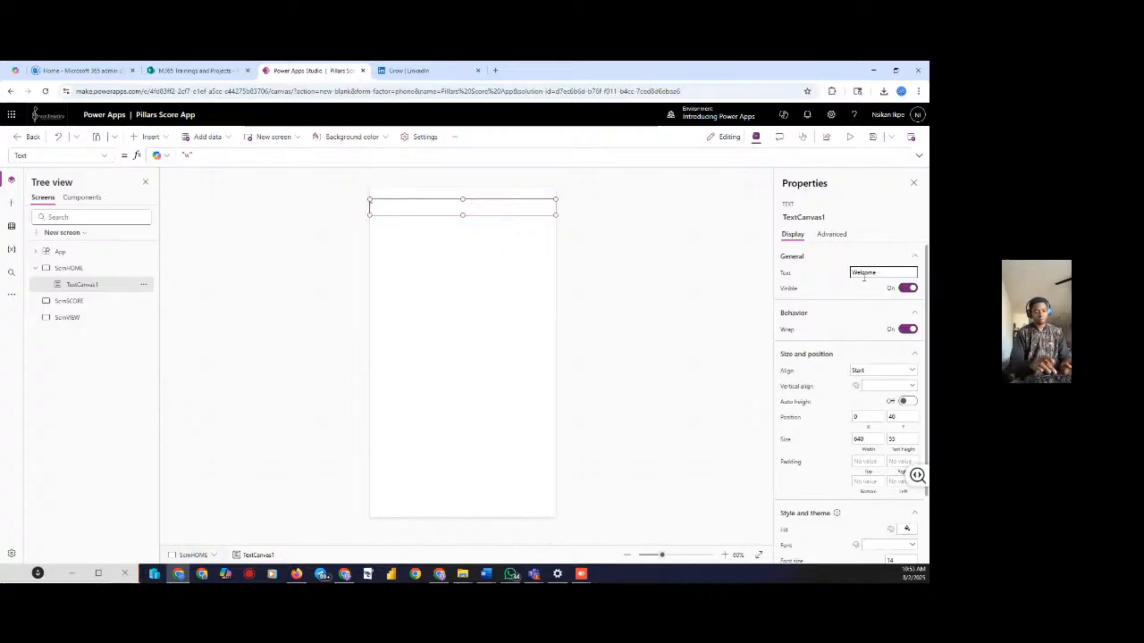
{"action": "type", "text": "a"}
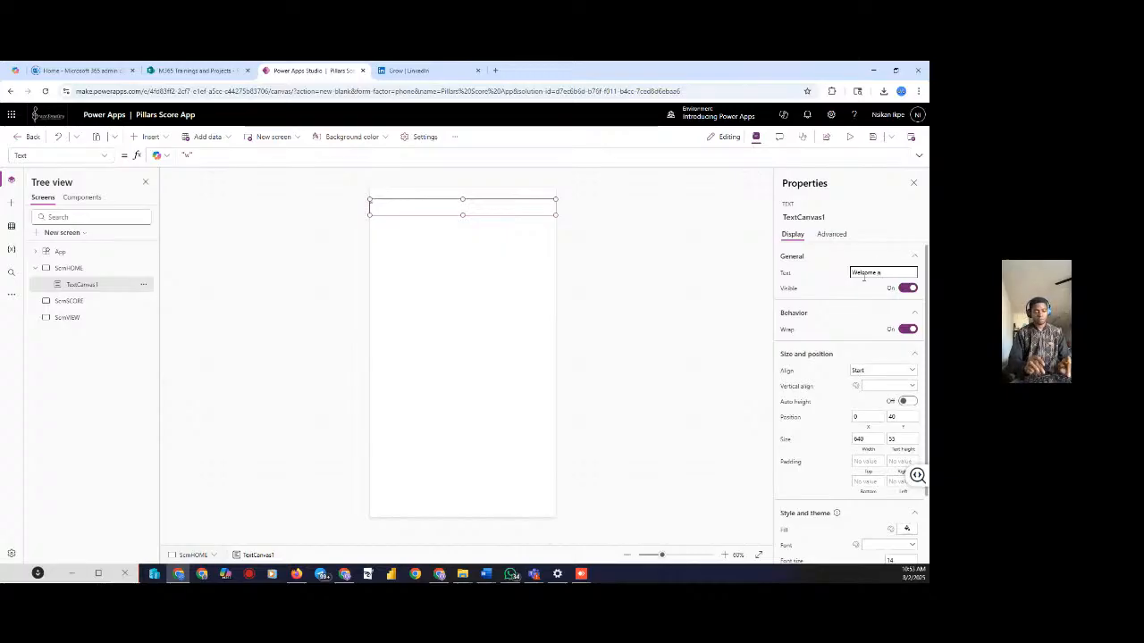
{"action": "type", "text": "nd have"}
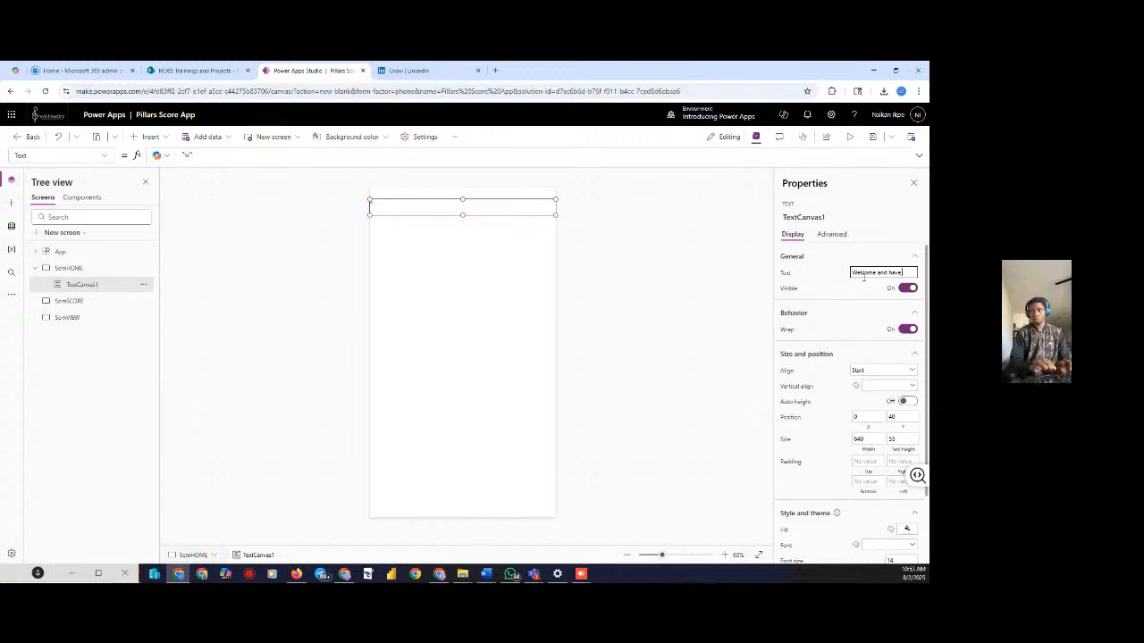
{"action": "type", "text": " a"}
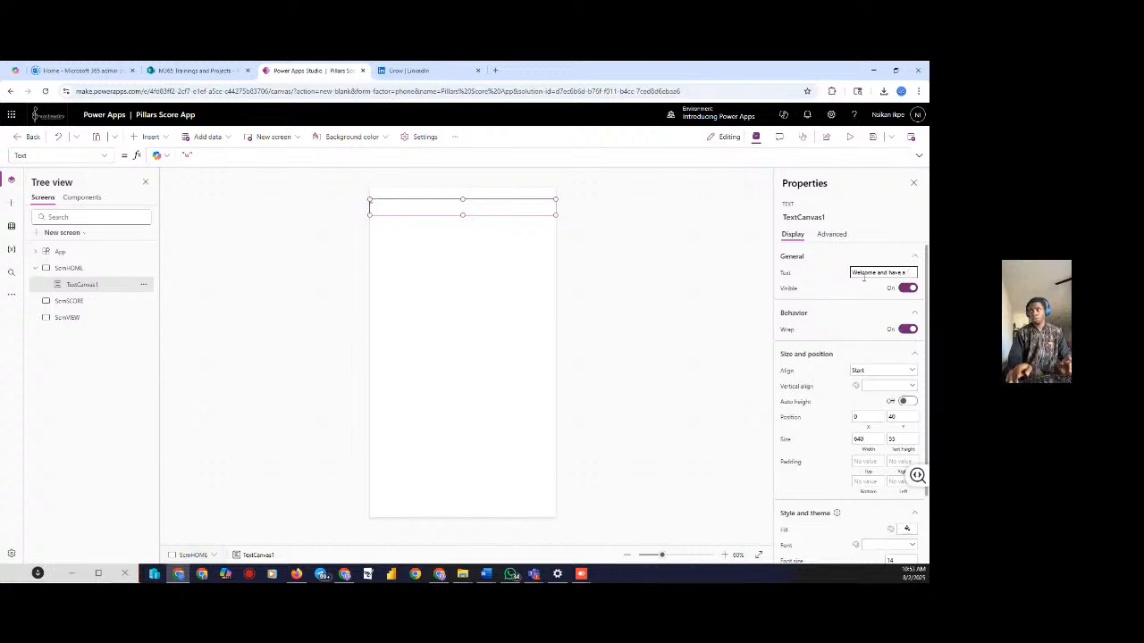
{"action": "key", "text": "BackSpace"}
{"action": "key", "text": "BackSpace"}
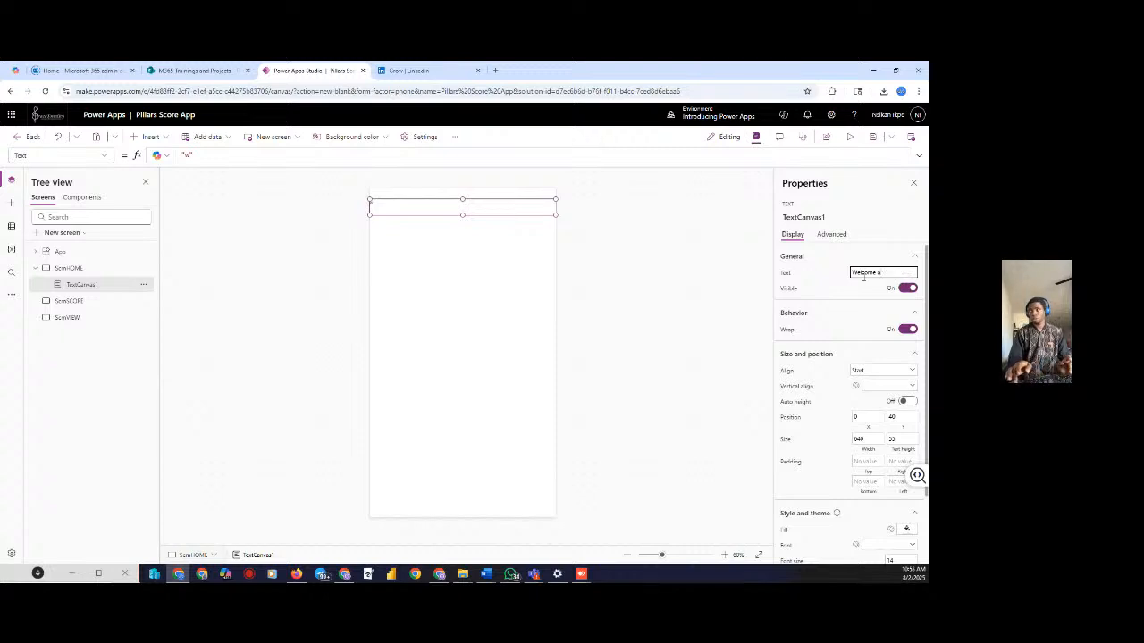
{"action": "key", "text": "BackSpace"}
{"action": "key", "text": "BackSpace"}
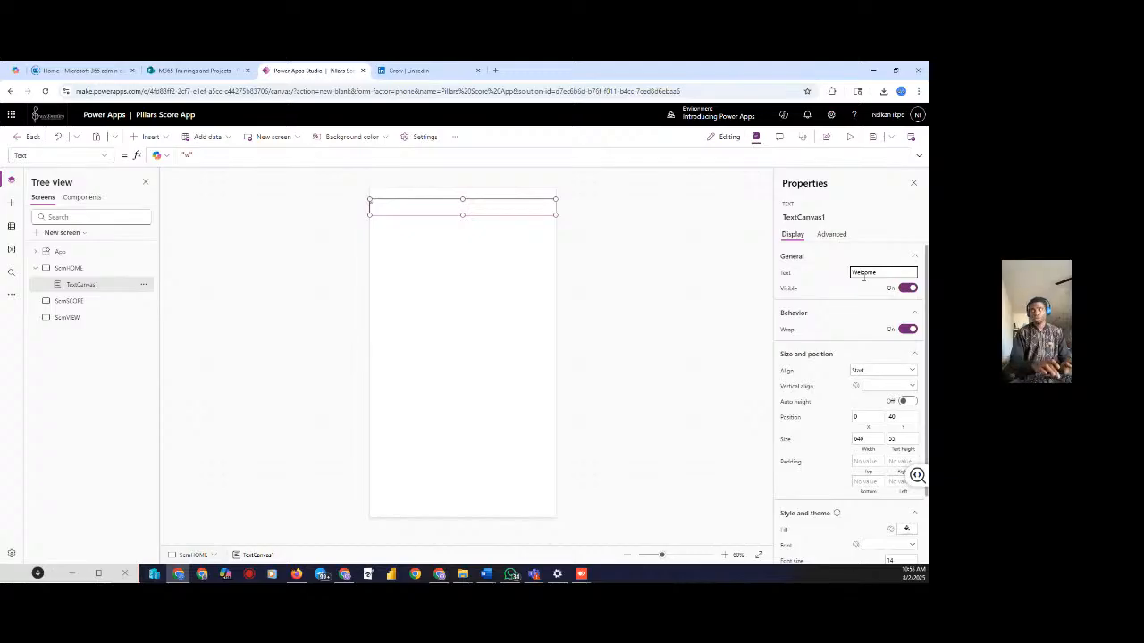
{"action": "type", "text": "to"}
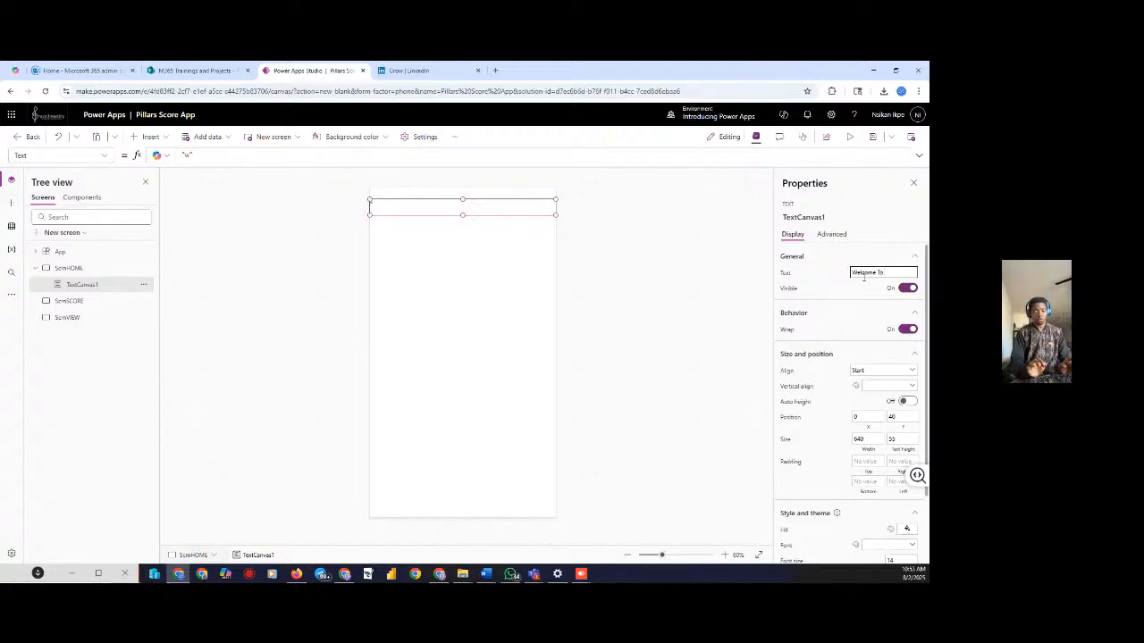
{"action": "type", "text": " Pi"}
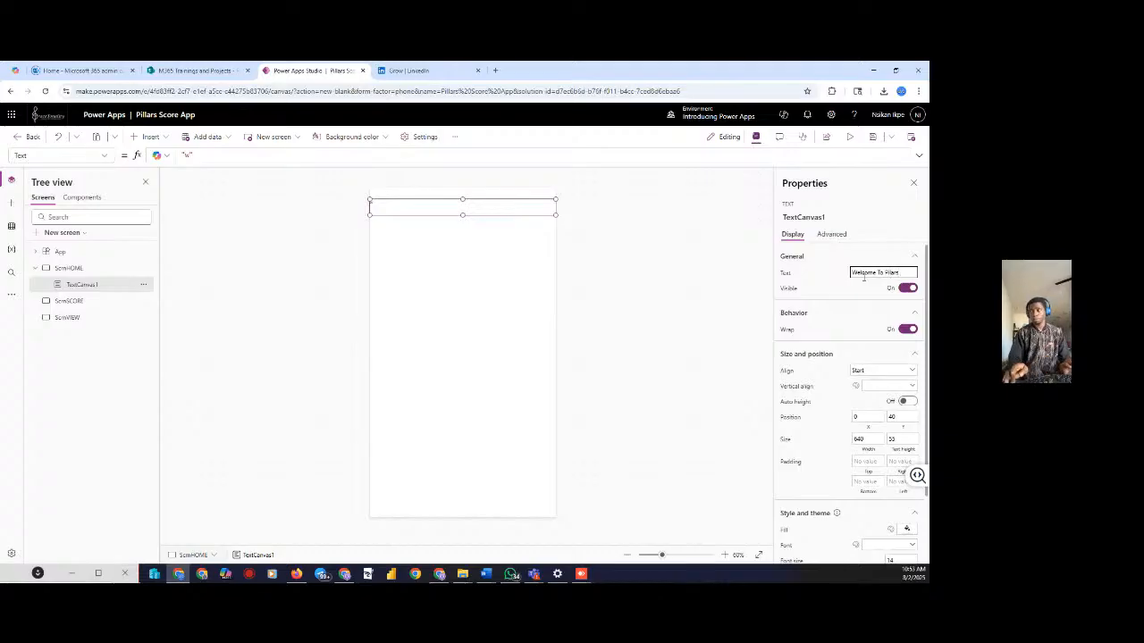
{"action": "type", "text": "llars"}
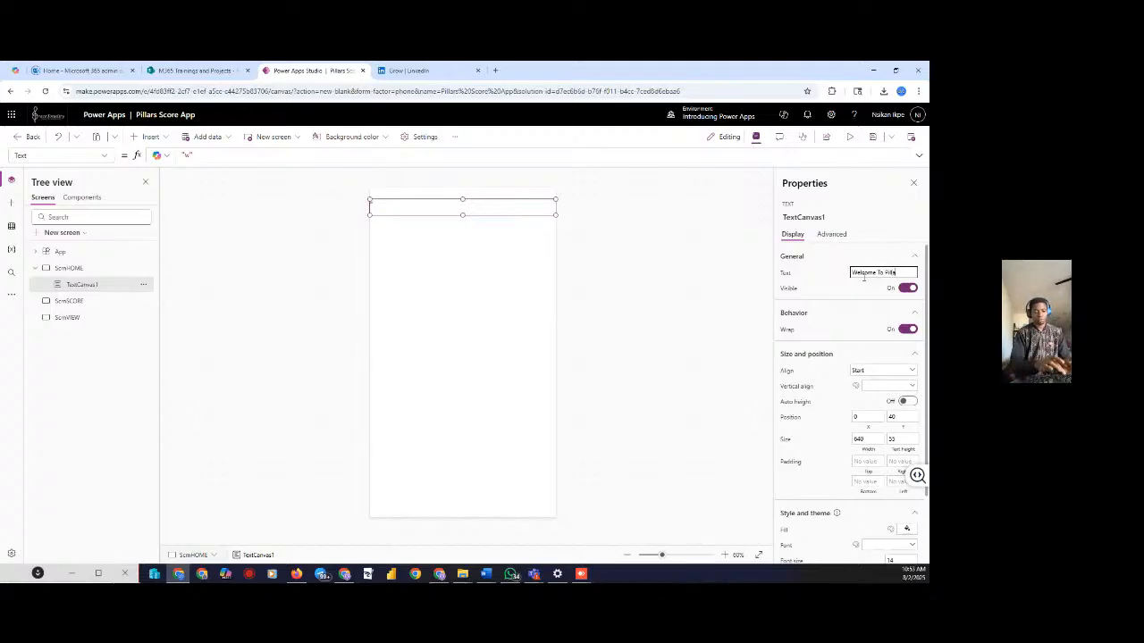
{"action": "type", "text": " Score"}
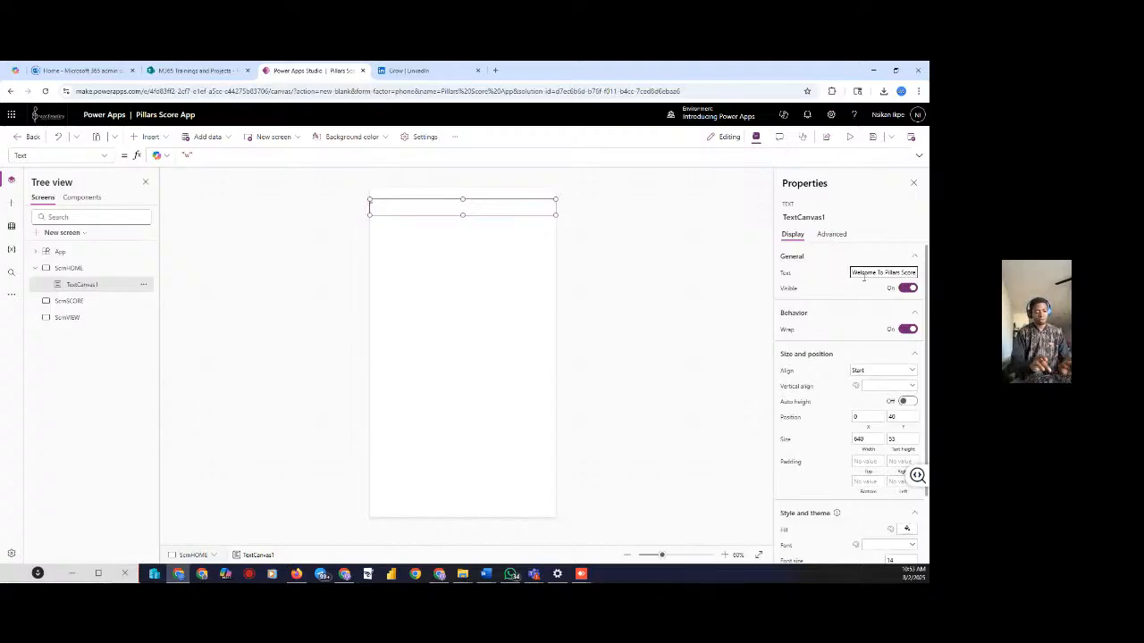
{"action": "type", "text": " Sh"}
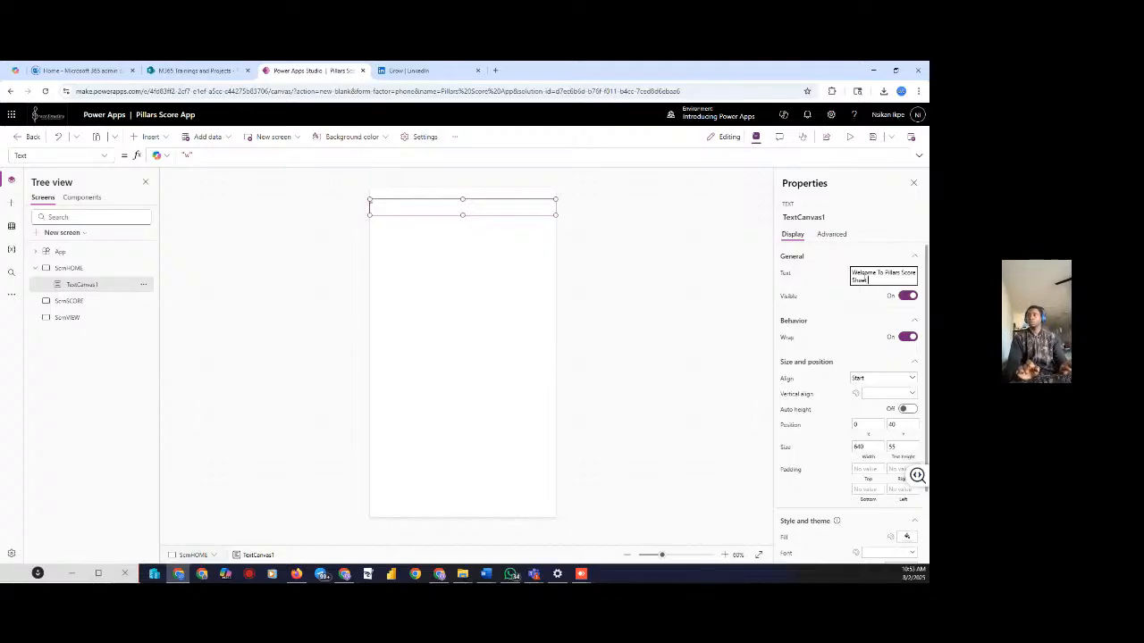
{"action": "type", "text": "eet Ap"}
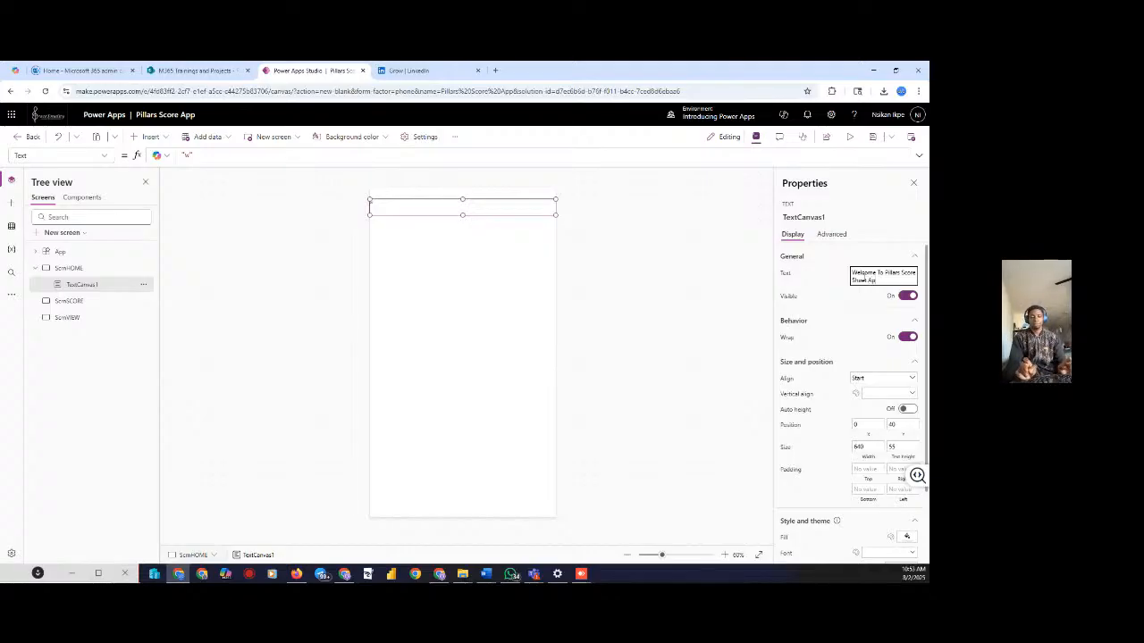
{"action": "type", "text": "ps"}
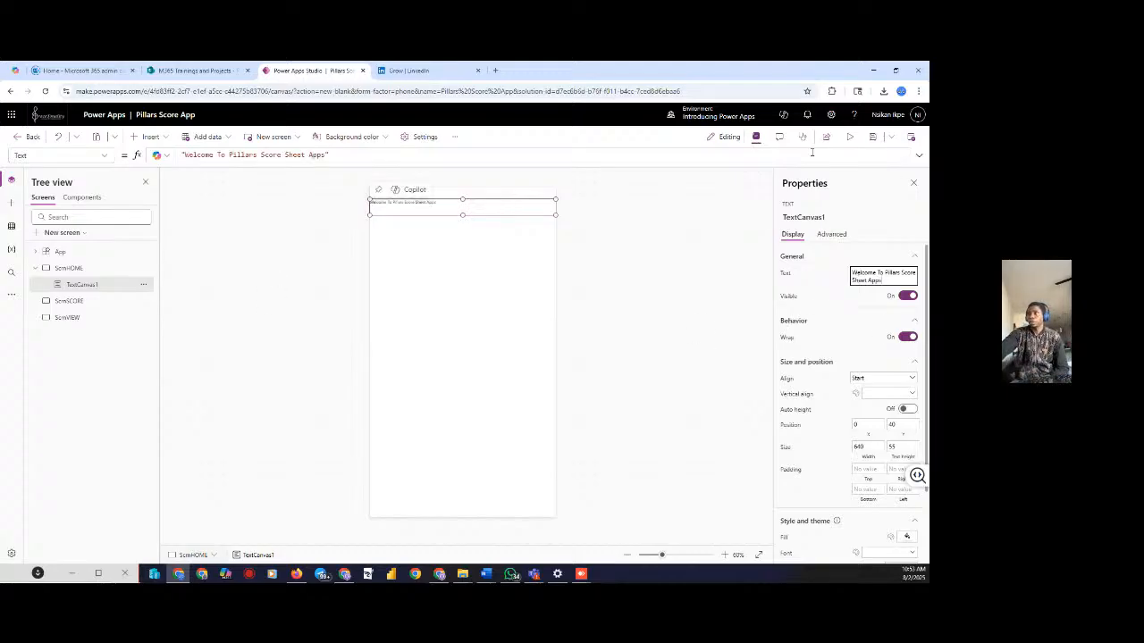
{"action": "left_click", "coordinate": [756, 138]}
Center the welcome label's text and change its font size from 14 to 30
{"action": "left_click", "coordinate": [756, 138]}
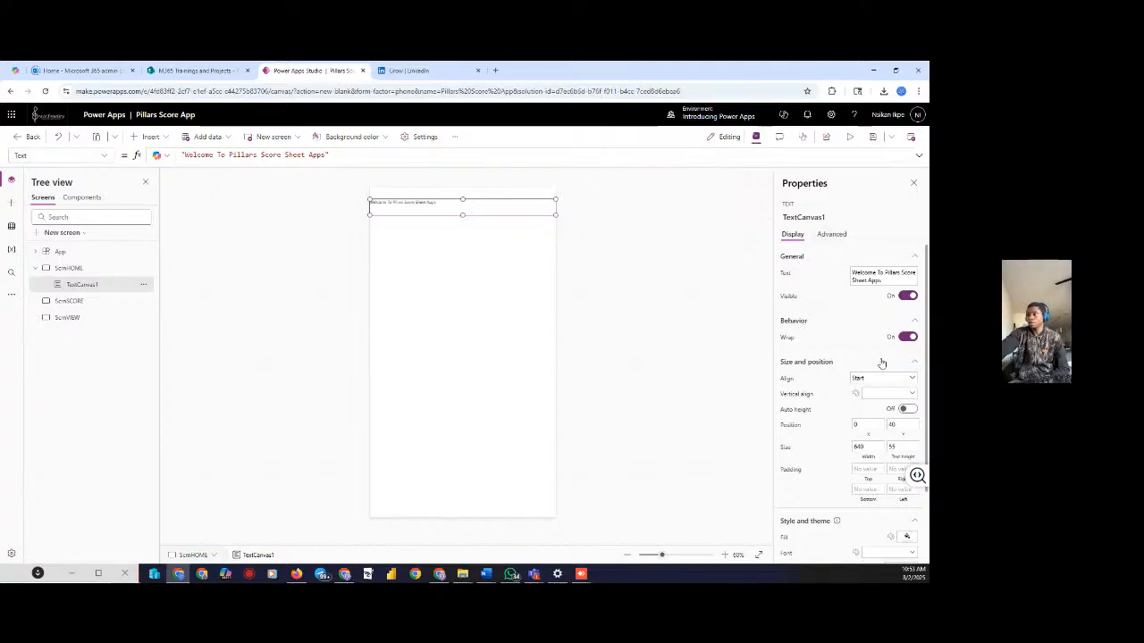
{"action": "scroll", "coordinate": [881, 361], "scroll_direction": "down", "scroll_amount": 2}
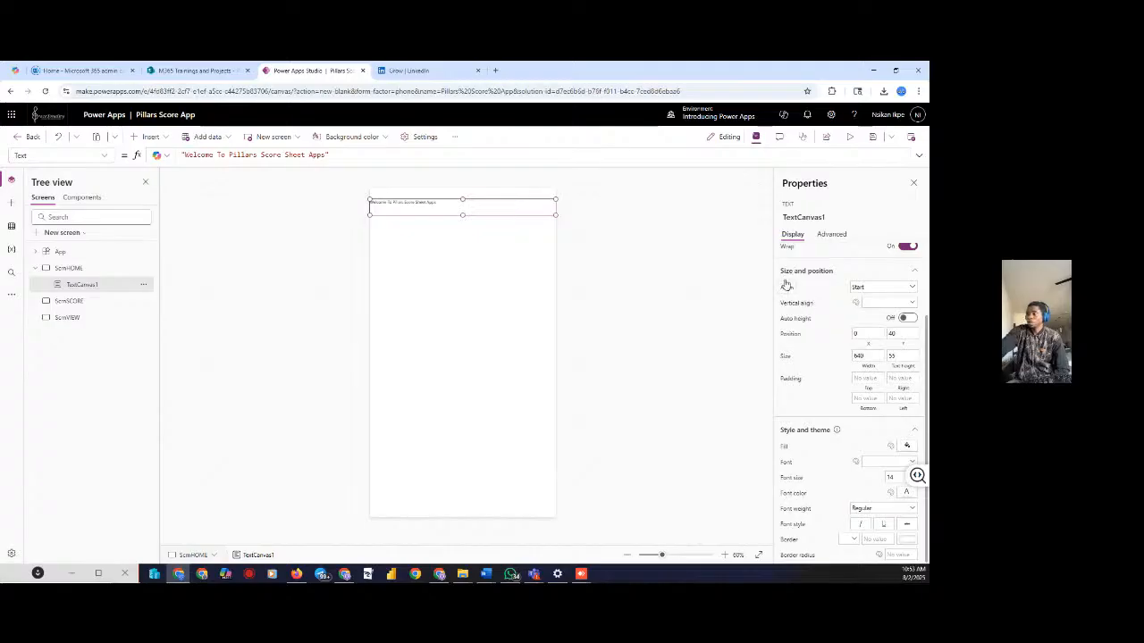
{"action": "left_click", "coordinate": [870, 289]}
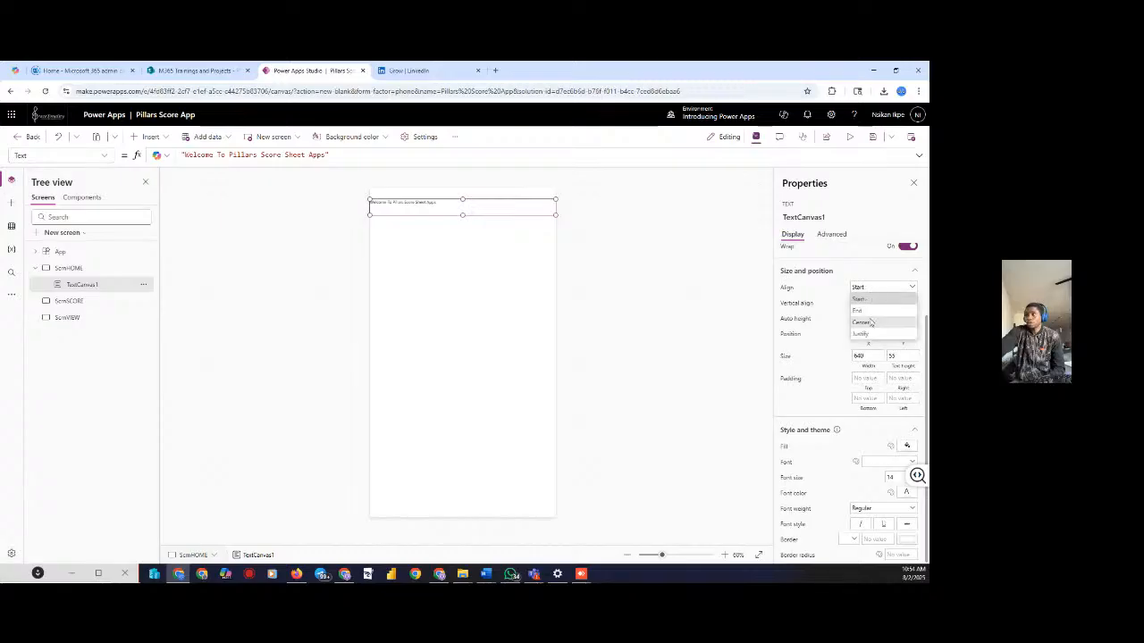
{"action": "left_click", "coordinate": [868, 323]}
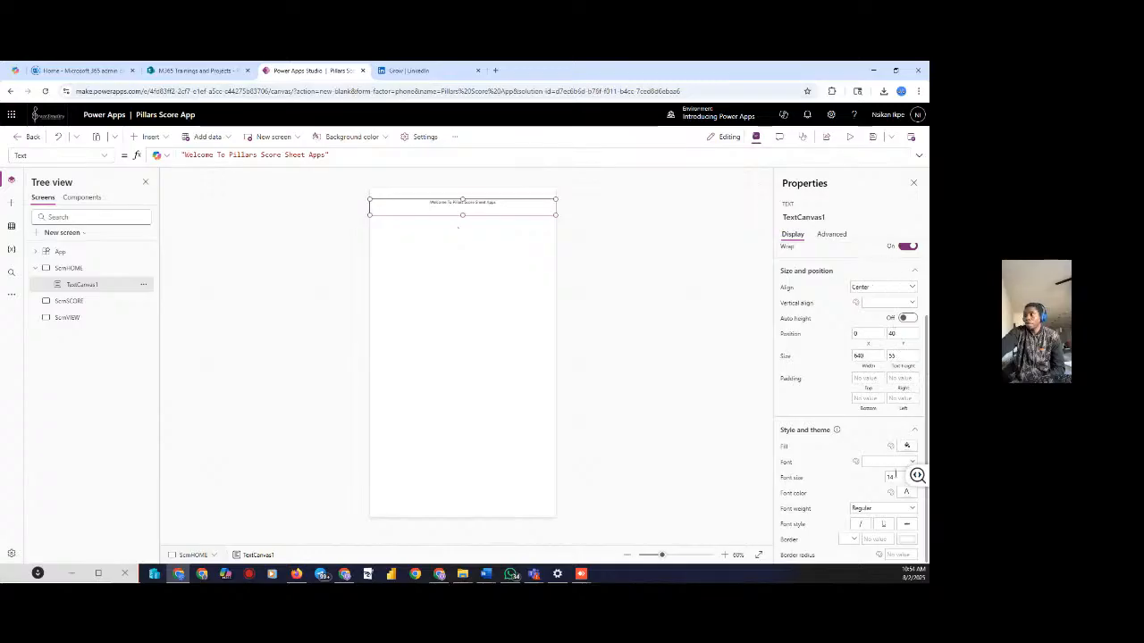
{"action": "left_click_drag", "start_coordinate": [895, 476], "coordinate": [873, 481]}
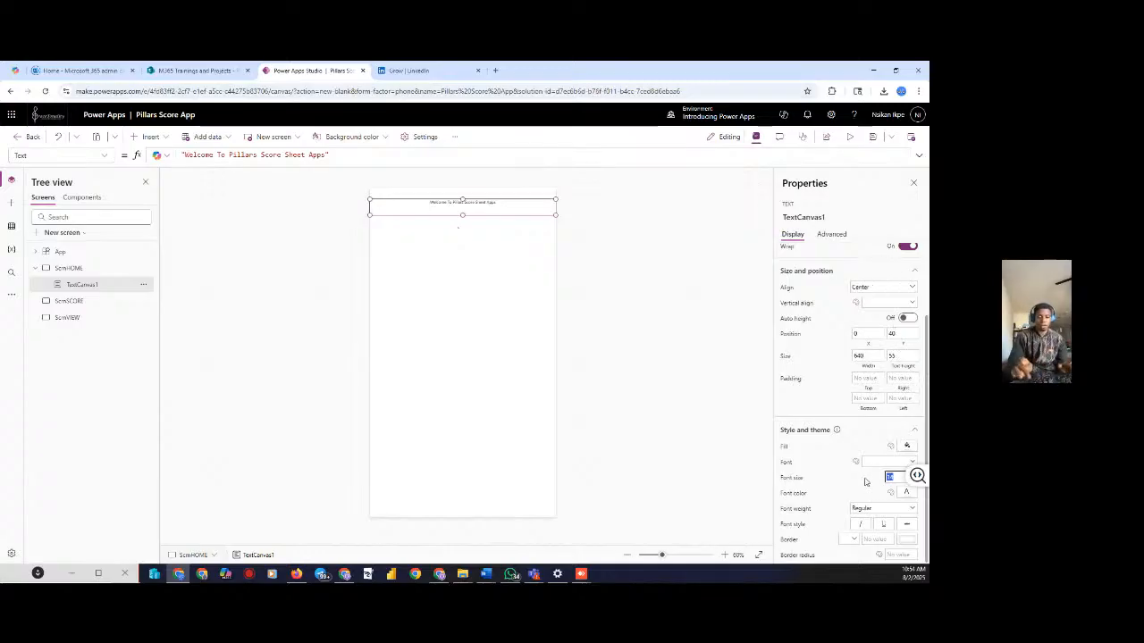
{"action": "type", "text": "30"}
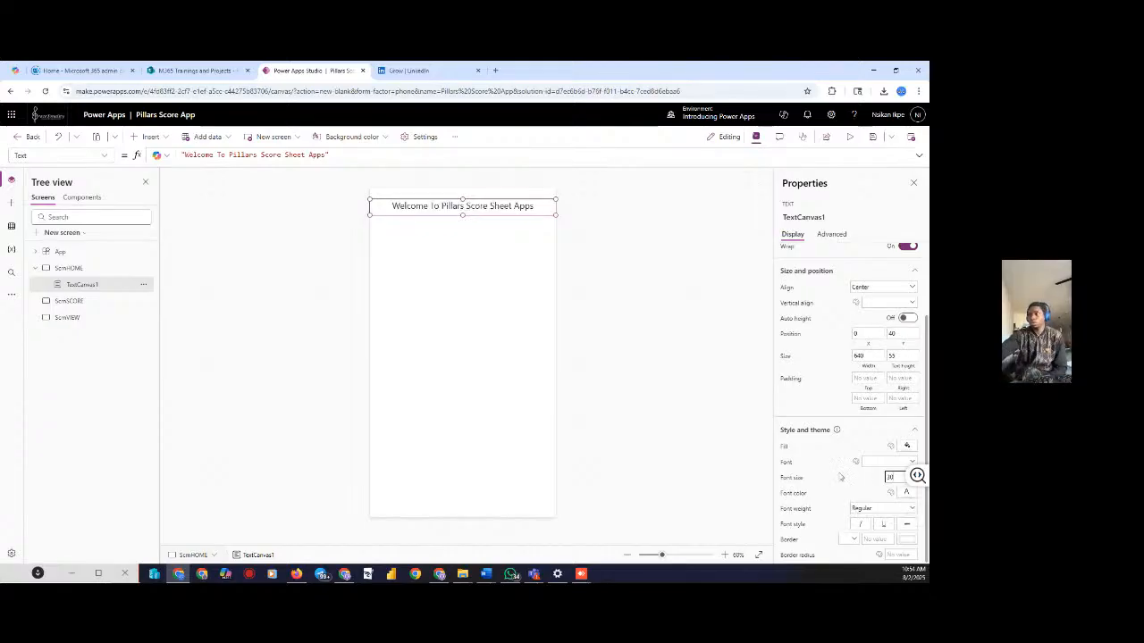
Try Bold on the title, then set its font weight back to Regular
{"action": "left_click", "coordinate": [867, 515]}
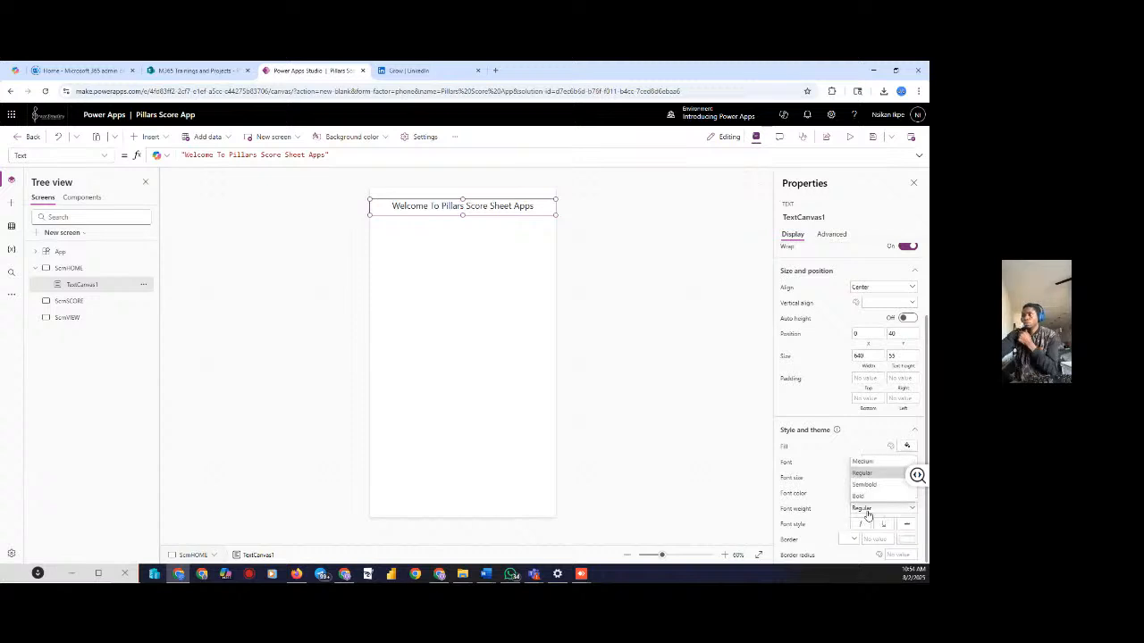
{"action": "left_click", "coordinate": [873, 505]}
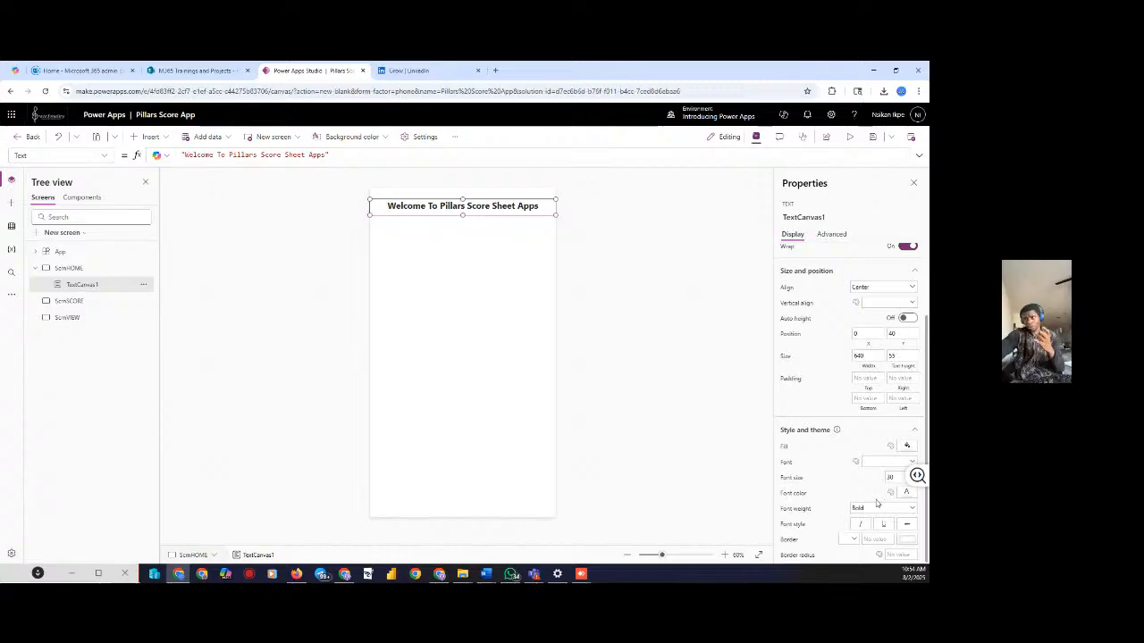
{"action": "left_click", "coordinate": [873, 510]}
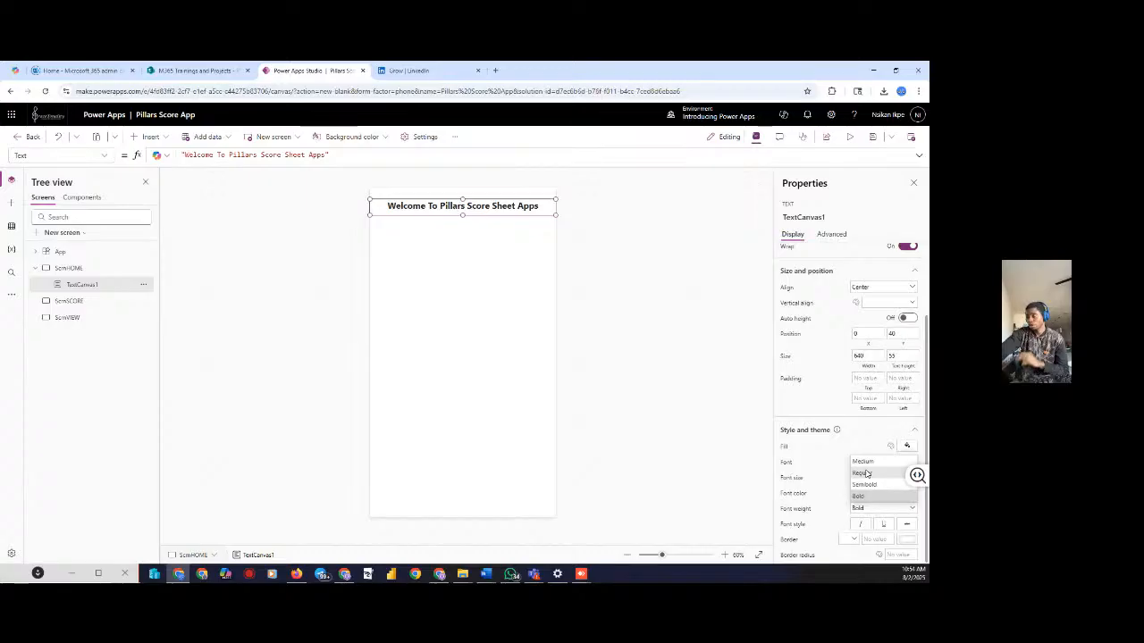
{"action": "left_click", "coordinate": [863, 473]}
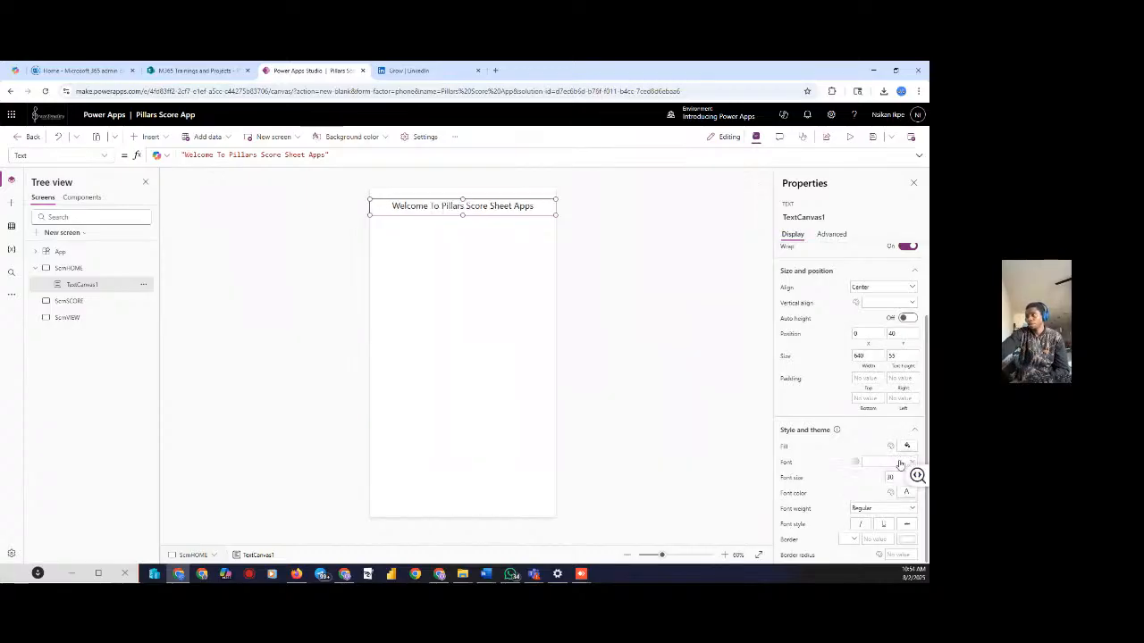
Switch the title font to Courier New, then to Segoe UI
{"action": "left_click", "coordinate": [911, 462]}
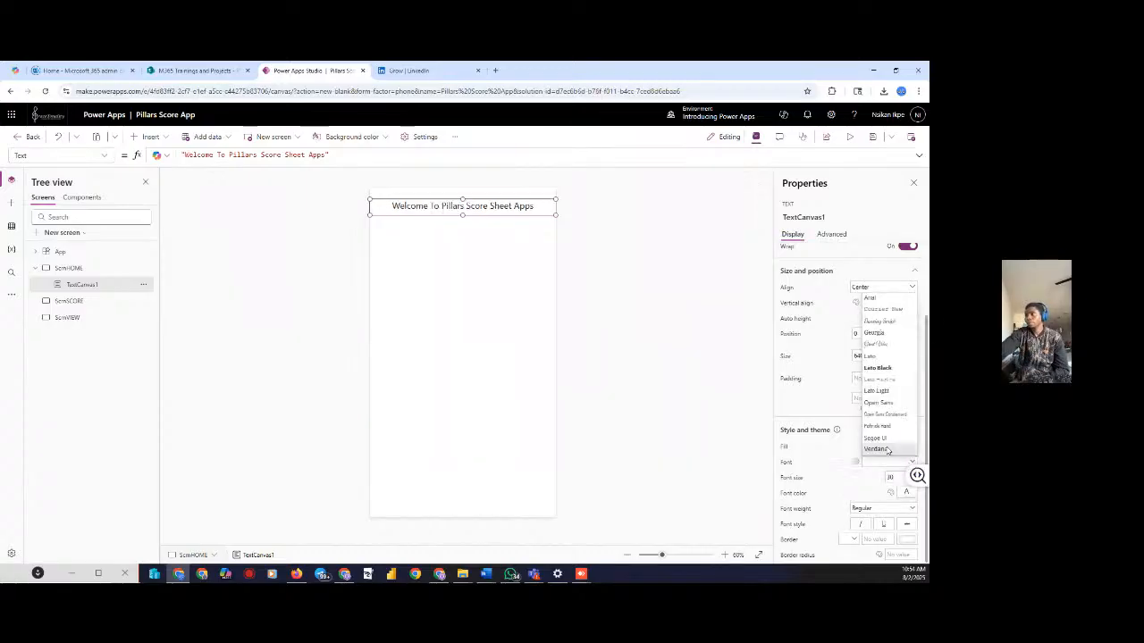
{"action": "left_click", "coordinate": [875, 310]}
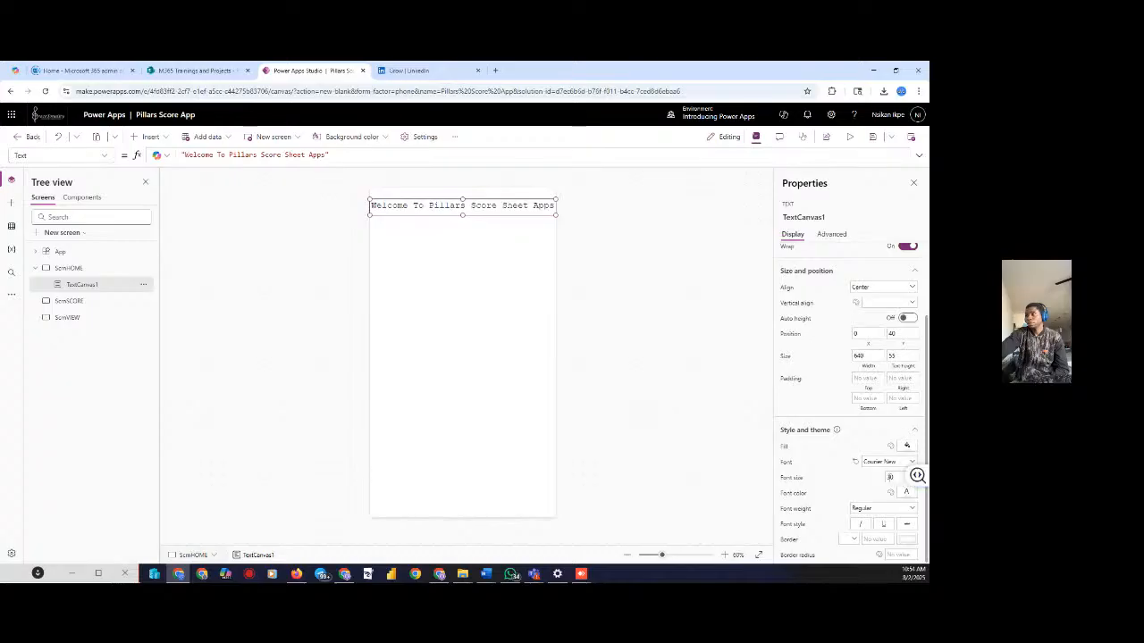
{"action": "left_click", "coordinate": [889, 462]}
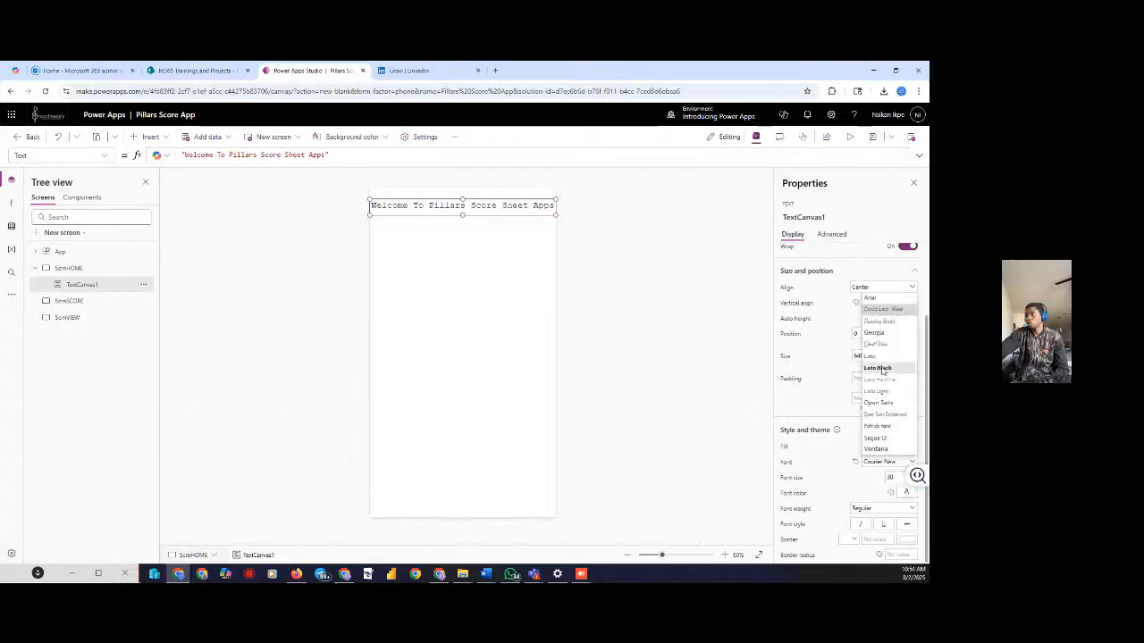
{"action": "left_click", "coordinate": [875, 437]}
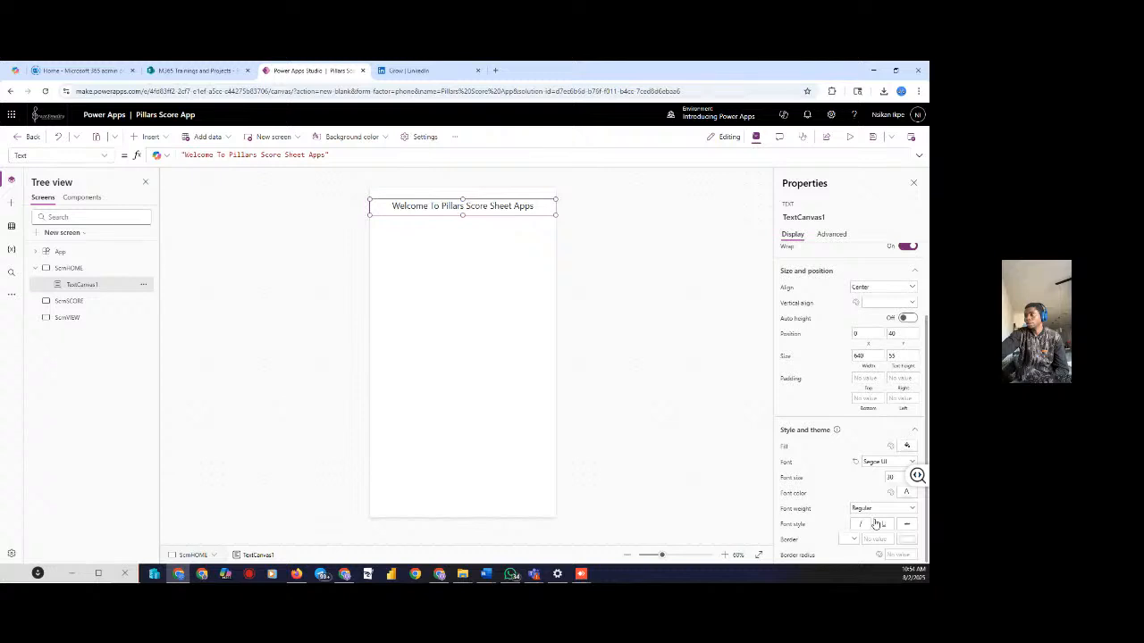
Give the title label a dark green fill
{"action": "left_click", "coordinate": [906, 447]}
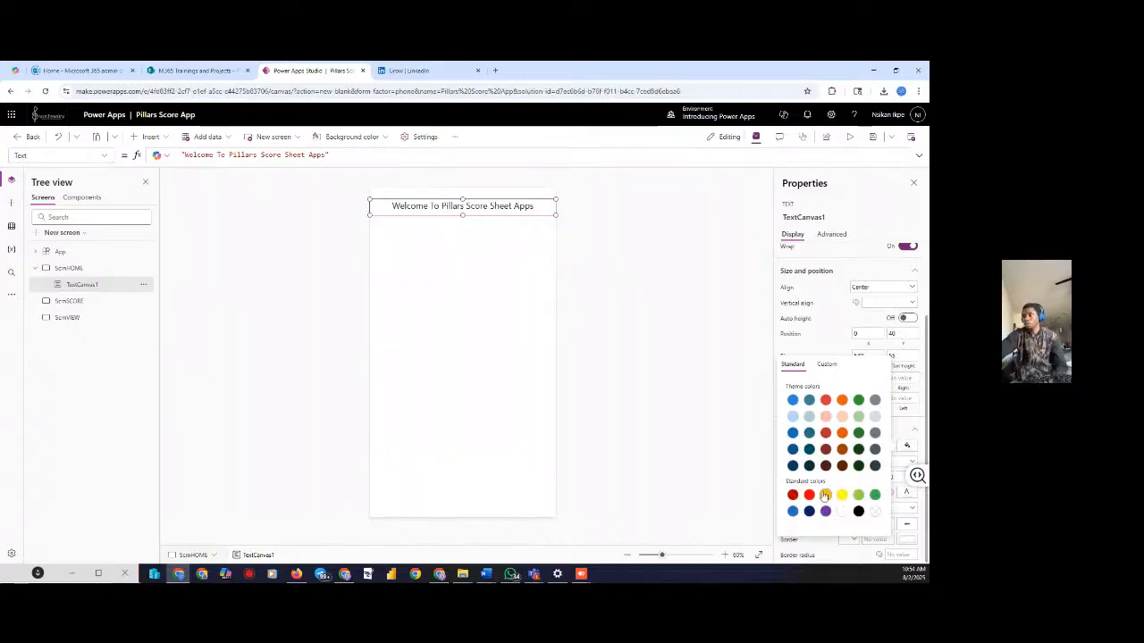
{"action": "left_click", "coordinate": [808, 465]}
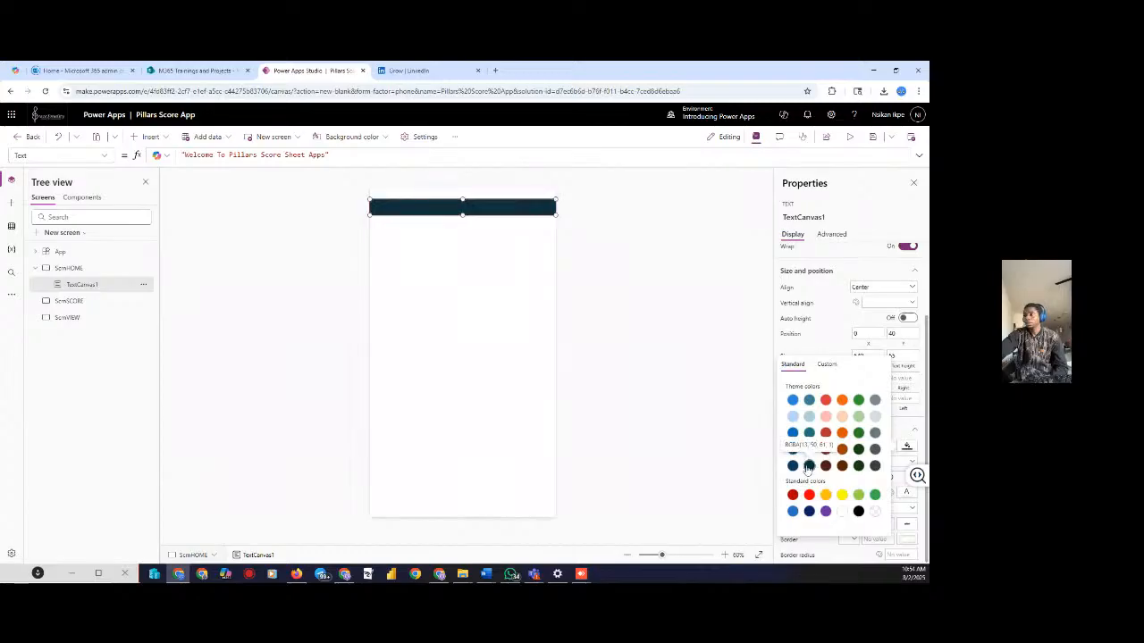
{"action": "left_click", "coordinate": [859, 451]}
{"action": "left_click", "coordinate": [902, 436]}
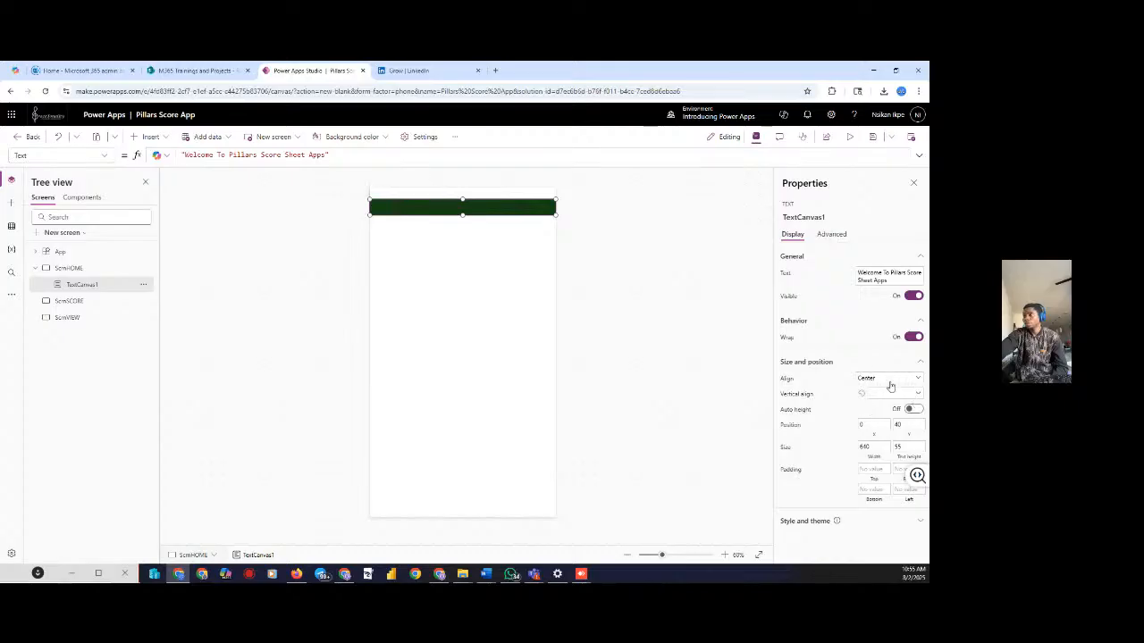
Make the title text white and deselect by selecting the home screen
{"action": "left_click", "coordinate": [853, 523]}
{"action": "scroll", "coordinate": [860, 500], "scroll_direction": "down", "scroll_amount": 1}
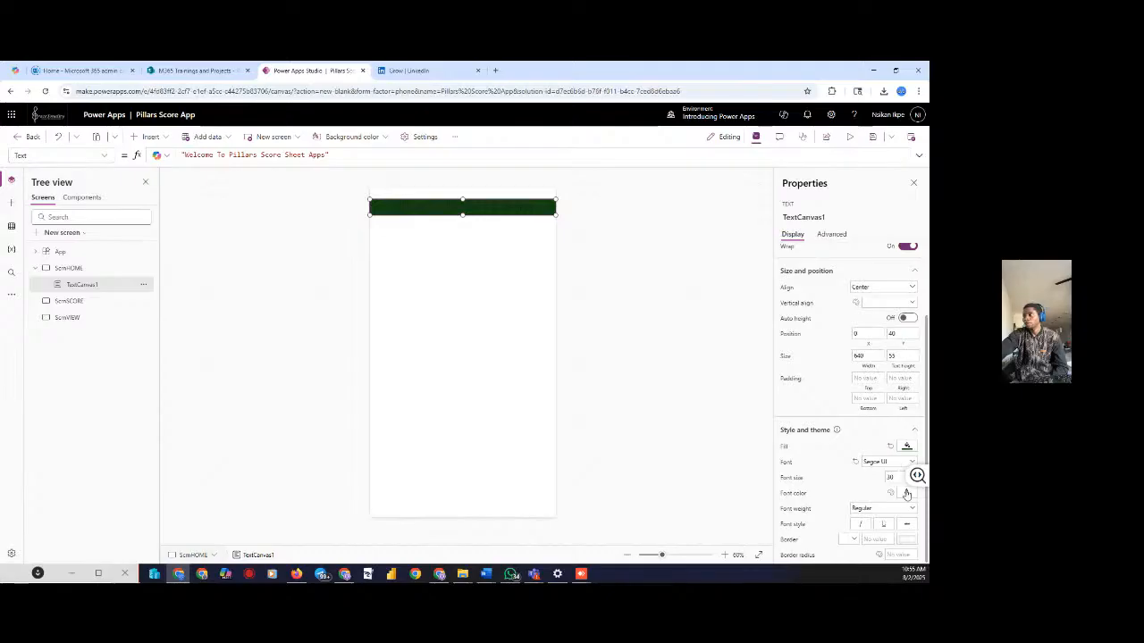
{"action": "left_click", "coordinate": [906, 494]}
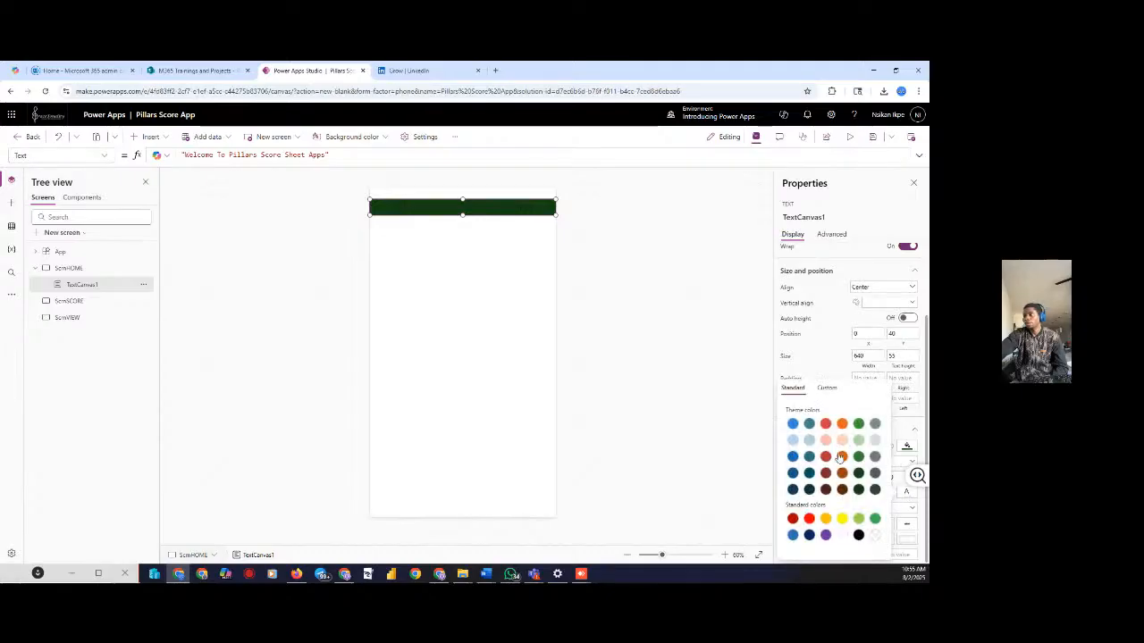
{"action": "left_click", "coordinate": [842, 535]}
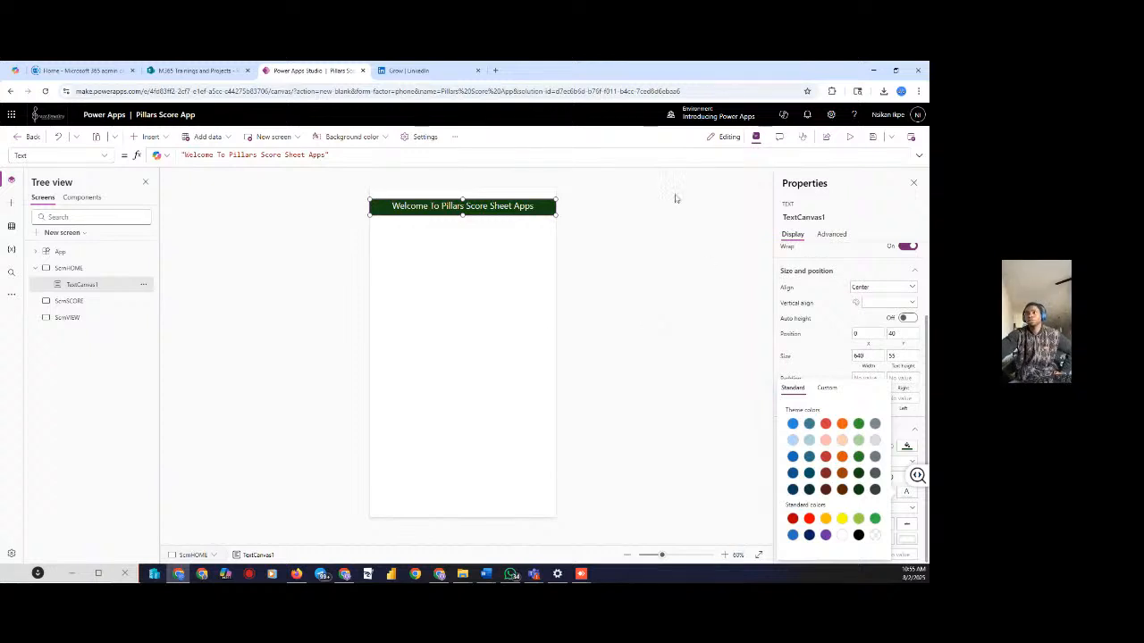
{"action": "left_click", "coordinate": [541, 183]}
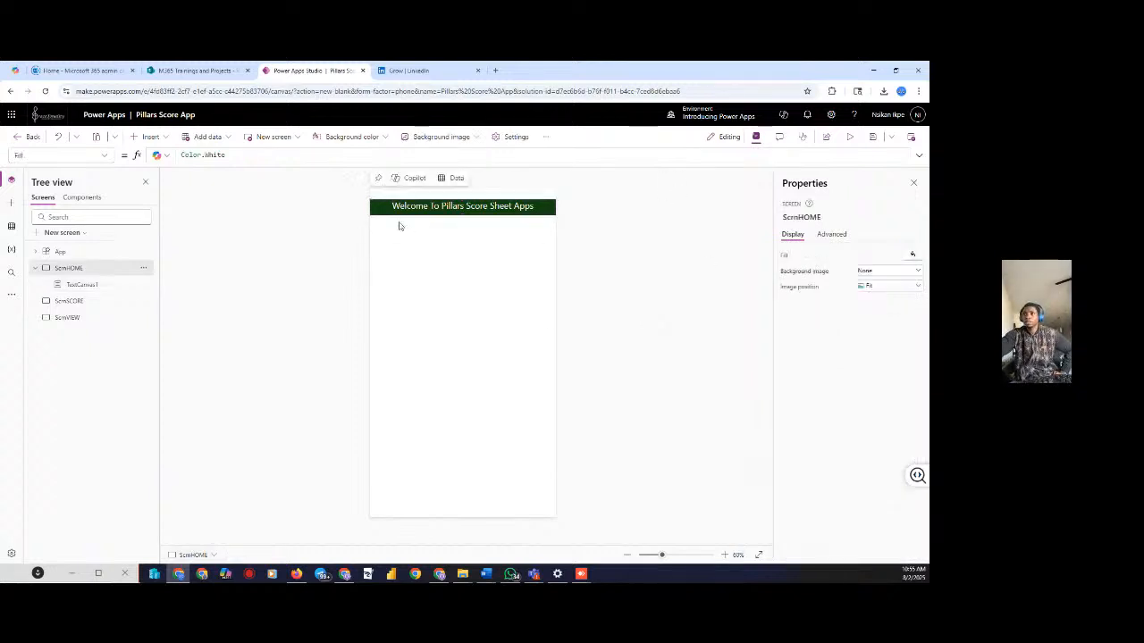
Insert a stock photo as ScrnHOME's background image, then replace it with another stock photo
{"action": "left_click", "coordinate": [893, 271]}
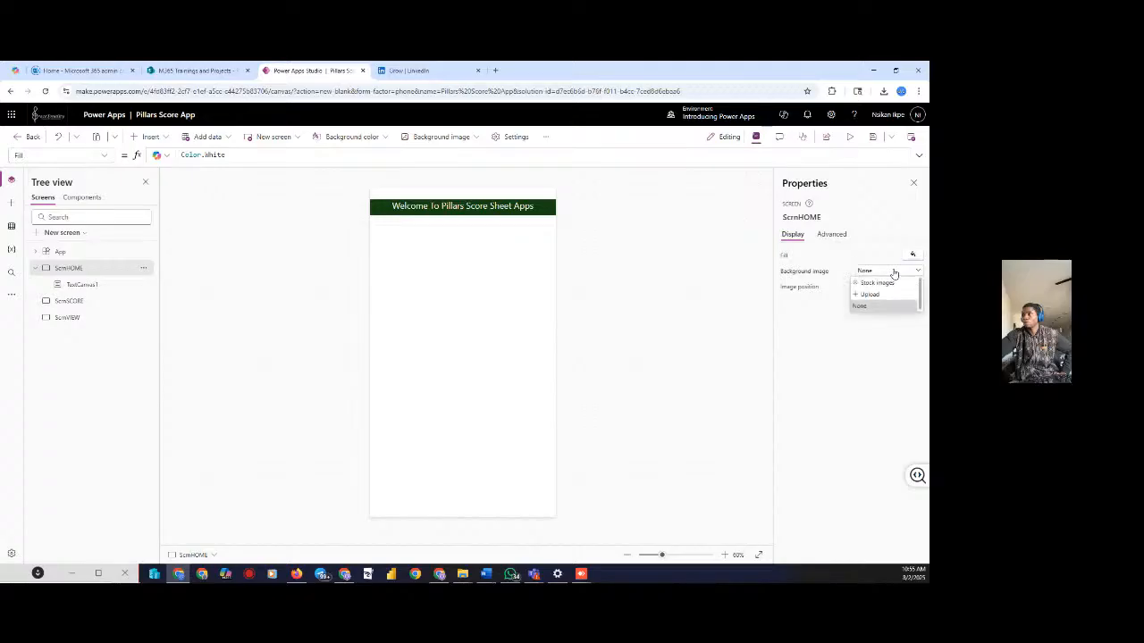
{"action": "left_click", "coordinate": [867, 284]}
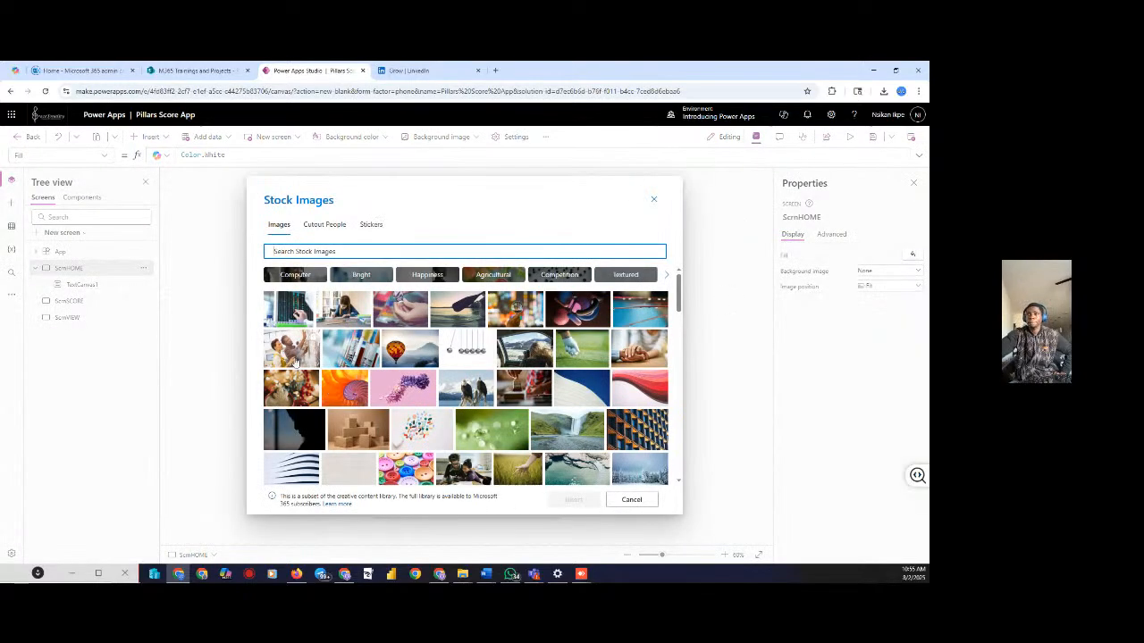
{"action": "left_click", "coordinate": [341, 311]}
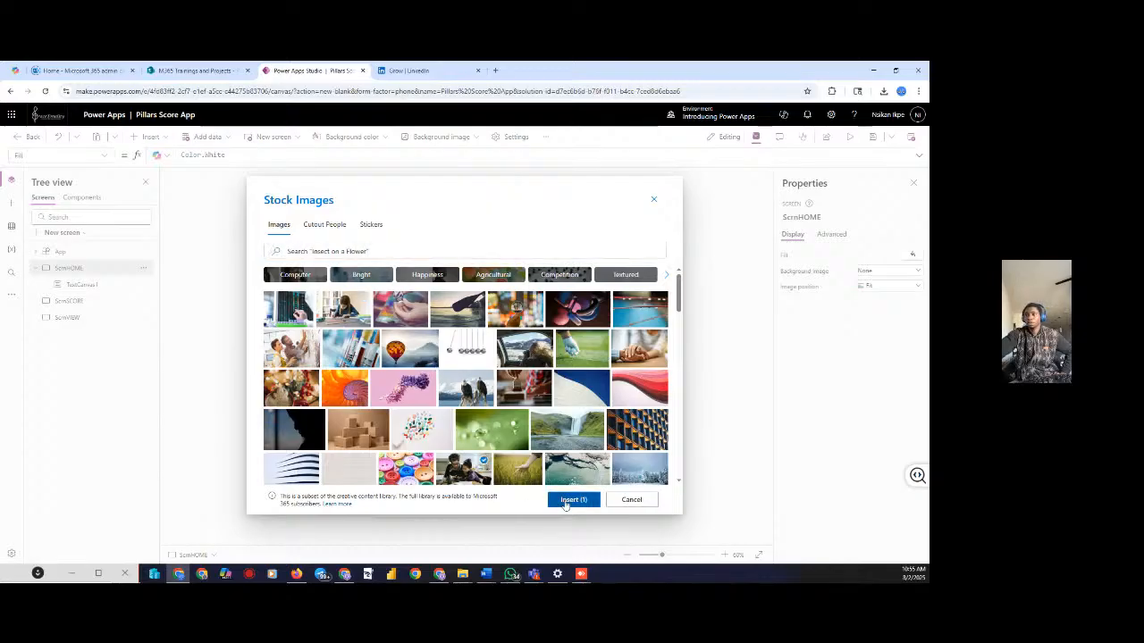
{"action": "left_click", "coordinate": [565, 501]}
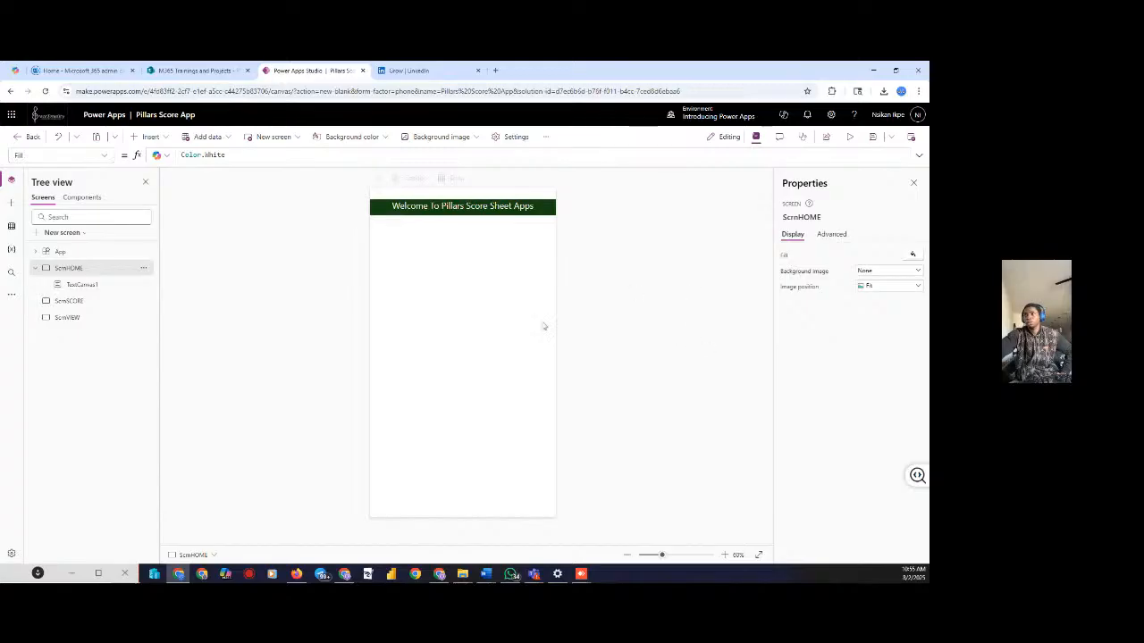
{"action": "left_click", "coordinate": [907, 273]}
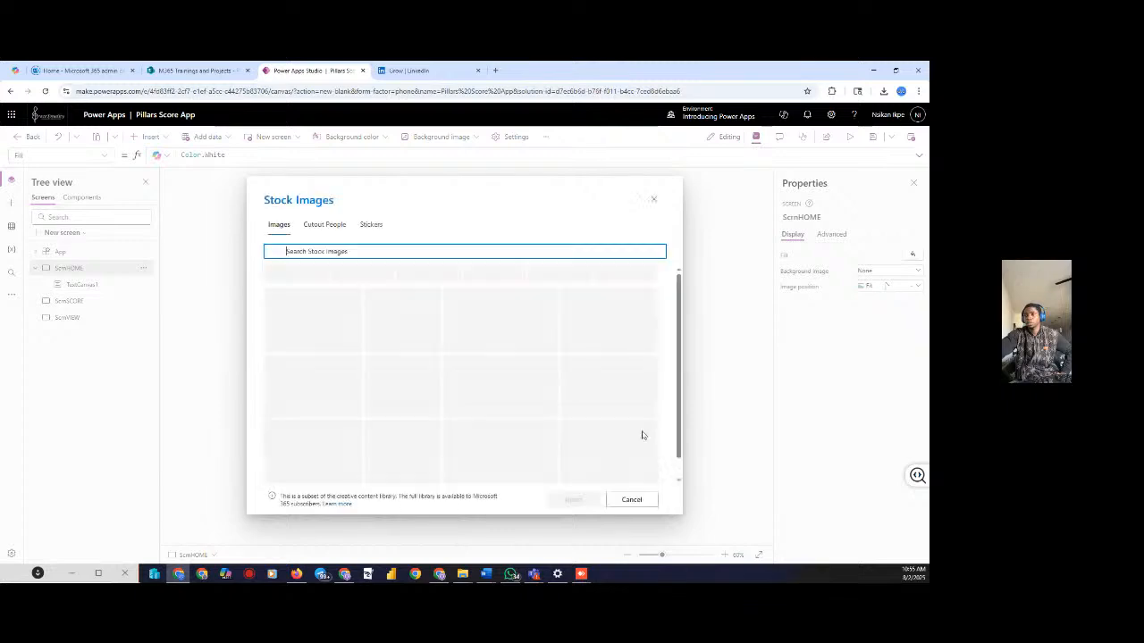
{"action": "left_click", "coordinate": [457, 467]}
{"action": "left_click", "coordinate": [573, 500]}
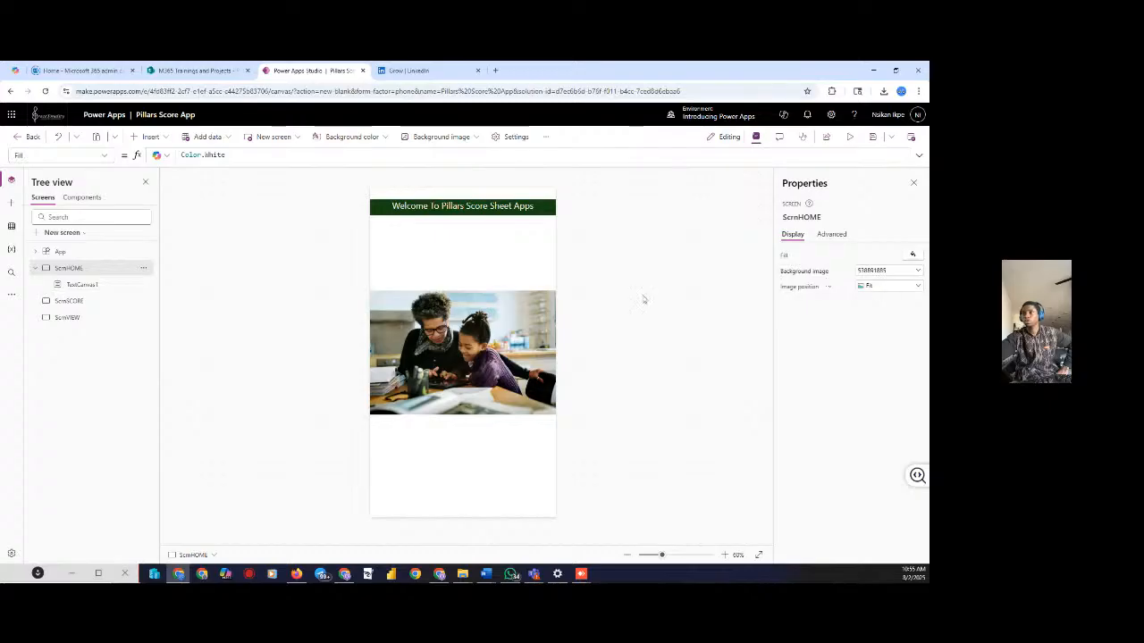
{"action": "left_click", "coordinate": [919, 270]}
Try light grey, peach, dark red and burnt orange as the screen fill
{"action": "left_click", "coordinate": [919, 270]}
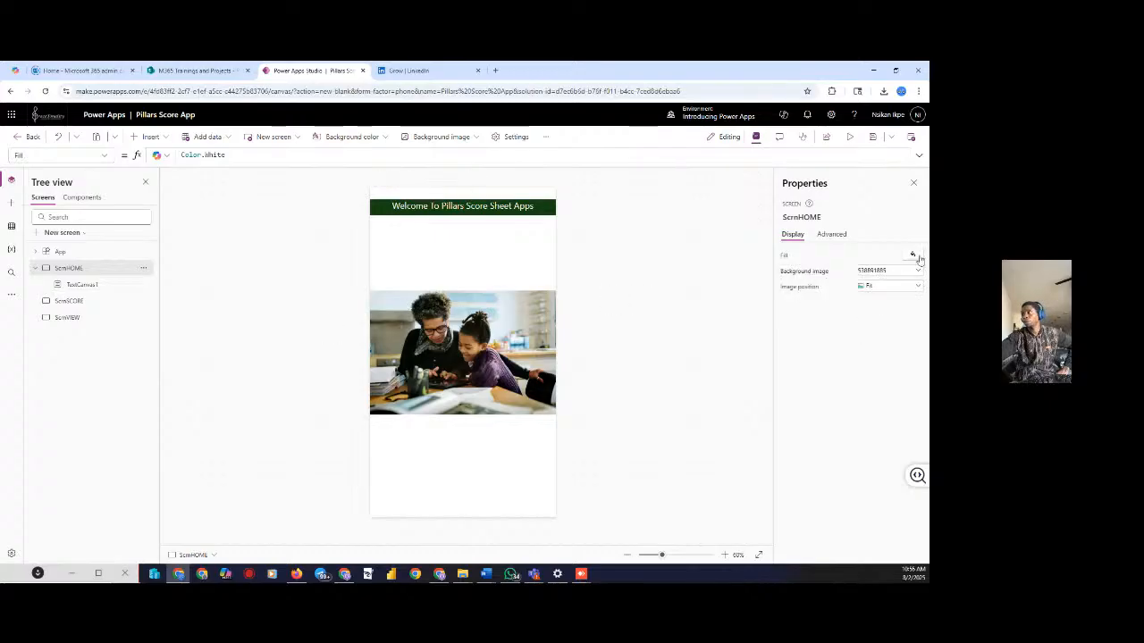
{"action": "left_click", "coordinate": [912, 254]}
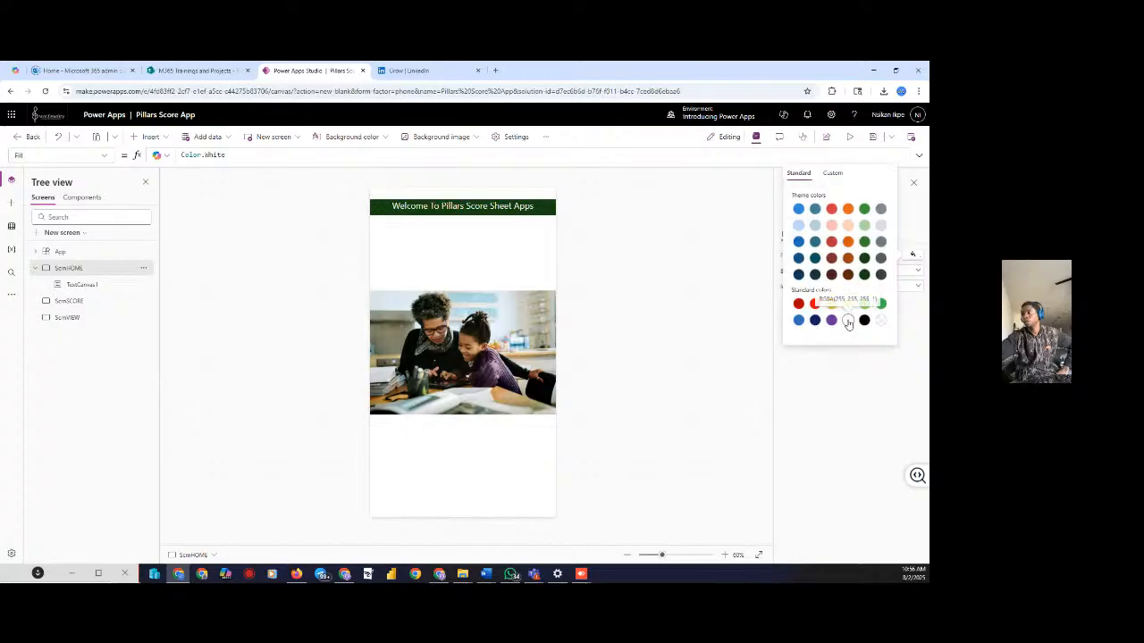
{"action": "left_click", "coordinate": [881, 225]}
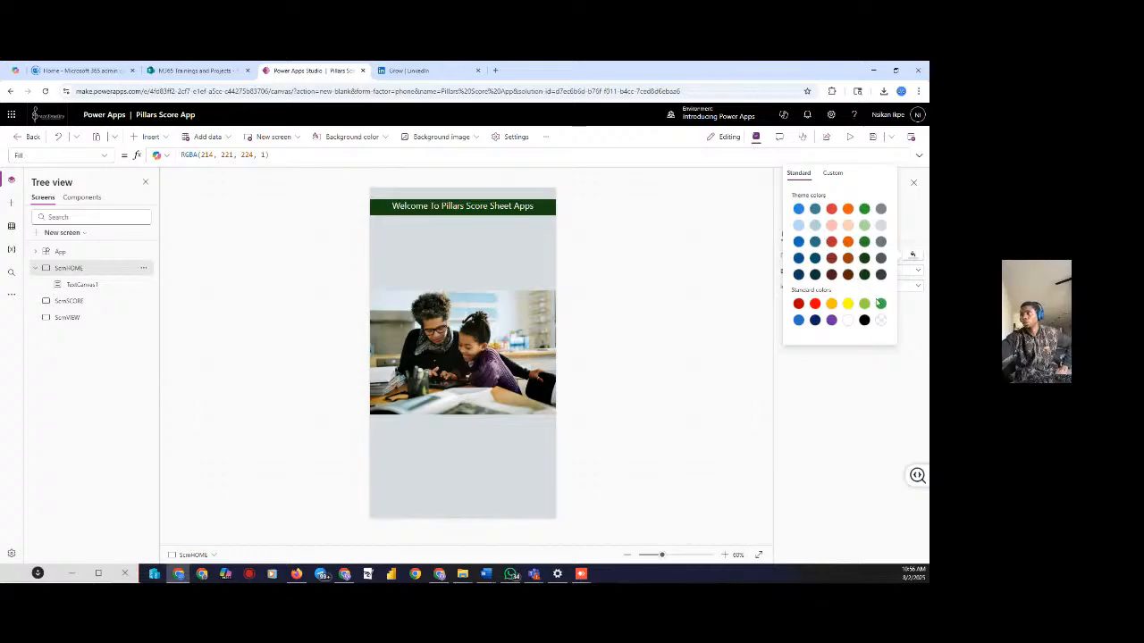
{"action": "left_click", "coordinate": [853, 229]}
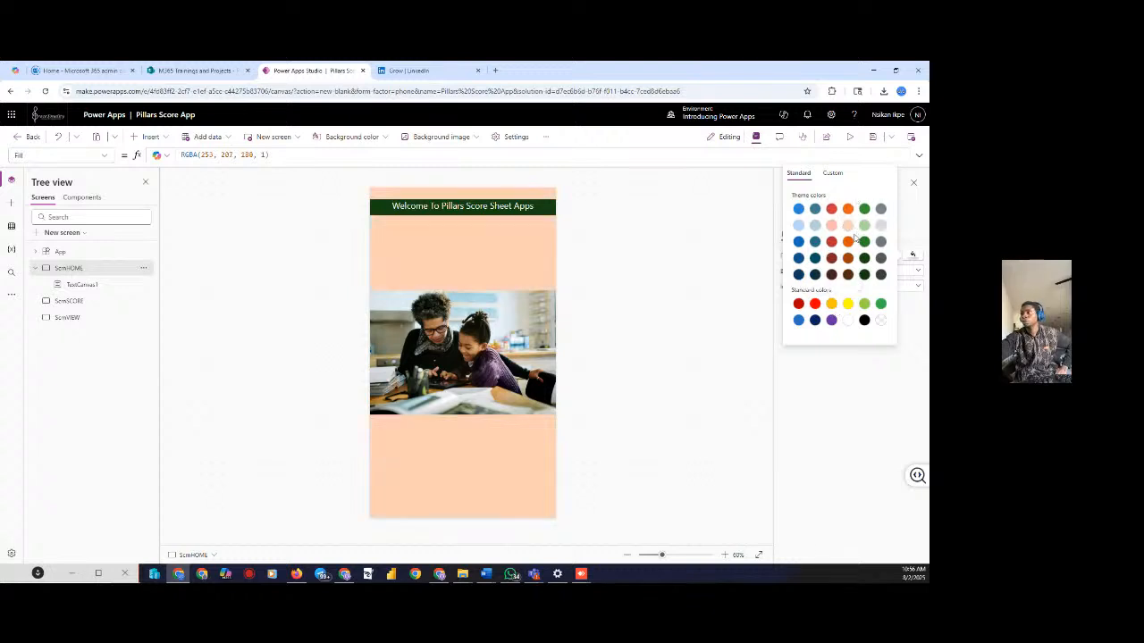
{"action": "left_click", "coordinate": [831, 259]}
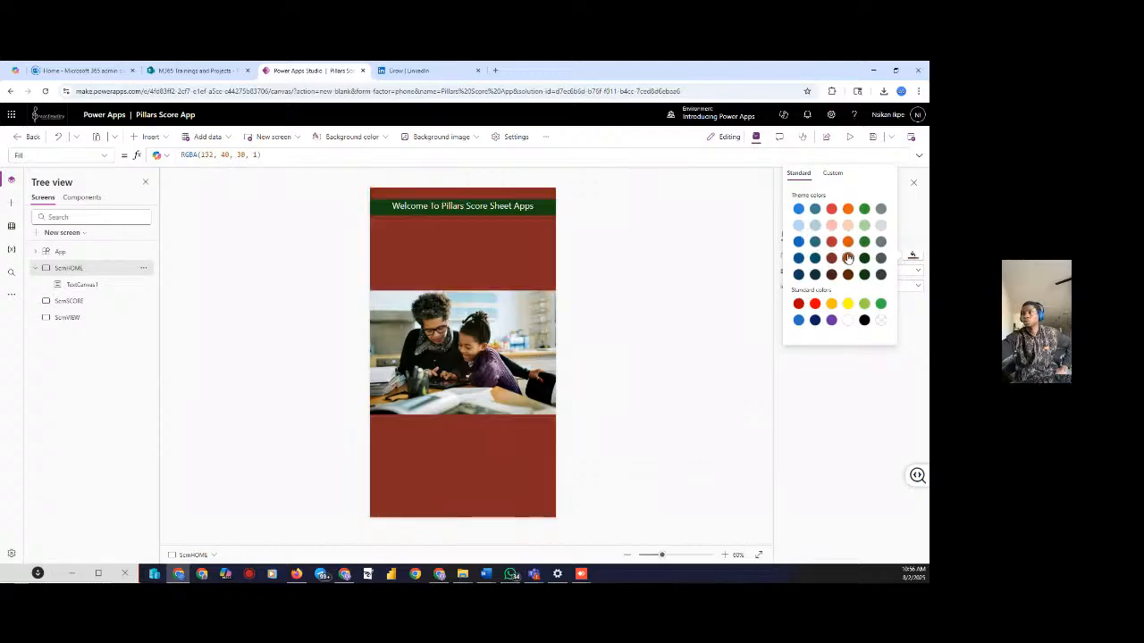
{"action": "left_click", "coordinate": [848, 259]}
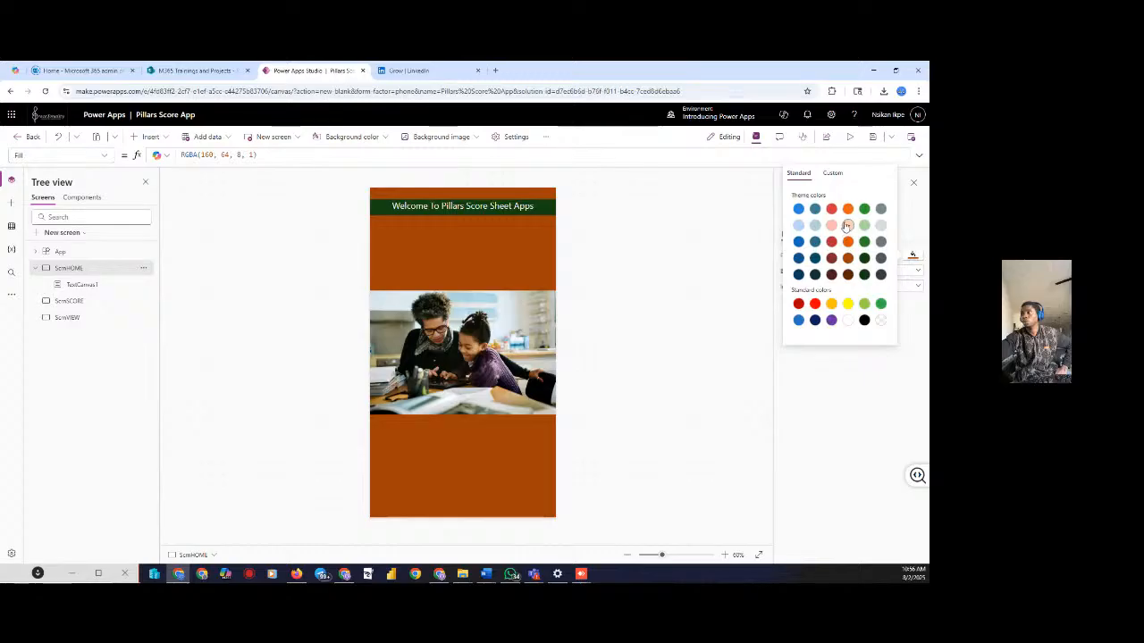
Mix a custom pale green fill, RGBA(226, 237, 202, 1), for the screen
{"action": "left_click", "coordinate": [833, 174]}
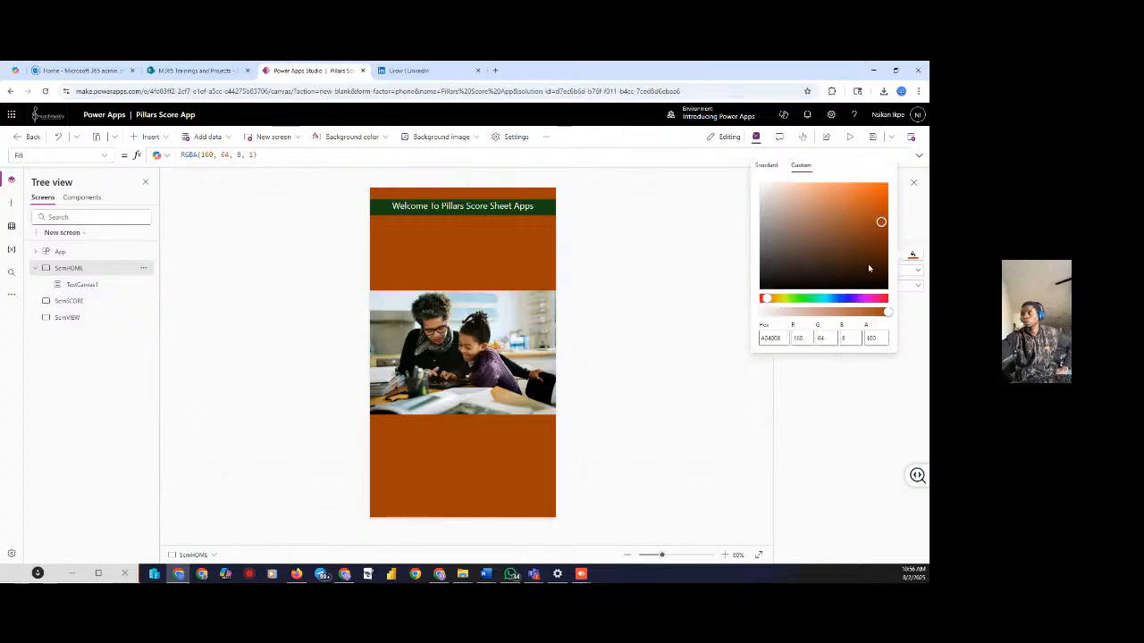
{"action": "left_click_drag", "start_coordinate": [768, 300], "coordinate": [777, 301]}
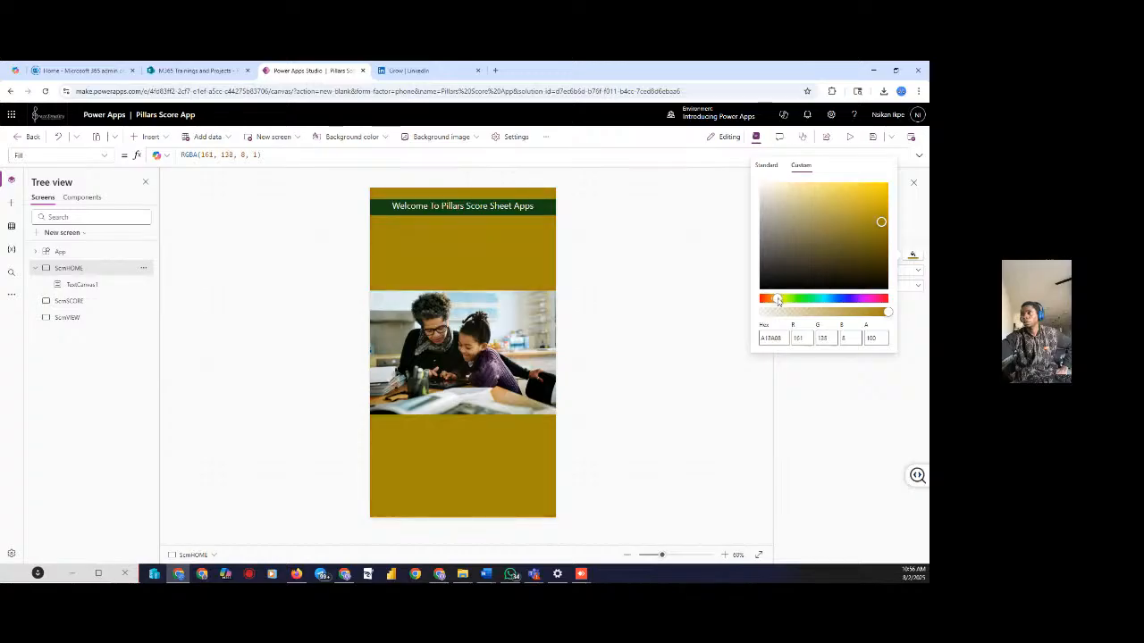
{"action": "mouse_move", "coordinate": [778, 301]}
{"action": "left_mouse_down"}
{"action": "mouse_move", "coordinate": [834, 304]}
{"action": "mouse_move", "coordinate": [780, 311]}
{"action": "left_mouse_up"}
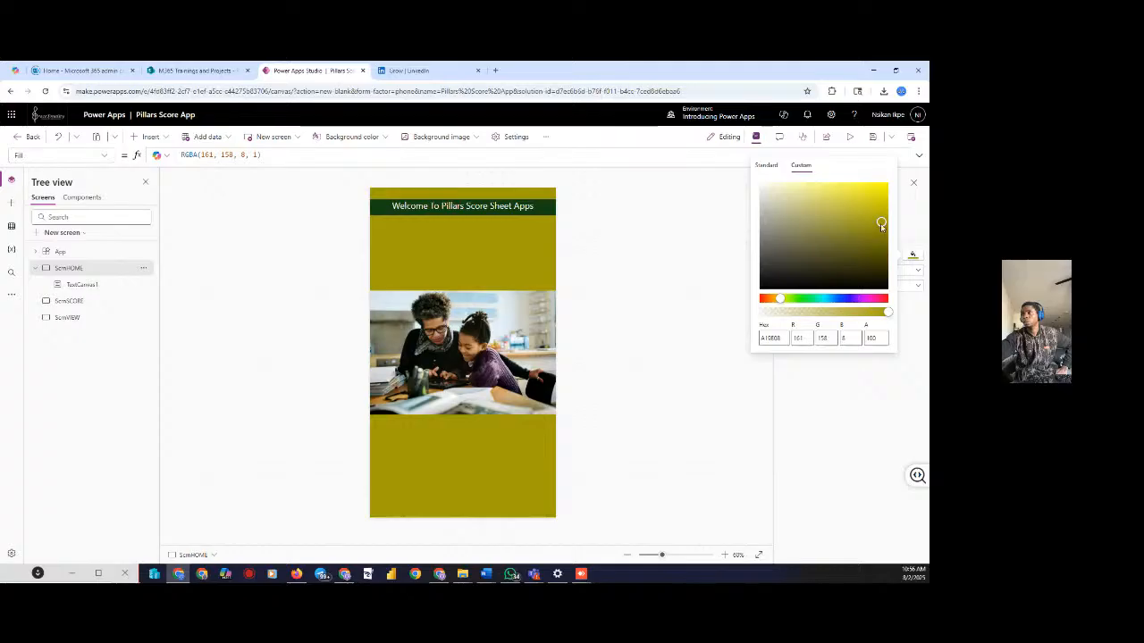
{"action": "left_click_drag", "start_coordinate": [880, 224], "coordinate": [862, 183]}
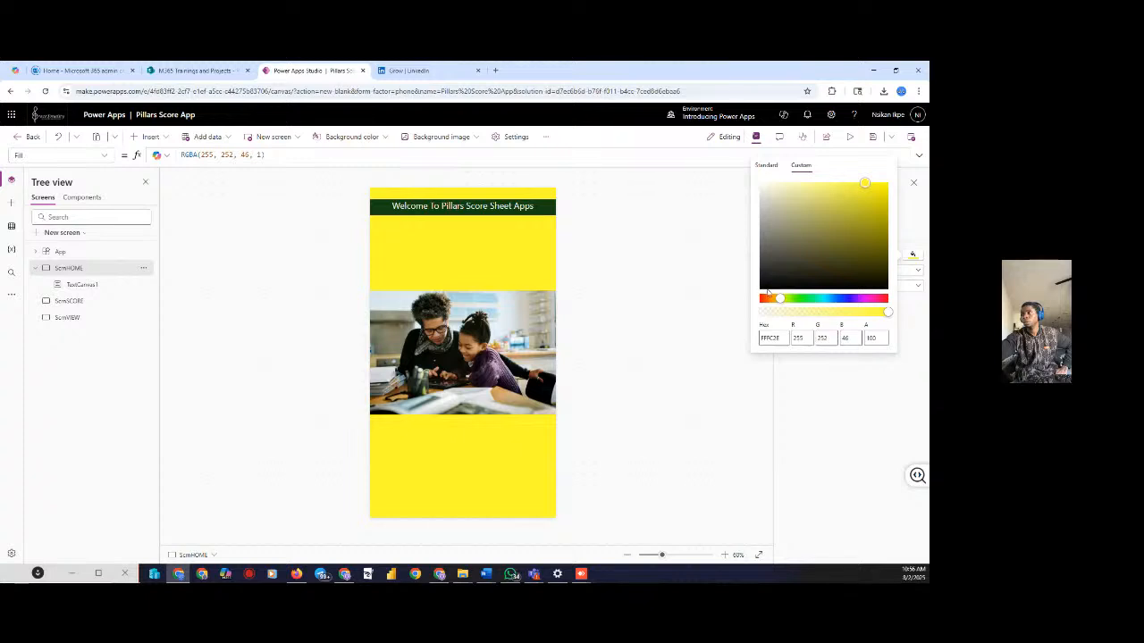
{"action": "left_click_drag", "start_coordinate": [782, 302], "coordinate": [786, 301]}
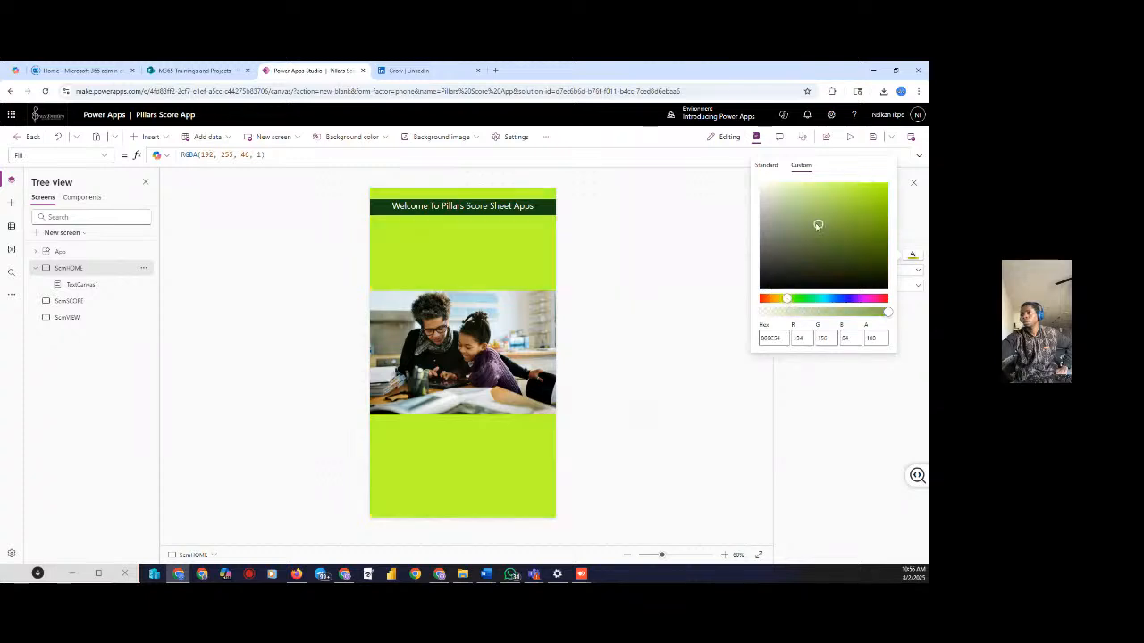
{"action": "left_click", "coordinate": [779, 193]}
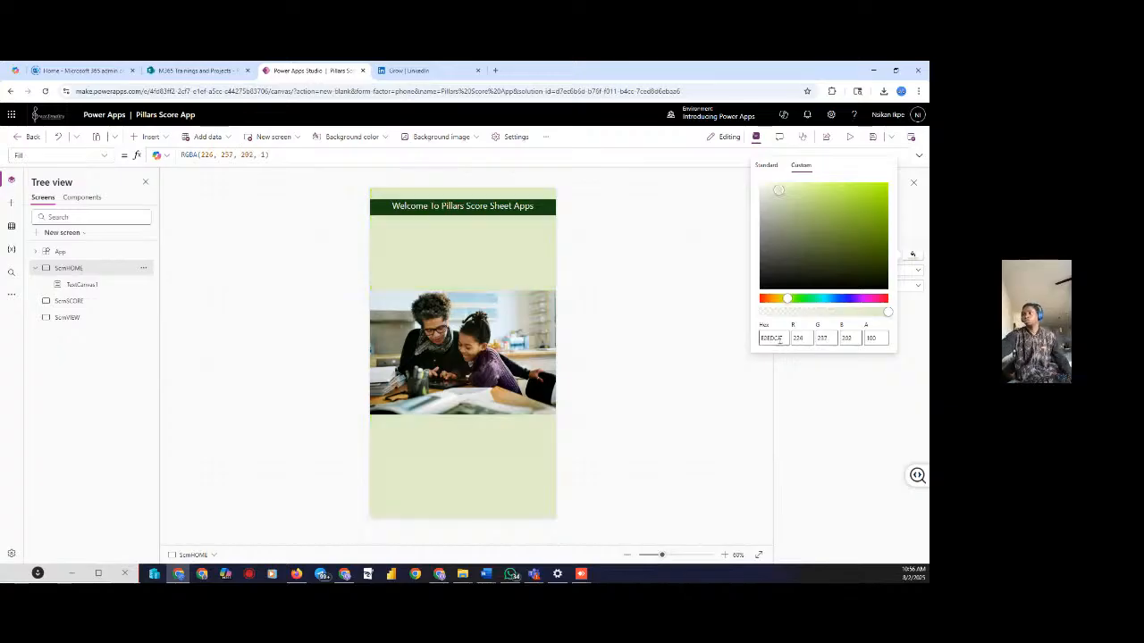
{"action": "left_click", "coordinate": [715, 338]}
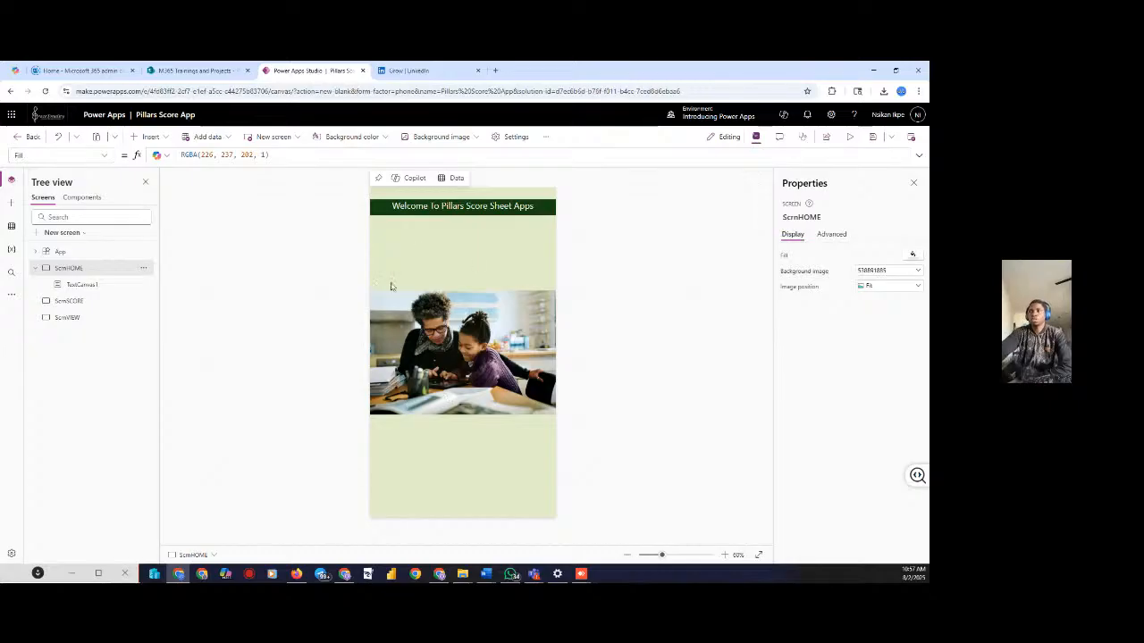
{"action": "left_click", "coordinate": [850, 137]}
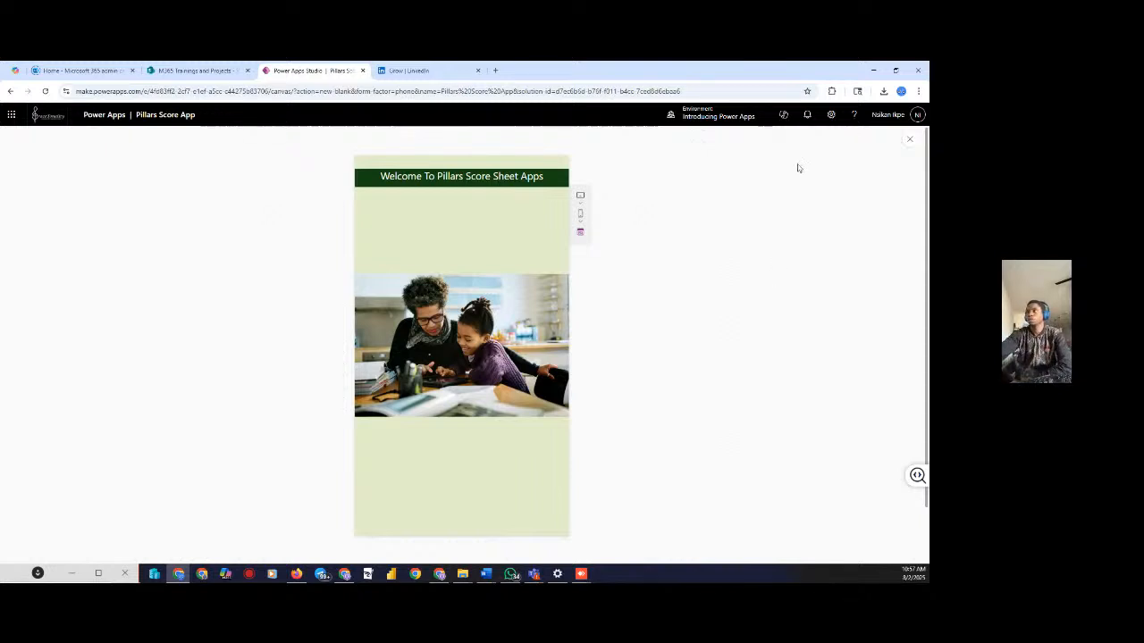
{"action": "left_click", "coordinate": [911, 141]}
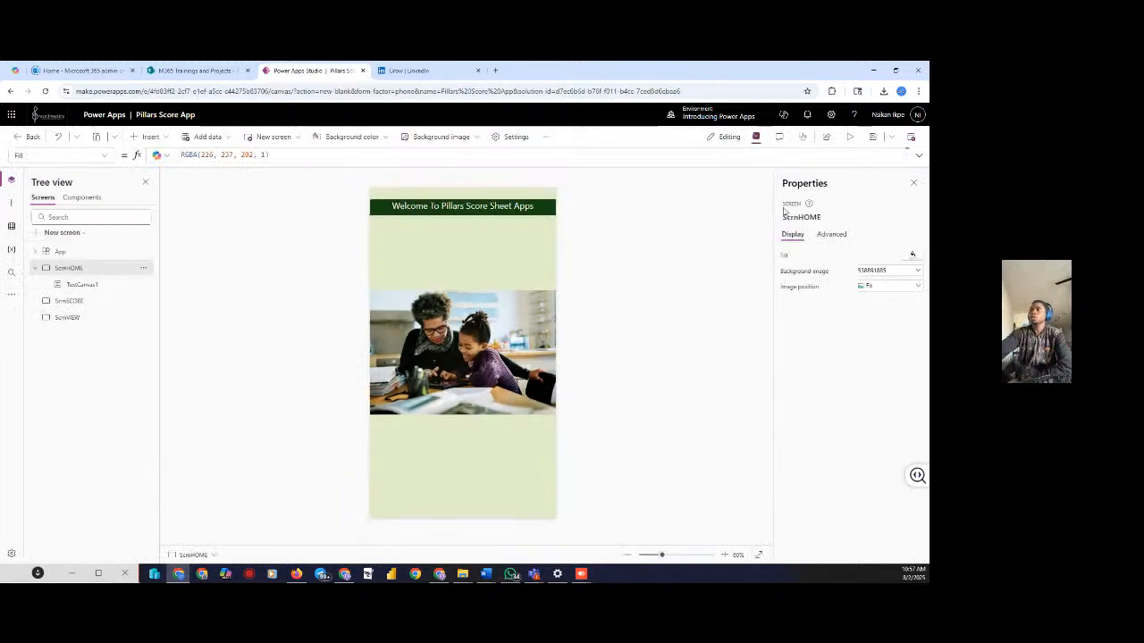
{"action": "left_click", "coordinate": [851, 140]}
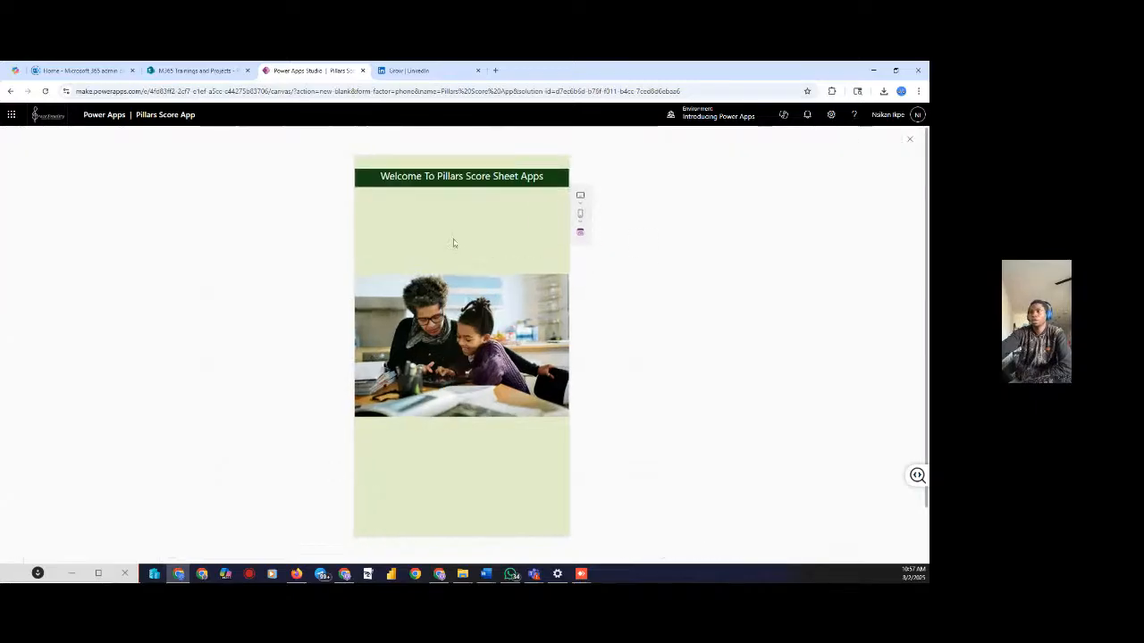
{"action": "left_click", "coordinate": [911, 141]}
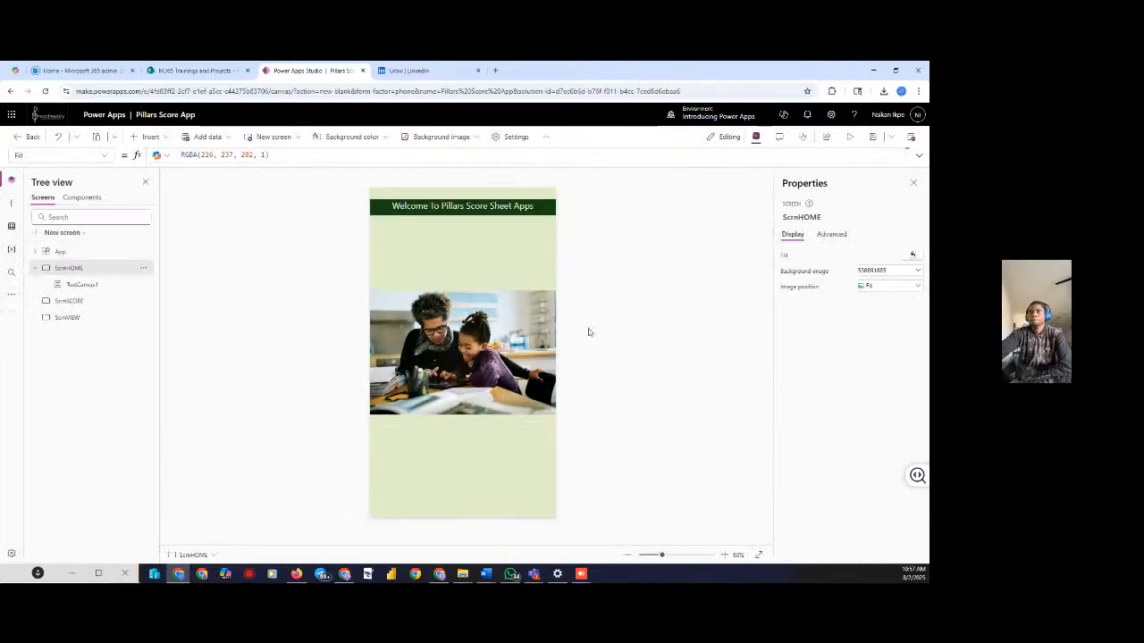
{"action": "left_click", "coordinate": [151, 137]}
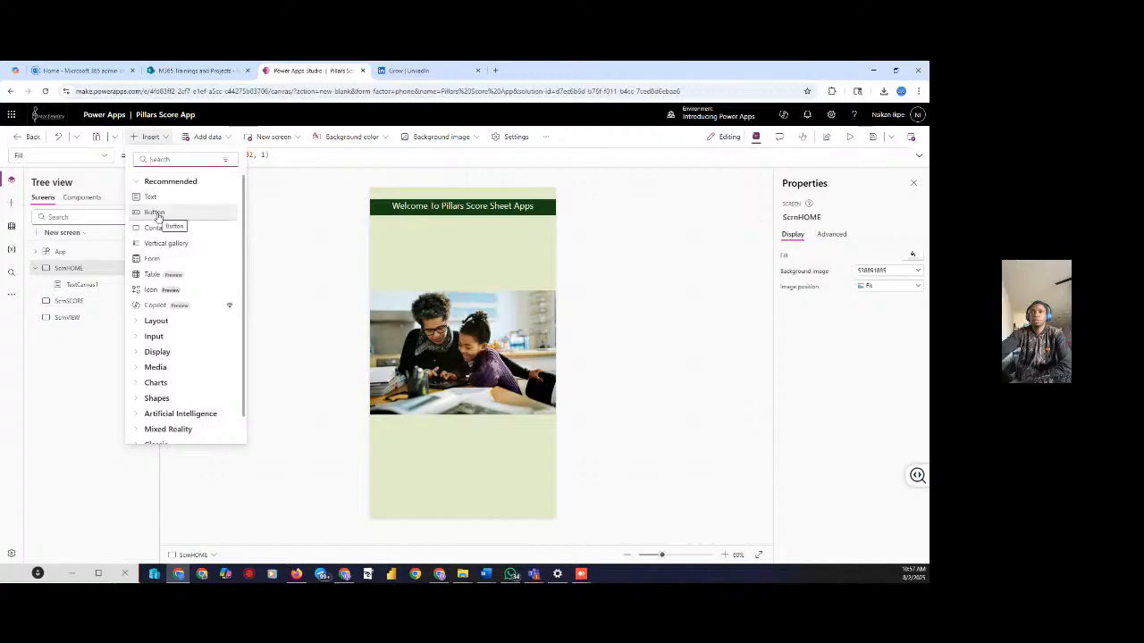
{"action": "left_click", "coordinate": [36, 268]}
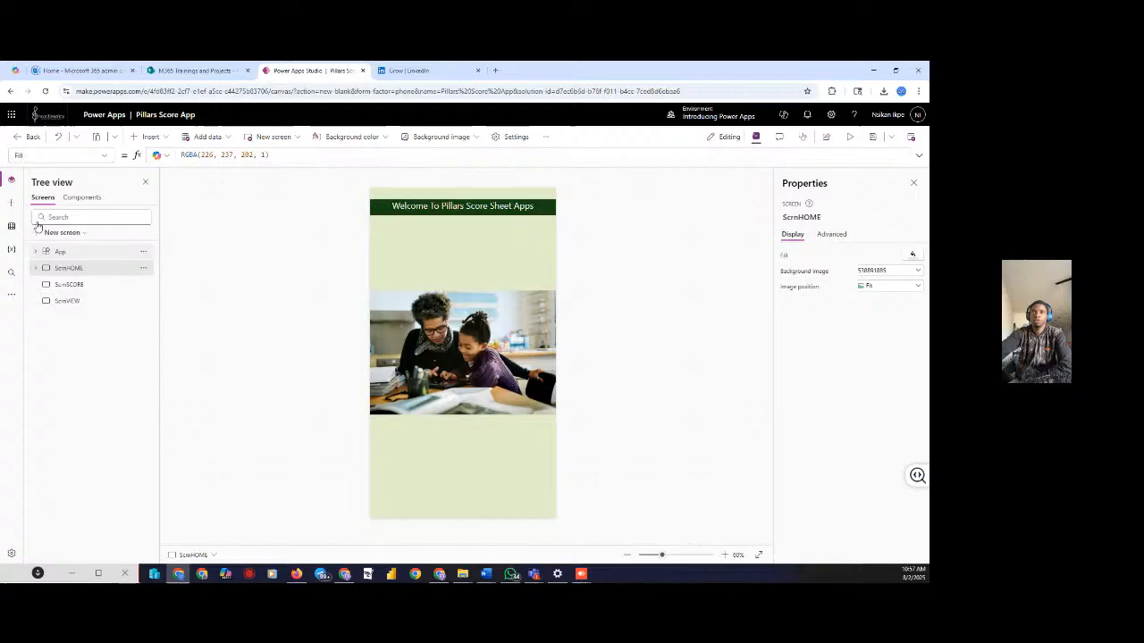
{"action": "left_click", "coordinate": [11, 179]}
{"action": "left_click", "coordinate": [10, 179]}
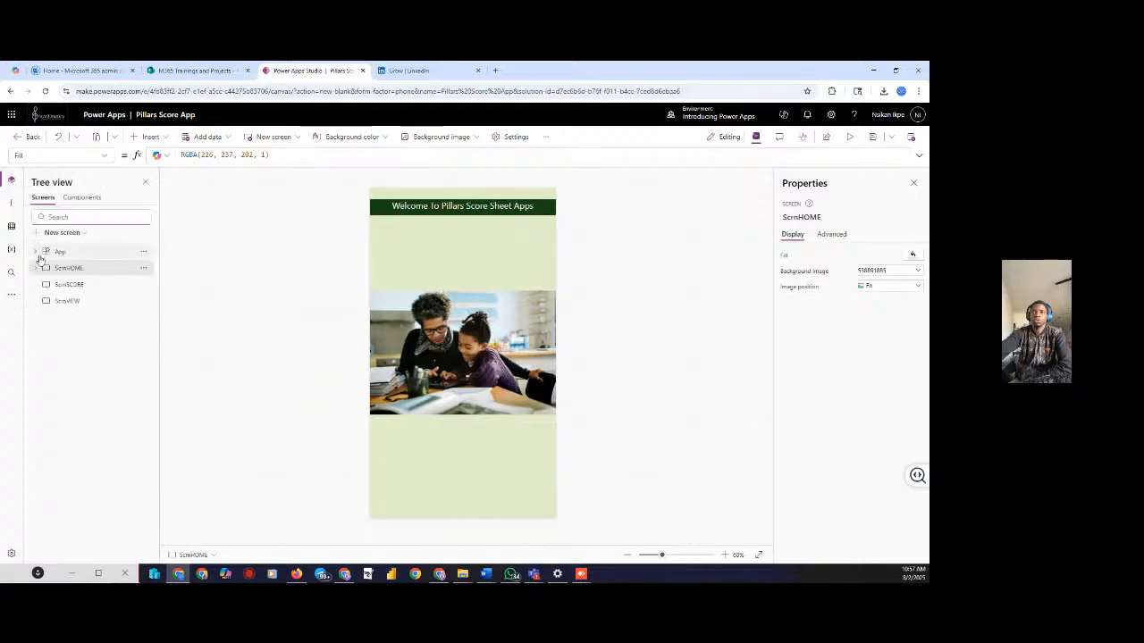
{"action": "left_click", "coordinate": [36, 268]}
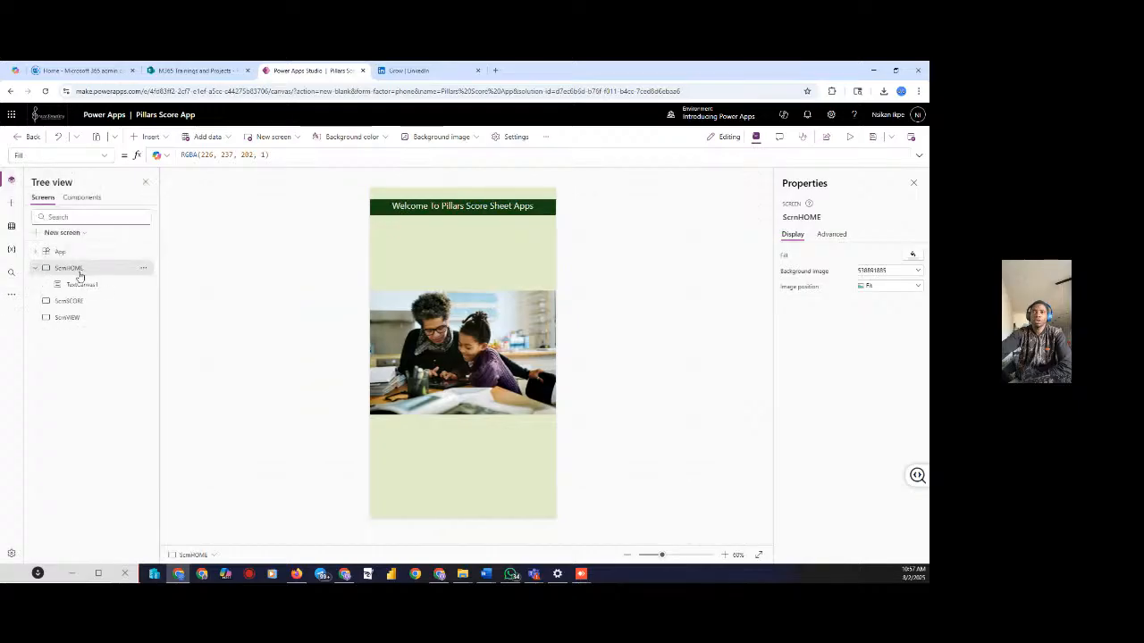
{"action": "left_click", "coordinate": [49, 302]}
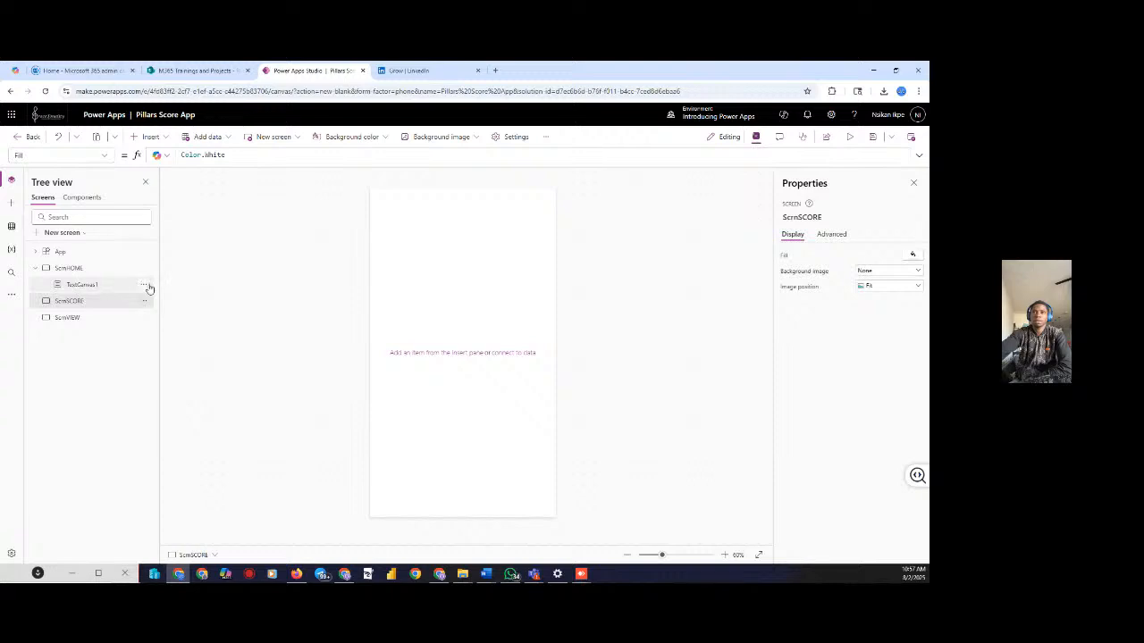
{"action": "left_click", "coordinate": [103, 285]}
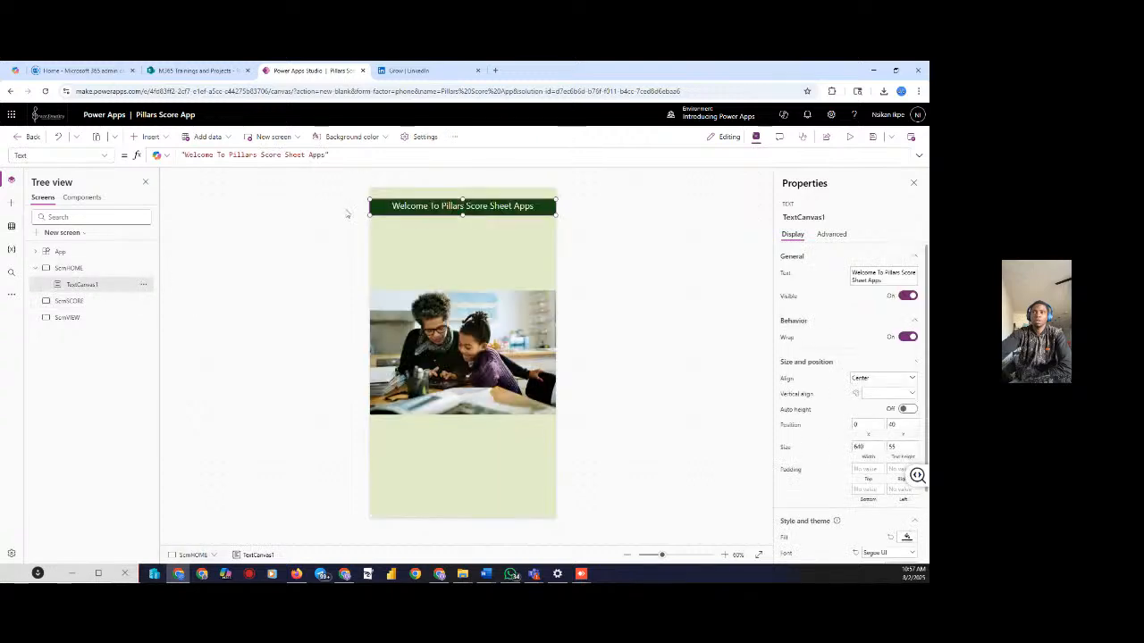
Rename the welcome header control TextCanvas1 to txtHEADER in Tree view
{"action": "left_click", "coordinate": [144, 286]}
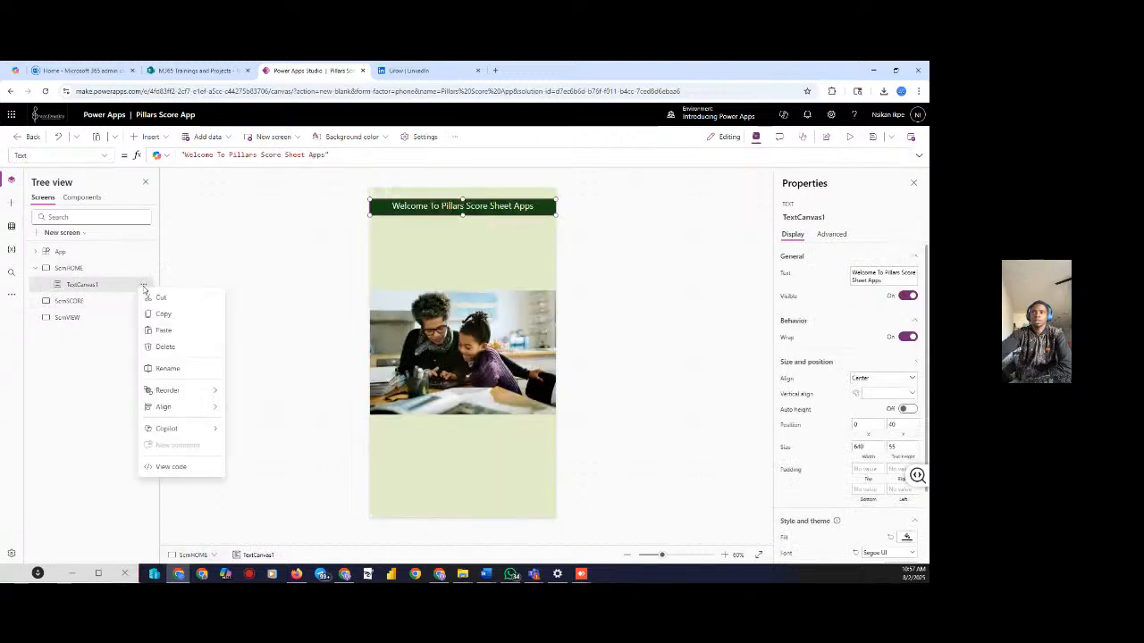
{"action": "left_click", "coordinate": [161, 368]}
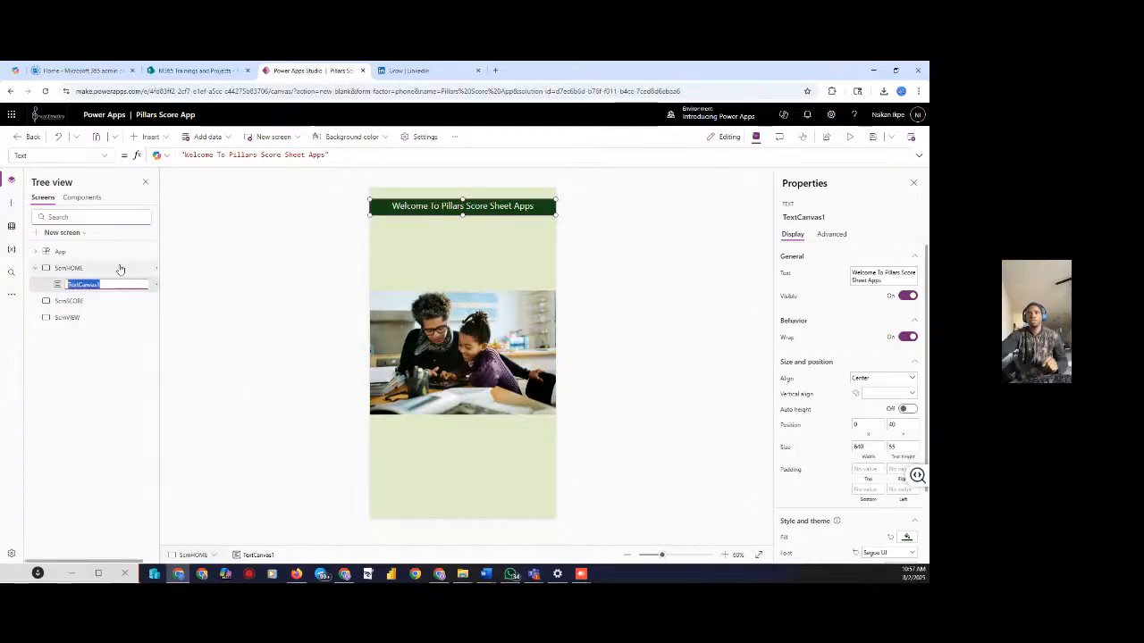
{"action": "type", "text": "T"}
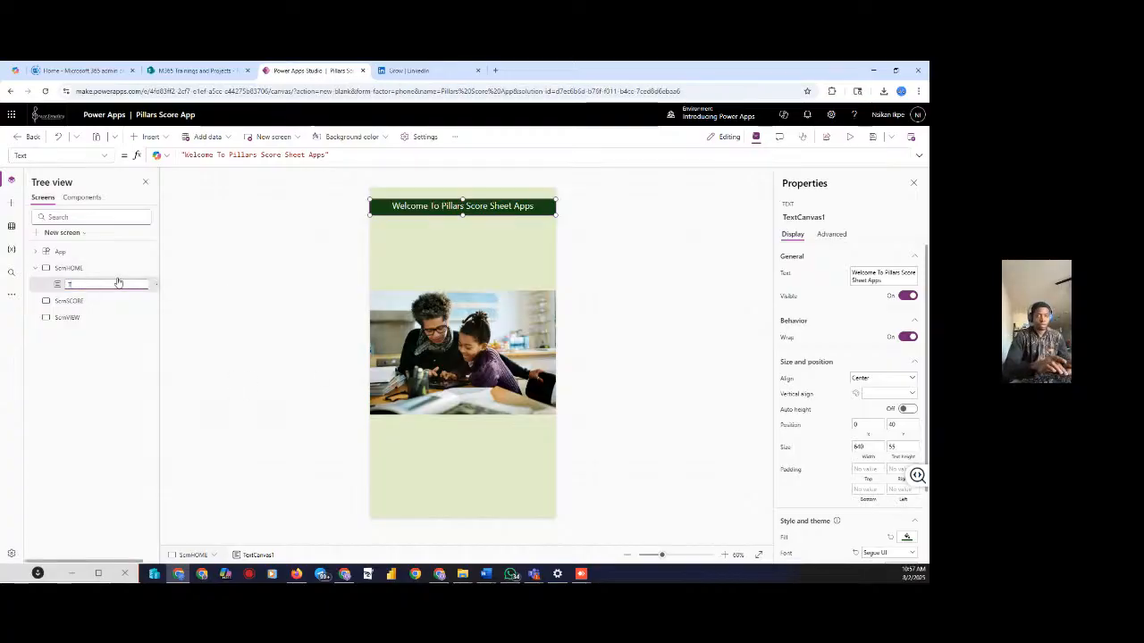
{"action": "type", "text": "xtH"}
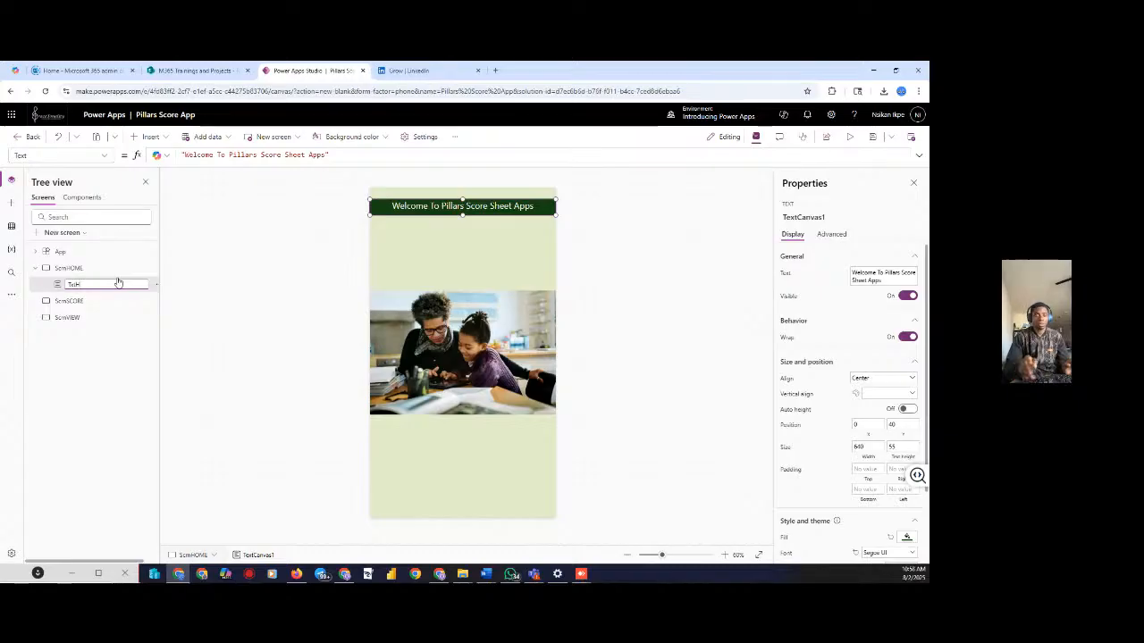
{"action": "key", "text": "BackSpace"}
{"action": "type", "text": "TI"}
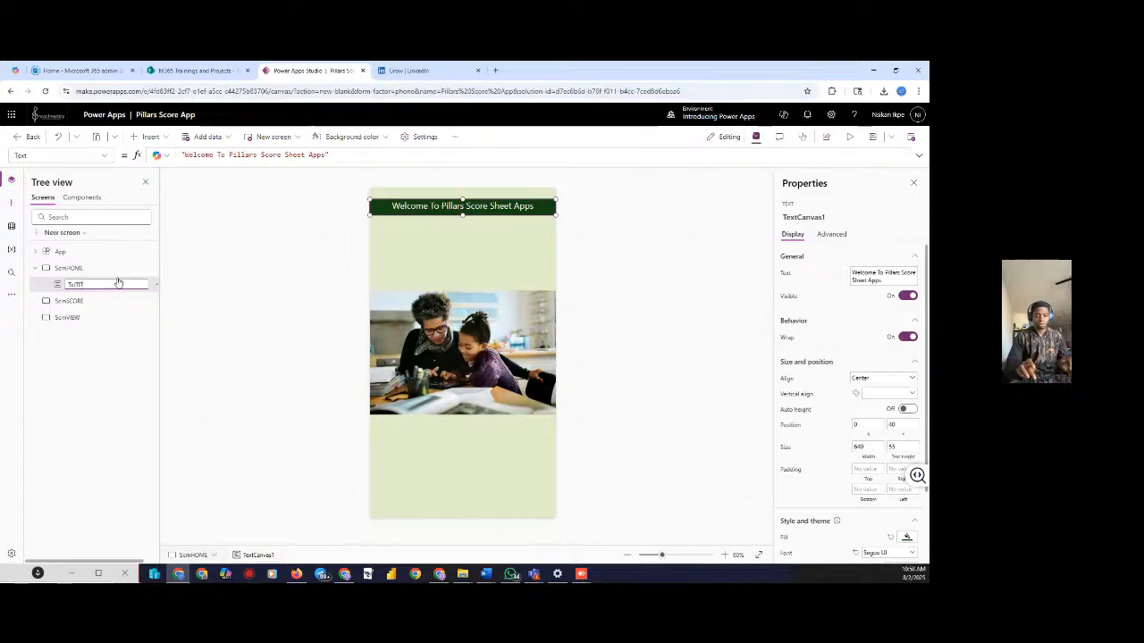
{"action": "type", "text": "TLE"}
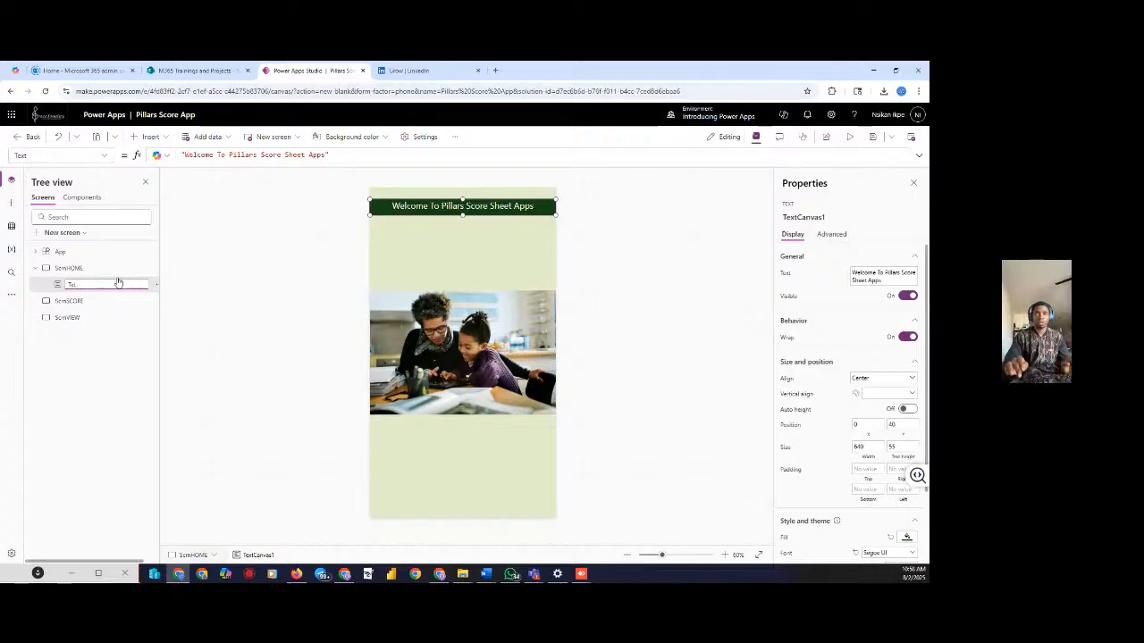
{"action": "key", "text": "BackSpace"}
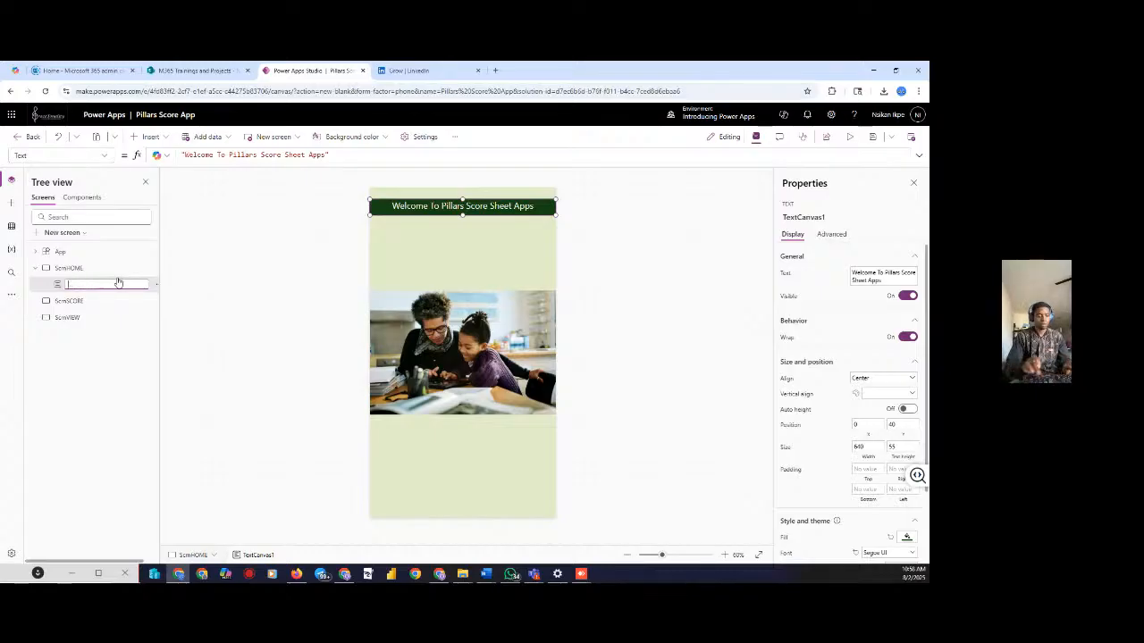
{"action": "type", "text": "Txt"}
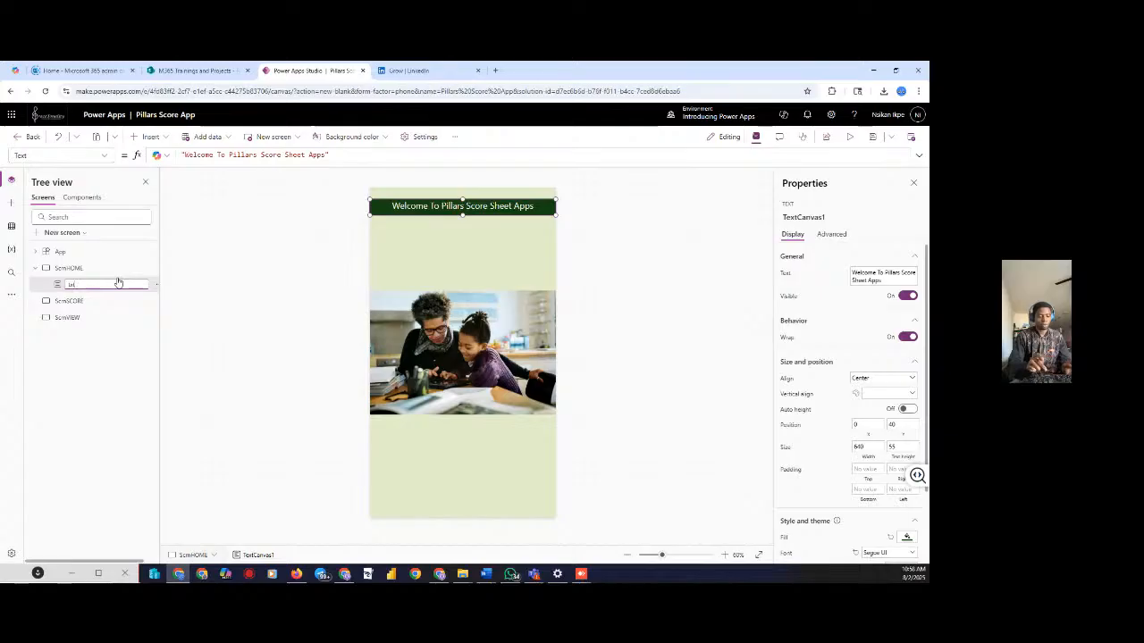
{"action": "type", "text": "H"}
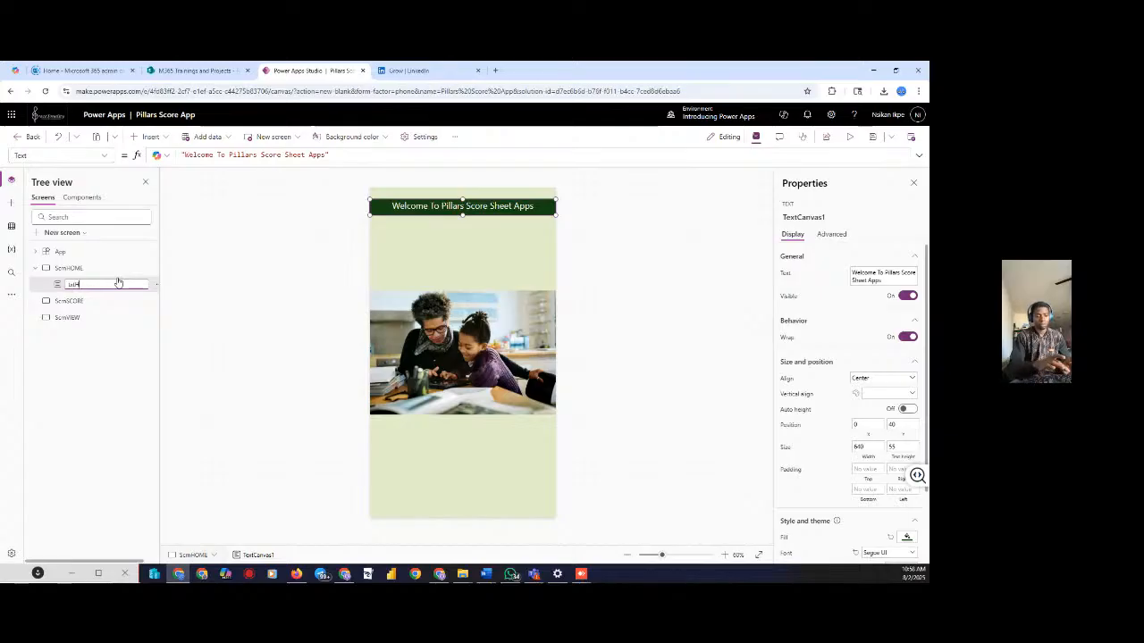
{"action": "type", "text": "EADER"}
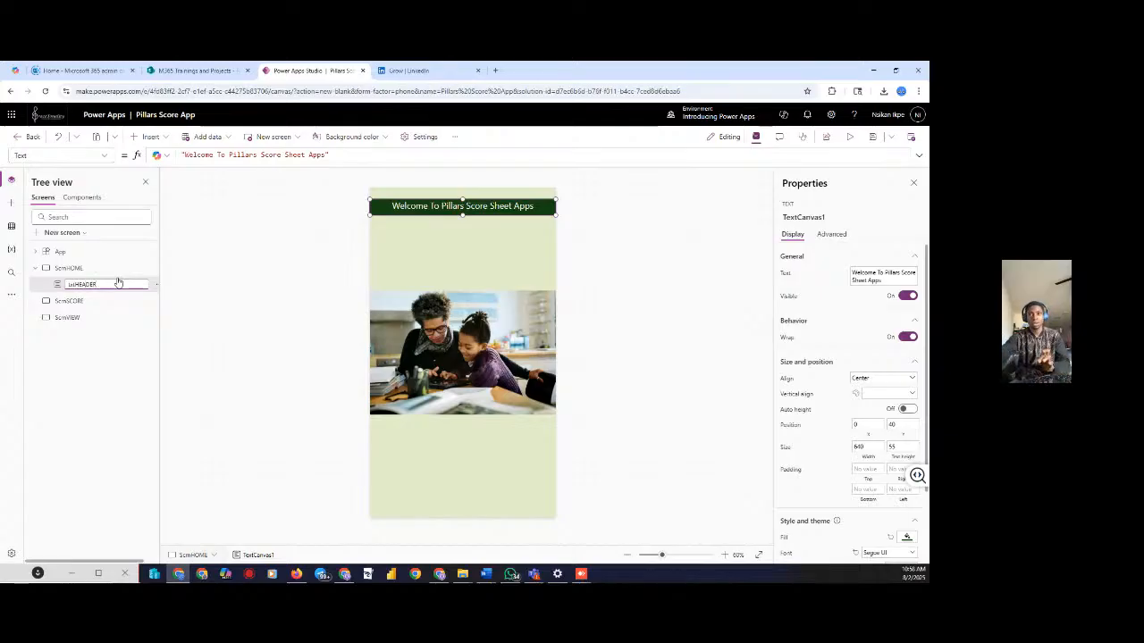
{"action": "key", "text": "Return"}
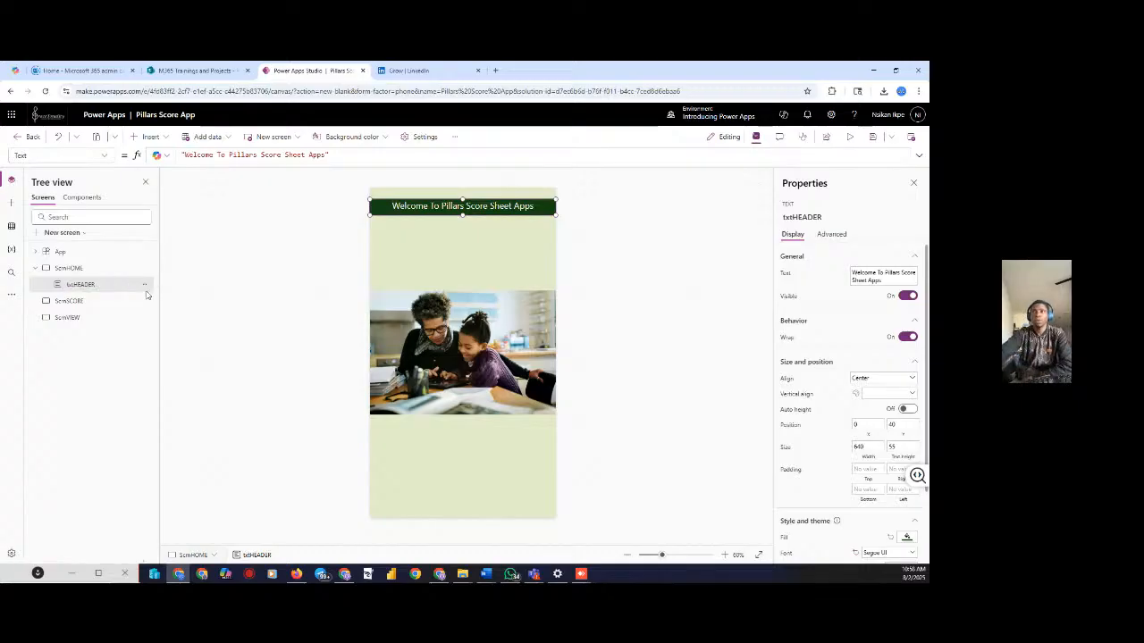
{"action": "left_click", "coordinate": [143, 285]}
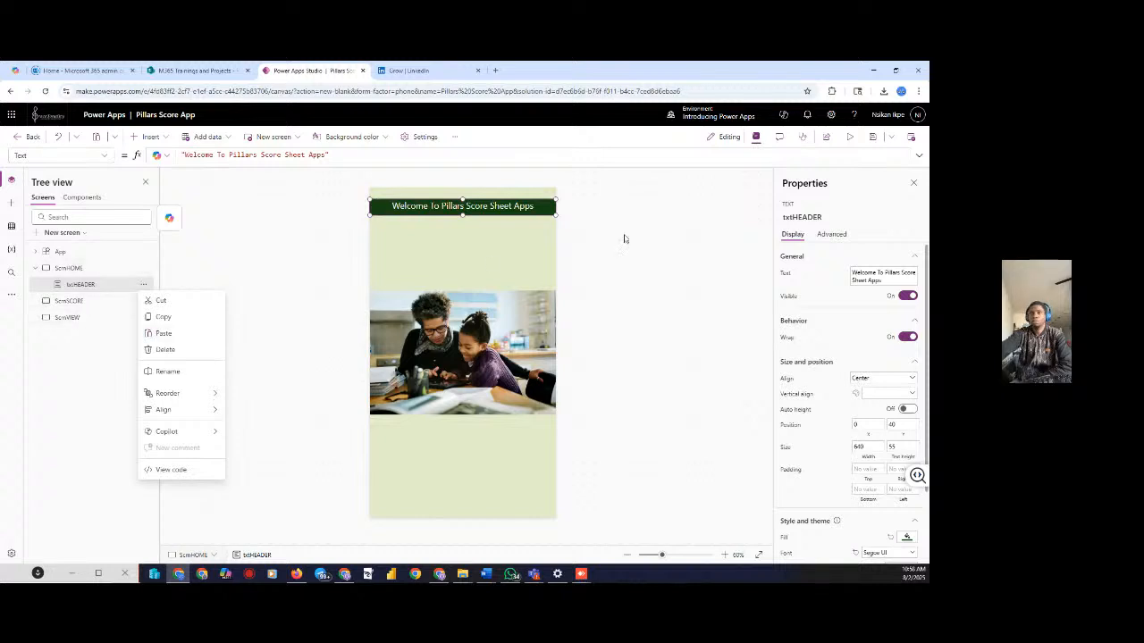
After checking the score screen, insert a Button onto ScrnHOME
{"action": "left_click", "coordinate": [583, 225]}
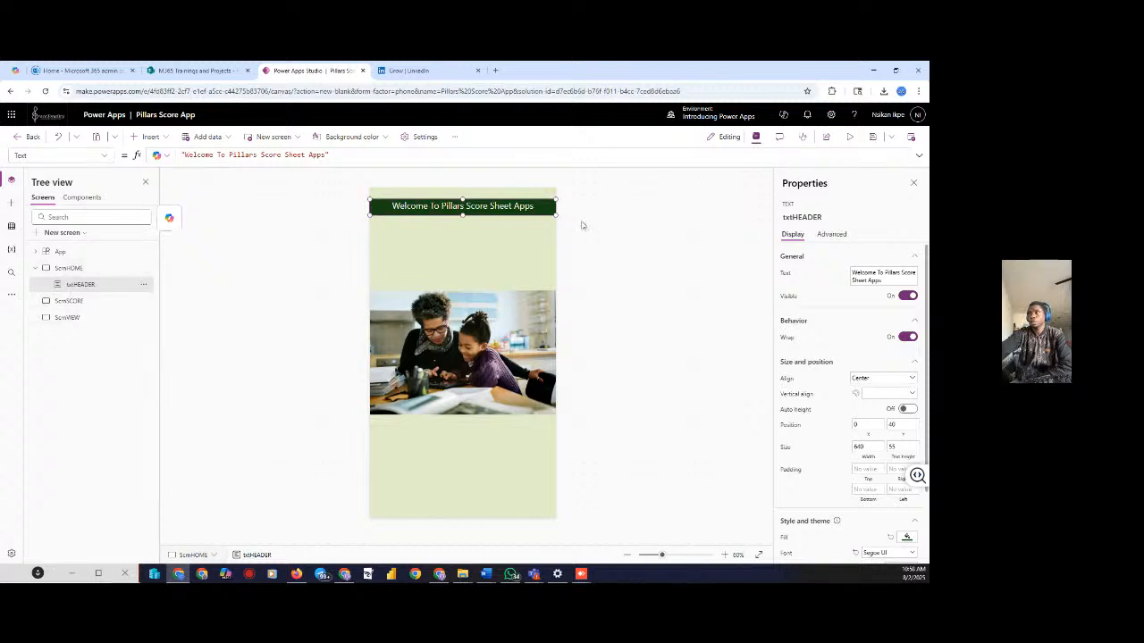
{"action": "left_click", "coordinate": [87, 300]}
{"action": "left_click", "coordinate": [828, 217]}
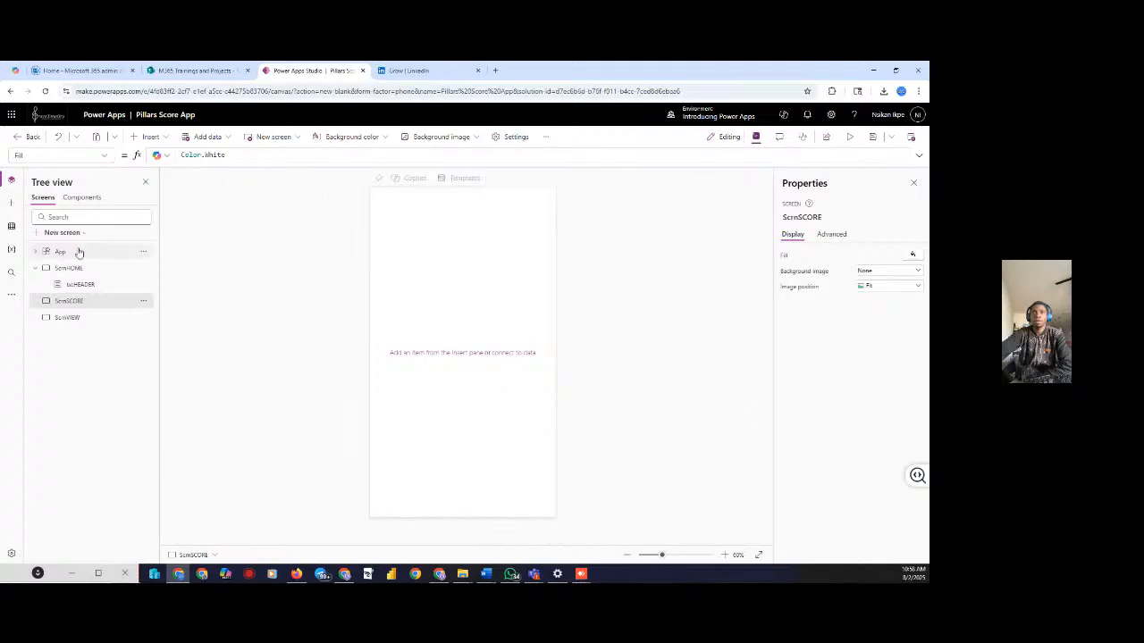
{"action": "left_click", "coordinate": [113, 275]}
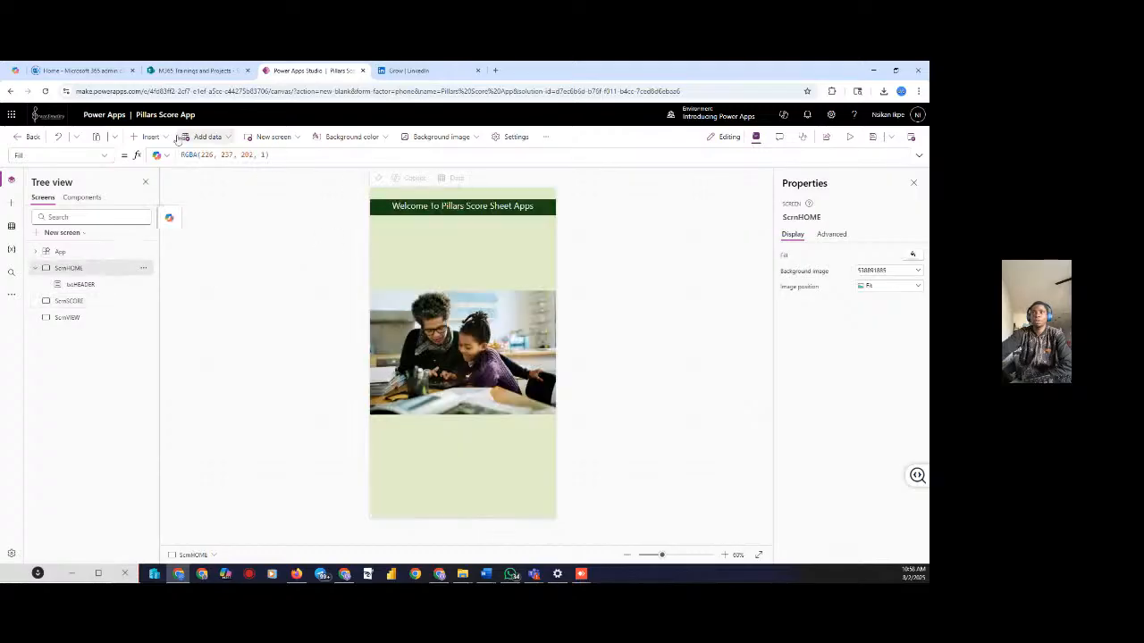
{"action": "left_click", "coordinate": [150, 136]}
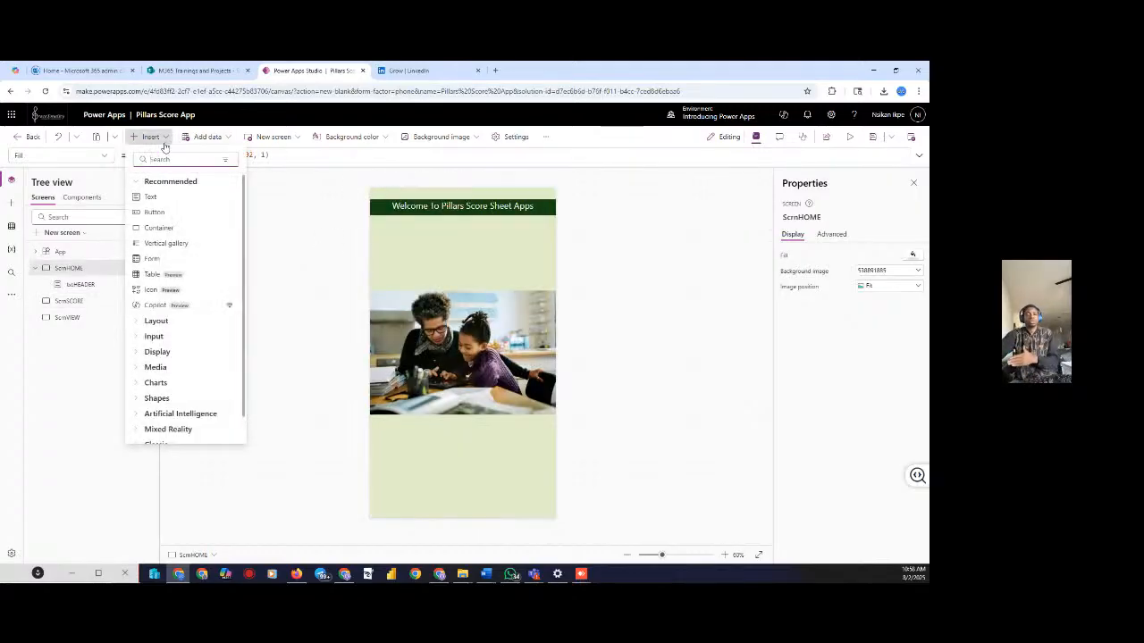
{"action": "left_click", "coordinate": [153, 214]}
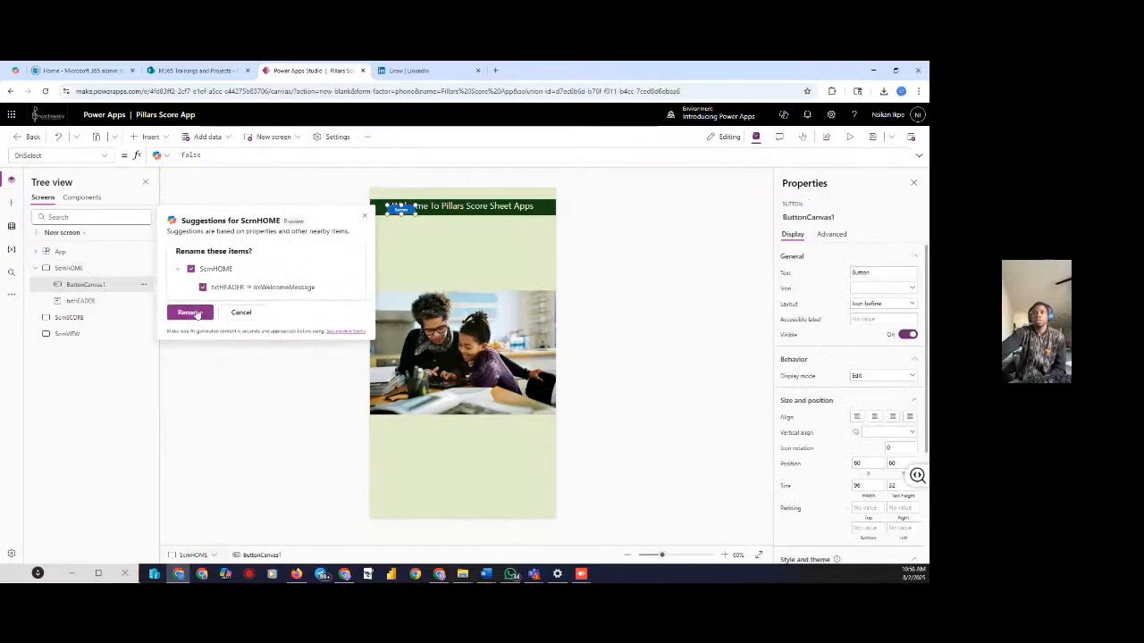
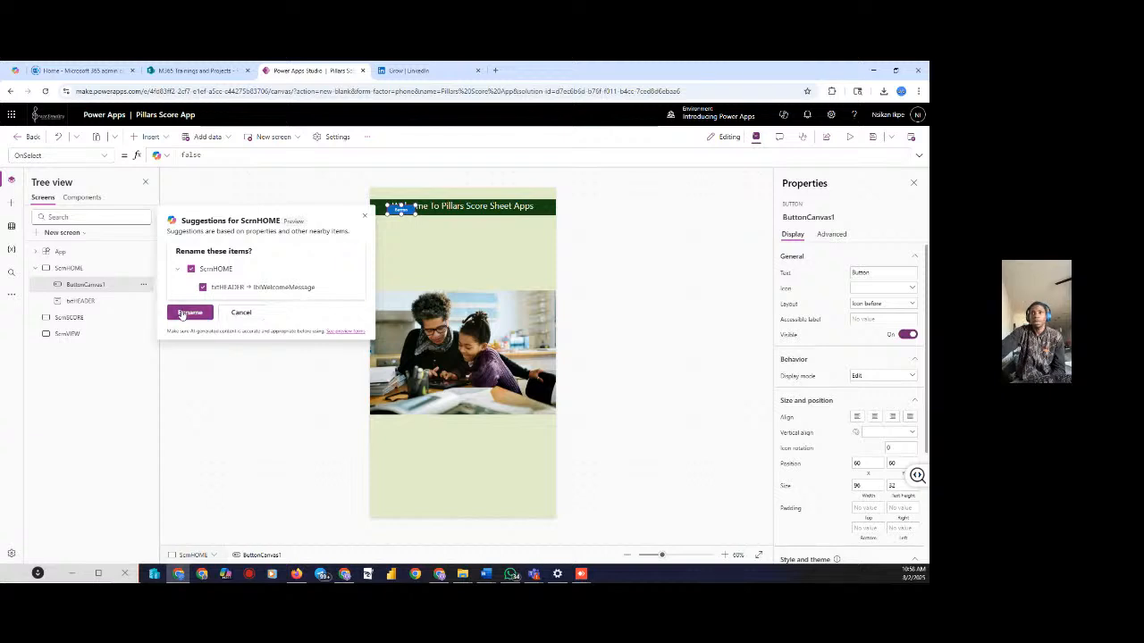
Accept the lblWelcomeMessage rename for the header and place a new button below the photo
{"action": "left_click", "coordinate": [182, 315]}
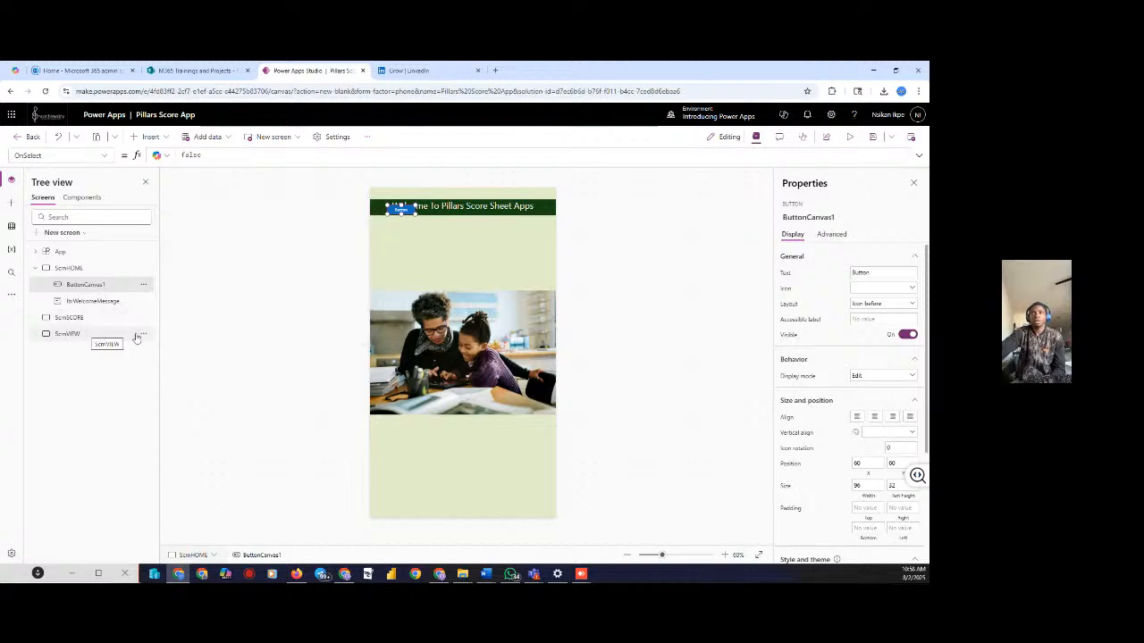
{"action": "left_click", "coordinate": [151, 137]}
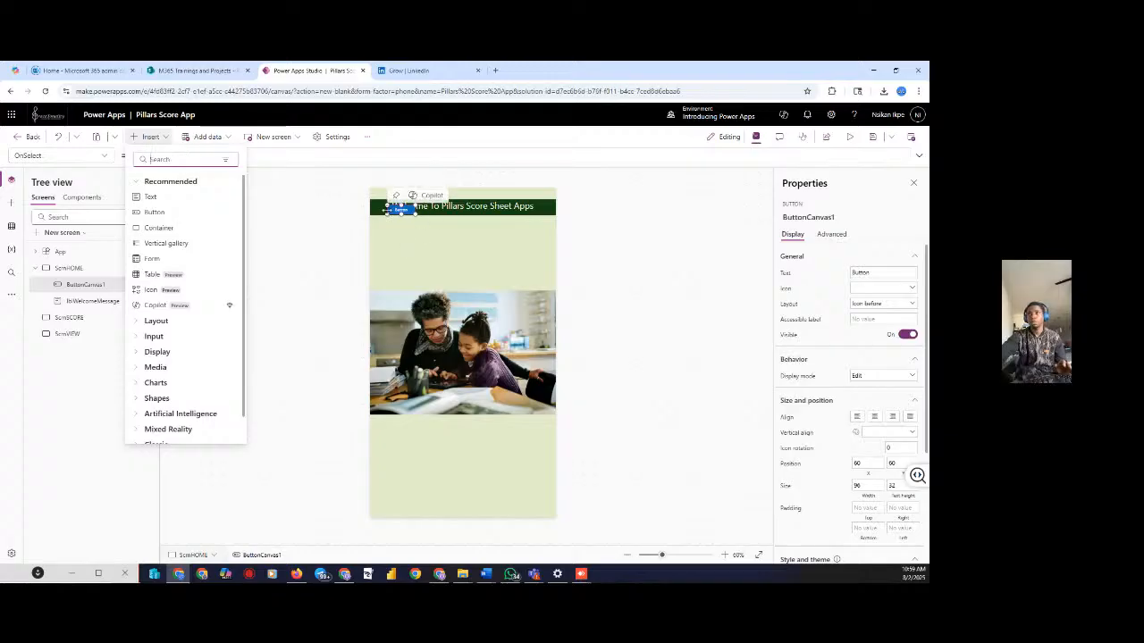
{"action": "left_click_drag", "start_coordinate": [400, 211], "coordinate": [447, 396]}
{"action": "left_click_drag", "start_coordinate": [462, 440], "coordinate": [447, 455]}
{"action": "left_click_drag", "start_coordinate": [430, 462], "coordinate": [405, 449]}
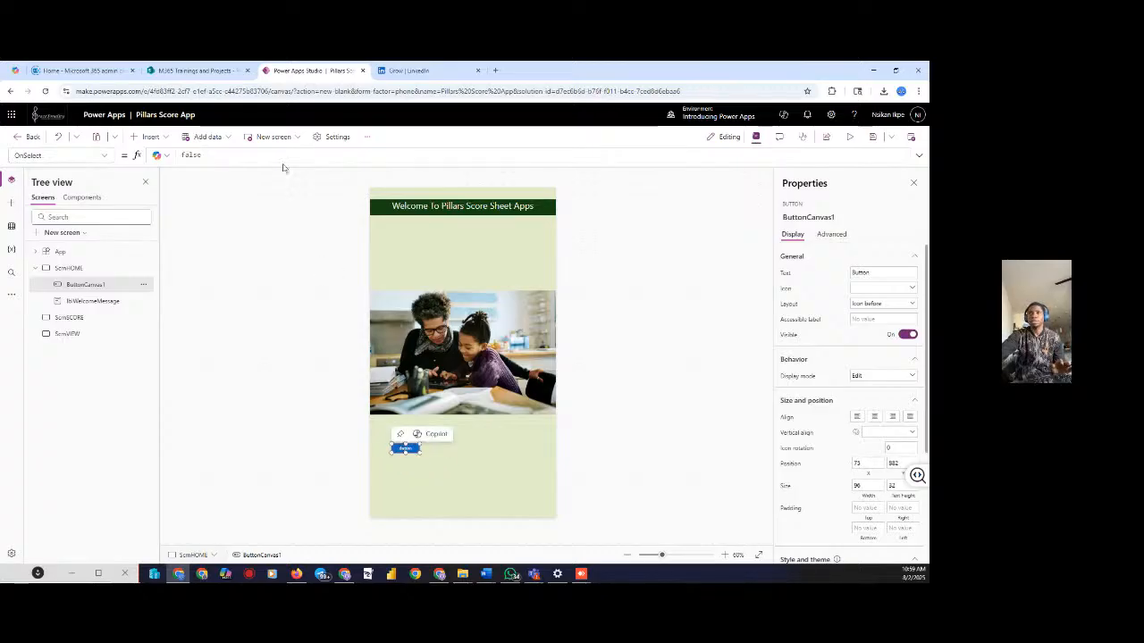
Rename the ButtonCanvas1 control to BtnSCOREsheet in Tree view
{"action": "left_click", "coordinate": [143, 289]}
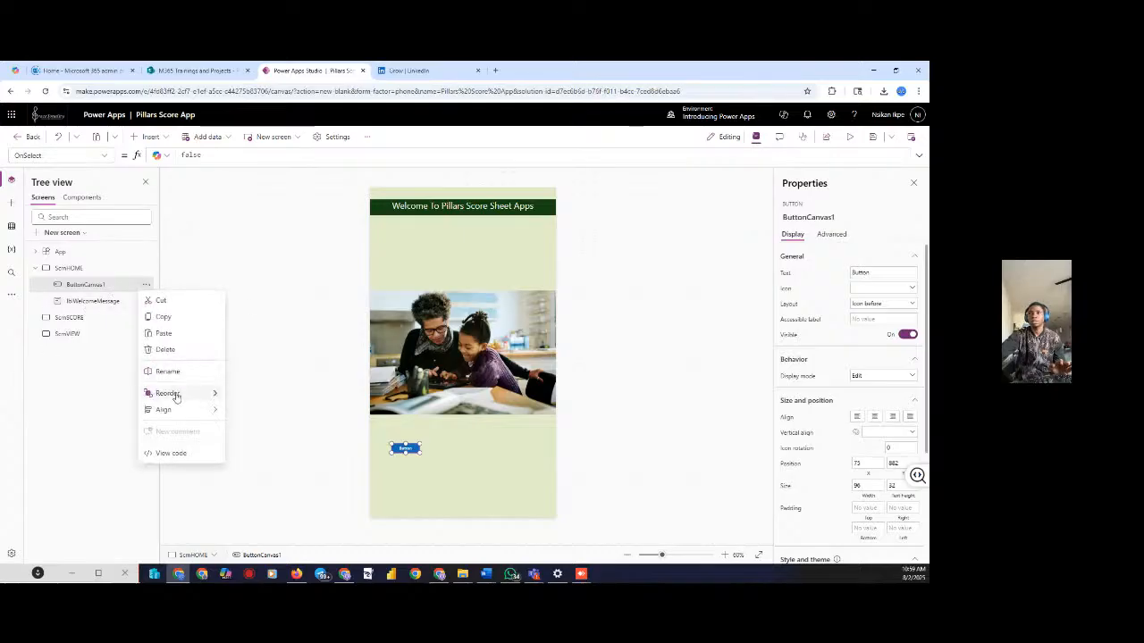
{"action": "left_click", "coordinate": [175, 371]}
{"action": "type", "text": "B"}
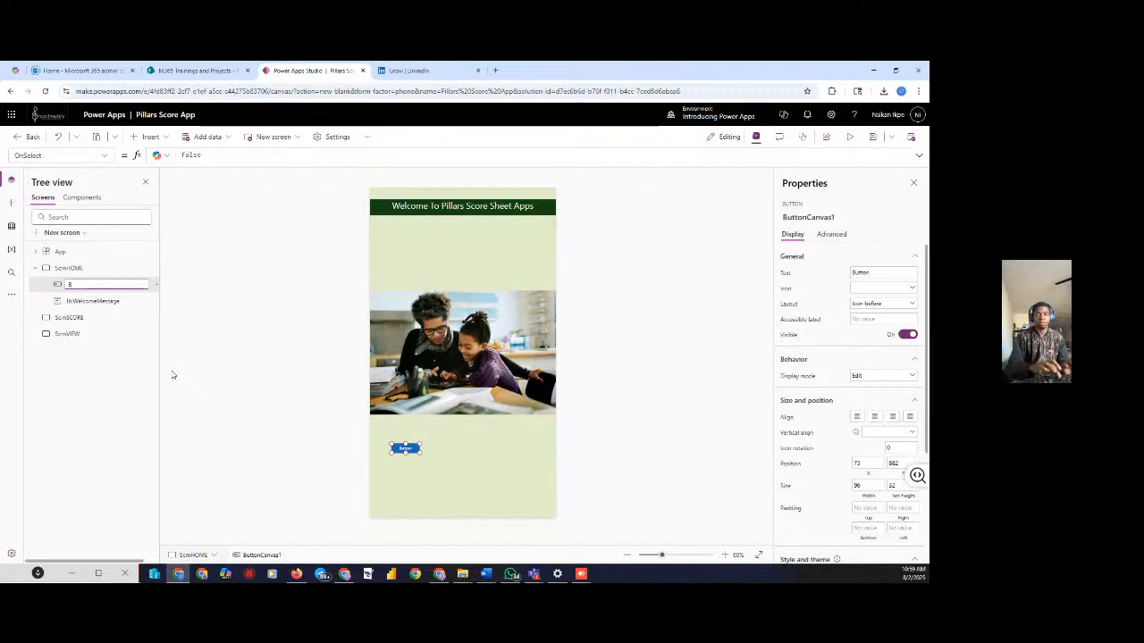
{"action": "type", "text": "Tutt"}
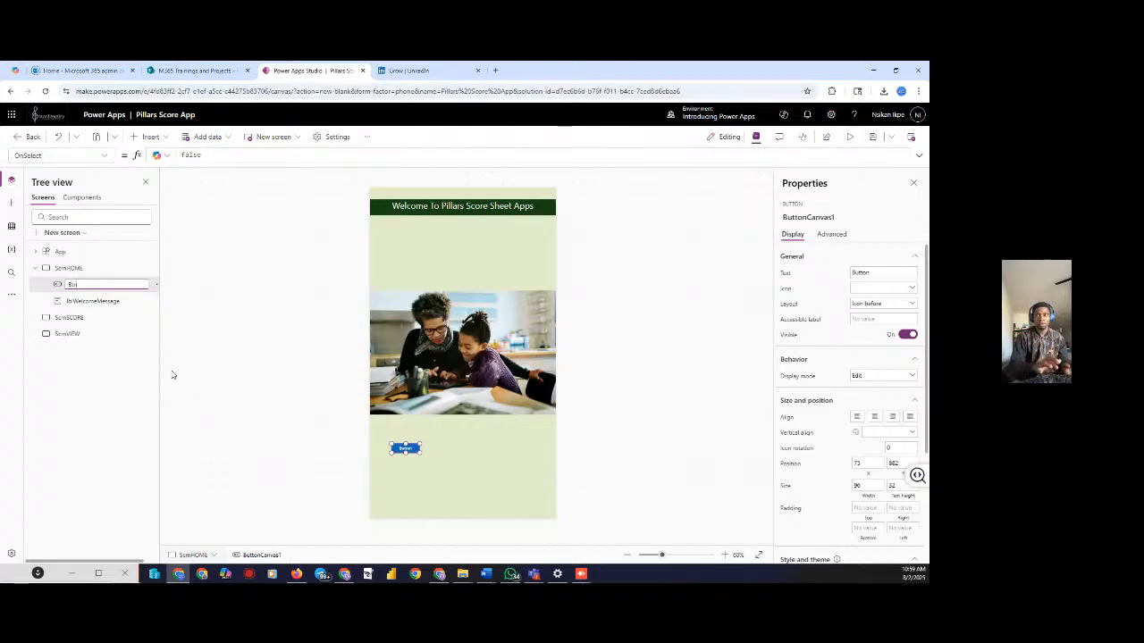
{"action": "key", "text": "BackSpace"}
{"action": "type", "text": "tn"}
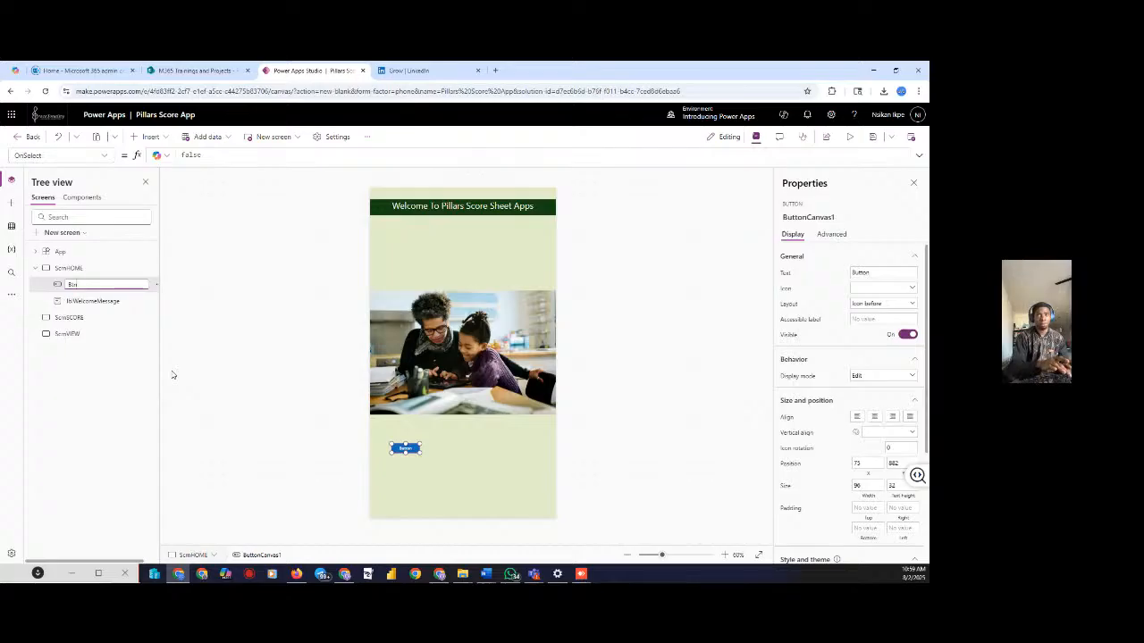
{"action": "type", "text": "SC"}
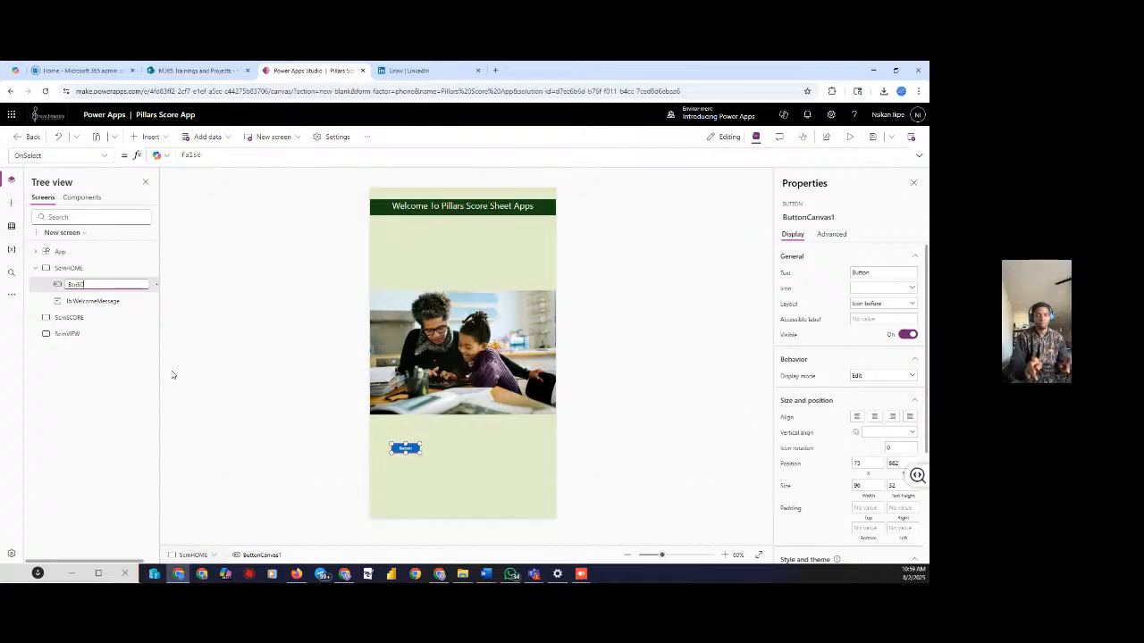
{"action": "type", "text": "ORE"}
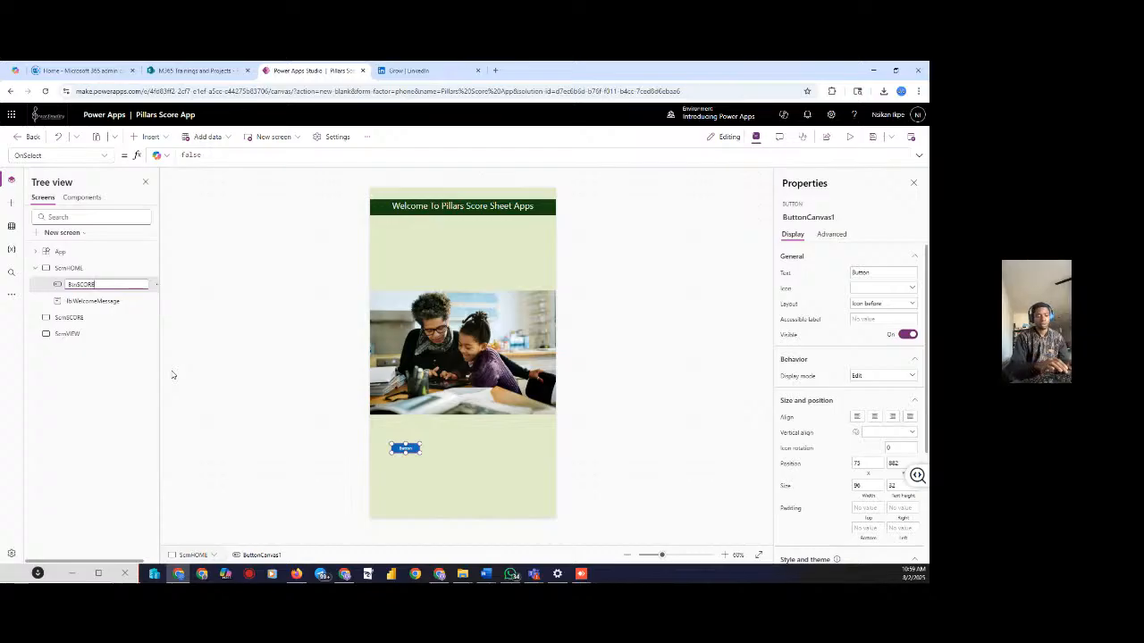
{"action": "type", "text": "shee"}
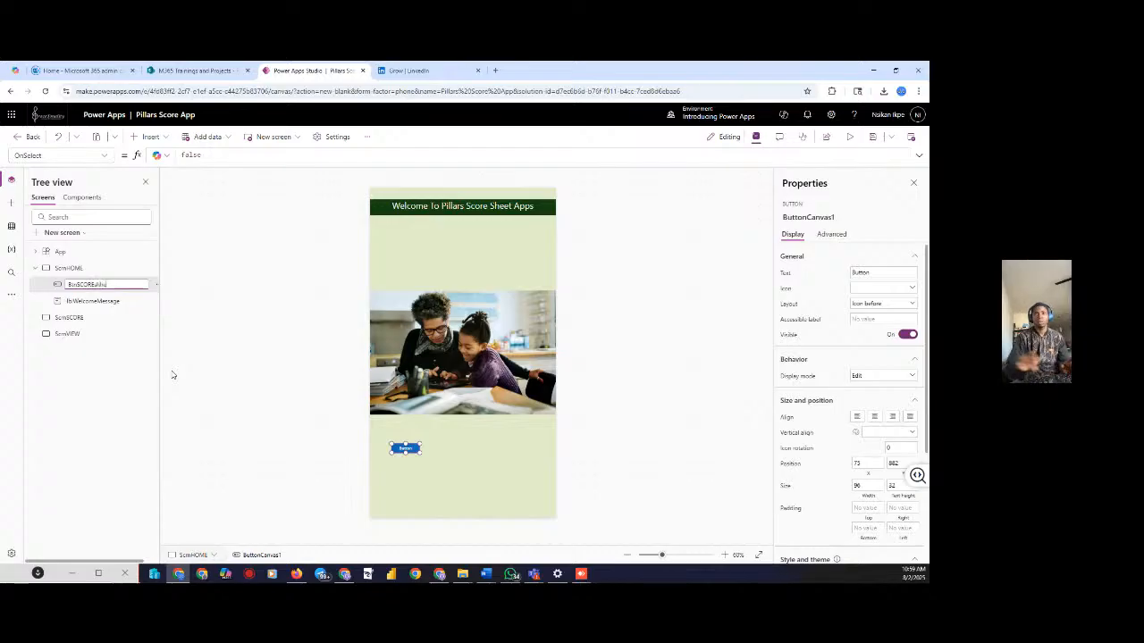
{"action": "type", "text": "t"}
{"action": "key", "text": "BackSpace"}
{"action": "key", "text": "BackSpace"}
{"action": "key", "text": "BackSpace"}
{"action": "key", "text": "BackSpace"}
{"action": "key", "text": "BackSpace"}
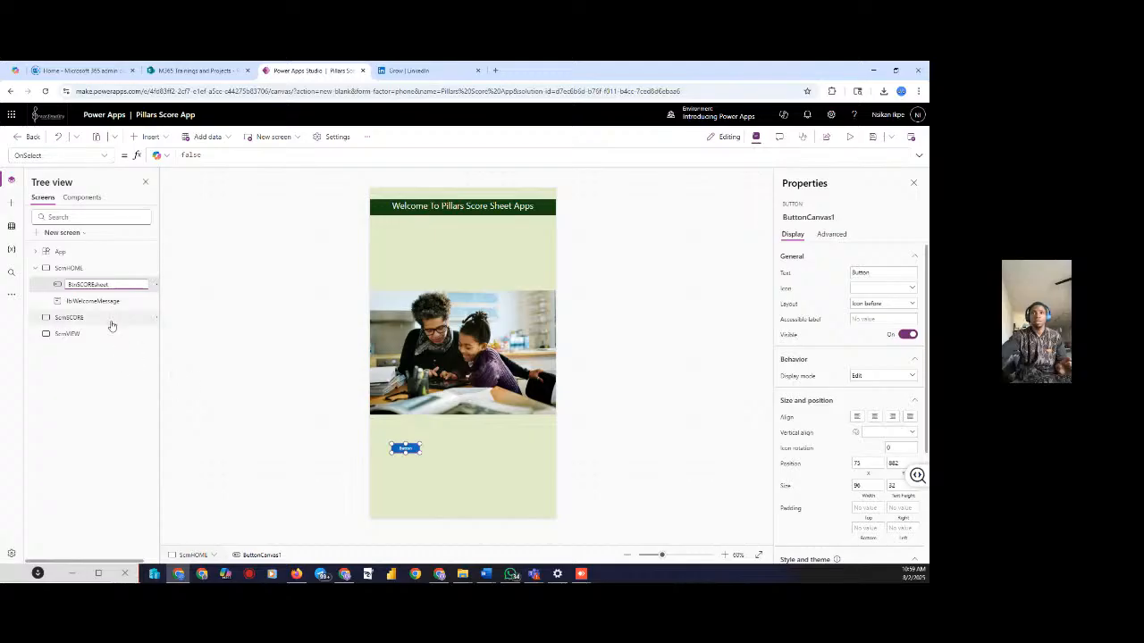
{"action": "left_click", "coordinate": [184, 298]}
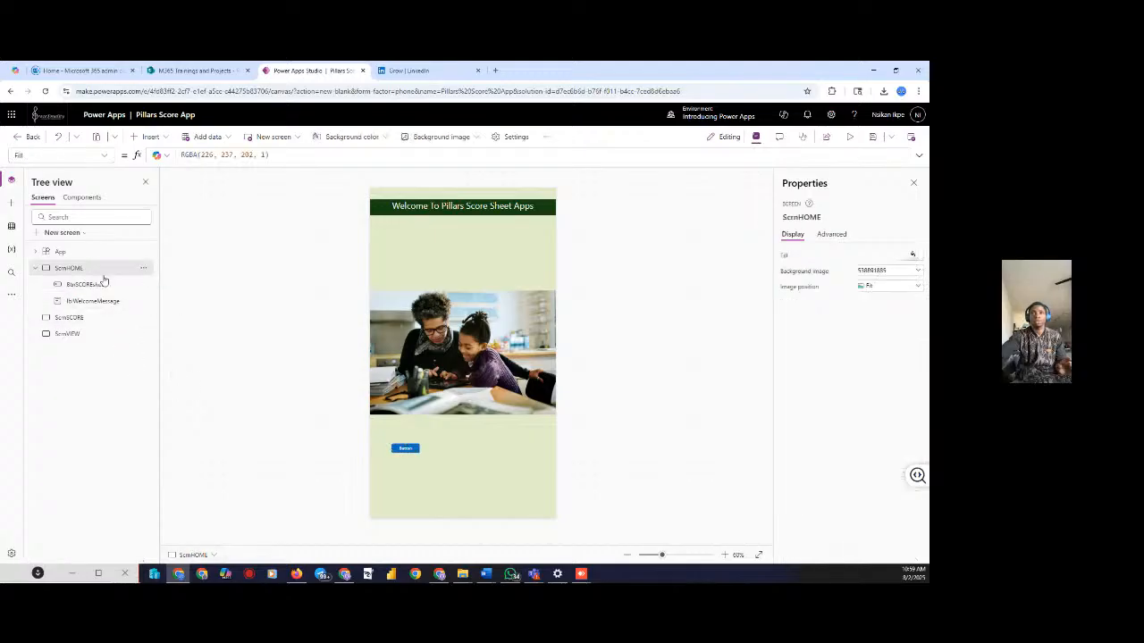
Change the BtnSCOREsheet button's Text property from 'Button' to 'New Score'
{"action": "left_click", "coordinate": [403, 450]}
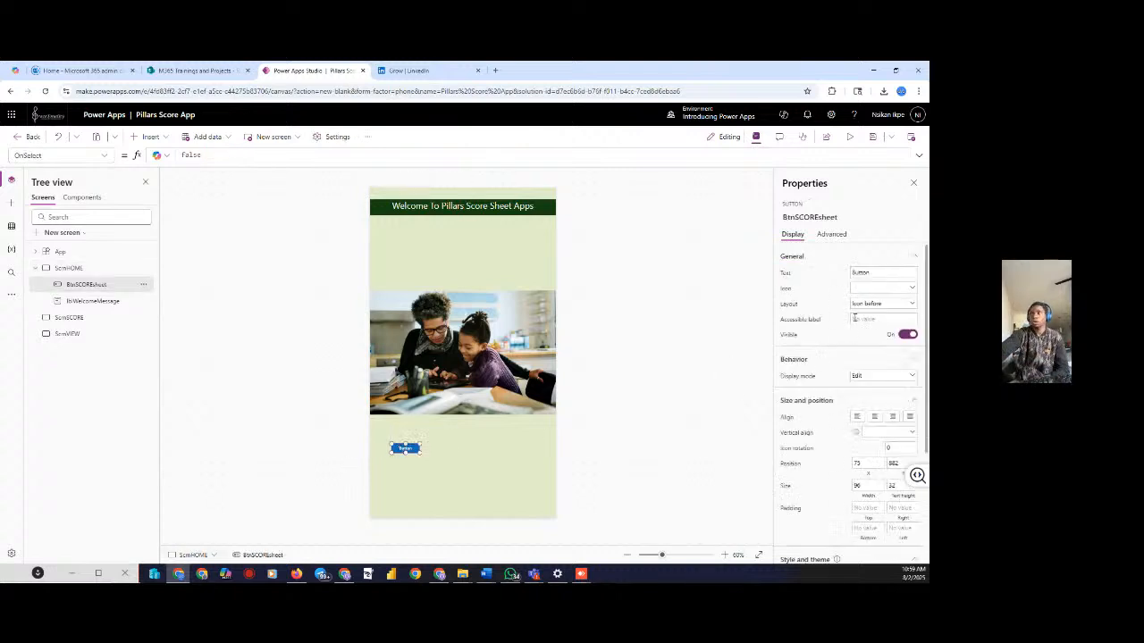
{"action": "left_click", "coordinate": [855, 272]}
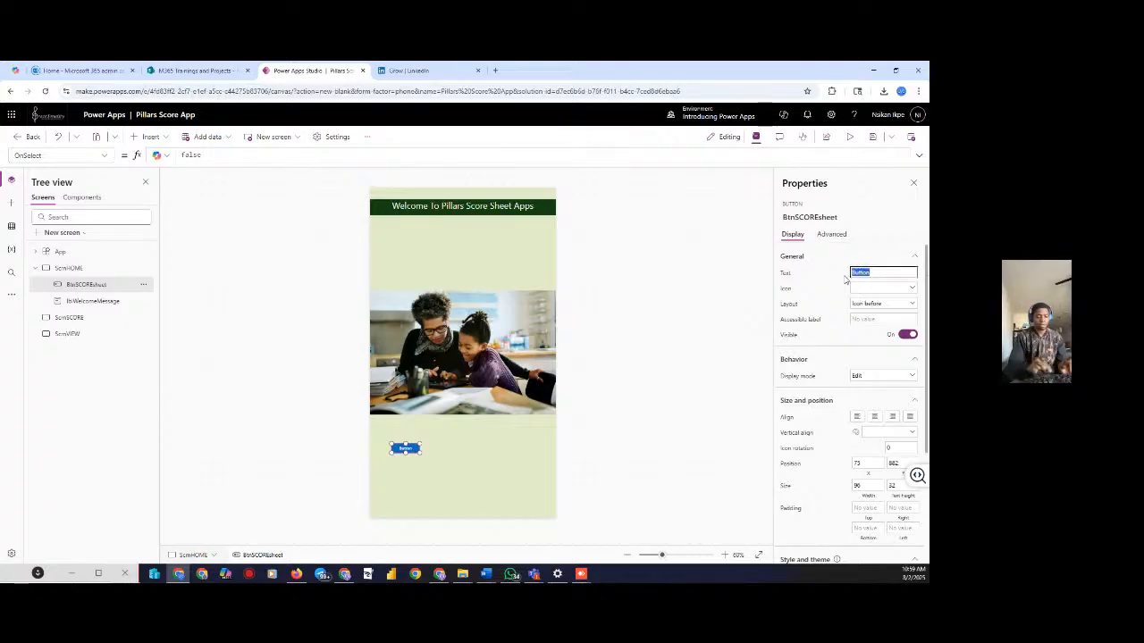
{"action": "type", "text": "Ente"}
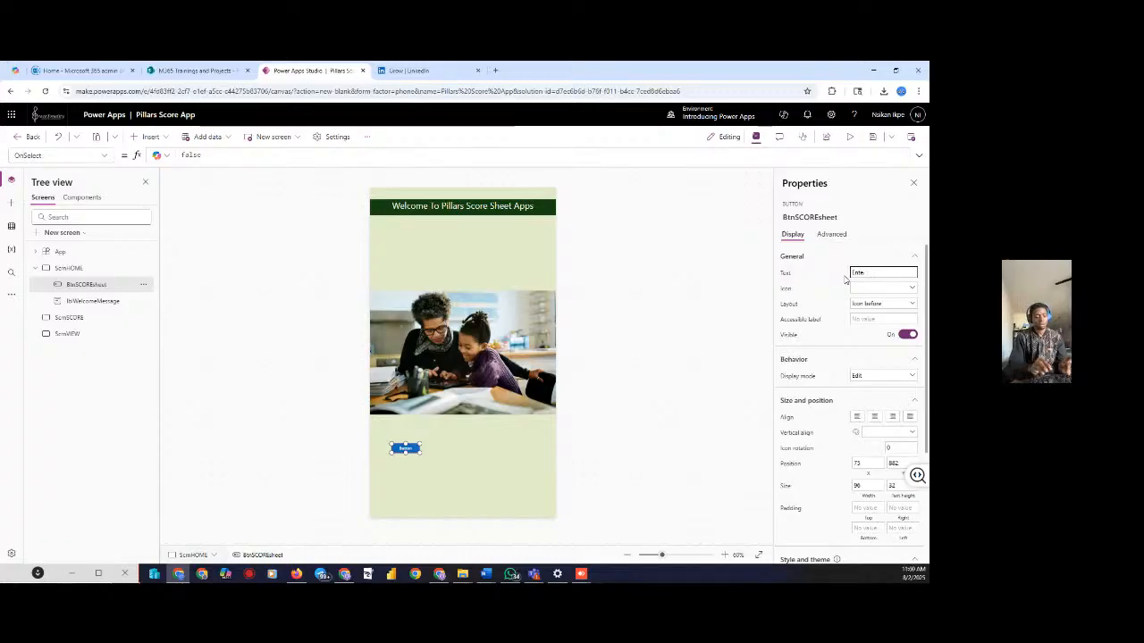
{"action": "type", "text": "r Sr SCORE"}
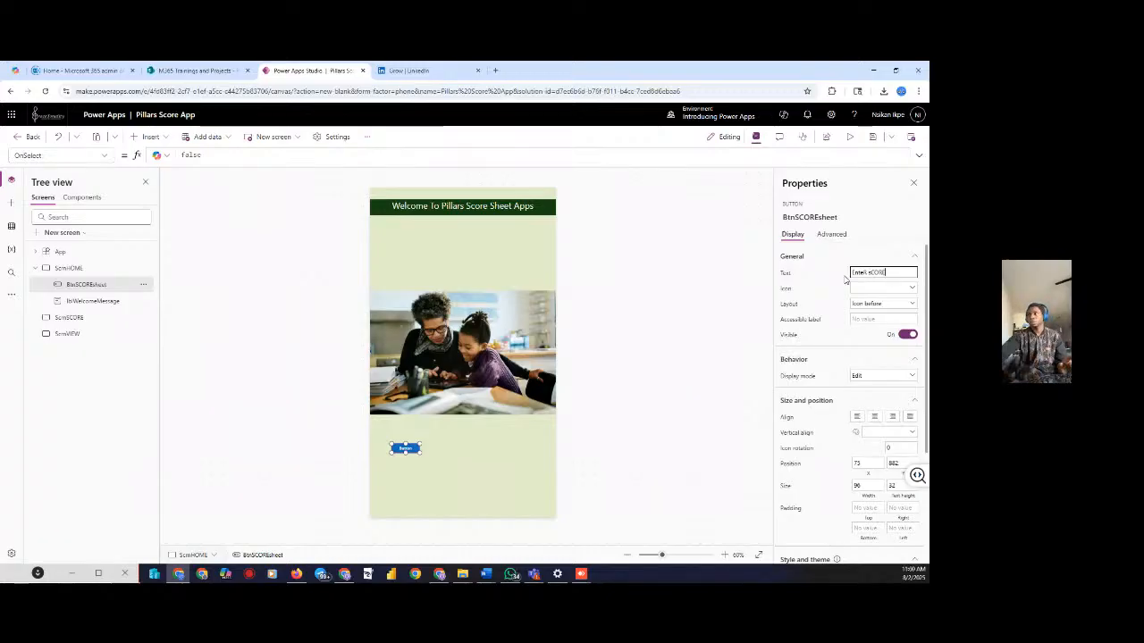
{"action": "key", "text": "BackSpace"}
{"action": "key", "text": "BackSpace"}
{"action": "key", "text": "BackSpace"}
{"action": "key", "text": "BackSpace"}
{"action": "key", "text": "BackSpace"}
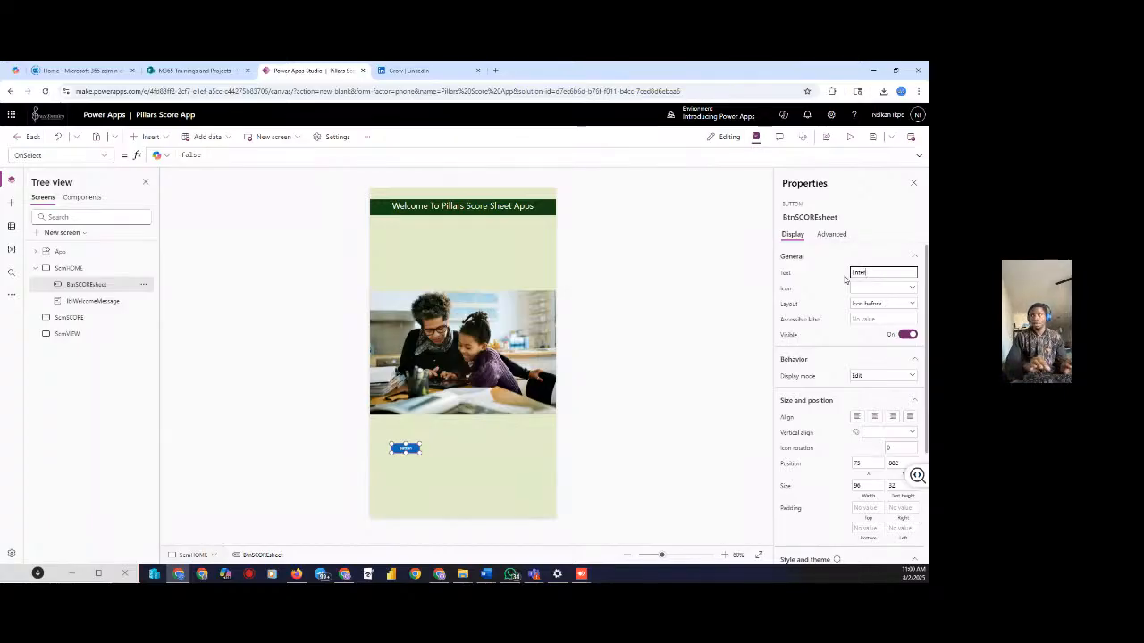
{"action": "type", "text": "Score"}
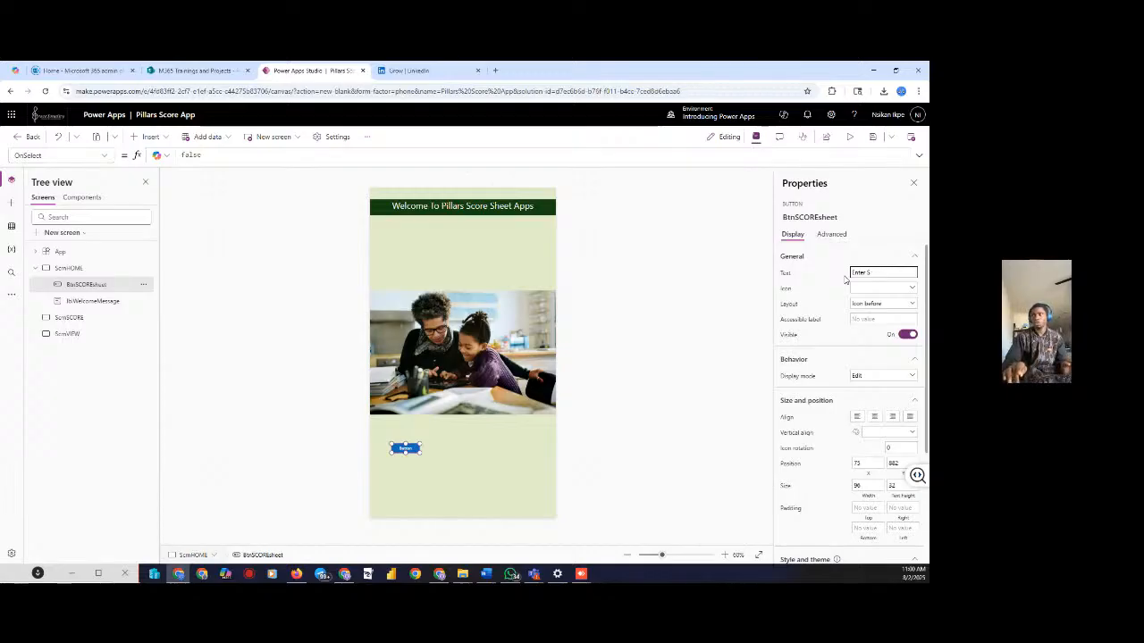
{"action": "key", "text": "BackSpace"}
{"action": "key", "text": "BackSpace"}
{"action": "type", "text": "Ne"}
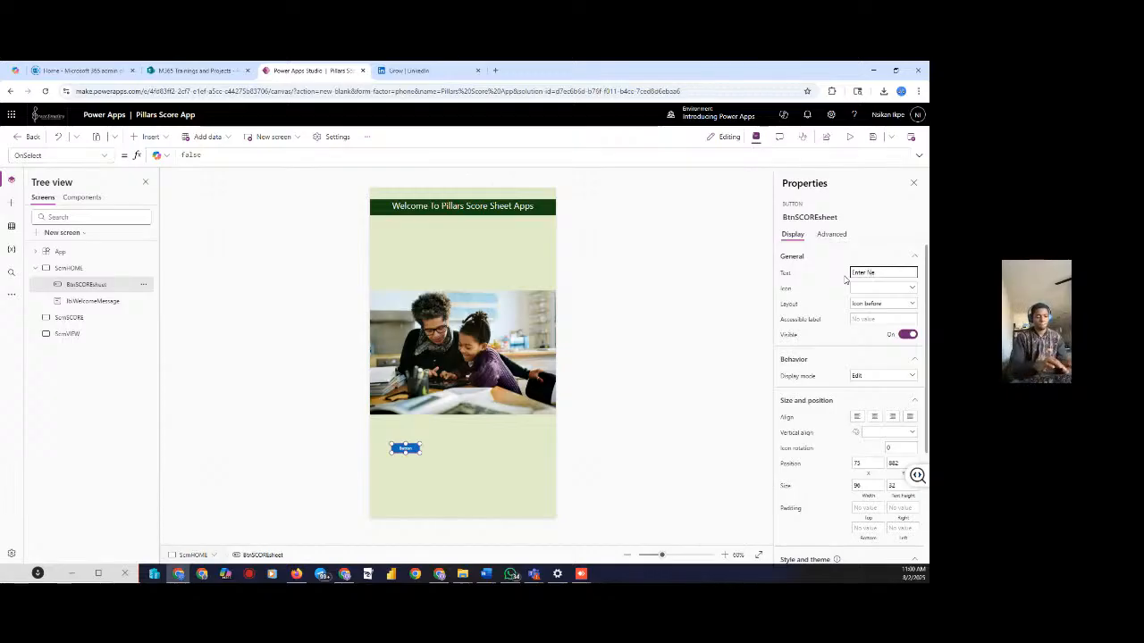
{"action": "type", "text": "w Score"}
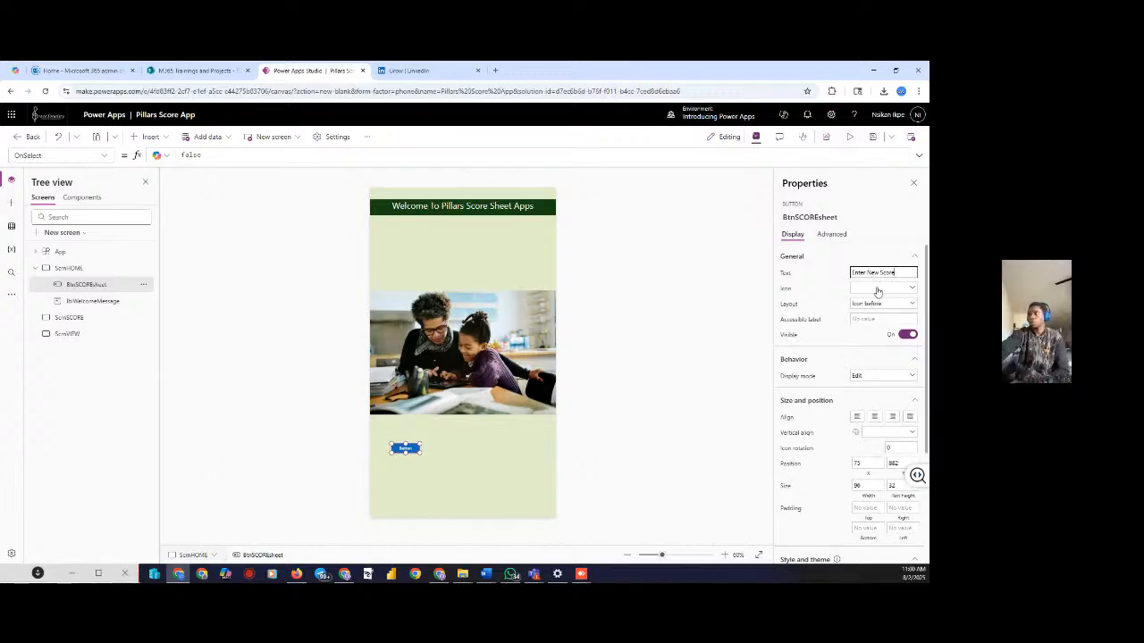
{"action": "left_click", "coordinate": [867, 271]}
{"action": "key", "text": "BackSpace"}
{"action": "key", "text": "BackSpace"}
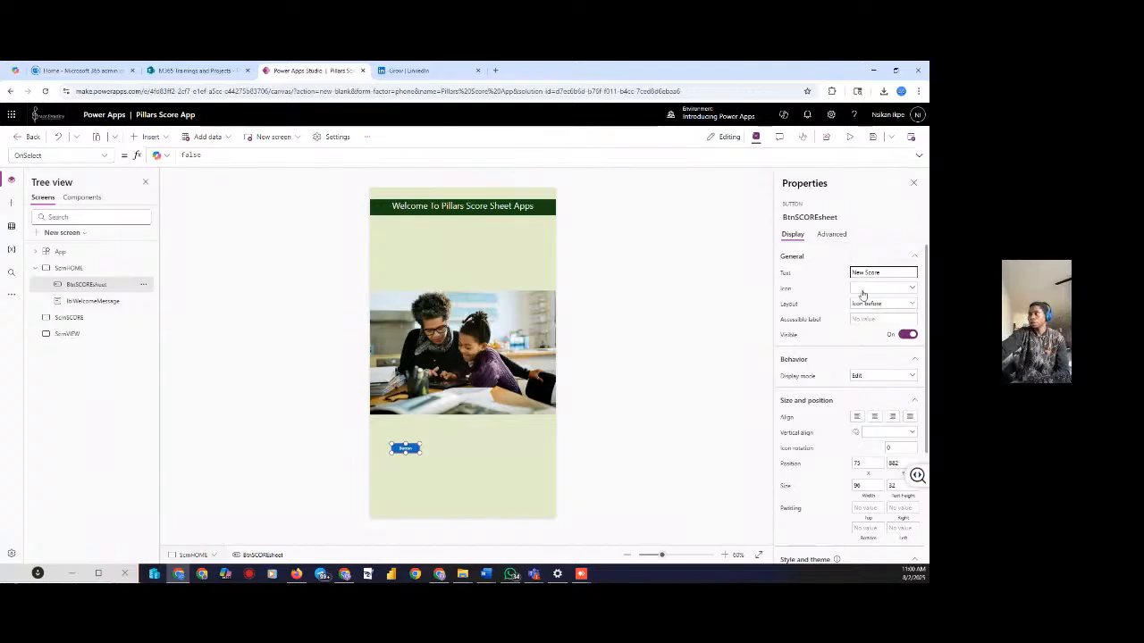
{"action": "left_click", "coordinate": [863, 291]}
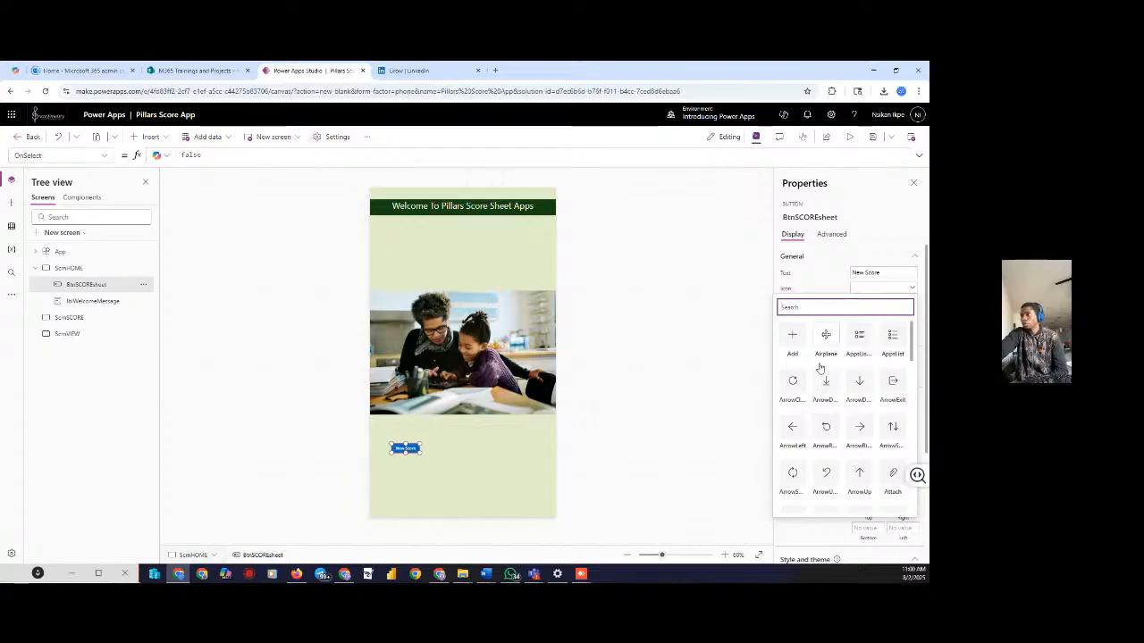
Set the button's icon to Add and resize it to about 212 by 133
{"action": "left_click", "coordinate": [791, 345]}
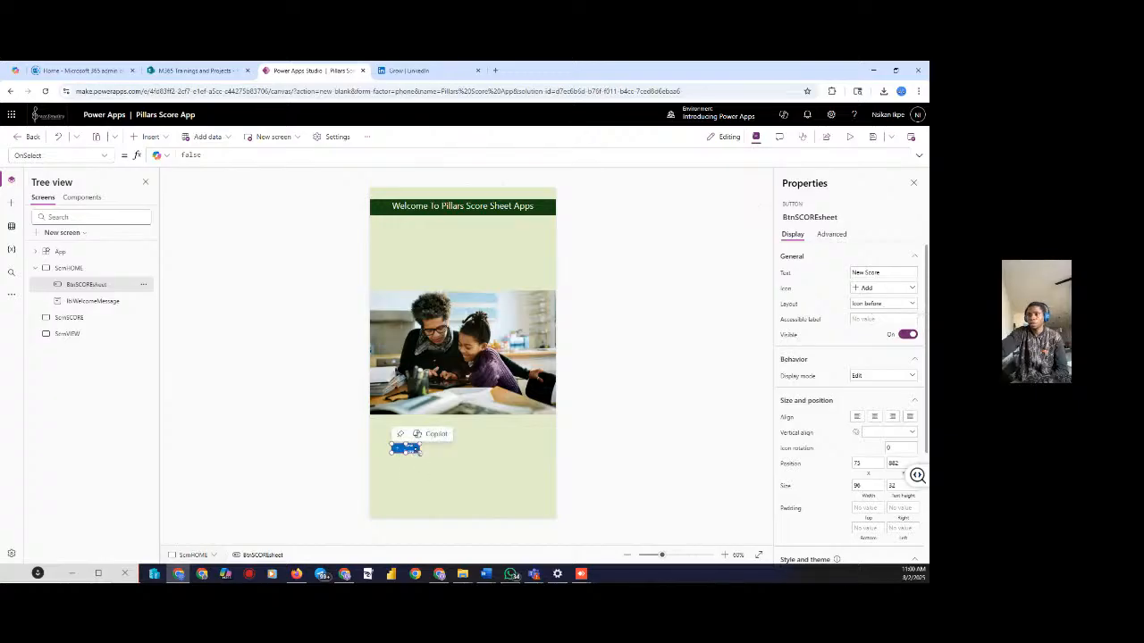
{"action": "left_click_drag", "start_coordinate": [423, 457], "coordinate": [454, 483]}
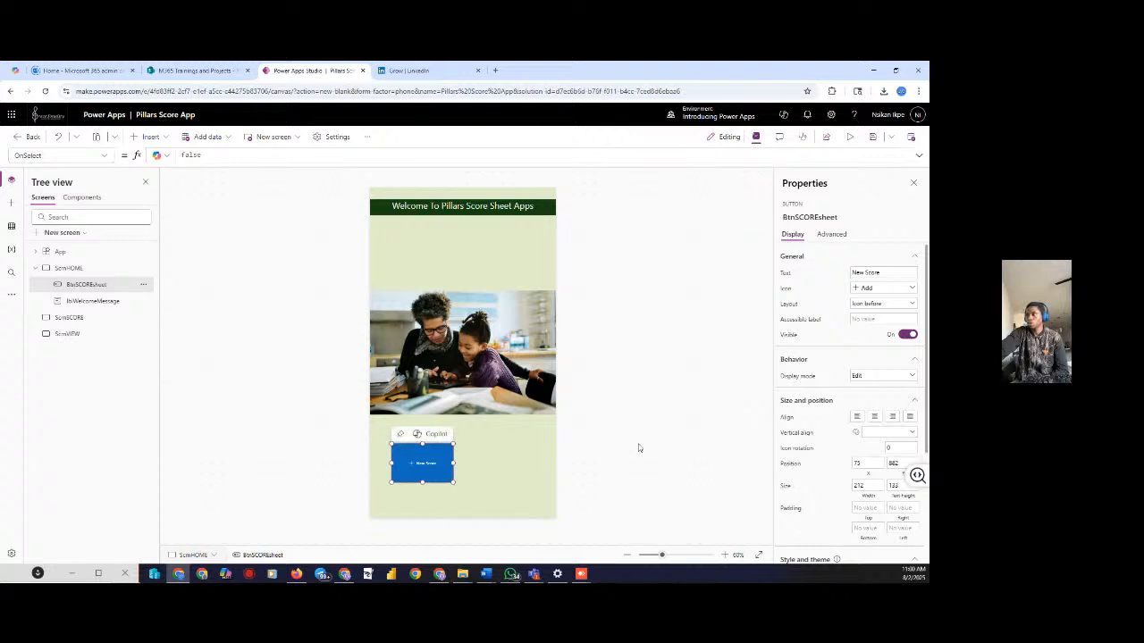
{"action": "scroll", "coordinate": [889, 481], "scroll_direction": "down", "scroll_amount": 4}
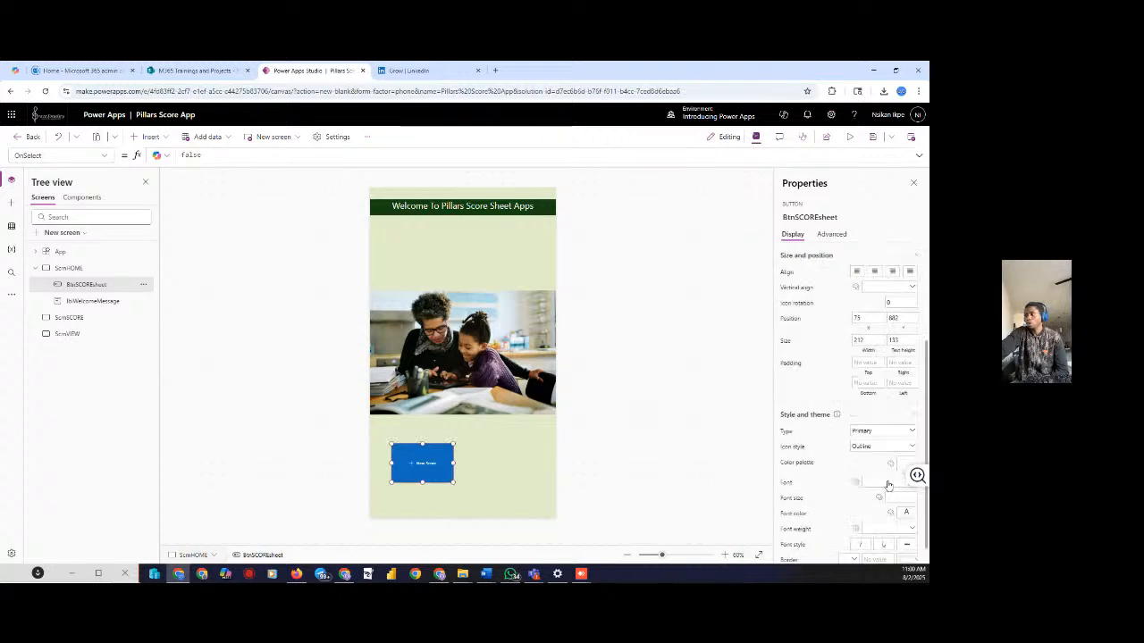
{"action": "scroll", "coordinate": [886, 477], "scroll_direction": "up", "scroll_amount": 1}
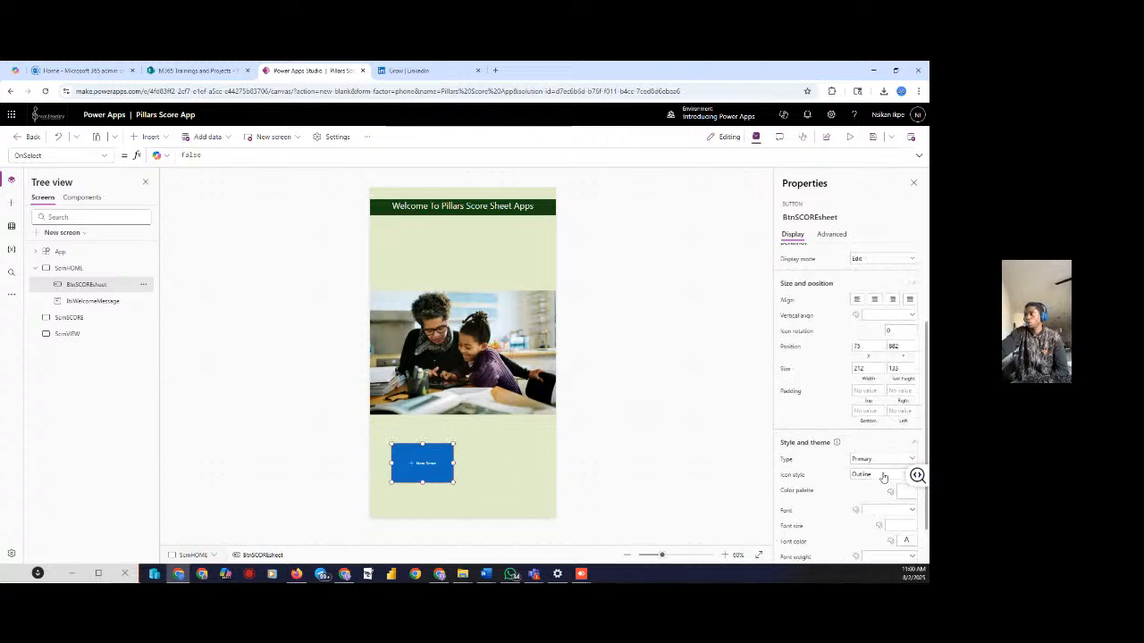
{"action": "scroll", "coordinate": [880, 463], "scroll_direction": "down", "scroll_amount": 1}
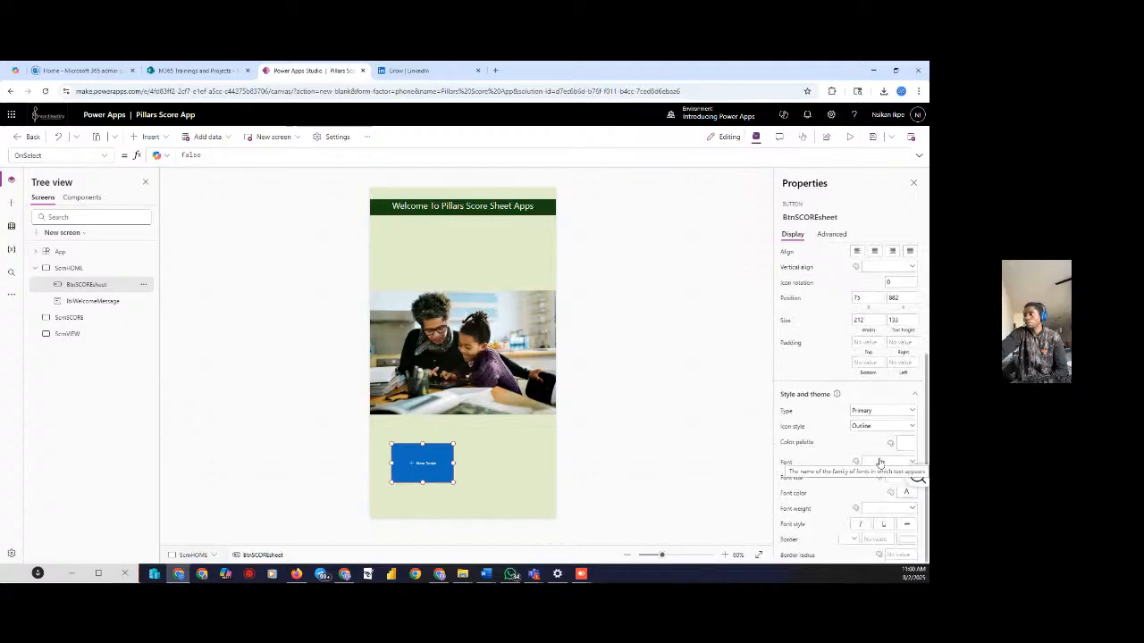
{"action": "scroll", "coordinate": [880, 463], "scroll_direction": "up", "scroll_amount": 5}
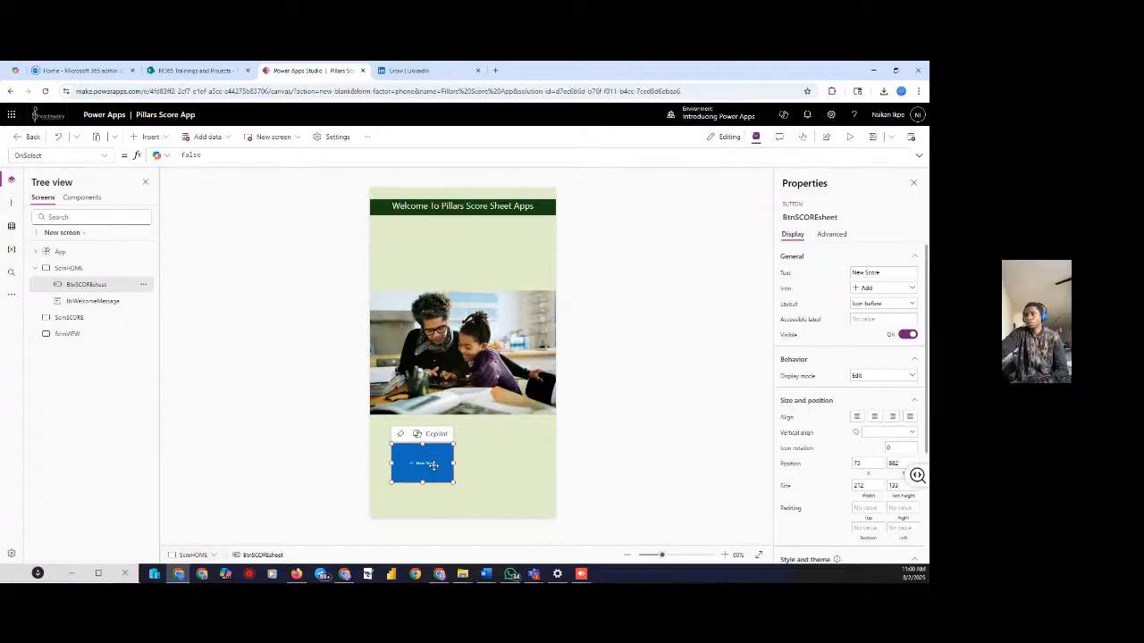
{"action": "scroll", "coordinate": [920, 348], "scroll_direction": "down", "scroll_amount": 3}
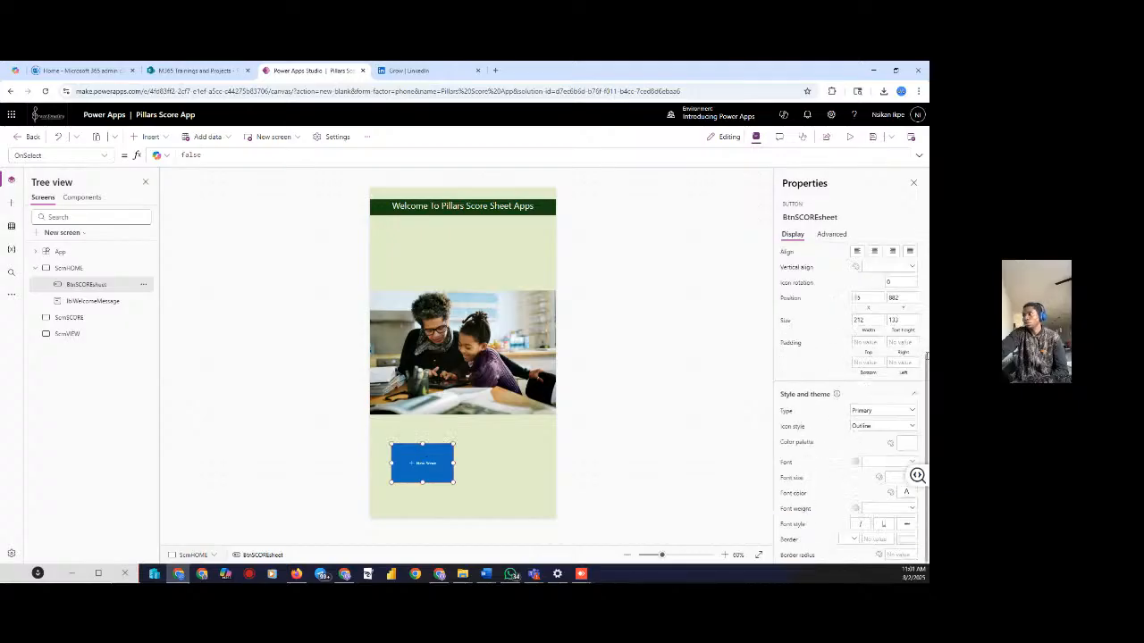
Set the BtnSCOREsheet label font size to 20
{"action": "left_click", "coordinate": [902, 476]}
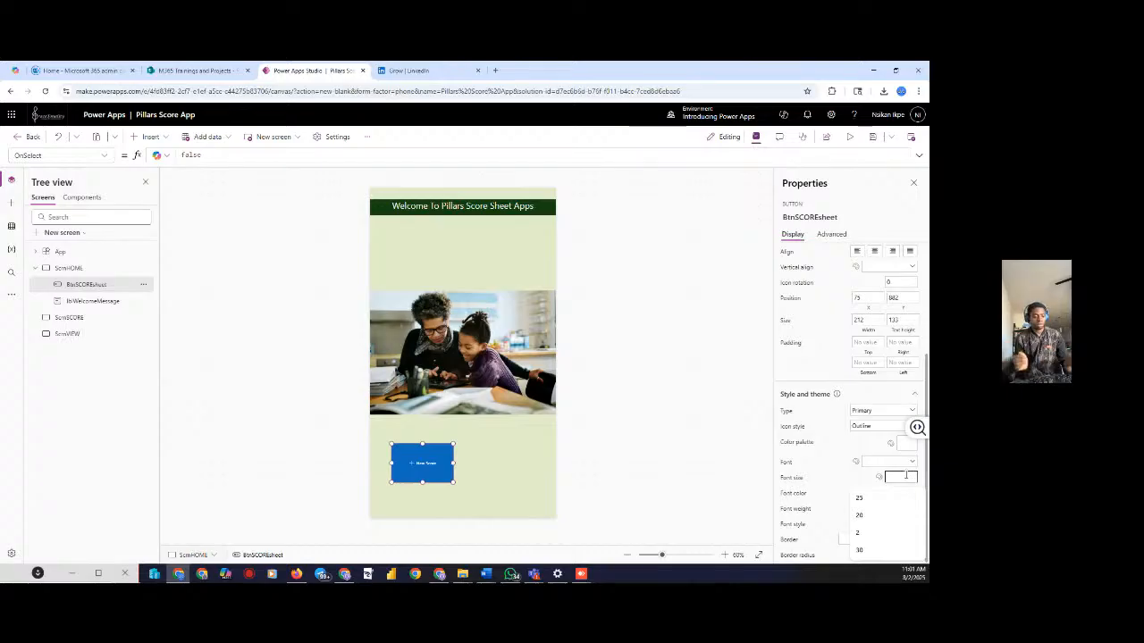
{"action": "type", "text": "16"}
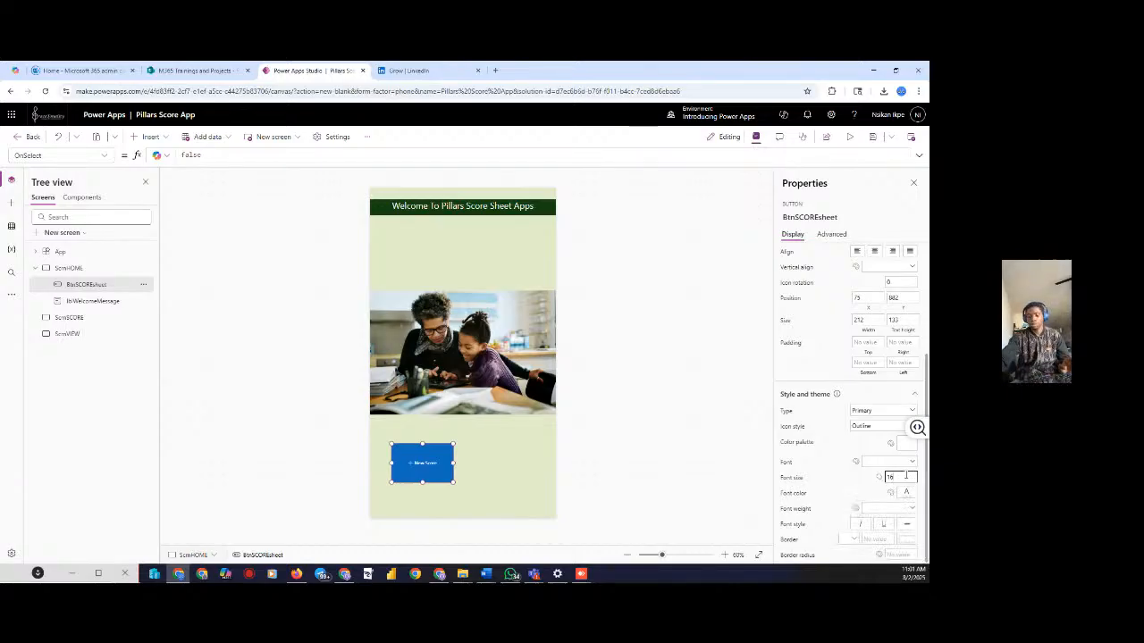
{"action": "type", "text": "20"}
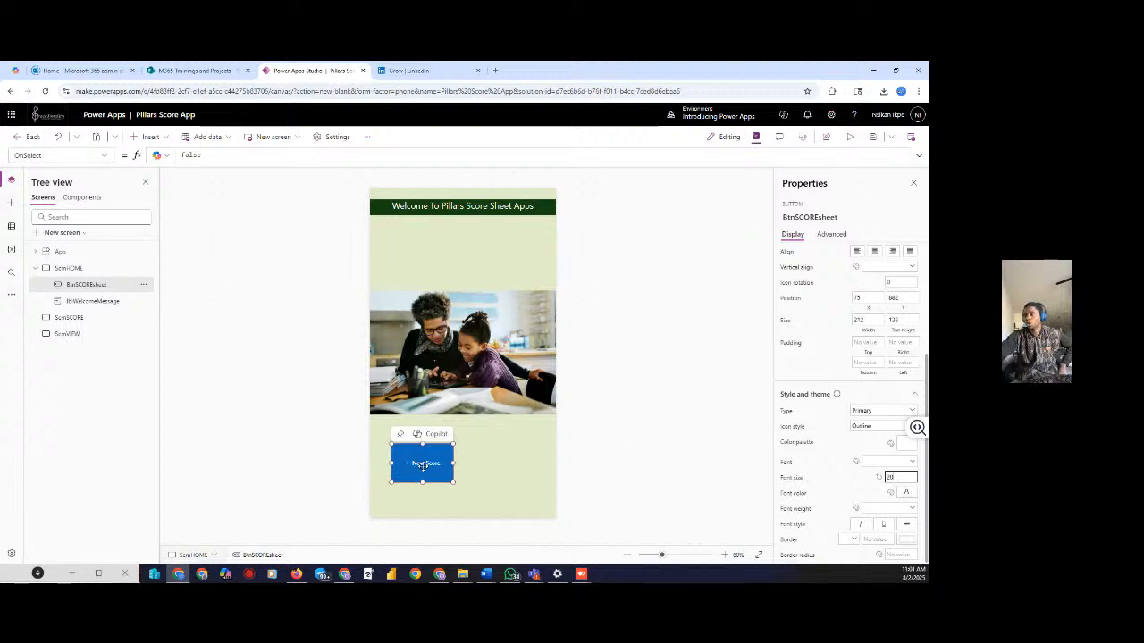
{"action": "scroll", "coordinate": [867, 320], "scroll_direction": "up", "scroll_amount": 4}
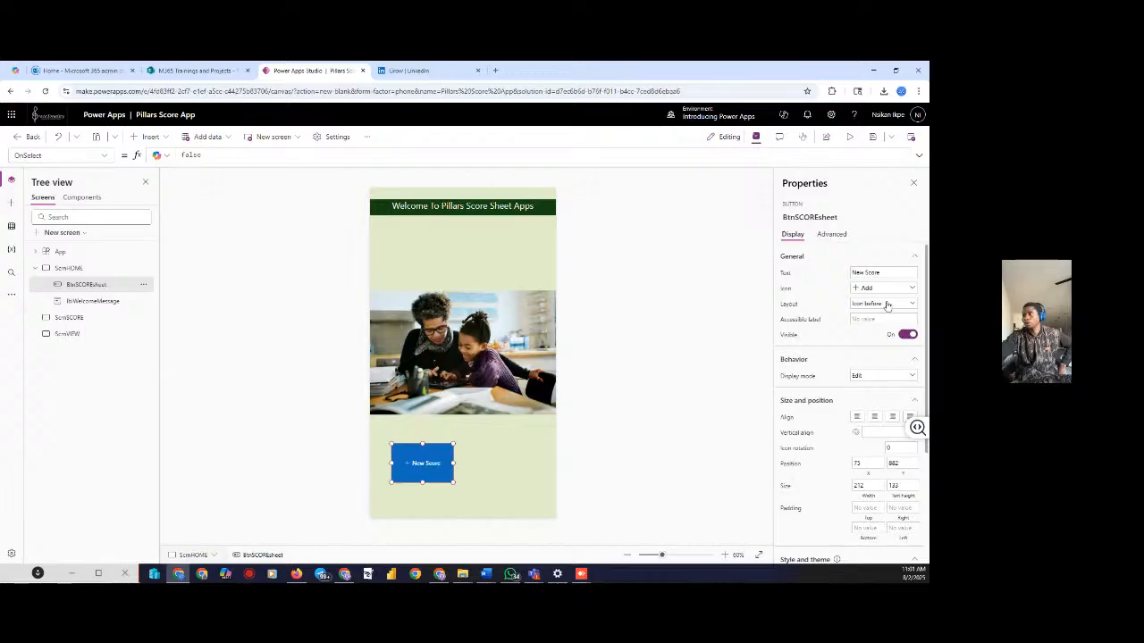
Try the icon-only and icon-after layouts, then shrink the button into a slim bar
{"action": "left_click", "coordinate": [888, 305]}
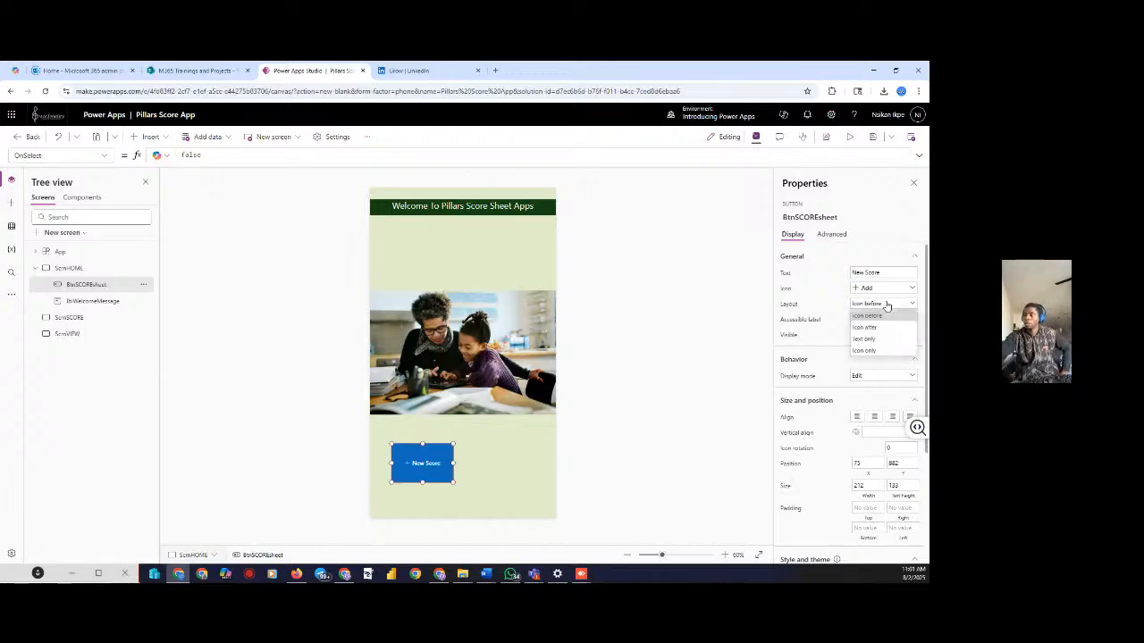
{"action": "left_click", "coordinate": [863, 351]}
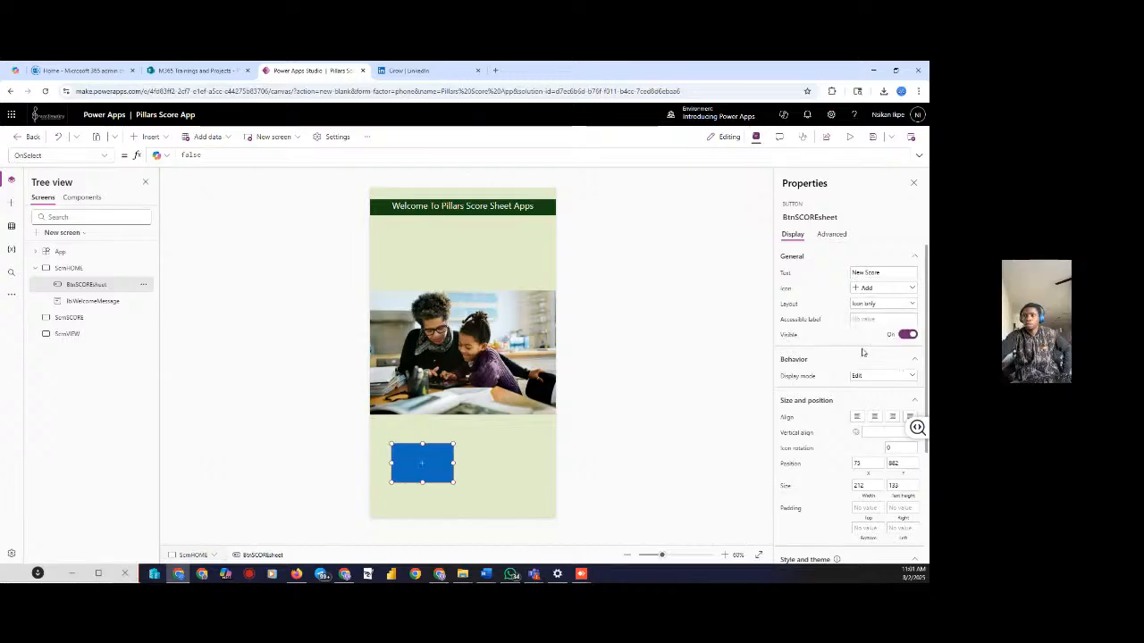
{"action": "left_click", "coordinate": [871, 304]}
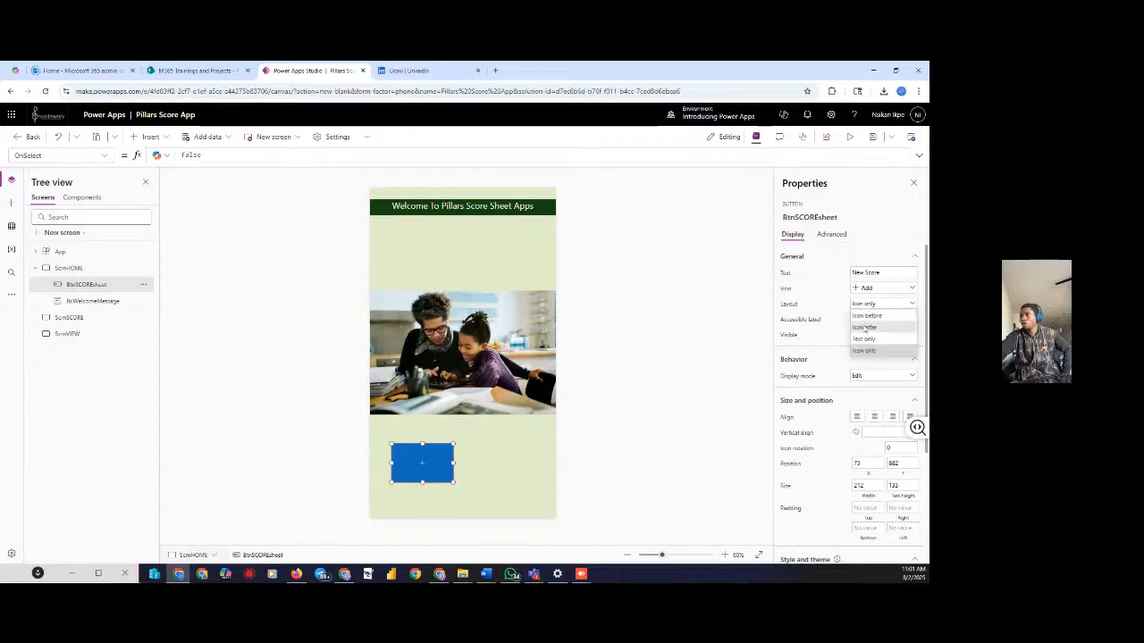
{"action": "left_click", "coordinate": [864, 327]}
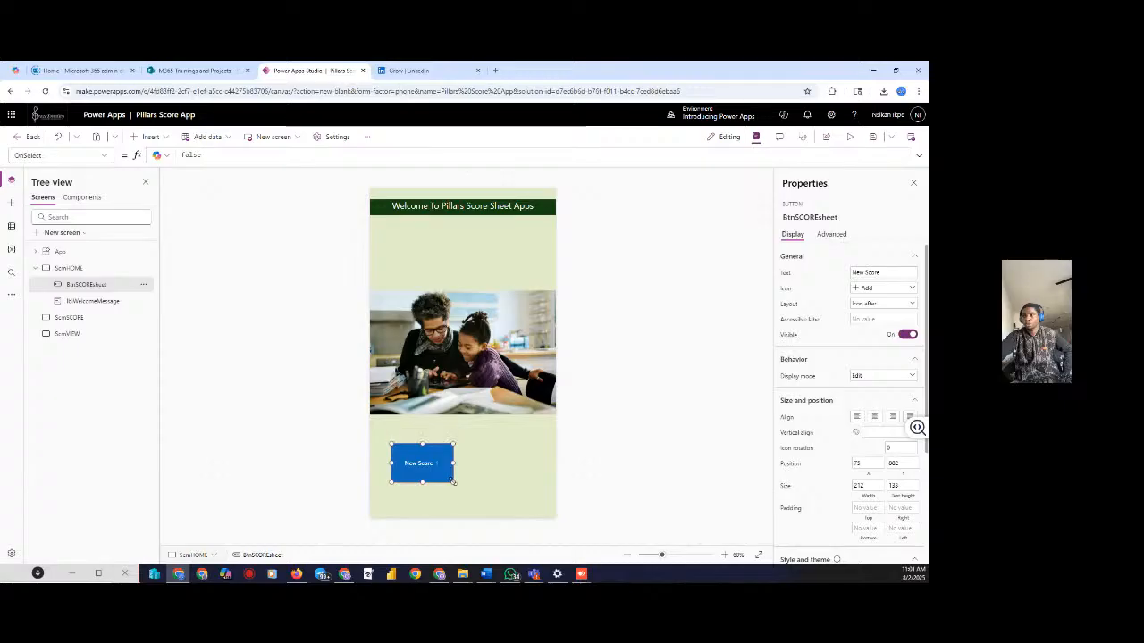
{"action": "left_click_drag", "start_coordinate": [454, 482], "coordinate": [415, 436]}
{"action": "left_click", "coordinate": [488, 453]}
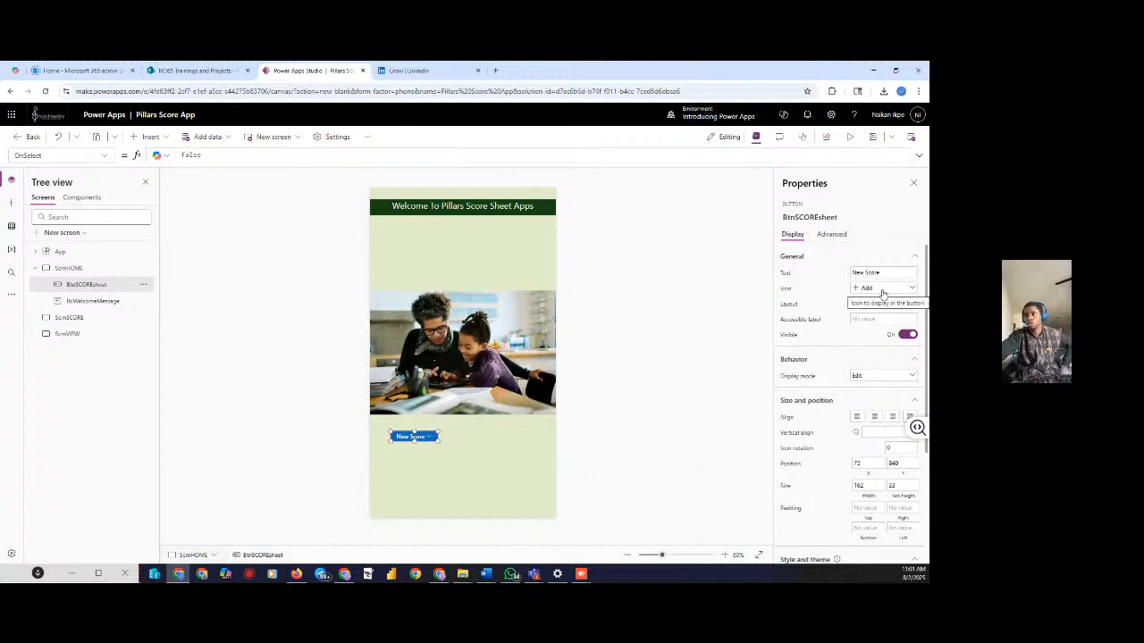
Set the button's layout to Text only so the plus icon disappears
{"action": "left_click", "coordinate": [882, 289]}
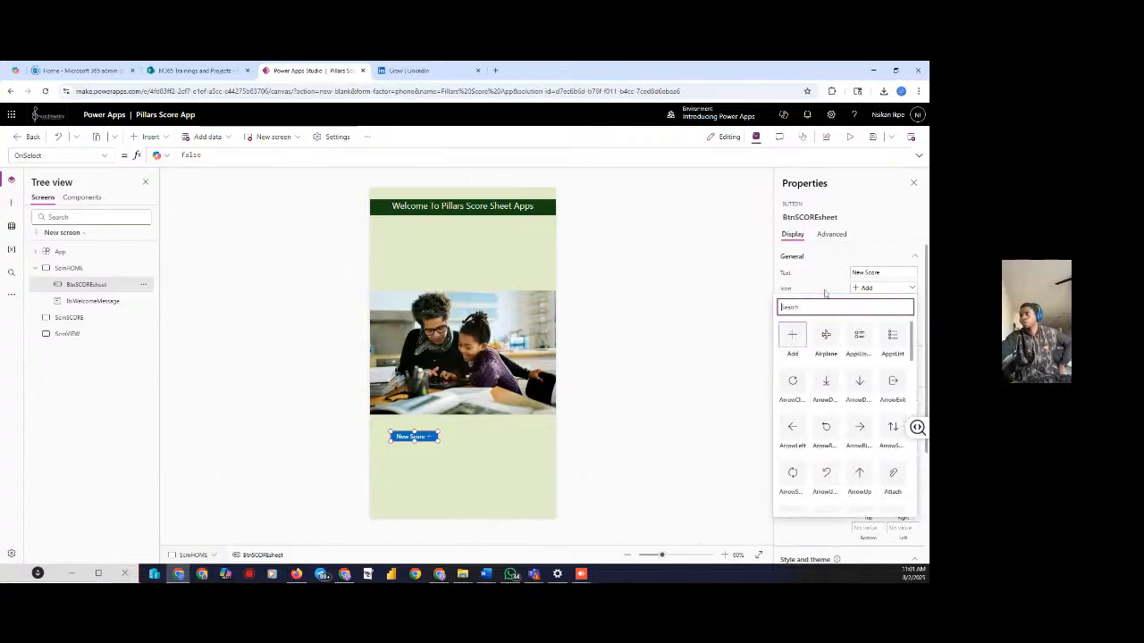
{"action": "left_click", "coordinate": [872, 288]}
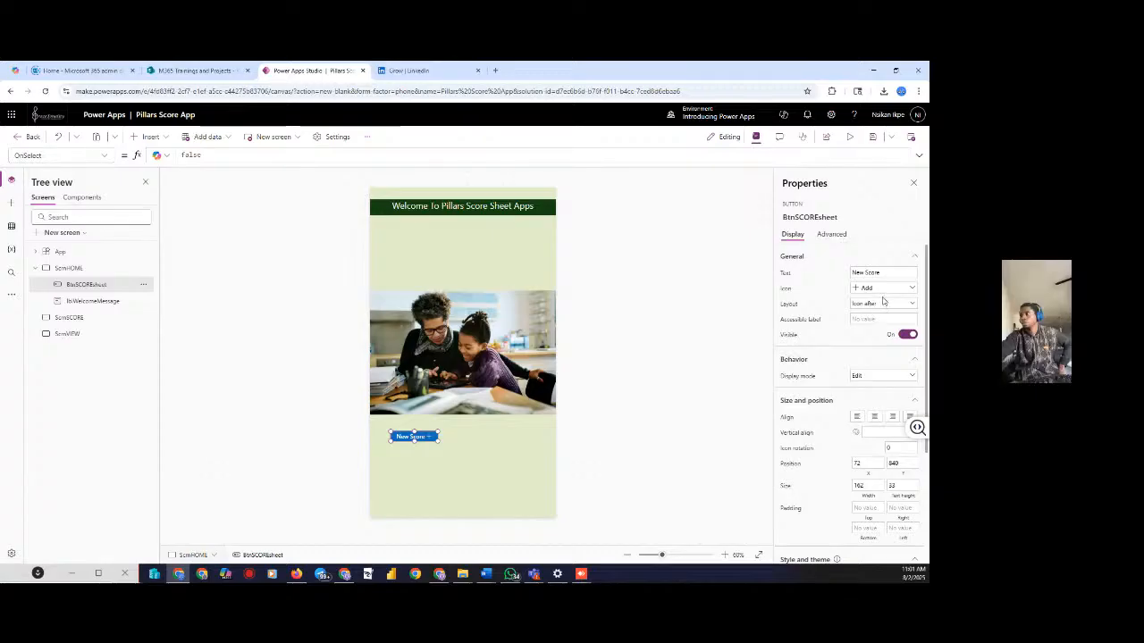
{"action": "left_click", "coordinate": [881, 305]}
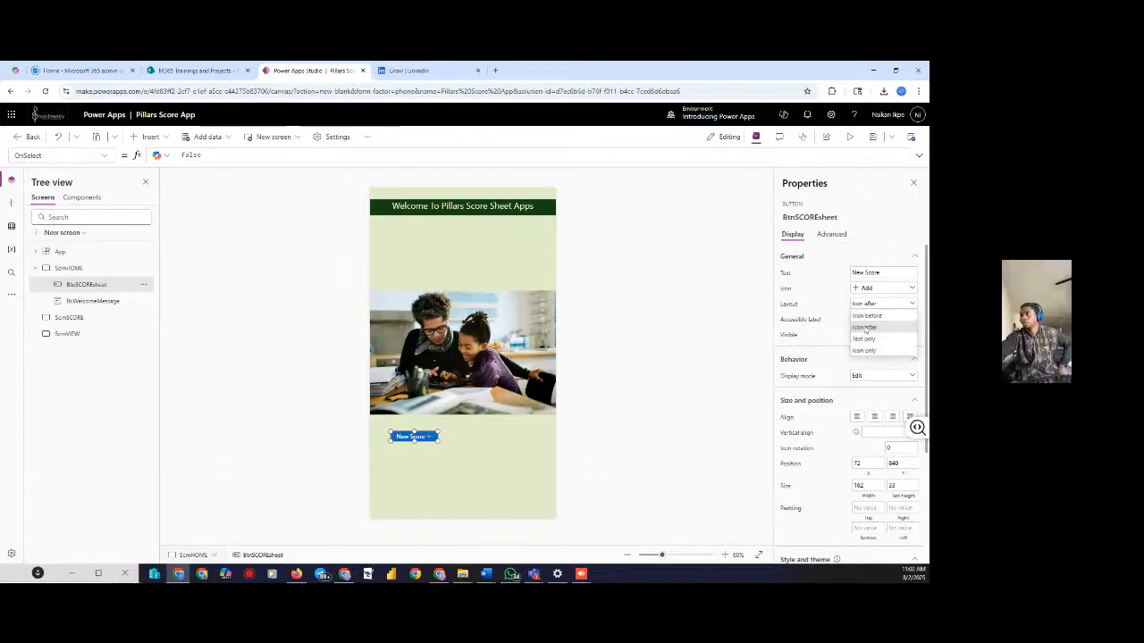
{"action": "left_click", "coordinate": [865, 340]}
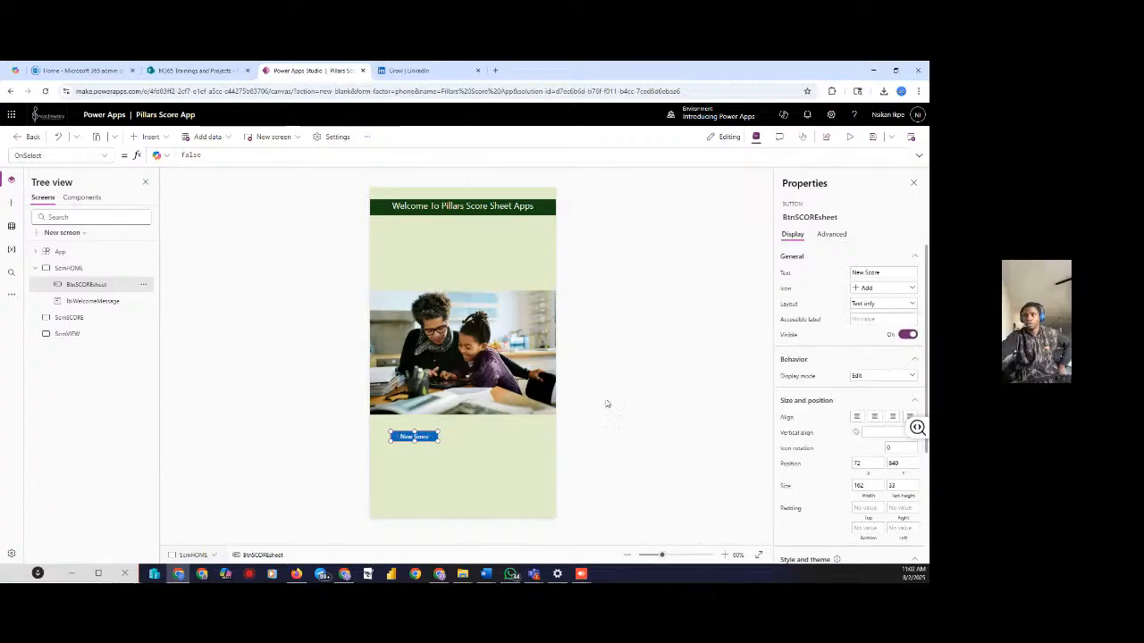
{"action": "left_click", "coordinate": [625, 423]}
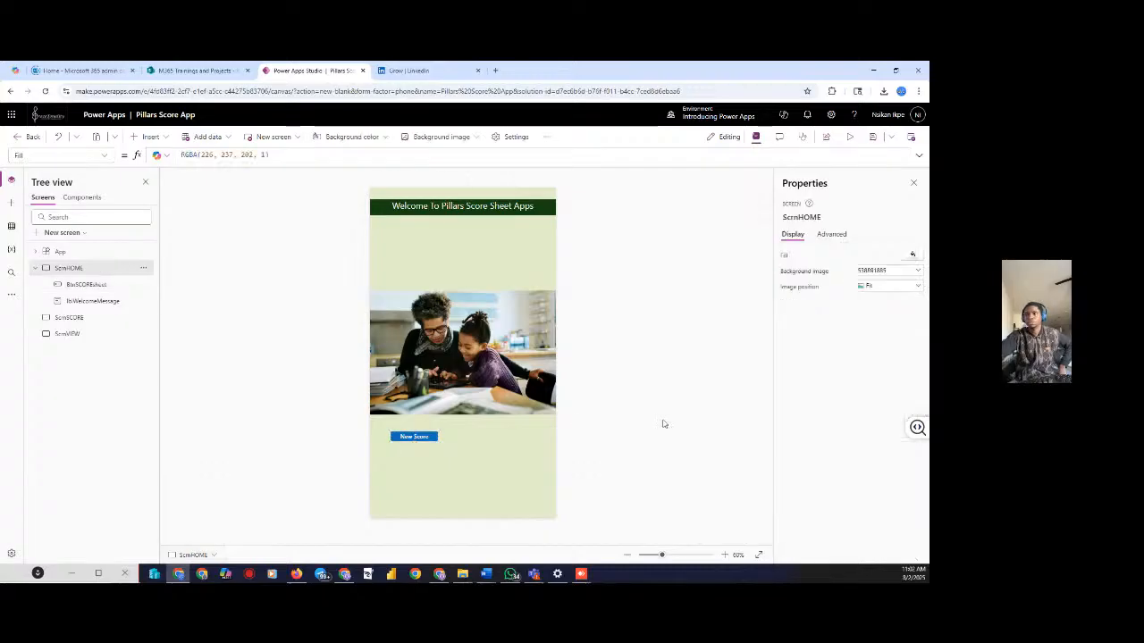
{"action": "left_click", "coordinate": [419, 442]}
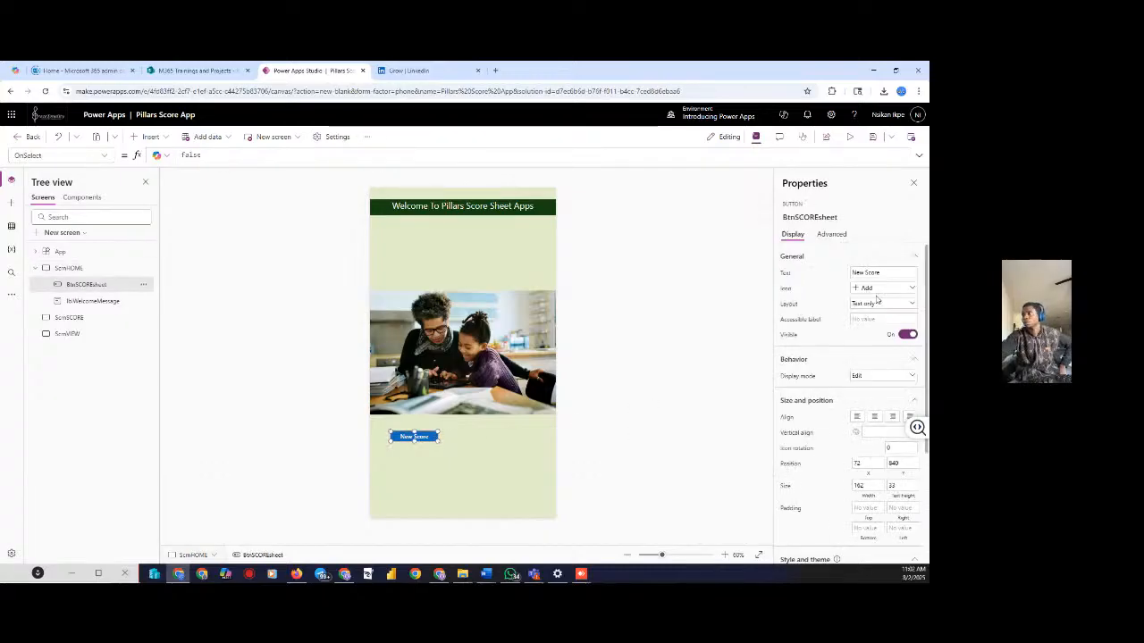
Set the New Score label font size to 25
{"action": "scroll", "coordinate": [880, 375], "scroll_direction": "down", "scroll_amount": 5}
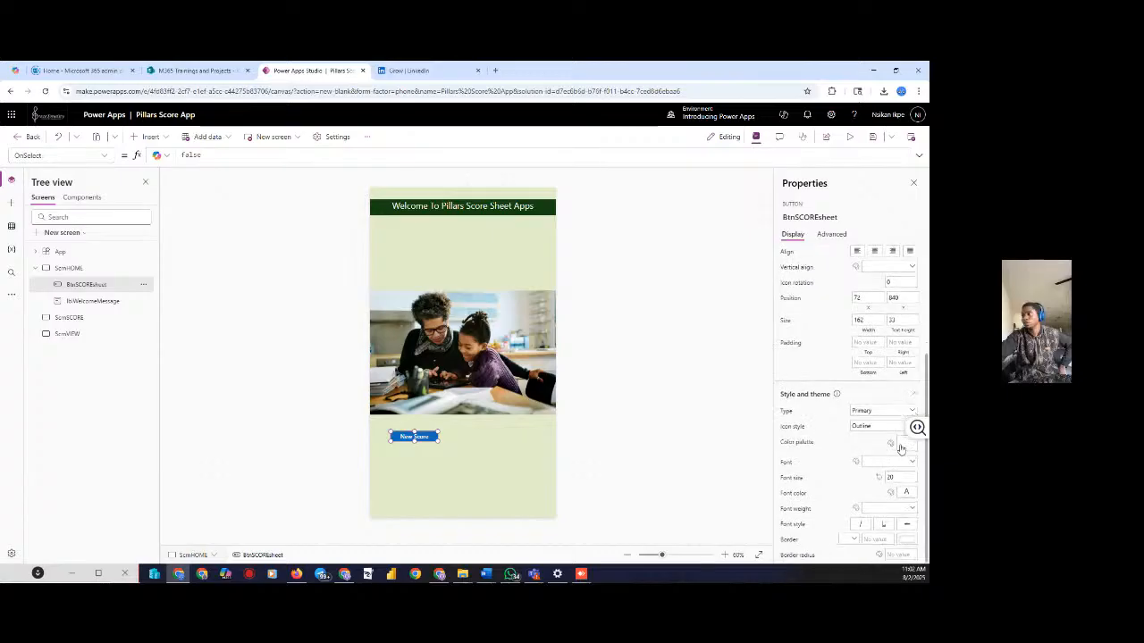
{"action": "left_click", "coordinate": [887, 477]}
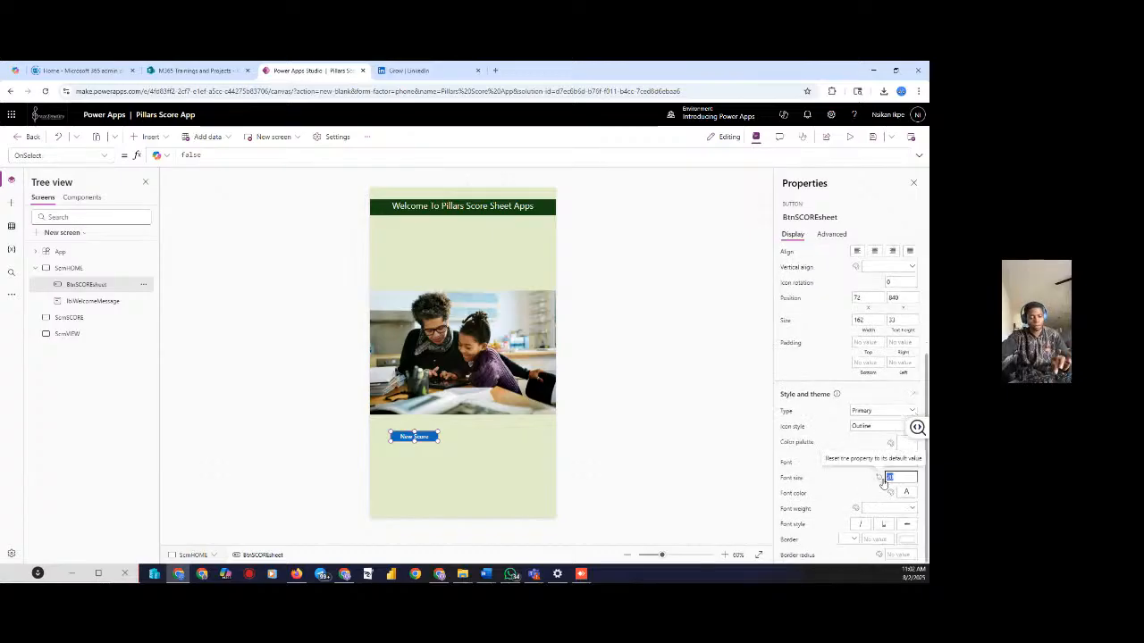
{"action": "type", "text": "25"}
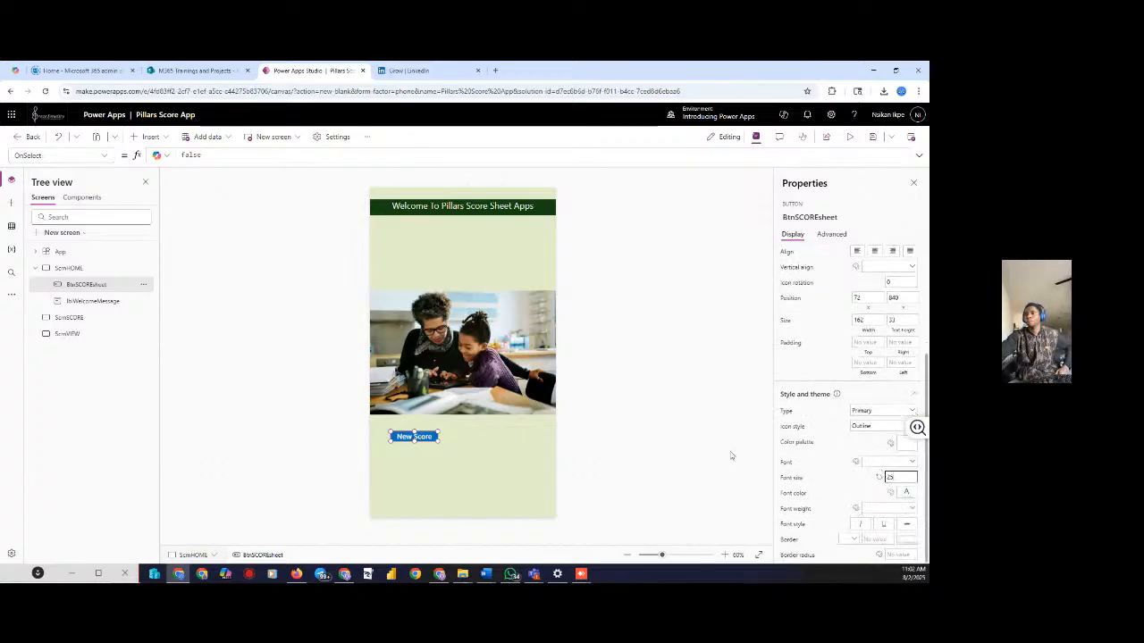
{"action": "left_click", "coordinate": [536, 461]}
{"action": "left_click", "coordinate": [411, 440]}
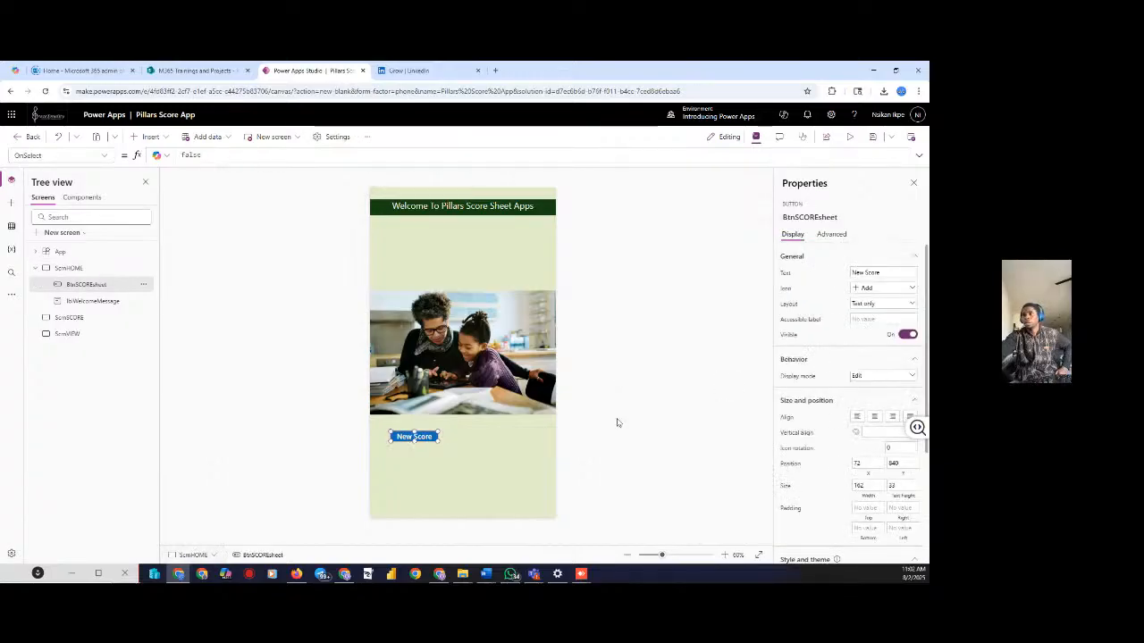
Recolour the New Score button grey from the colour palette
{"action": "scroll", "coordinate": [877, 439], "scroll_direction": "down", "scroll_amount": 2}
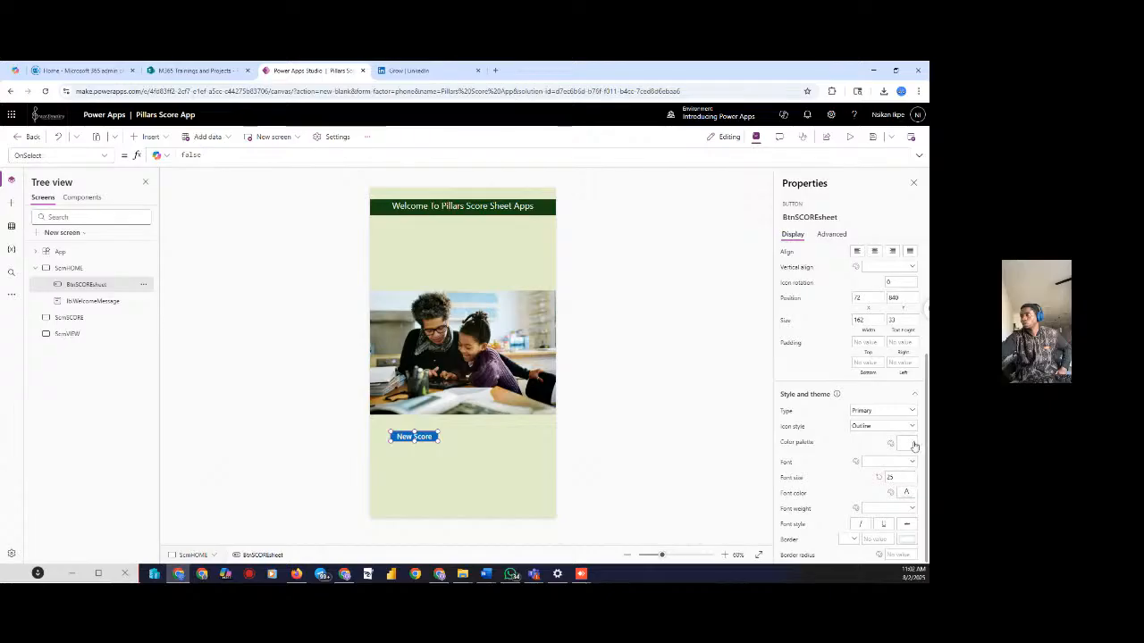
{"action": "left_click", "coordinate": [909, 444]}
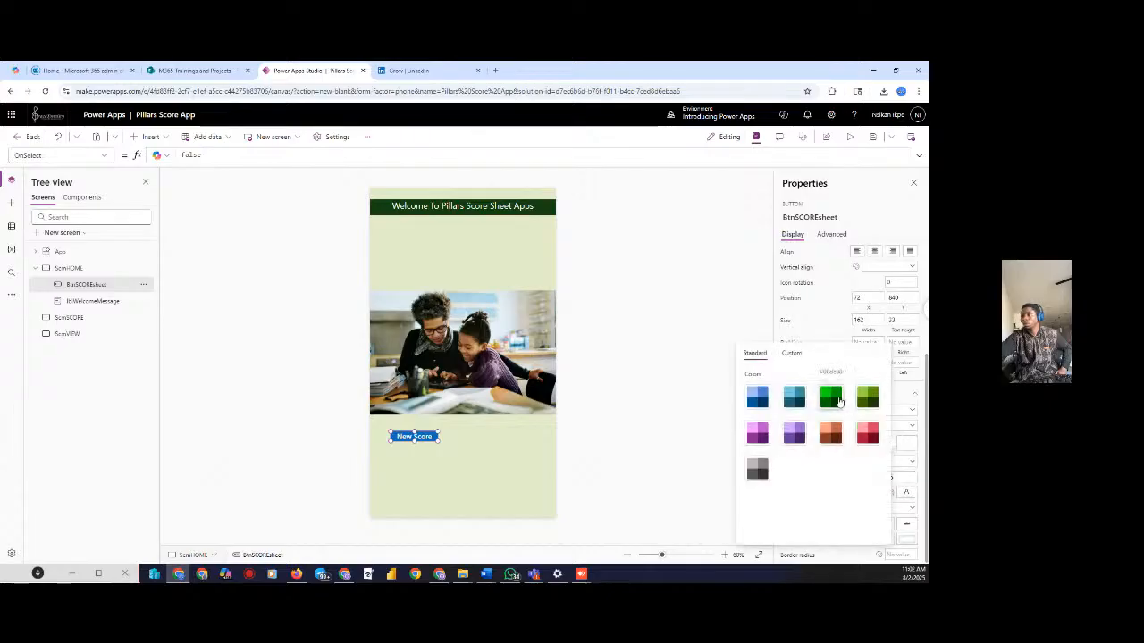
{"action": "left_click", "coordinate": [867, 399]}
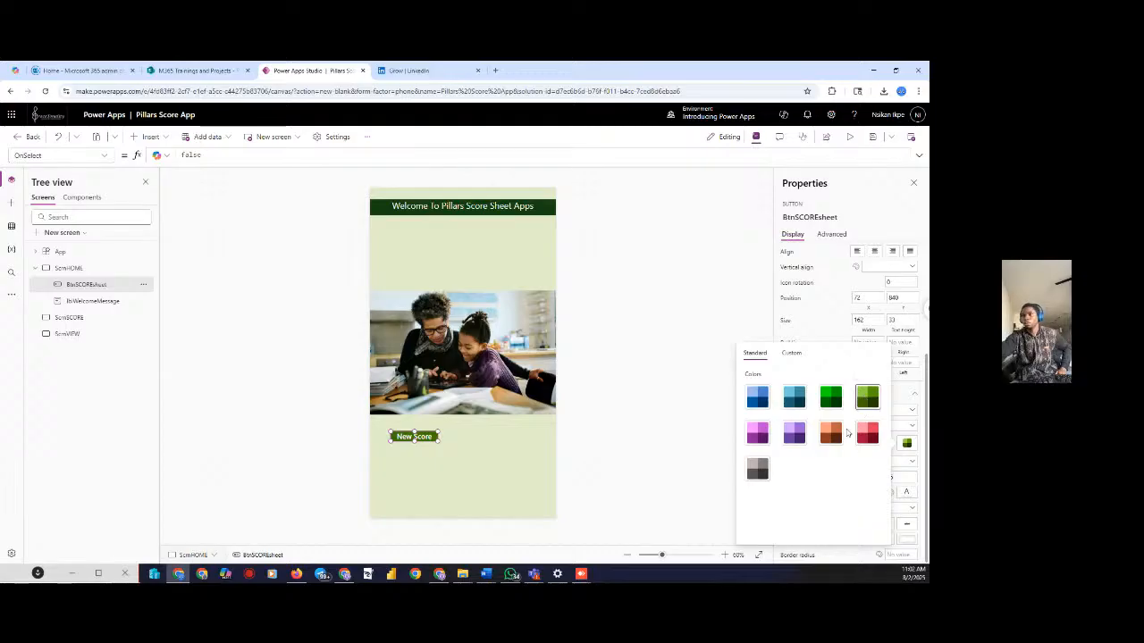
{"action": "left_click", "coordinate": [757, 469]}
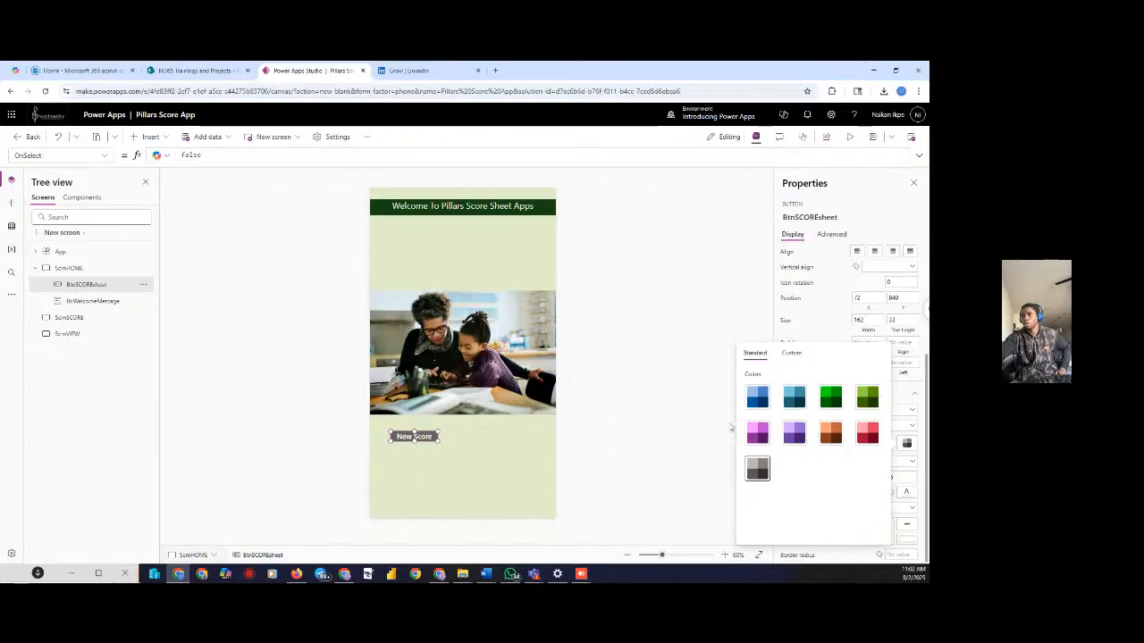
{"action": "left_click", "coordinate": [672, 399]}
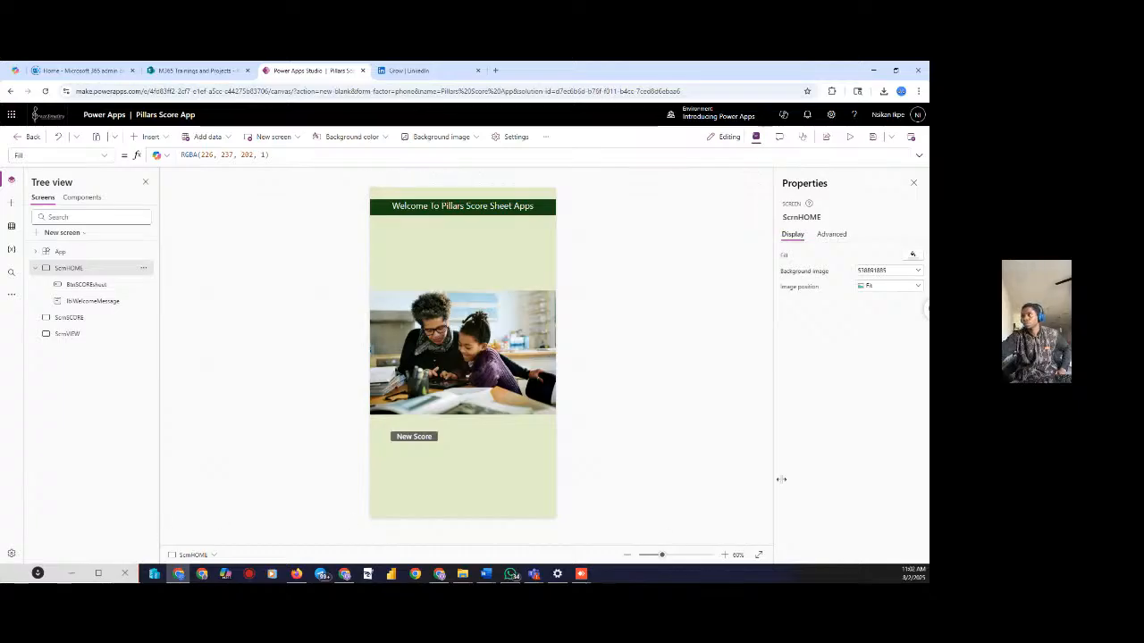
{"action": "left_click", "coordinate": [417, 436]}
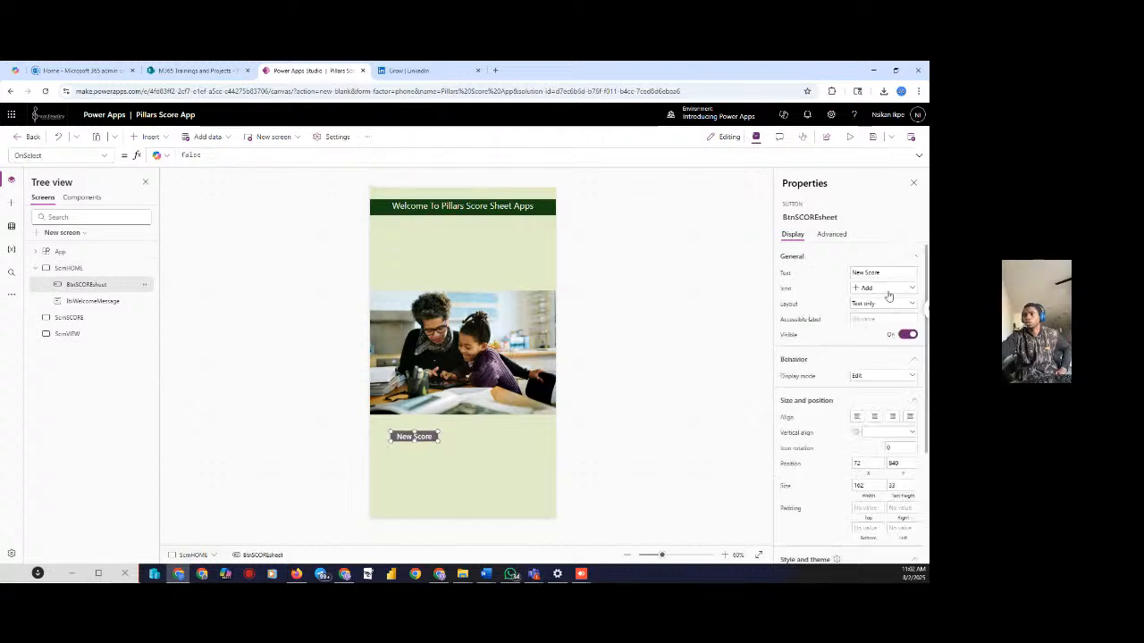
{"action": "left_click", "coordinate": [190, 198]}
Insert a new button beside New Score, then delete it
{"action": "left_click", "coordinate": [148, 136]}
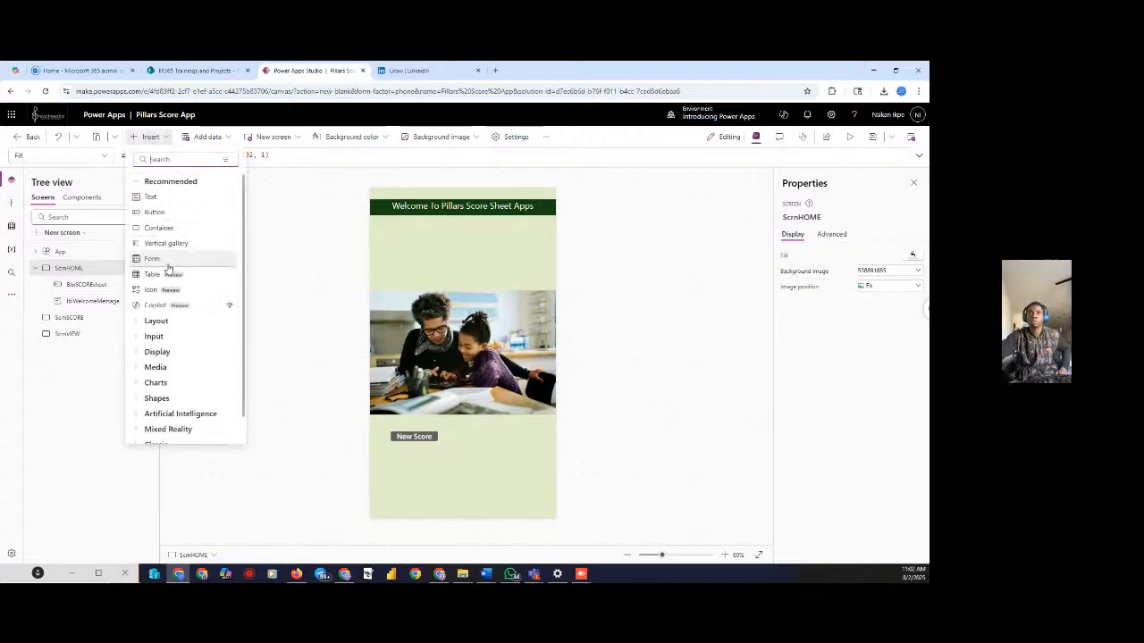
{"action": "left_click", "coordinate": [155, 213]}
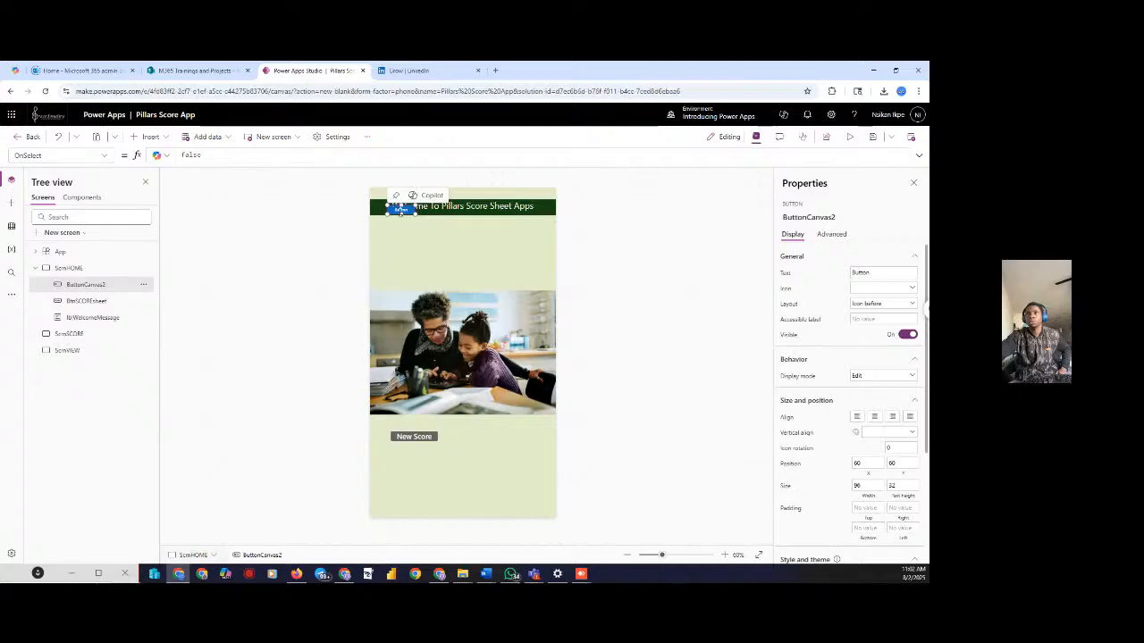
{"action": "left_click_drag", "start_coordinate": [400, 211], "coordinate": [507, 436]}
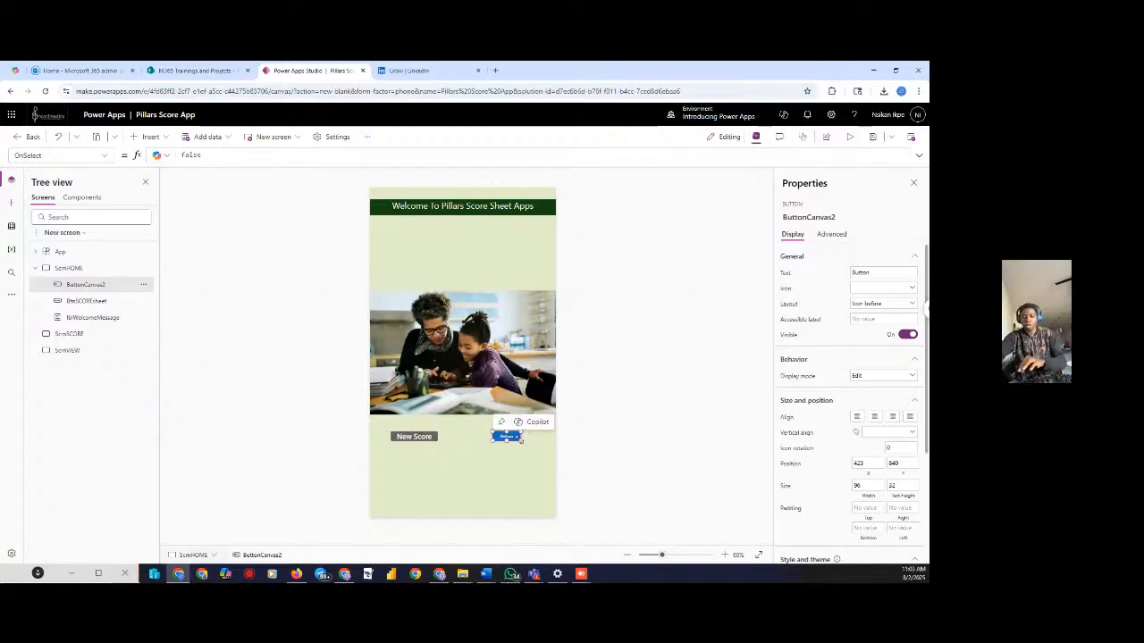
{"action": "key", "text": "Delete"}
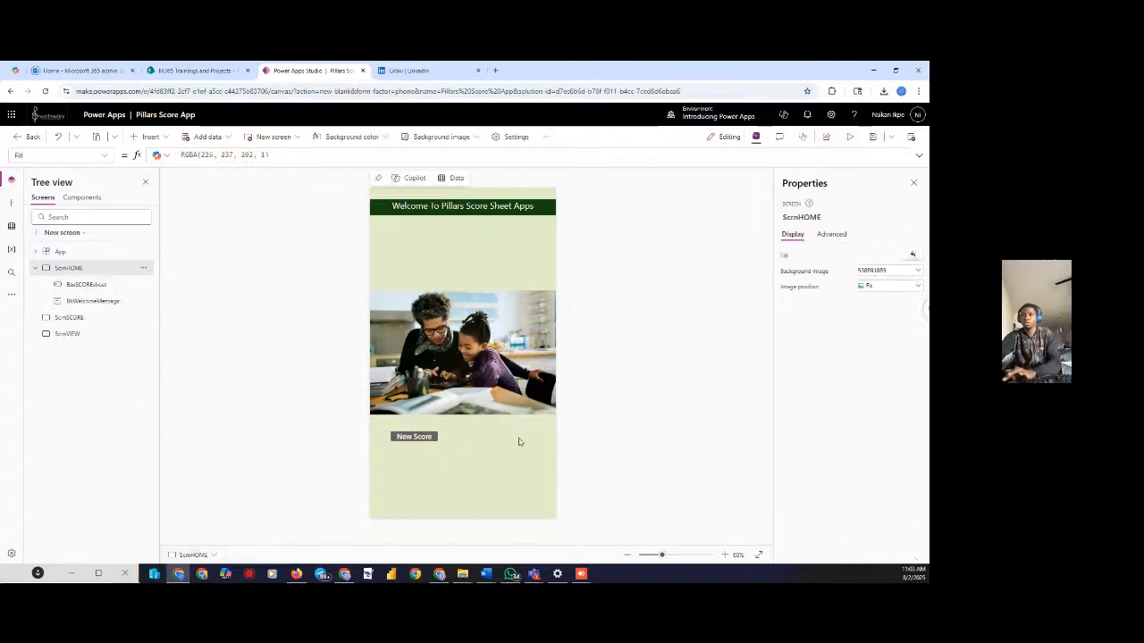
Duplicate the New Score button and balance both copies side by side under the photo
{"action": "left_click", "coordinate": [421, 437]}
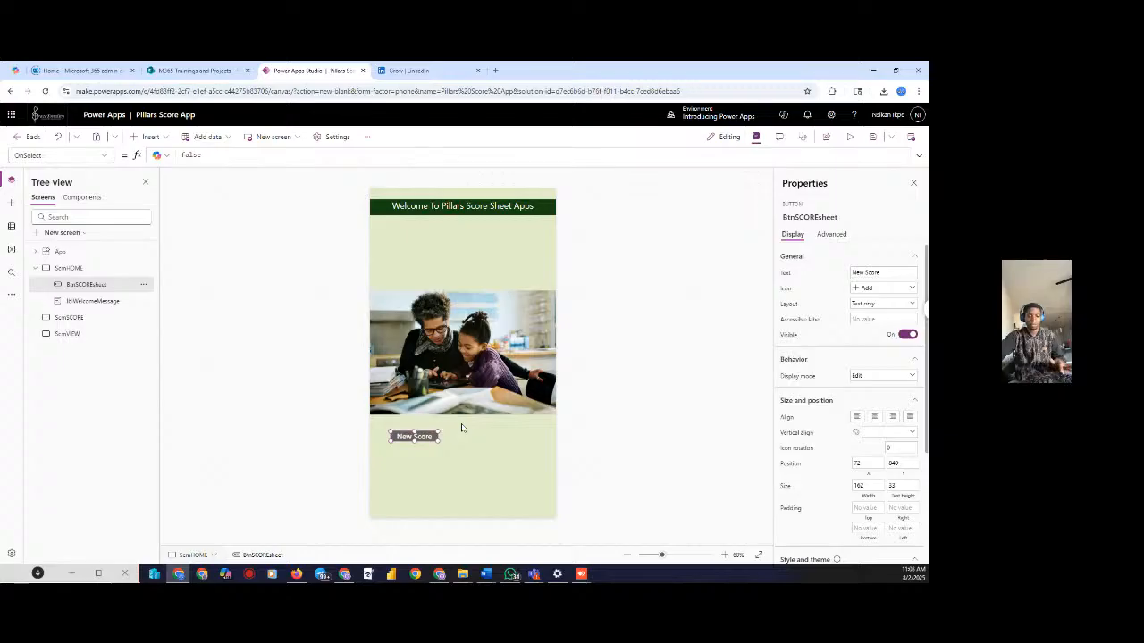
{"action": "key", "text": "ctrl+c"}
{"action": "key", "text": "ctrl+v"}
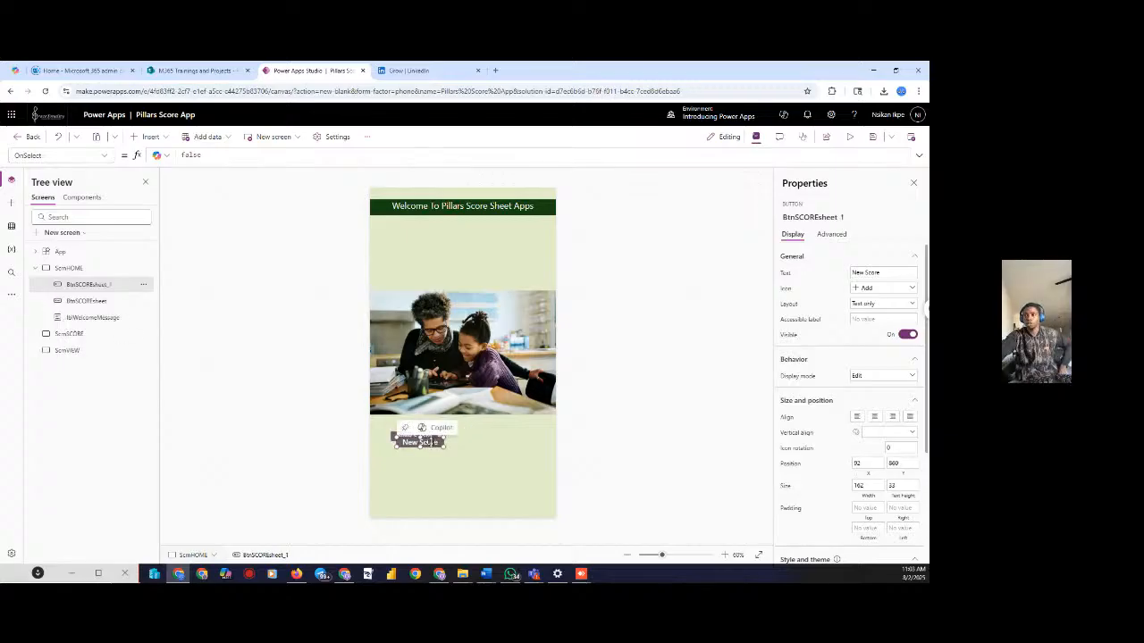
{"action": "left_click_drag", "start_coordinate": [420, 441], "coordinate": [523, 436]}
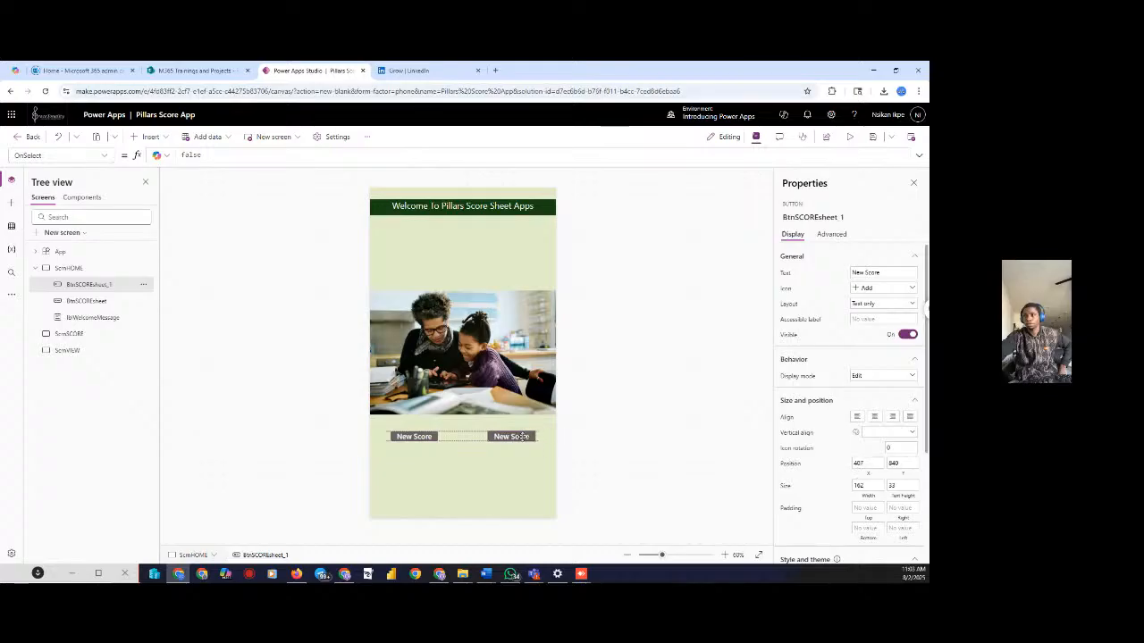
{"action": "left_click", "coordinate": [592, 441]}
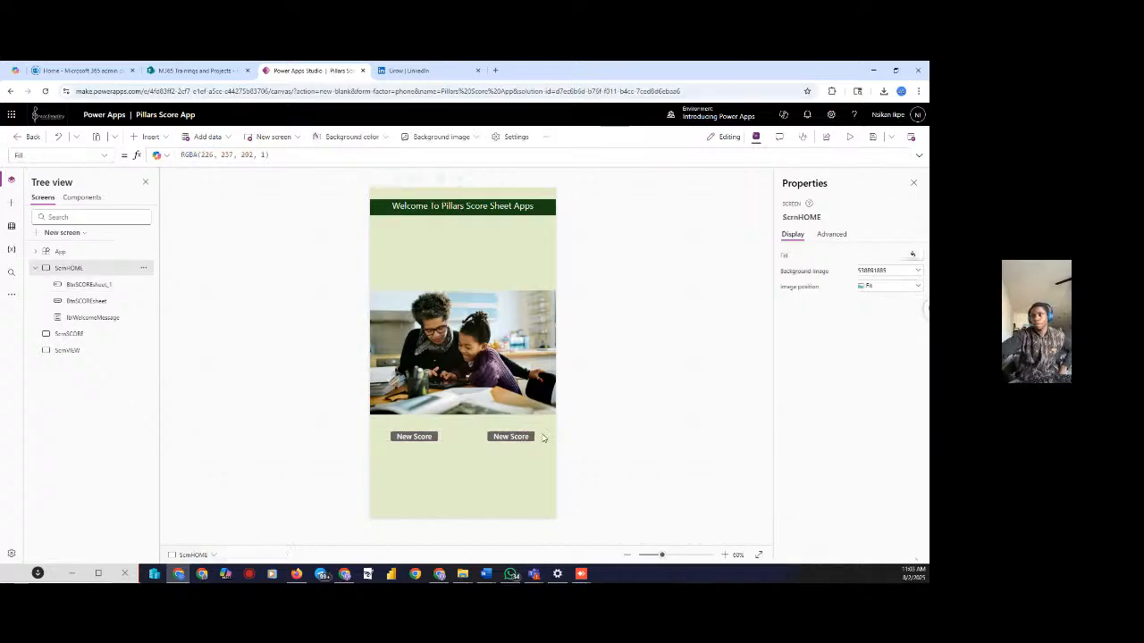
{"action": "left_click_drag", "start_coordinate": [507, 436], "coordinate": [493, 436]}
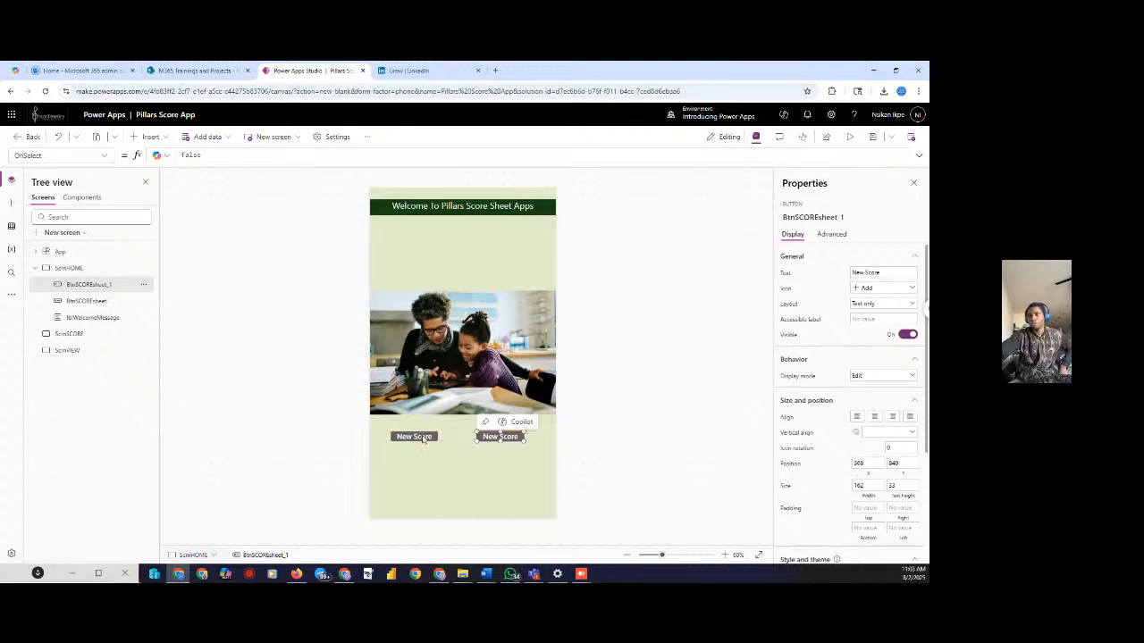
{"action": "left_click_drag", "start_coordinate": [419, 436], "coordinate": [430, 435]}
{"action": "left_click", "coordinate": [635, 426]}
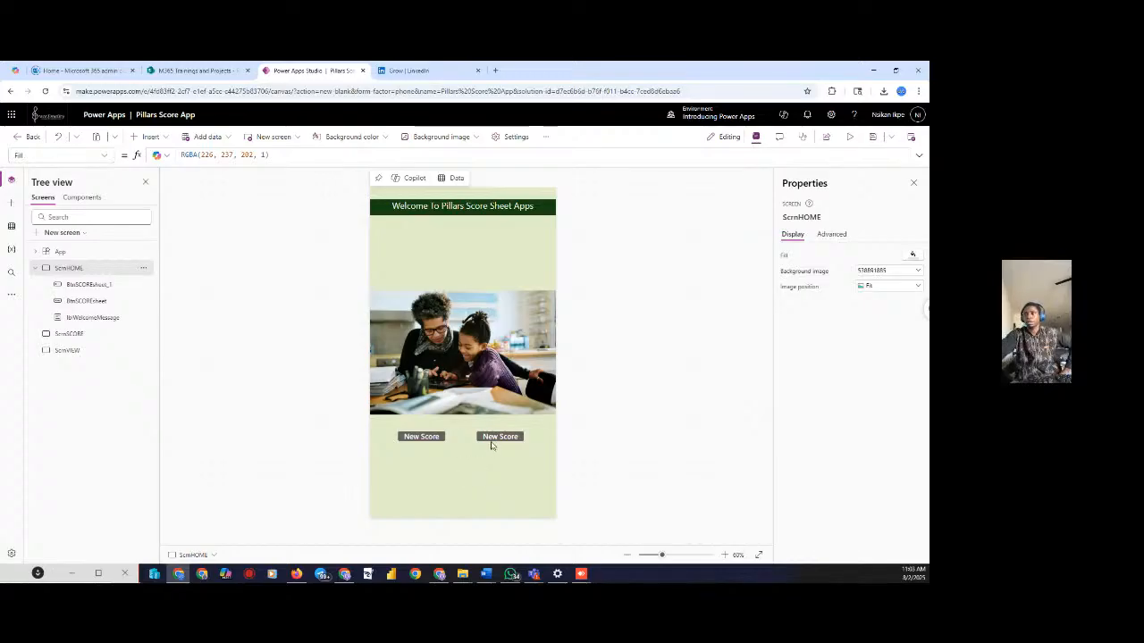
{"action": "left_click_drag", "start_coordinate": [491, 444], "coordinate": [494, 437]}
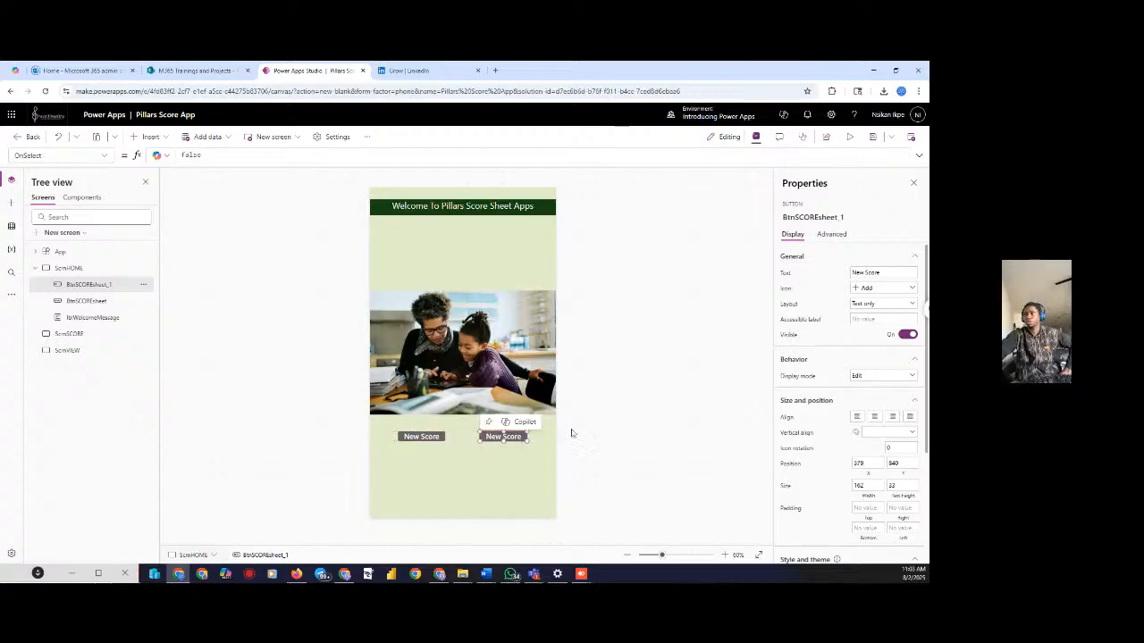
Change the copied button's label text to 'View Scores'
{"action": "left_click", "coordinate": [883, 272]}
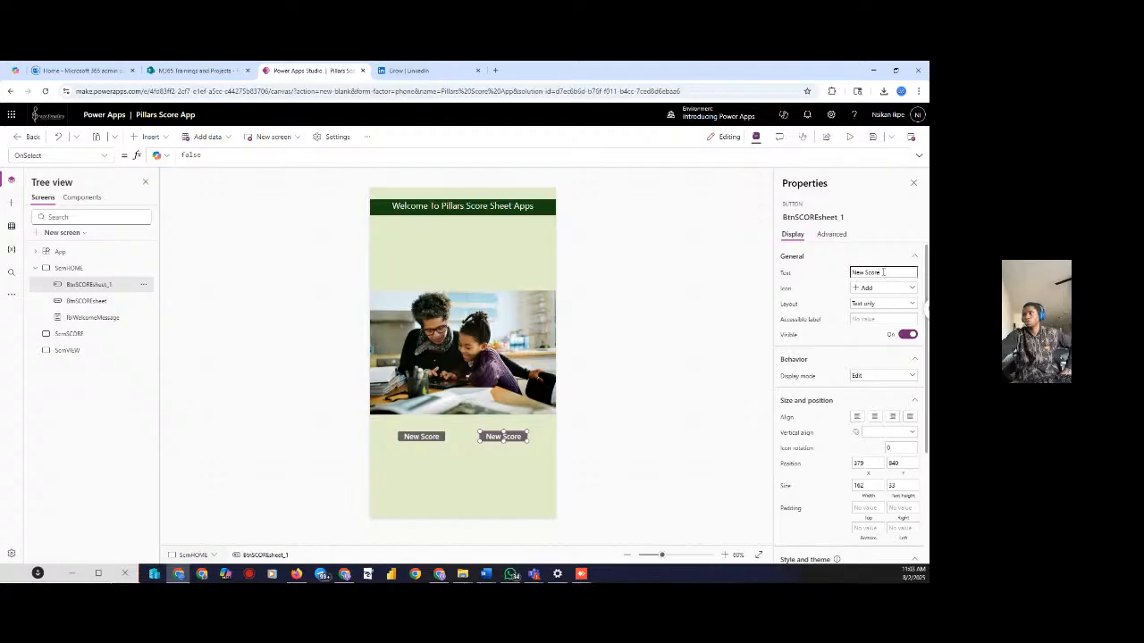
{"action": "left_click_drag", "start_coordinate": [883, 272], "coordinate": [853, 282]}
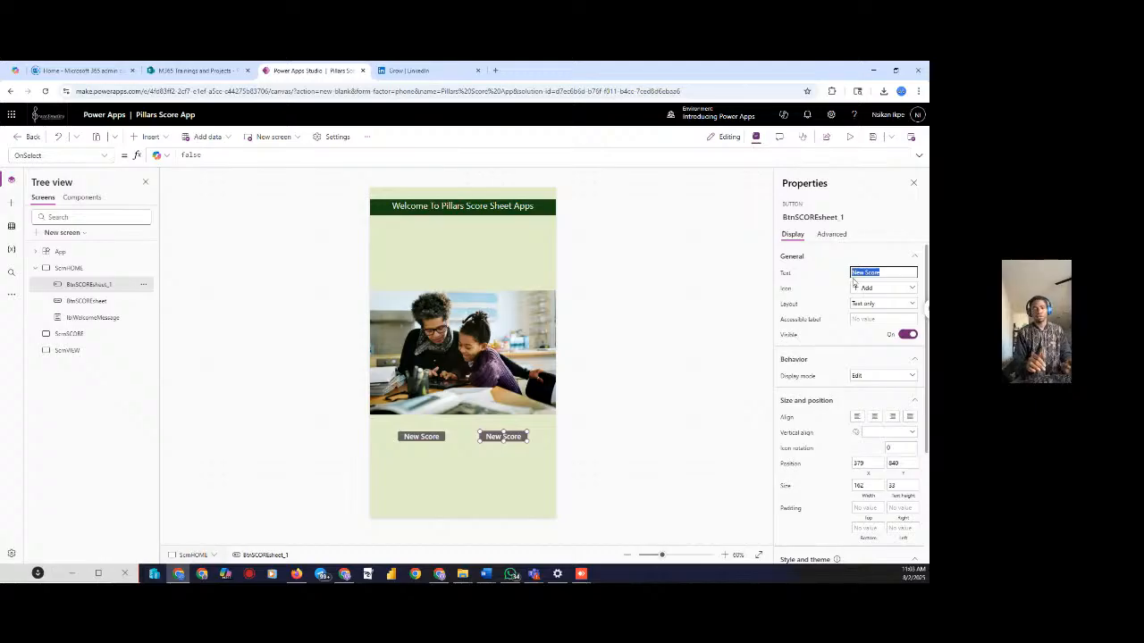
{"action": "type", "text": "Vi"}
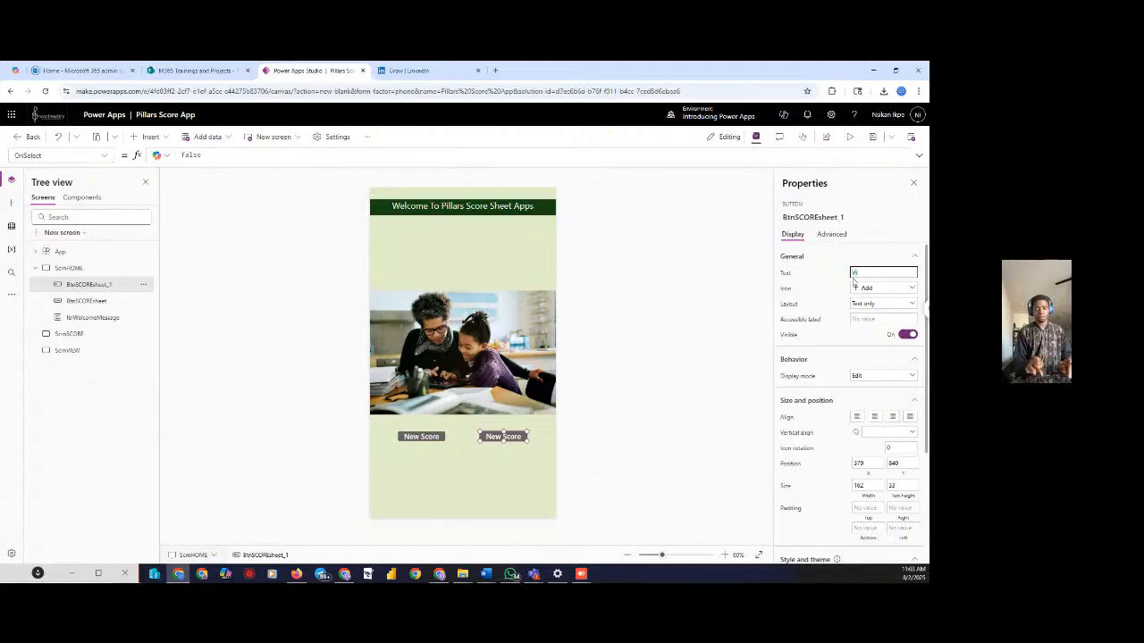
{"action": "type", "text": "ew"}
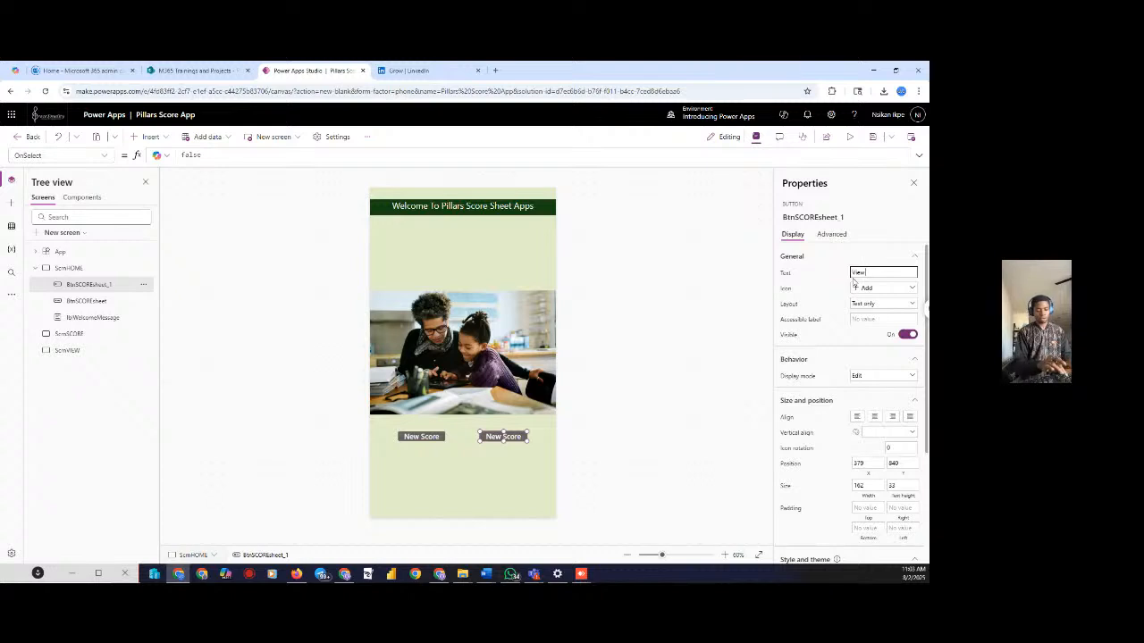
{"action": "type", "text": " Sc"}
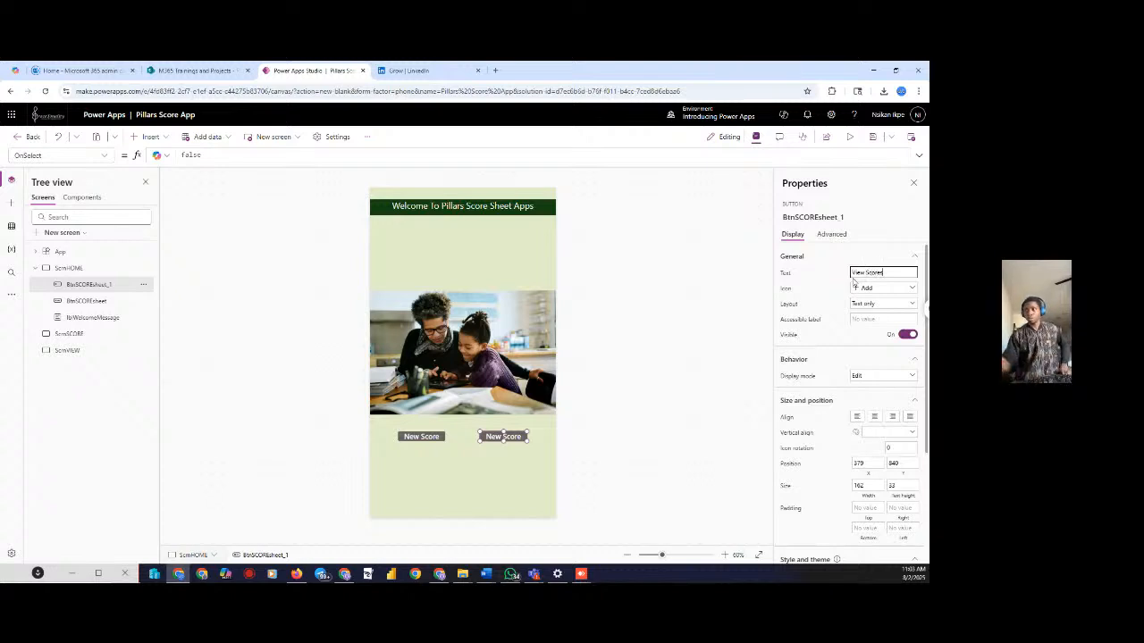
{"action": "type", "text": "ores"}
{"action": "left_click", "coordinate": [663, 391]}
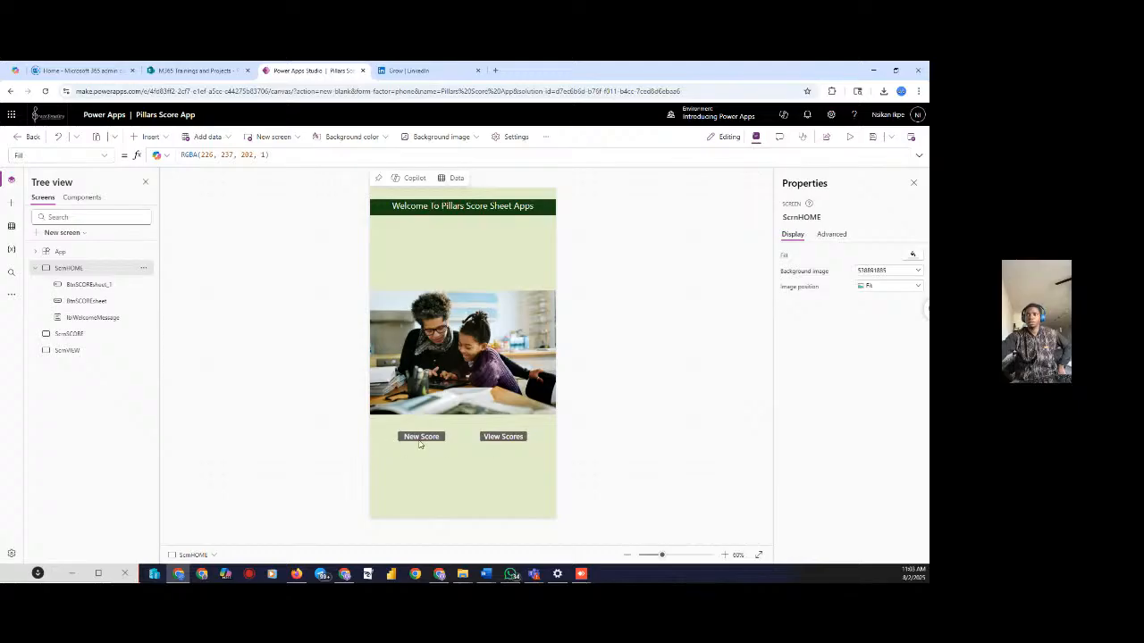
Rename the View Scores button control to BtnVIEW
{"action": "left_click", "coordinate": [505, 437]}
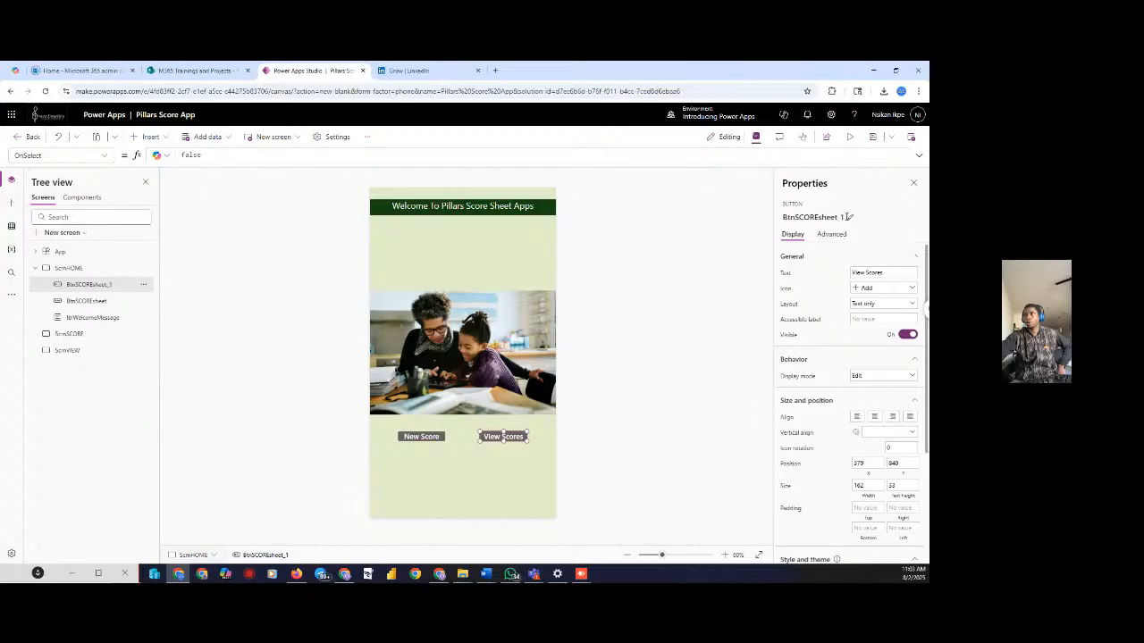
{"action": "left_click", "coordinate": [851, 218]}
{"action": "left_click", "coordinate": [852, 215]}
{"action": "key", "text": "BackSpace"}
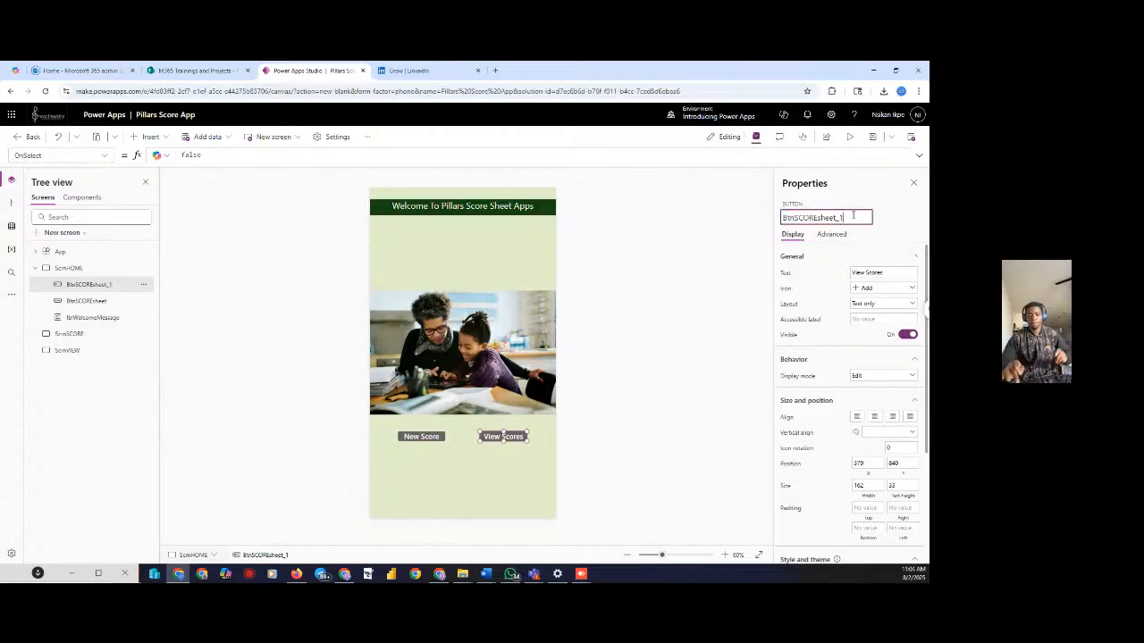
{"action": "key", "text": "BackSpace"}
{"action": "key", "text": "BackSpace"}
{"action": "key", "text": "BackSpace"}
{"action": "key", "text": "BackSpace"}
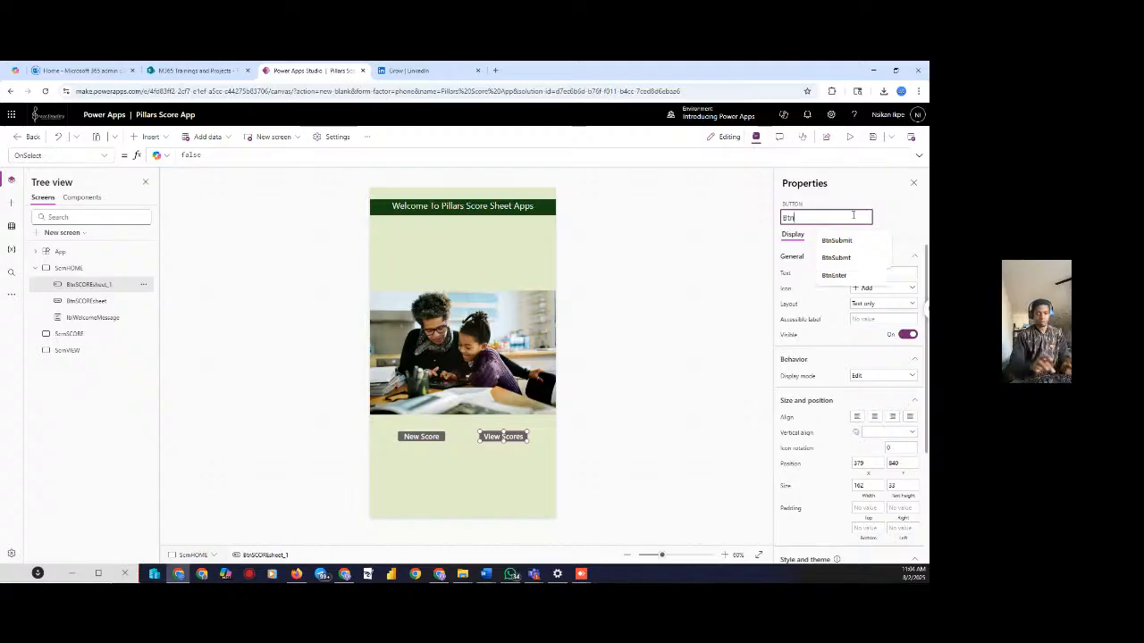
{"action": "type", "text": "V"}
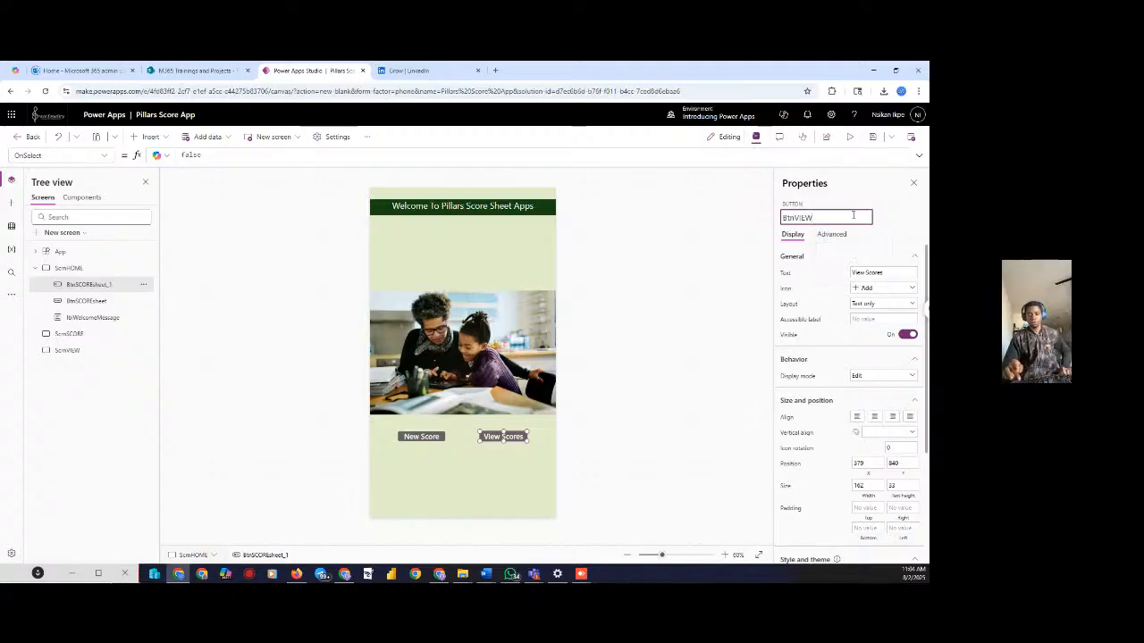
{"action": "type", "text": "IEW"}
{"action": "key", "text": "Return"}
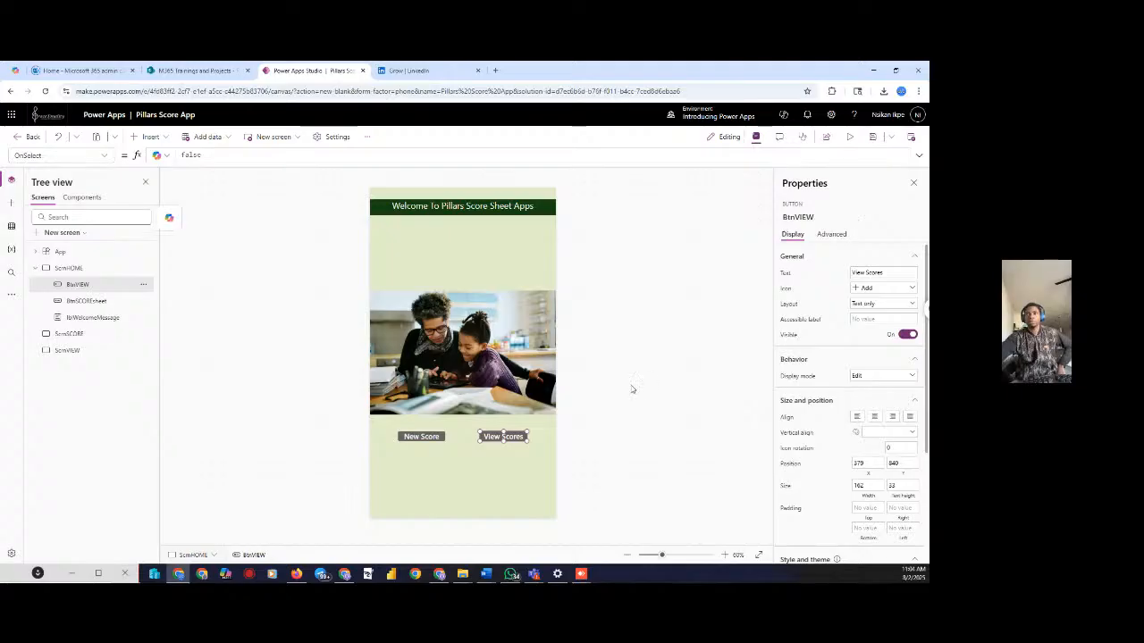
{"action": "left_click", "coordinate": [511, 242]}
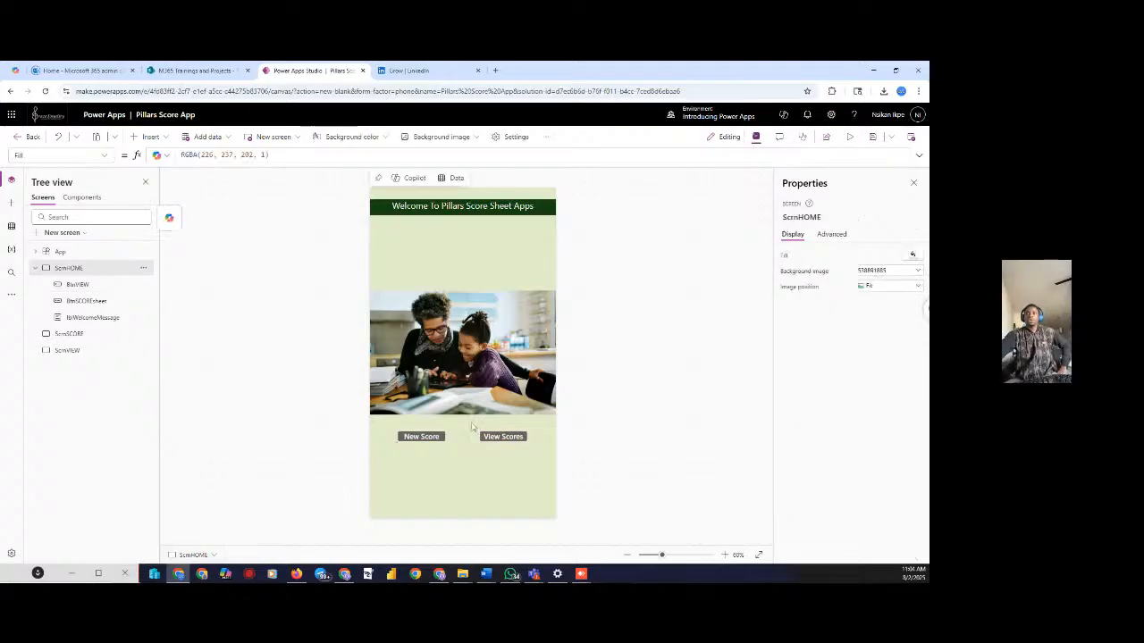
{"action": "left_click", "coordinate": [849, 137]}
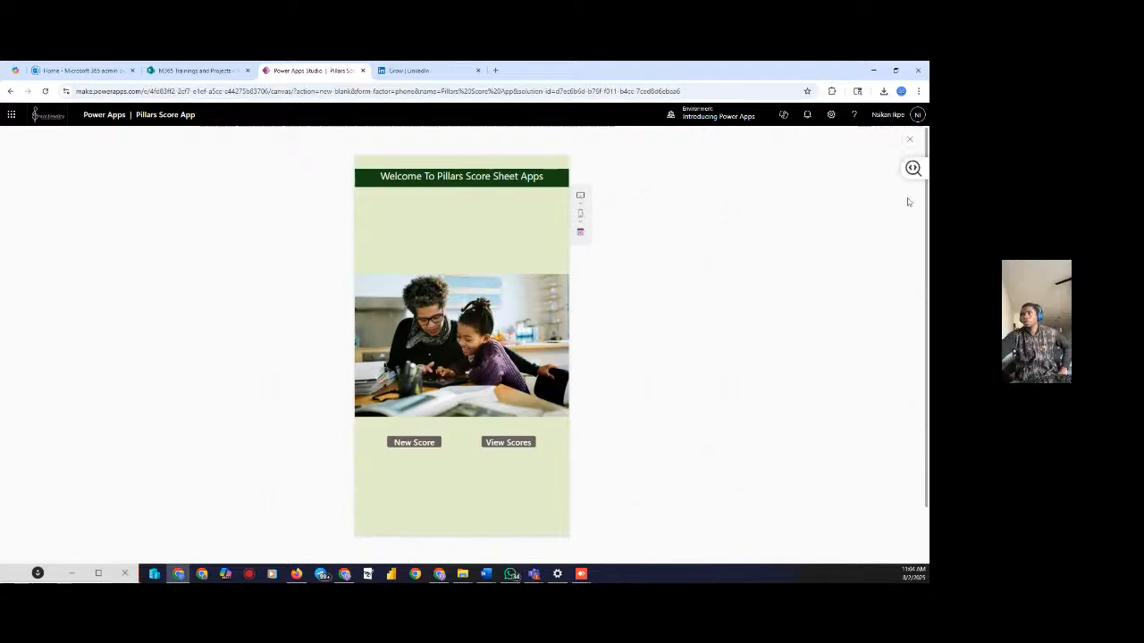
{"action": "left_click", "coordinate": [908, 141]}
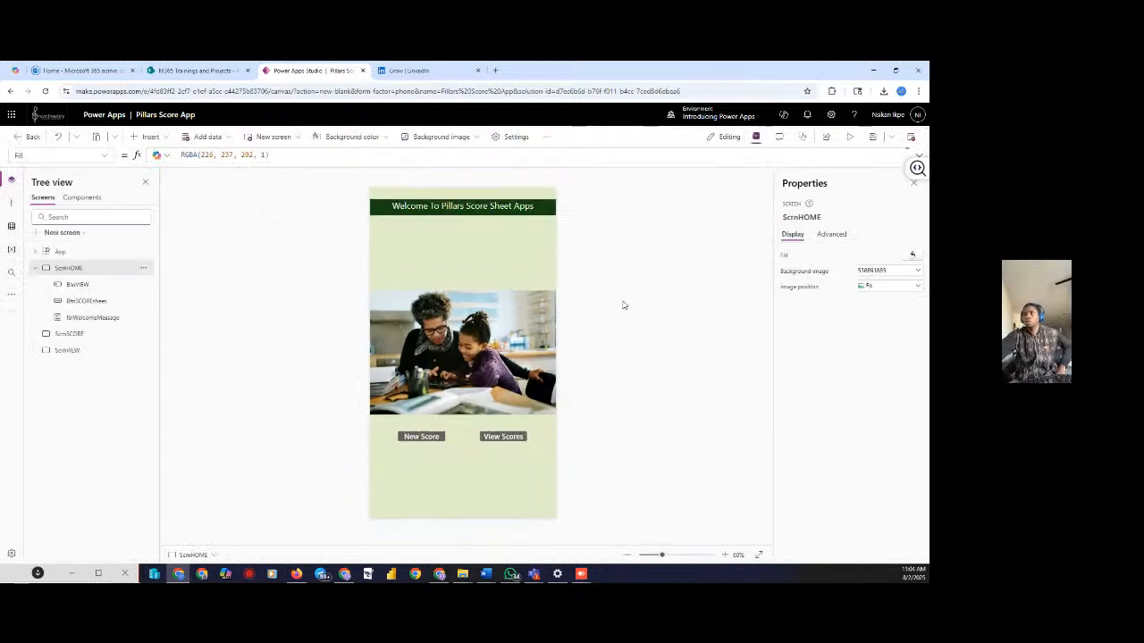
Colour the View Scores button green from the colour palette
{"action": "left_click", "coordinate": [505, 438]}
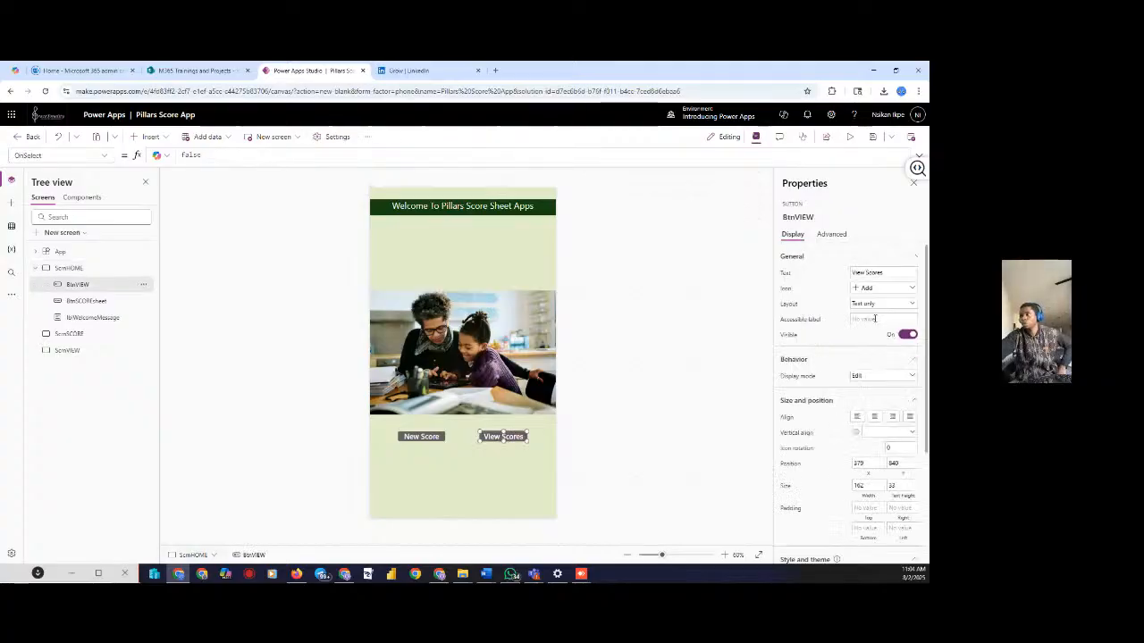
{"action": "scroll", "coordinate": [898, 420], "scroll_direction": "down", "scroll_amount": 3}
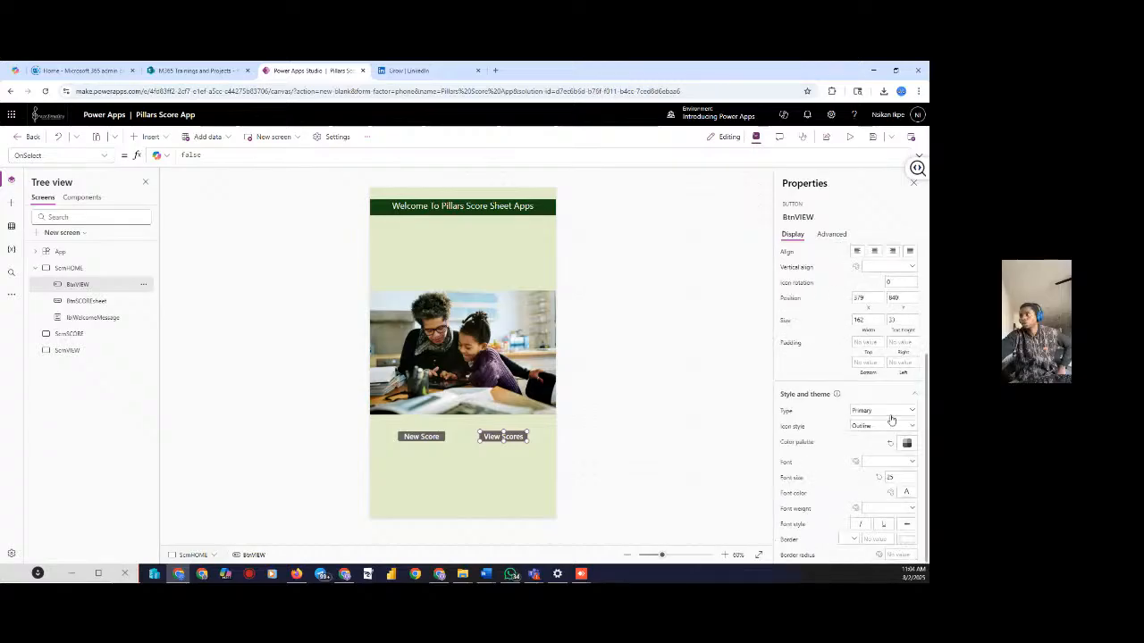
{"action": "left_click", "coordinate": [906, 444]}
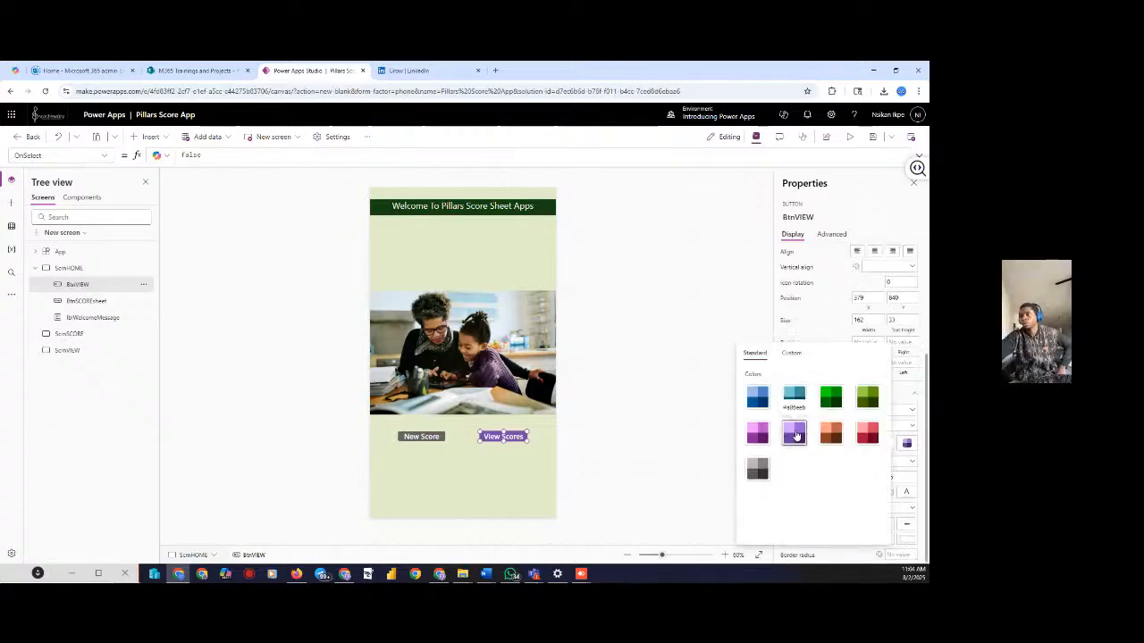
{"action": "left_click", "coordinate": [864, 435]}
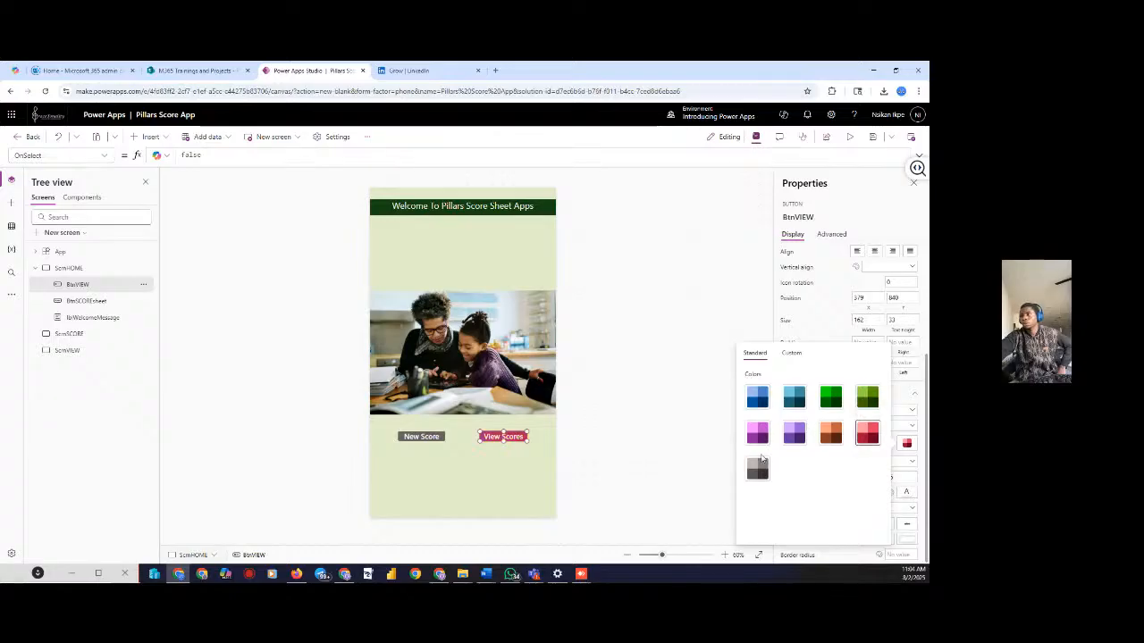
{"action": "left_click", "coordinate": [830, 396]}
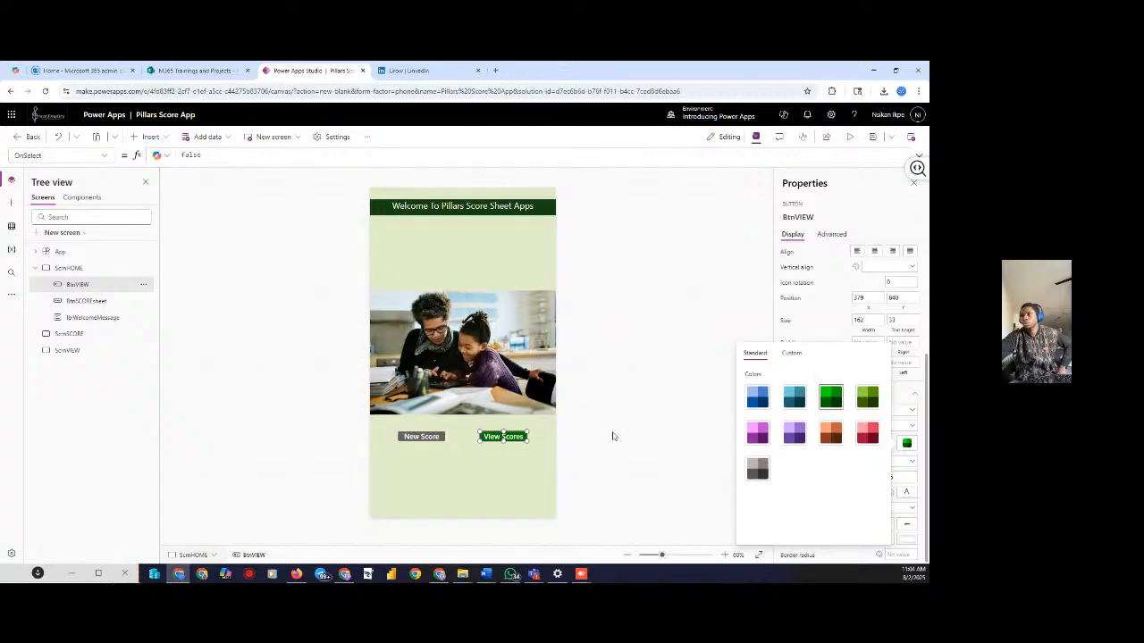
Try blue on the New Score button, then set it back to grey
{"action": "left_click", "coordinate": [420, 438]}
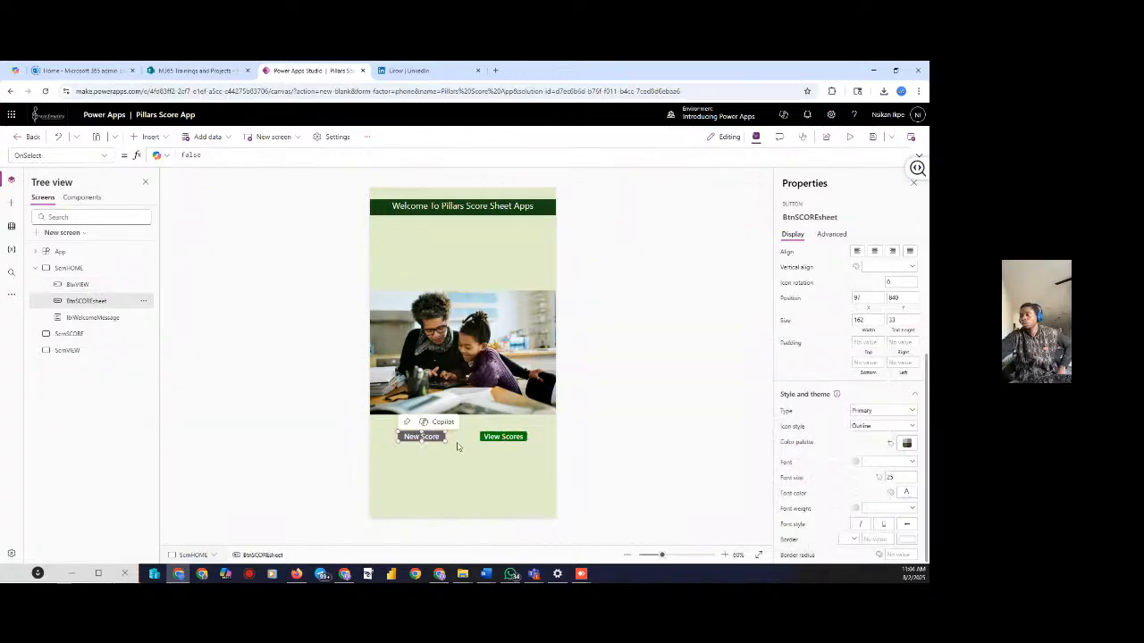
{"action": "left_click", "coordinate": [907, 443]}
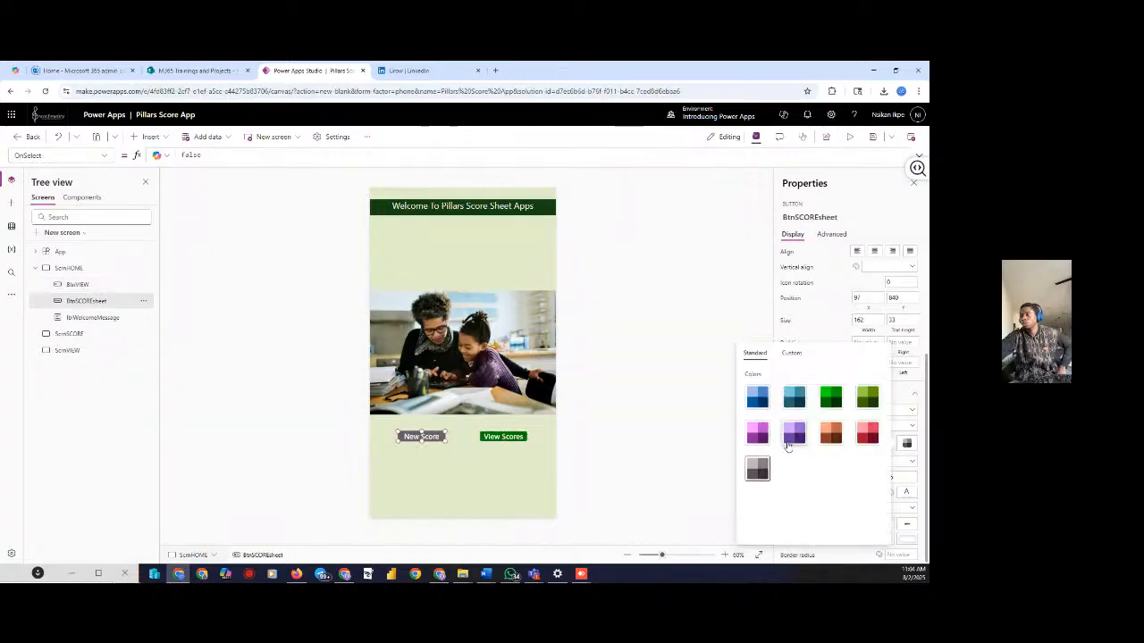
{"action": "left_click", "coordinate": [764, 406]}
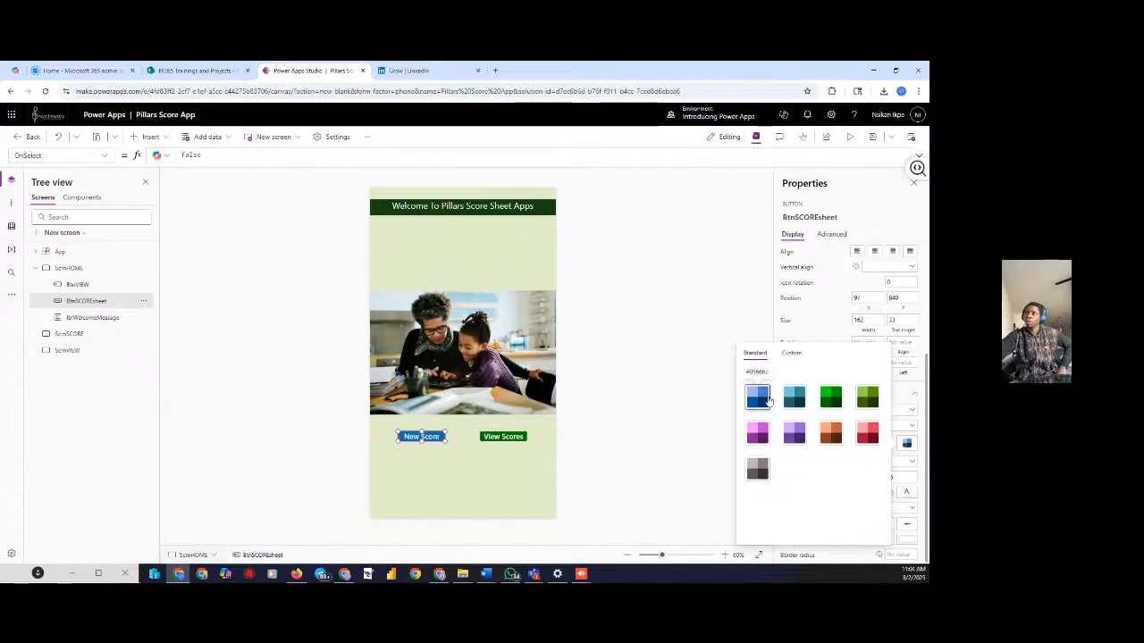
{"action": "left_click", "coordinate": [757, 472]}
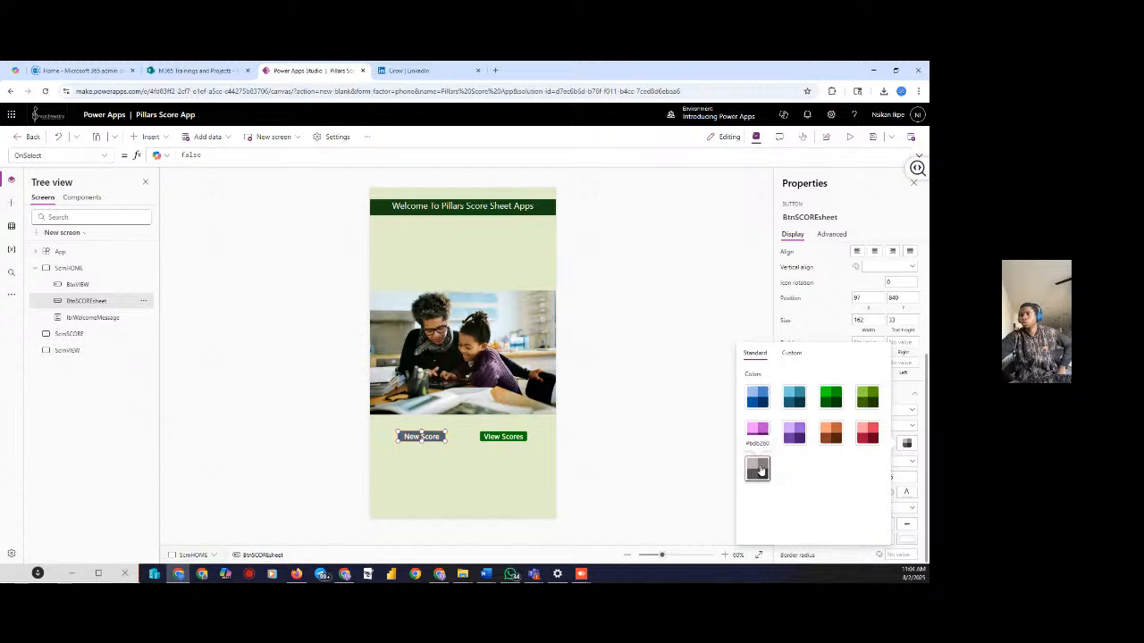
{"action": "left_click", "coordinate": [721, 401]}
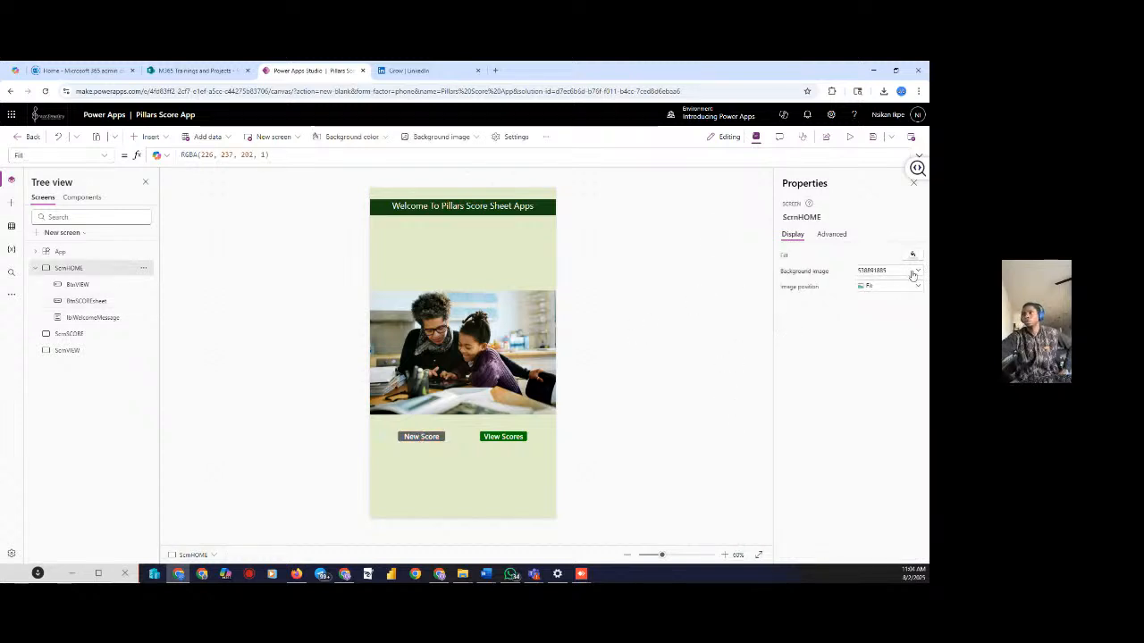
{"action": "left_click", "coordinate": [416, 439]}
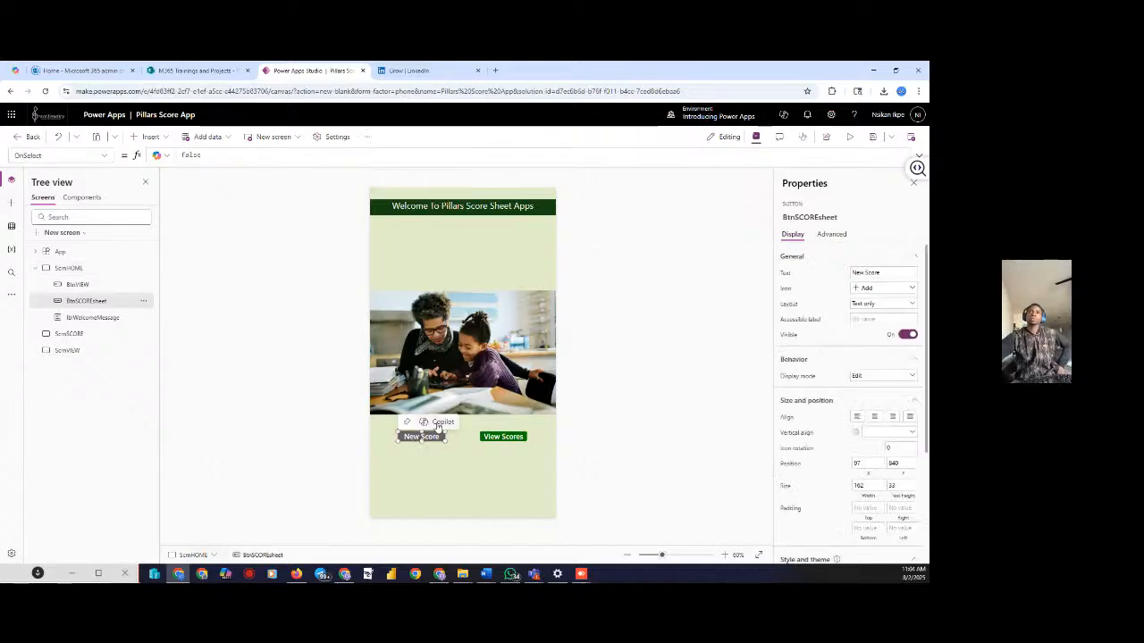
{"action": "left_click", "coordinate": [501, 438]}
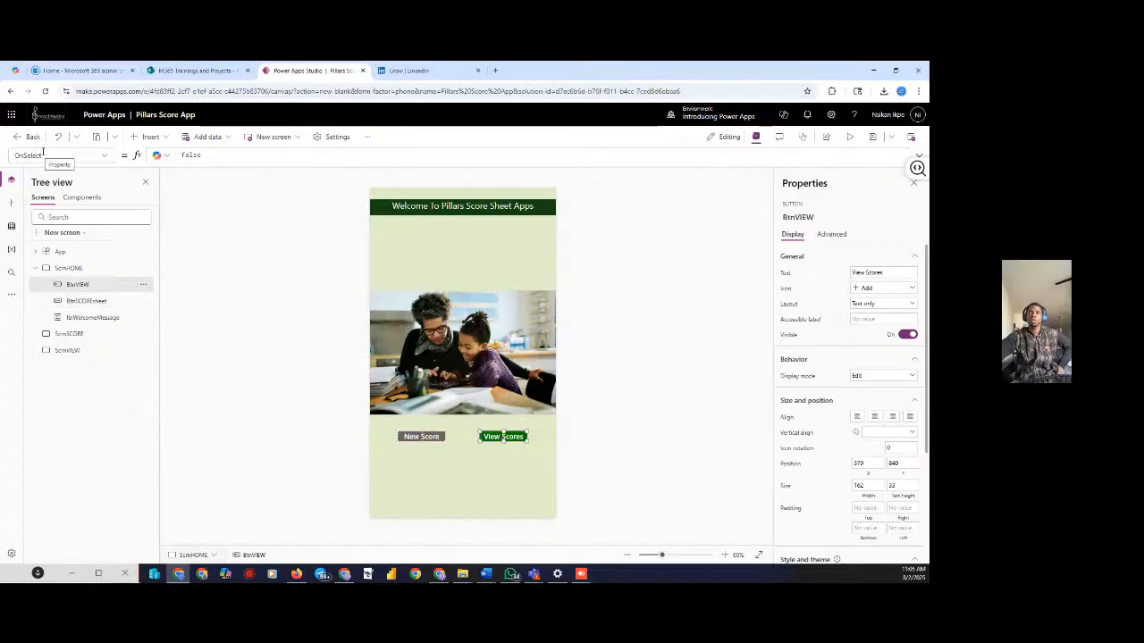
{"action": "left_click", "coordinate": [107, 157]}
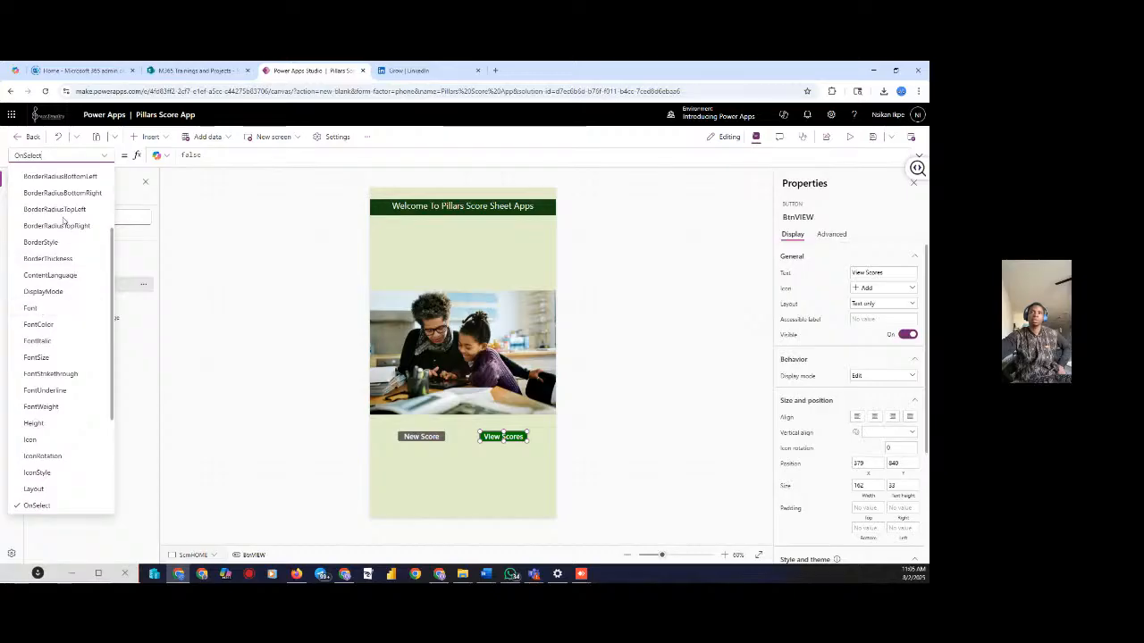
{"action": "scroll", "coordinate": [55, 230], "scroll_direction": "up", "scroll_amount": 3}
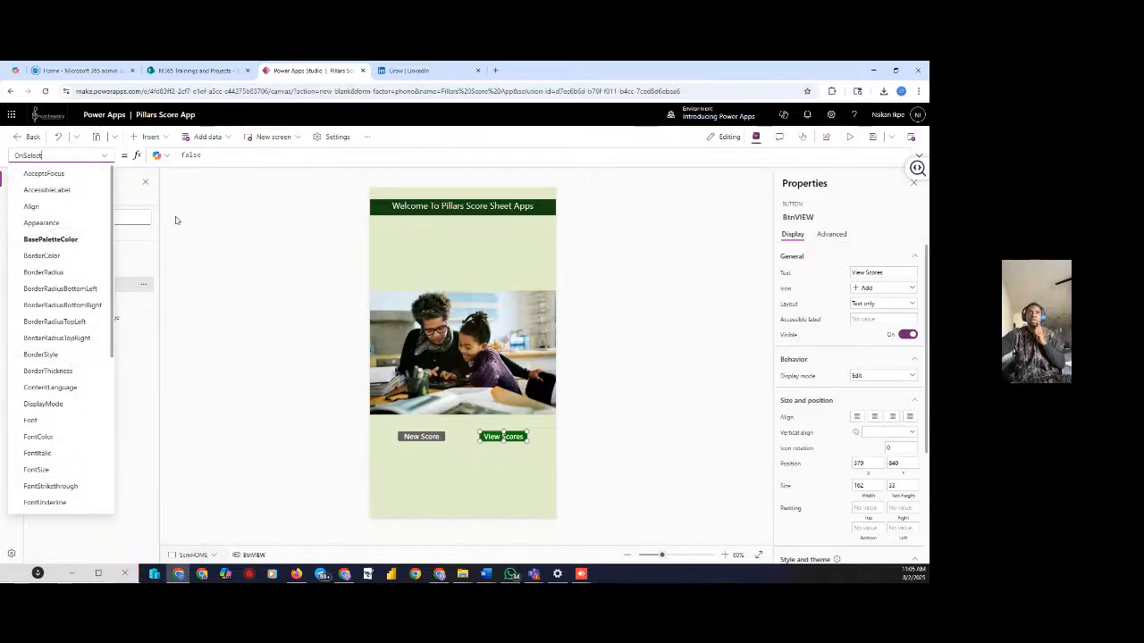
{"action": "left_click", "coordinate": [215, 250]}
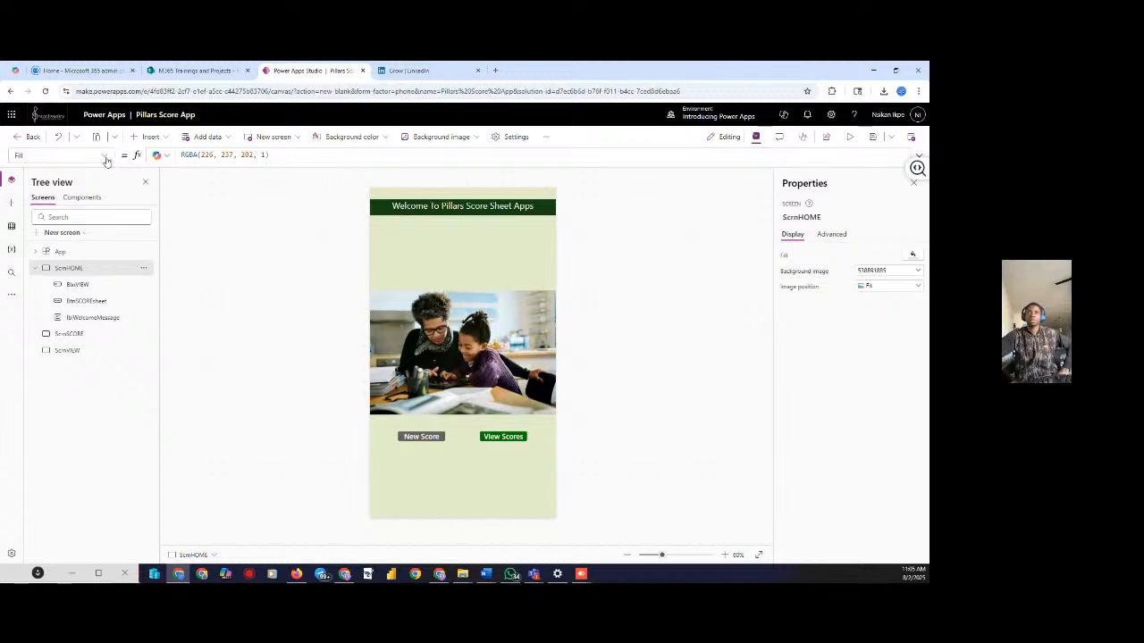
{"action": "left_click", "coordinate": [106, 159]}
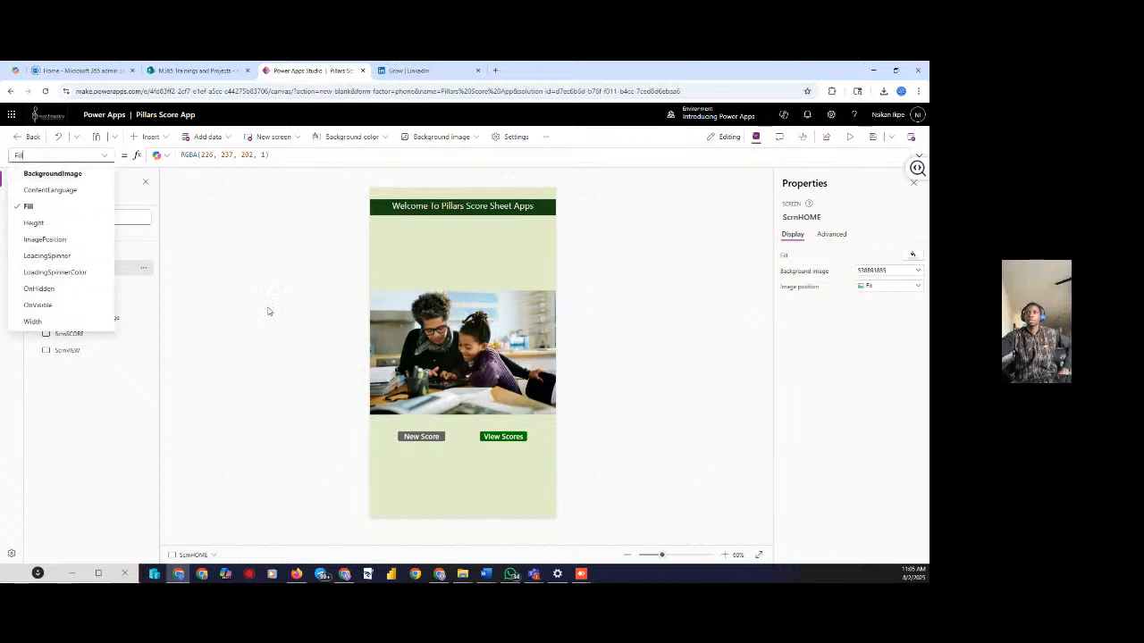
{"action": "left_click", "coordinate": [503, 437]}
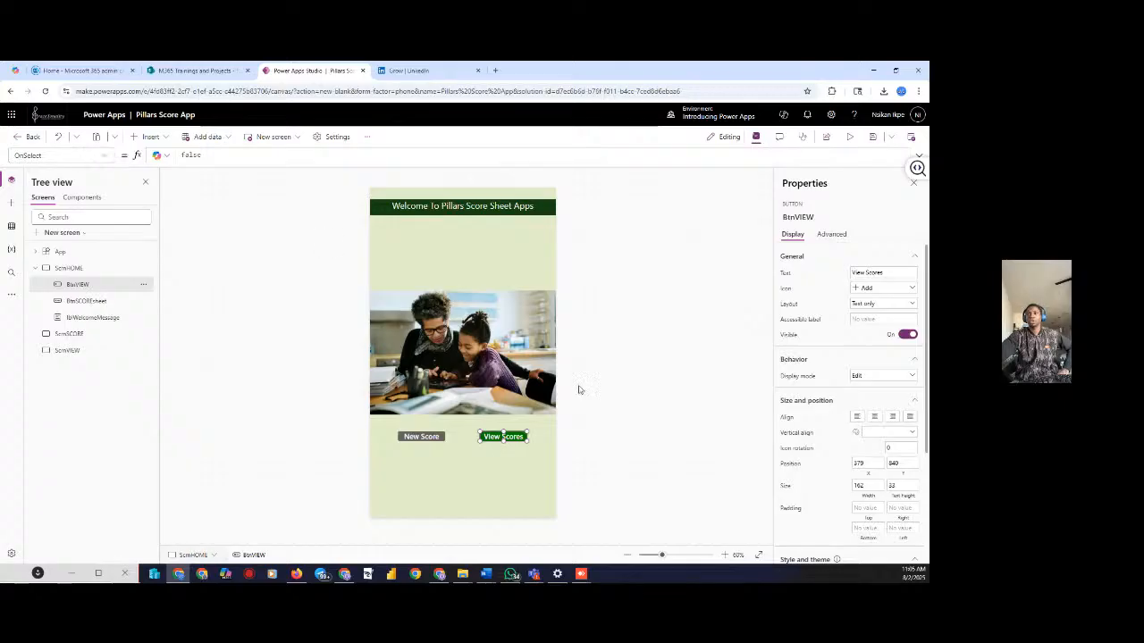
Replace false in BtnVIEW's OnSelect with Navigate(ScrnVIEW, ScreenTransition.None)
{"action": "double_click", "coordinate": [190, 155]}
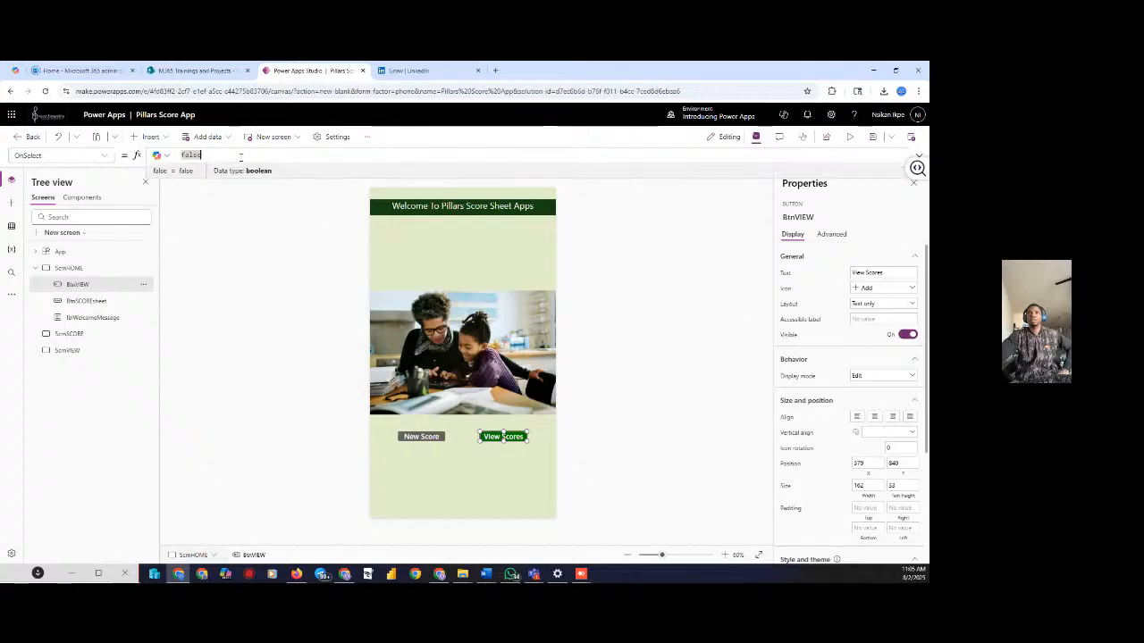
{"action": "type", "text": "f"}
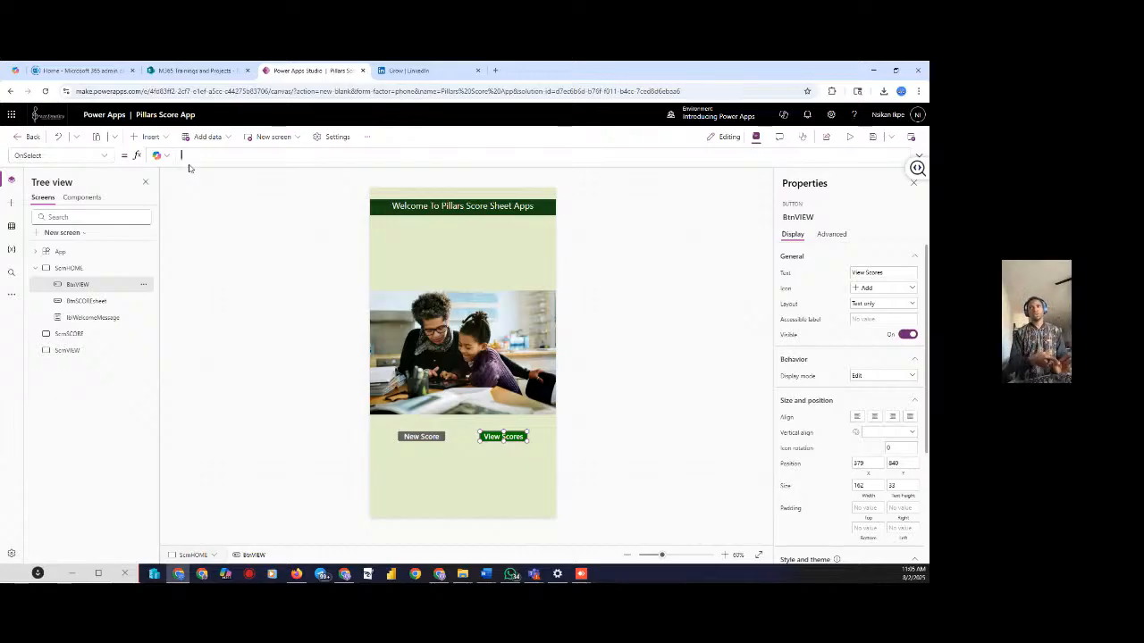
{"action": "type", "text": "na"}
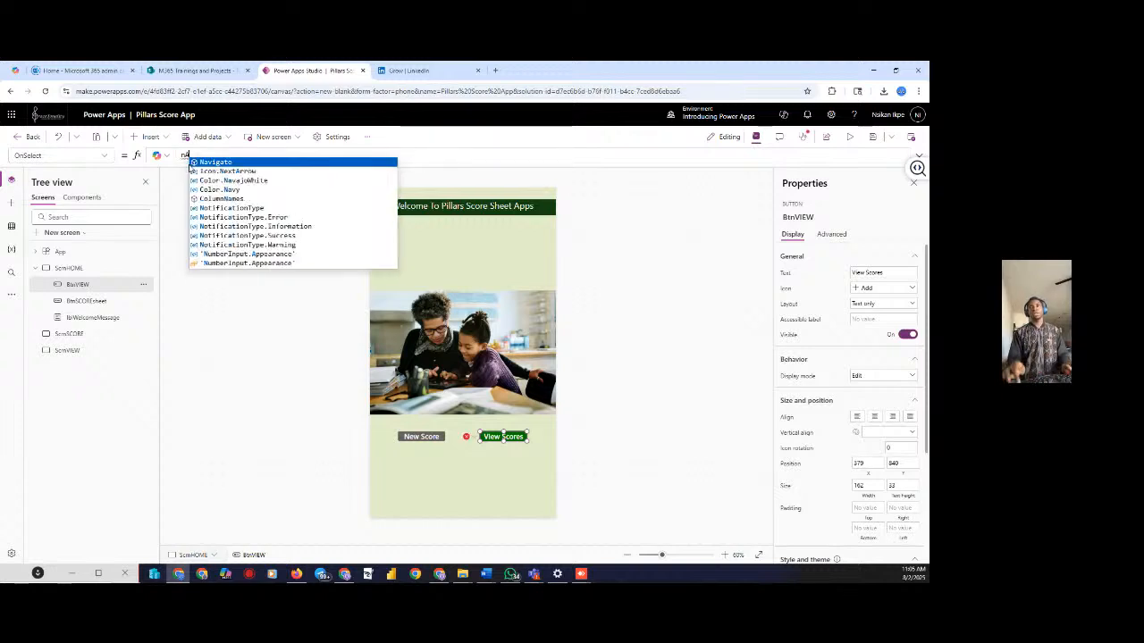
{"action": "key", "text": "Tab"}
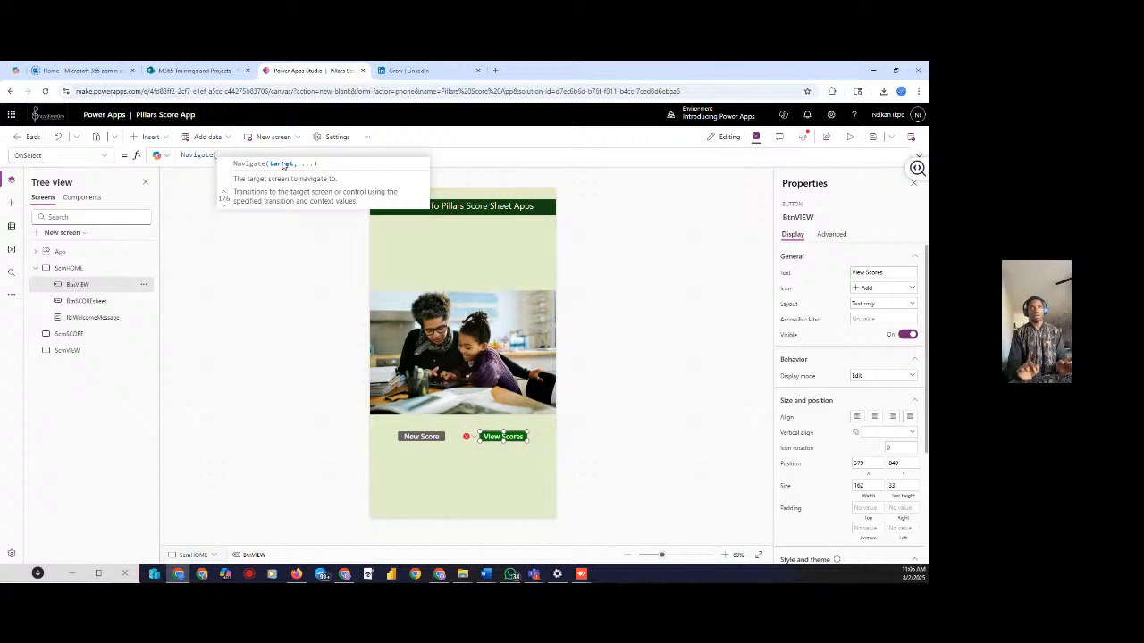
{"action": "type", "text": "S"}
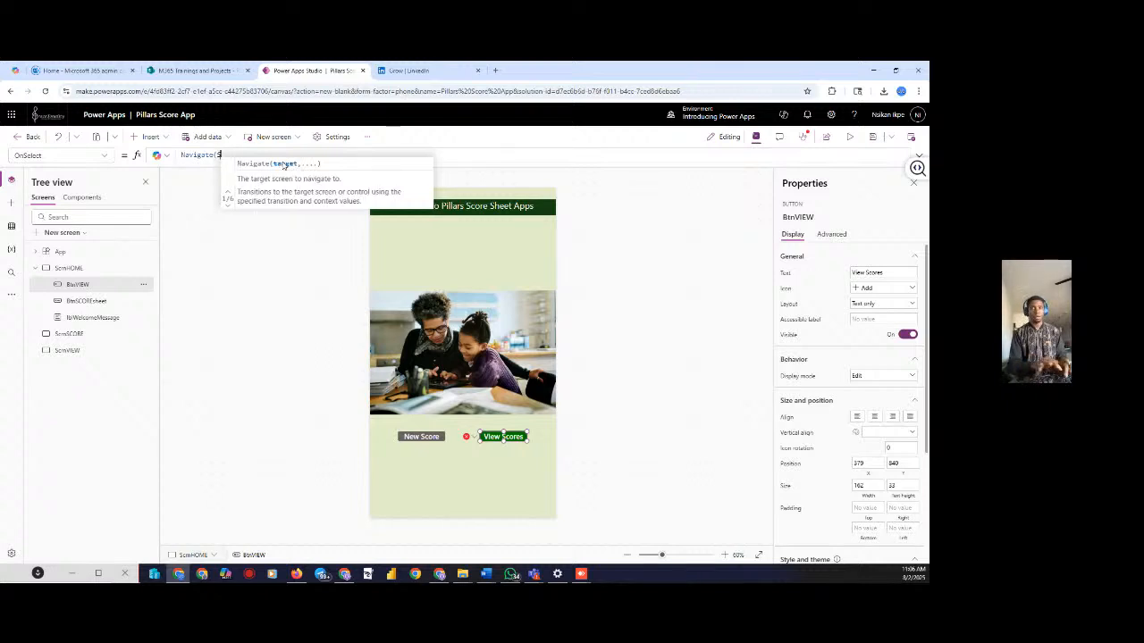
{"action": "type", "text": "CRN"}
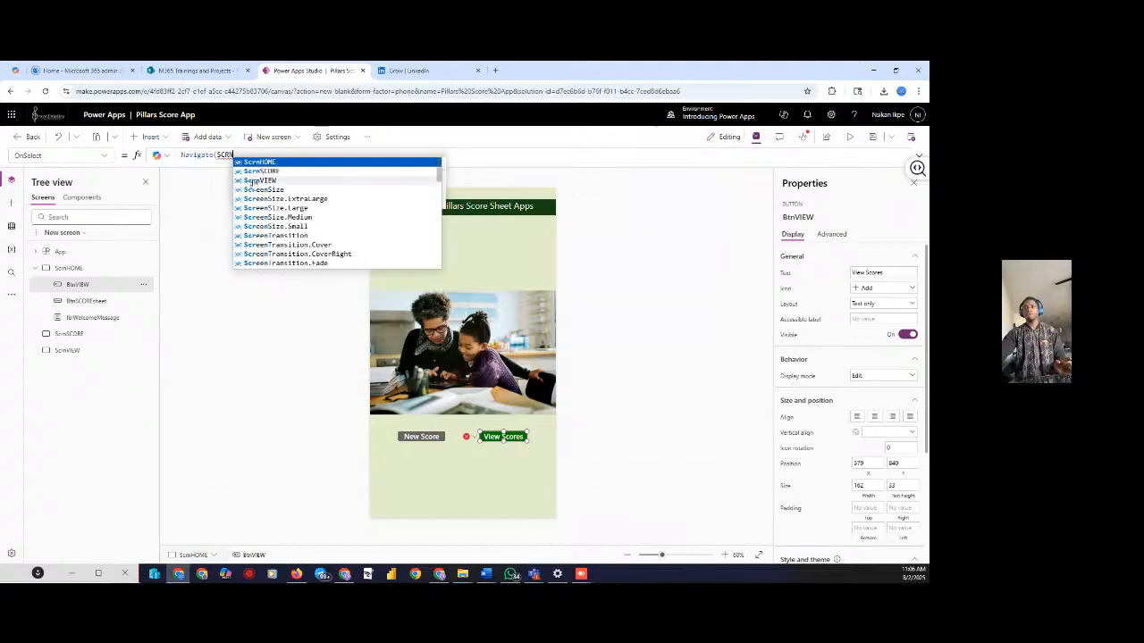
{"action": "left_click", "coordinate": [259, 181]}
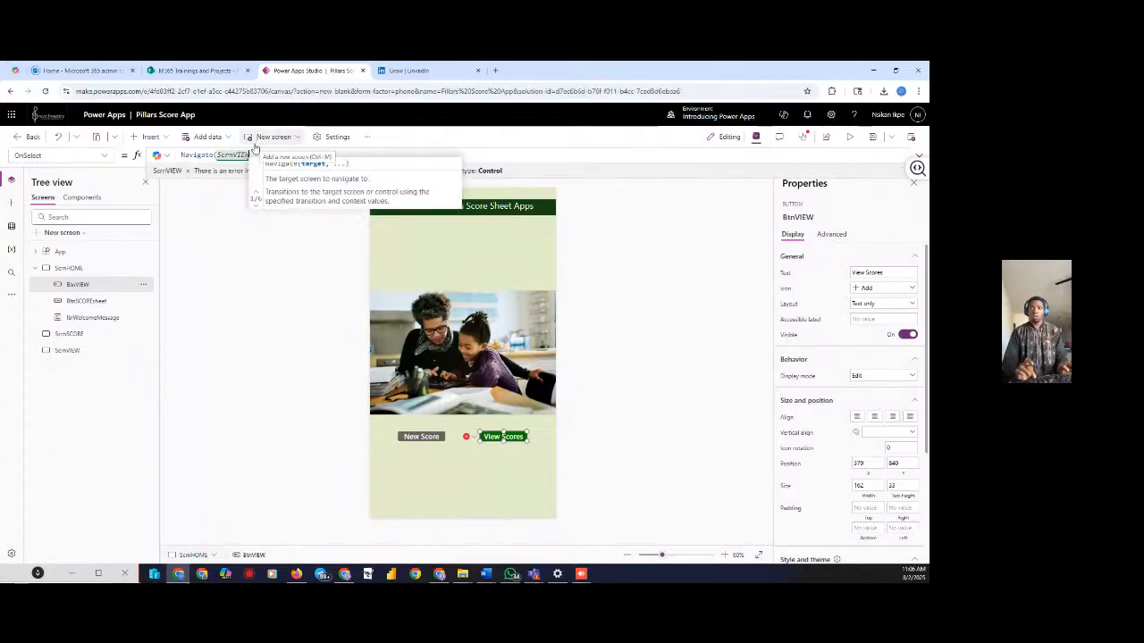
{"action": "type", "text": ","}
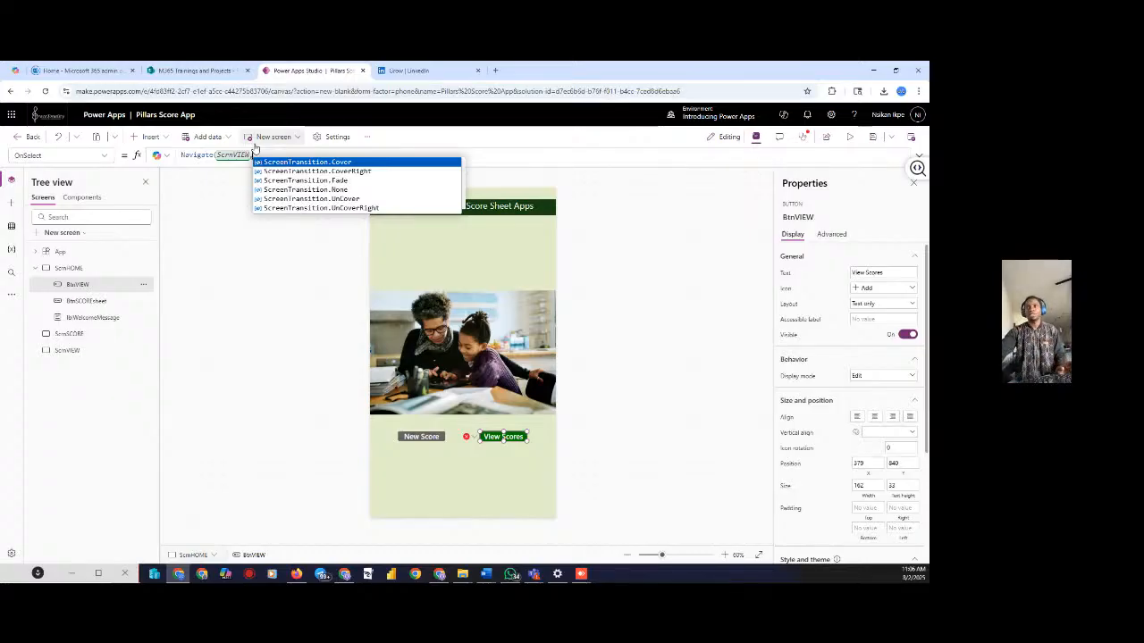
{"action": "left_click", "coordinate": [322, 191]}
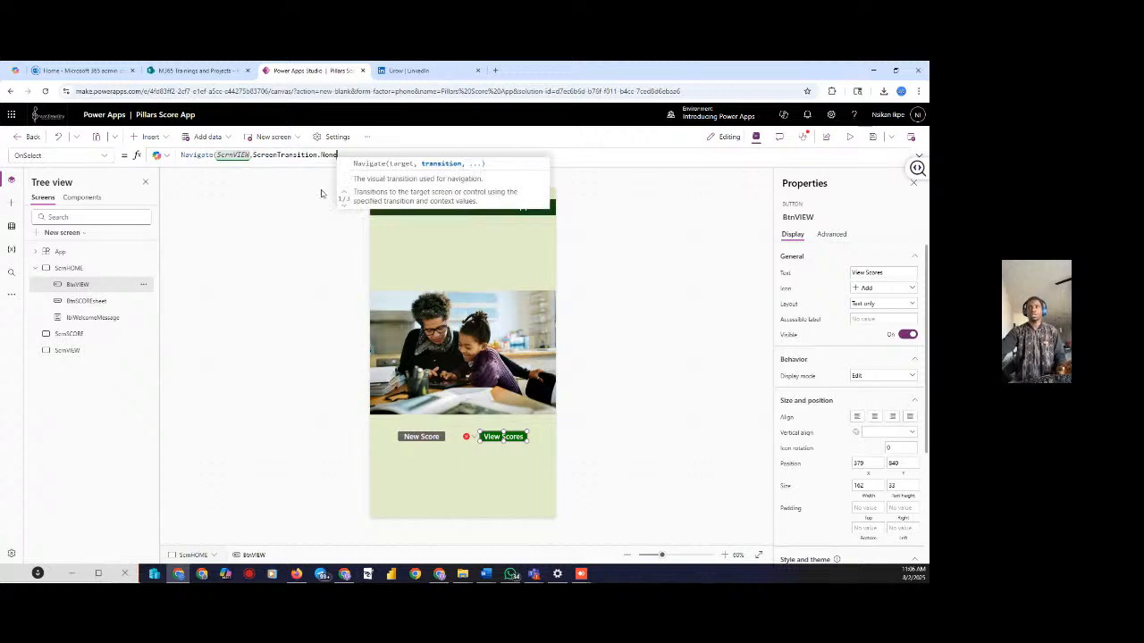
{"action": "type", "text": ")"}
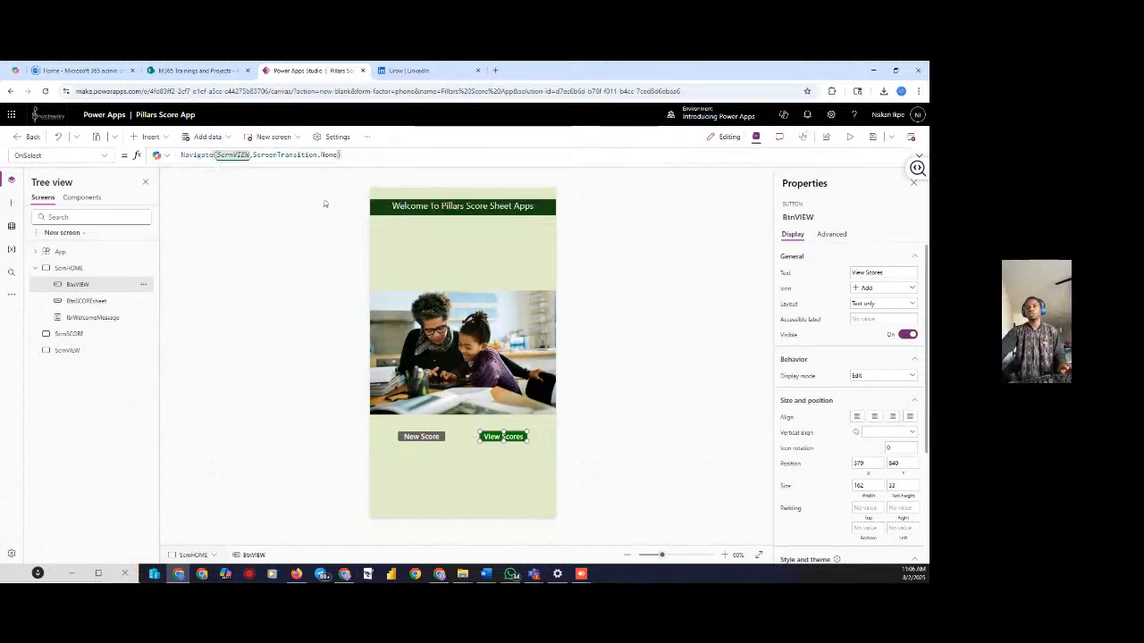
Set BtnSCOREsheet's OnSelect to Navigate(ScrnSCORE, ScreenTransition.Fade)
{"action": "left_click", "coordinate": [417, 438]}
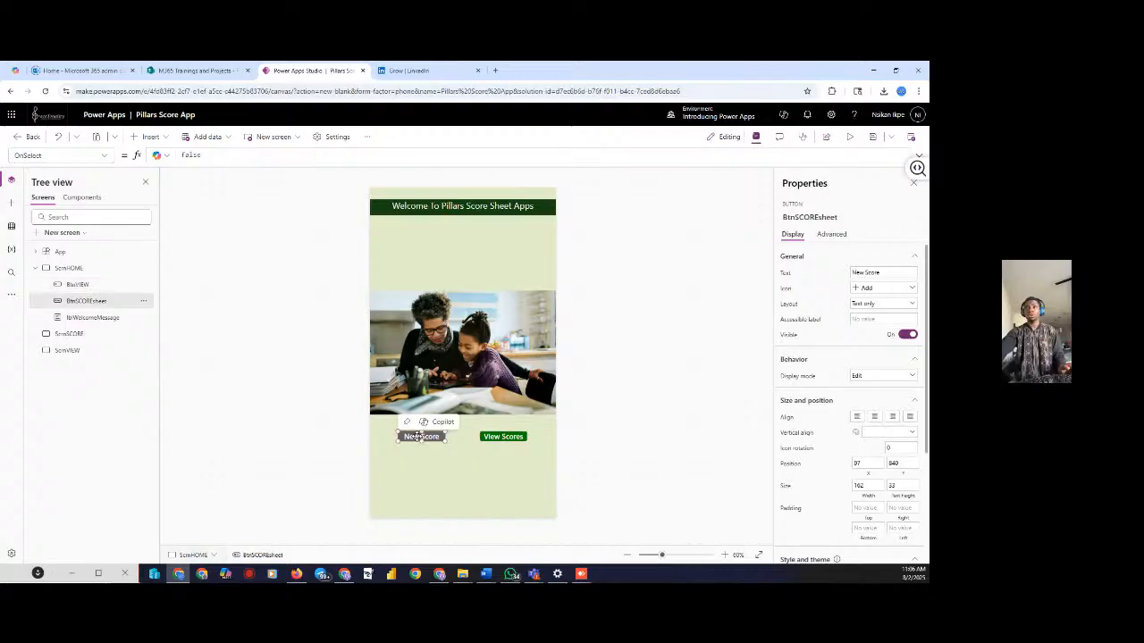
{"action": "left_click", "coordinate": [221, 153]}
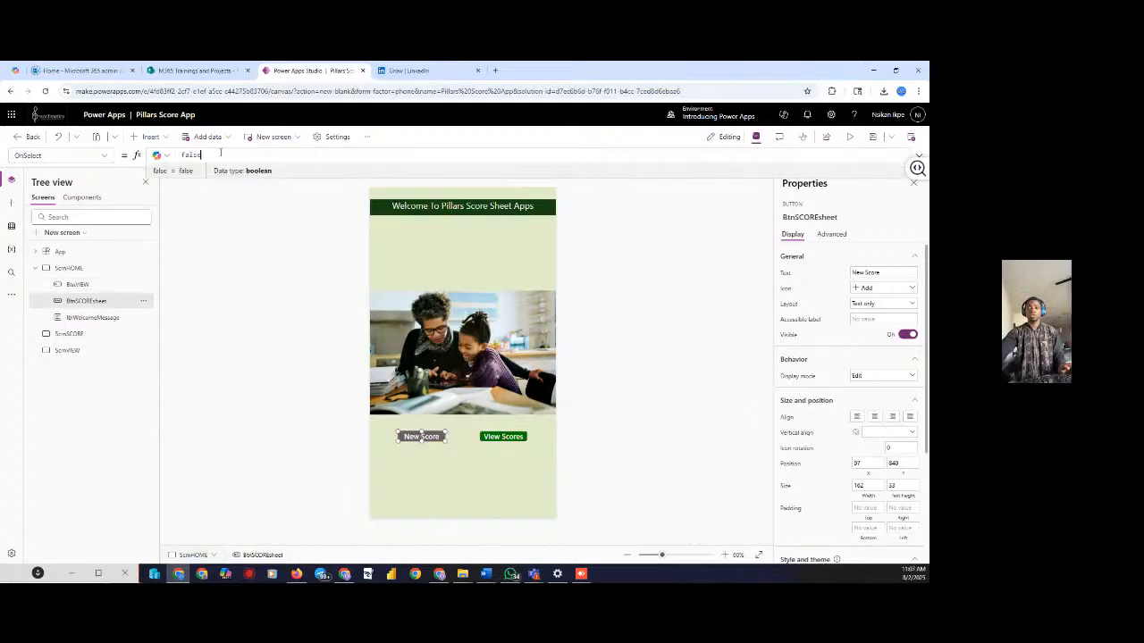
{"action": "key", "text": "BackSpace"}
{"action": "key", "text": "BackSpace"}
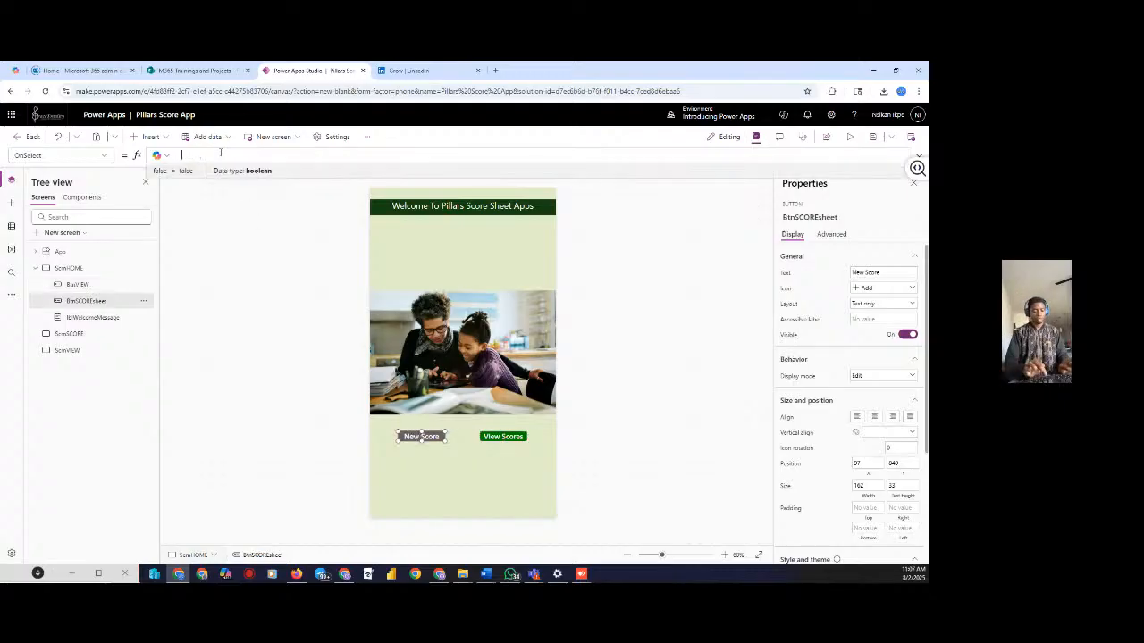
{"action": "type", "text": "NAVI"}
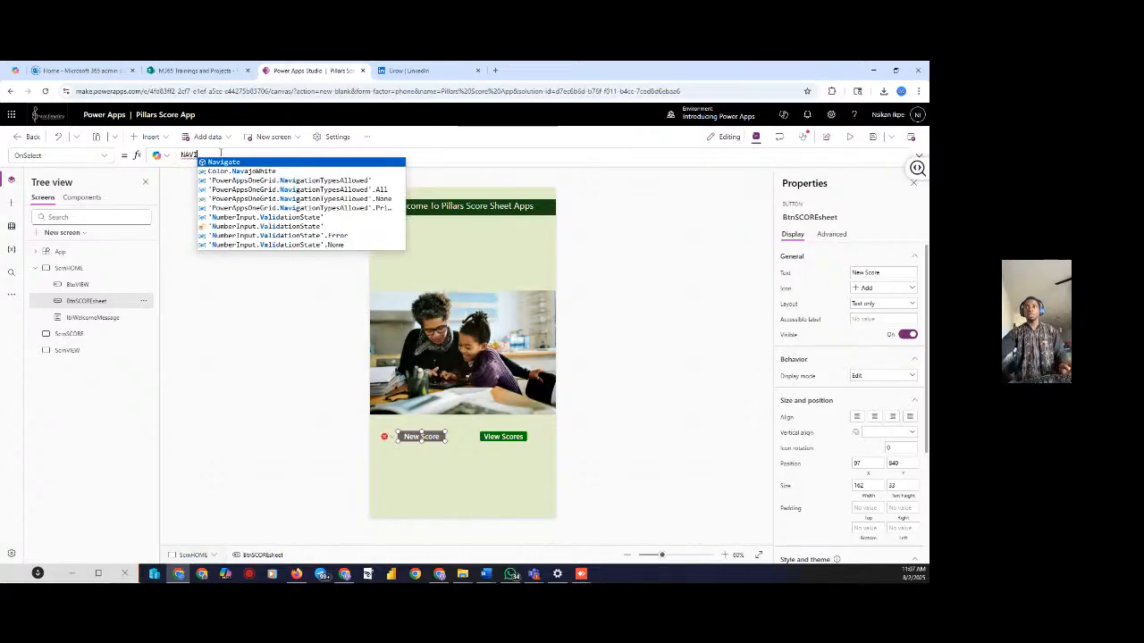
{"action": "left_click", "coordinate": [222, 165]}
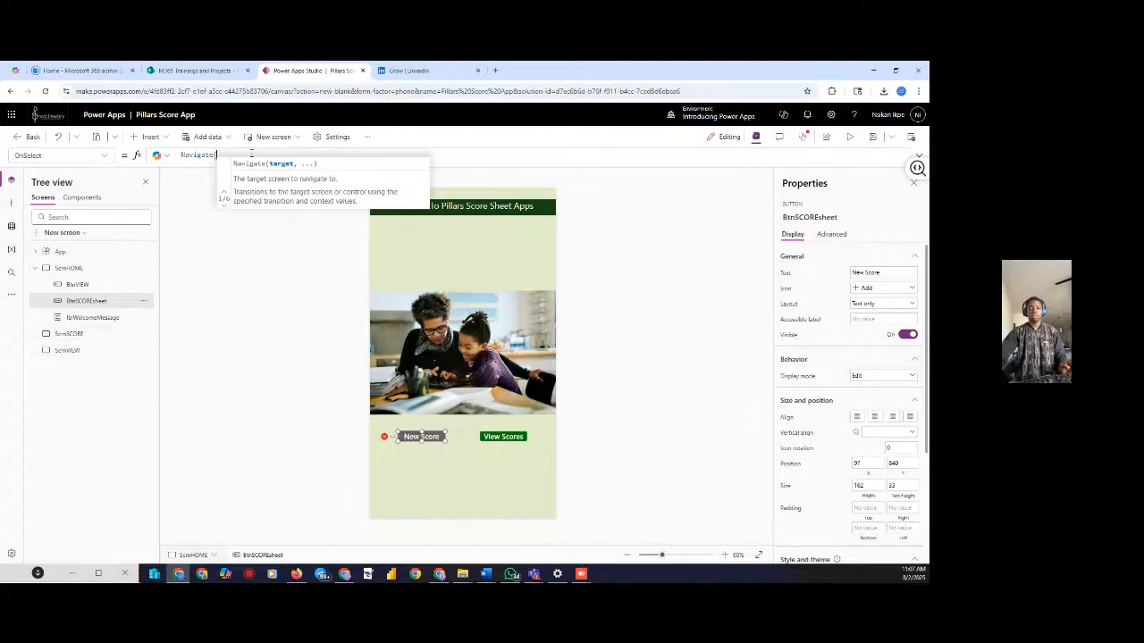
{"action": "type", "text": "SCR"}
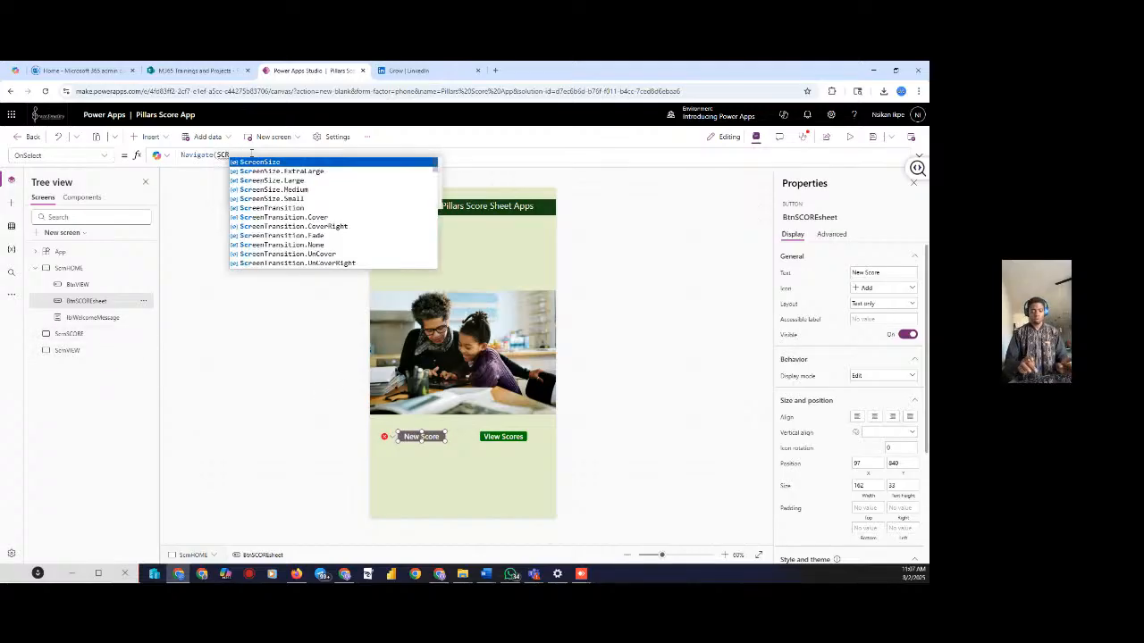
{"action": "type", "text": "N"}
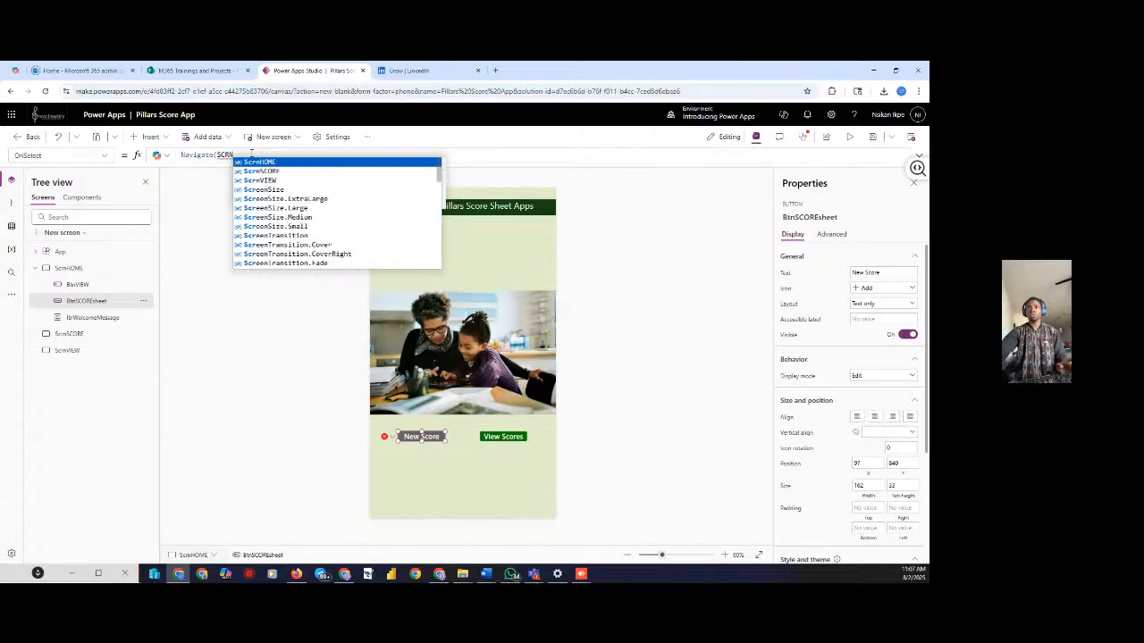
{"action": "left_click", "coordinate": [252, 171]}
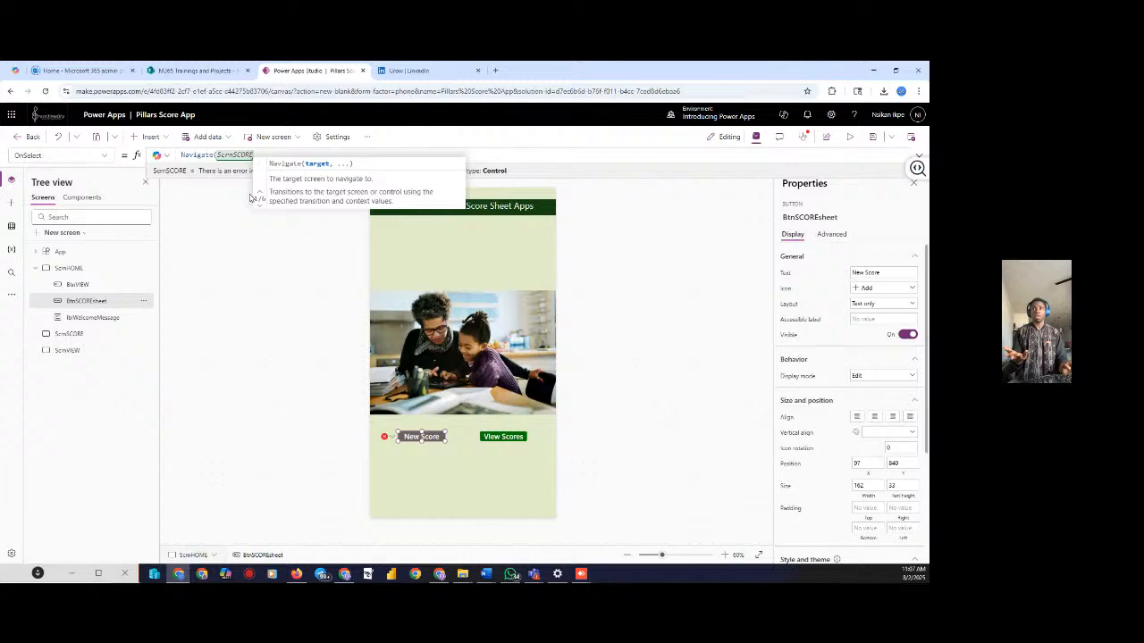
{"action": "type", "text": ","}
{"action": "key", "text": "BackSpace"}
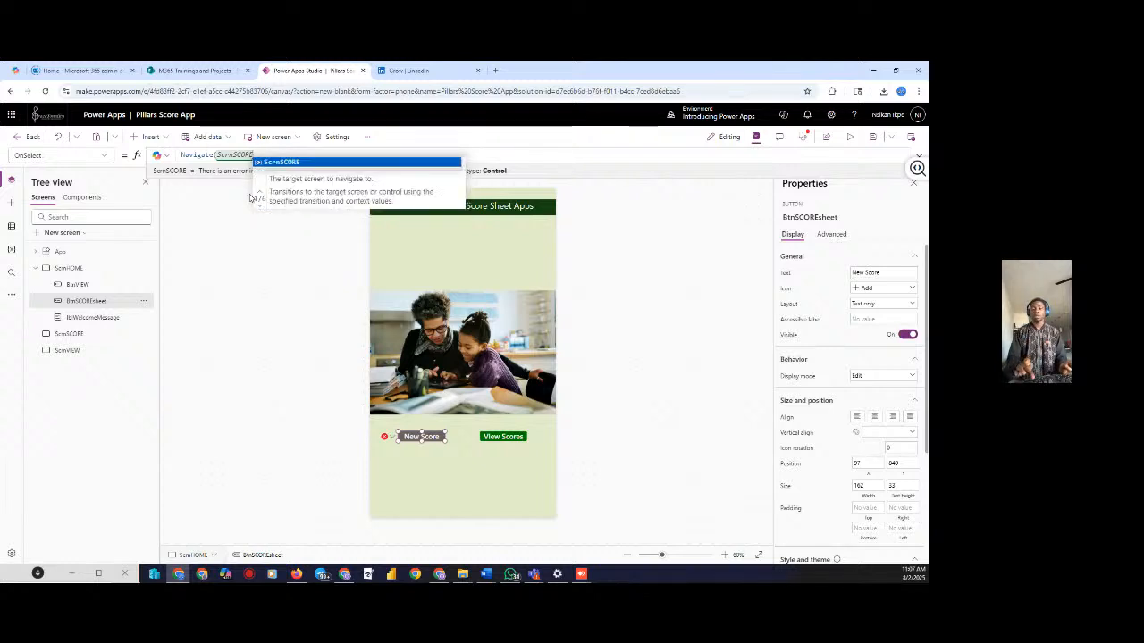
{"action": "type", "text": ")"}
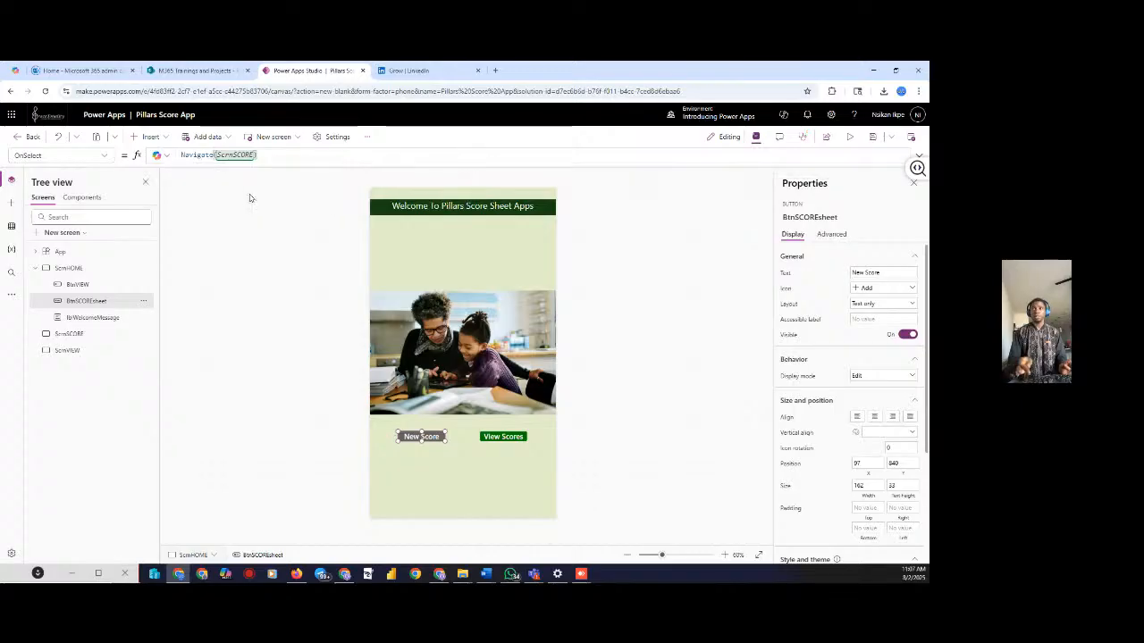
{"action": "type", "text": ";SCRE"}
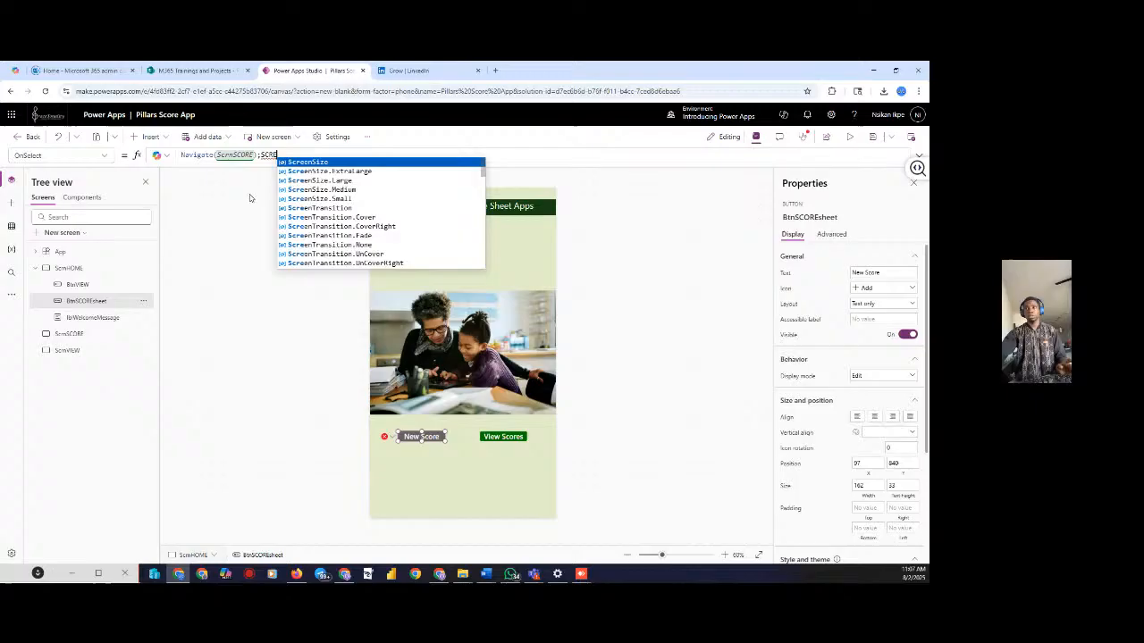
{"action": "left_click", "coordinate": [335, 236]}
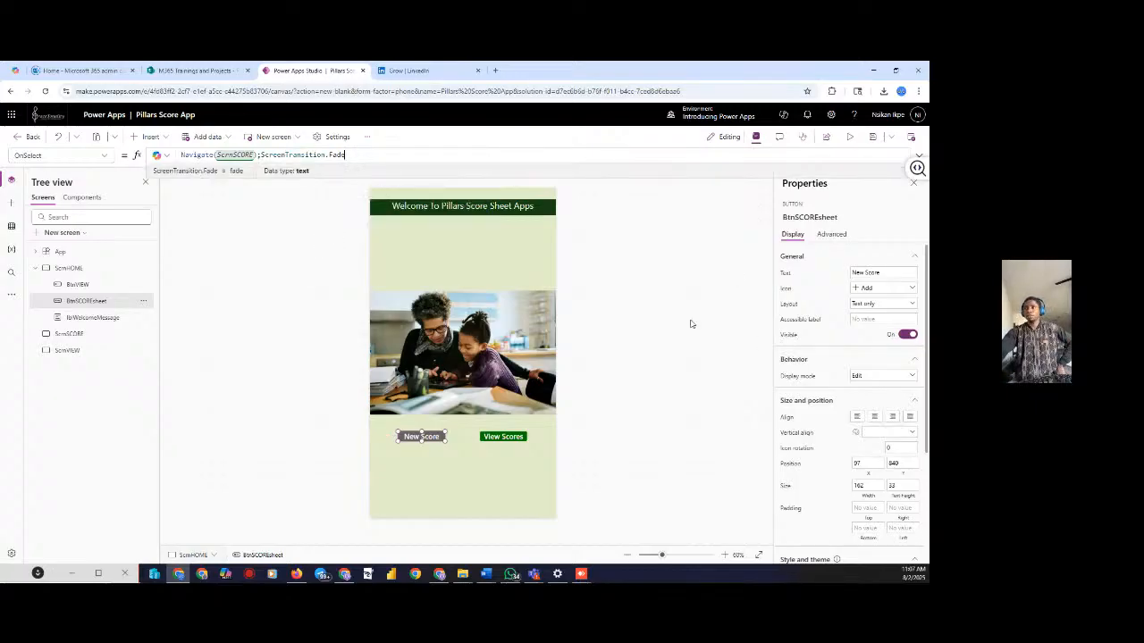
{"action": "left_click", "coordinate": [691, 323]}
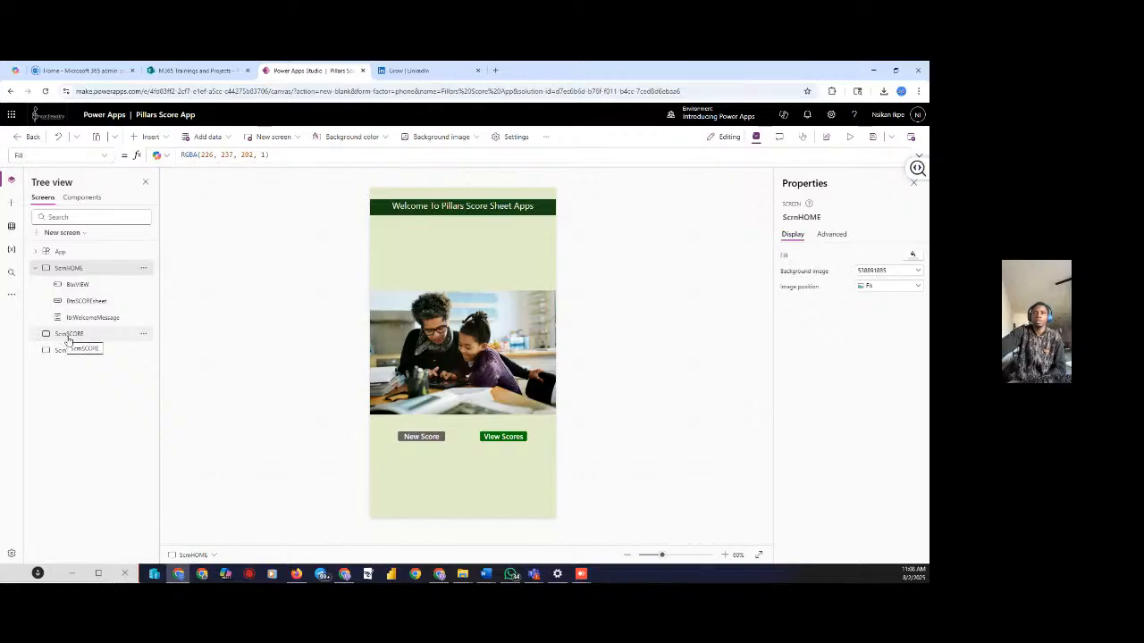
Preview the app, tap New Score to reach the blank ScrnSCORE, then exit preview
{"action": "left_click", "coordinate": [843, 141]}
{"action": "left_click", "coordinate": [414, 440]}
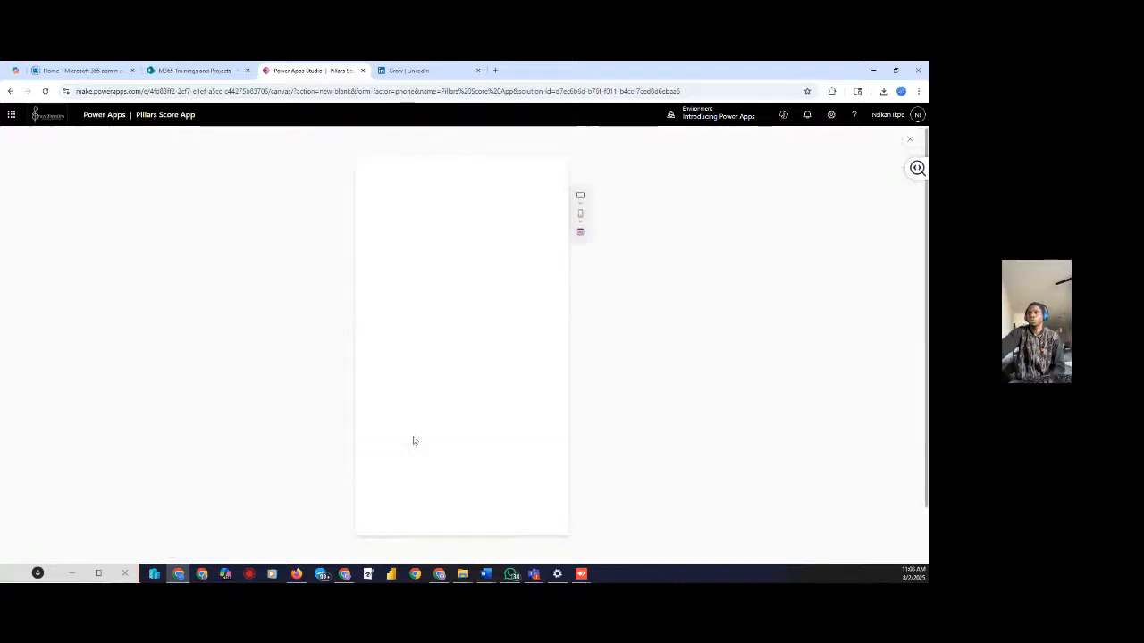
{"action": "left_click", "coordinate": [909, 139]}
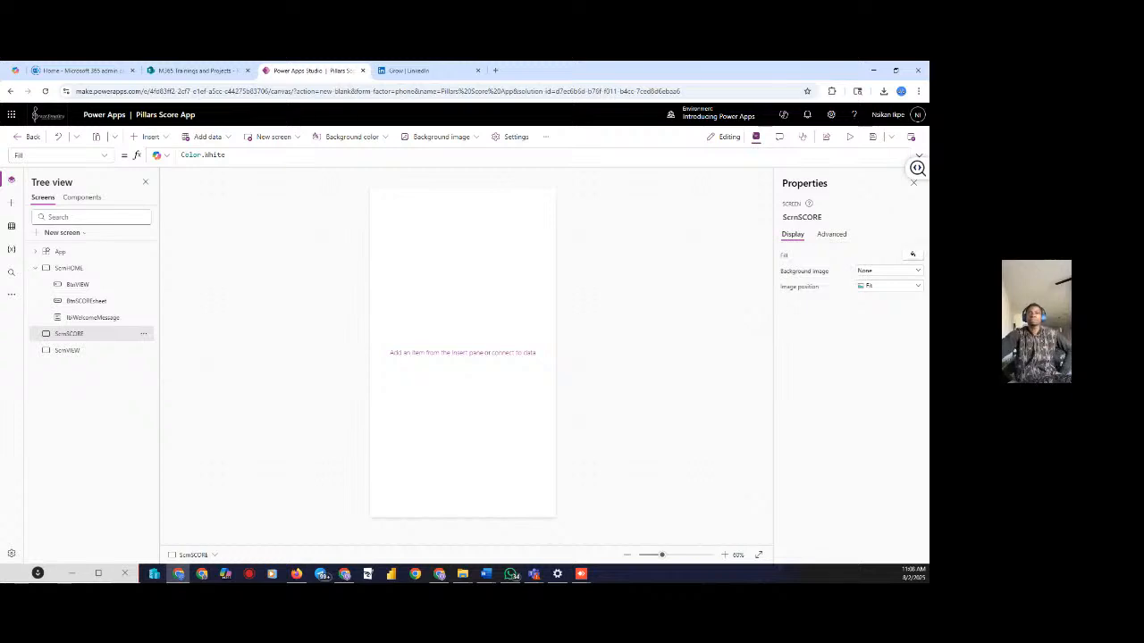
Insert a text label at the top of ScrnSCORE and stretch it wider
{"action": "left_click", "coordinate": [167, 143]}
{"action": "left_click", "coordinate": [322, 230]}
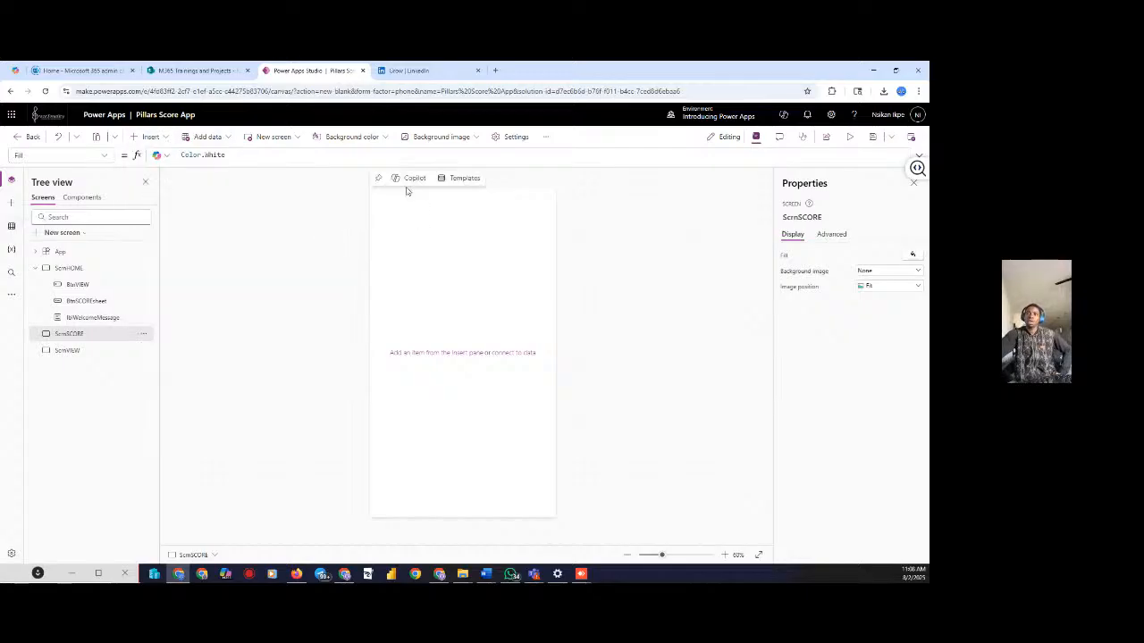
{"action": "left_click", "coordinate": [150, 137]}
{"action": "left_click", "coordinate": [357, 219]}
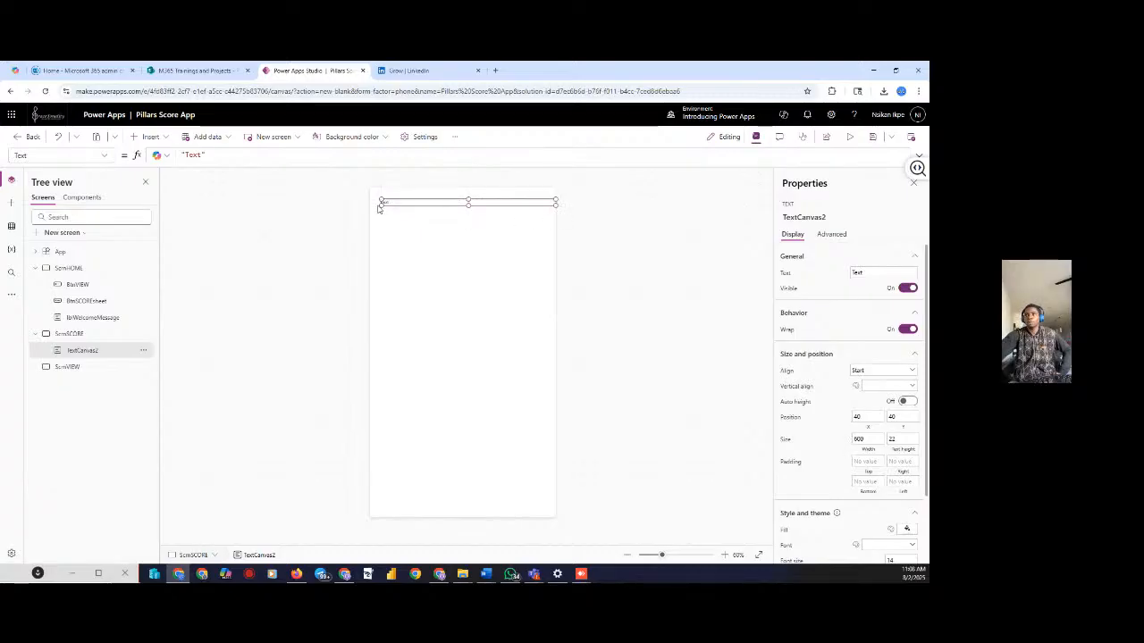
{"action": "left_click_drag", "start_coordinate": [378, 207], "coordinate": [366, 217]}
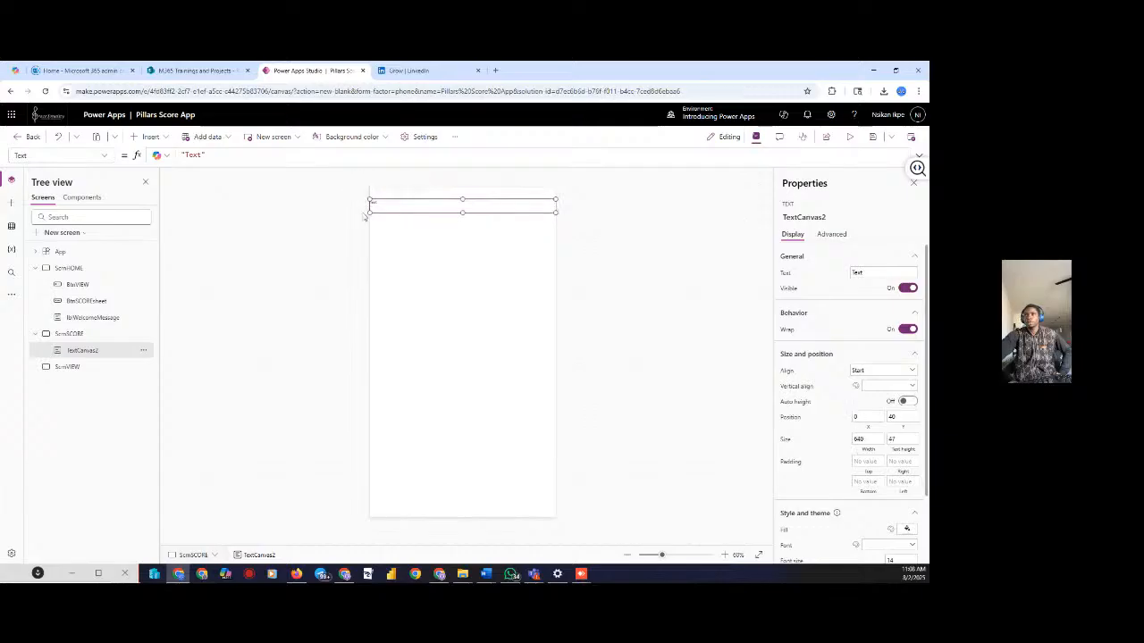
Change the label's text to 'Please enter Student's Score'
{"action": "double_click", "coordinate": [867, 274]}
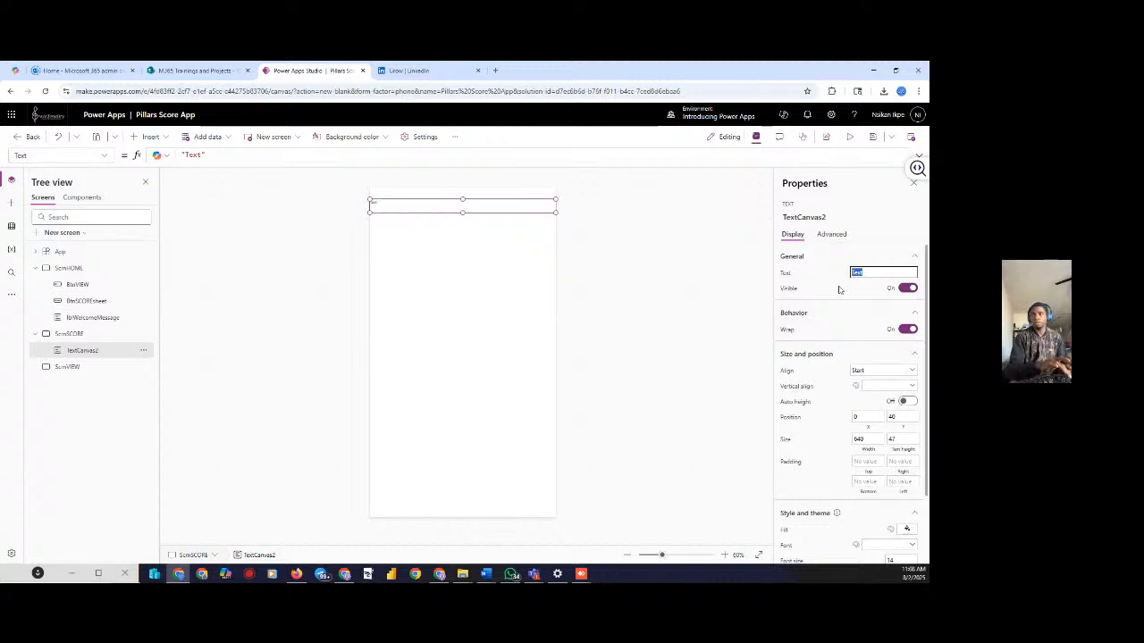
{"action": "type", "text": "S"}
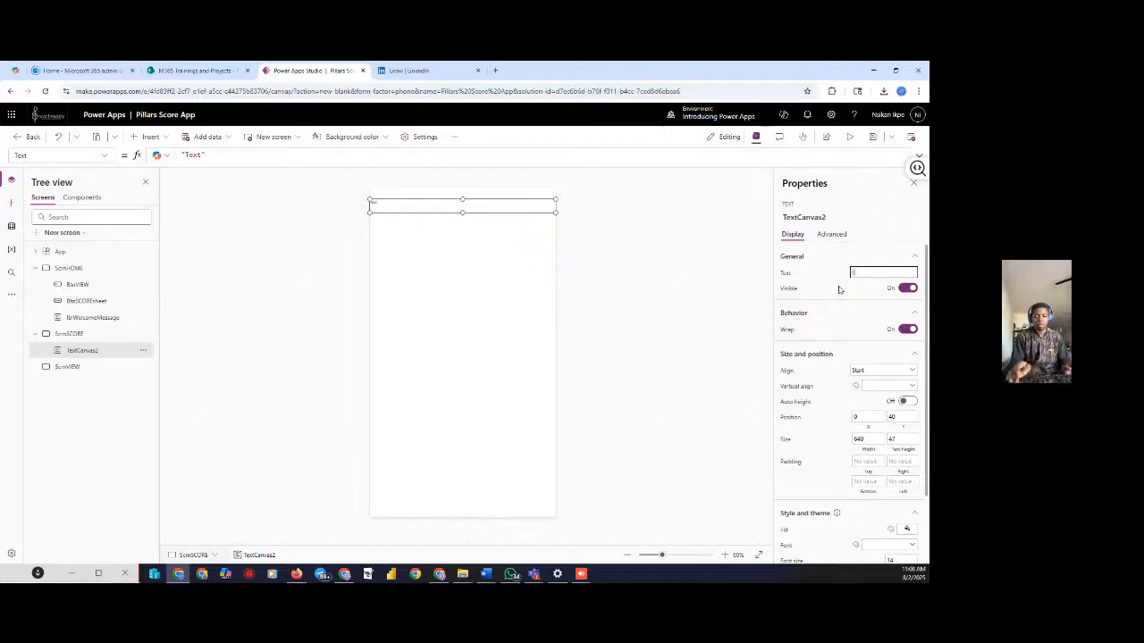
{"action": "type", "text": "Please"}
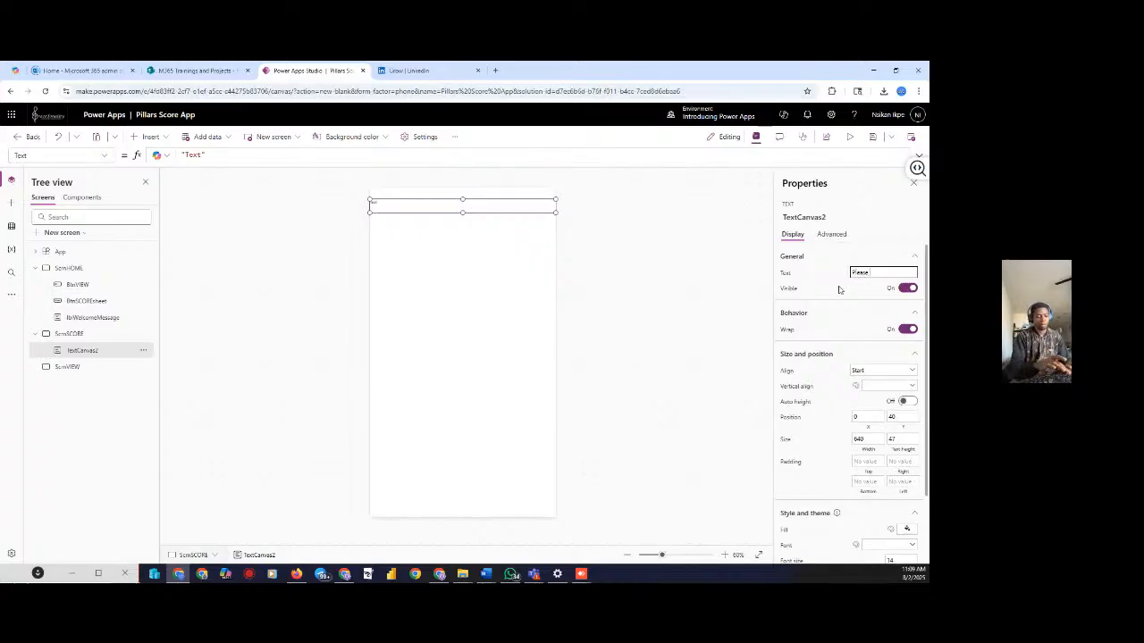
{"action": "type", "text": " enter"}
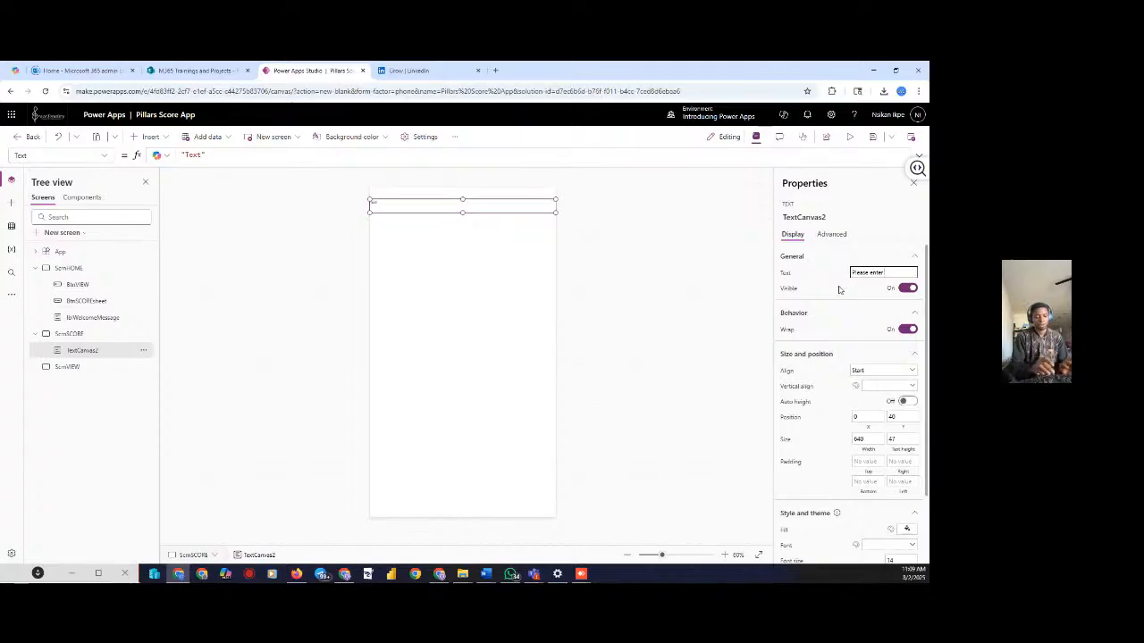
{"action": "type", "text": " St"}
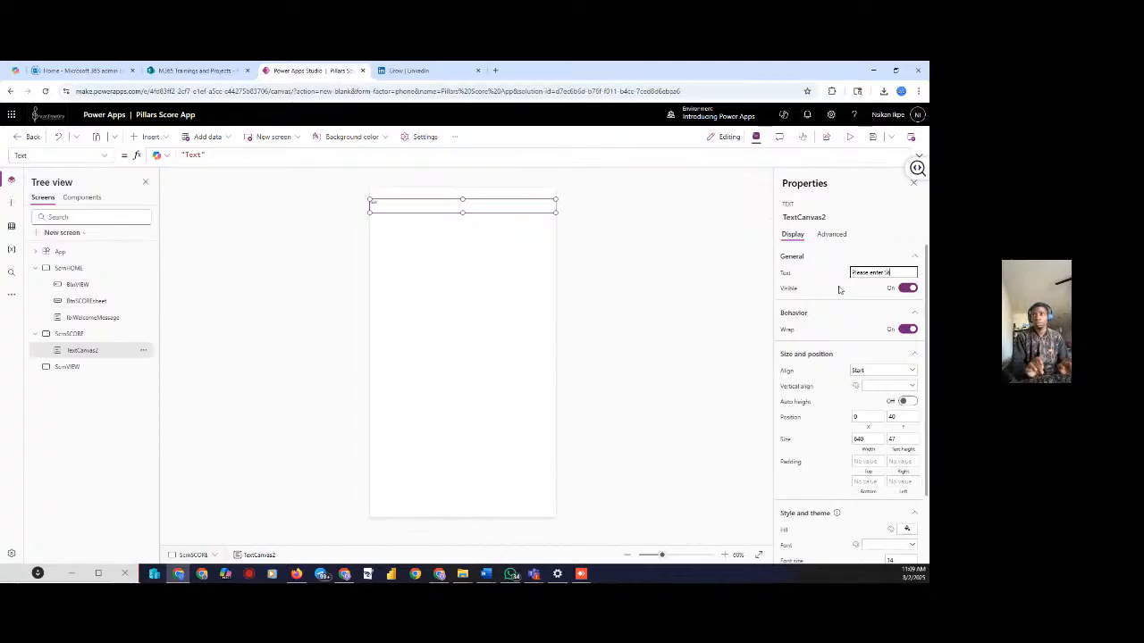
{"action": "type", "text": "udent"}
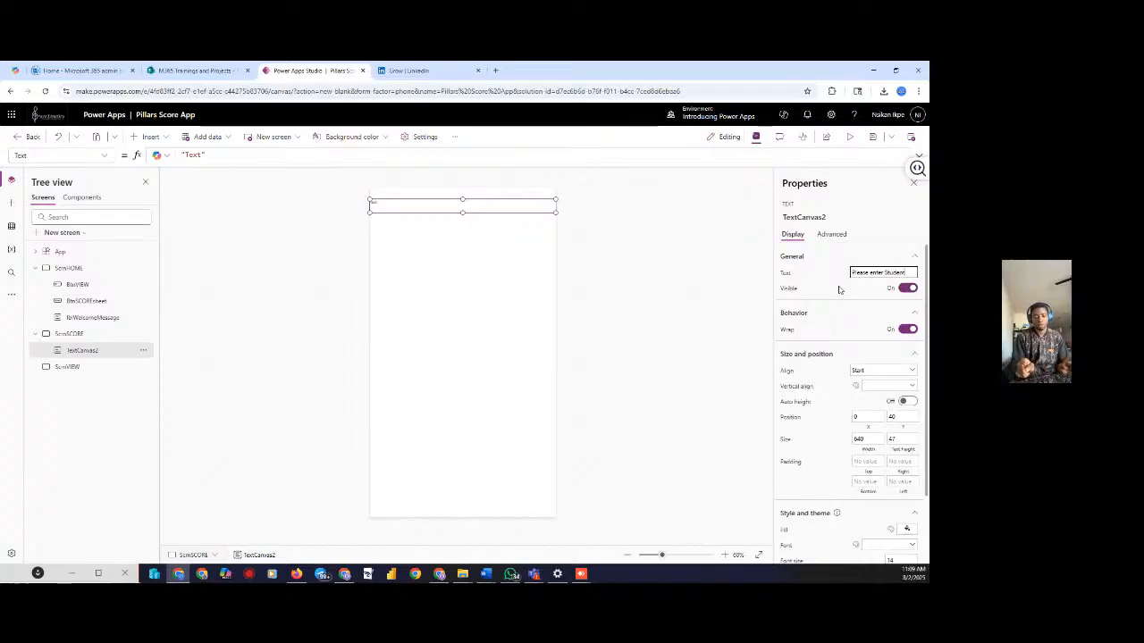
{"action": "type", "text": "'s Score"}
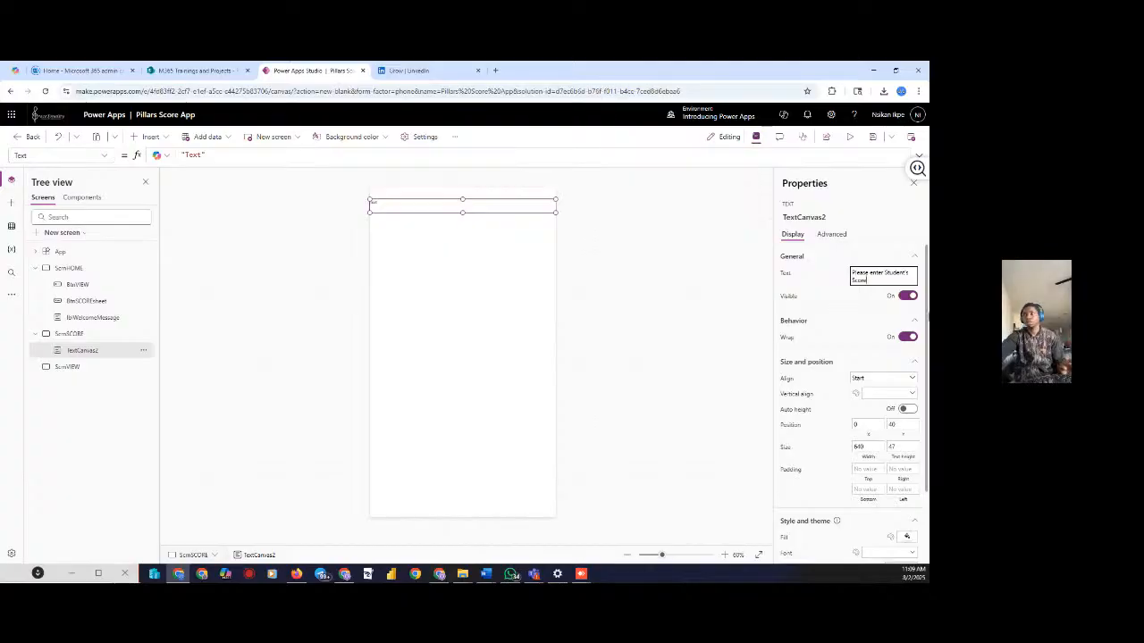
Align the heading text to Center horizontally and Middle vertically
{"action": "left_click", "coordinate": [882, 382]}
{"action": "left_click", "coordinate": [860, 409]}
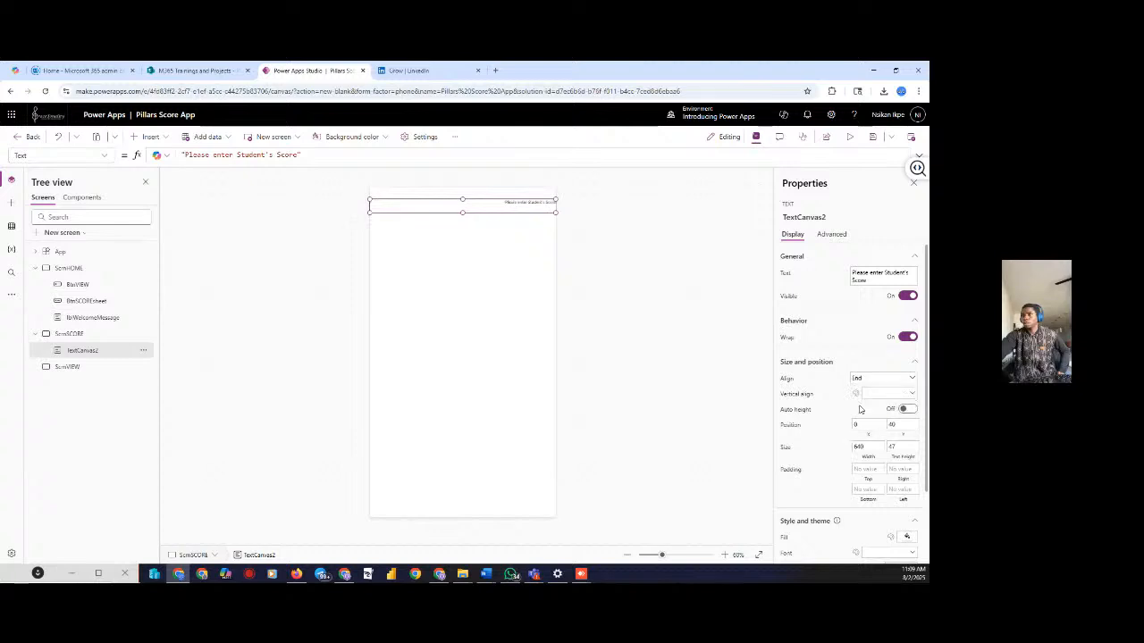
{"action": "left_click", "coordinate": [874, 380]}
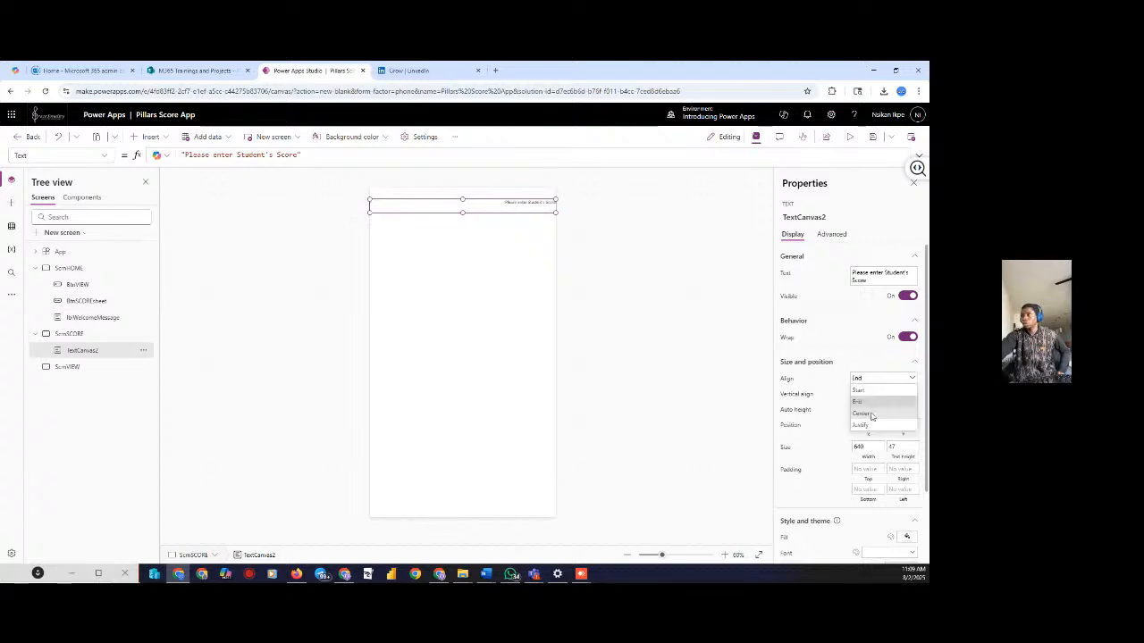
{"action": "left_click", "coordinate": [863, 414]}
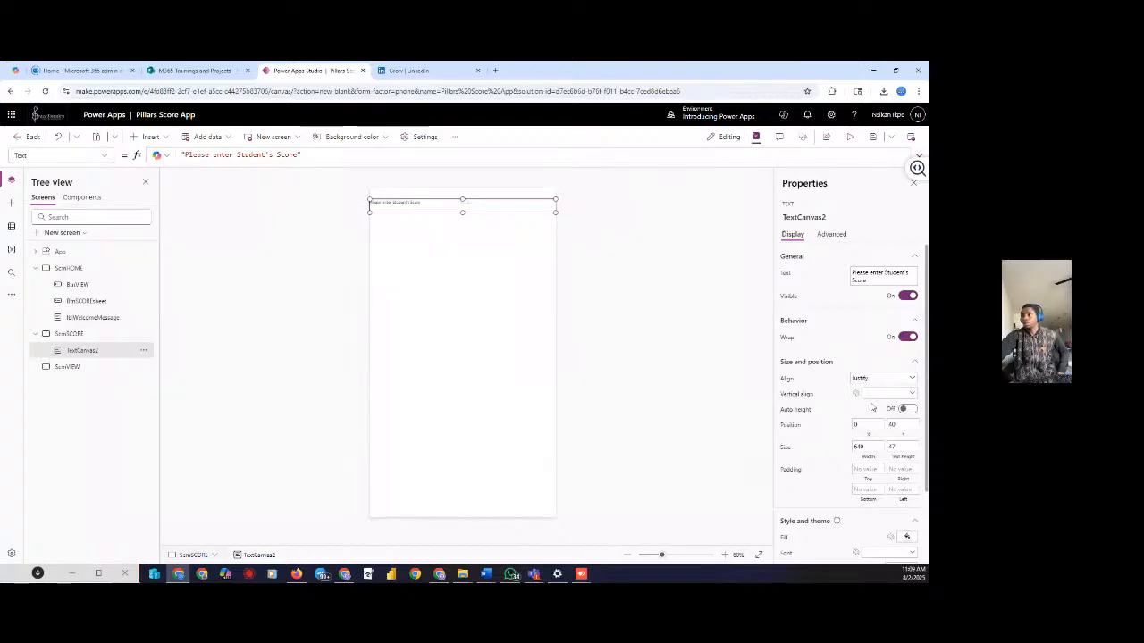
{"action": "left_click", "coordinate": [880, 380]}
{"action": "left_click", "coordinate": [863, 413]}
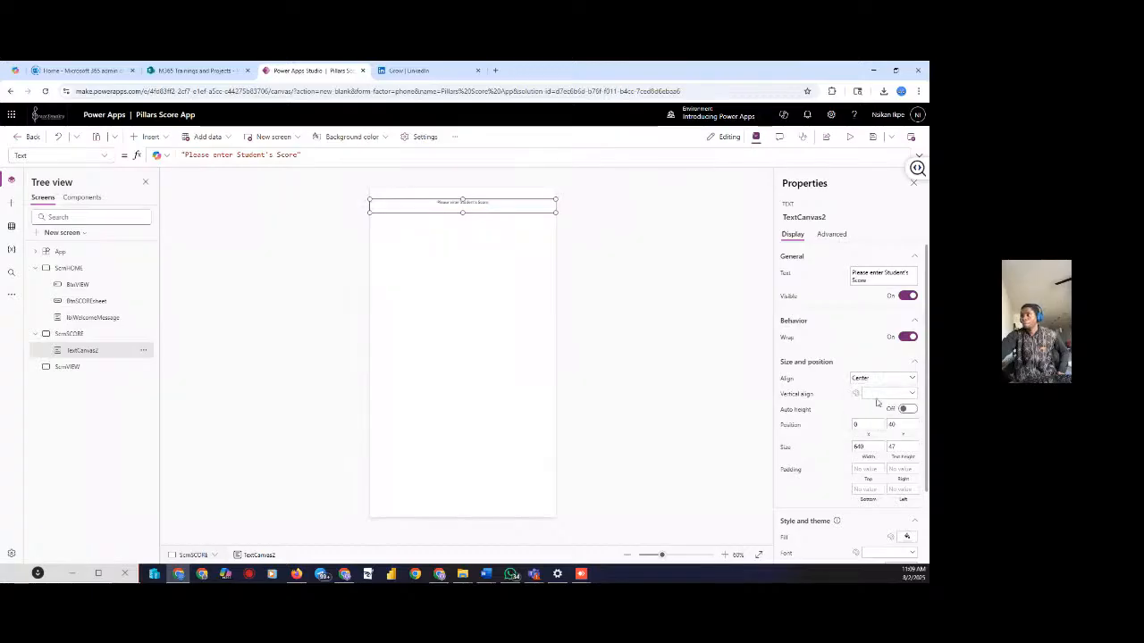
{"action": "left_click", "coordinate": [880, 394]}
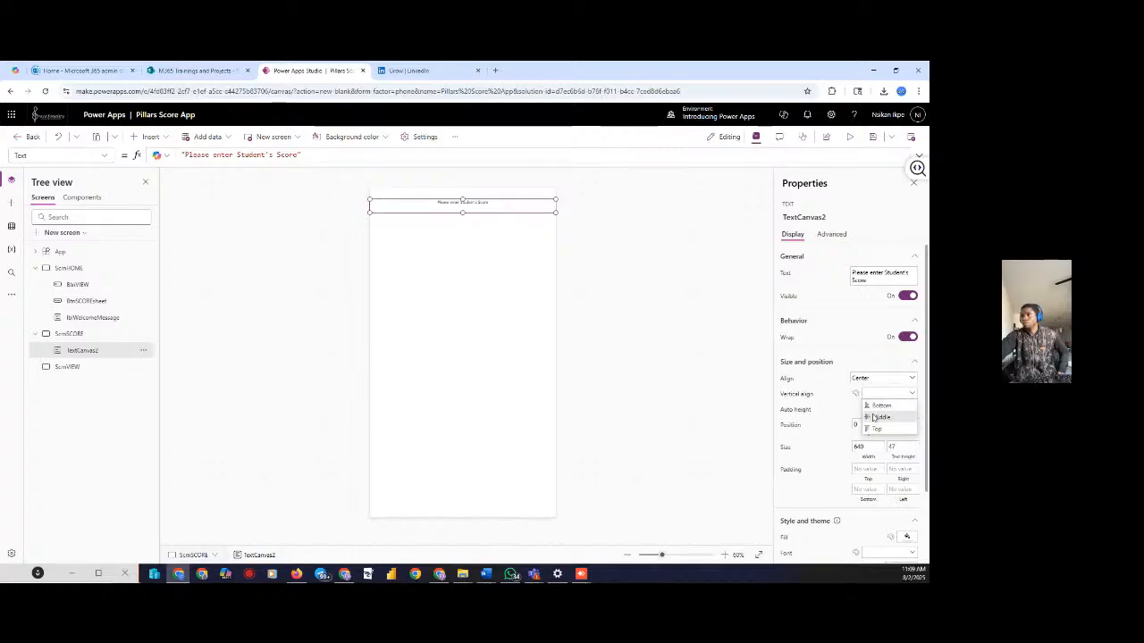
{"action": "left_click", "coordinate": [873, 417]}
{"action": "left_click", "coordinate": [877, 395]}
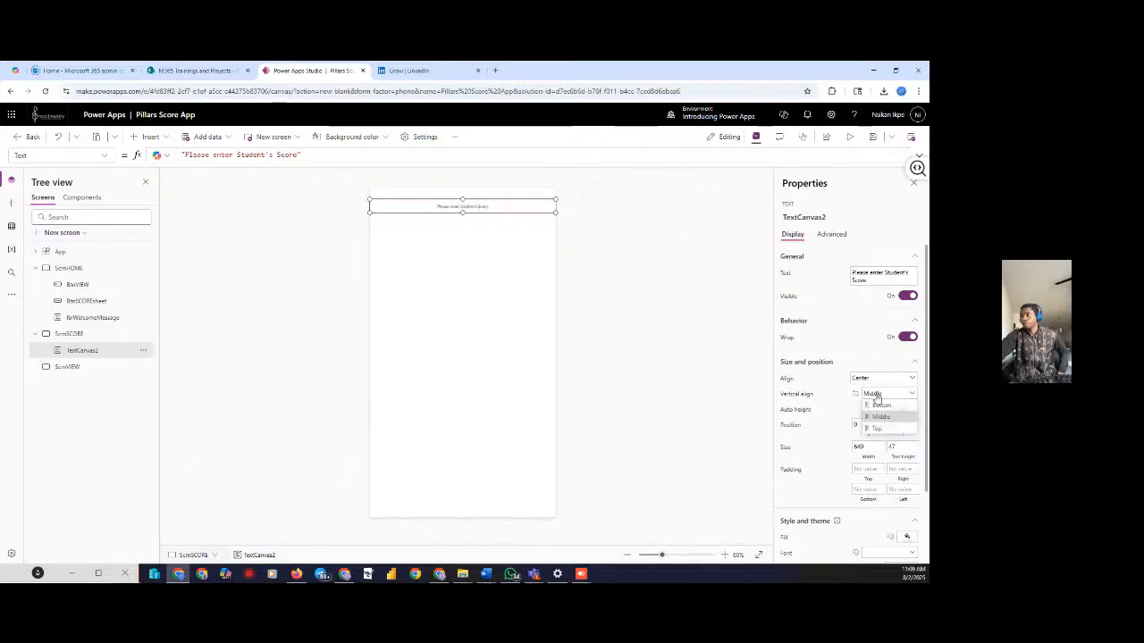
{"action": "left_click", "coordinate": [873, 425]}
{"action": "left_click", "coordinate": [875, 400]}
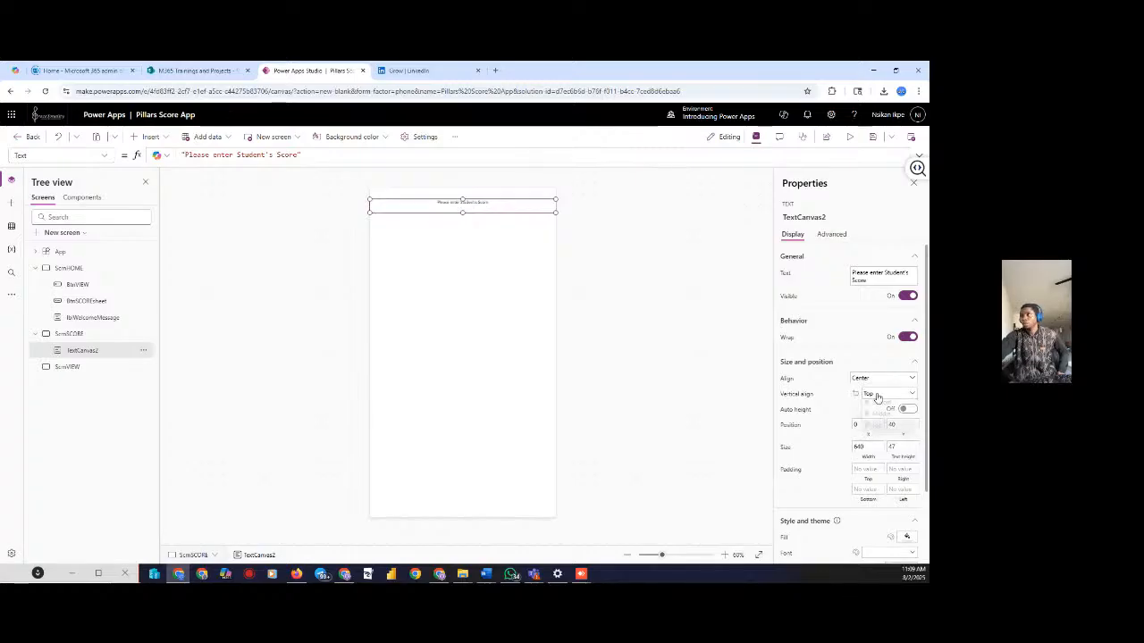
{"action": "left_click", "coordinate": [881, 418]}
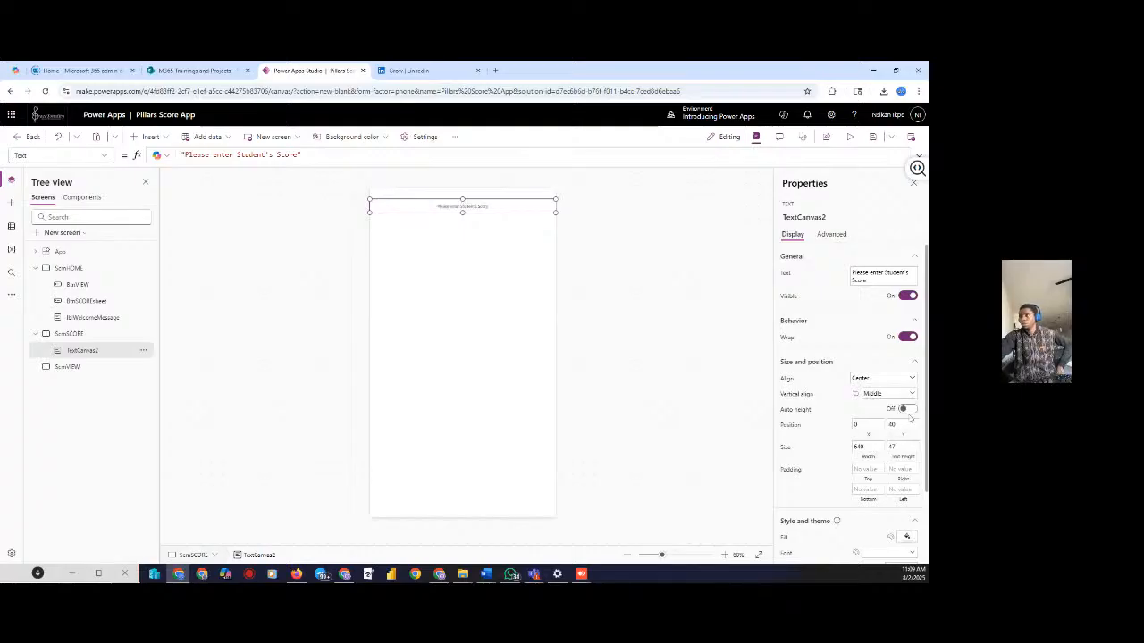
Turn on Auto height for the heading and set its font size to 30
{"action": "left_click", "coordinate": [905, 411]}
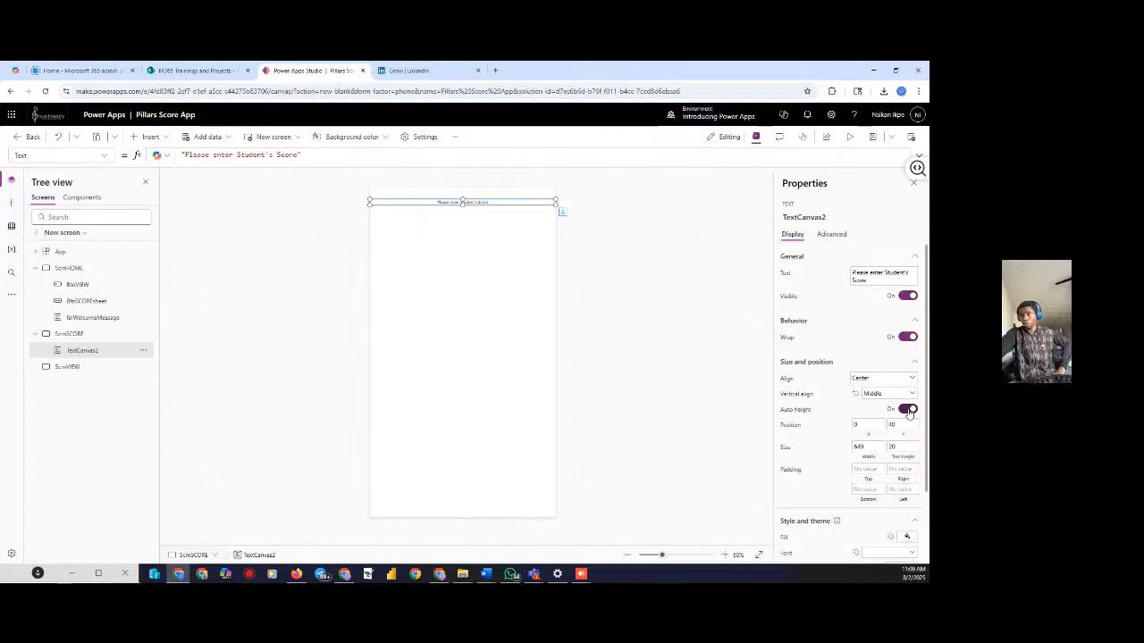
{"action": "left_click", "coordinate": [907, 410]}
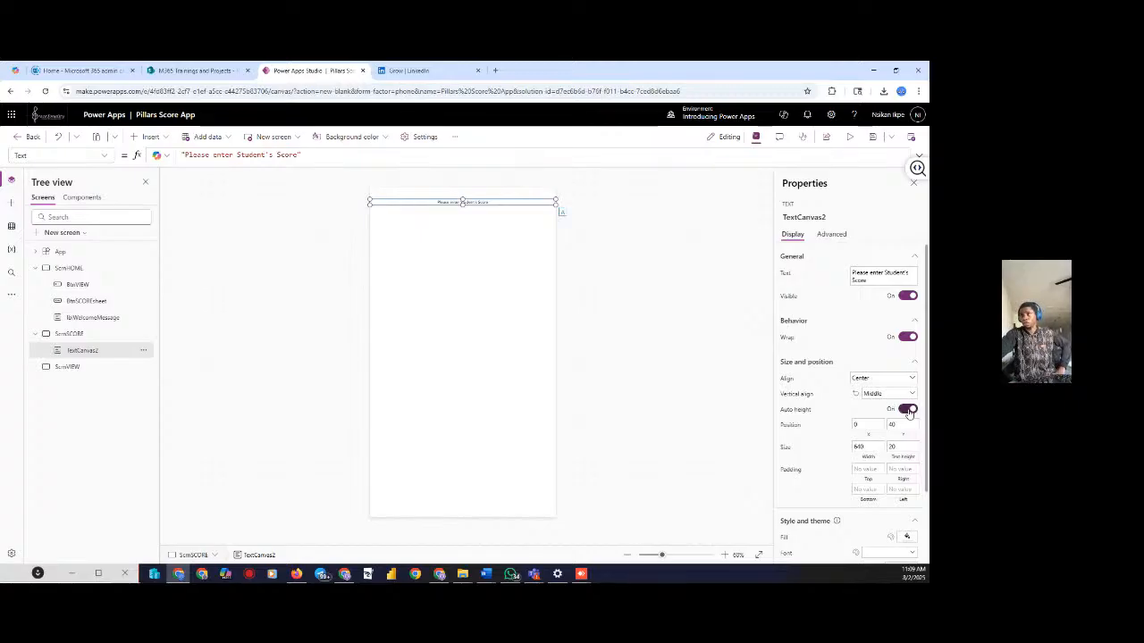
{"action": "left_click", "coordinate": [907, 410]}
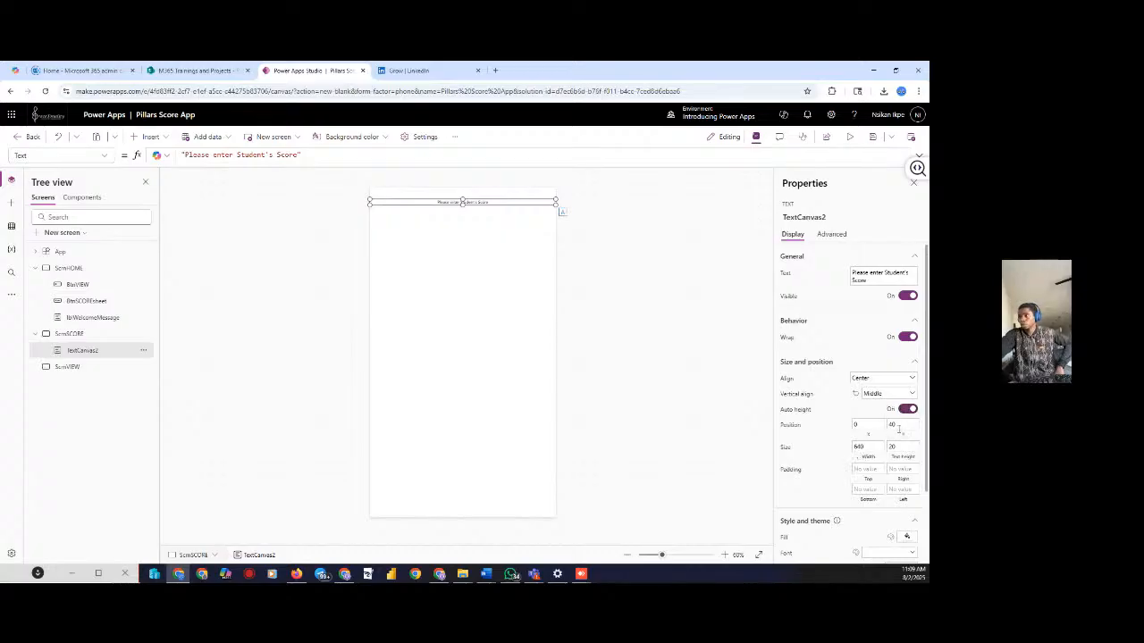
{"action": "scroll", "coordinate": [910, 451], "scroll_direction": "down", "scroll_amount": 2}
{"action": "left_click", "coordinate": [902, 477]}
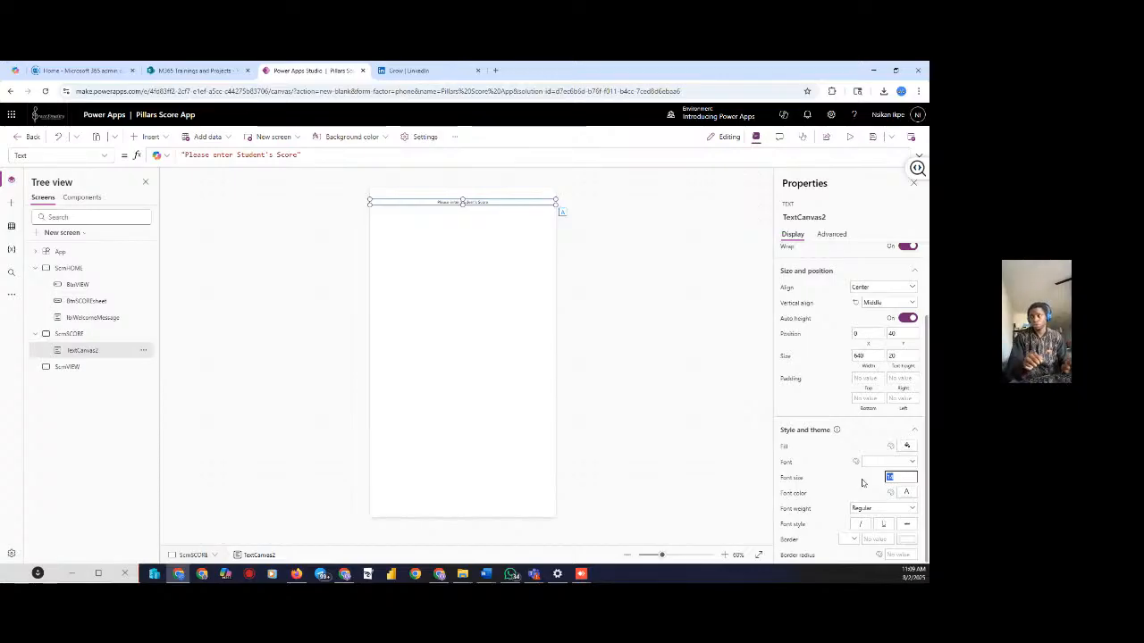
{"action": "type", "text": "30"}
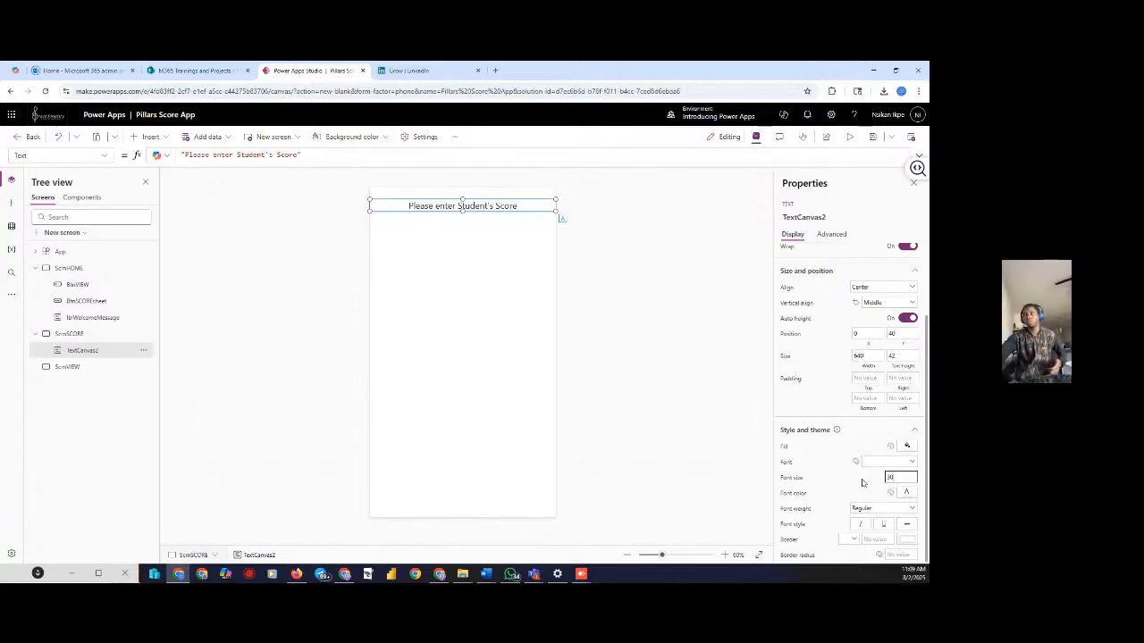
{"action": "scroll", "coordinate": [883, 351], "scroll_direction": "up", "scroll_amount": 2}
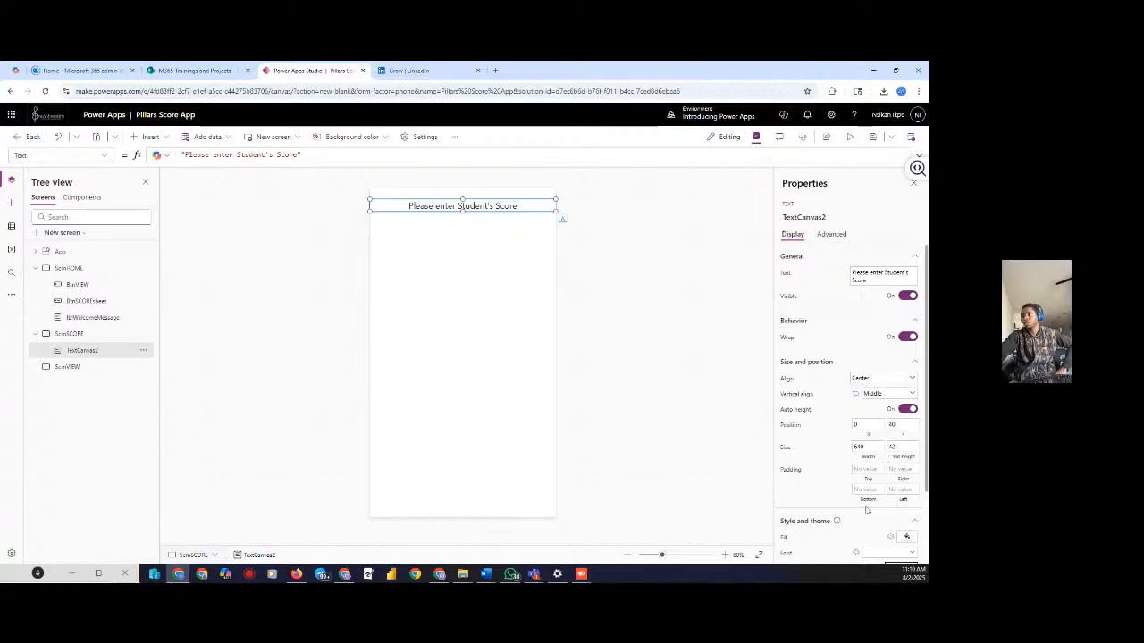
{"action": "scroll", "coordinate": [866, 510], "scroll_direction": "down", "scroll_amount": 1}
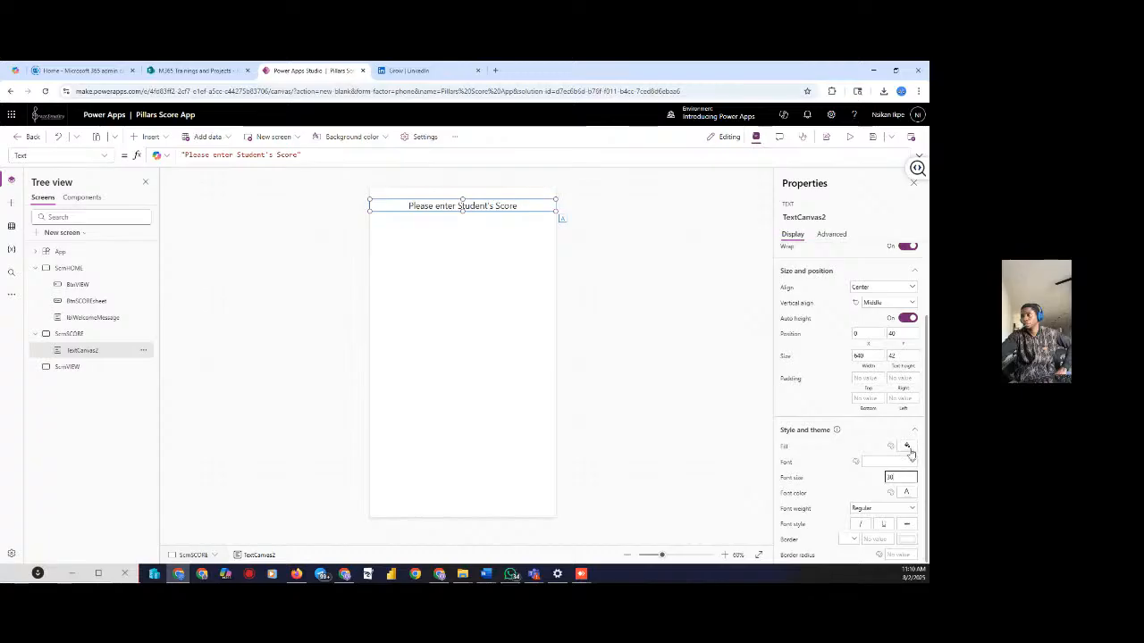
Capitalise Enter so the heading reads 'Please Enter Student's Score'
{"action": "left_click", "coordinate": [909, 493]}
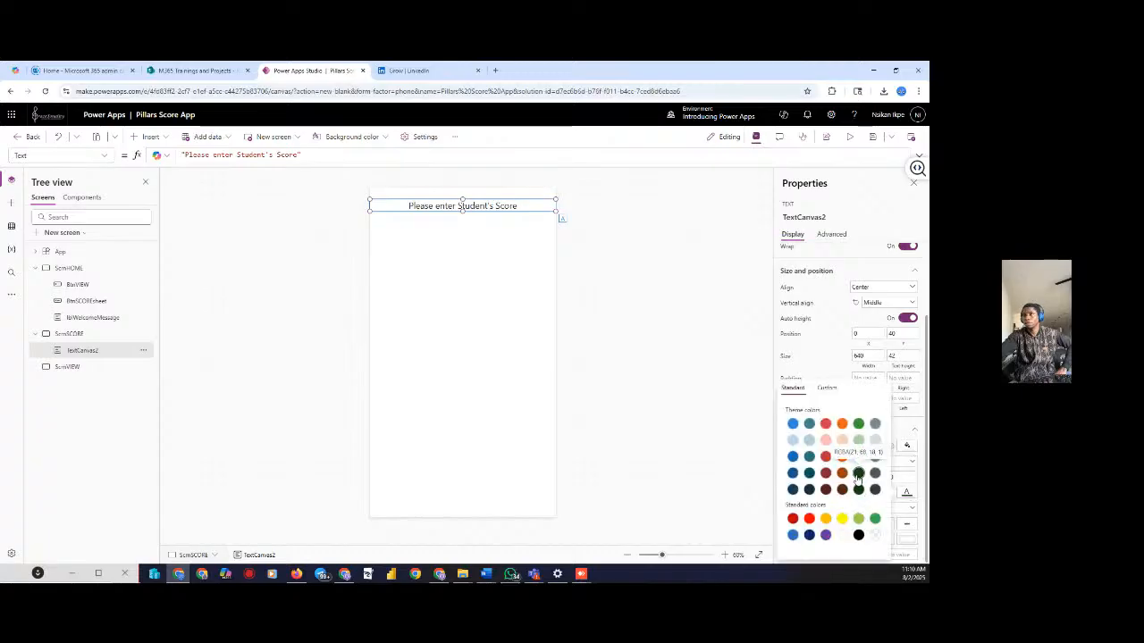
{"action": "left_click", "coordinate": [703, 396]}
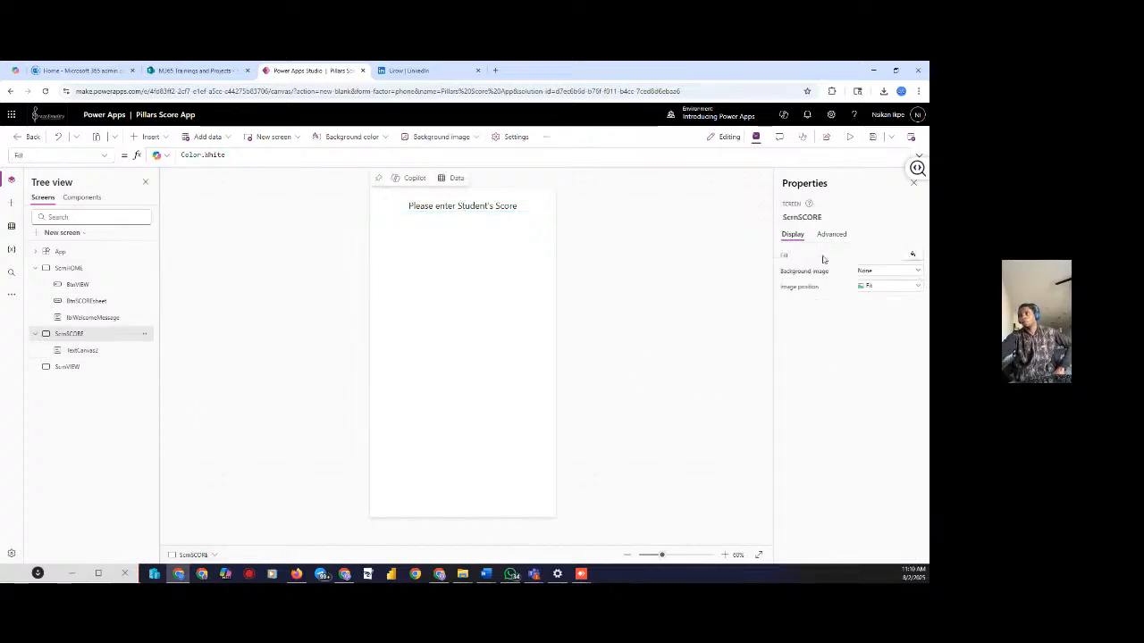
{"action": "left_click", "coordinate": [466, 207]}
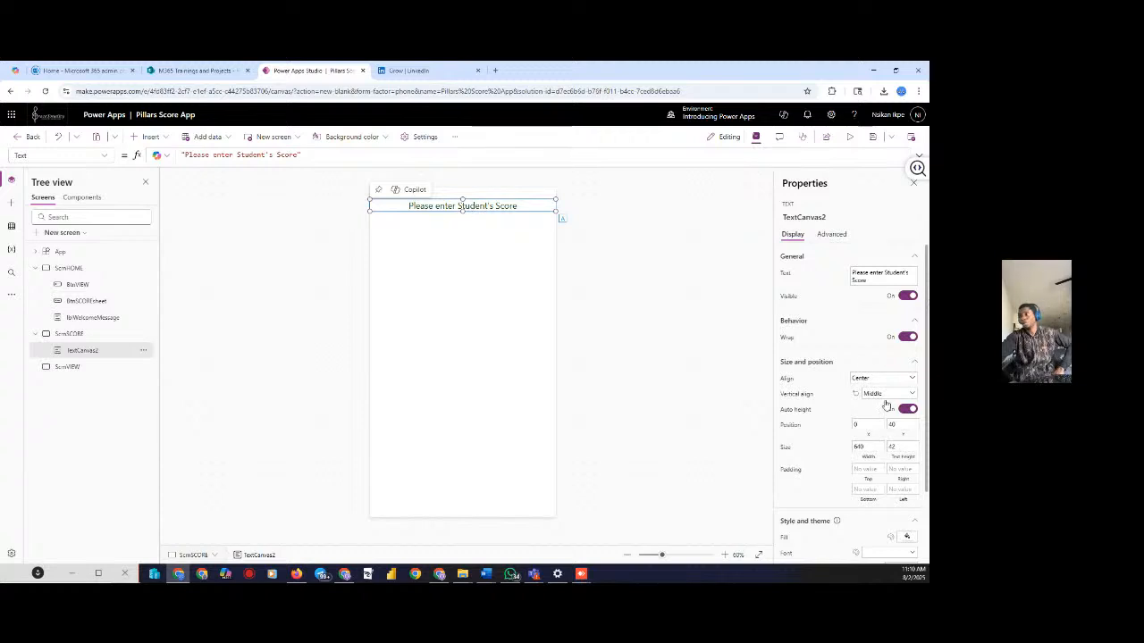
{"action": "left_click", "coordinate": [871, 272]}
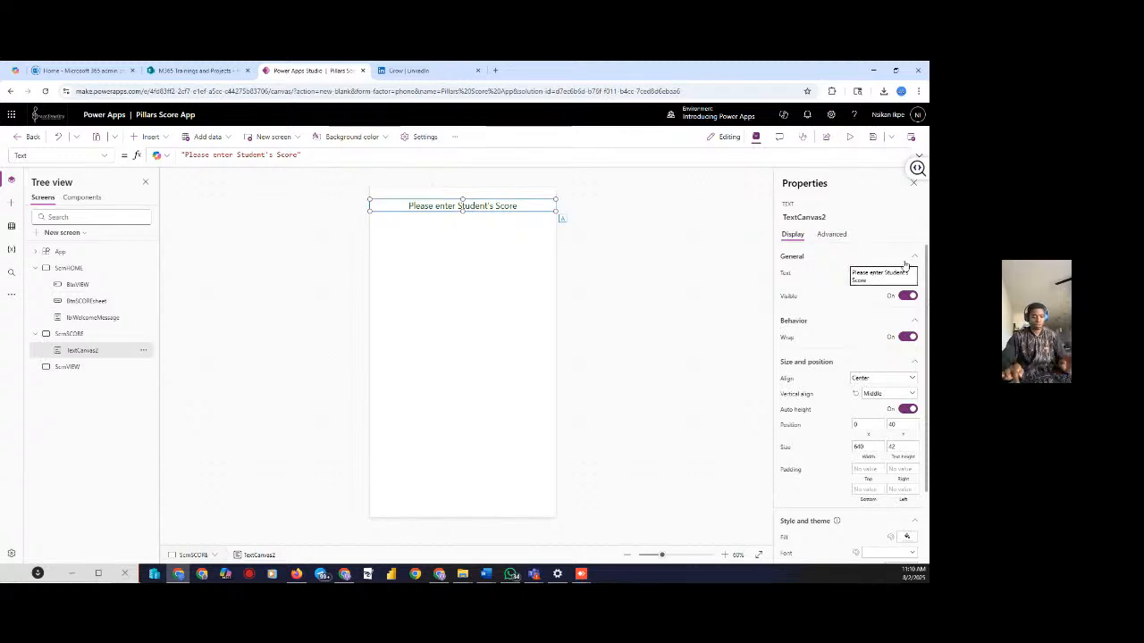
{"action": "key", "text": "BackSpace"}
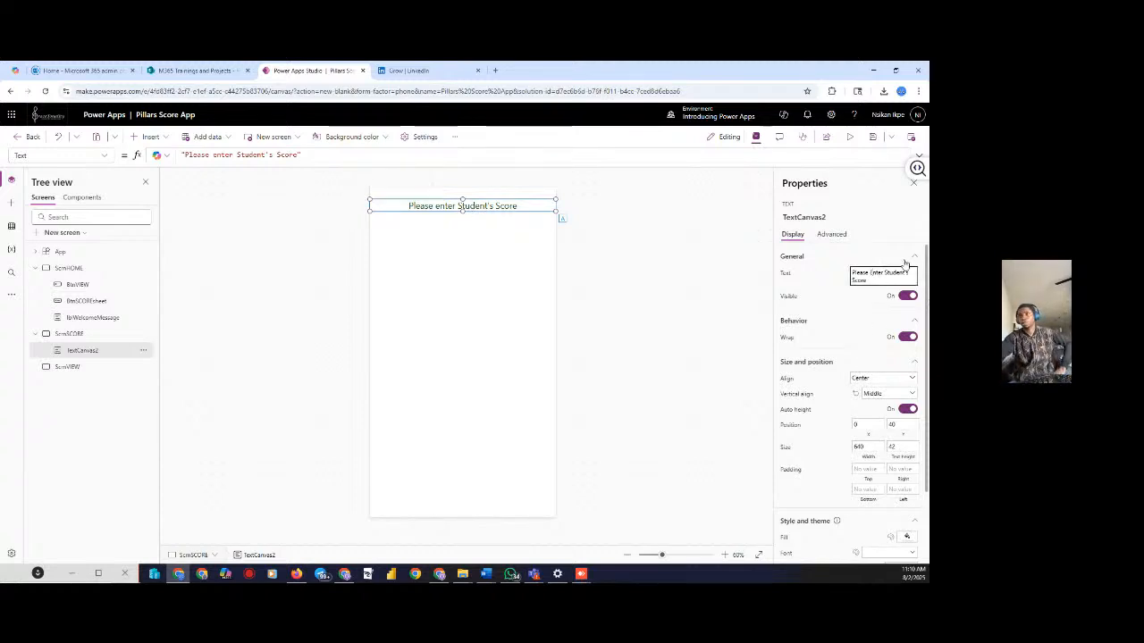
{"action": "left_click", "coordinate": [674, 292]}
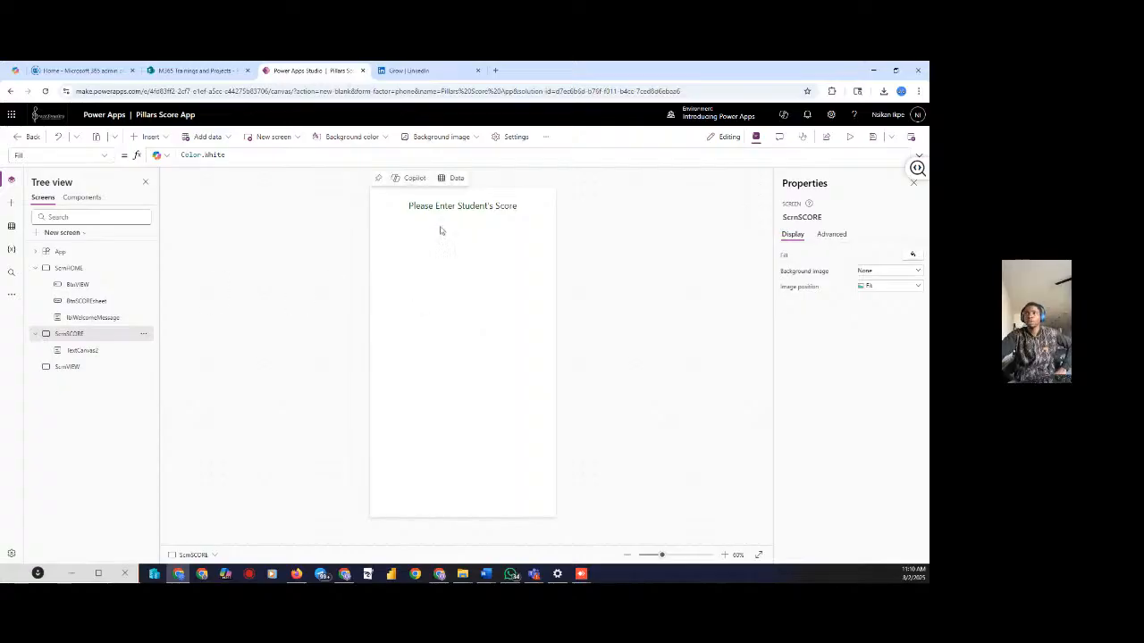
Insert a Form onto ScrnSCORE and choose SharePoint under Connectors as its data source
{"action": "left_click", "coordinate": [162, 139]}
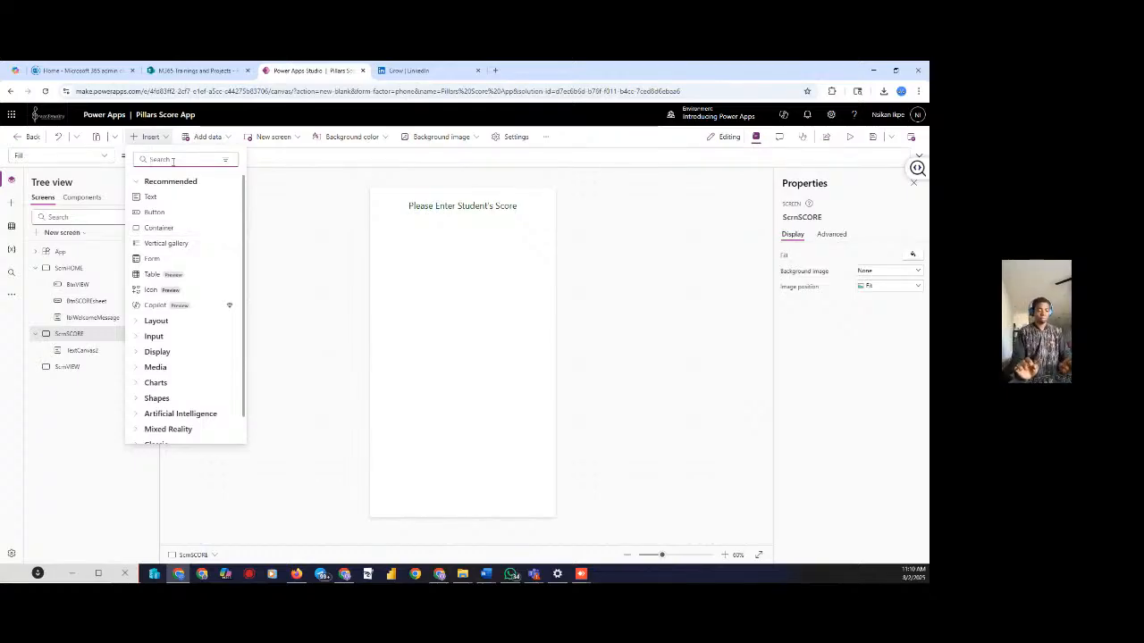
{"action": "type", "text": "for"}
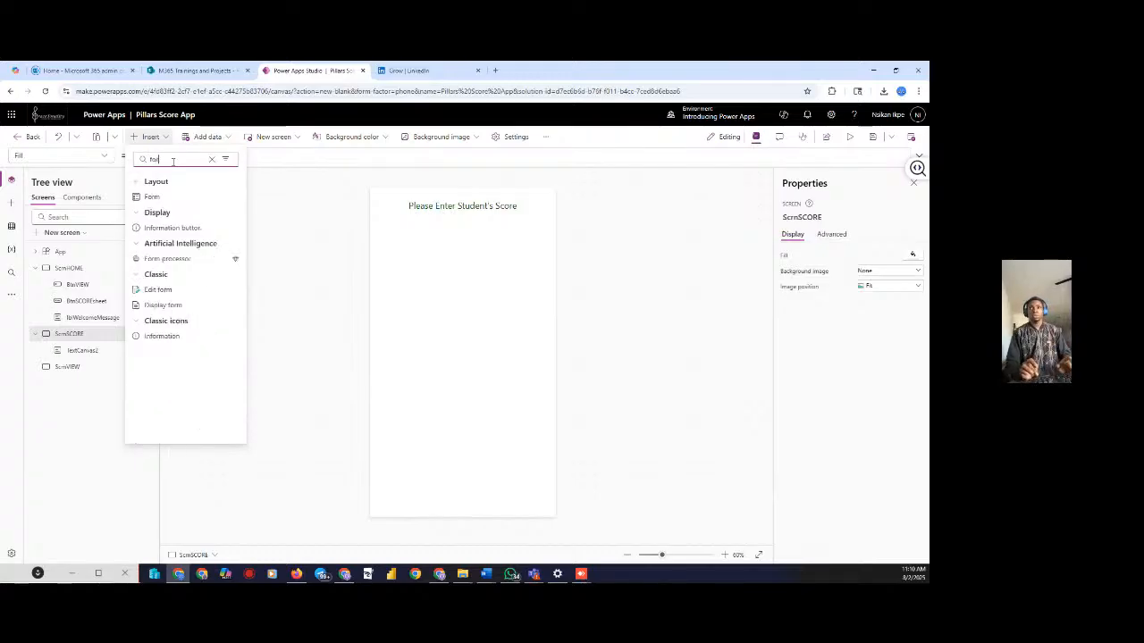
{"action": "type", "text": "m"}
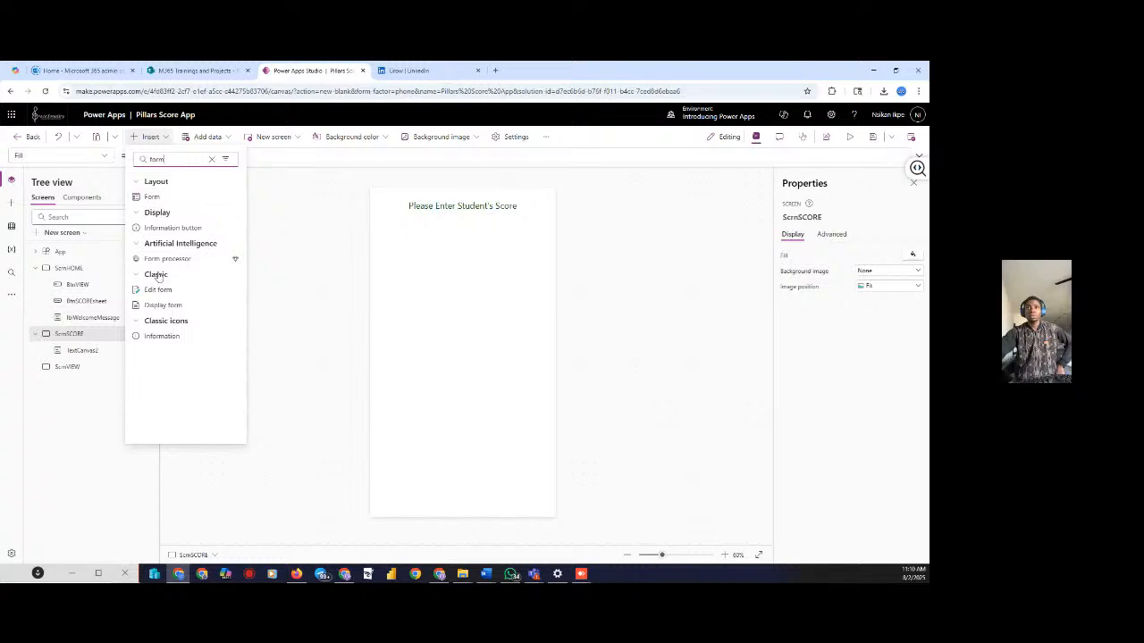
{"action": "left_click", "coordinate": [151, 197]}
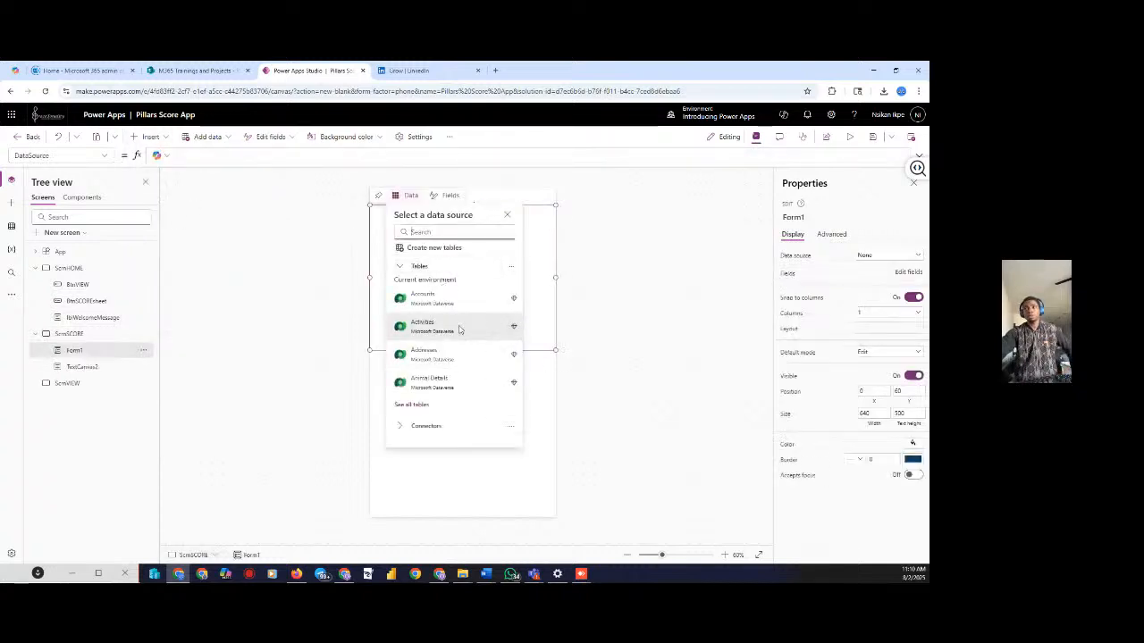
{"action": "mouse_move", "coordinate": [454, 331]}
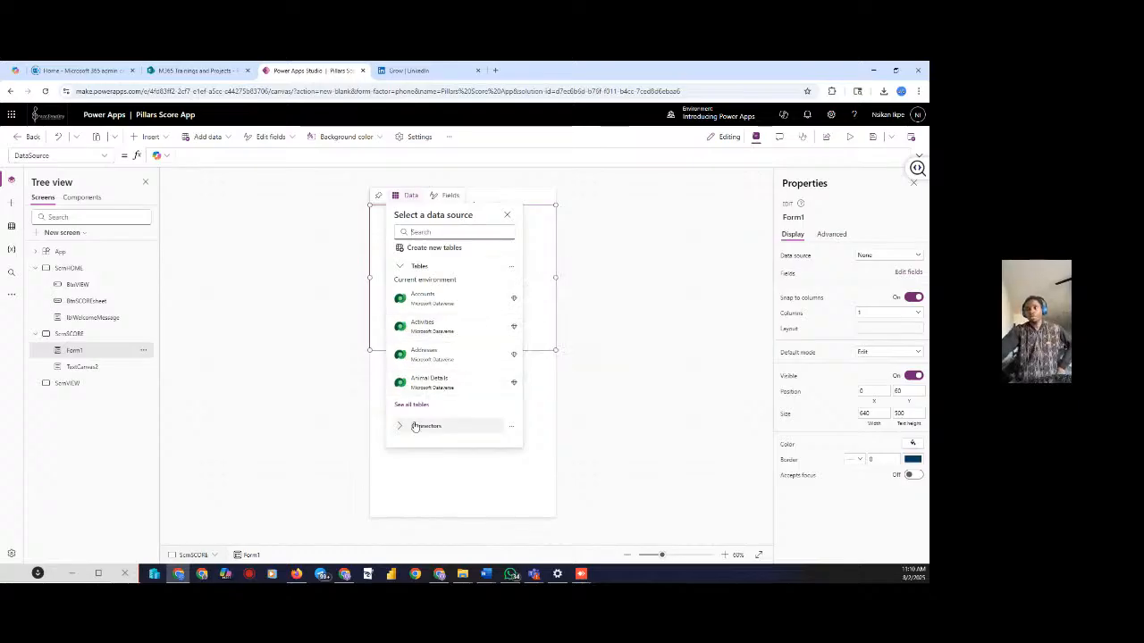
{"action": "left_click", "coordinate": [415, 427]}
{"action": "scroll", "coordinate": [454, 445], "scroll_direction": "down", "scroll_amount": 1}
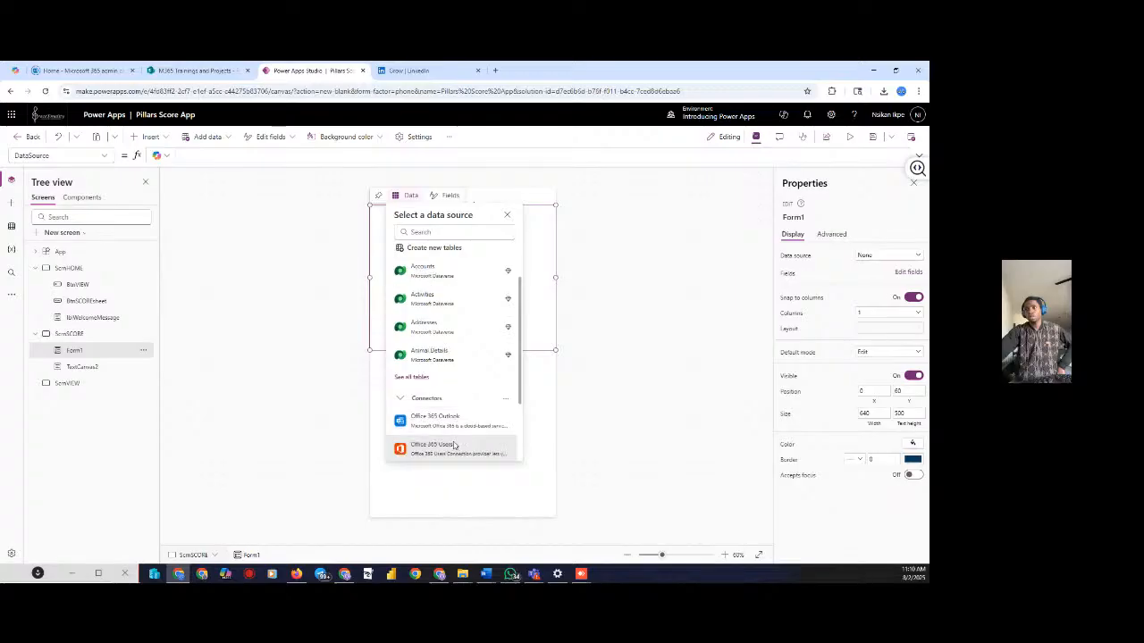
{"action": "scroll", "coordinate": [454, 445], "scroll_direction": "down", "scroll_amount": 1}
{"action": "left_click", "coordinate": [435, 396]}
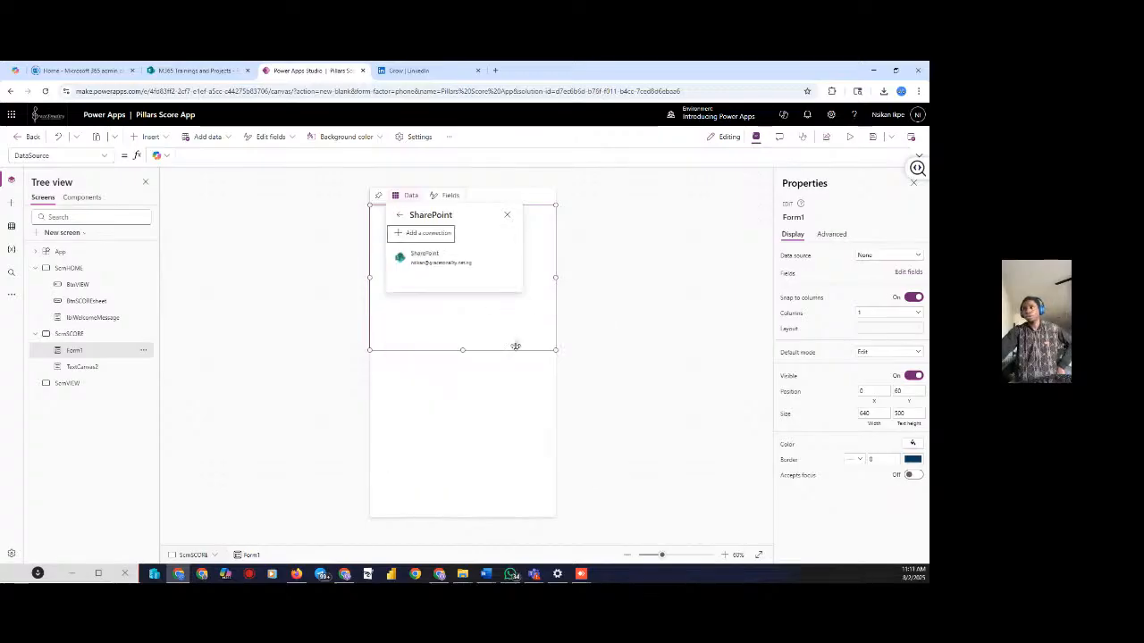
Connect Form1 to the Pillars Score Sheet list and make the Title card taller
{"action": "left_click", "coordinate": [427, 257]}
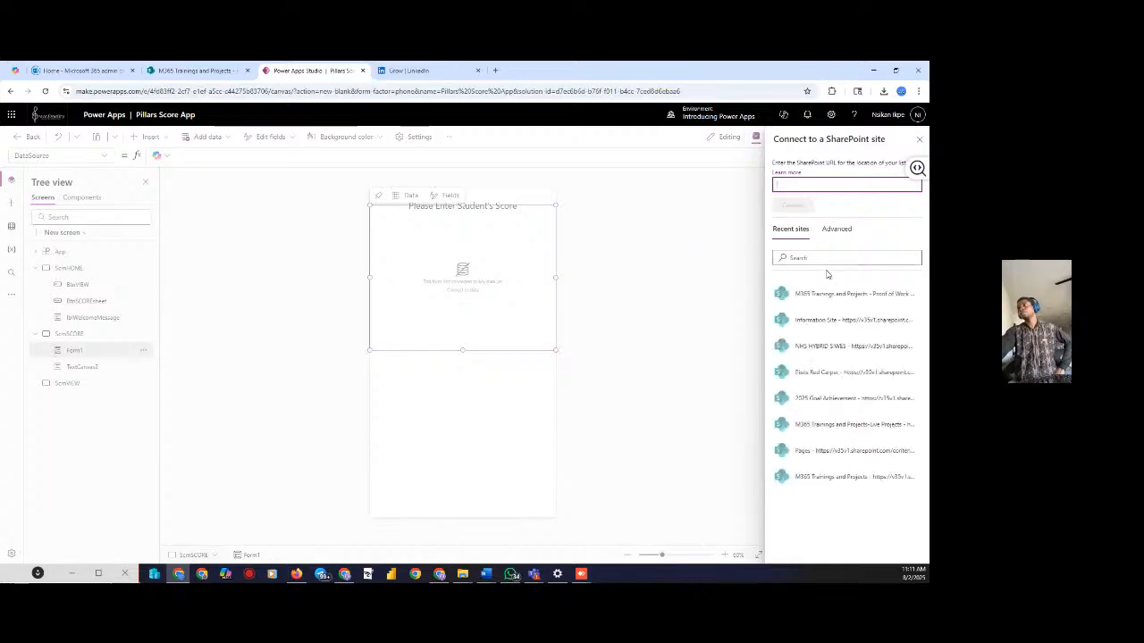
{"action": "left_click", "coordinate": [821, 295]}
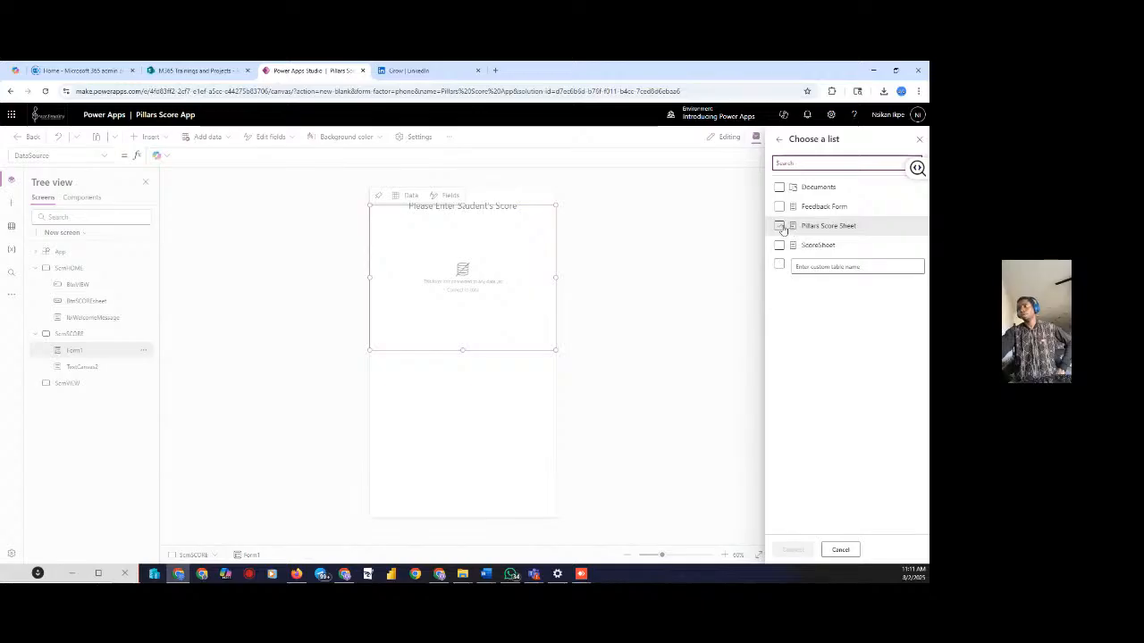
{"action": "left_click", "coordinate": [779, 226]}
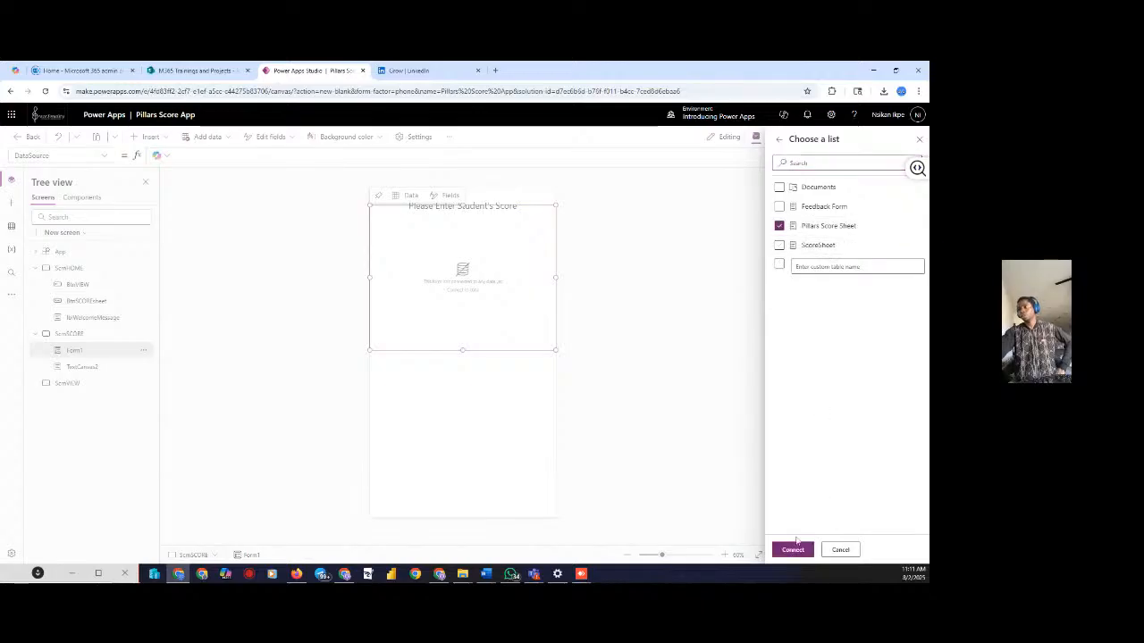
{"action": "left_click", "coordinate": [794, 549]}
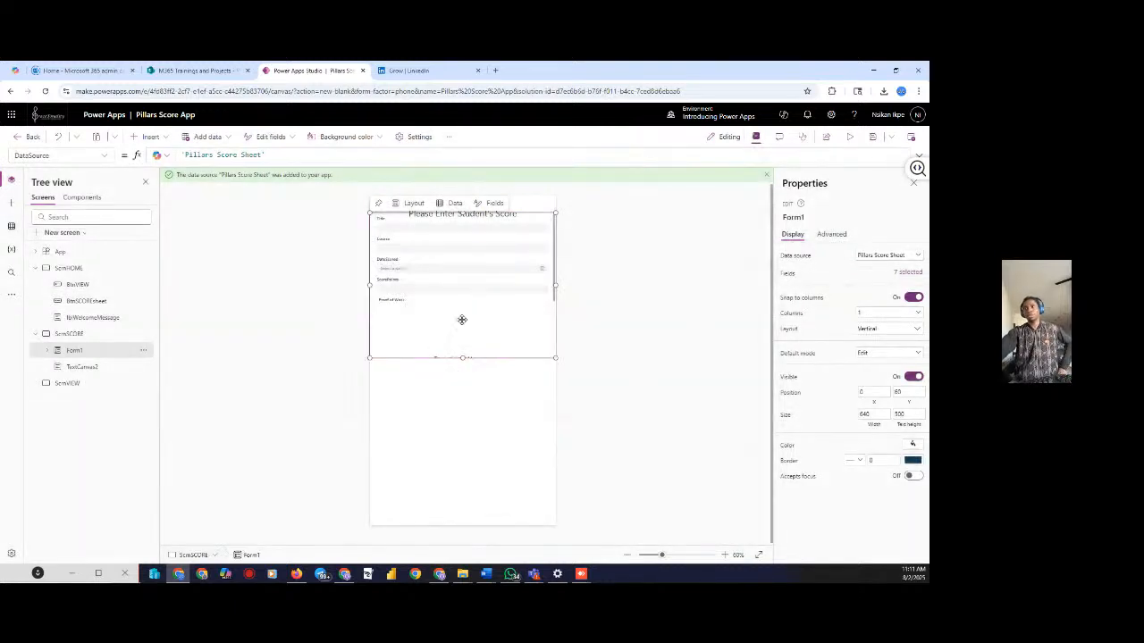
{"action": "left_click", "coordinate": [547, 219]}
{"action": "left_click_drag", "start_coordinate": [558, 281], "coordinate": [556, 294]}
Select Form1 and move its top edge down below the heading
{"action": "left_click", "coordinate": [685, 266]}
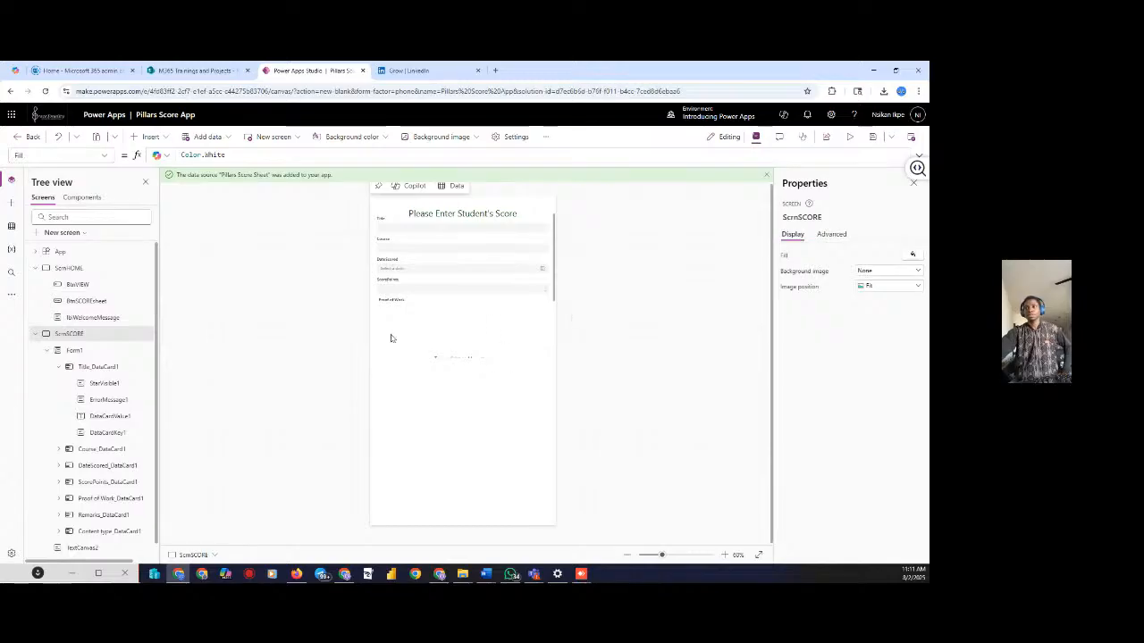
{"action": "left_click", "coordinate": [524, 330]}
{"action": "left_click", "coordinate": [562, 269]}
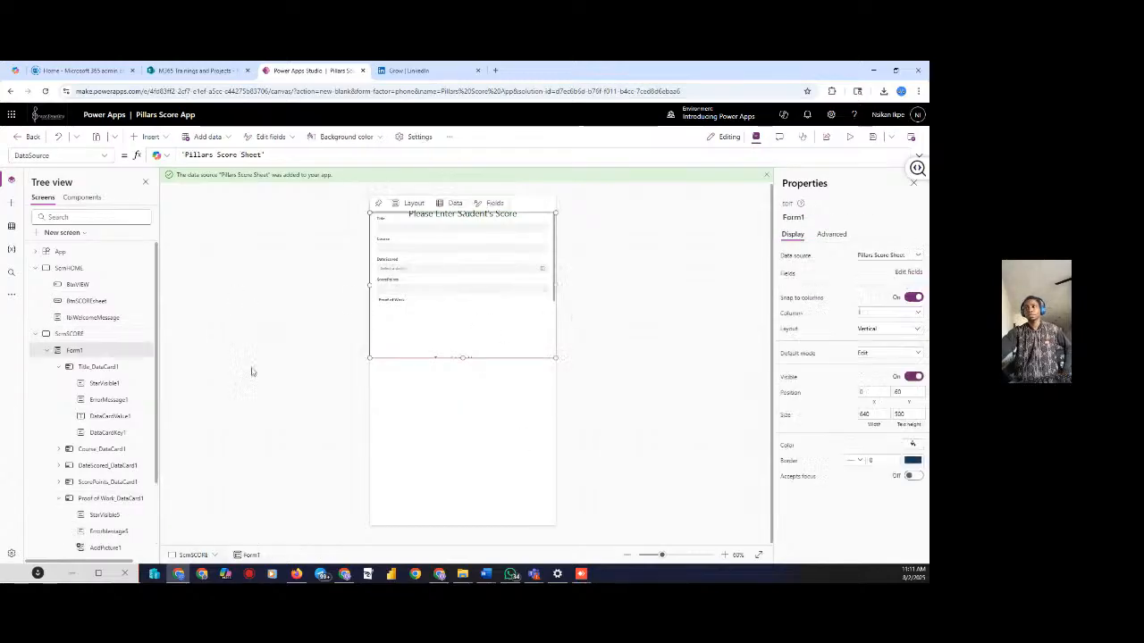
{"action": "left_click", "coordinate": [104, 350]}
{"action": "left_click_drag", "start_coordinate": [462, 213], "coordinate": [463, 252]}
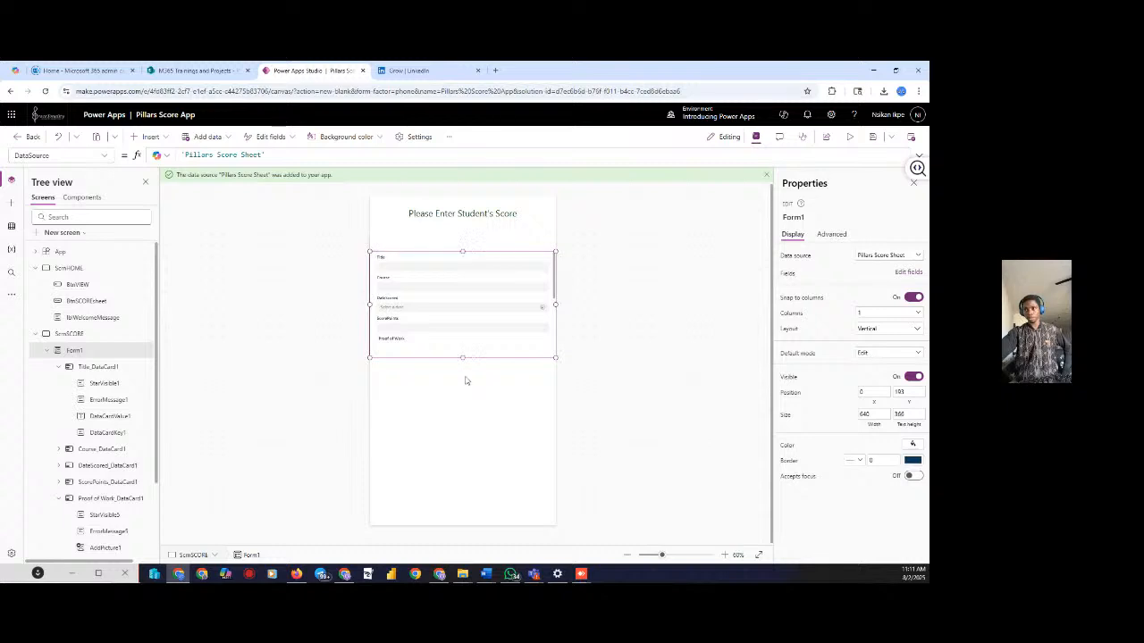
Lengthen Form1 to 640 by 350 so Title through Proof of Work show
{"action": "left_click_drag", "start_coordinate": [462, 359], "coordinate": [469, 296]}
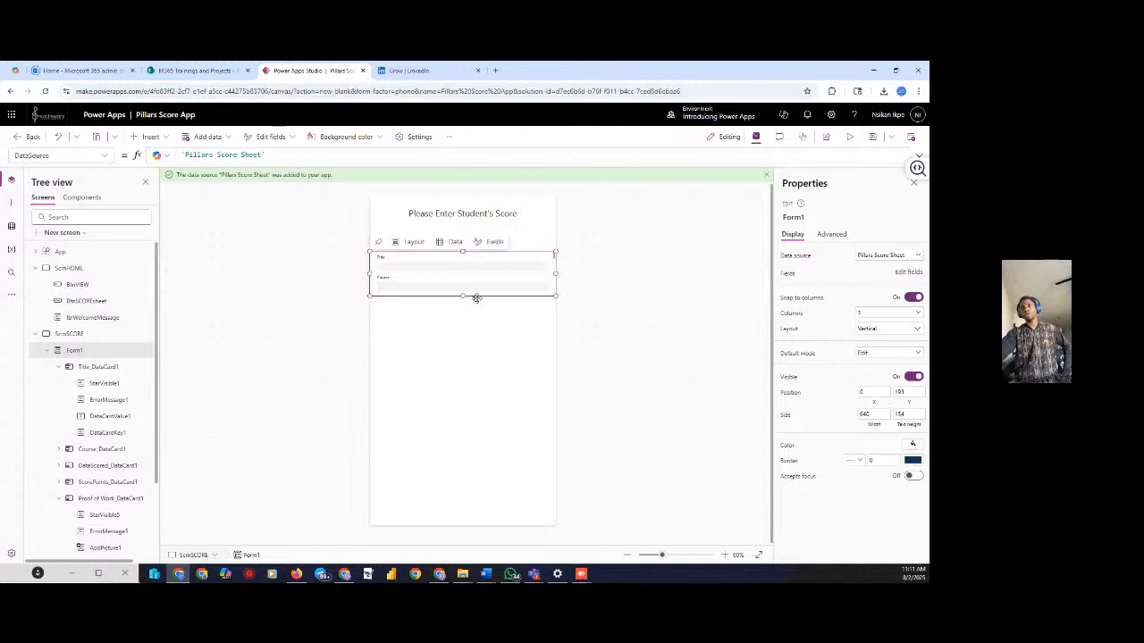
{"action": "scroll", "coordinate": [486, 278], "scroll_direction": "down", "scroll_amount": 3}
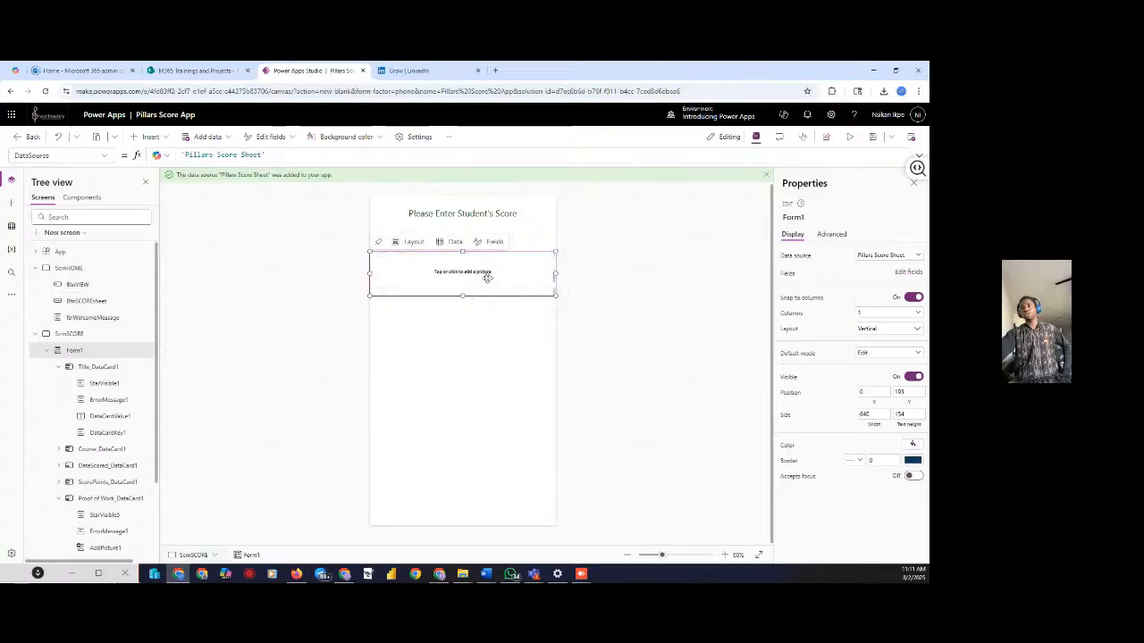
{"action": "scroll", "coordinate": [487, 278], "scroll_direction": "up", "scroll_amount": 3}
{"action": "scroll", "coordinate": [487, 277], "scroll_direction": "down", "scroll_amount": 1}
{"action": "scroll", "coordinate": [487, 277], "scroll_direction": "up", "scroll_amount": 3}
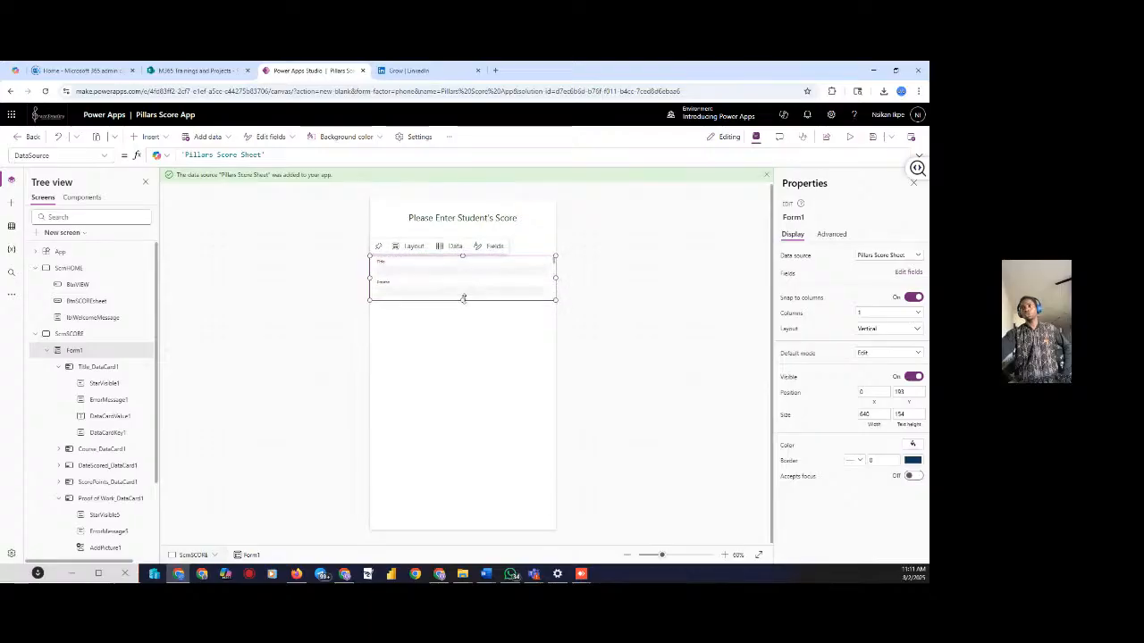
{"action": "left_click_drag", "start_coordinate": [463, 298], "coordinate": [475, 357]}
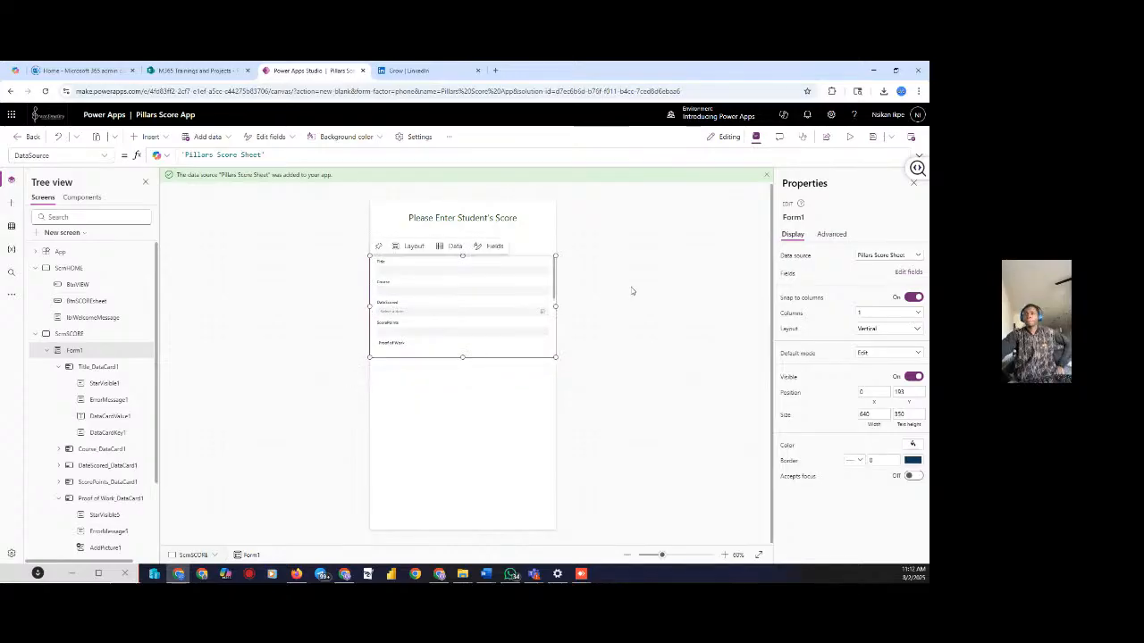
{"action": "left_click", "coordinate": [670, 326]}
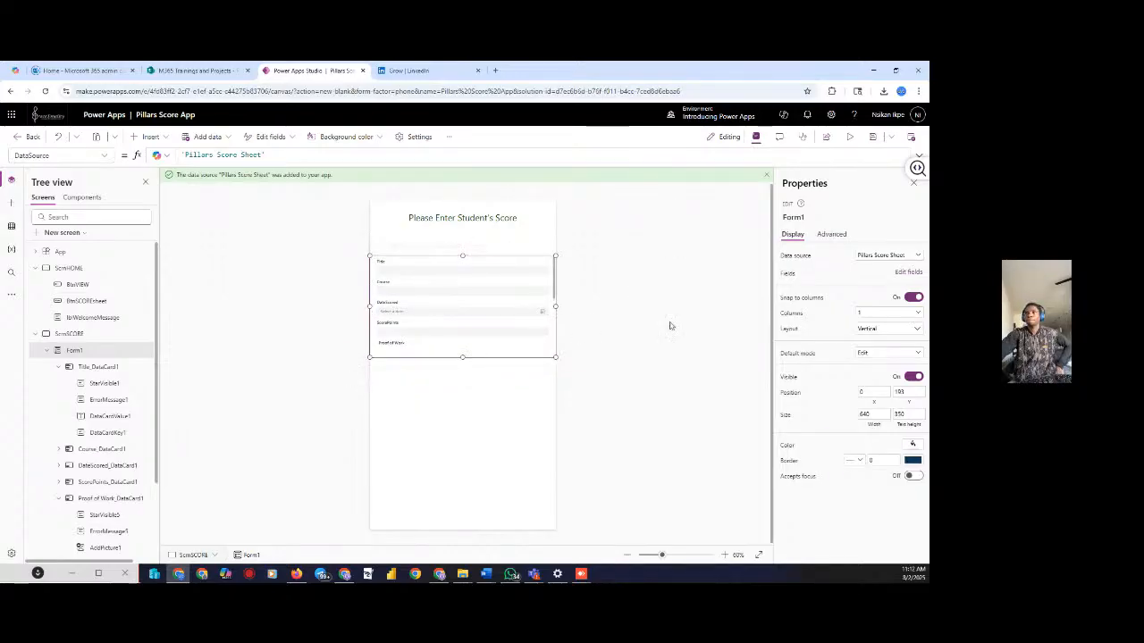
{"action": "left_click", "coordinate": [450, 308]}
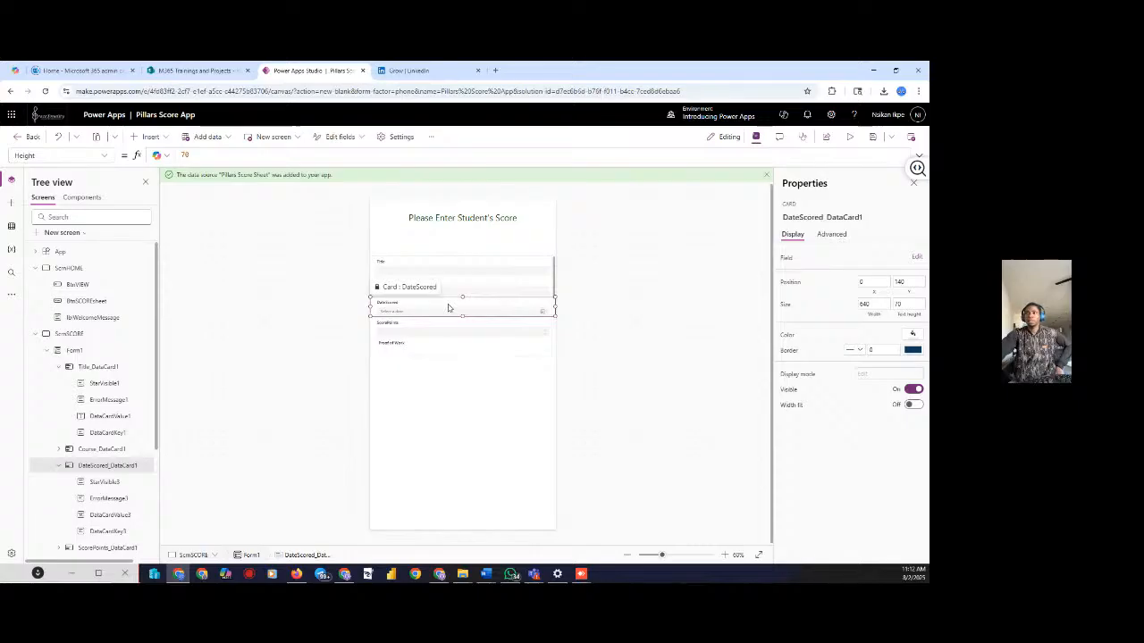
{"action": "left_click", "coordinate": [389, 345]}
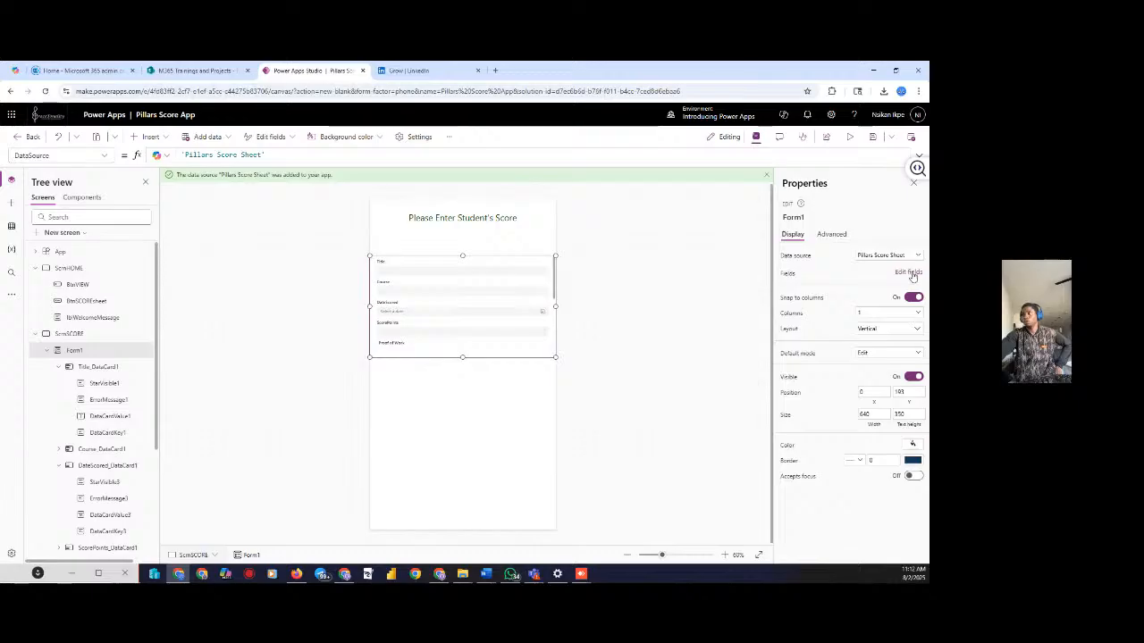
Remove the Content type field from Form1 through Edit fields
{"action": "left_click", "coordinate": [908, 272]}
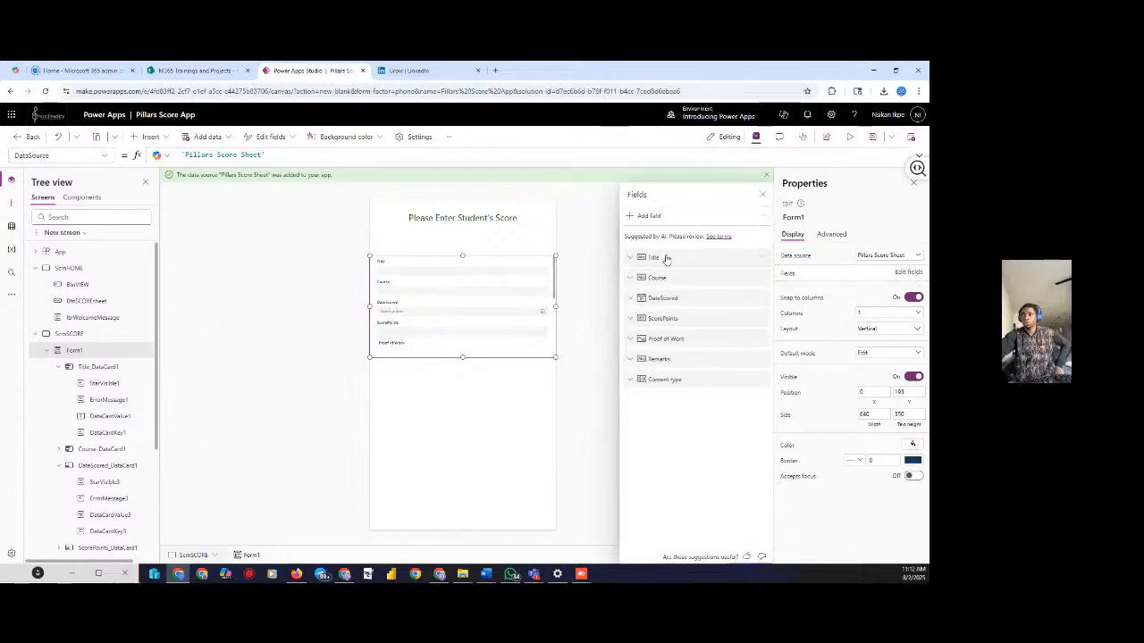
{"action": "left_click", "coordinate": [761, 380]}
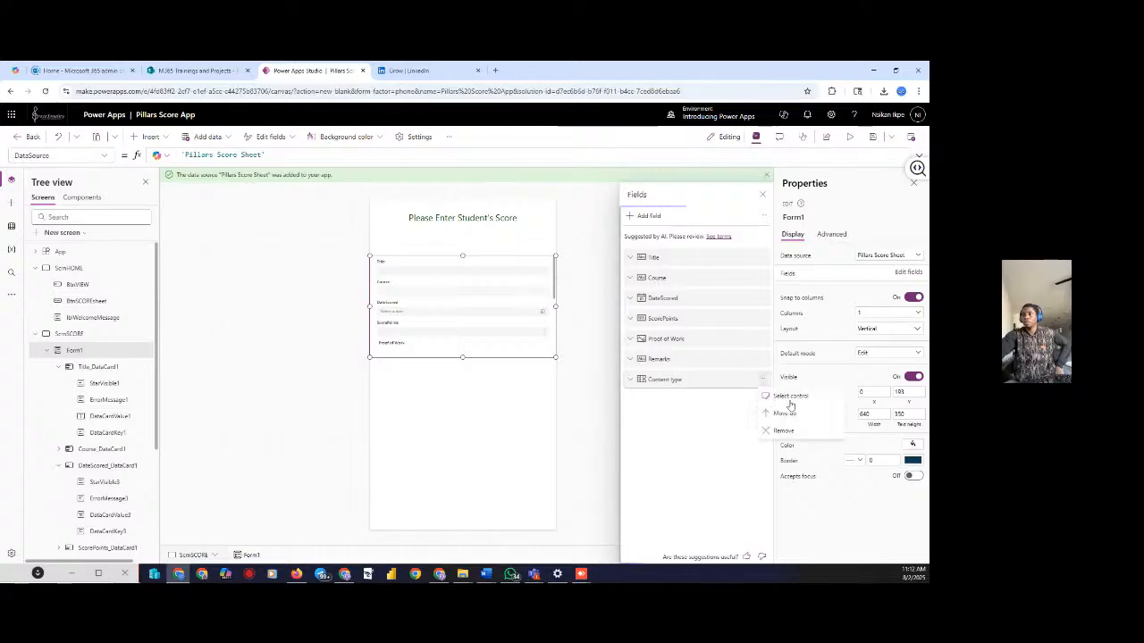
{"action": "left_click", "coordinate": [786, 431]}
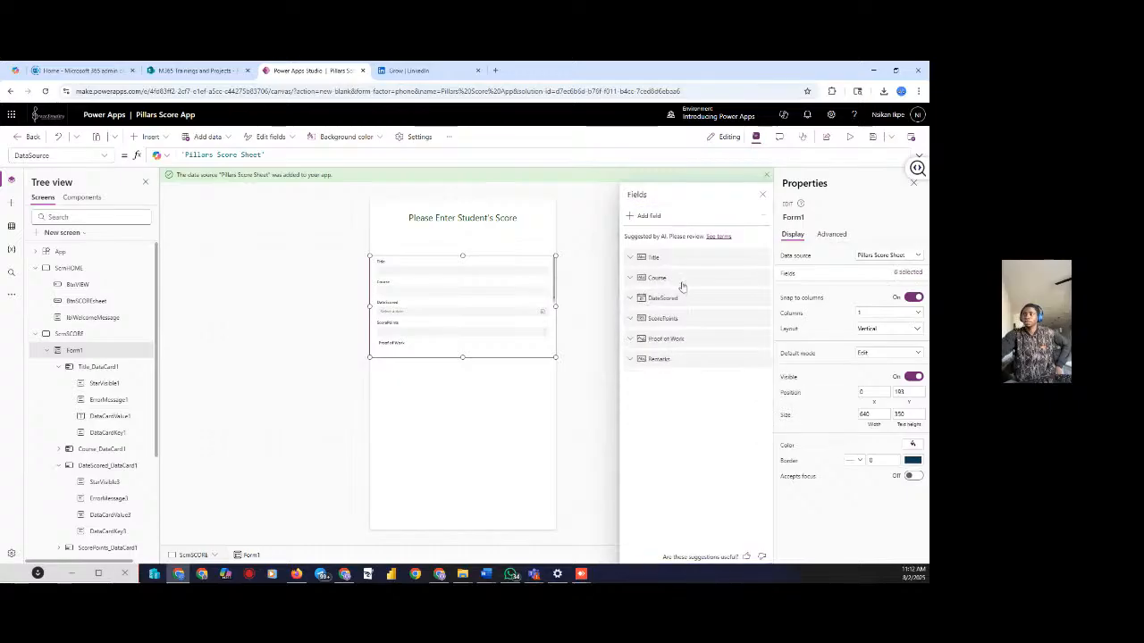
{"action": "left_click", "coordinate": [765, 260]}
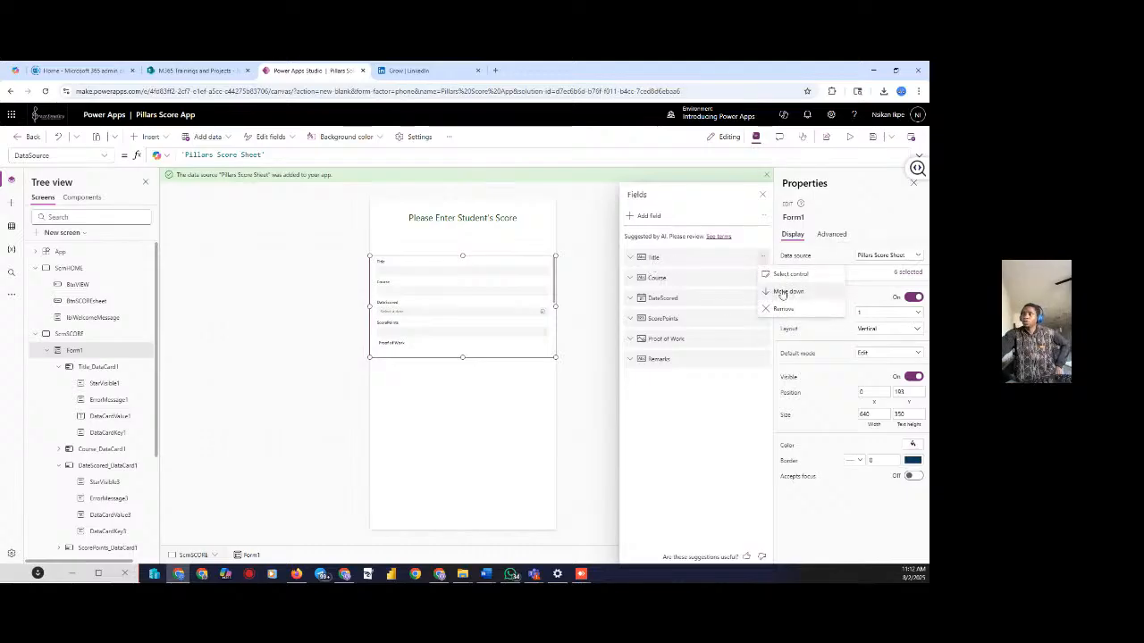
{"action": "left_click", "coordinate": [761, 358]}
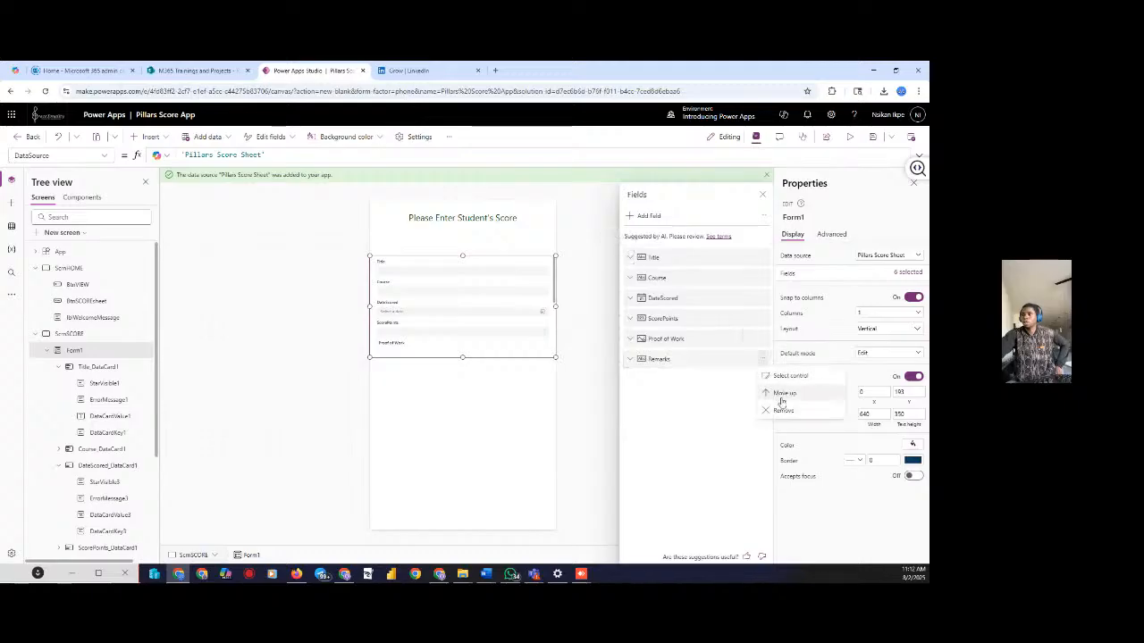
{"action": "left_click", "coordinate": [761, 256]}
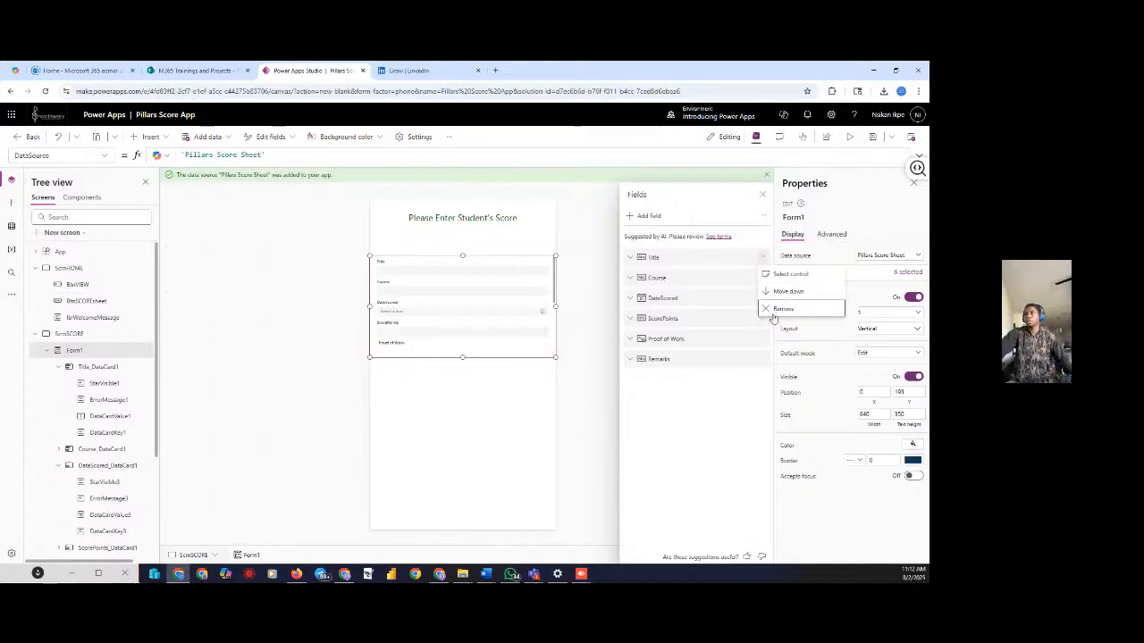
{"action": "left_click", "coordinate": [764, 320]}
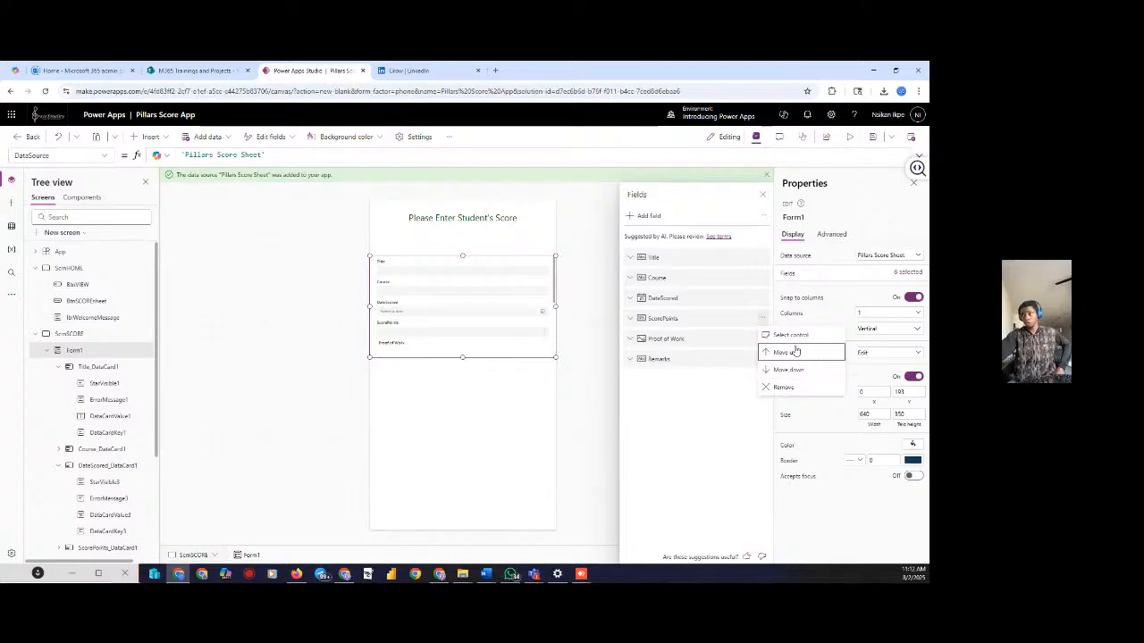
{"action": "left_click", "coordinate": [720, 396]}
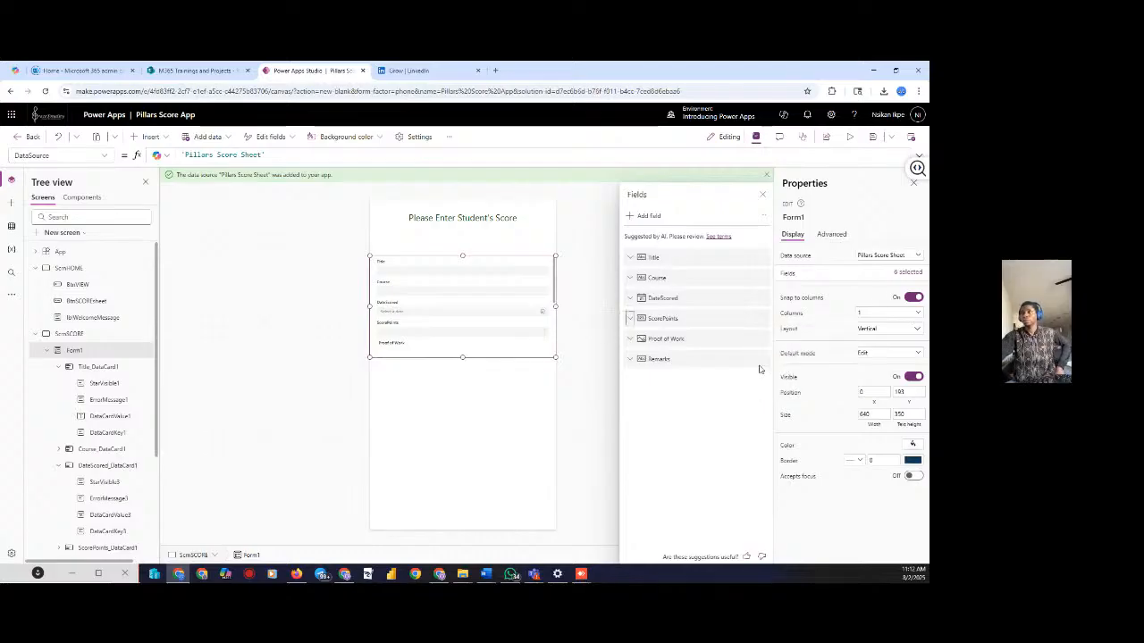
{"action": "left_click", "coordinate": [569, 378]}
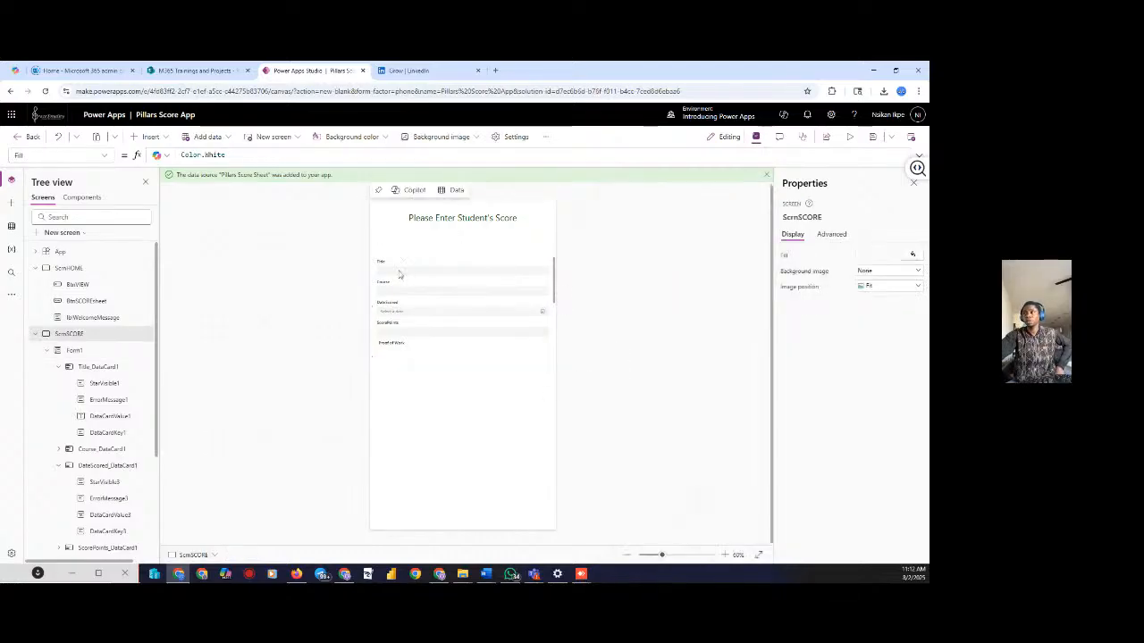
{"action": "left_click", "coordinate": [849, 138]}
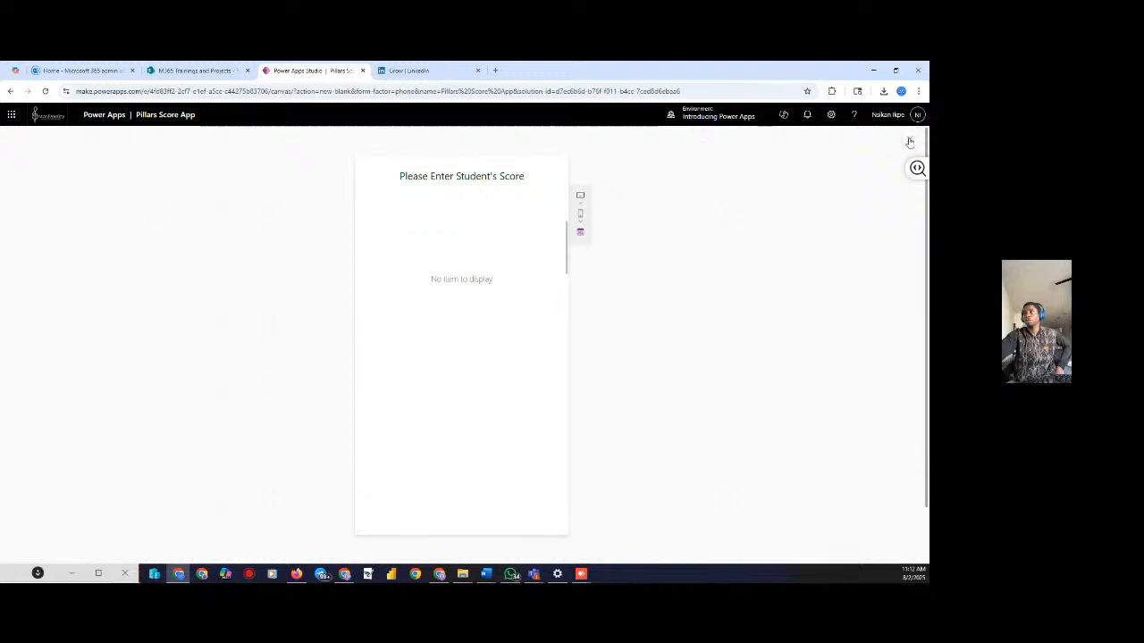
{"action": "left_click", "coordinate": [910, 138]}
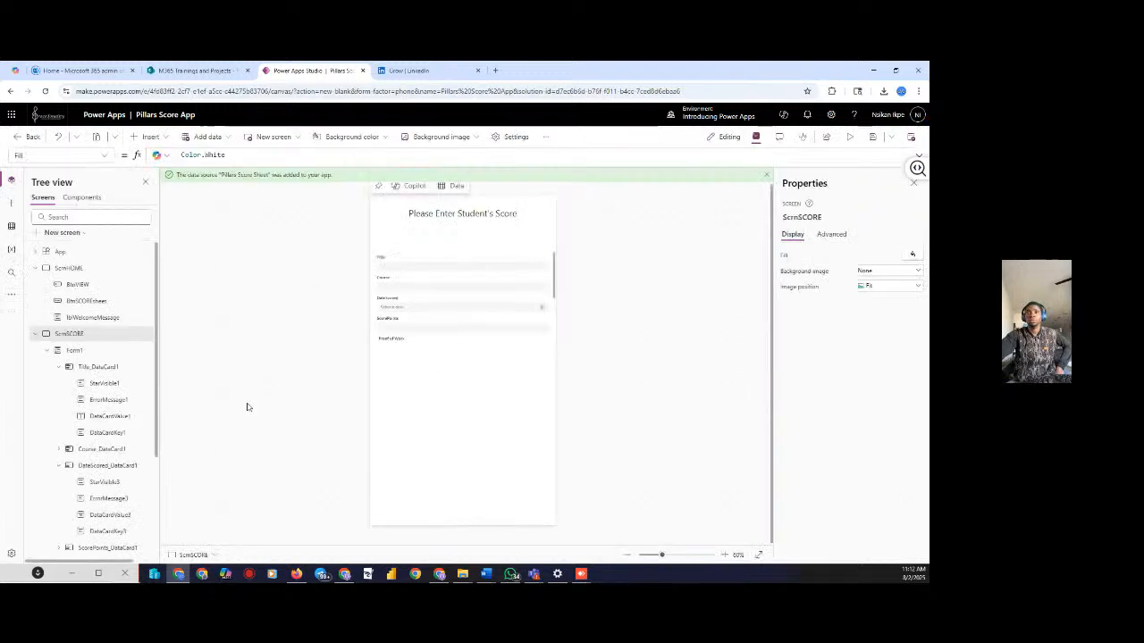
{"action": "left_click", "coordinate": [73, 351]}
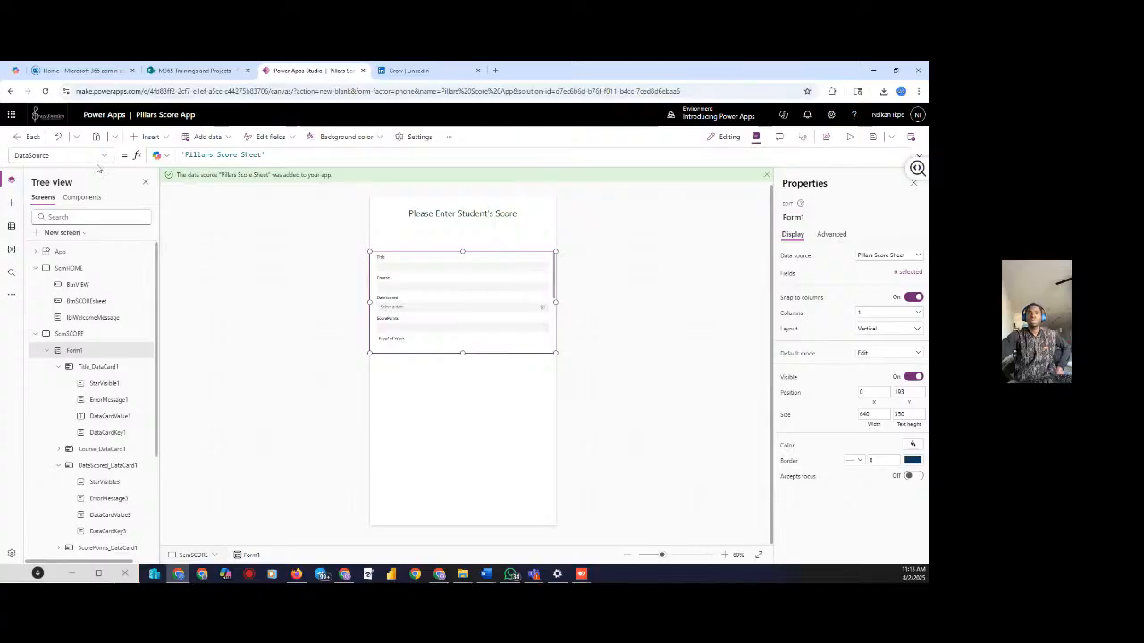
Insert a button and place it below the form near Proof of Work
{"action": "left_click", "coordinate": [148, 137]}
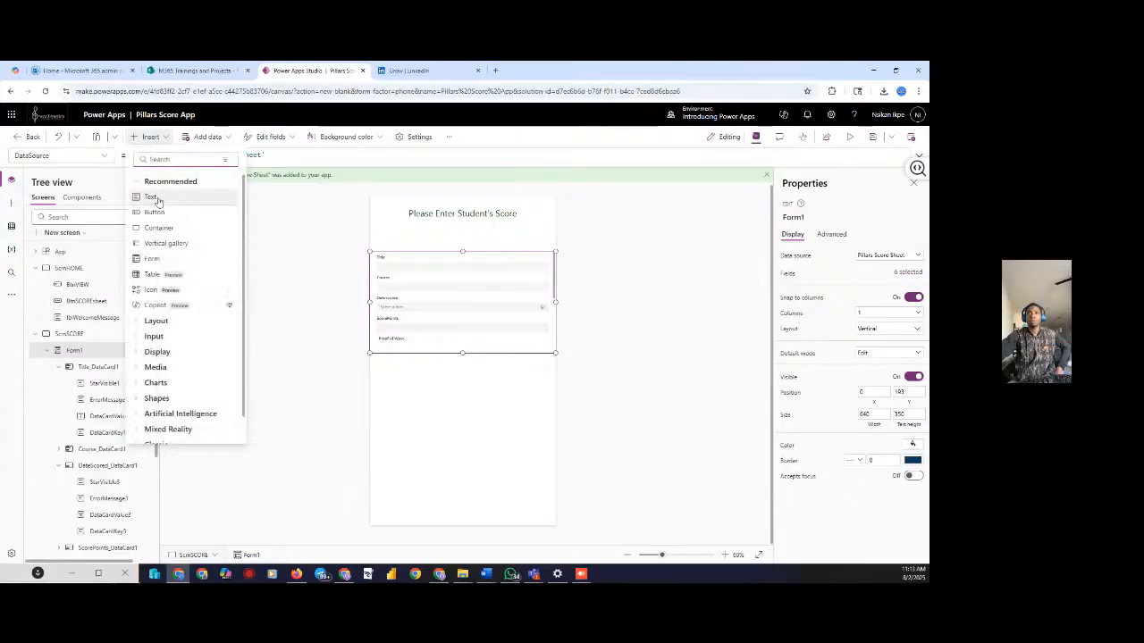
{"action": "left_click", "coordinate": [155, 212]}
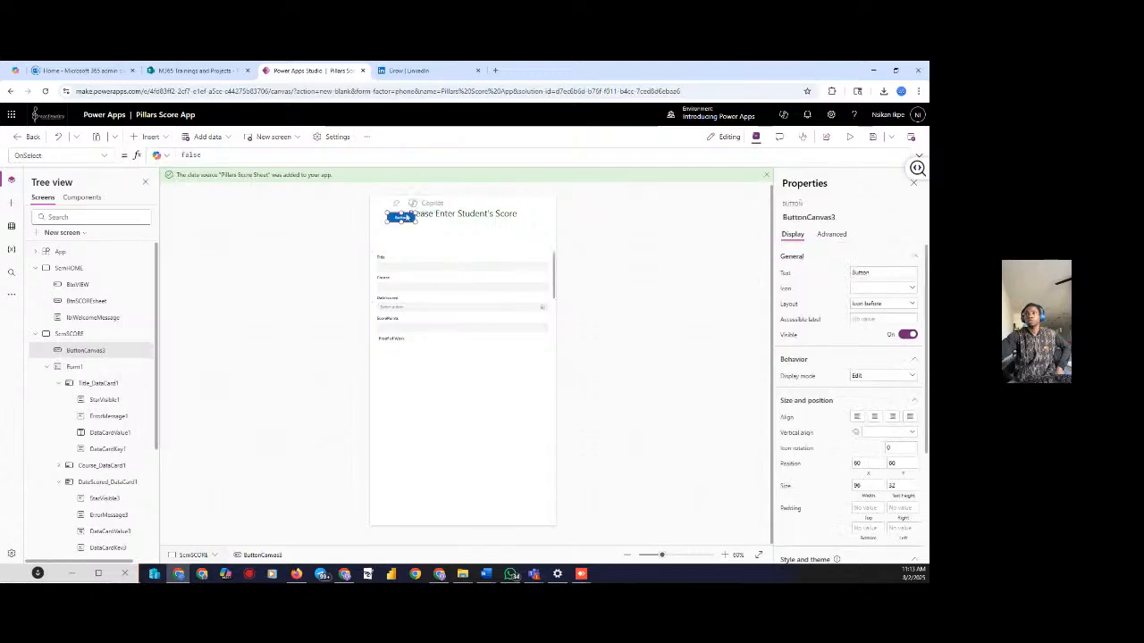
{"action": "left_click_drag", "start_coordinate": [406, 218], "coordinate": [450, 327]}
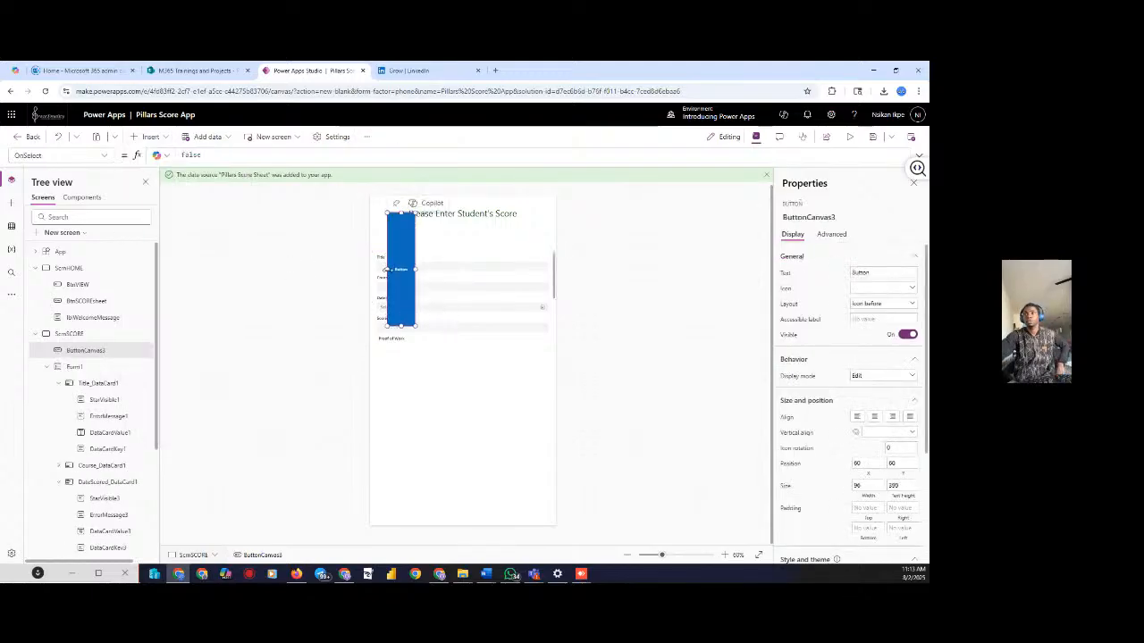
{"action": "left_click", "coordinate": [425, 399]}
{"action": "key", "text": "ctrl+z"}
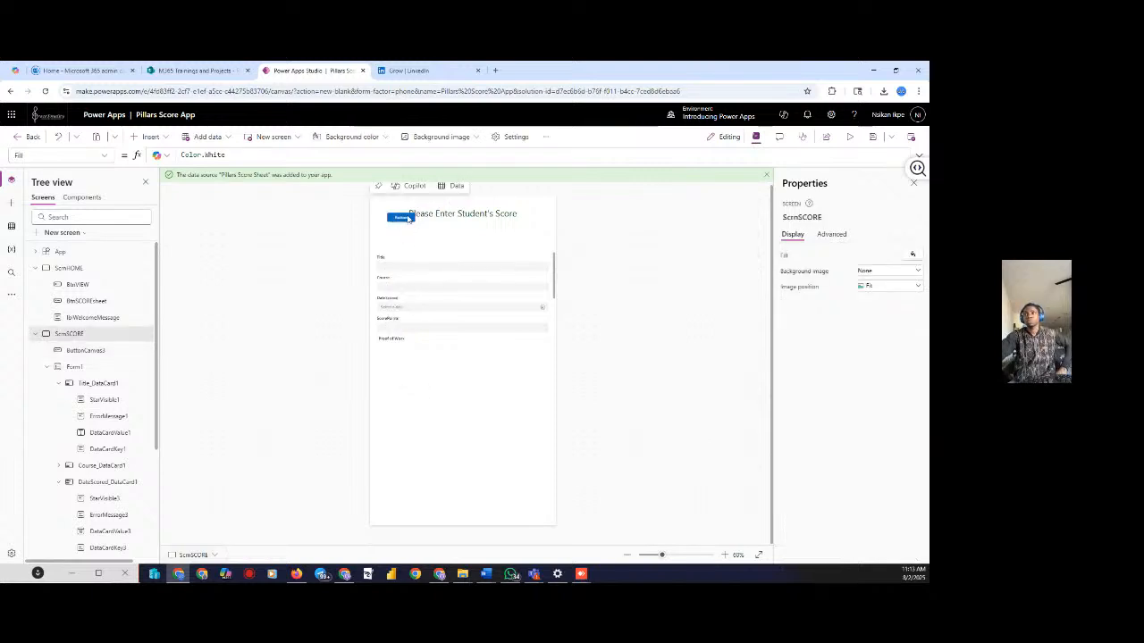
{"action": "left_click_drag", "start_coordinate": [408, 218], "coordinate": [533, 358]}
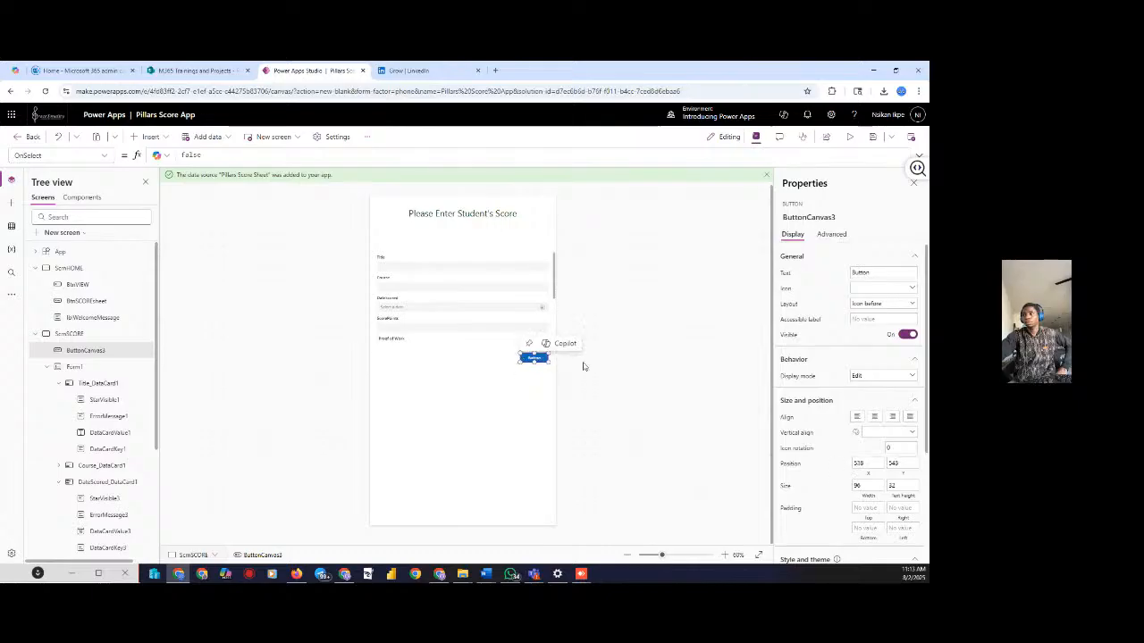
Change the new button's text to 'Submit'
{"action": "double_click", "coordinate": [859, 272]}
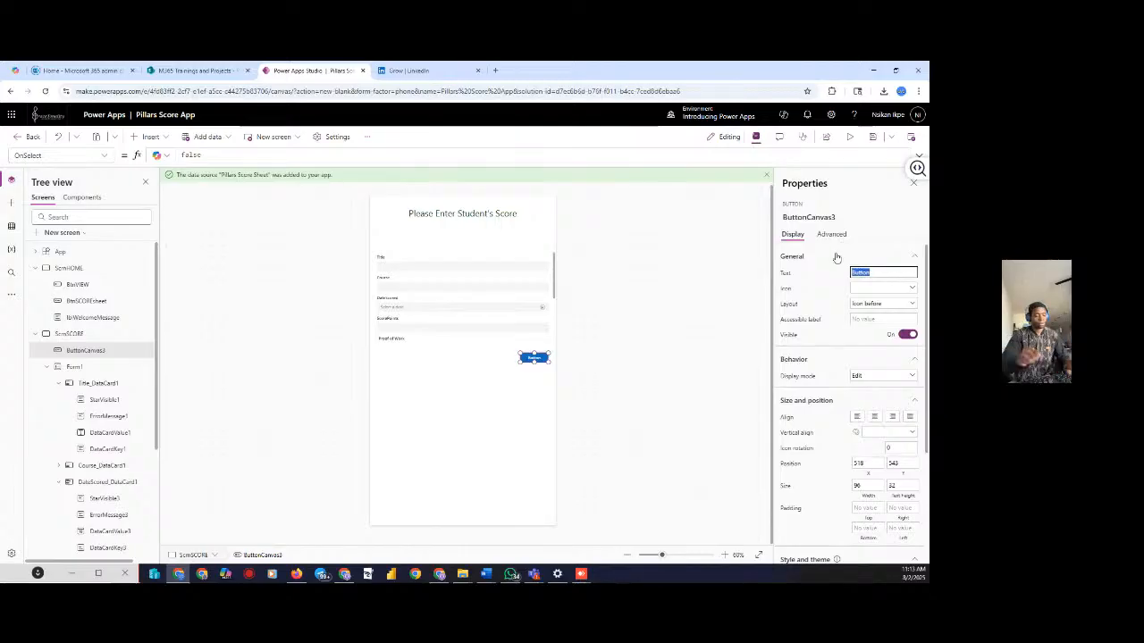
{"action": "type", "text": "Su"}
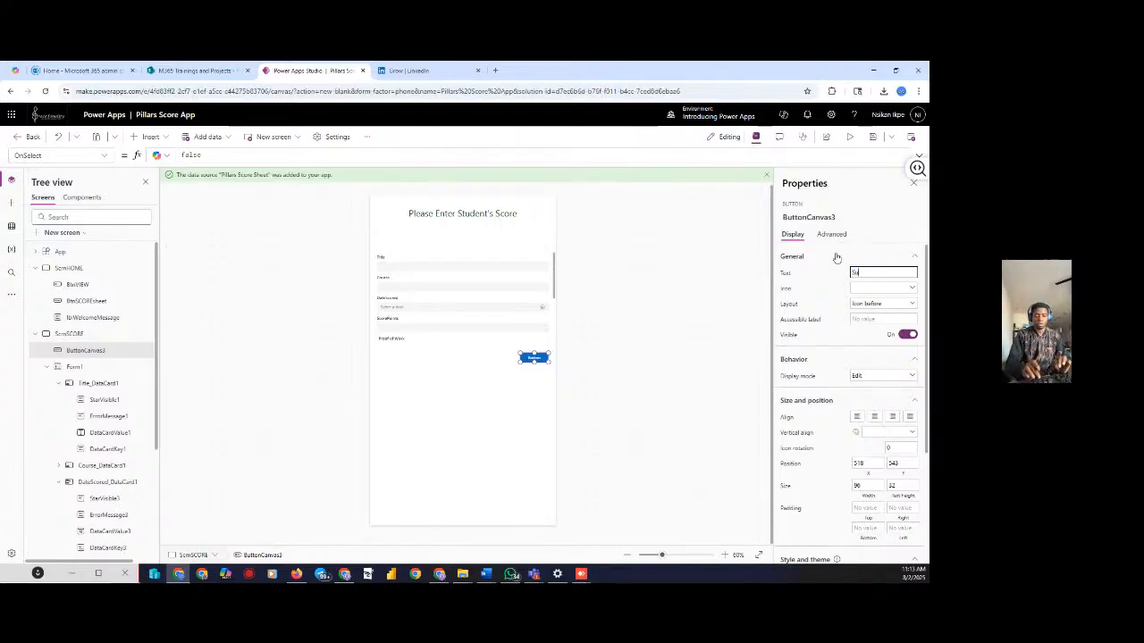
{"action": "type", "text": "bmi"}
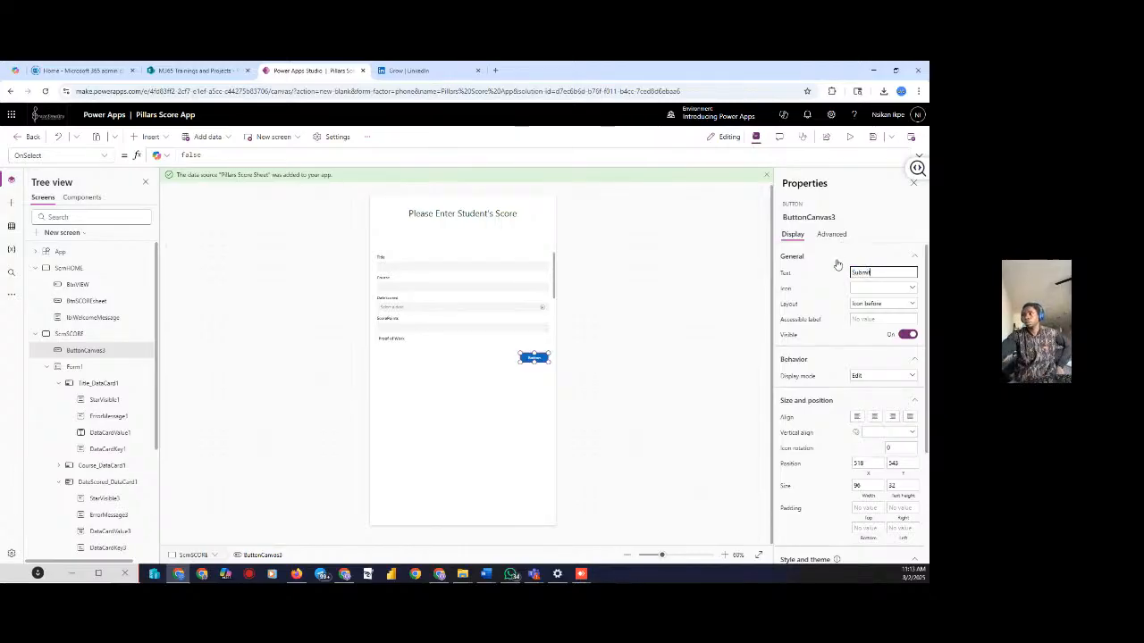
{"action": "type", "text": "t"}
{"action": "left_click", "coordinate": [695, 337]}
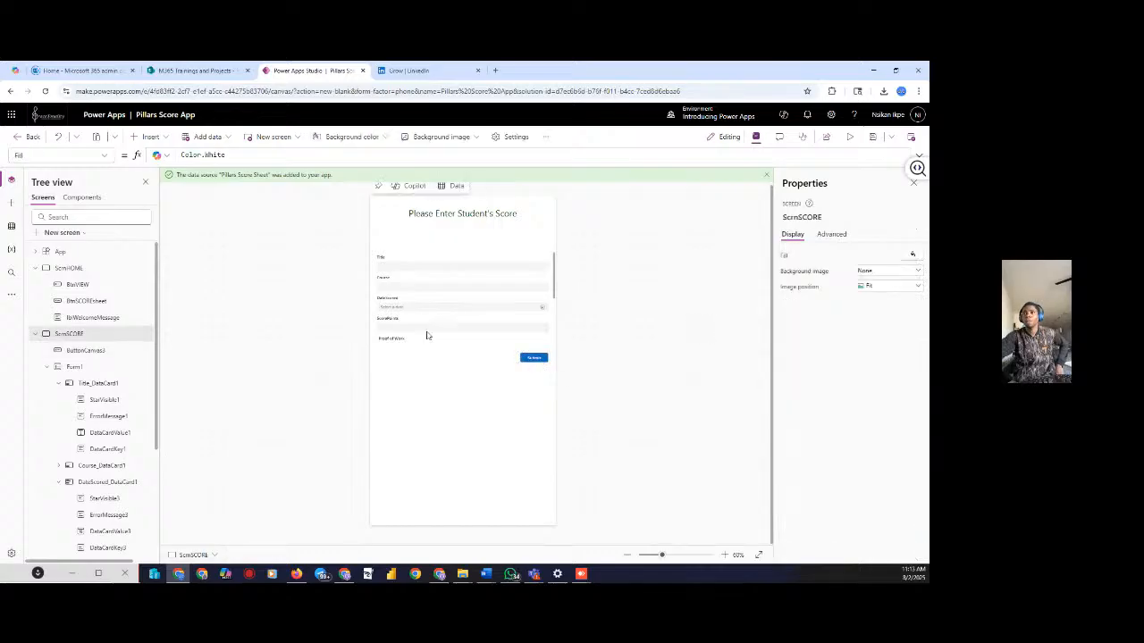
{"action": "left_click", "coordinate": [530, 357]}
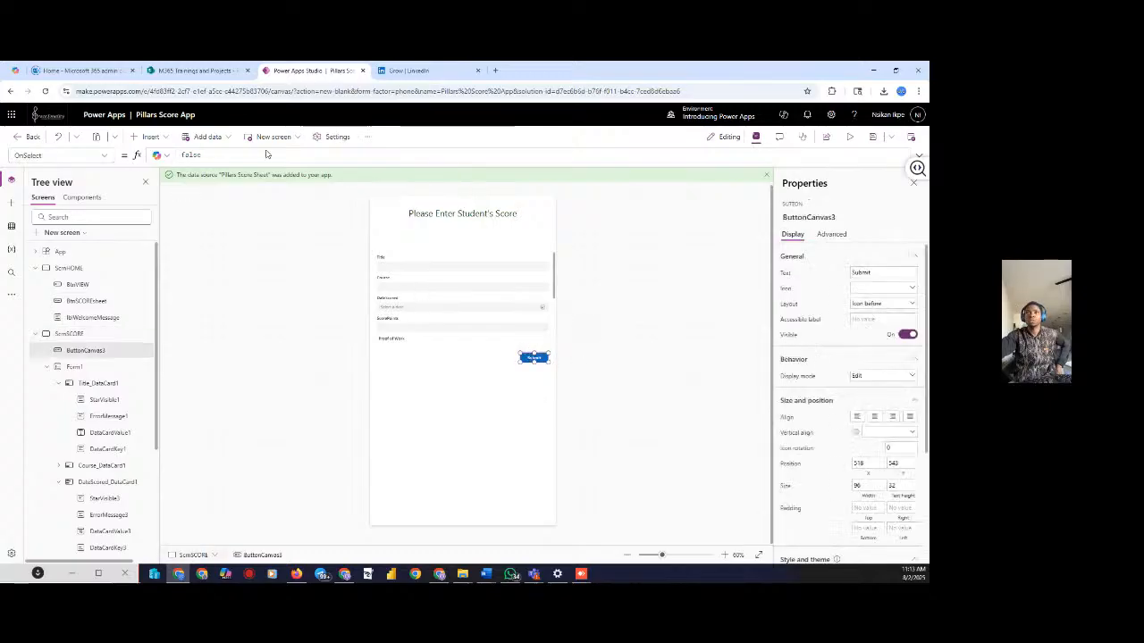
Replace the Submit button's default OnSelect false with SubmitForm(Form1)
{"action": "left_click", "coordinate": [210, 156]}
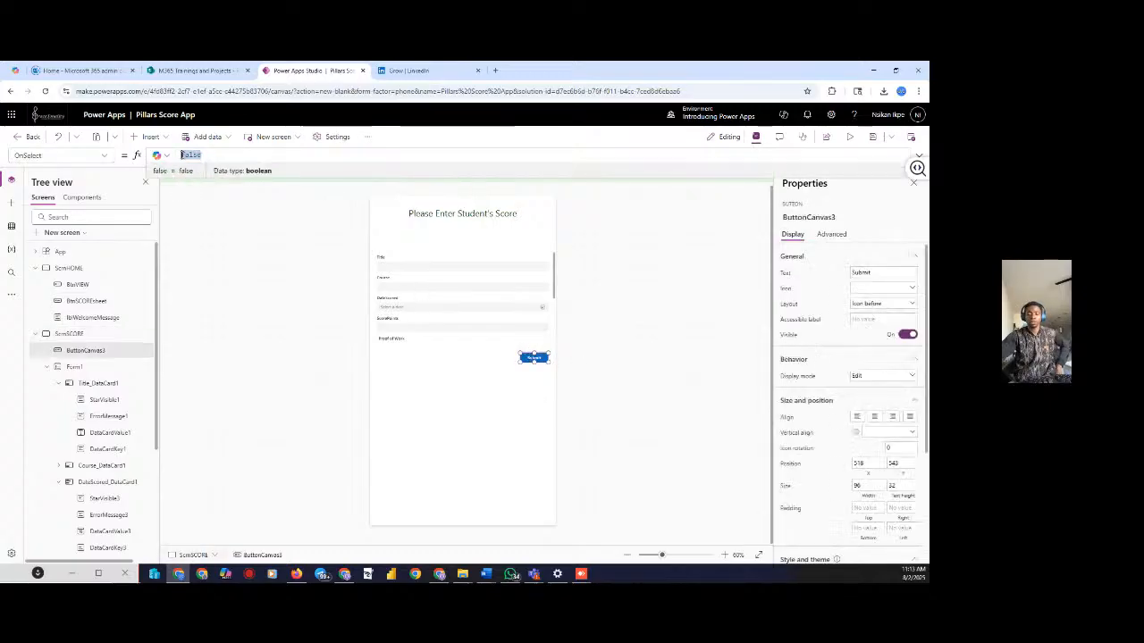
{"action": "key", "text": "BackSpace"}
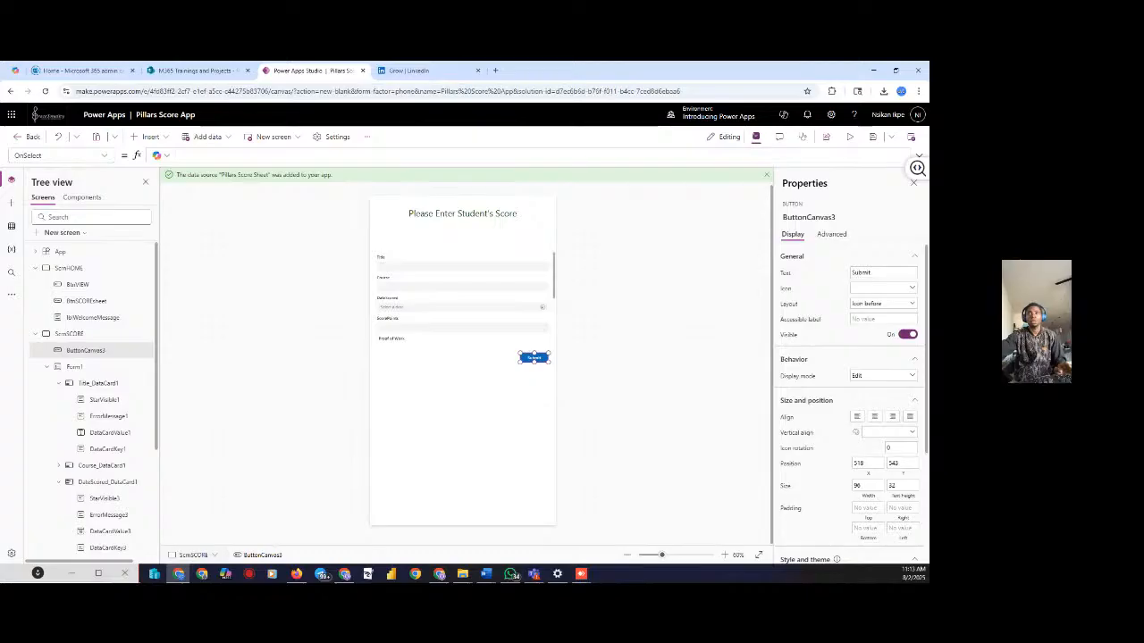
{"action": "left_click", "coordinate": [216, 160]}
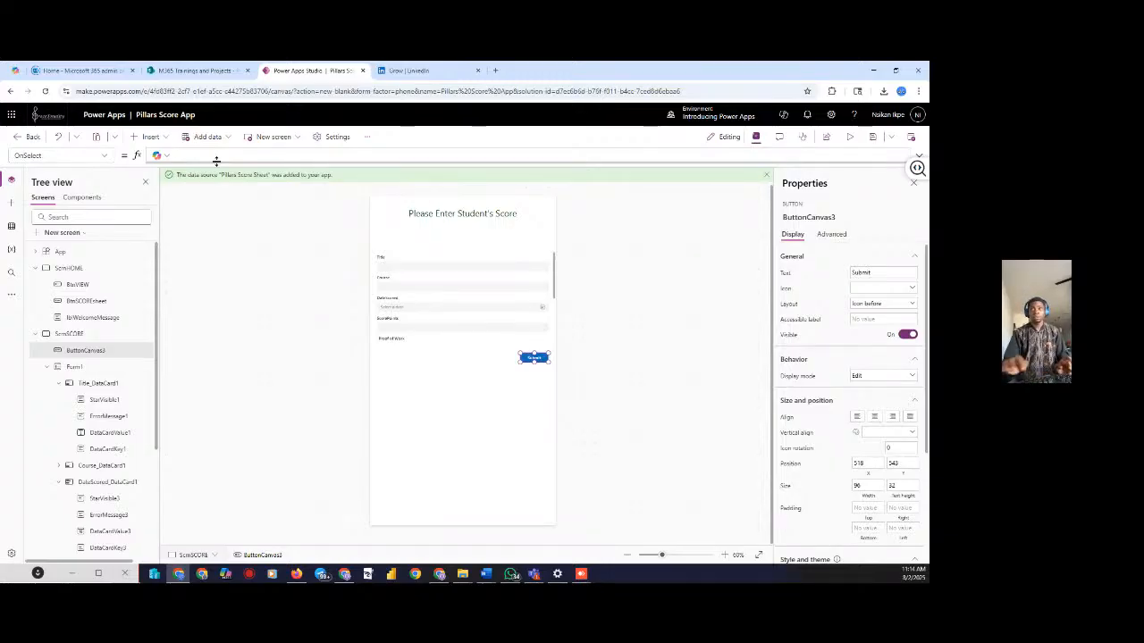
{"action": "type", "text": "SubmitForm("}
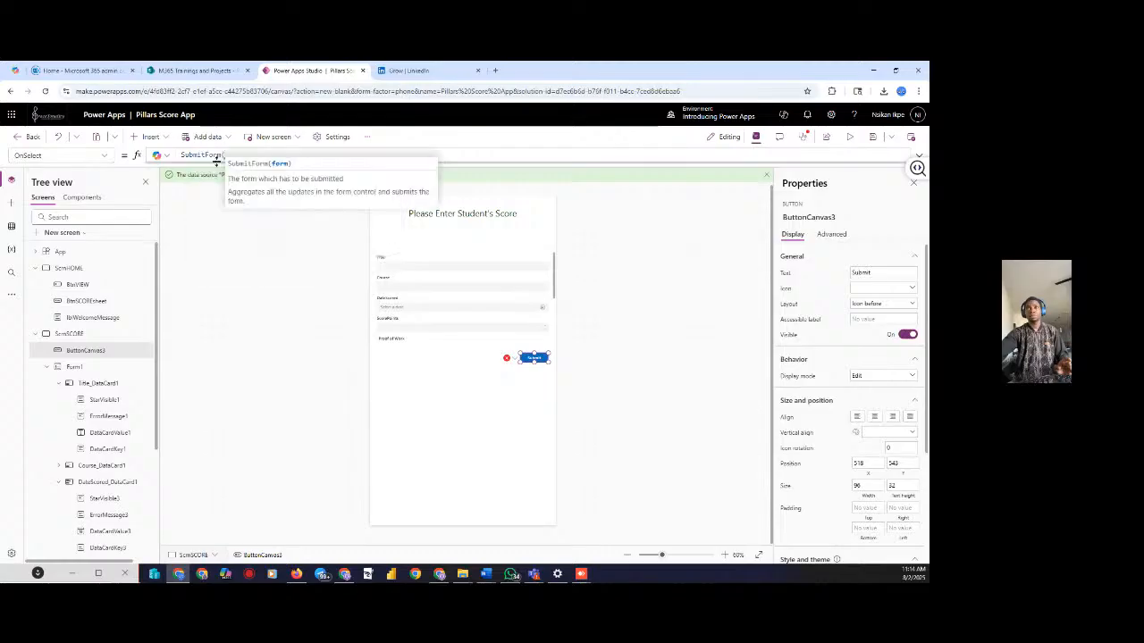
{"action": "type", "text": "For"}
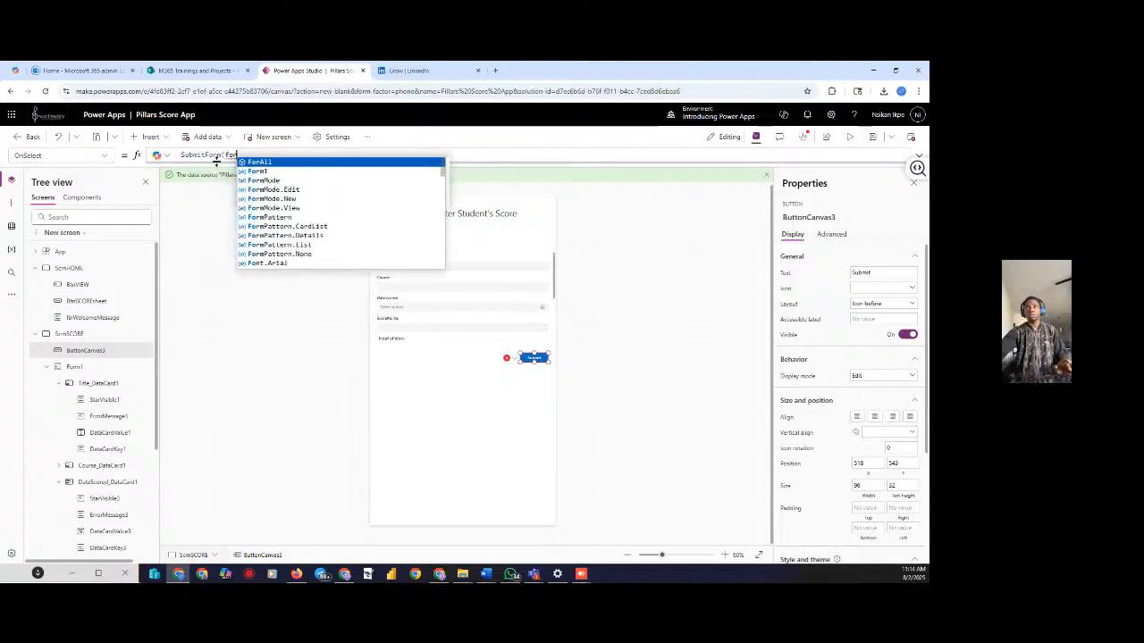
{"action": "left_click", "coordinate": [268, 171]}
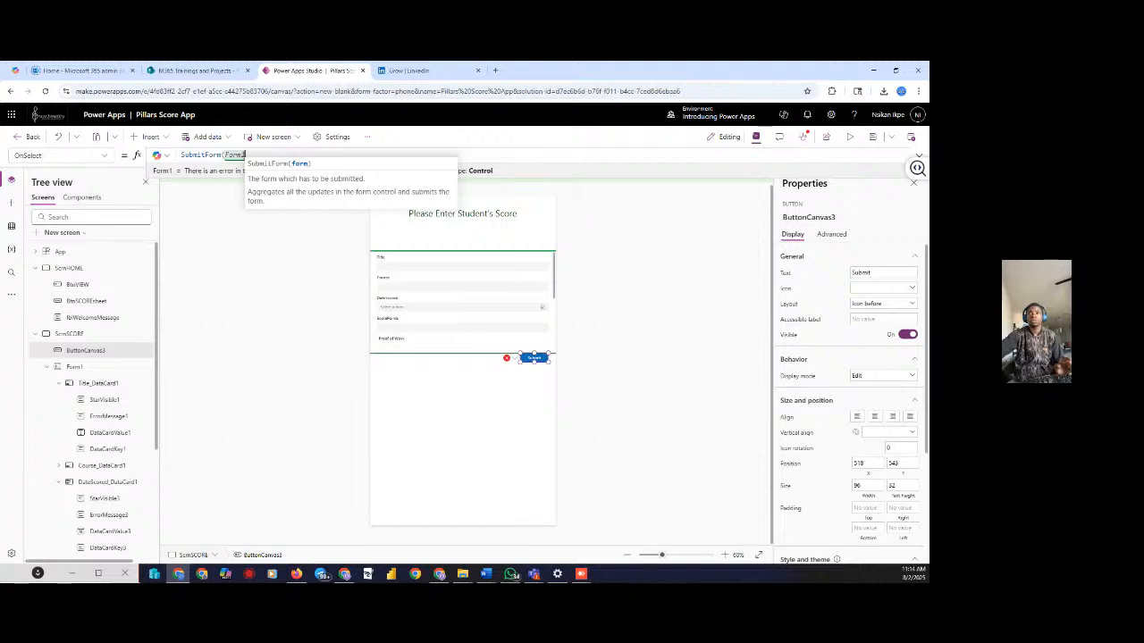
{"action": "type", "text": ")"}
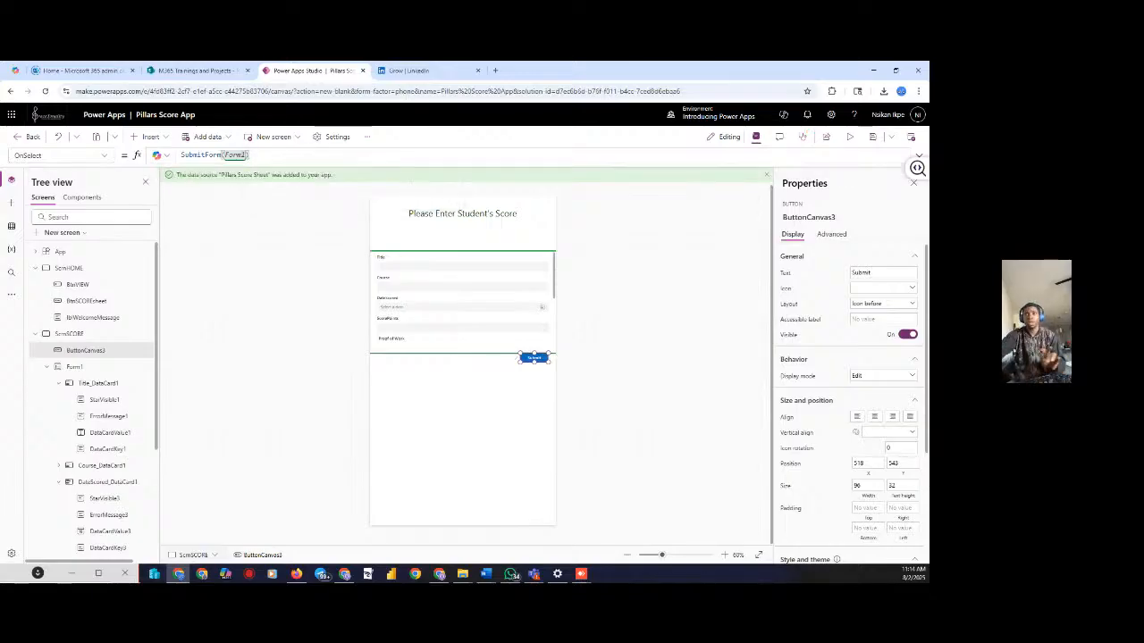
{"action": "type", "text": ";"}
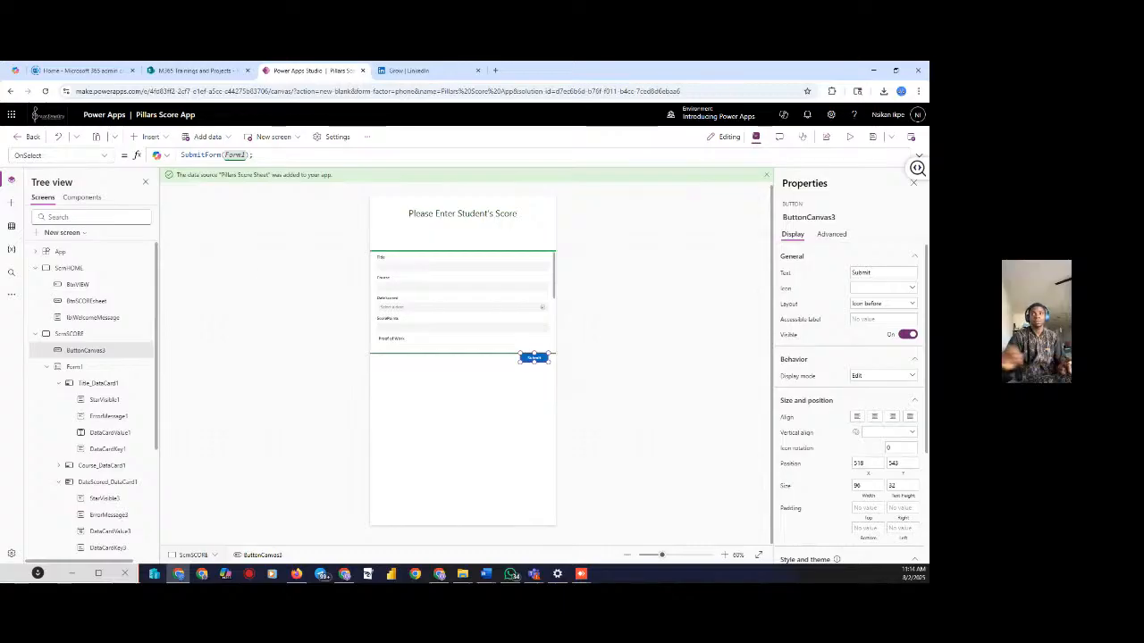
{"action": "type", "text": "ref"}
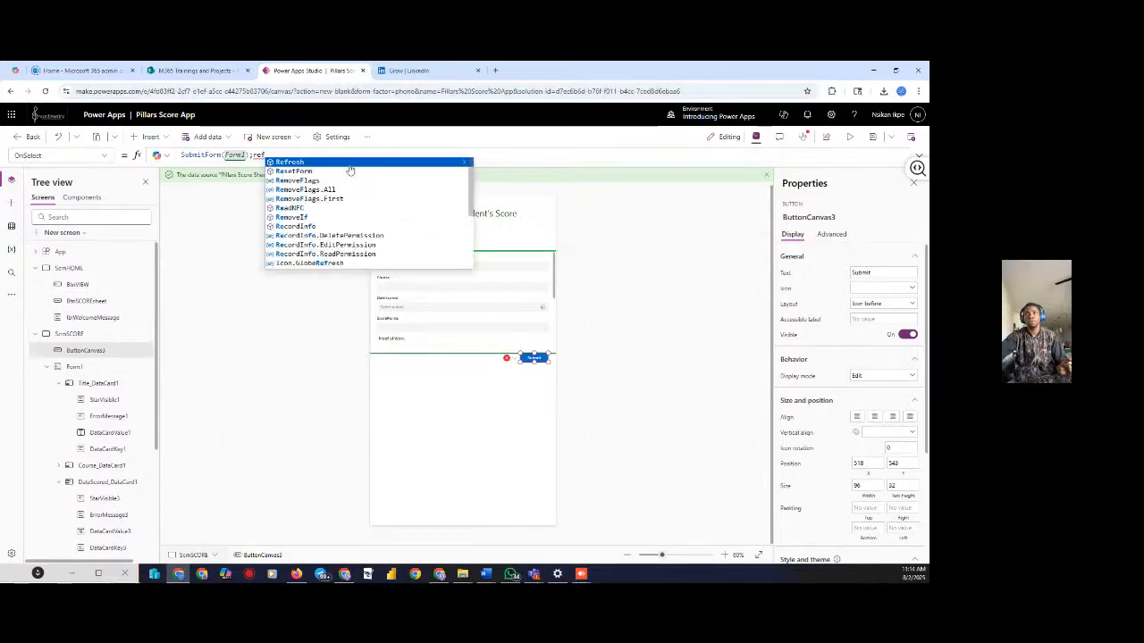
Append ResetForm(Form1) to the OnSelect formula, commit it, and preview the app
{"action": "left_click", "coordinate": [349, 170]}
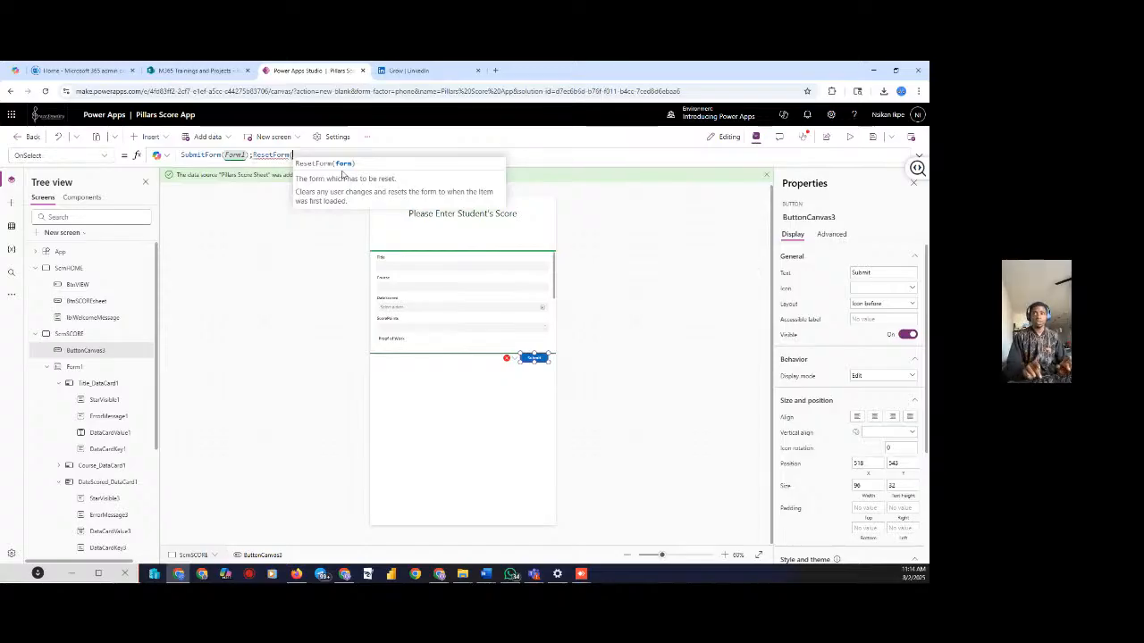
{"action": "type", "text": "form"}
{"action": "left_click", "coordinate": [346, 165]}
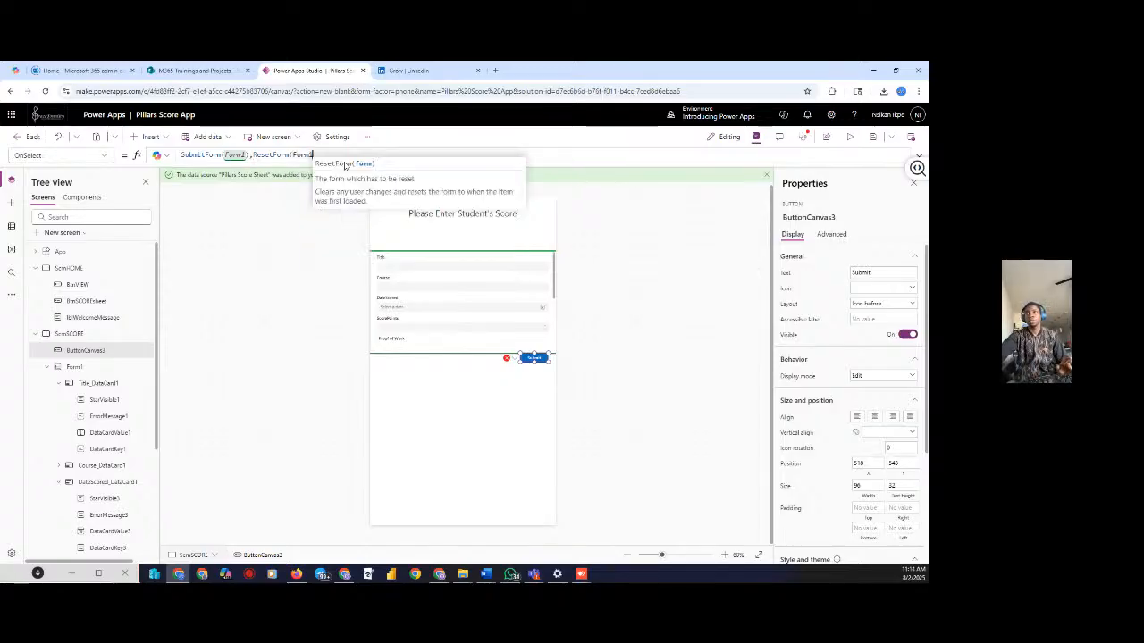
{"action": "type", "text": ")"}
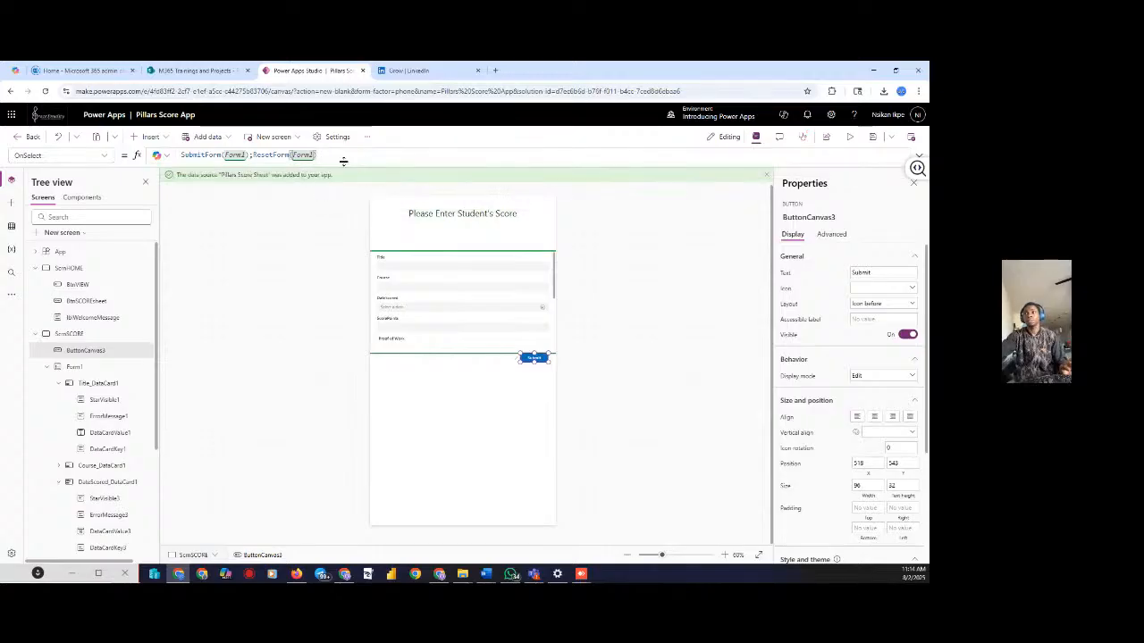
{"action": "left_click", "coordinate": [273, 284]}
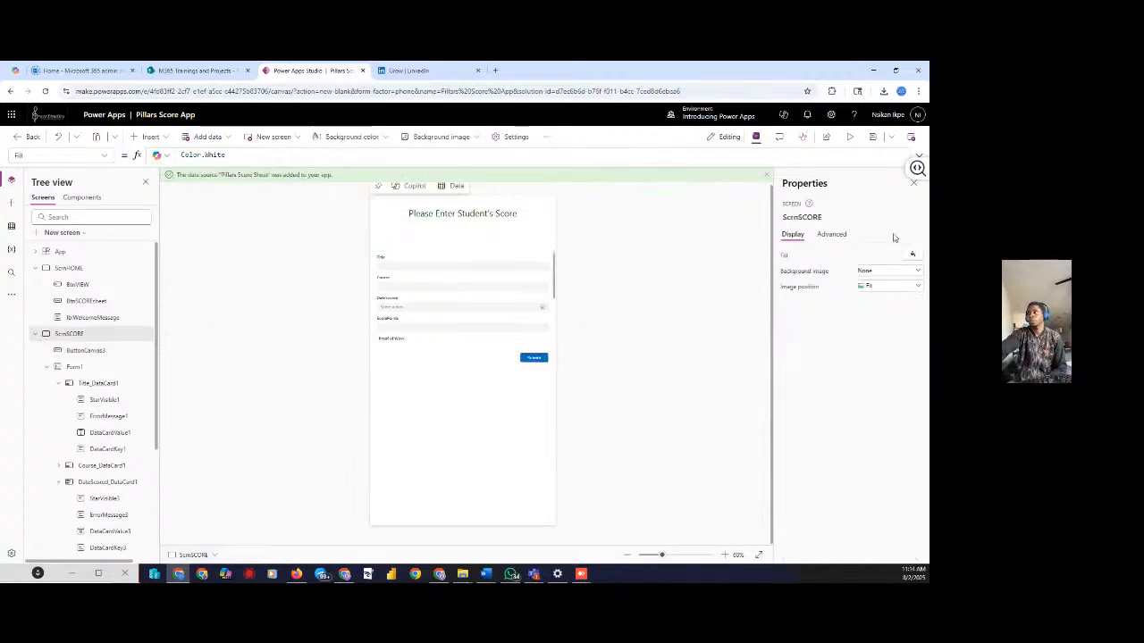
{"action": "left_click", "coordinate": [848, 138]}
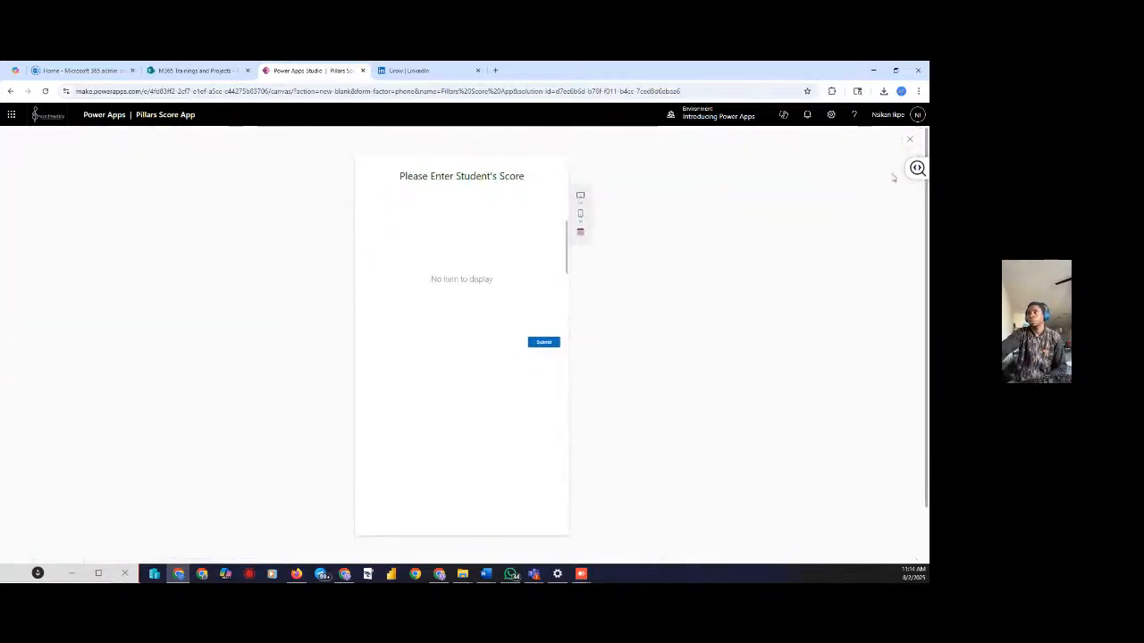
Close the preview and reselect the score screen after touching the Title card
{"action": "left_click", "coordinate": [911, 140]}
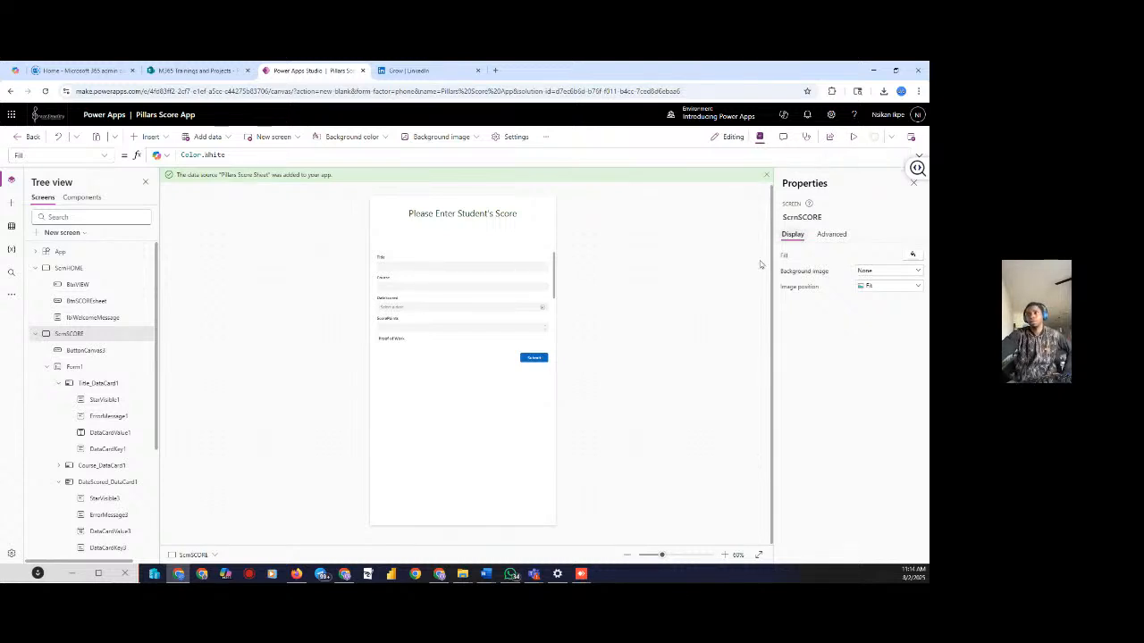
{"action": "left_click", "coordinate": [383, 268]}
{"action": "left_click", "coordinate": [322, 312]}
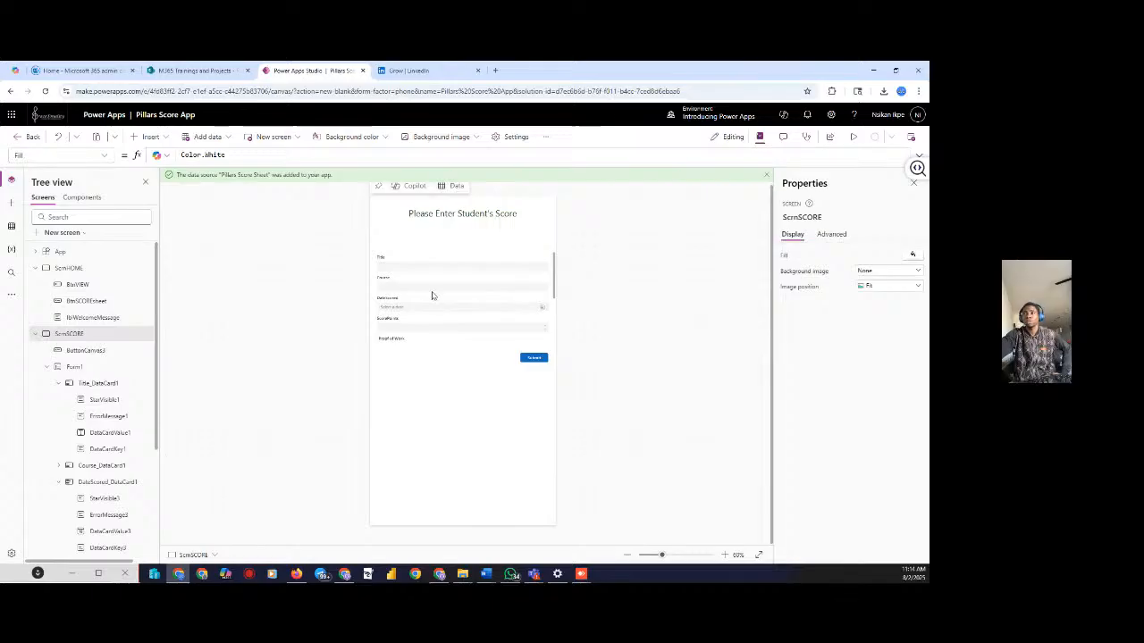
Scroll the Tree view and select the ScrnVIEW screen
{"action": "scroll", "coordinate": [103, 442], "scroll_direction": "down", "scroll_amount": 3}
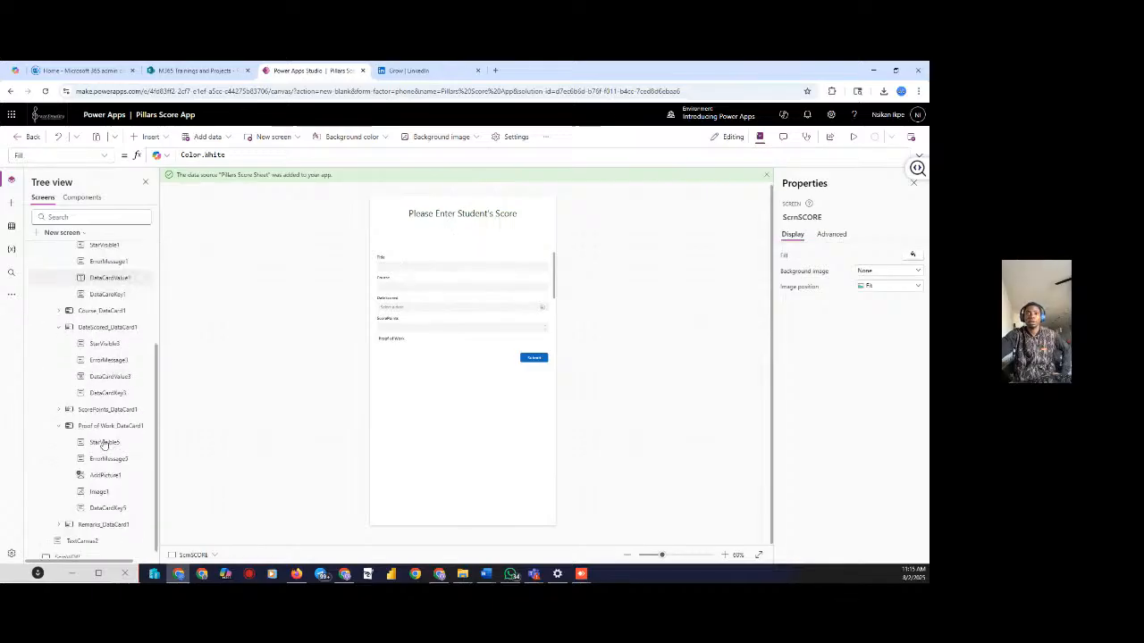
{"action": "scroll", "coordinate": [106, 463], "scroll_direction": "up", "scroll_amount": 1}
{"action": "scroll", "coordinate": [110, 465], "scroll_direction": "down", "scroll_amount": 1}
{"action": "scroll", "coordinate": [96, 543], "scroll_direction": "up", "scroll_amount": 1}
{"action": "scroll", "coordinate": [100, 530], "scroll_direction": "down", "scroll_amount": 1}
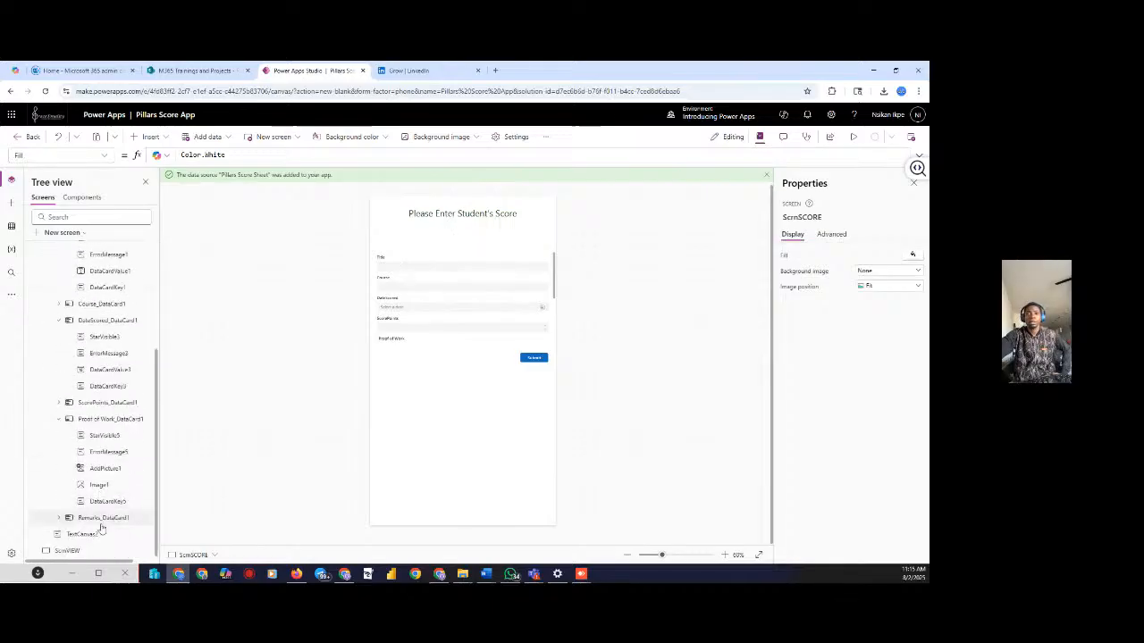
{"action": "left_click", "coordinate": [71, 549]}
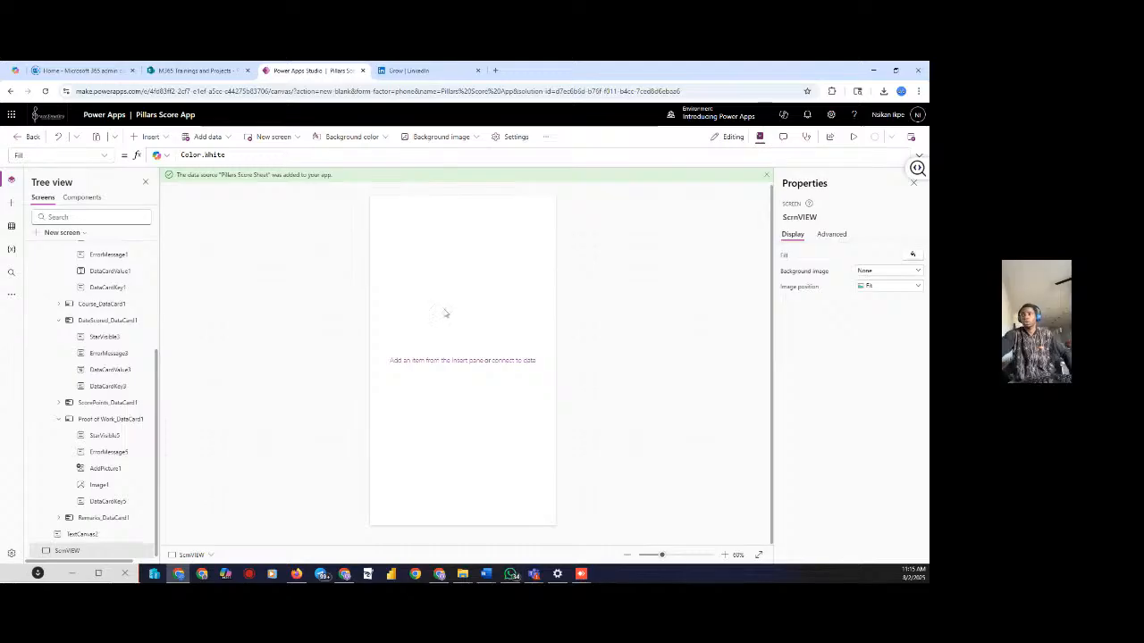
Insert a Blank vertical gallery on ScrnVIEW by searching the controls for 'galle'
{"action": "left_click", "coordinate": [150, 136]}
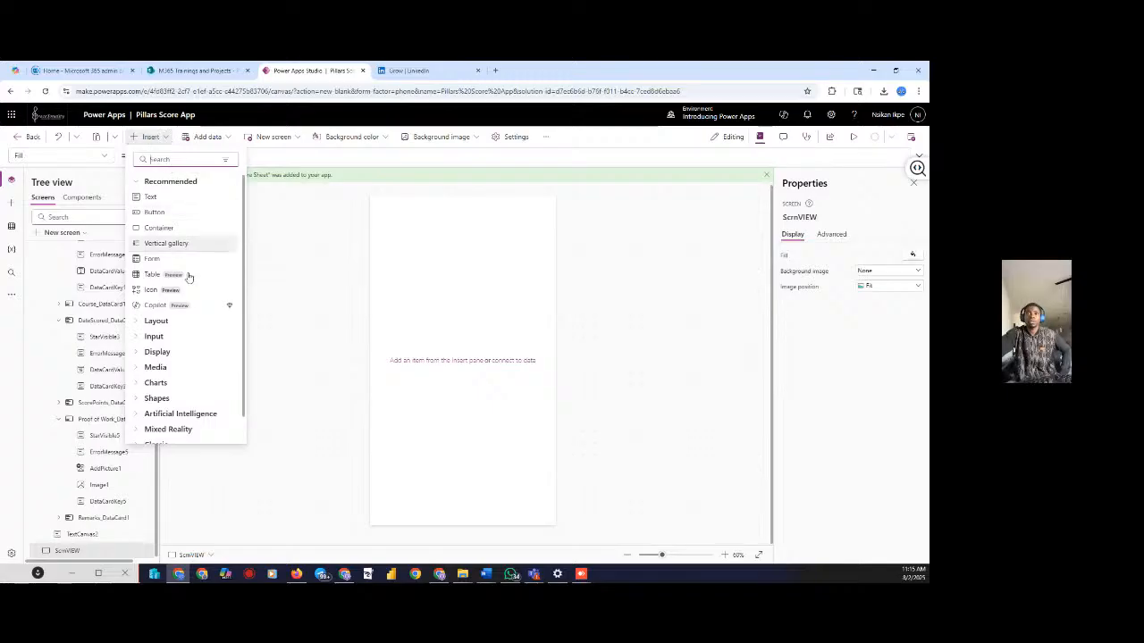
{"action": "left_click", "coordinate": [155, 354]}
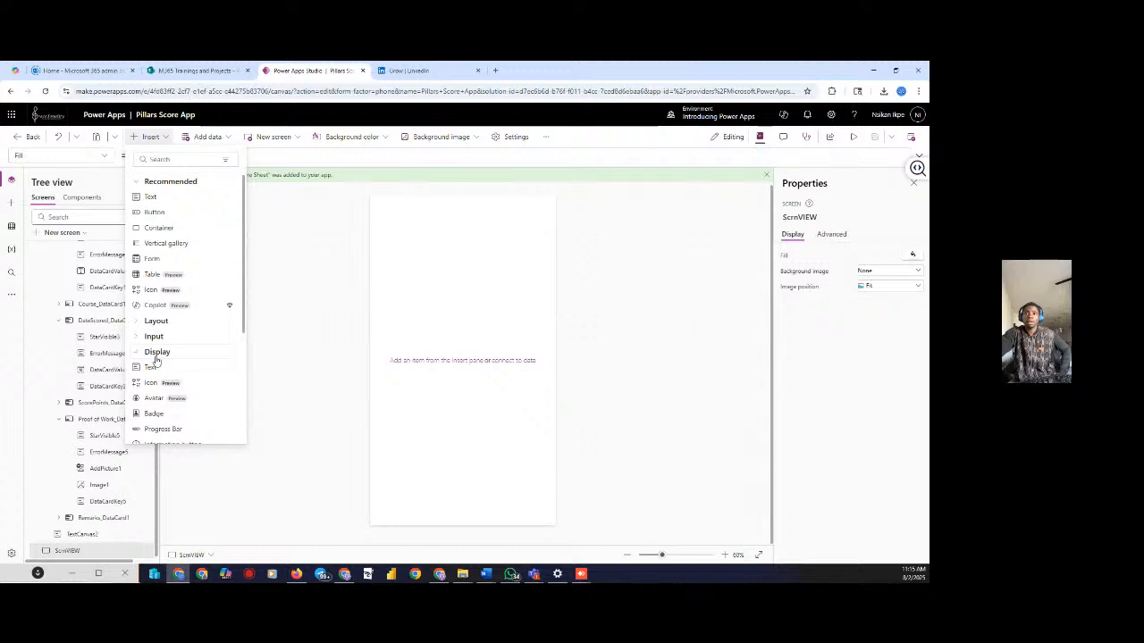
{"action": "scroll", "coordinate": [159, 361], "scroll_direction": "down", "scroll_amount": 5}
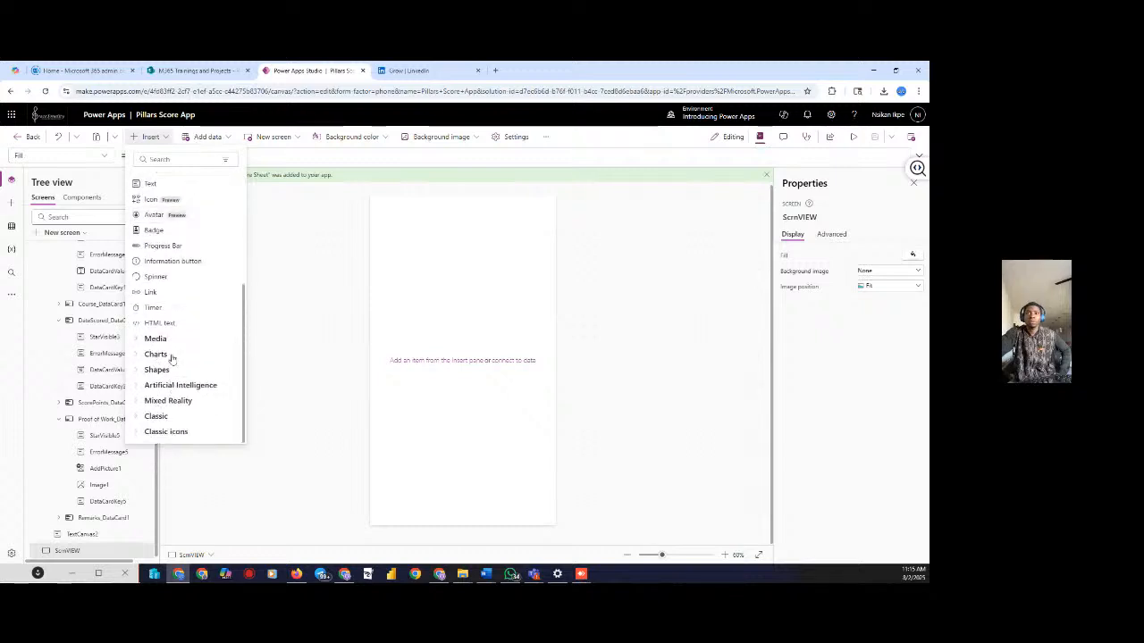
{"action": "scroll", "coordinate": [172, 359], "scroll_direction": "up", "scroll_amount": 5}
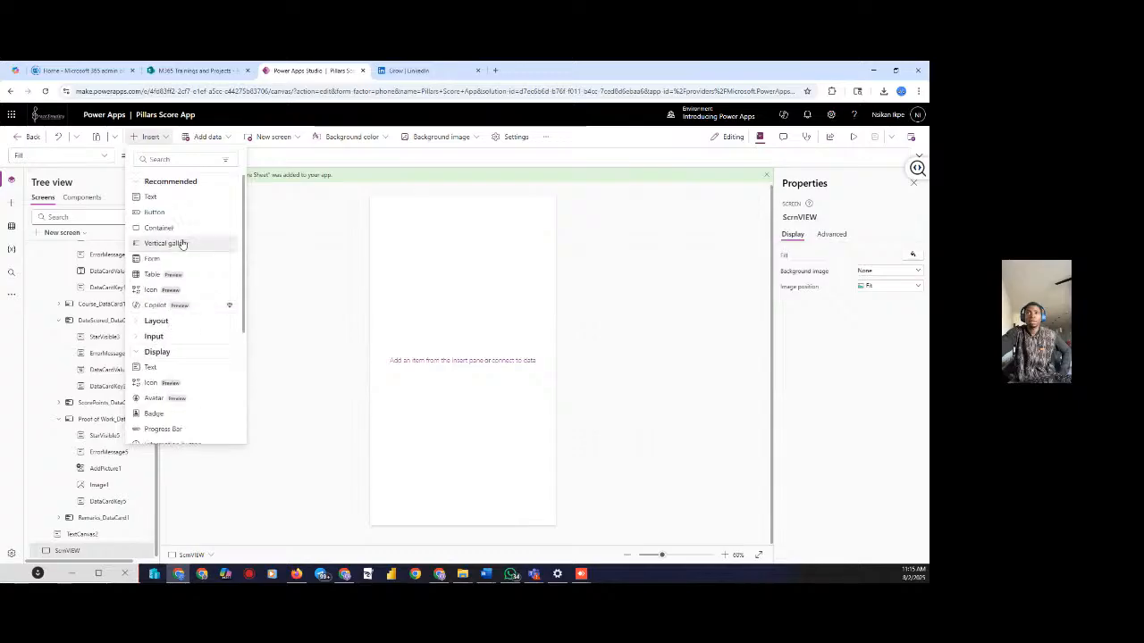
{"action": "left_click", "coordinate": [189, 158]}
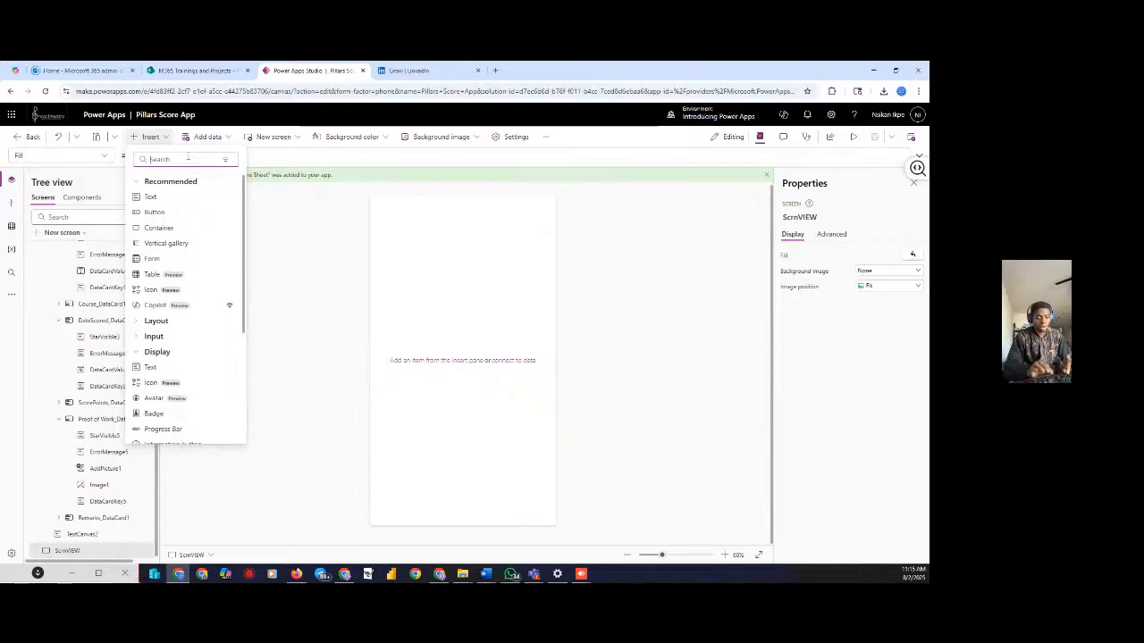
{"action": "type", "text": "galler"}
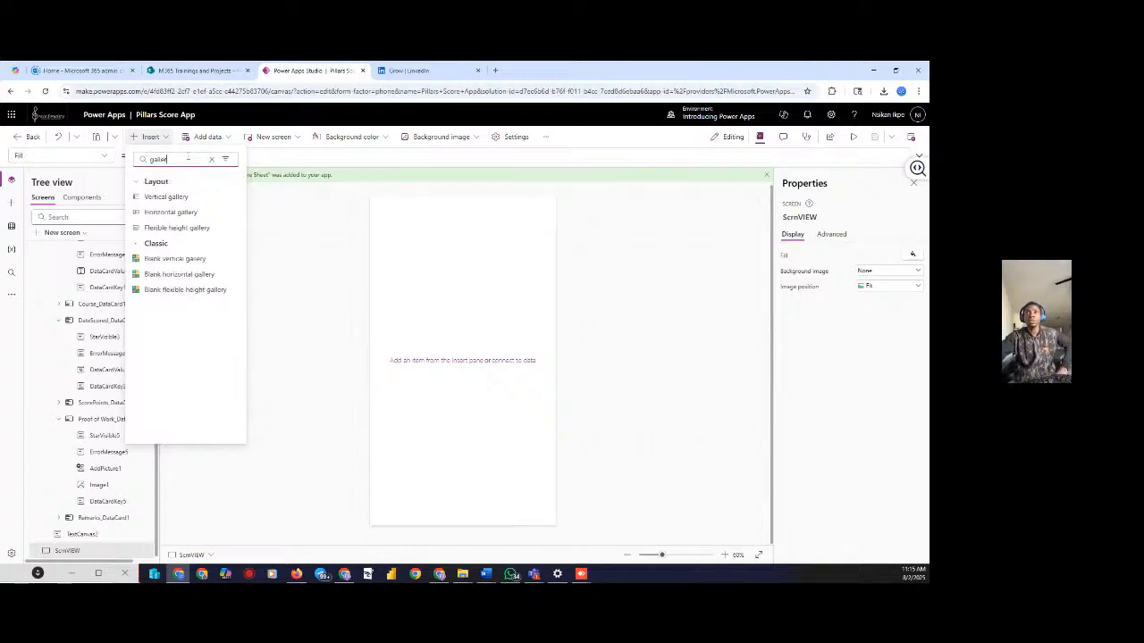
{"action": "left_click", "coordinate": [174, 260]}
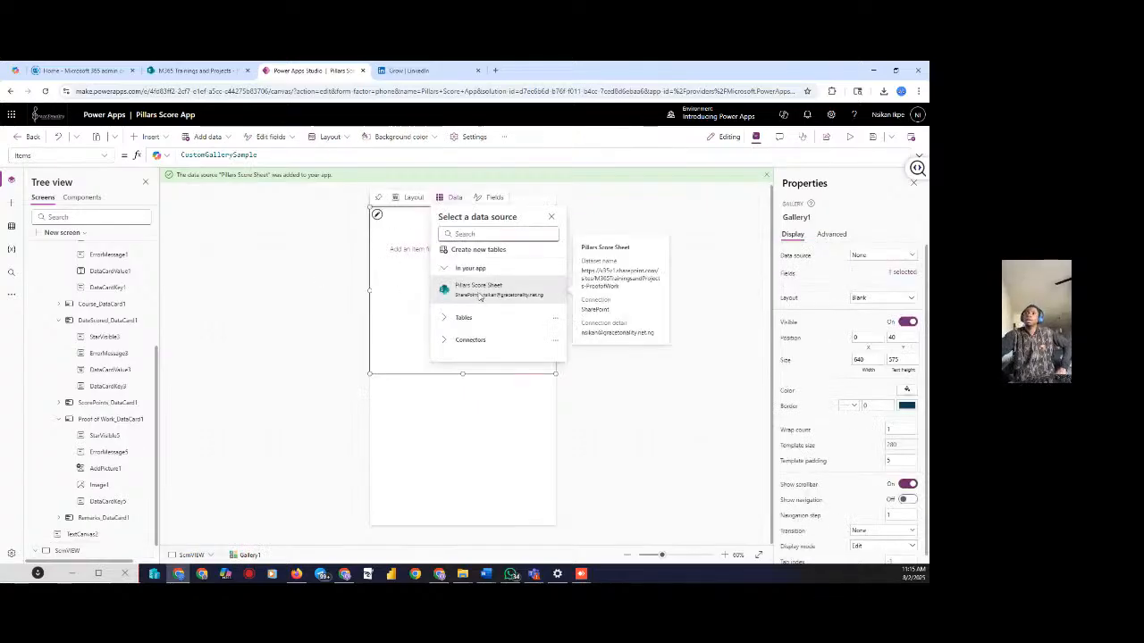
Bind Gallery1 to Pillars Score Sheet and drag it down to position 0, 186
{"action": "left_click", "coordinate": [480, 299]}
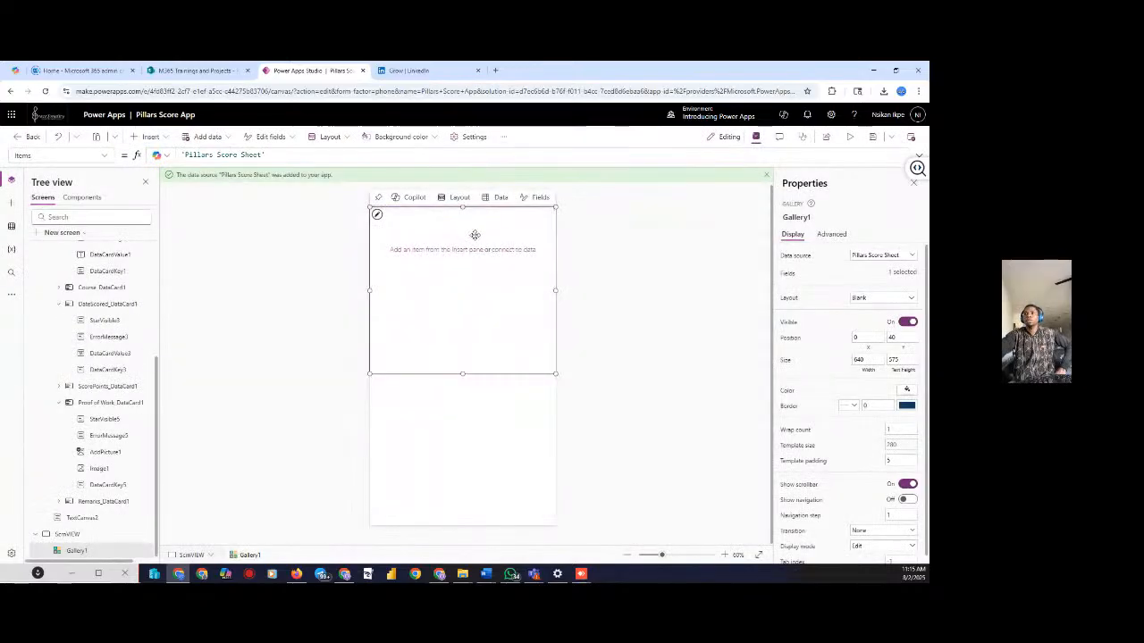
{"action": "left_click_drag", "start_coordinate": [459, 321], "coordinate": [464, 344]}
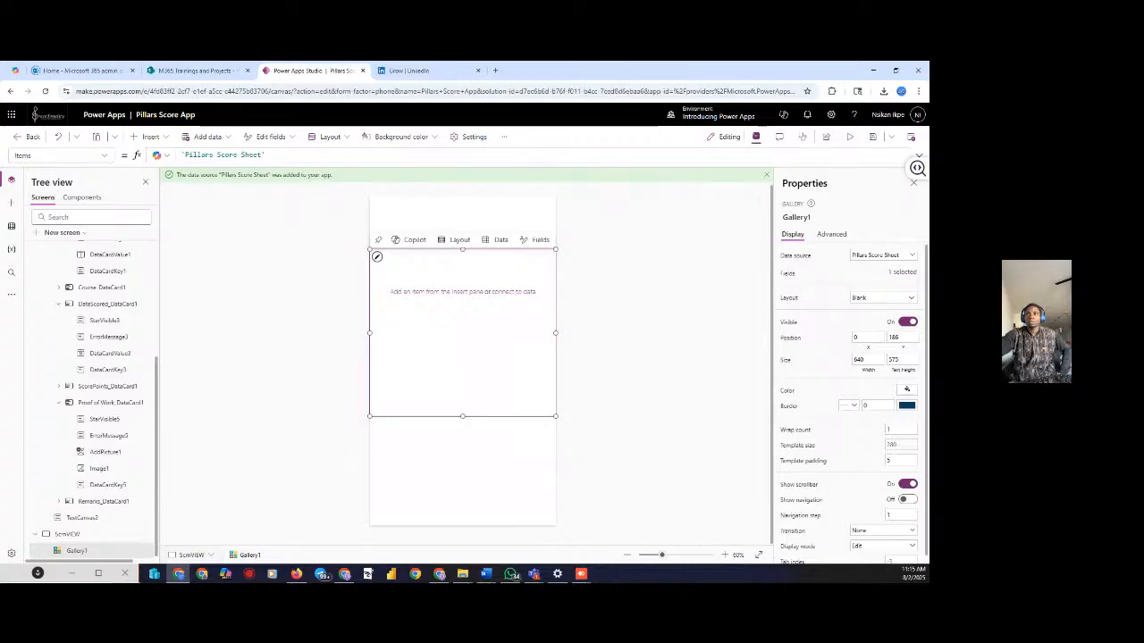
{"action": "left_click", "coordinate": [341, 282]}
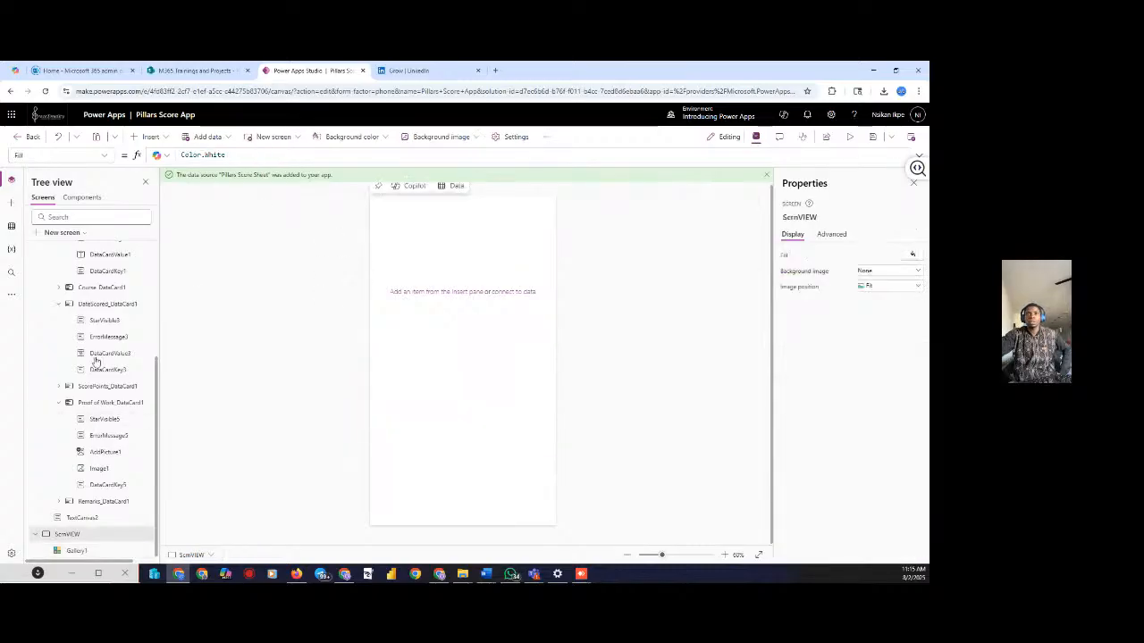
{"action": "scroll", "coordinate": [106, 324], "scroll_direction": "up", "scroll_amount": 5}
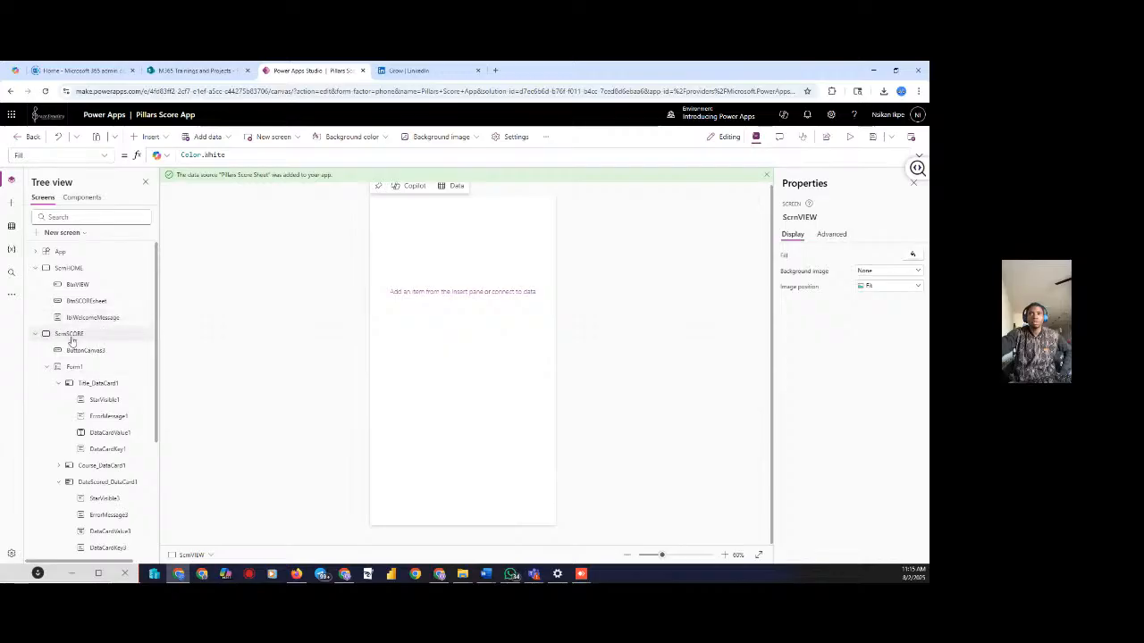
Select ScrnSCORE and run a quick preview of it
{"action": "left_click", "coordinate": [70, 333]}
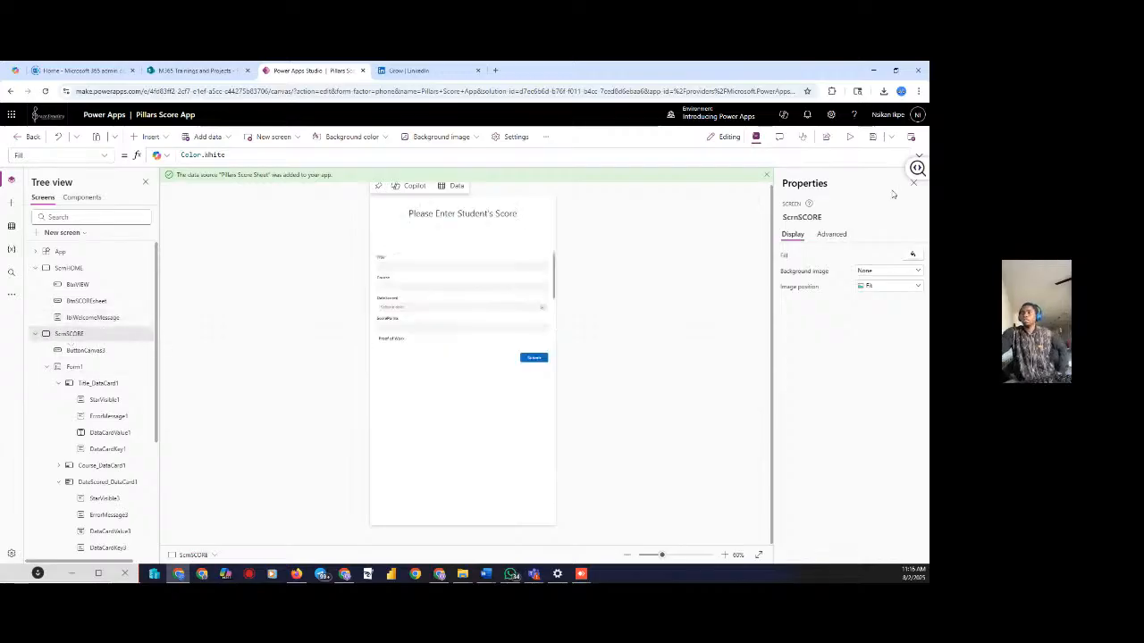
{"action": "left_click", "coordinate": [849, 137]}
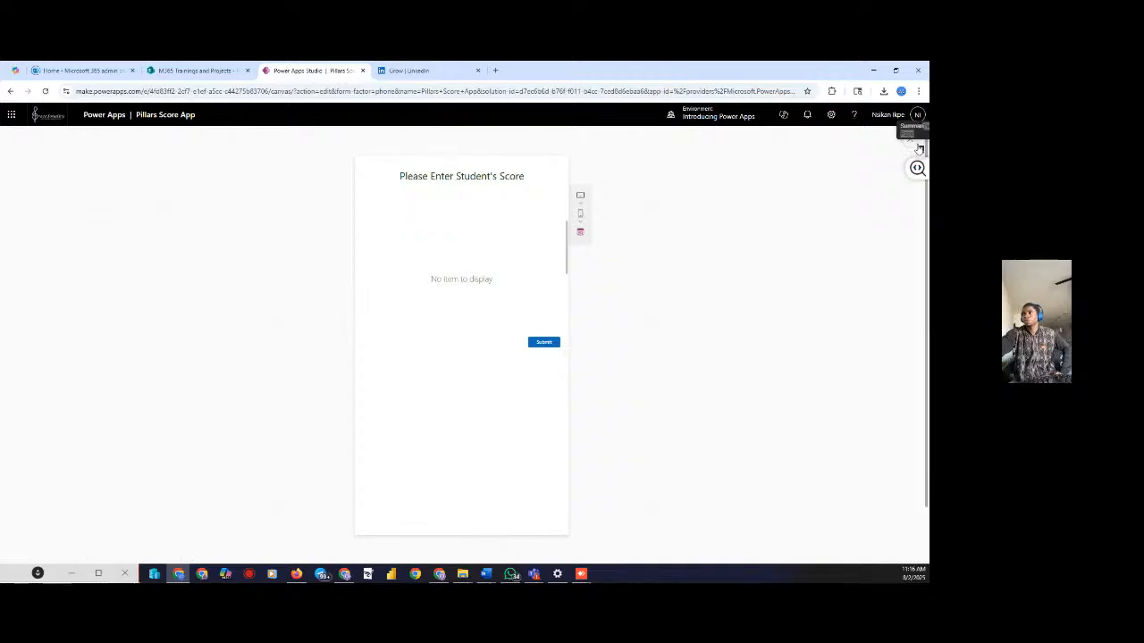
{"action": "left_click", "coordinate": [910, 140]}
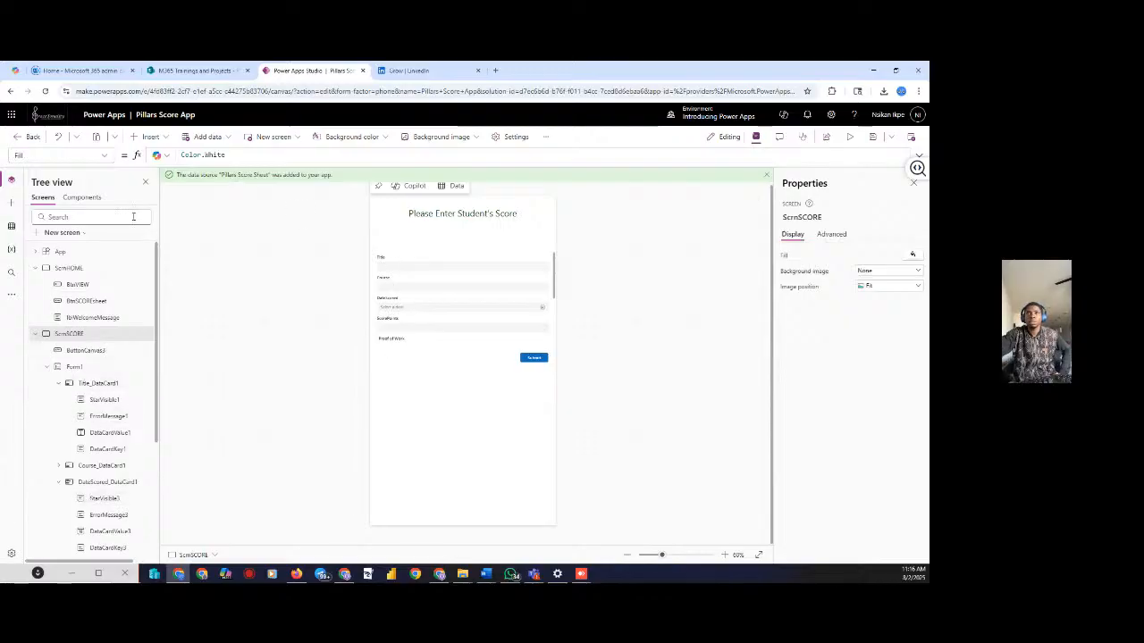
Set ScrnSCORE's OnVisible property to NewForm(Form1)
{"action": "left_click", "coordinate": [106, 157]}
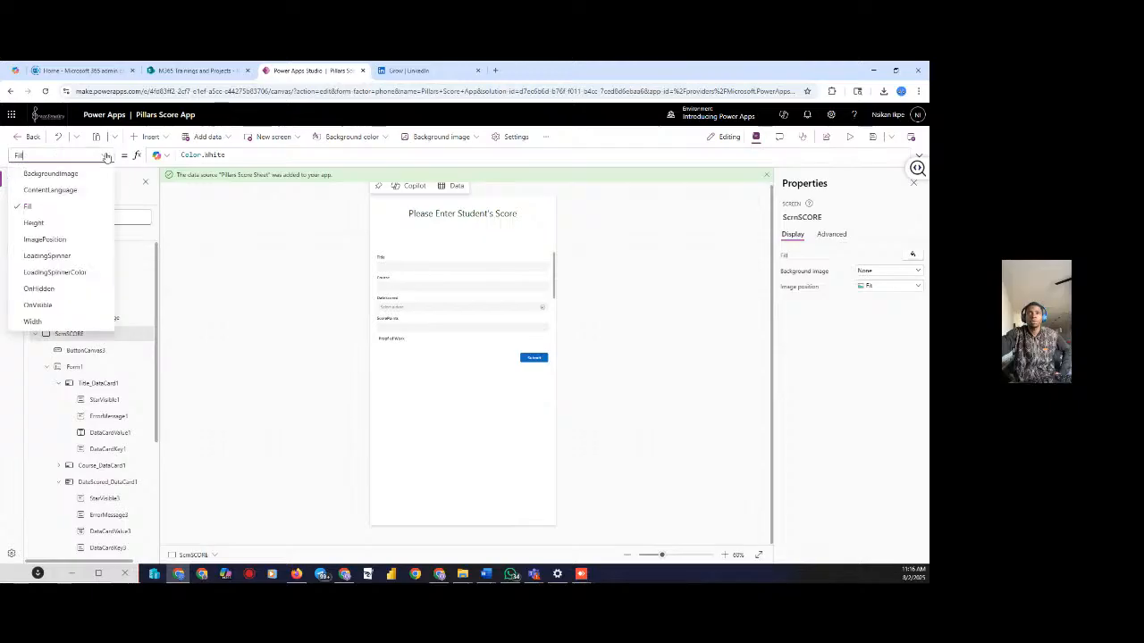
{"action": "left_click", "coordinate": [36, 305]}
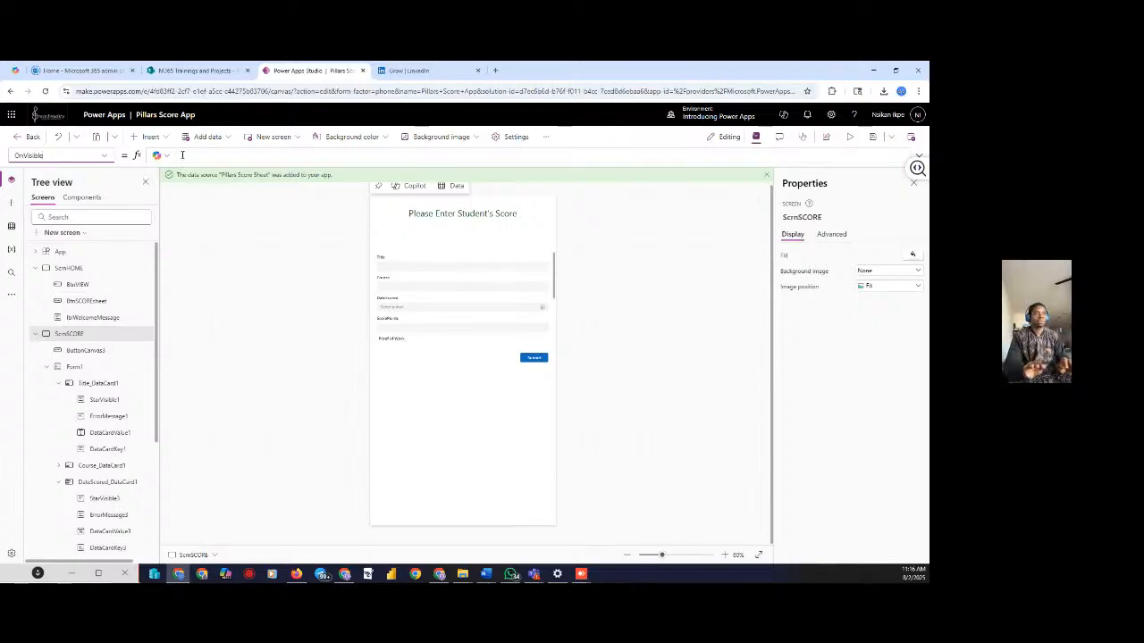
{"action": "type", "text": "n"}
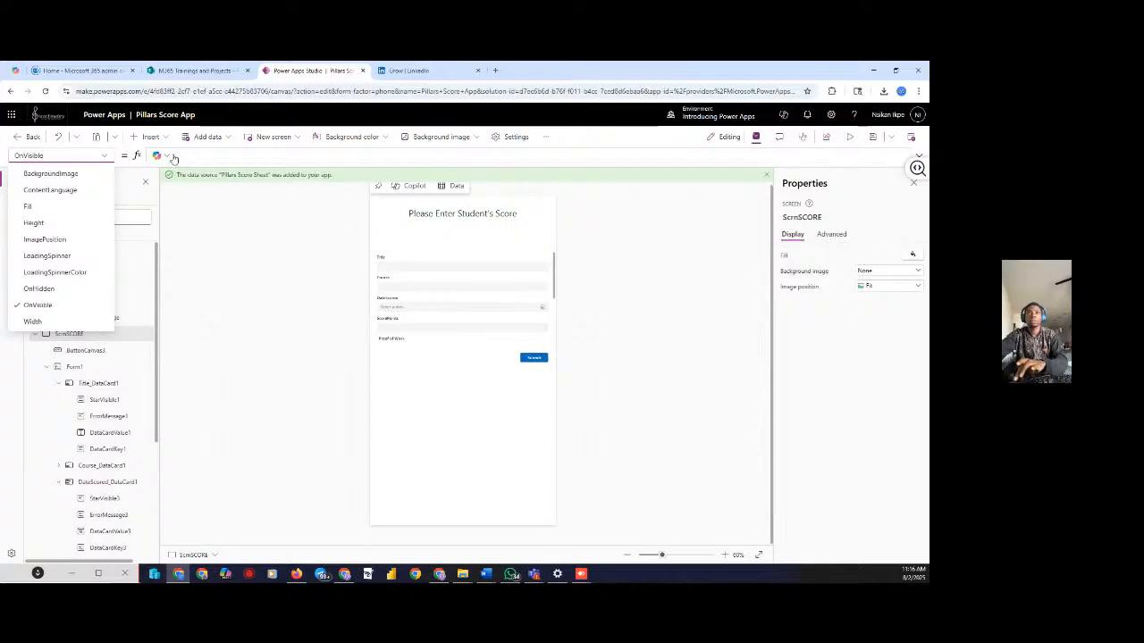
{"action": "left_click", "coordinate": [186, 155]}
{"action": "type", "text": "new"}
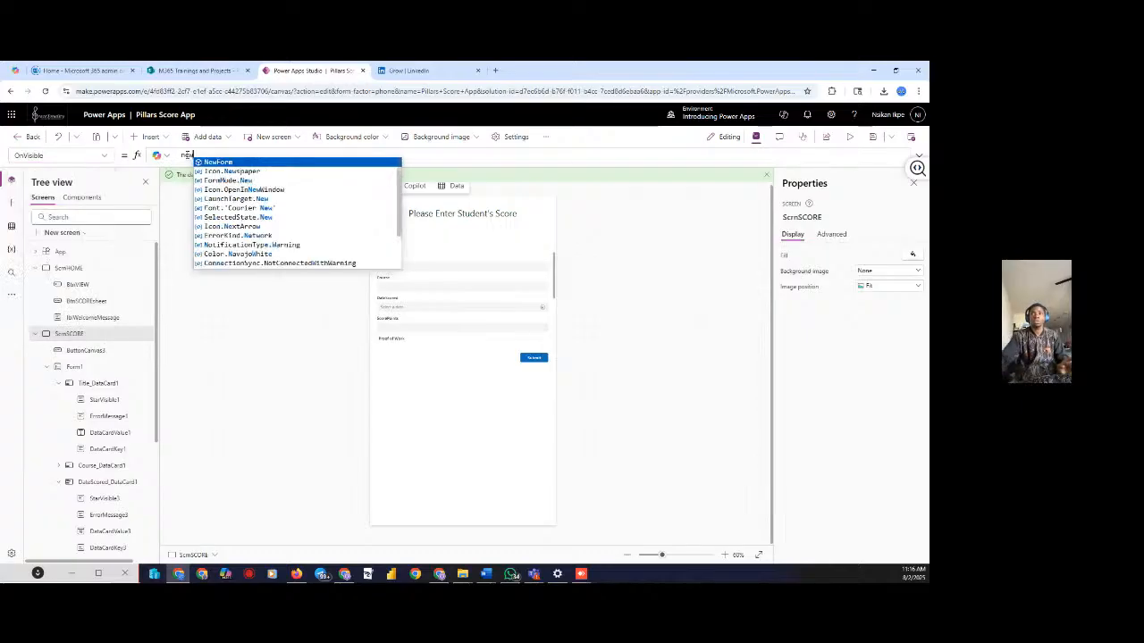
{"action": "left_click", "coordinate": [223, 165]}
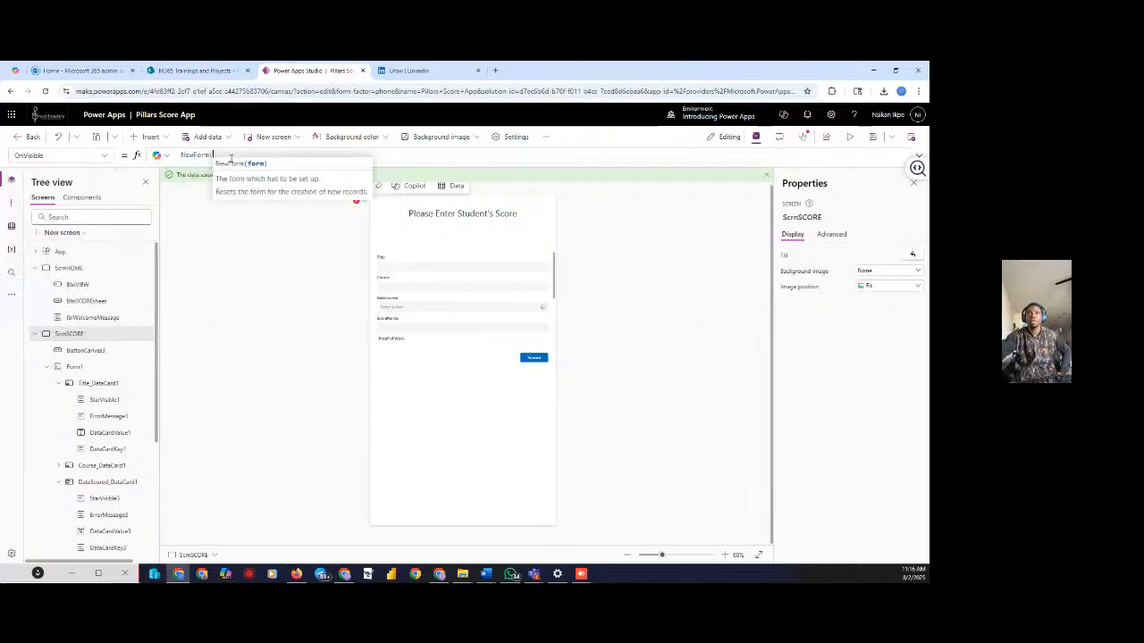
{"action": "type", "text": "form"}
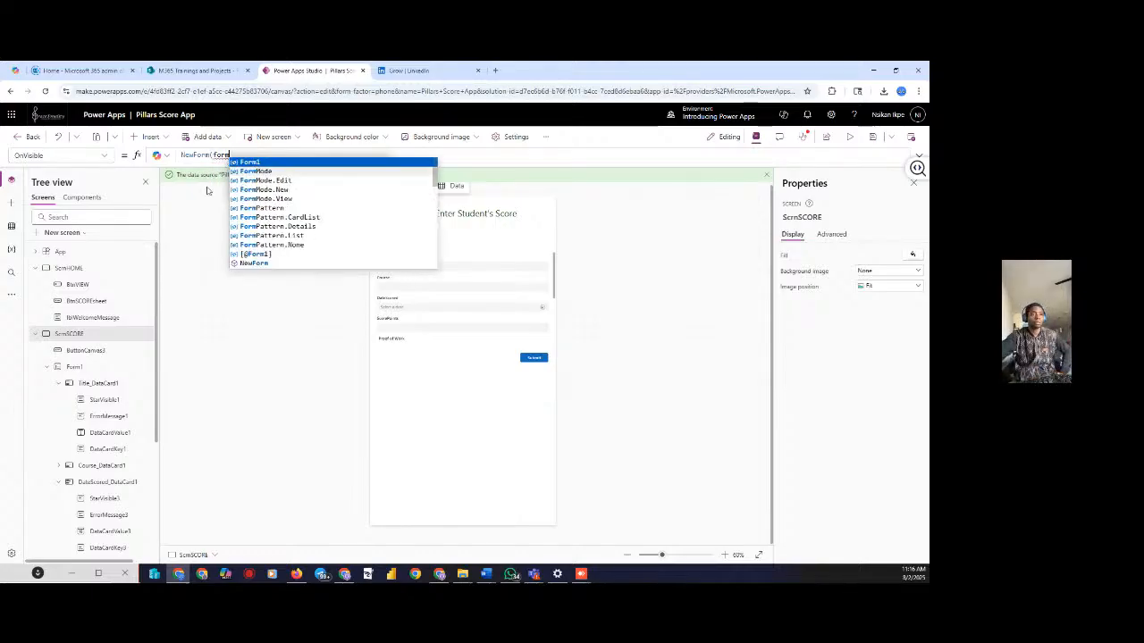
{"action": "left_click", "coordinate": [292, 164]}
{"action": "type", "text": ")"}
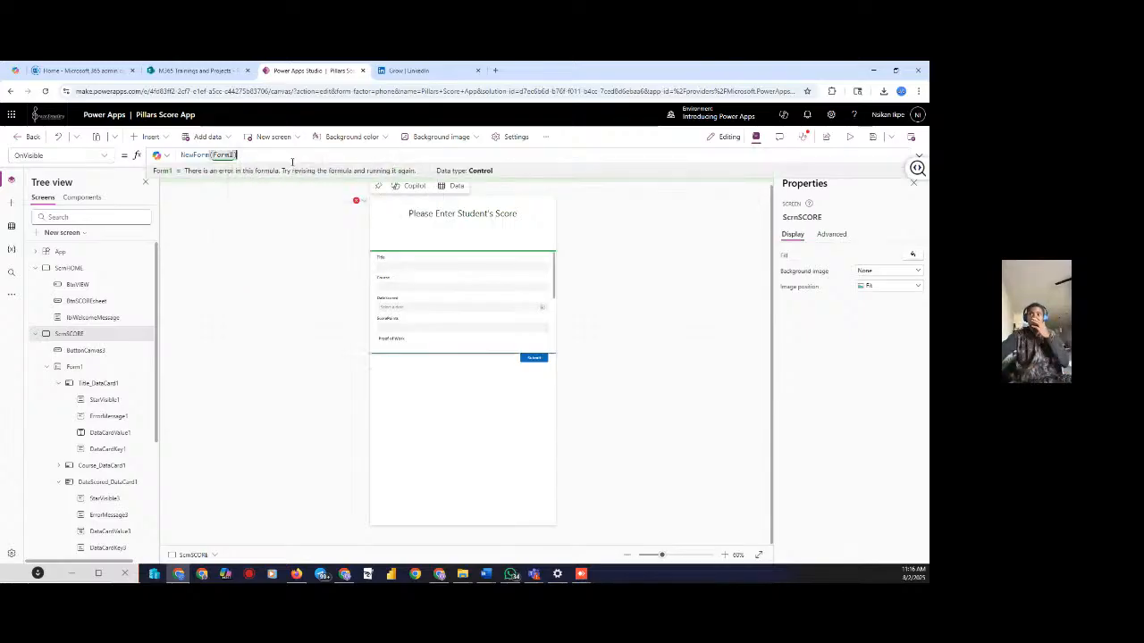
{"action": "left_click", "coordinate": [281, 248]}
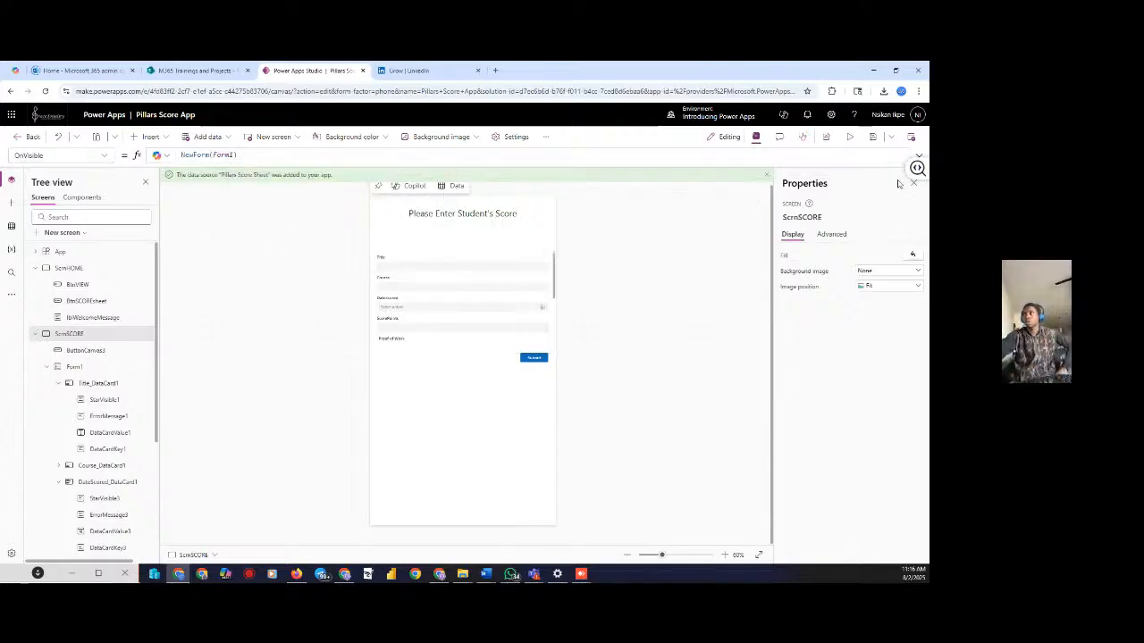
Preview the app, then check Form1, the Submit button's OnSelect, and the OnVisible formula
{"action": "left_click", "coordinate": [850, 138]}
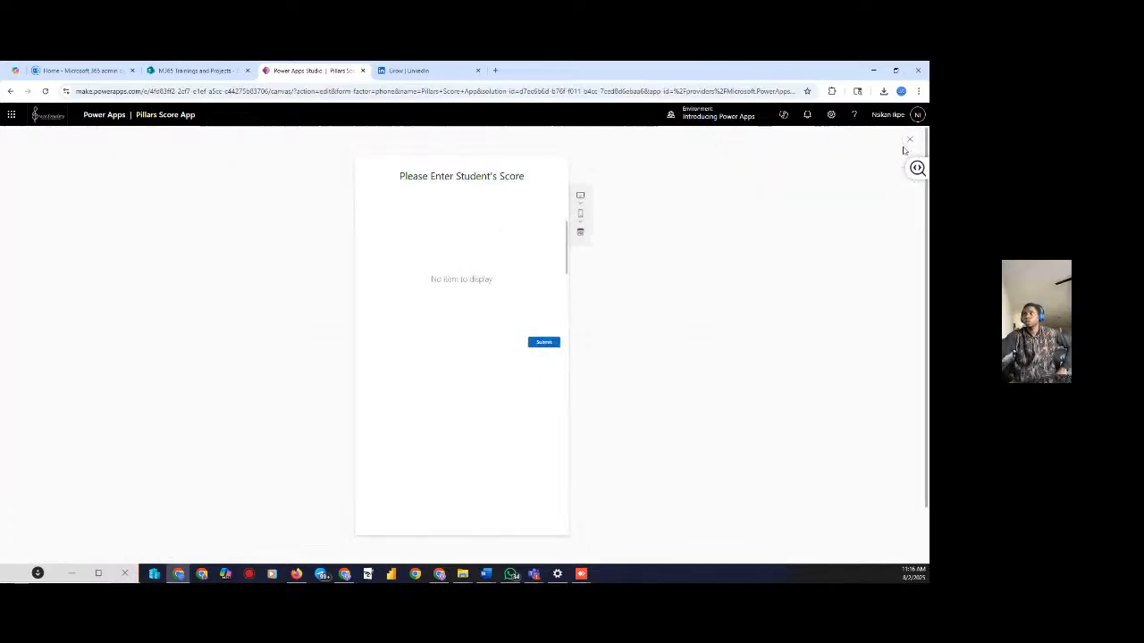
{"action": "left_click", "coordinate": [909, 141]}
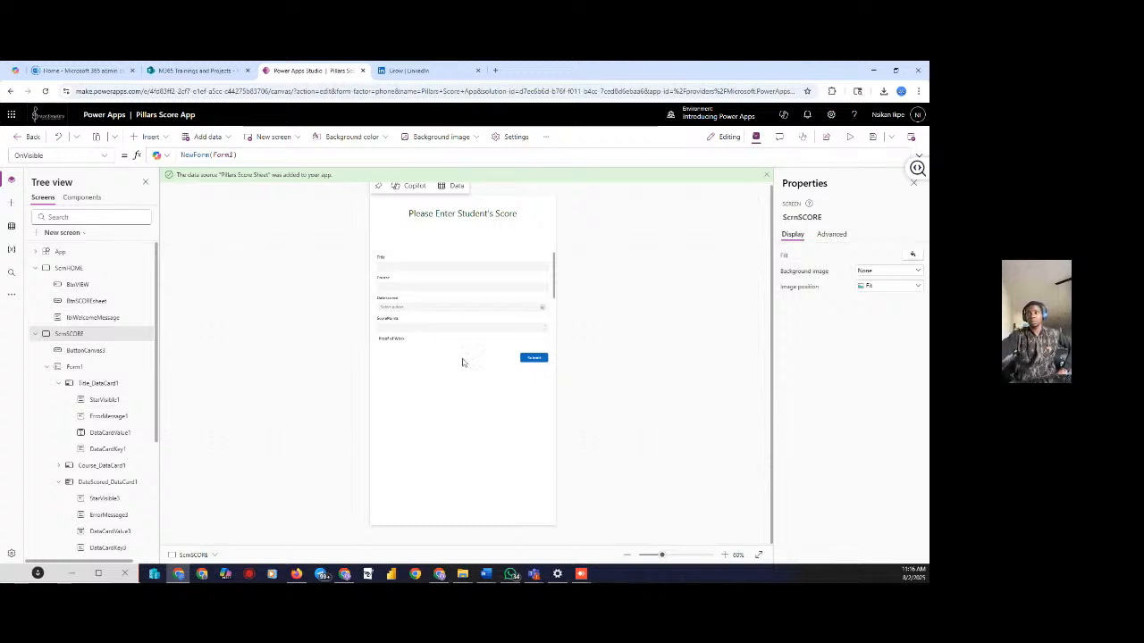
{"action": "left_click", "coordinate": [75, 366]}
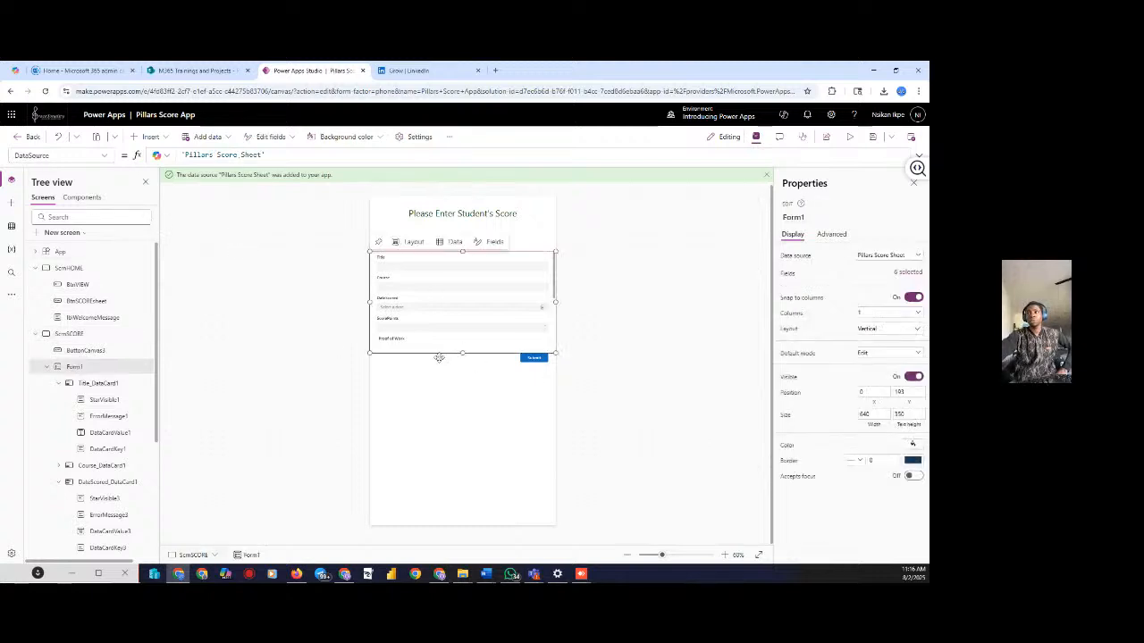
{"action": "left_click", "coordinate": [533, 357]}
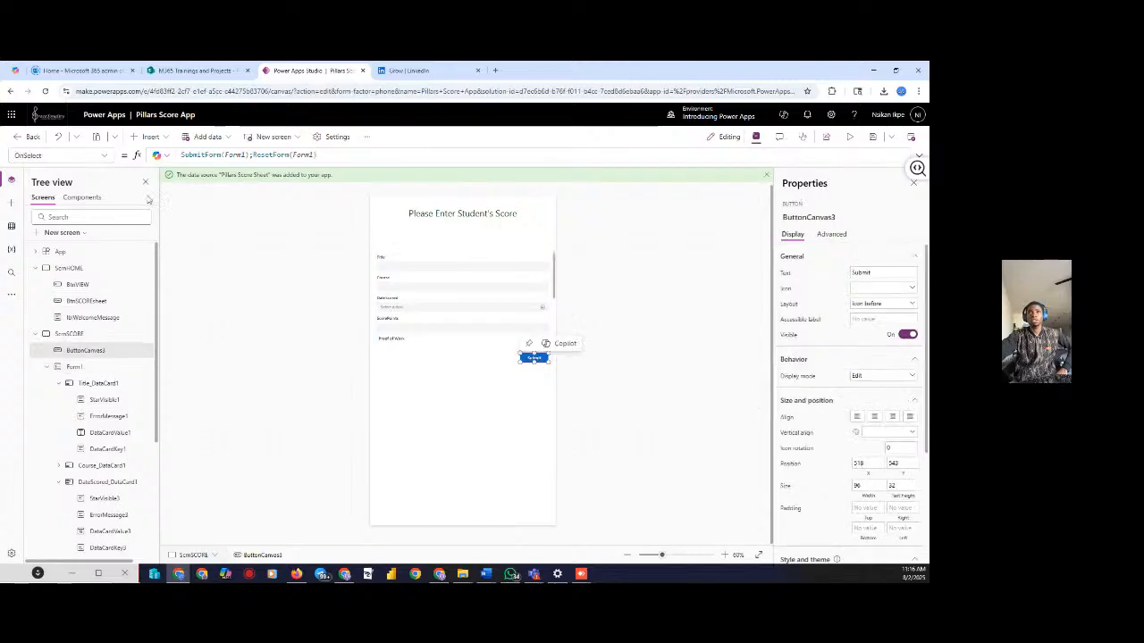
{"action": "left_click", "coordinate": [103, 156]}
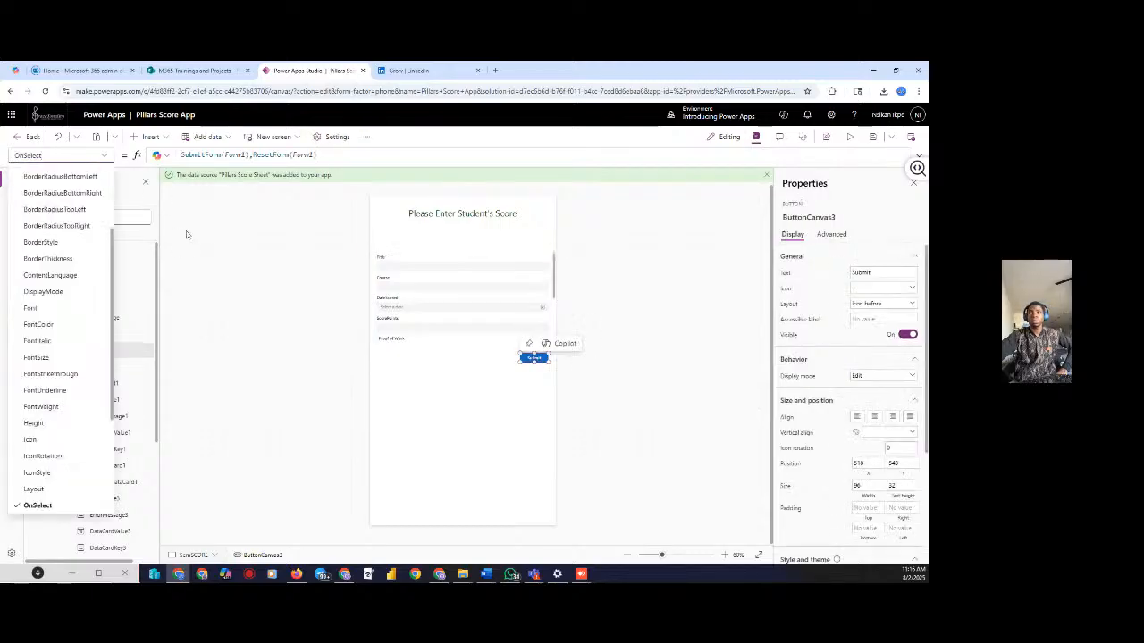
{"action": "left_click", "coordinate": [186, 235]}
{"action": "left_click", "coordinate": [74, 367]}
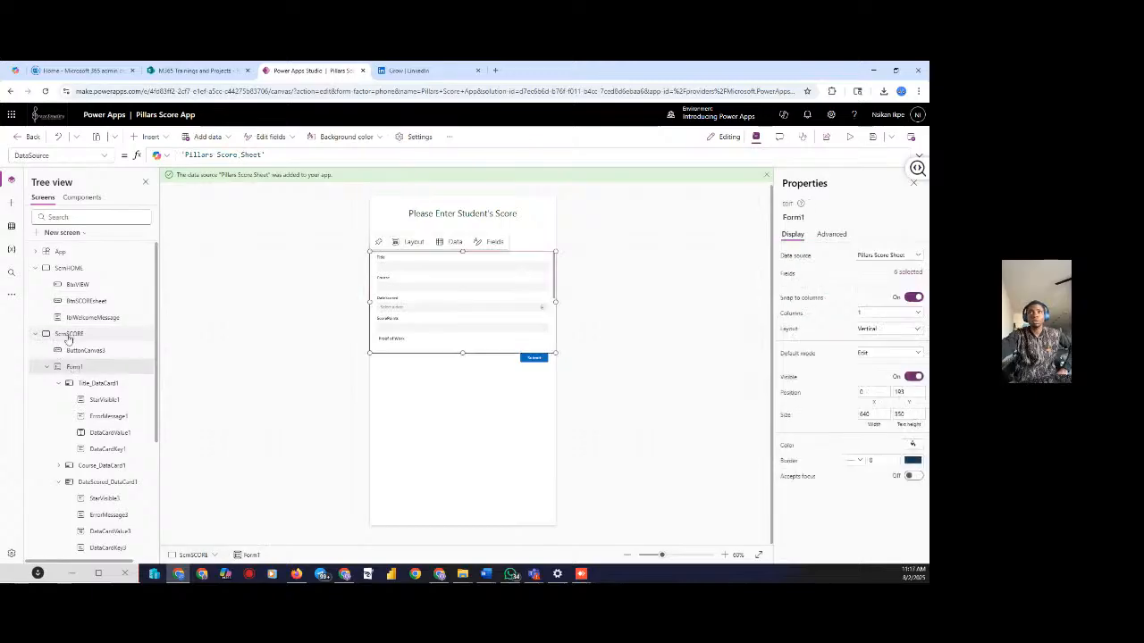
{"action": "left_click", "coordinate": [69, 335]}
{"action": "left_click", "coordinate": [250, 156]}
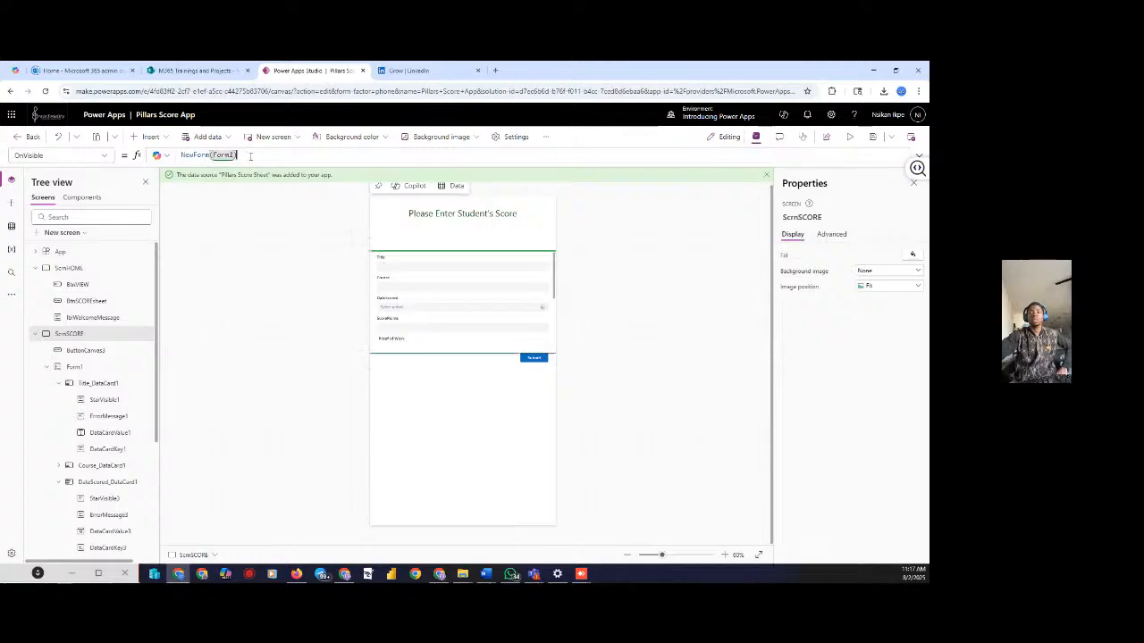
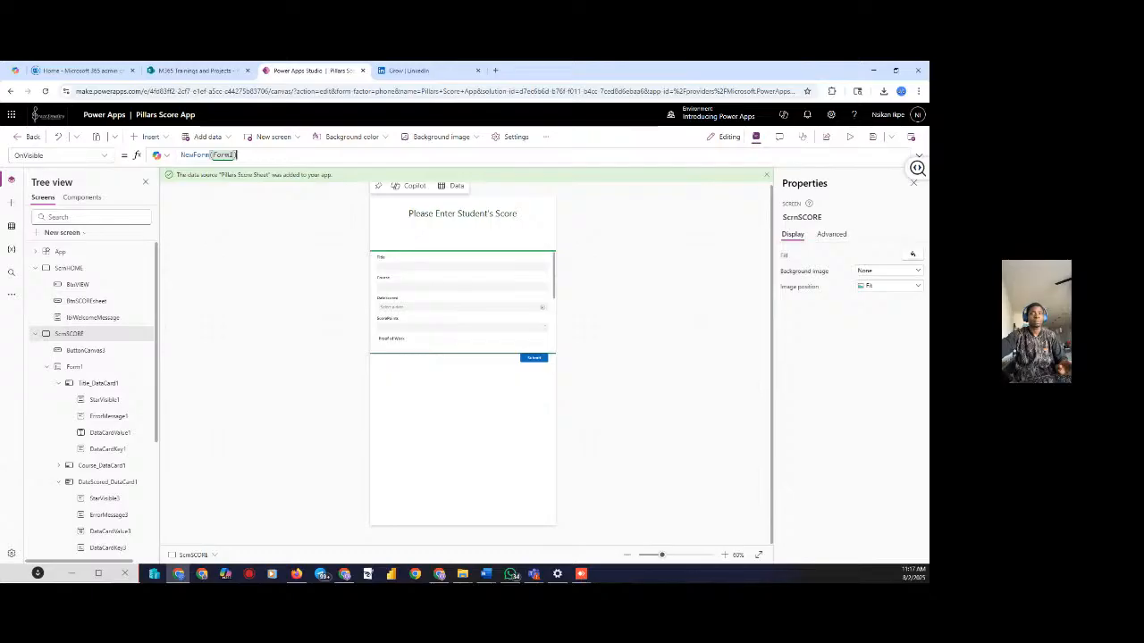
Replace ScrnSCORE's OnVisible formula NewForm(Form1) with EditForm(Form1), then preview the app
{"action": "left_click_drag", "start_coordinate": [261, 158], "coordinate": [182, 156]}
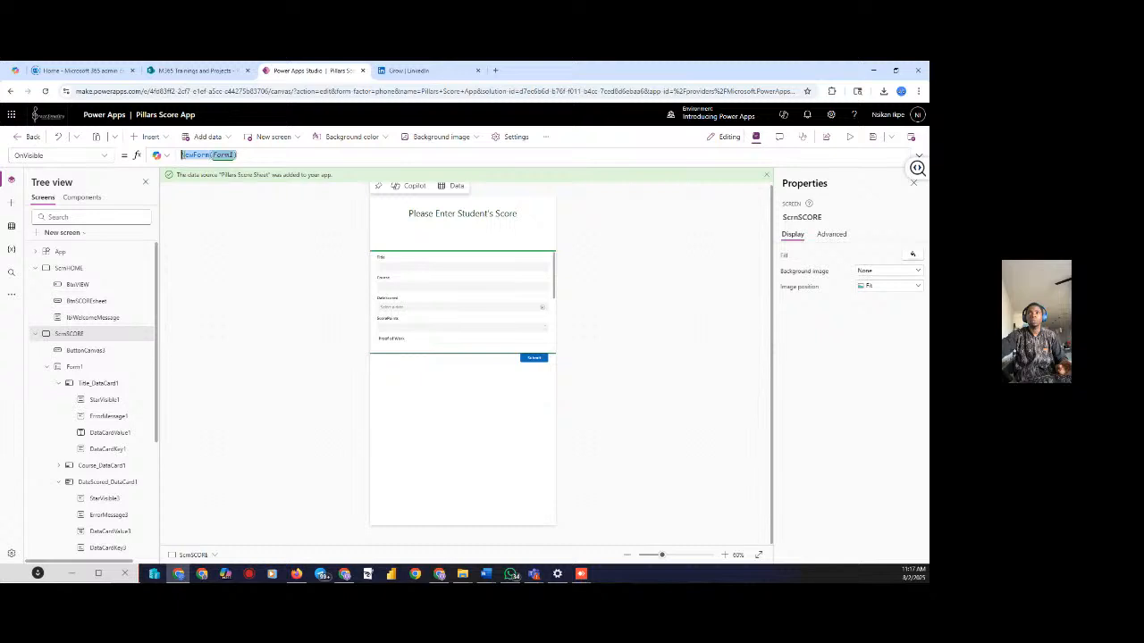
{"action": "key", "text": "BackSpace"}
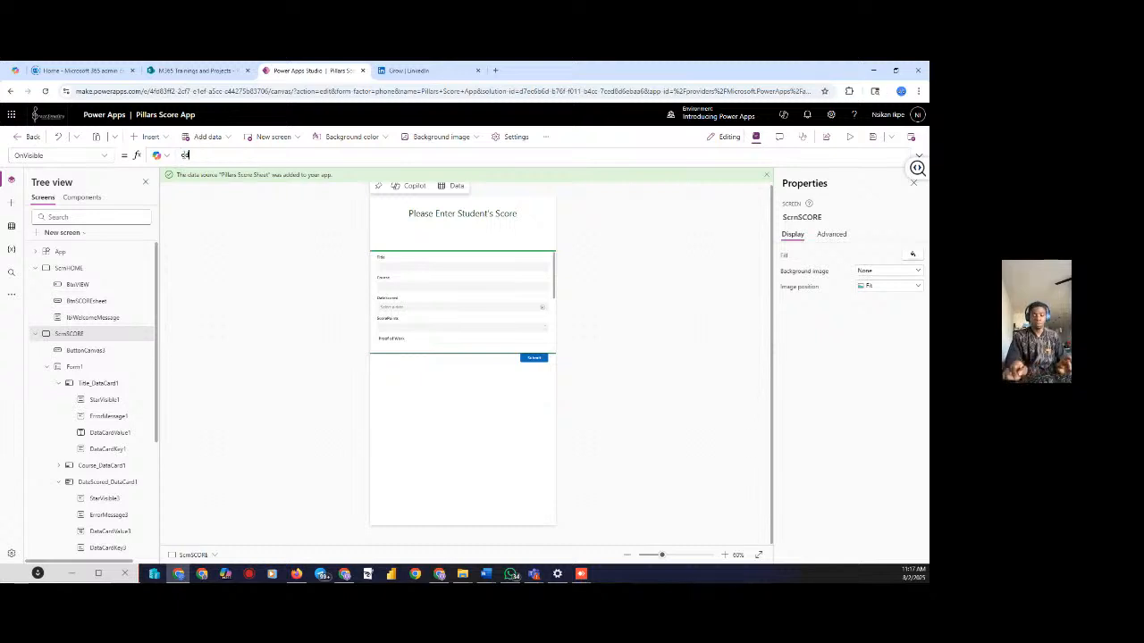
{"action": "type", "text": "edit"}
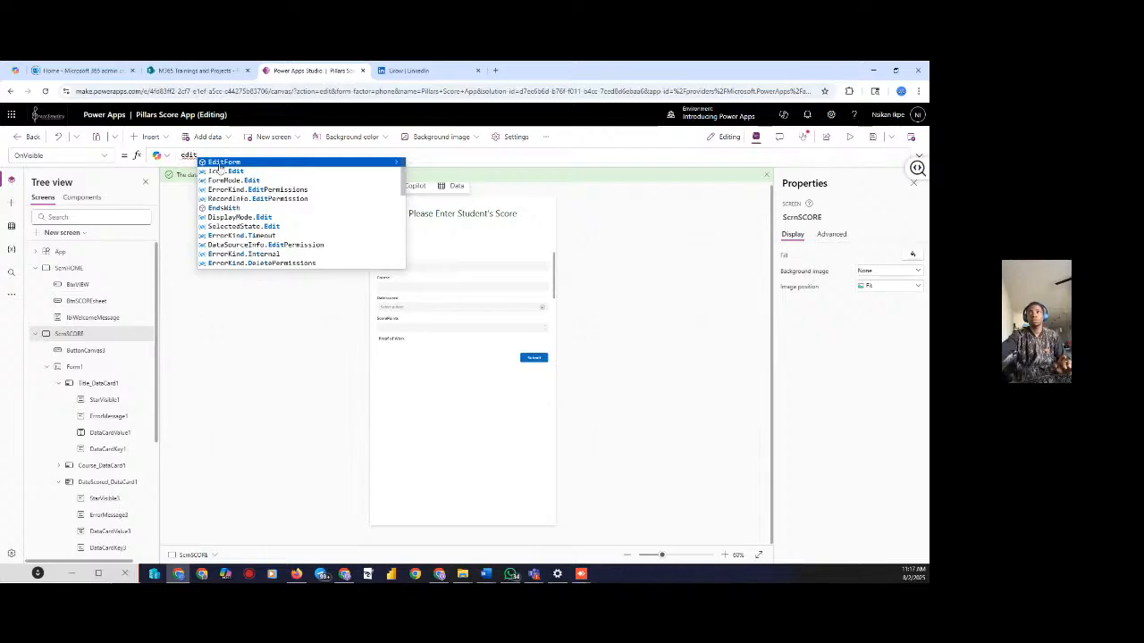
{"action": "left_click", "coordinate": [219, 163]}
{"action": "type", "text": "fo"}
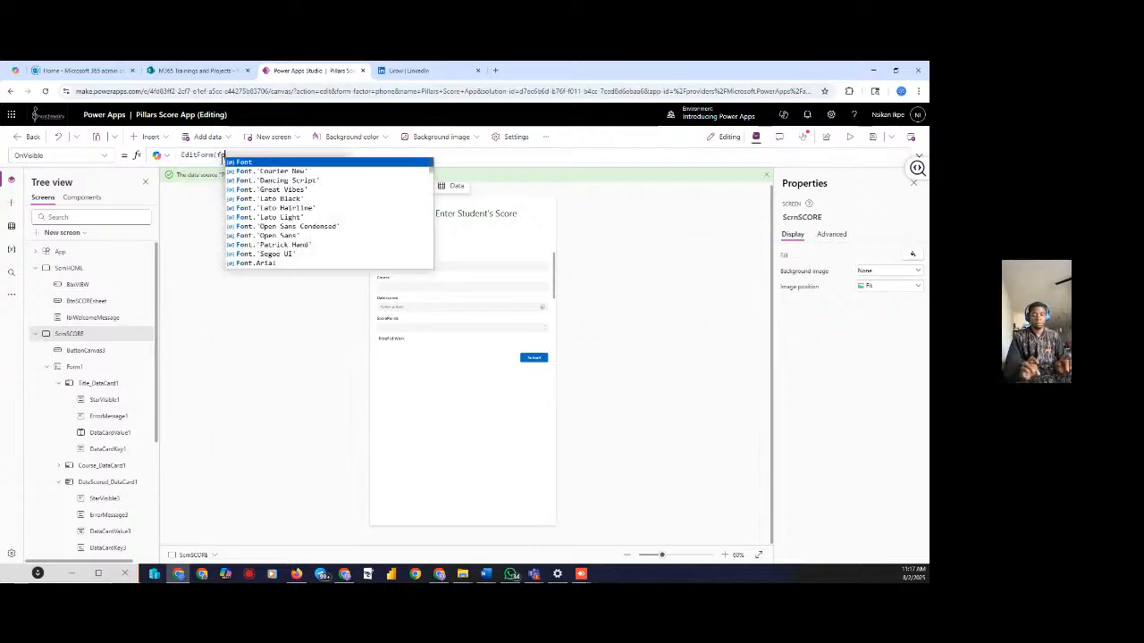
{"action": "type", "text": "rm"}
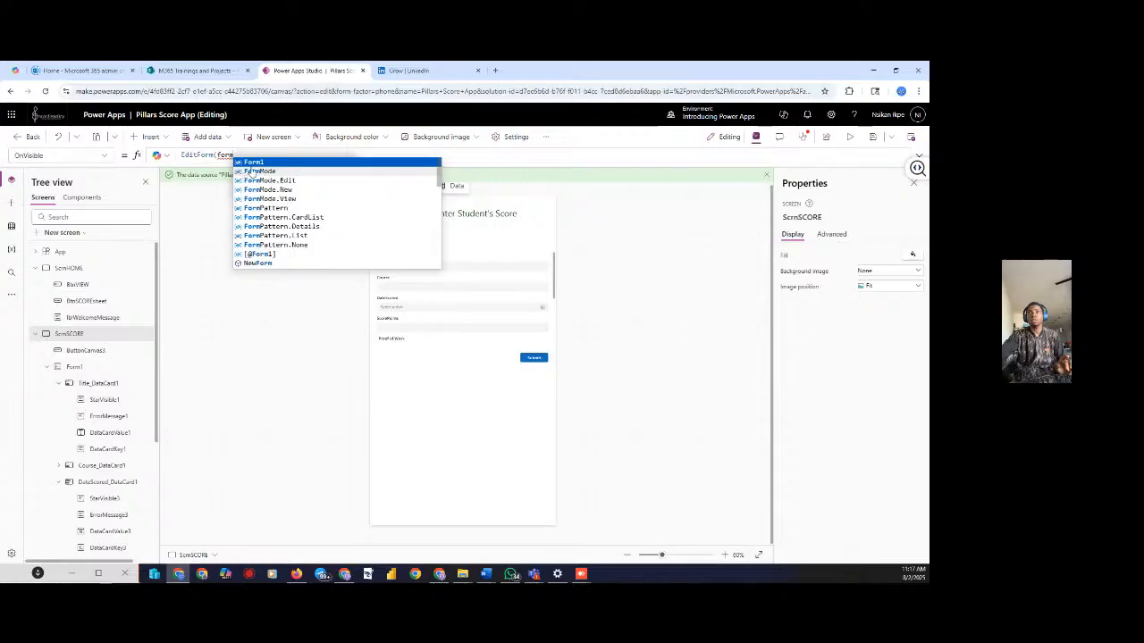
{"action": "left_click", "coordinate": [253, 163]}
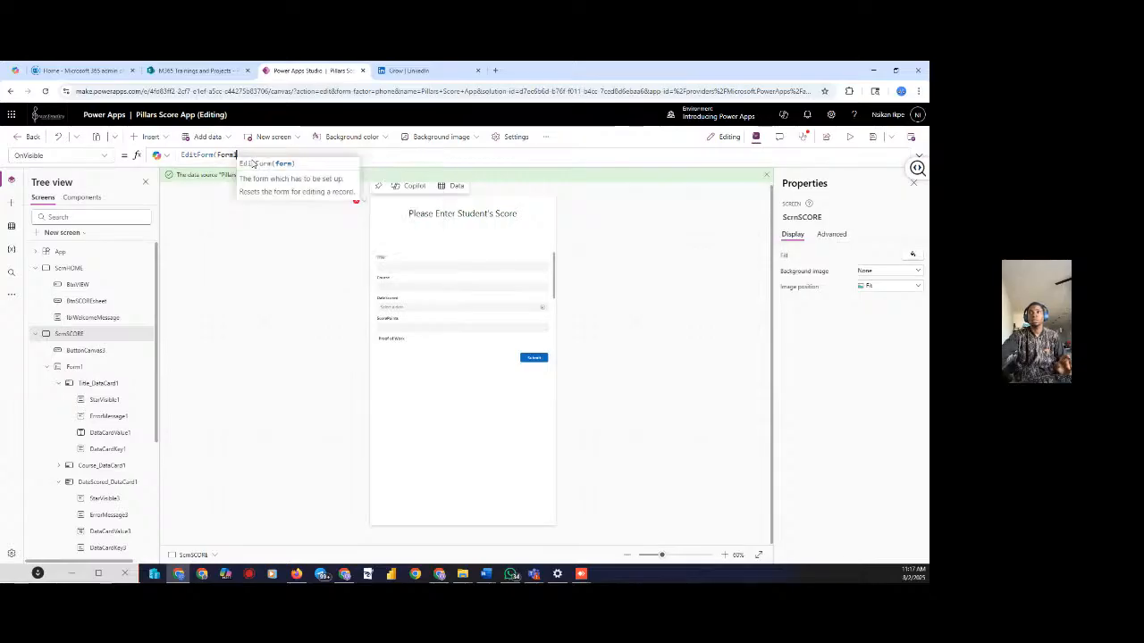
{"action": "type", "text": ")"}
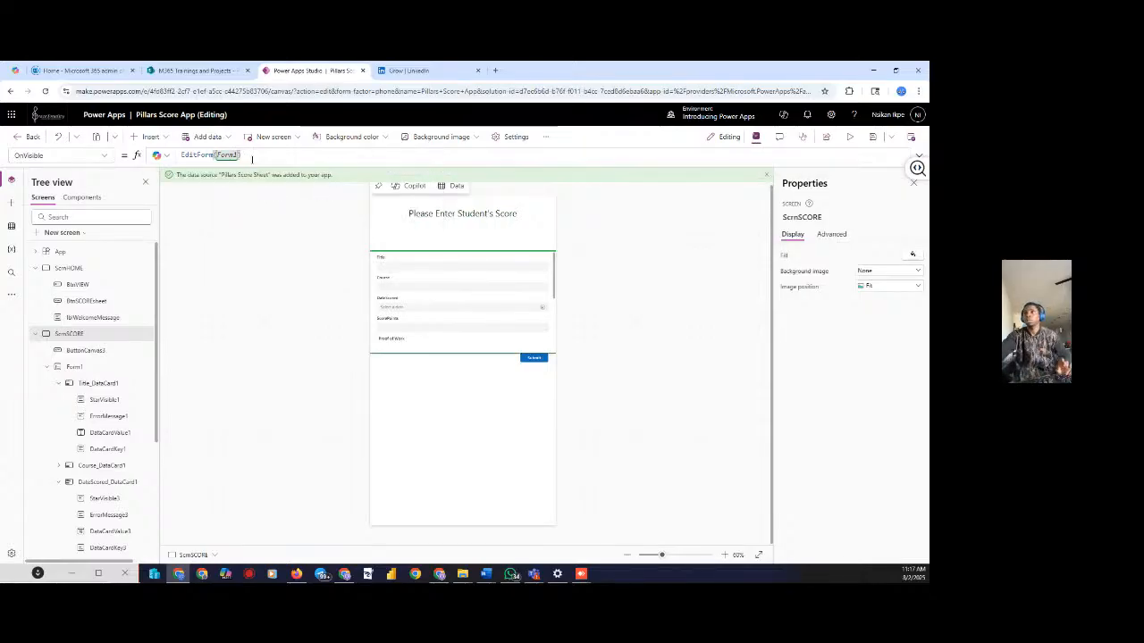
{"action": "left_click", "coordinate": [855, 138]}
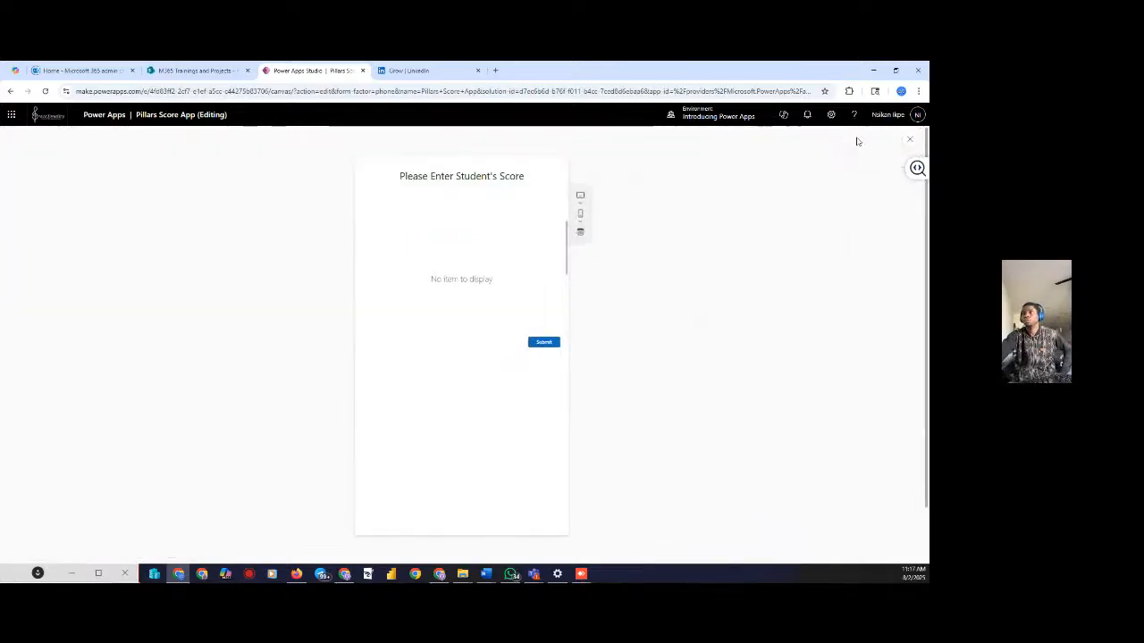
Close and rerun the preview, then unlock Title_DataCard1's properties under Advanced
{"action": "left_click", "coordinate": [910, 142]}
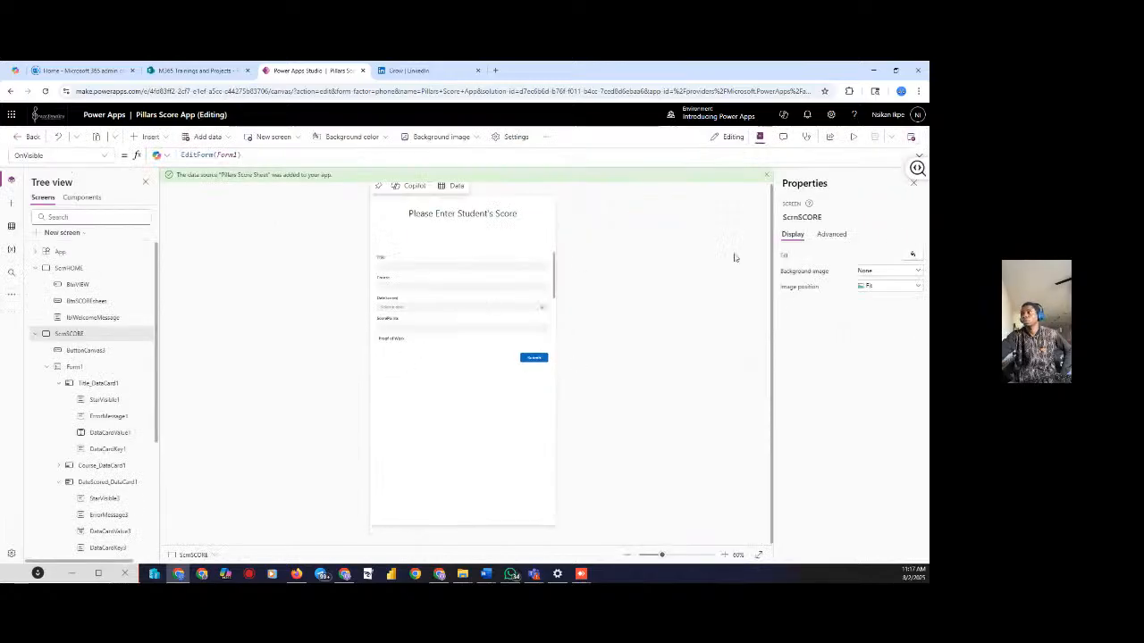
{"action": "left_click", "coordinate": [851, 140]}
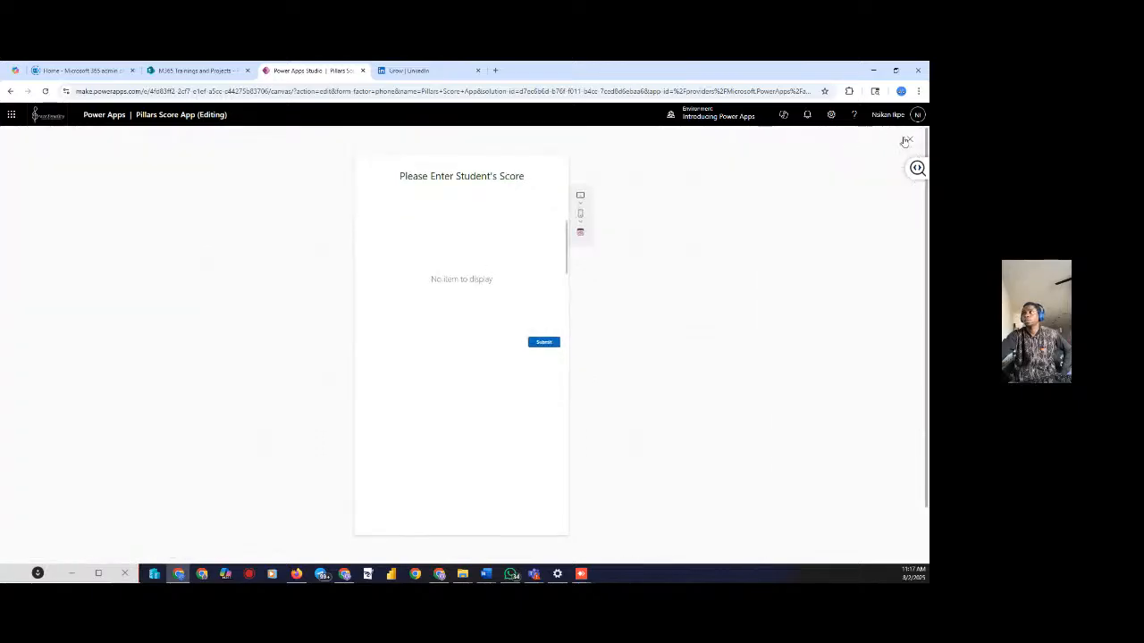
{"action": "left_click", "coordinate": [906, 141]}
{"action": "left_click", "coordinate": [401, 272]}
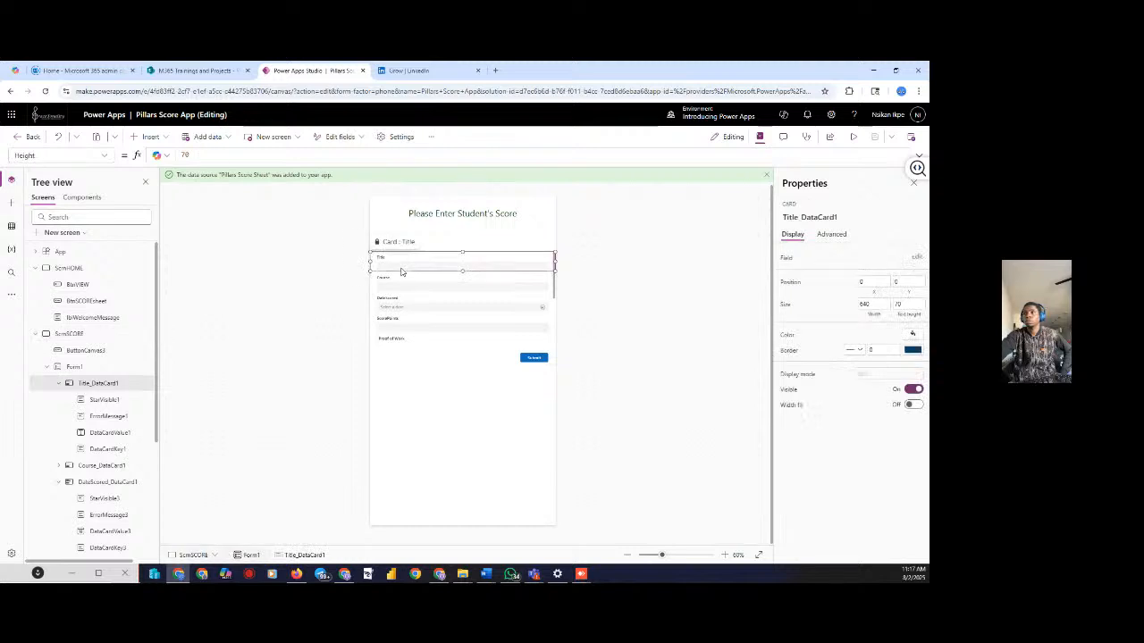
{"action": "left_click", "coordinate": [831, 234]}
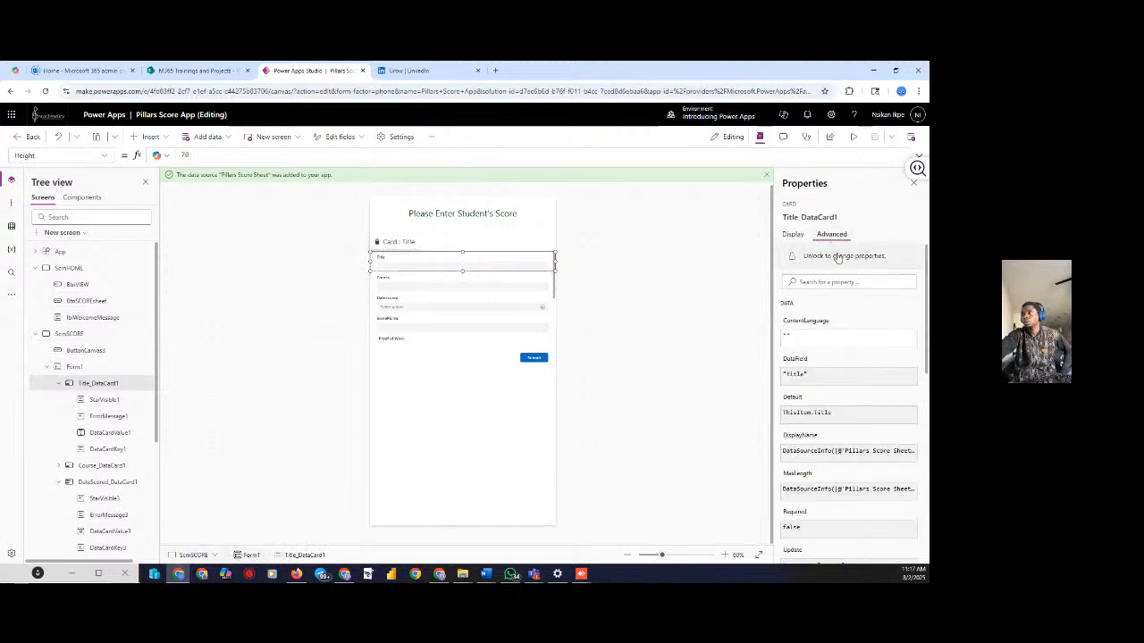
{"action": "left_click", "coordinate": [838, 256]}
Preview the score screen twice and confirm its OnVisible is still EditForm(Form1)
{"action": "left_click", "coordinate": [736, 276]}
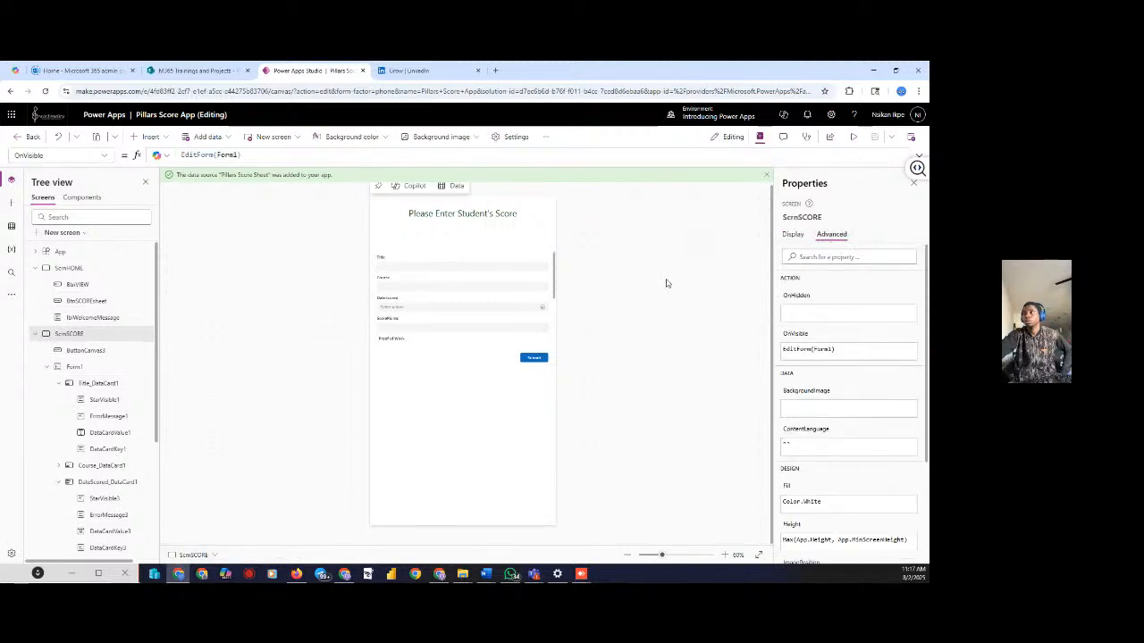
{"action": "left_click", "coordinate": [853, 137]}
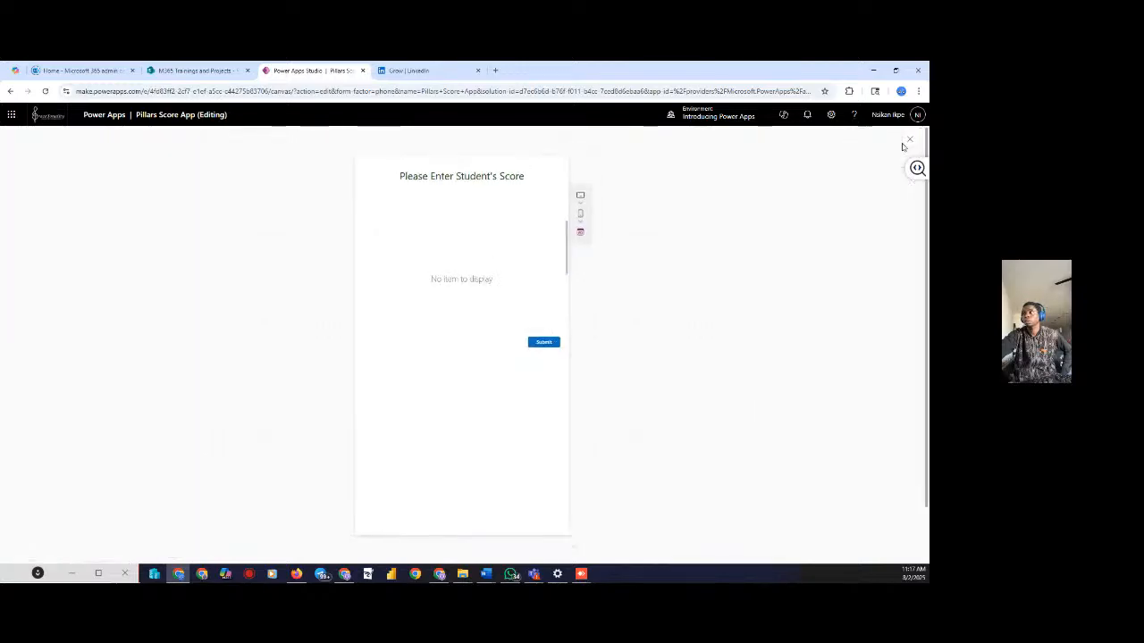
{"action": "left_click", "coordinate": [909, 141]}
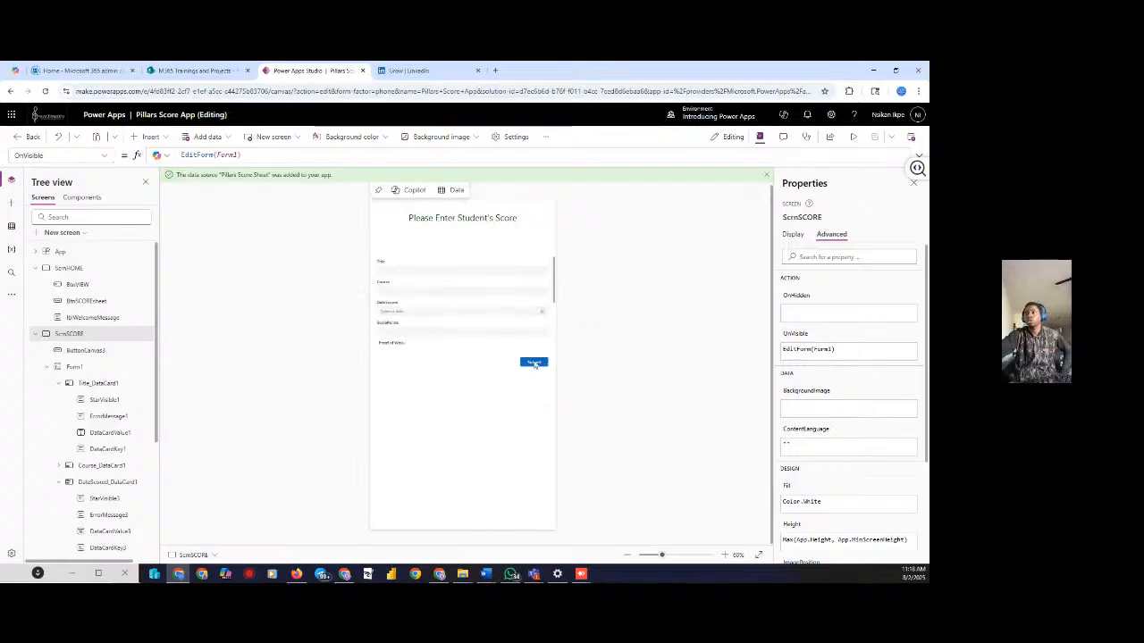
{"action": "left_click", "coordinate": [853, 137]}
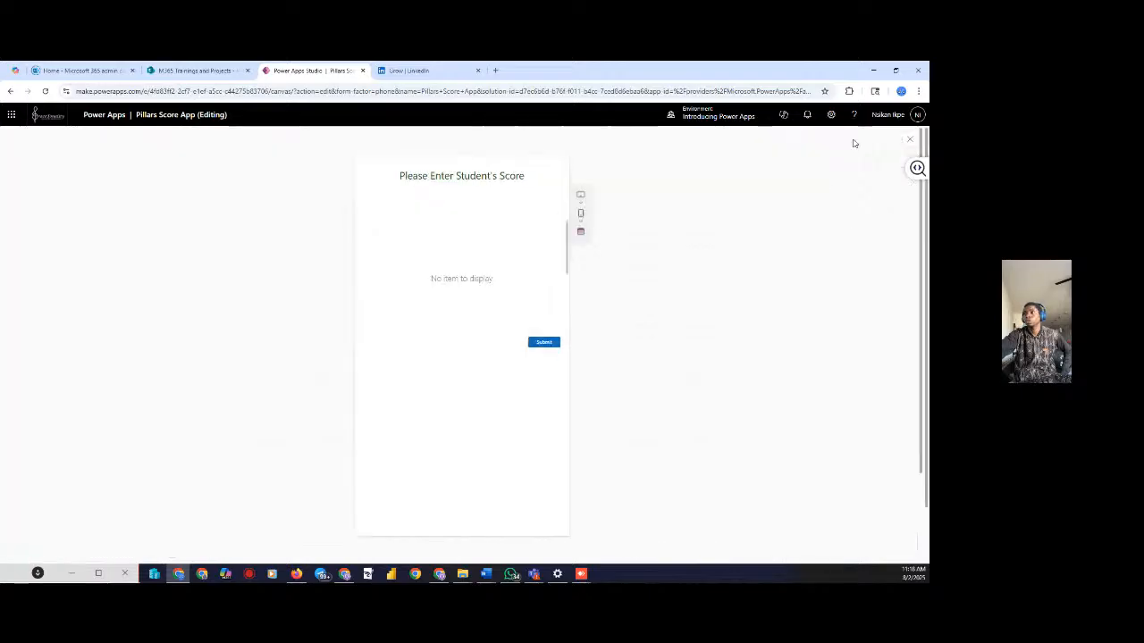
{"action": "left_click", "coordinate": [907, 143]}
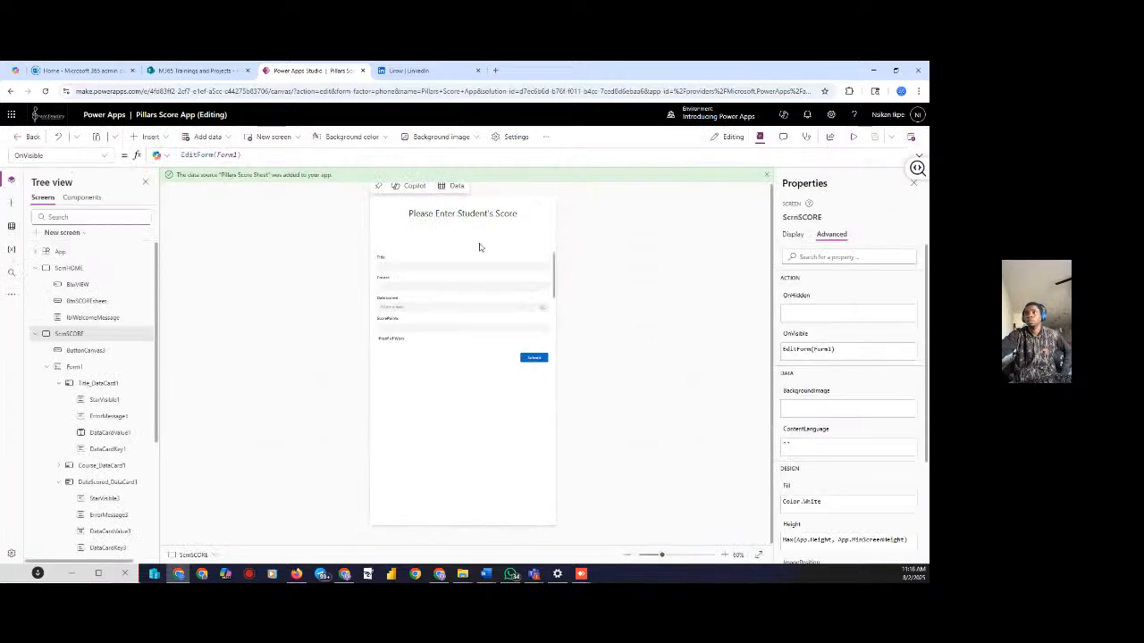
{"action": "left_click", "coordinate": [105, 155]}
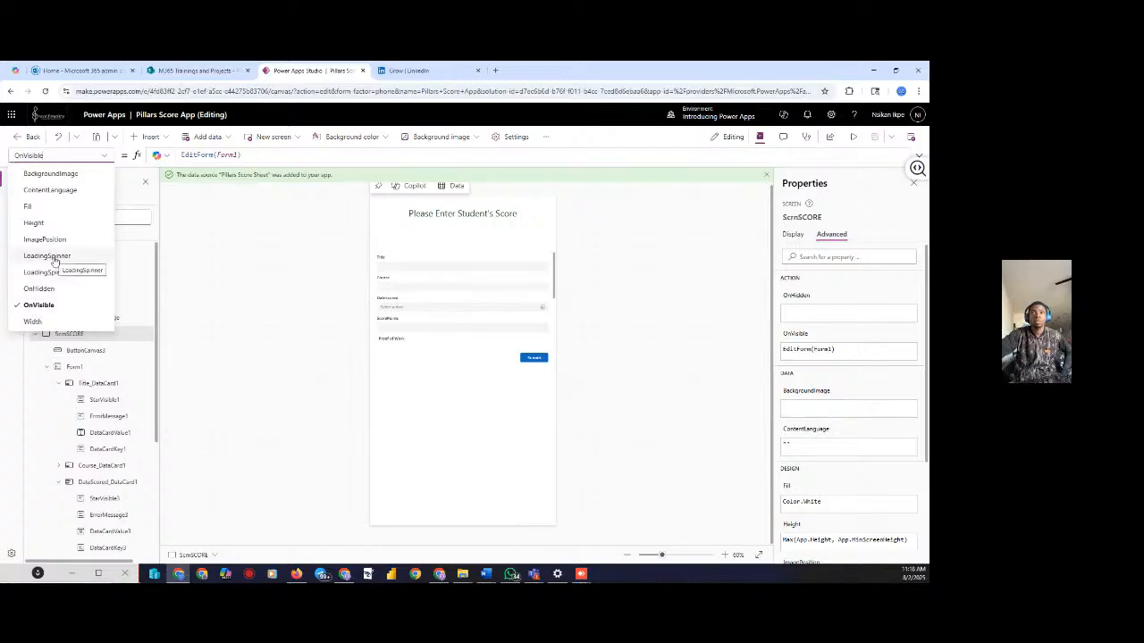
{"action": "left_click", "coordinate": [51, 308]}
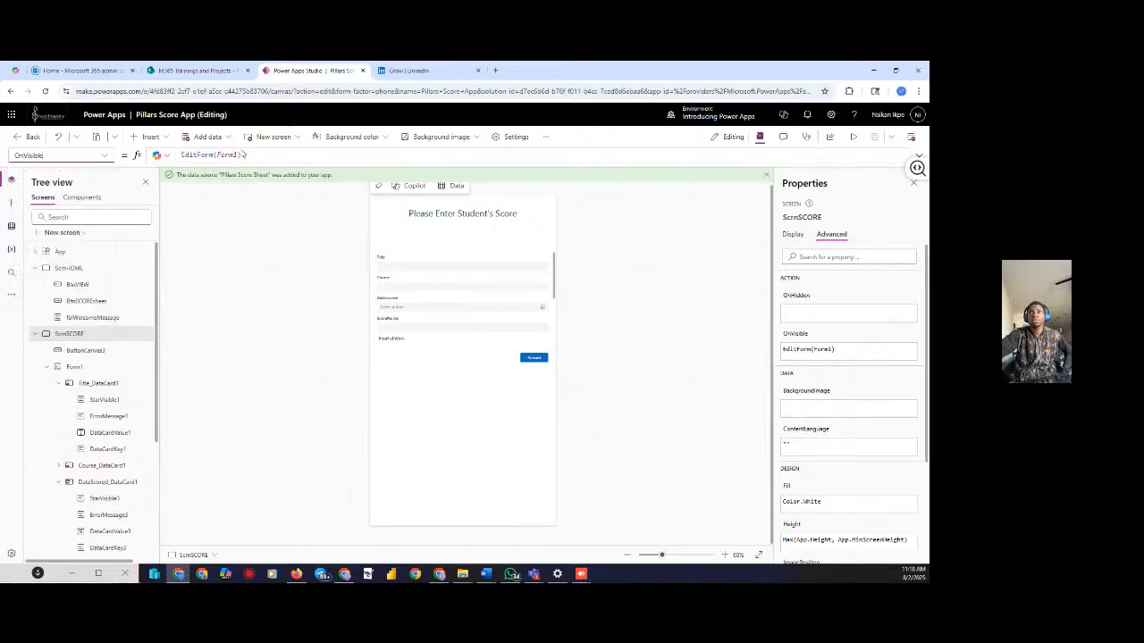
{"action": "left_click", "coordinate": [243, 155]}
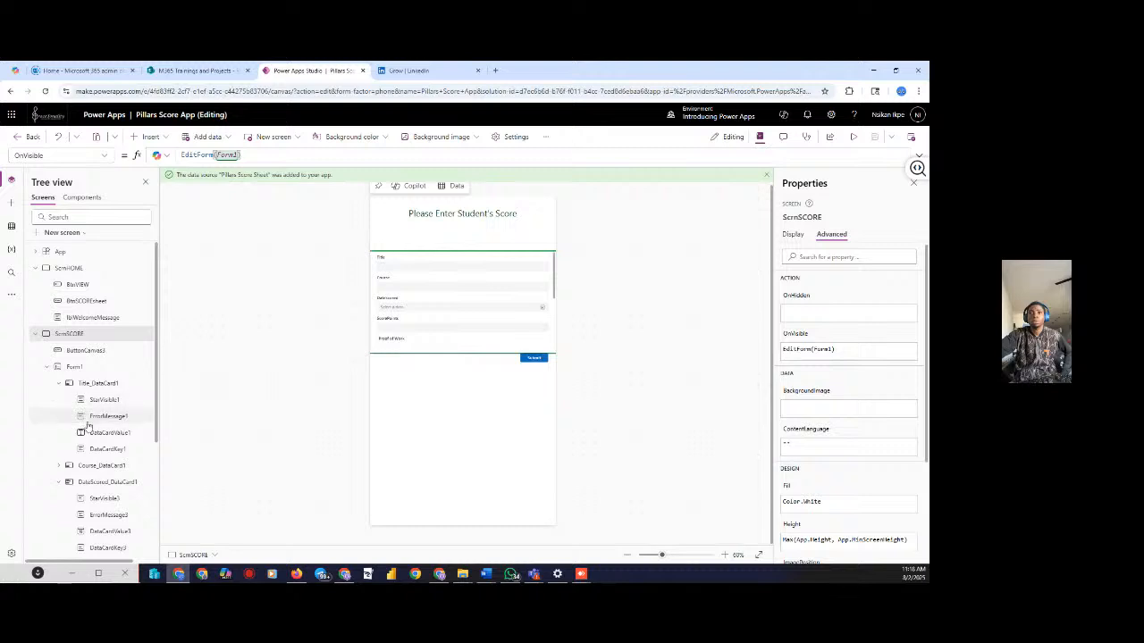
Select Form1, inspect its Visible property, and preview the app
{"action": "left_click", "coordinate": [79, 370]}
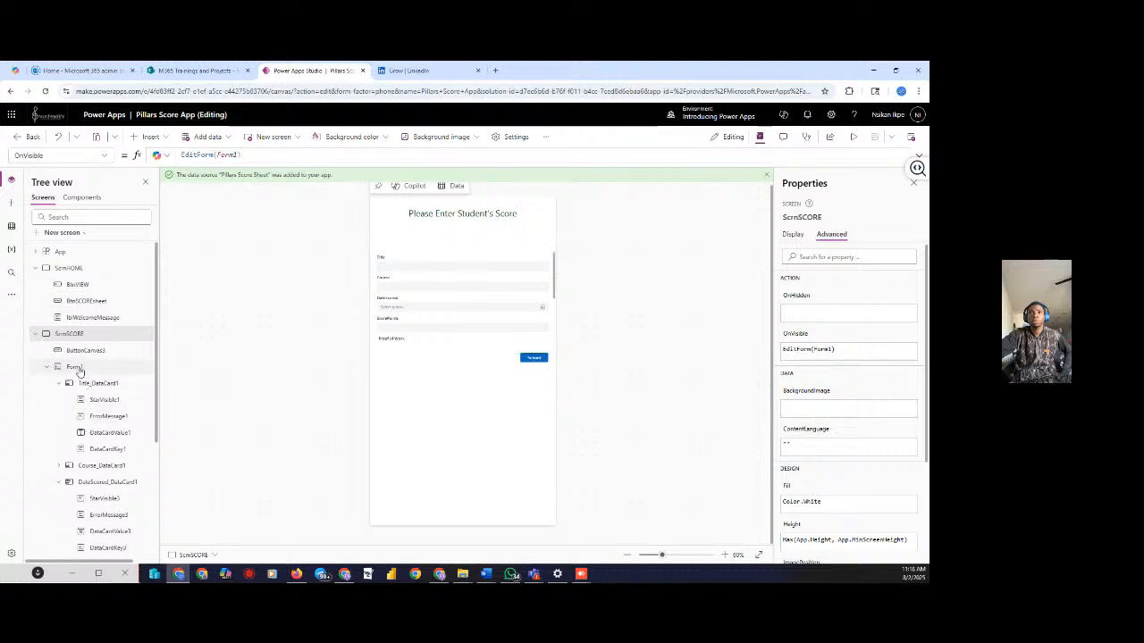
{"action": "left_click", "coordinate": [79, 157]}
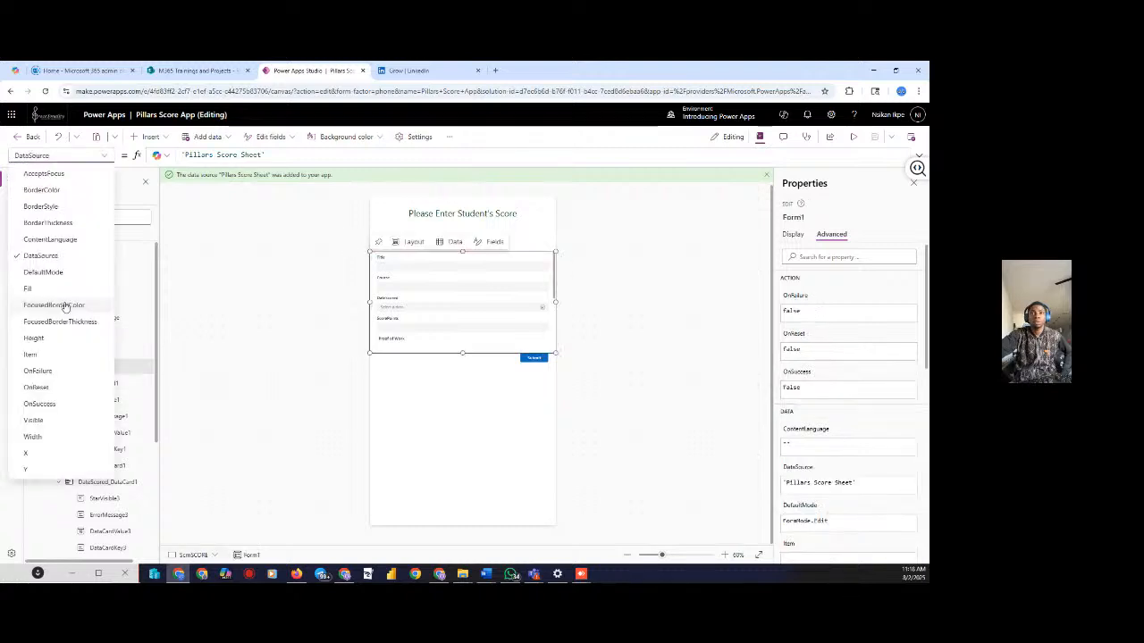
{"action": "left_click", "coordinate": [34, 420]}
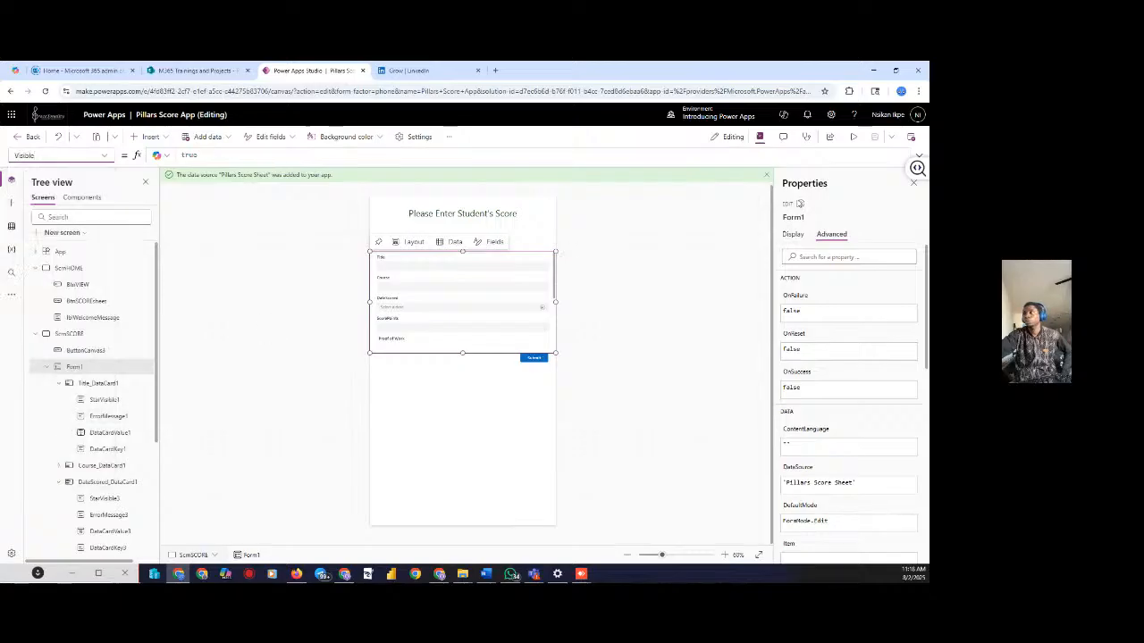
{"action": "left_click", "coordinate": [851, 137]}
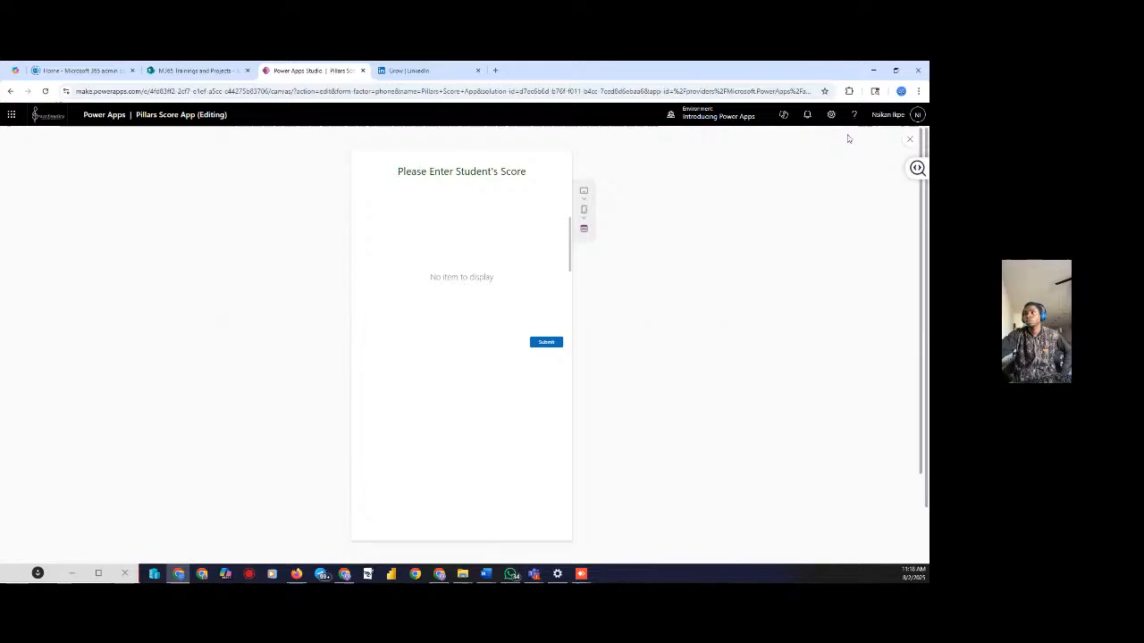
{"action": "left_click", "coordinate": [910, 142]}
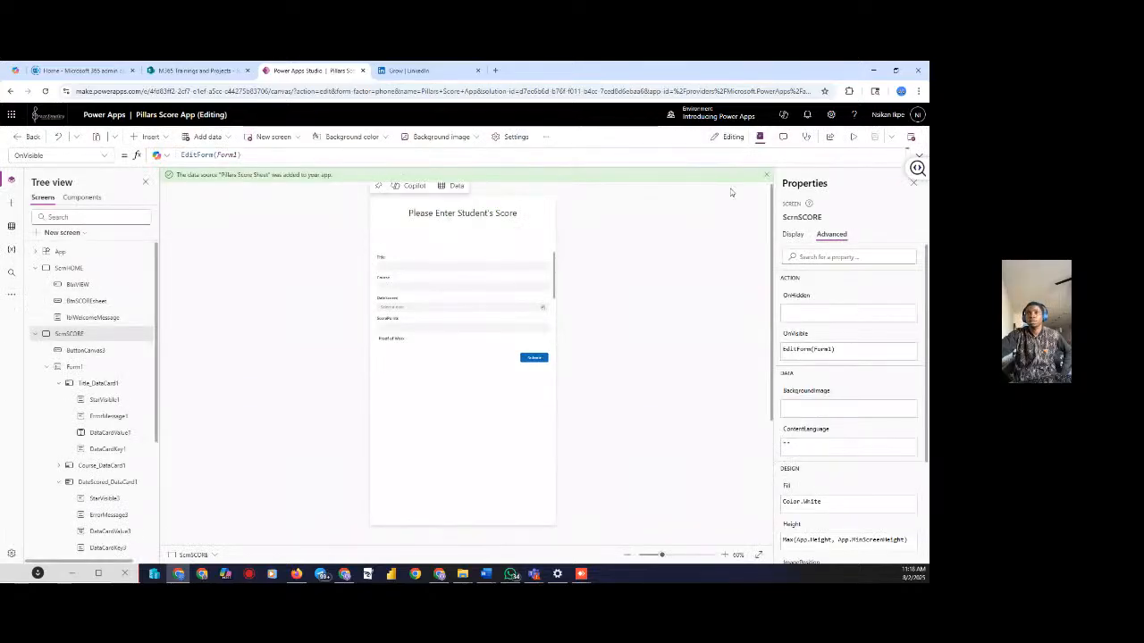
Preview from ScrnHOME and reach the score entry screen via New Score
{"action": "left_click", "coordinate": [66, 269]}
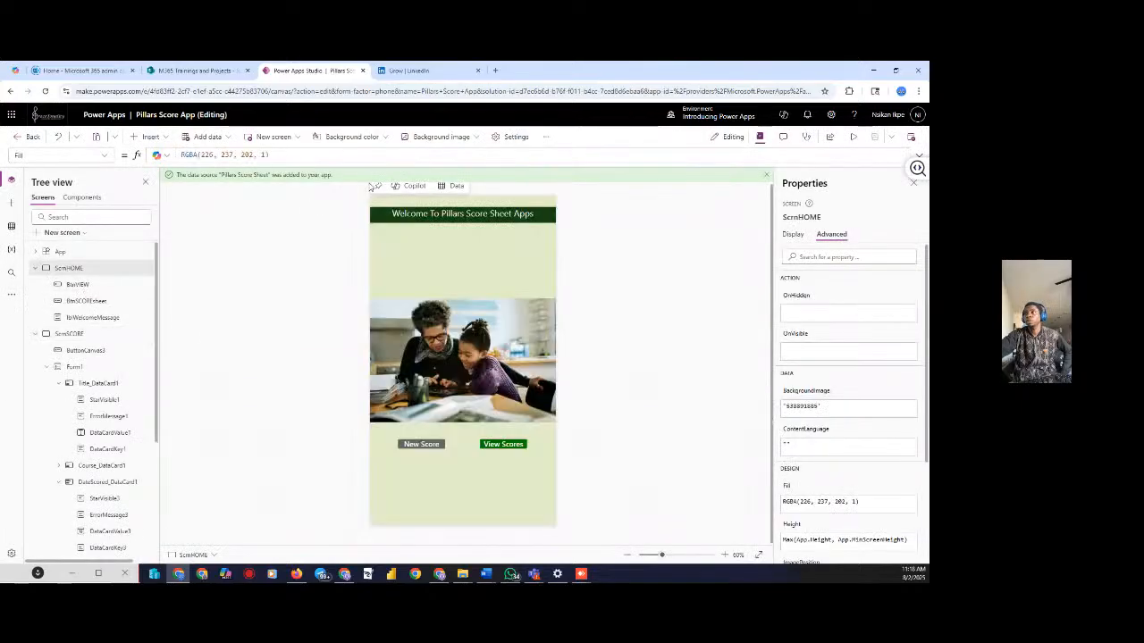
{"action": "left_click", "coordinate": [854, 138]}
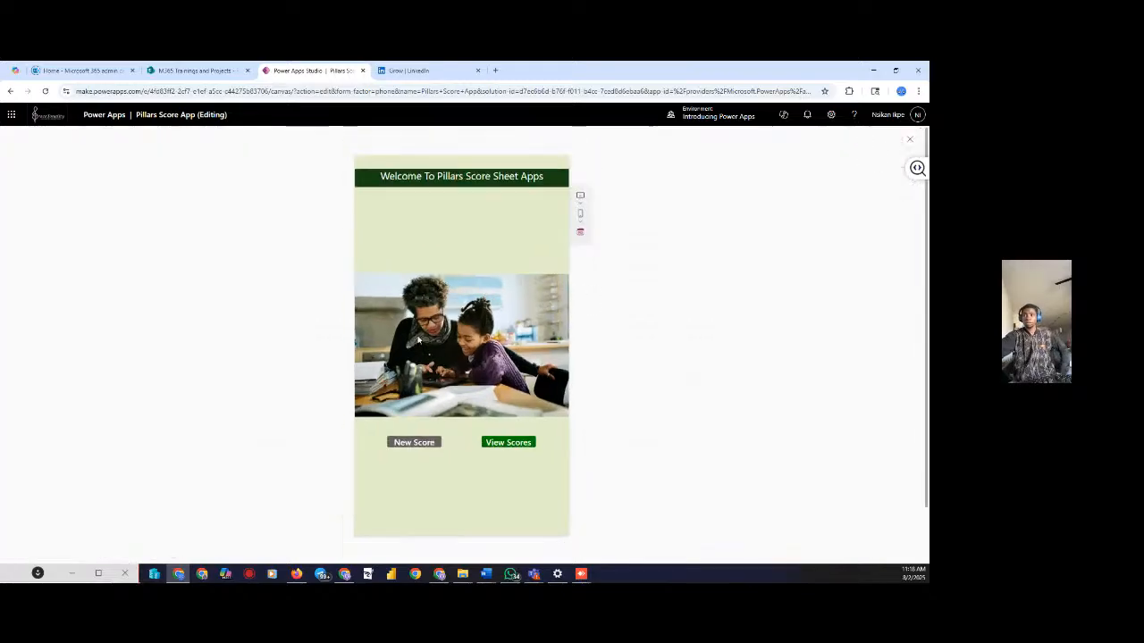
{"action": "left_click", "coordinate": [409, 442]}
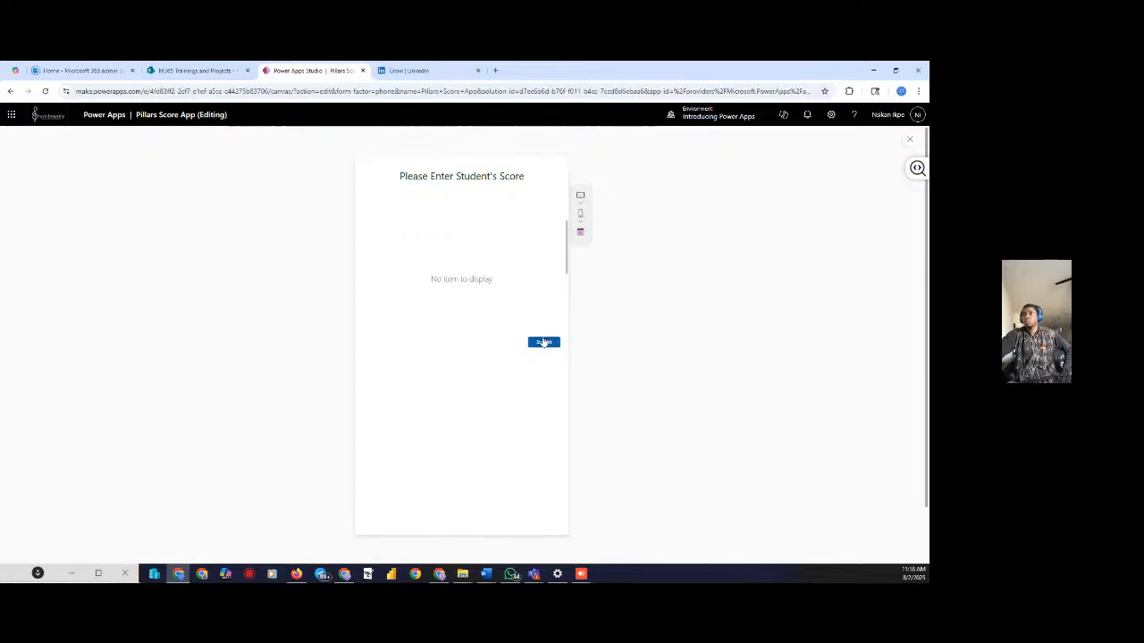
{"action": "key", "text": "Escape"}
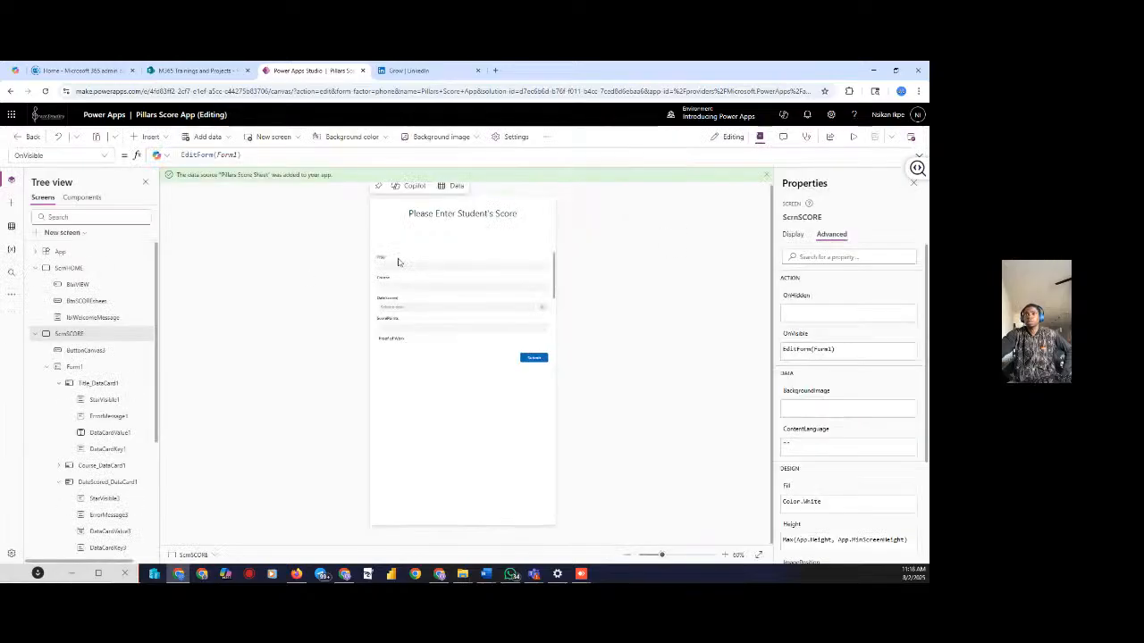
Set Form1's data source to Pillars Score Sheet and preview twice, still showing 'No item to display'
{"action": "left_click", "coordinate": [76, 370]}
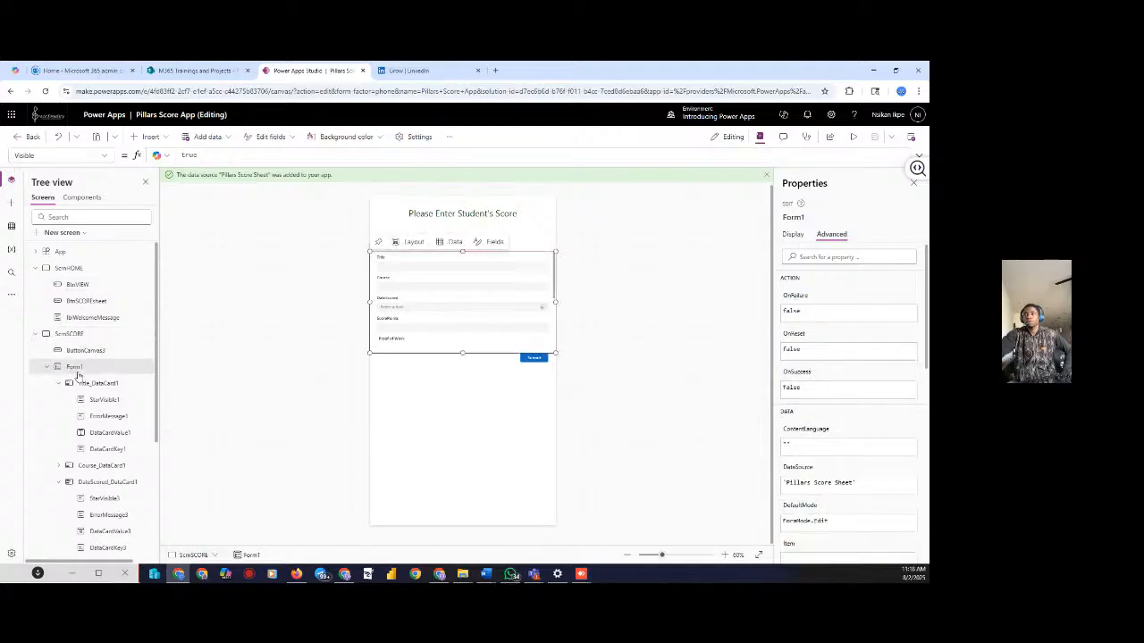
{"action": "left_click", "coordinate": [439, 248]}
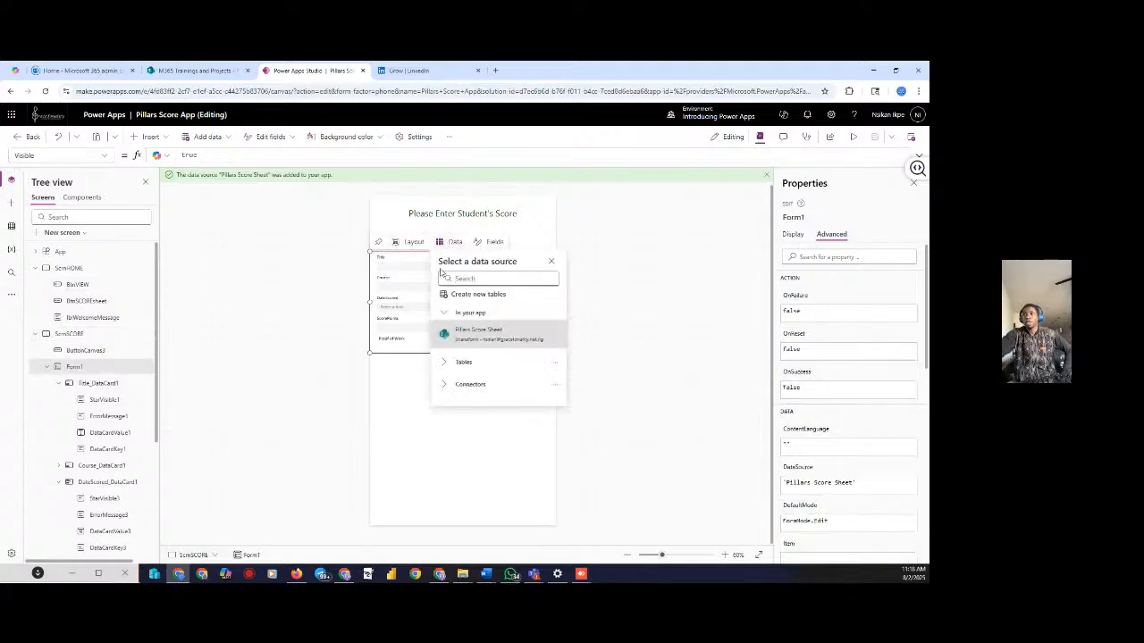
{"action": "left_click", "coordinate": [469, 337]}
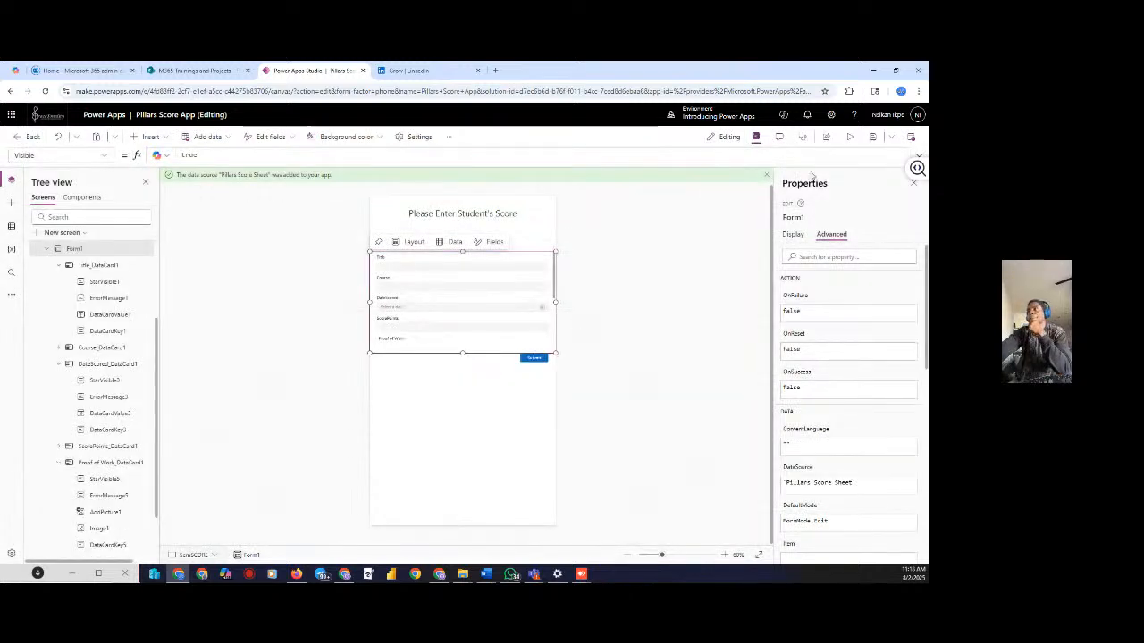
{"action": "left_click", "coordinate": [848, 139]}
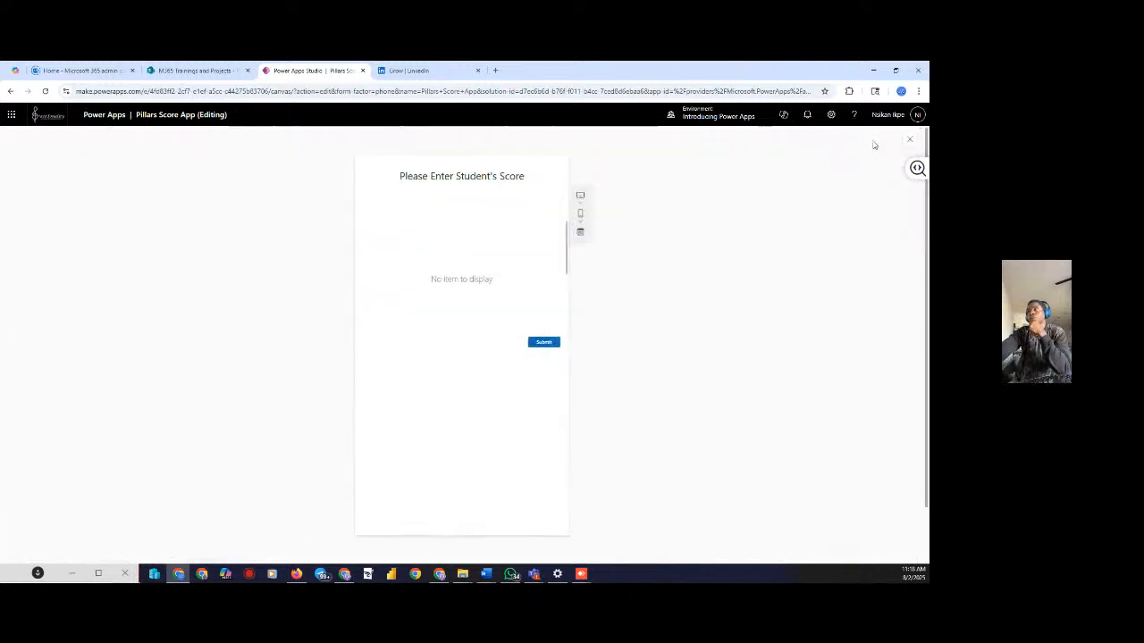
{"action": "left_click", "coordinate": [910, 140]}
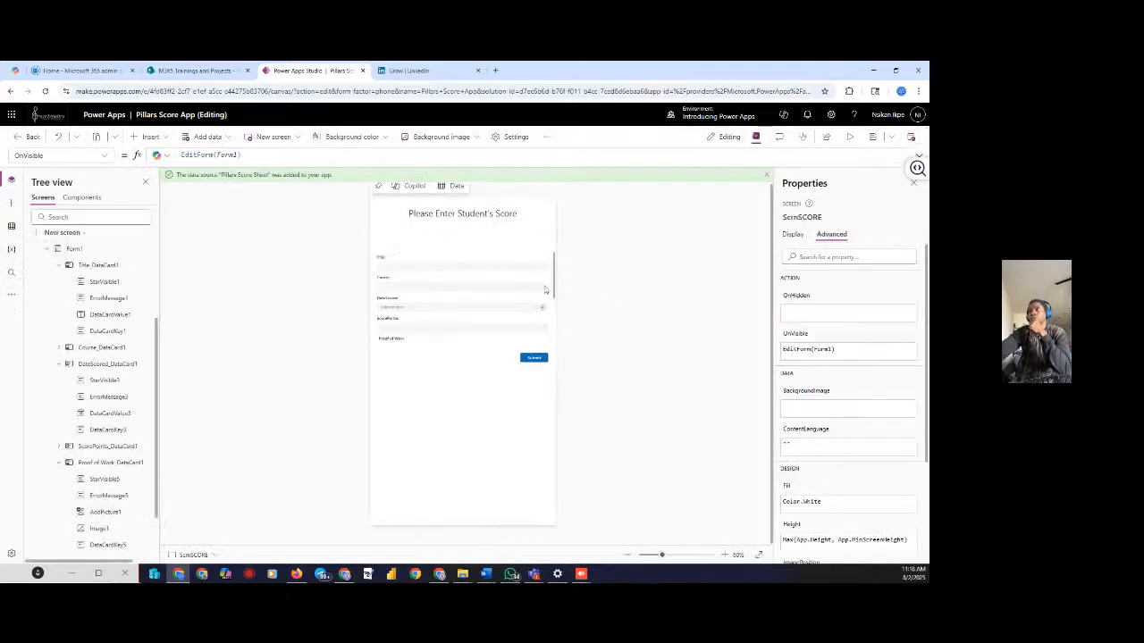
{"action": "left_click", "coordinate": [849, 139]}
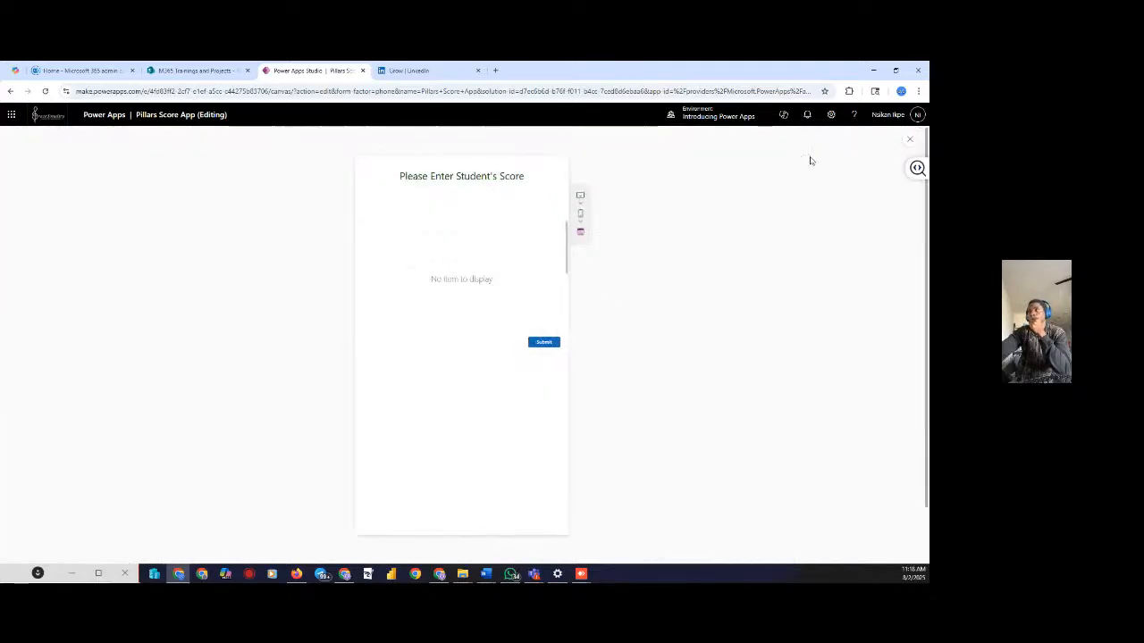
{"action": "left_click", "coordinate": [909, 139]}
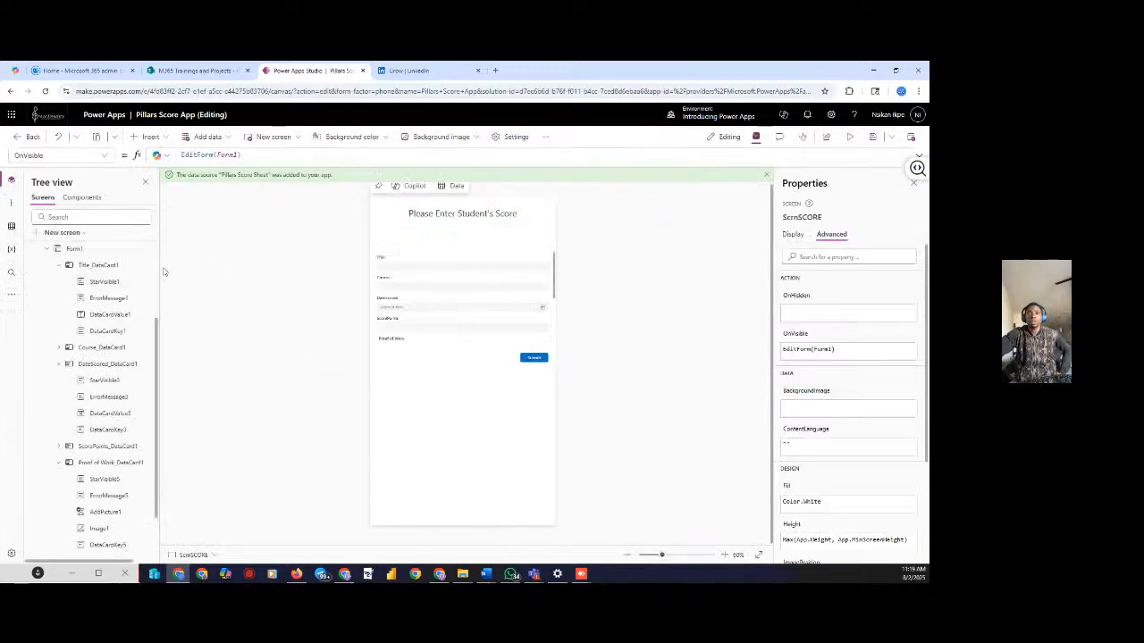
On ScrnVIEW, bind Gallery1 to Pillars Score Sheet with the Title, subtitle, and body layout
{"action": "scroll", "coordinate": [84, 518], "scroll_direction": "down", "scroll_amount": 1}
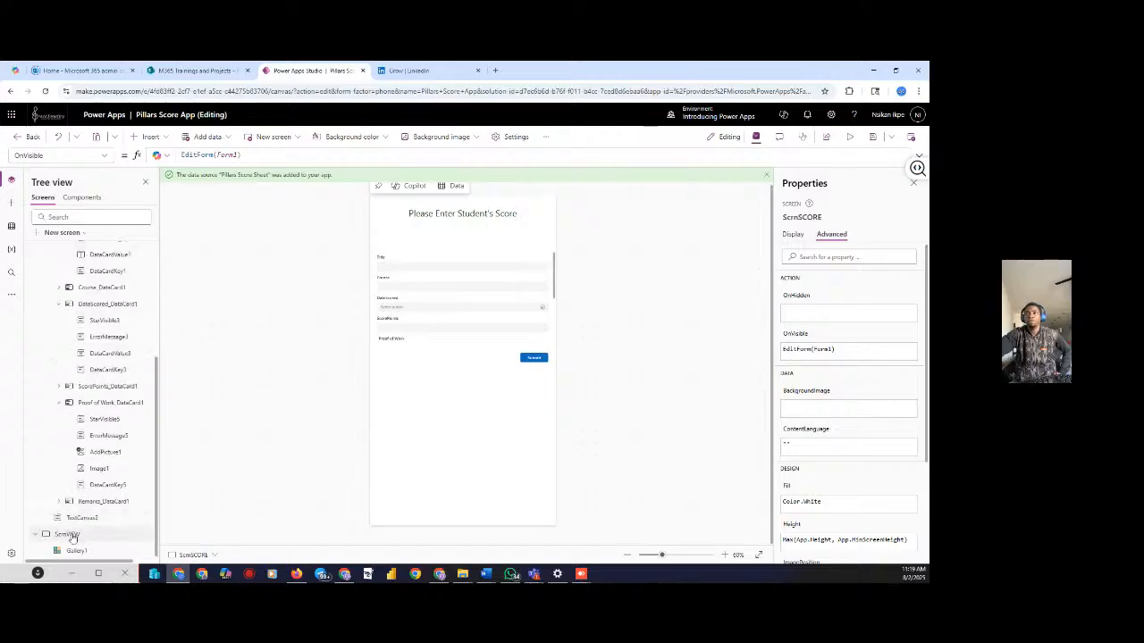
{"action": "left_click", "coordinate": [68, 534]}
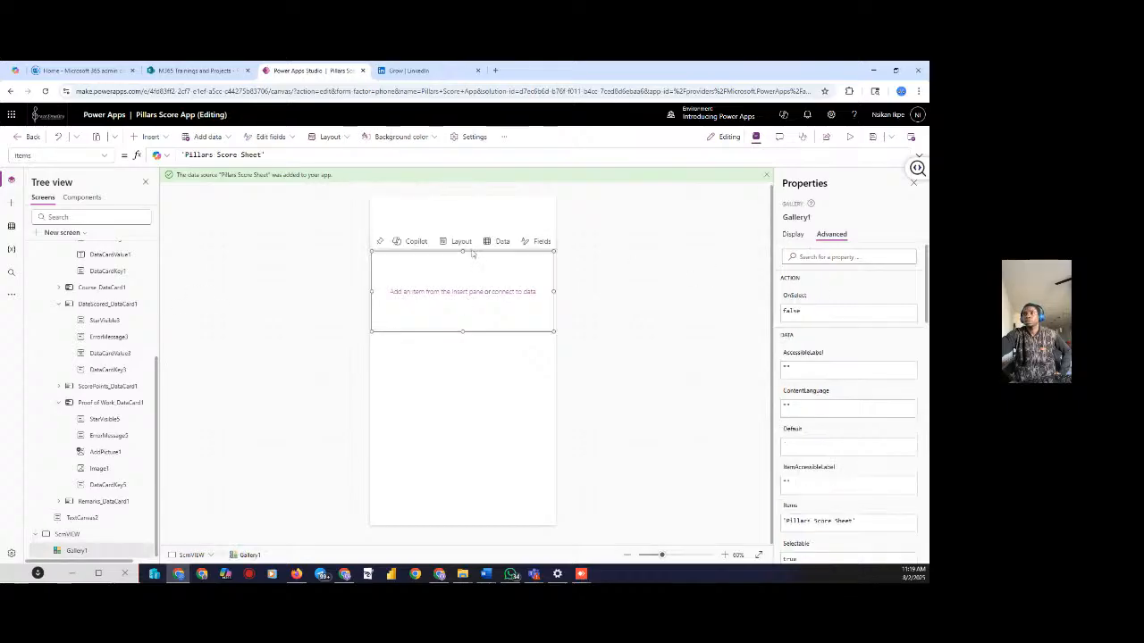
{"action": "left_click", "coordinate": [458, 243]}
{"action": "left_click", "coordinate": [498, 243]}
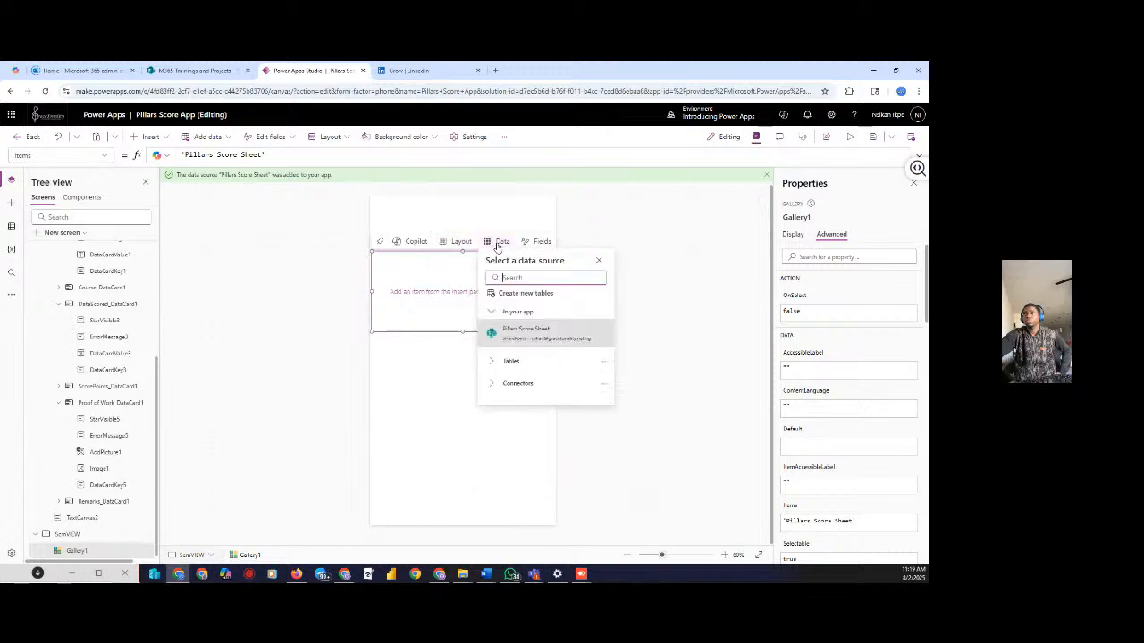
{"action": "left_click", "coordinate": [522, 336]}
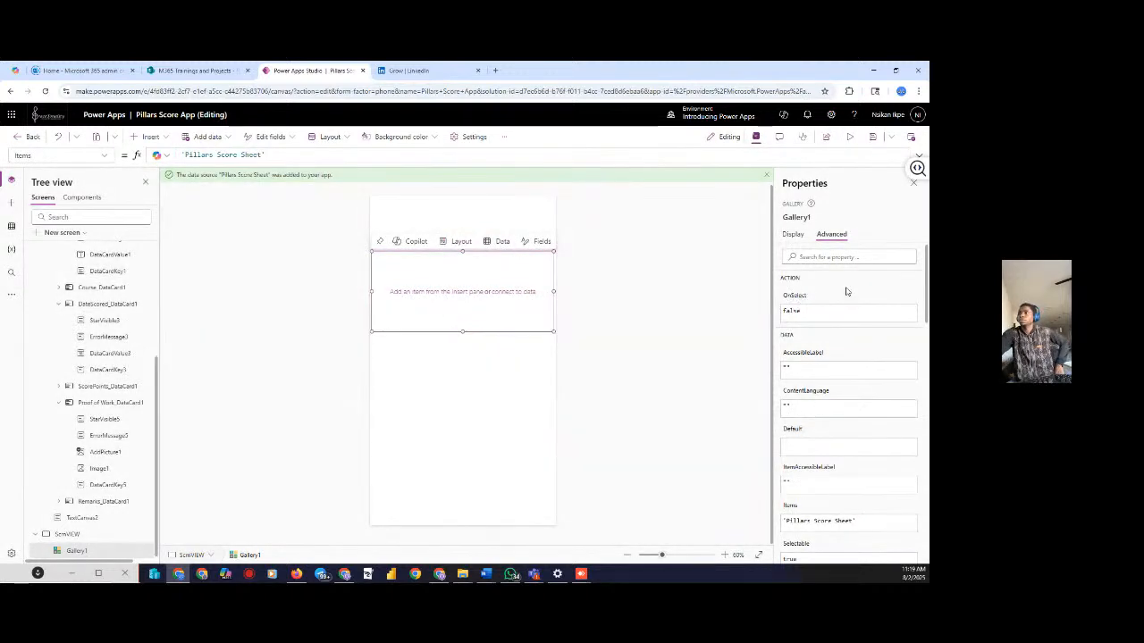
{"action": "left_click", "coordinate": [793, 234]}
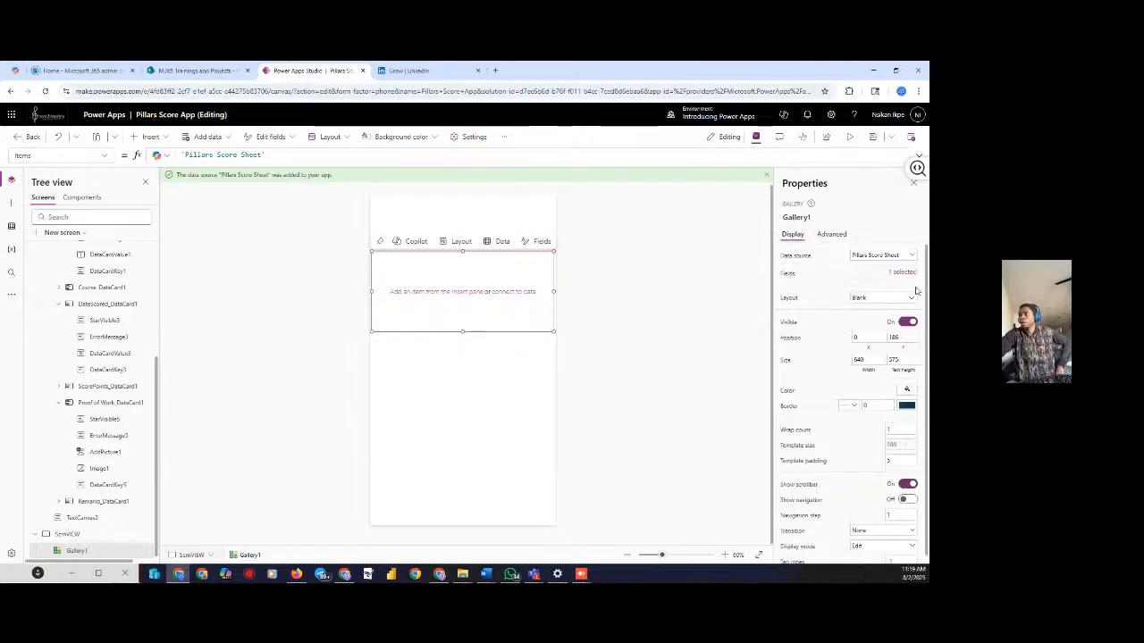
{"action": "left_click", "coordinate": [910, 297]}
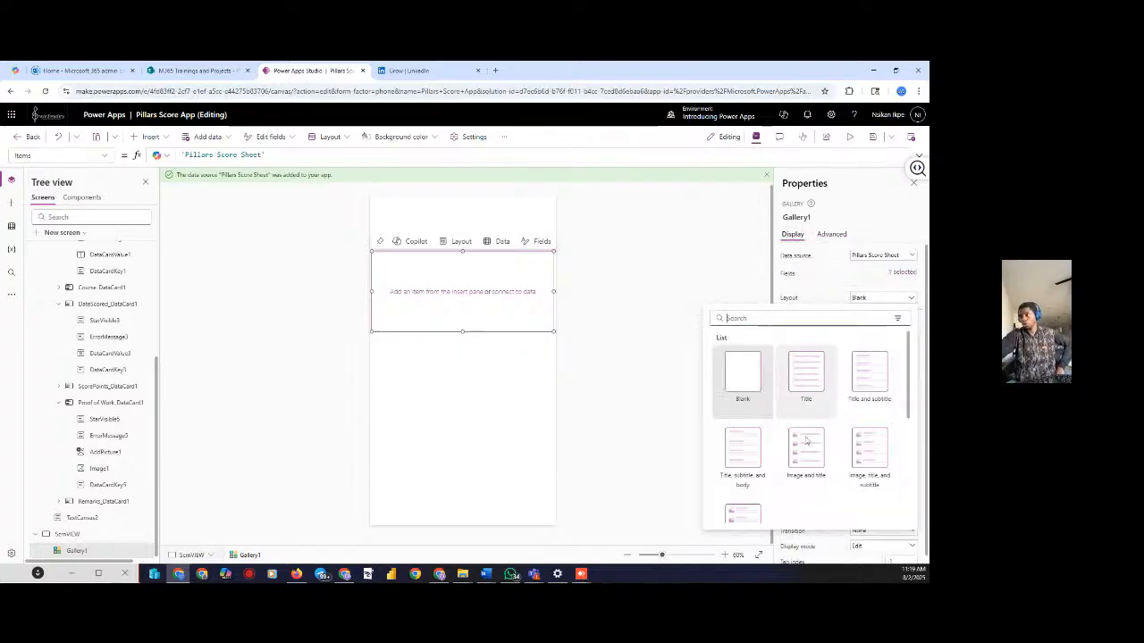
{"action": "left_click", "coordinate": [750, 459]}
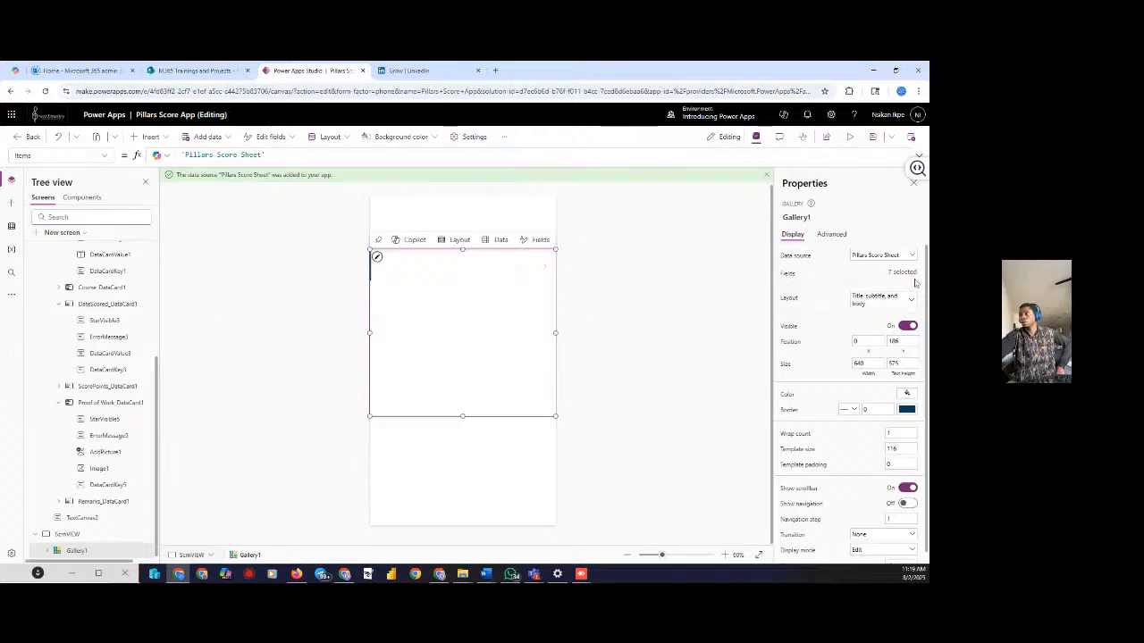
Review Gallery1's field mapping, keeping Title as the gallery title
{"action": "left_click", "coordinate": [900, 271]}
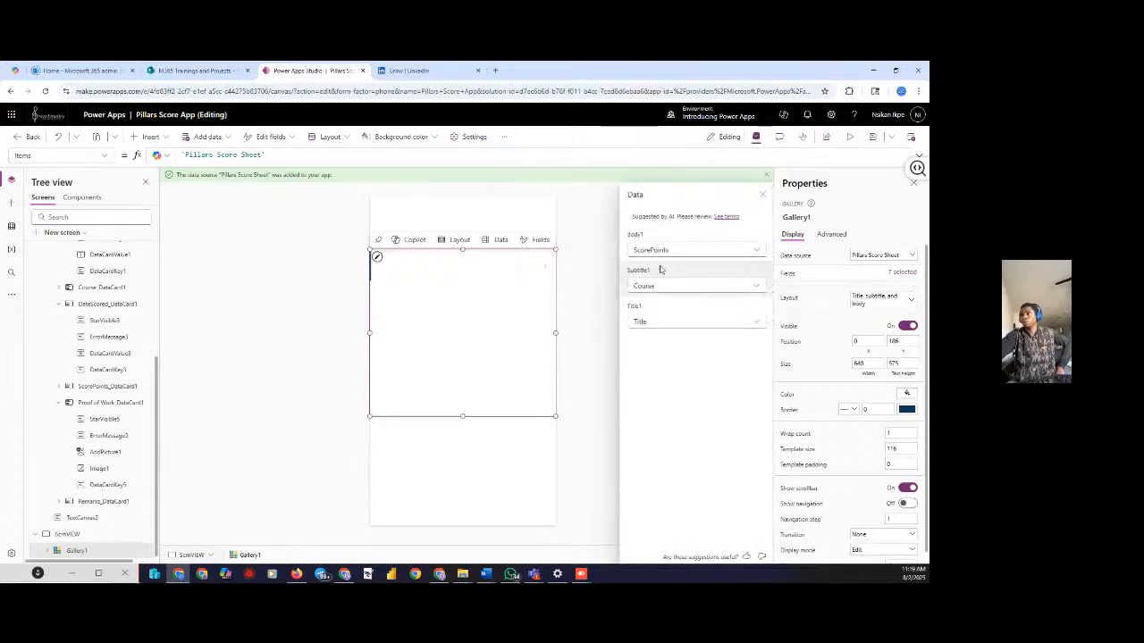
{"action": "left_click", "coordinate": [756, 255]}
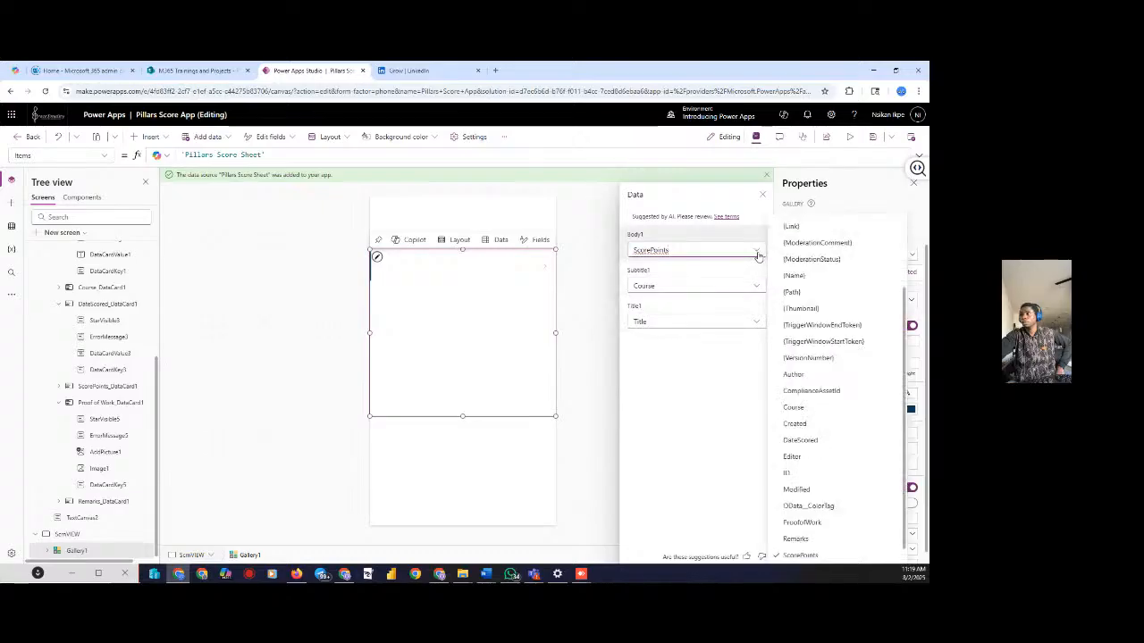
{"action": "scroll", "coordinate": [815, 404], "scroll_direction": "down", "scroll_amount": 1}
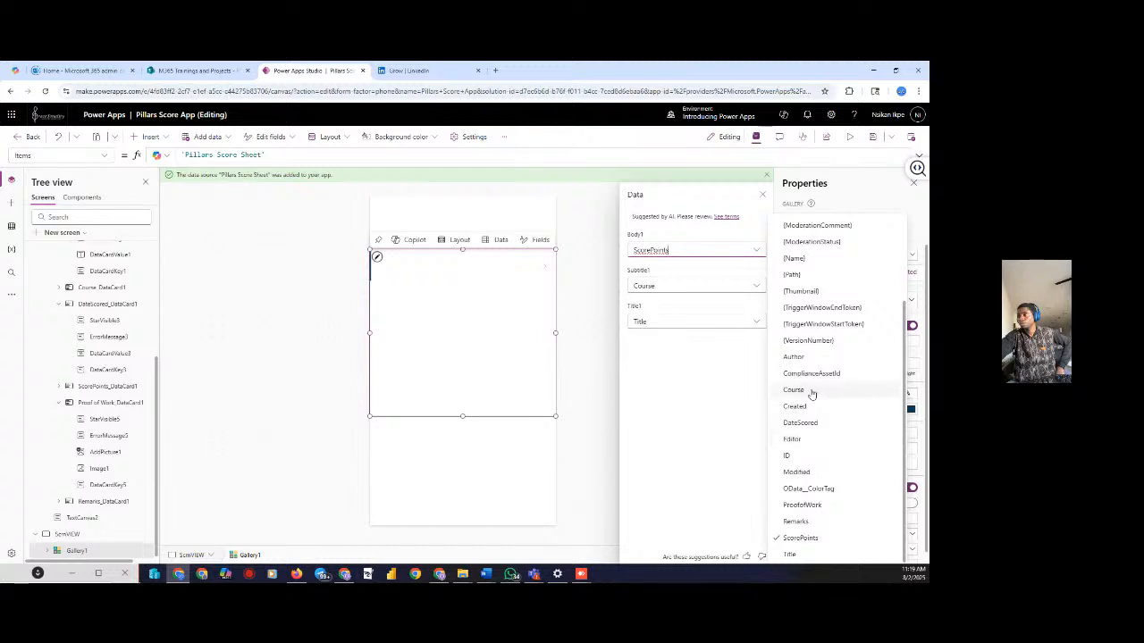
{"action": "scroll", "coordinate": [817, 313], "scroll_direction": "up", "scroll_amount": 2}
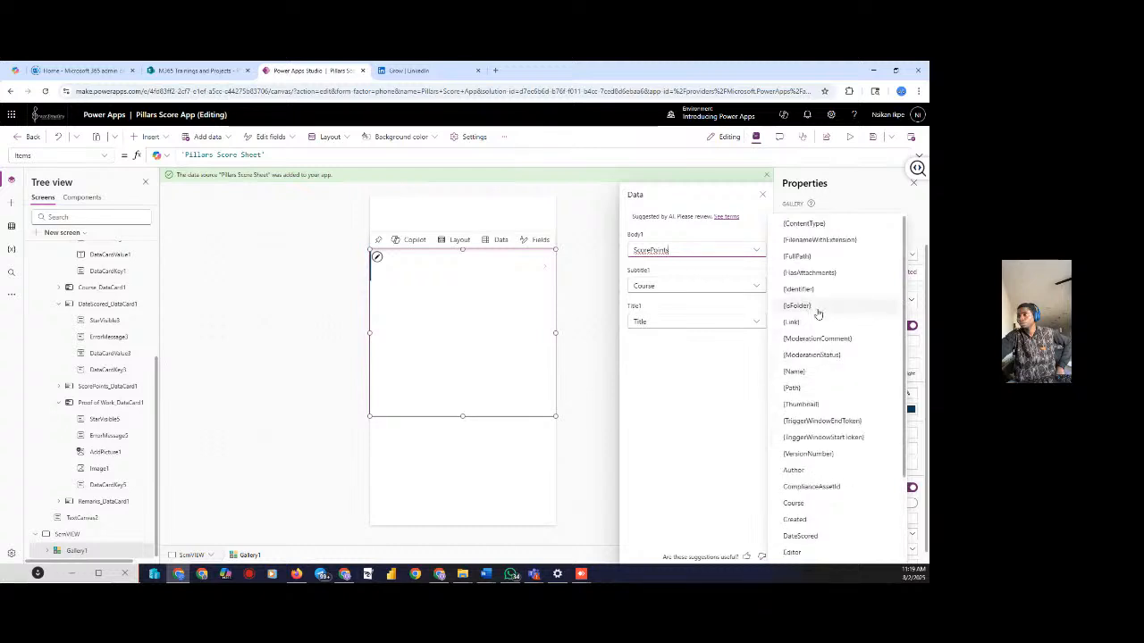
{"action": "left_click", "coordinate": [757, 323]}
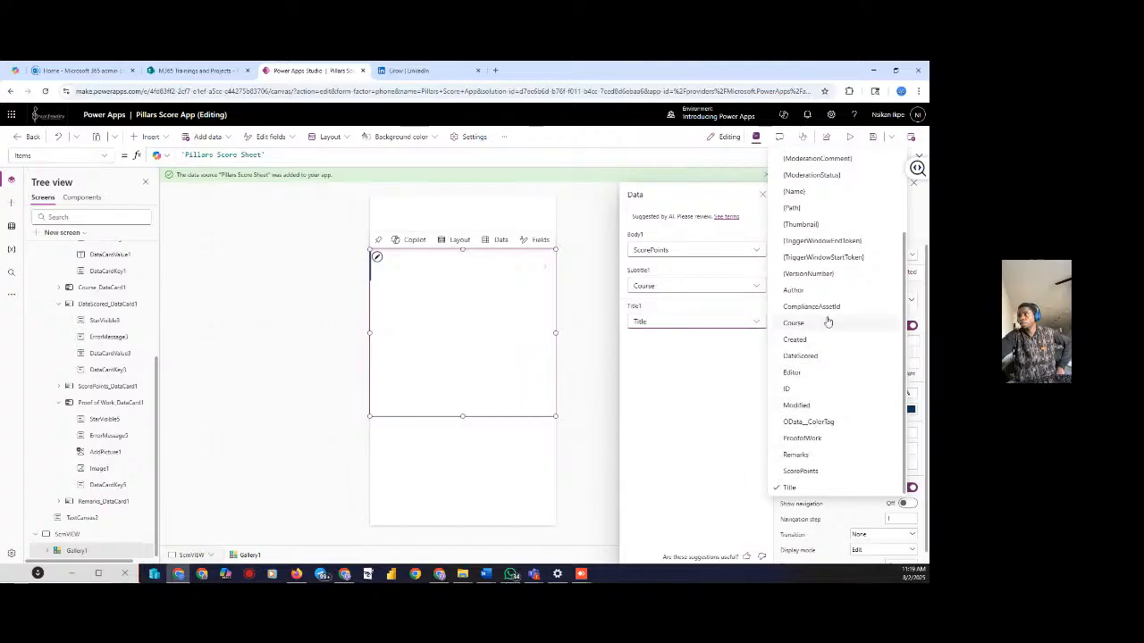
{"action": "scroll", "coordinate": [827, 313], "scroll_direction": "up", "scroll_amount": 2}
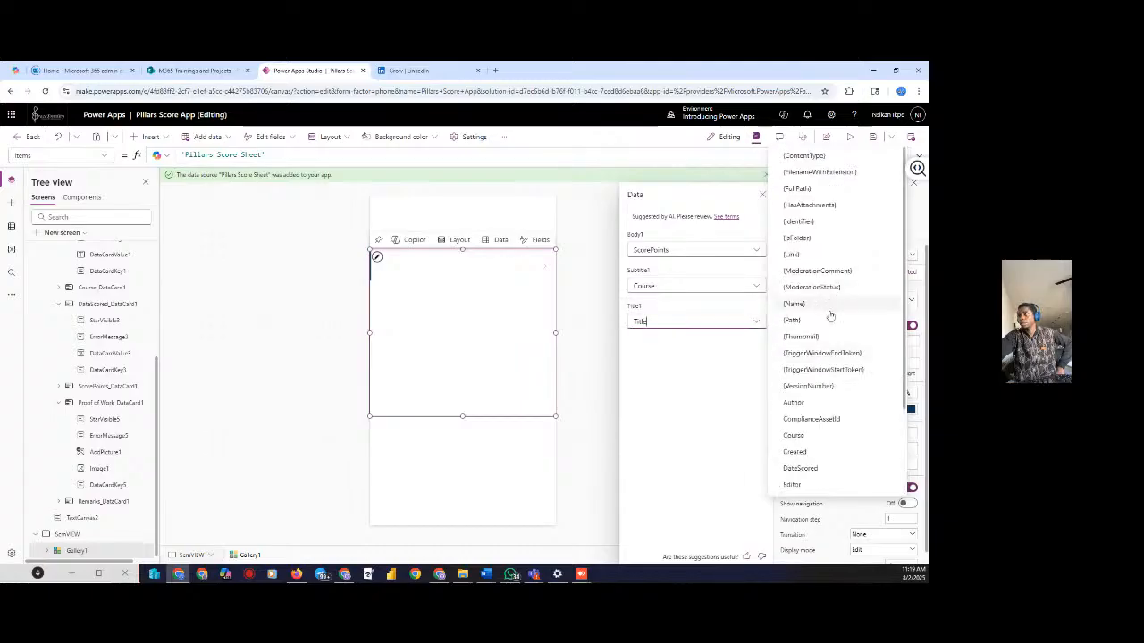
{"action": "scroll", "coordinate": [830, 317], "scroll_direction": "down", "scroll_amount": 2}
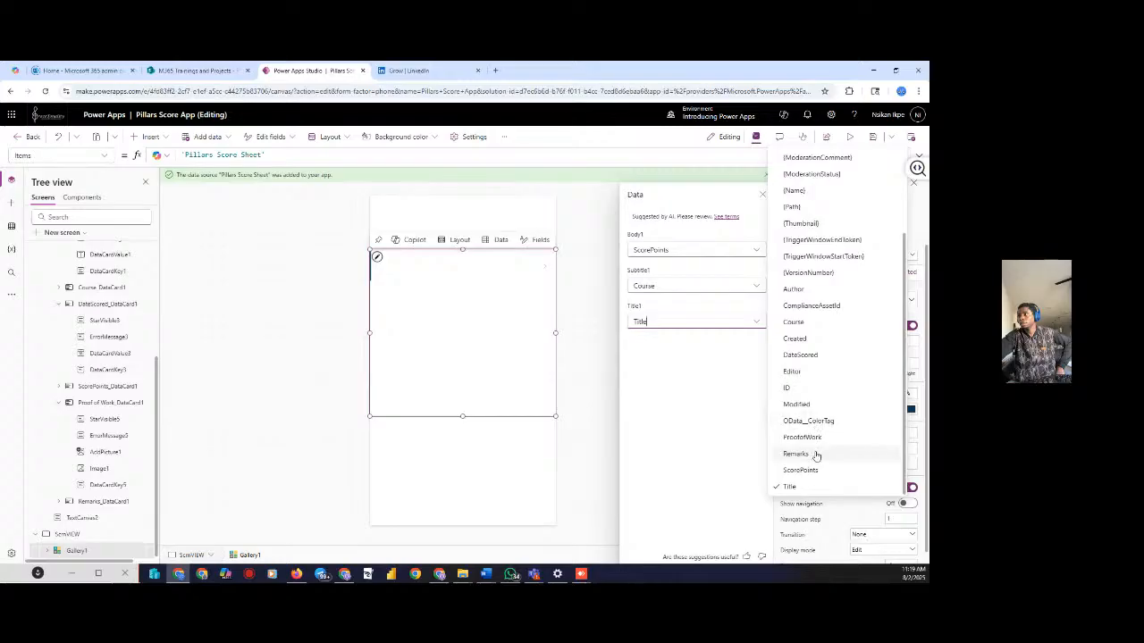
{"action": "left_click", "coordinate": [796, 486]}
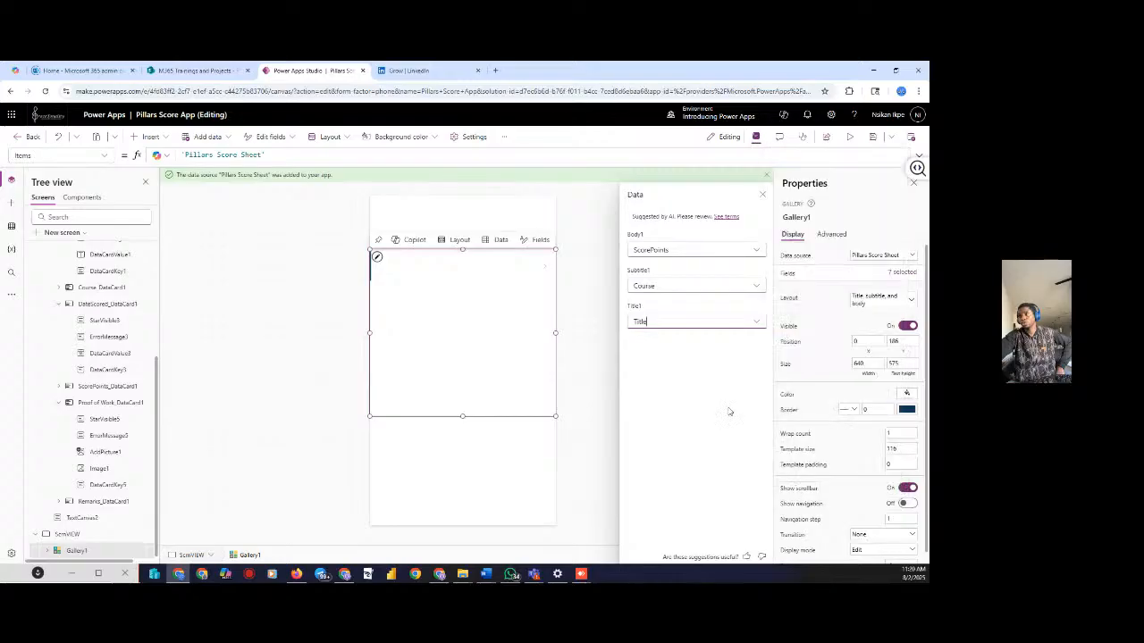
{"action": "left_click", "coordinate": [759, 323]}
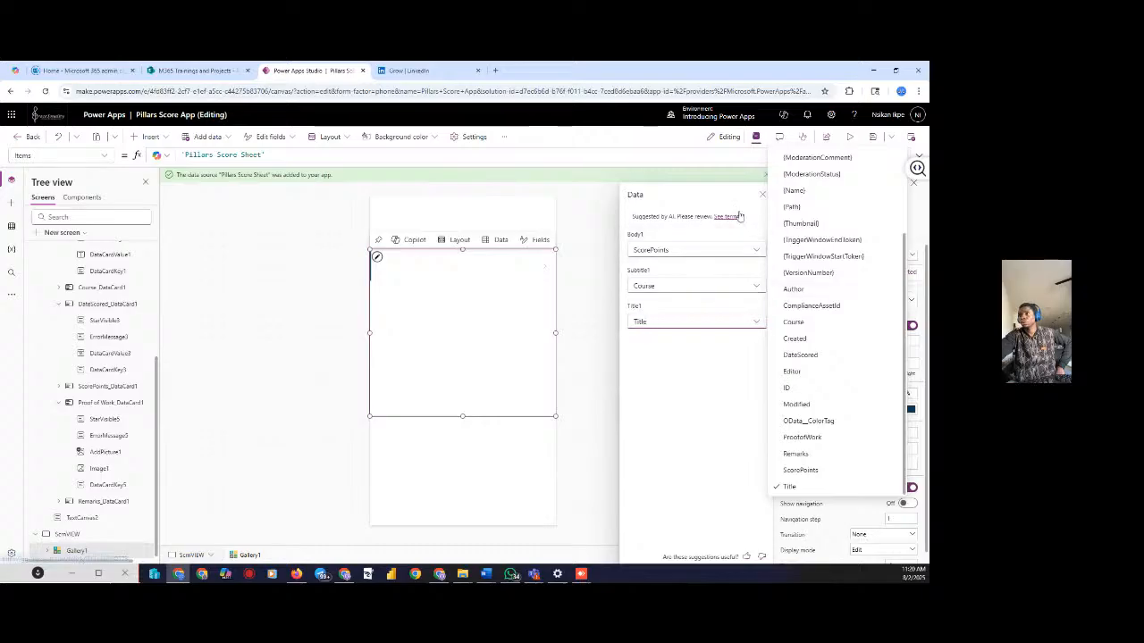
{"action": "left_click", "coordinate": [761, 195]}
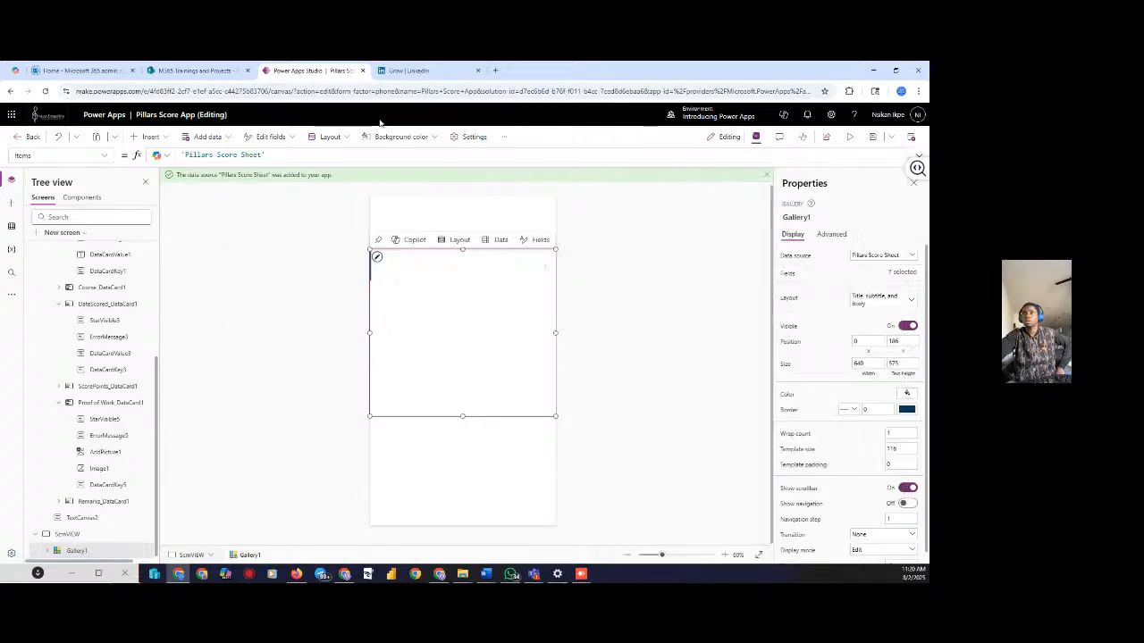
Remap Gallery1's fields: ScorePoints as title, Course as subtitle, Title as body
{"action": "left_click", "coordinate": [289, 139]}
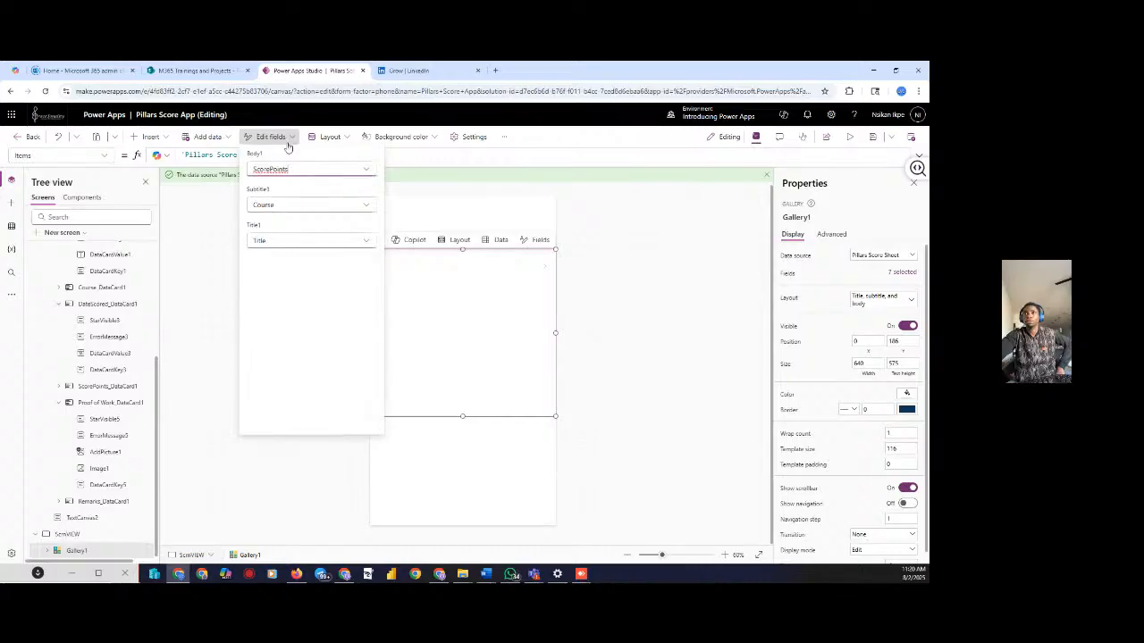
{"action": "left_click", "coordinate": [369, 172]}
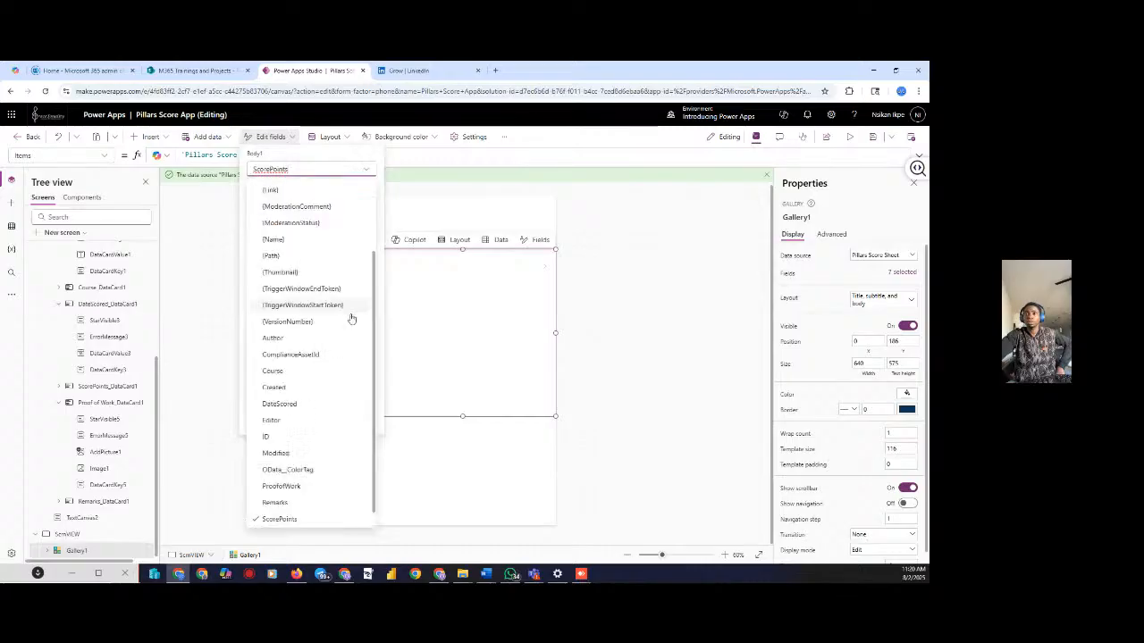
{"action": "scroll", "coordinate": [299, 358], "scroll_direction": "up", "scroll_amount": 3}
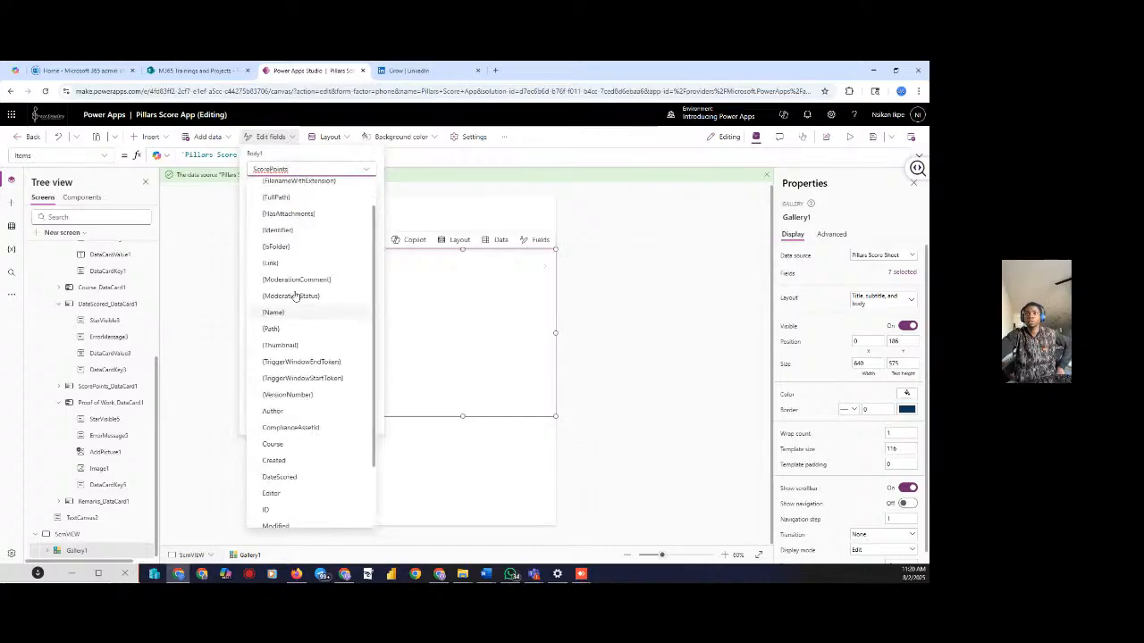
{"action": "scroll", "coordinate": [309, 337], "scroll_direction": "down", "scroll_amount": 3}
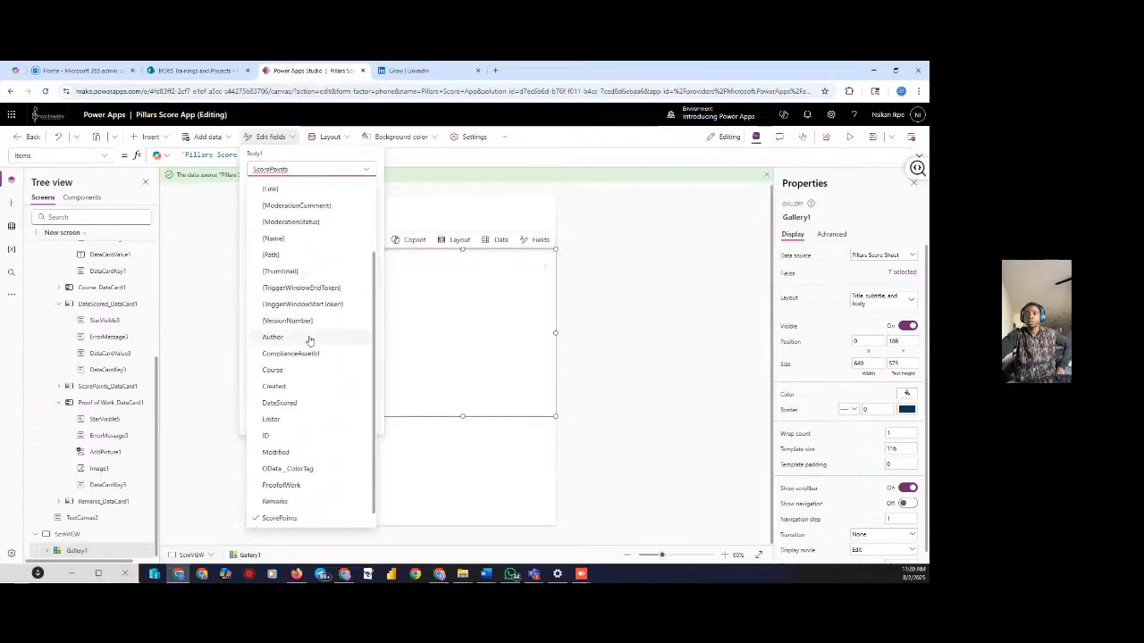
{"action": "left_click", "coordinate": [271, 518]}
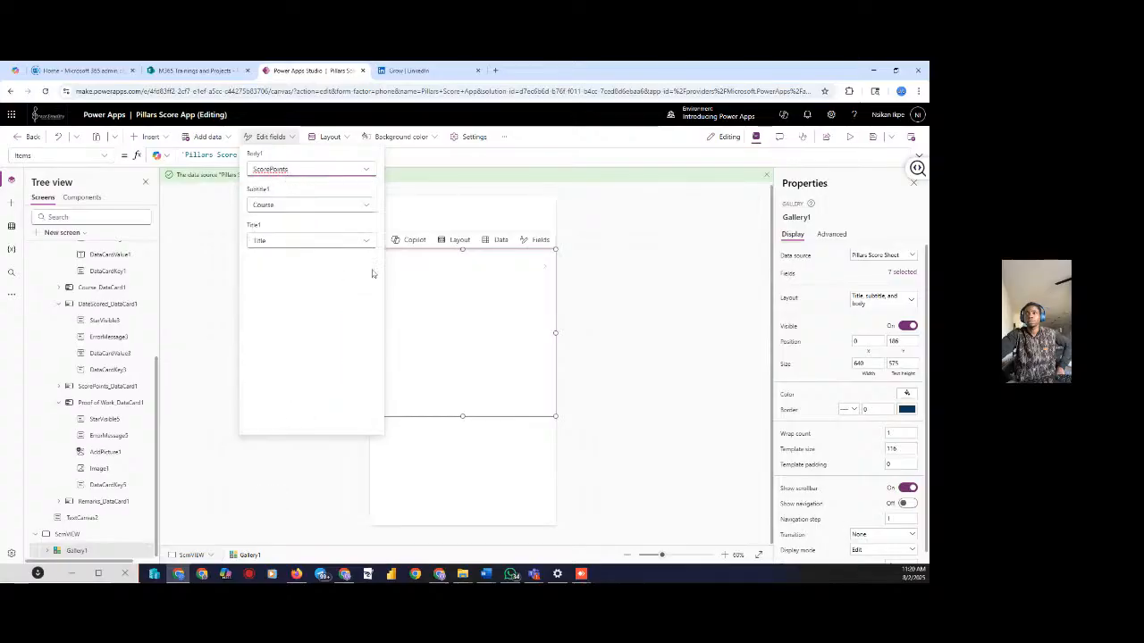
{"action": "left_click", "coordinate": [365, 208]}
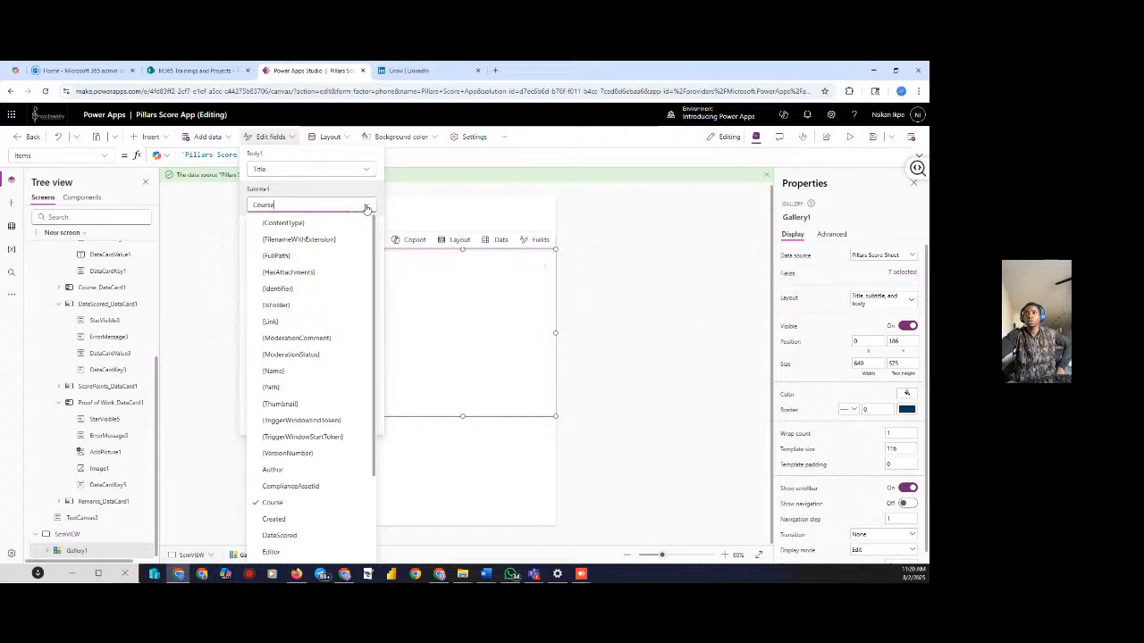
{"action": "left_click", "coordinate": [365, 208]}
{"action": "left_click", "coordinate": [371, 246]}
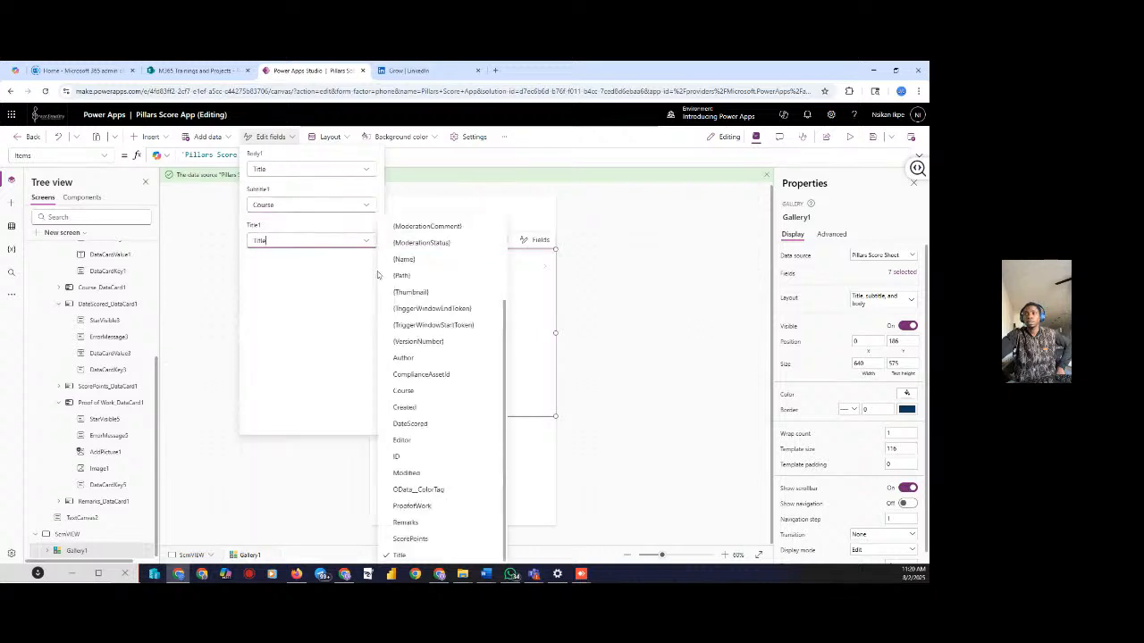
{"action": "left_click", "coordinate": [405, 540]}
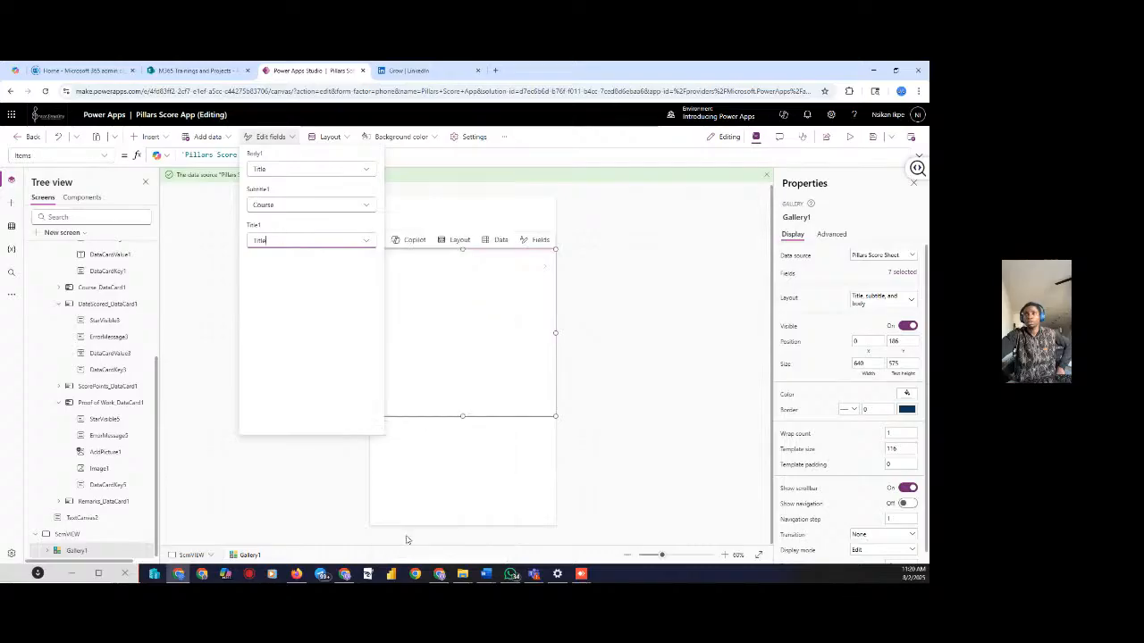
{"action": "left_click", "coordinate": [643, 315]}
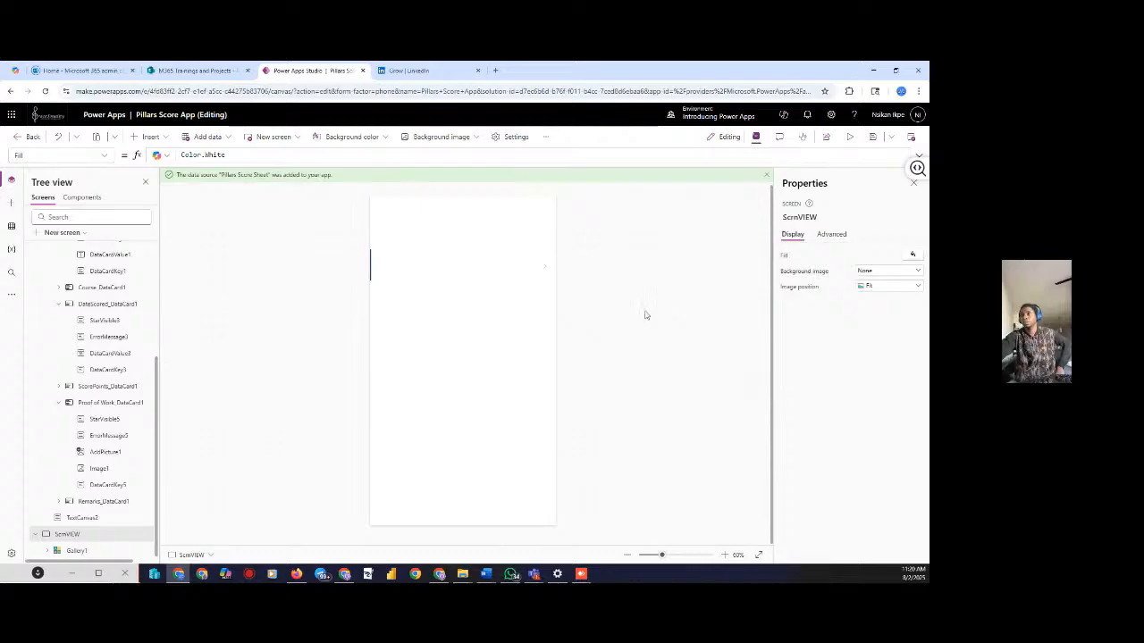
Preview ScrnVIEW, save the app, and preview it once more
{"action": "left_click", "coordinate": [849, 138]}
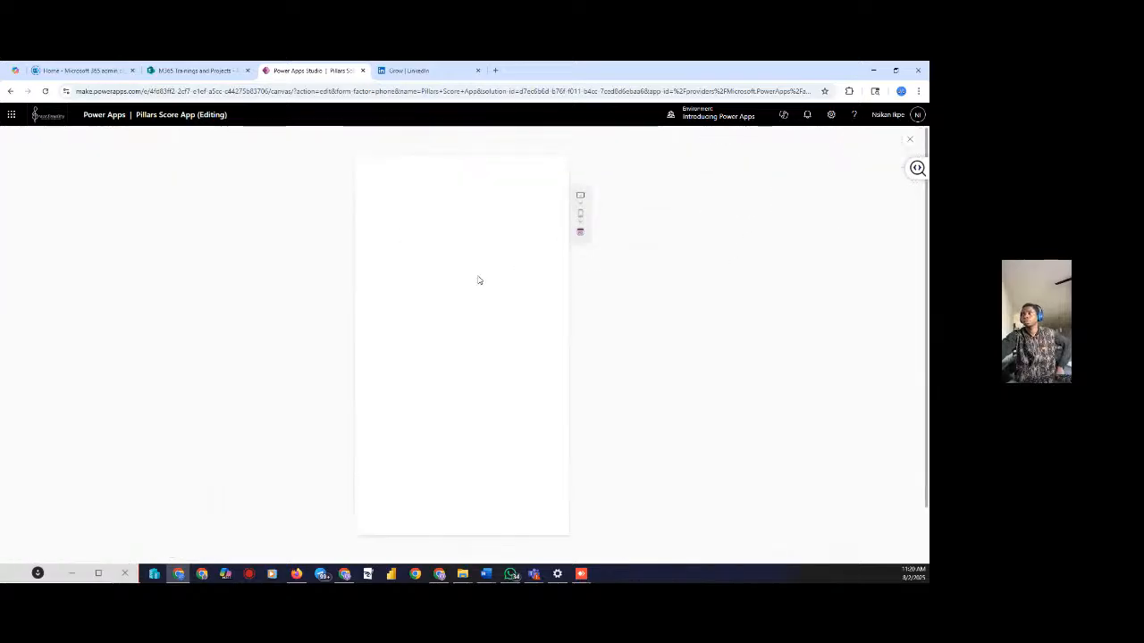
{"action": "left_click", "coordinate": [908, 140]}
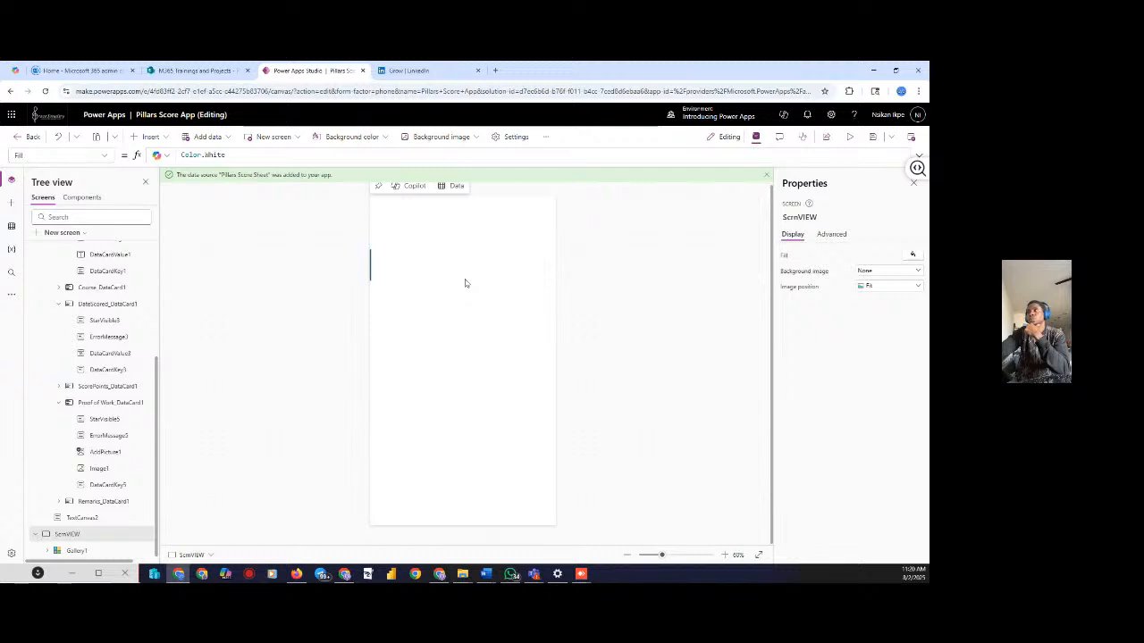
{"action": "left_click", "coordinate": [874, 139]}
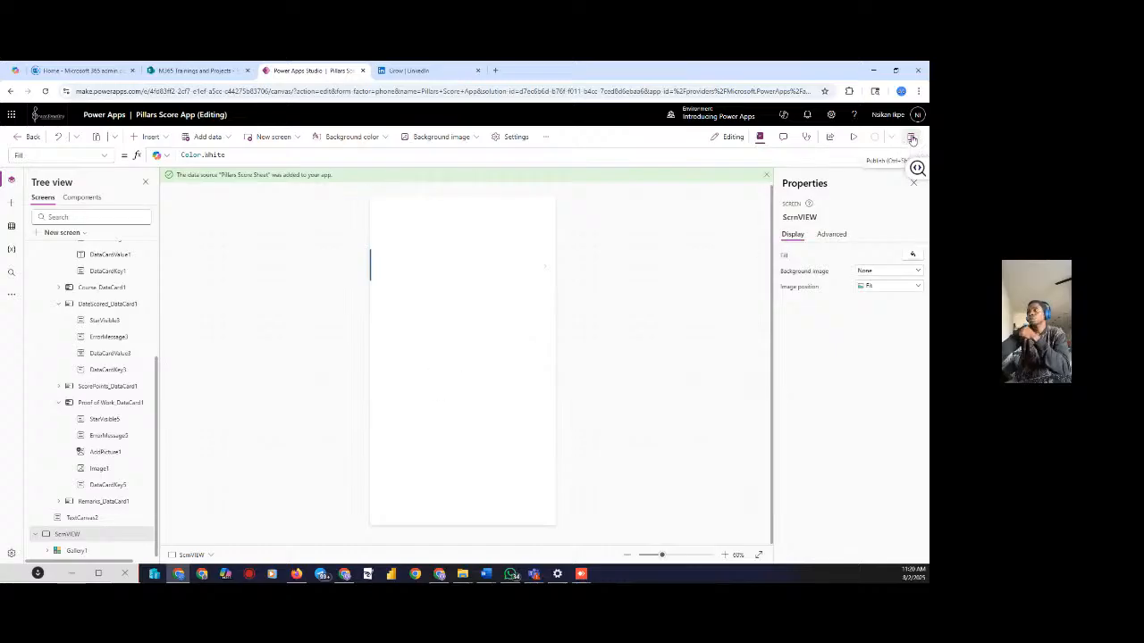
{"action": "left_click", "coordinate": [855, 139]}
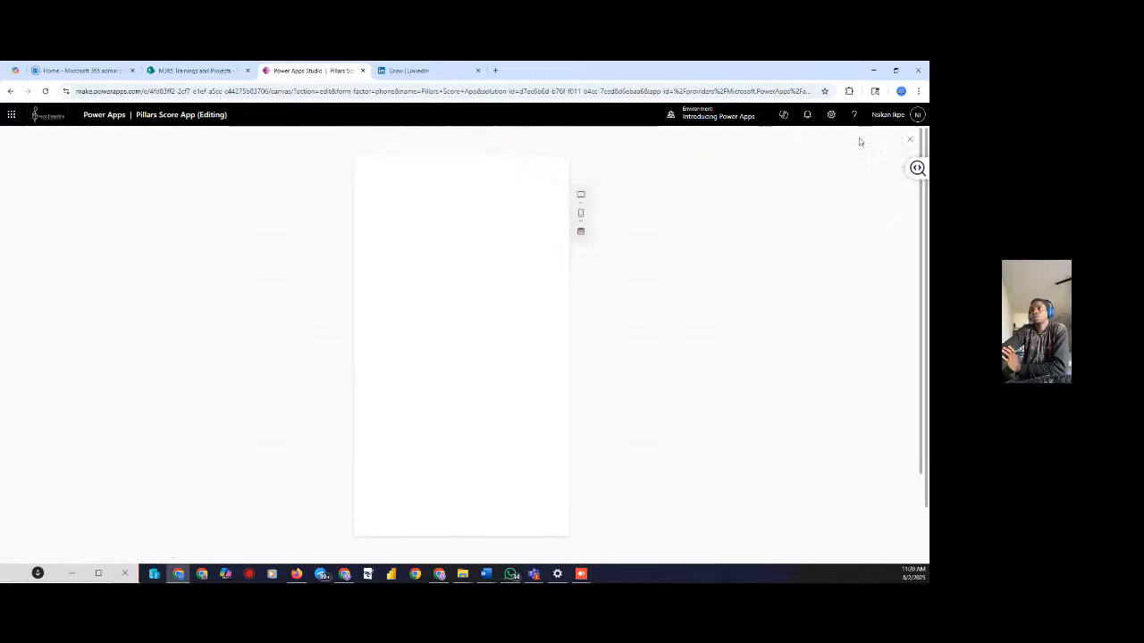
{"action": "left_click", "coordinate": [911, 141]}
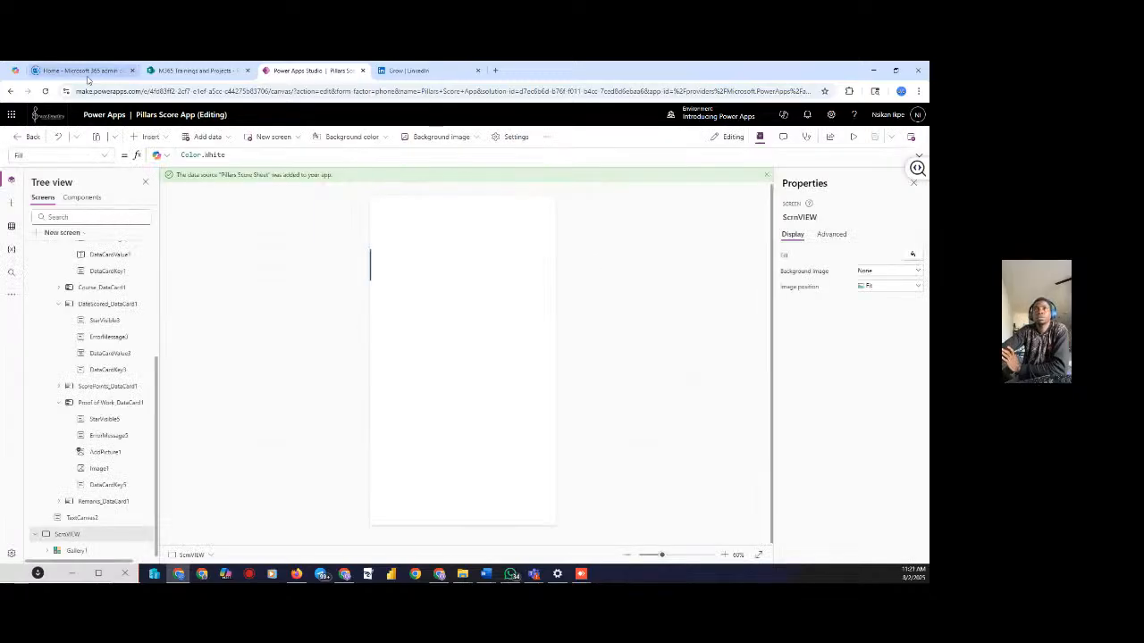
{"action": "left_click", "coordinate": [159, 71]}
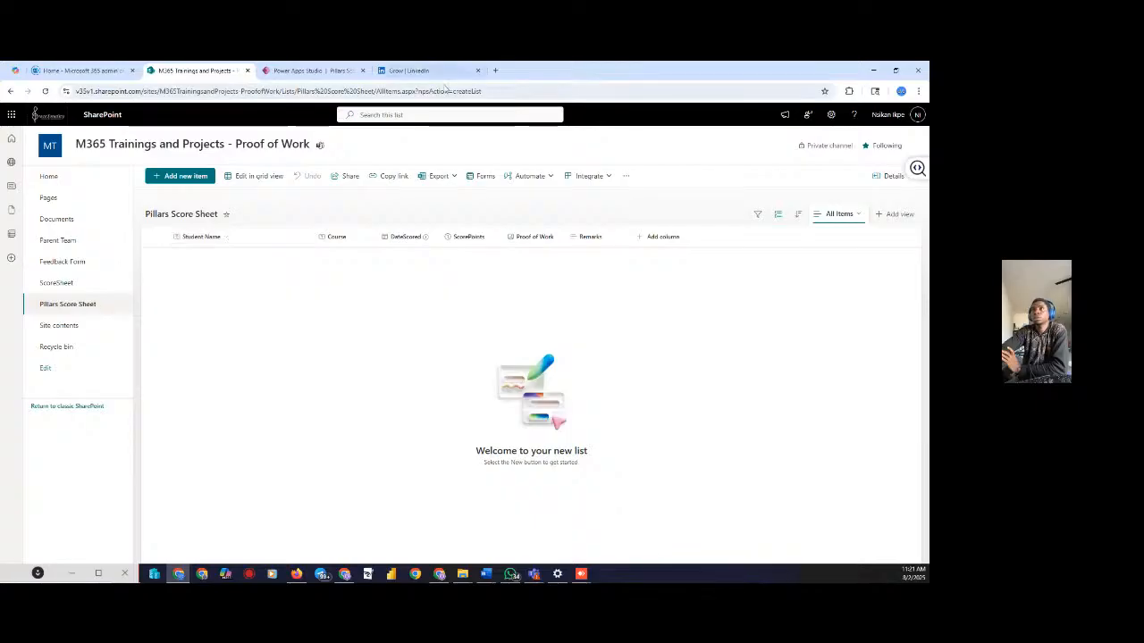
{"action": "left_click", "coordinate": [304, 71]}
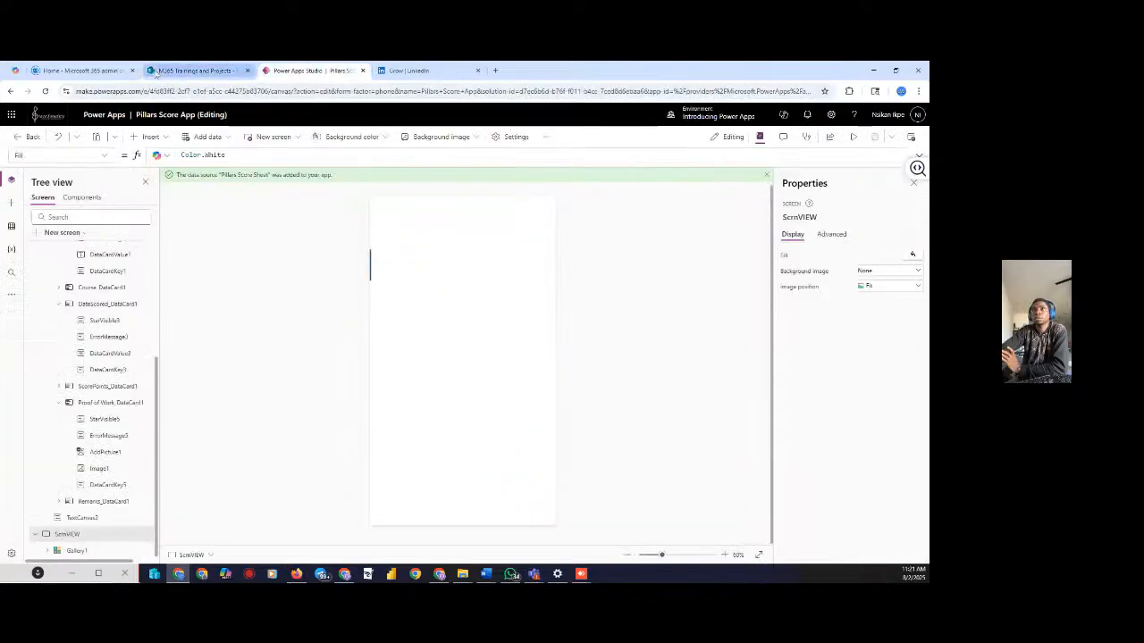
{"action": "left_click", "coordinate": [193, 70]}
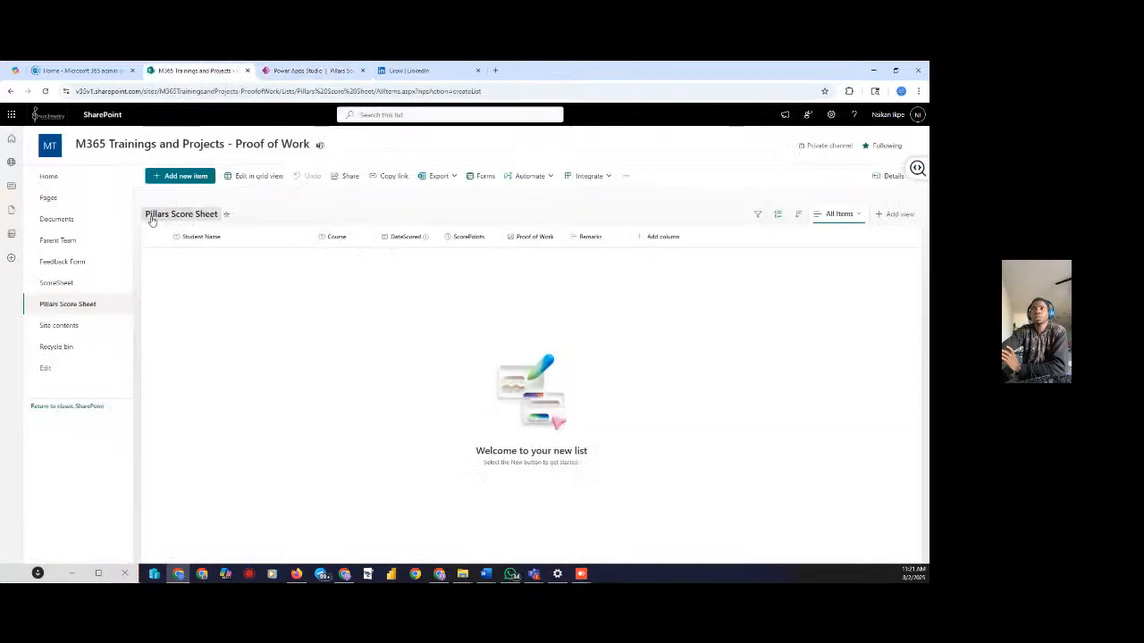
{"action": "left_click", "coordinate": [309, 70]}
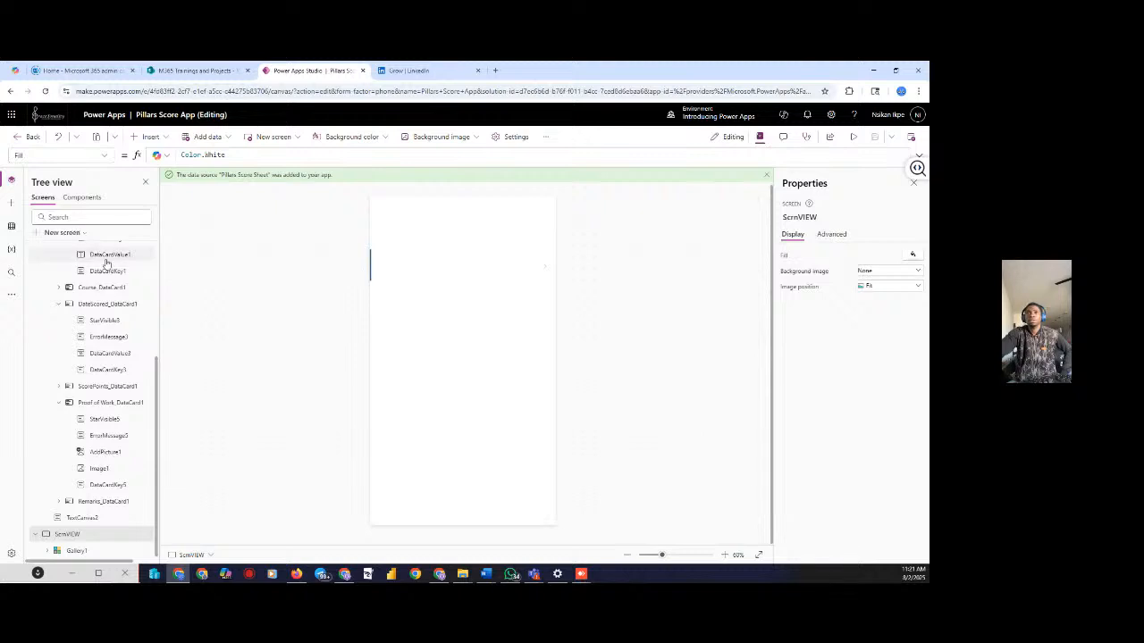
Insert a Home icon on ScrnVIEW and move it toward the top-left corner
{"action": "scroll", "coordinate": [121, 263], "scroll_direction": "up", "scroll_amount": 5}
{"action": "scroll", "coordinate": [136, 268], "scroll_direction": "down", "scroll_amount": 4}
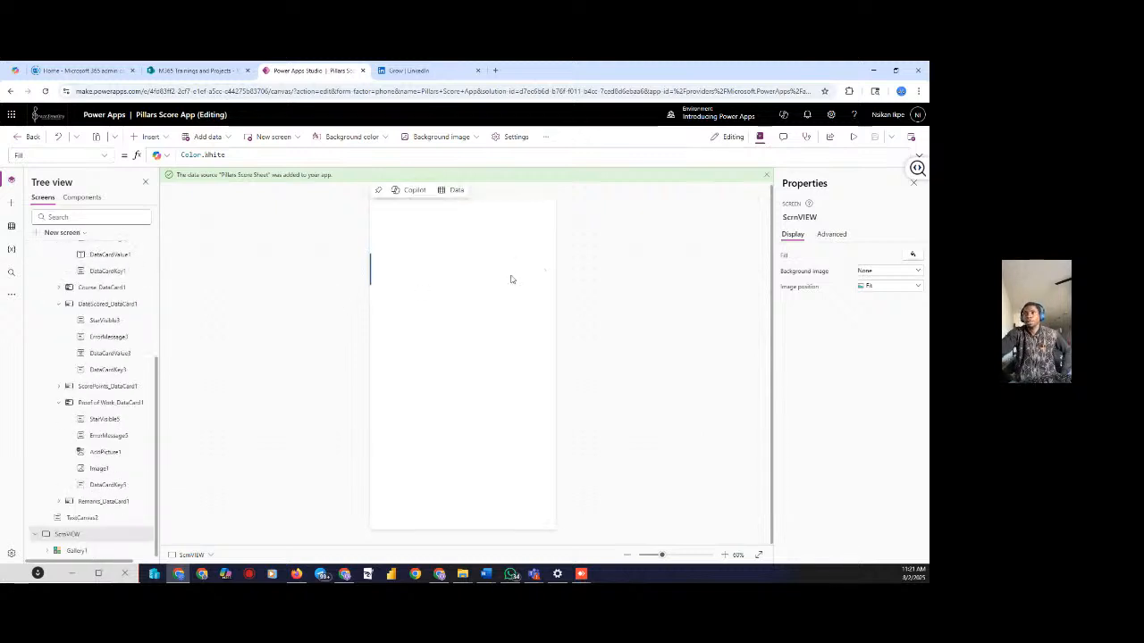
{"action": "left_click", "coordinate": [152, 137]}
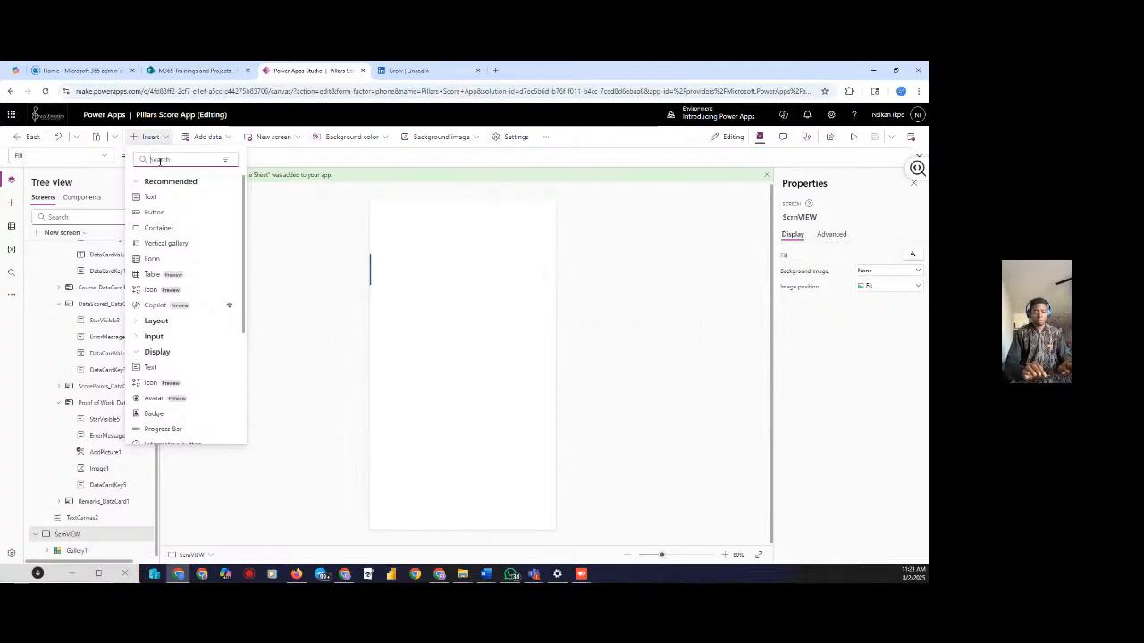
{"action": "type", "text": "h"}
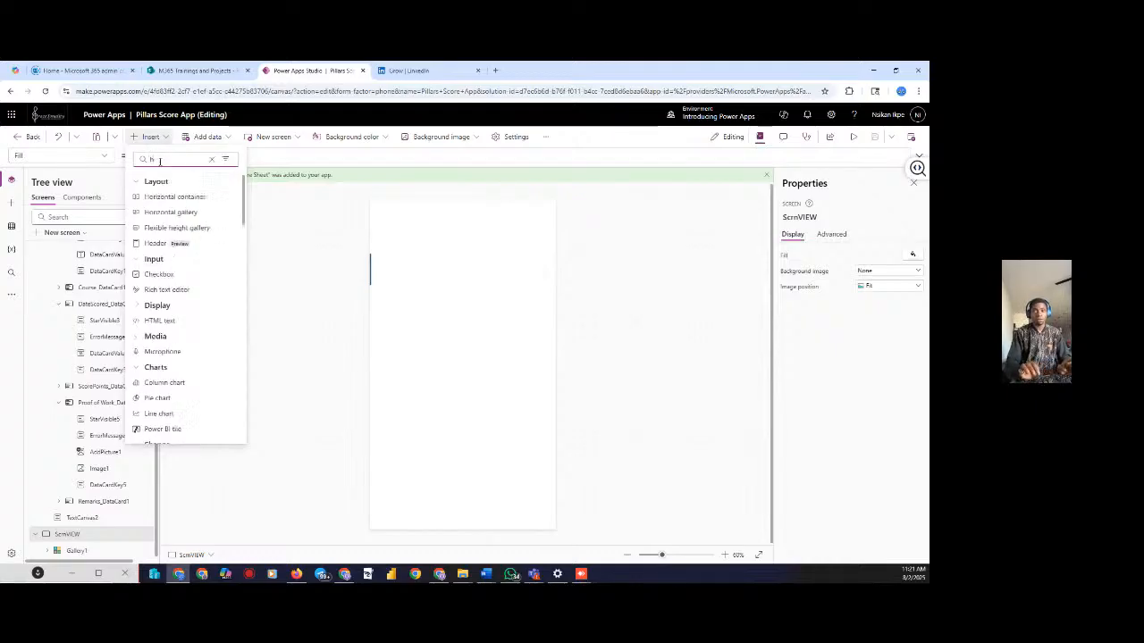
{"action": "type", "text": "om"}
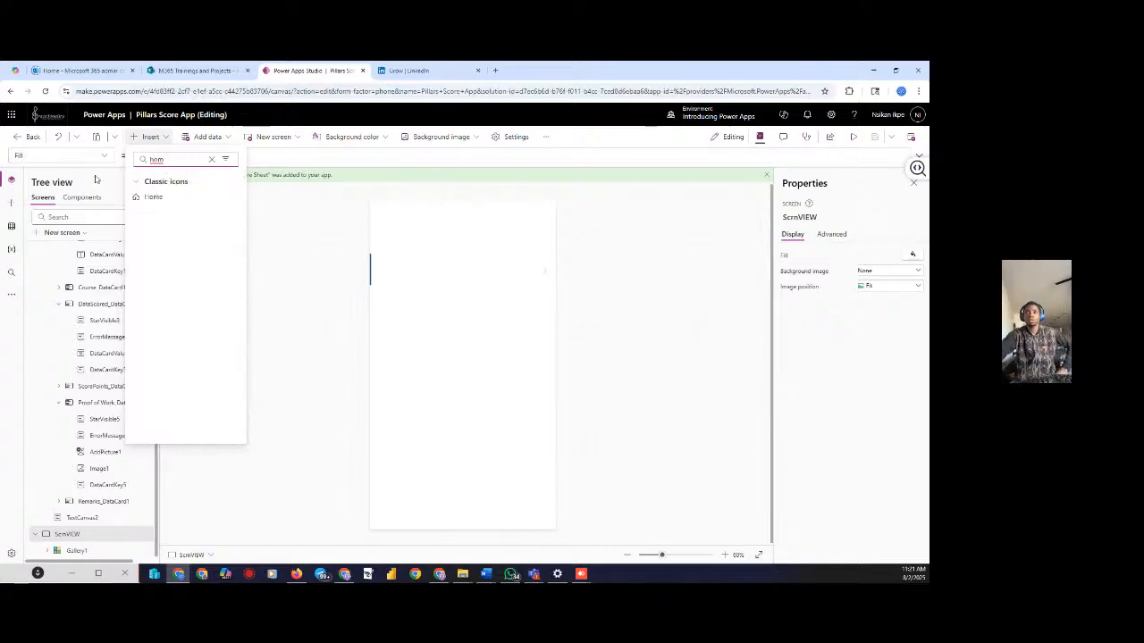
{"action": "left_click", "coordinate": [155, 199]}
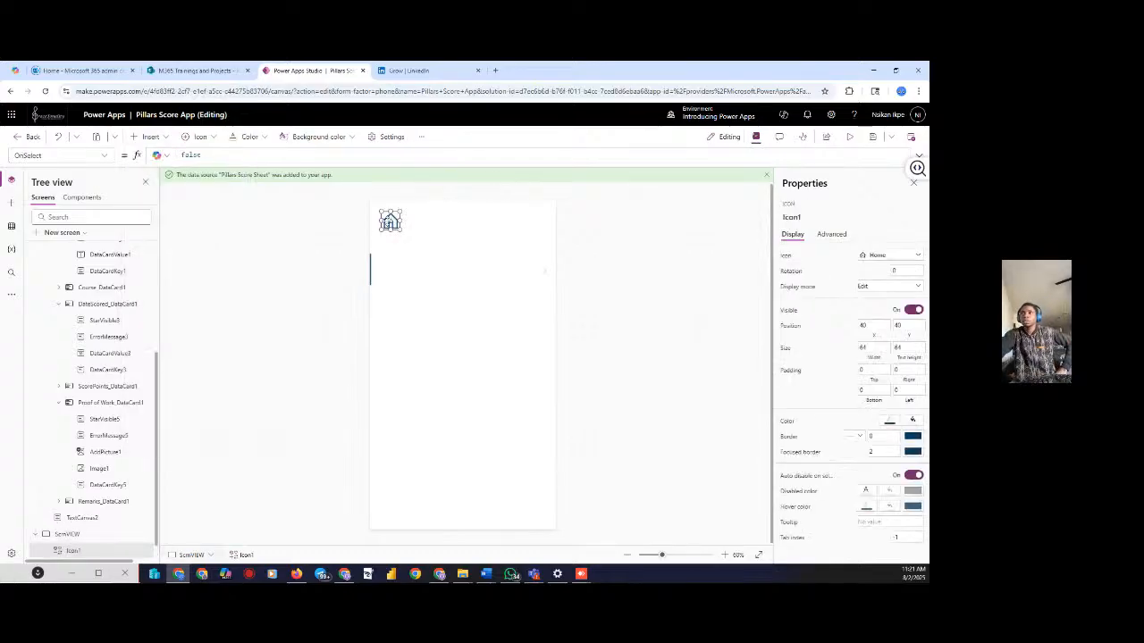
{"action": "left_click_drag", "start_coordinate": [390, 222], "coordinate": [385, 221]}
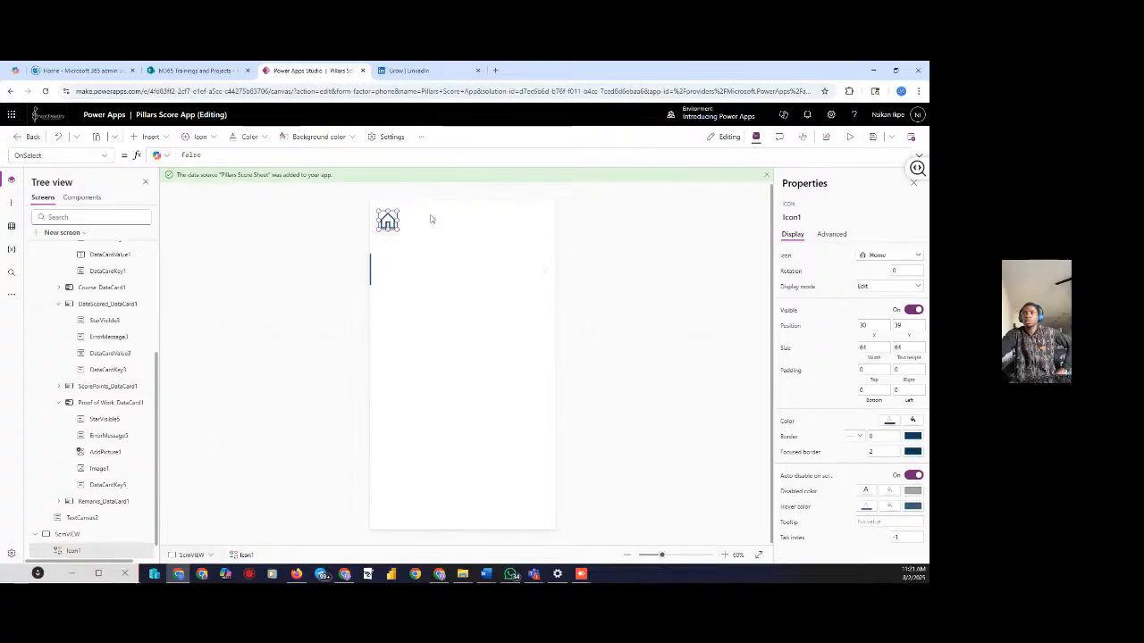
Set the Home icon's OnSelect to Navigate(ScrnHOME, ScreenTransition.Fade) and preview the app
{"action": "left_click", "coordinate": [206, 156]}
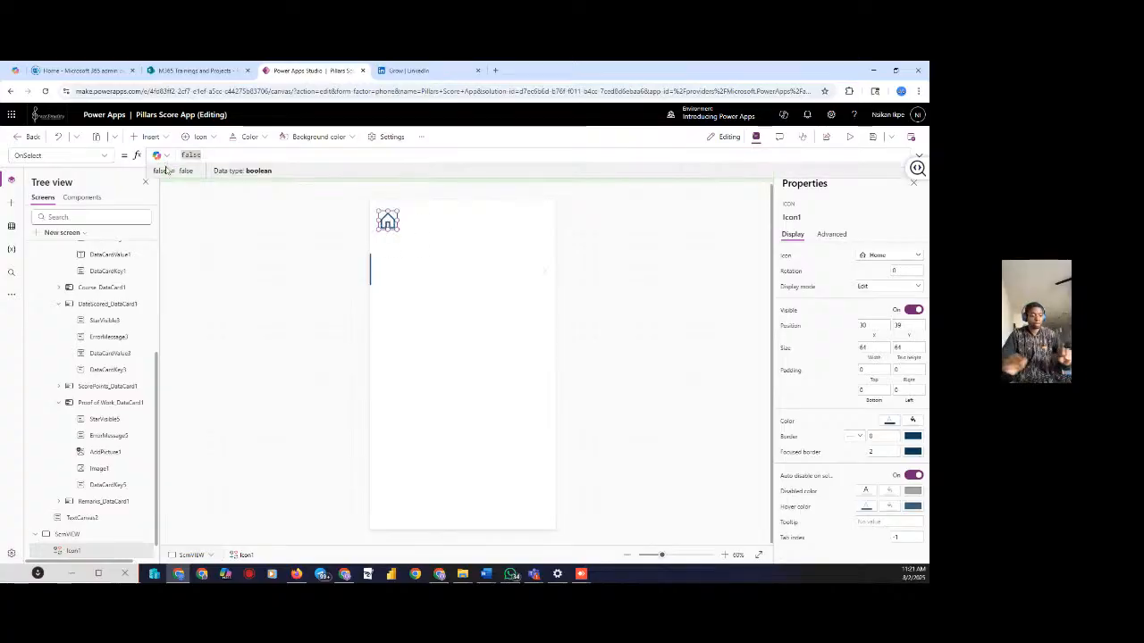
{"action": "key", "text": "BackSpace"}
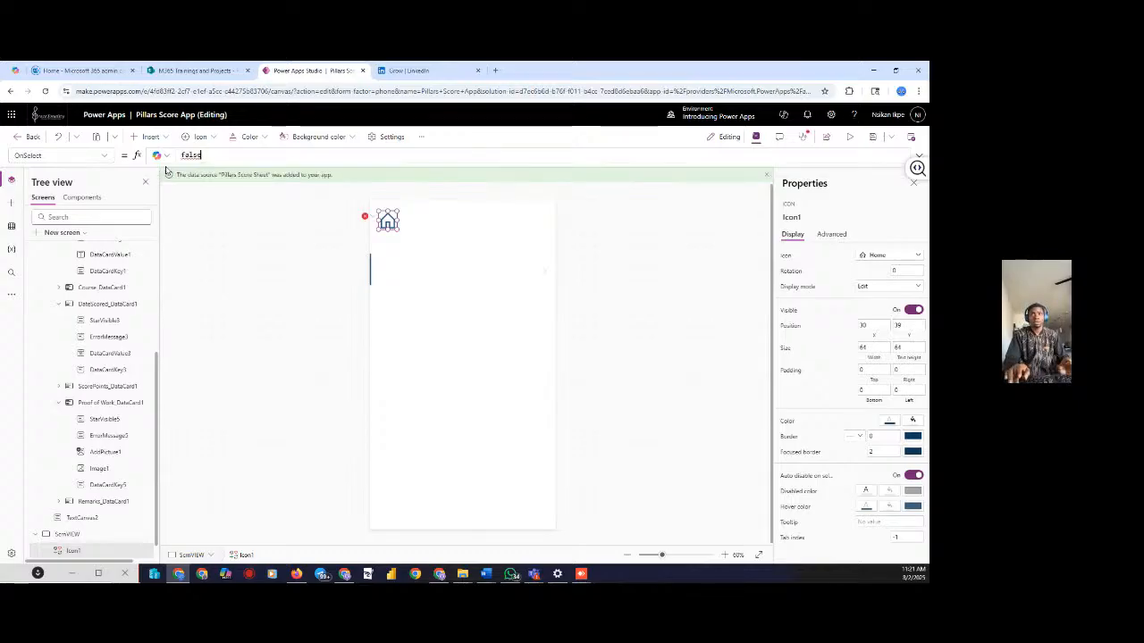
{"action": "key", "text": "BackSpace"}
{"action": "type", "text": "navig"}
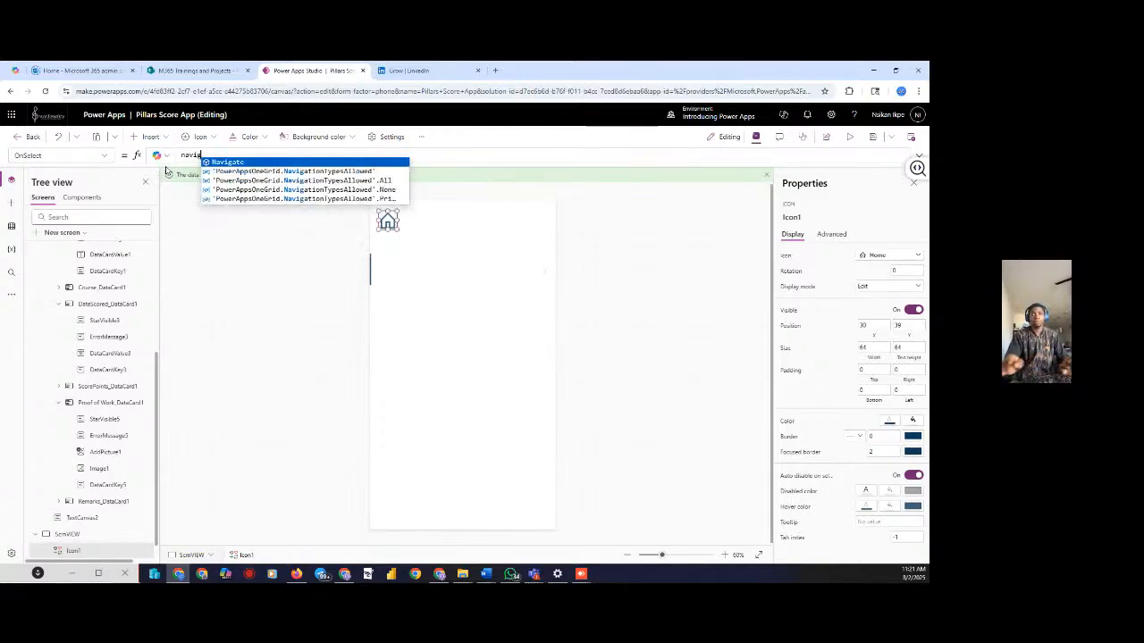
{"action": "type", "text": "ate(scrn"}
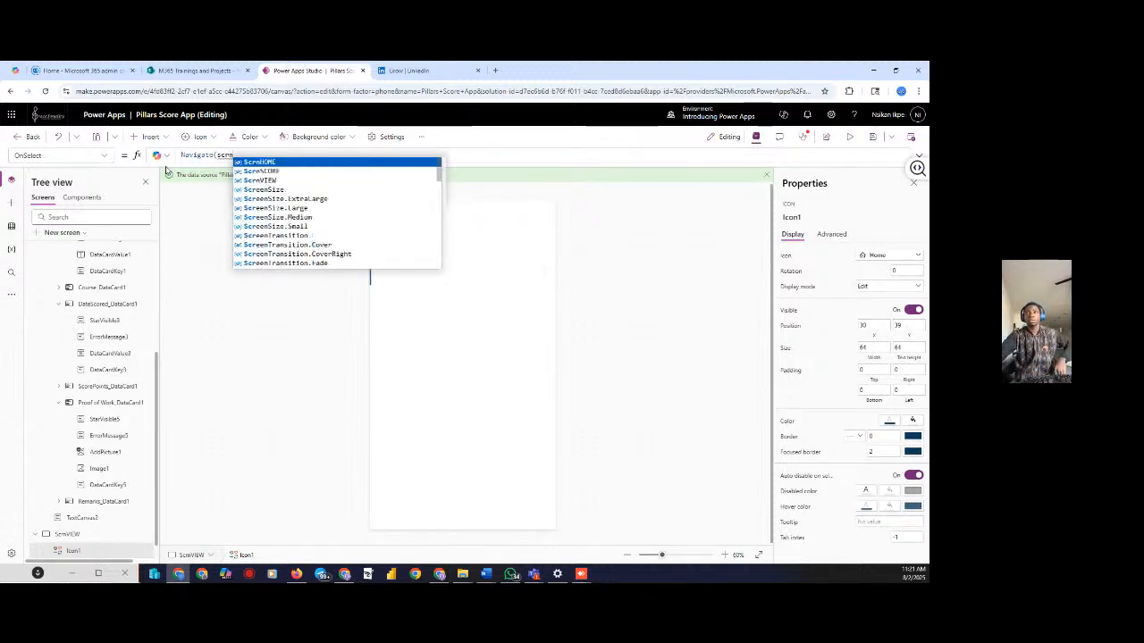
{"action": "left_click", "coordinate": [268, 162]}
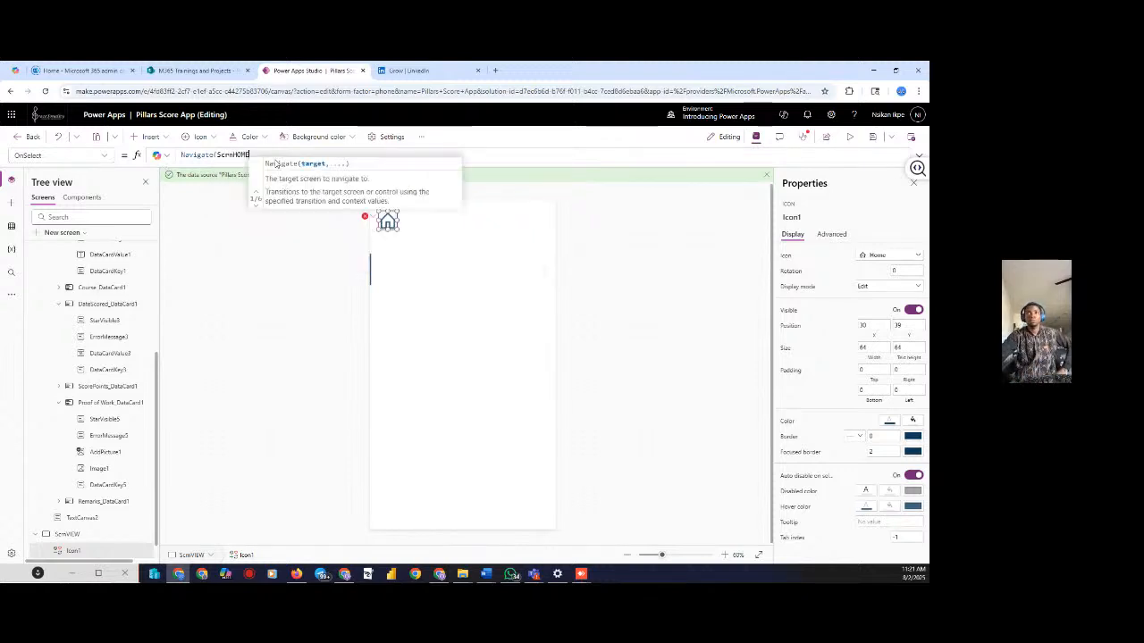
{"action": "type", "text": ")"}
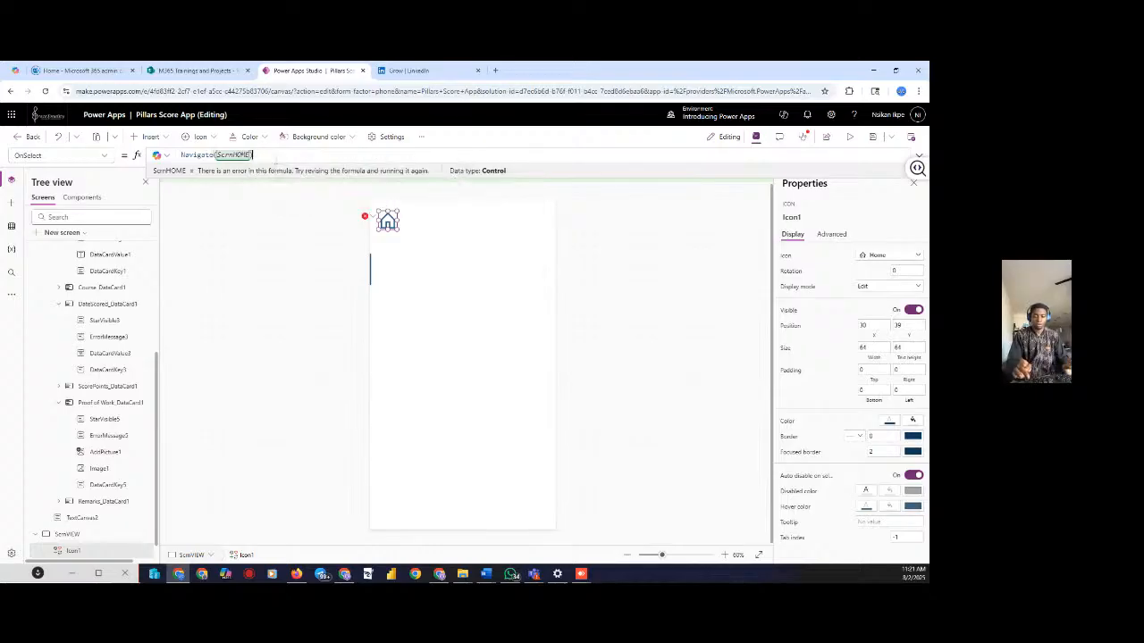
{"action": "type", "text": ";"}
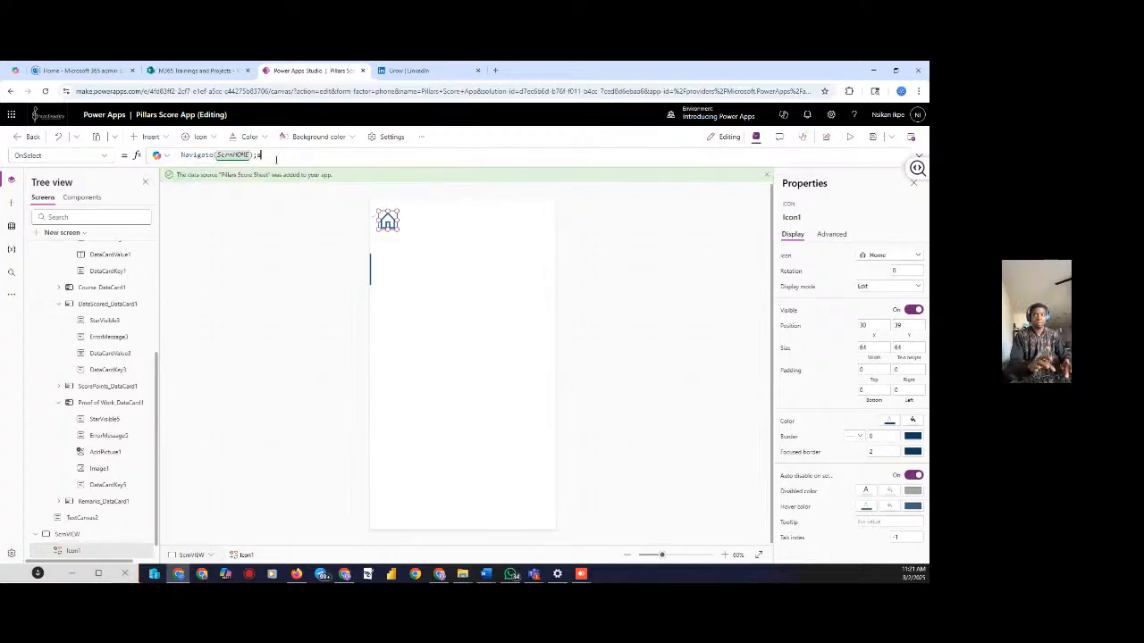
{"action": "type", "text": "scree"}
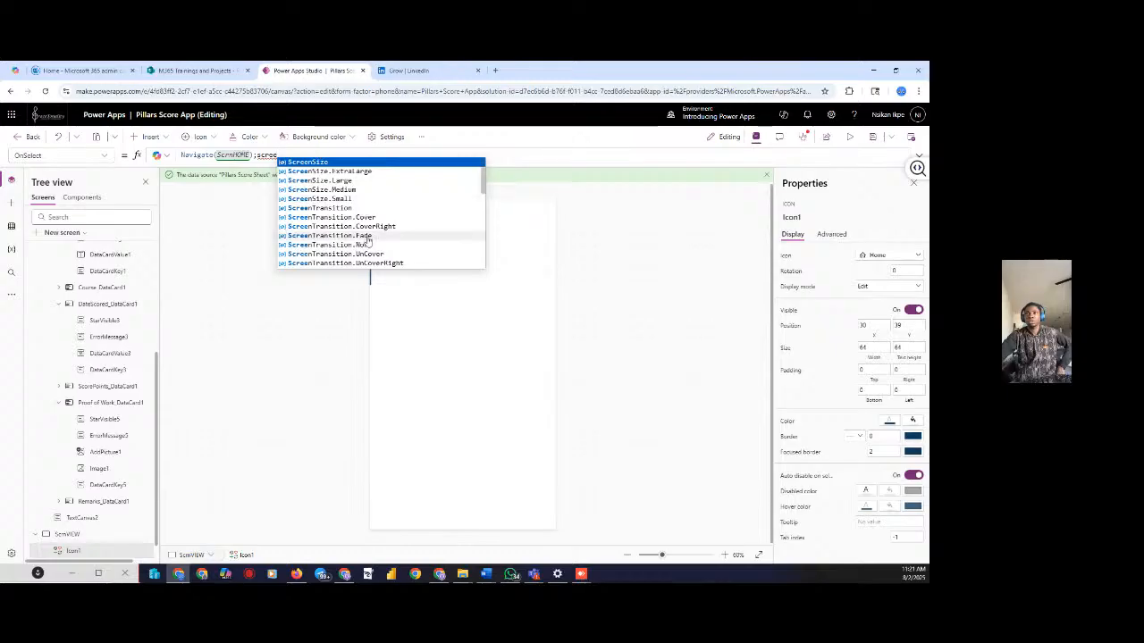
{"action": "left_click", "coordinate": [366, 236]}
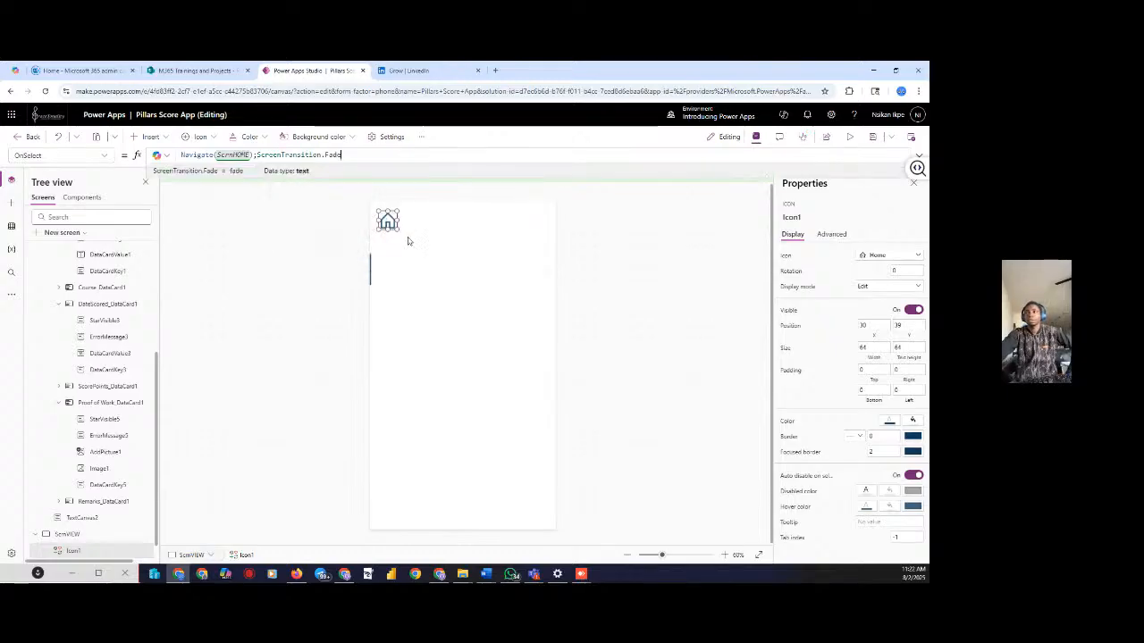
{"action": "left_click", "coordinate": [289, 277]}
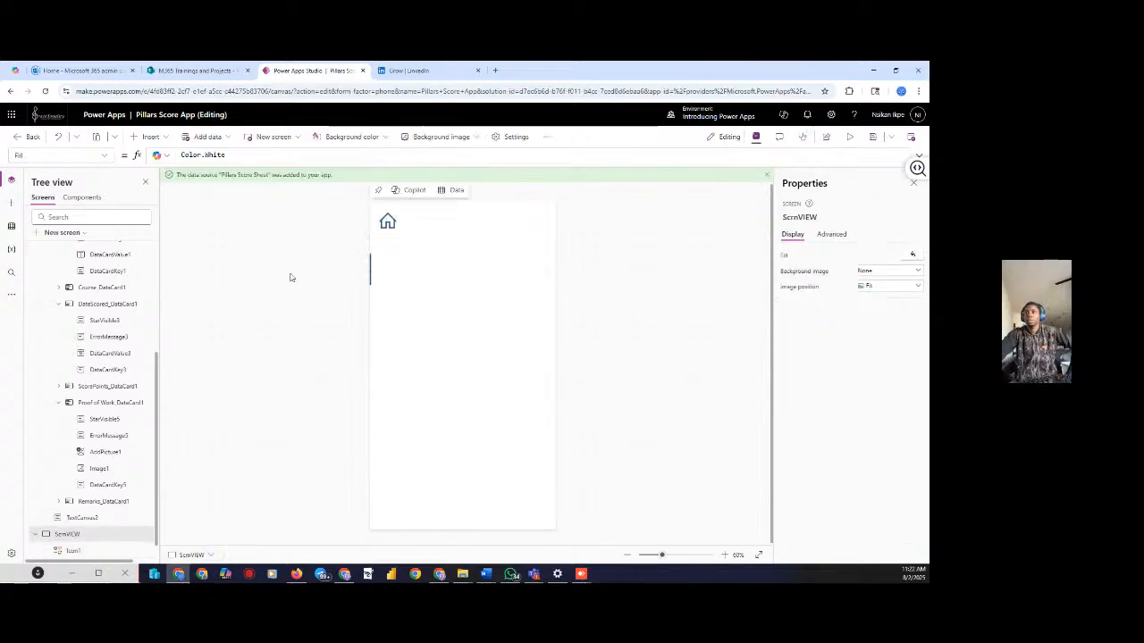
{"action": "left_click", "coordinate": [849, 139]}
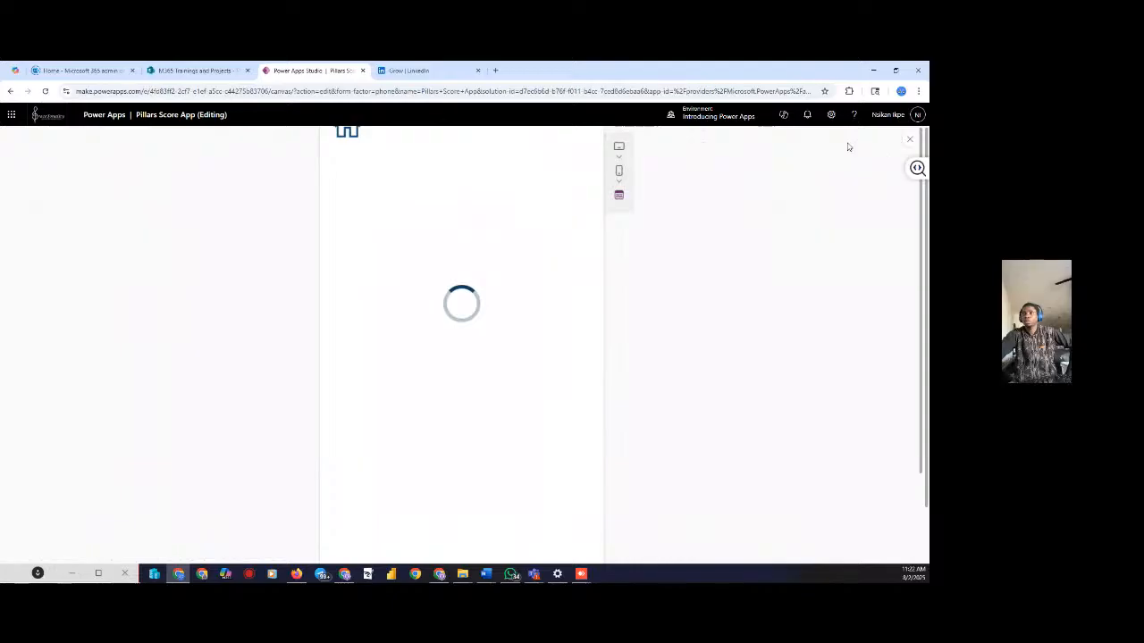
In preview, go to View Score, return home via the Home icon, then open Enter Score
{"action": "left_click", "coordinate": [486, 440]}
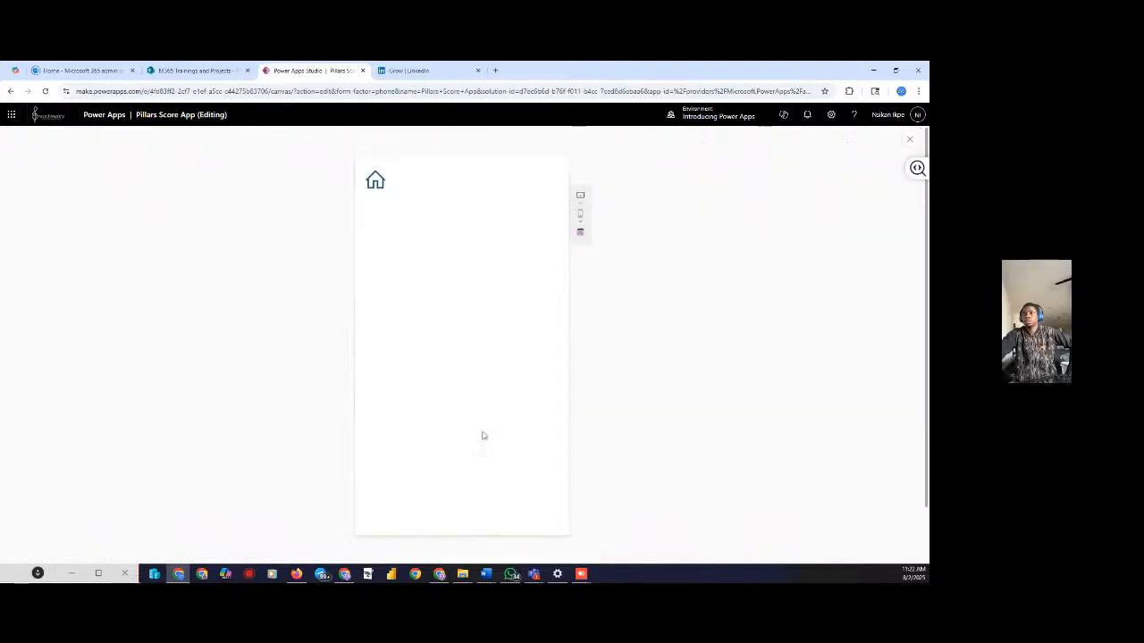
{"action": "left_click", "coordinate": [376, 183]}
{"action": "left_click", "coordinate": [415, 439]}
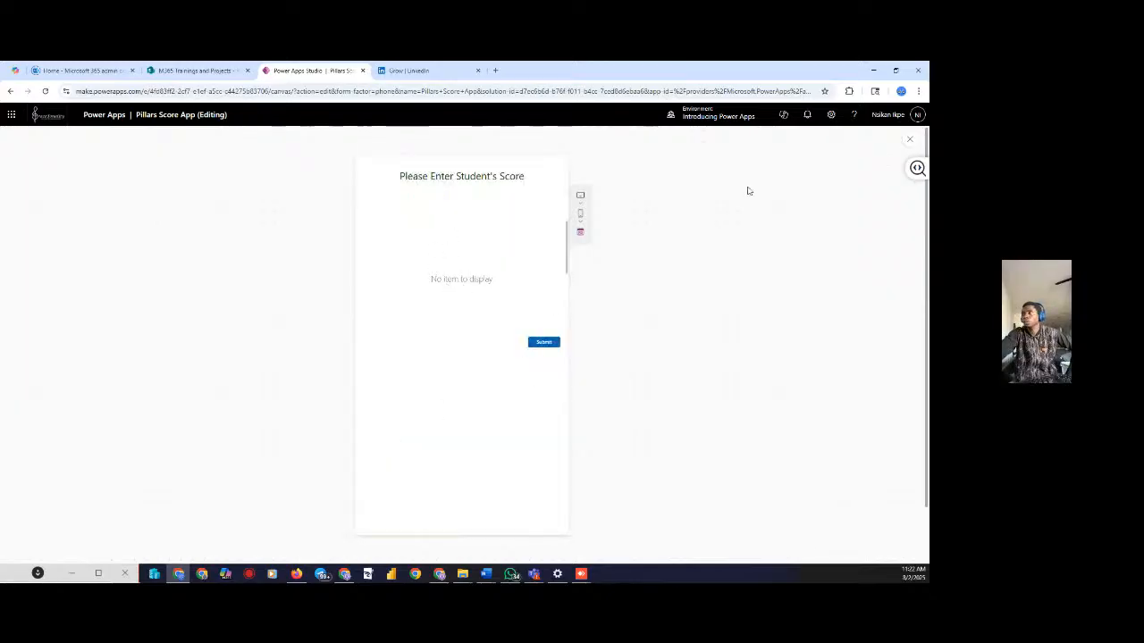
{"action": "left_click", "coordinate": [910, 139]}
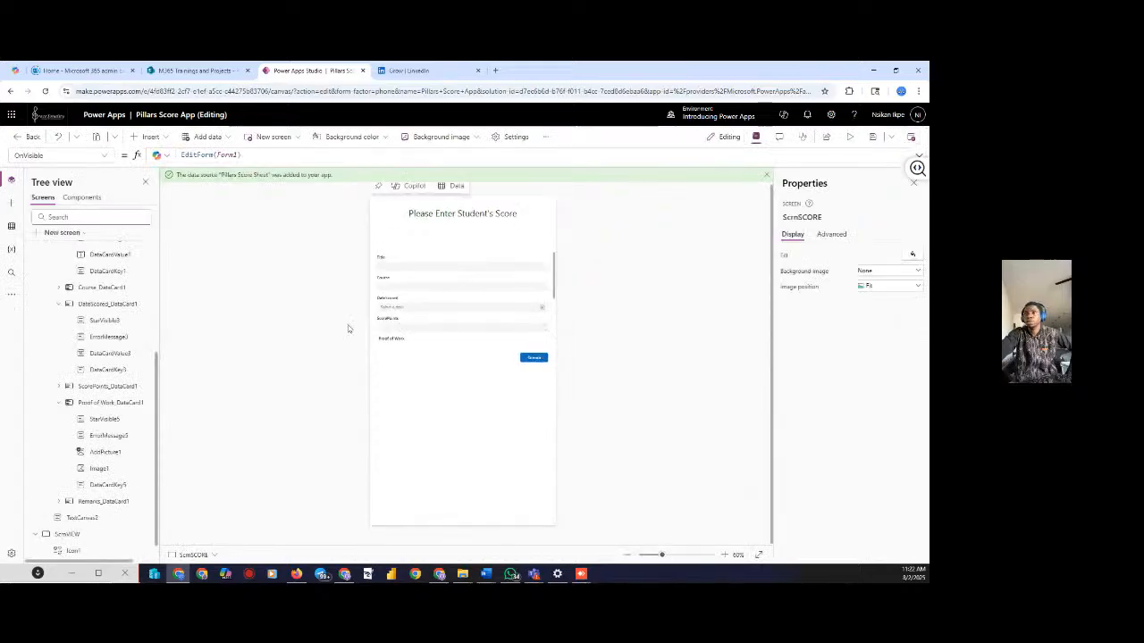
Check the score screen's OnVisible formula, then select the old Form1 and delete it
{"action": "left_click", "coordinate": [493, 268]}
{"action": "left_click", "coordinate": [432, 368]}
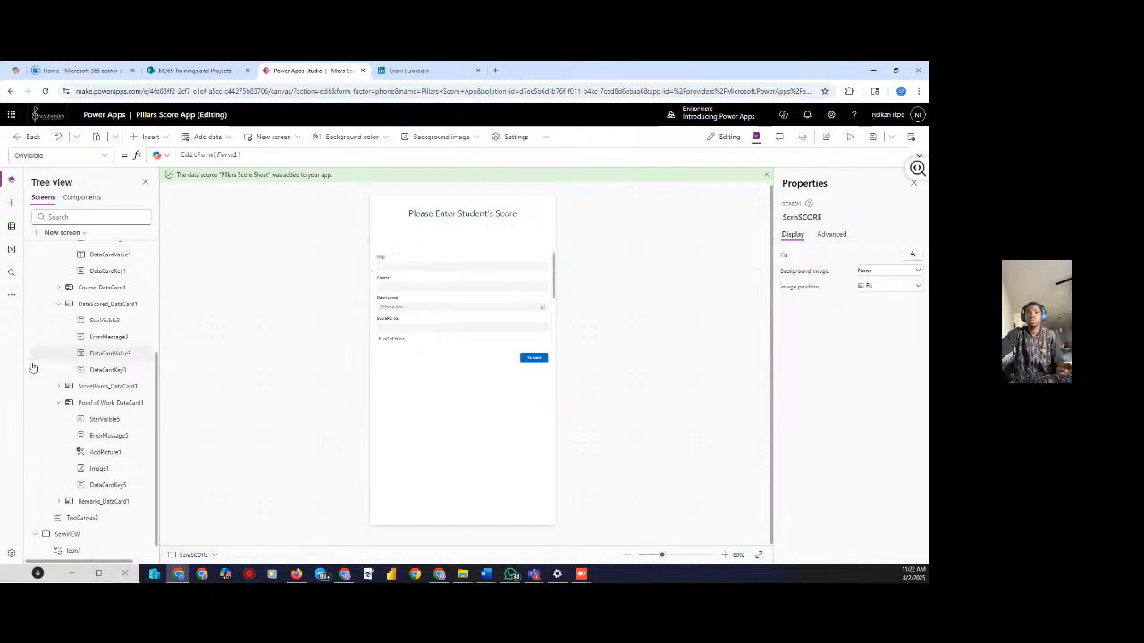
{"action": "scroll", "coordinate": [76, 307], "scroll_direction": "up", "scroll_amount": 4}
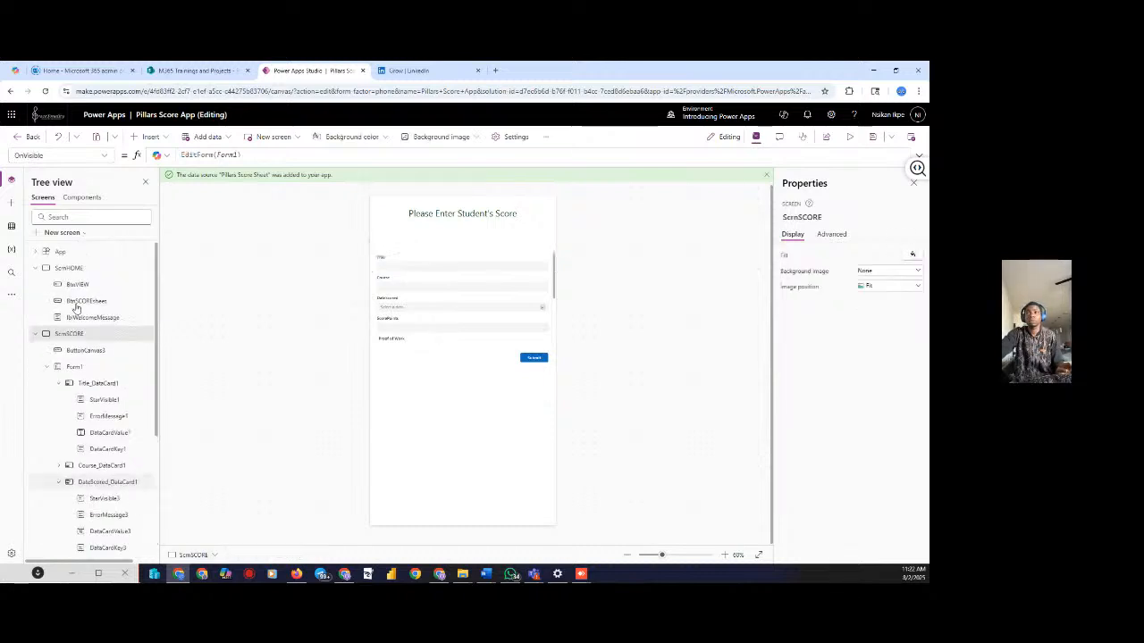
{"action": "left_click", "coordinate": [74, 366]}
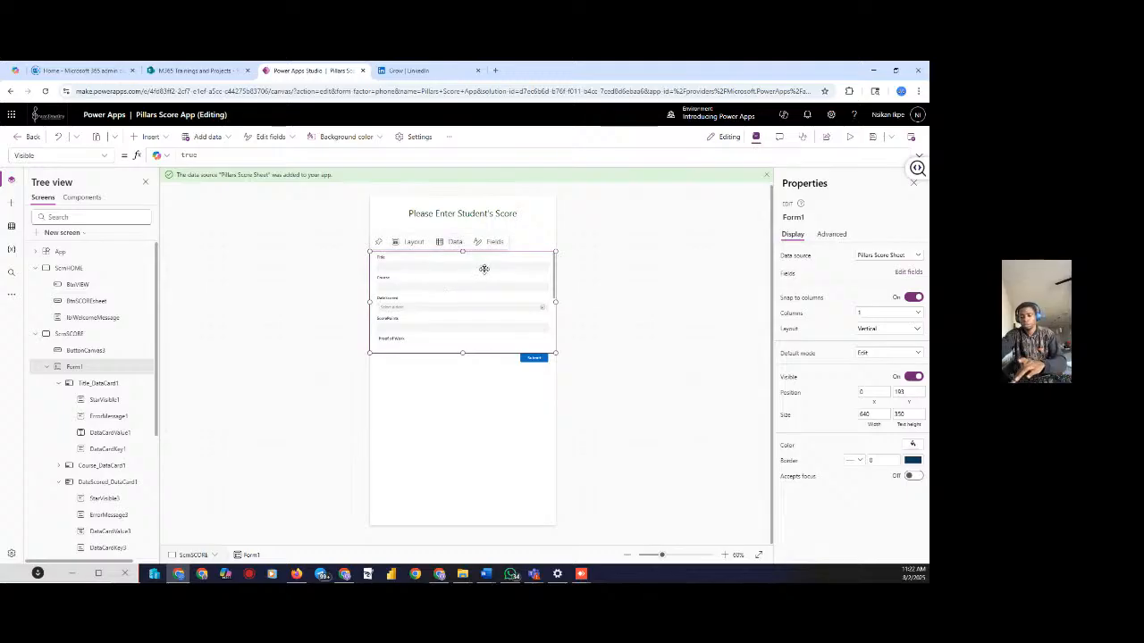
{"action": "key", "text": "Delete"}
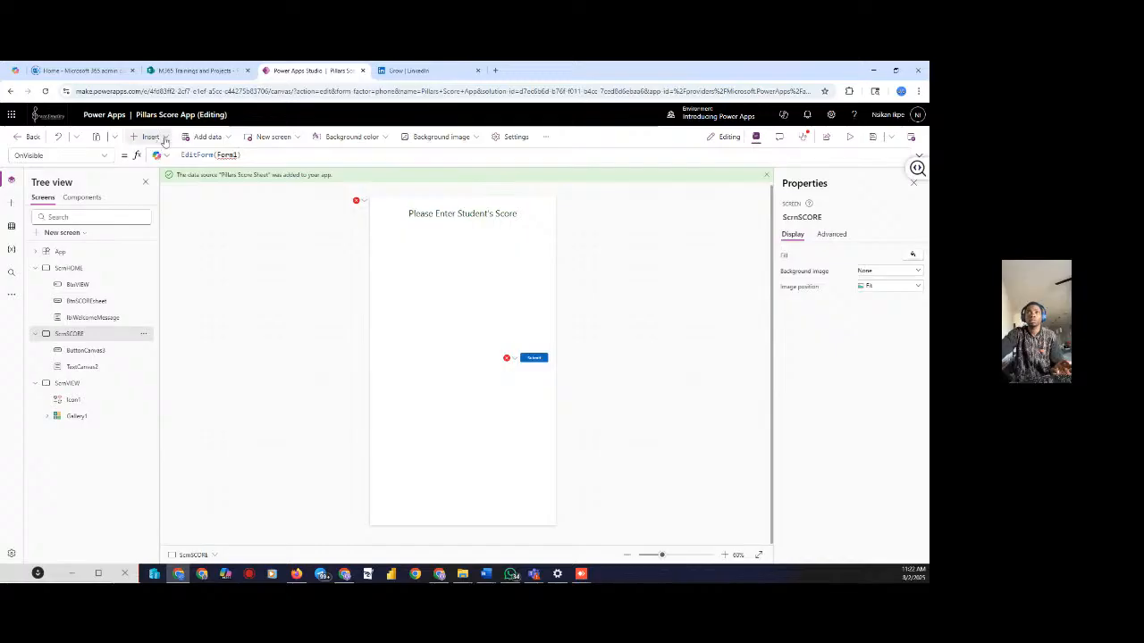
Insert an Edit form bound to Pillars Score Sheet and resize it below the title
{"action": "left_click", "coordinate": [151, 137]}
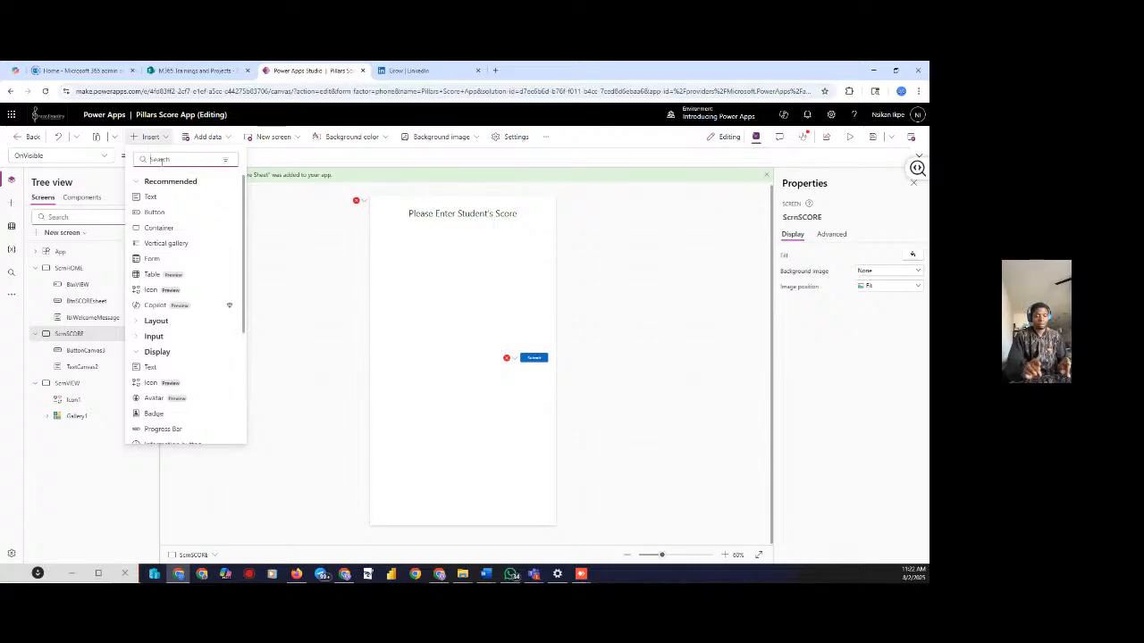
{"action": "type", "text": "edit"}
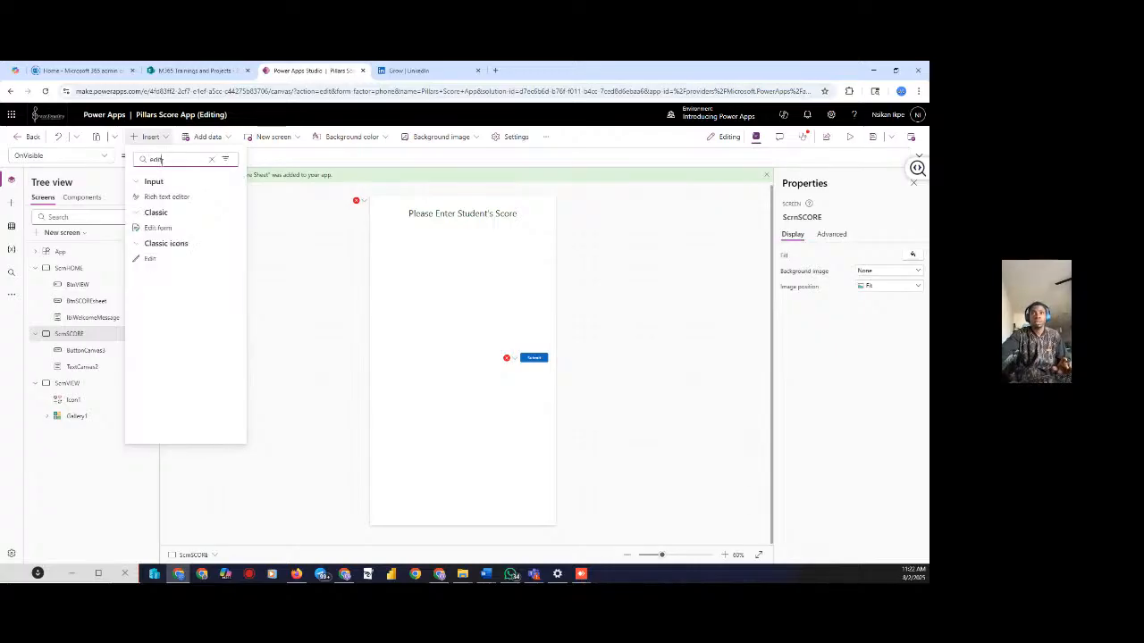
{"action": "left_click", "coordinate": [157, 228]}
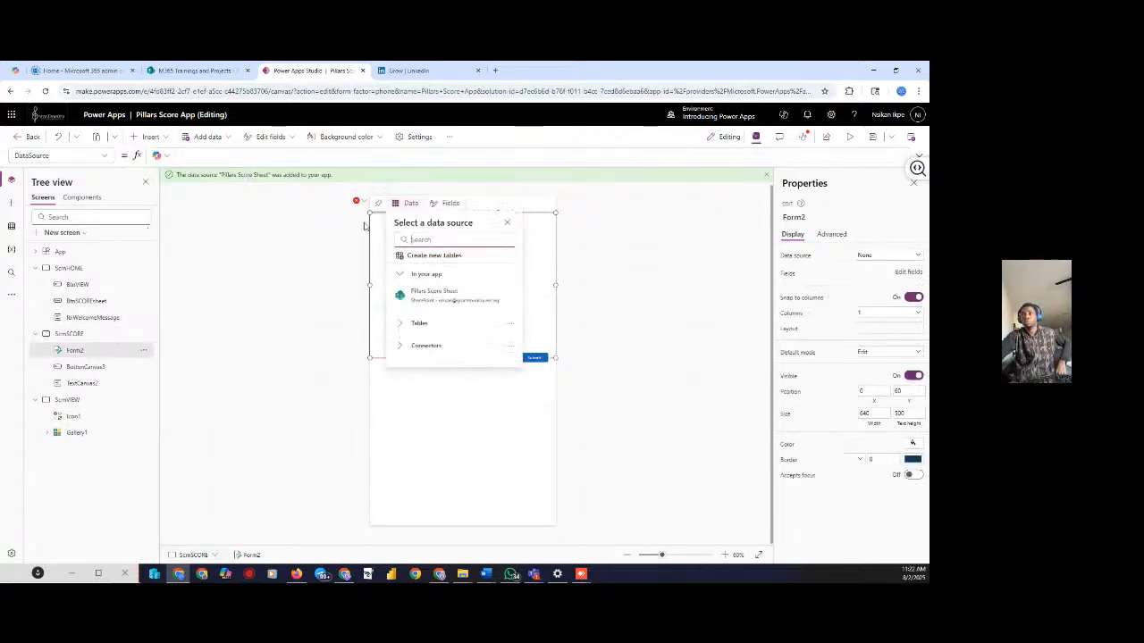
{"action": "left_click", "coordinate": [434, 295]}
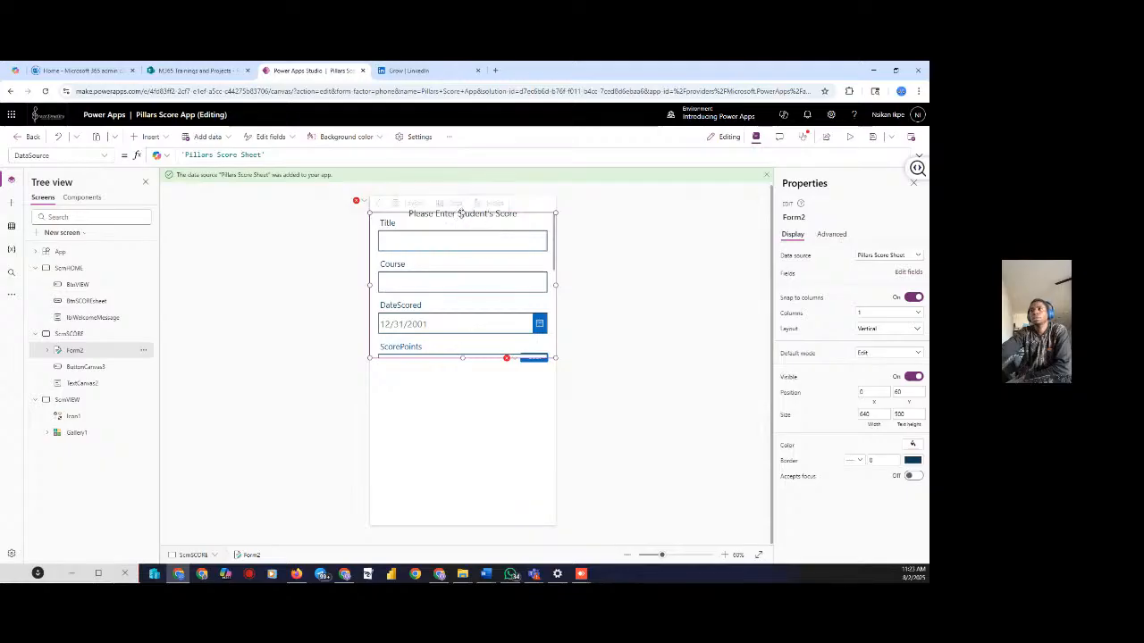
{"action": "left_click_drag", "start_coordinate": [461, 214], "coordinate": [465, 239]}
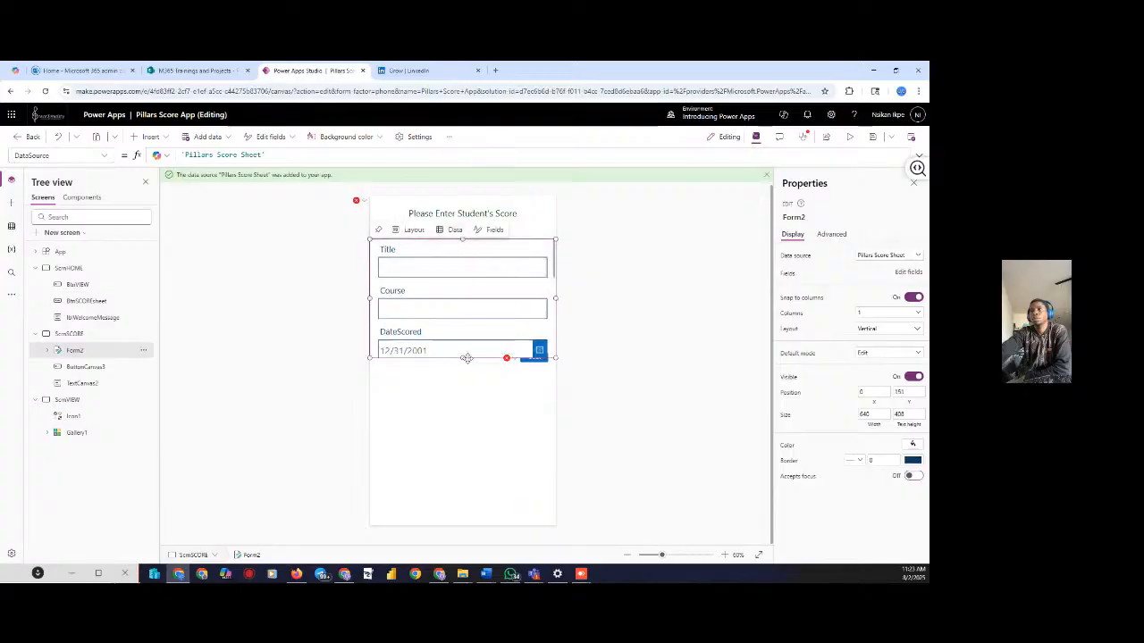
{"action": "left_click_drag", "start_coordinate": [462, 358], "coordinate": [472, 432]}
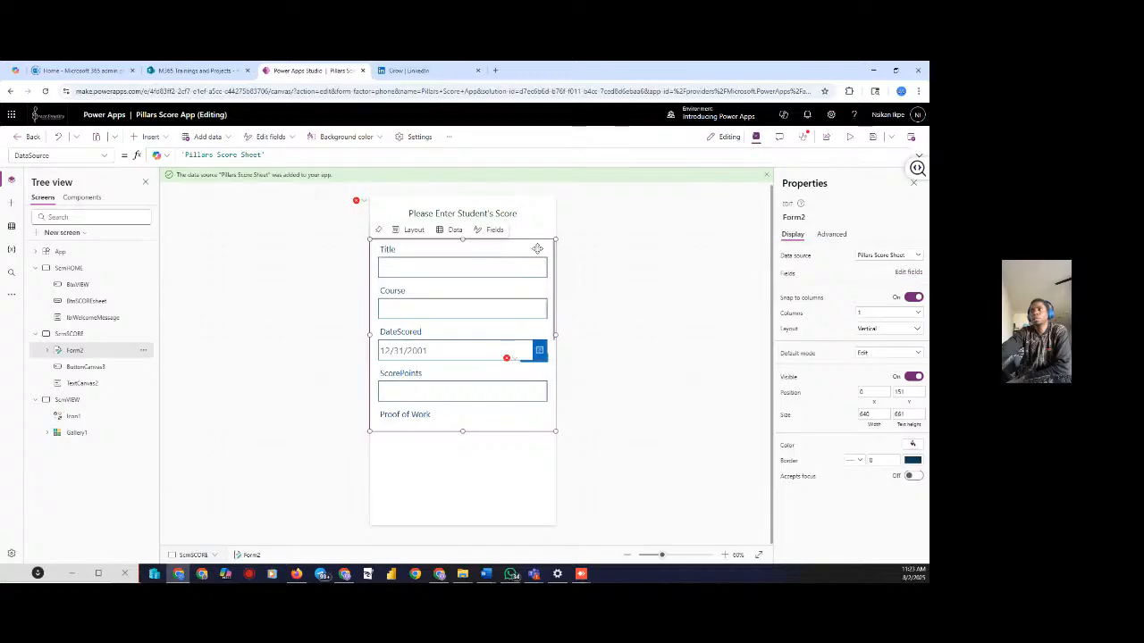
{"action": "left_click", "coordinate": [537, 249]}
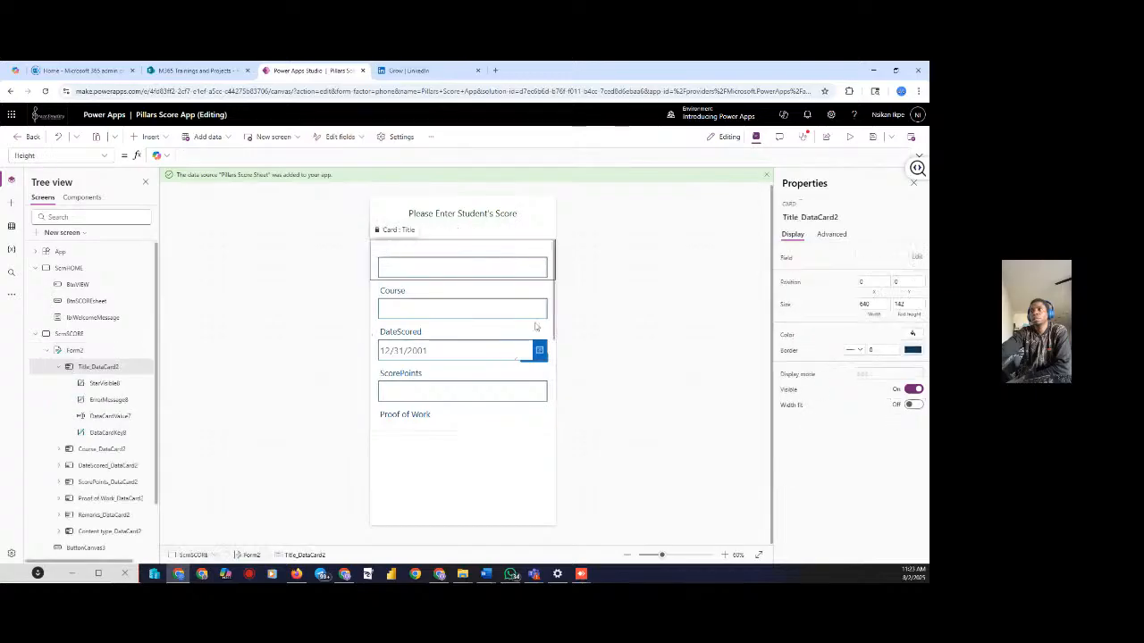
Move the Submit button down below the form's fields on ScrnSCORE
{"action": "left_click", "coordinate": [697, 299]}
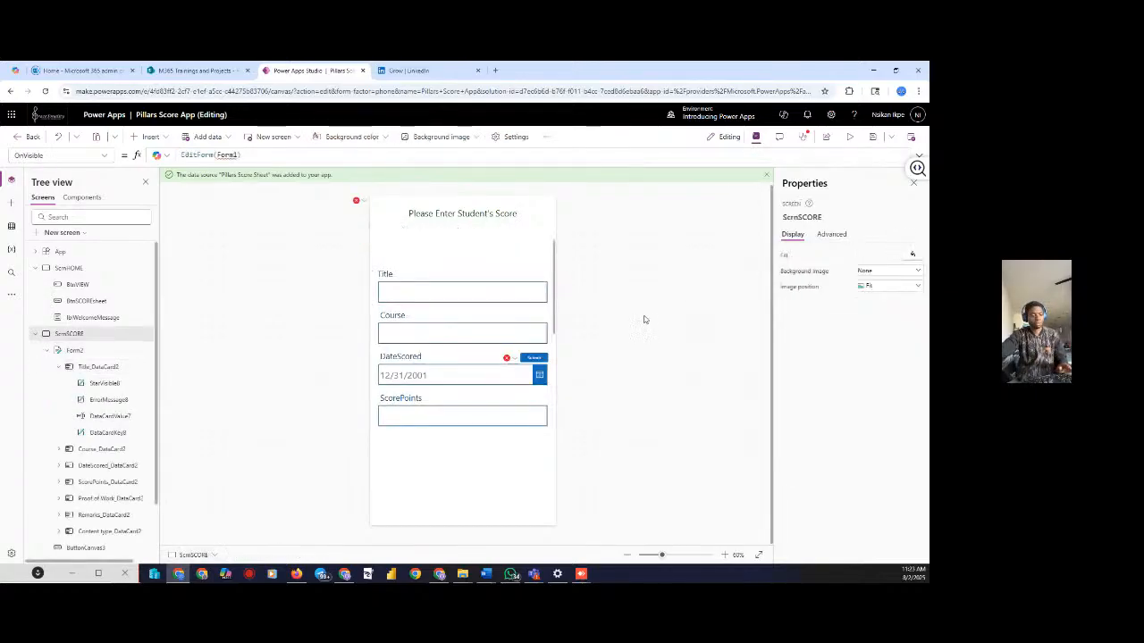
{"action": "left_click", "coordinate": [547, 365]}
{"action": "left_click", "coordinate": [551, 360]}
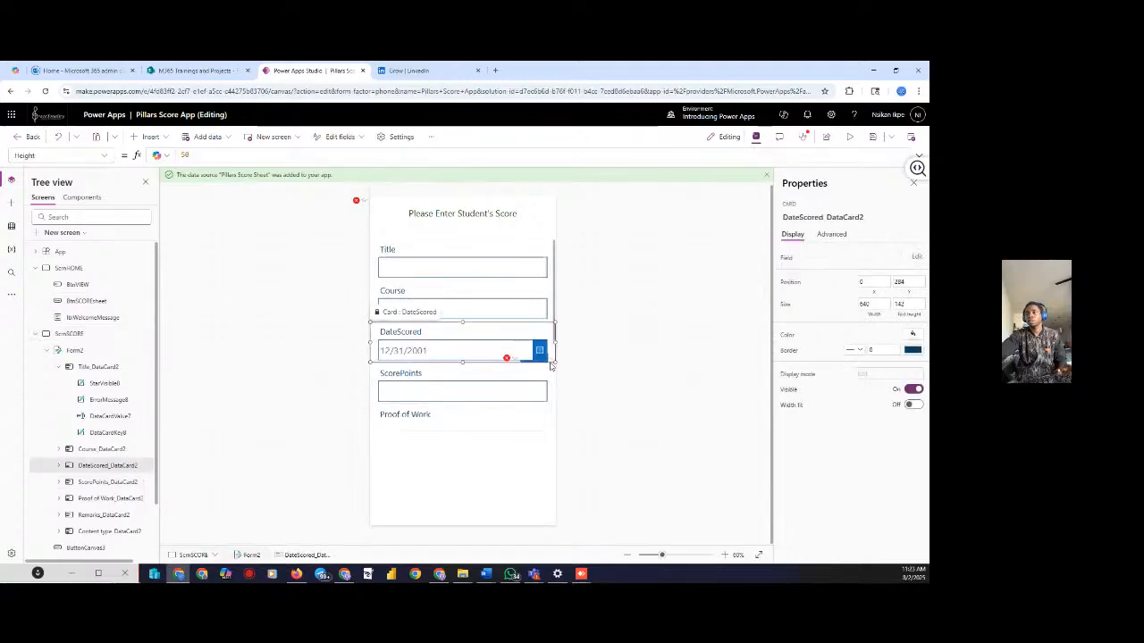
{"action": "left_click", "coordinate": [420, 234]}
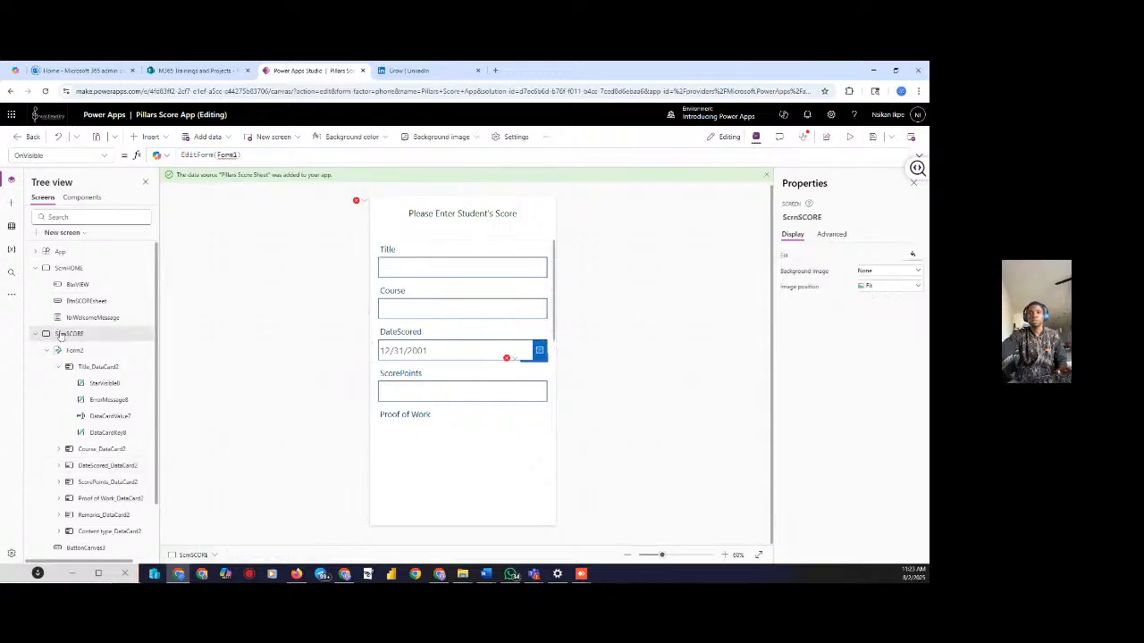
{"action": "left_click", "coordinate": [82, 549]}
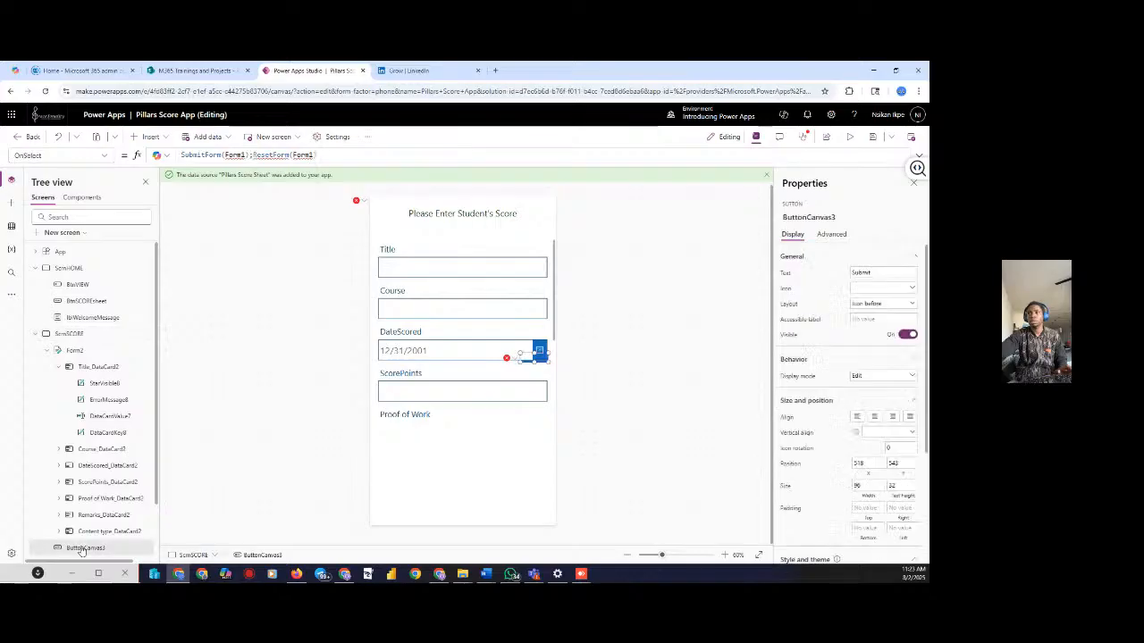
{"action": "left_click_drag", "start_coordinate": [537, 357], "coordinate": [538, 436]}
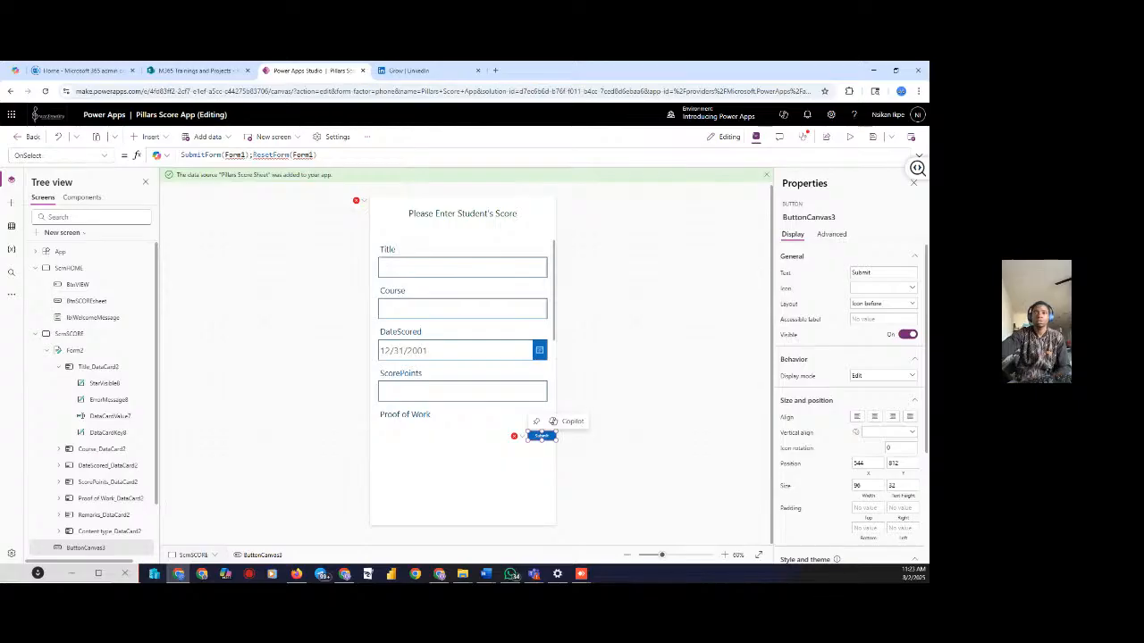
{"action": "scroll", "coordinate": [77, 386], "scroll_direction": "down", "scroll_amount": 1}
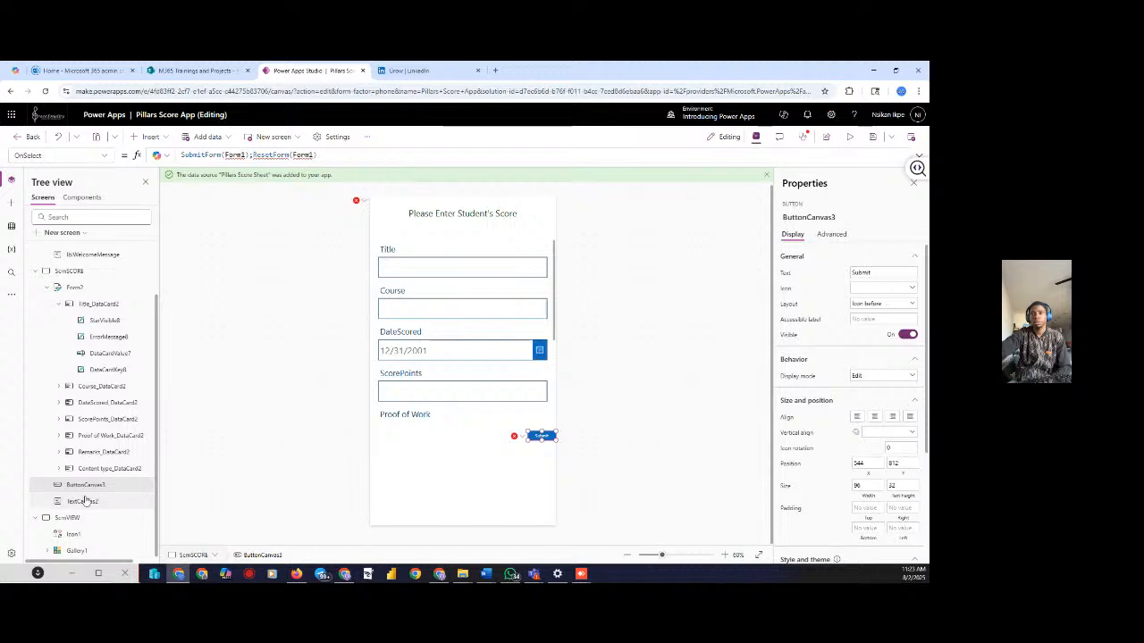
Rename the title label TextCanvas2 to txtHeader2
{"action": "left_click", "coordinate": [83, 501]}
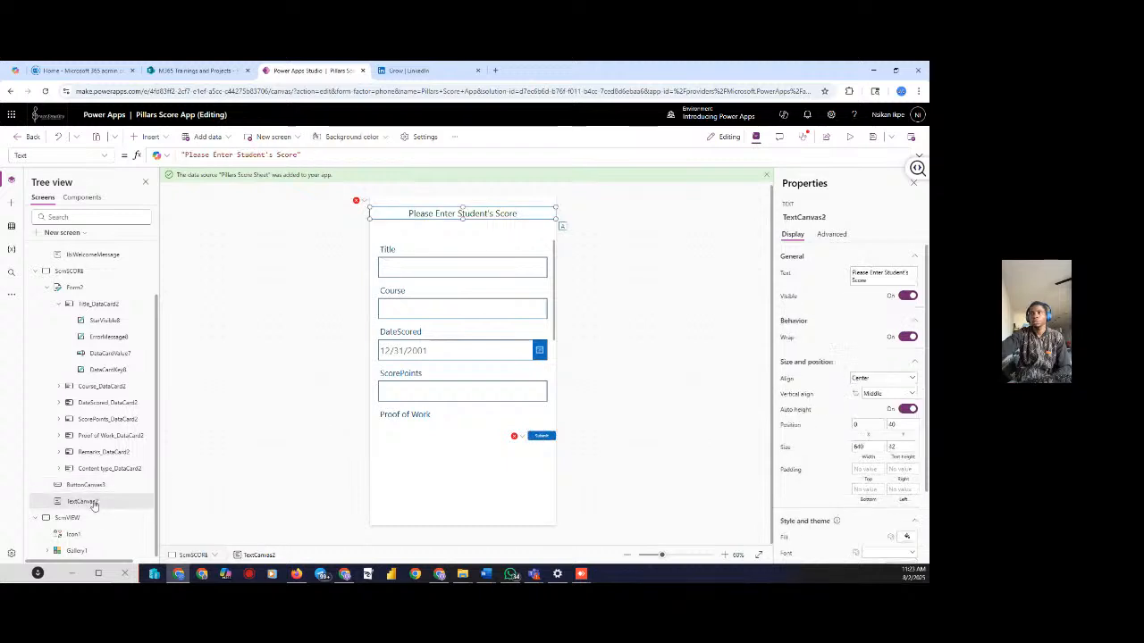
{"action": "left_click", "coordinate": [833, 221]}
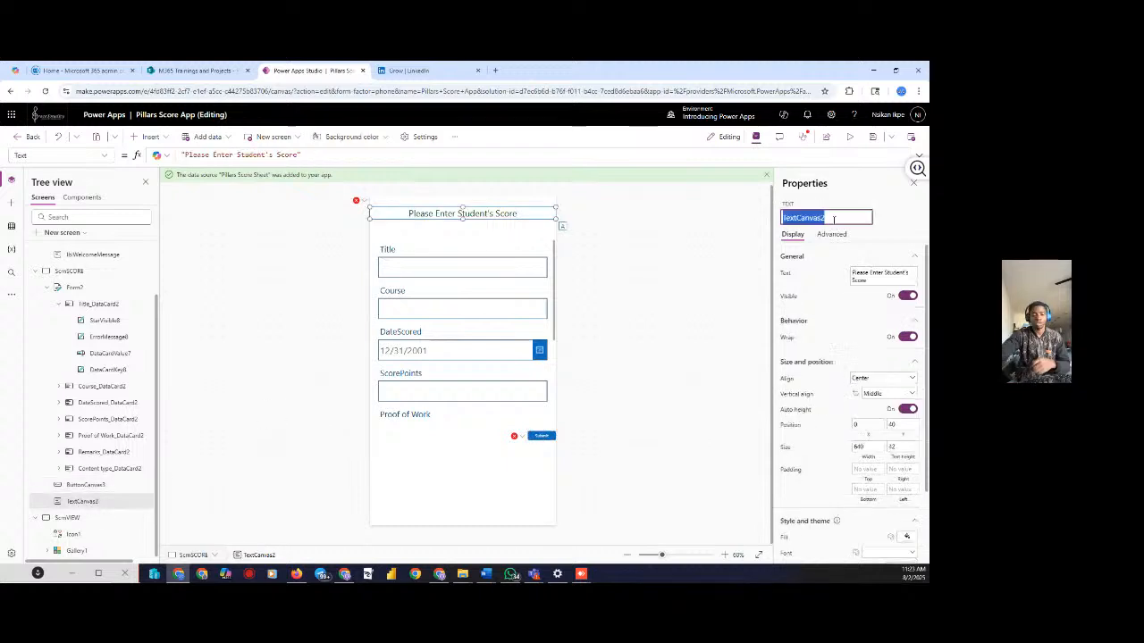
{"action": "type", "text": "txtHedae"}
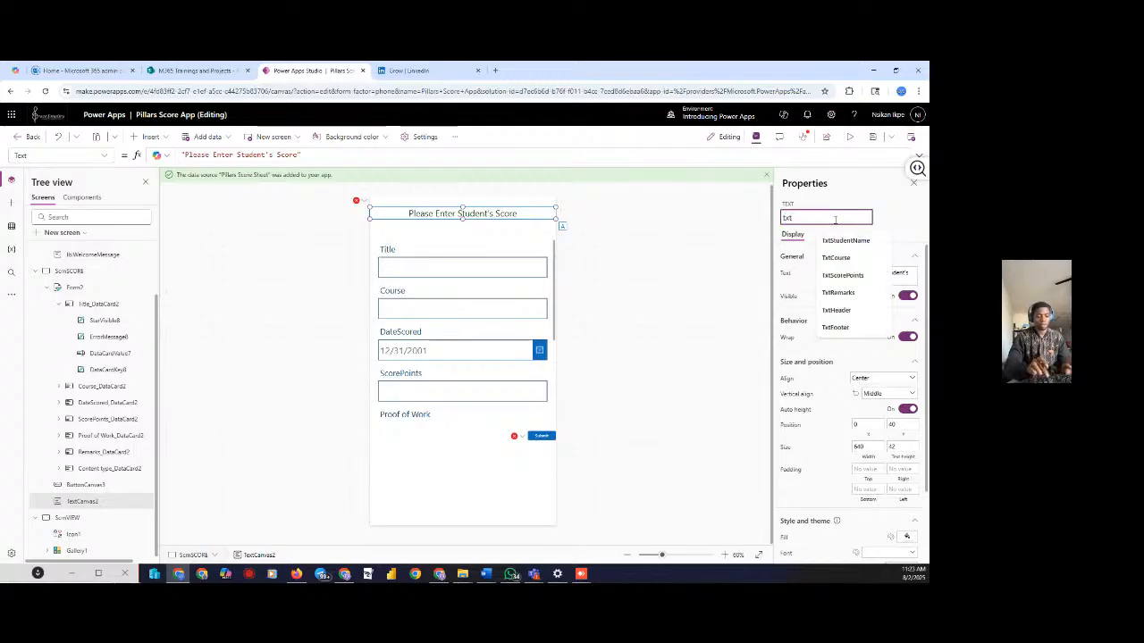
{"action": "key", "text": "BackSpace"}
{"action": "key", "text": "BackSpace"}
{"action": "key", "text": "BackSpace"}
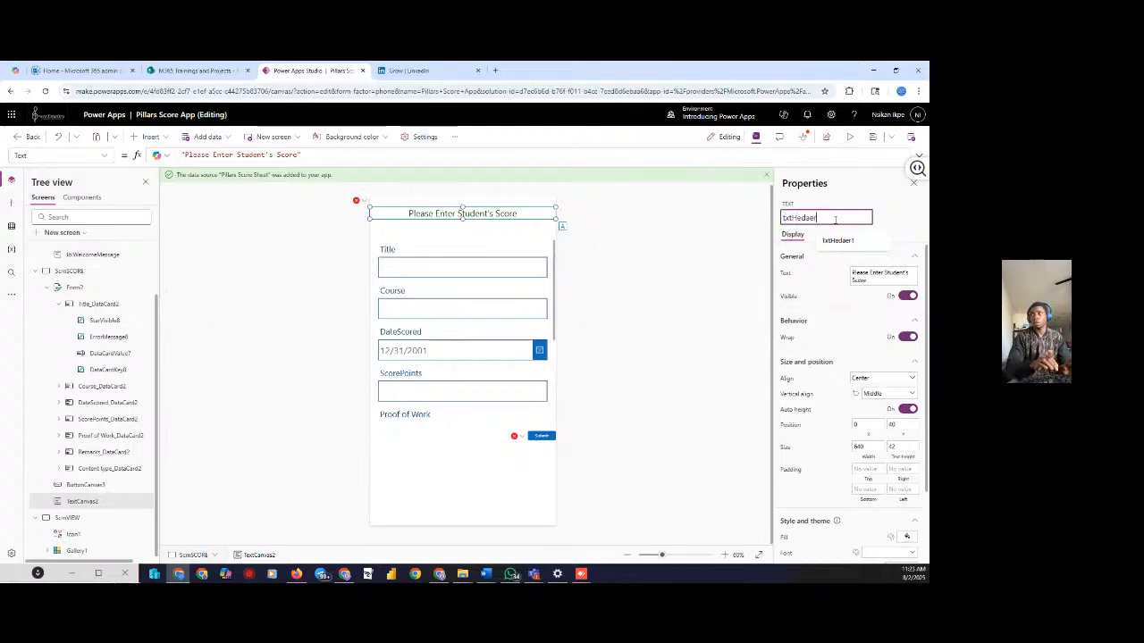
{"action": "type", "text": "ader2"}
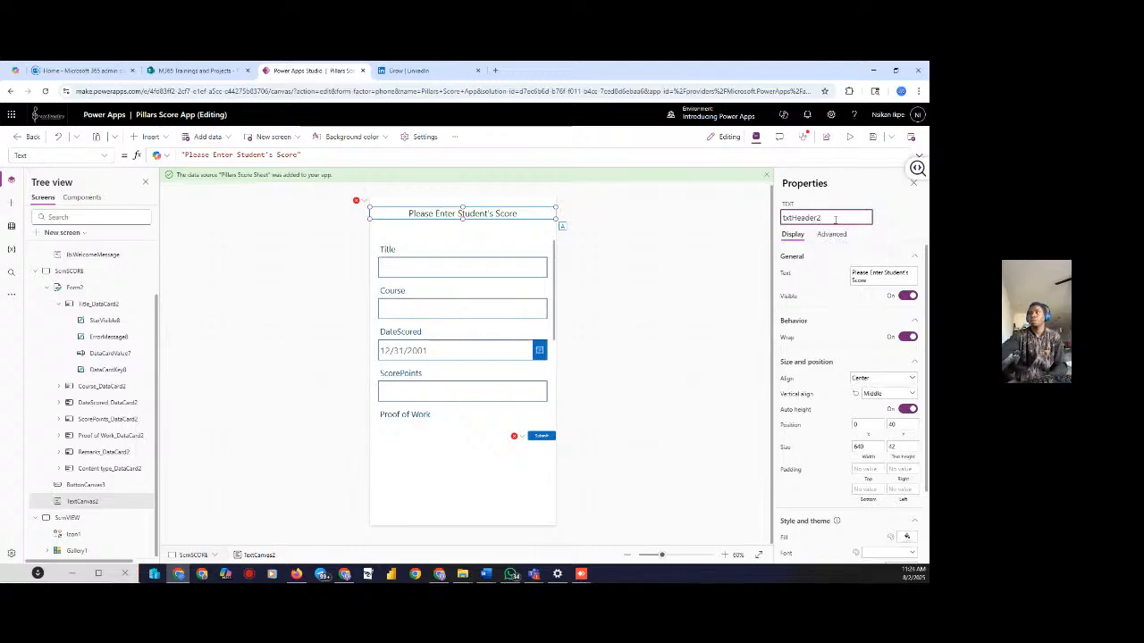
{"action": "key", "text": "Return"}
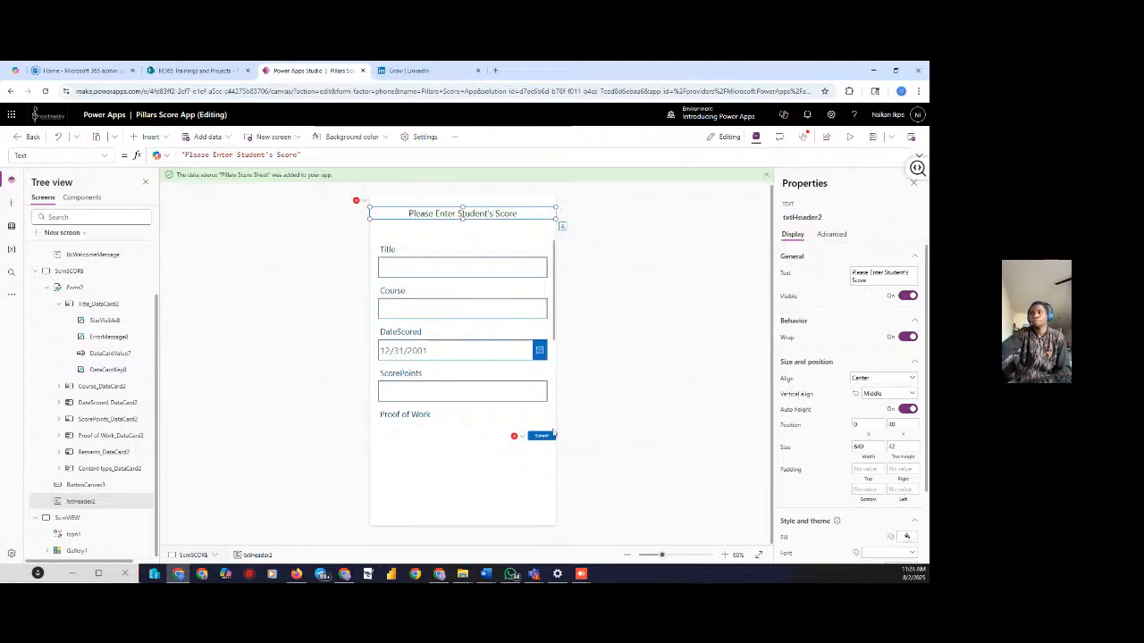
Select the Submit button and run a quick preview of the score screen
{"action": "left_click", "coordinate": [537, 436]}
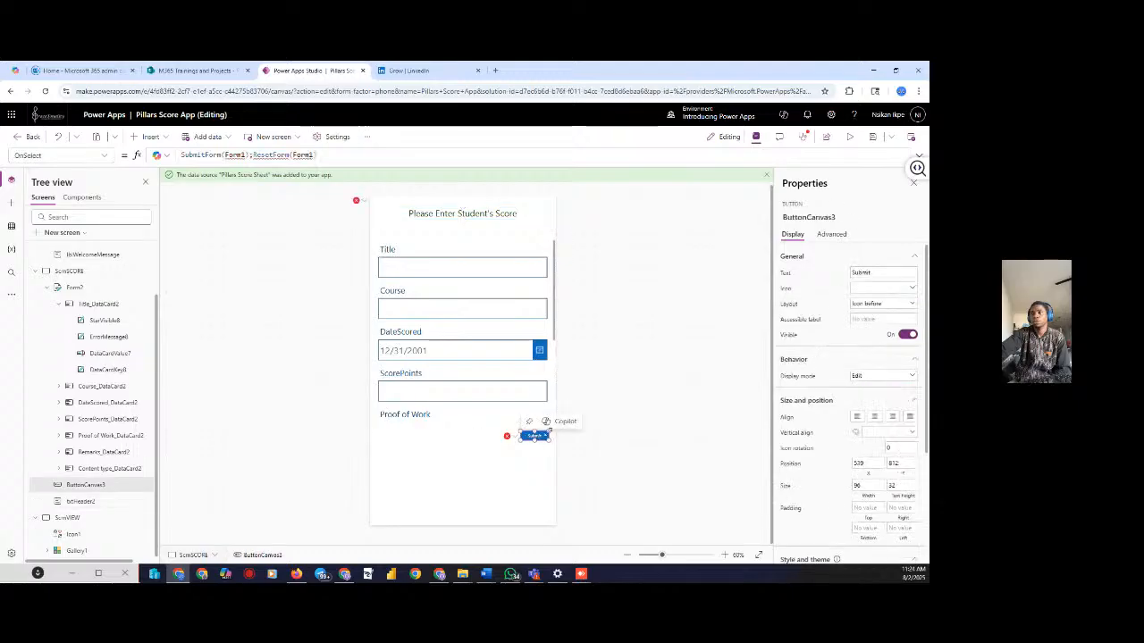
{"action": "left_click", "coordinate": [849, 137]}
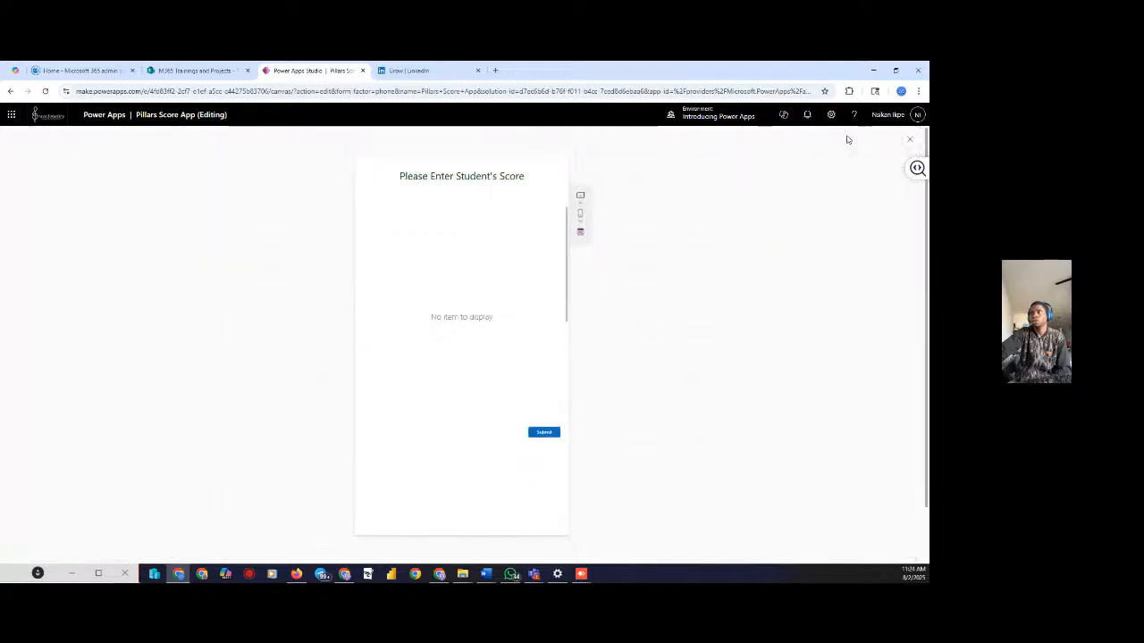
{"action": "left_click", "coordinate": [907, 140]}
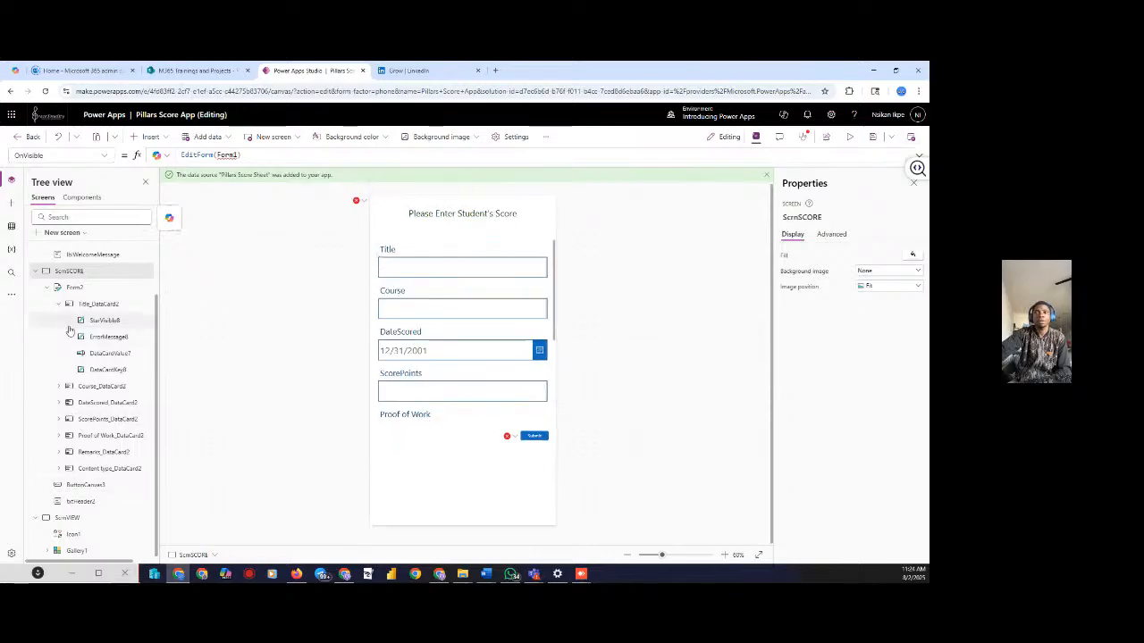
Inspect Form2's Visible property formula, then preview the app again
{"action": "left_click", "coordinate": [75, 286]}
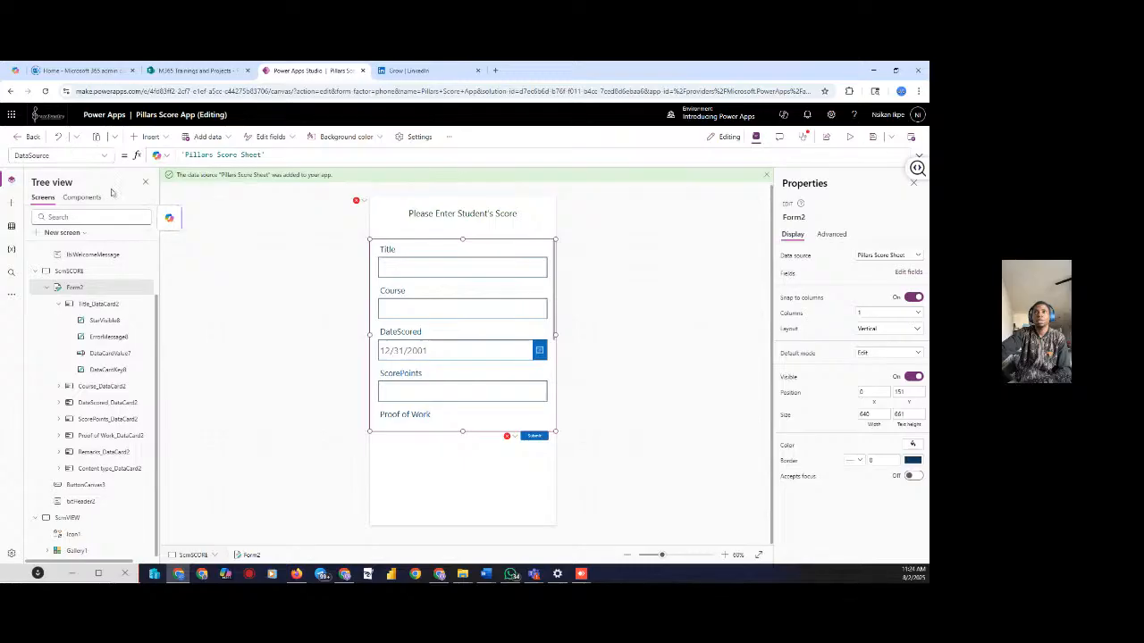
{"action": "left_click", "coordinate": [104, 158]}
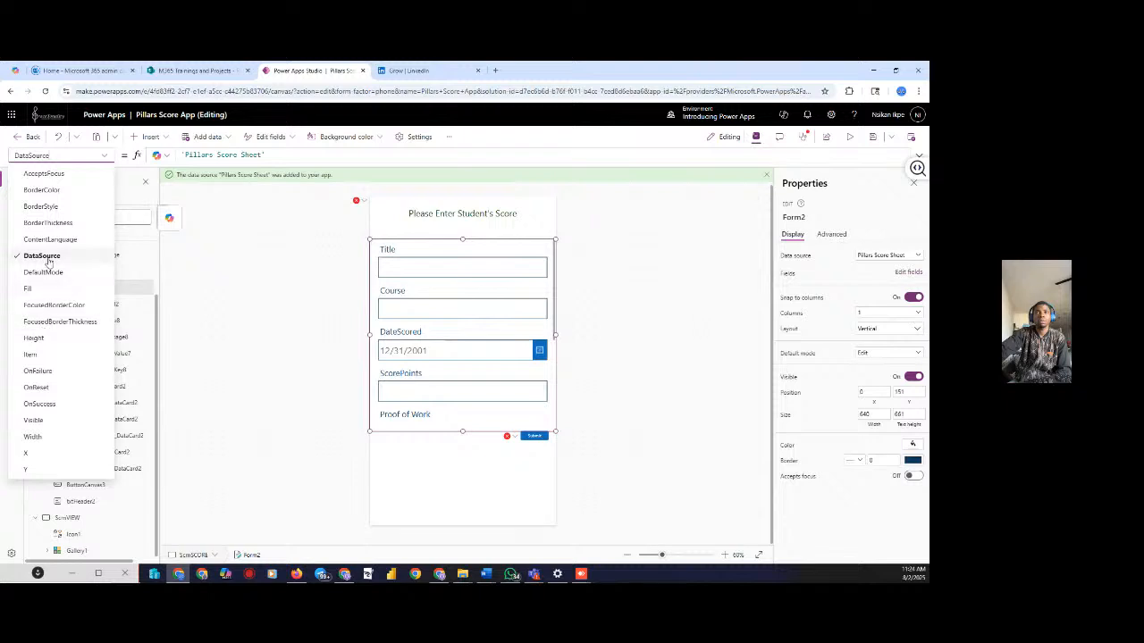
{"action": "left_click", "coordinate": [36, 421]}
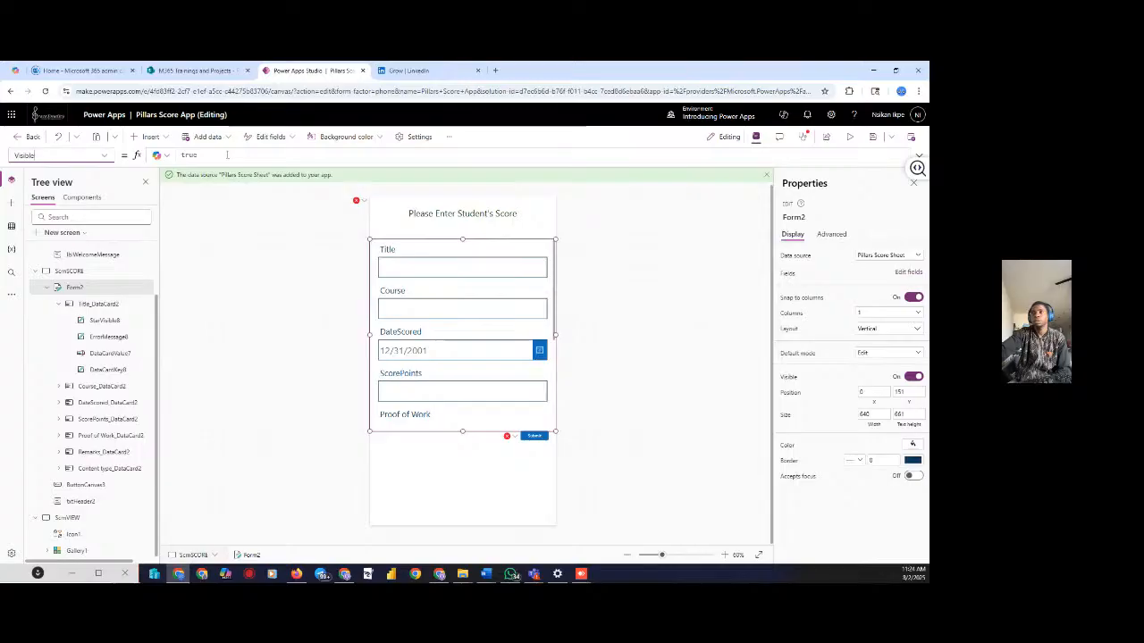
{"action": "double_click", "coordinate": [186, 160]}
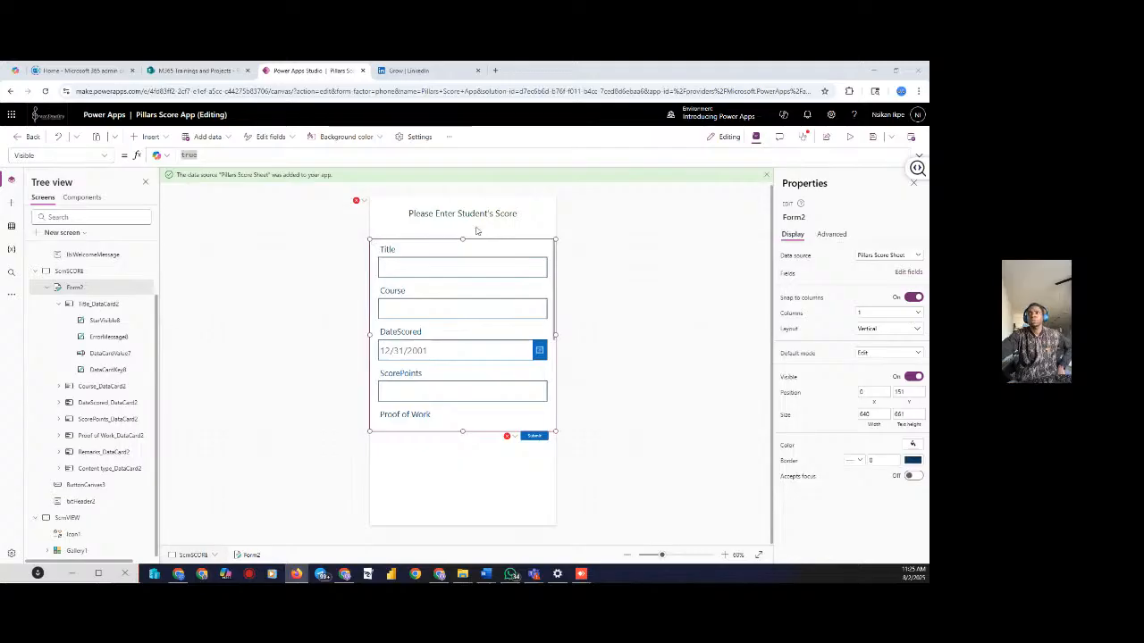
{"action": "left_click", "coordinate": [188, 155]}
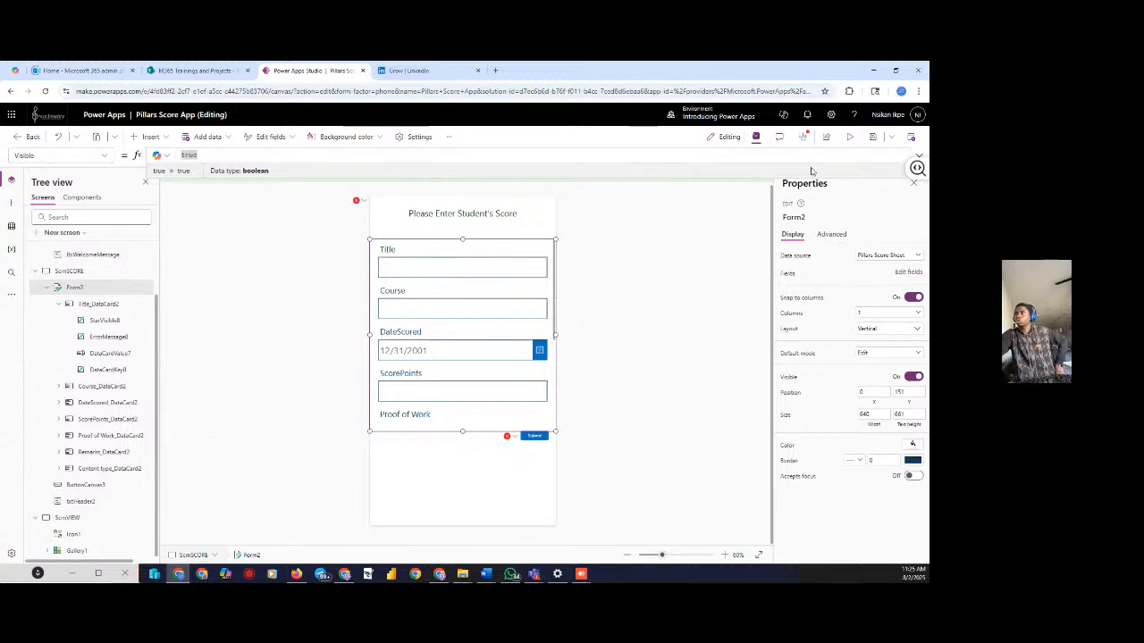
{"action": "left_click", "coordinate": [849, 137]}
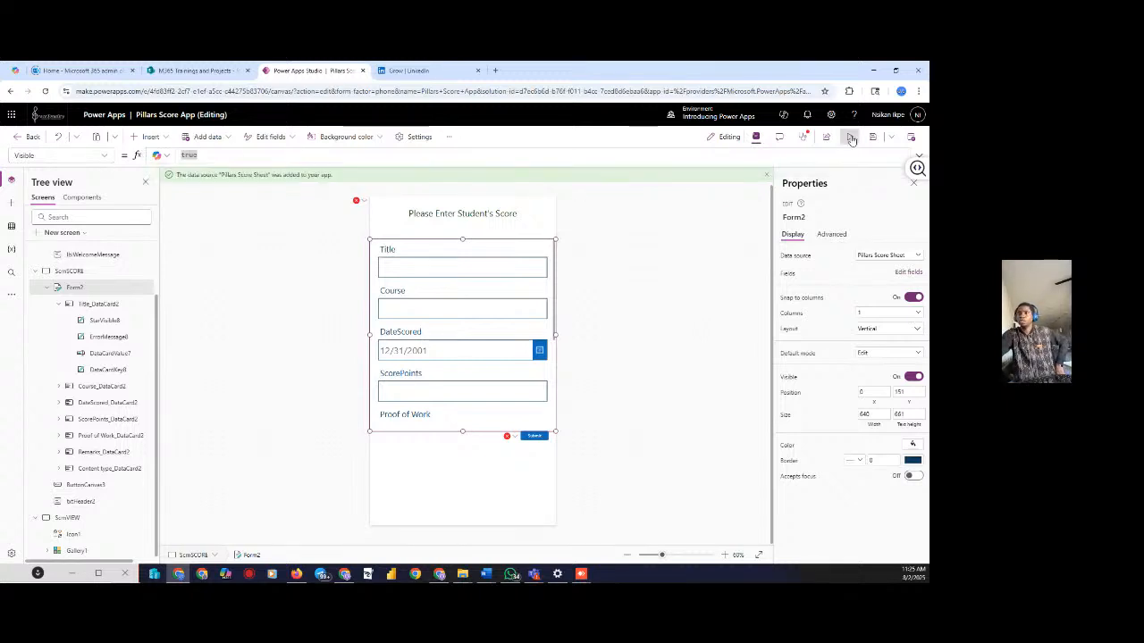
Replace the Submit button's OnSelect formula with SubmitForm(Form2)
{"action": "left_click", "coordinate": [911, 142]}
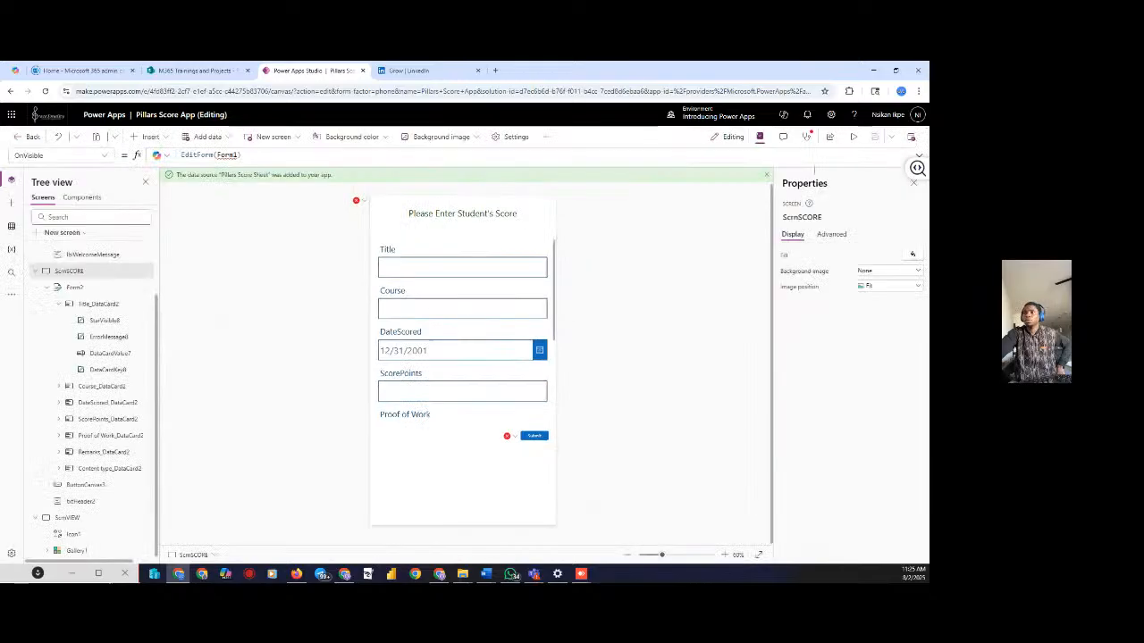
{"action": "left_click", "coordinate": [533, 434]}
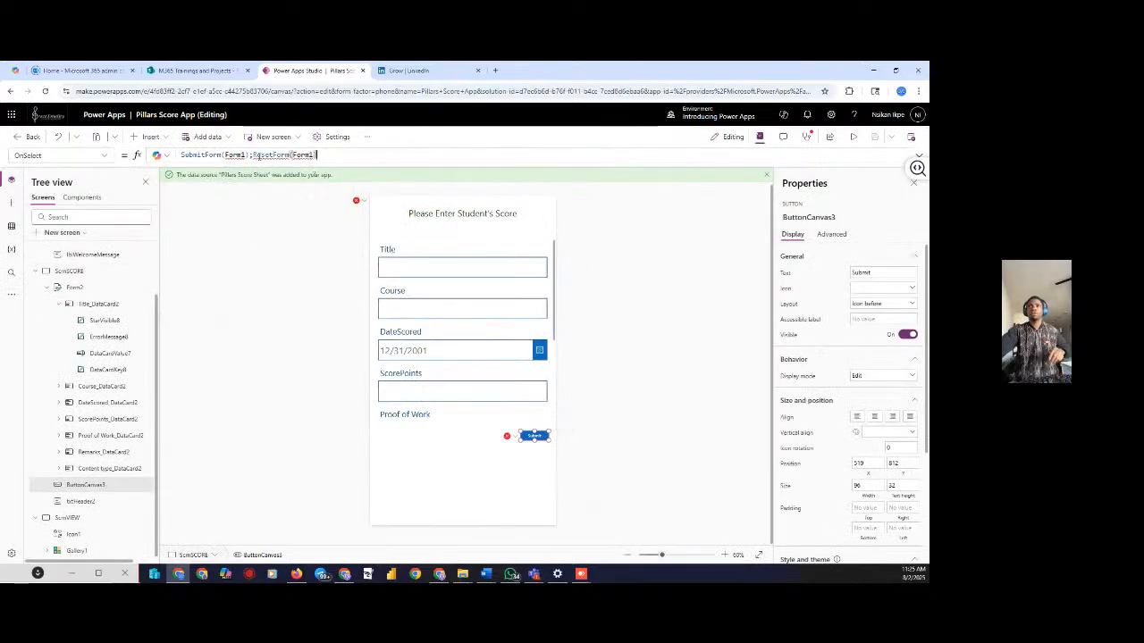
{"action": "key", "text": "BackSpace"}
{"action": "key", "text": "BackSpace"}
{"action": "key", "text": "BackSpace"}
{"action": "key", "text": "BackSpace"}
{"action": "key", "text": "BackSpace"}
{"action": "key", "text": "BackSpace"}
{"action": "key", "text": "BackSpace"}
{"action": "key", "text": "BackSpace"}
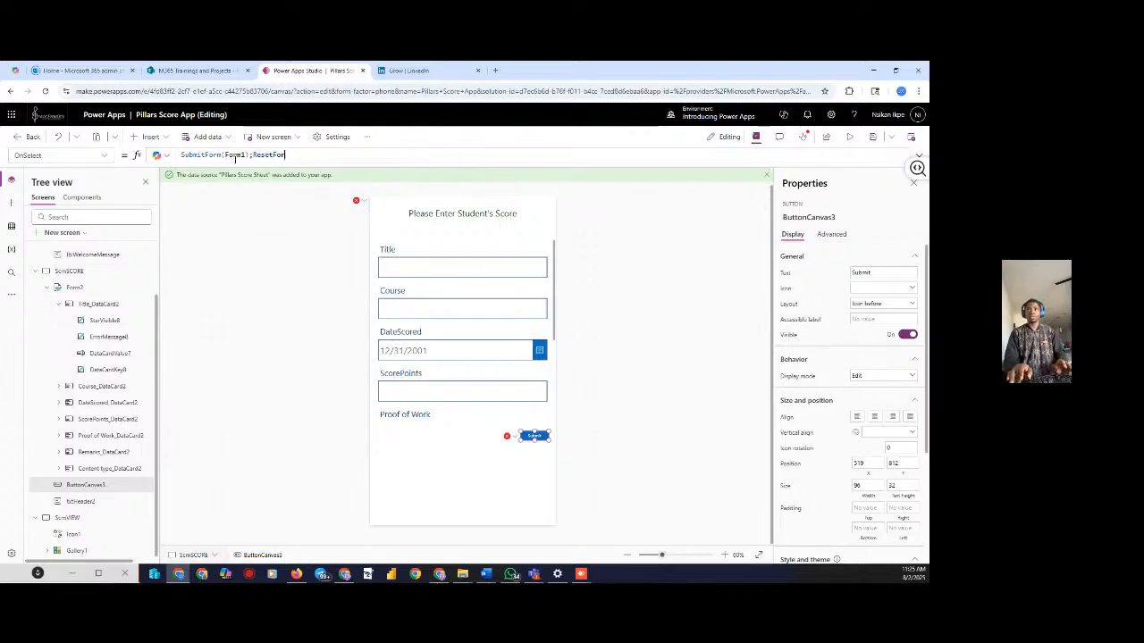
{"action": "key", "text": "BackSpace"}
{"action": "key", "text": "BackSpace"}
{"action": "key", "text": "BackSpace"}
{"action": "key", "text": "BackSpace"}
{"action": "key", "text": "BackSpace"}
{"action": "key", "text": "BackSpace"}
{"action": "key", "text": "BackSpace"}
{"action": "key", "text": "BackSpace"}
{"action": "key", "text": "BackSpace"}
{"action": "key", "text": "BackSpace"}
{"action": "key", "text": "BackSpace"}
{"action": "key", "text": "BackSpace"}
{"action": "key", "text": "BackSpace"}
{"action": "key", "text": "BackSpace"}
{"action": "key", "text": "BackSpace"}
{"action": "key", "text": "BackSpace"}
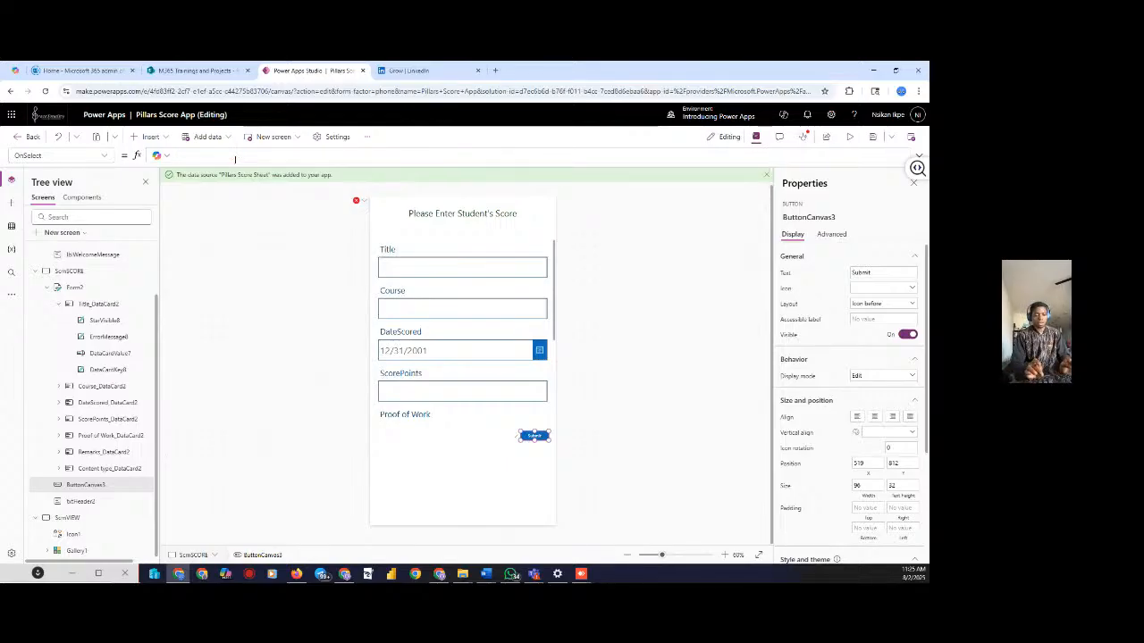
{"action": "type", "text": "sus"}
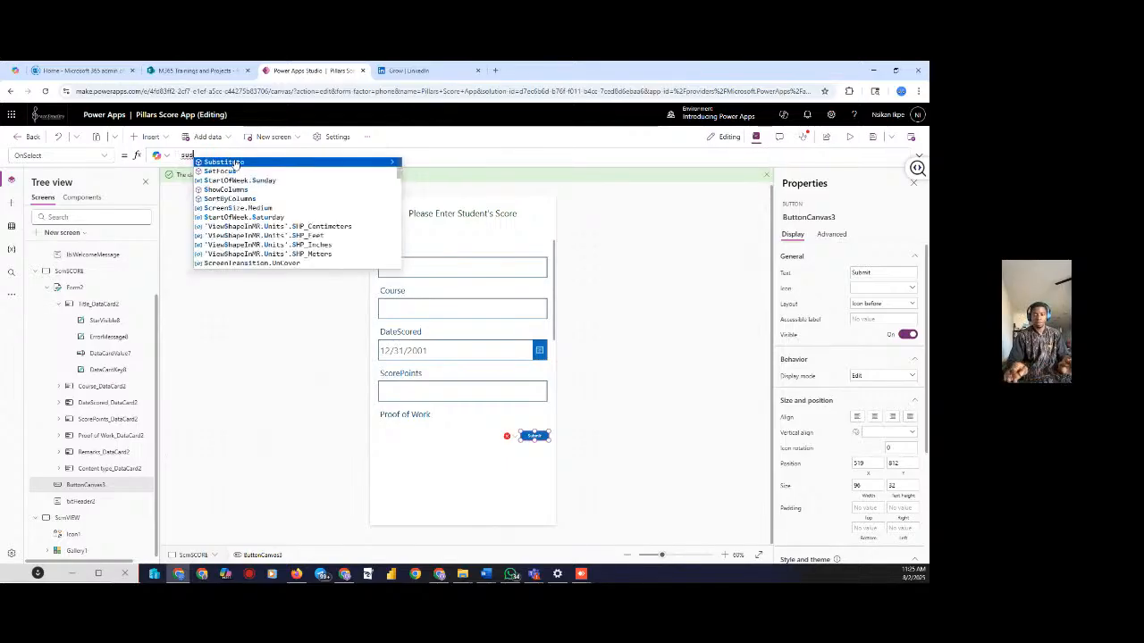
{"action": "key", "text": "BackSpace"}
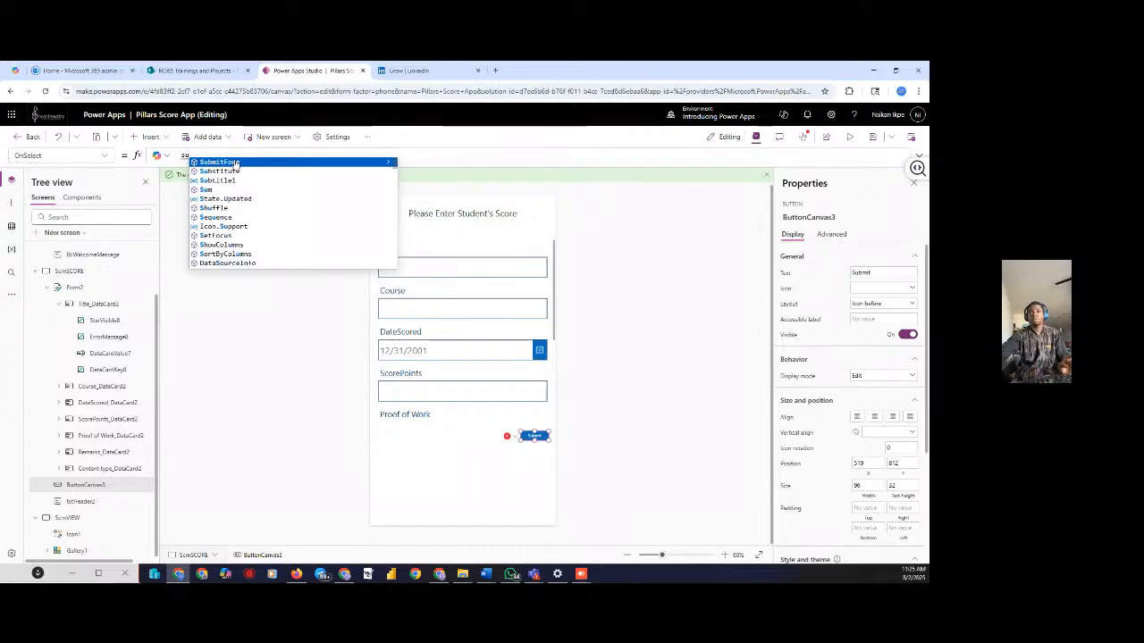
{"action": "left_click", "coordinate": [219, 162]}
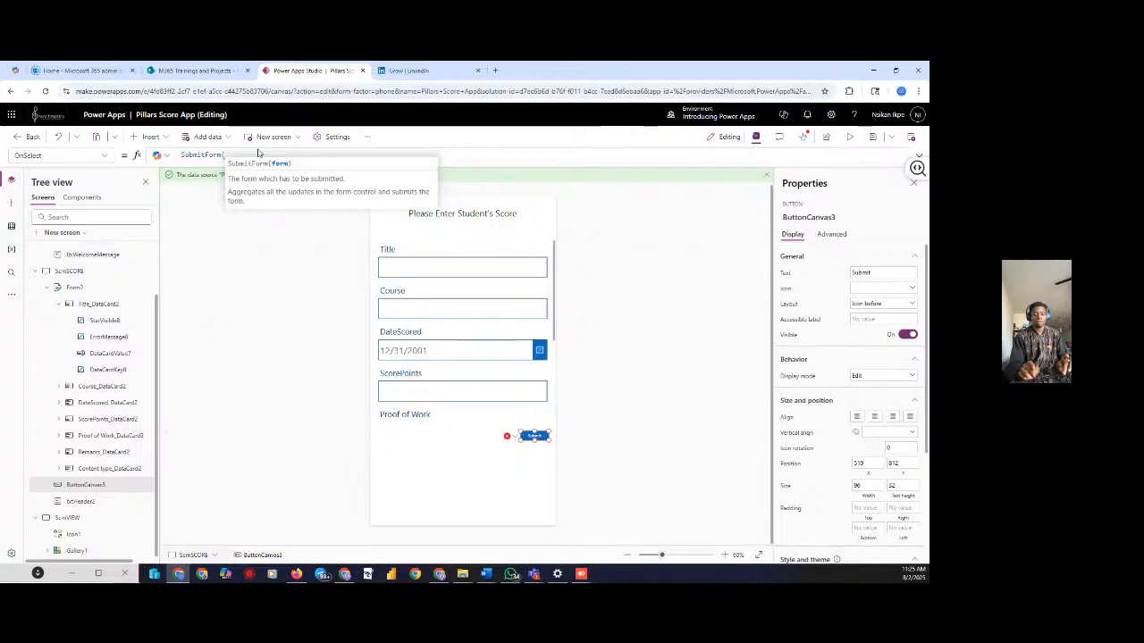
{"action": "type", "text": "Fo"}
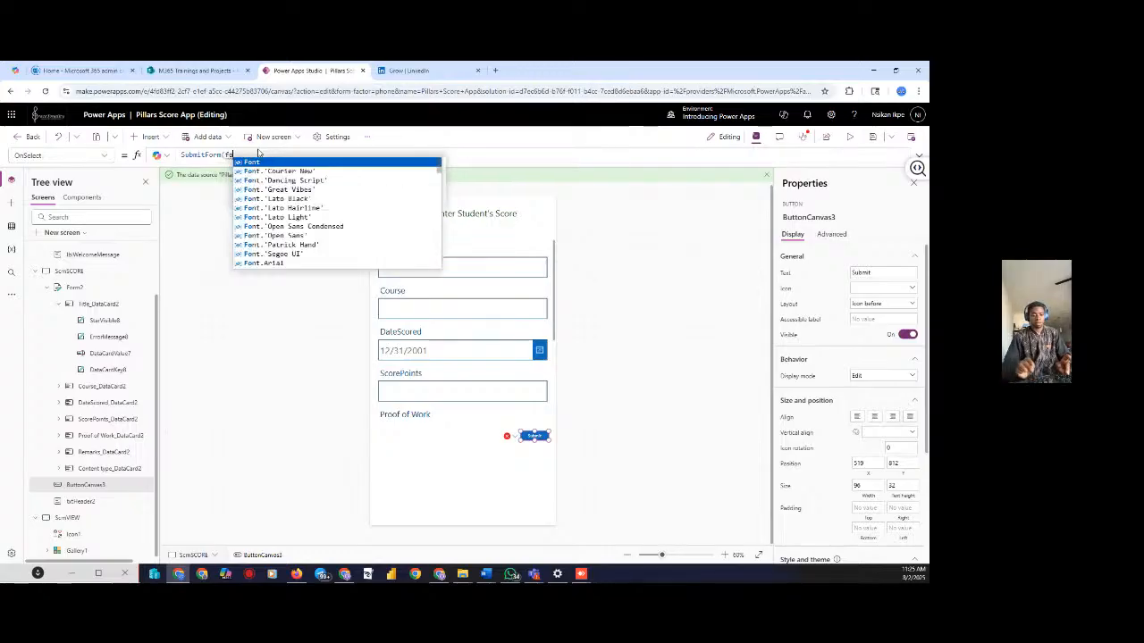
{"action": "type", "text": "rm"}
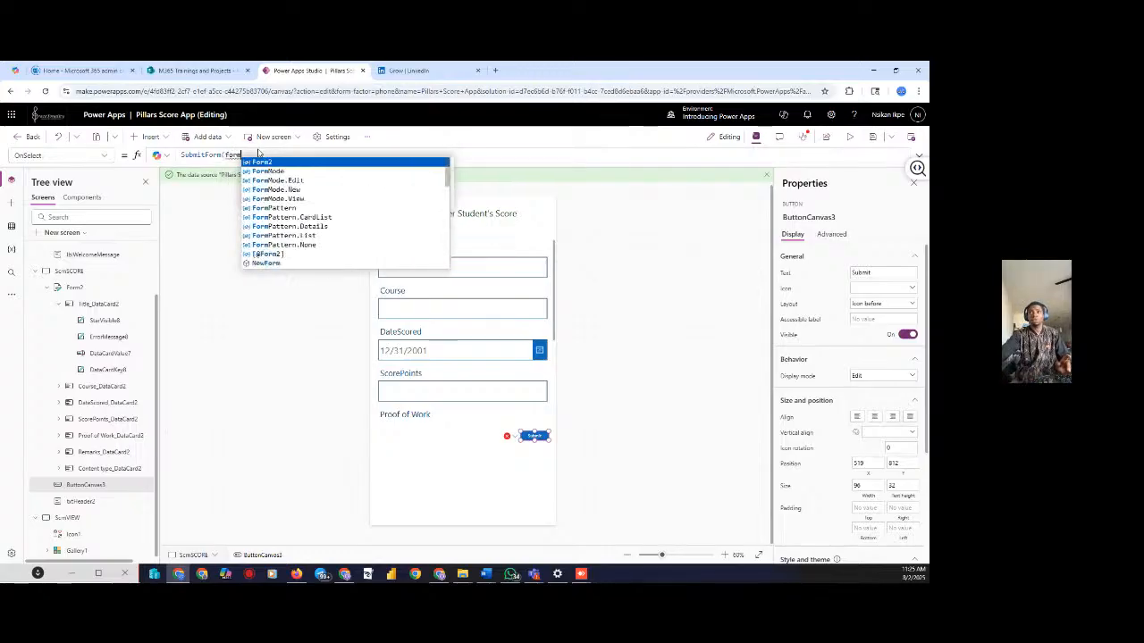
{"action": "left_click", "coordinate": [262, 162]}
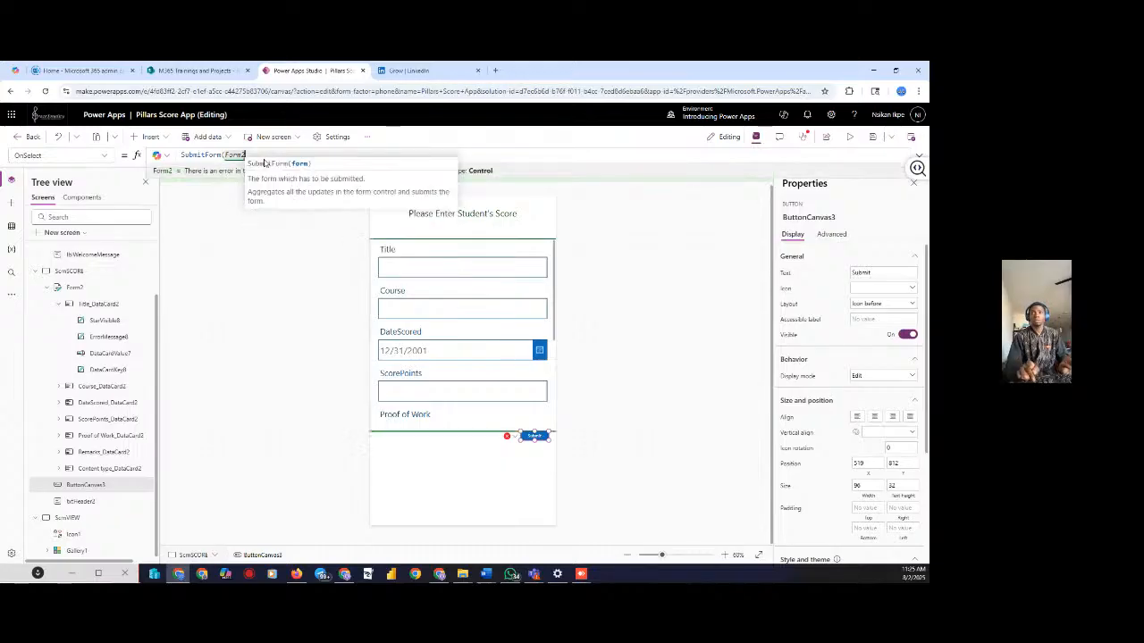
{"action": "type", "text": ")"}
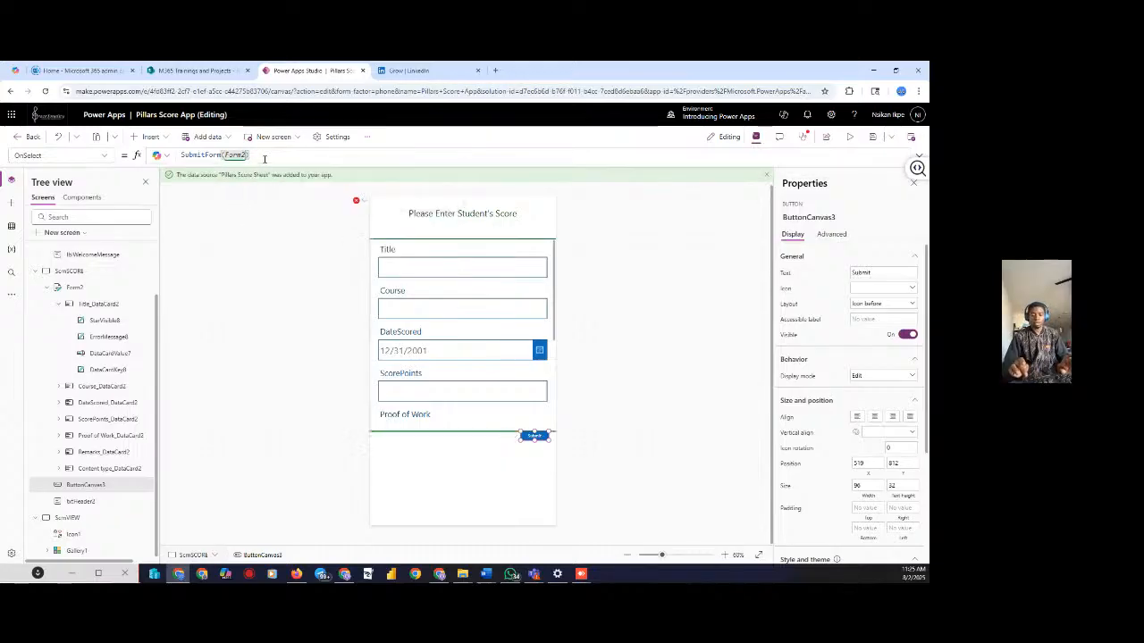
Append ResetForm(Form2) so the button clears Form2 after submitting
{"action": "type", "text": "re"}
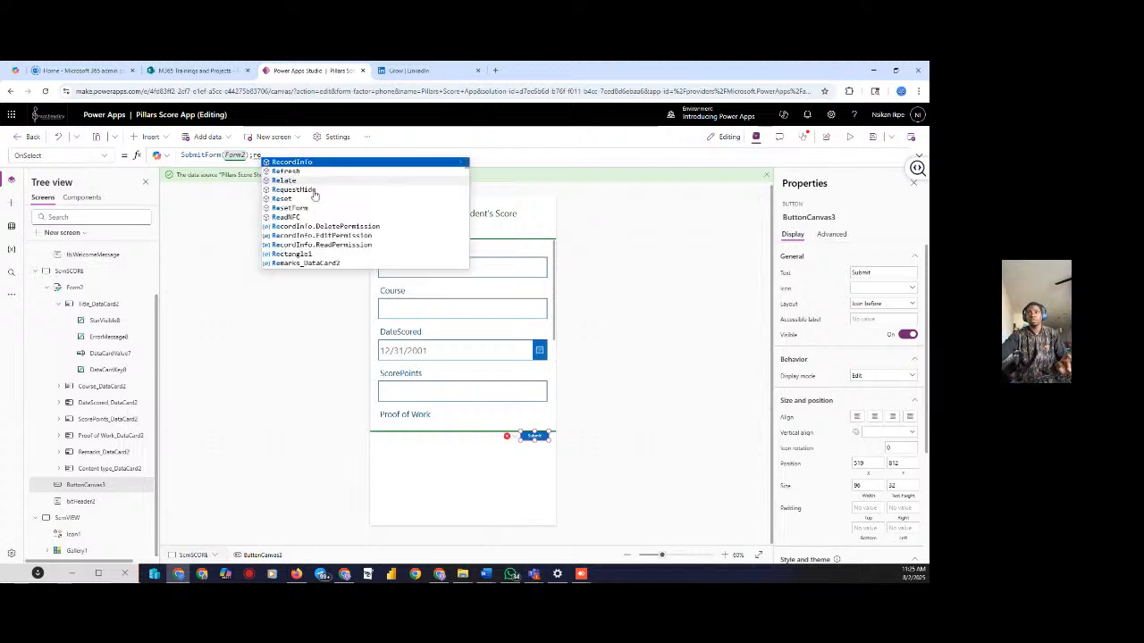
{"action": "left_click", "coordinate": [290, 208]}
{"action": "type", "text": "form"}
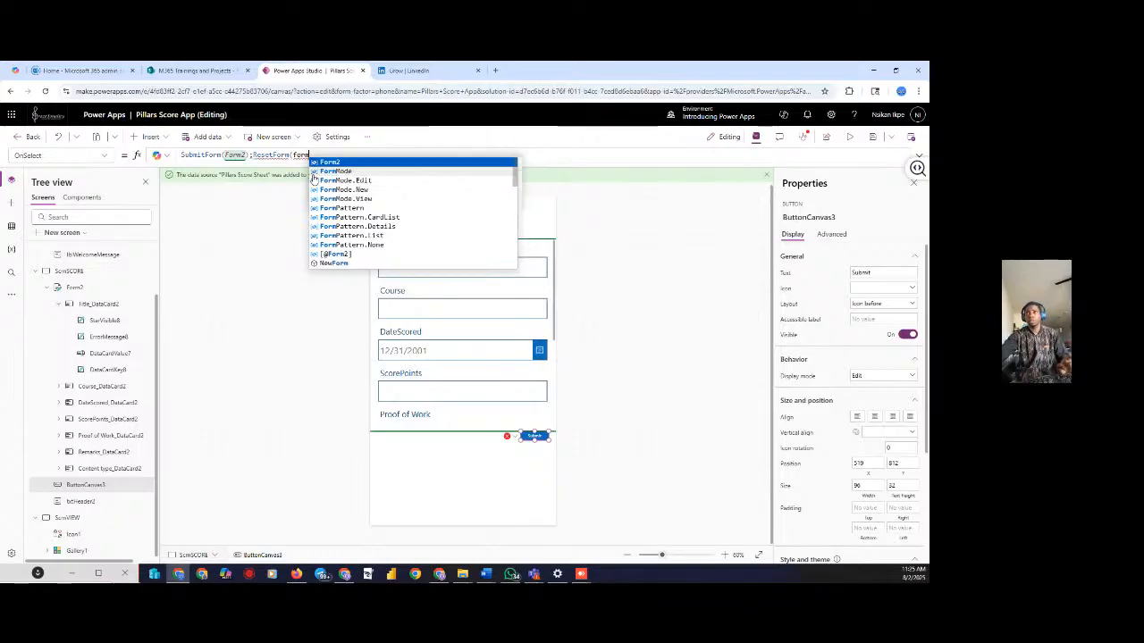
{"action": "left_click", "coordinate": [331, 162]}
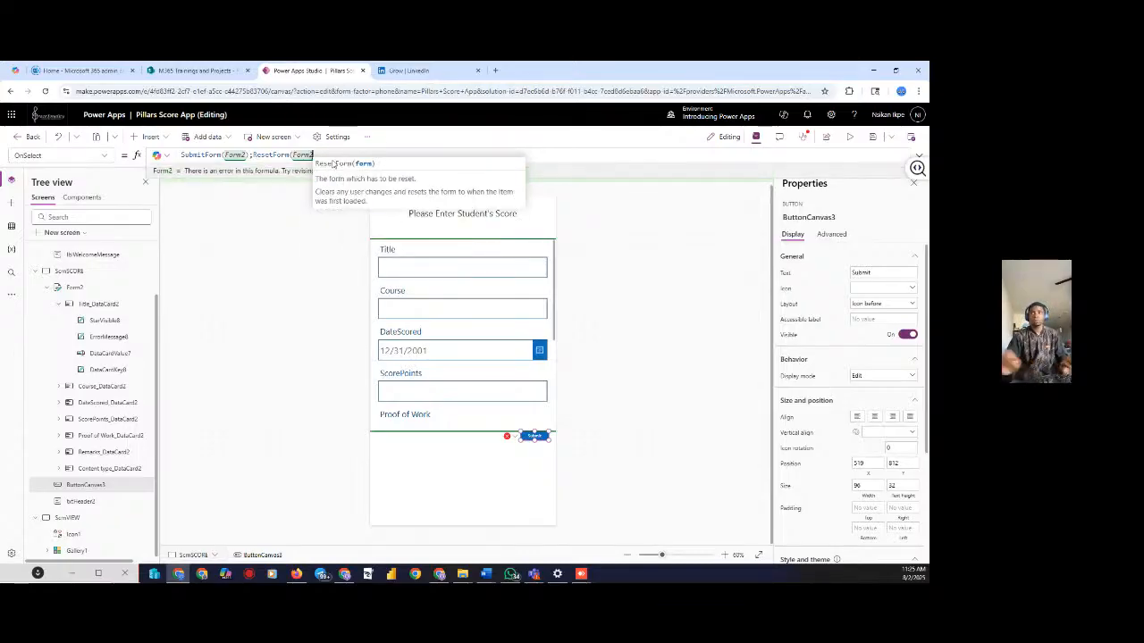
{"action": "type", "text": ")"}
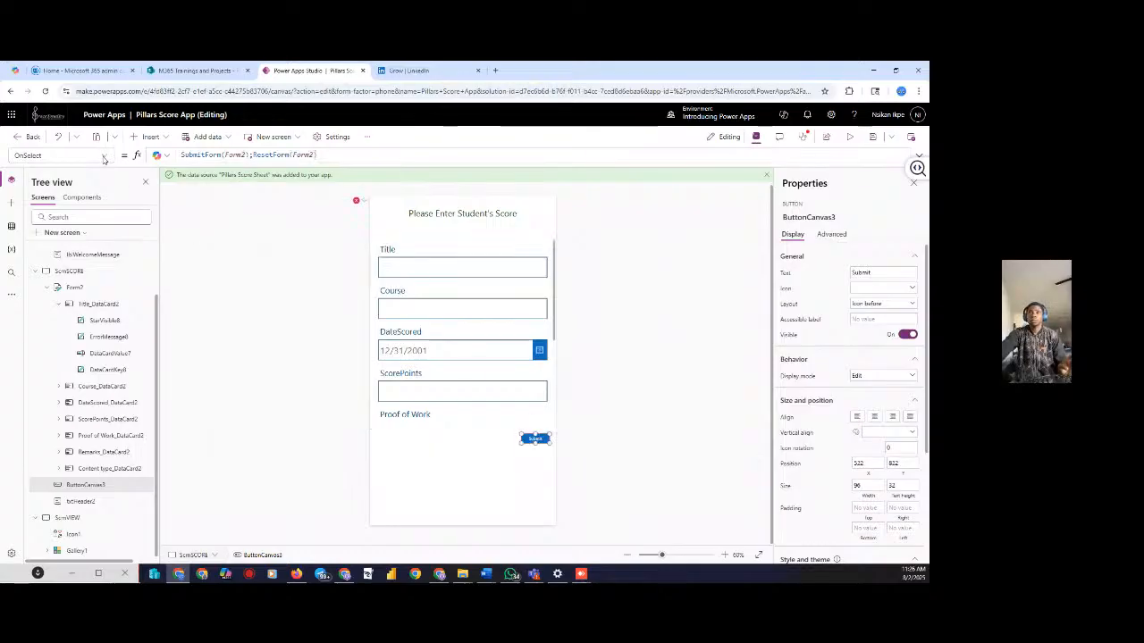
{"action": "left_click", "coordinate": [100, 293]}
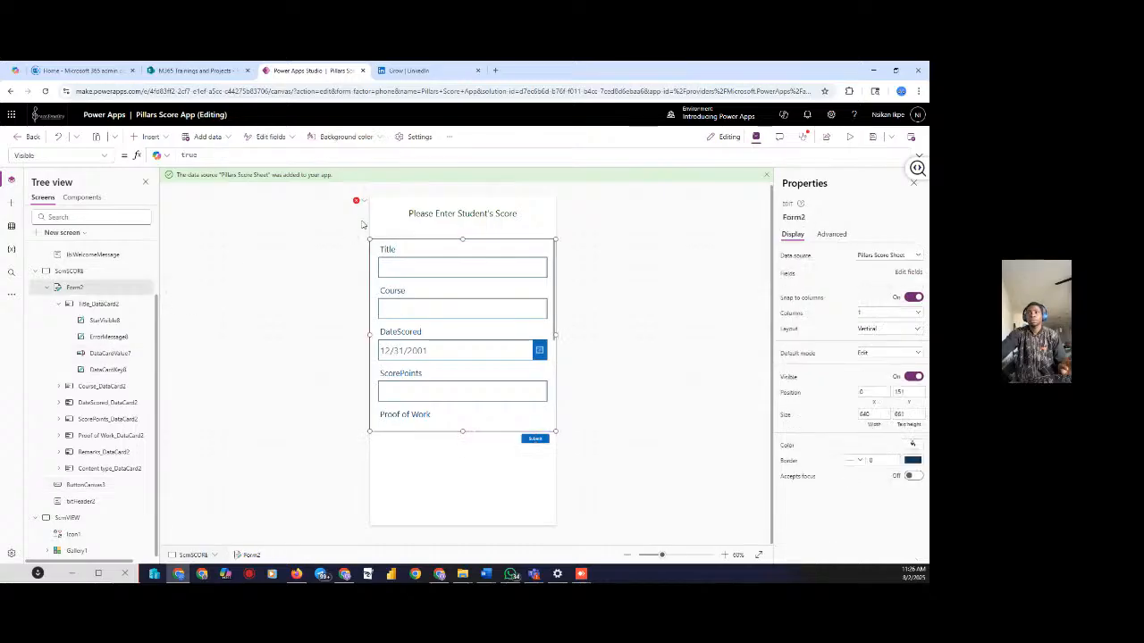
Fix the erroring ScrnSCORE OnVisible formula to EditForm(Form2)
{"action": "left_click", "coordinate": [358, 201]}
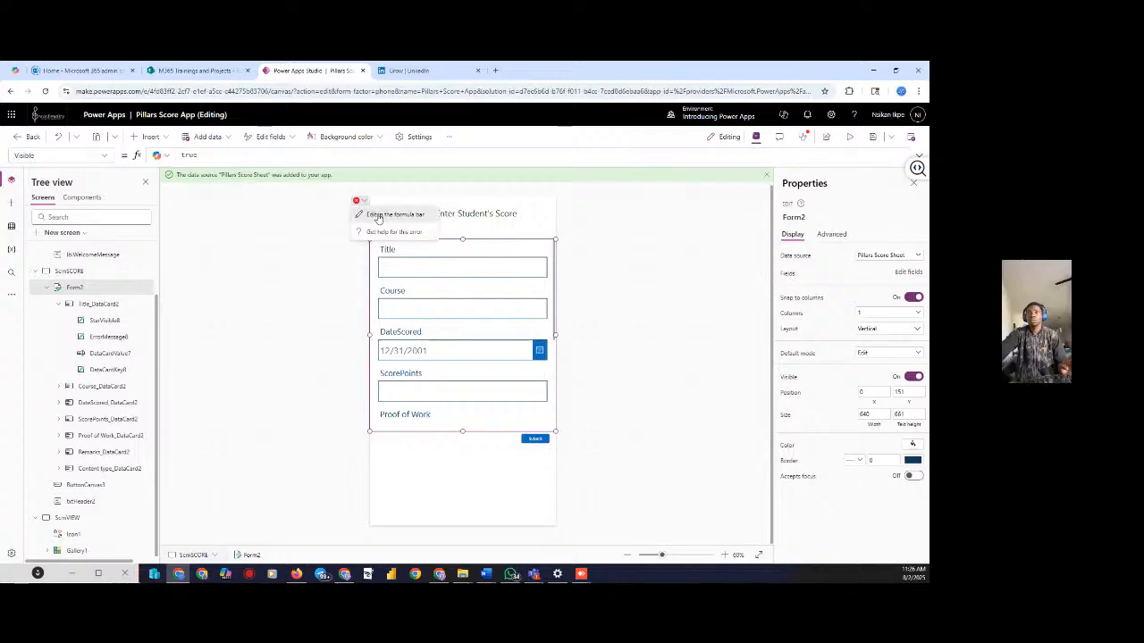
{"action": "left_click", "coordinate": [379, 215]}
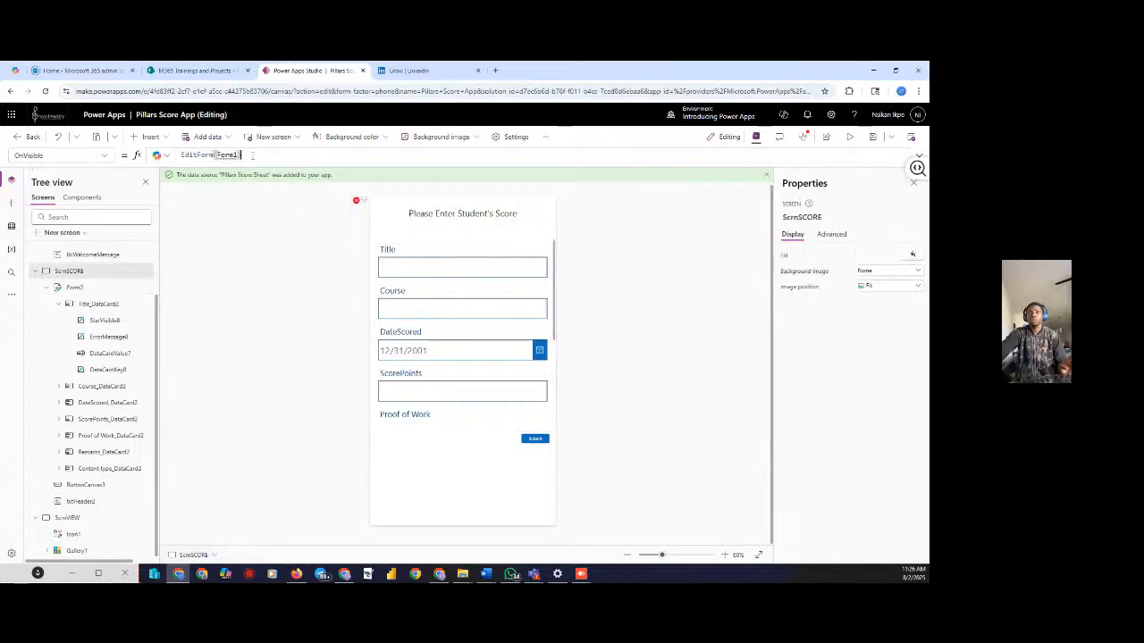
{"action": "key", "text": "BackSpace"}
{"action": "key", "text": "BackSpace"}
{"action": "key", "text": "BackSpace"}
{"action": "key", "text": "BackSpace"}
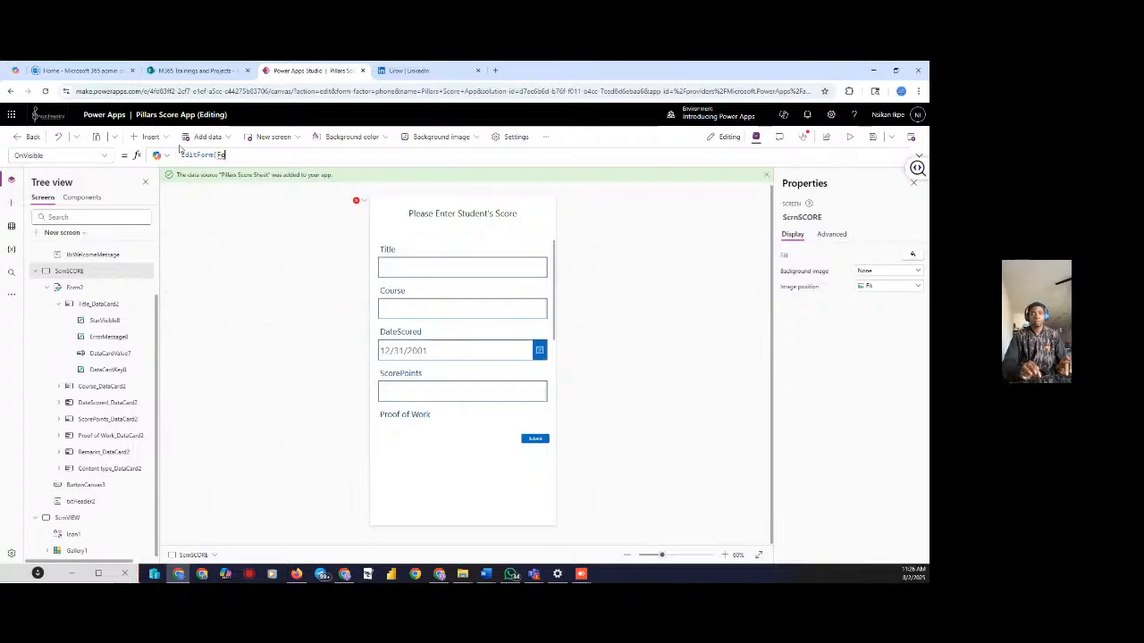
{"action": "type", "text": "rm"}
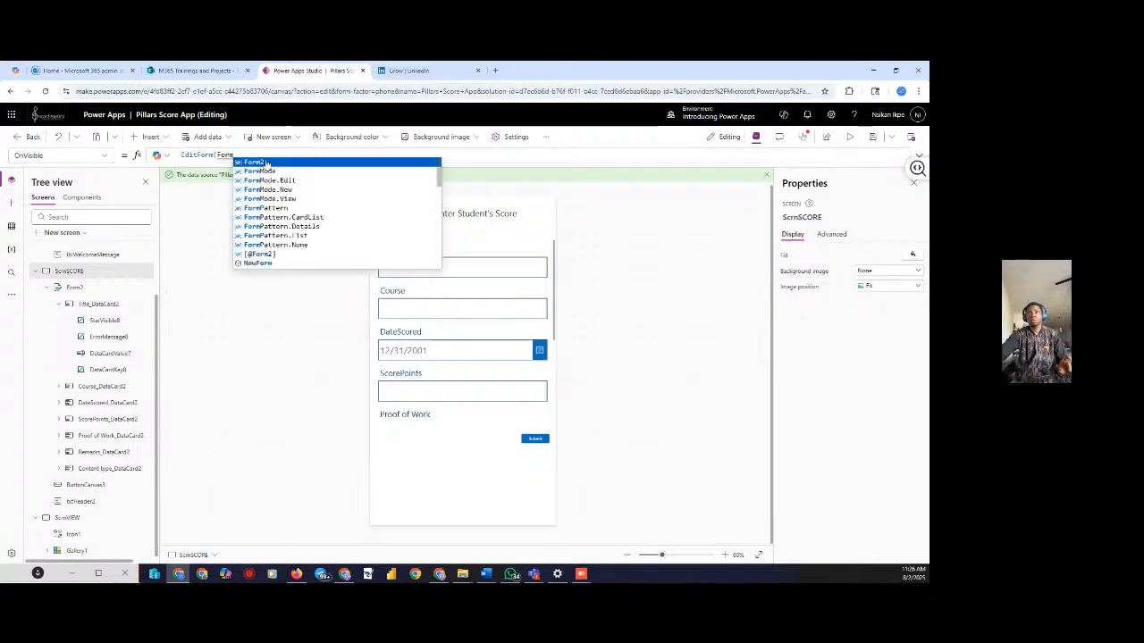
{"action": "left_click", "coordinate": [259, 161]}
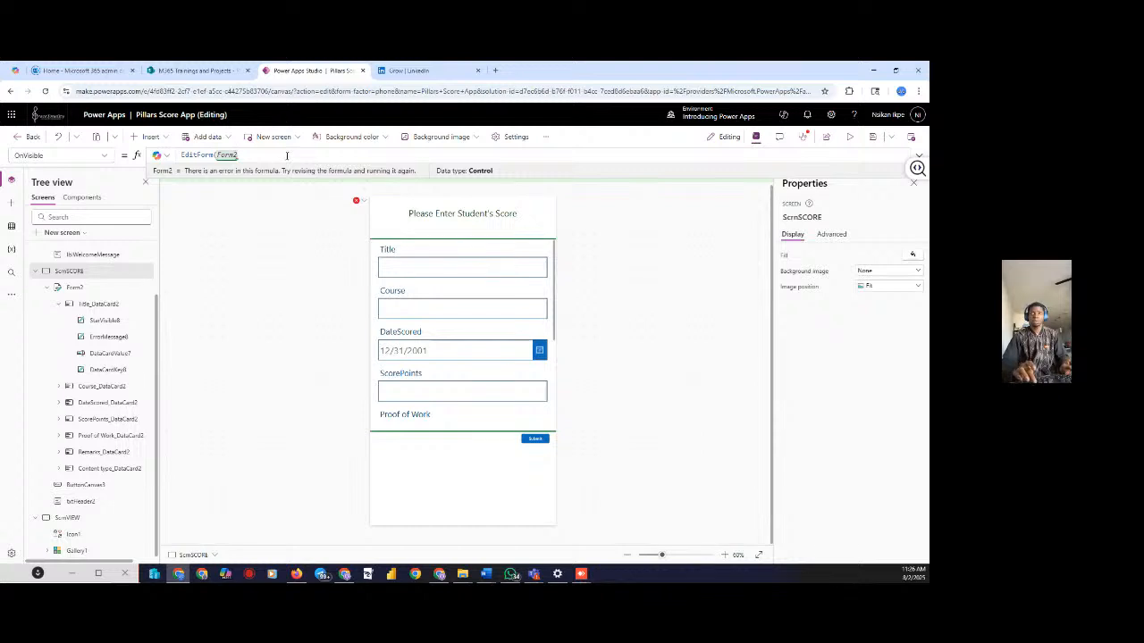
{"action": "type", "text": ")"}
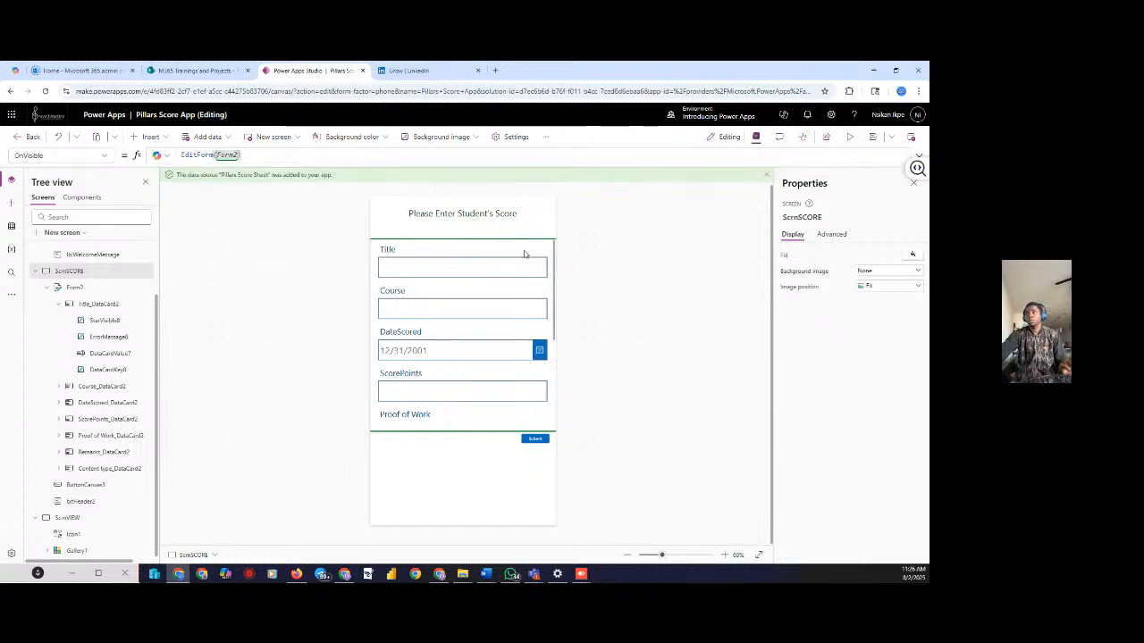
Preview the app twice to test EditForm(Form2), selecting the Title card between runs
{"action": "left_click", "coordinate": [845, 137]}
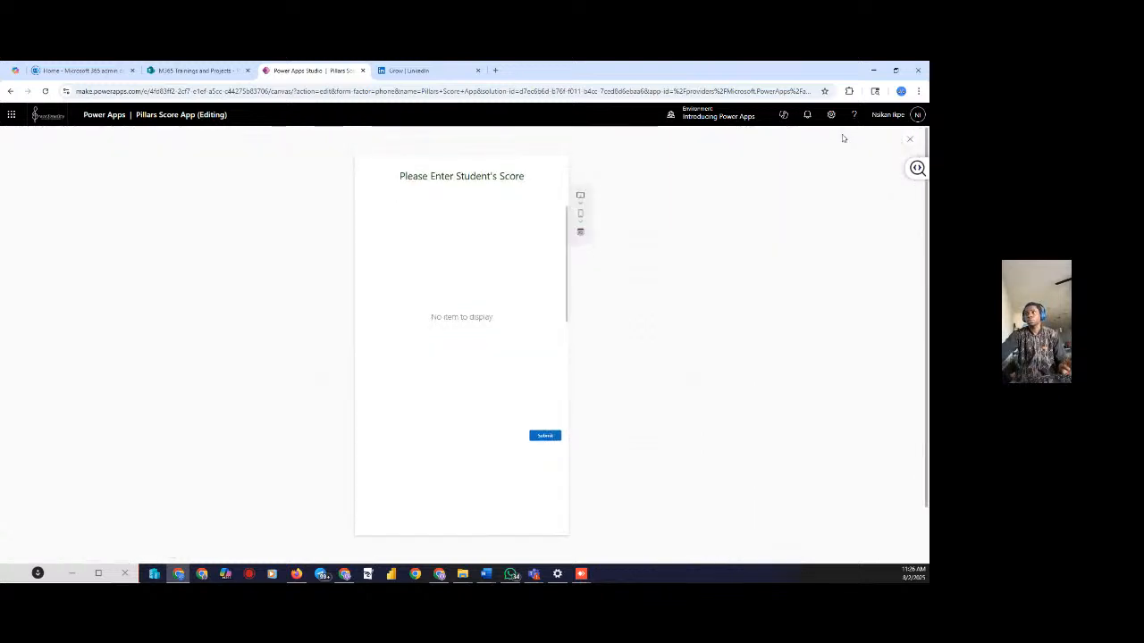
{"action": "left_click", "coordinate": [907, 142]}
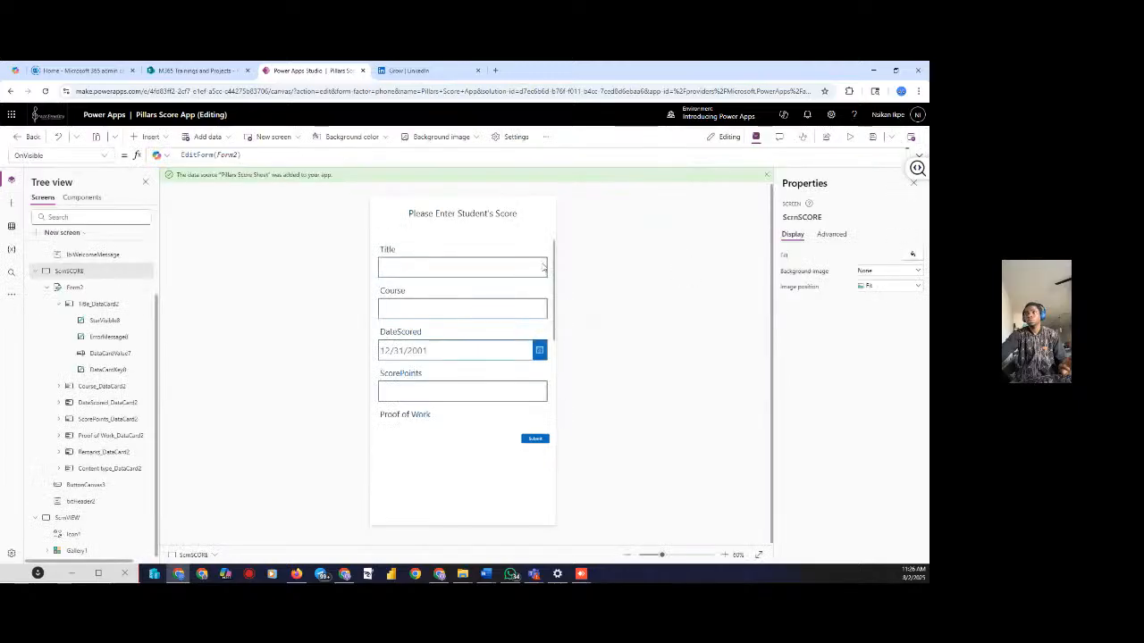
{"action": "left_click", "coordinate": [503, 266]}
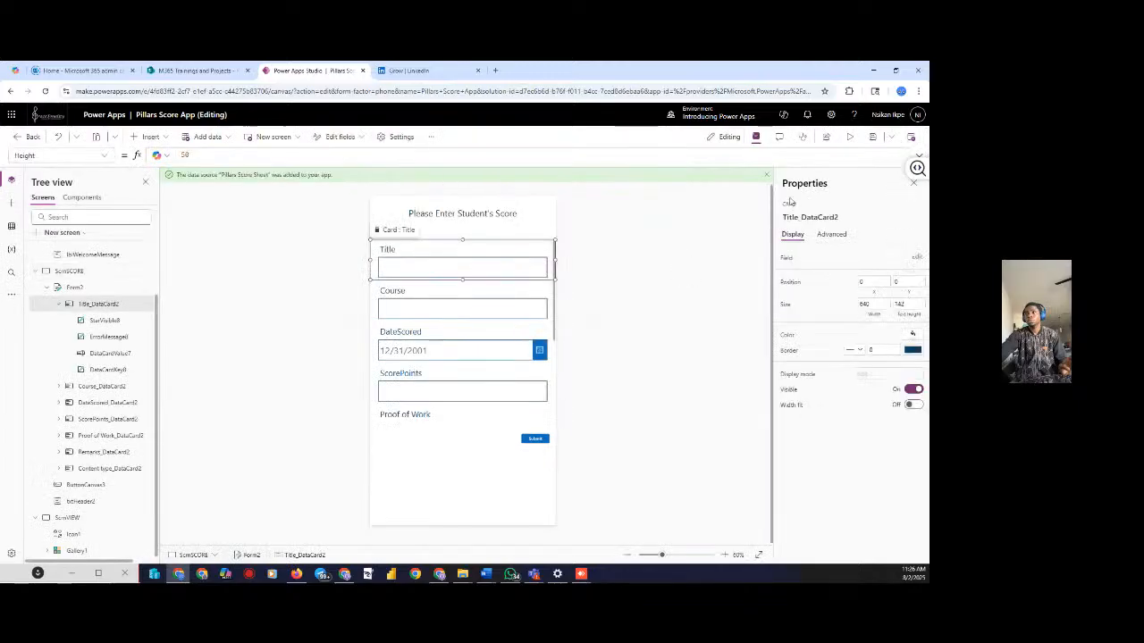
{"action": "left_click", "coordinate": [849, 139]}
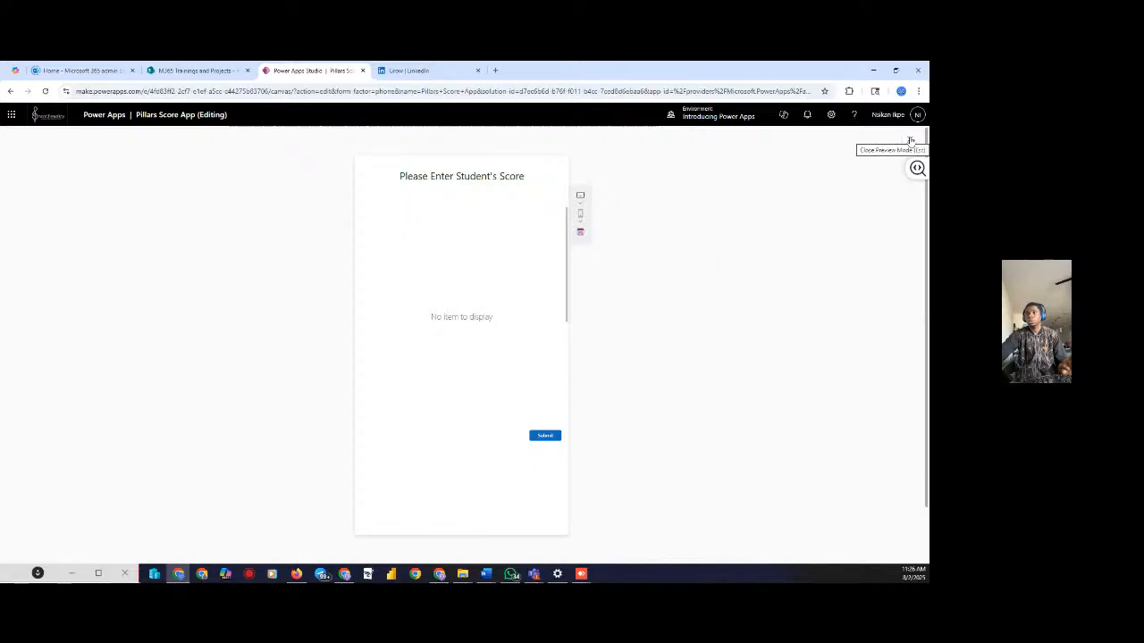
{"action": "left_click", "coordinate": [910, 142]}
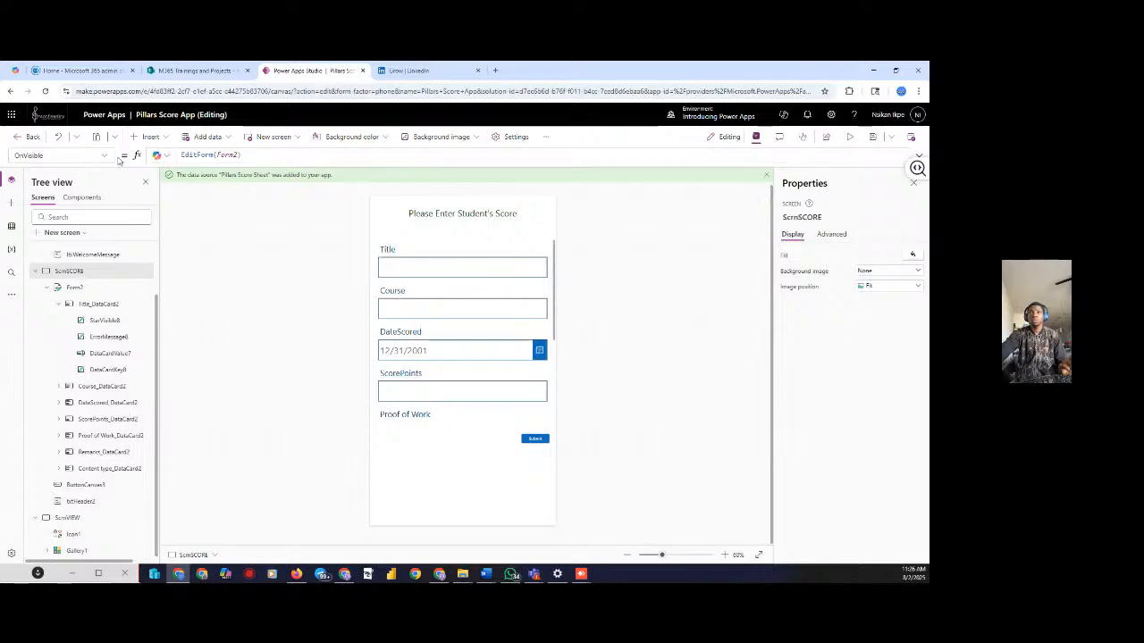
{"action": "left_click", "coordinate": [74, 288]}
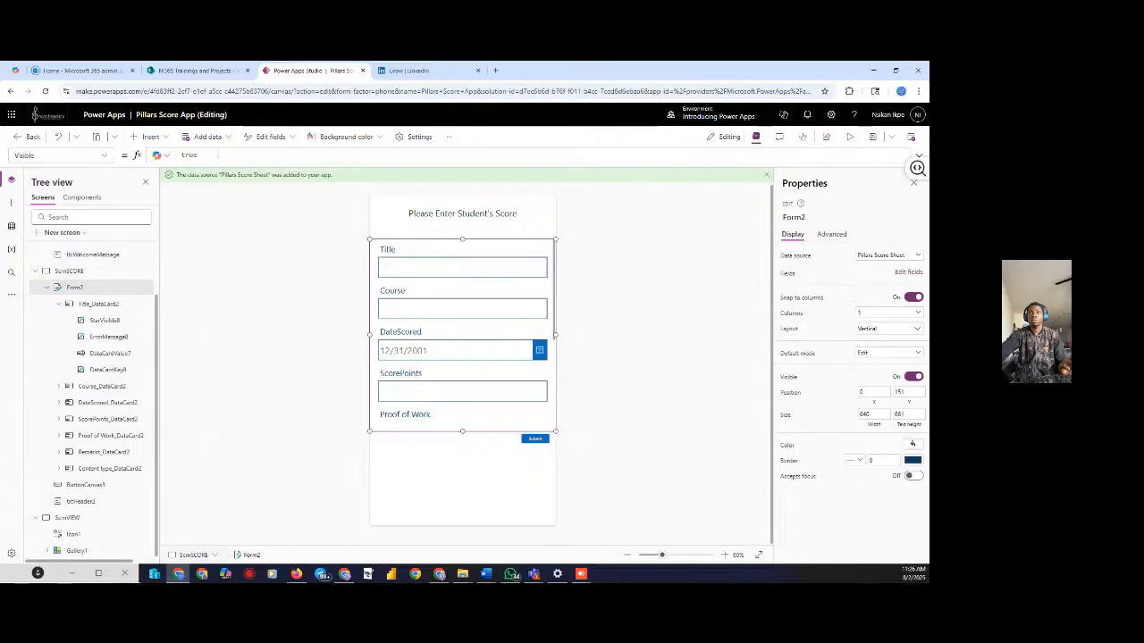
Set Form2's Visible property to true, then display ScrnSCORE's OnVisible formula
{"action": "left_click_drag", "start_coordinate": [214, 154], "coordinate": [171, 150]}
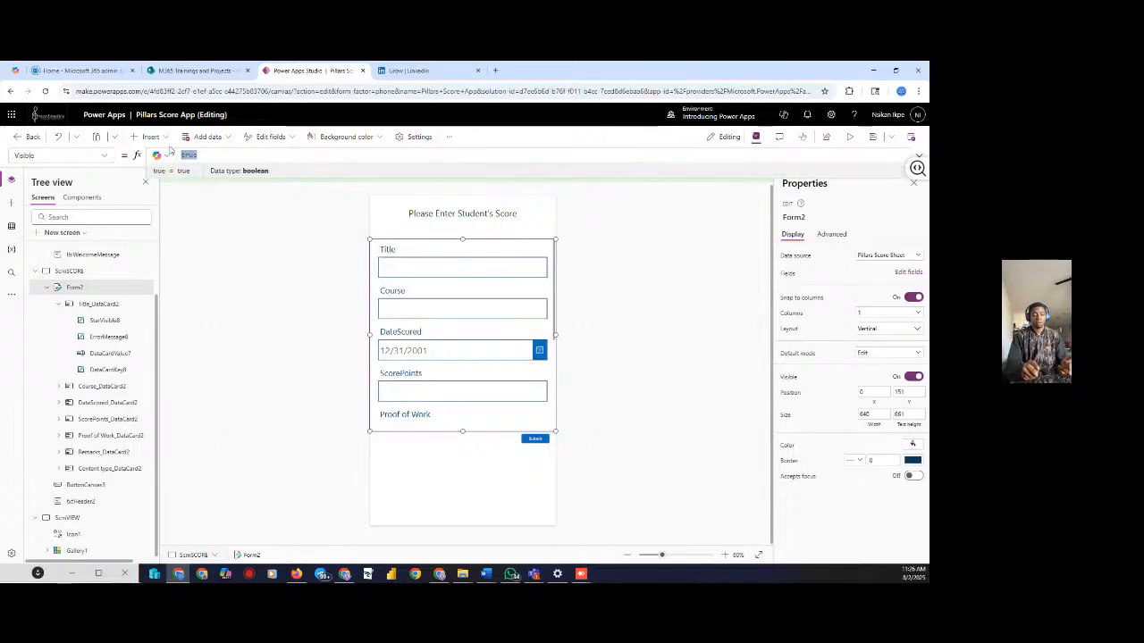
{"action": "type", "text": "fo"}
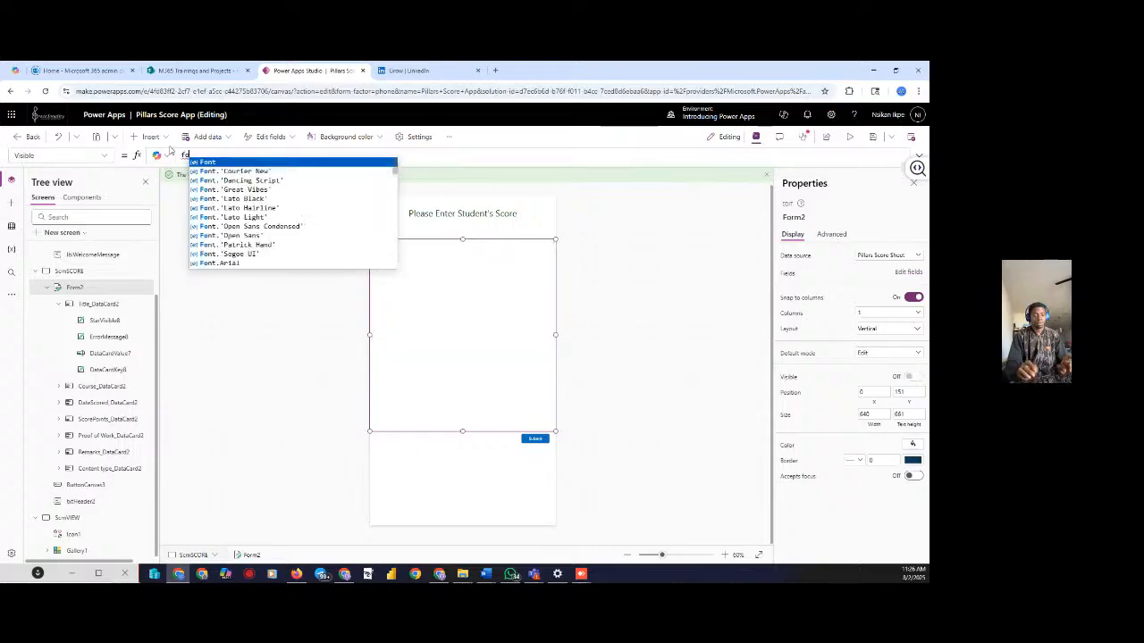
{"action": "type", "text": "rm"}
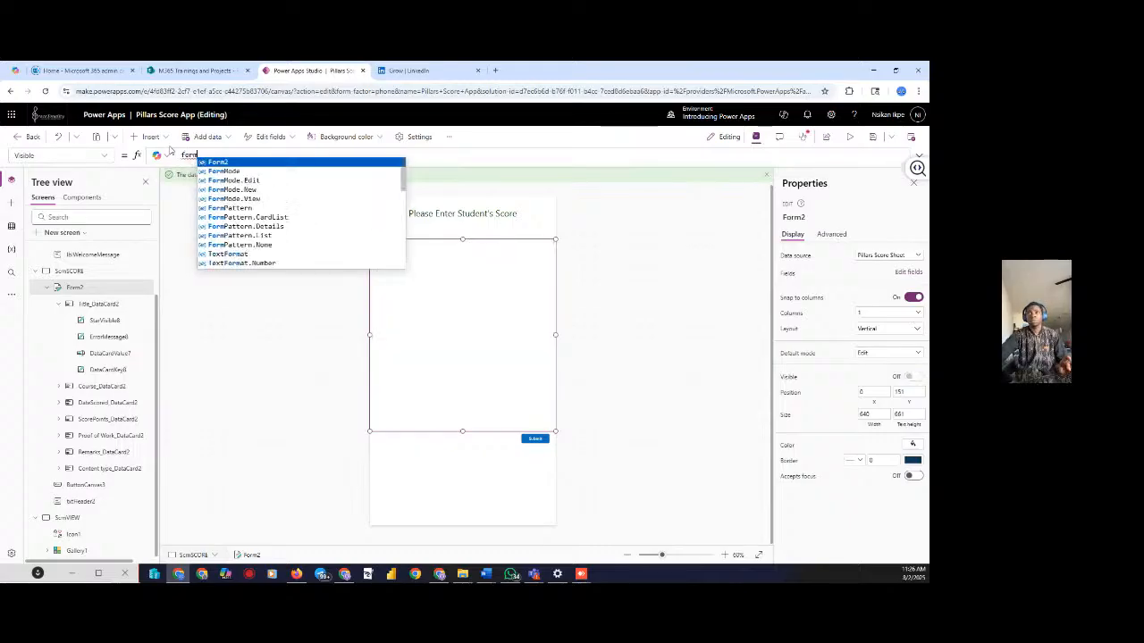
{"action": "left_click", "coordinate": [219, 161]}
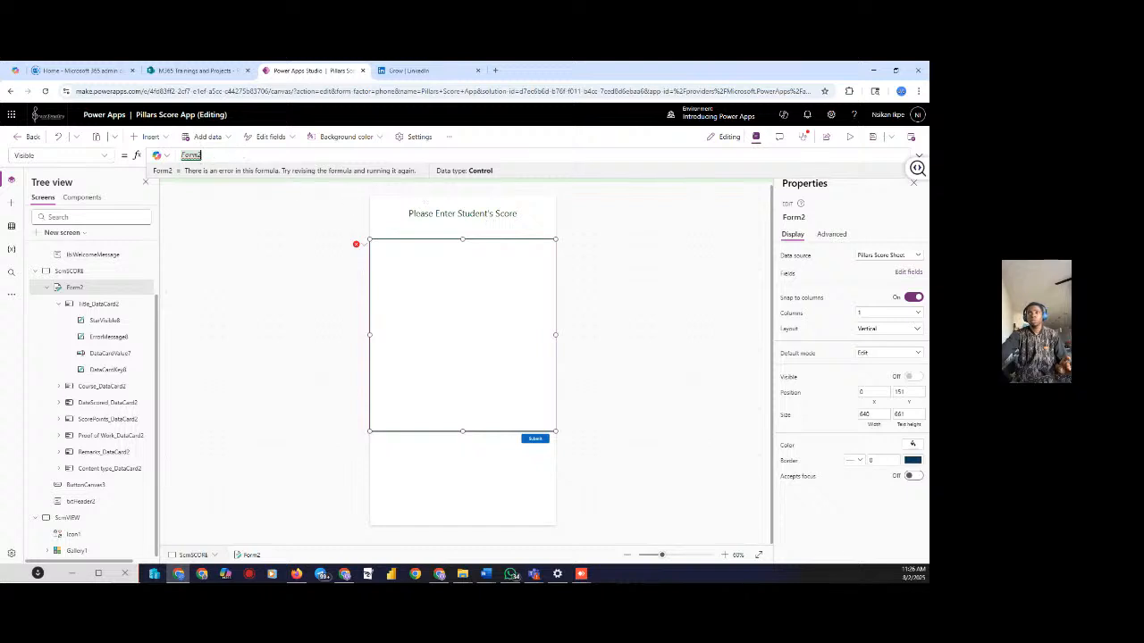
{"action": "key", "text": "BackSpace"}
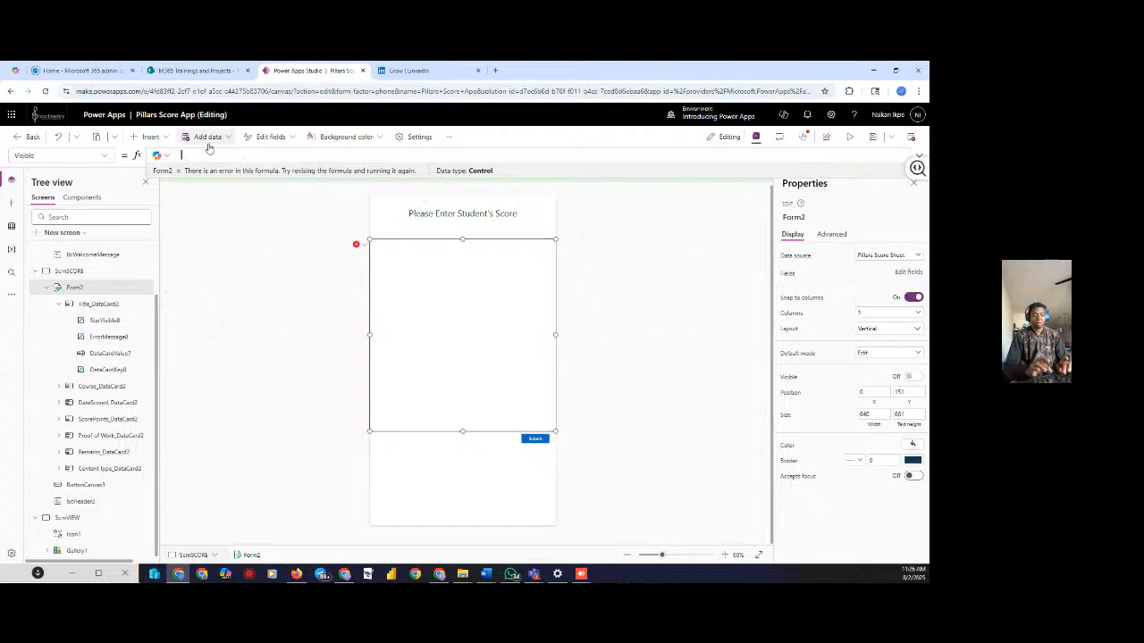
{"action": "type", "text": "true"}
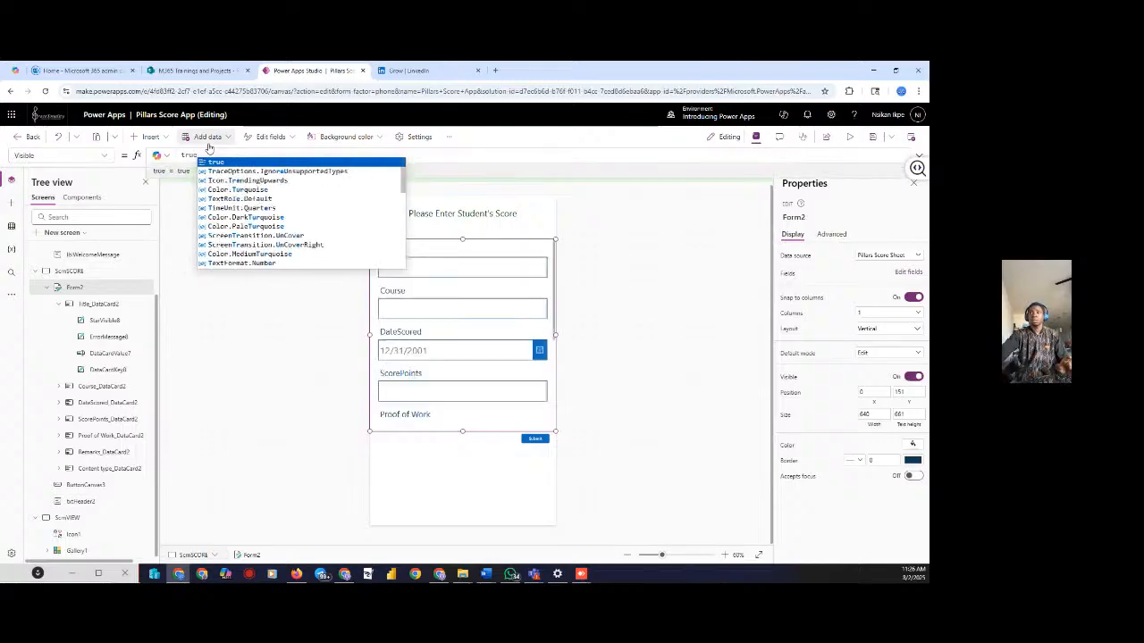
{"action": "key", "text": "Return"}
{"action": "left_click", "coordinate": [286, 273]}
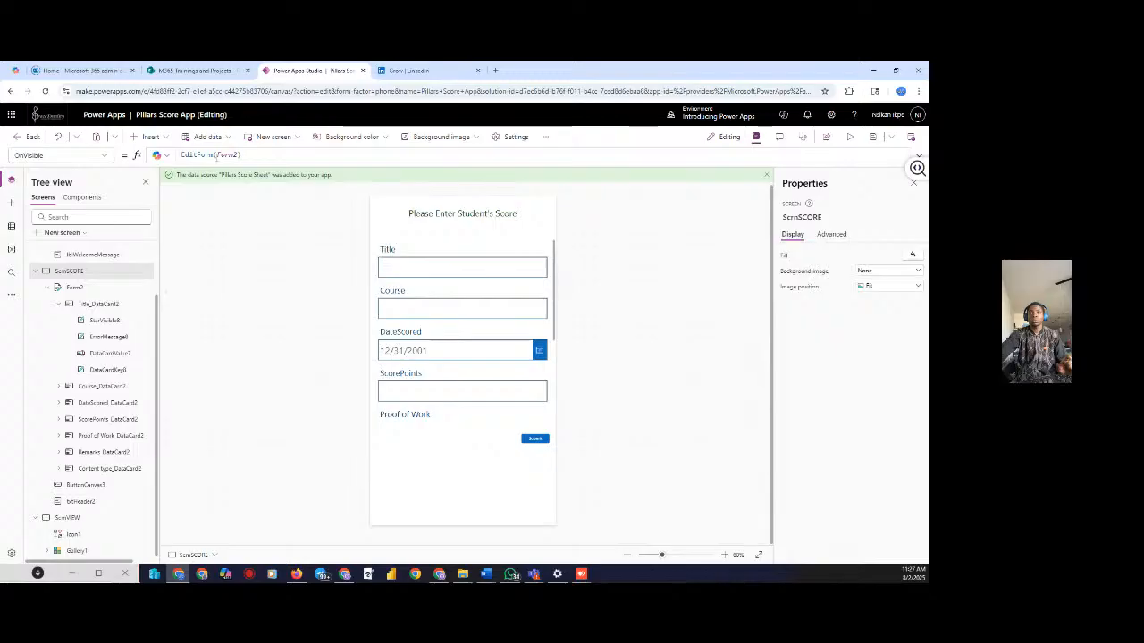
Replace ScrnSCORE's OnVisible formula EditForm(Form2) with Defaults('Pillars Score Sheet')
{"action": "double_click", "coordinate": [225, 155]}
{"action": "key", "text": "ctrl+a"}
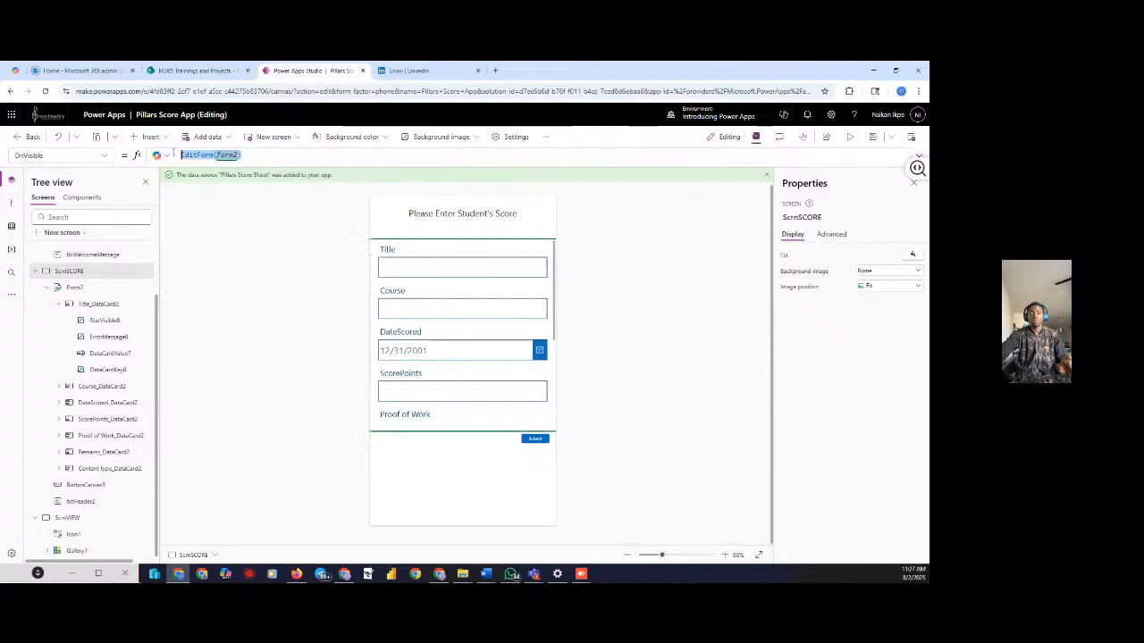
{"action": "type", "text": "defaults("}
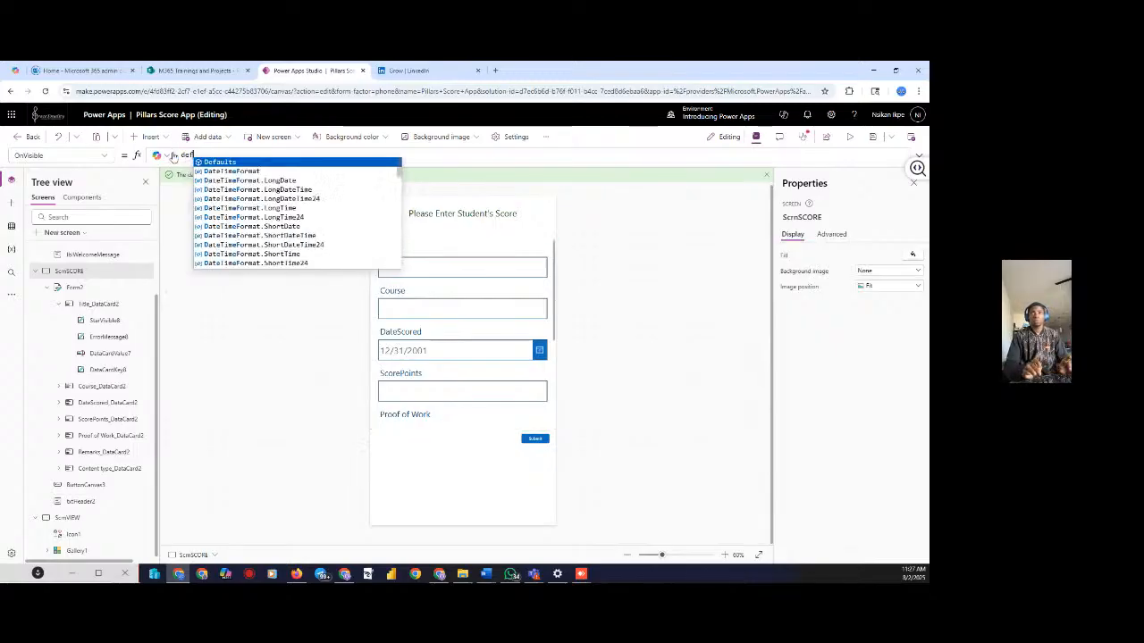
{"action": "key", "text": "Tab"}
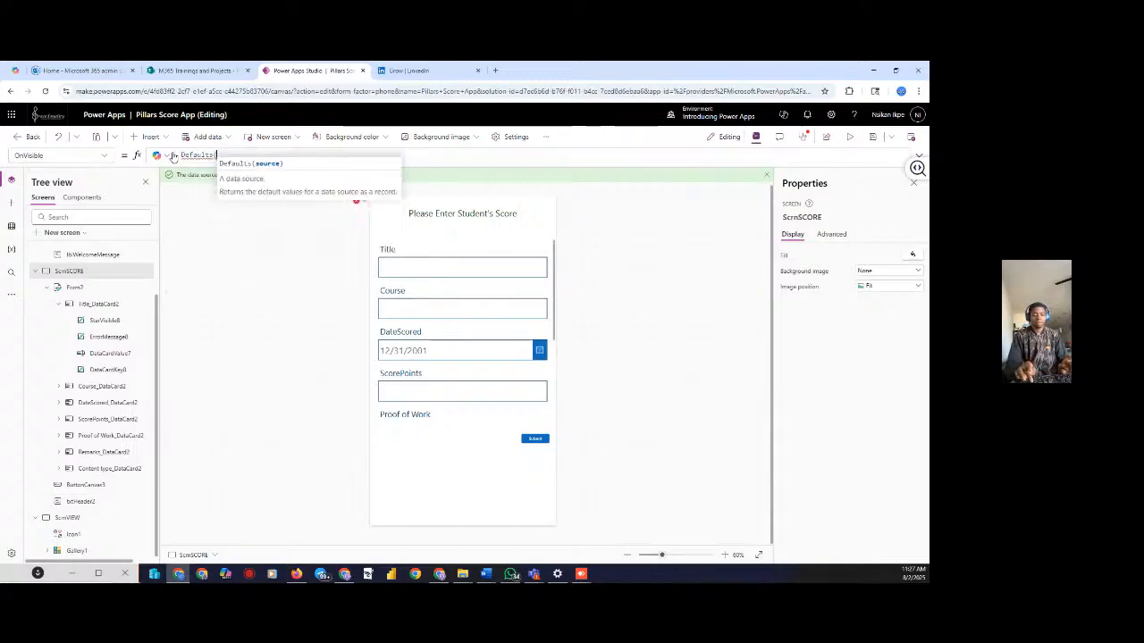
{"action": "type", "text": "pill"}
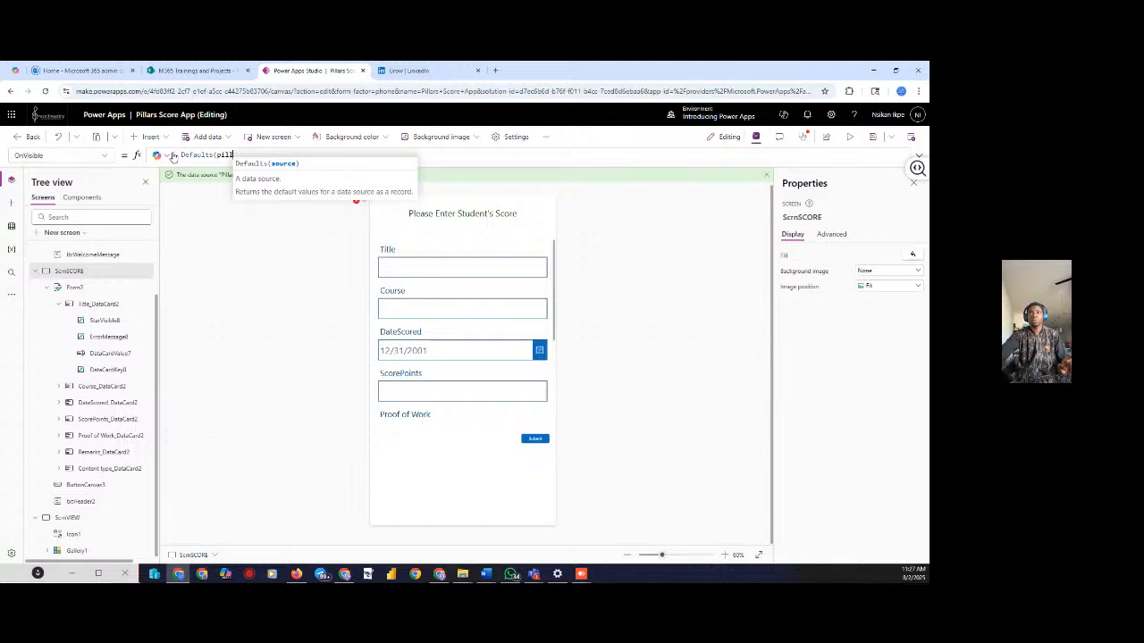
{"action": "key", "text": "BackSpace"}
{"action": "key", "text": "BackSpace"}
{"action": "key", "text": "BackSpace"}
{"action": "key", "text": "BackSpace"}
{"action": "key", "text": "BackSpace"}
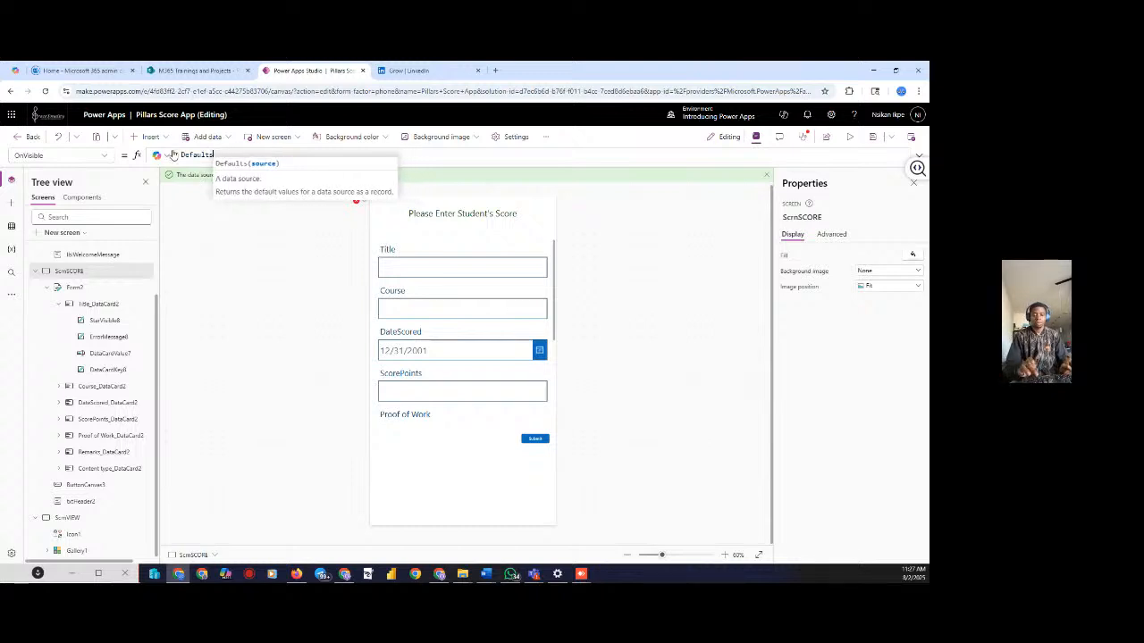
{"action": "type", "text": "("}
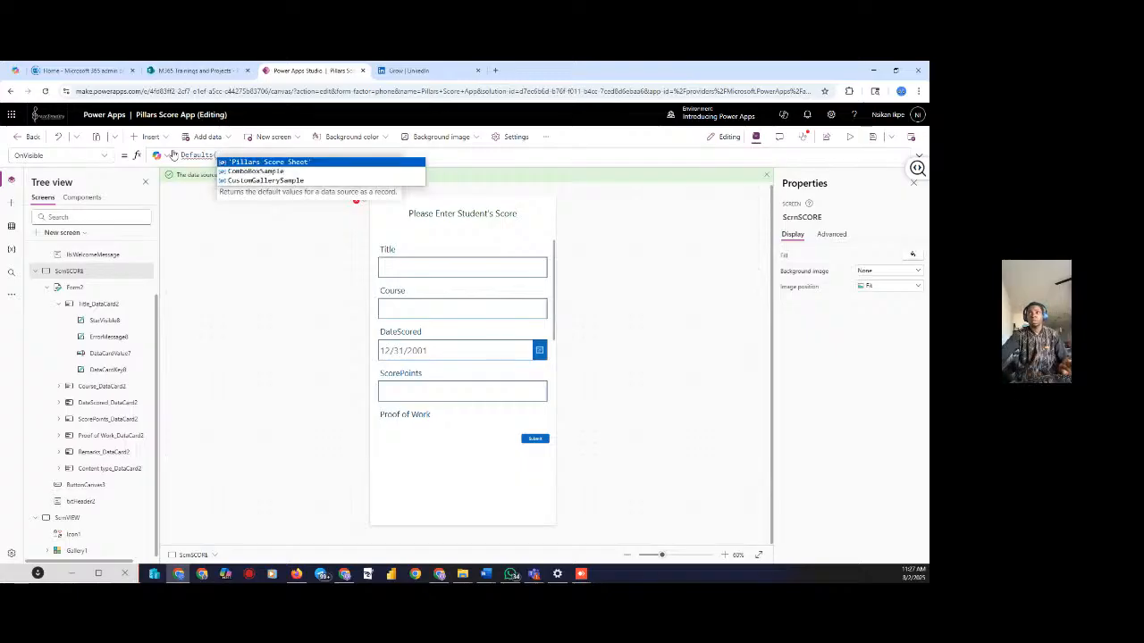
{"action": "left_click", "coordinate": [245, 164]}
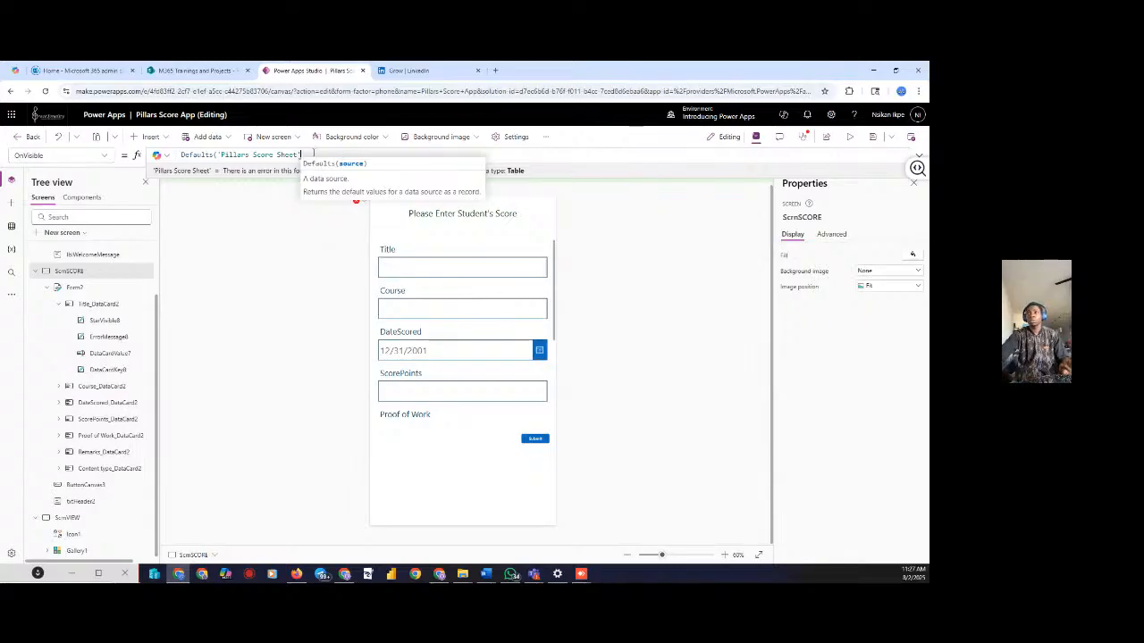
Preview the app to test the Defaults('Pillars Score Sheet') formula
{"action": "left_click", "coordinate": [847, 137]}
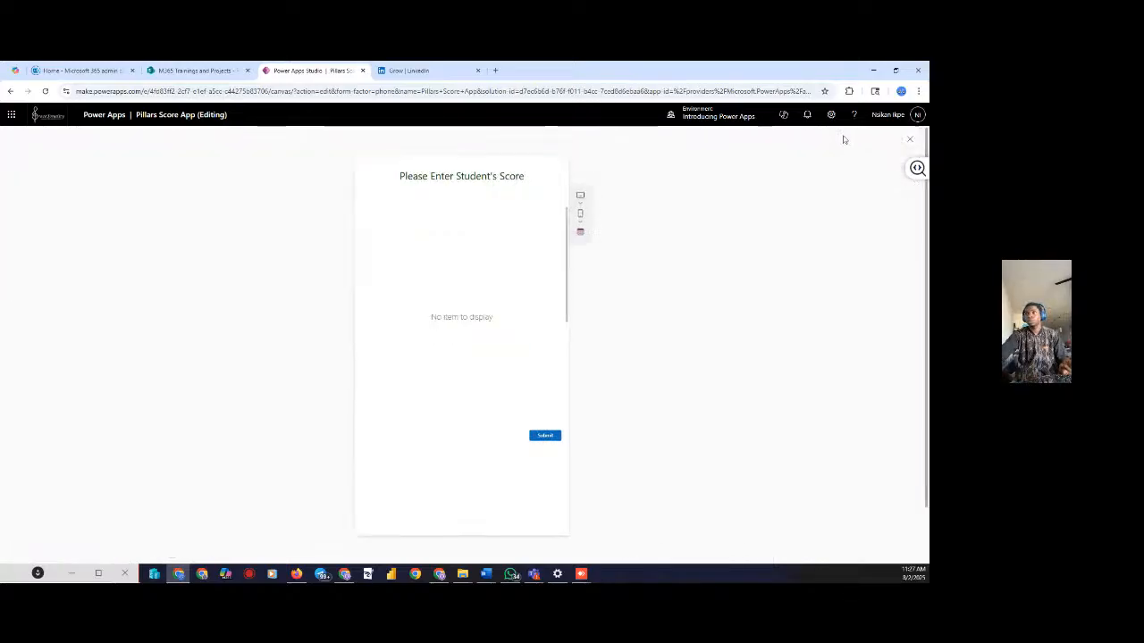
{"action": "left_click", "coordinate": [910, 139]}
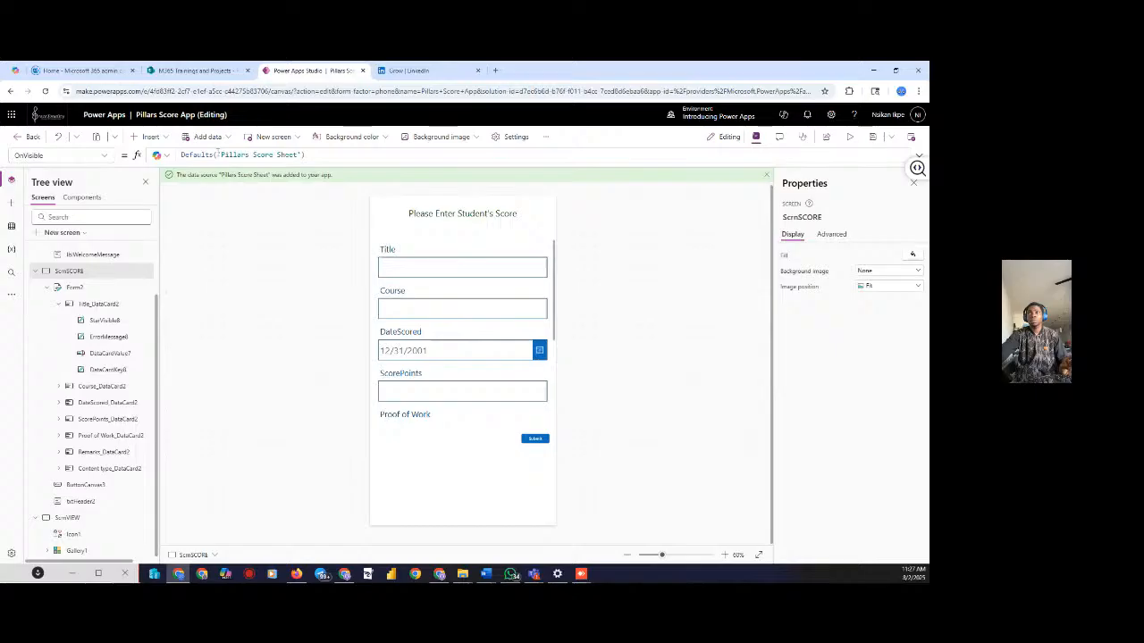
{"action": "left_click", "coordinate": [216, 154]}
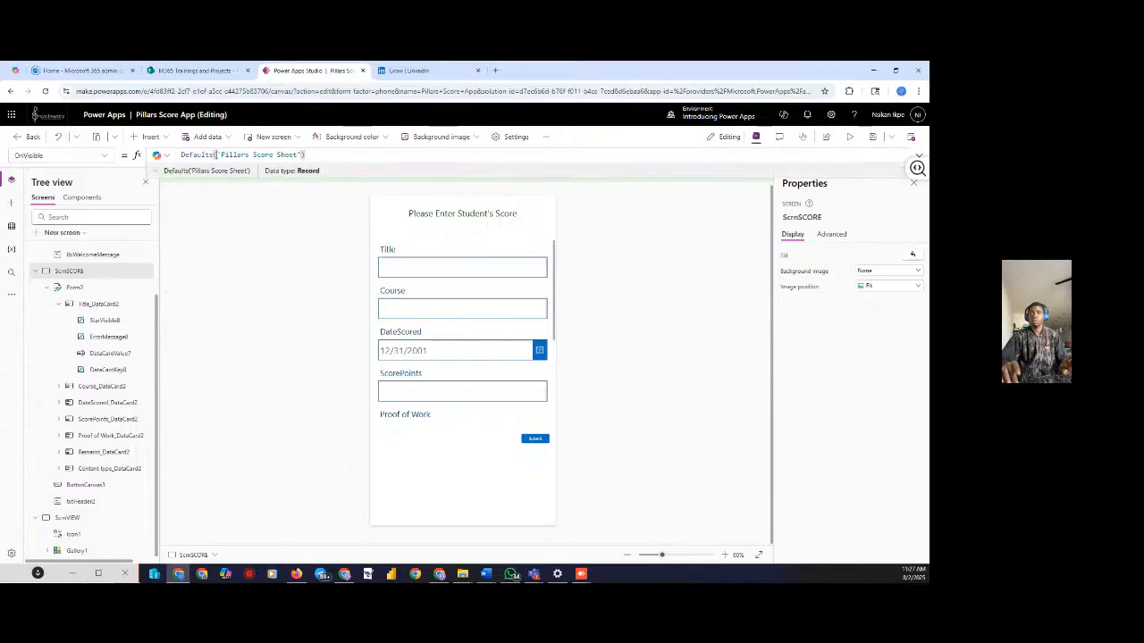
Trim OnVisible down to 'Pillars Score Sheet' and test it in preview
{"action": "key", "text": "BackSpace"}
{"action": "key", "text": "BackSpace"}
{"action": "key", "text": "BackSpace"}
{"action": "key", "text": "BackSpace"}
{"action": "key", "text": "BackSpace"}
{"action": "key", "text": "BackSpace"}
{"action": "key", "text": "BackSpace"}
{"action": "key", "text": "BackSpace"}
{"action": "key", "text": "BackSpace"}
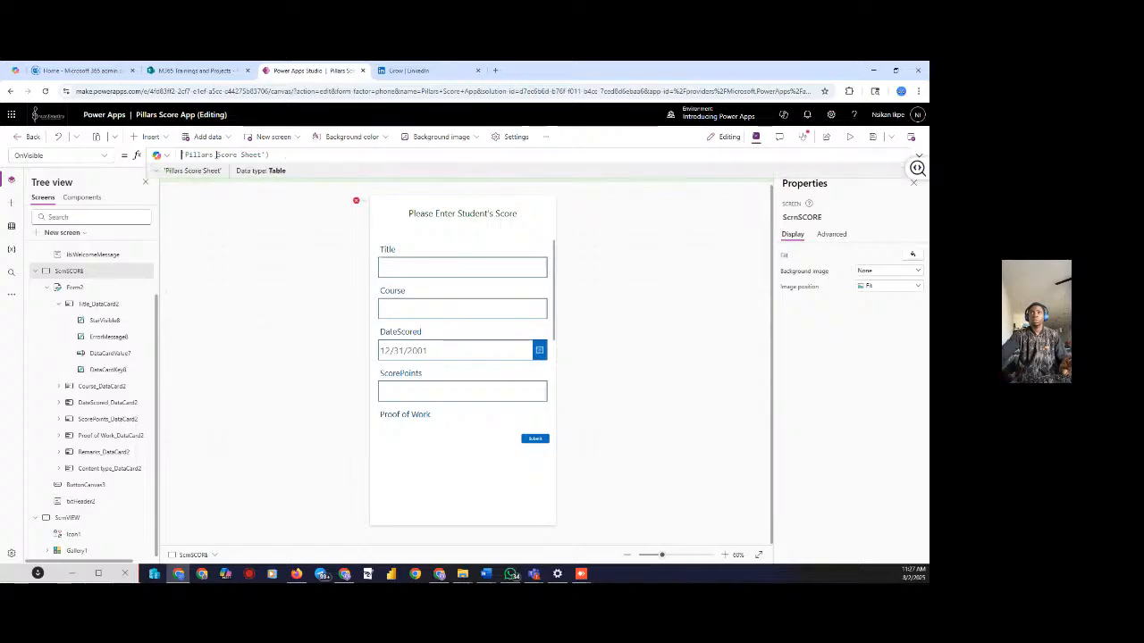
{"action": "left_click", "coordinate": [312, 155]}
{"action": "key", "text": "BackSpace"}
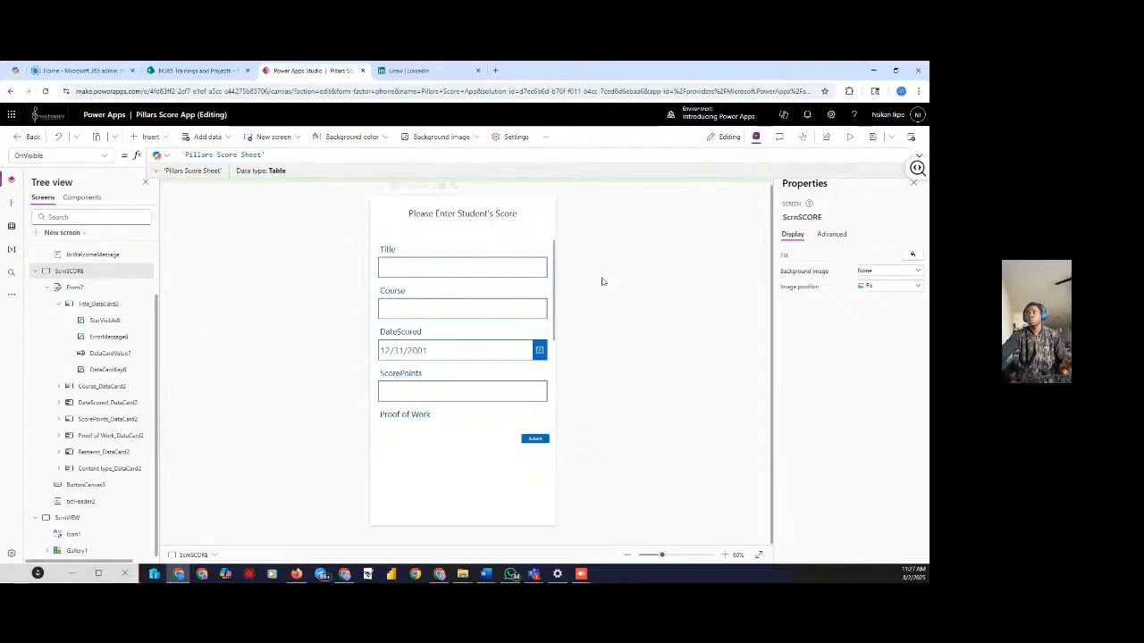
{"action": "left_click", "coordinate": [848, 137]}
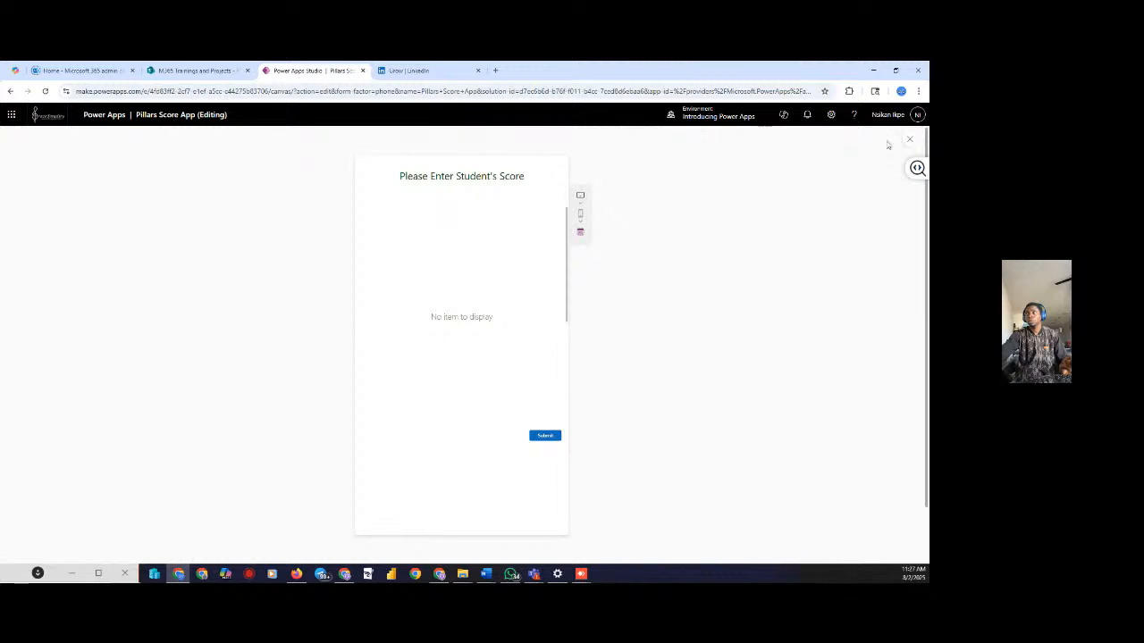
{"action": "left_click", "coordinate": [910, 139]}
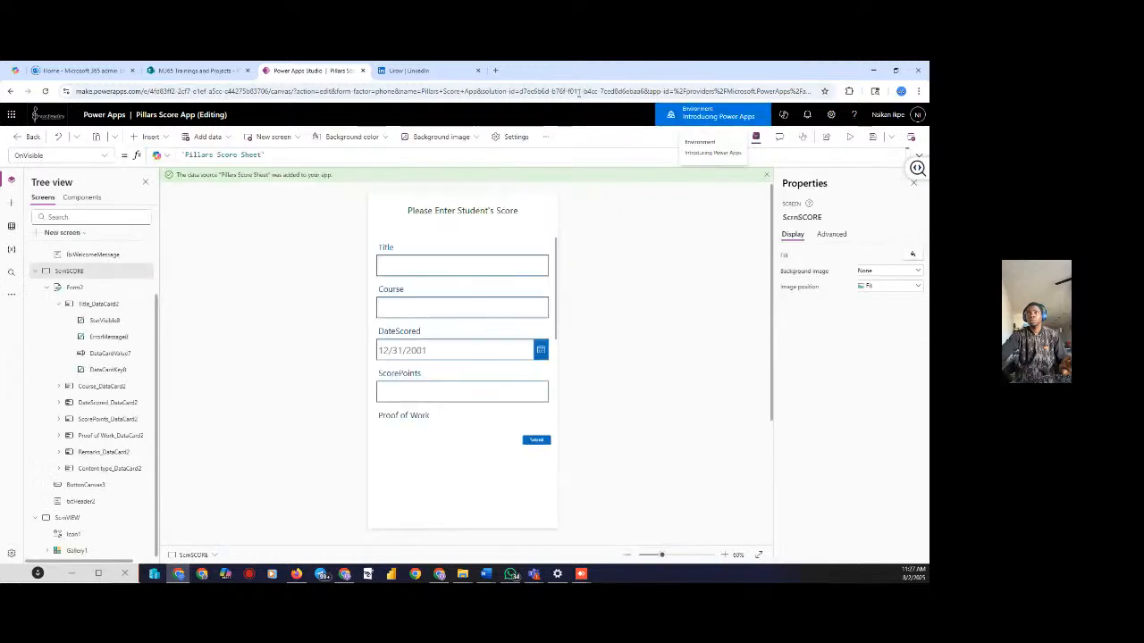
Set the ScrnSCORE OnVisible formula back to true
{"action": "left_click", "coordinate": [280, 155]}
{"action": "key", "text": "ctrl+a"}
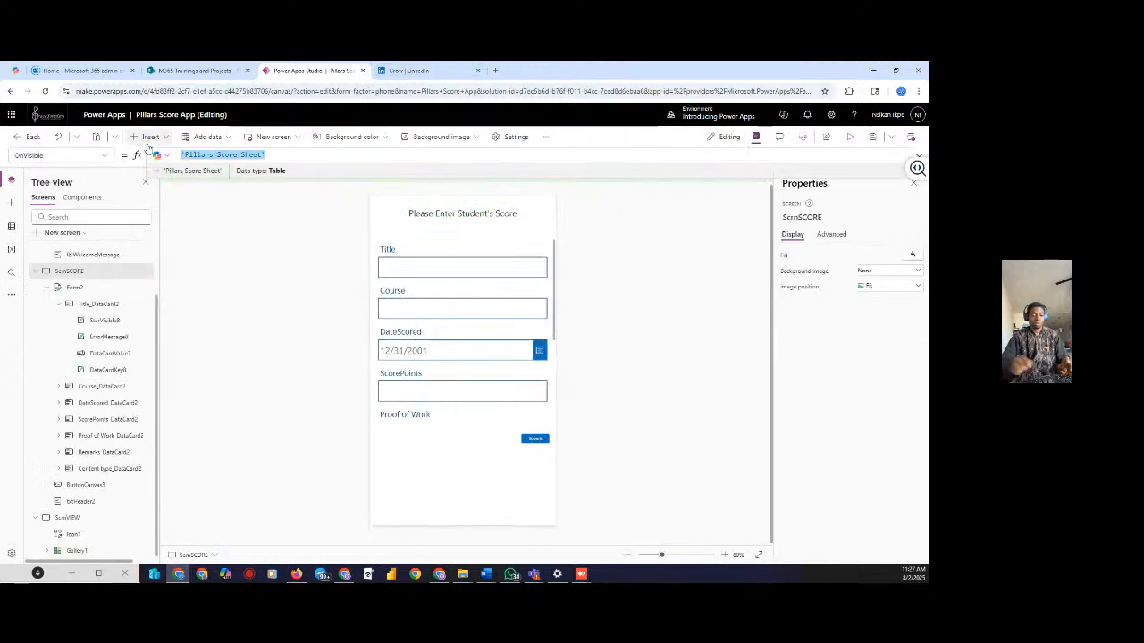
{"action": "type", "text": "true"}
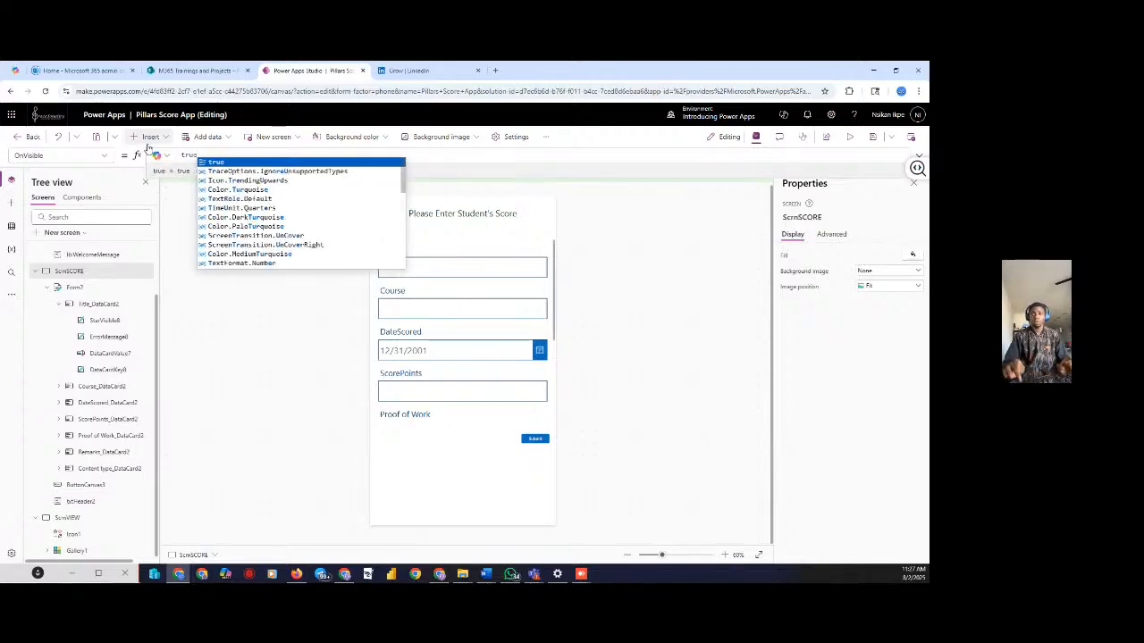
{"action": "key", "text": "Return"}
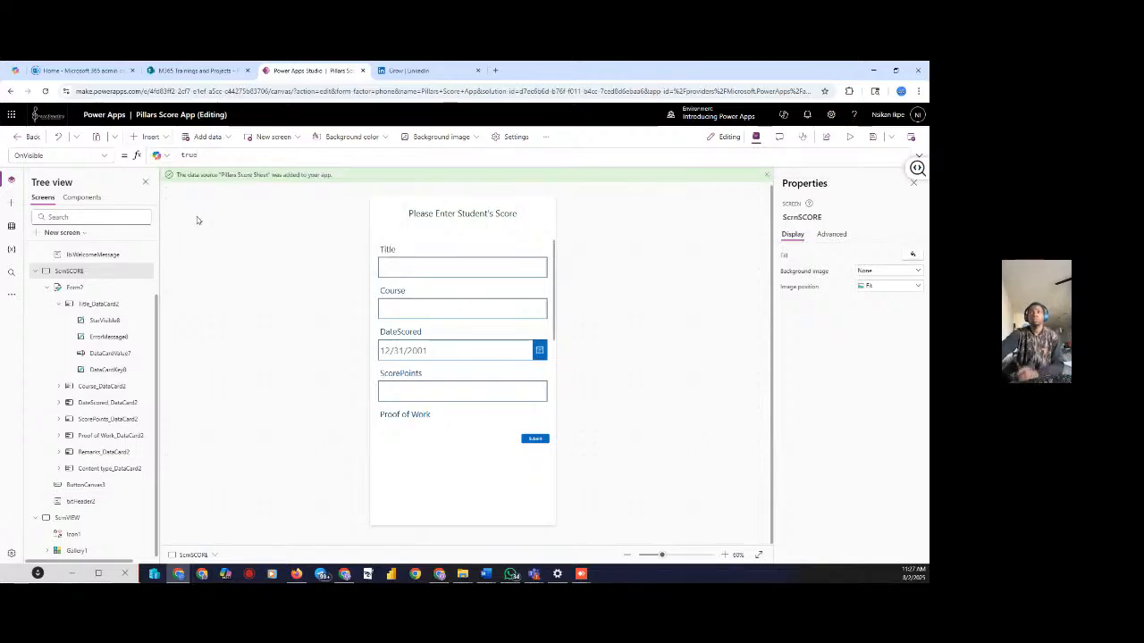
{"action": "scroll", "coordinate": [71, 291], "scroll_direction": "up", "scroll_amount": 2}
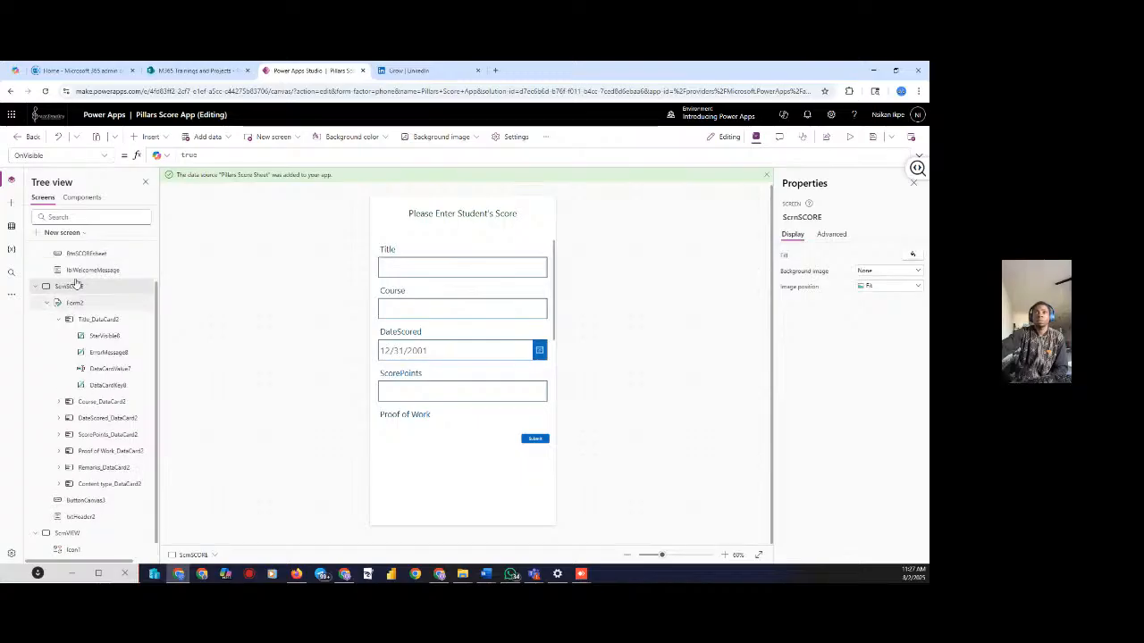
{"action": "left_click", "coordinate": [69, 270]}
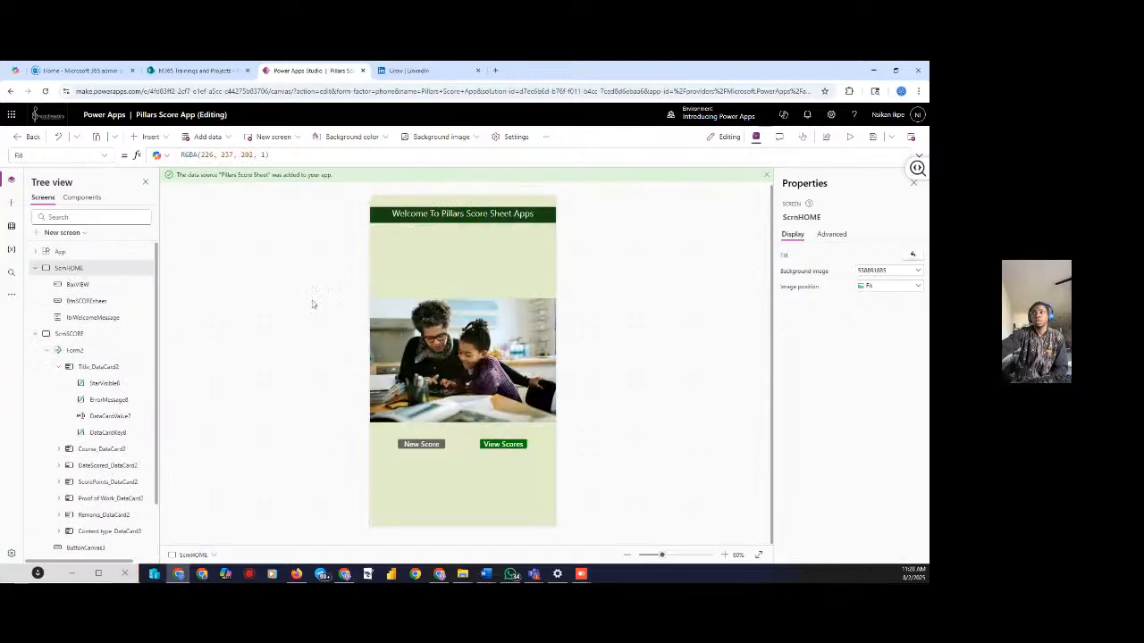
{"action": "left_click", "coordinate": [849, 137]}
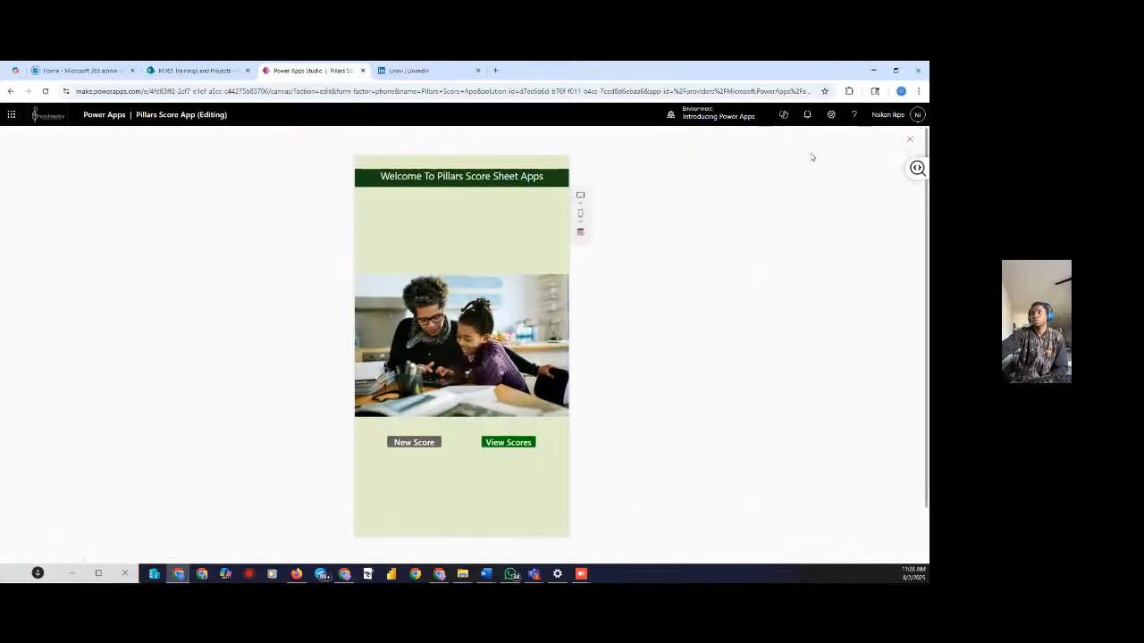
{"action": "left_click", "coordinate": [422, 443]}
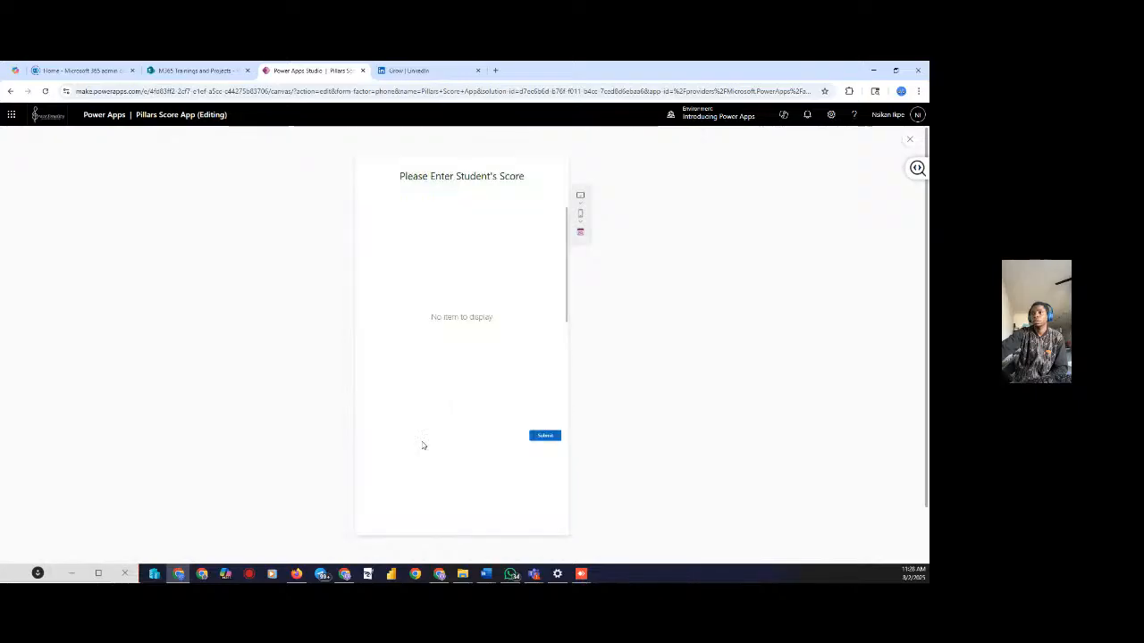
{"action": "left_click", "coordinate": [539, 438]}
{"action": "left_click", "coordinate": [911, 140]}
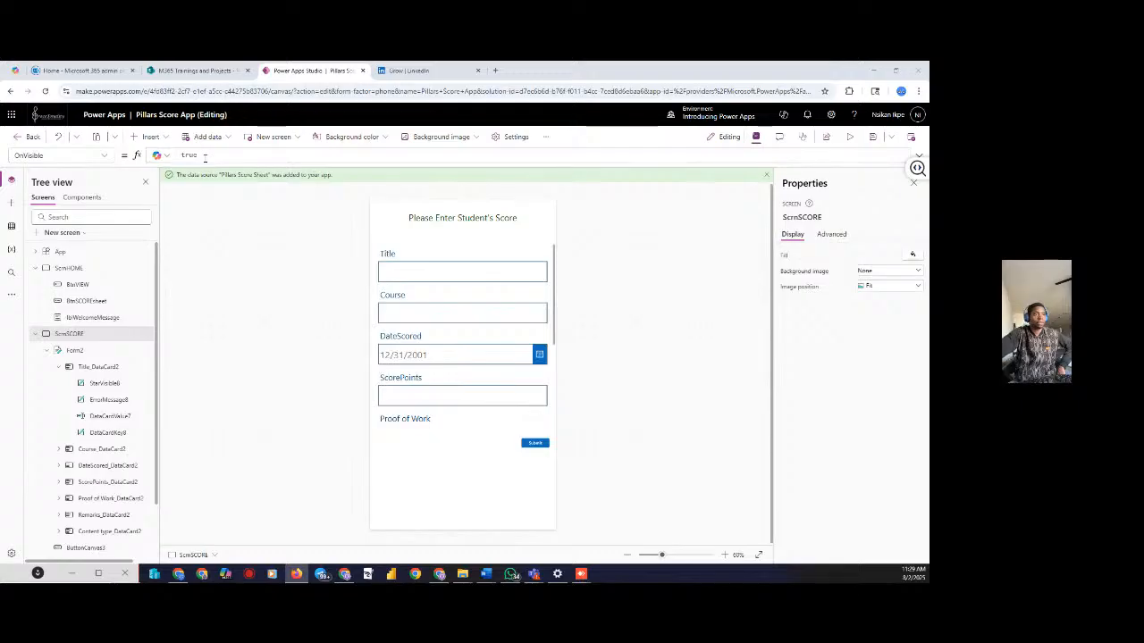
Replace OnVisible's true with the beginning of If(IsBlank(varSelected in the formula bar
{"action": "left_click", "coordinate": [208, 154]}
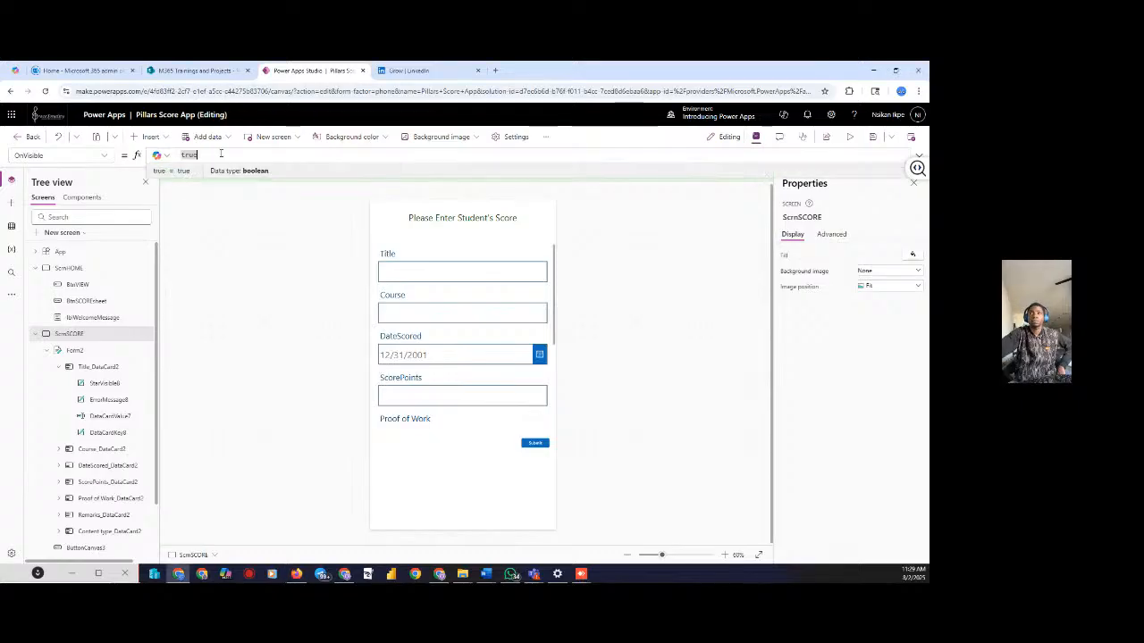
{"action": "type", "text": "i"}
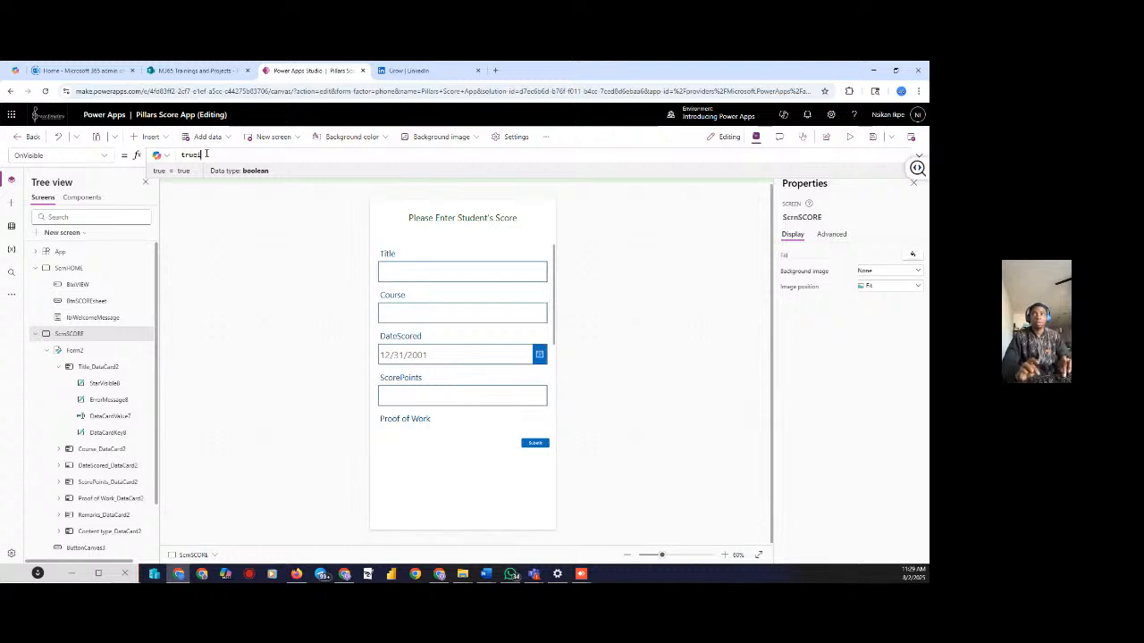
{"action": "type", "text": "f"}
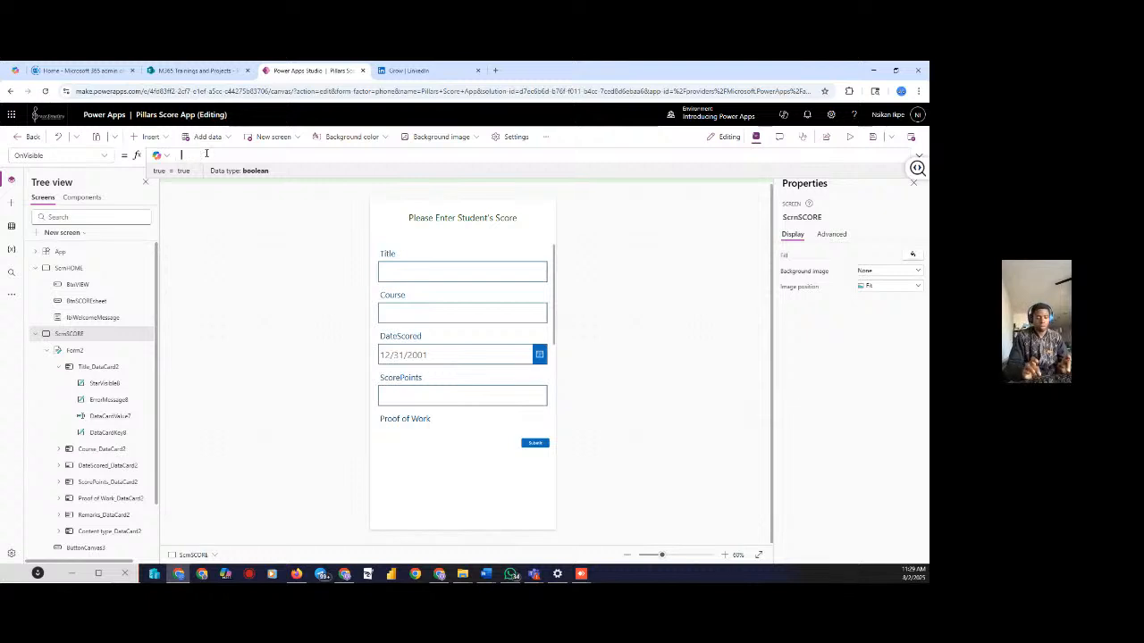
{"action": "type", "text": "if"}
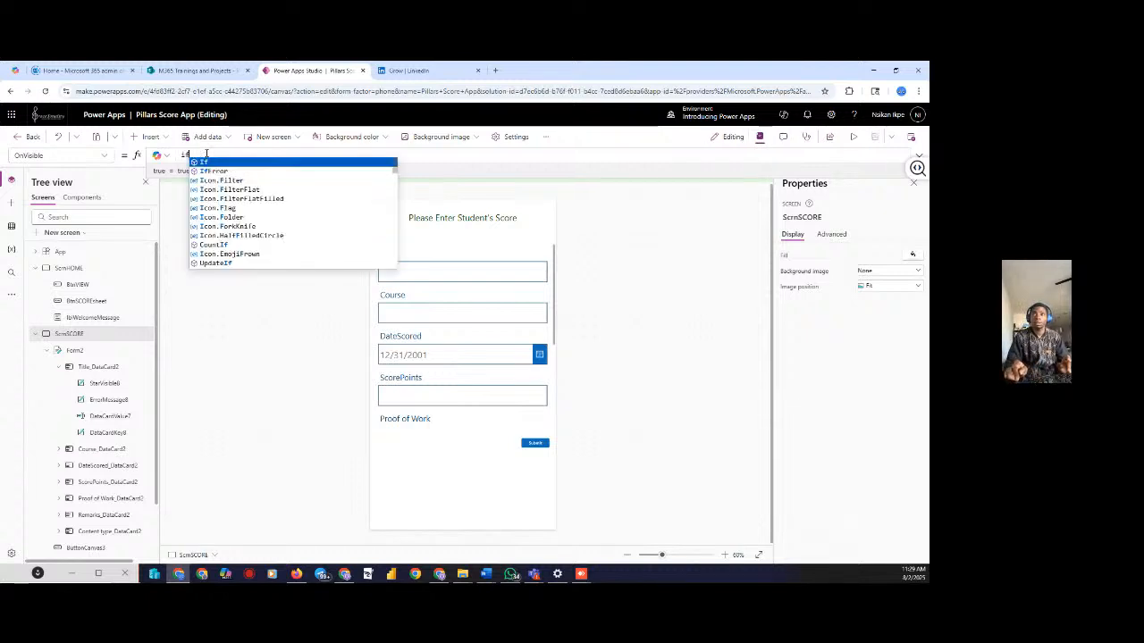
{"action": "key", "text": "Tab"}
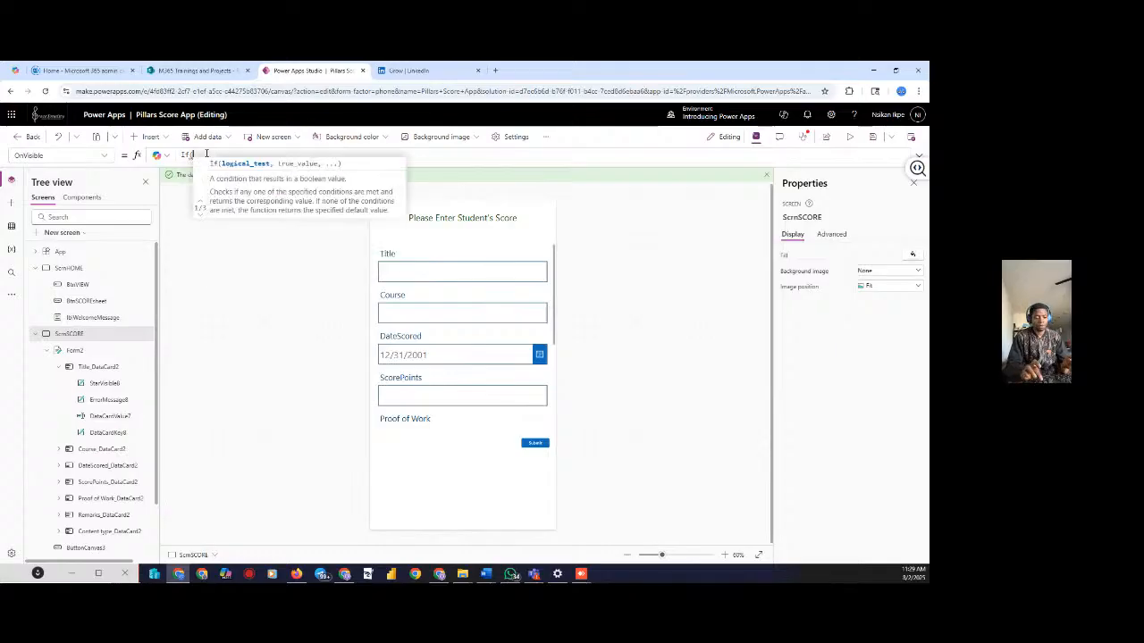
{"action": "type", "text": "isb"}
{"action": "key", "text": "Tab"}
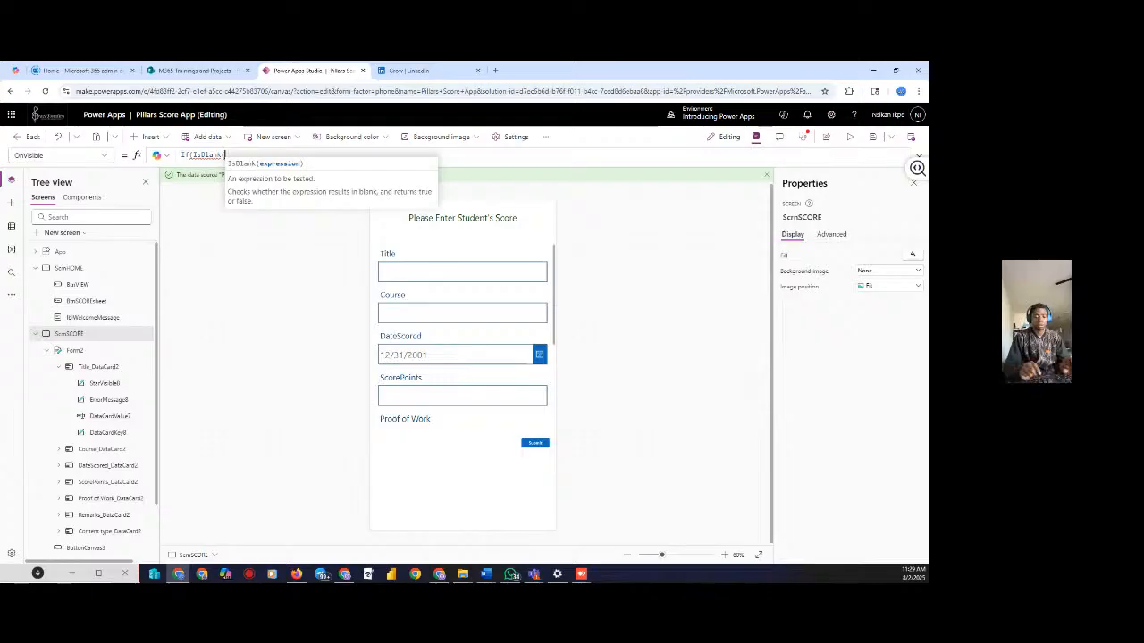
{"action": "type", "text": "n"}
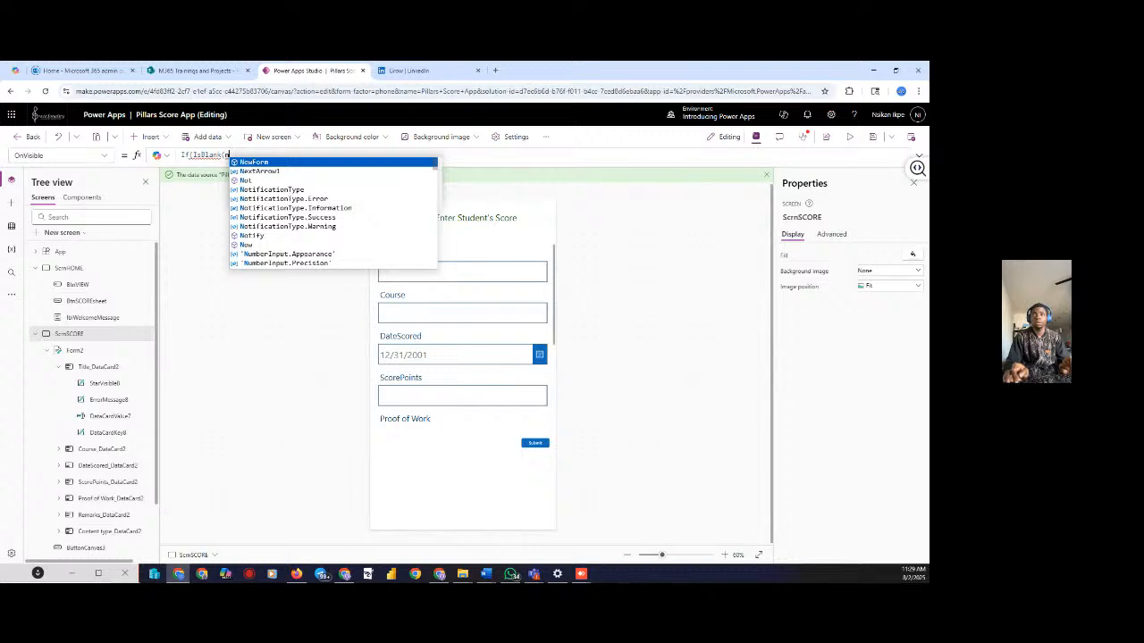
{"action": "key", "text": "BackSpace"}
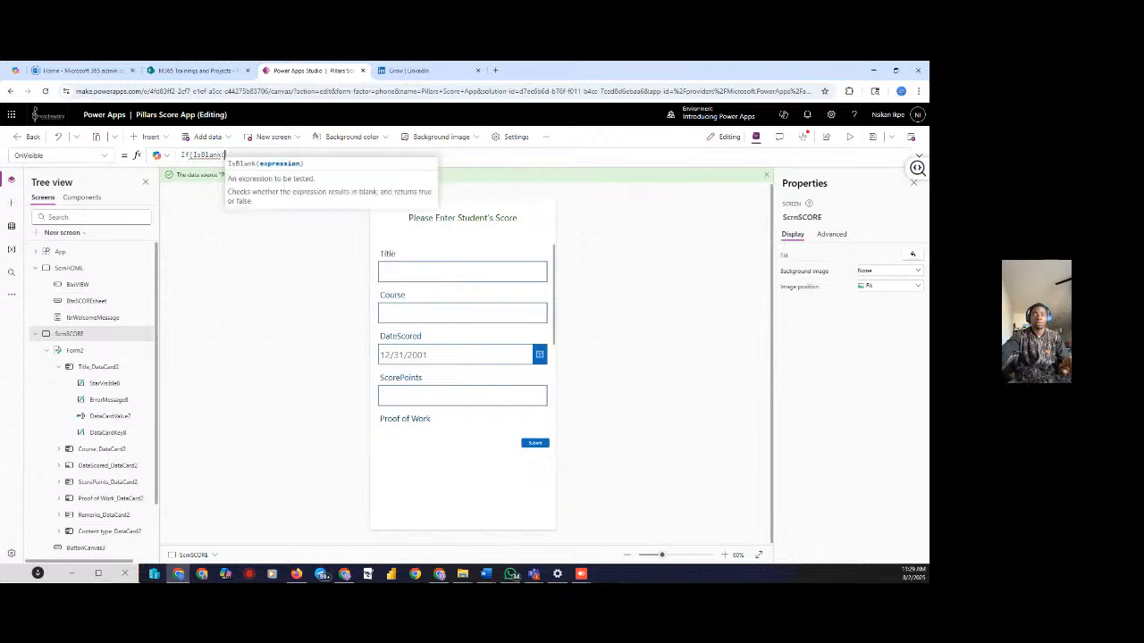
{"action": "type", "text": "var"}
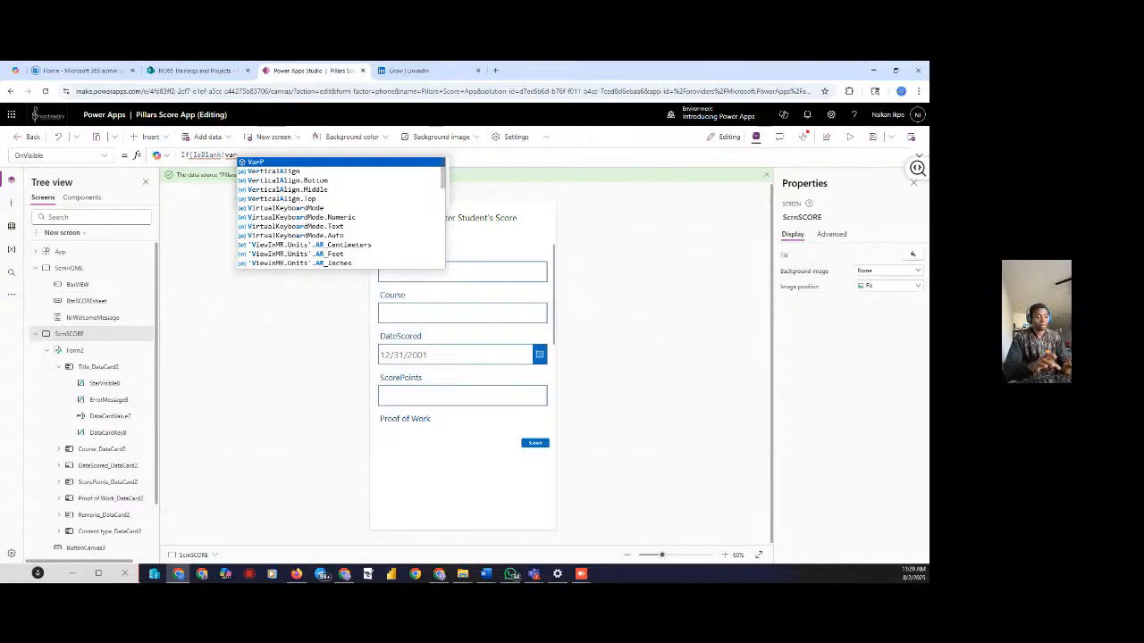
{"action": "type", "text": "Sele"}
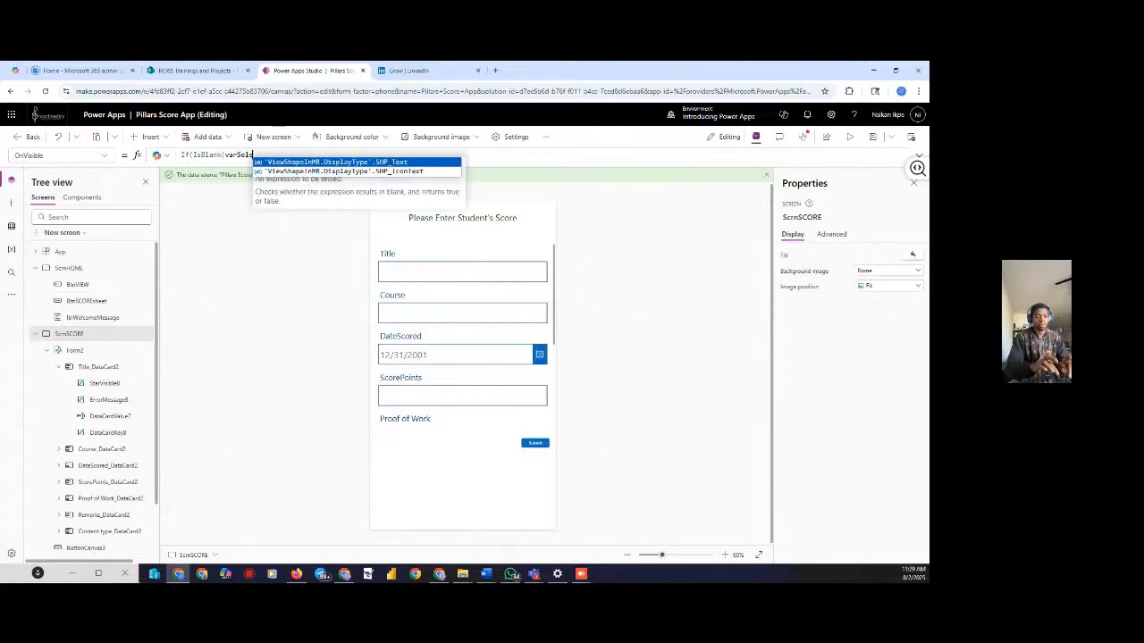
{"action": "type", "text": "cted"}
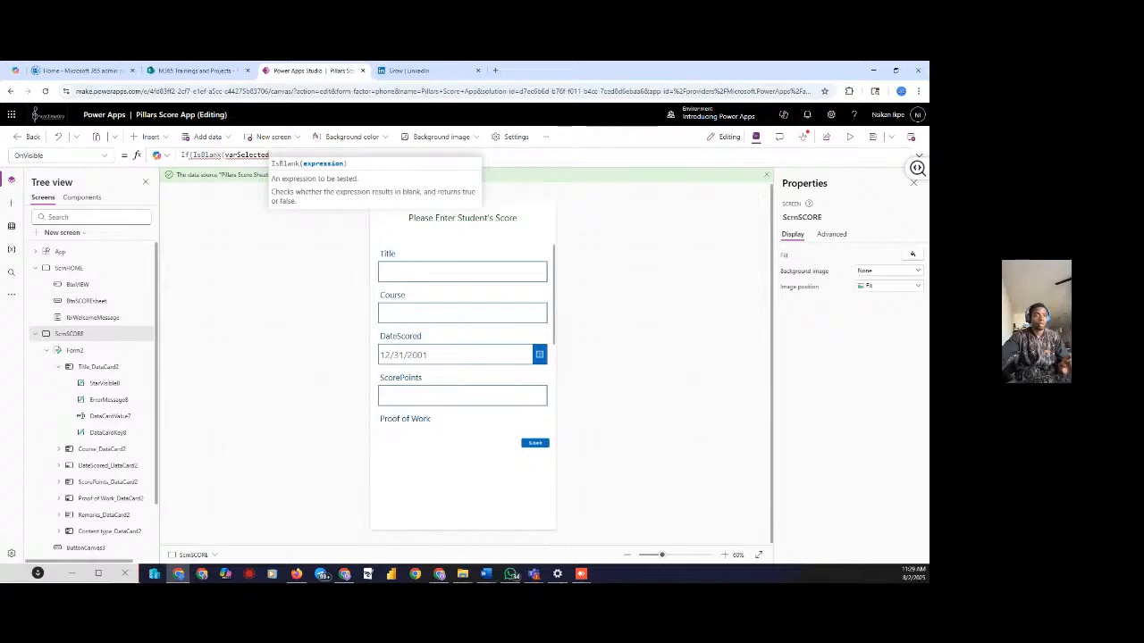
{"action": "key", "text": "alt+Tab"}
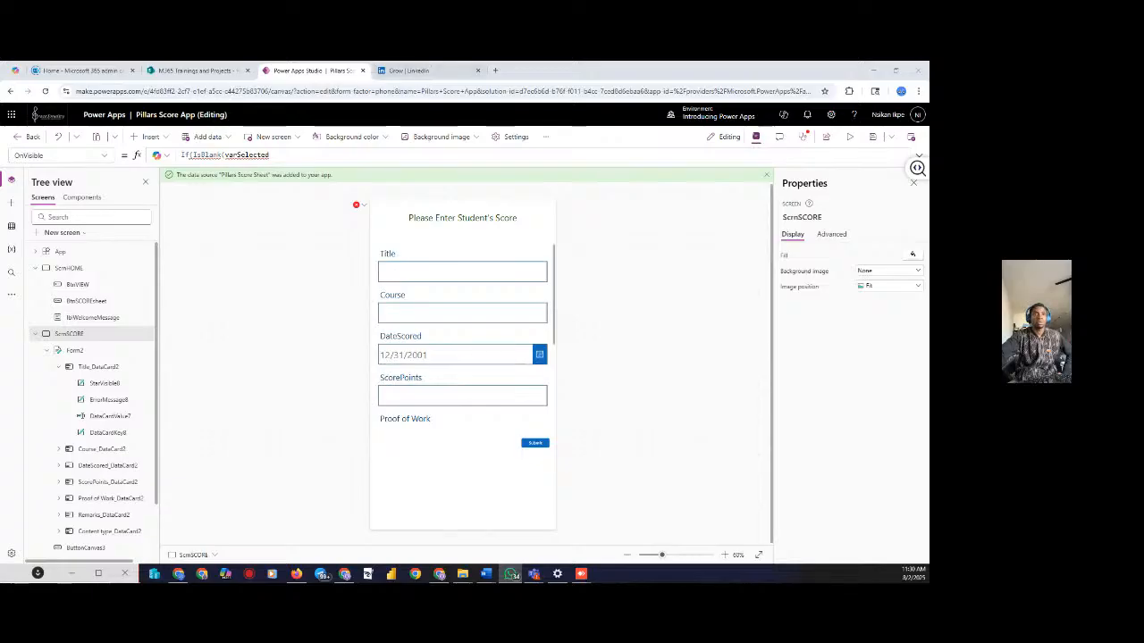
Swap the IsBlank argument varSelected for Form2, giving If(IsBlank(Form2),
{"action": "left_click", "coordinate": [270, 155]}
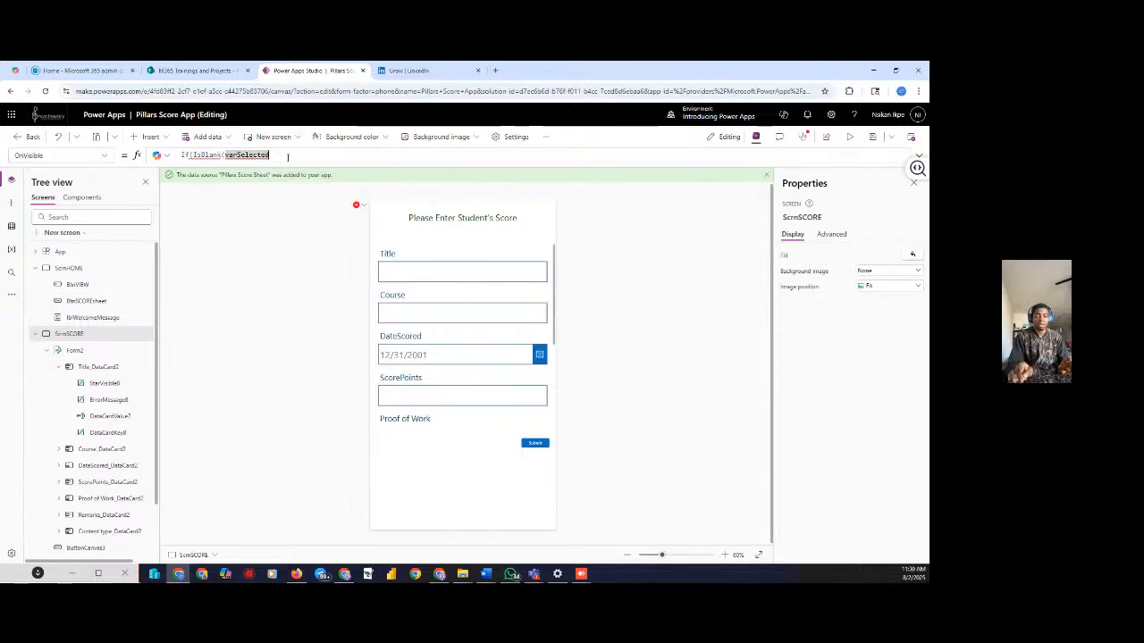
{"action": "key", "text": "BackSpace"}
{"action": "key", "text": "BackSpace"}
{"action": "key", "text": "BackSpace"}
{"action": "key", "text": "BackSpace"}
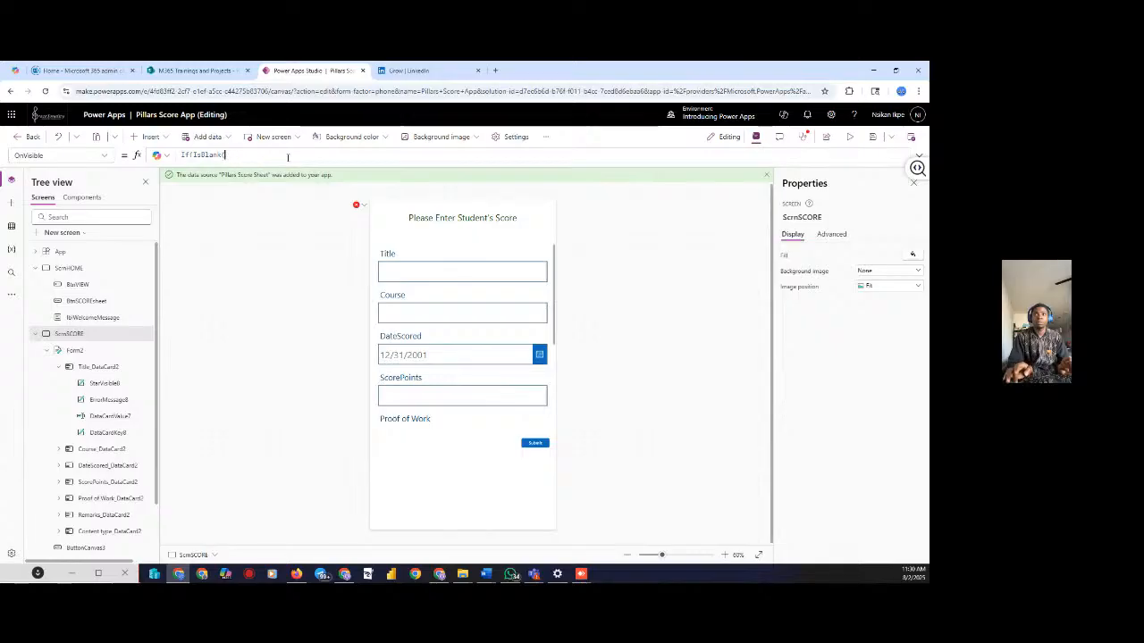
{"action": "key", "text": "BackSpace"}
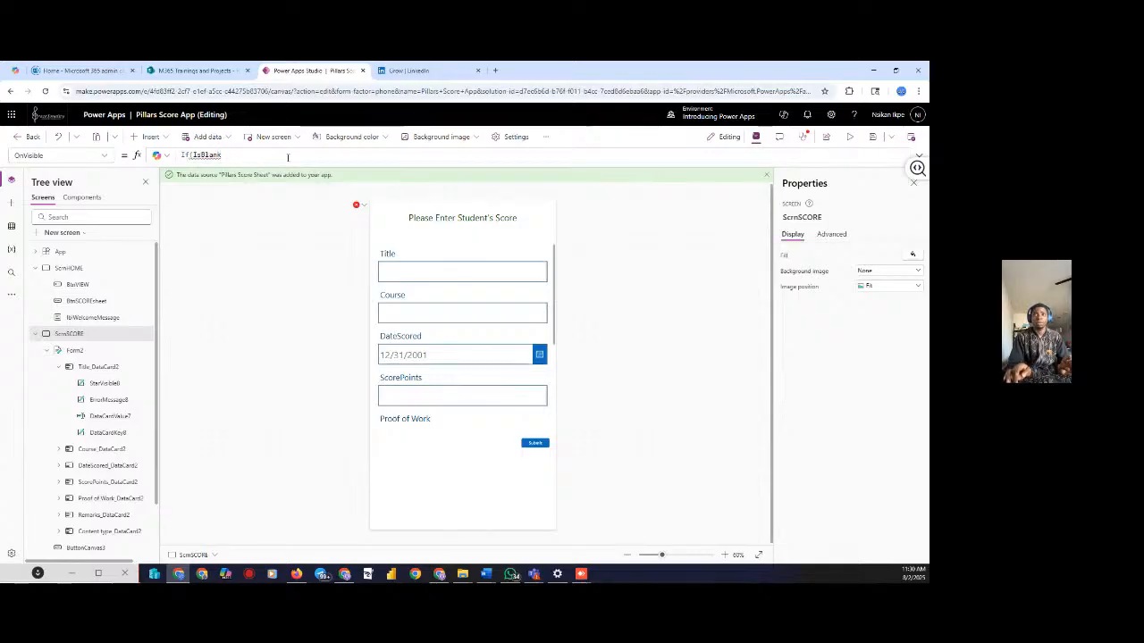
{"action": "key", "text": "BackSpace"}
{"action": "key", "text": "BackSpace"}
{"action": "key", "text": "BackSpace"}
{"action": "key", "text": "BackSpace"}
{"action": "type", "text": "sBlank("}
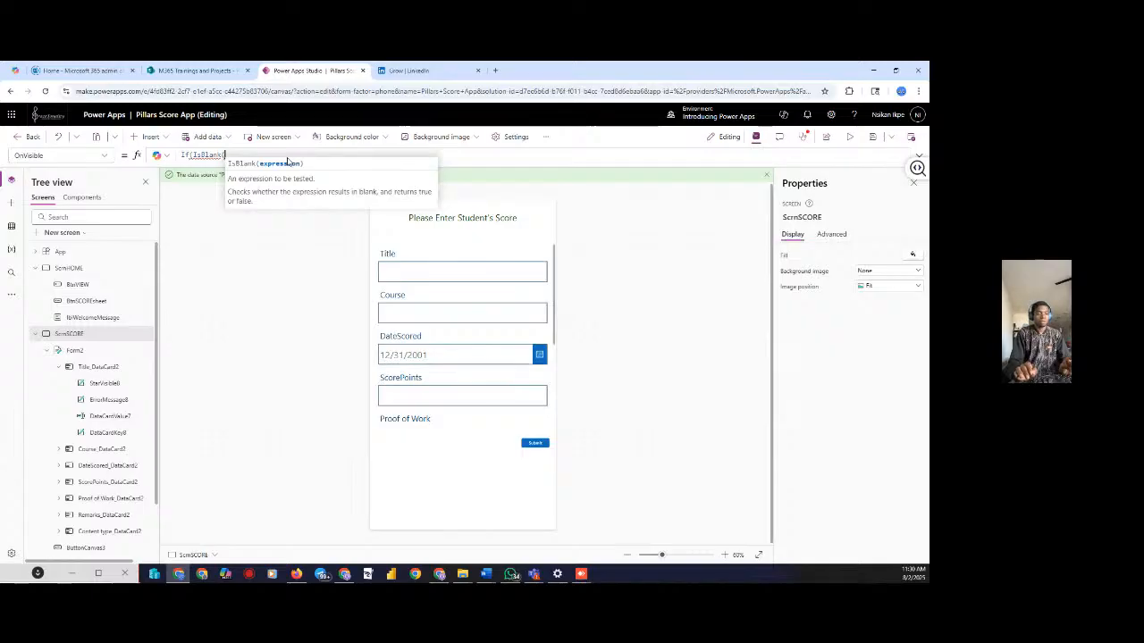
{"action": "type", "text": "s"}
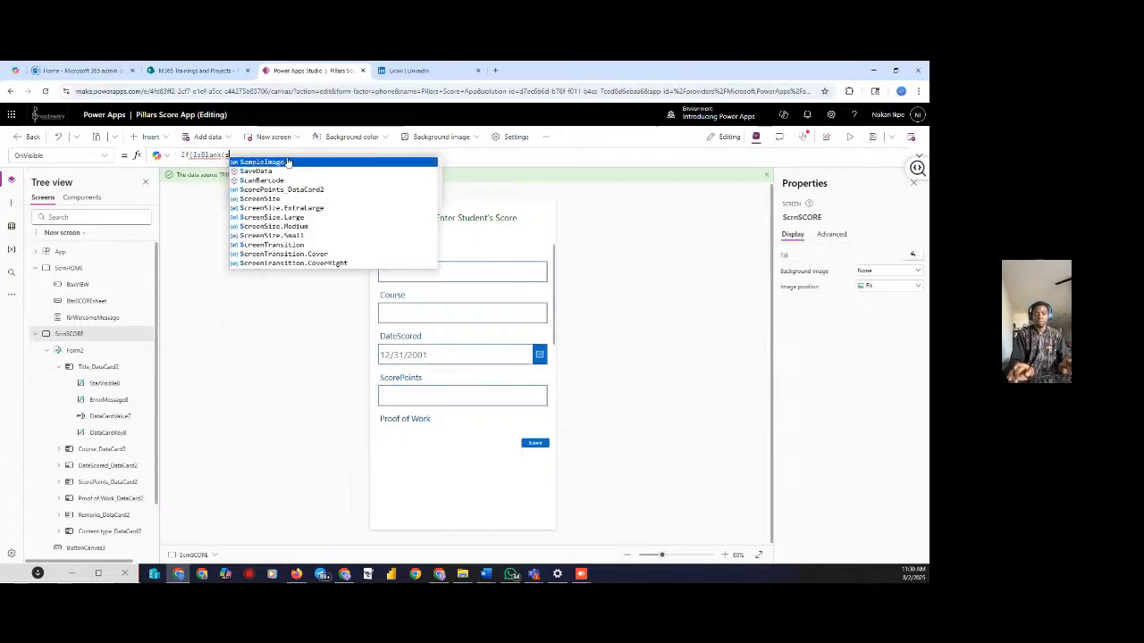
{"action": "key", "text": "BackSpace"}
{"action": "type", "text": "fo"}
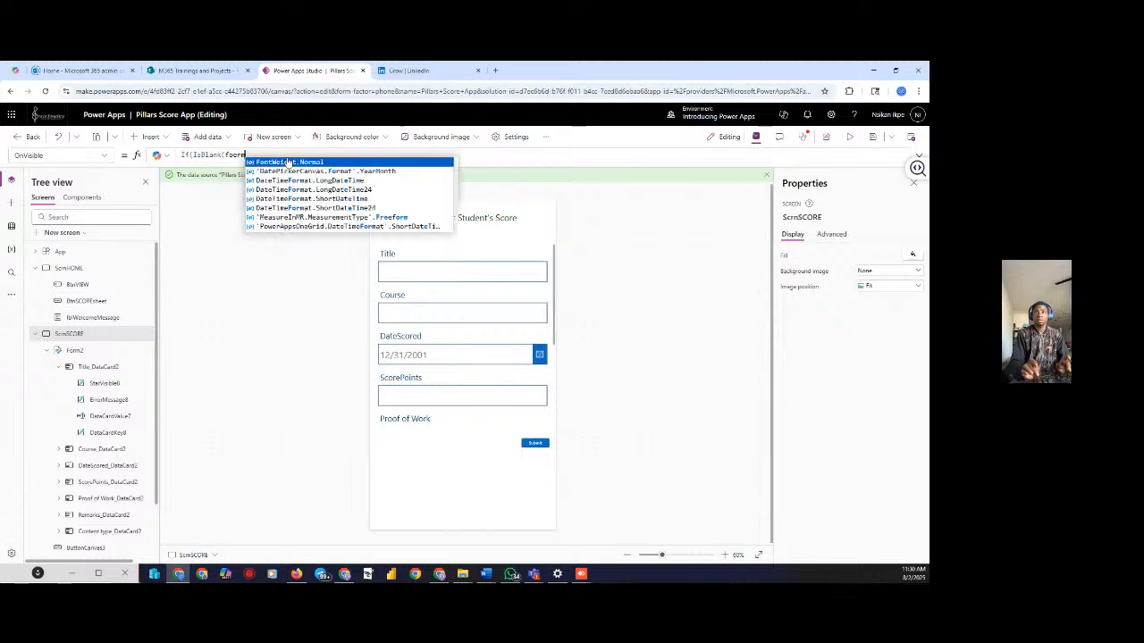
{"action": "type", "text": "n"}
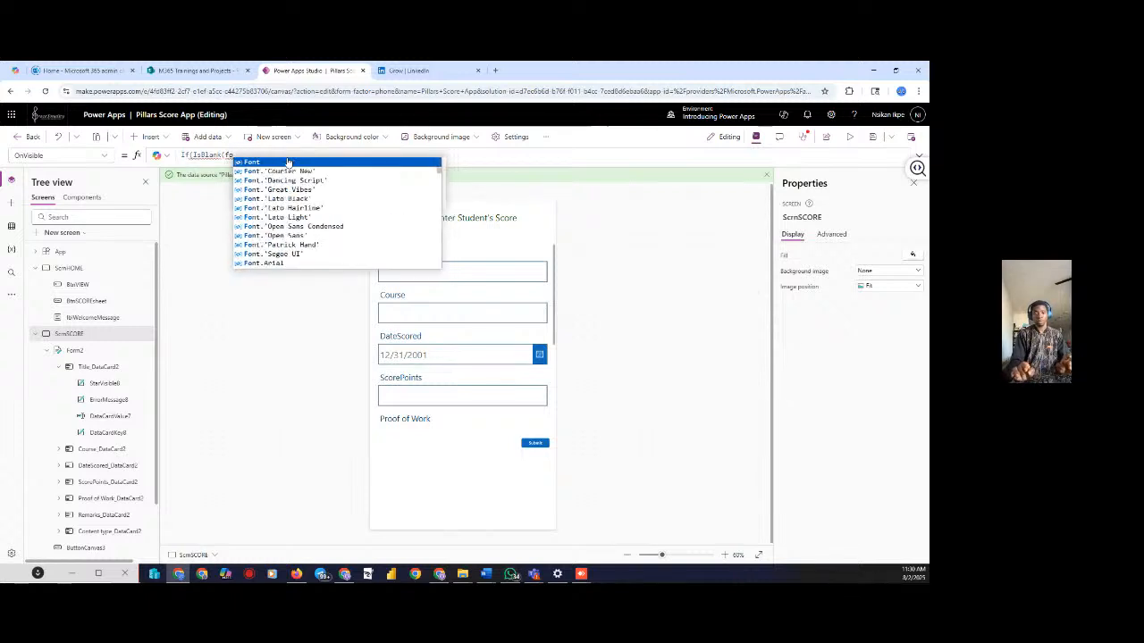
{"action": "key", "text": "BackSpace"}
{"action": "type", "text": "rm"}
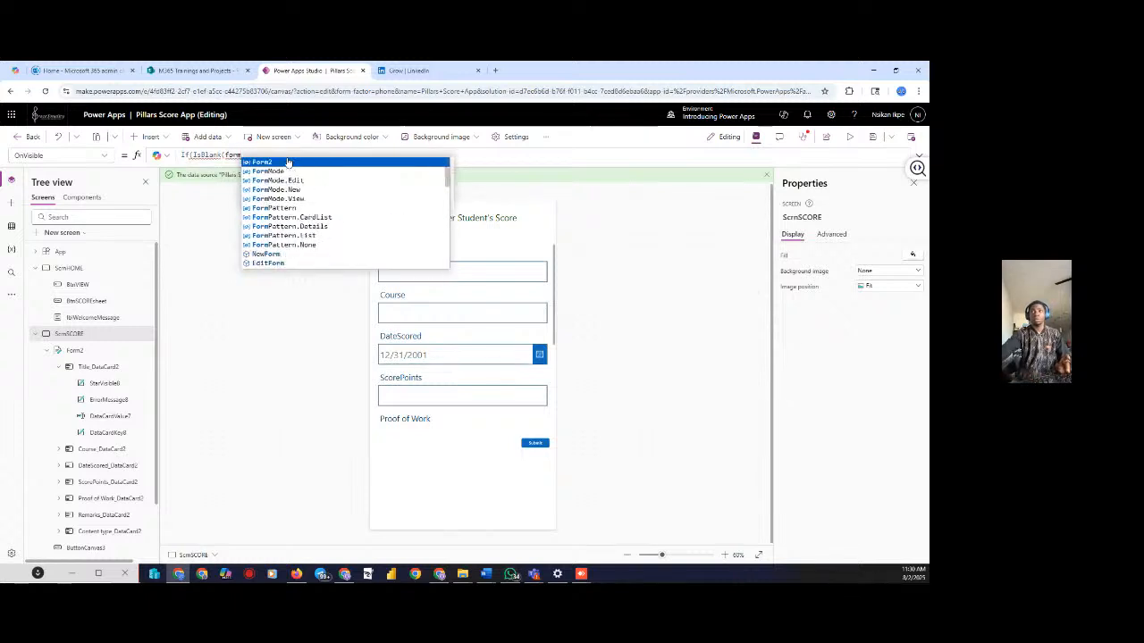
{"action": "left_click", "coordinate": [288, 162]}
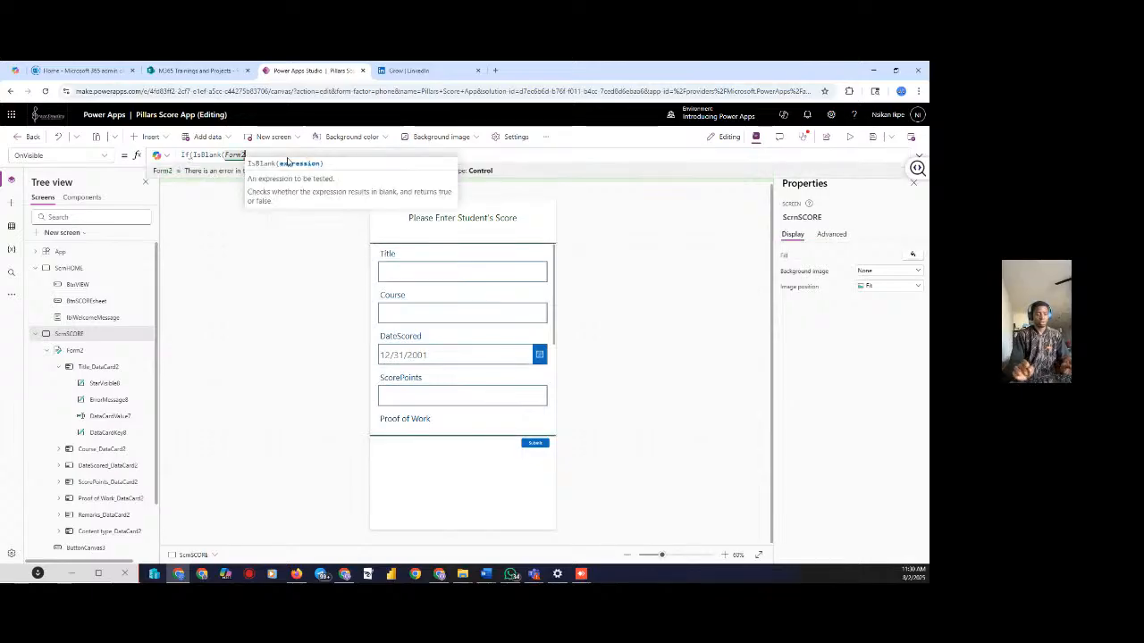
{"action": "type", "text": ")"}
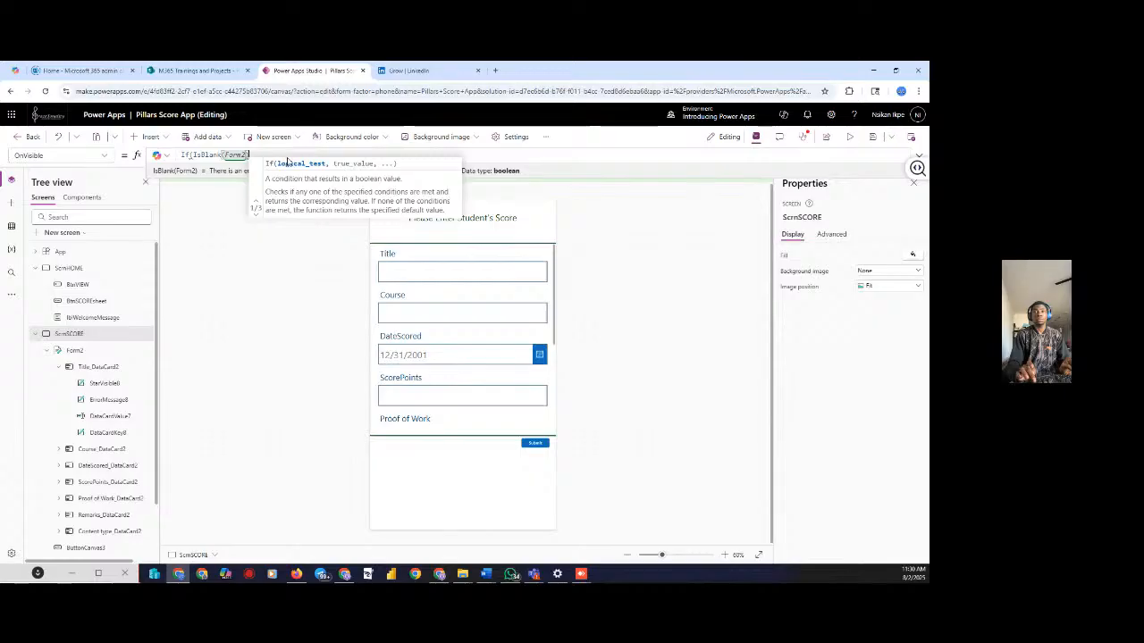
{"action": "type", "text": ","}
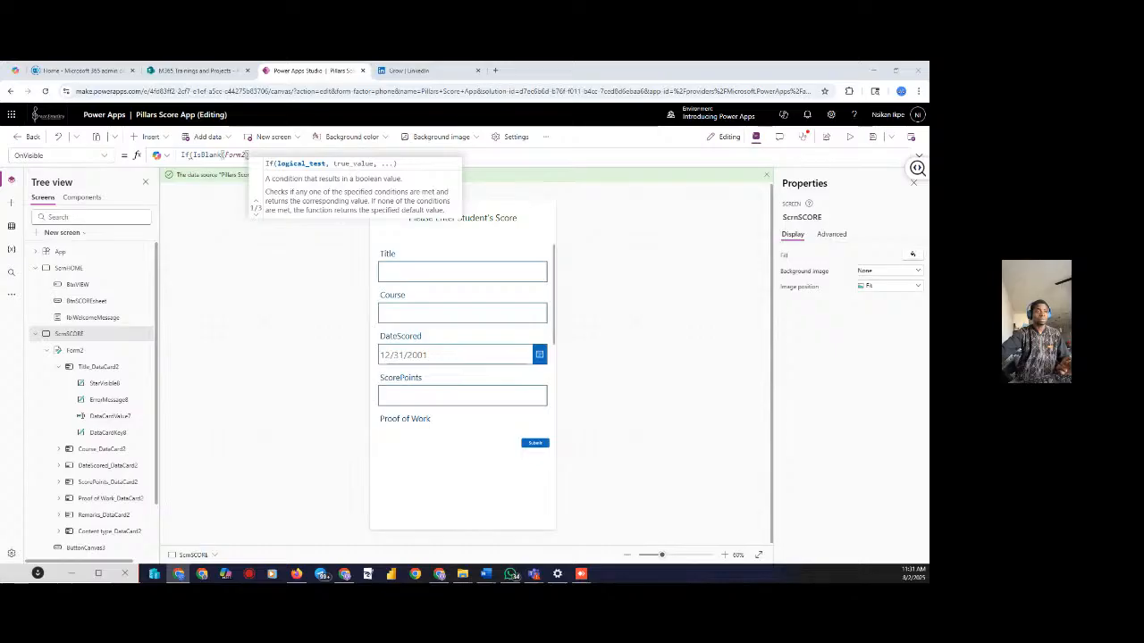
{"action": "key", "text": "alt+Tab"}
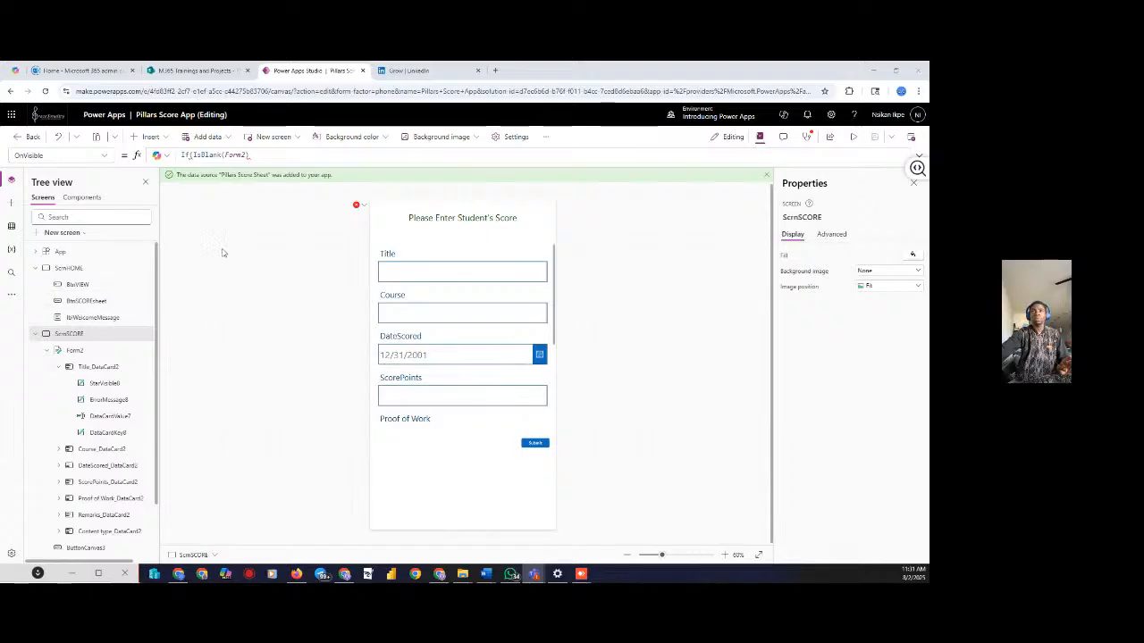
Finish OnVisible as If(IsBlank(Form2),EditForm(Form2)) and preview the score screen
{"action": "left_click", "coordinate": [255, 156]}
{"action": "type", "text": ","}
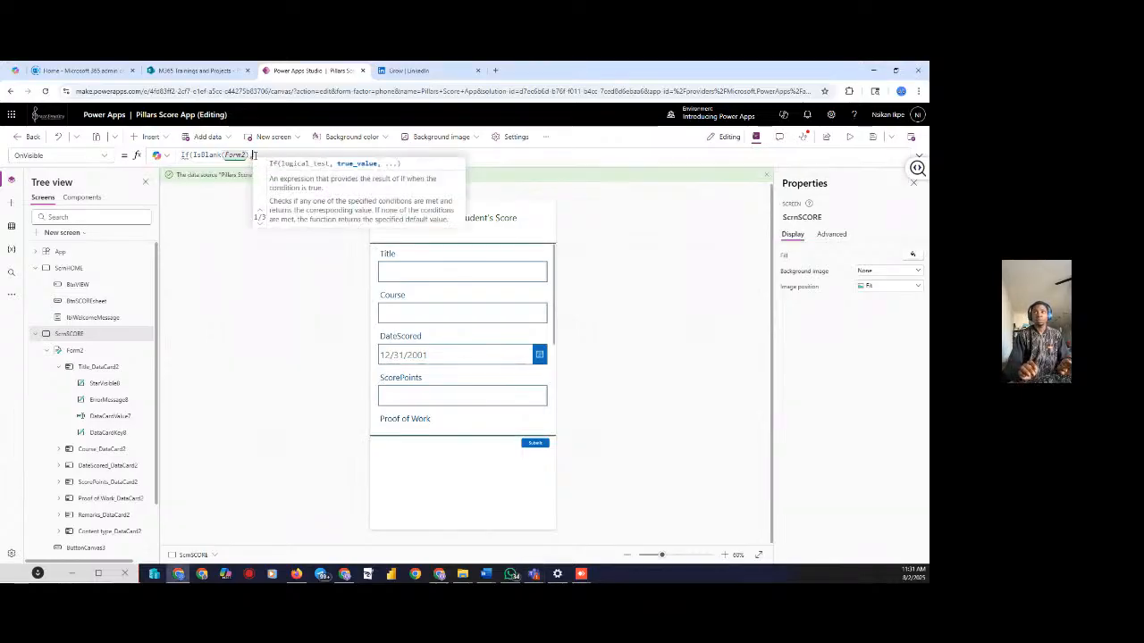
{"action": "type", "text": "EditForm("}
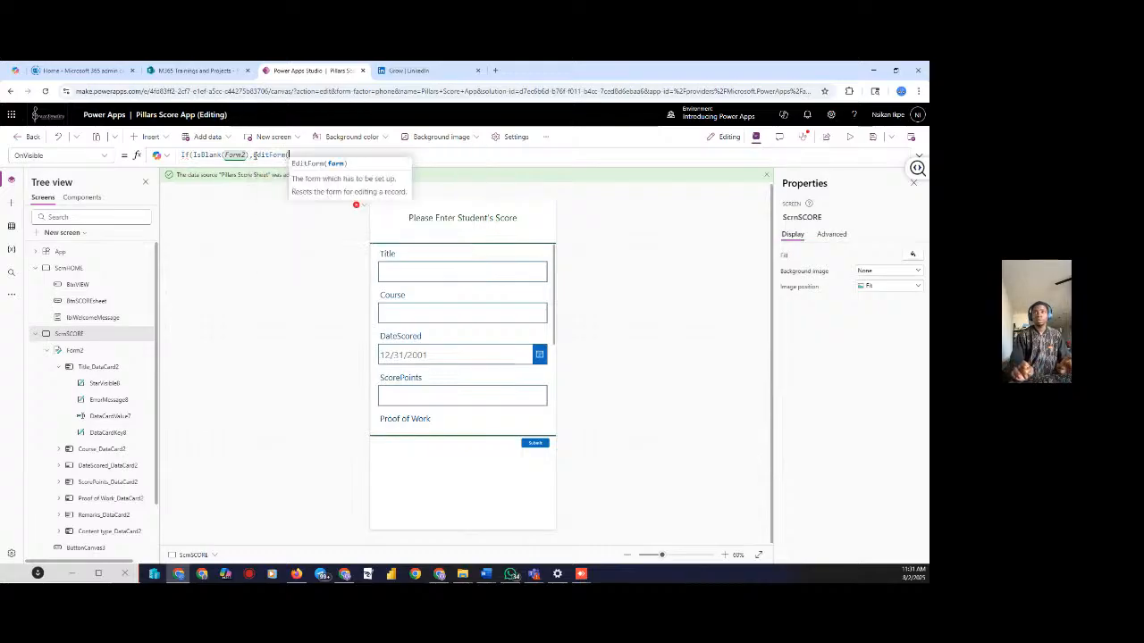
{"action": "key", "text": "Tab"}
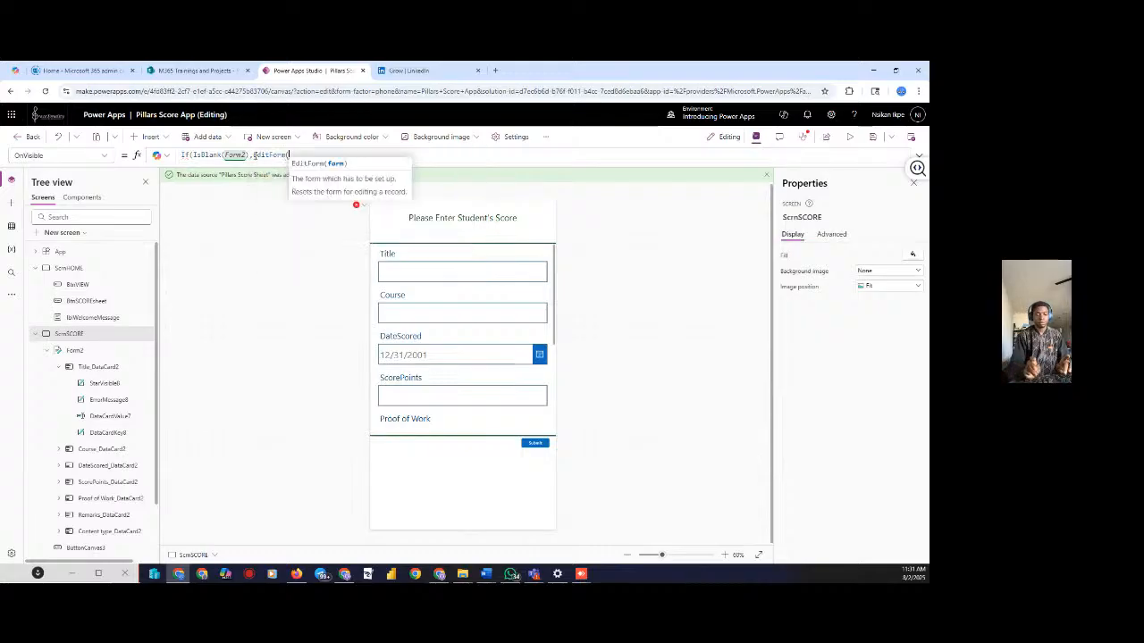
{"action": "type", "text": "form"}
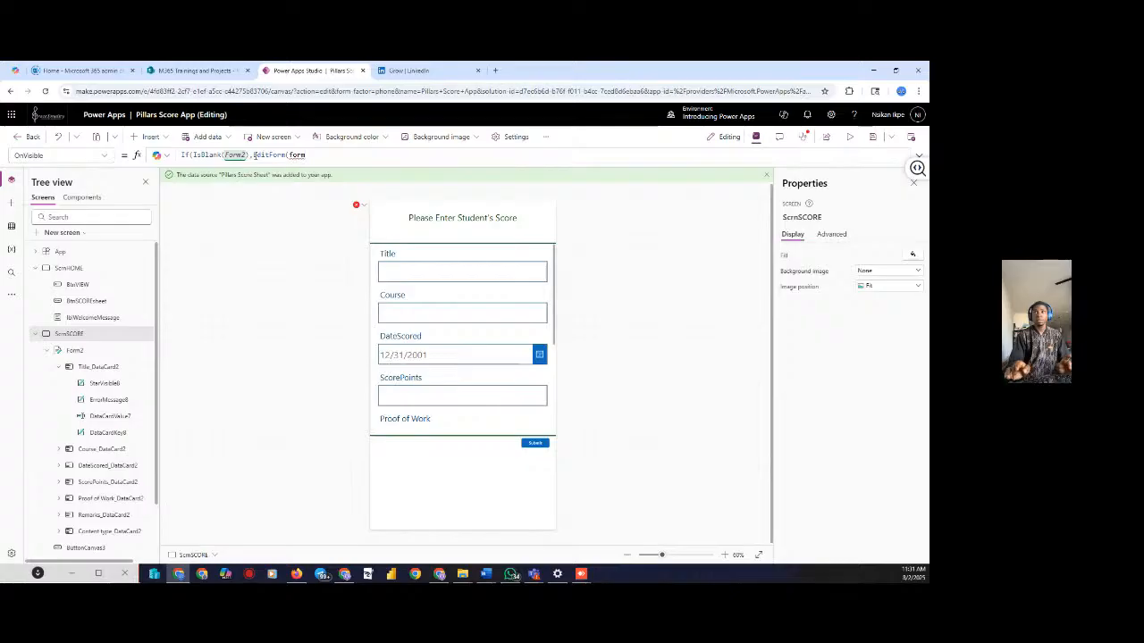
{"action": "key", "text": "BackSpace"}
{"action": "key", "text": "BackSpace"}
{"action": "type", "text": "form"}
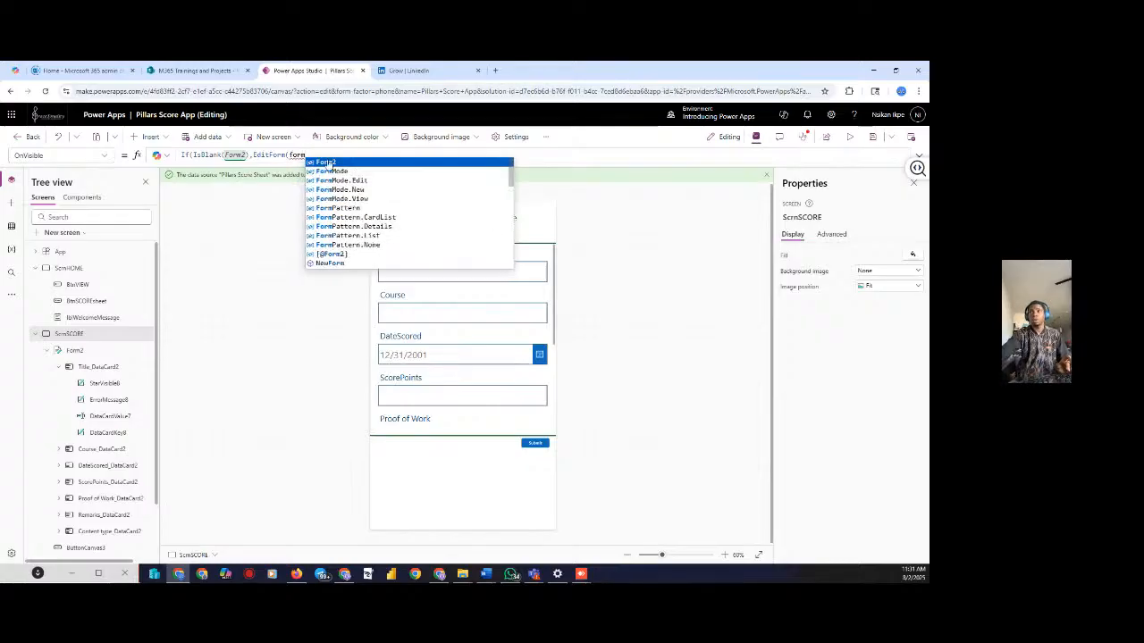
{"action": "left_click", "coordinate": [327, 162]}
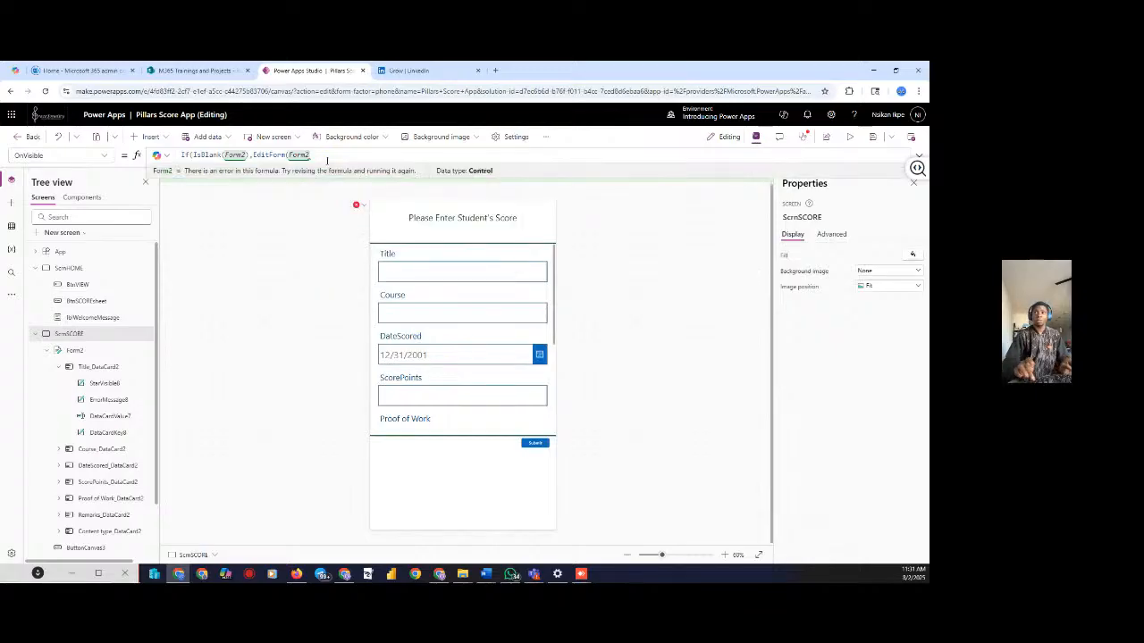
{"action": "type", "text": ")"}
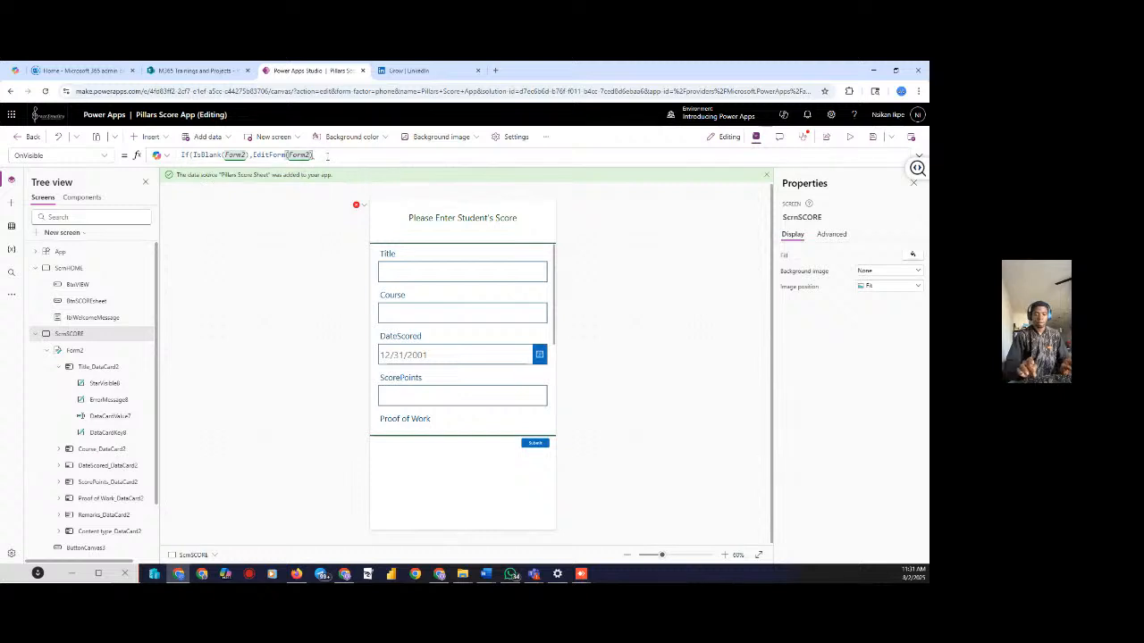
{"action": "type", "text": ")"}
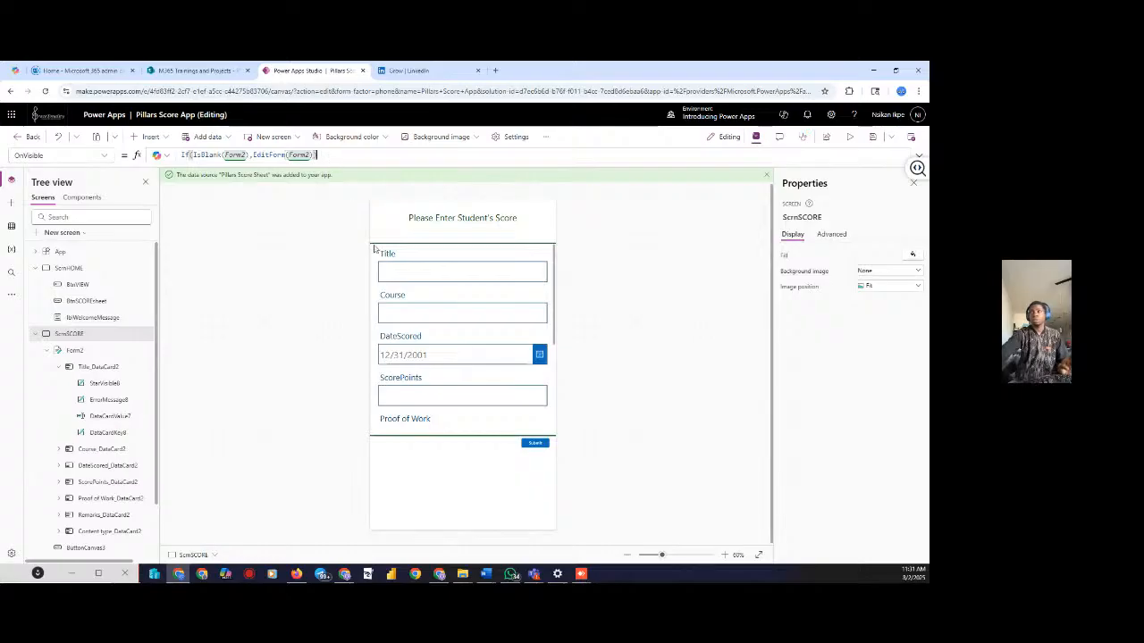
{"action": "left_click", "coordinate": [850, 137]}
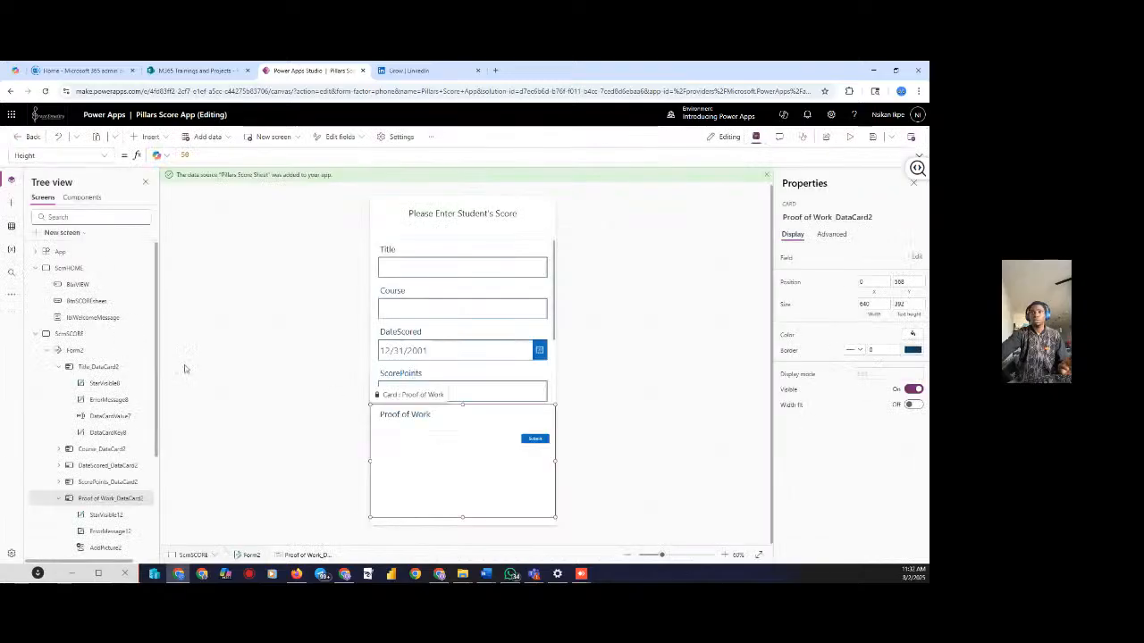
Inspect Form2 and ScrnSCORE's OnVisible If(IsBlank(Form2),EditForm(Form2)), then preview the app again
{"action": "left_click", "coordinate": [74, 351]}
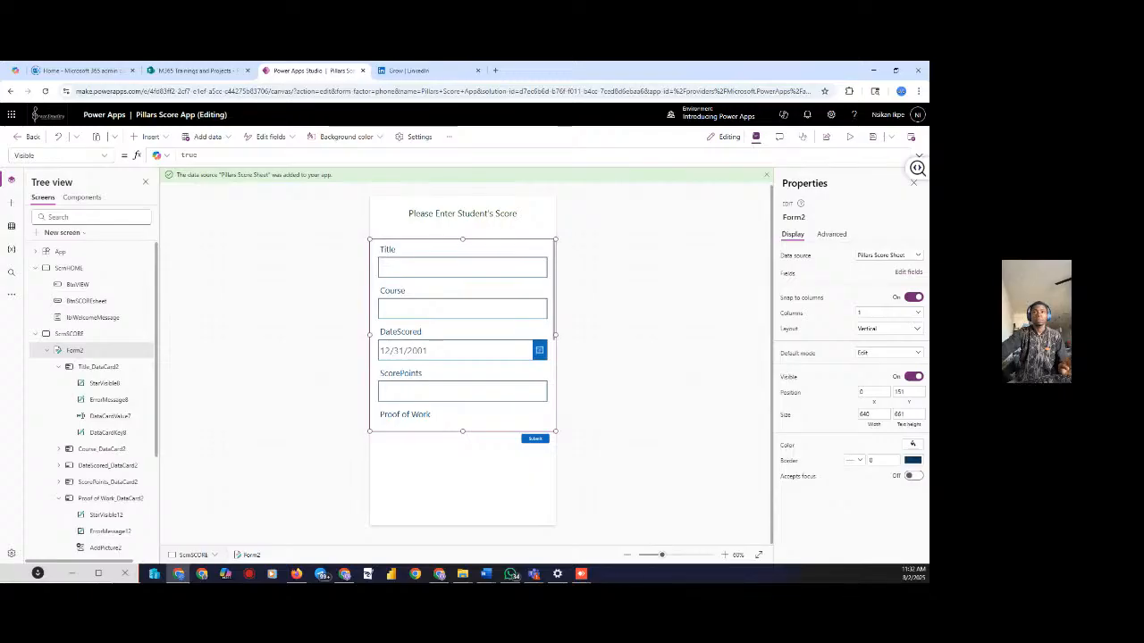
{"action": "left_click", "coordinate": [65, 335]}
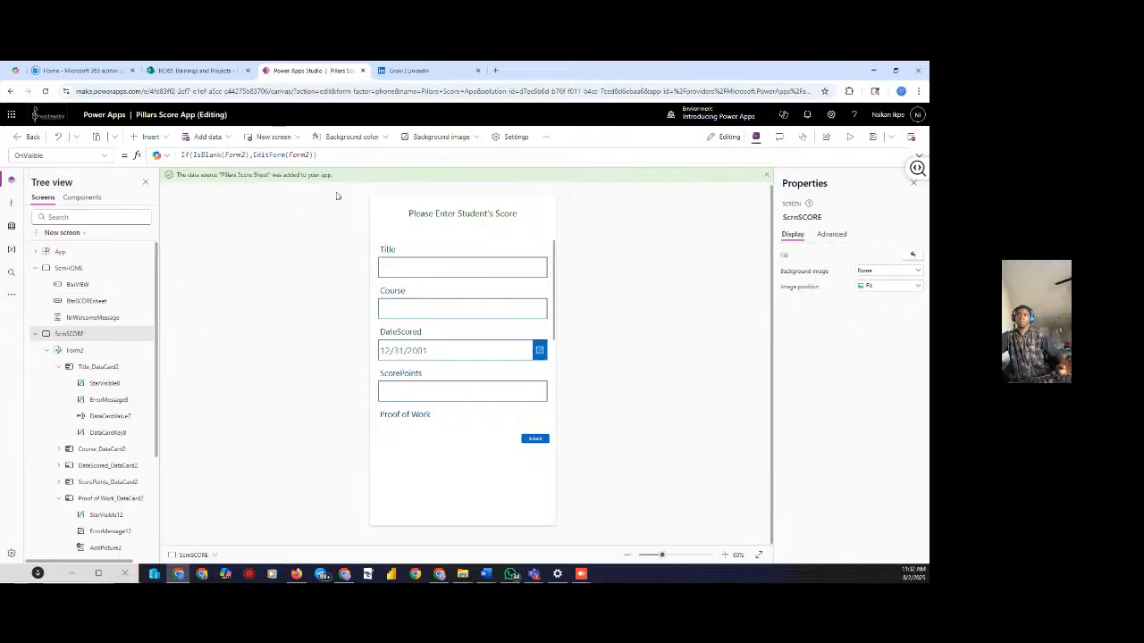
{"action": "left_click", "coordinate": [849, 137]}
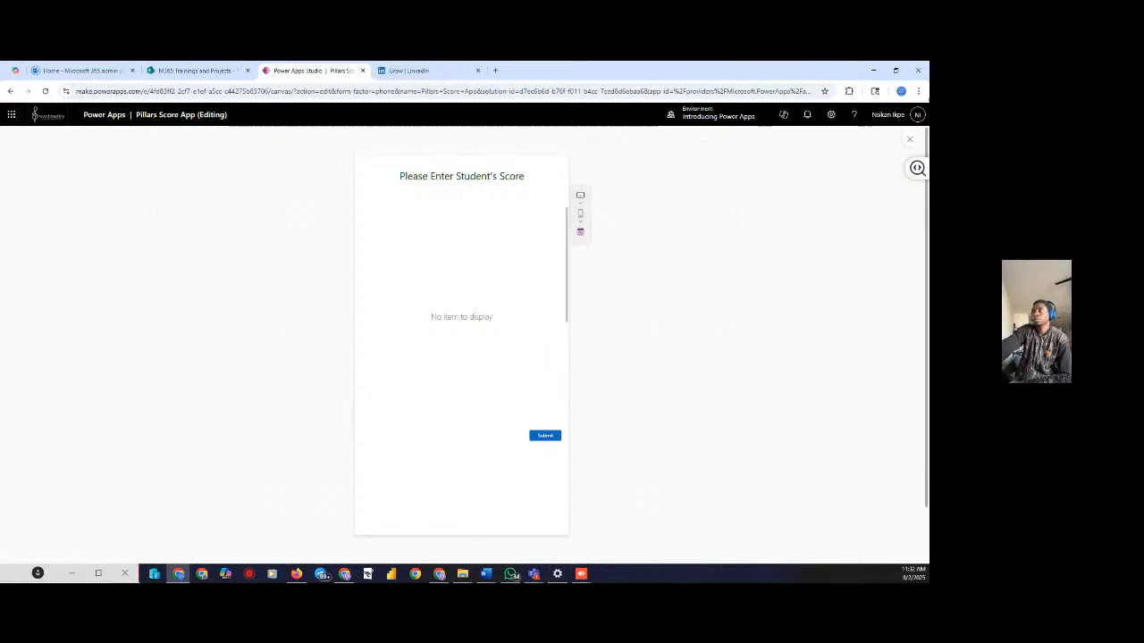
Publish this version of the Pillars Score App and run it once in preview
{"action": "left_click", "coordinate": [909, 139]}
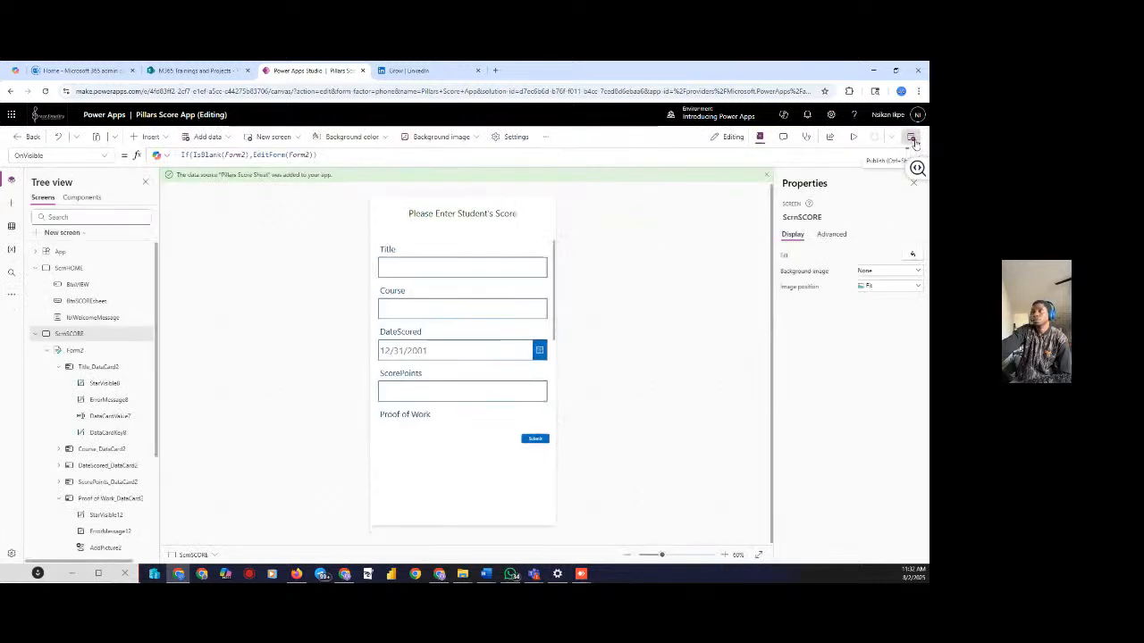
{"action": "left_click", "coordinate": [910, 140]}
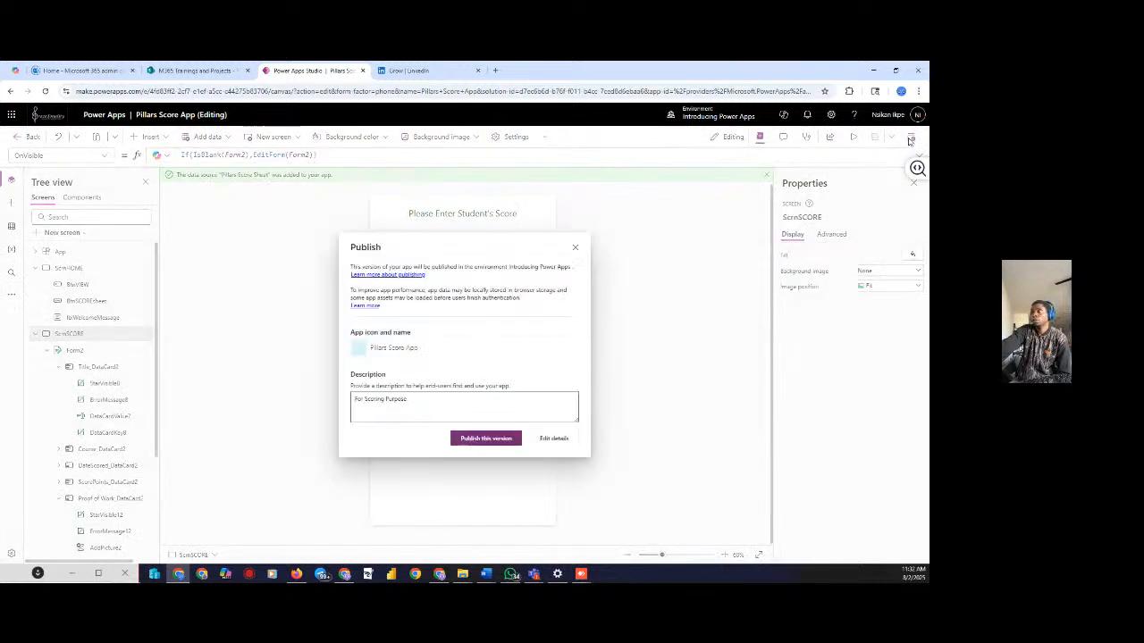
{"action": "left_click", "coordinate": [485, 439]}
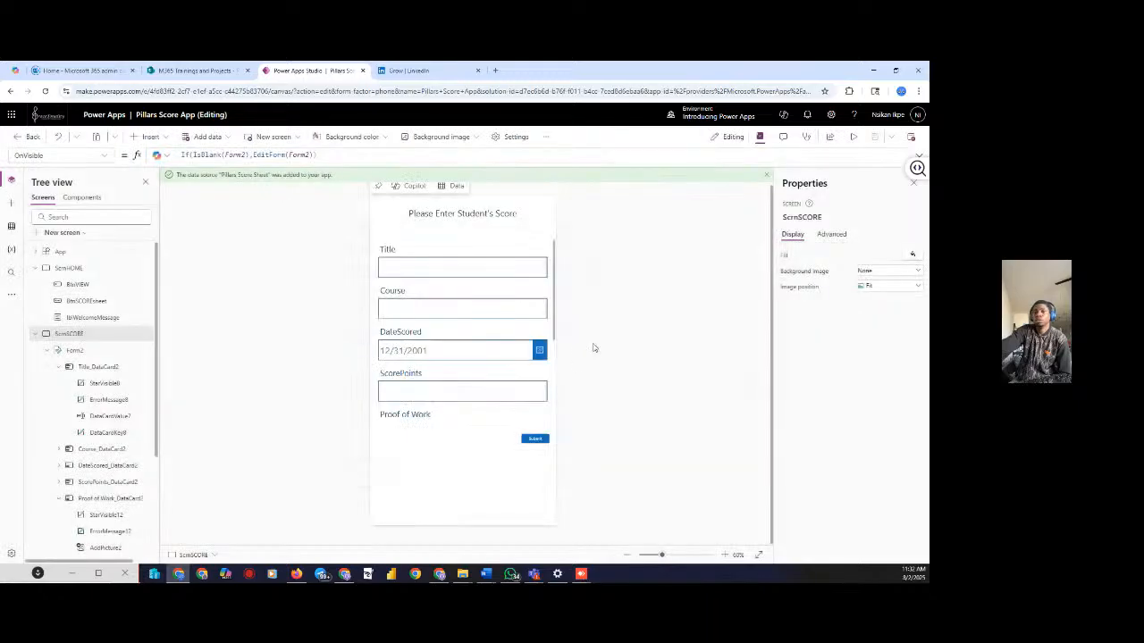
{"action": "left_click", "coordinate": [851, 137]}
{"action": "left_click", "coordinate": [911, 141]}
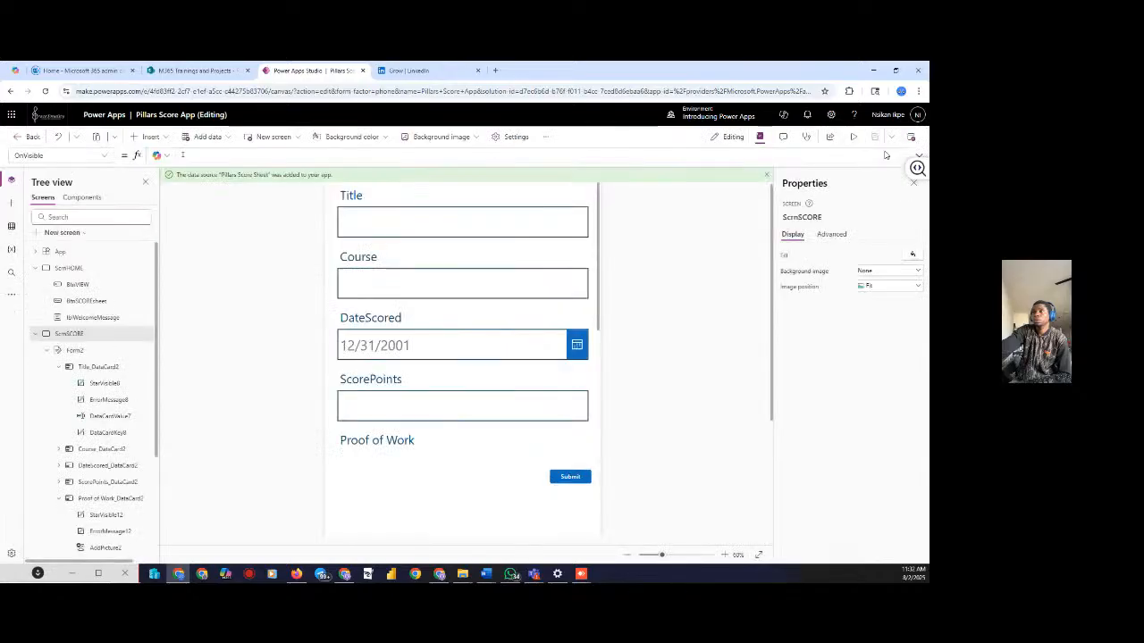
Inspect Form2's Title, DateScored, ScorePoints and Proof of Work cards on ScrnSCORE
{"action": "left_click", "coordinate": [404, 270]}
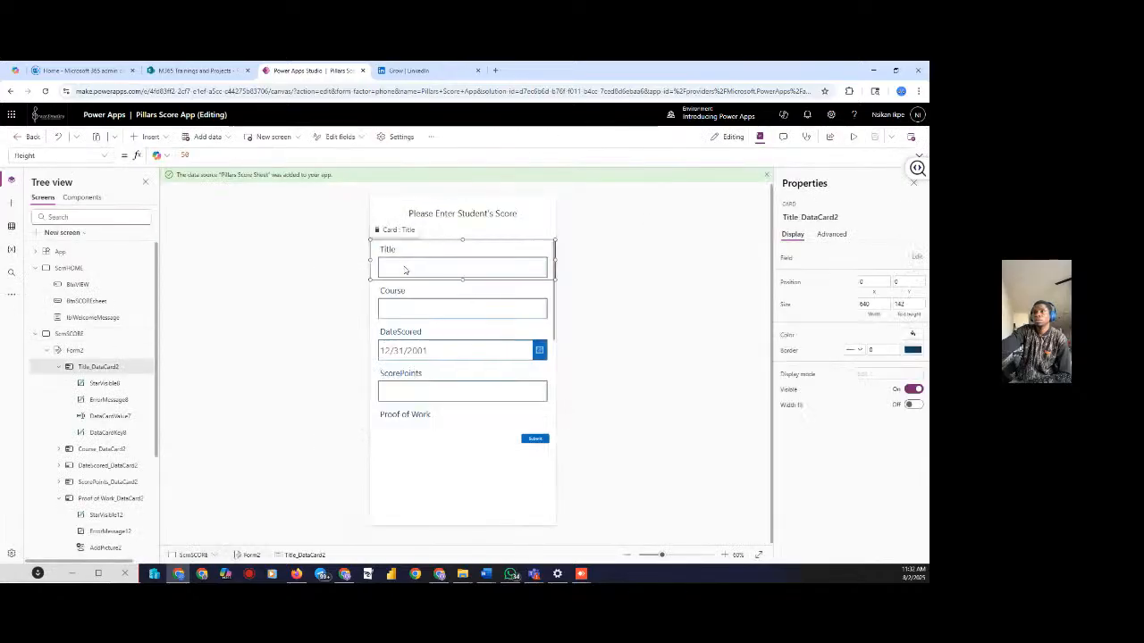
{"action": "left_click", "coordinate": [418, 324]}
{"action": "left_click", "coordinate": [437, 400]}
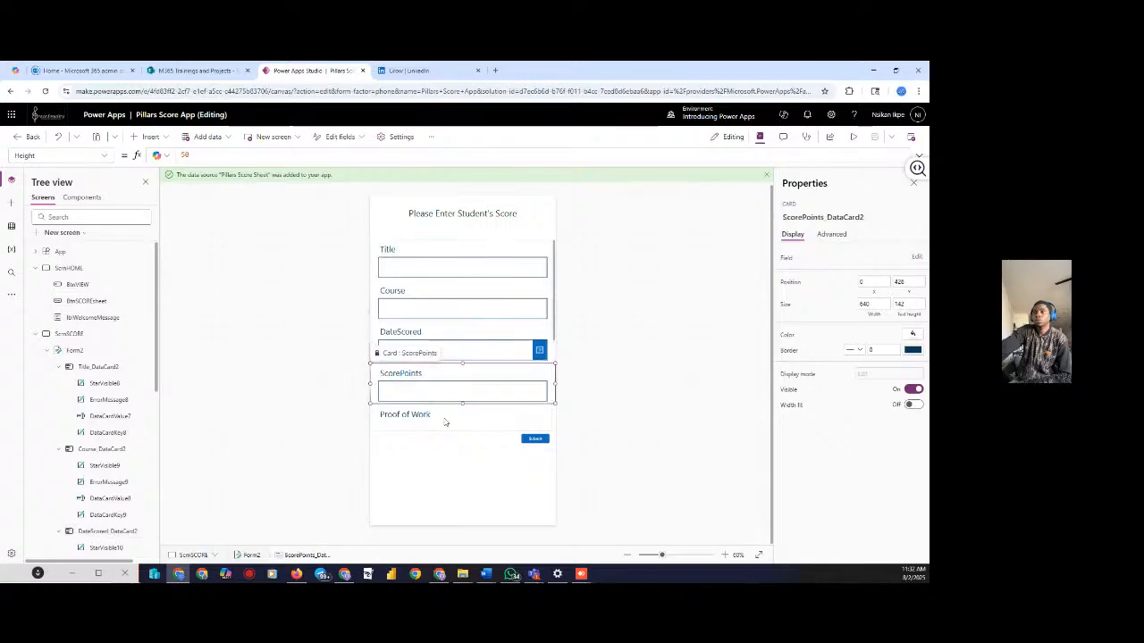
{"action": "left_click", "coordinate": [445, 422]}
{"action": "left_click", "coordinate": [540, 353]}
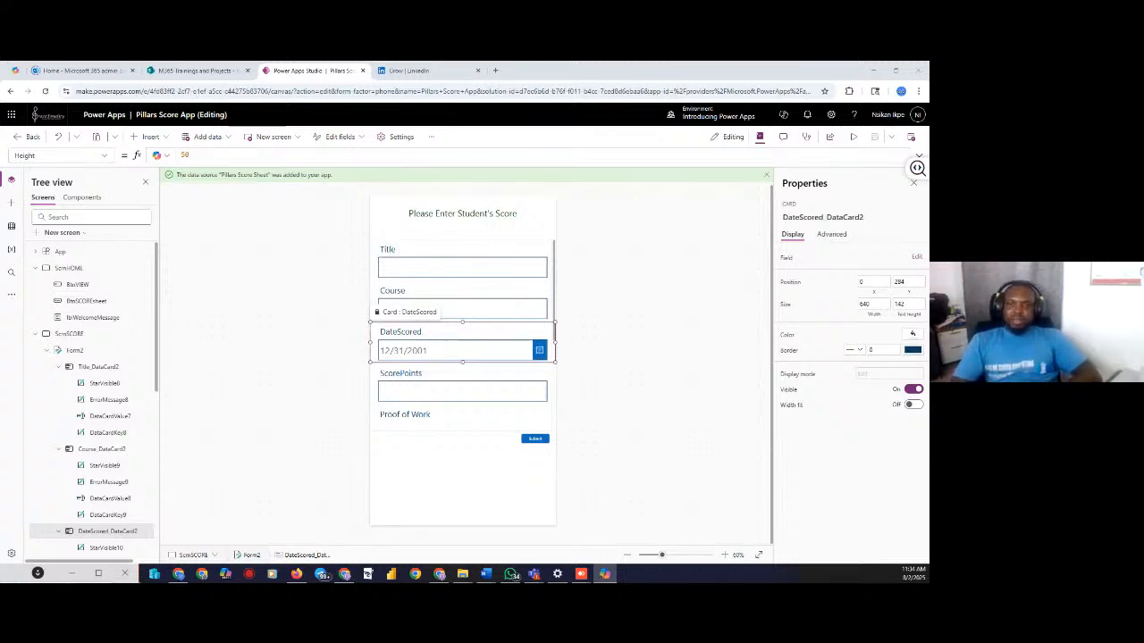
Select ScrnSCORE and highlight its entire OnVisible formula If(IsBlank(Form2),EditForm(Form2))
{"action": "left_click", "coordinate": [80, 350]}
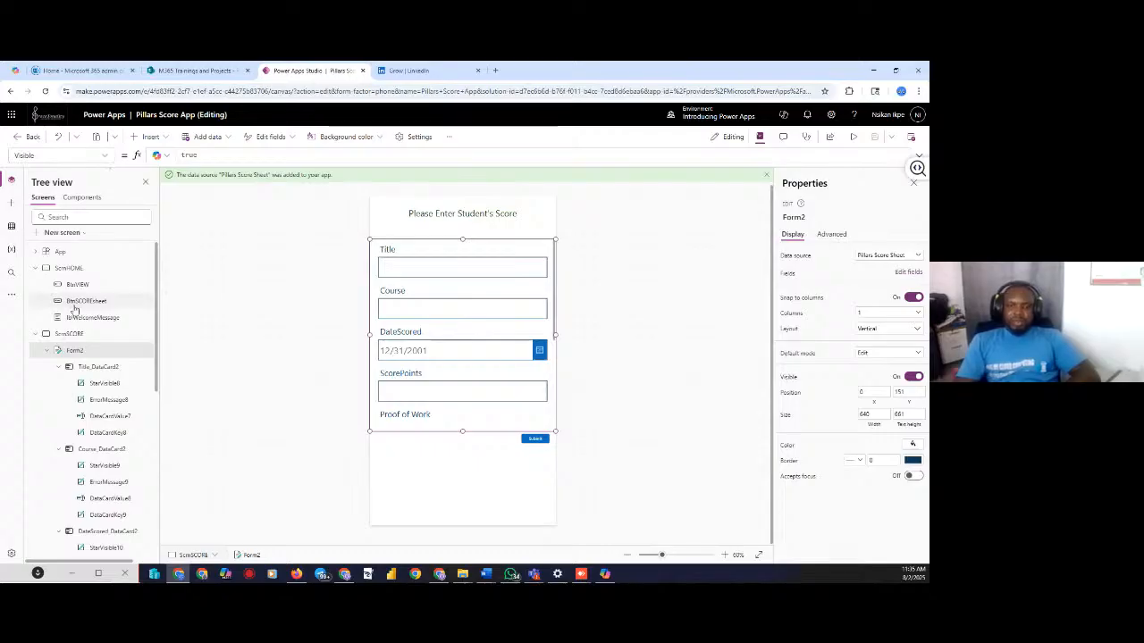
{"action": "left_click", "coordinate": [69, 333]}
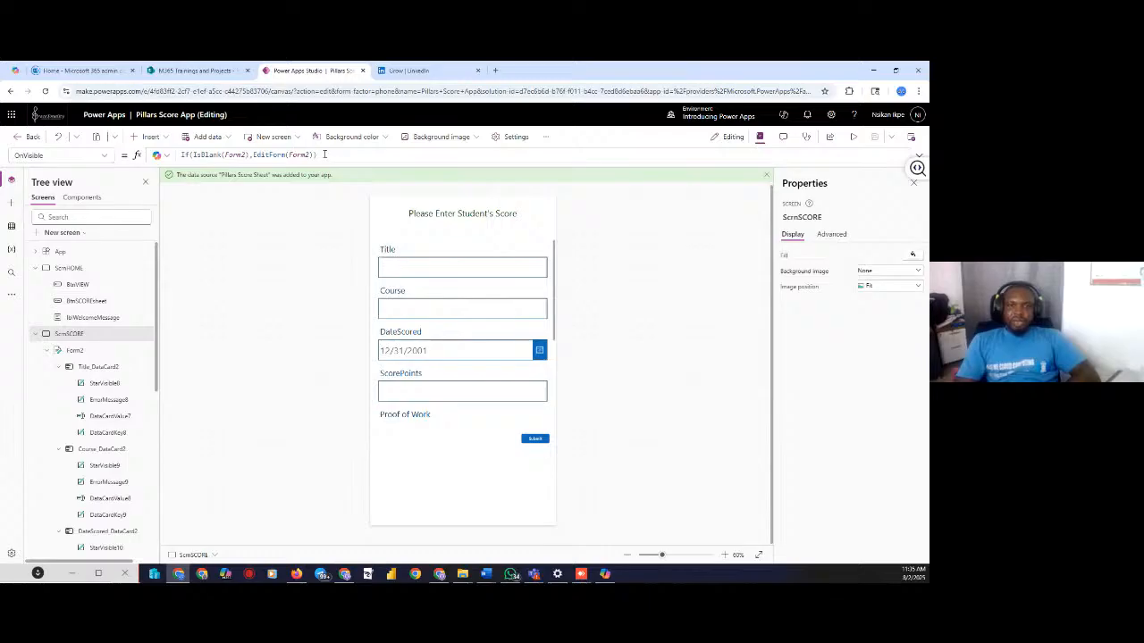
{"action": "left_click_drag", "start_coordinate": [324, 155], "coordinate": [176, 155]}
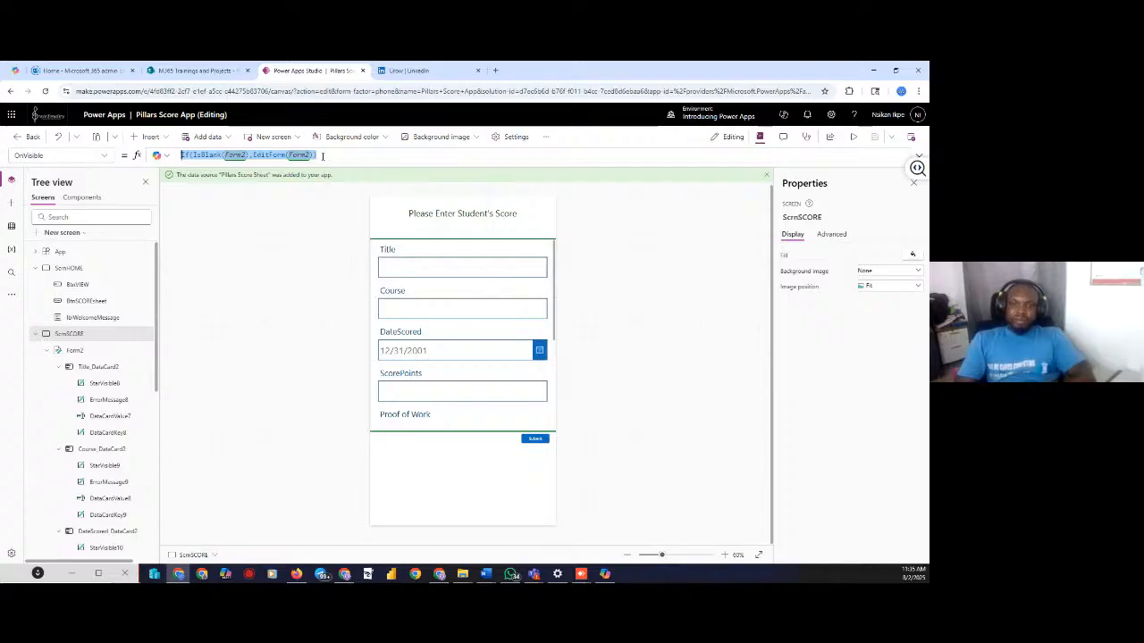
Replace ScrnSCORE's OnVisible formula with NewForm(Form2) using autocomplete
{"action": "type", "text": "n"}
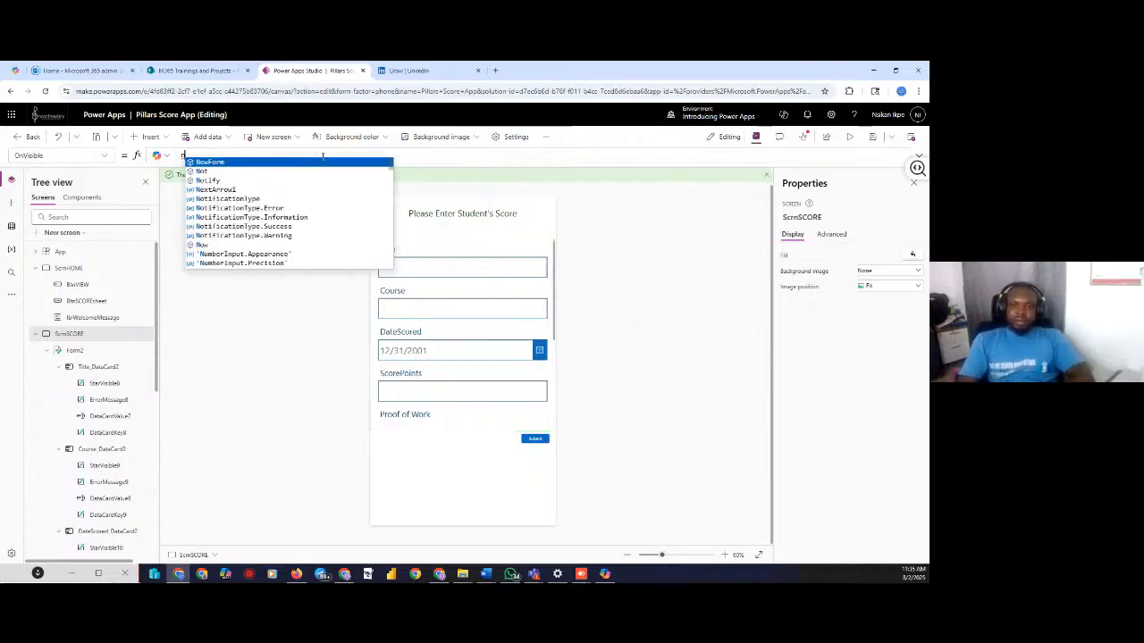
{"action": "left_click", "coordinate": [215, 161]}
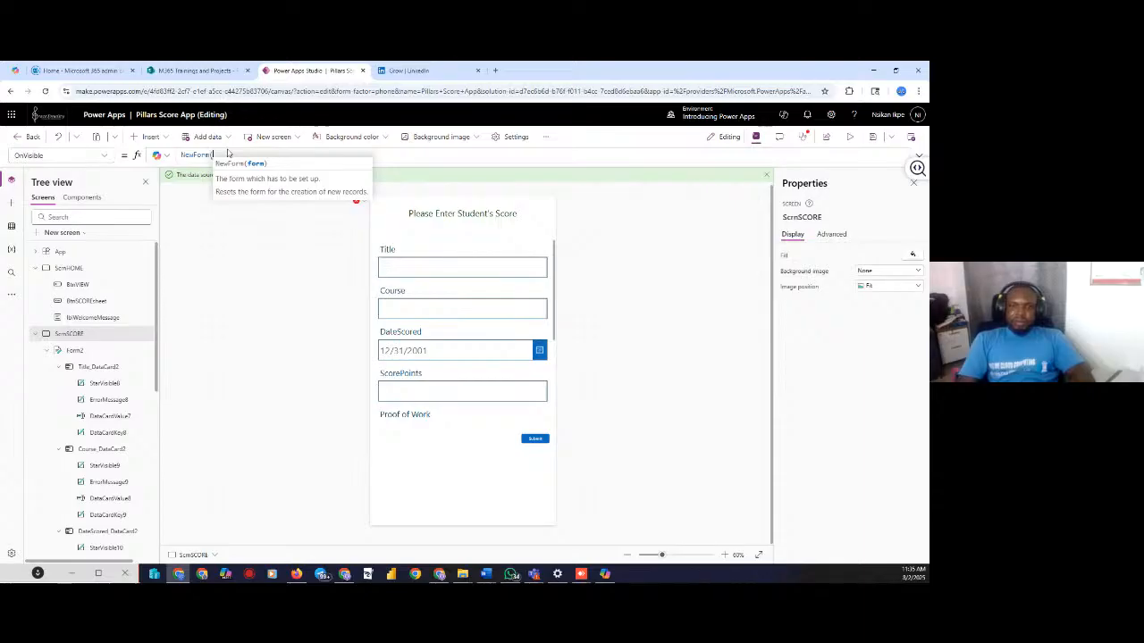
{"action": "type", "text": "f"}
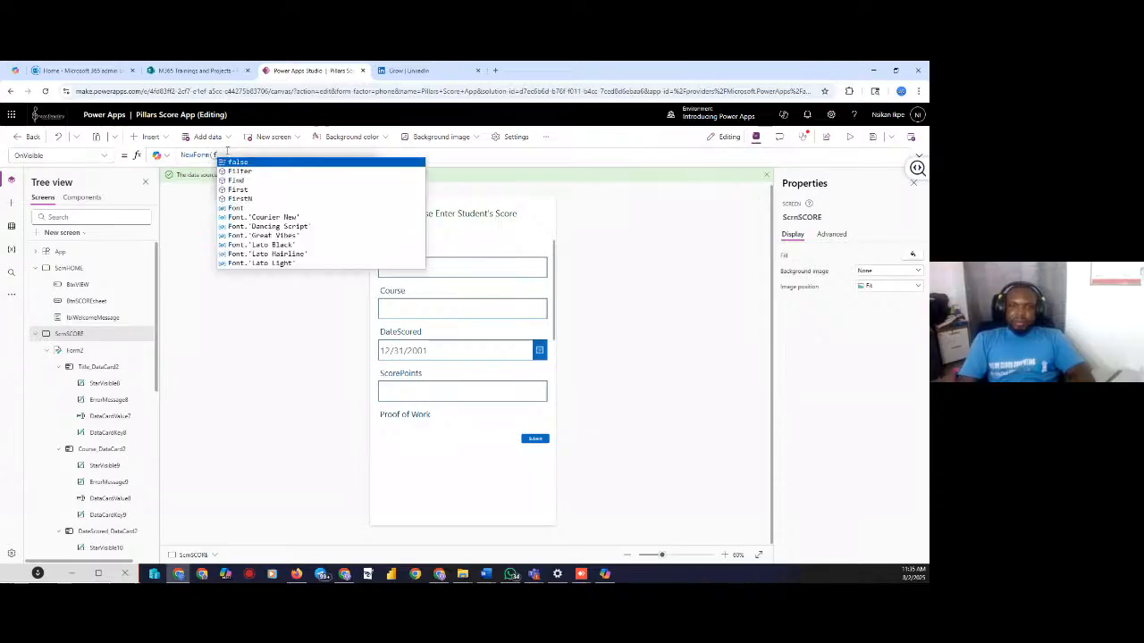
{"action": "type", "text": "or"}
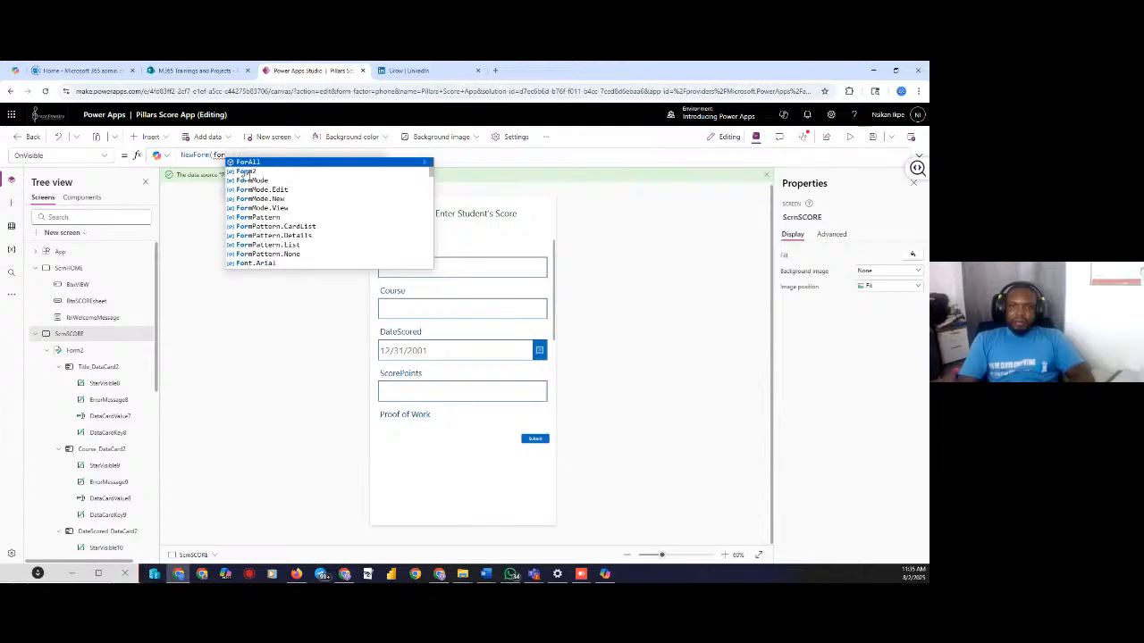
{"action": "left_click", "coordinate": [245, 171]}
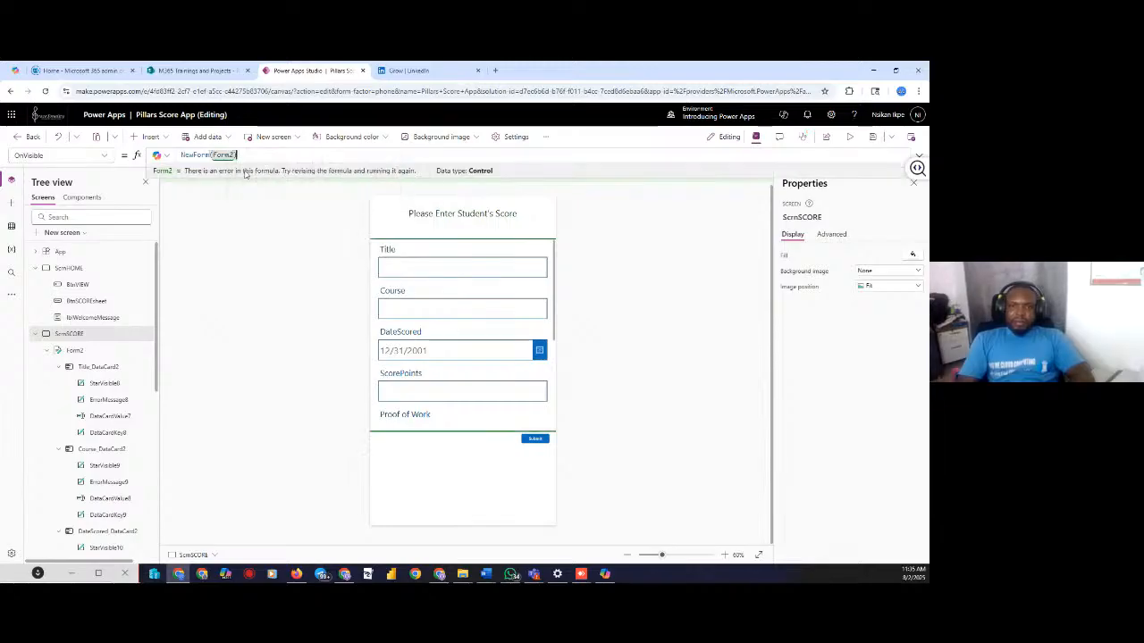
Preview the app twice, checking the Submit button between runs; the form still shows 'No item to display'
{"action": "left_click", "coordinate": [846, 140]}
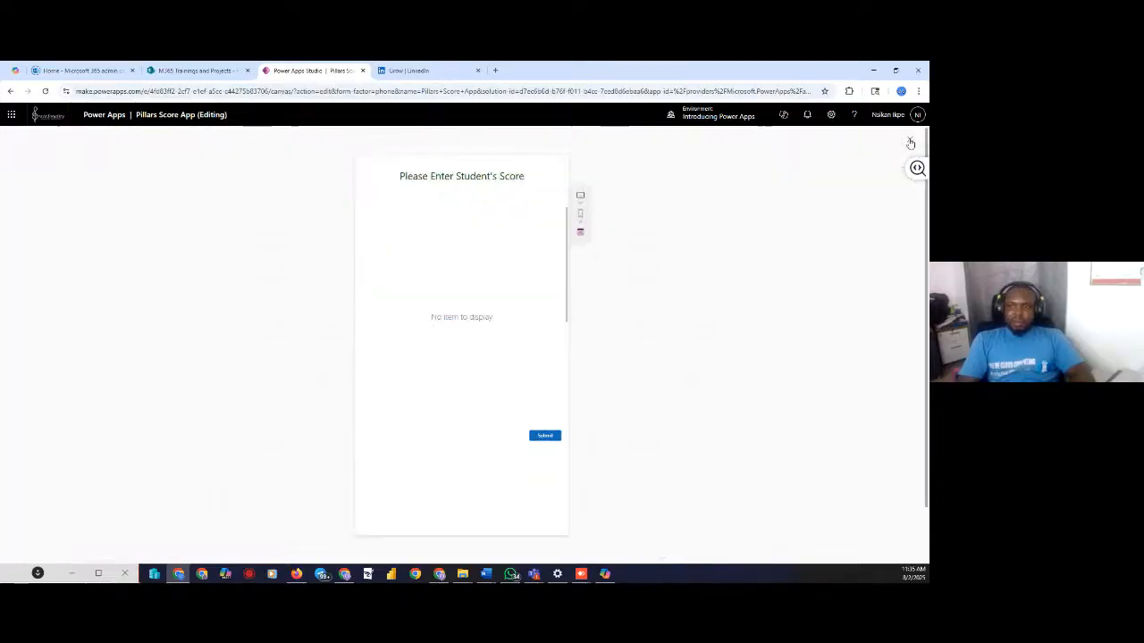
{"action": "key", "text": "Escape"}
{"action": "left_click", "coordinate": [537, 440]}
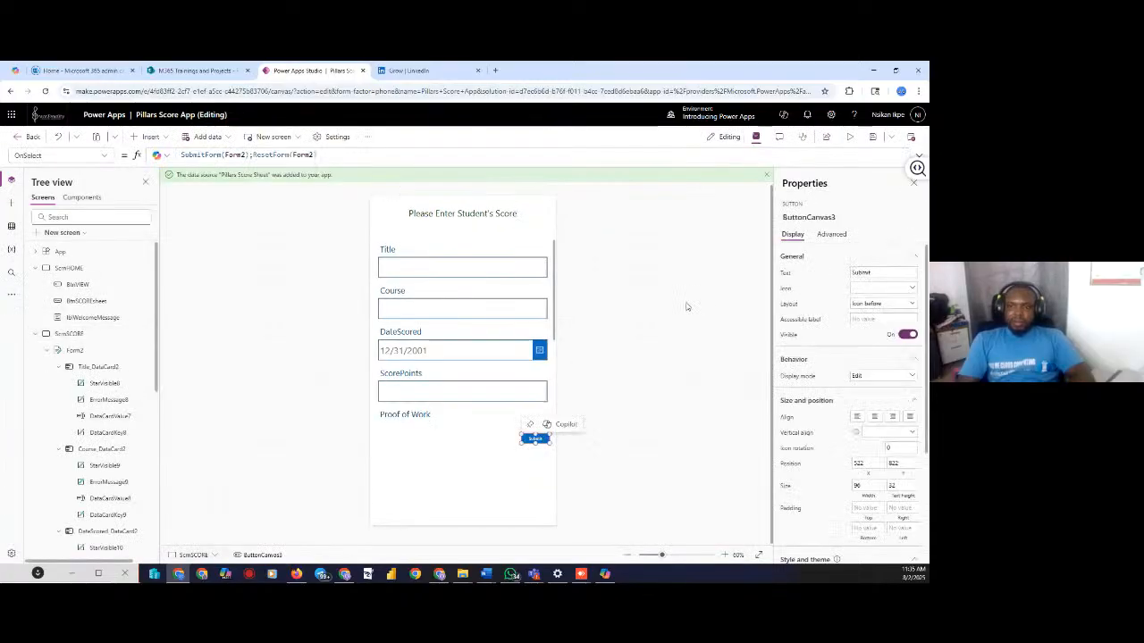
{"action": "left_click", "coordinate": [853, 138]}
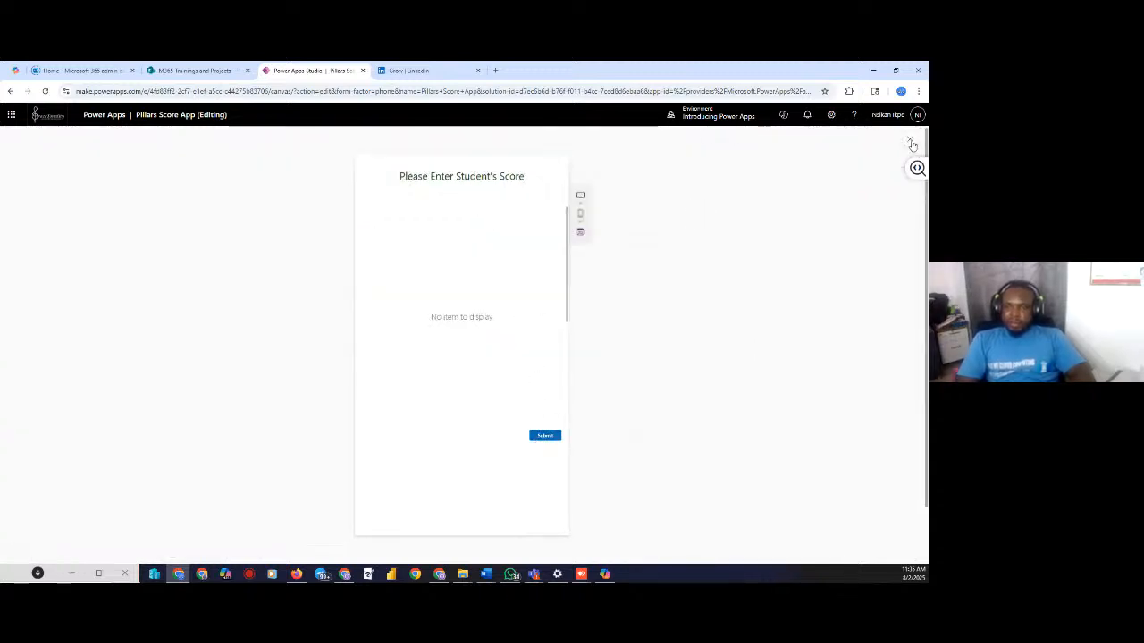
{"action": "left_click", "coordinate": [909, 139]}
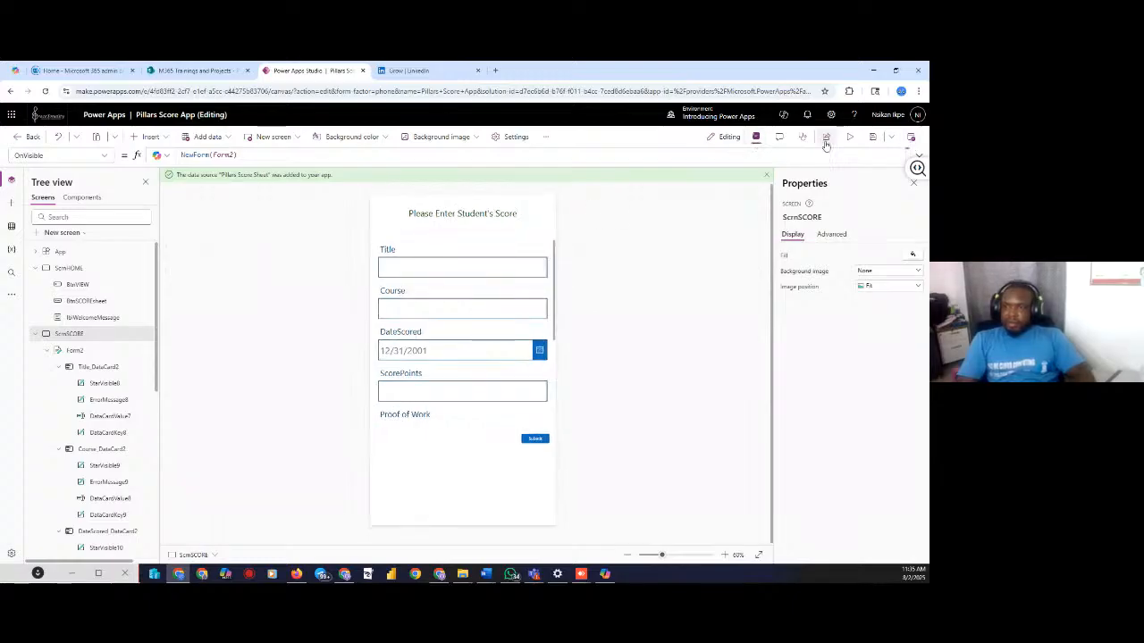
{"action": "left_click", "coordinate": [826, 138]}
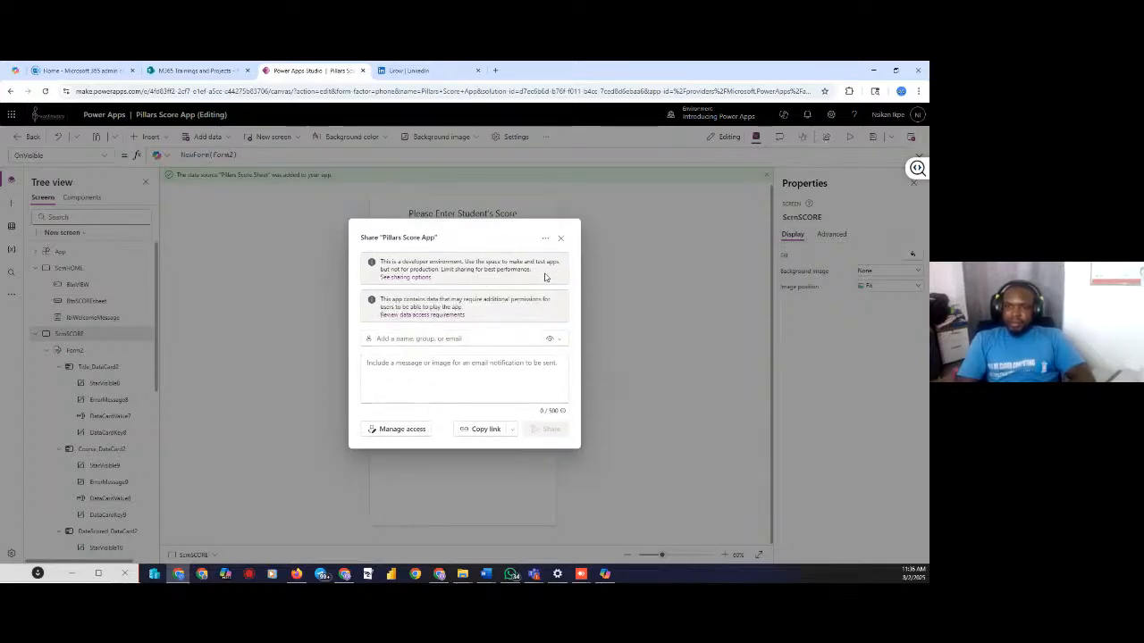
{"action": "left_click", "coordinate": [489, 339]}
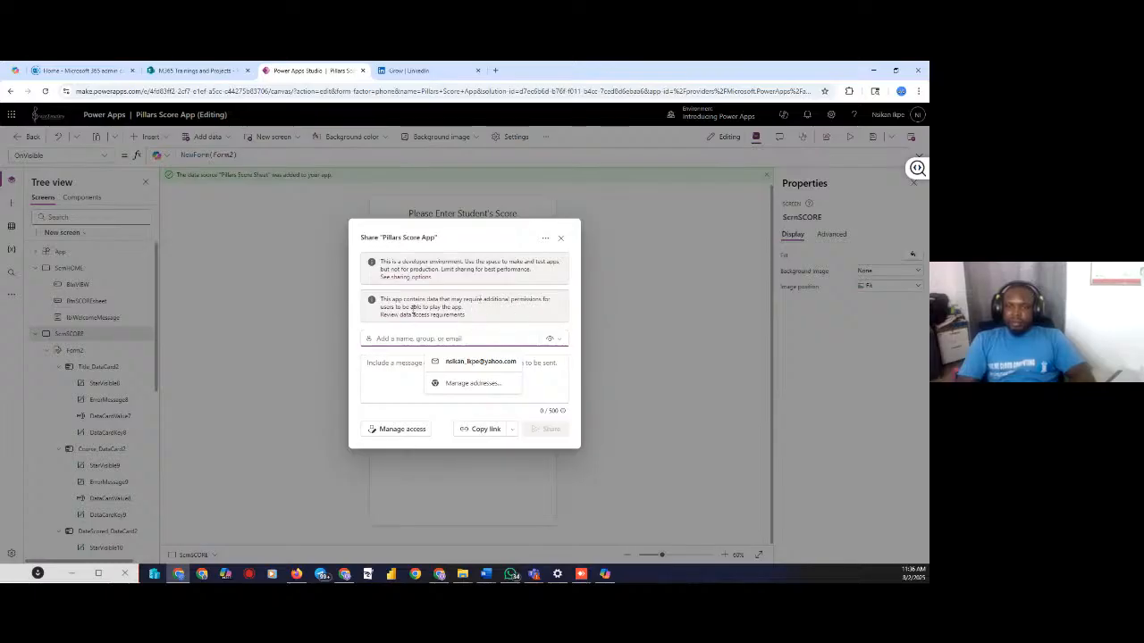
{"action": "left_click", "coordinate": [416, 315]}
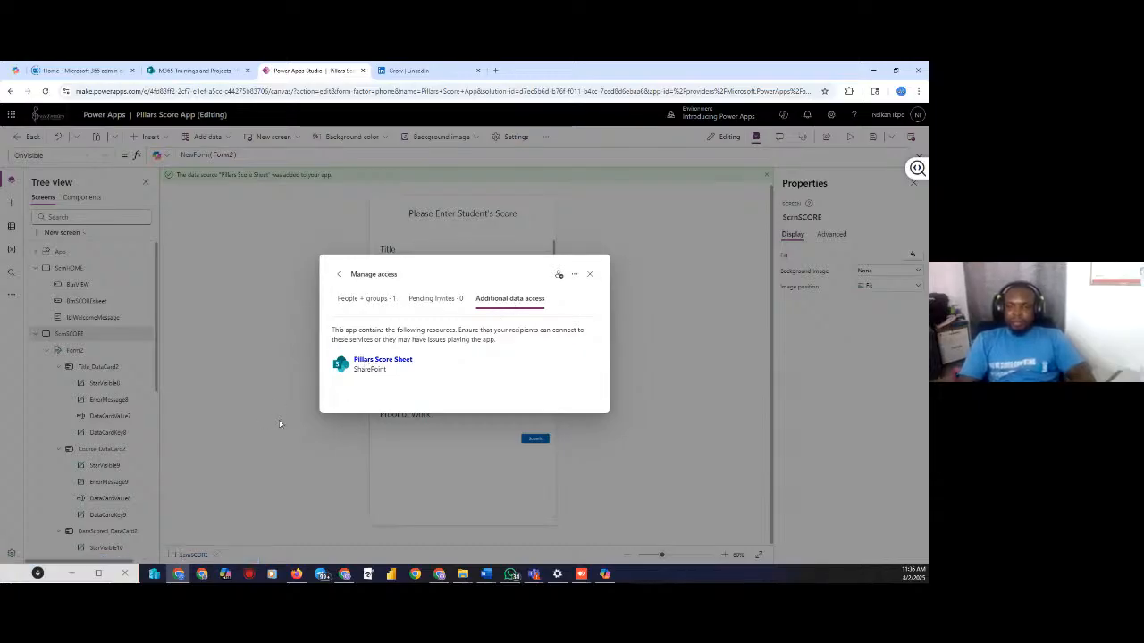
{"action": "left_click", "coordinate": [588, 273]}
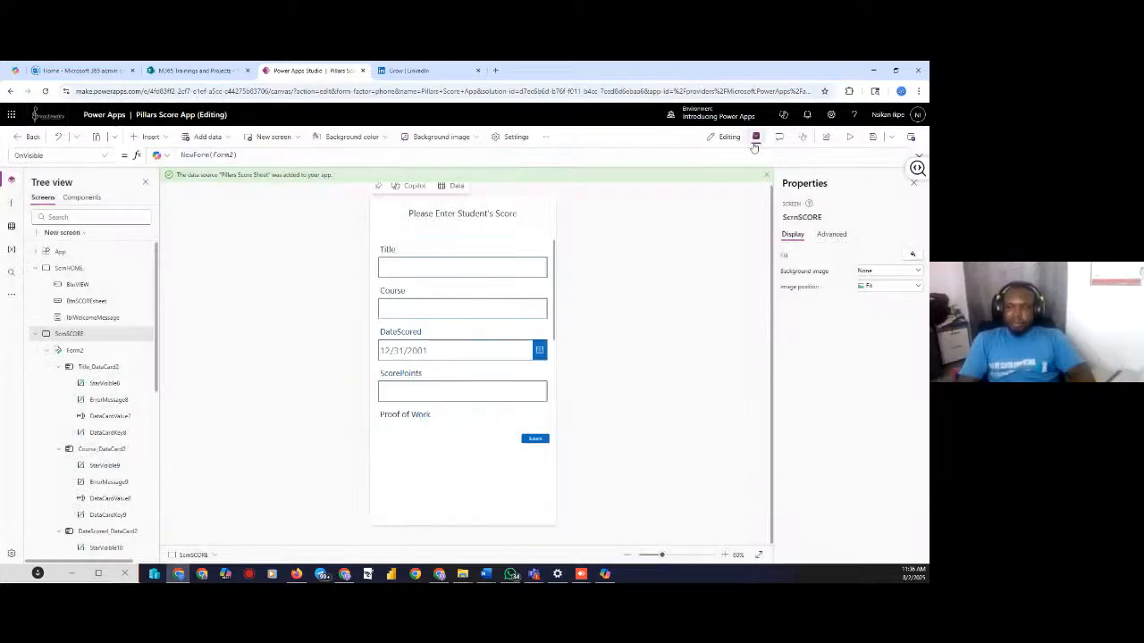
{"action": "left_click", "coordinate": [825, 136]}
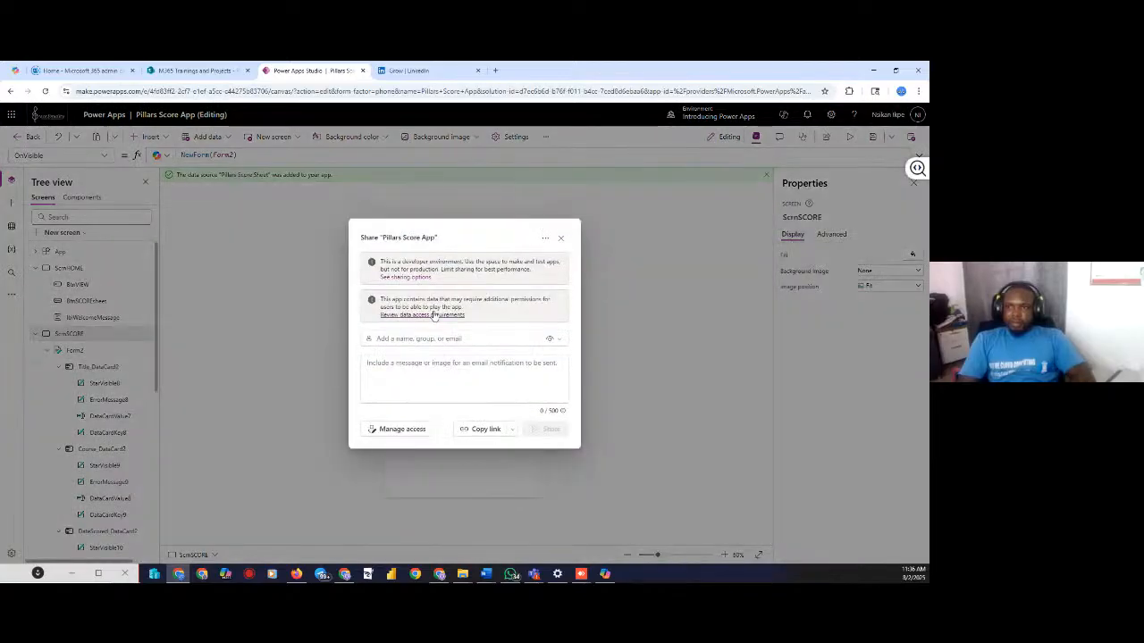
{"action": "left_click", "coordinate": [398, 338]}
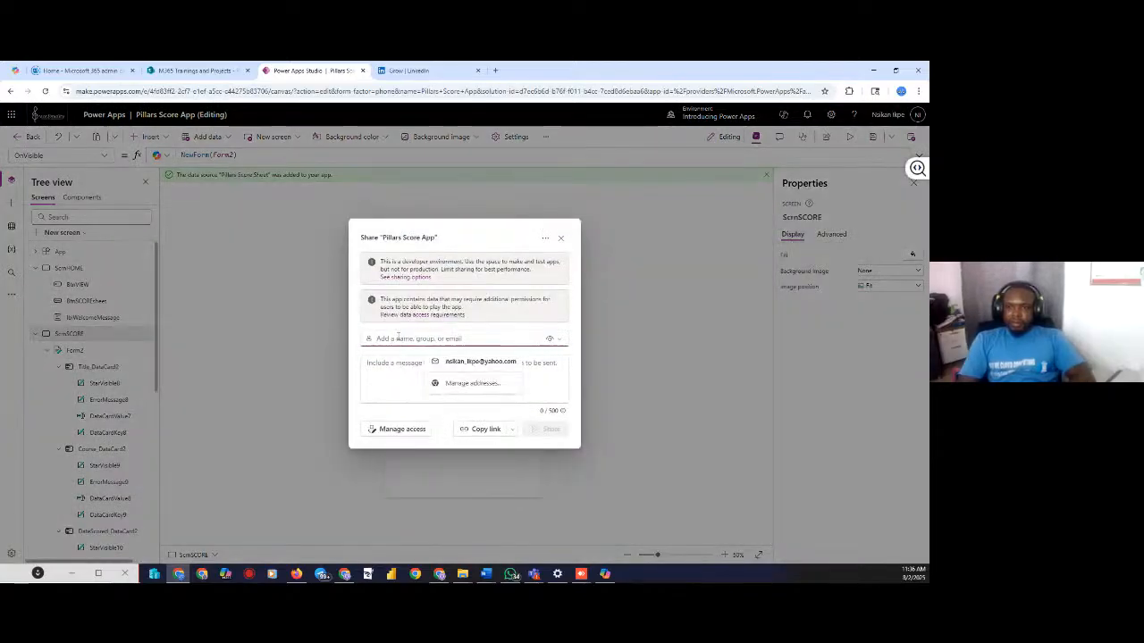
{"action": "type", "text": "jos"}
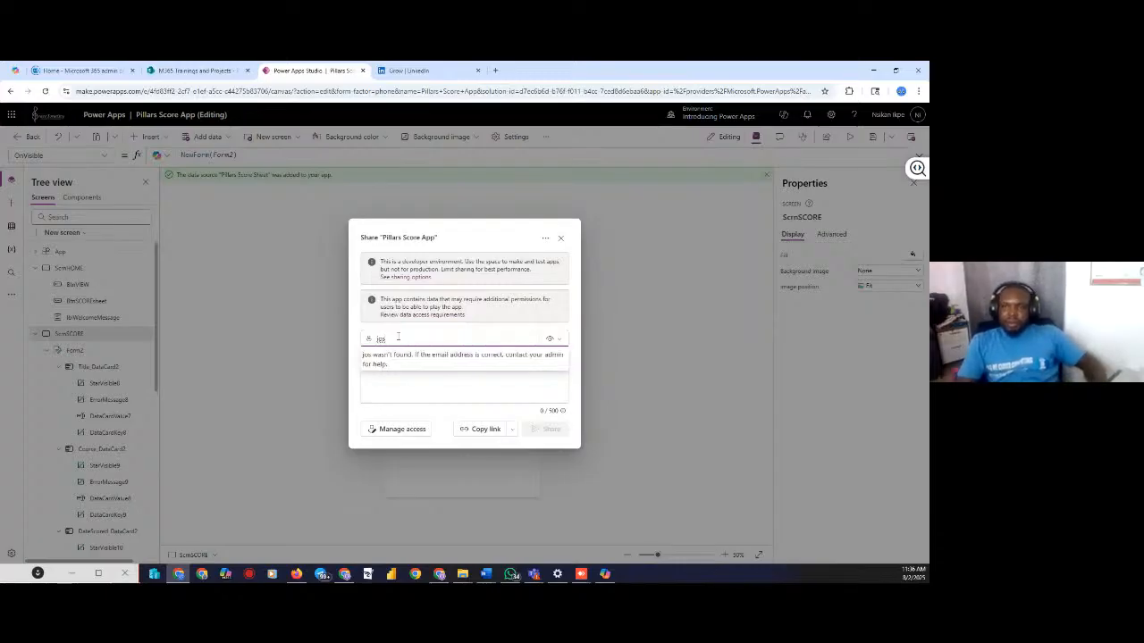
{"action": "left_click", "coordinate": [401, 429]}
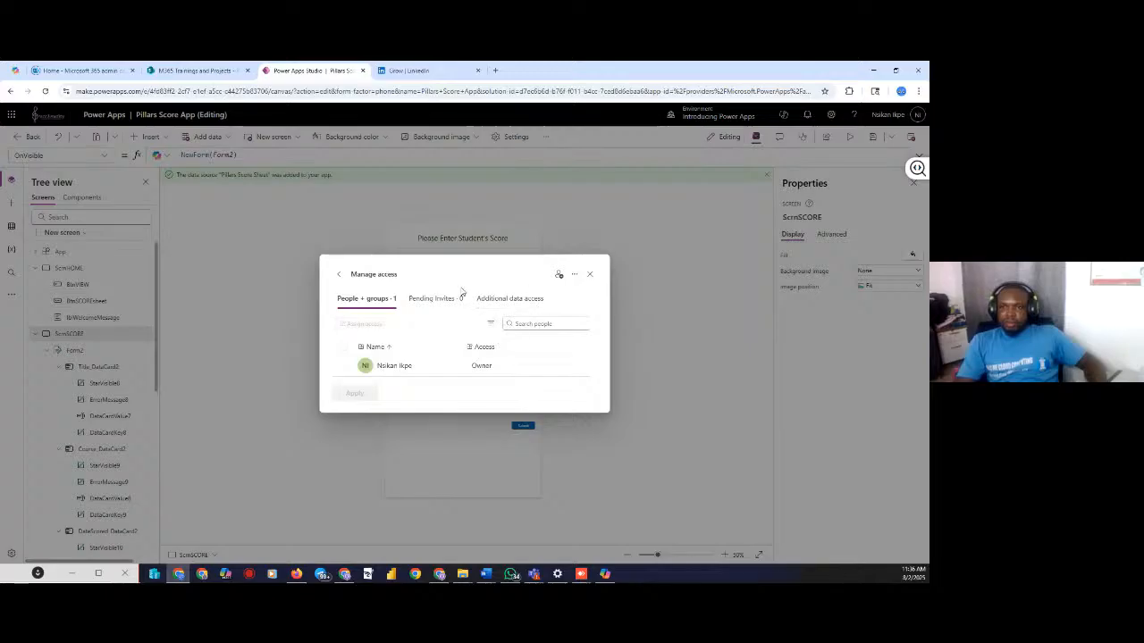
{"action": "left_click", "coordinate": [559, 275]}
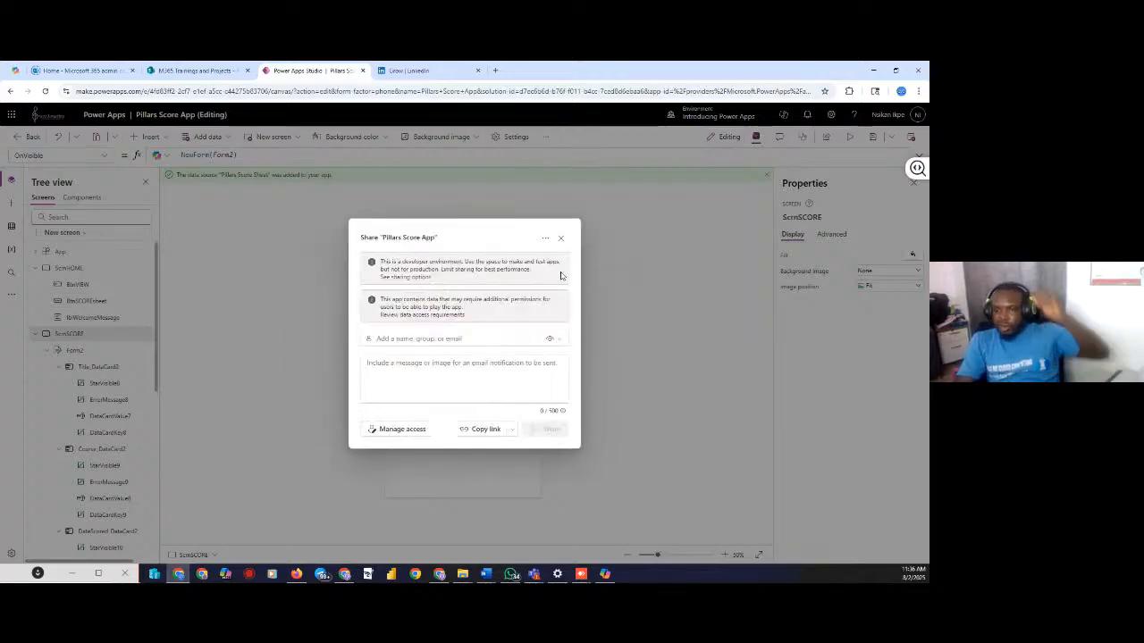
{"action": "left_click", "coordinate": [553, 340]}
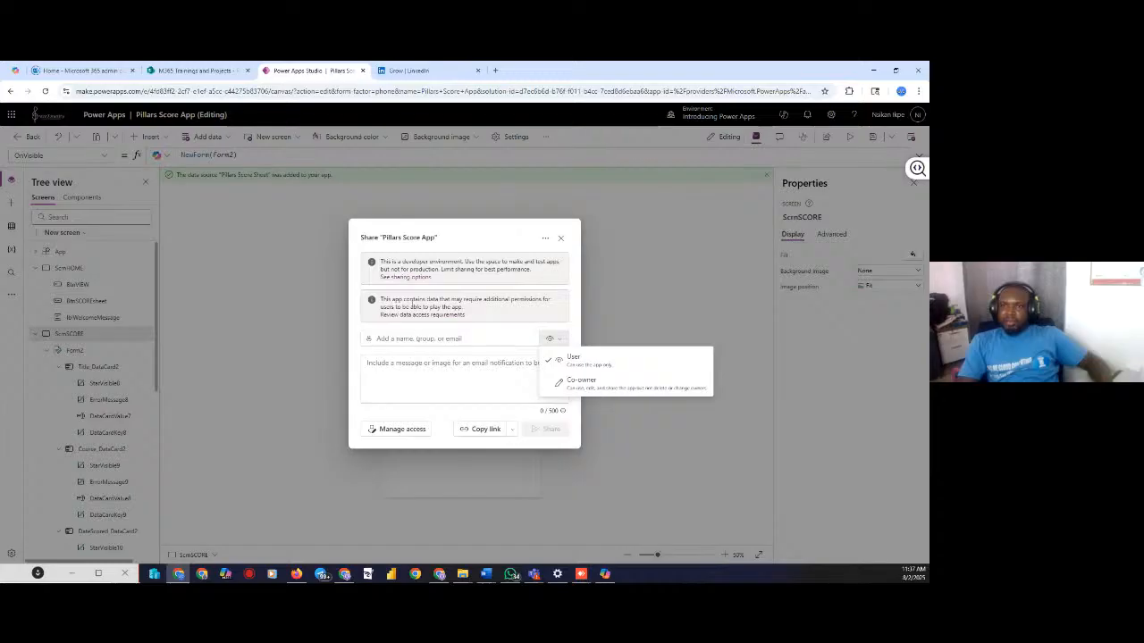
{"action": "left_click", "coordinate": [410, 278]}
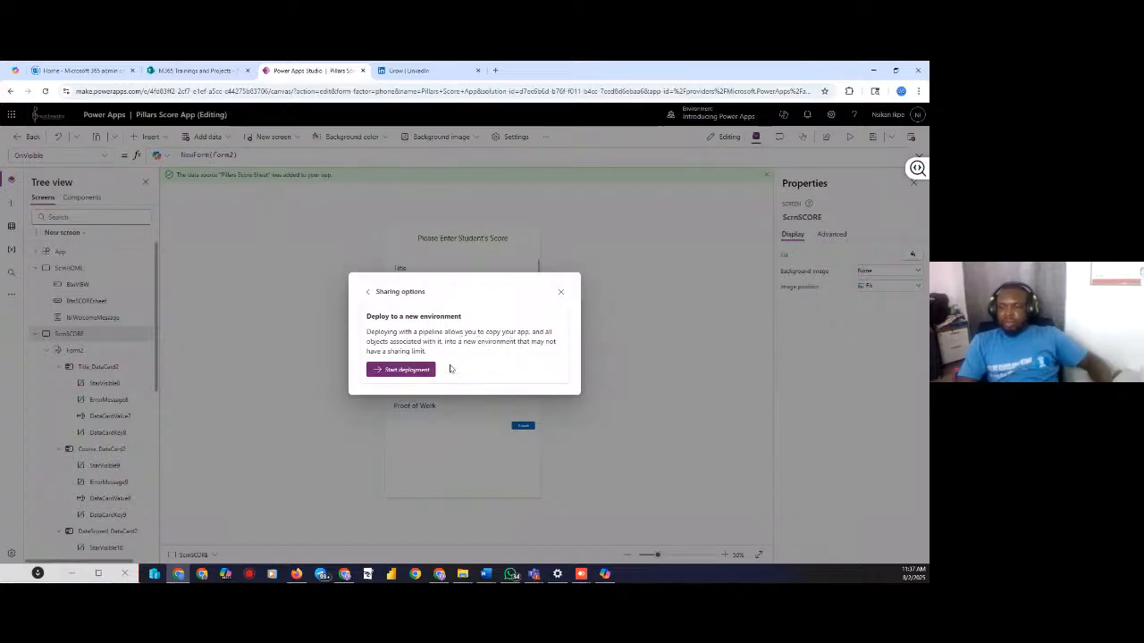
{"action": "left_click", "coordinate": [561, 293]}
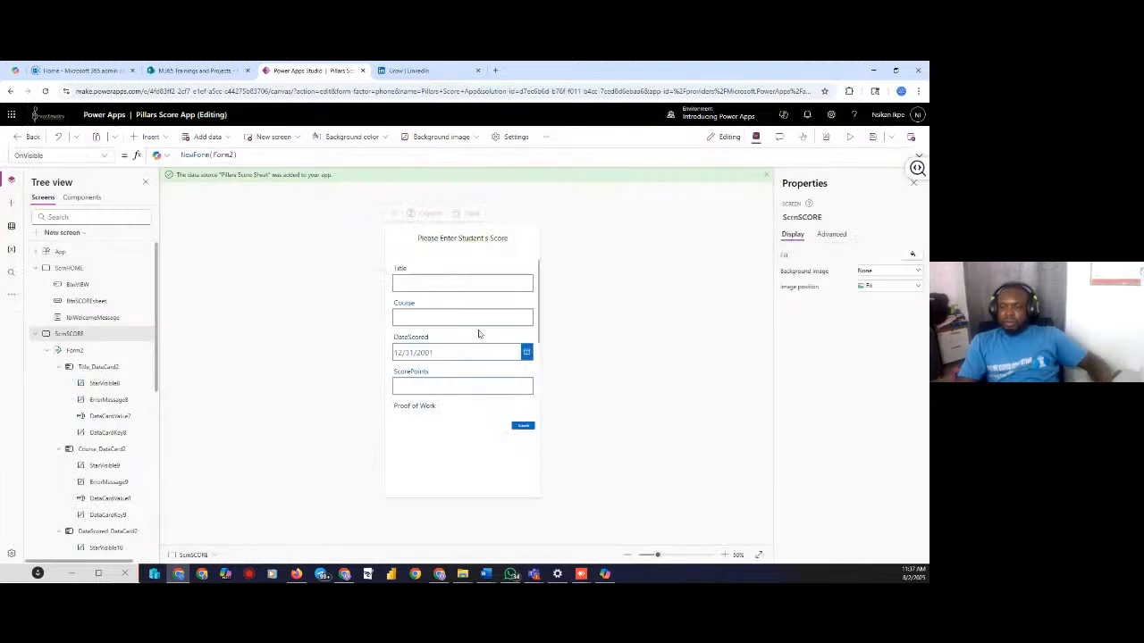
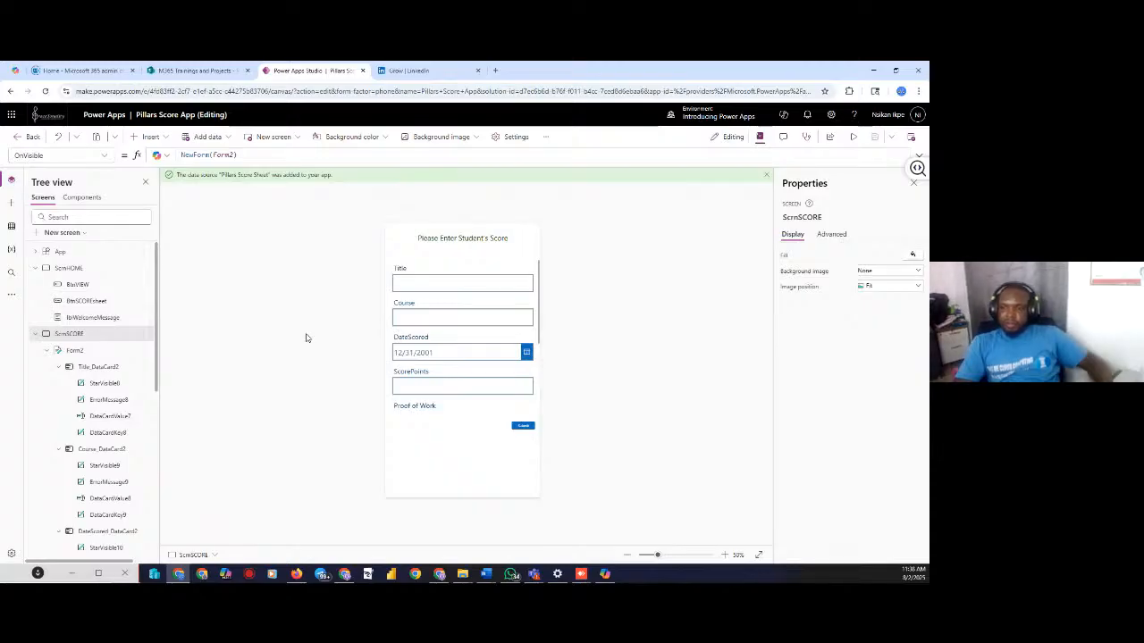
Replace ScrnSCORE's OnVisible NewForm(Form2) with the start of If(IsBlank(varSelectedScore),EditForm(
{"action": "left_click_drag", "start_coordinate": [250, 158], "coordinate": [138, 155]}
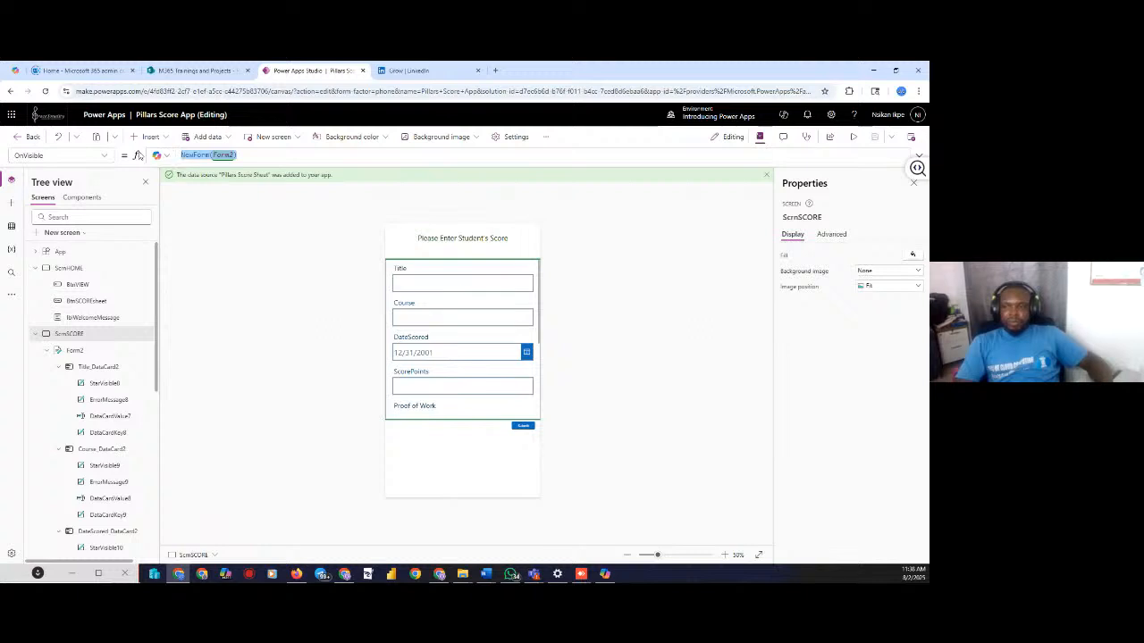
{"action": "type", "text": "If("}
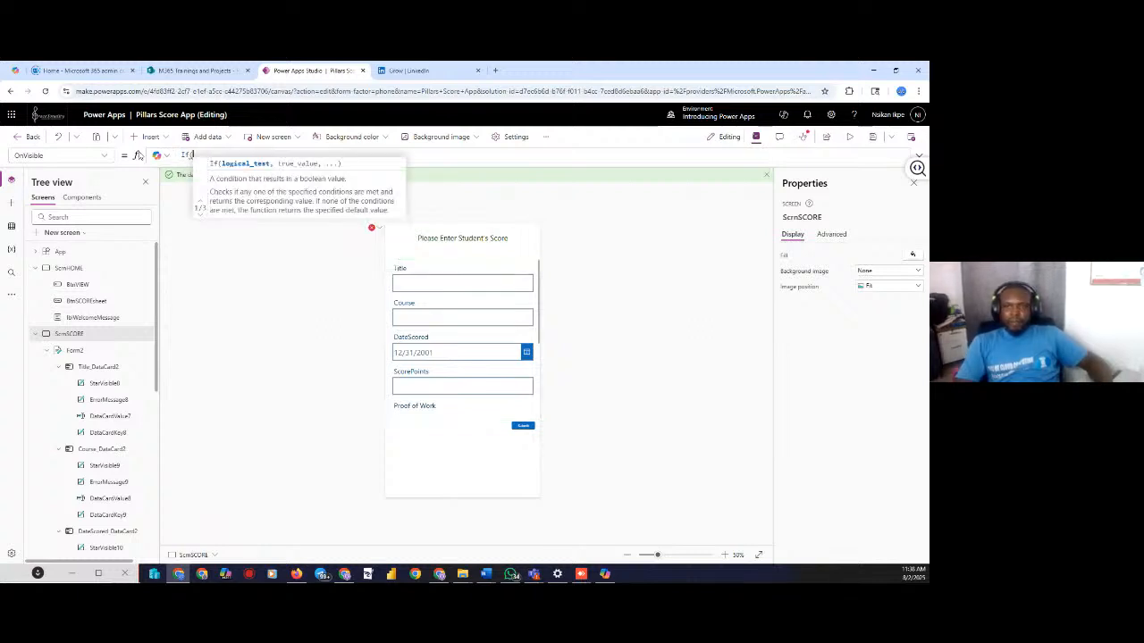
{"action": "type", "text": "("}
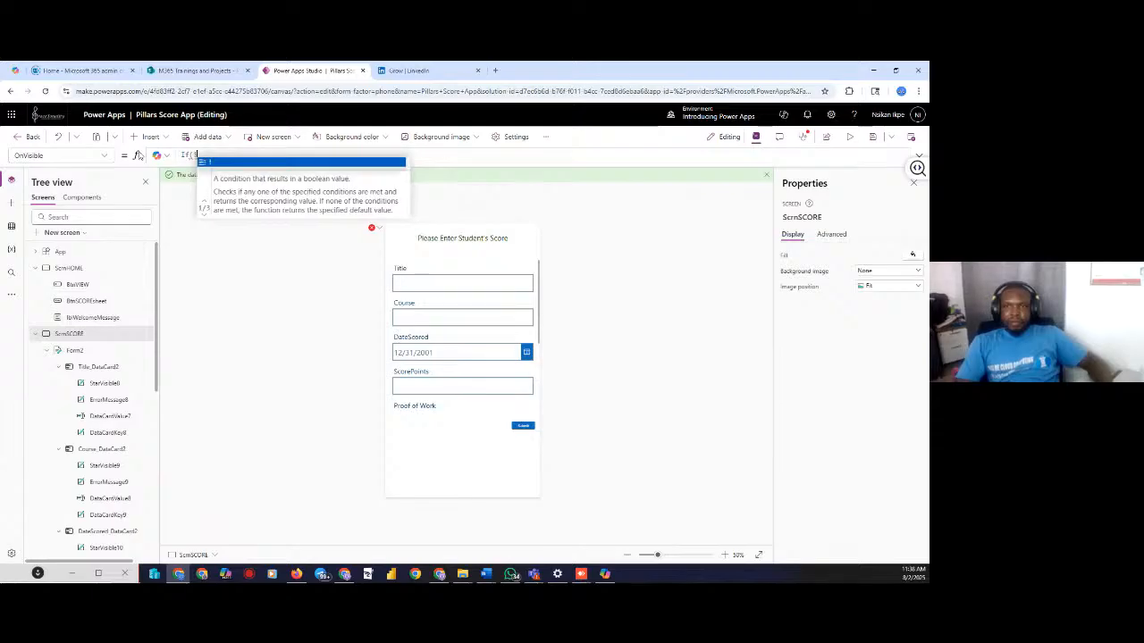
{"action": "type", "text": "I"}
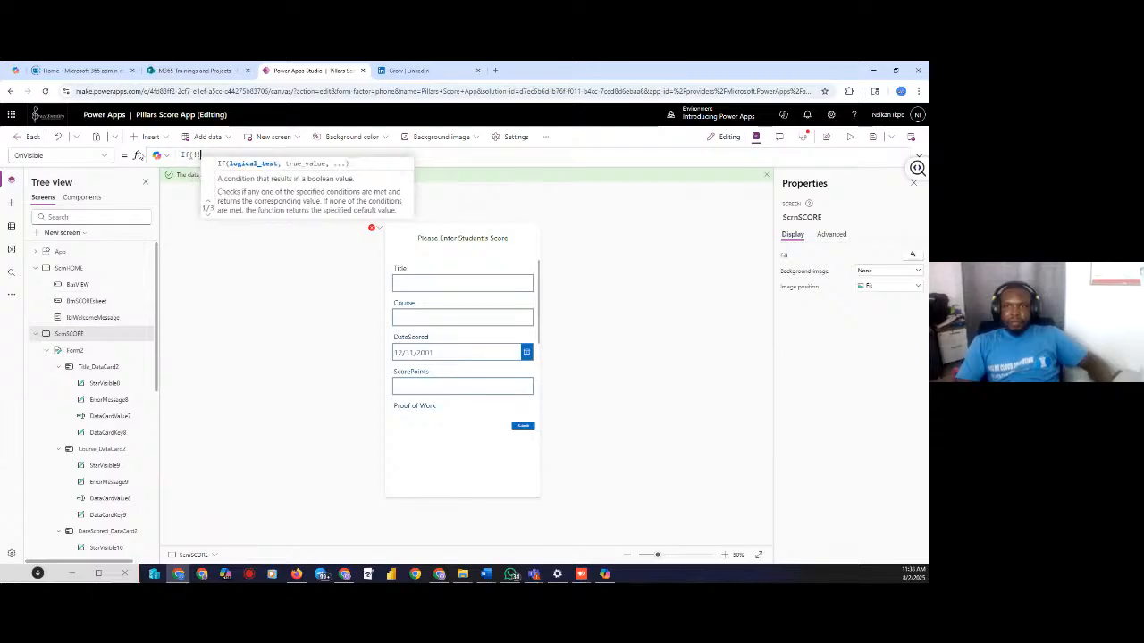
{"action": "key", "text": "BackSpace"}
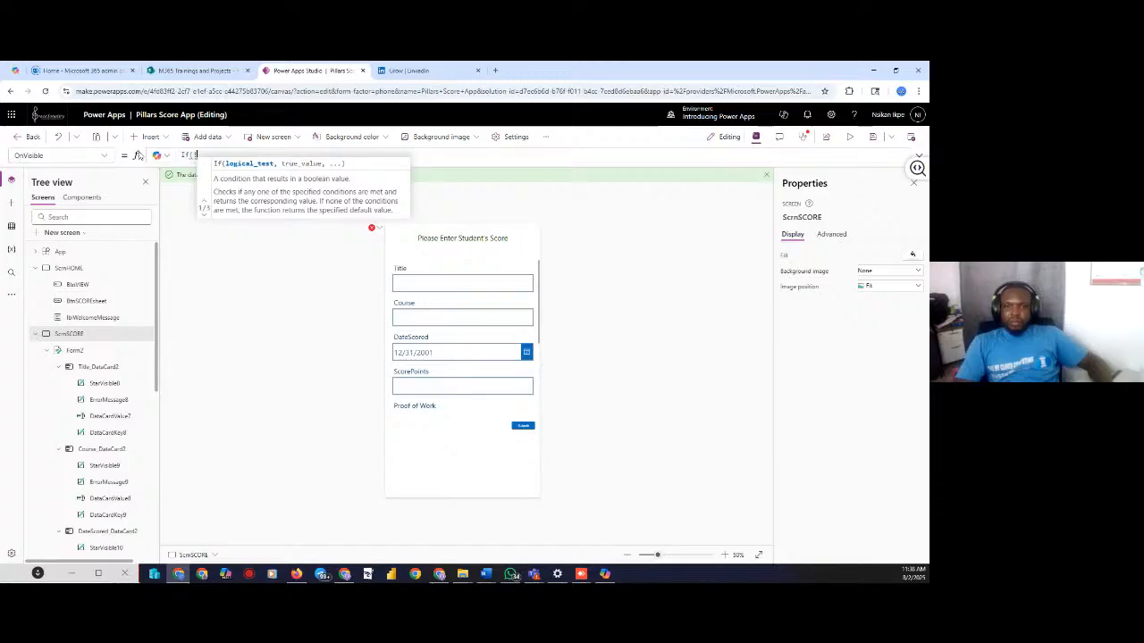
{"action": "type", "text": "isb"}
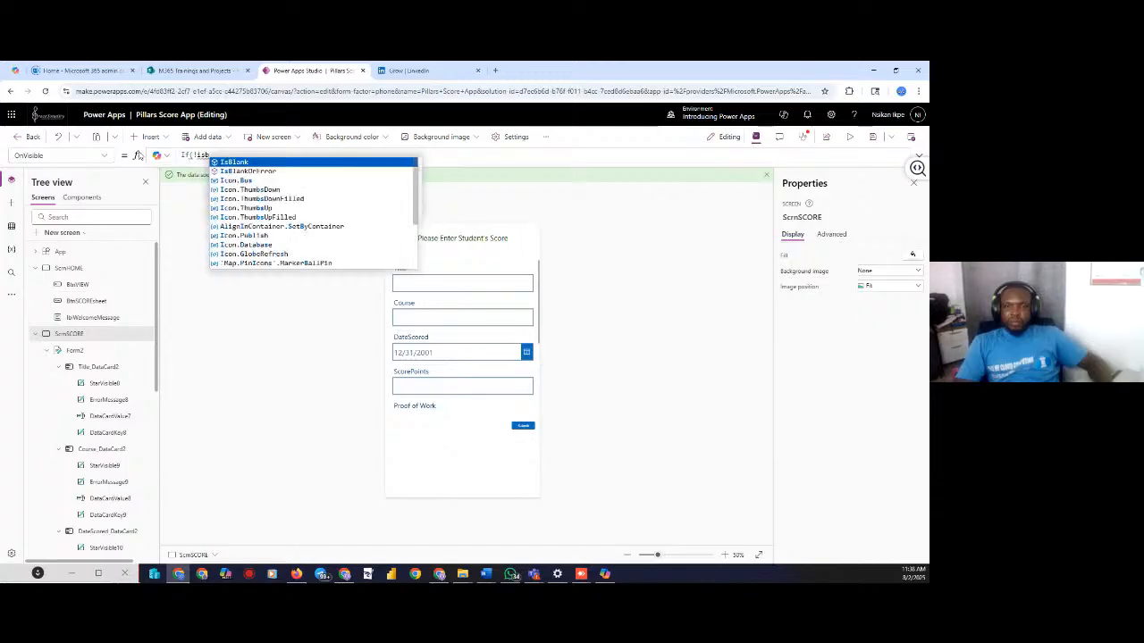
{"action": "key", "text": "Tab"}
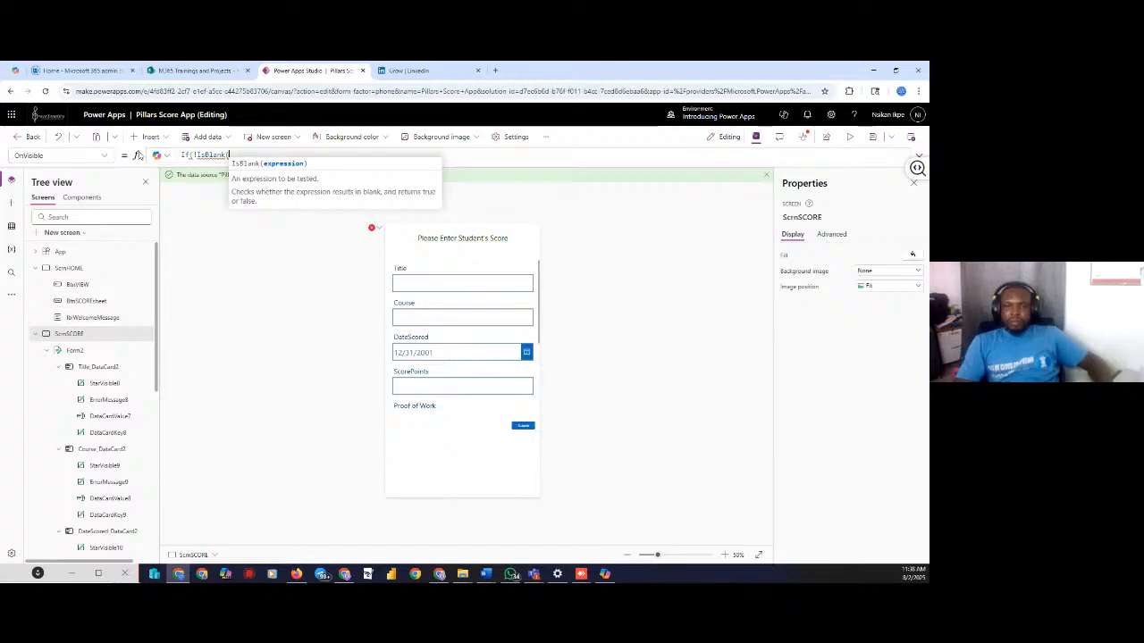
{"action": "type", "text": "var"}
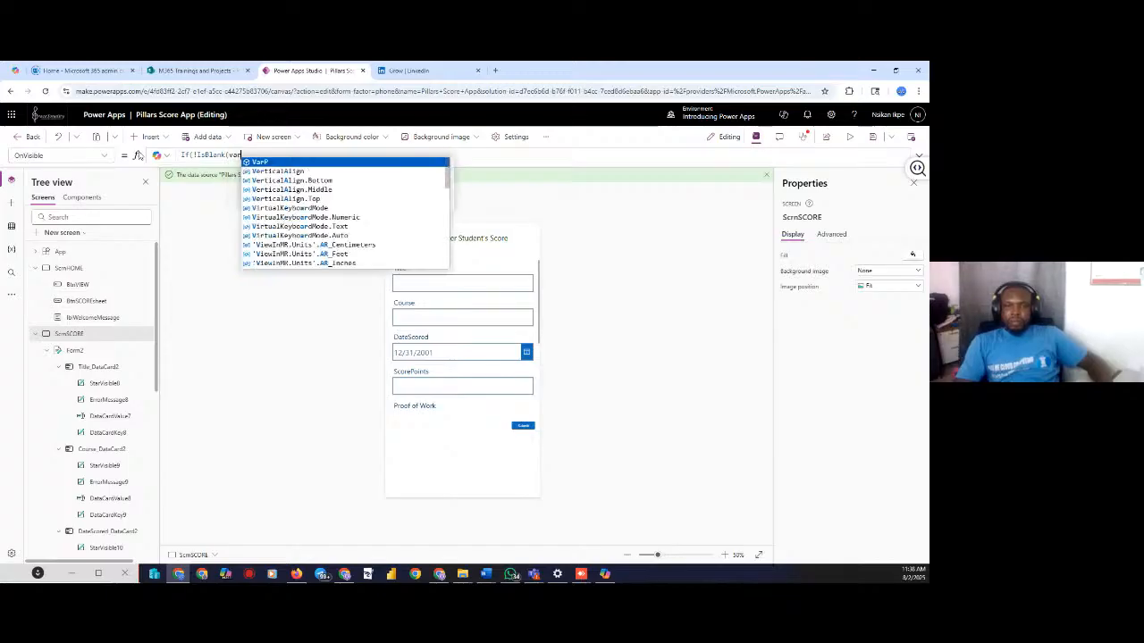
{"action": "type", "text": "S"}
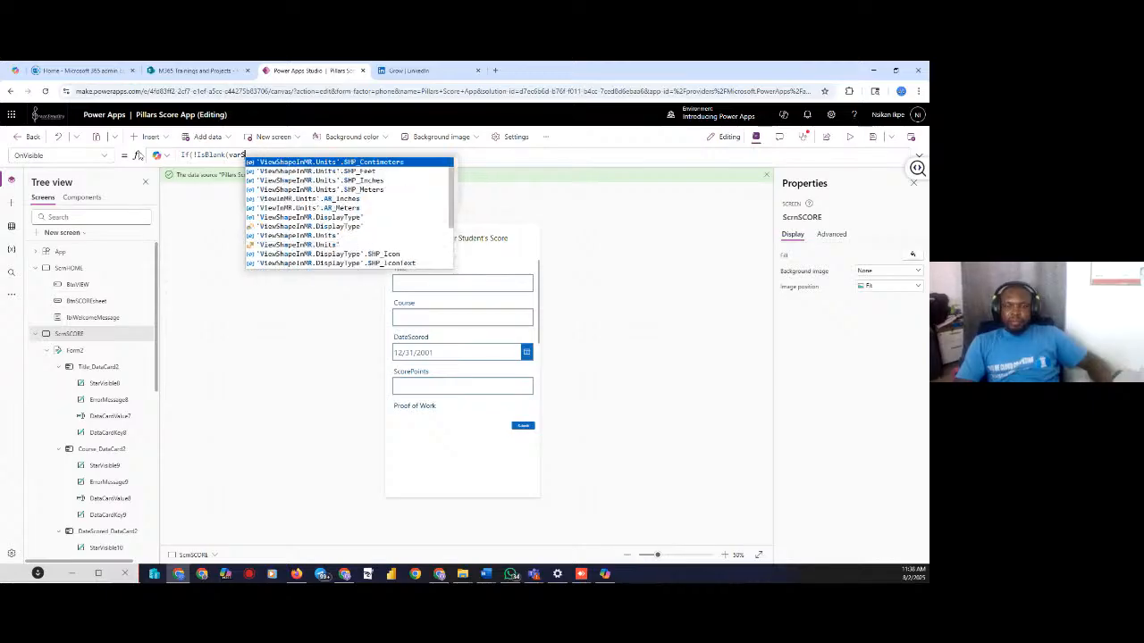
{"action": "type", "text": "elected"}
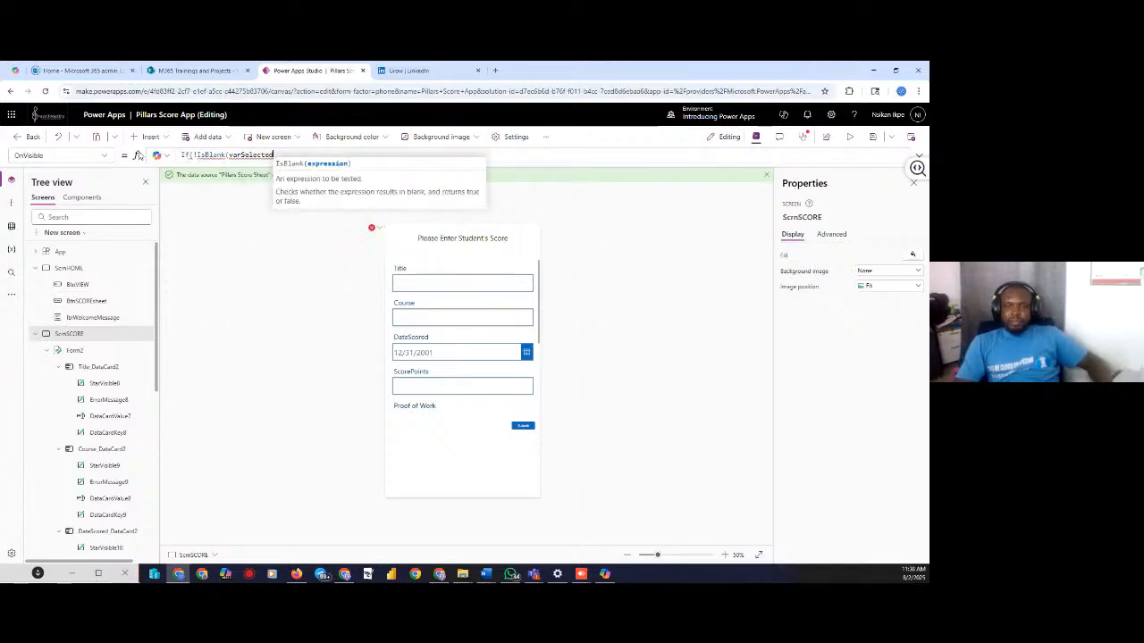
{"action": "type", "text": "Sco"}
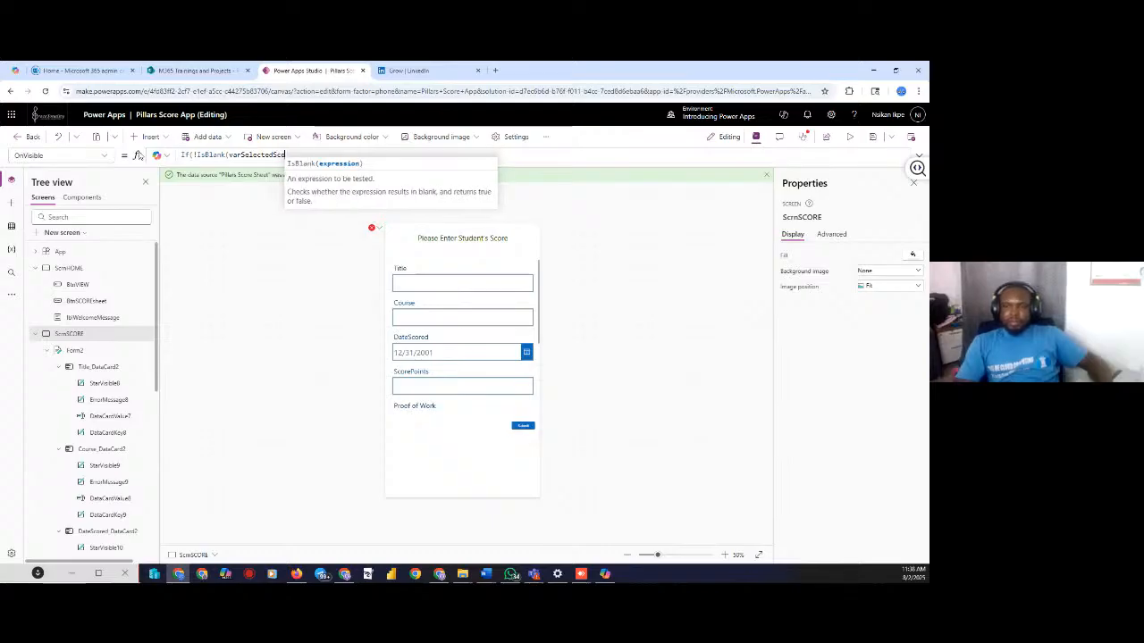
{"action": "type", "text": "re"}
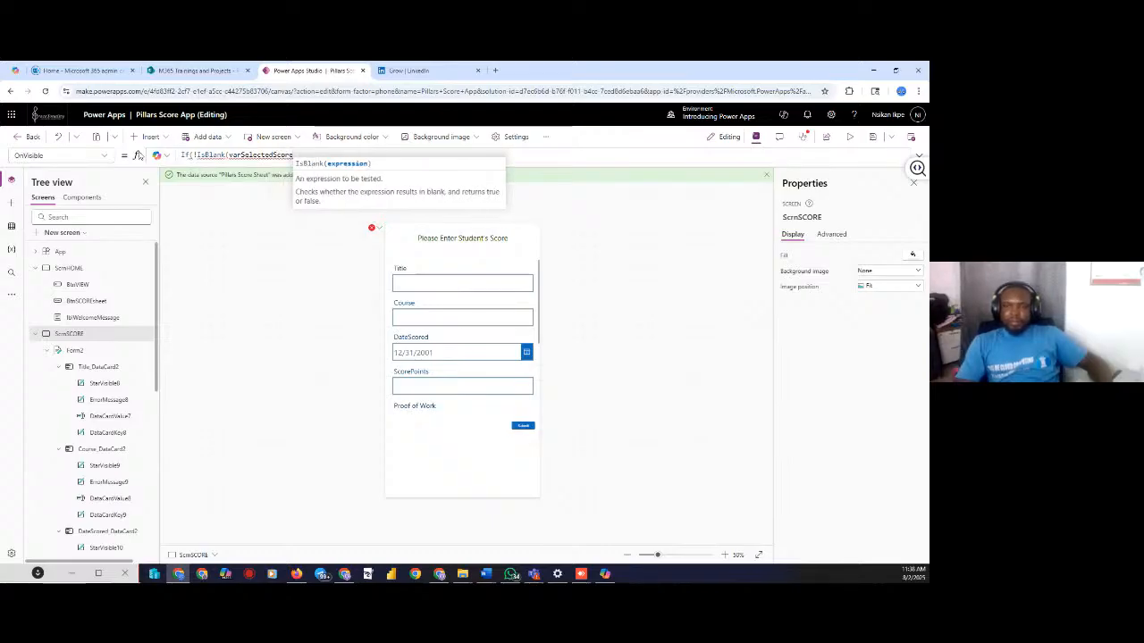
{"action": "type", "text": ")"}
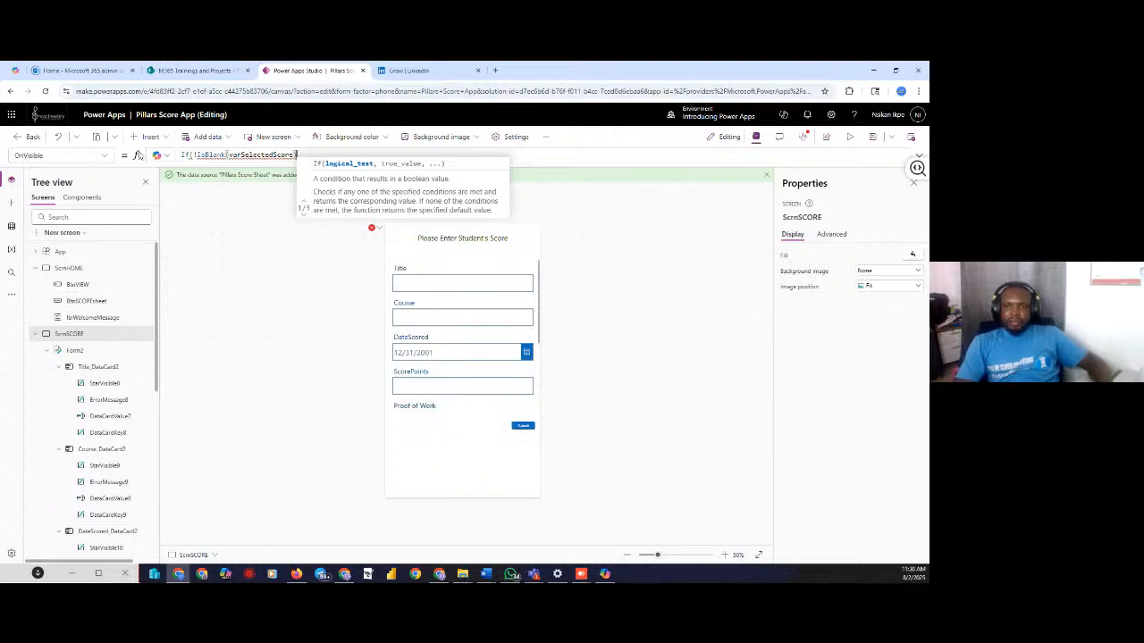
{"action": "type", "text": ","}
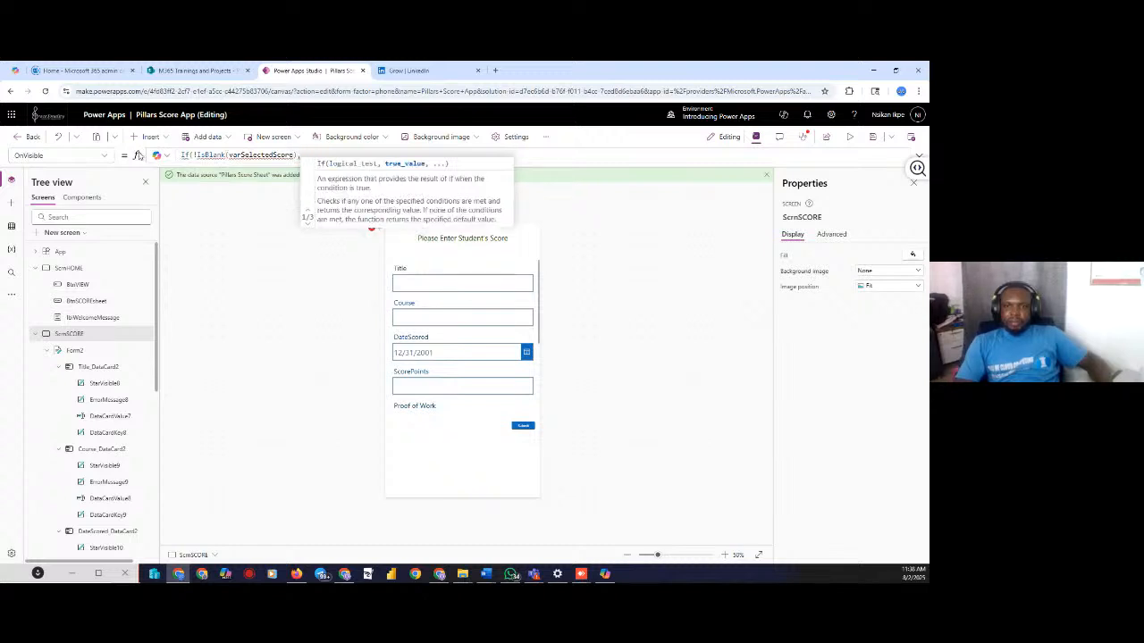
{"action": "type", "text": "Ed"}
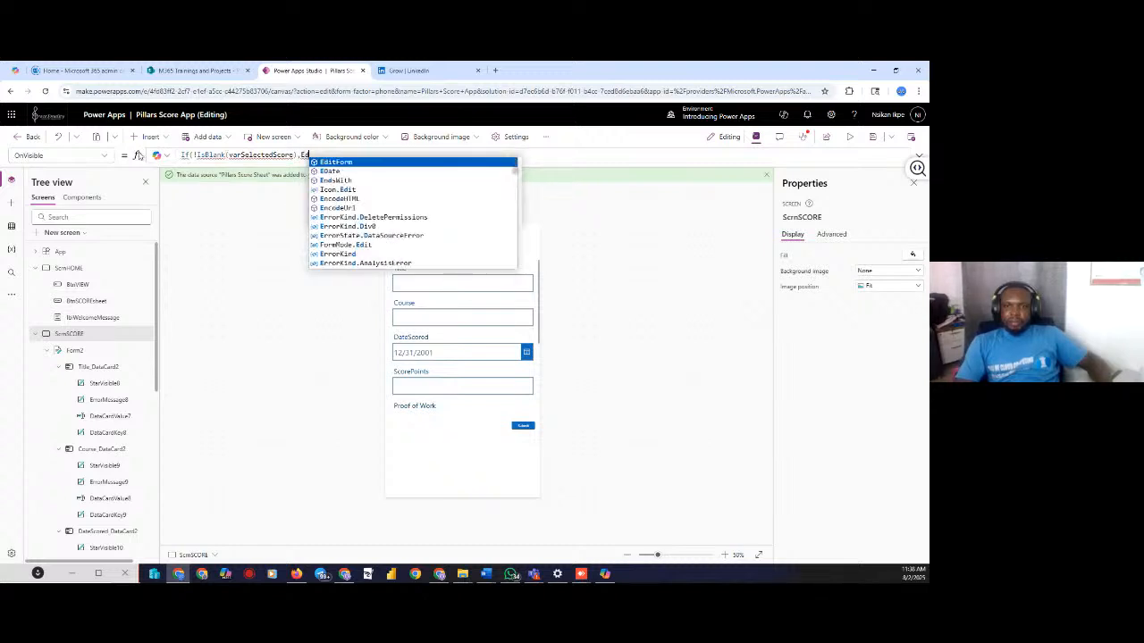
{"action": "key", "text": "Tab"}
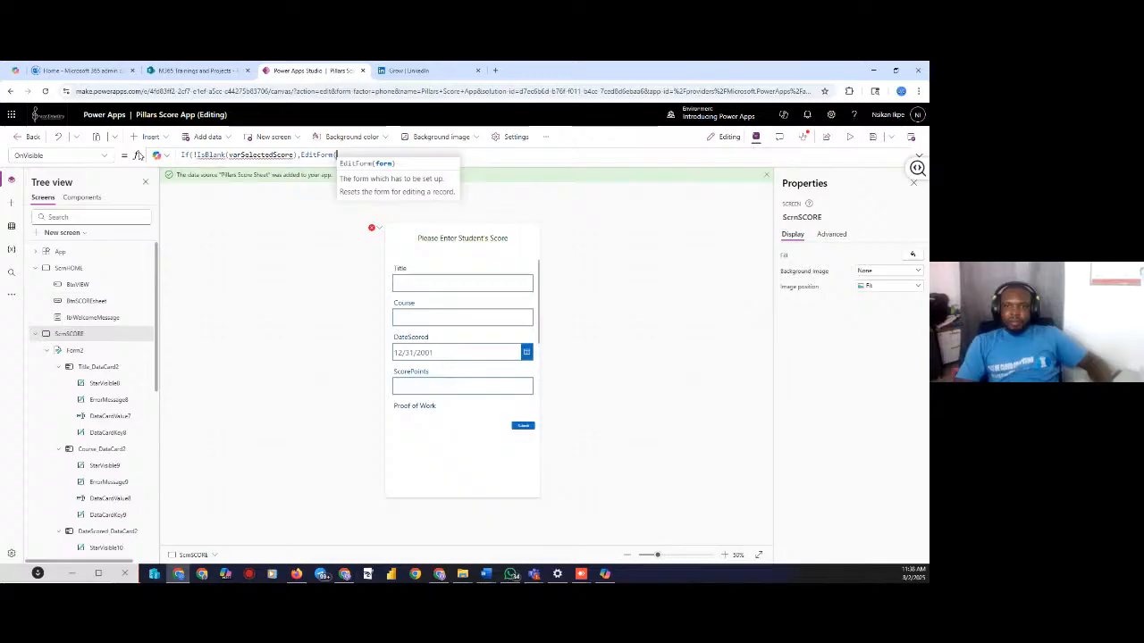
Complete the true branch as EditForm(Form2); and begin a further Form2 reference
{"action": "type", "text": "form"}
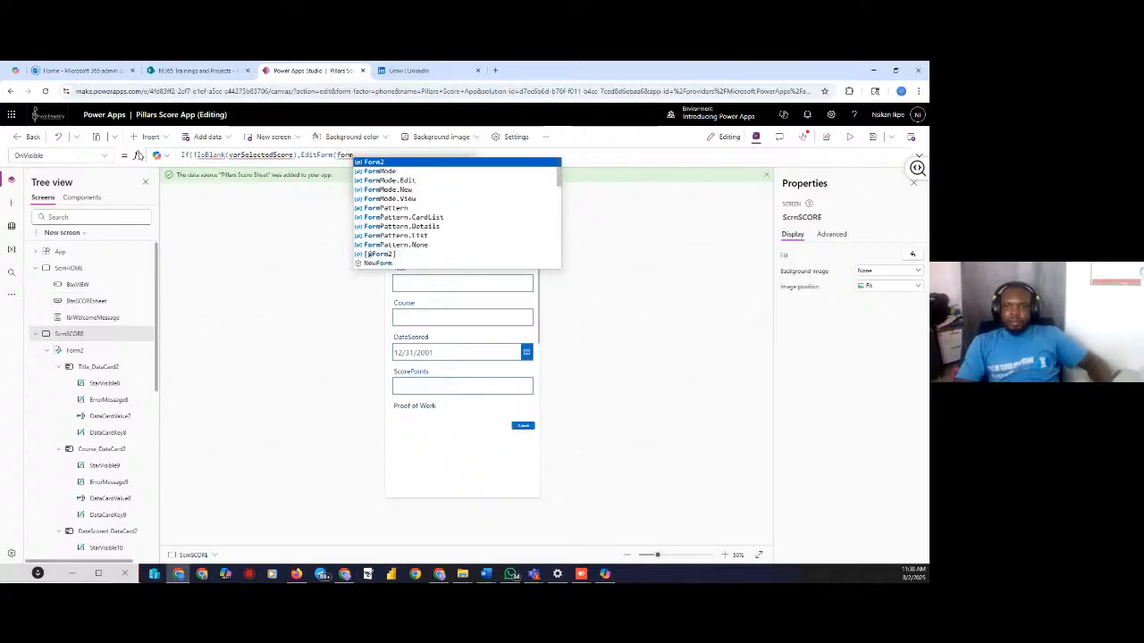
{"action": "key", "text": "Tab"}
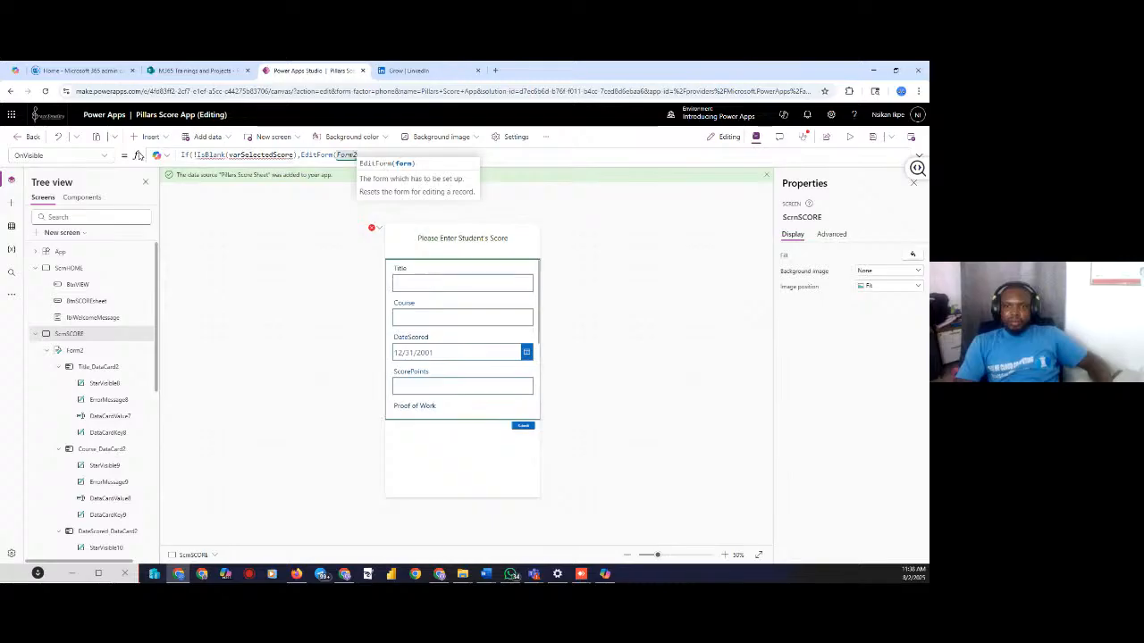
{"action": "type", "text": ")"}
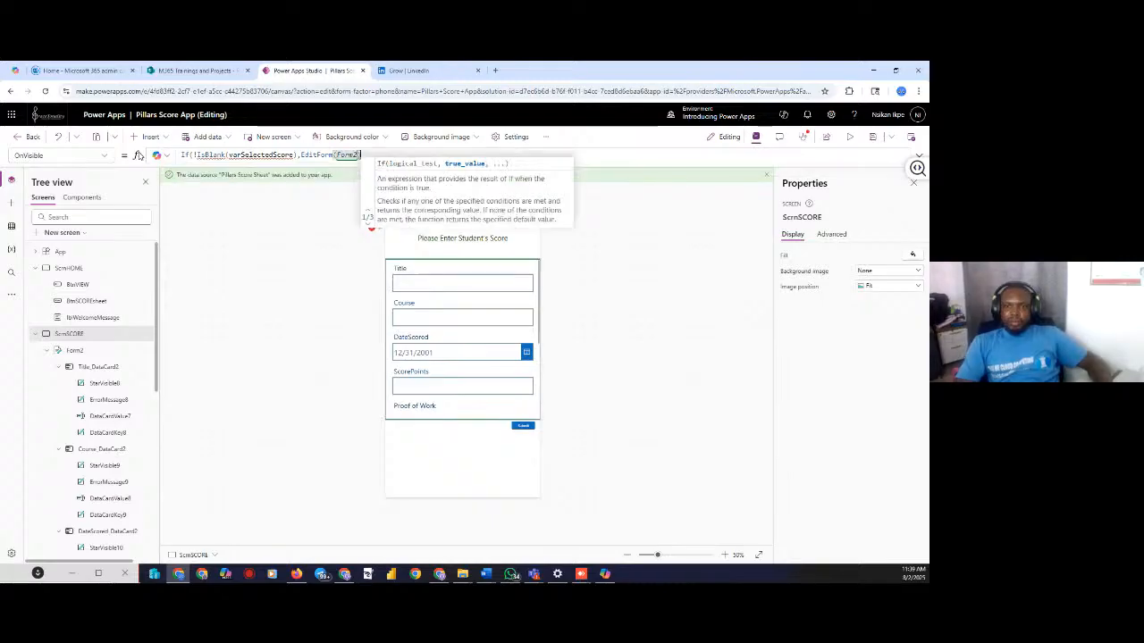
{"action": "type", "text": ";"}
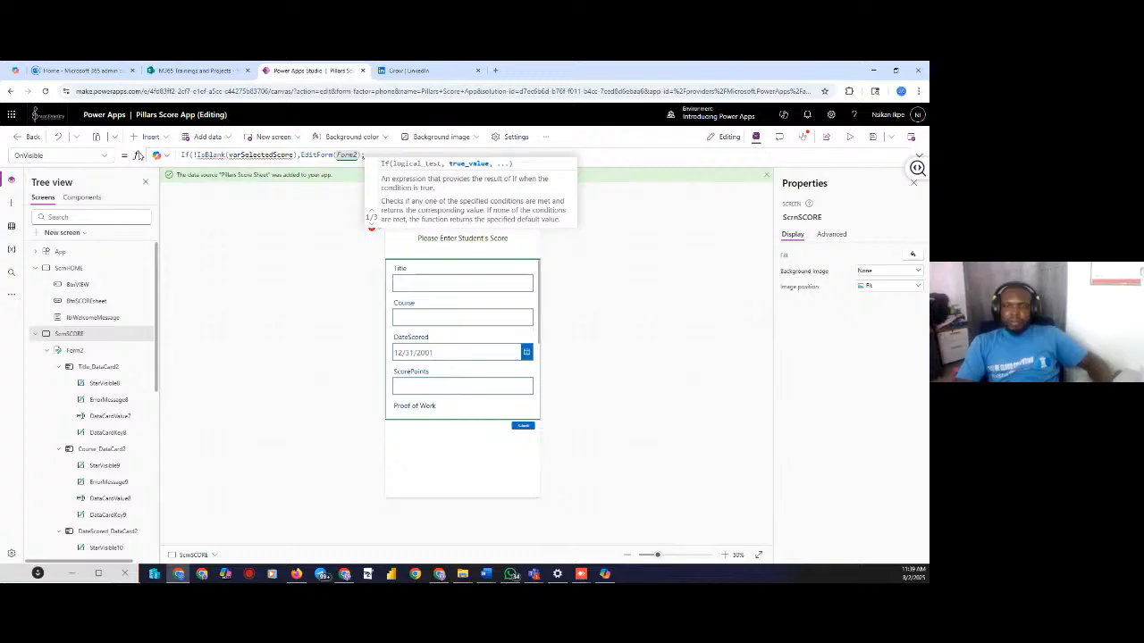
{"action": "type", "text": "for"}
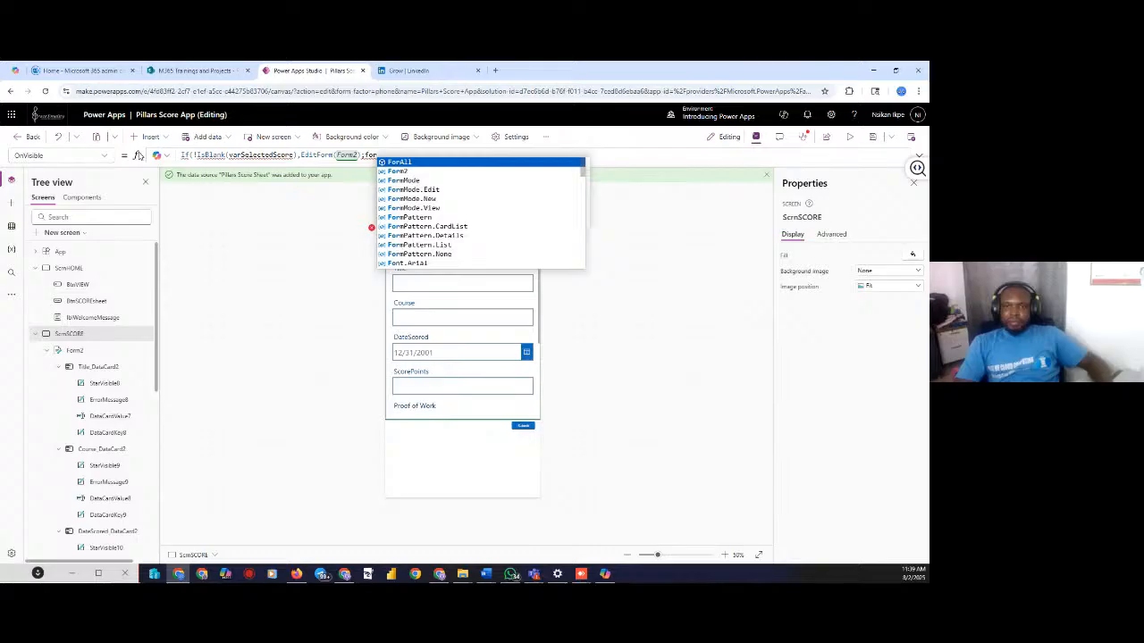
{"action": "key", "text": "Down"}
{"action": "key", "text": "Return"}
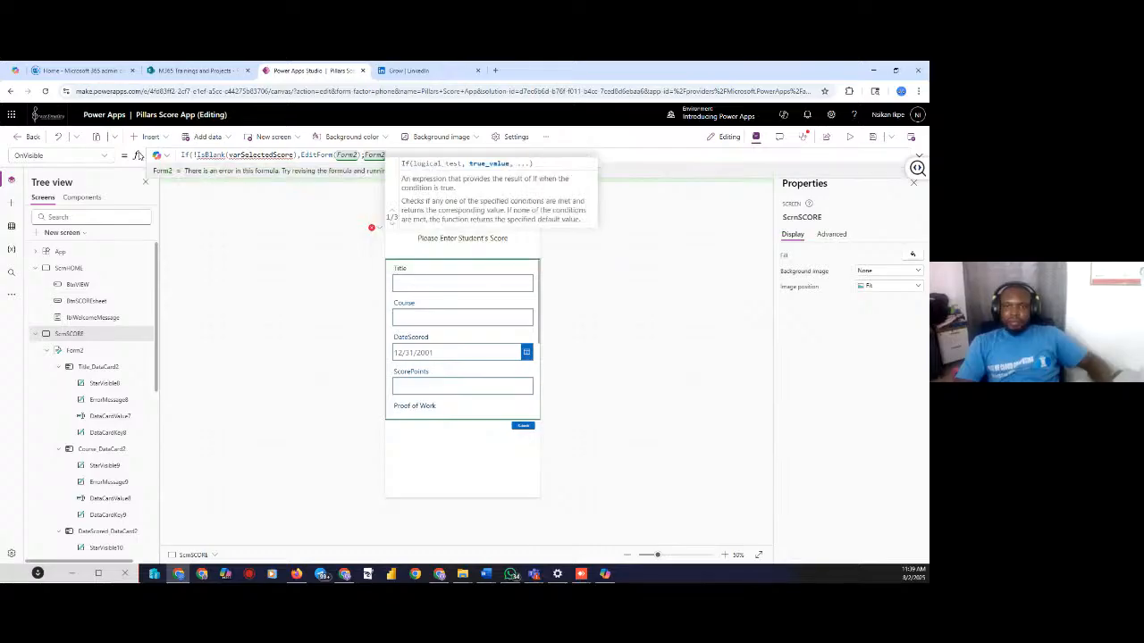
{"action": "type", "text": "."}
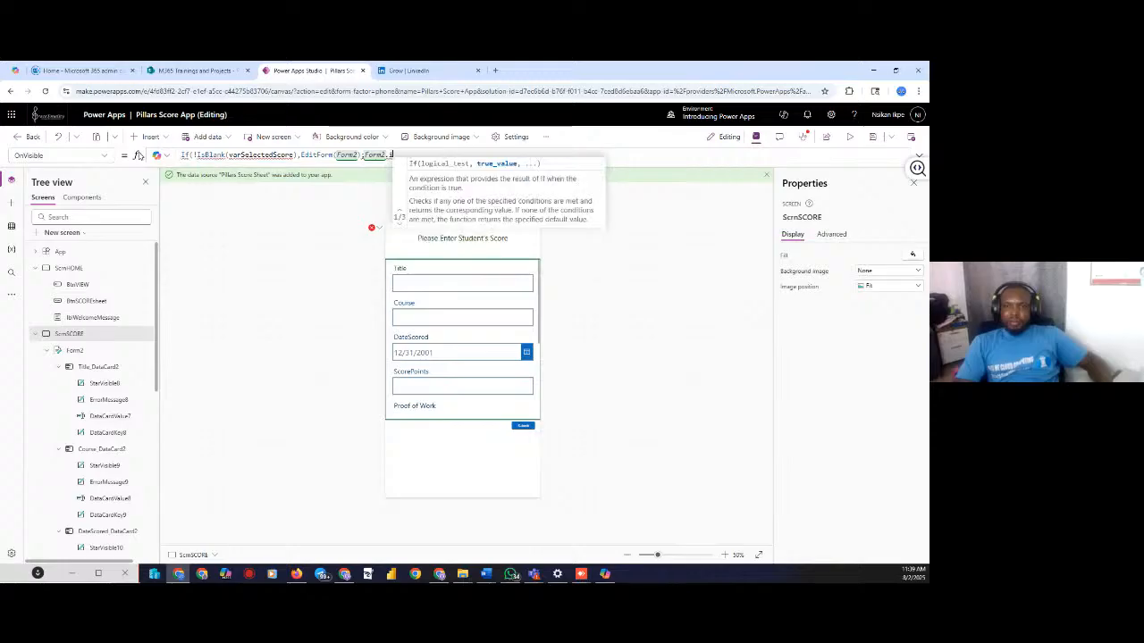
{"action": "key", "text": "BackSpace"}
{"action": "key", "text": "BackSpace"}
{"action": "key", "text": "BackSpace"}
{"action": "key", "text": "BackSpace"}
{"action": "key", "text": "BackSpace"}
{"action": "key", "text": "BackSpace"}
{"action": "key", "text": "BackSpace"}
{"action": "key", "text": "BackSpace"}
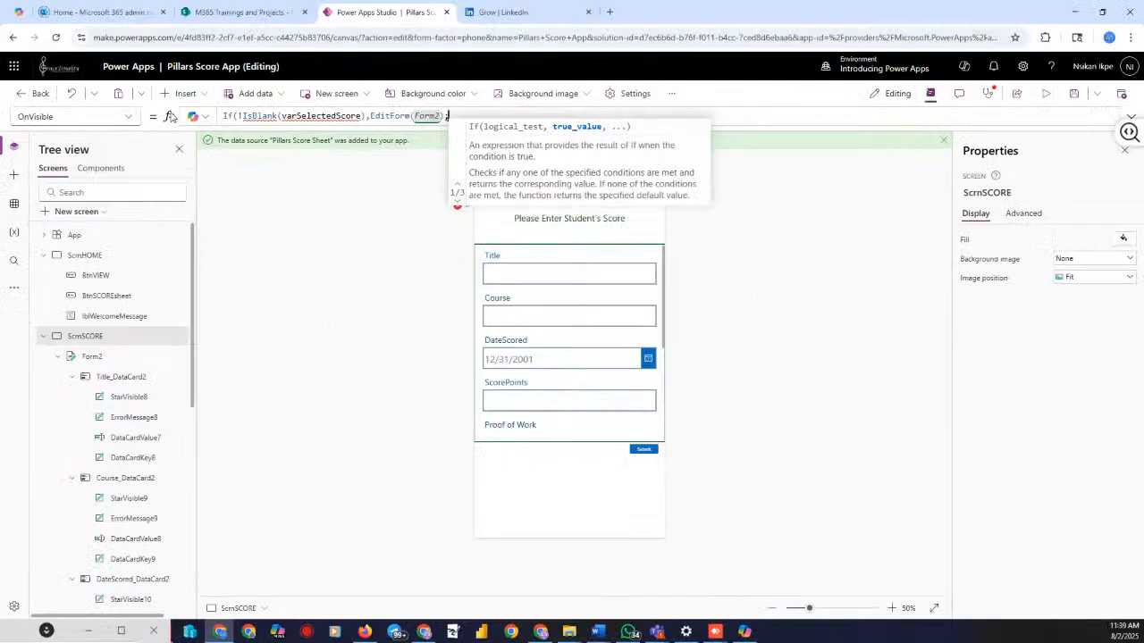
{"action": "type", "text": "form"}
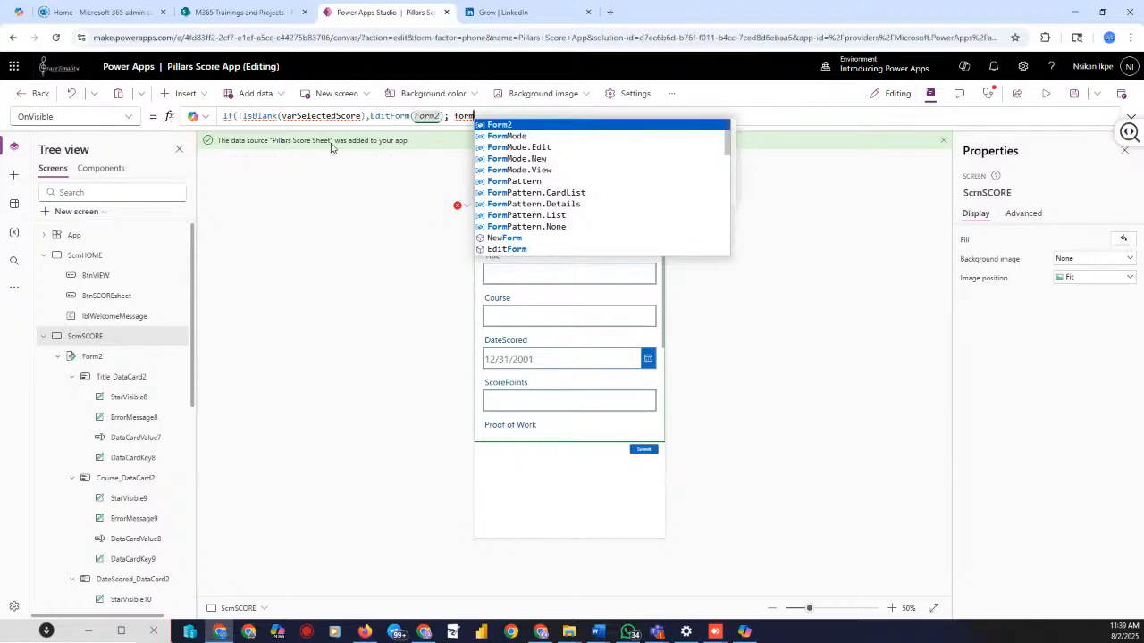
Add Form2.Item = varSelectedScore and the else branch NewForm(Form2), closing the If formula
{"action": "left_click", "coordinate": [501, 125]}
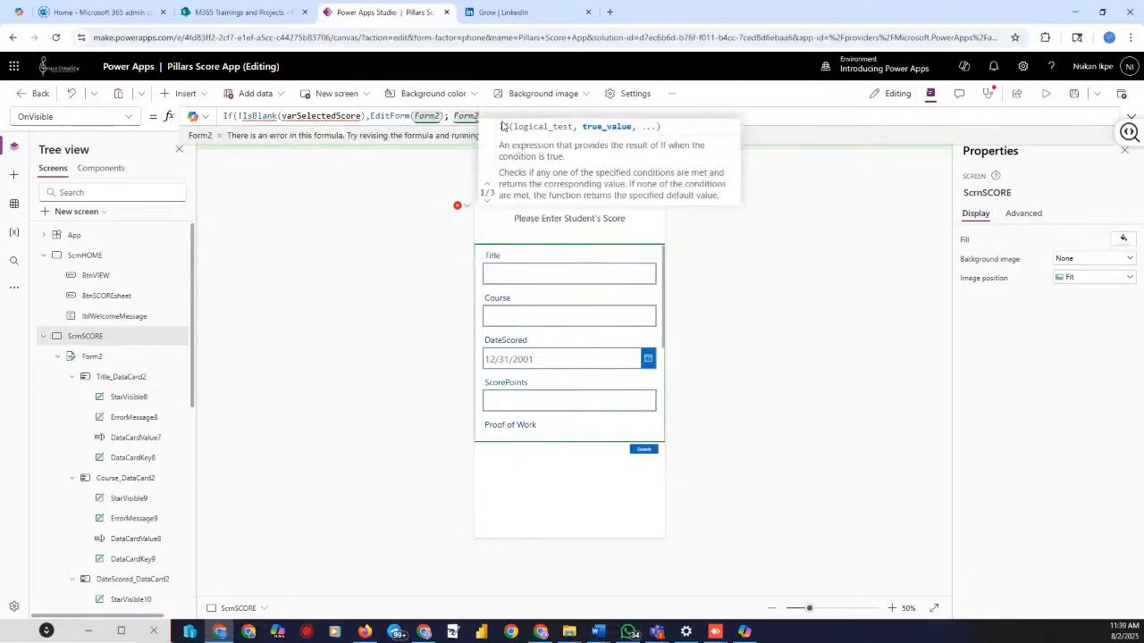
{"action": "type", "text": "."}
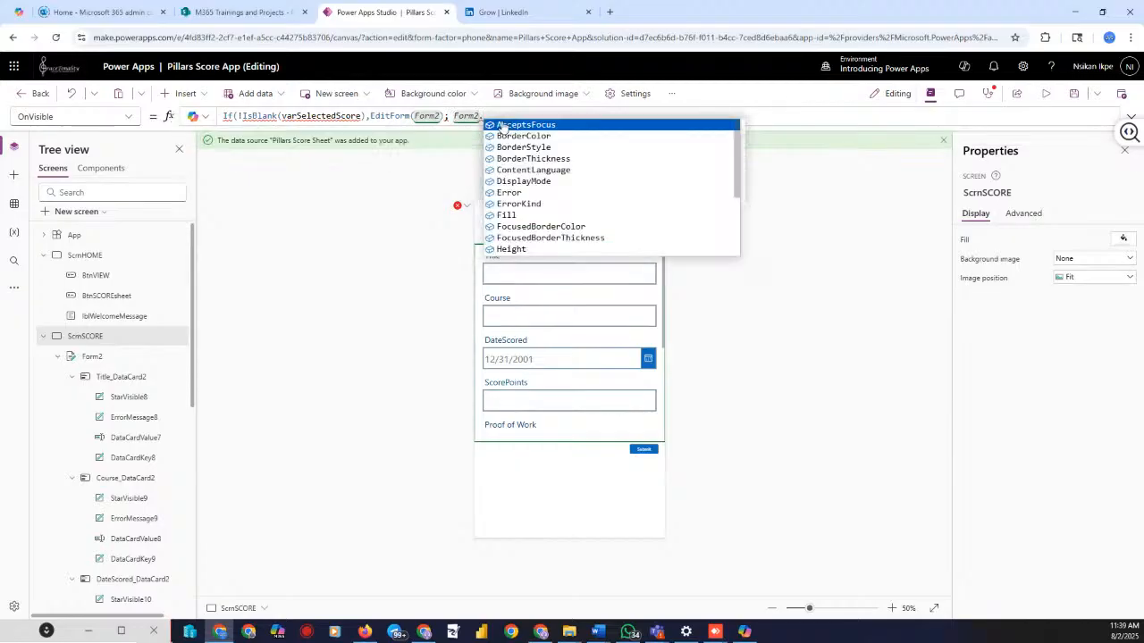
{"action": "type", "text": "Item"}
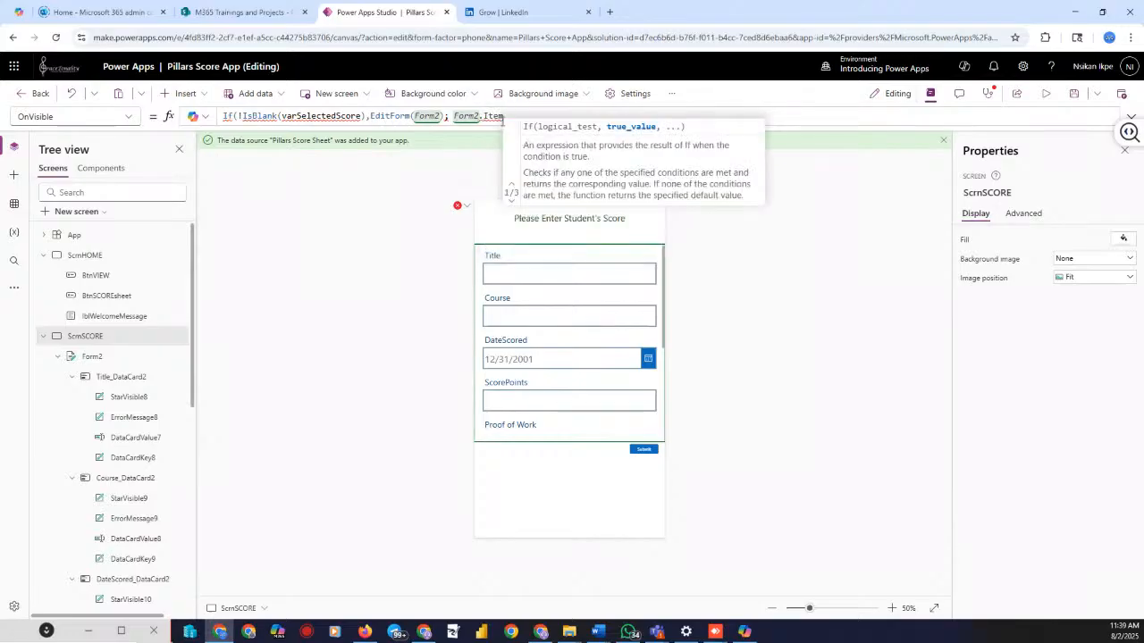
{"action": "type", "text": " = "}
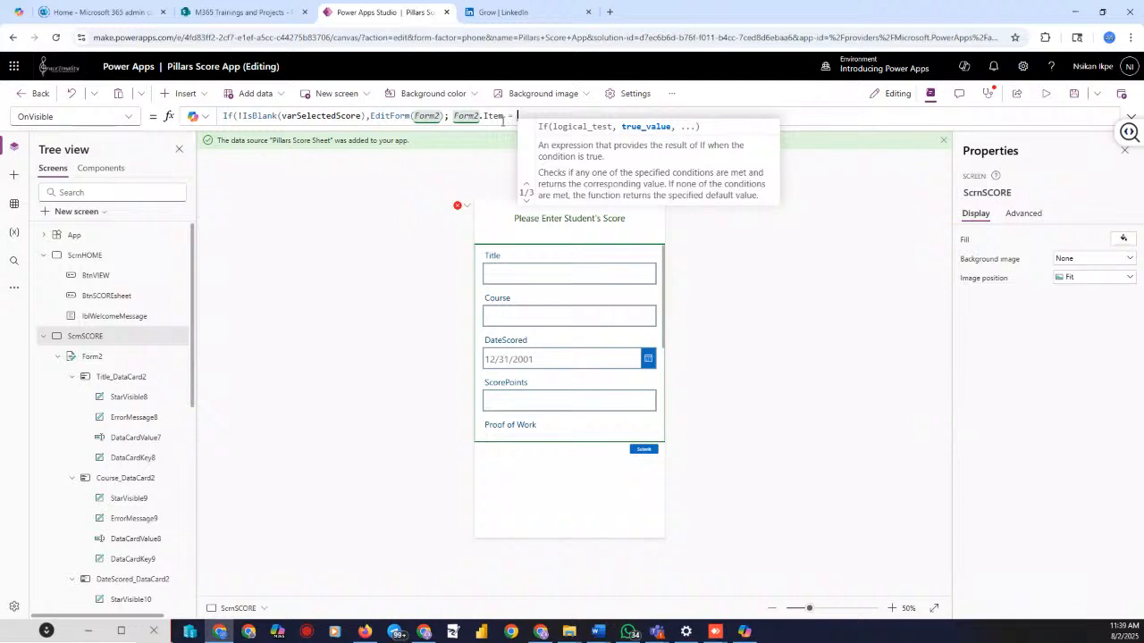
{"action": "type", "text": "varSe"}
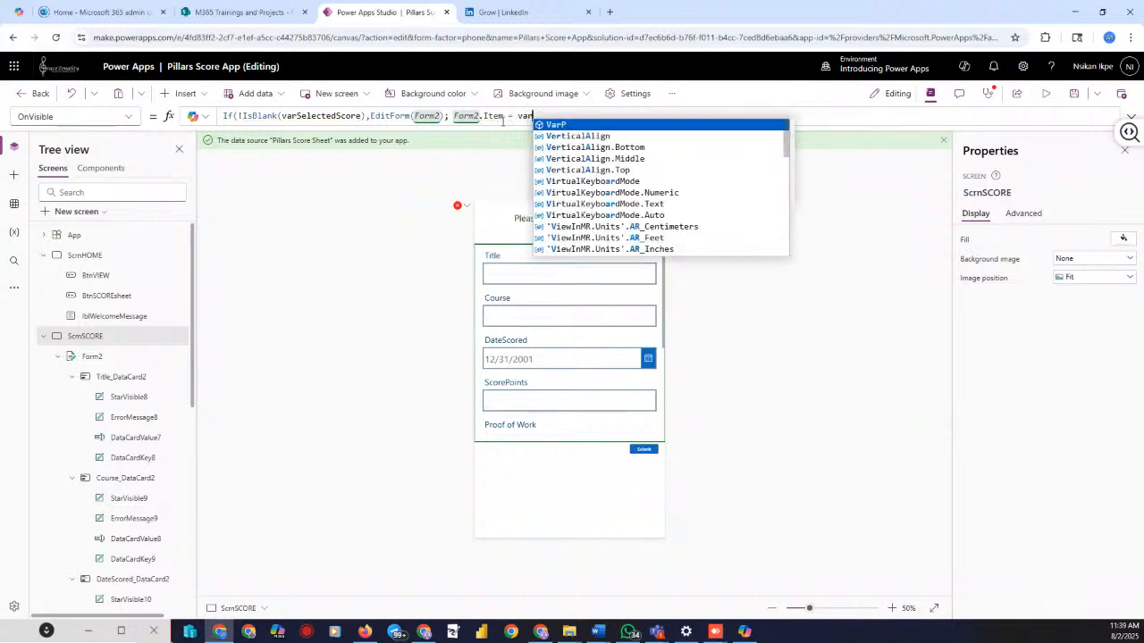
{"action": "type", "text": "lected"}
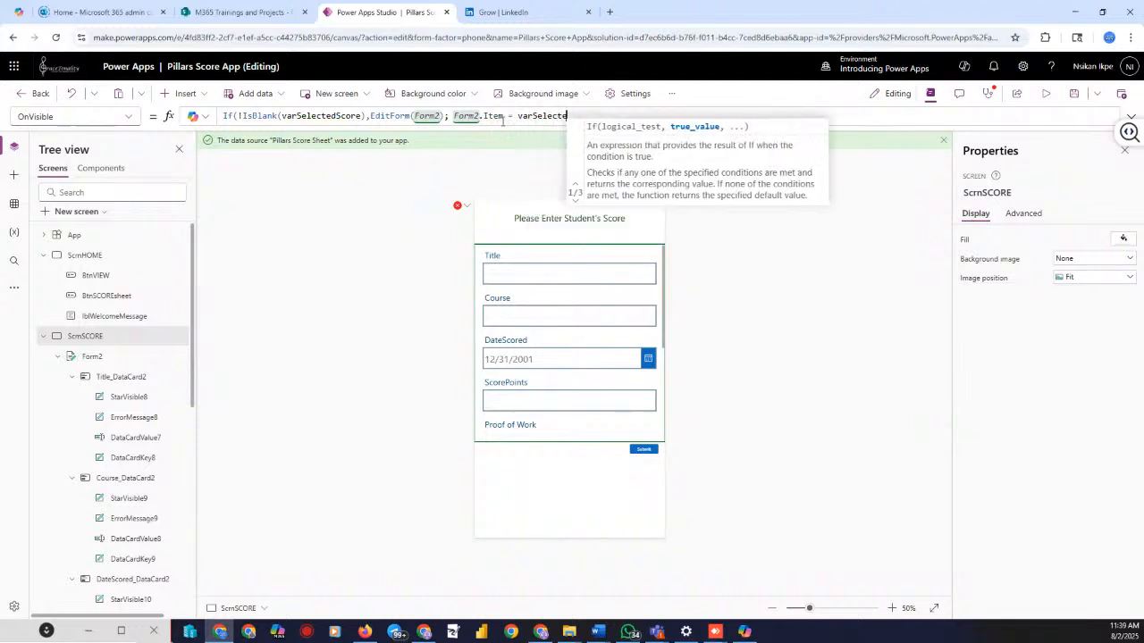
{"action": "type", "text": "Score"}
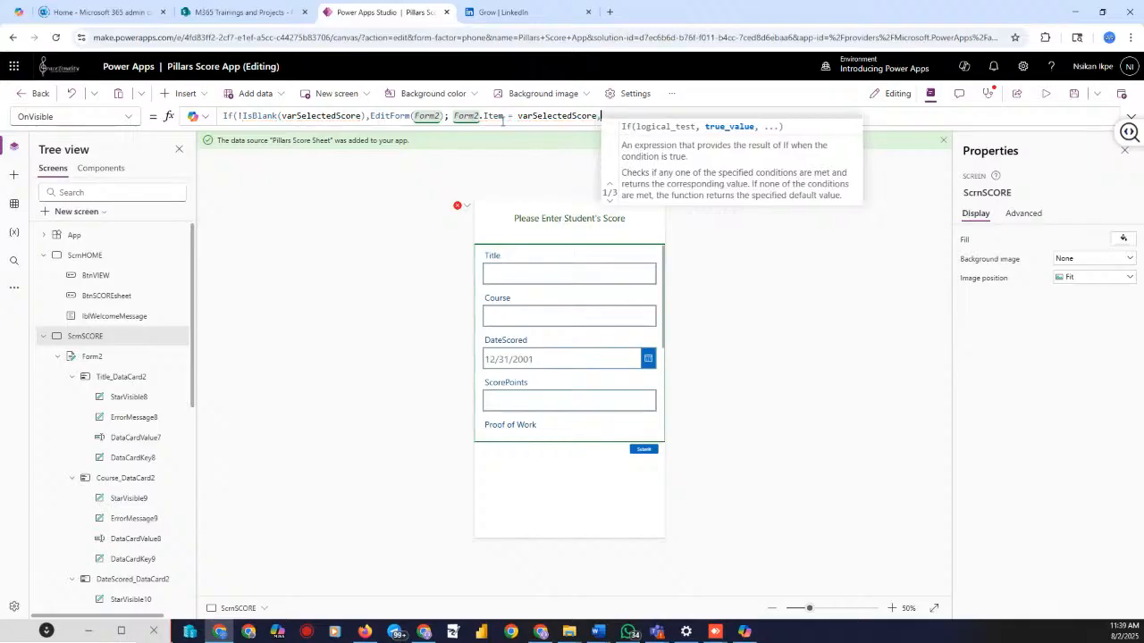
{"action": "type", "text": ",N"}
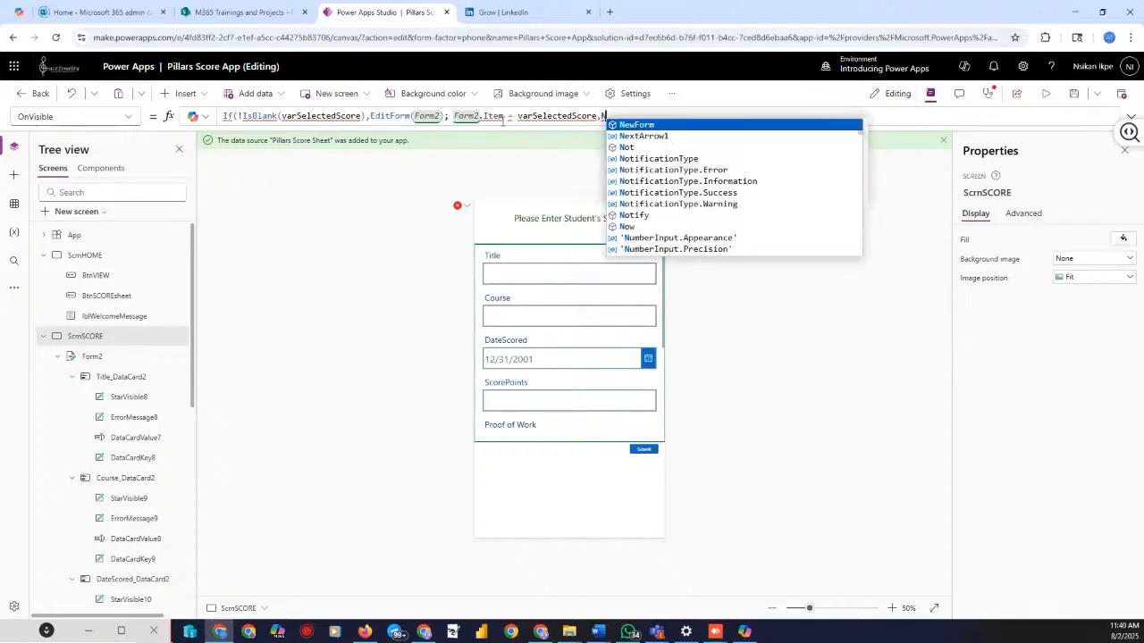
{"action": "key", "text": "Tab"}
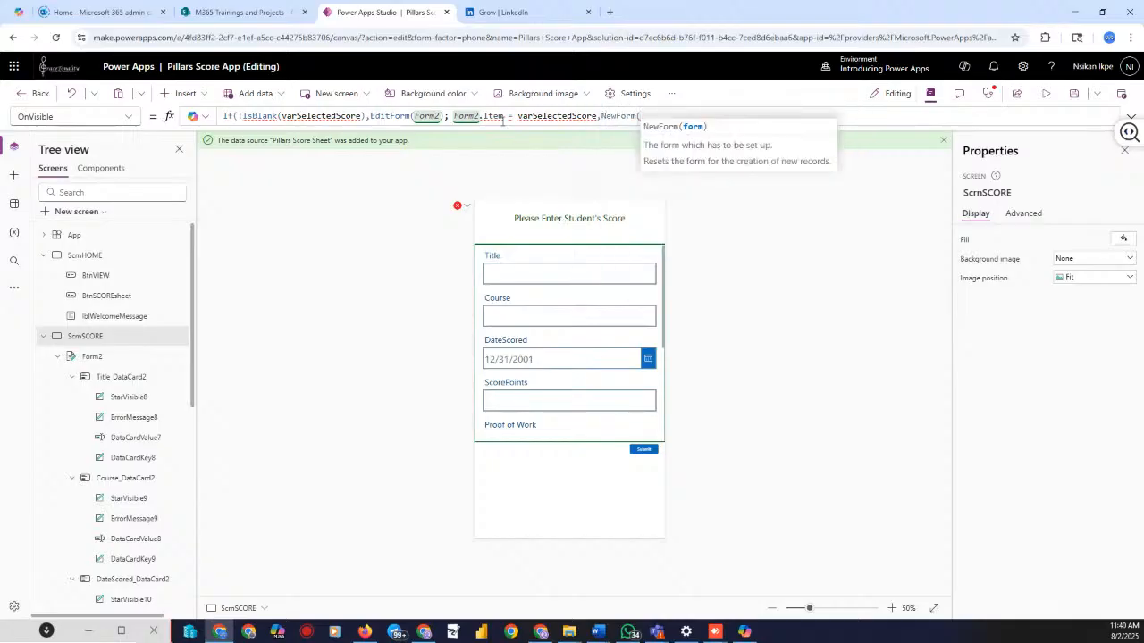
{"action": "type", "text": "for"}
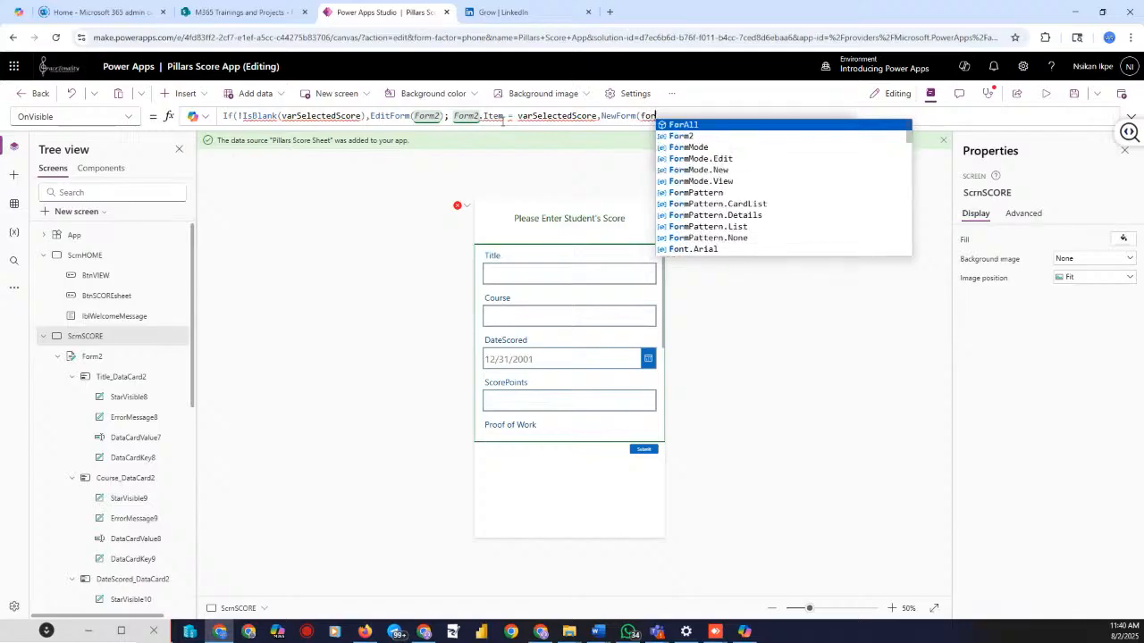
{"action": "key", "text": "Down"}
{"action": "key", "text": "Tab"}
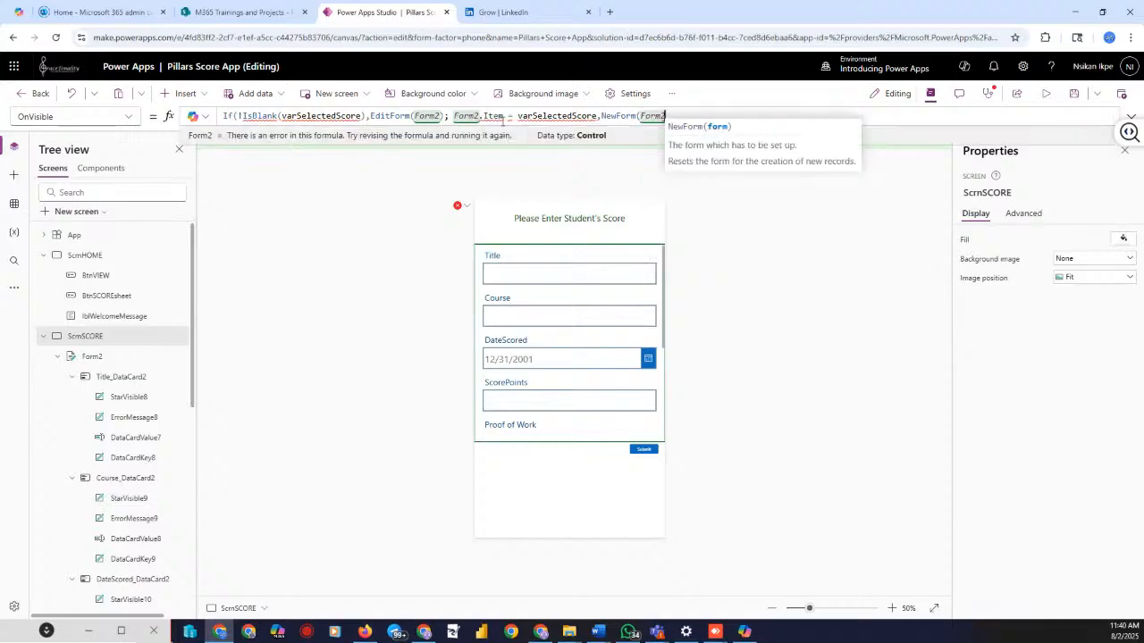
{"action": "type", "text": ")"}
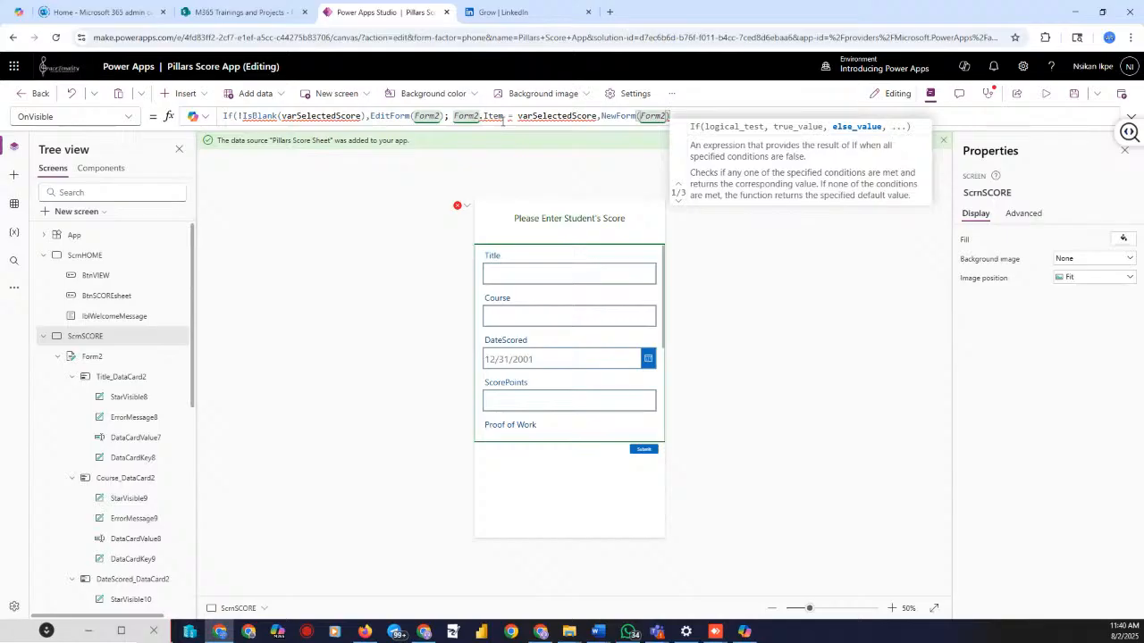
{"action": "type", "text": ")"}
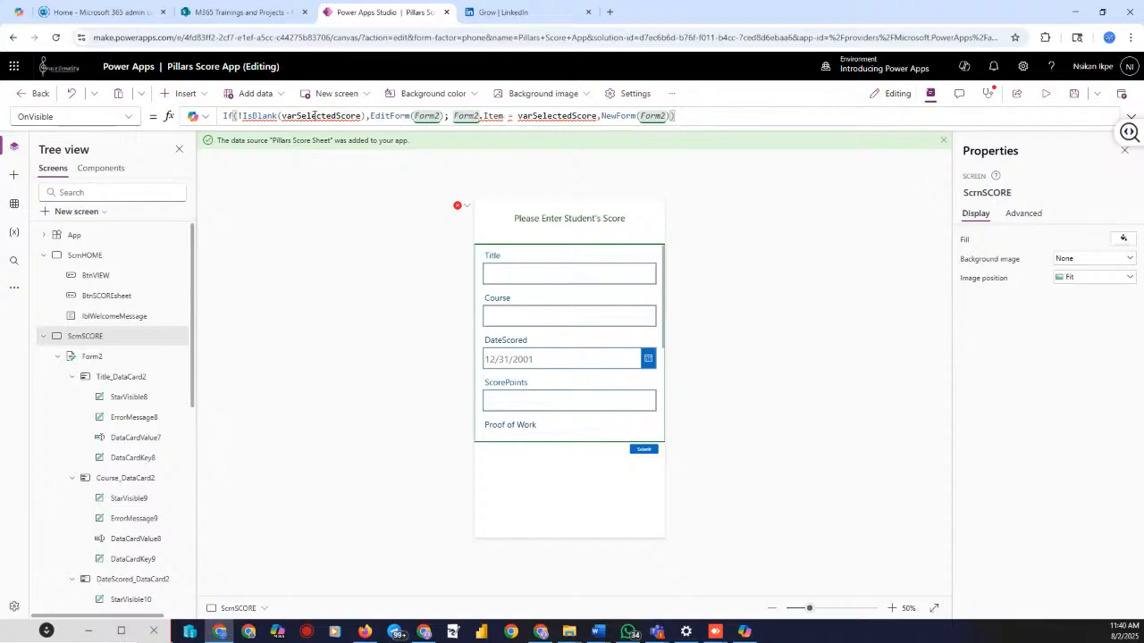
{"action": "left_click", "coordinate": [1049, 97]}
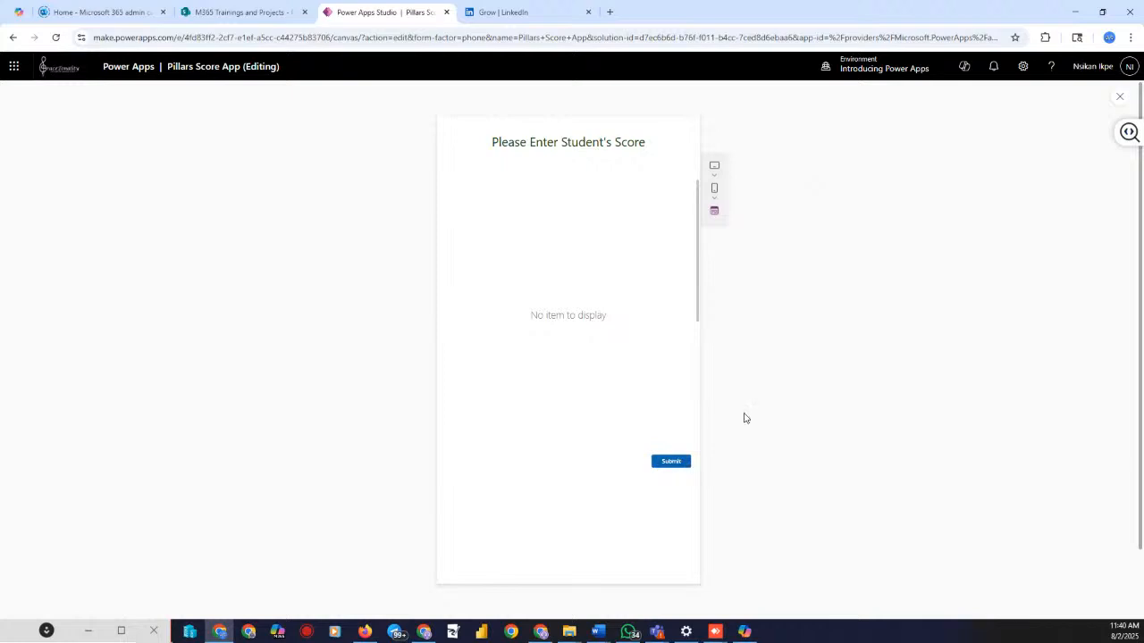
{"action": "left_click", "coordinate": [1120, 96]}
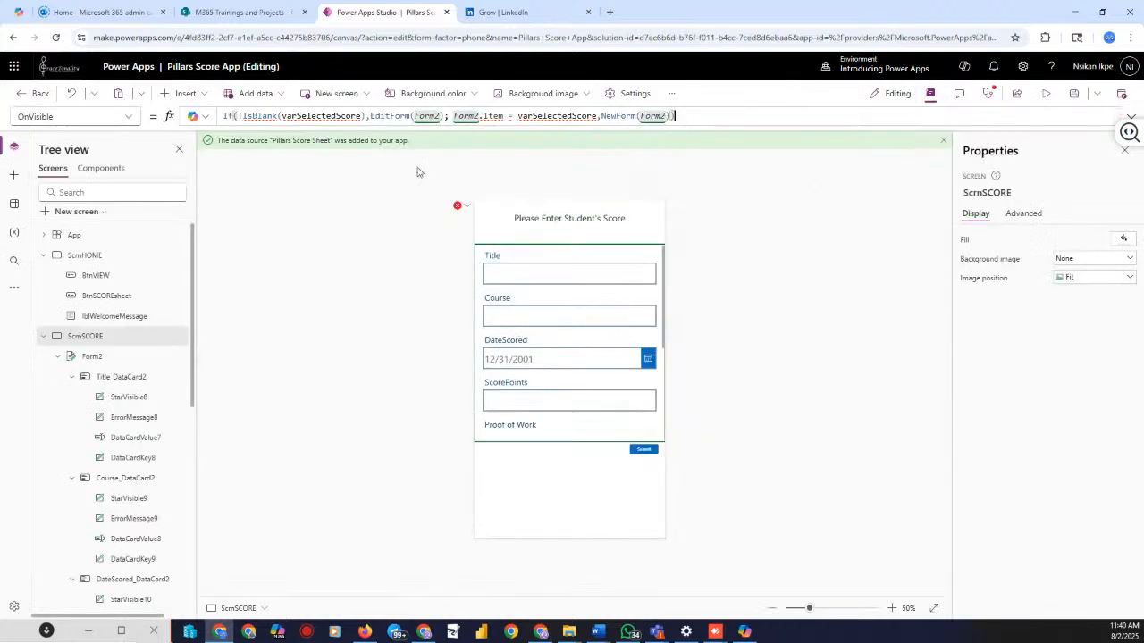
Delete the whole OnVisible formula on ScrnSCORE, leaving the property empty
{"action": "mouse_move", "coordinate": [309, 115]}
{"action": "mouse_move", "coordinate": [361, 117]}
{"action": "left_click", "coordinate": [379, 235]}
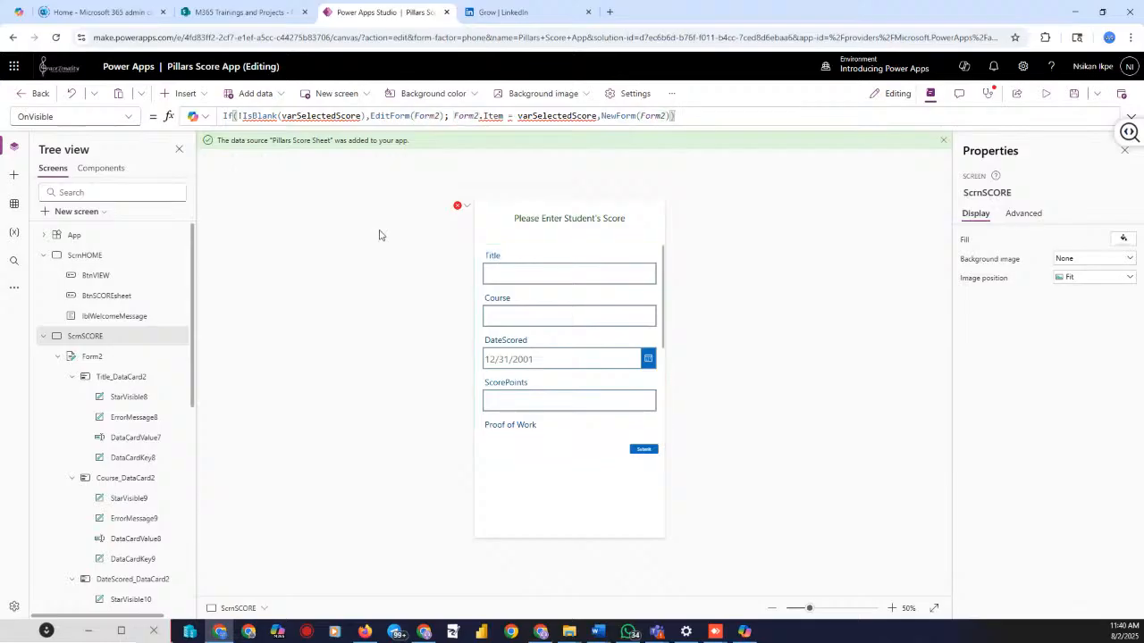
{"action": "left_click", "coordinate": [701, 115]}
{"action": "key", "text": "ctrl+a"}
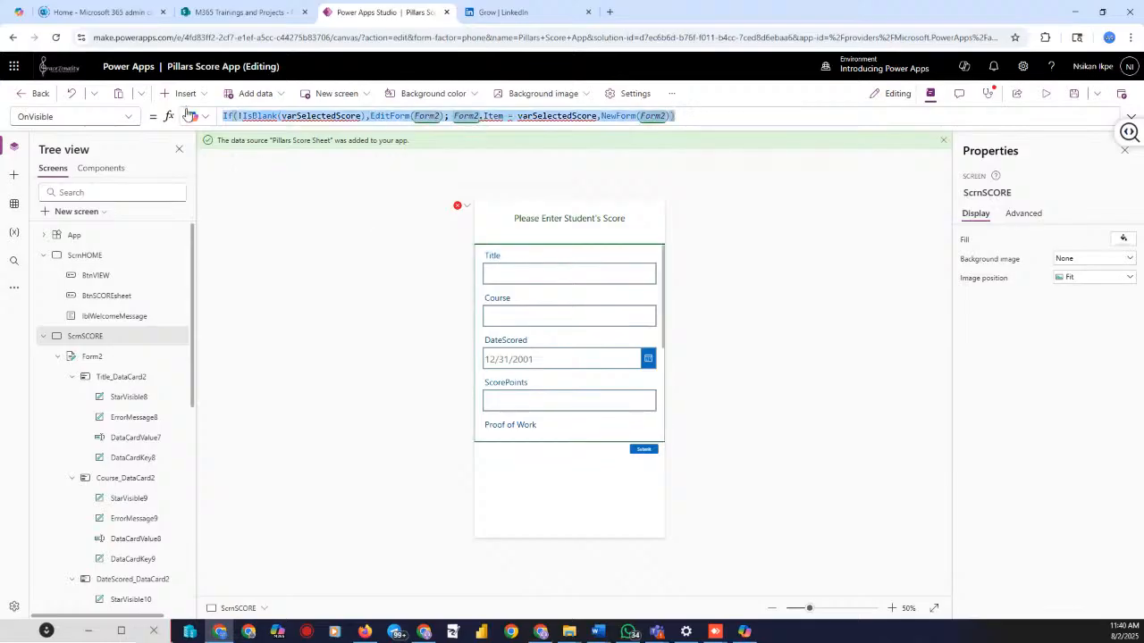
{"action": "key", "text": "Delete"}
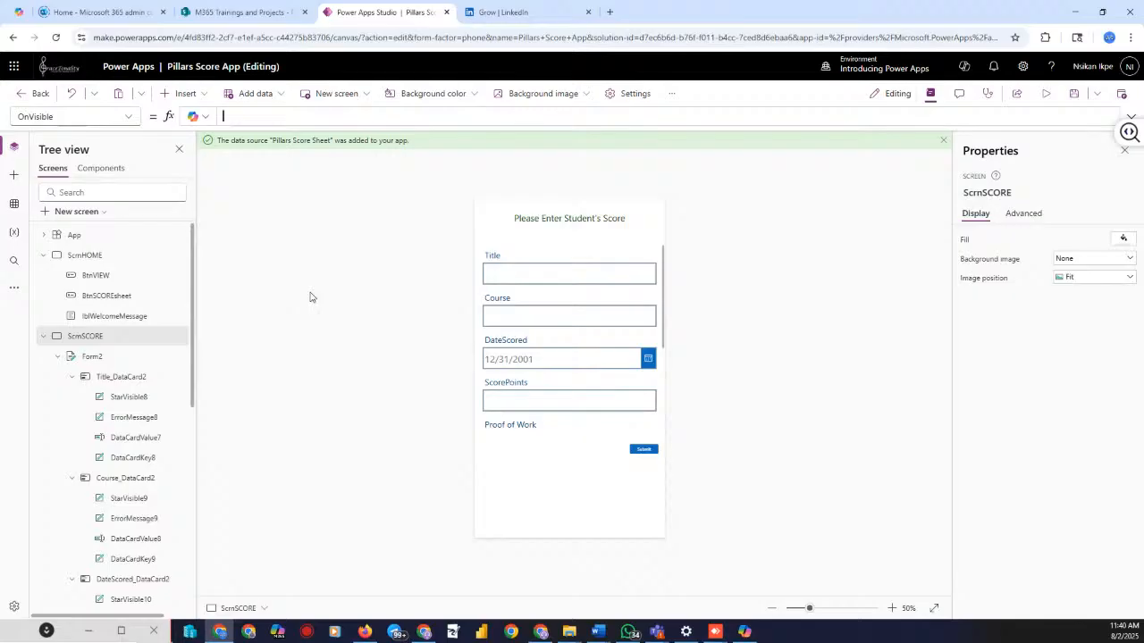
{"action": "left_click", "coordinate": [90, 356]}
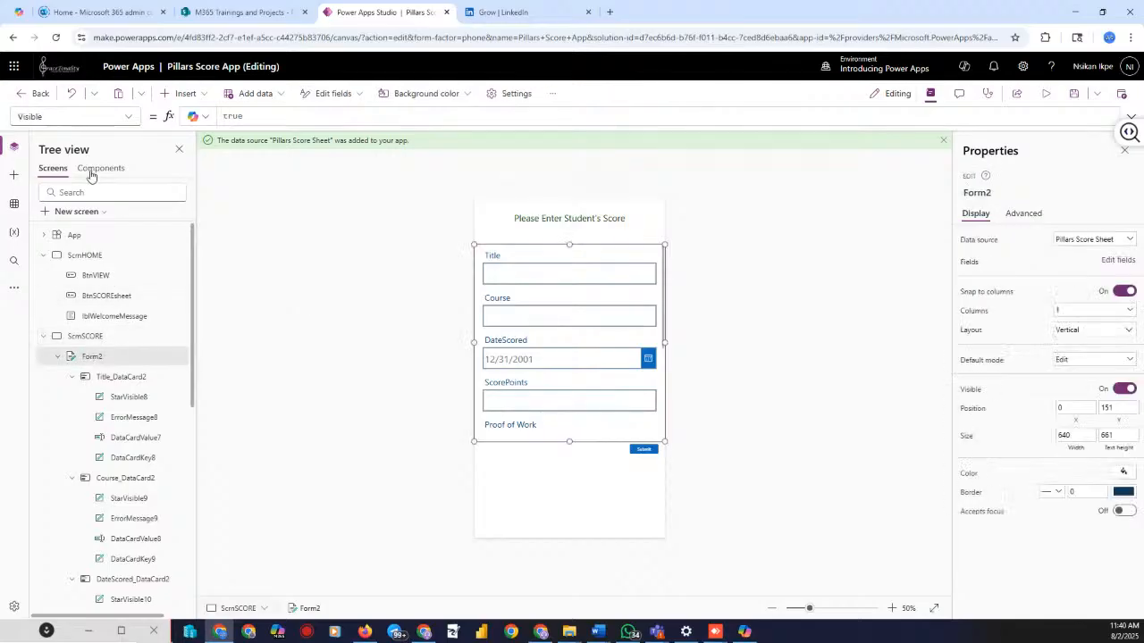
Set Form2's DefaultMode to FormMode.New
{"action": "left_click", "coordinate": [128, 117]}
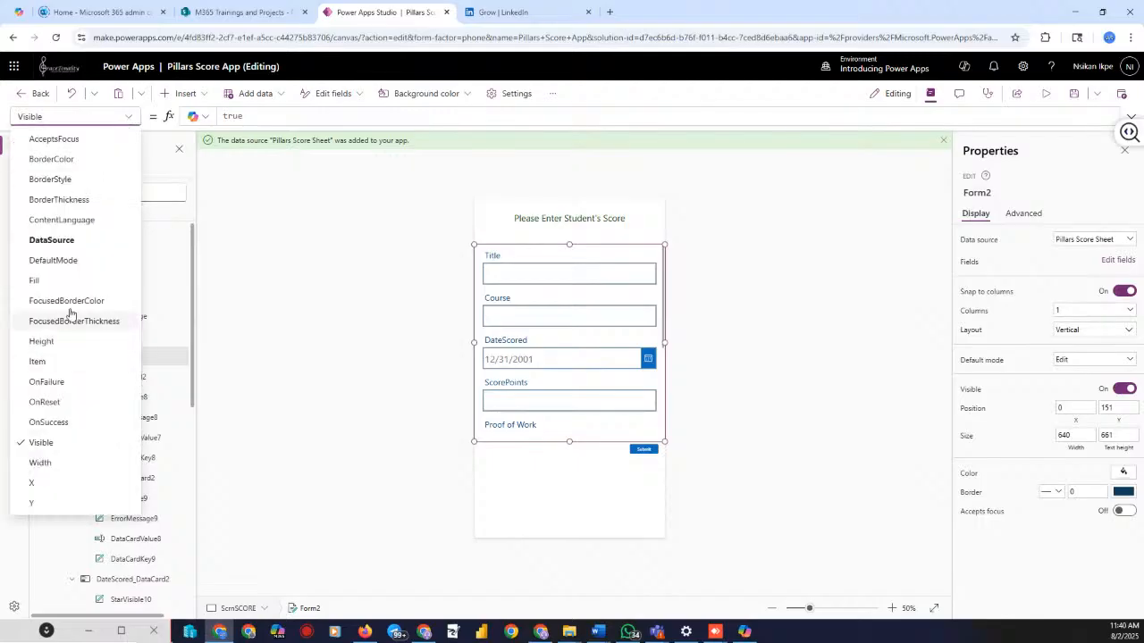
{"action": "left_click", "coordinate": [49, 258]}
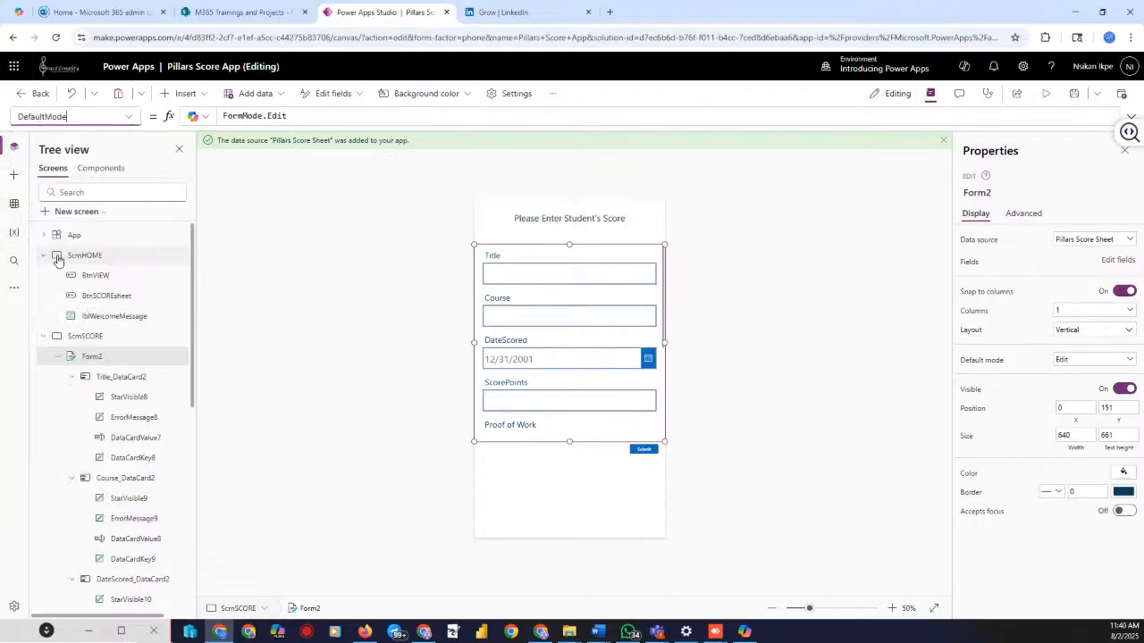
{"action": "left_click", "coordinate": [311, 114]}
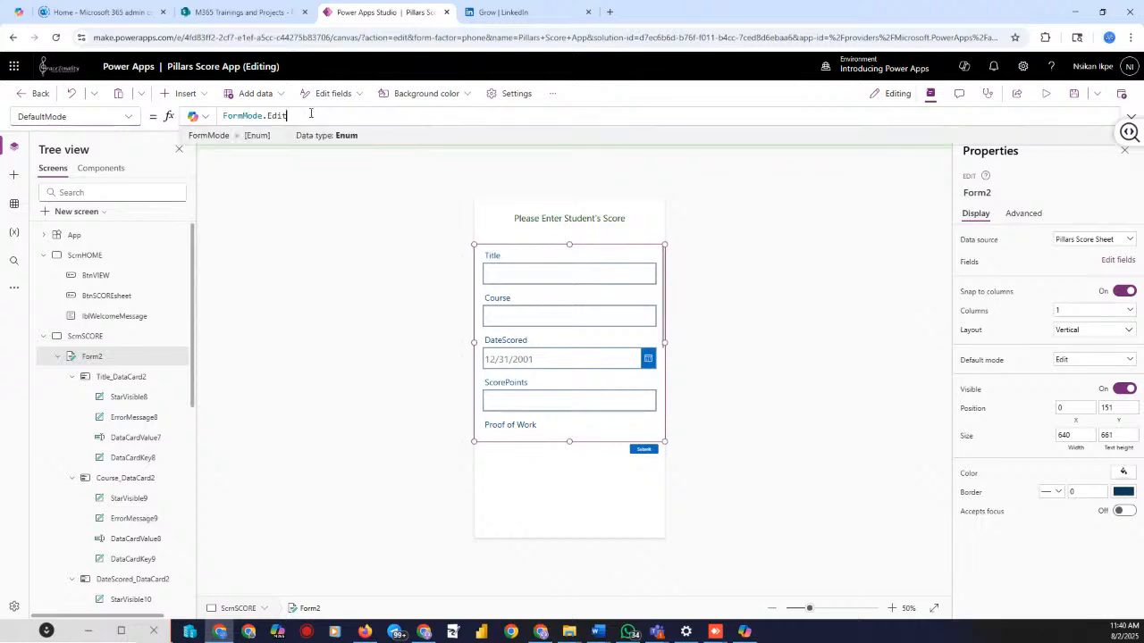
{"action": "key", "text": "BackSpace"}
{"action": "key", "text": "BackSpace"}
{"action": "key", "text": "BackSpace"}
{"action": "type", "text": "New"}
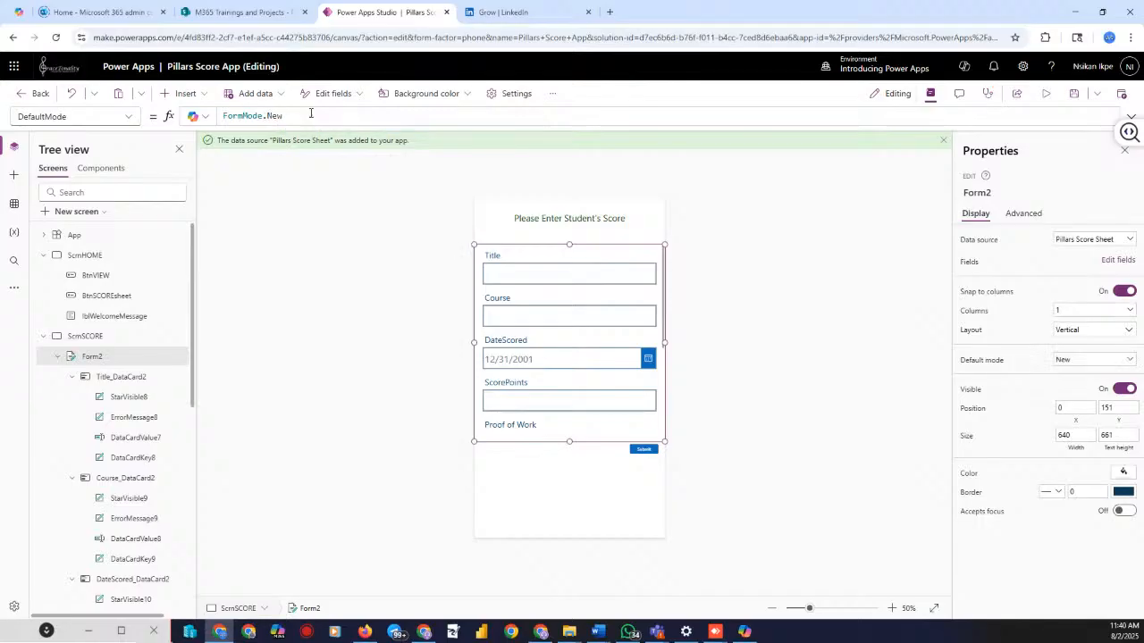
Set Form2's Item to Defaults('Pillars Score Sheet')
{"action": "left_click", "coordinate": [129, 117]}
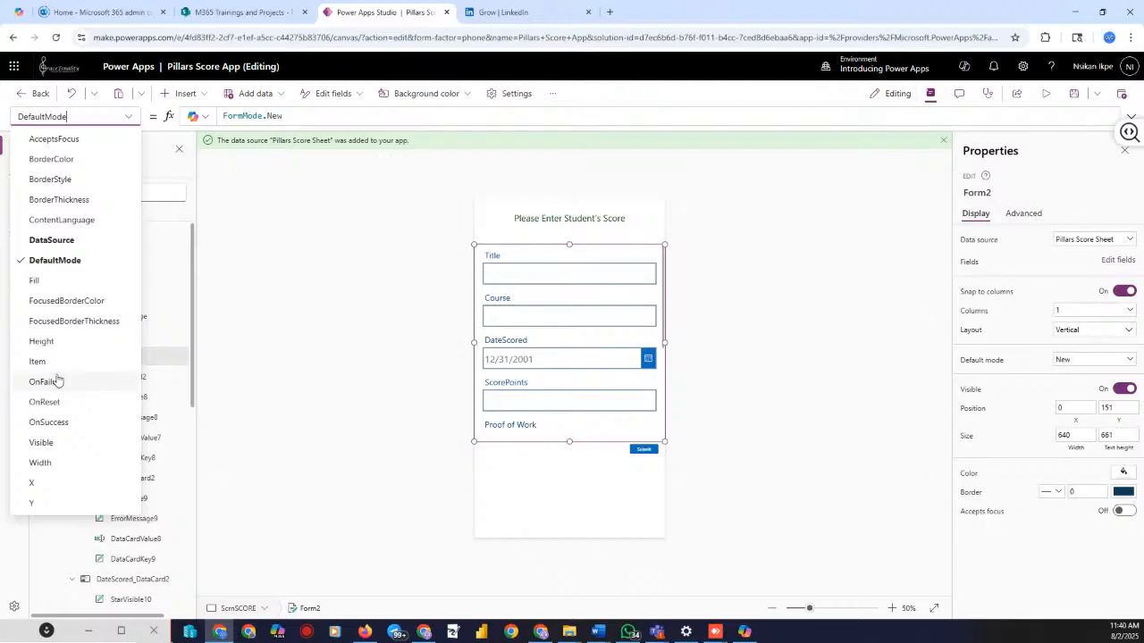
{"action": "left_click", "coordinate": [38, 444]}
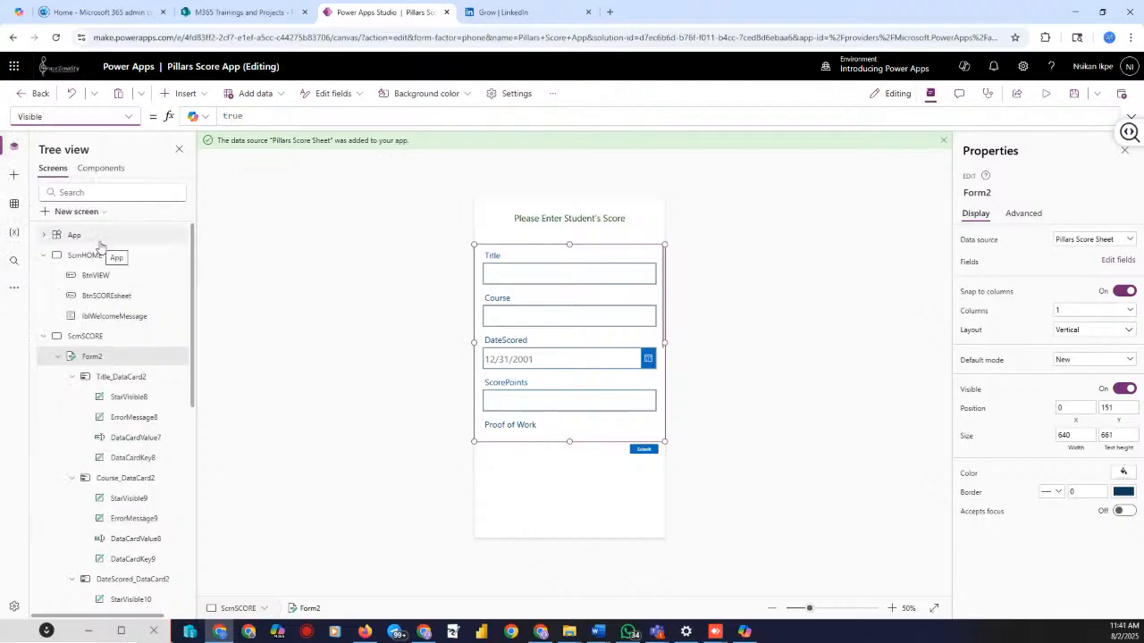
{"action": "left_click", "coordinate": [128, 117]}
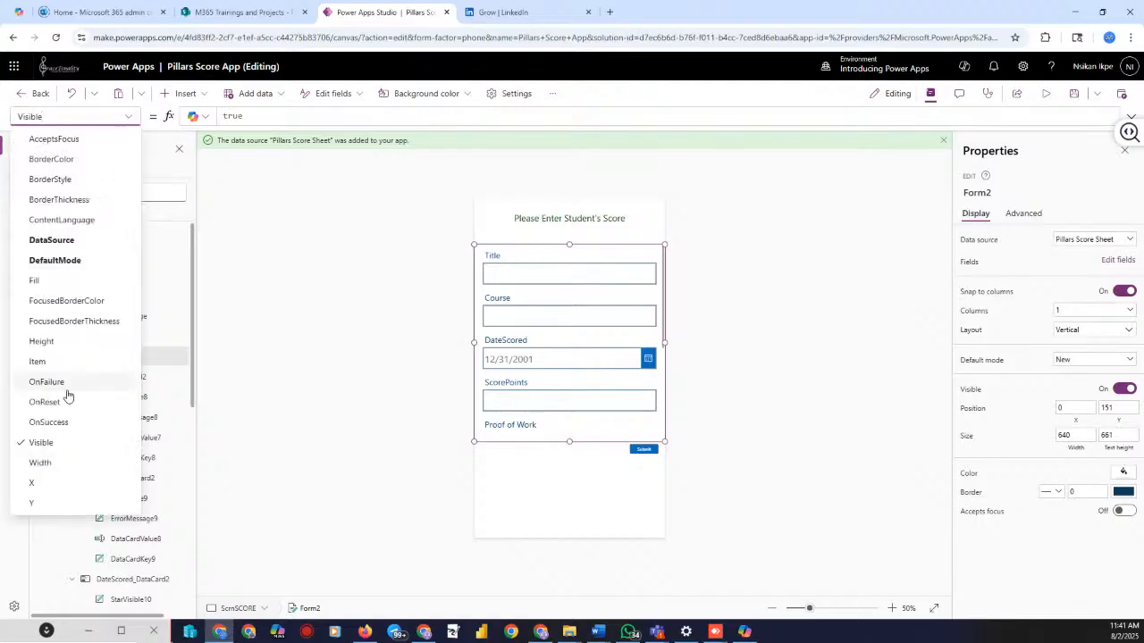
{"action": "left_click", "coordinate": [41, 362]}
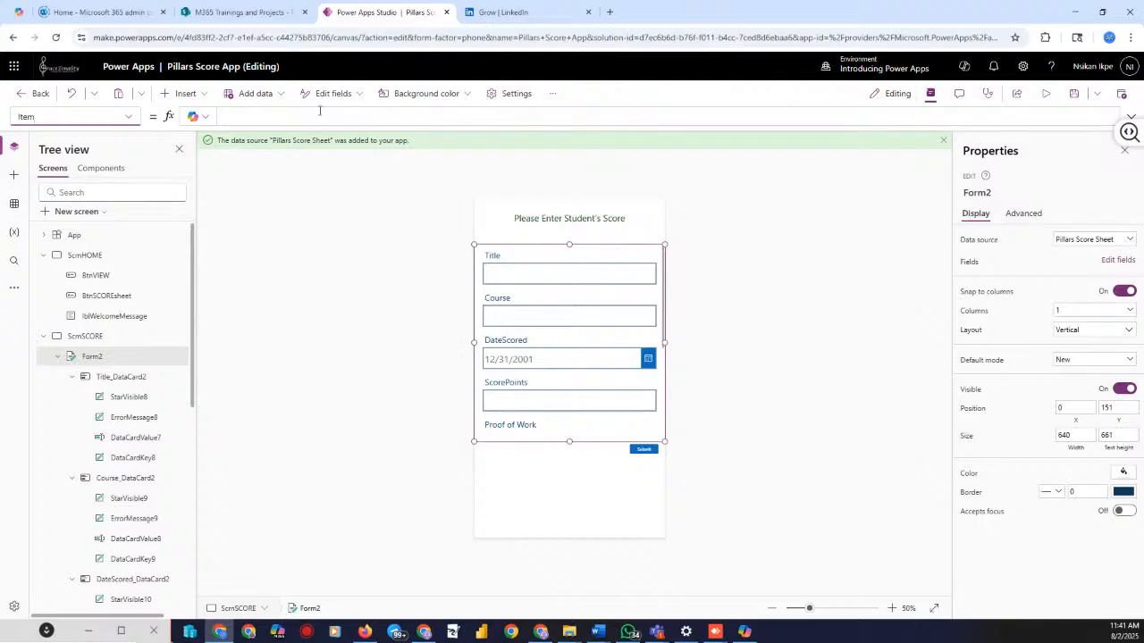
{"action": "left_click", "coordinate": [270, 112]}
{"action": "type", "text": "def"}
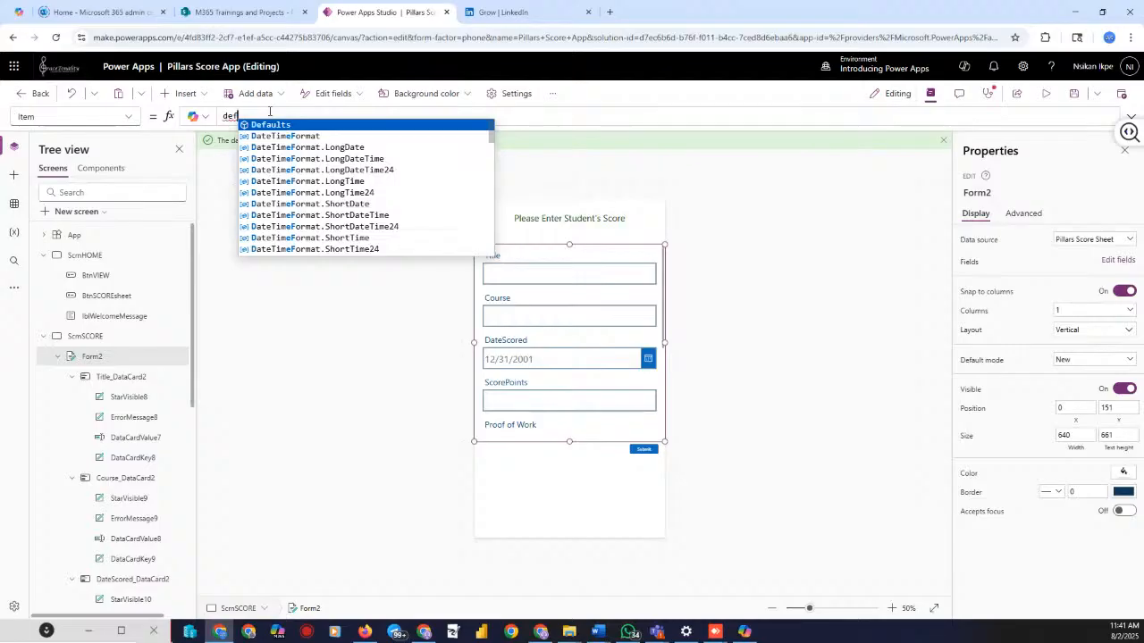
{"action": "key", "text": "Tab"}
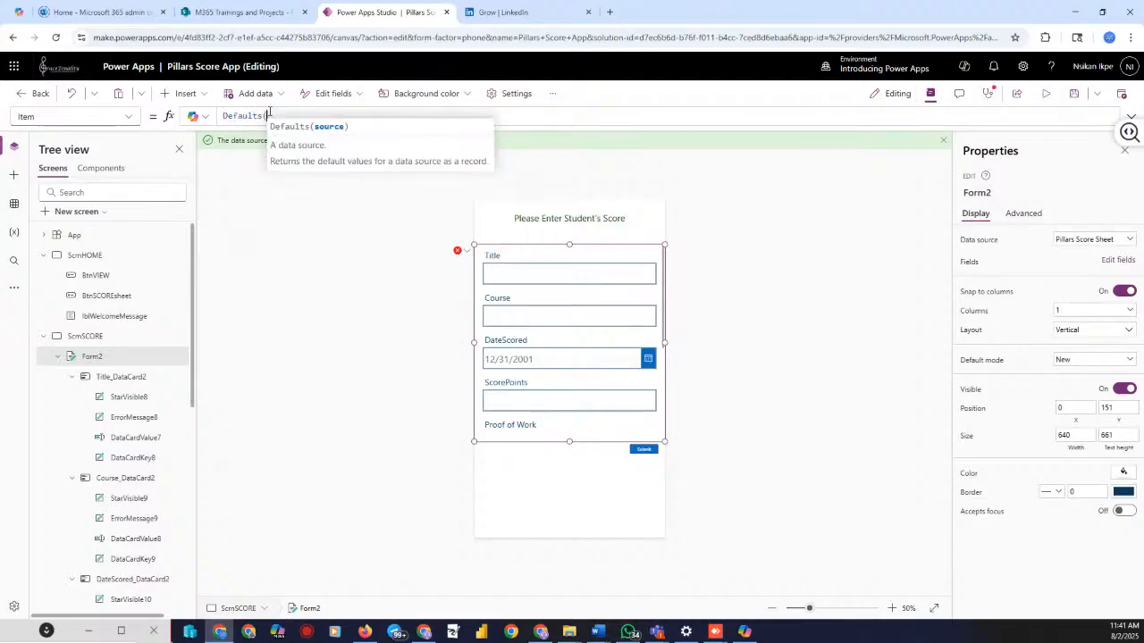
{"action": "type", "text": "pill"}
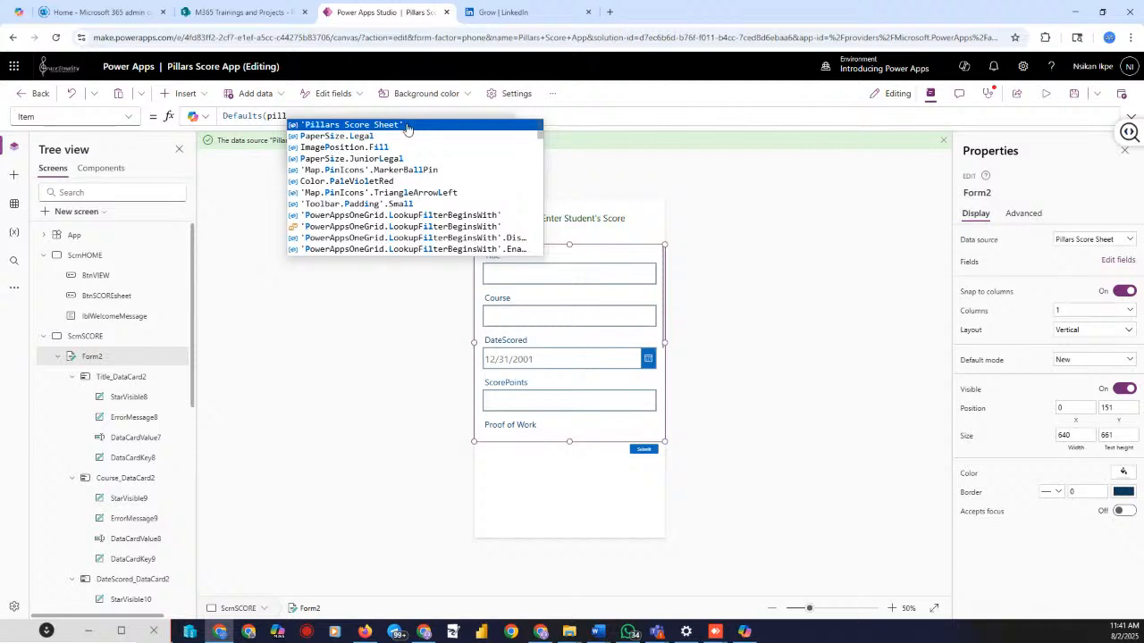
{"action": "left_click", "coordinate": [409, 126]}
{"action": "type", "text": ")"}
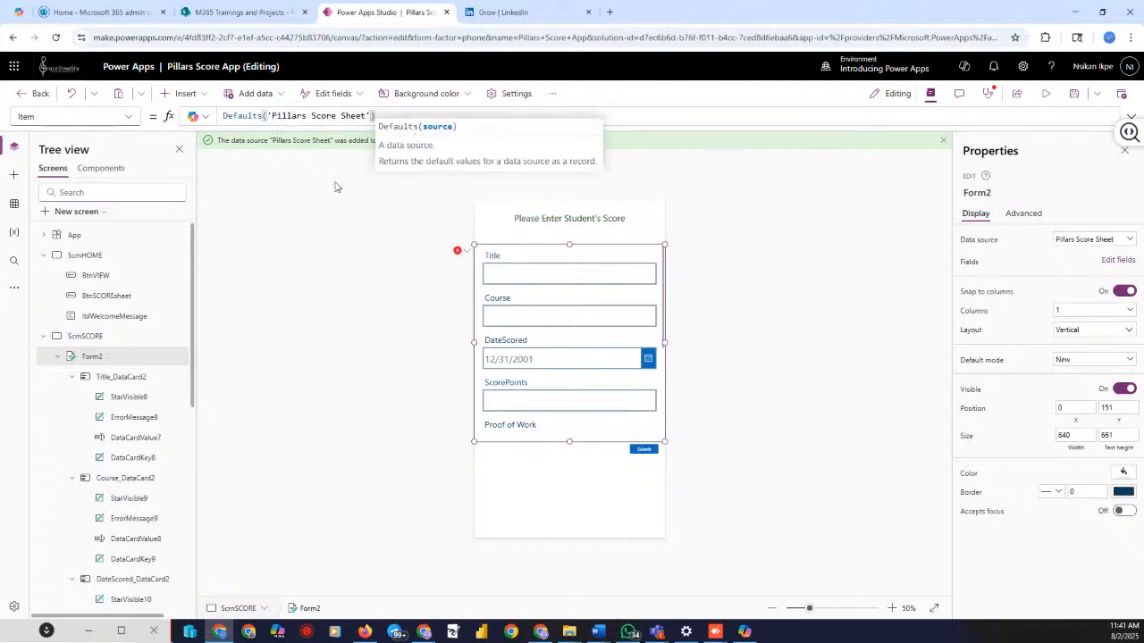
{"action": "left_click", "coordinate": [308, 214]}
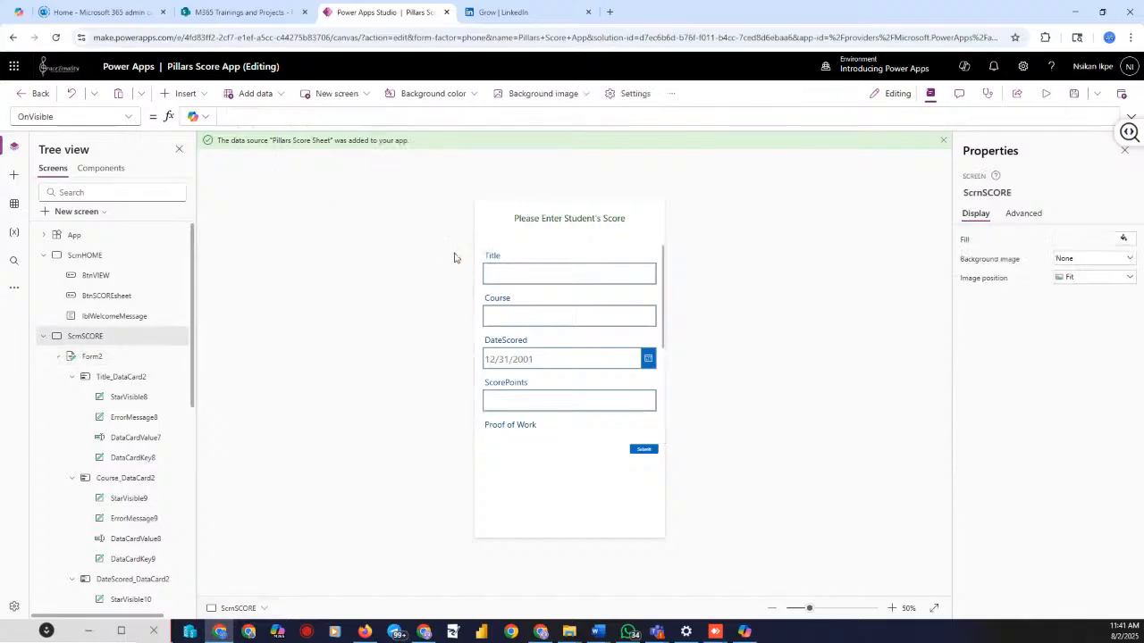
{"action": "left_click", "coordinate": [1044, 94]}
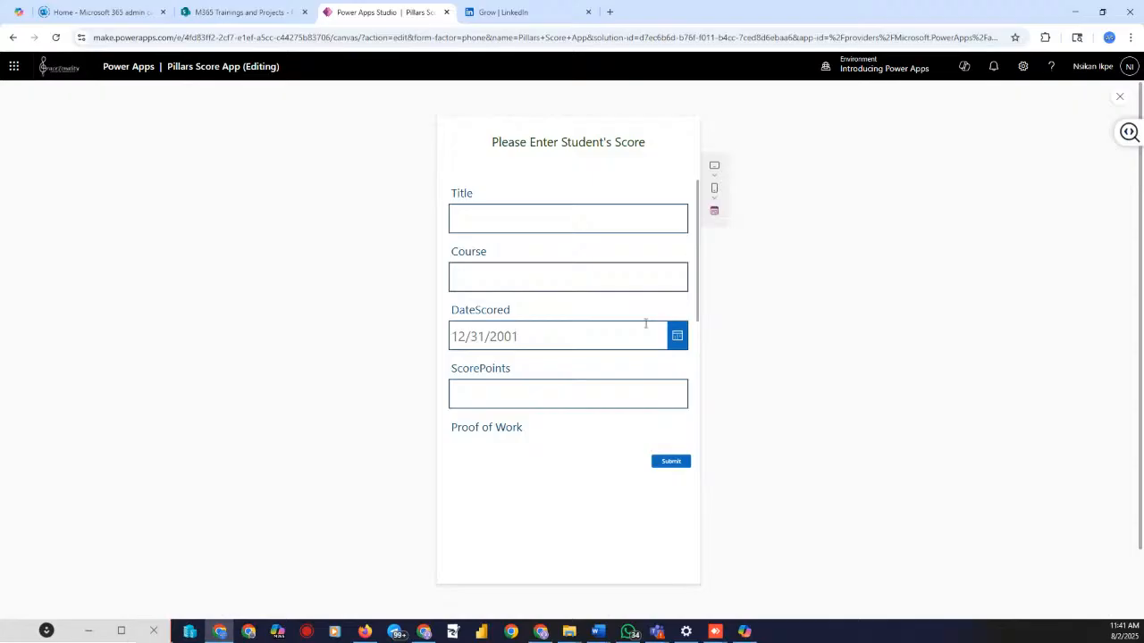
{"action": "left_click", "coordinate": [1119, 96]}
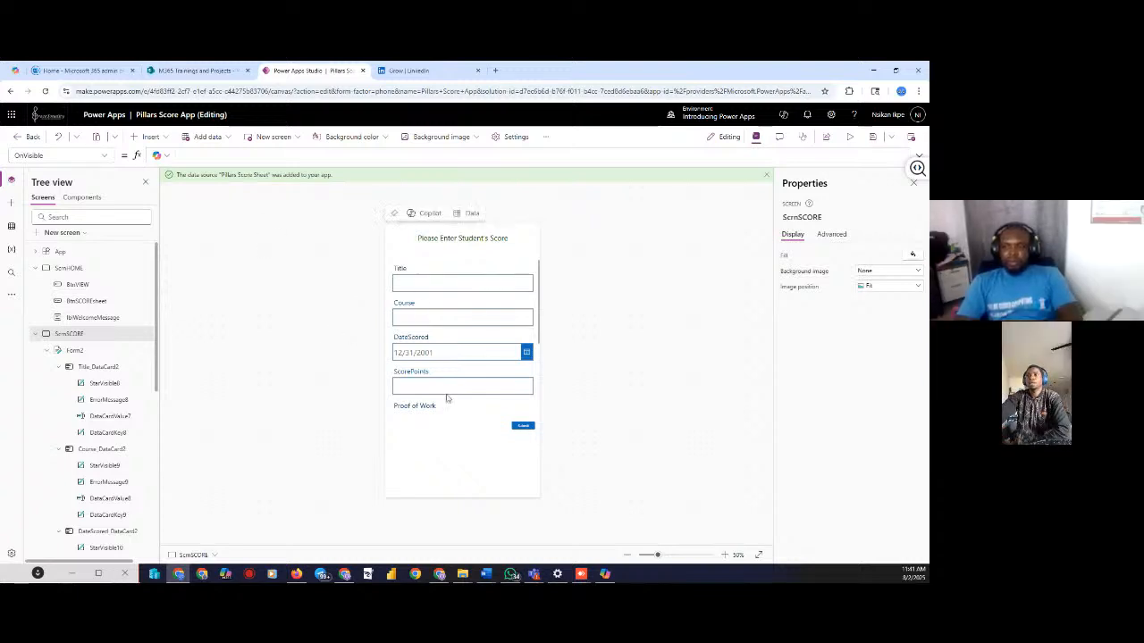
Enlarge the Submit button and give its label font size 30
{"action": "left_click", "coordinate": [523, 426]}
{"action": "left_click_drag", "start_coordinate": [508, 433], "coordinate": [496, 435]}
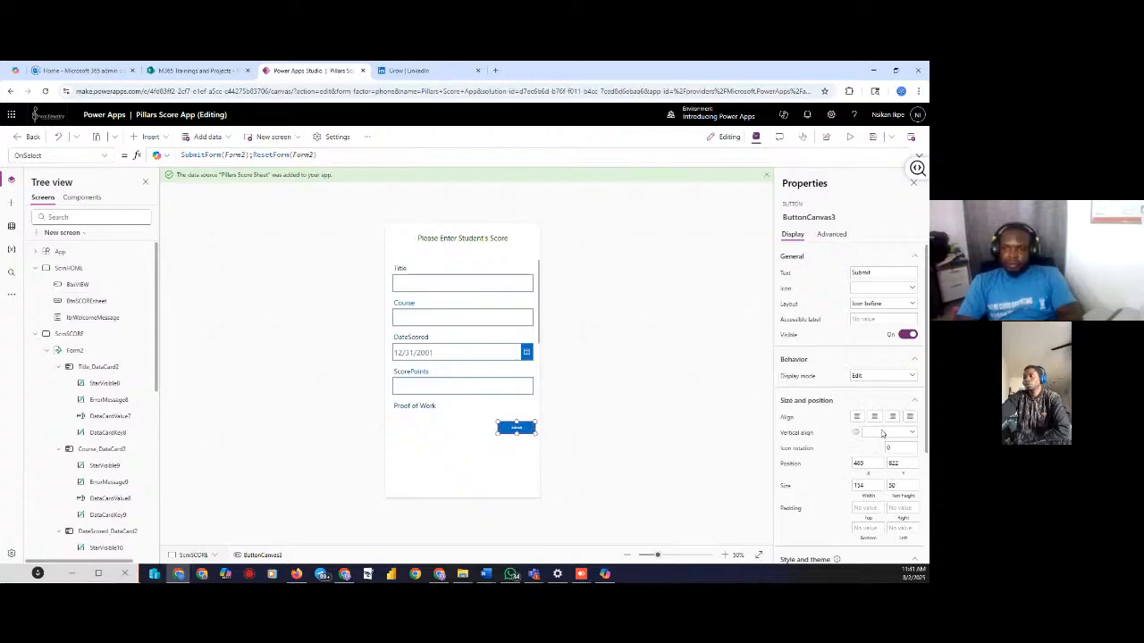
{"action": "scroll", "coordinate": [891, 451], "scroll_direction": "down", "scroll_amount": 1}
{"action": "scroll", "coordinate": [894, 446], "scroll_direction": "down", "scroll_amount": 2}
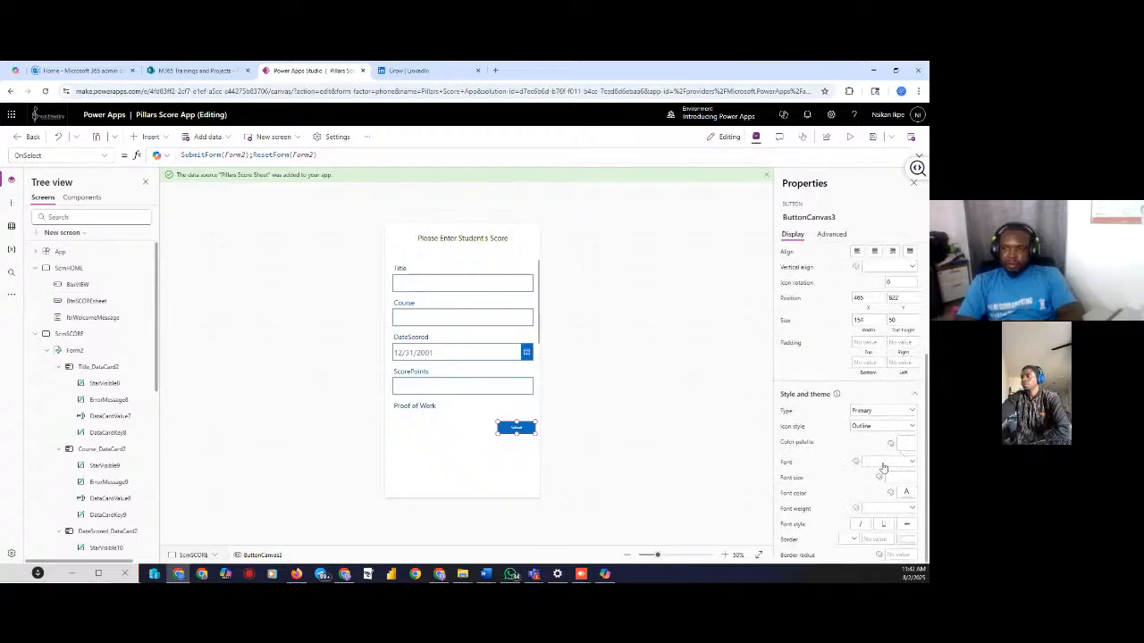
{"action": "left_click", "coordinate": [903, 477]}
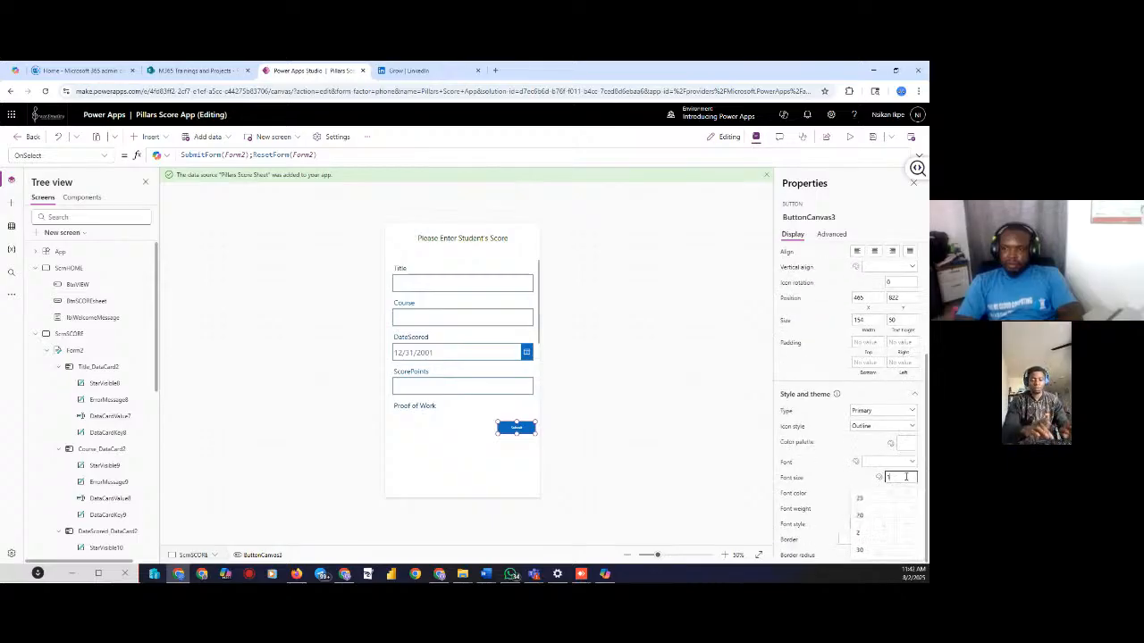
{"action": "type", "text": "16"}
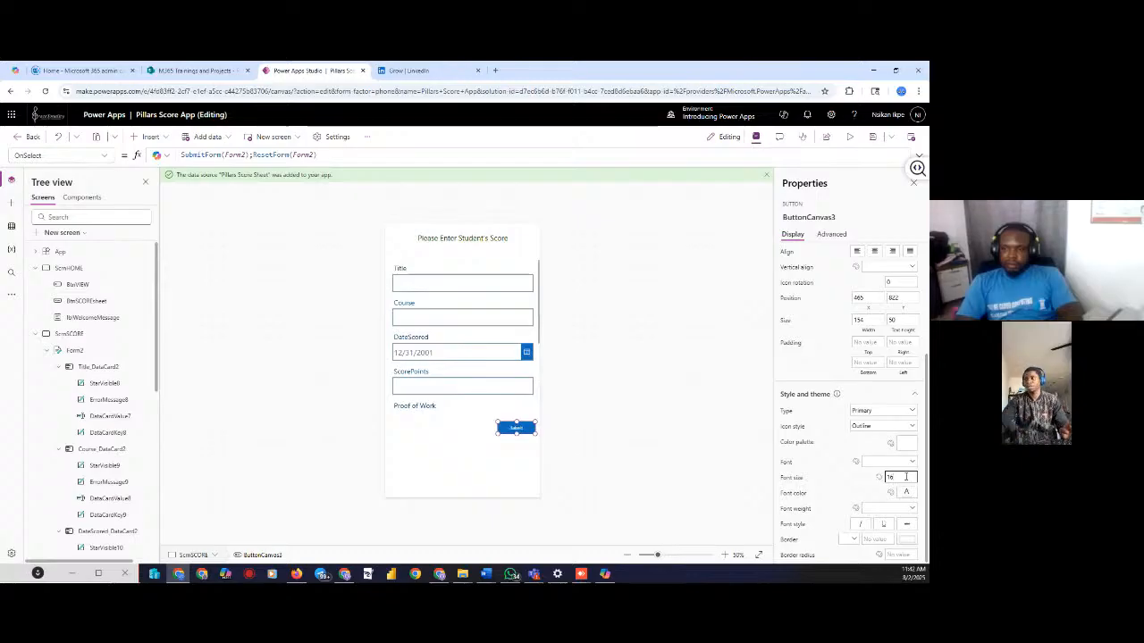
{"action": "key", "text": "BackSpace"}
{"action": "key", "text": "BackSpace"}
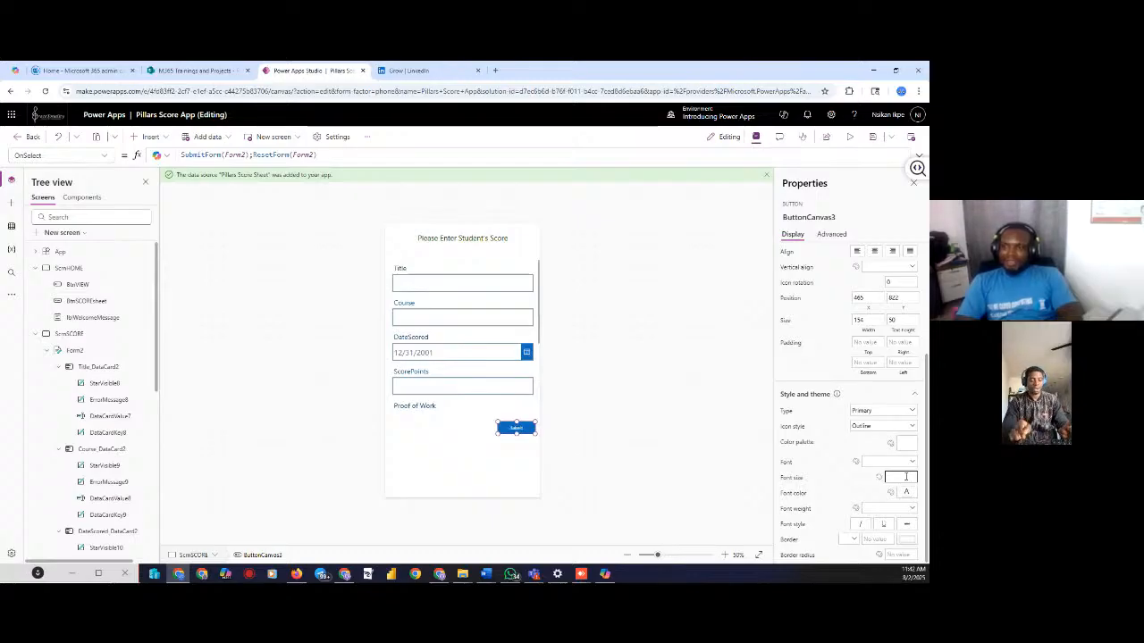
{"action": "type", "text": "20"}
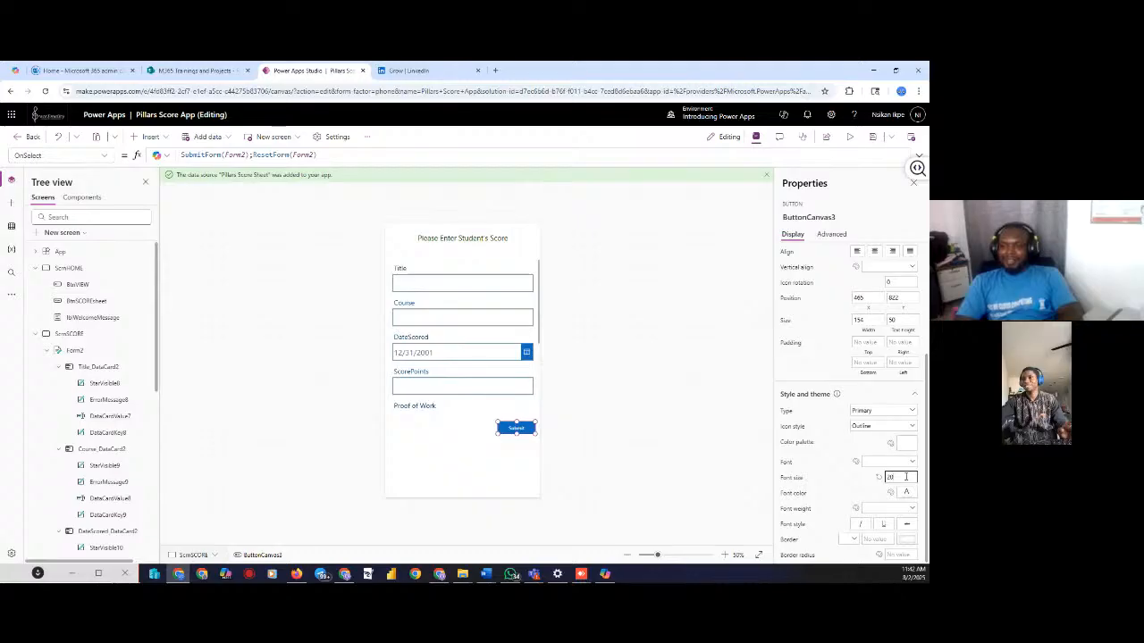
{"action": "left_click_drag", "start_coordinate": [905, 477], "coordinate": [878, 483]}
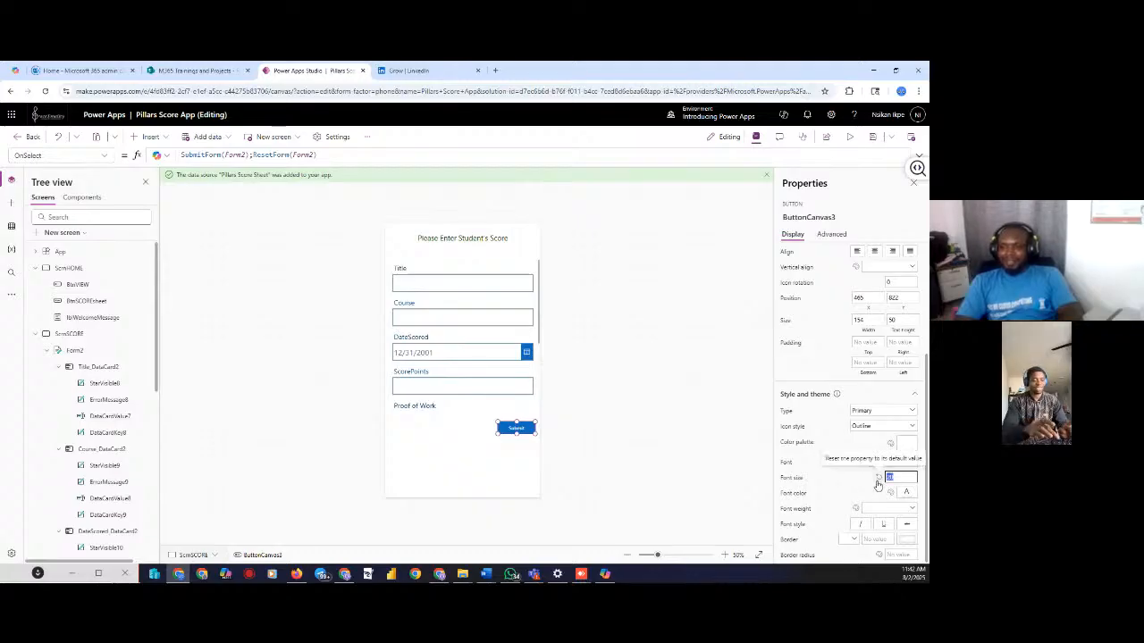
{"action": "type", "text": "30"}
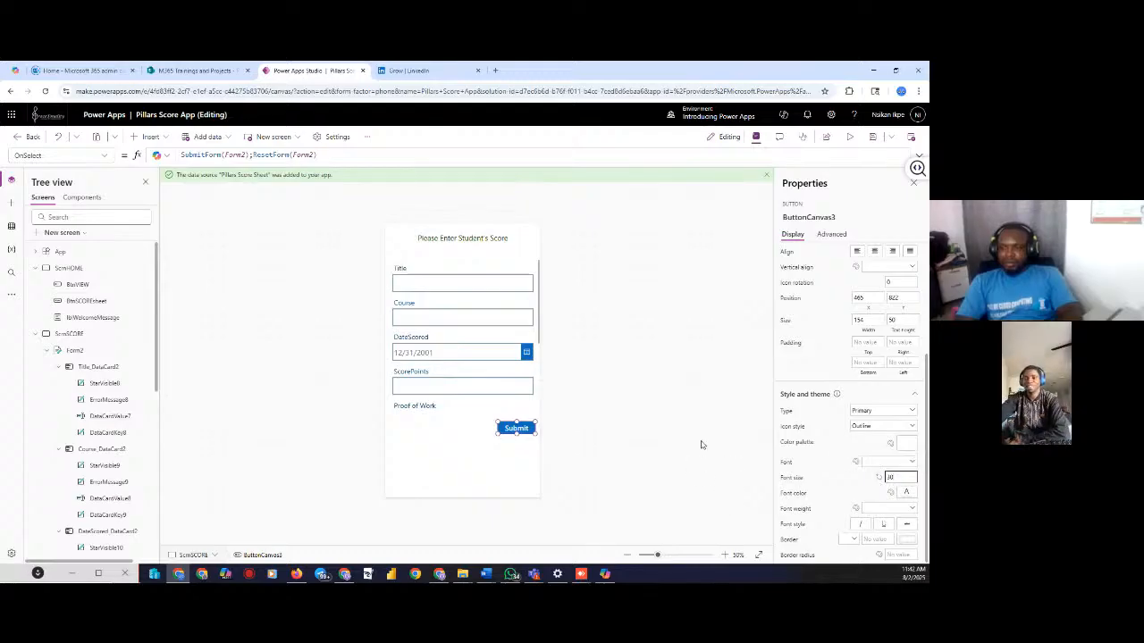
{"action": "left_click", "coordinate": [665, 415]}
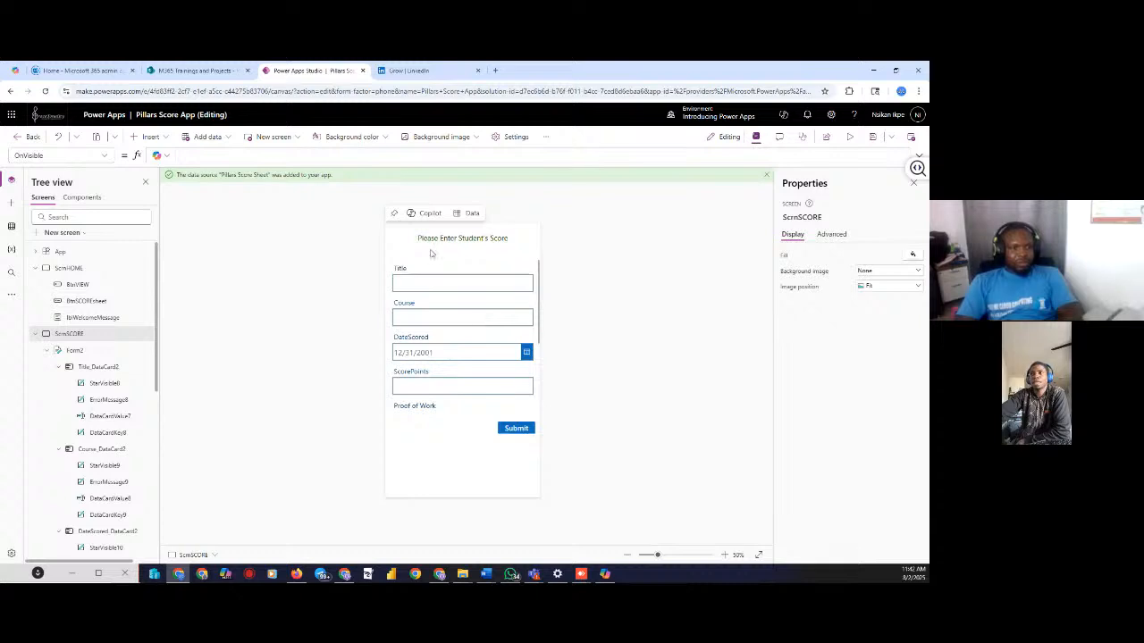
Delete Form2's entire Item formula
{"action": "left_click", "coordinate": [75, 351]}
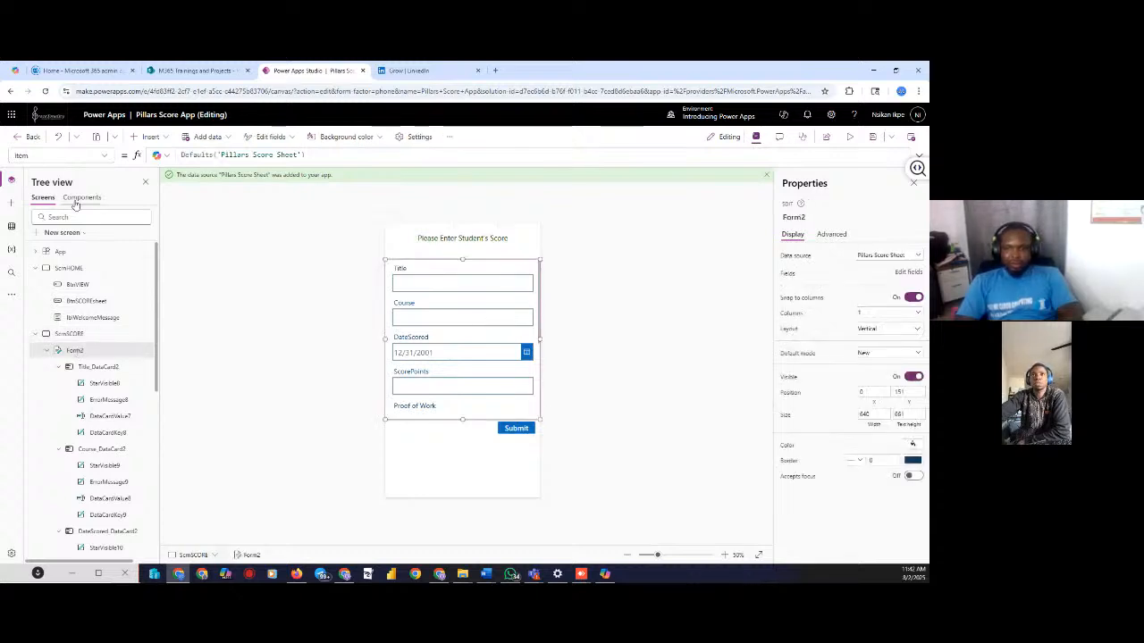
{"action": "left_click_drag", "start_coordinate": [362, 155], "coordinate": [170, 154]}
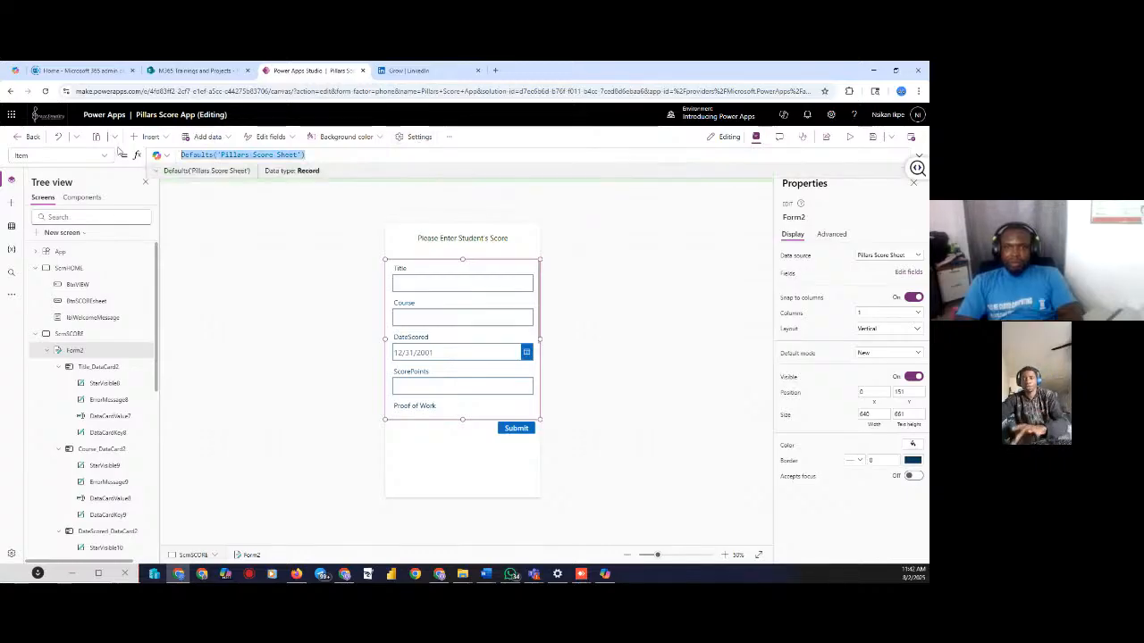
{"action": "key", "text": "BackSpace"}
{"action": "left_click", "coordinate": [253, 393]}
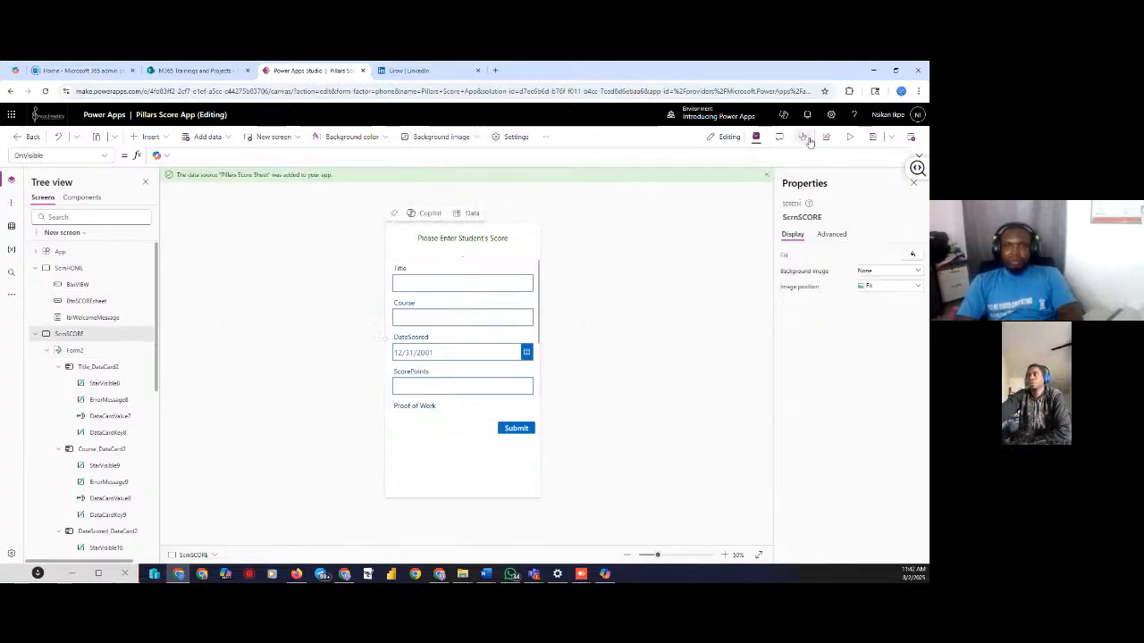
Preview the app briefly, then return to the editor
{"action": "left_click", "coordinate": [846, 137]}
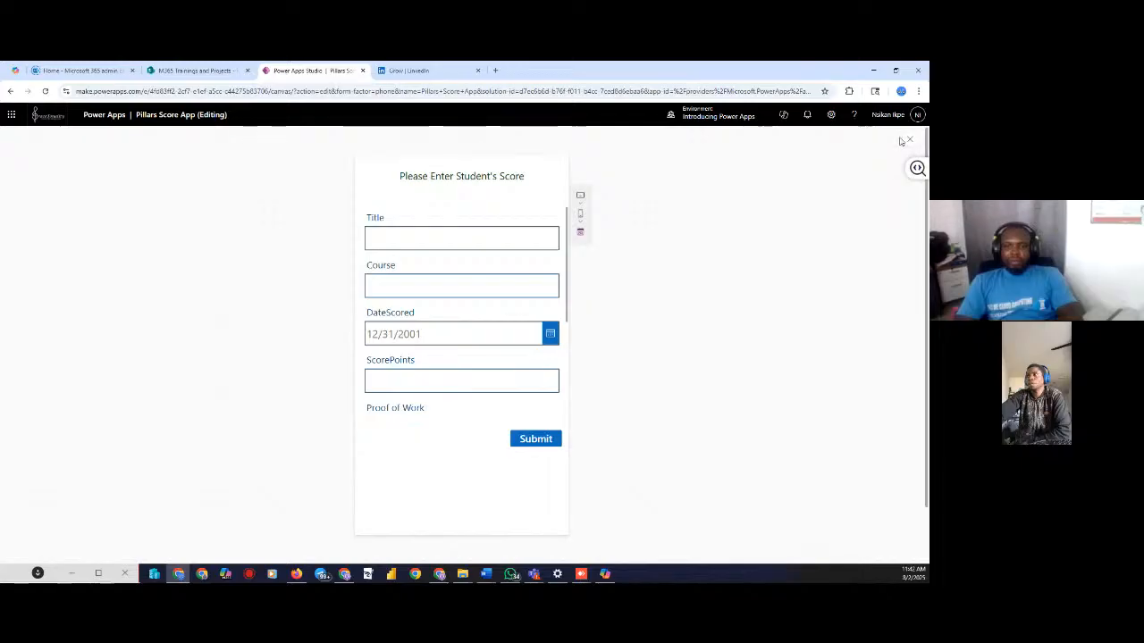
{"action": "left_click", "coordinate": [910, 139]}
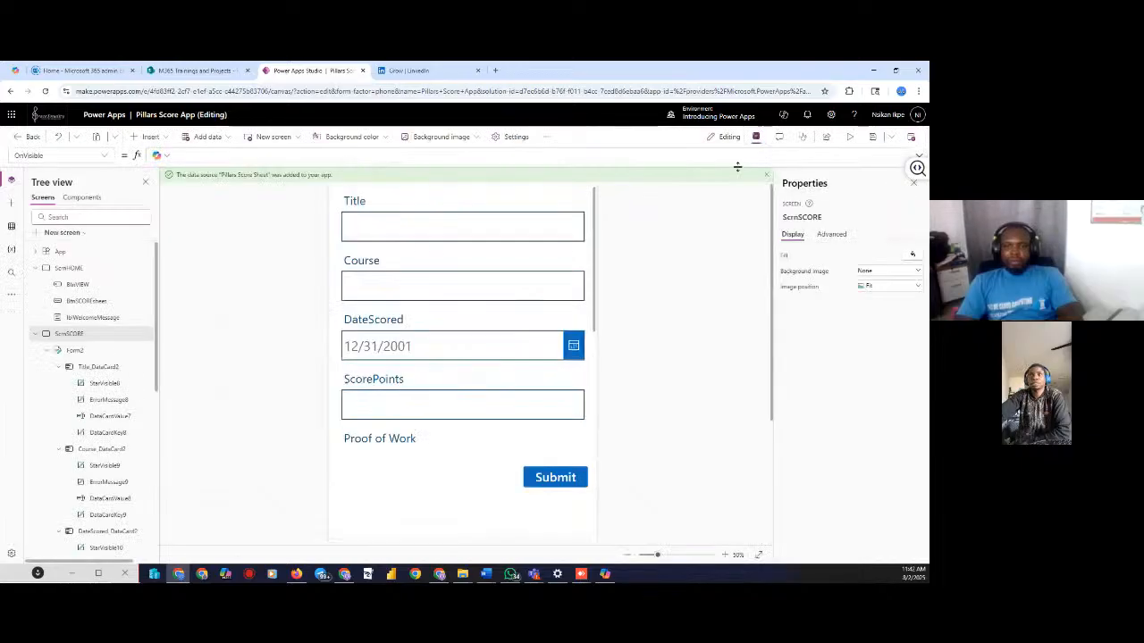
{"action": "left_click", "coordinate": [102, 156]}
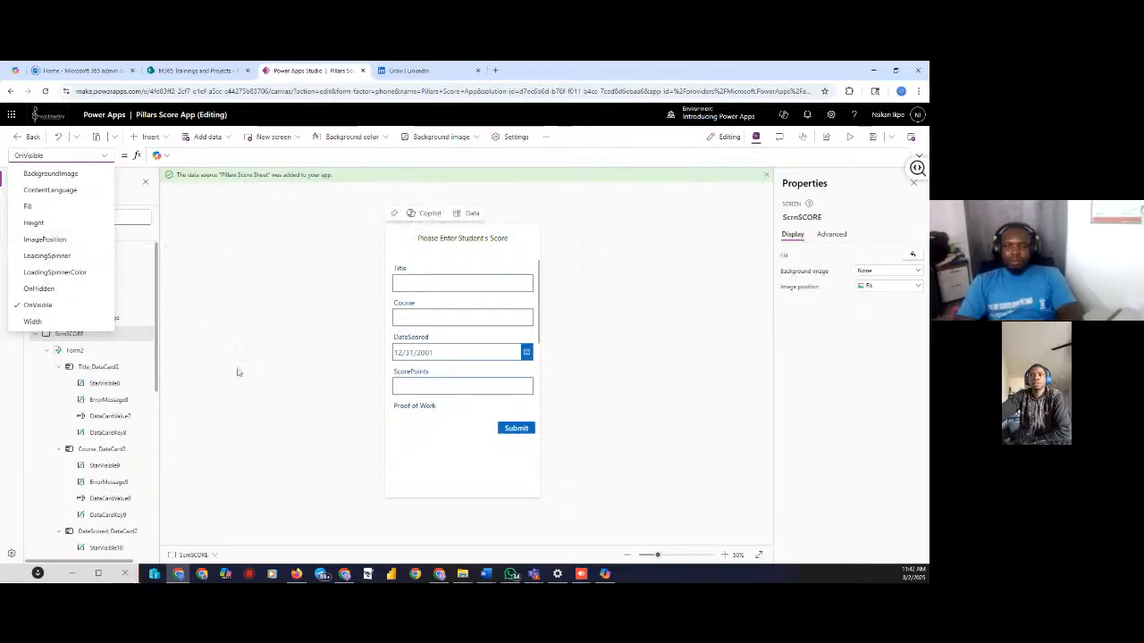
Change Form2's DefaultMode from FormMode.New to FormMode.Edit
{"action": "left_click", "coordinate": [78, 353]}
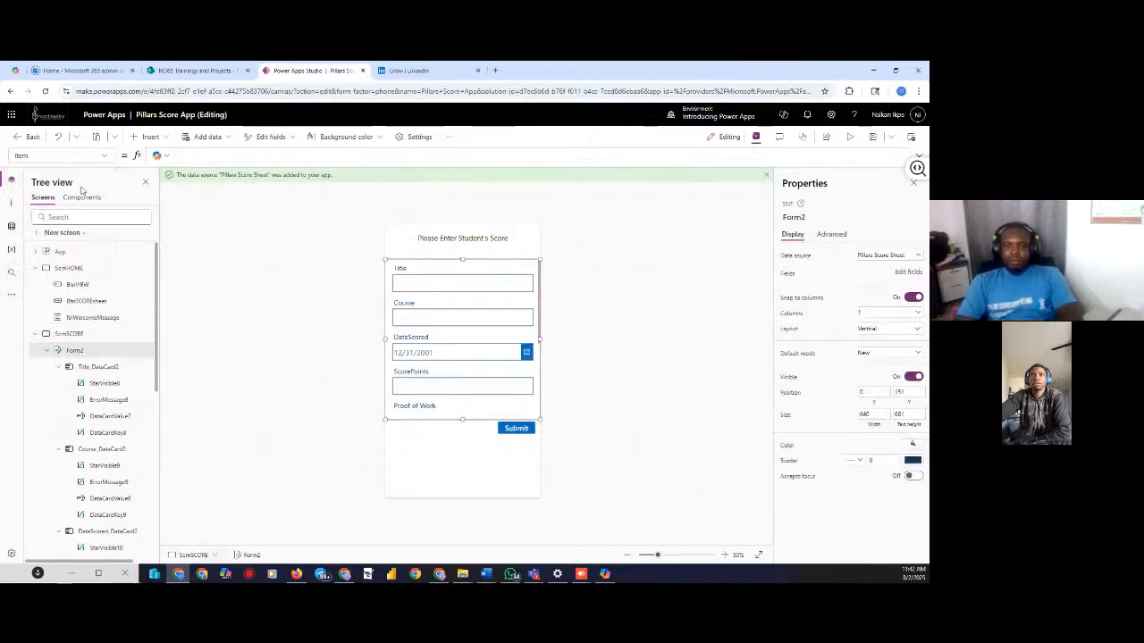
{"action": "left_click", "coordinate": [104, 155]}
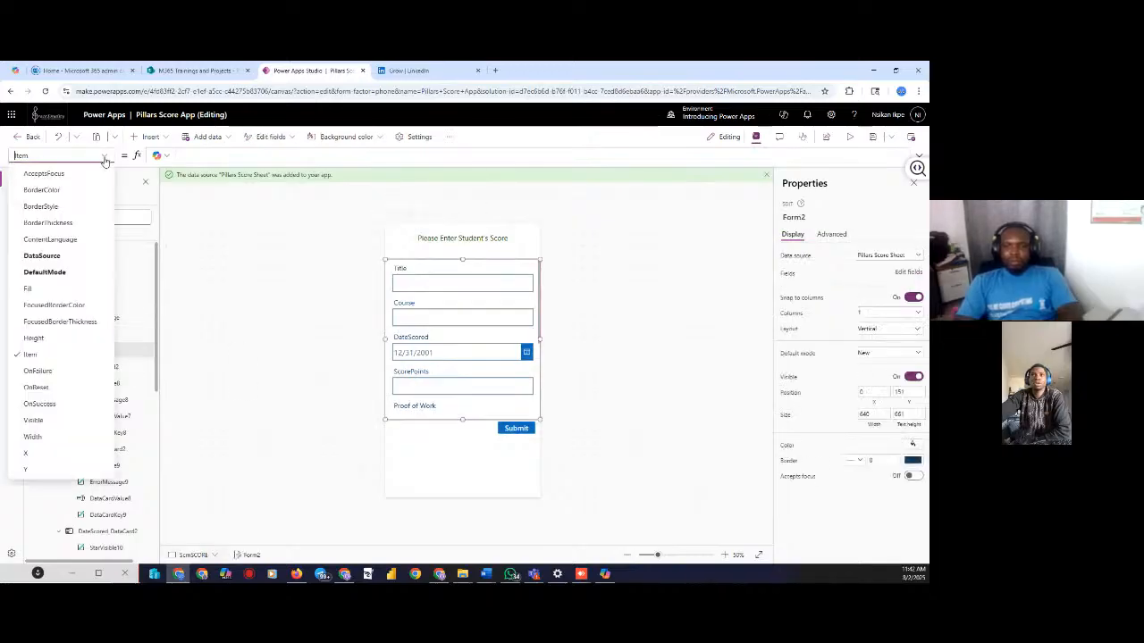
{"action": "left_click", "coordinate": [44, 273]}
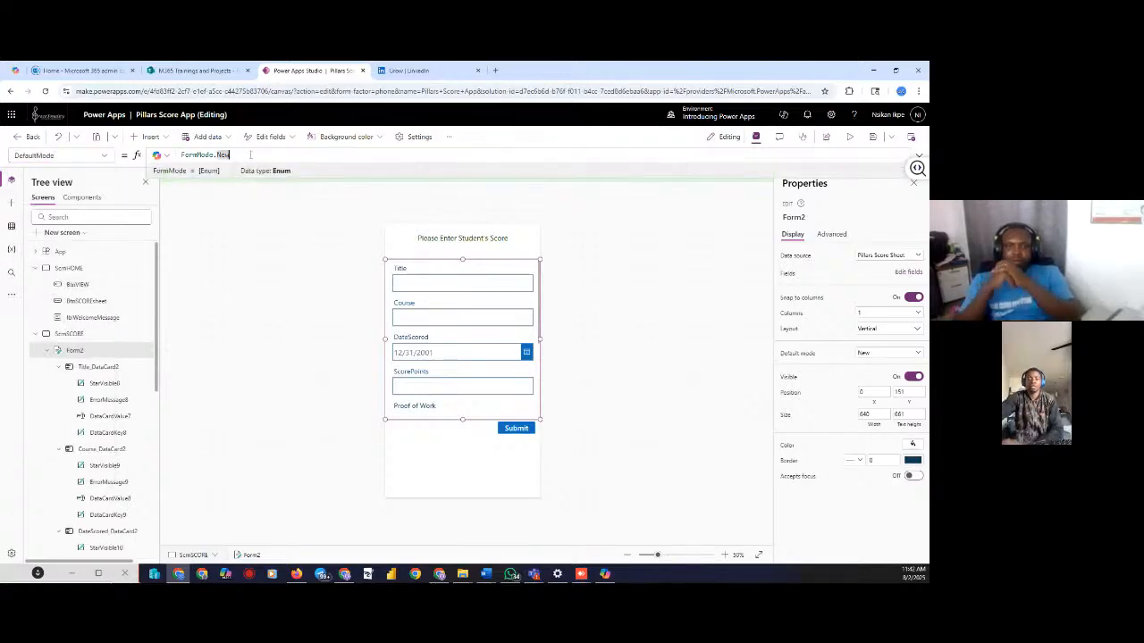
{"action": "key", "text": "BackSpace"}
{"action": "key", "text": "BackSpace"}
{"action": "key", "text": "BackSpace"}
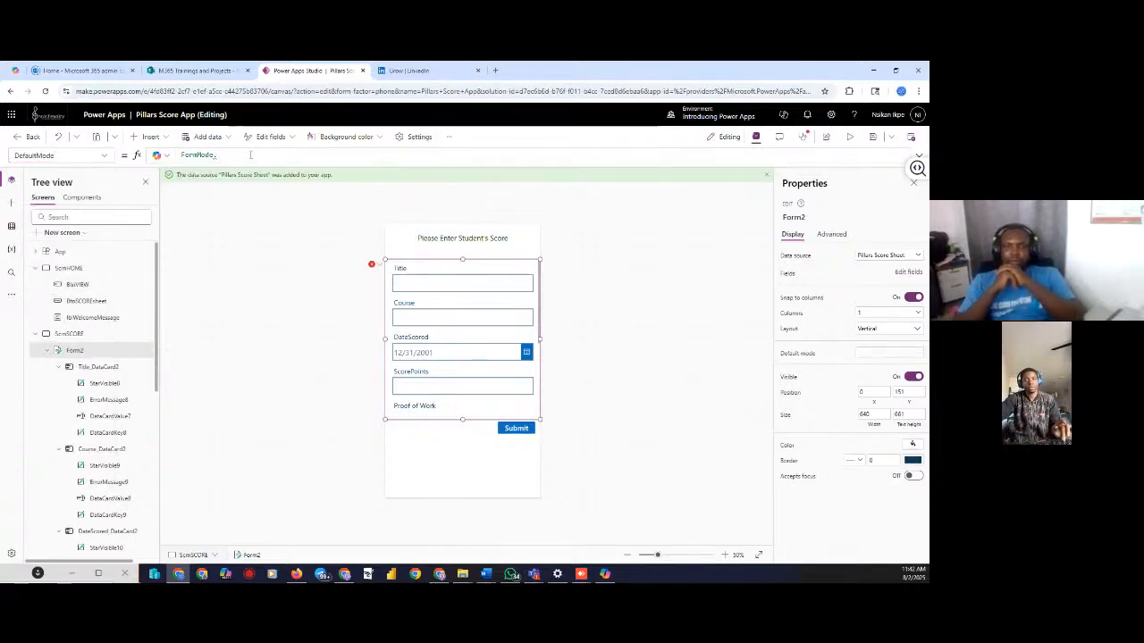
{"action": "type", "text": "edit"}
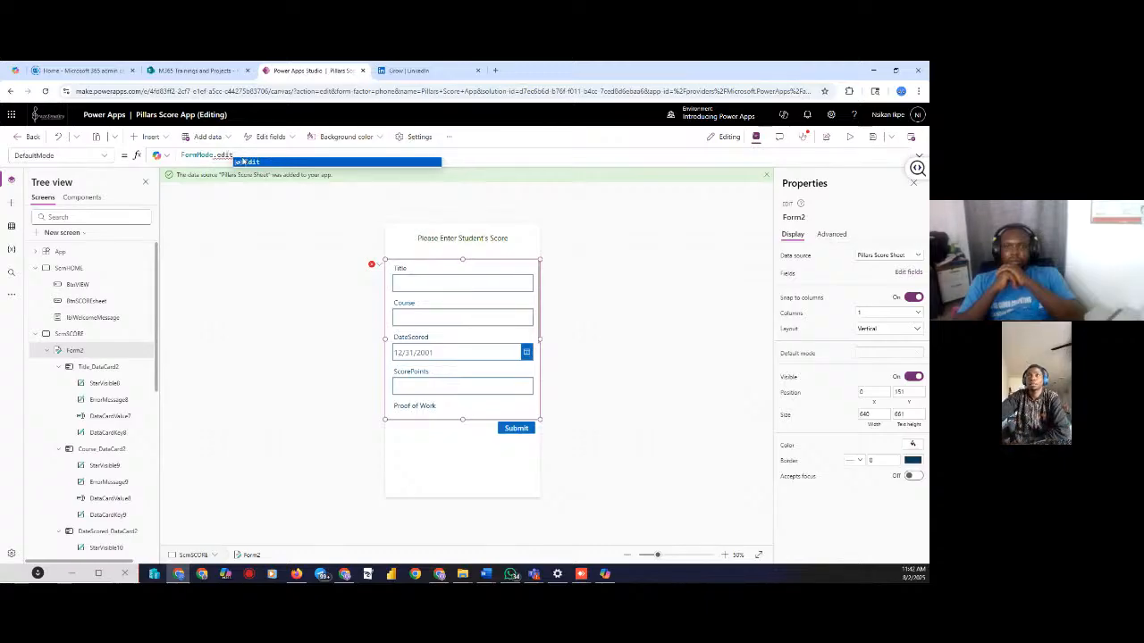
{"action": "left_click", "coordinate": [231, 236]}
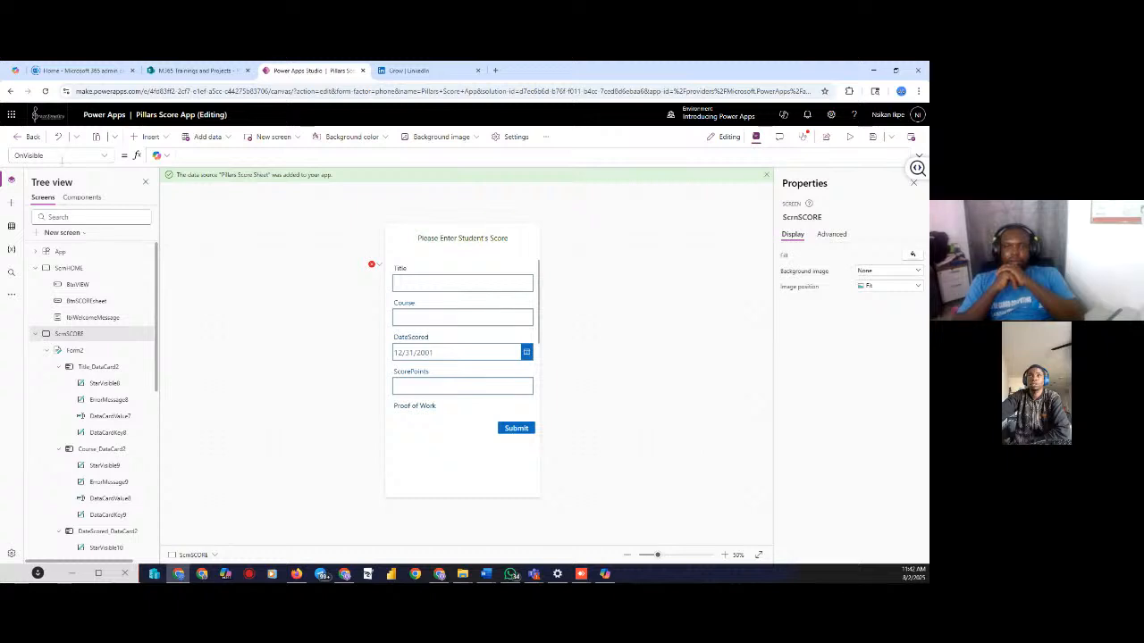
Change Form2's DefaultMode back to FormMode.New and bring up its empty Item formula
{"action": "left_click", "coordinate": [71, 353]}
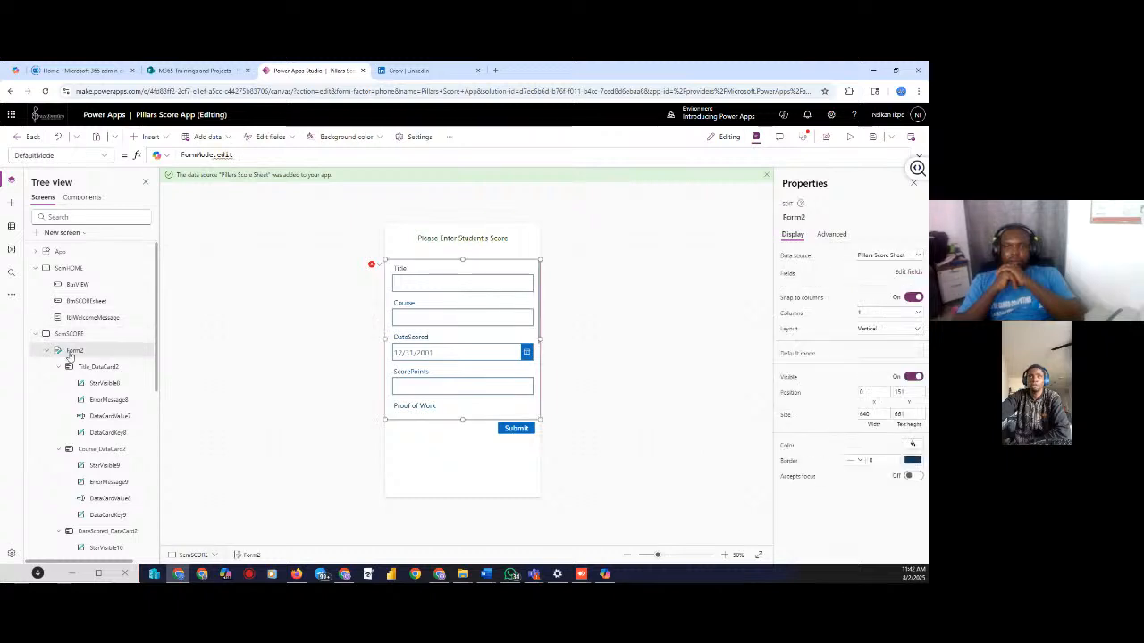
{"action": "left_click", "coordinate": [105, 156]}
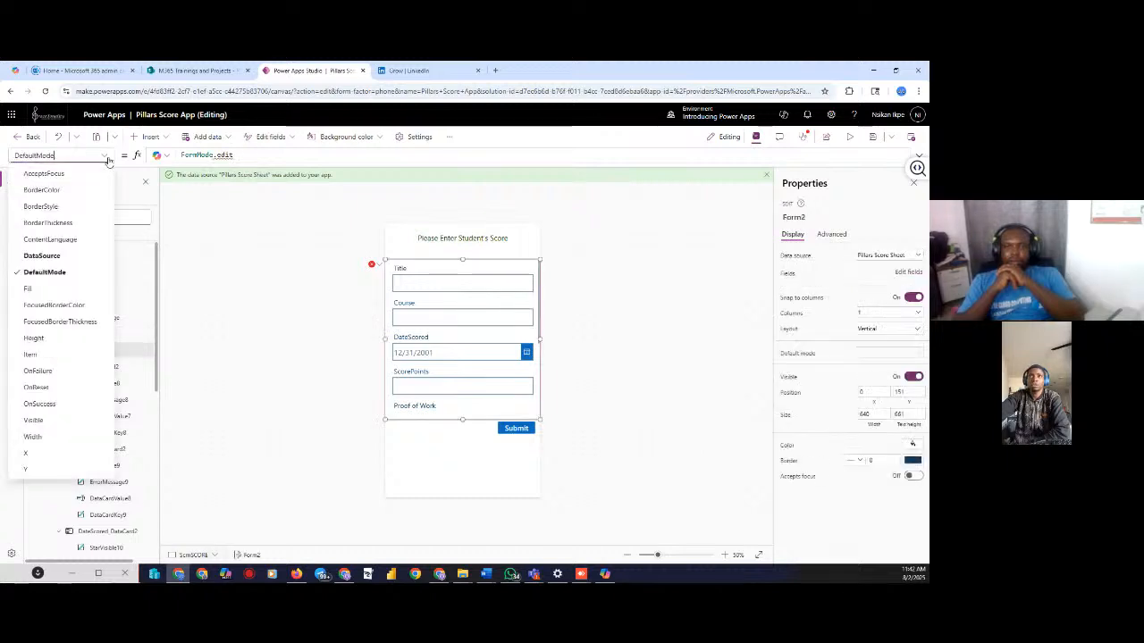
{"action": "left_click", "coordinate": [44, 273]}
{"action": "left_click", "coordinate": [240, 155]}
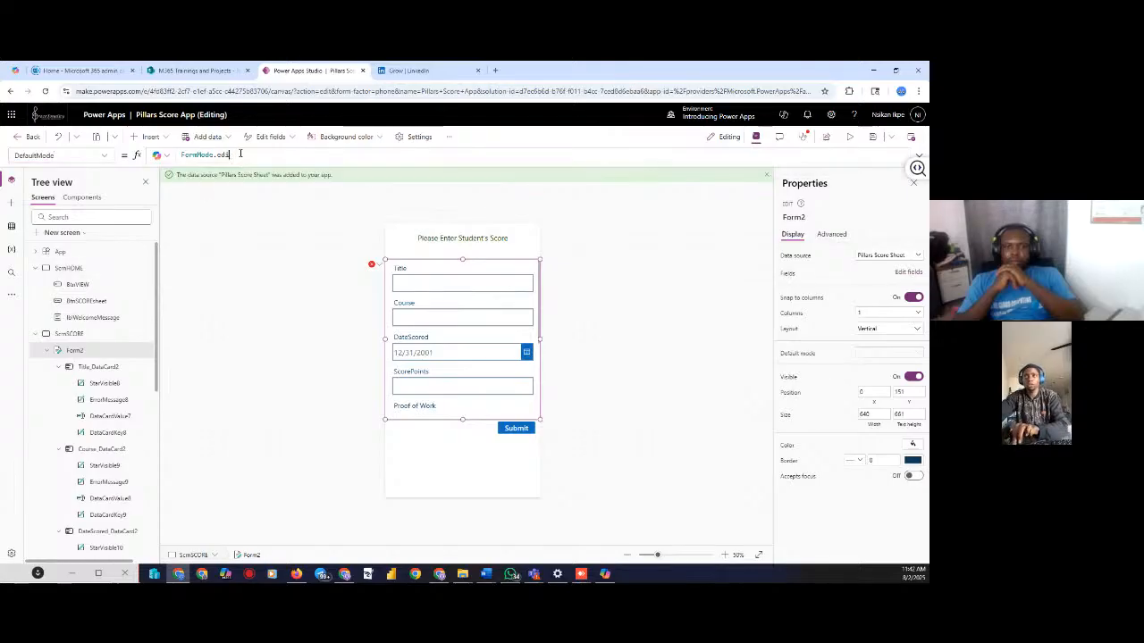
{"action": "key", "text": "BackSpace"}
{"action": "key", "text": "BackSpace"}
{"action": "key", "text": "BackSpace"}
{"action": "key", "text": "BackSpace"}
{"action": "type", "text": "New"}
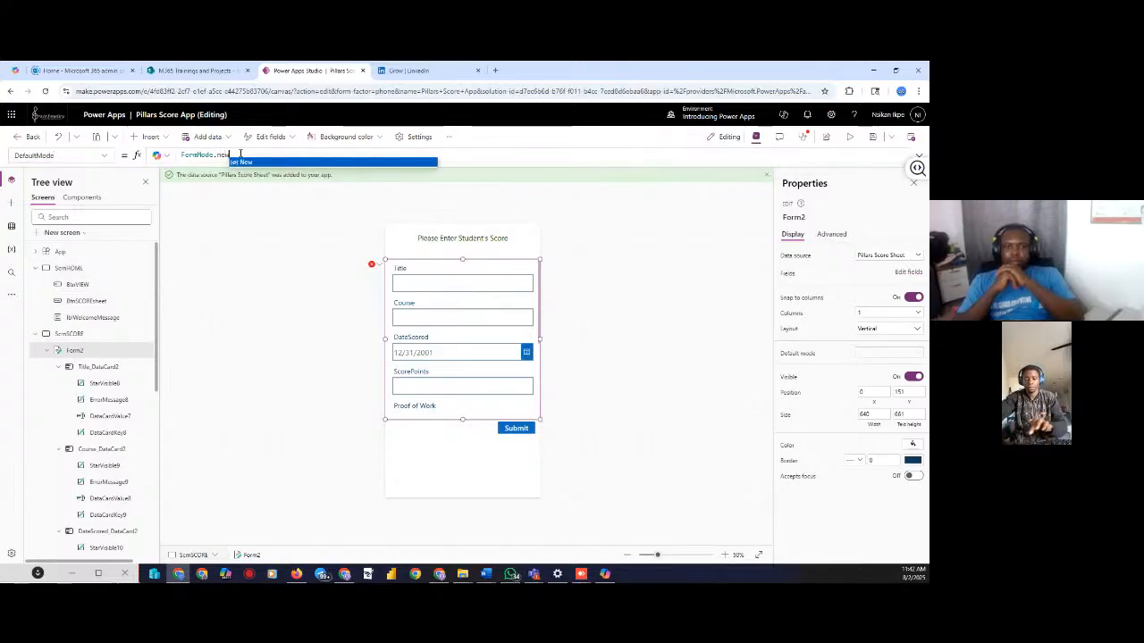
{"action": "left_click", "coordinate": [100, 156]}
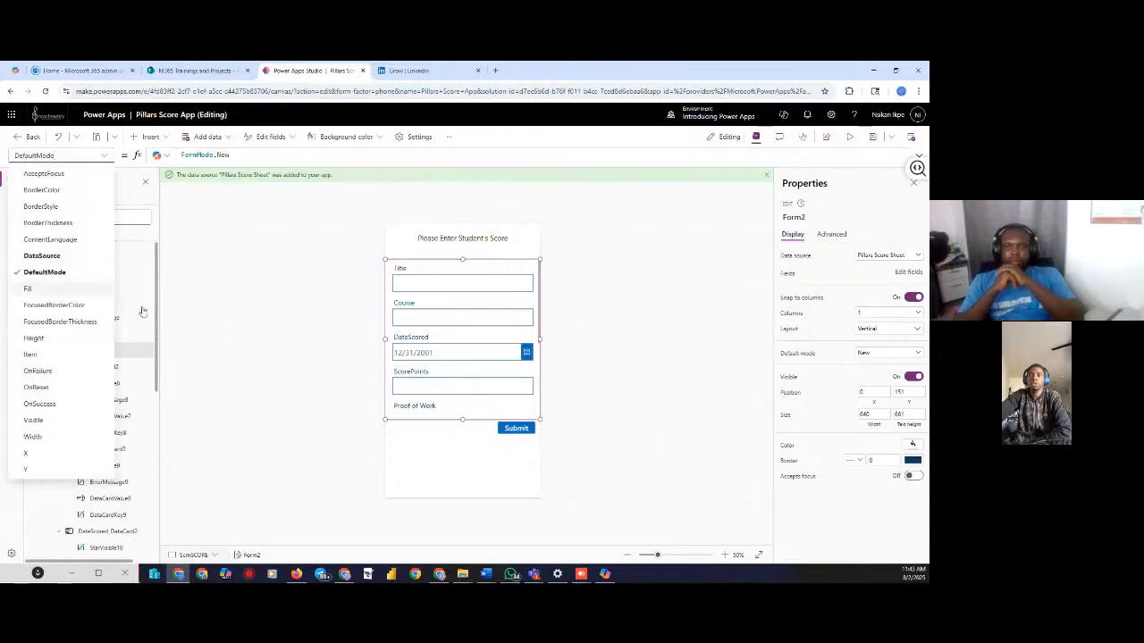
{"action": "left_click", "coordinate": [40, 355]}
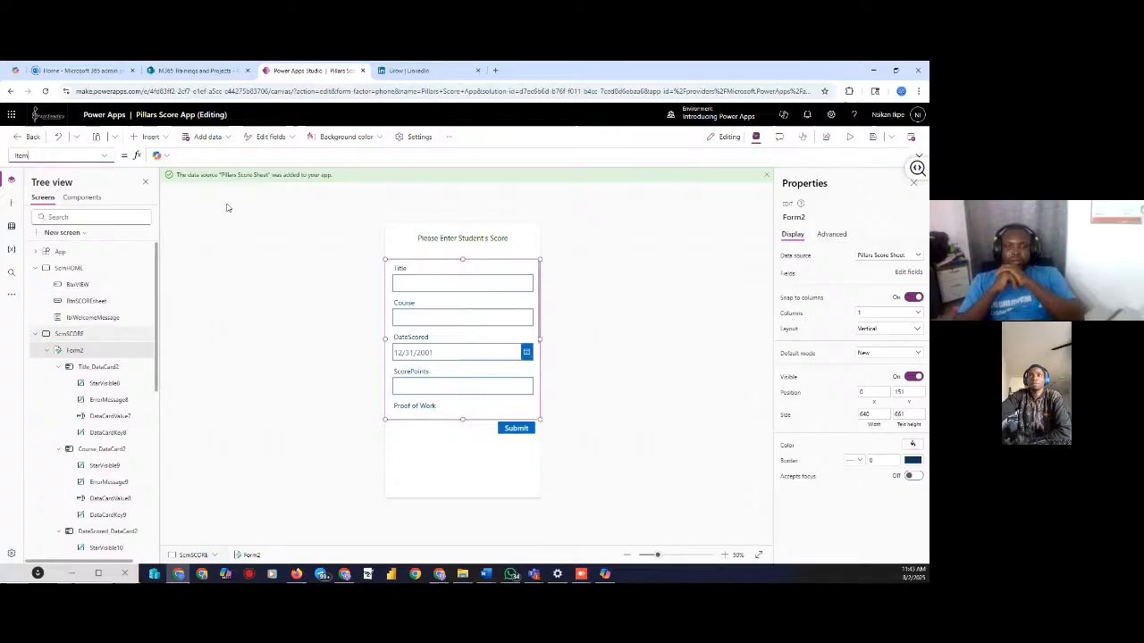
{"action": "left_click", "coordinate": [214, 158]}
Set Form2's Item to the 'Pillars Score Sheet' data source
{"action": "type", "text": "puil"}
{"action": "key", "text": "BackSpace"}
{"action": "key", "text": "BackSpace"}
{"action": "key", "text": "BackSpace"}
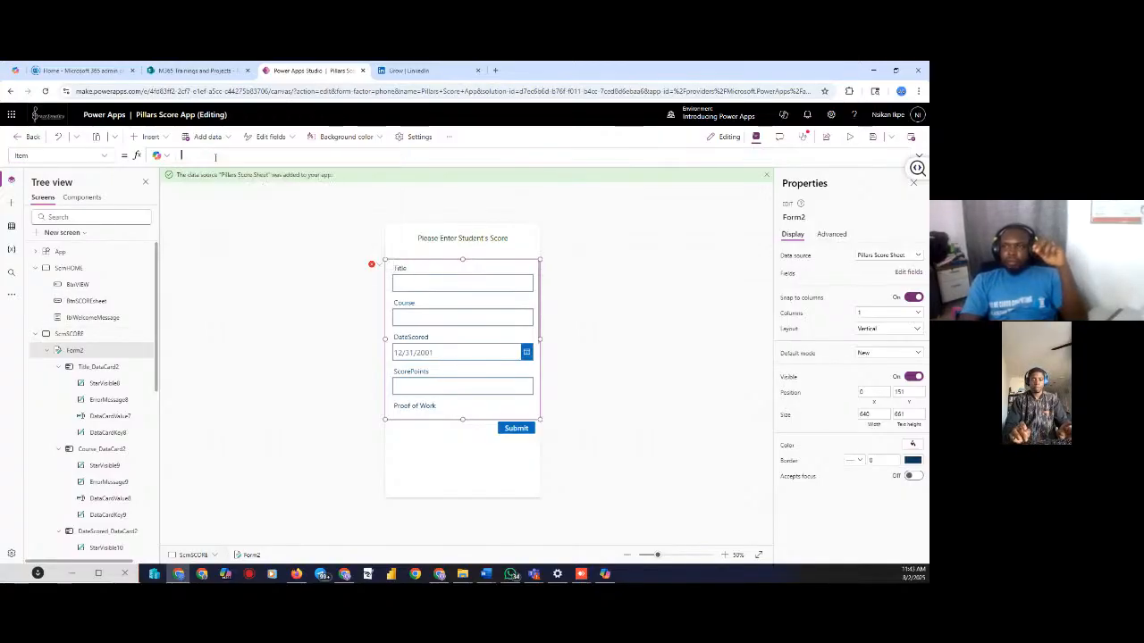
{"action": "type", "text": "illa"}
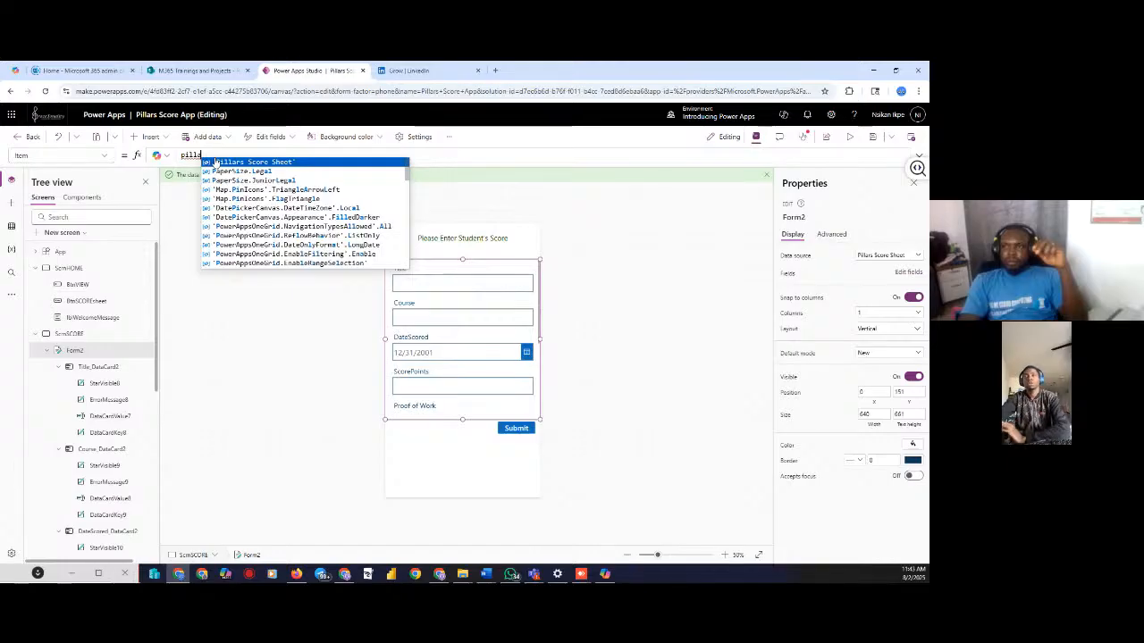
{"action": "left_click", "coordinate": [217, 162]}
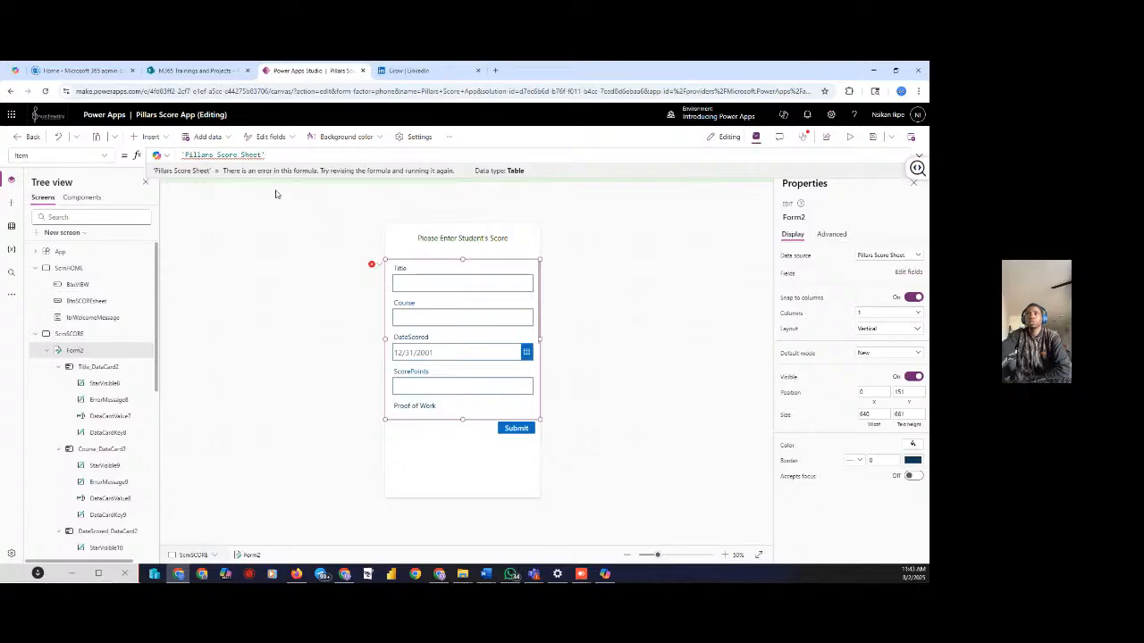
{"action": "left_click", "coordinate": [284, 242]}
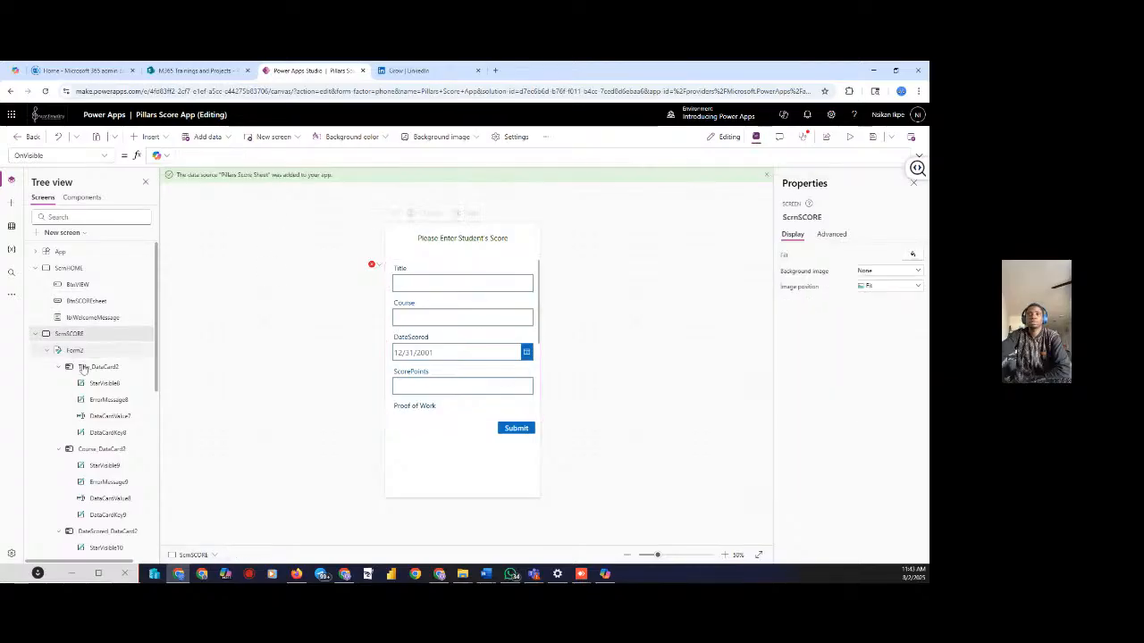
Re-pick 'Pillars Score Sheet' in the Item formula and type 'default' before it
{"action": "left_click", "coordinate": [105, 349]}
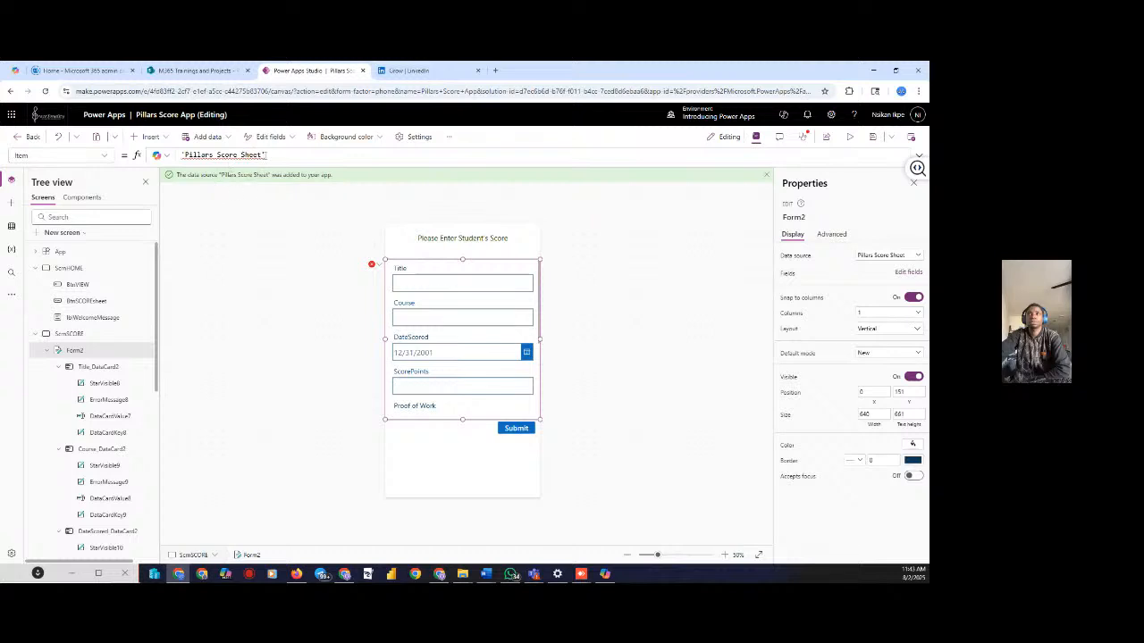
{"action": "left_click", "coordinate": [265, 154]}
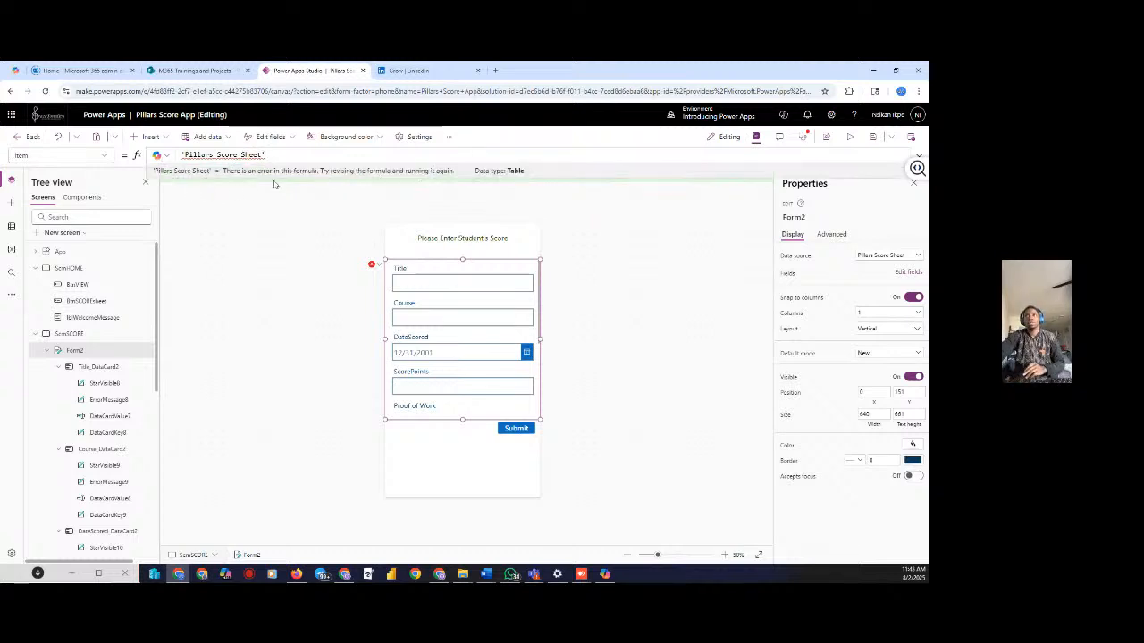
{"action": "left_click_drag", "start_coordinate": [266, 154], "coordinate": [177, 156]}
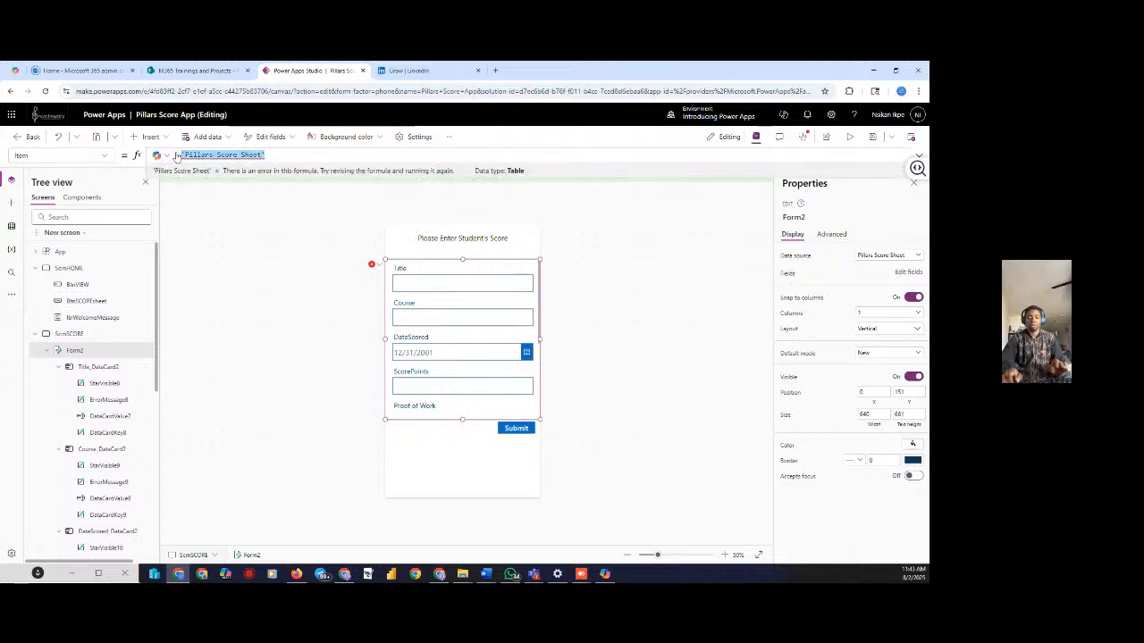
{"action": "key", "text": "BackSpace"}
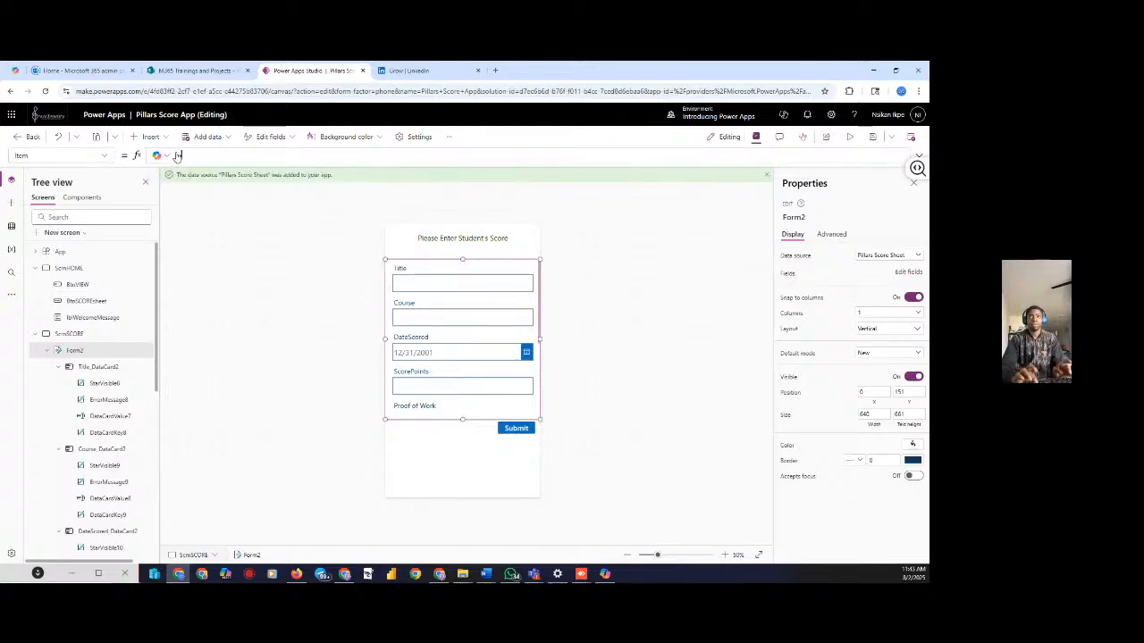
{"action": "type", "text": "pill"}
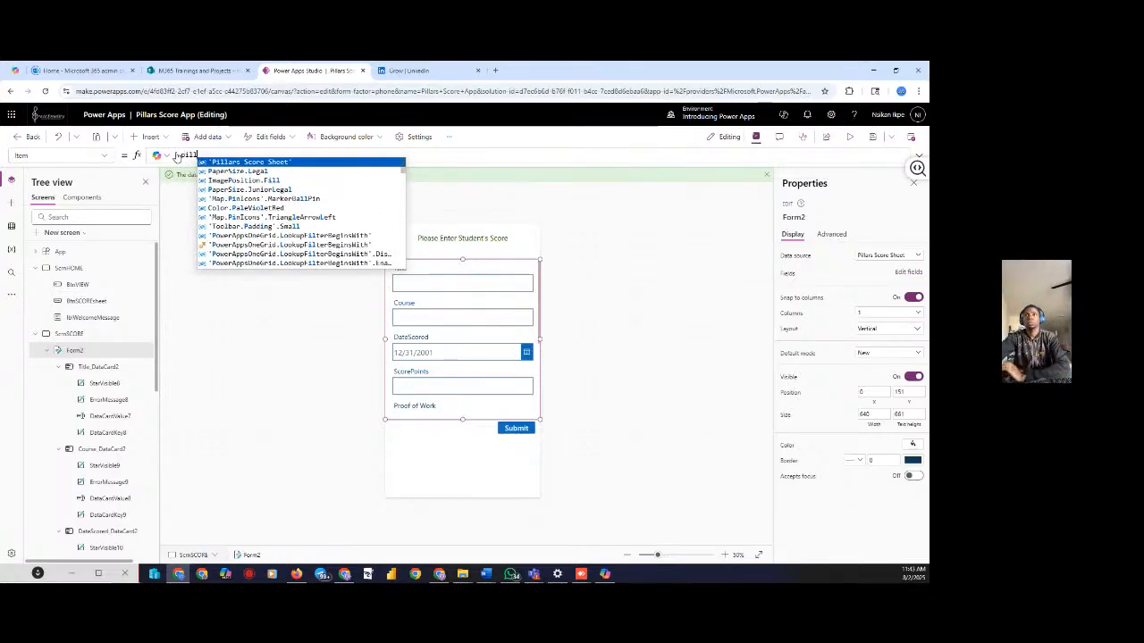
{"action": "left_click", "coordinate": [252, 164]}
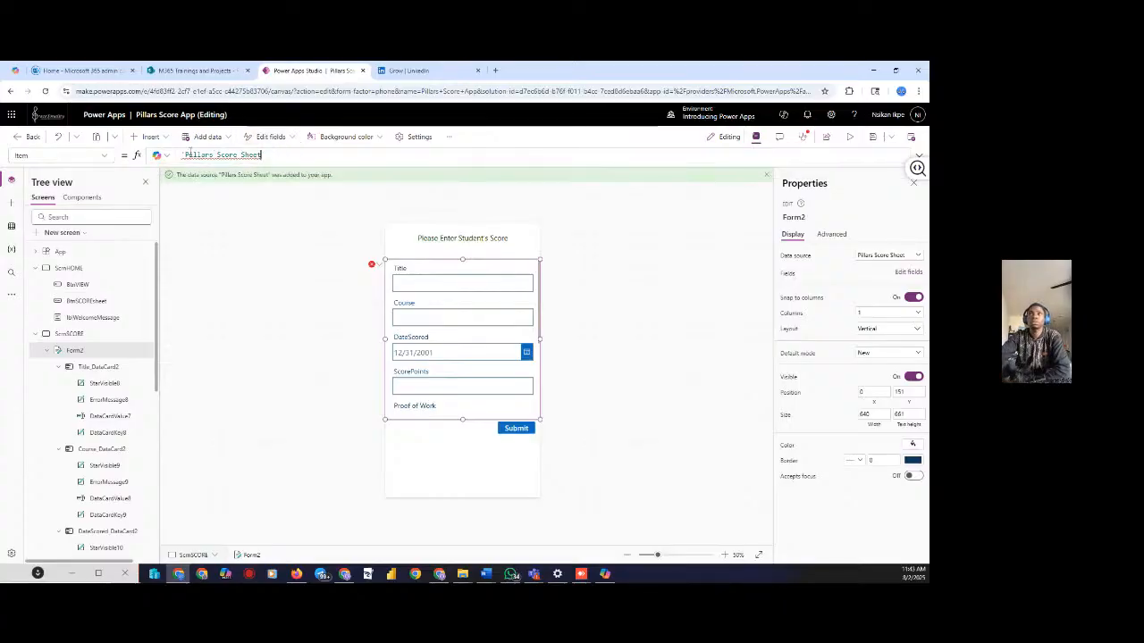
{"action": "left_click", "coordinate": [186, 154]}
{"action": "key", "text": "BackSpace"}
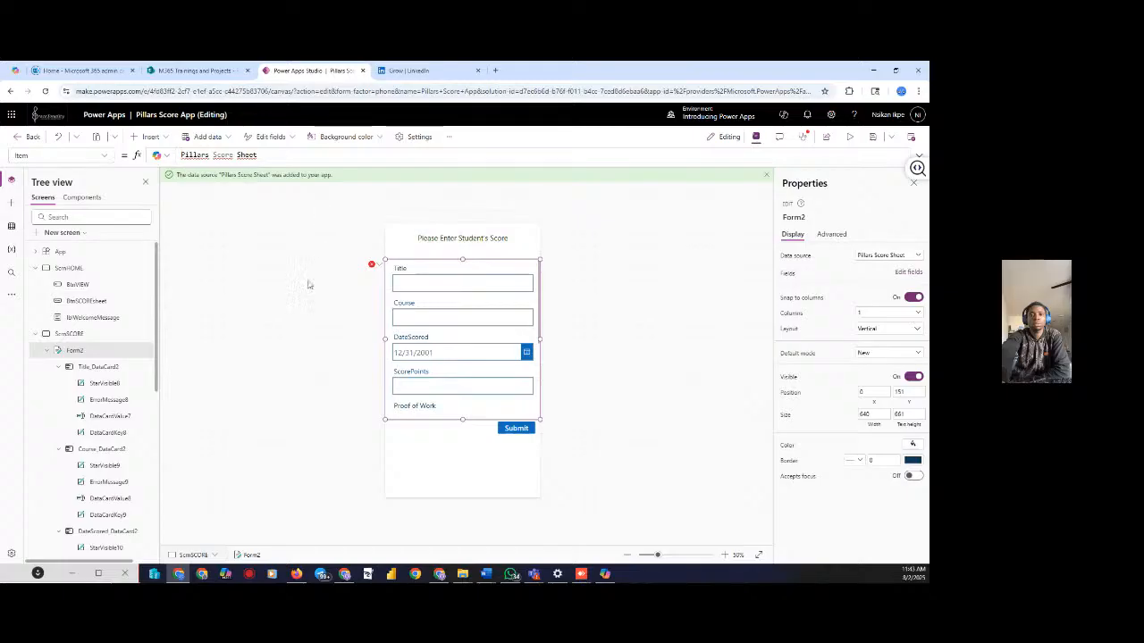
{"action": "left_click", "coordinate": [183, 154]}
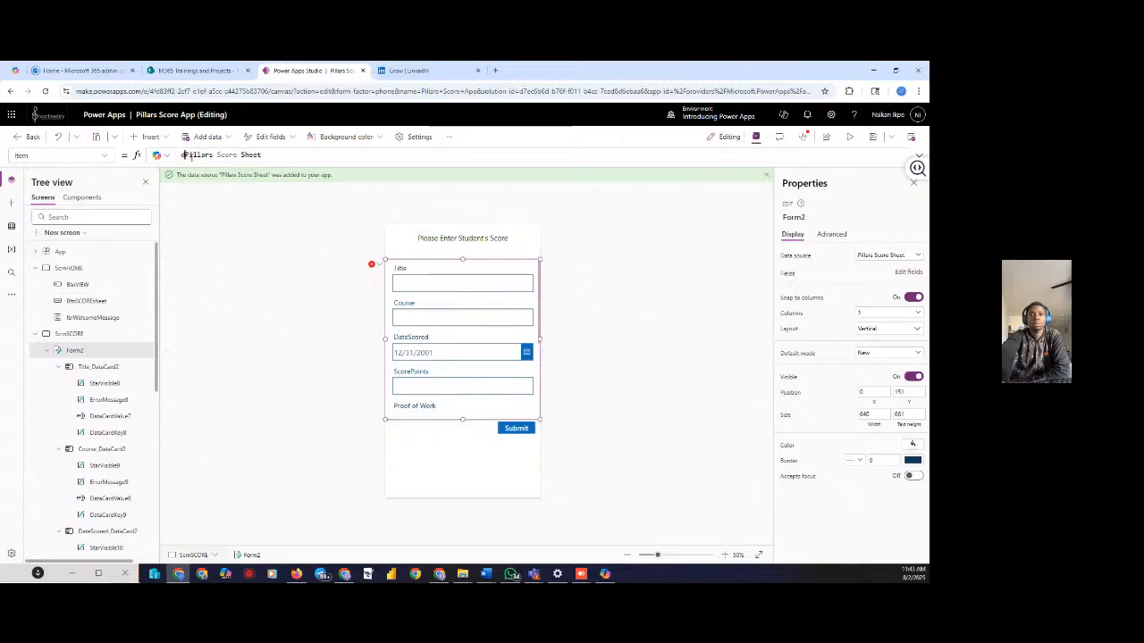
{"action": "type", "text": "default"}
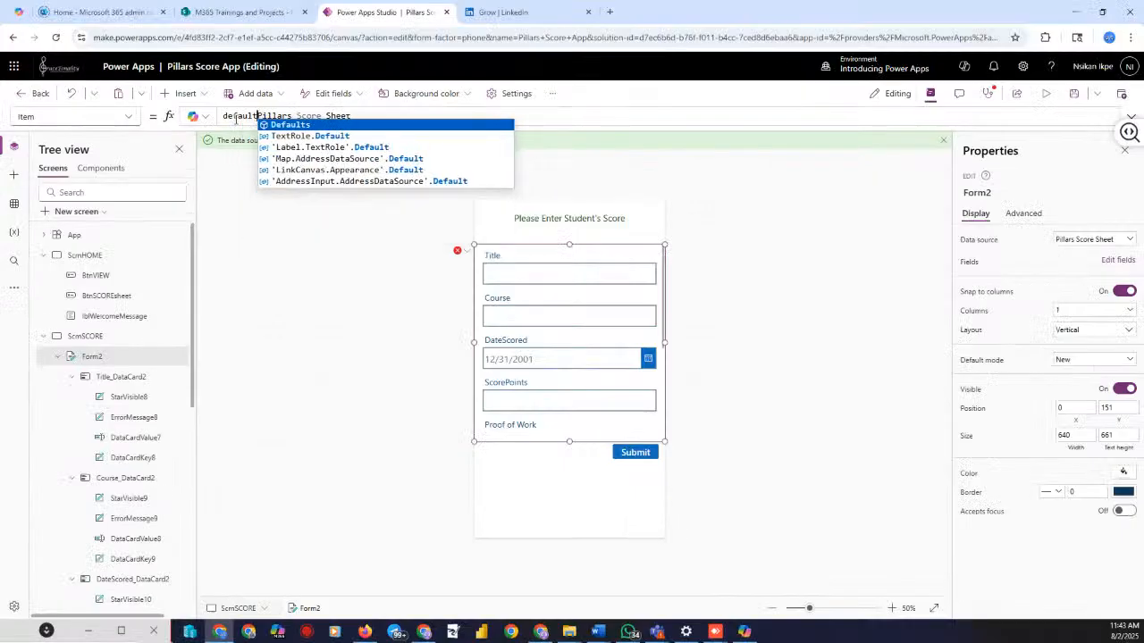
Complete Form2's Item as Defaults('Pillars Score Sheet')
{"action": "left_click", "coordinate": [291, 126]}
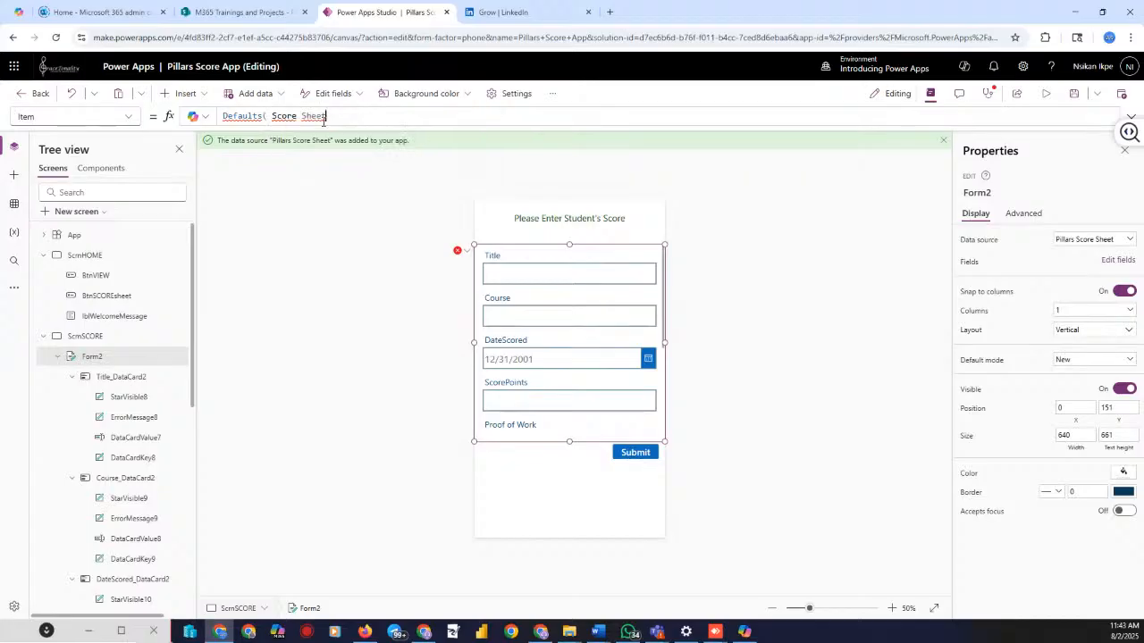
{"action": "left_click_drag", "start_coordinate": [326, 116], "coordinate": [270, 116]}
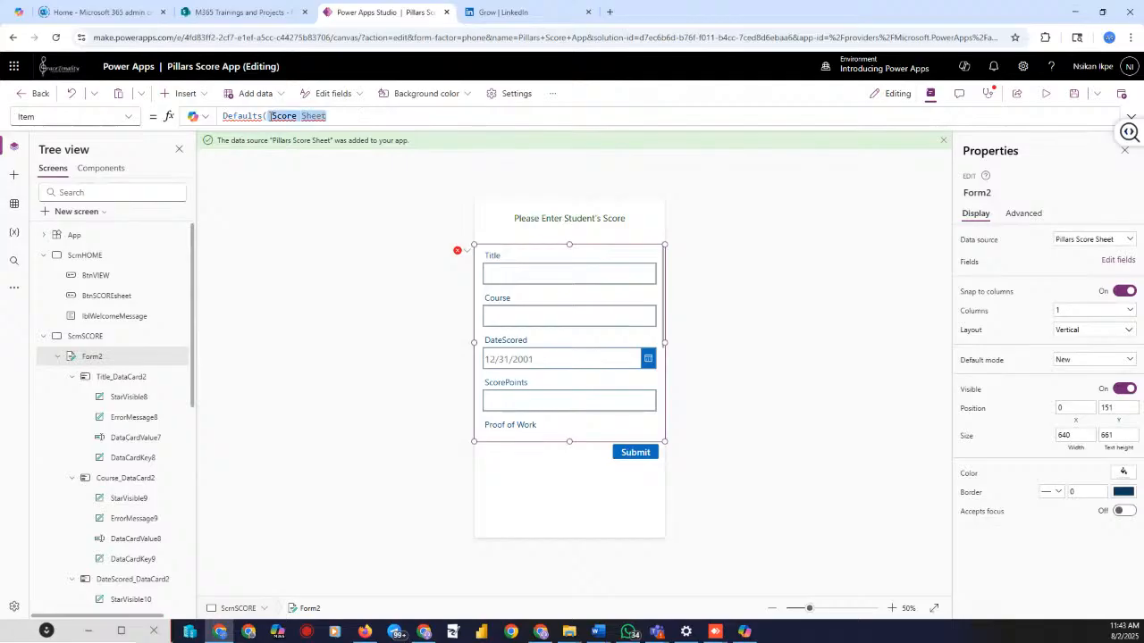
{"action": "type", "text": "'Pill"}
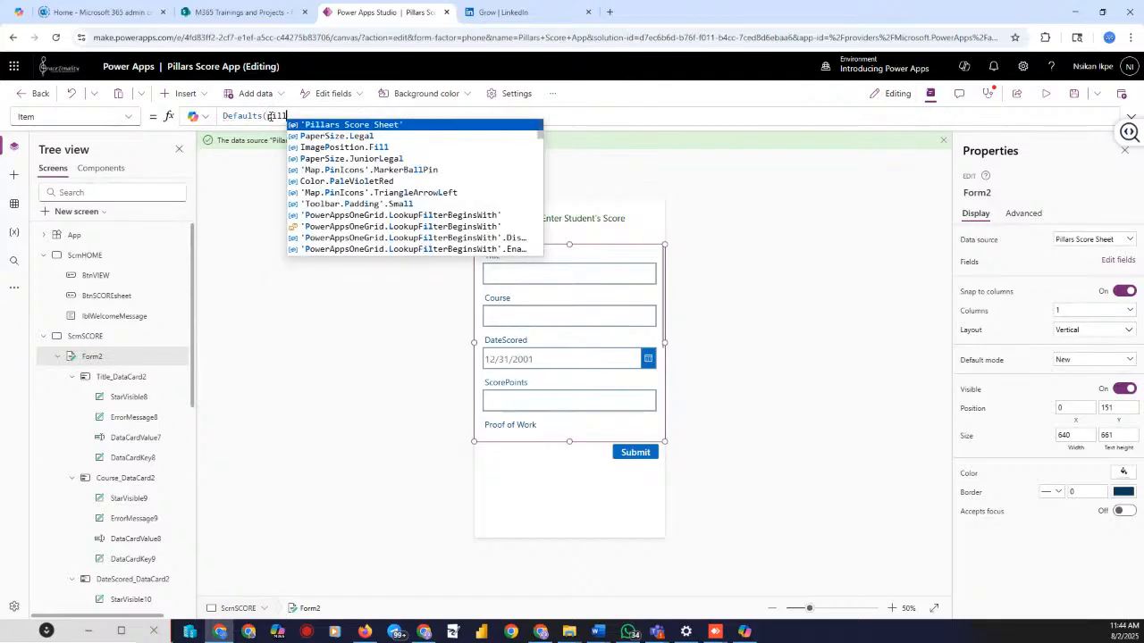
{"action": "left_click", "coordinate": [303, 126]}
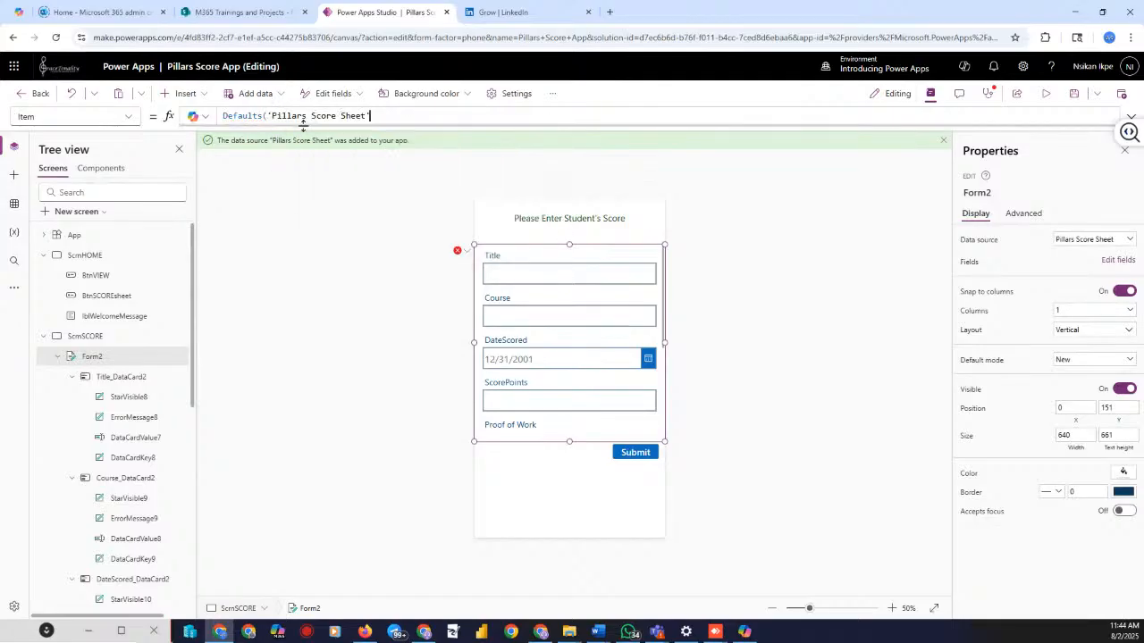
{"action": "type", "text": ")"}
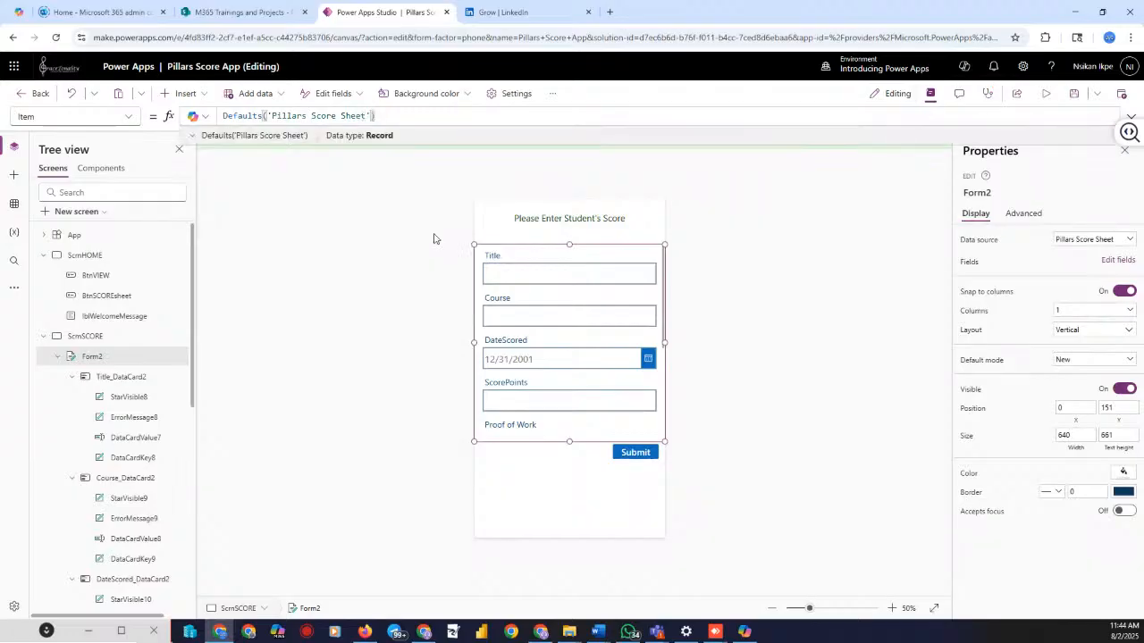
Check the Pillars Score Sheet SharePoint list, then preview the app's blank score form
{"action": "left_click", "coordinate": [324, 215]}
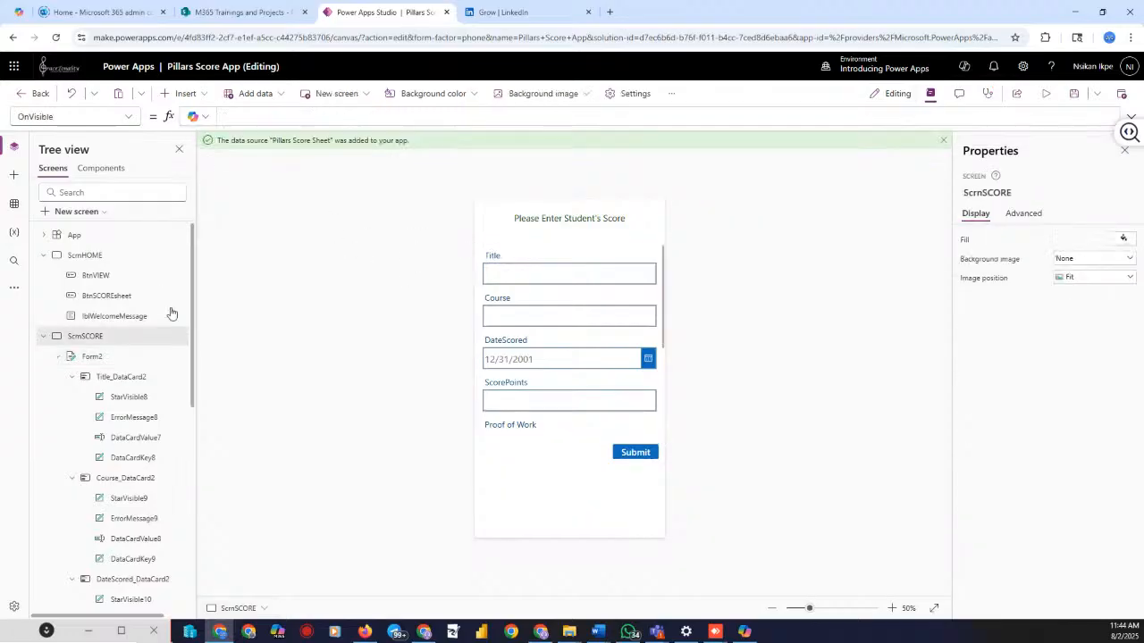
{"action": "left_click", "coordinate": [92, 356]}
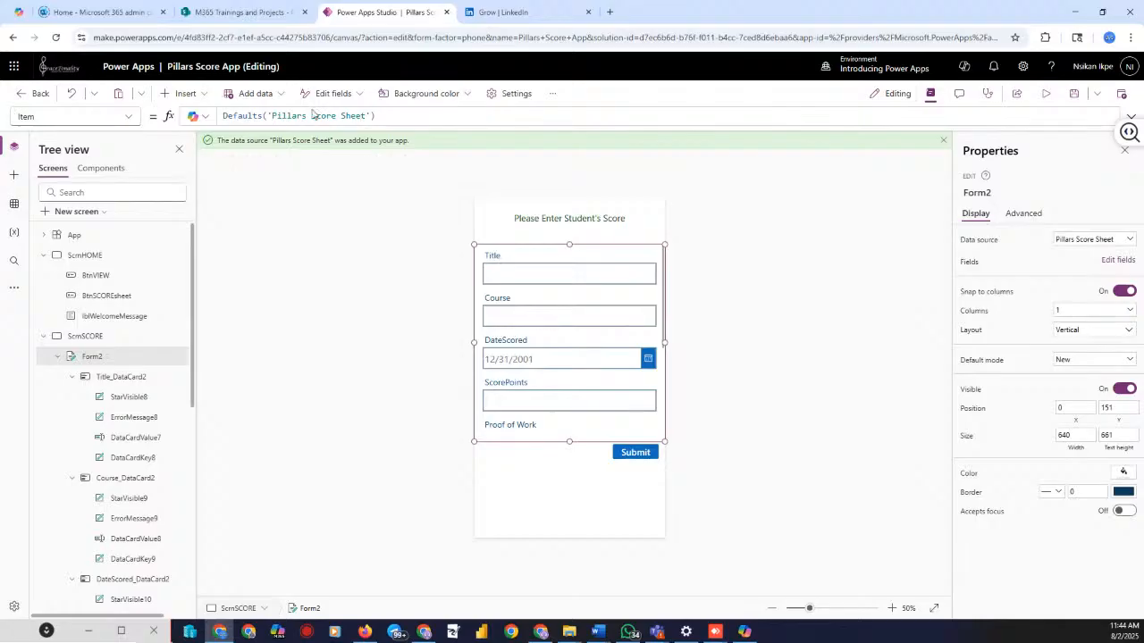
{"action": "left_click", "coordinate": [247, 13]}
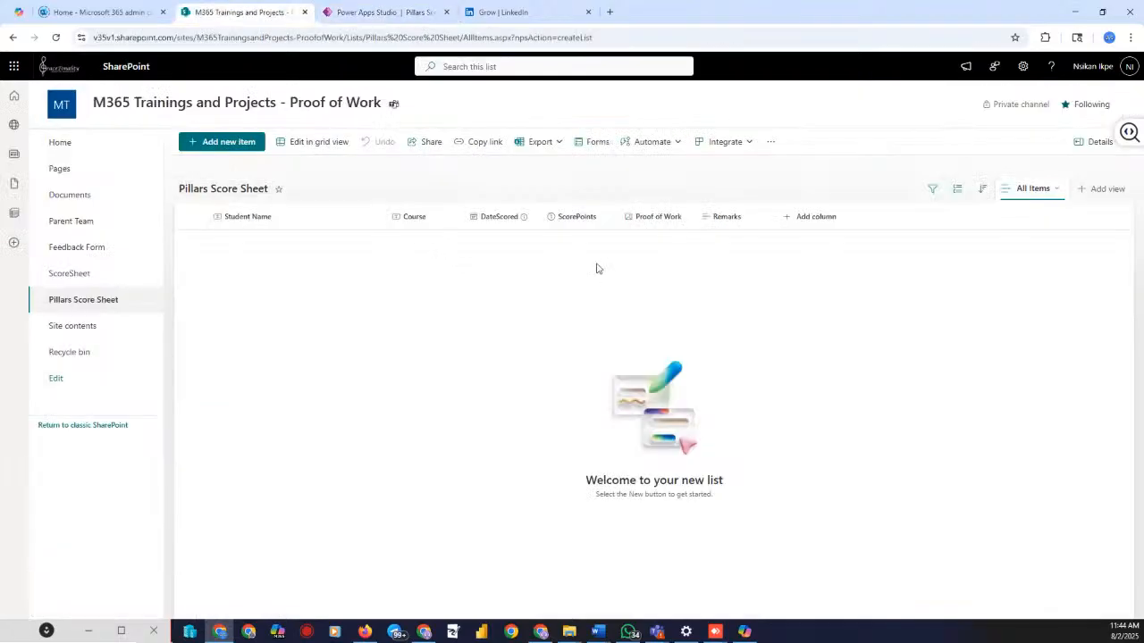
{"action": "left_click", "coordinate": [383, 13]}
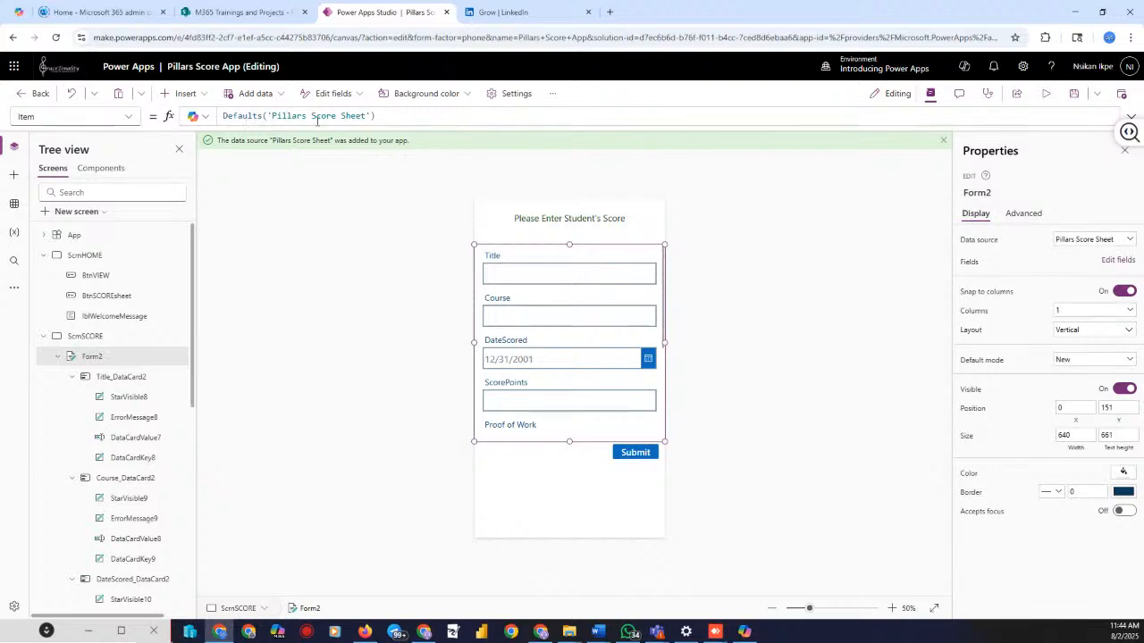
{"action": "left_click", "coordinate": [1045, 92]}
{"action": "left_click", "coordinate": [514, 228]}
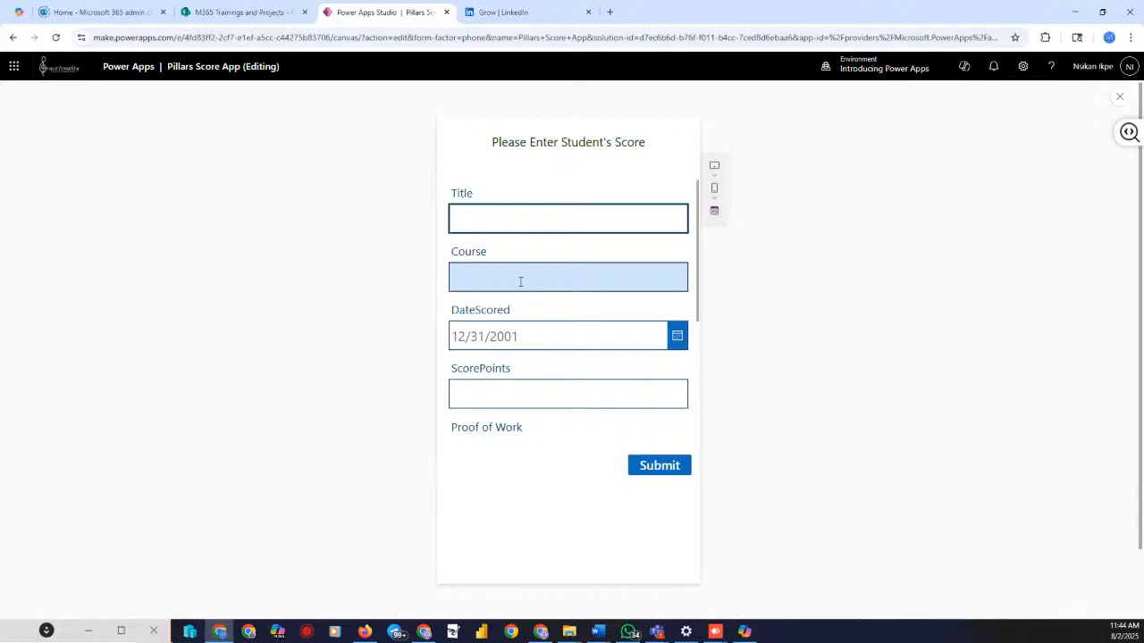
{"action": "left_click", "coordinate": [664, 344]}
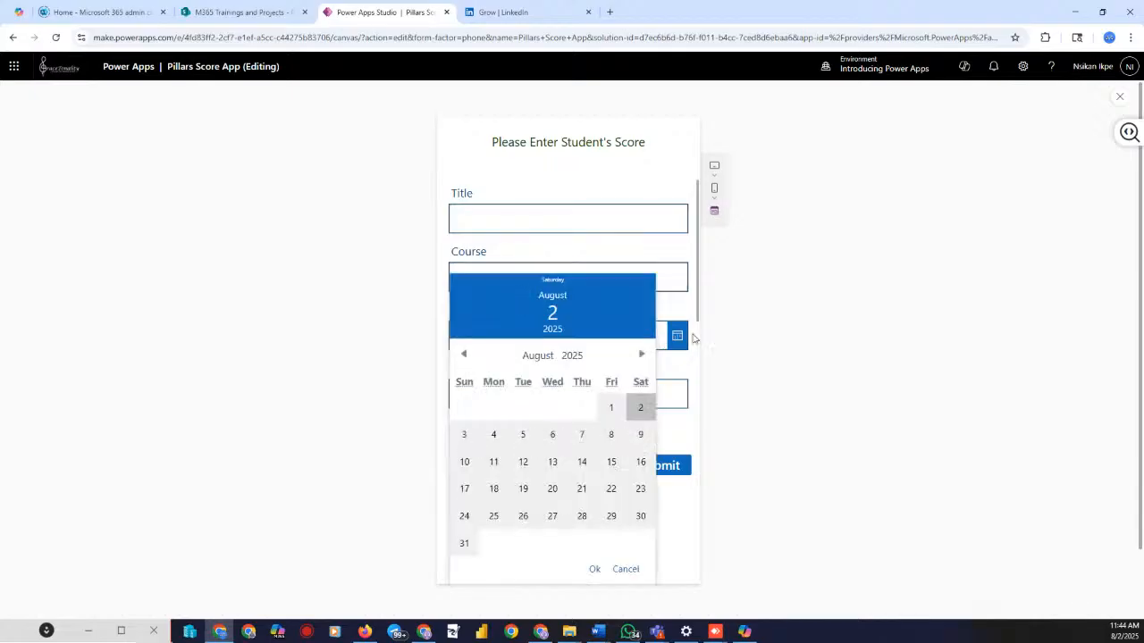
{"action": "left_click", "coordinate": [762, 423]}
{"action": "left_click", "coordinate": [573, 401]}
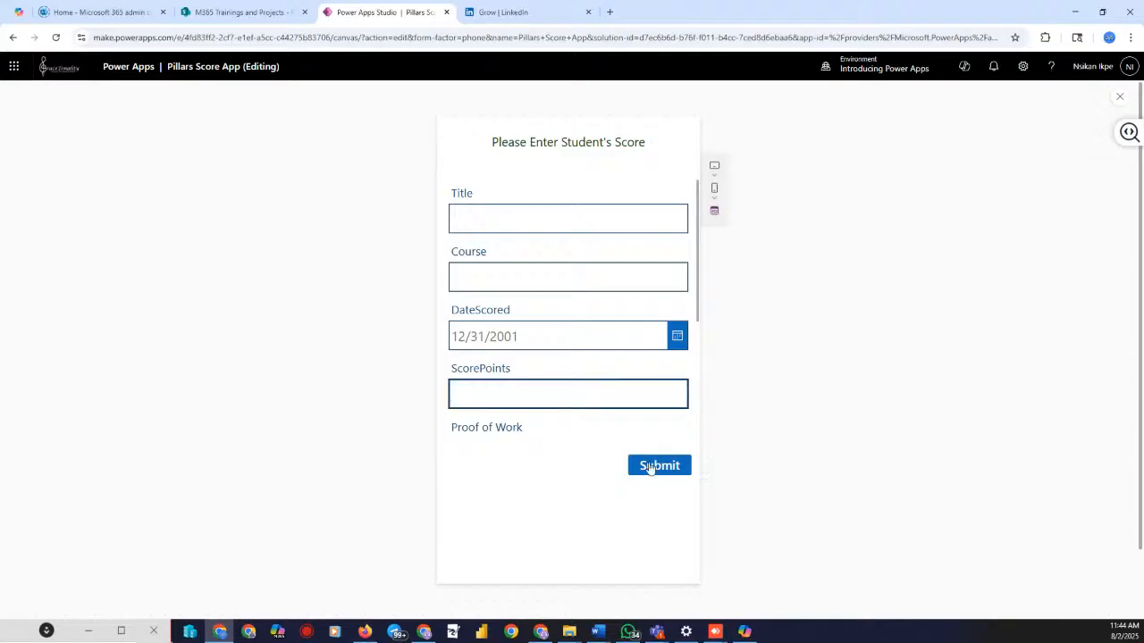
{"action": "scroll", "coordinate": [536, 355], "scroll_direction": "down", "scroll_amount": 3}
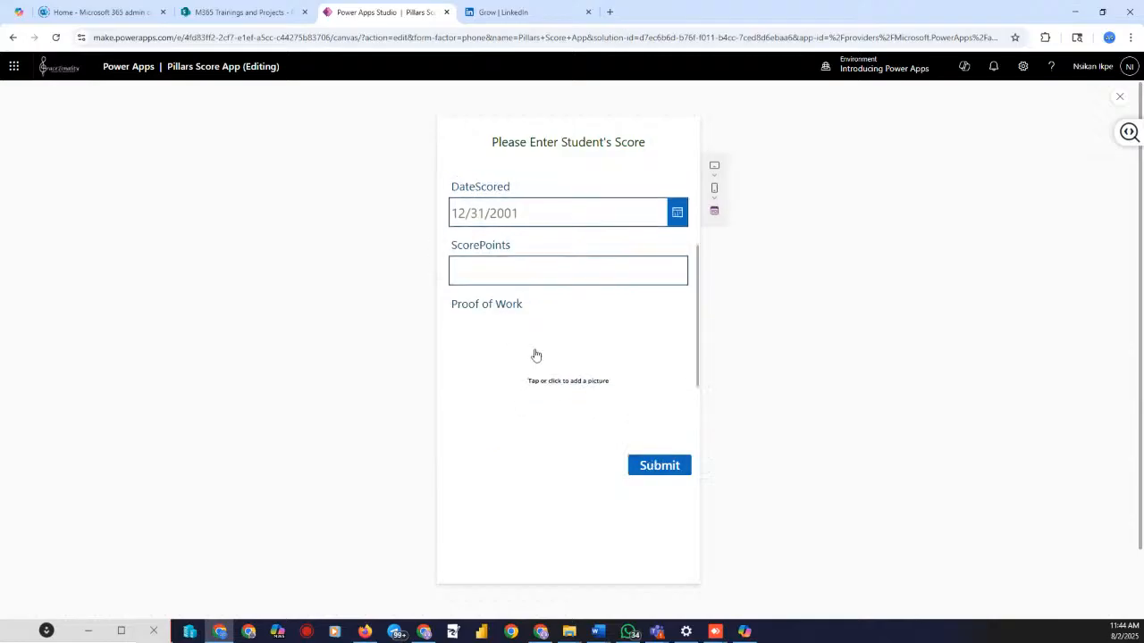
{"action": "left_click", "coordinate": [547, 386]}
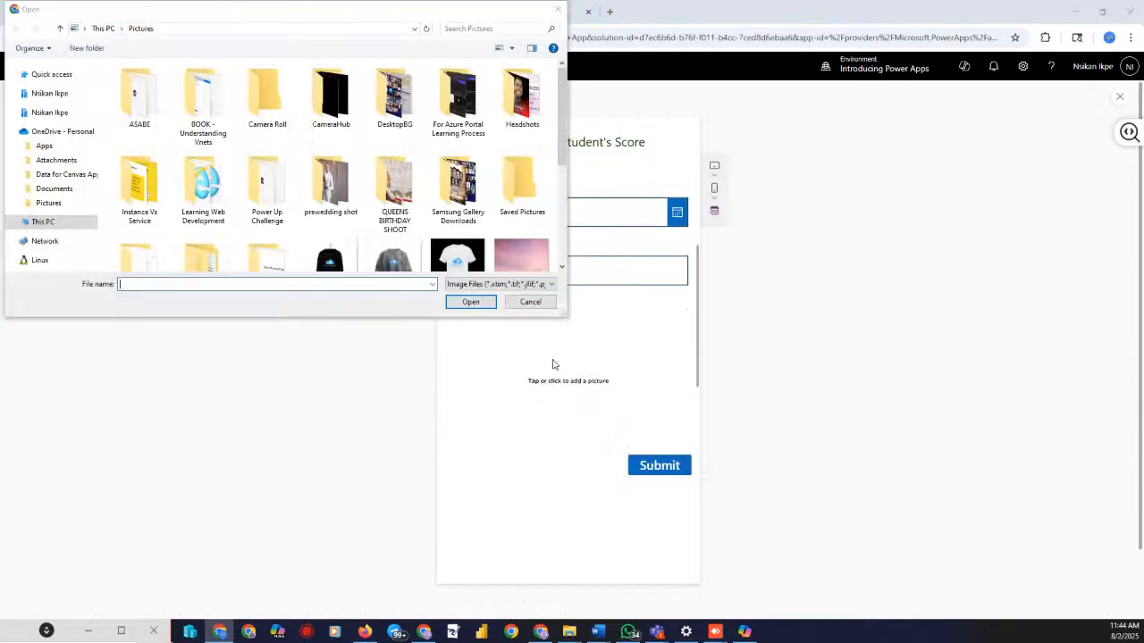
{"action": "left_click", "coordinate": [558, 9]}
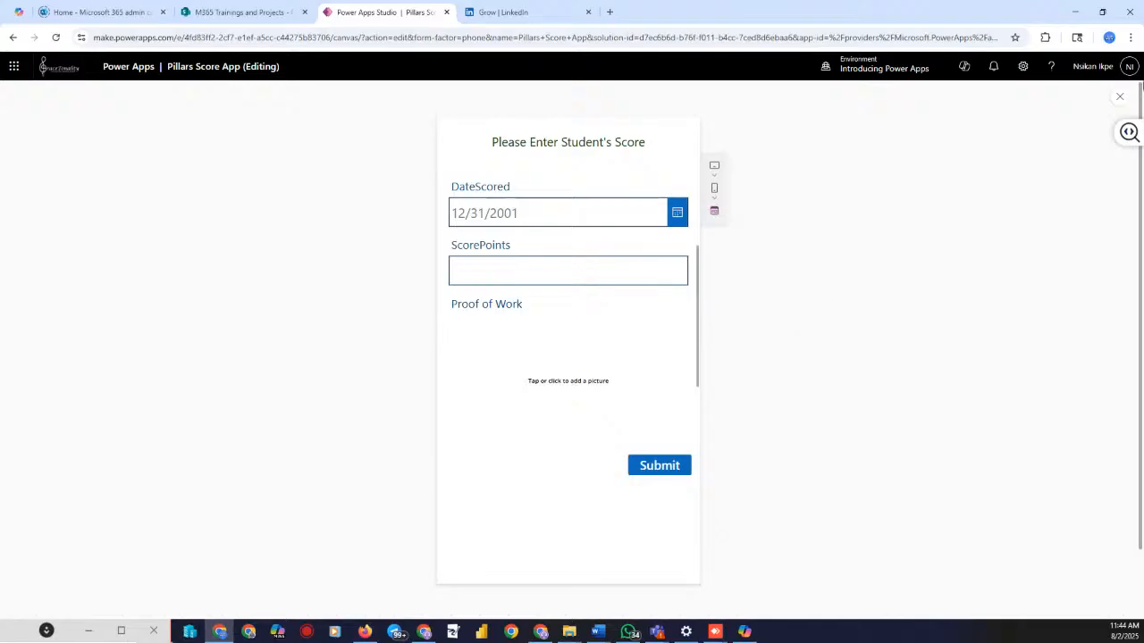
{"action": "left_click", "coordinate": [1118, 98]}
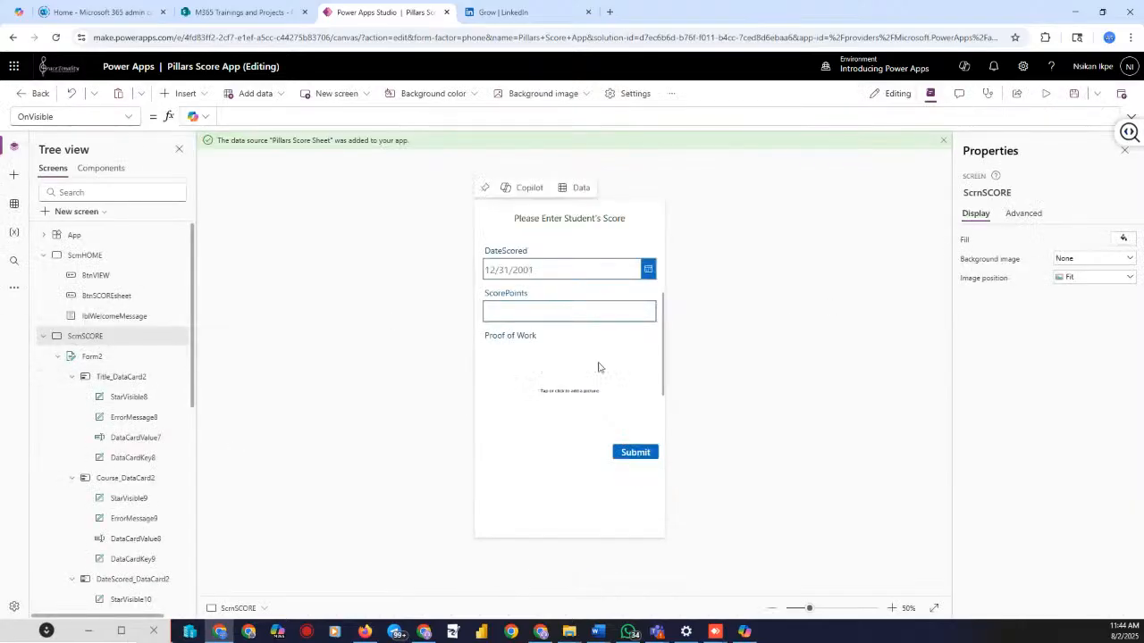
{"action": "scroll", "coordinate": [604, 315], "scroll_direction": "up", "scroll_amount": 3}
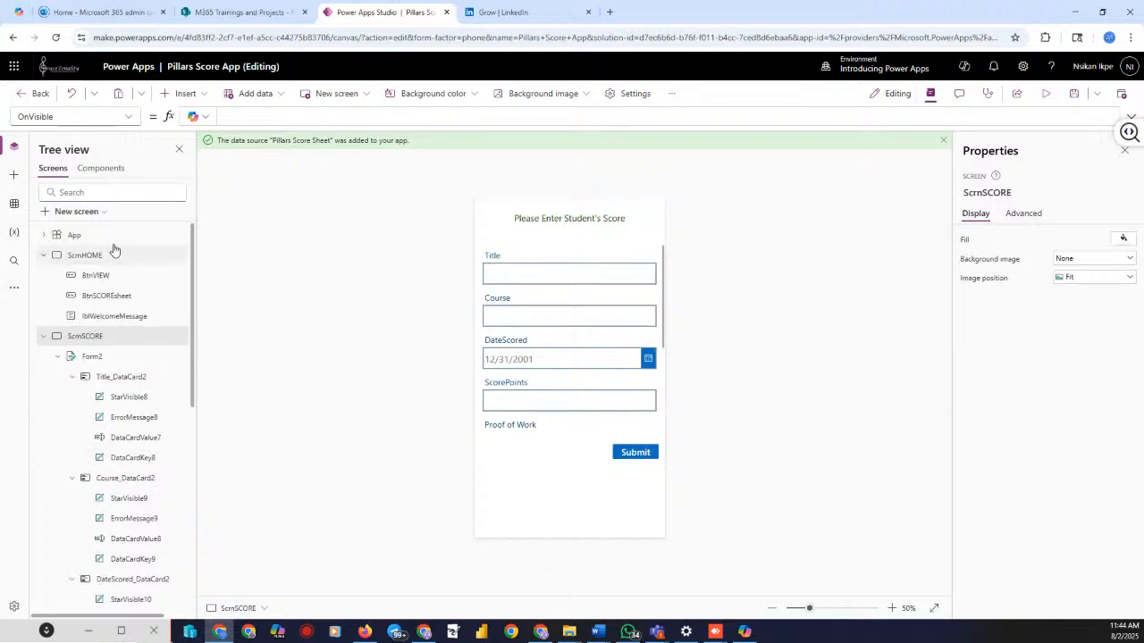
{"action": "left_click", "coordinate": [75, 235]}
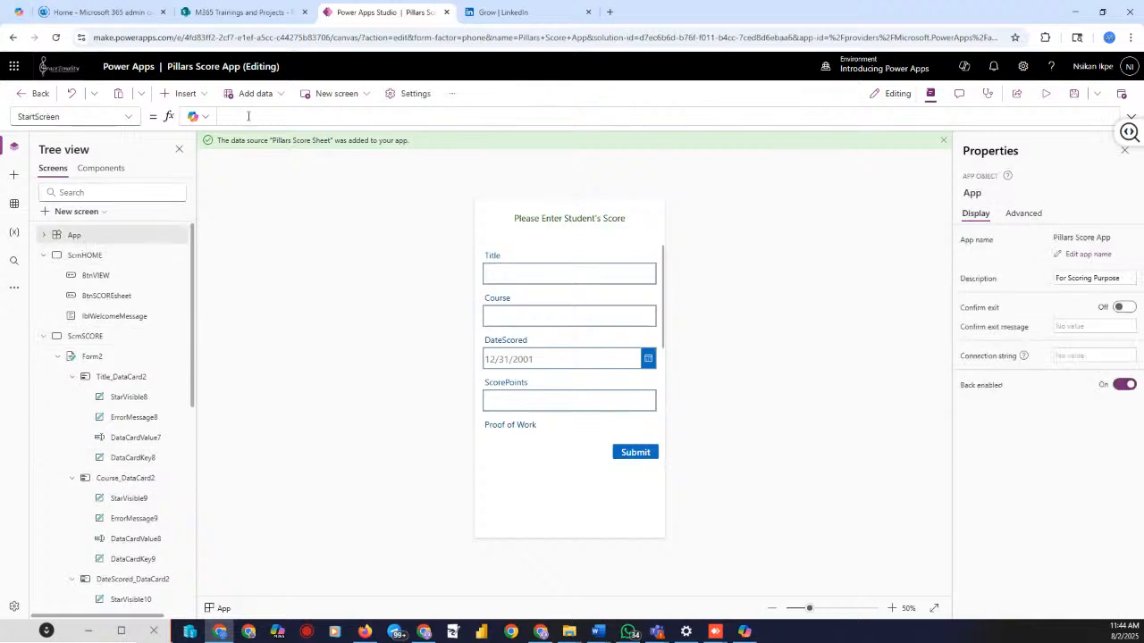
{"action": "left_click", "coordinate": [1088, 255]}
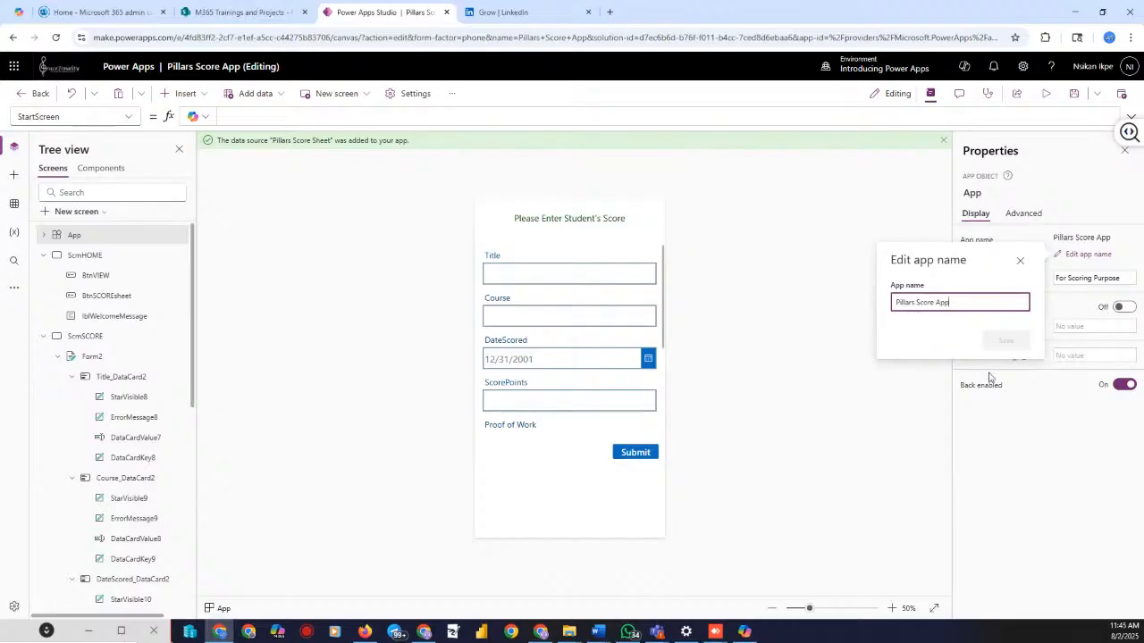
{"action": "left_click", "coordinate": [918, 407]}
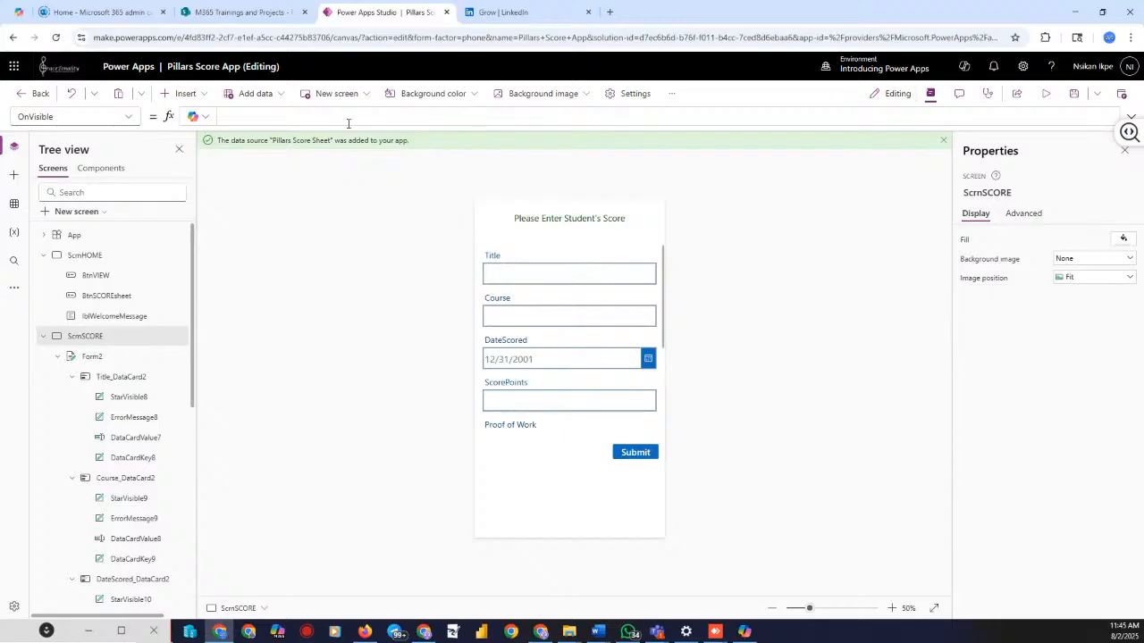
Collapse the tree branches, show ScrnHOME on the canvas, and open its Background image choices
{"action": "left_click", "coordinate": [44, 344]}
{"action": "left_click", "coordinate": [44, 358]}
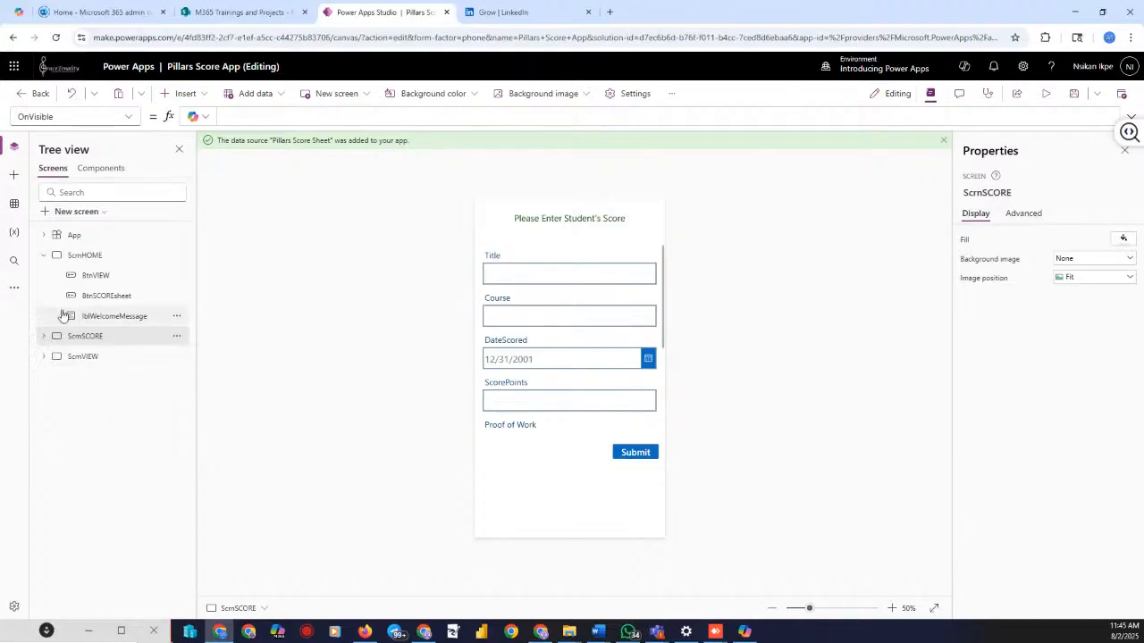
{"action": "left_click", "coordinate": [43, 255]}
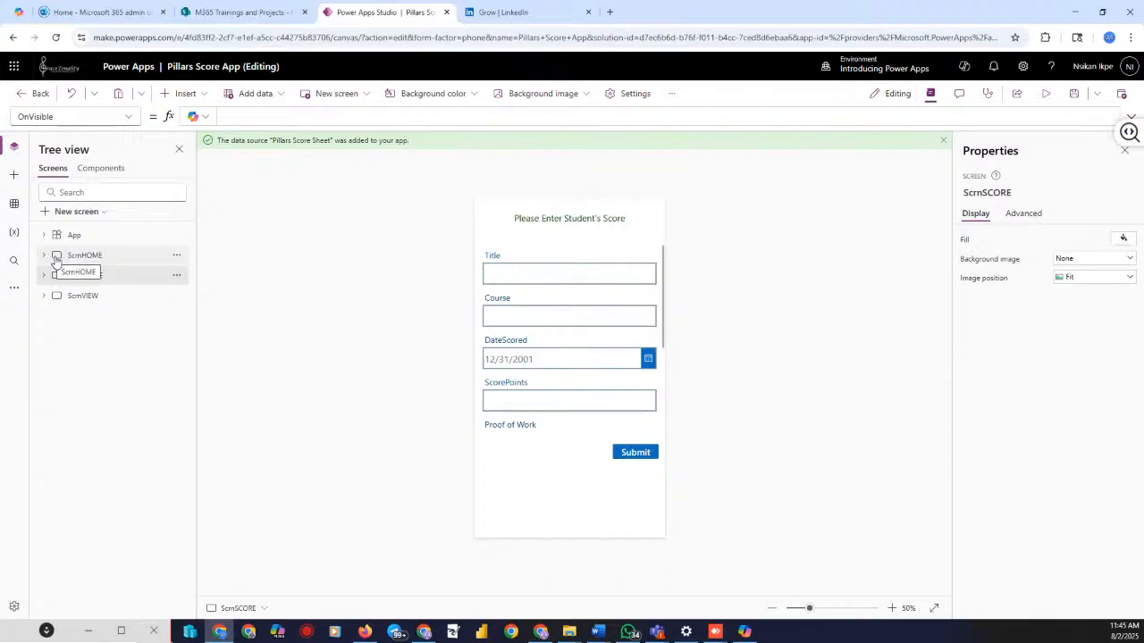
{"action": "left_click", "coordinate": [45, 256]}
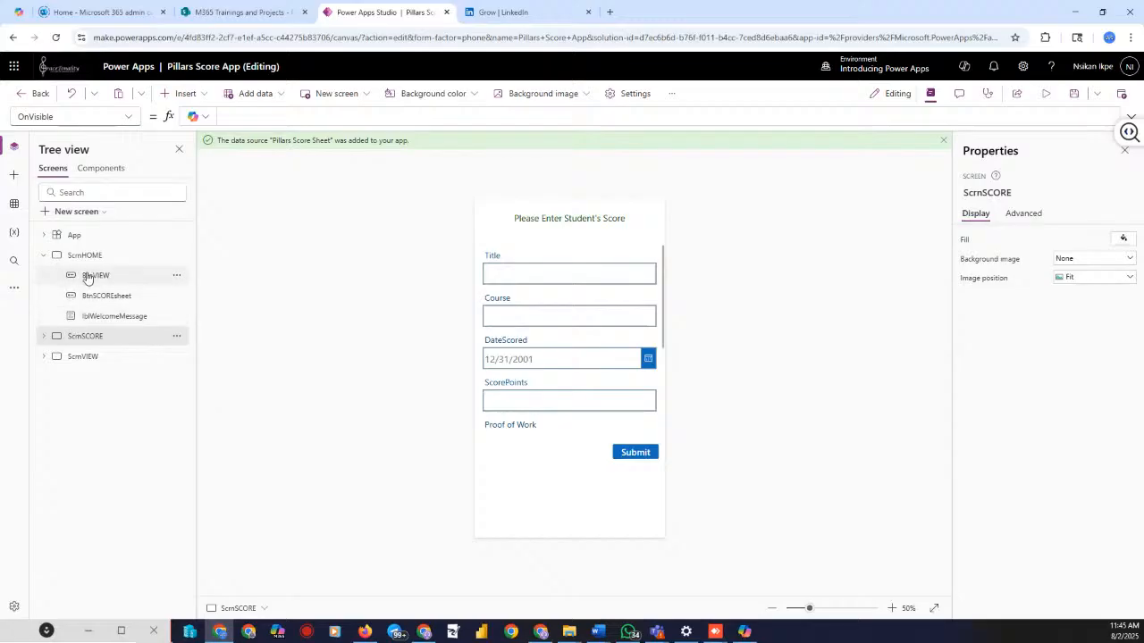
{"action": "left_click", "coordinate": [43, 256]}
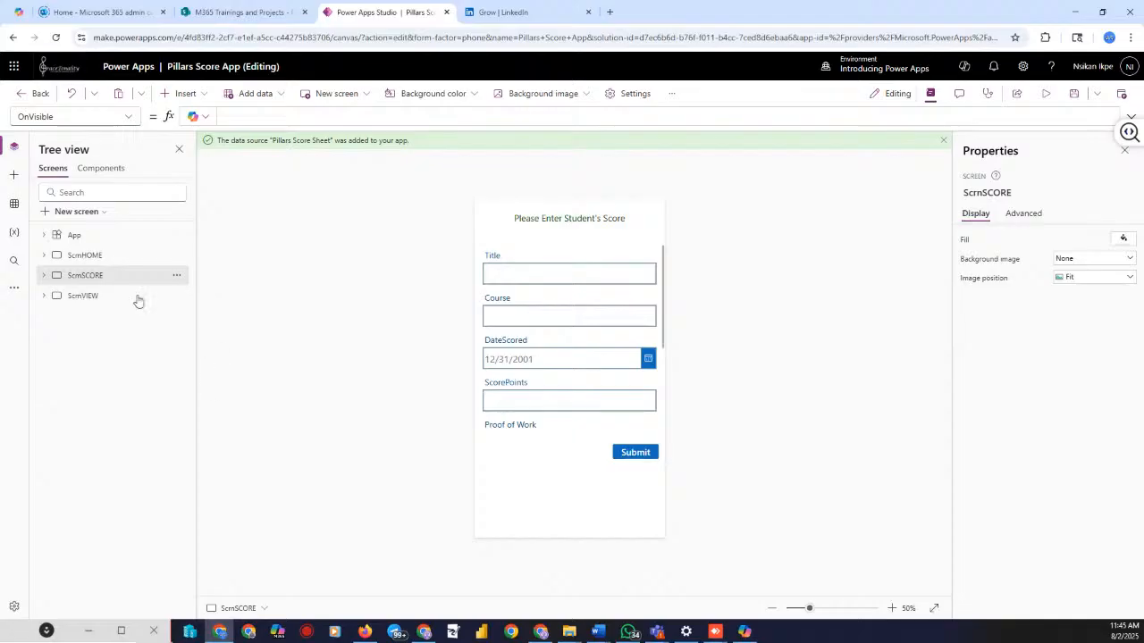
{"action": "left_click", "coordinate": [85, 255]}
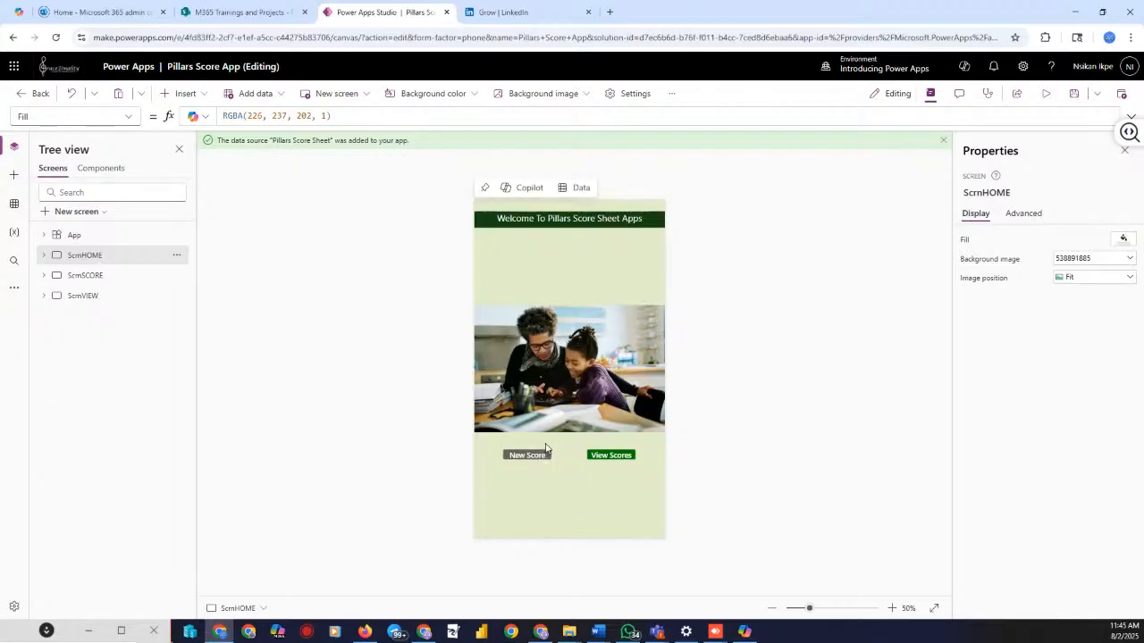
{"action": "left_click", "coordinate": [1130, 260]}
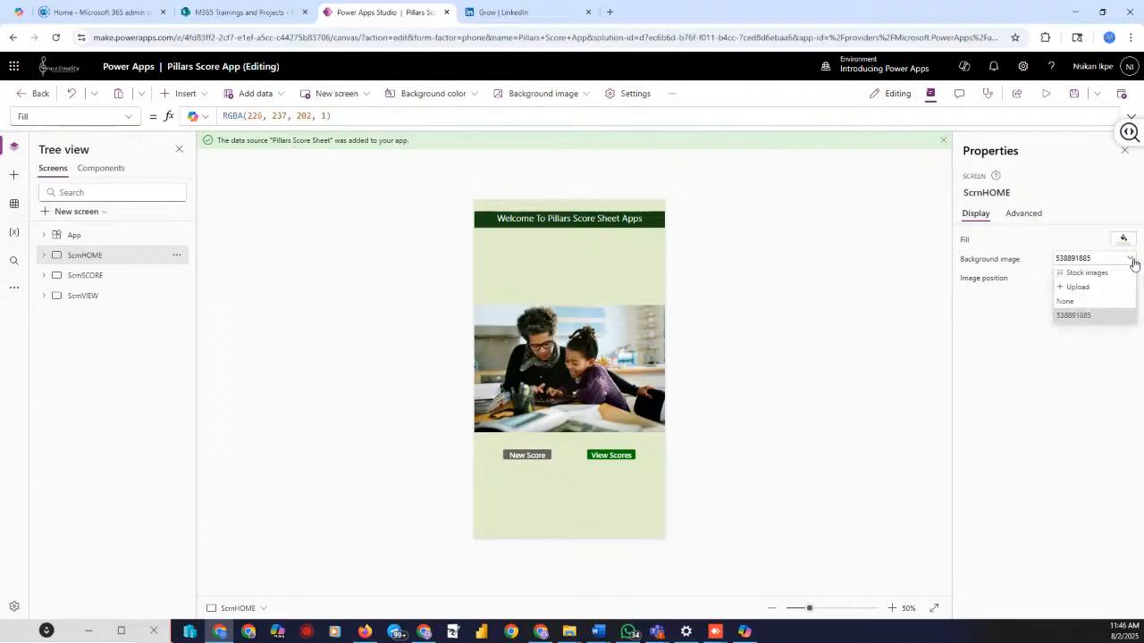
Browse the stock images, close them without choosing one, and select the New Score button
{"action": "left_click", "coordinate": [1087, 275]}
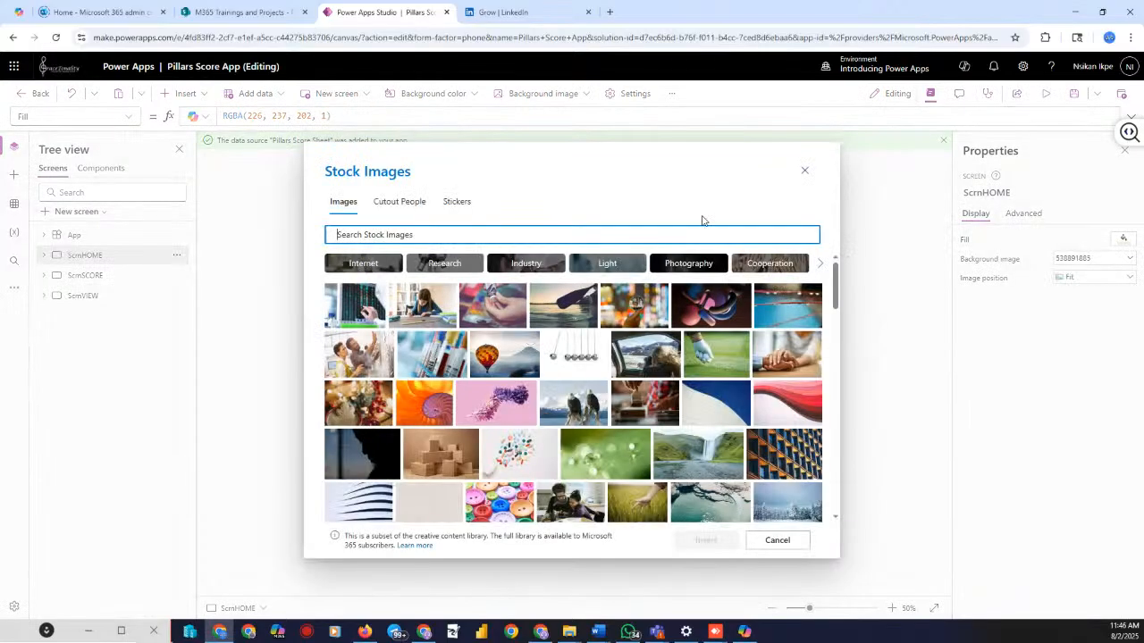
{"action": "left_click", "coordinate": [804, 173]}
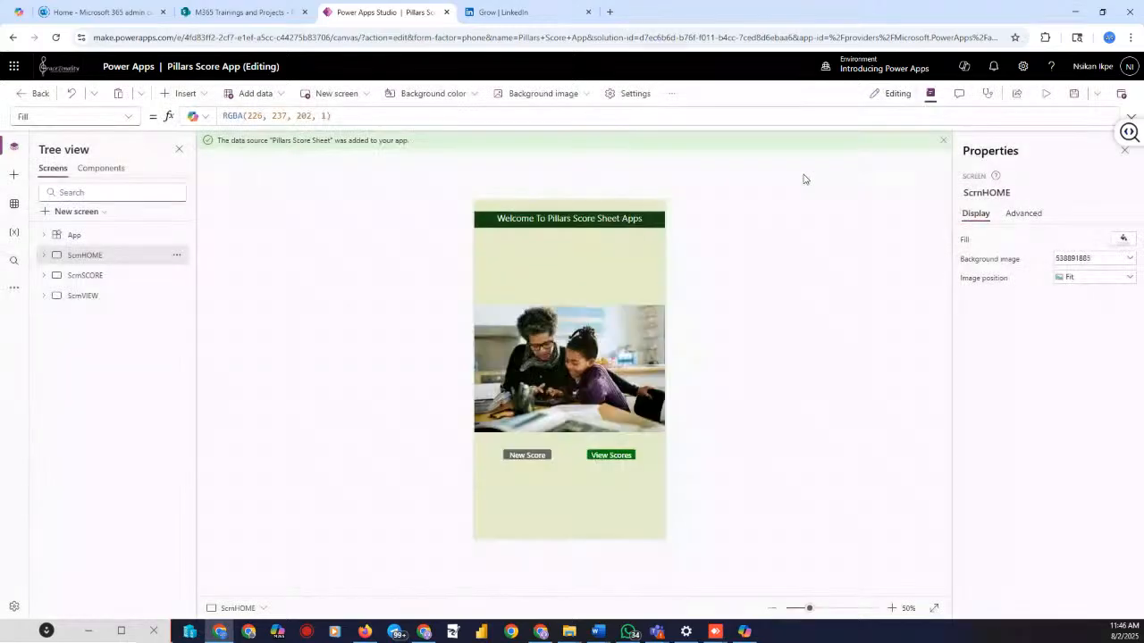
{"action": "left_click", "coordinate": [523, 458]}
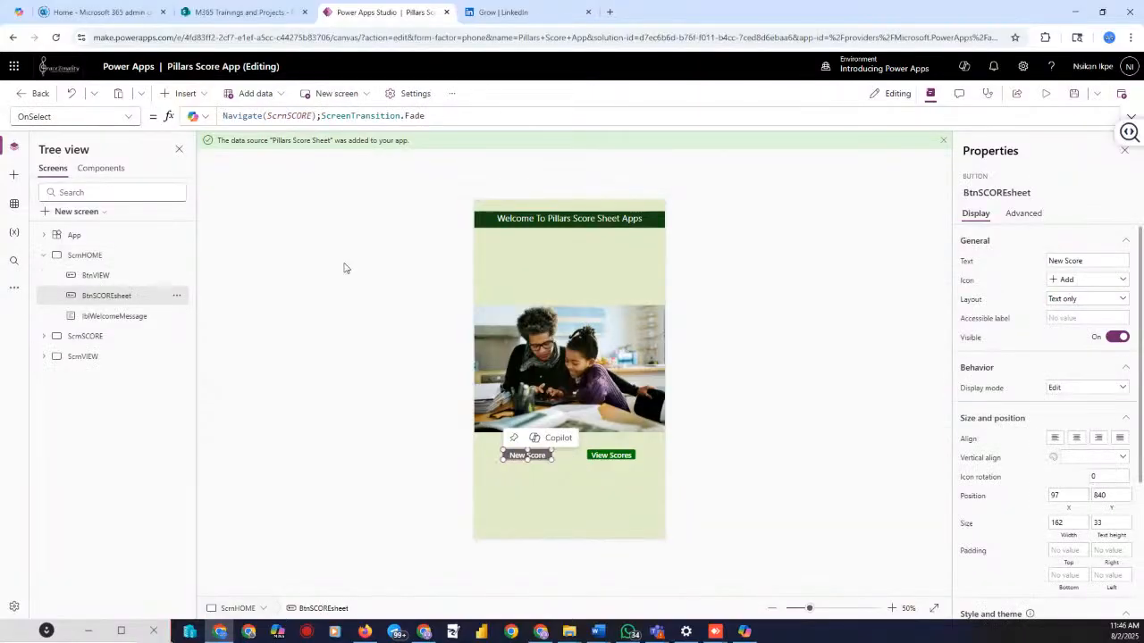
{"action": "left_click", "coordinate": [186, 94]}
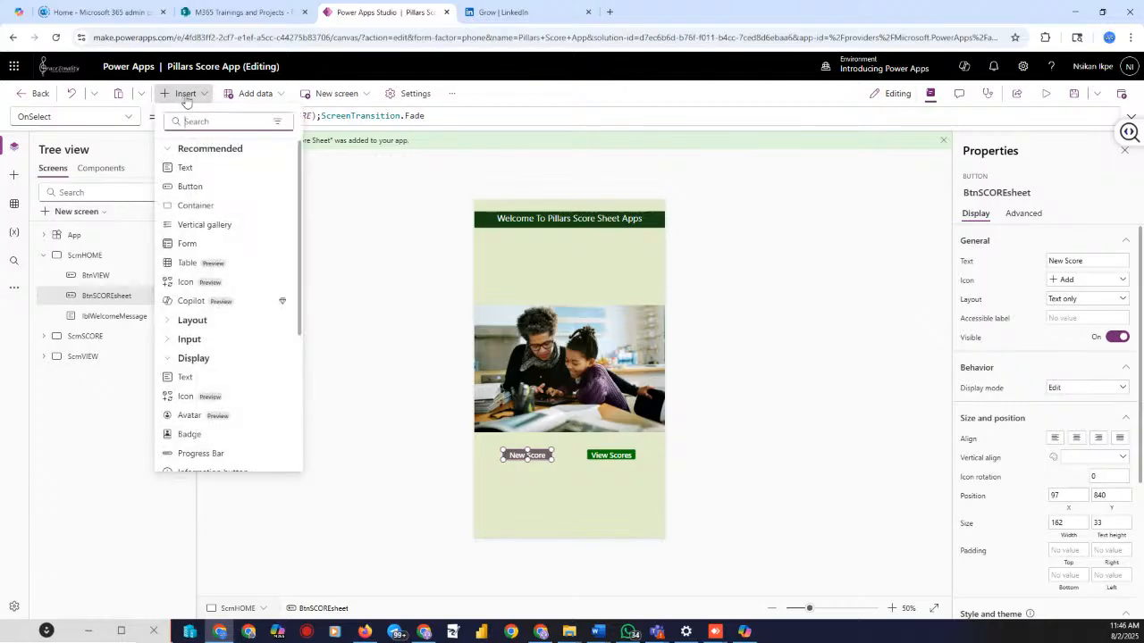
{"action": "left_click", "coordinate": [13, 177]}
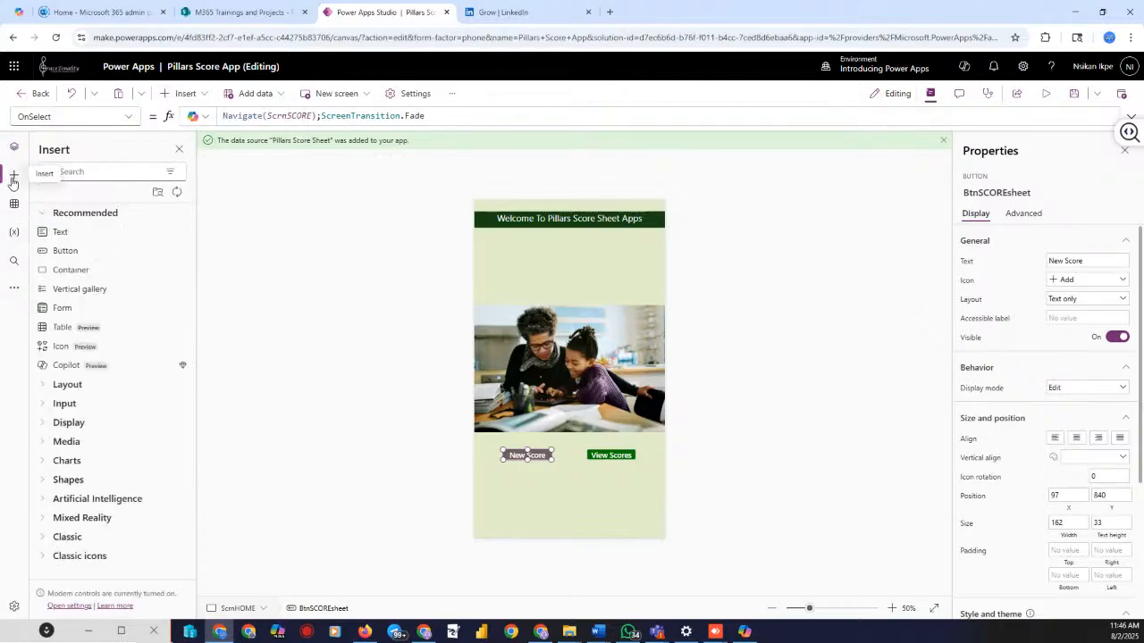
{"action": "left_click", "coordinate": [84, 169]}
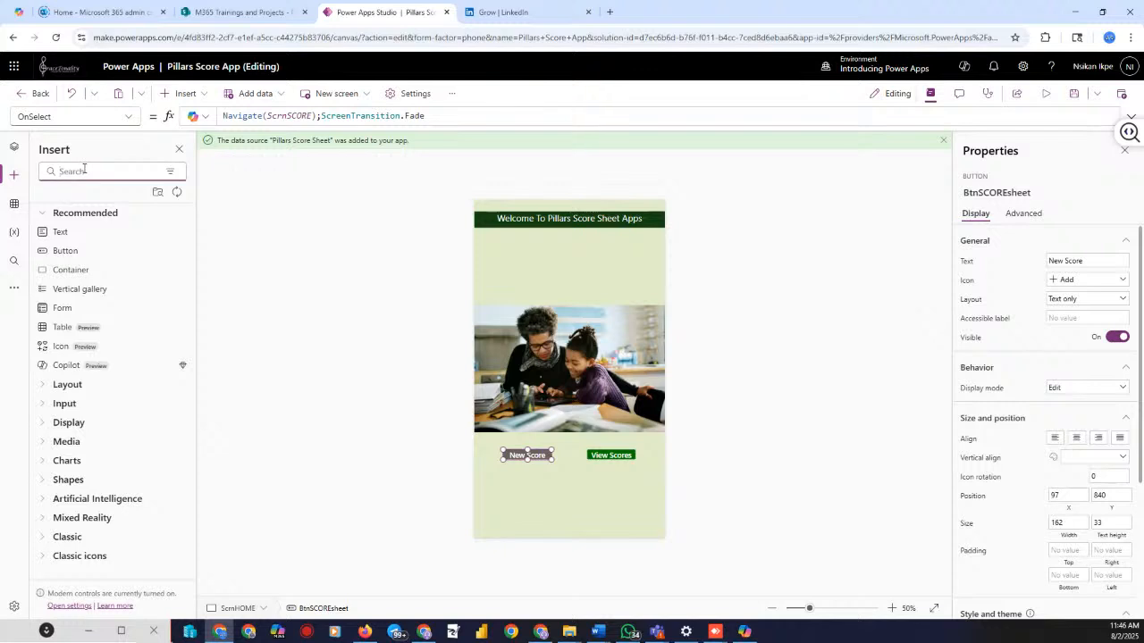
{"action": "type", "text": "button"}
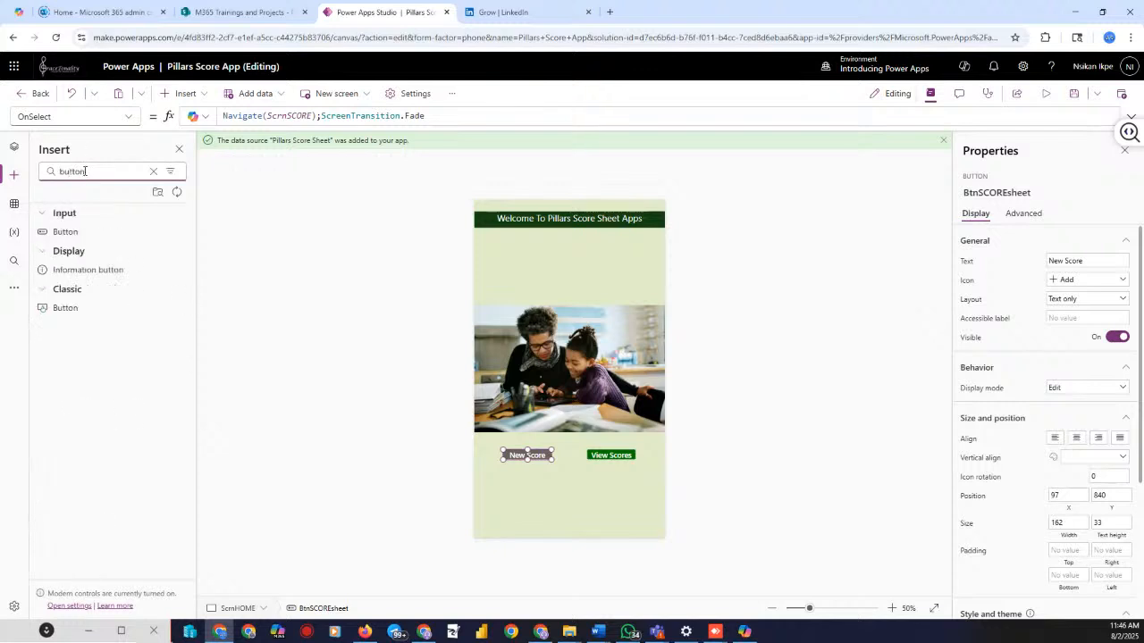
{"action": "left_click", "coordinate": [60, 309]}
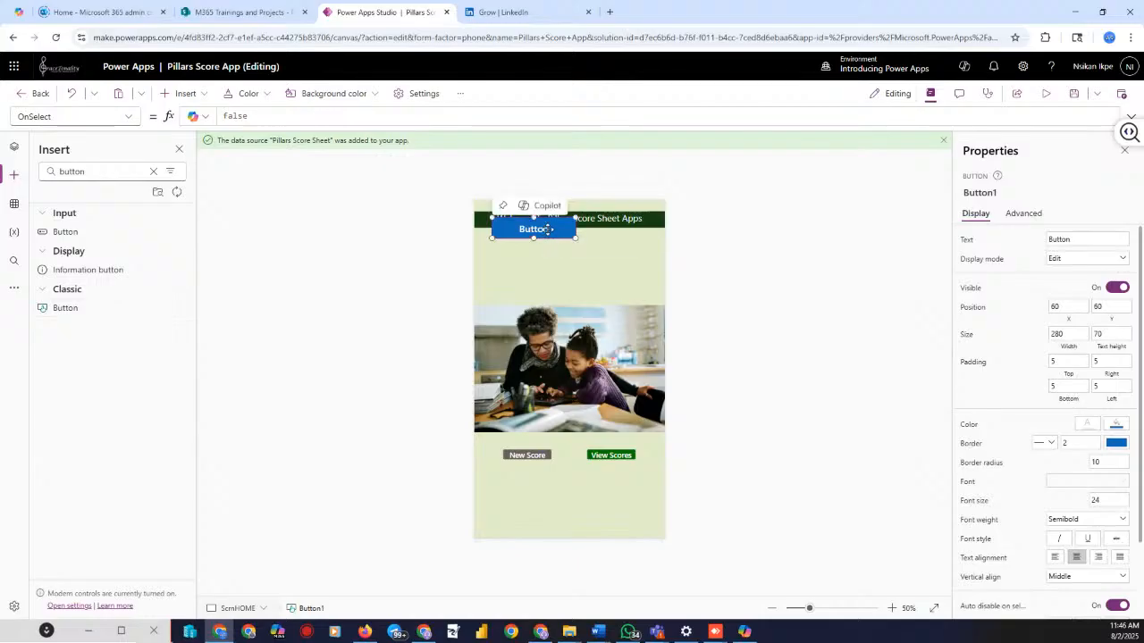
{"action": "key", "text": "Delete"}
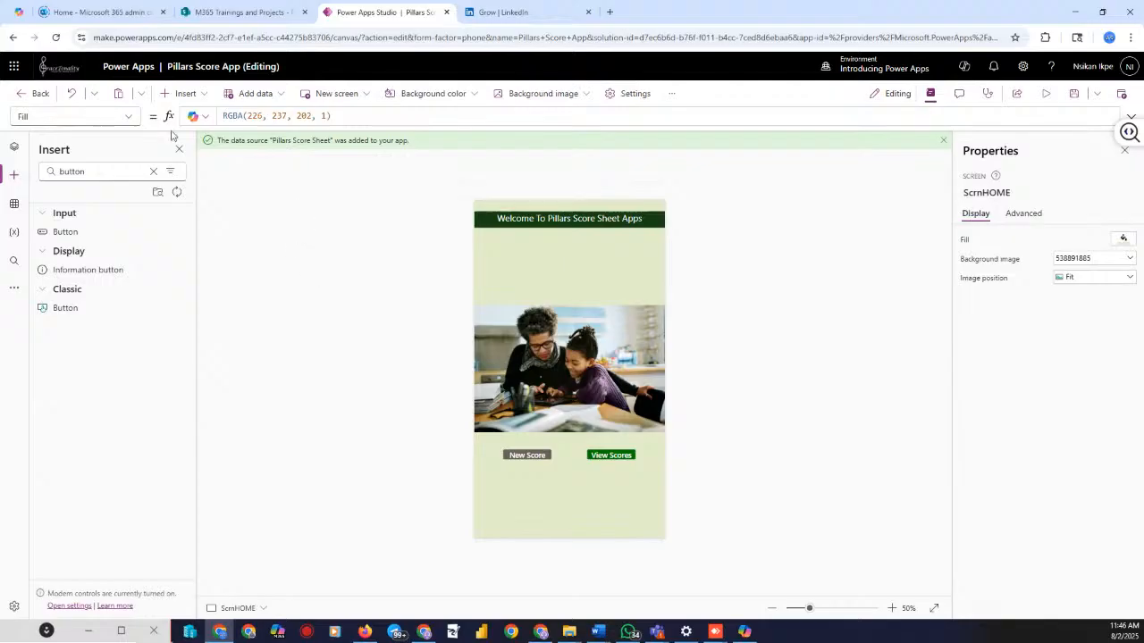
{"action": "left_click", "coordinate": [523, 456]}
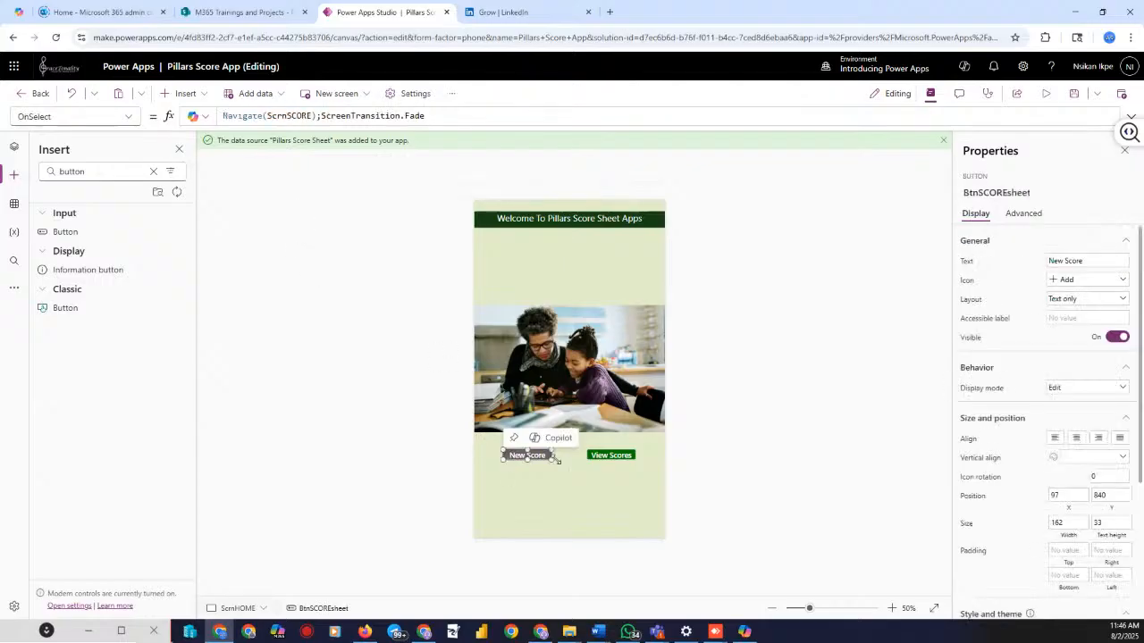
{"action": "left_click", "coordinate": [604, 457]}
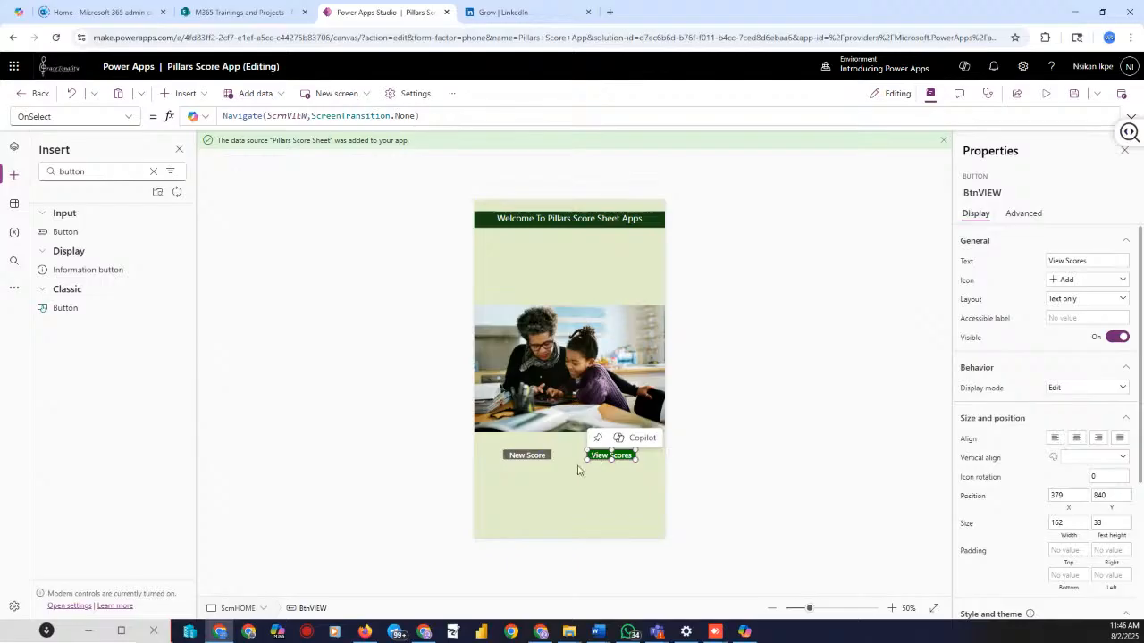
{"action": "left_click", "coordinate": [537, 458]}
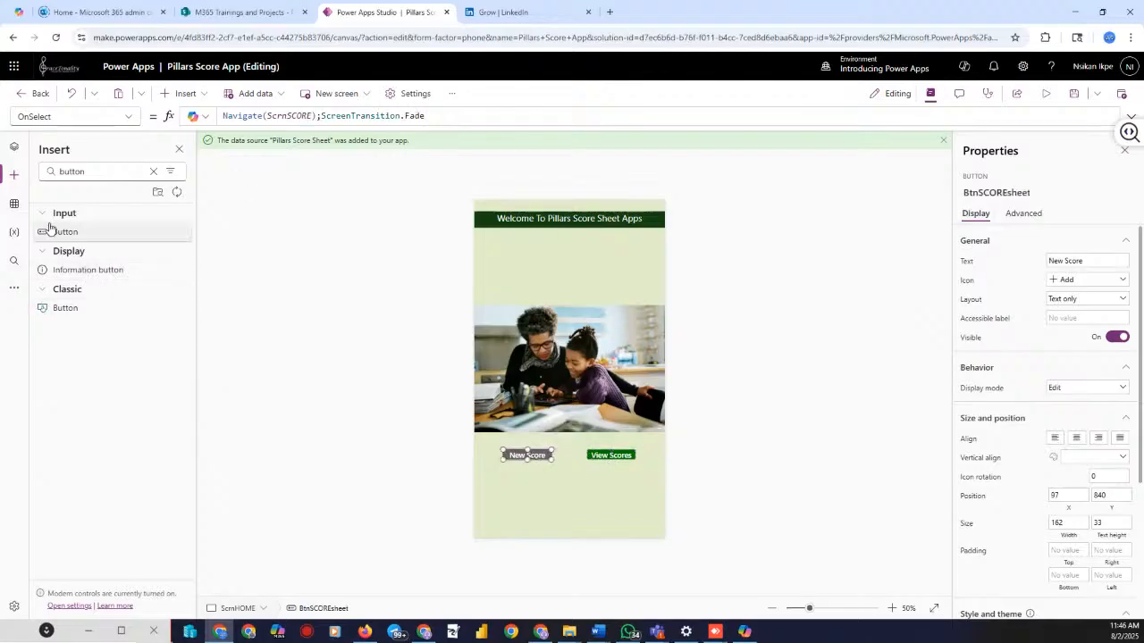
{"action": "left_click", "coordinate": [13, 147]}
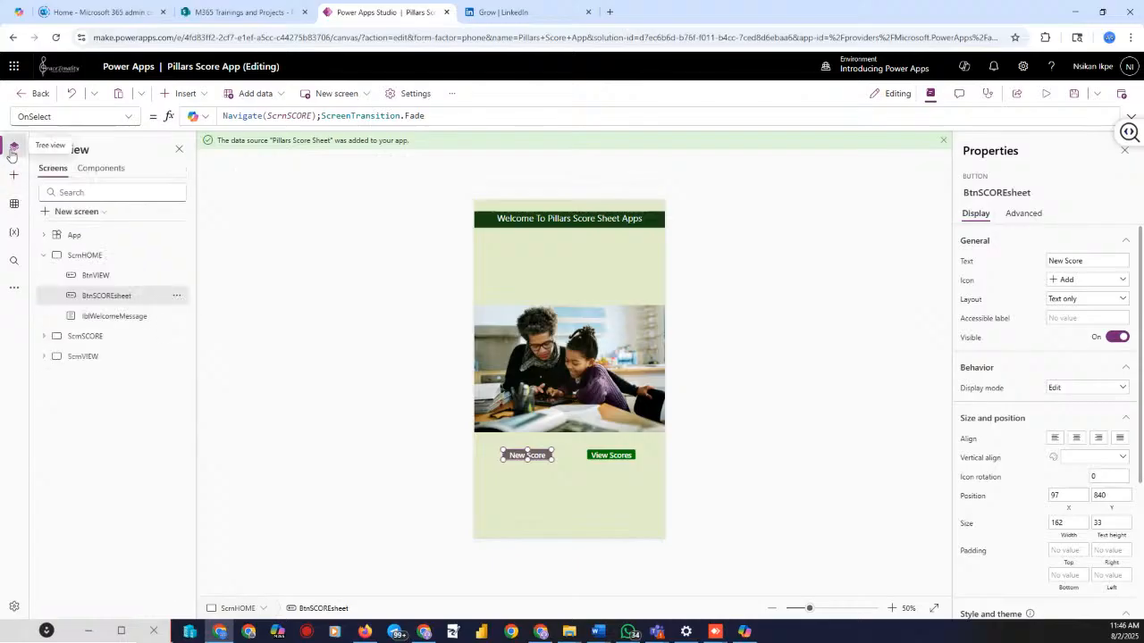
{"action": "left_click", "coordinate": [14, 147]}
{"action": "left_click", "coordinate": [14, 146]}
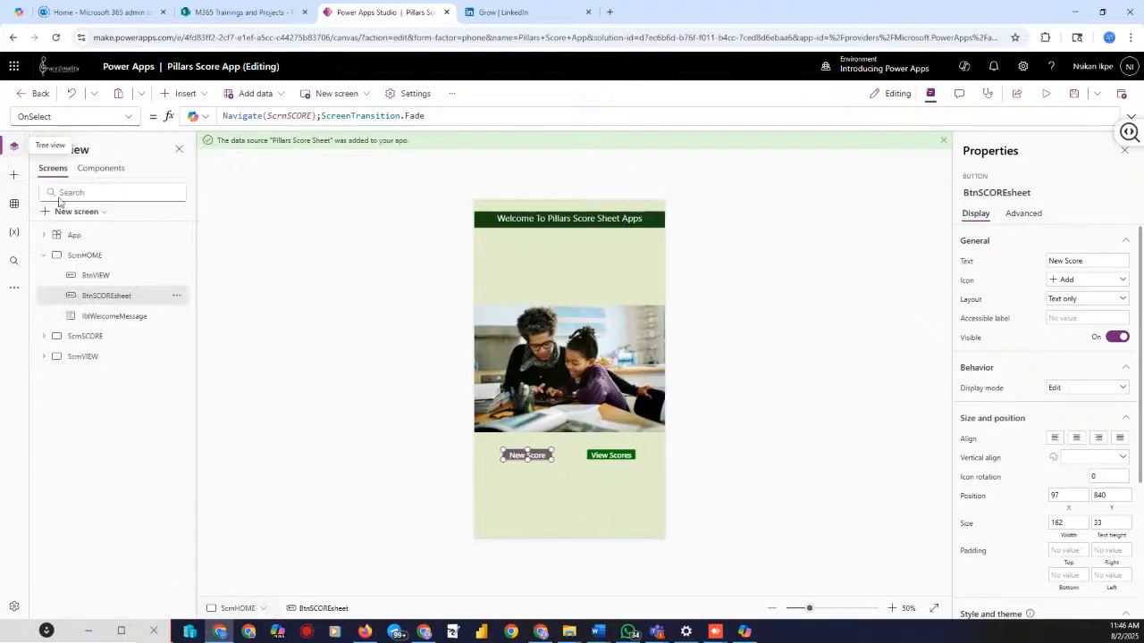
Retype the New Score OnSelect as Navigate to ScrnSCORE with ScreenTransition.Fade
{"action": "left_click", "coordinate": [44, 256]}
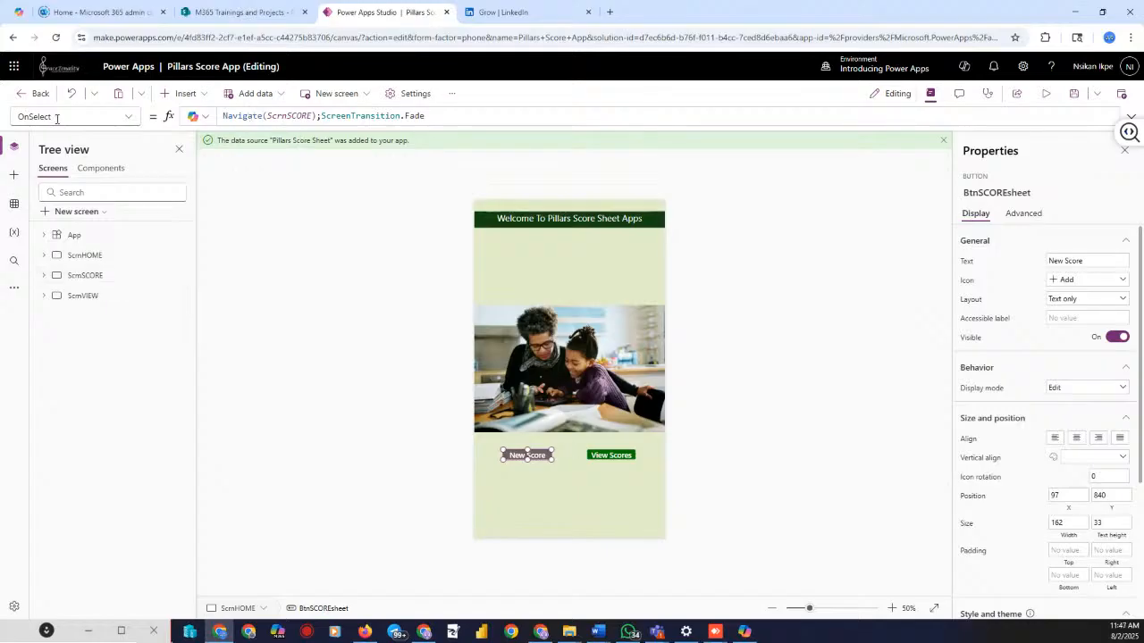
{"action": "left_click", "coordinate": [438, 114]}
{"action": "key", "text": "ctrl+a"}
{"action": "key", "text": "Delete"}
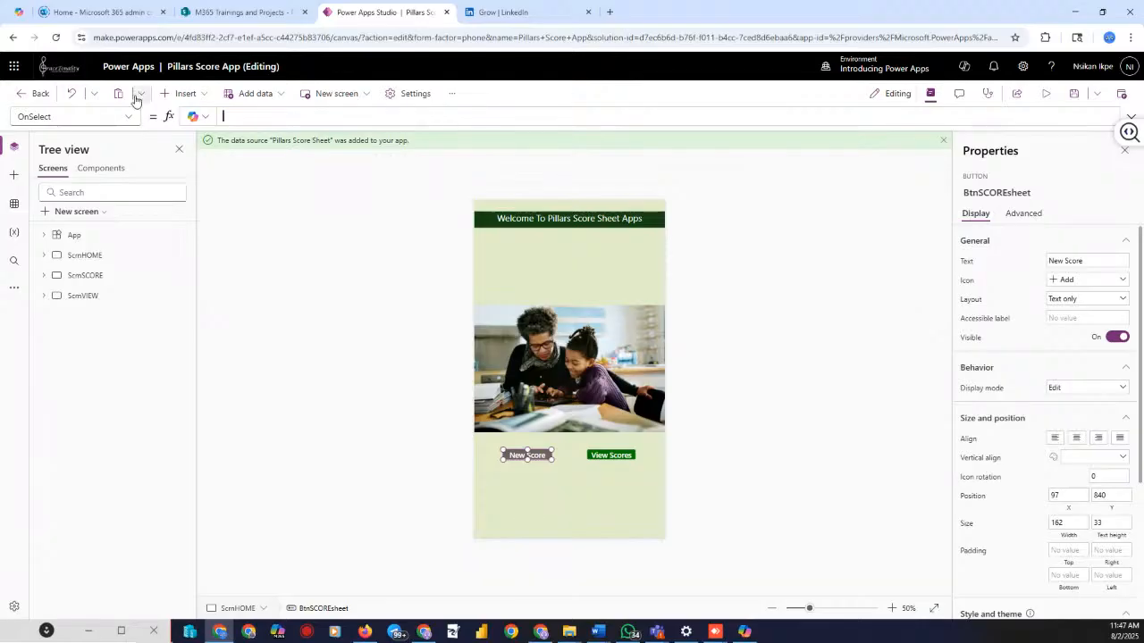
{"action": "type", "text": "Navigate("}
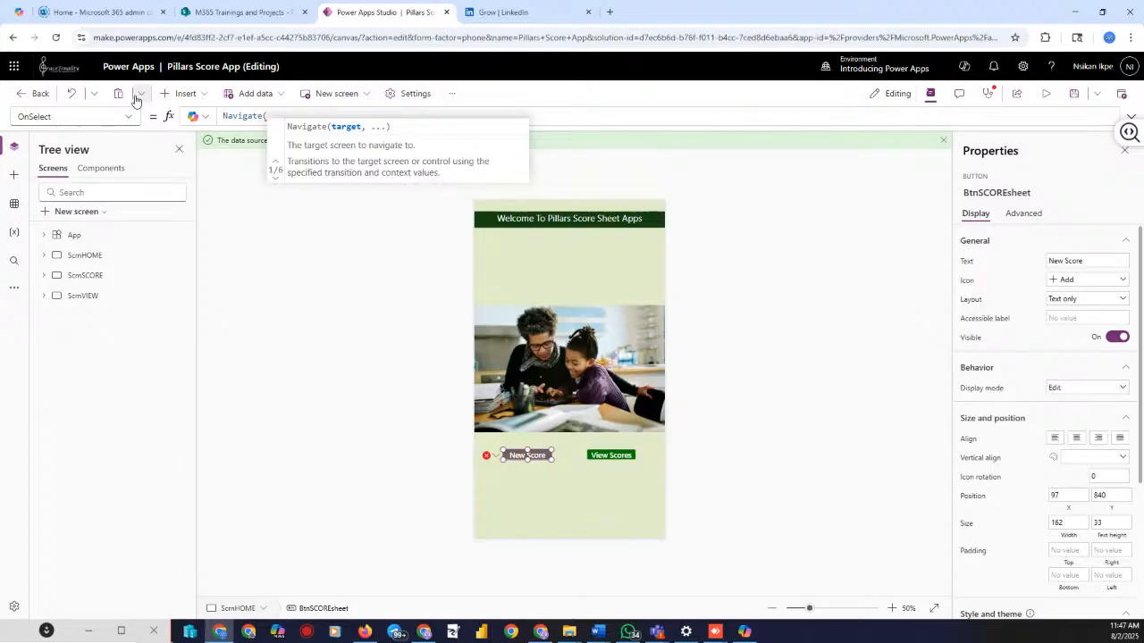
{"action": "type", "text": "scrn"}
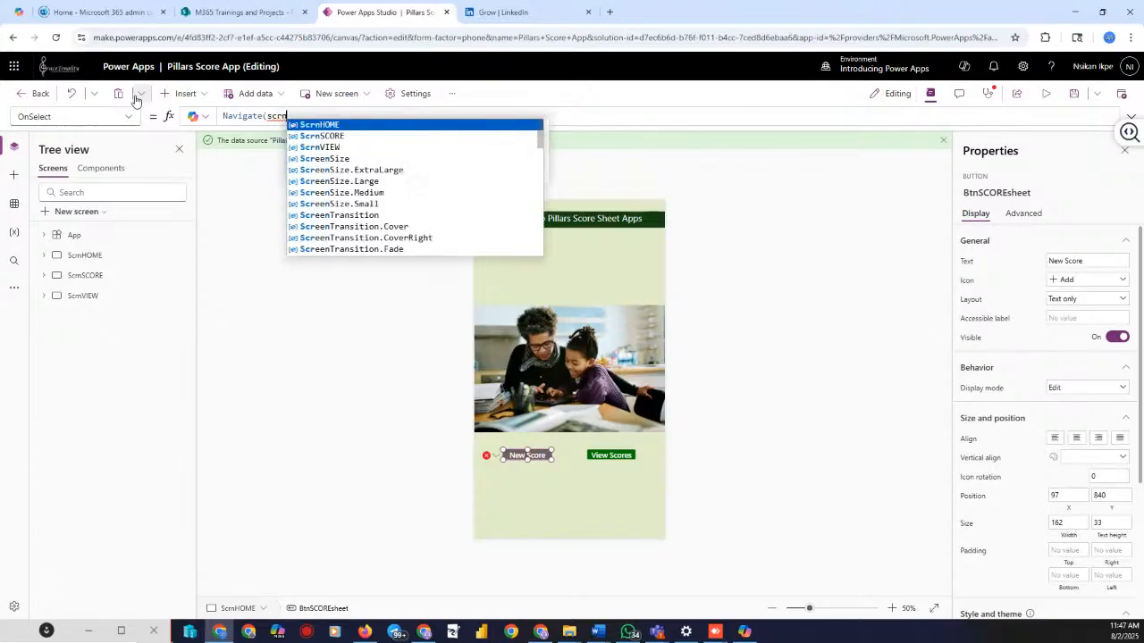
{"action": "key", "text": "Down"}
{"action": "key", "text": "Tab"}
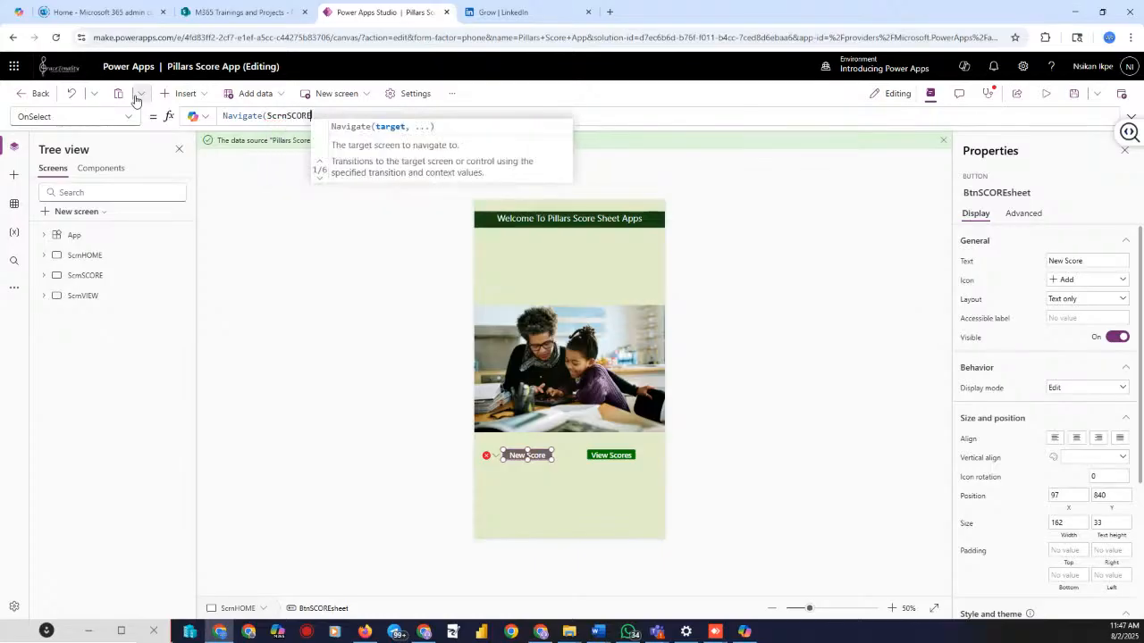
{"action": "type", "text": ")"}
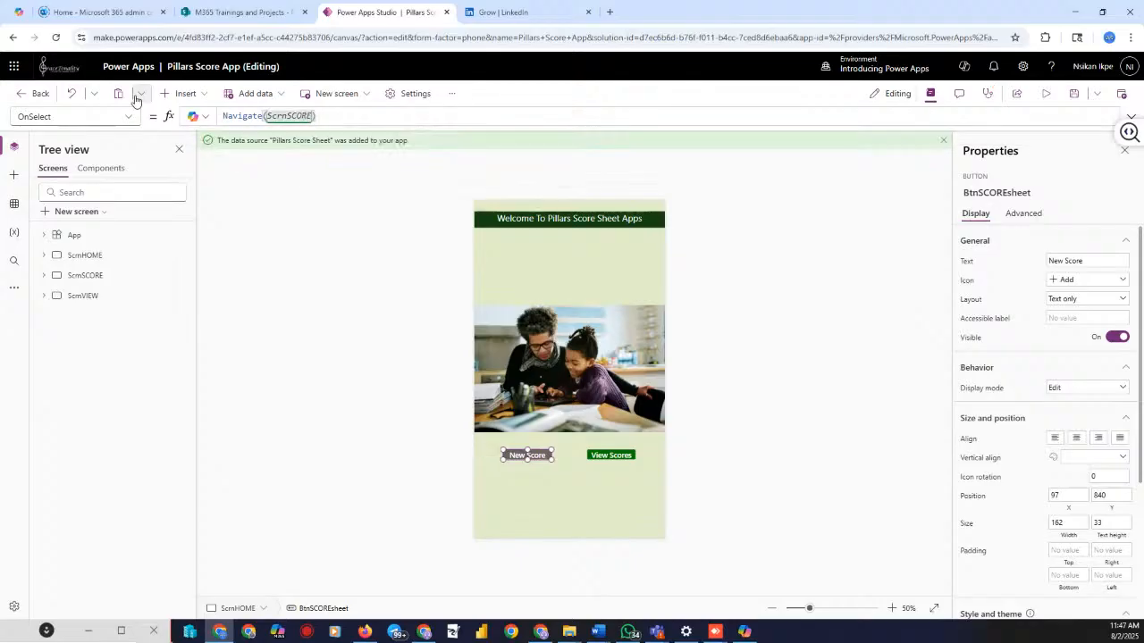
{"action": "type", "text": ";scren"}
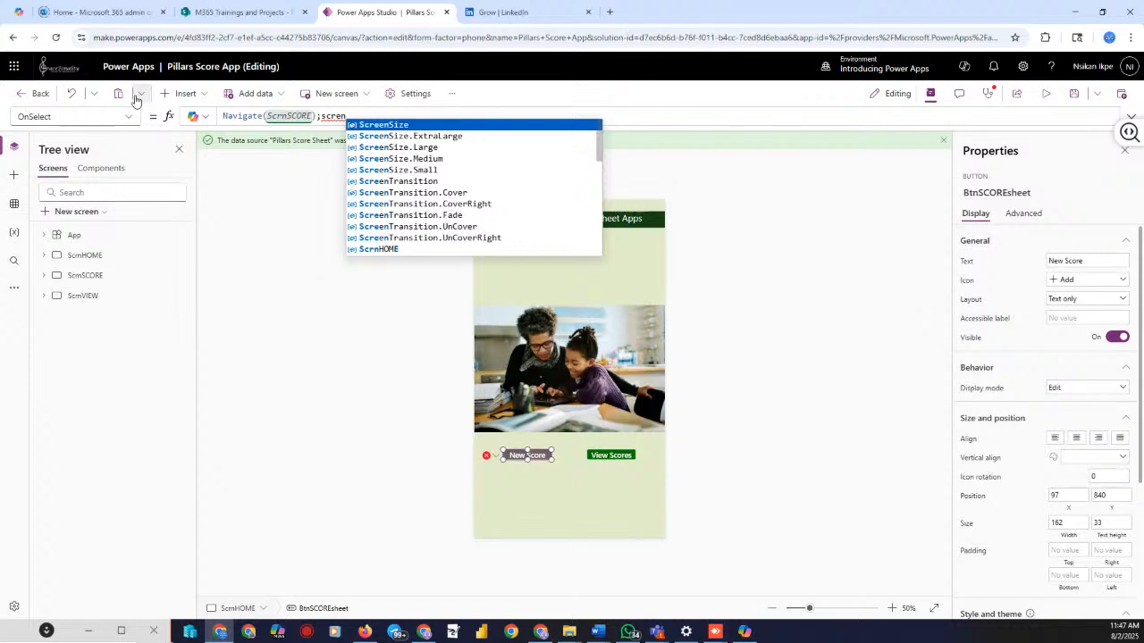
{"action": "left_click", "coordinate": [444, 215]}
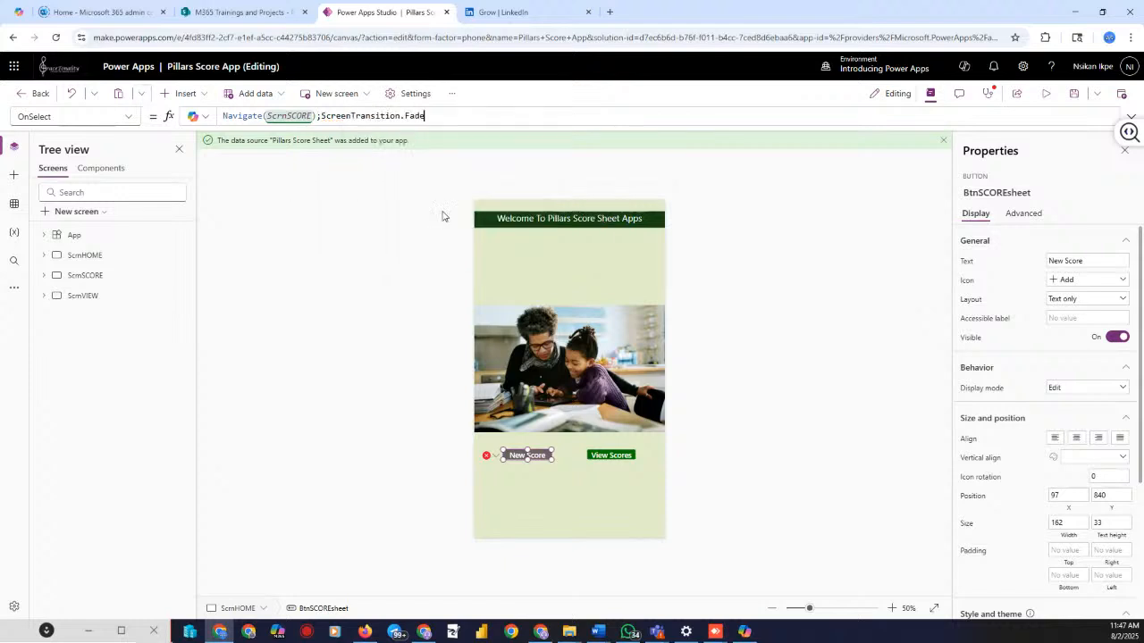
{"action": "left_click", "coordinate": [394, 290]}
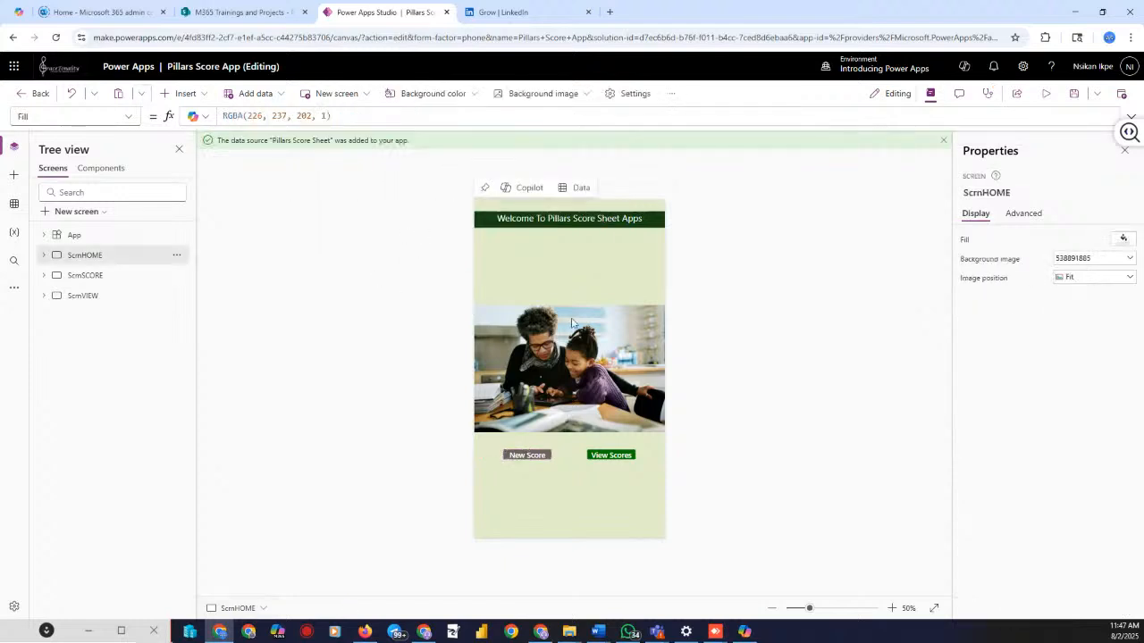
Save the app, then preview it to confirm New Score opens the score form
{"action": "left_click", "coordinate": [1068, 97]}
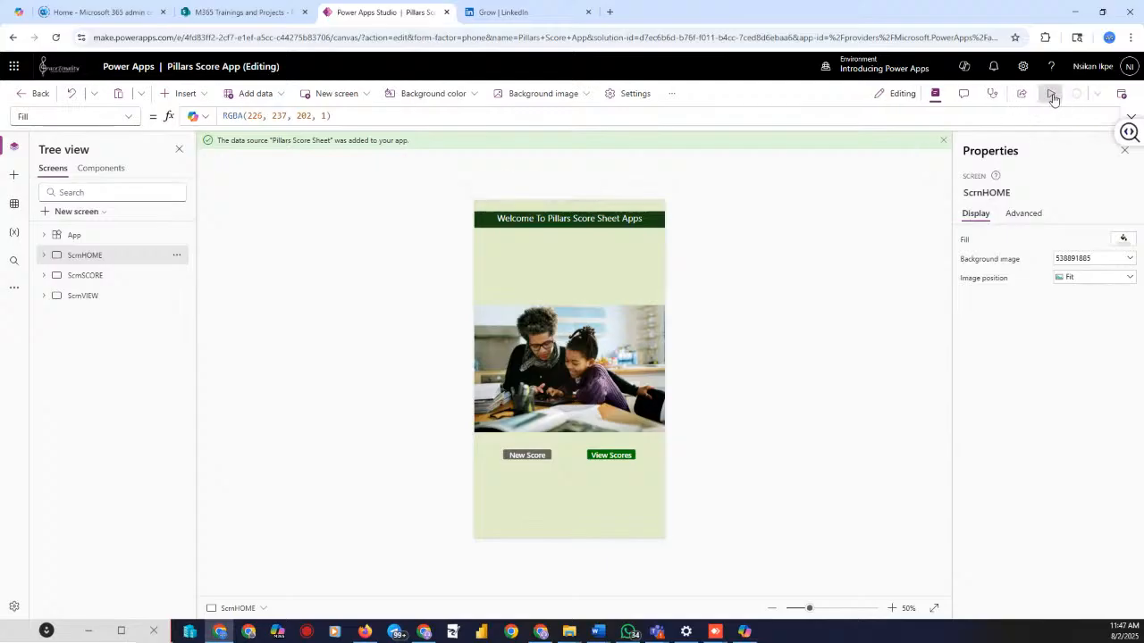
{"action": "left_click", "coordinate": [1051, 94]}
{"action": "left_click", "coordinate": [501, 471]}
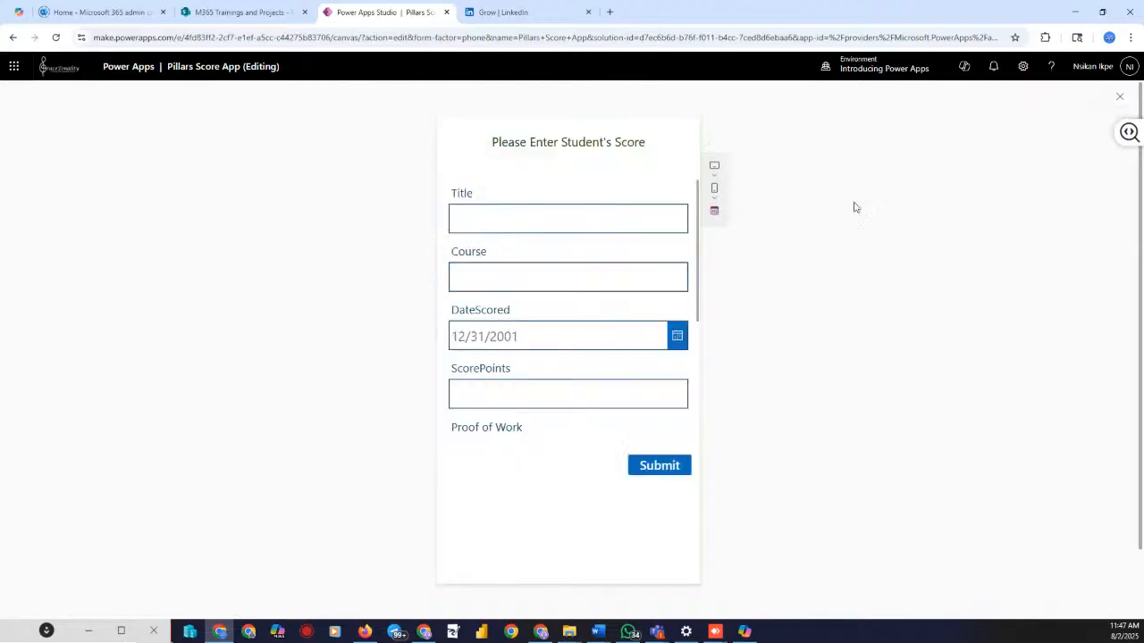
{"action": "left_click", "coordinate": [1117, 98]}
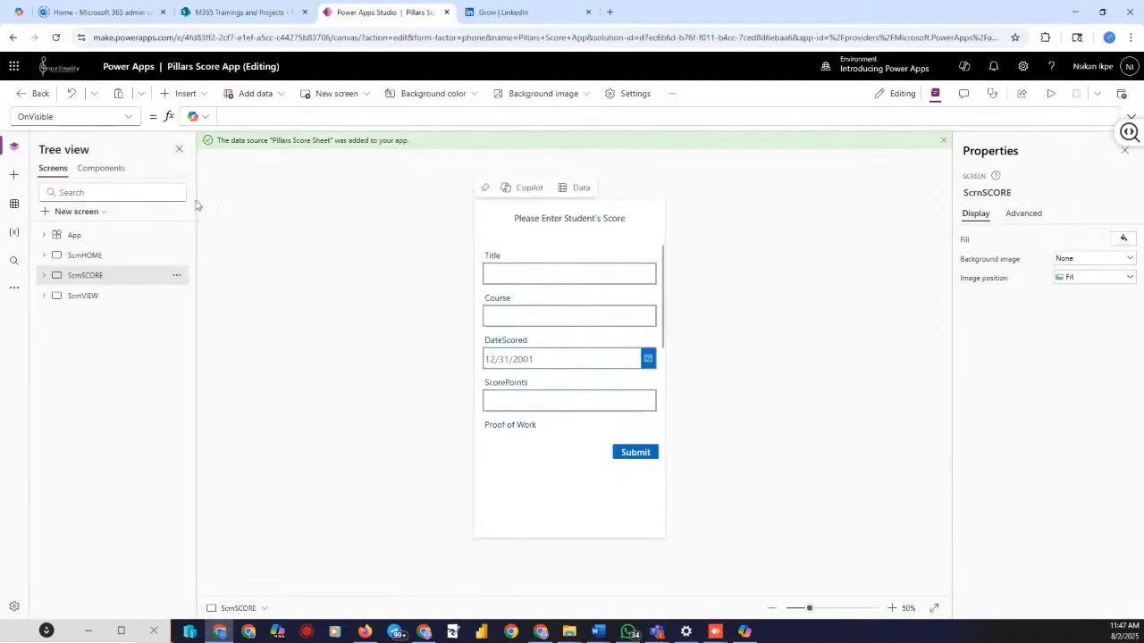
{"action": "left_click", "coordinate": [85, 256]}
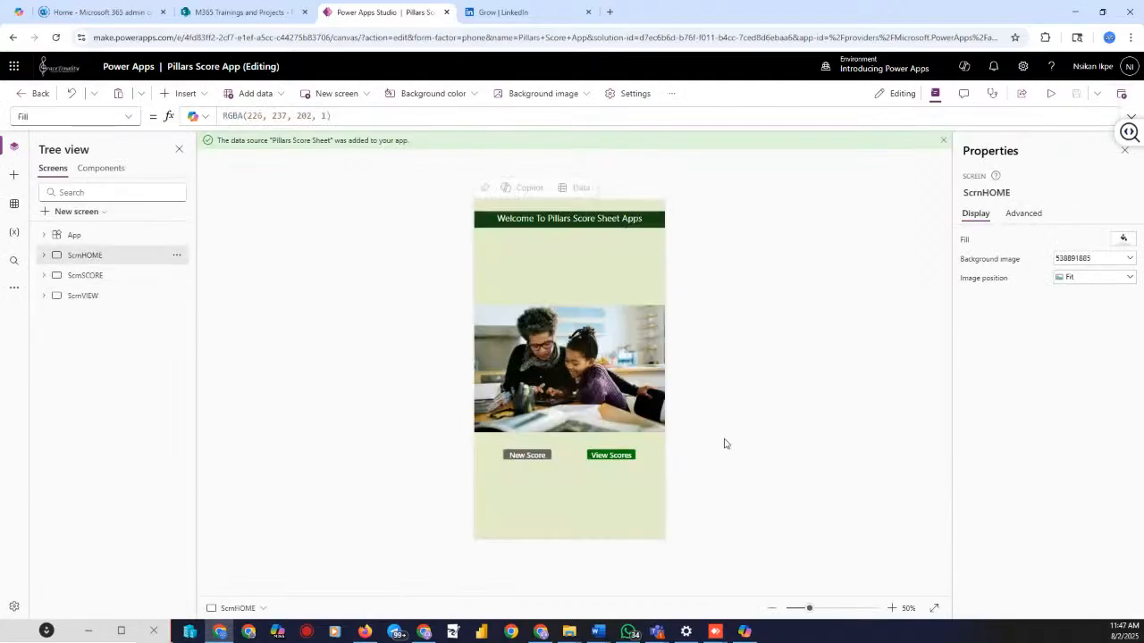
Select the View Scores button and check its OnSelect property
{"action": "left_click", "coordinate": [607, 458]}
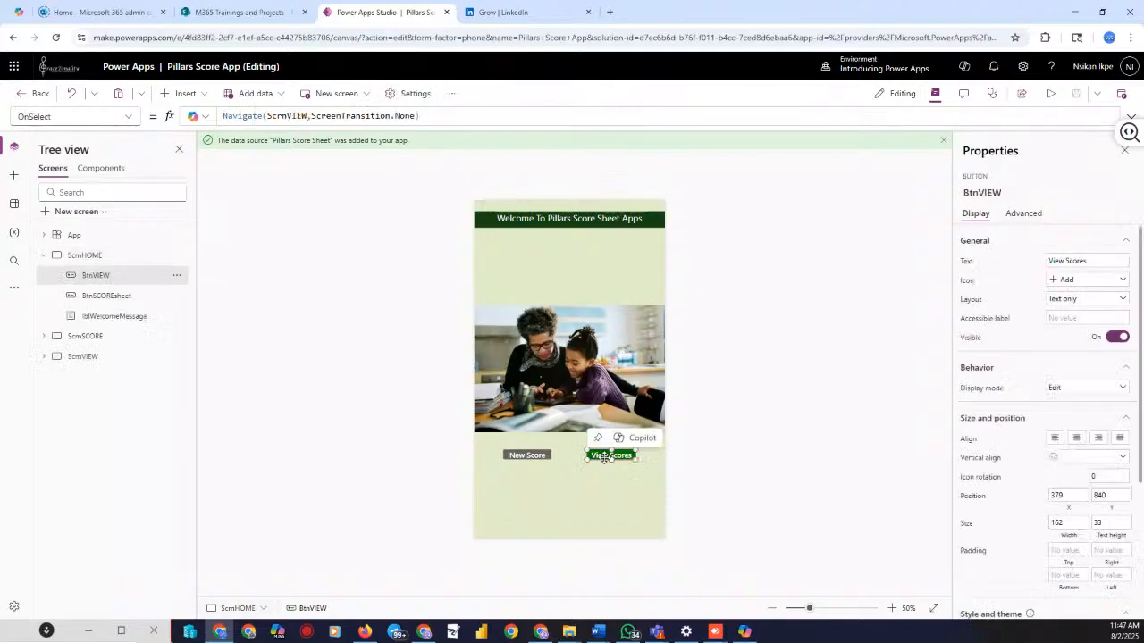
{"action": "left_click", "coordinate": [127, 117]}
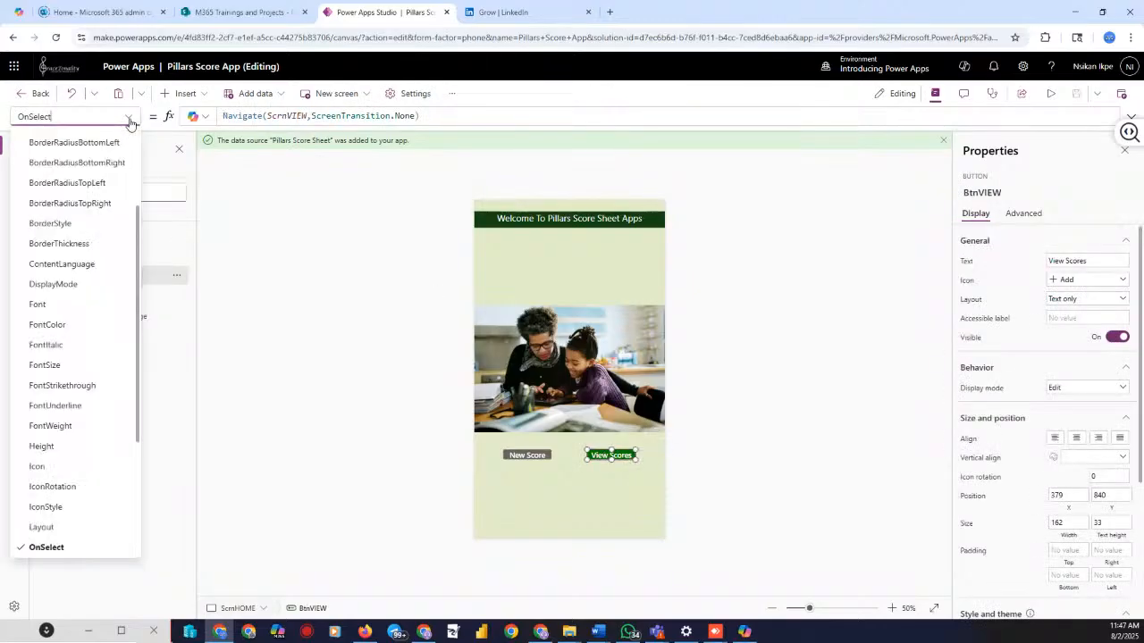
{"action": "left_click", "coordinate": [48, 547]}
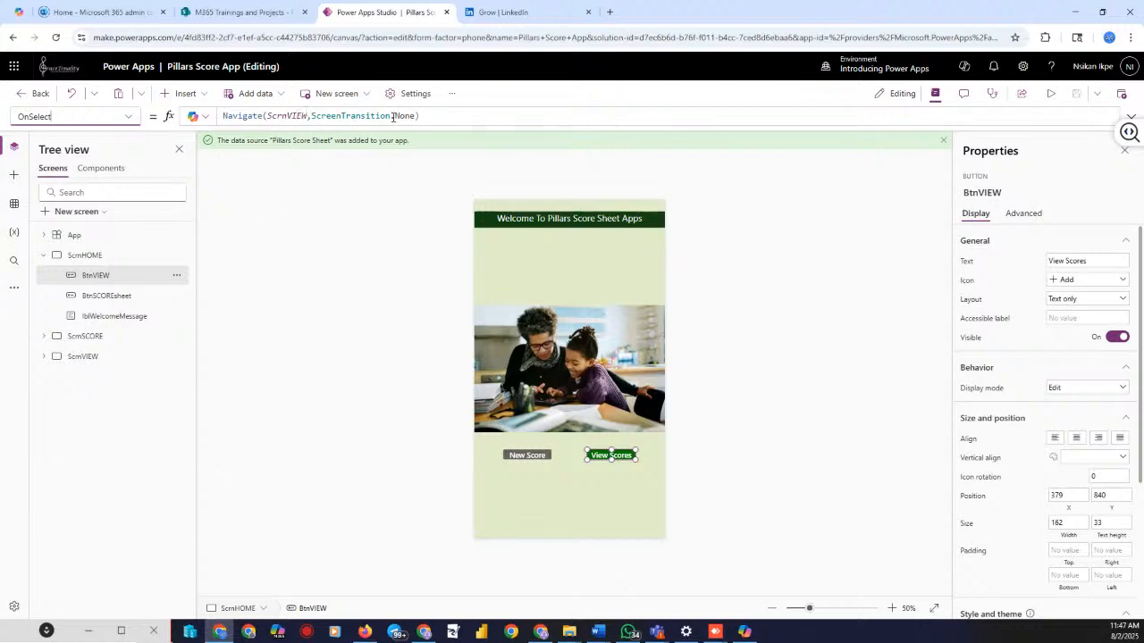
Collapse ScrnHOME in the tree and show ScrnSCORE on the canvas
{"action": "left_click", "coordinate": [767, 363]}
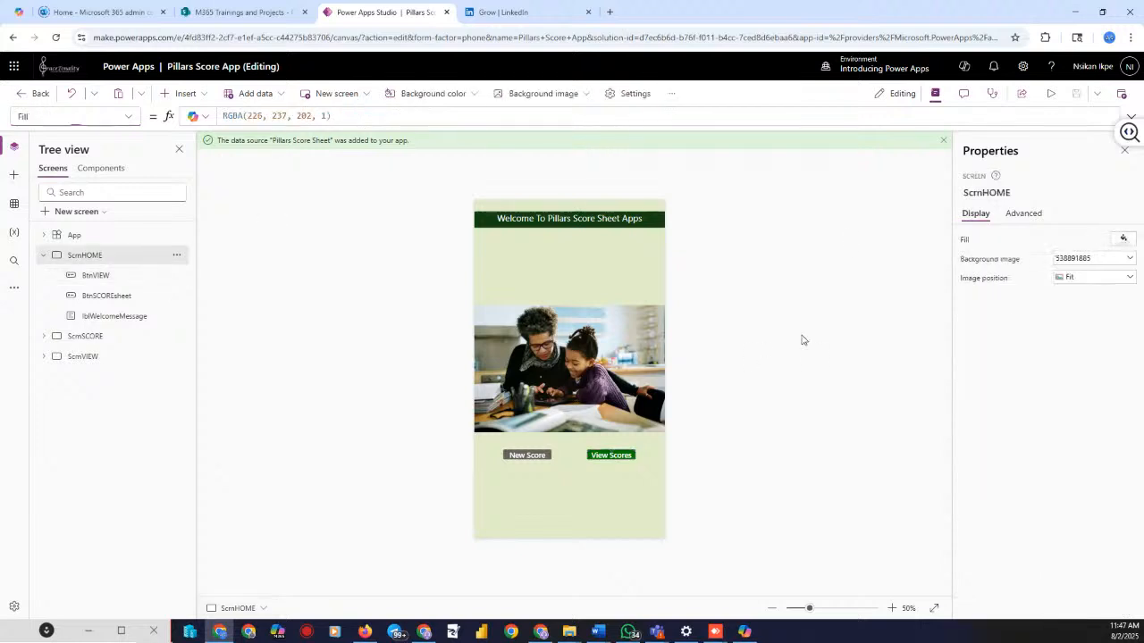
{"action": "left_click", "coordinate": [42, 256]}
{"action": "left_click", "coordinate": [86, 275]}
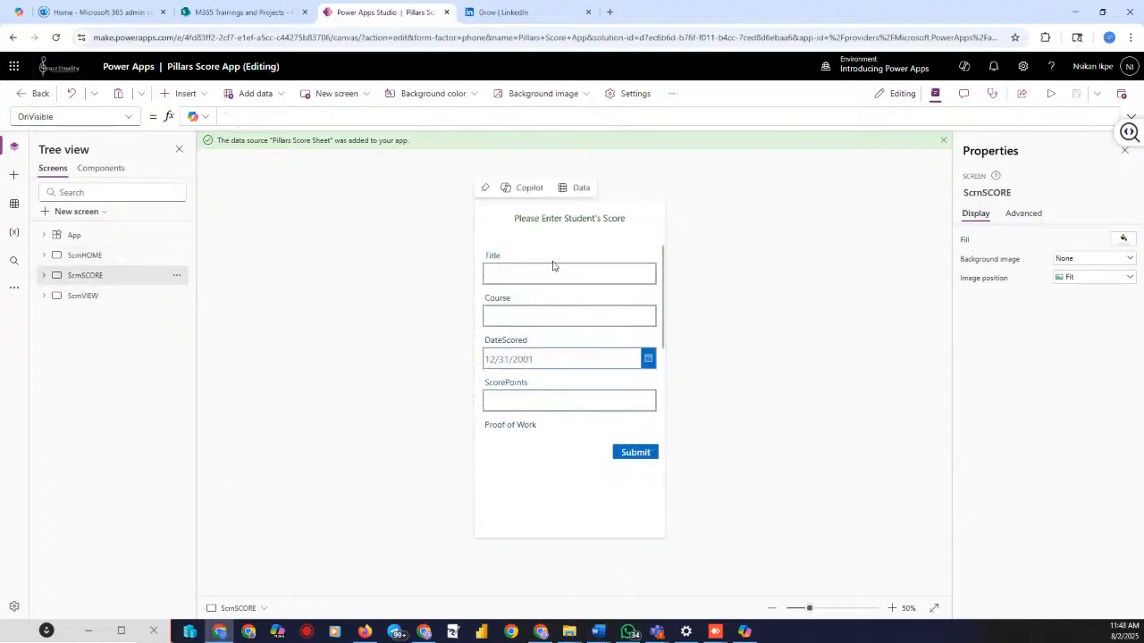
{"action": "left_click", "coordinate": [43, 275]}
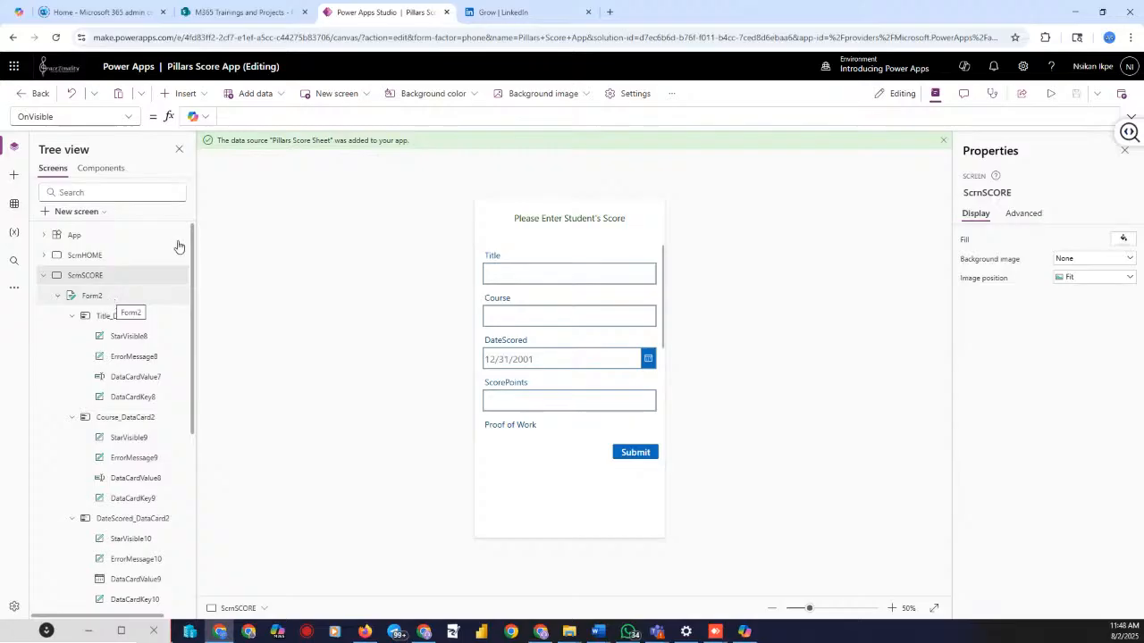
{"action": "left_click", "coordinate": [189, 94]}
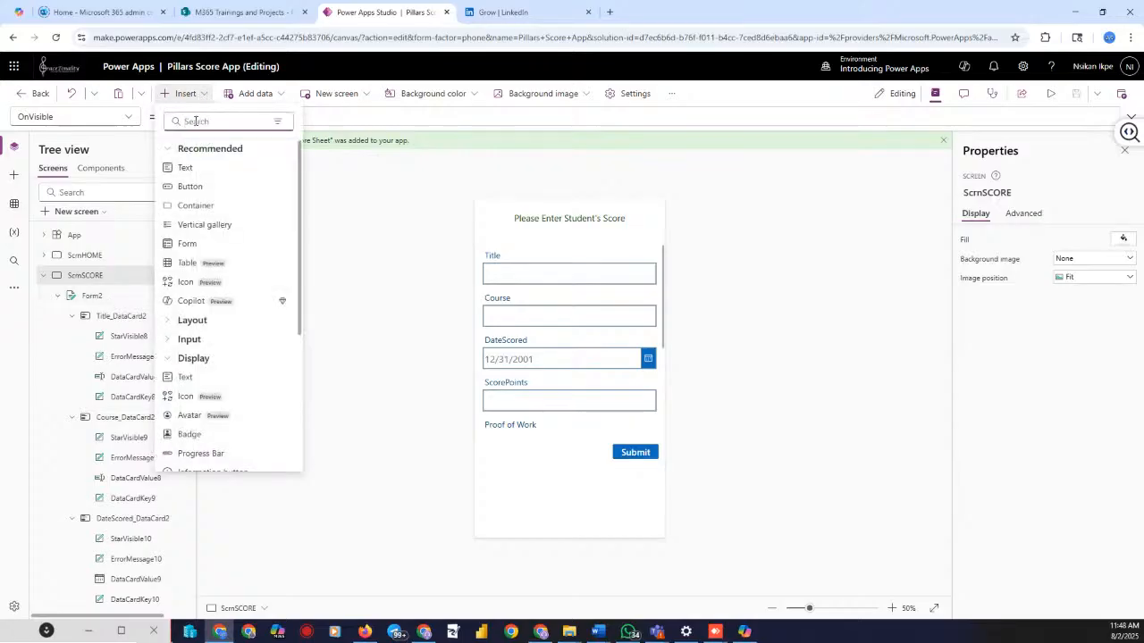
{"action": "type", "text": "edit"}
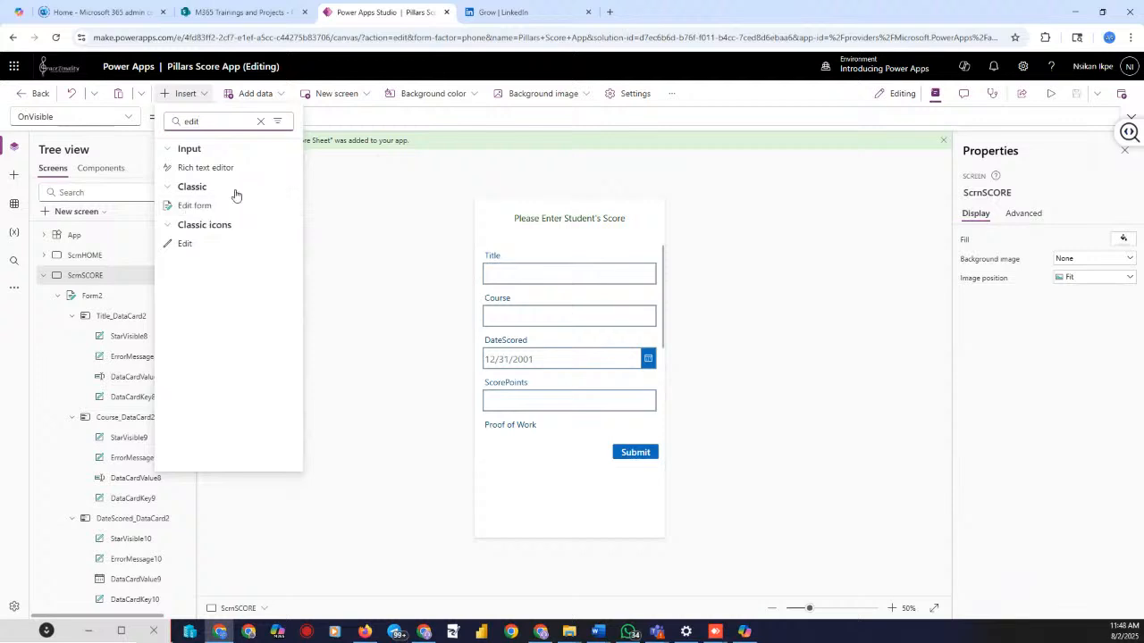
{"action": "left_click", "coordinate": [365, 243]}
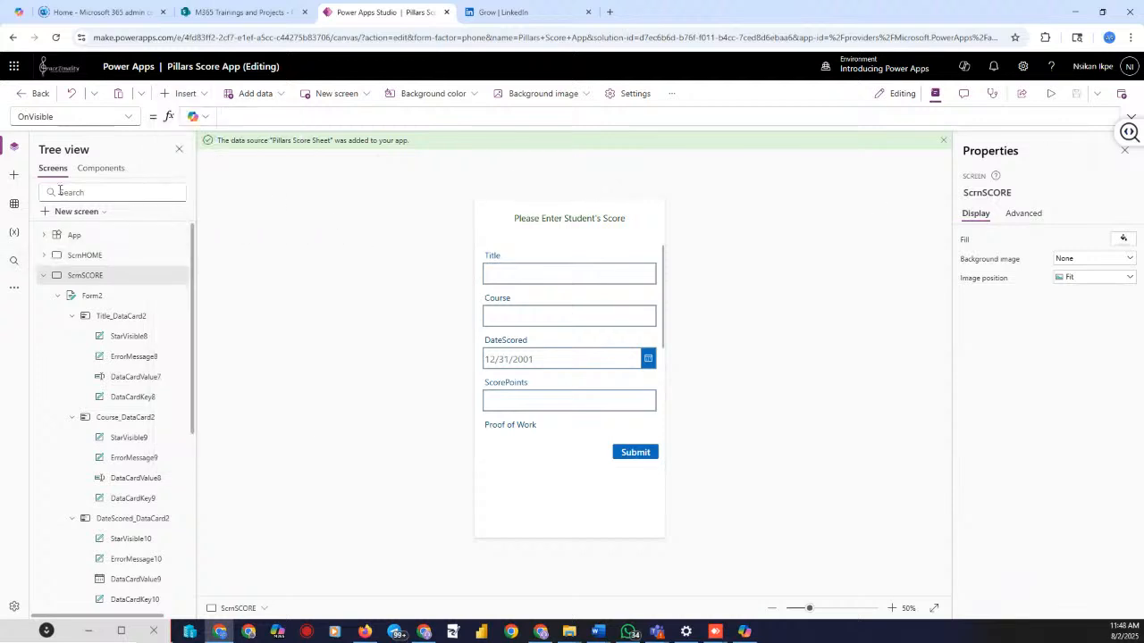
{"action": "left_click", "coordinate": [14, 211]}
{"action": "mouse_move", "coordinate": [143, 230]}
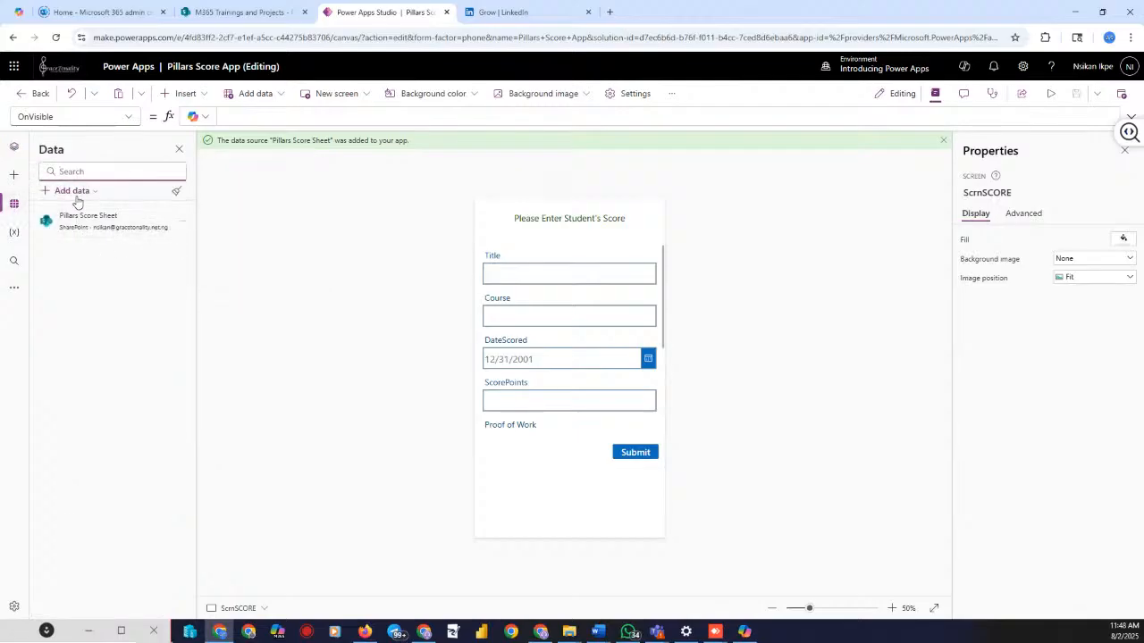
{"action": "left_click", "coordinate": [76, 193]}
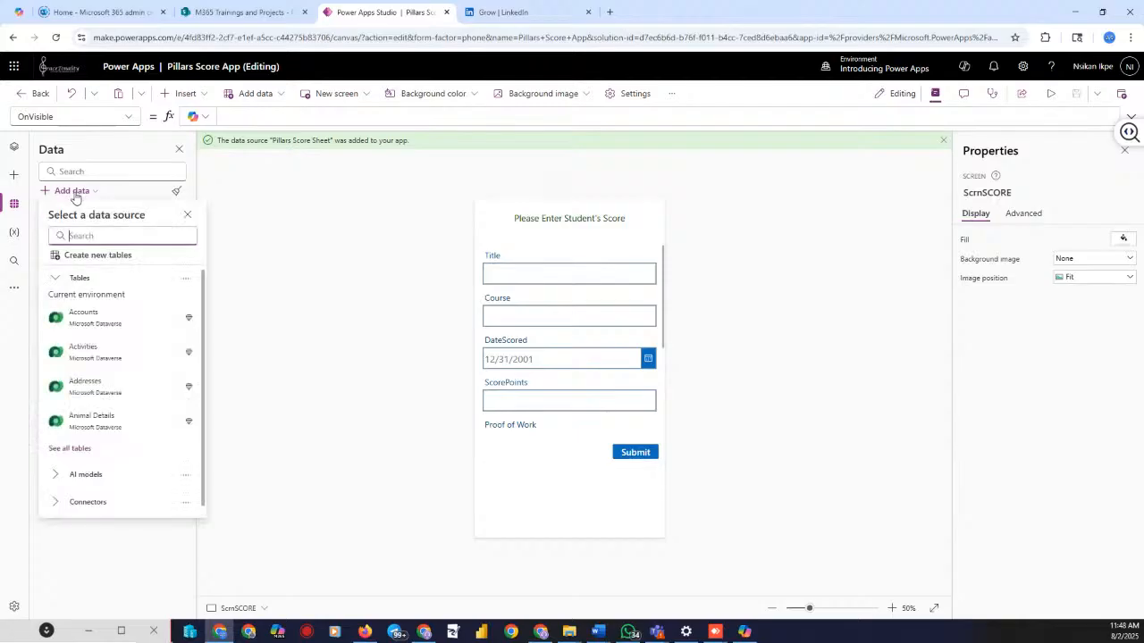
{"action": "scroll", "coordinate": [115, 312], "scroll_direction": "down", "scroll_amount": 1}
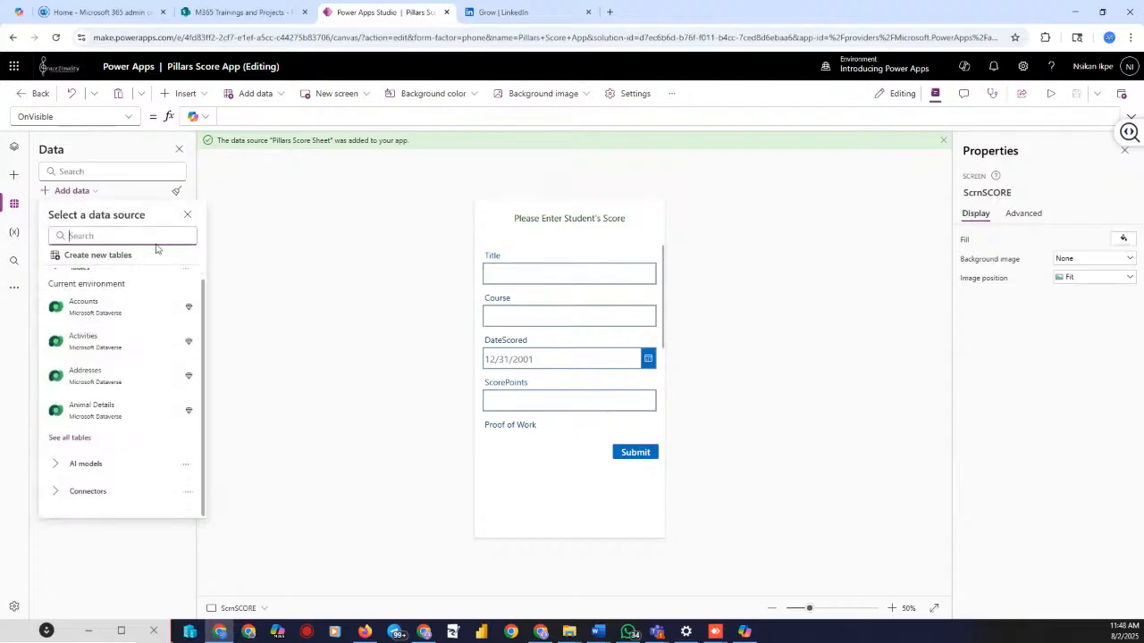
{"action": "left_click", "coordinate": [90, 492]}
{"action": "scroll", "coordinate": [96, 487], "scroll_direction": "down", "scroll_amount": 4}
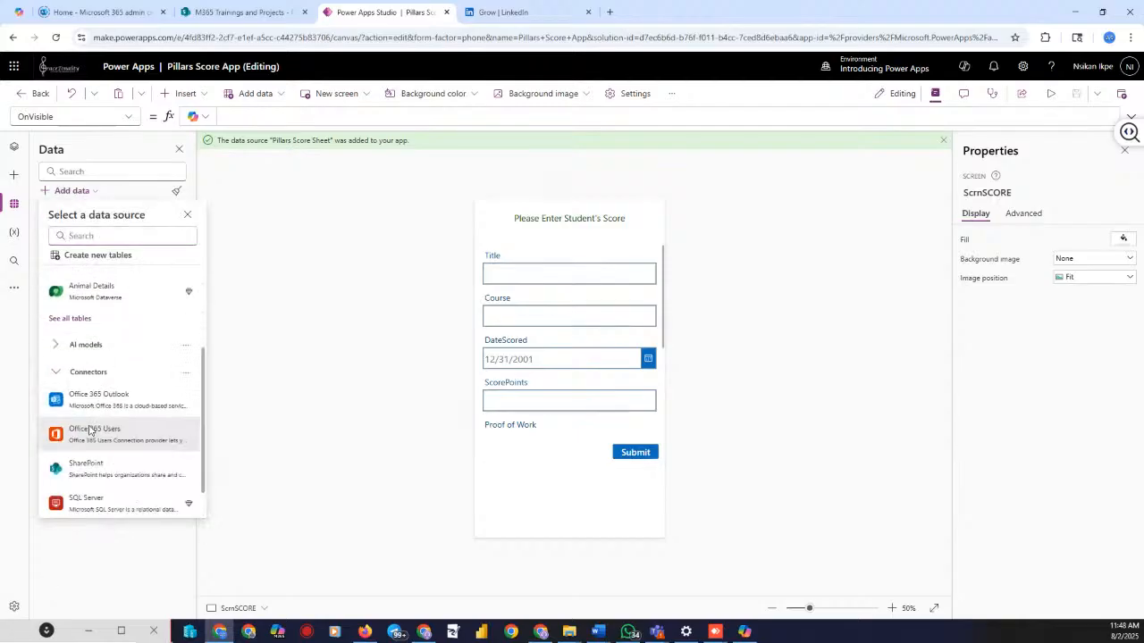
{"action": "mouse_move", "coordinate": [90, 432]}
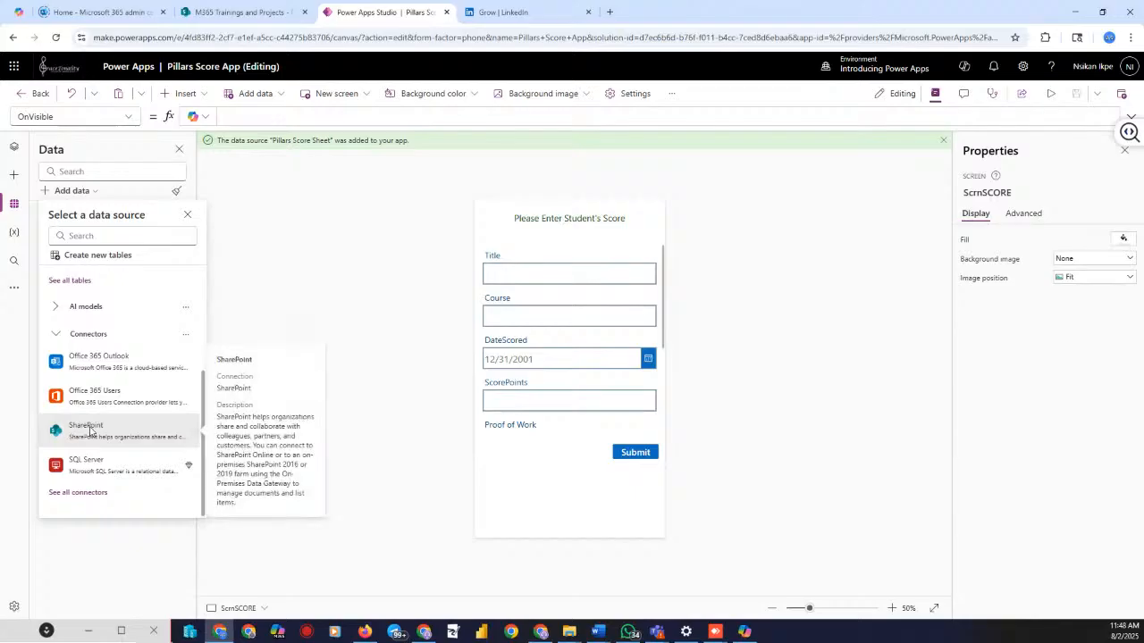
{"action": "mouse_move", "coordinate": [92, 381]}
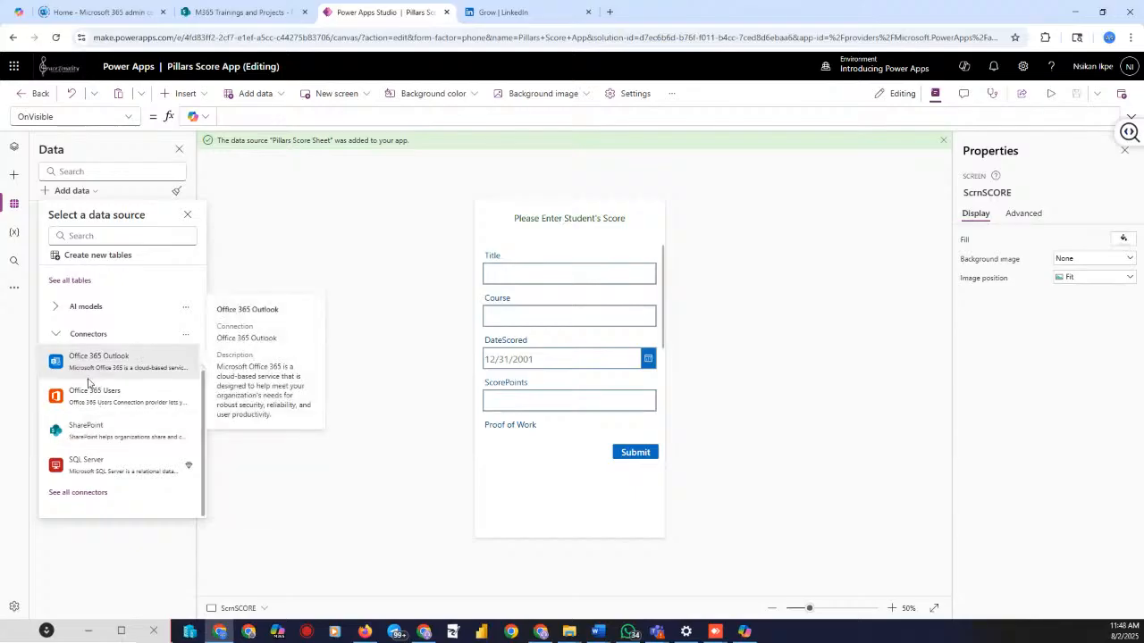
{"action": "left_click", "coordinate": [89, 429]}
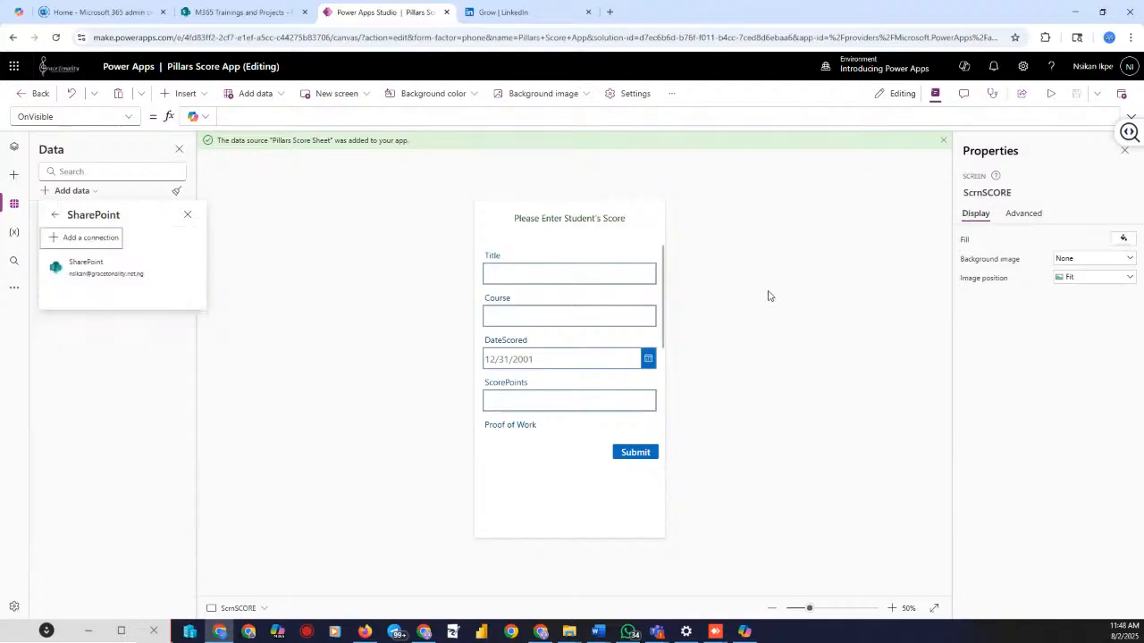
{"action": "left_click", "coordinate": [88, 271]}
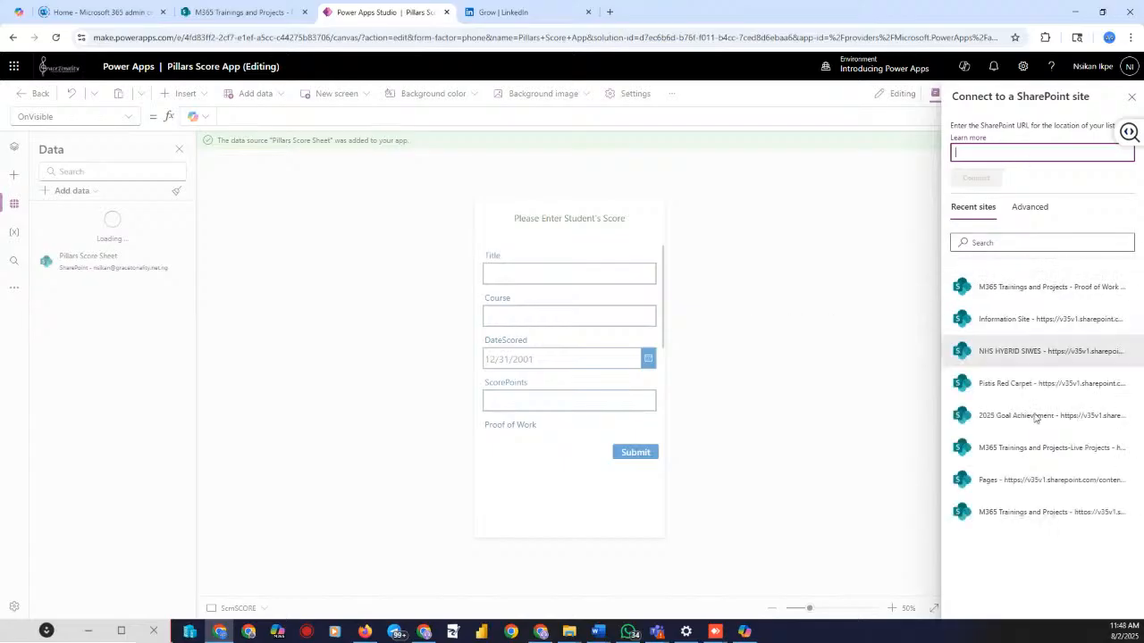
{"action": "left_click", "coordinate": [1009, 282]}
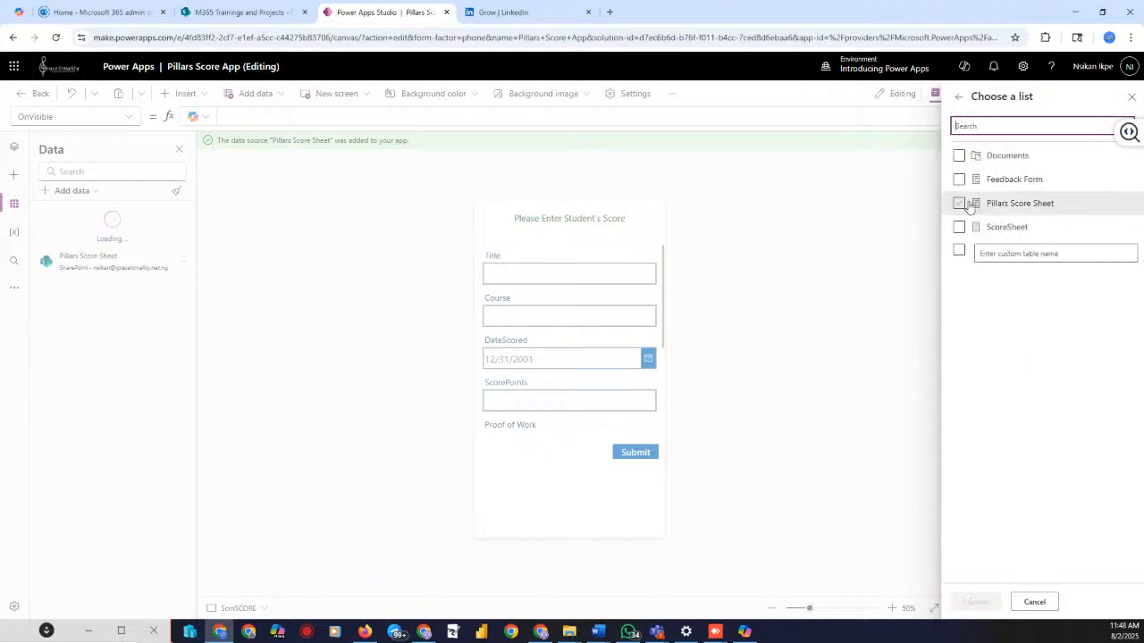
{"action": "left_click", "coordinate": [1033, 602]}
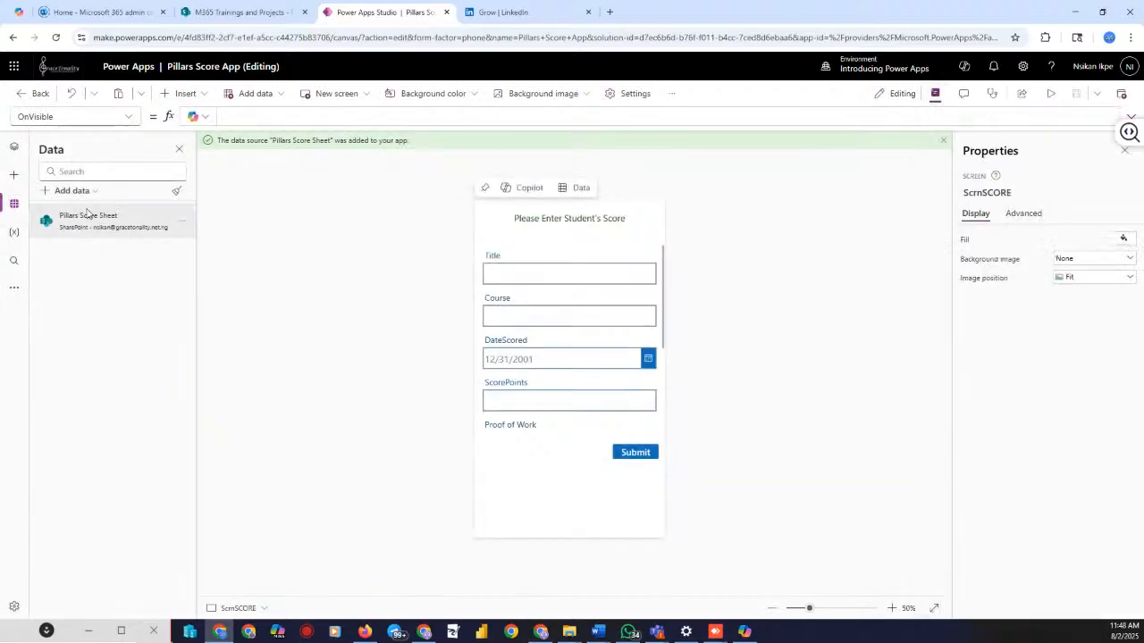
{"action": "left_click", "coordinate": [14, 146]}
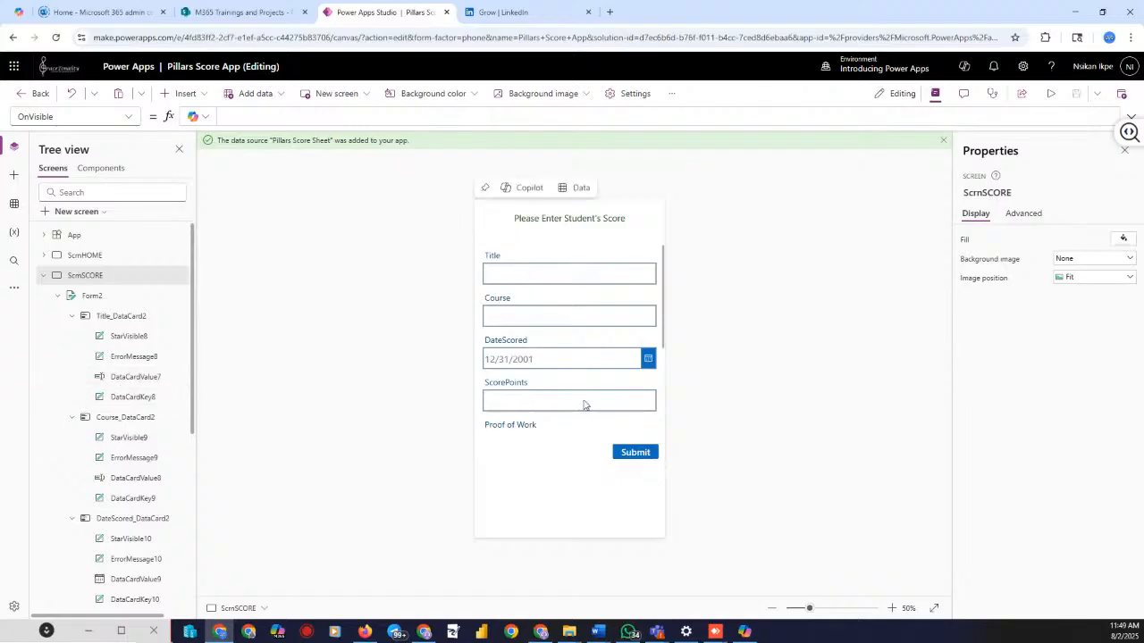
{"action": "scroll", "coordinate": [574, 352], "scroll_direction": "down", "scroll_amount": 2}
{"action": "scroll", "coordinate": [580, 362], "scroll_direction": "down", "scroll_amount": 1}
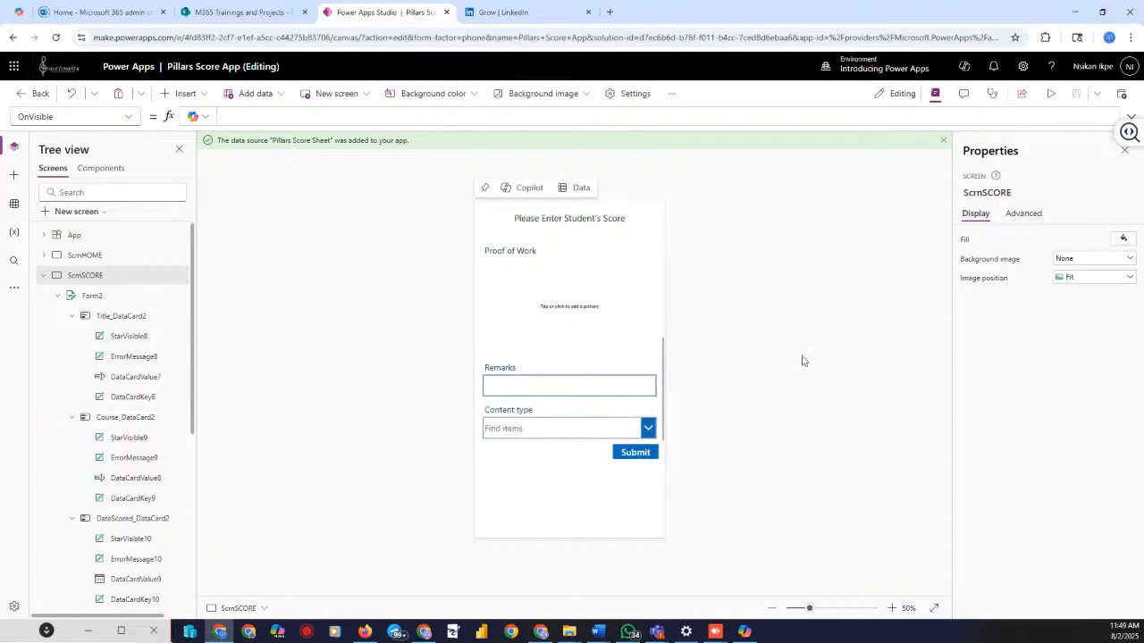
{"action": "left_click", "coordinate": [69, 296]}
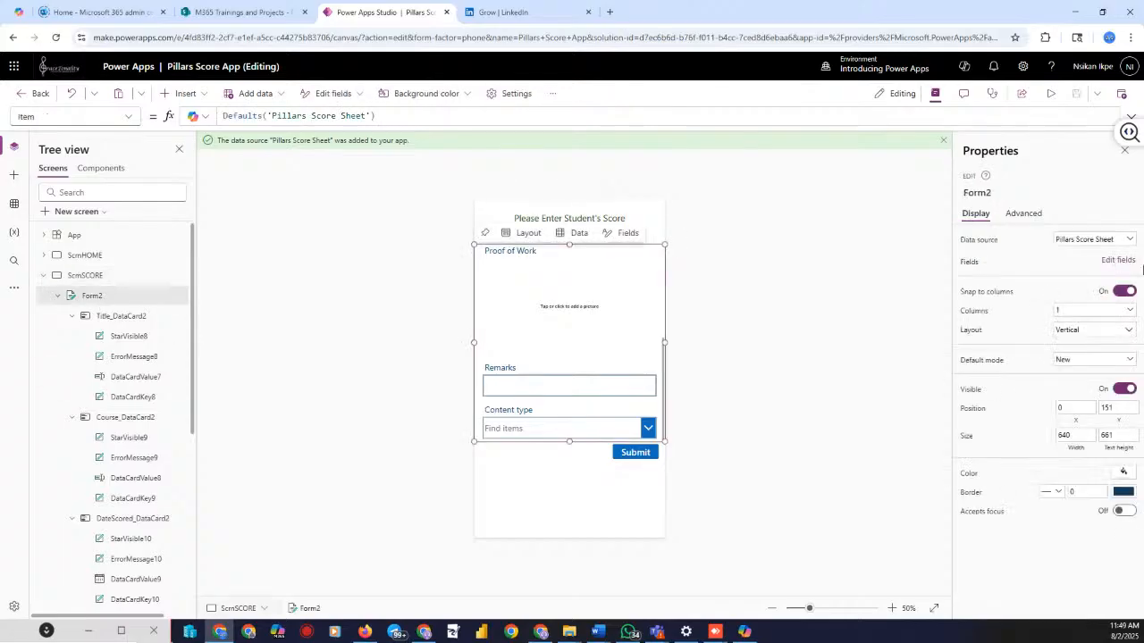
Remove the Content type field from the form's field list
{"action": "left_click", "coordinate": [1117, 260]}
{"action": "left_click", "coordinate": [938, 394]}
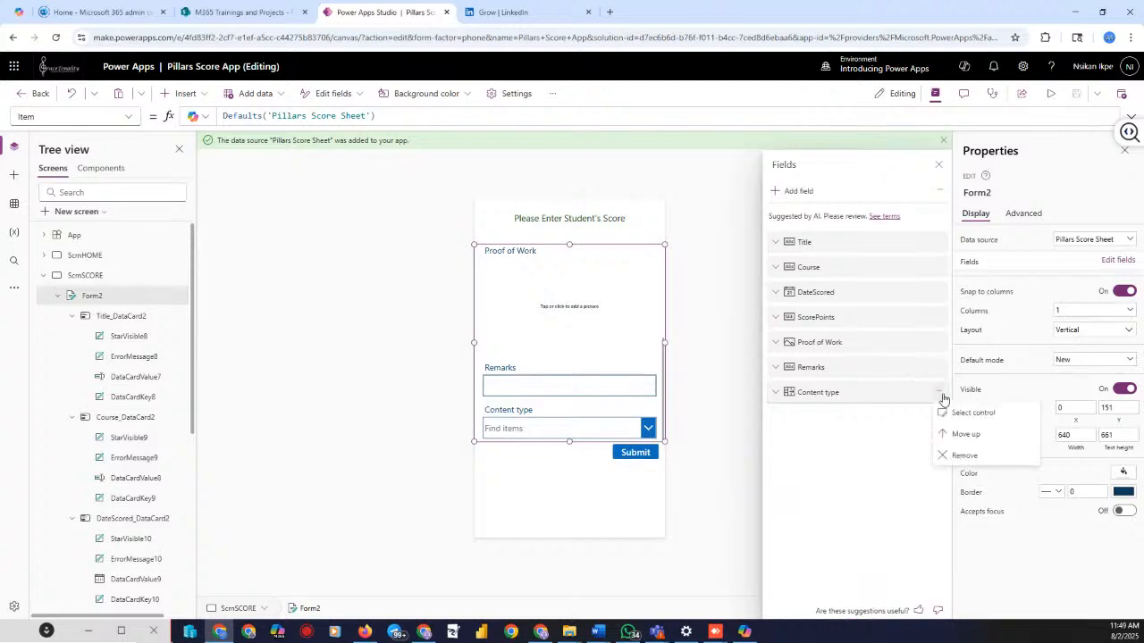
{"action": "left_click", "coordinate": [953, 455]}
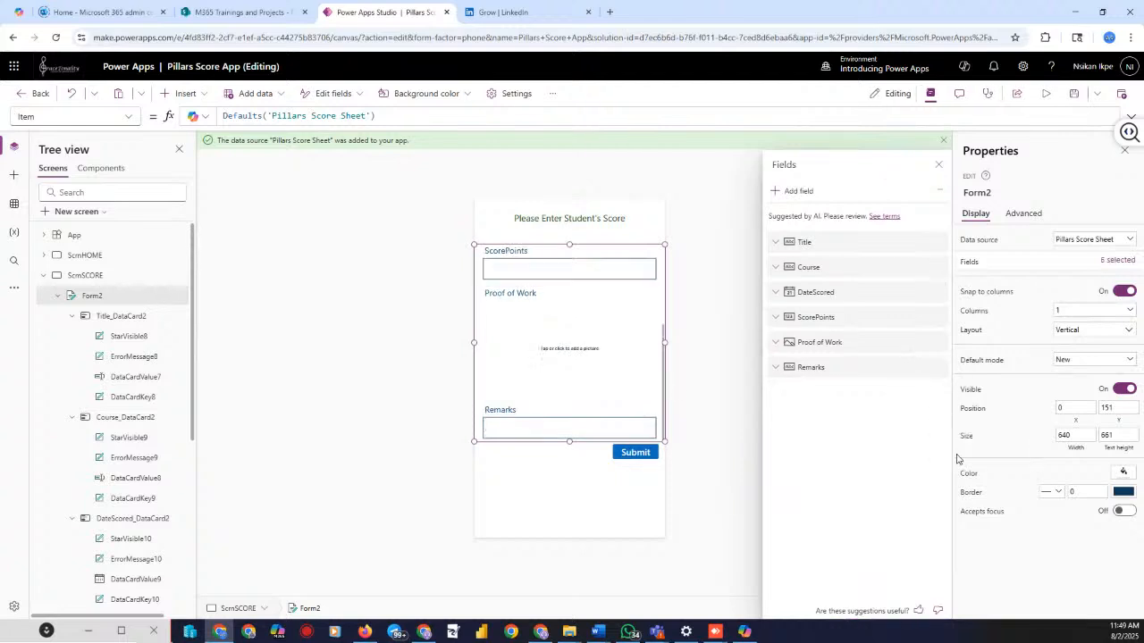
Unlock the Proof of Work card and resize its height to about 272
{"action": "left_click", "coordinate": [558, 347]}
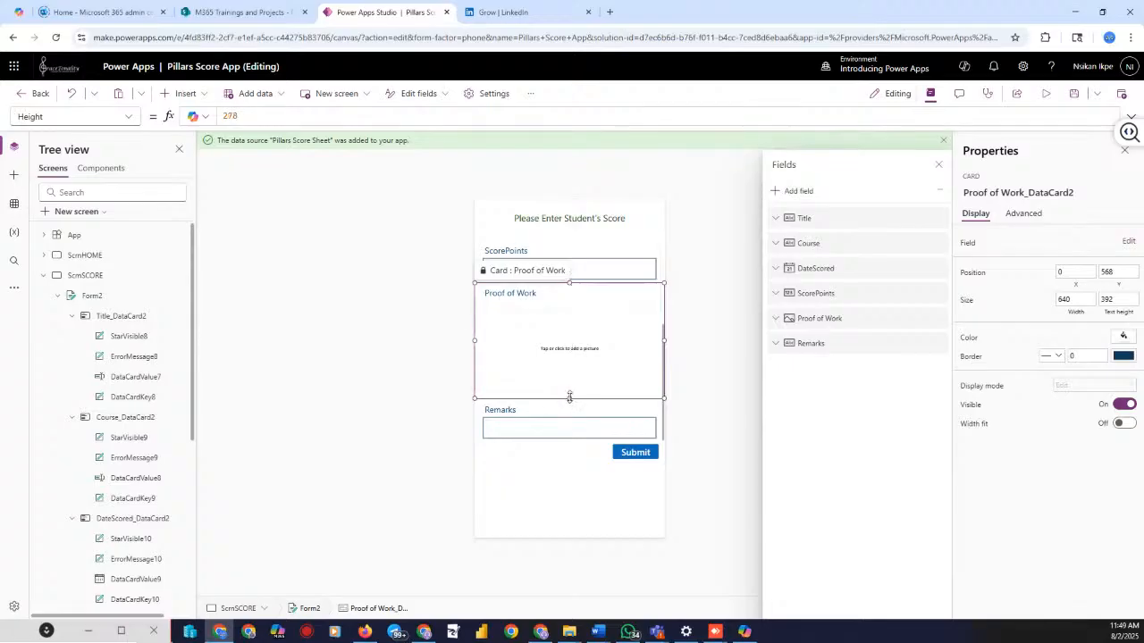
{"action": "left_click", "coordinate": [1020, 215]}
{"action": "left_click", "coordinate": [1016, 239]}
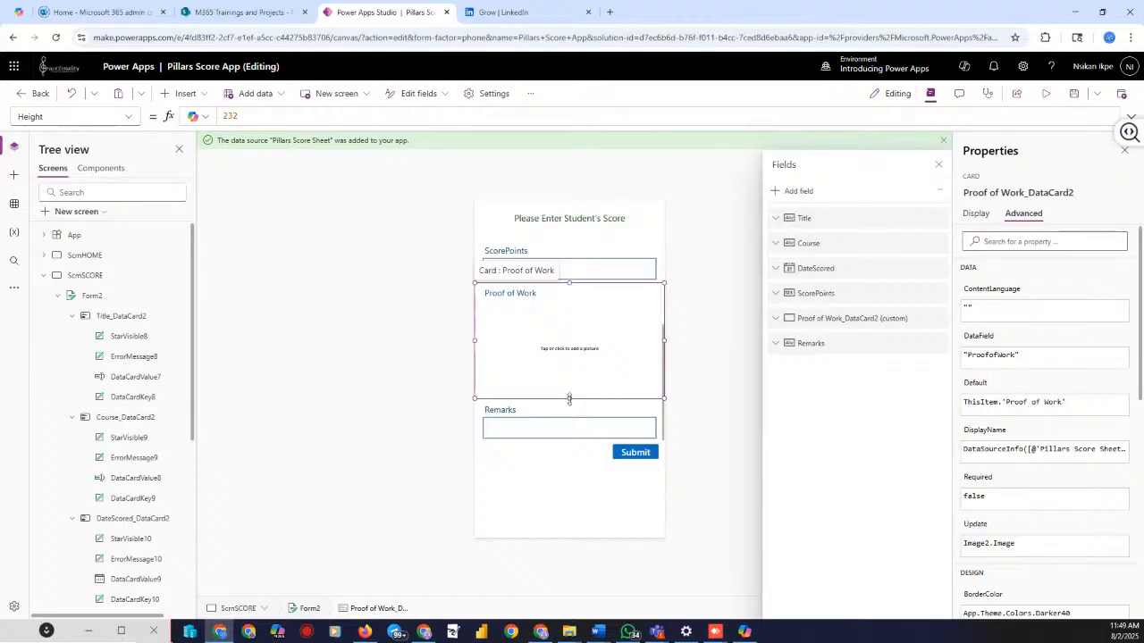
{"action": "left_click", "coordinate": [588, 372]}
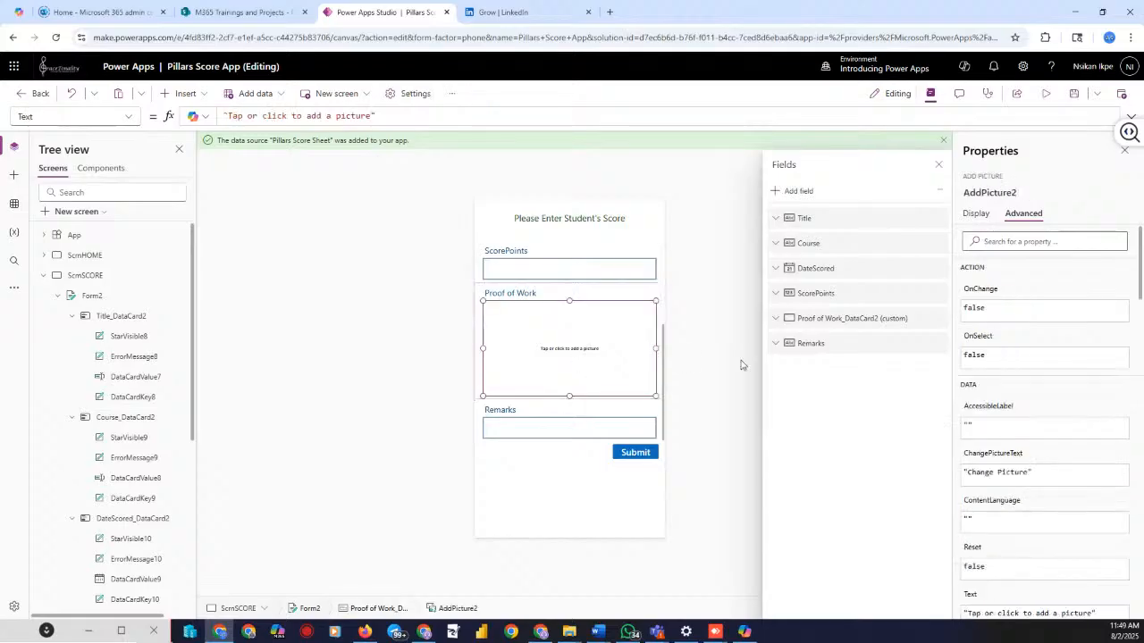
{"action": "left_click", "coordinate": [734, 356]}
{"action": "left_click", "coordinate": [626, 369]}
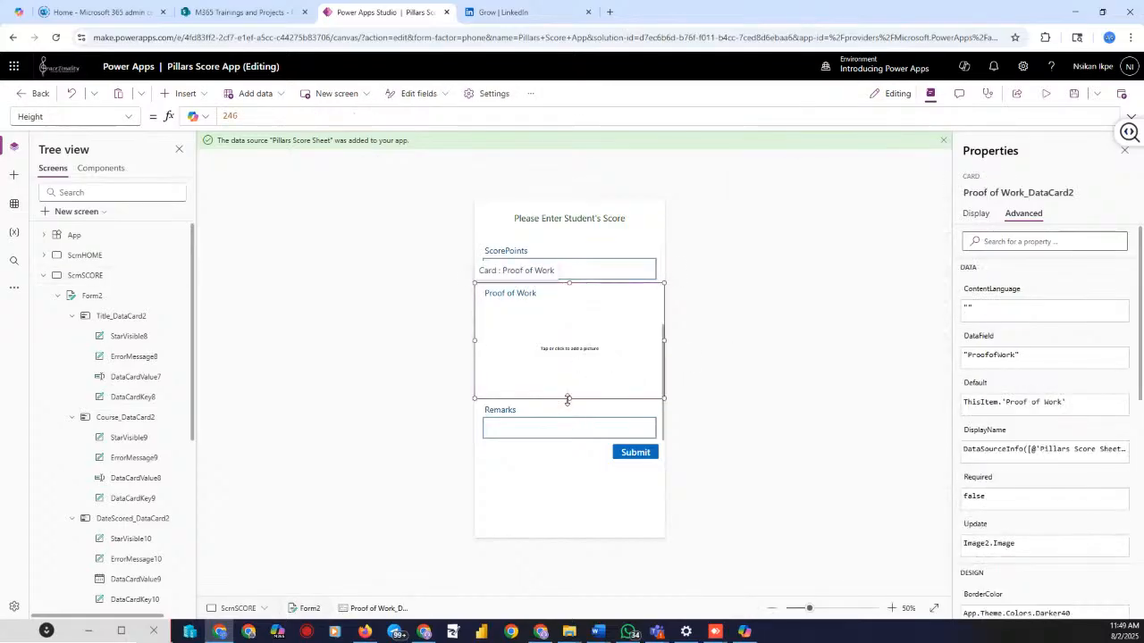
{"action": "left_click_drag", "start_coordinate": [567, 400], "coordinate": [572, 366]}
{"action": "left_click", "coordinate": [396, 326]}
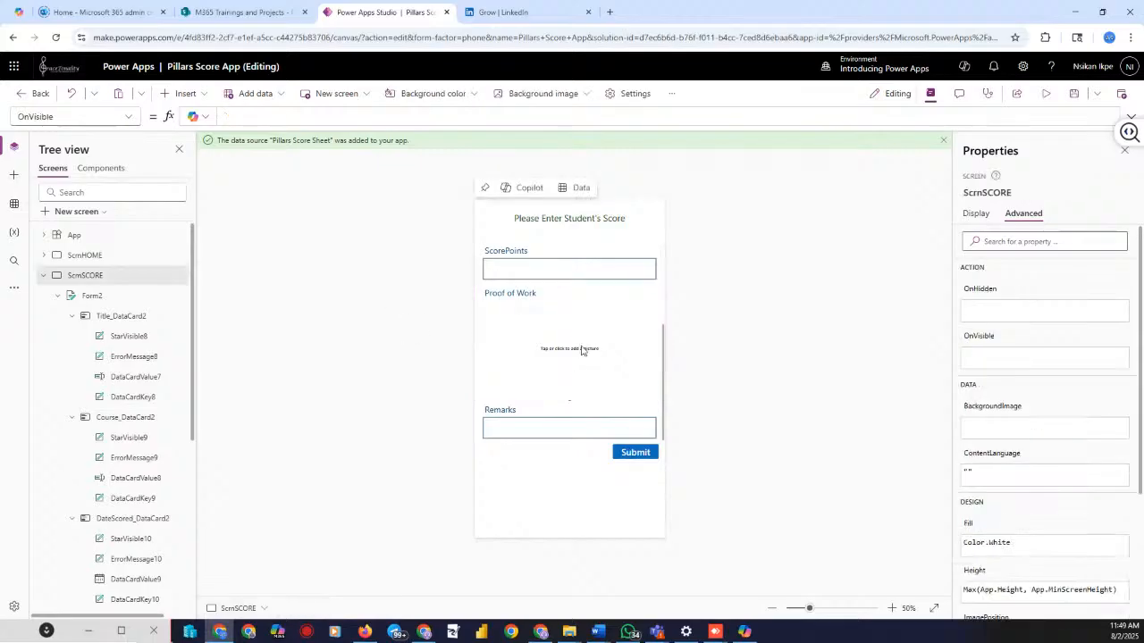
{"action": "scroll", "coordinate": [549, 312], "scroll_direction": "up", "scroll_amount": 3}
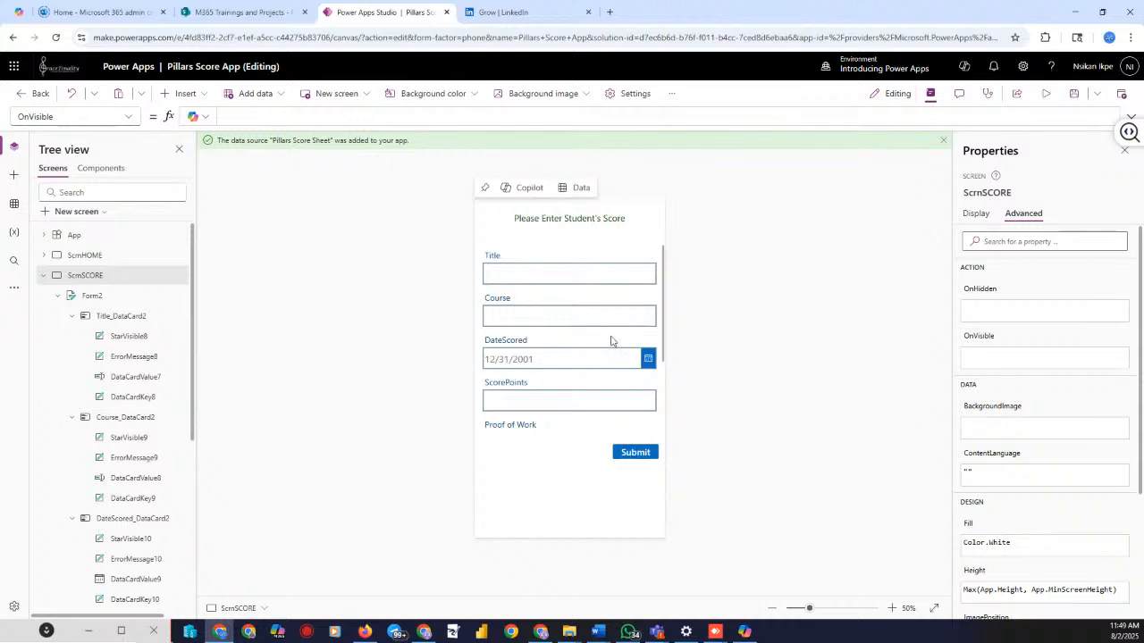
{"action": "scroll", "coordinate": [585, 295], "scroll_direction": "down", "scroll_amount": 3}
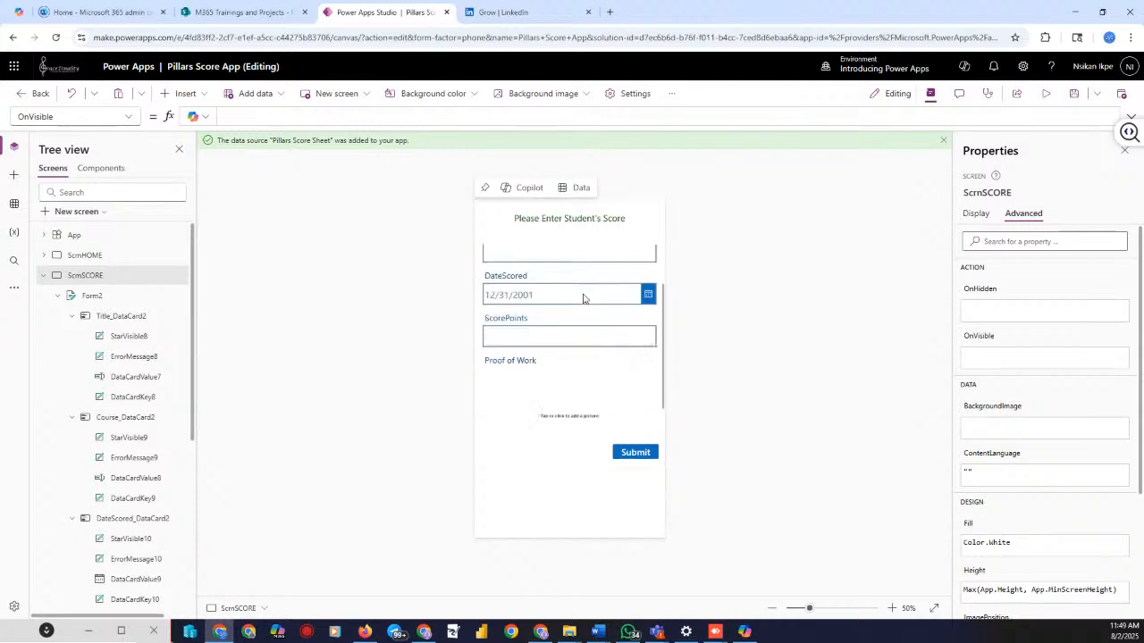
{"action": "left_click", "coordinate": [634, 453]}
{"action": "left_click_drag", "start_coordinate": [635, 454], "coordinate": [636, 509]}
{"action": "left_click", "coordinate": [89, 296]}
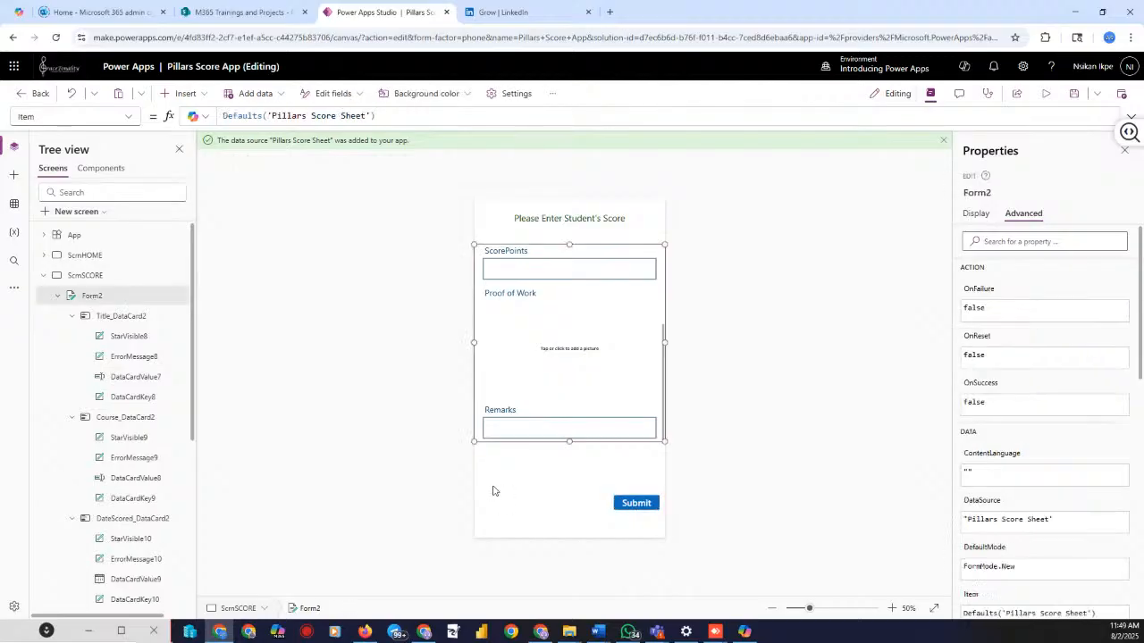
{"action": "left_click_drag", "start_coordinate": [567, 444], "coordinate": [583, 476]}
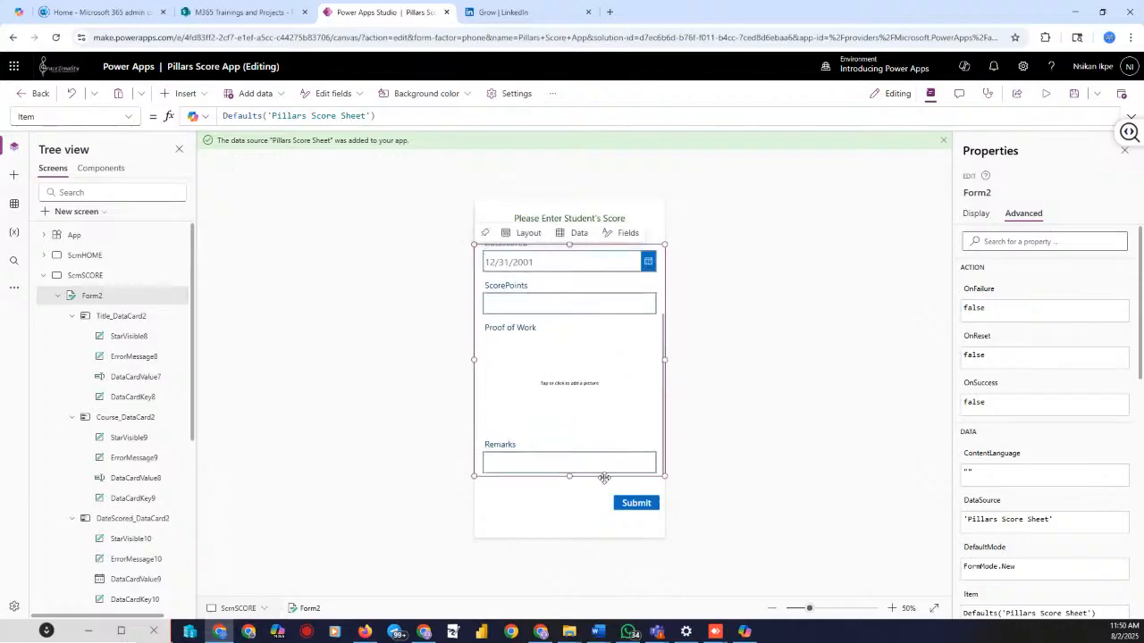
{"action": "left_click", "coordinate": [732, 411]}
{"action": "scroll", "coordinate": [590, 377], "scroll_direction": "up", "scroll_amount": 3}
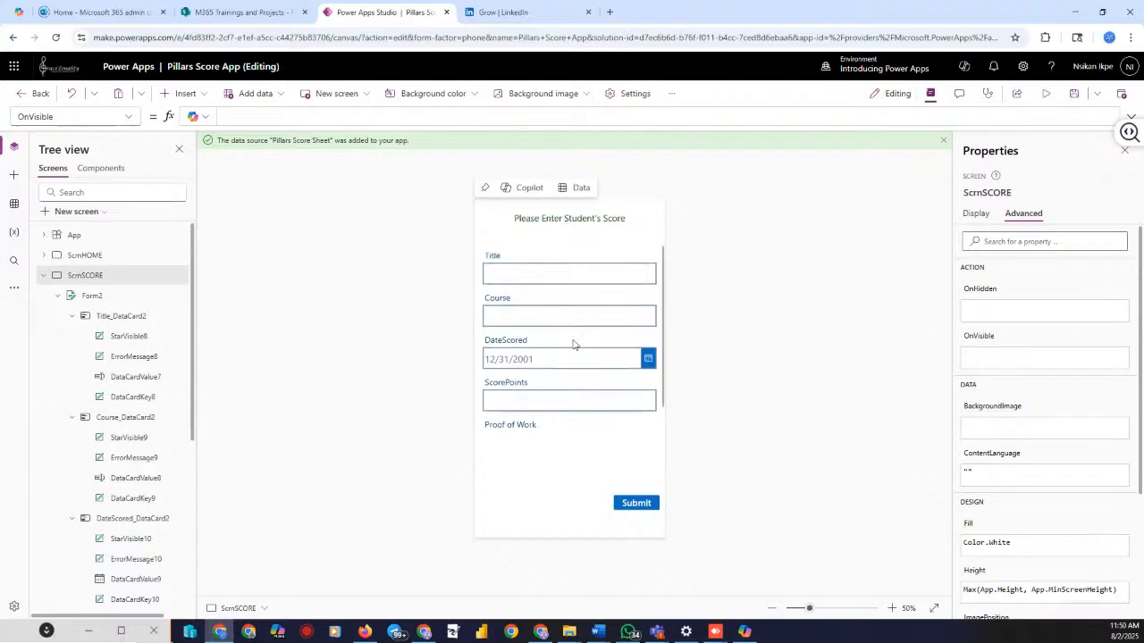
{"action": "left_click", "coordinate": [601, 220]}
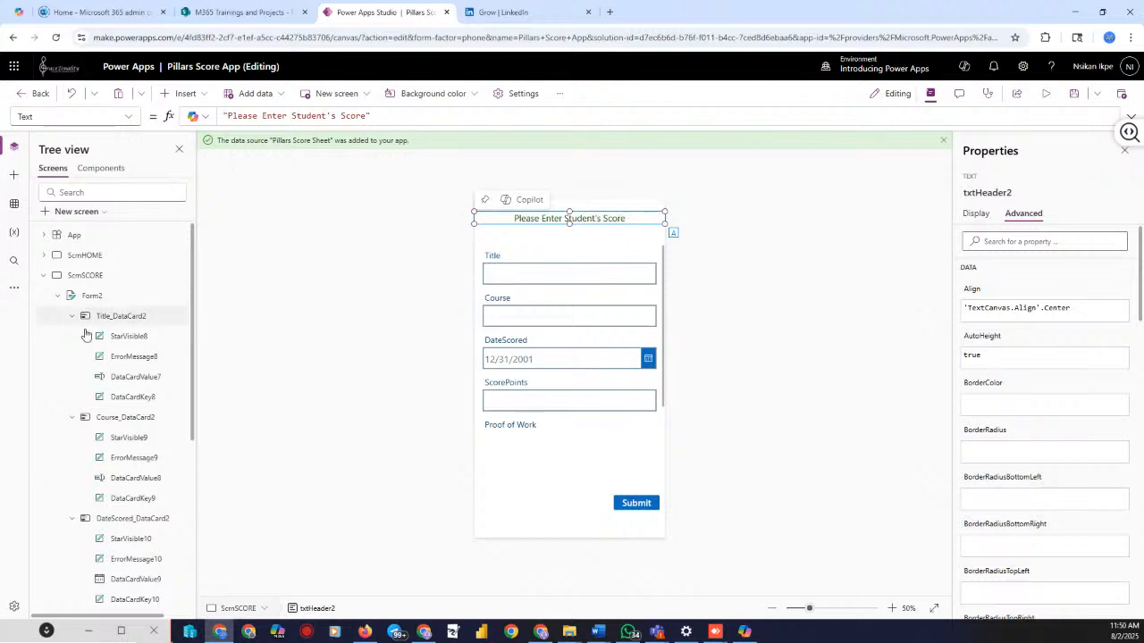
{"action": "scroll", "coordinate": [102, 321], "scroll_direction": "down", "scroll_amount": 3}
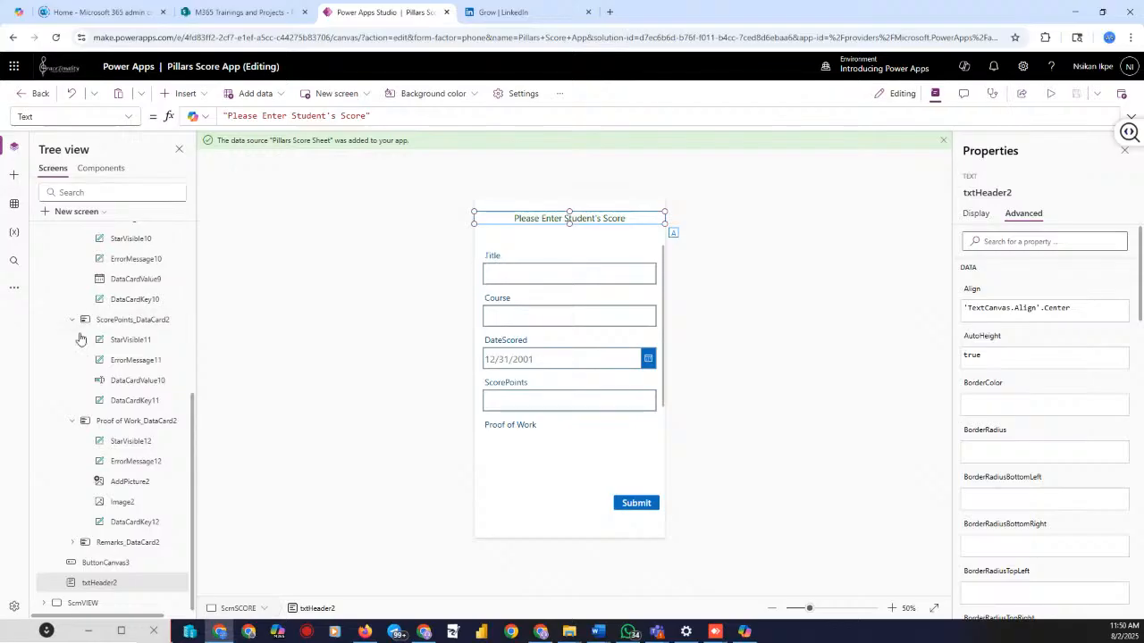
{"action": "scroll", "coordinate": [133, 299], "scroll_direction": "up", "scroll_amount": 5}
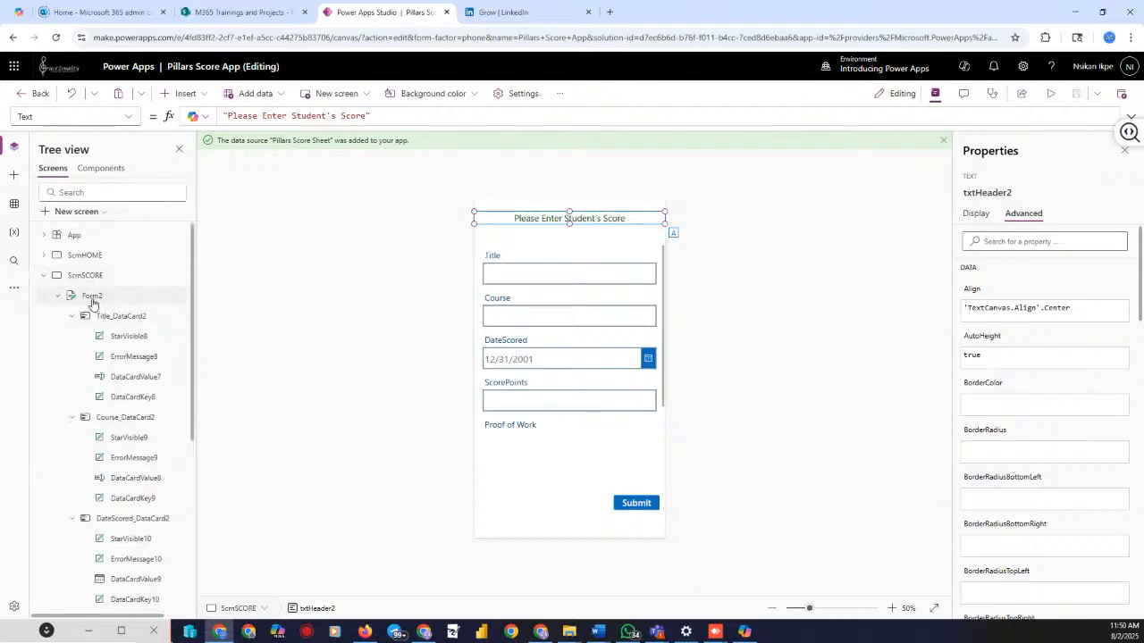
Preview the app with Form2 selected, then inspect the Submit button's SubmitForm(Form2);ResetForm(Form2) formula
{"action": "left_click", "coordinate": [92, 296]}
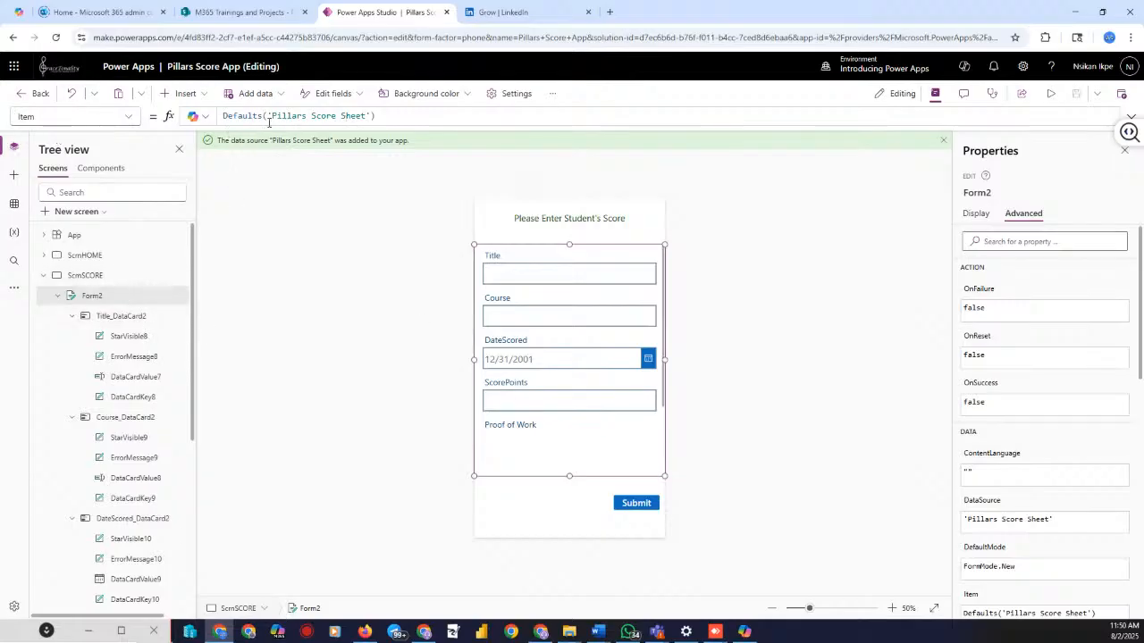
{"action": "left_click", "coordinate": [1050, 93]}
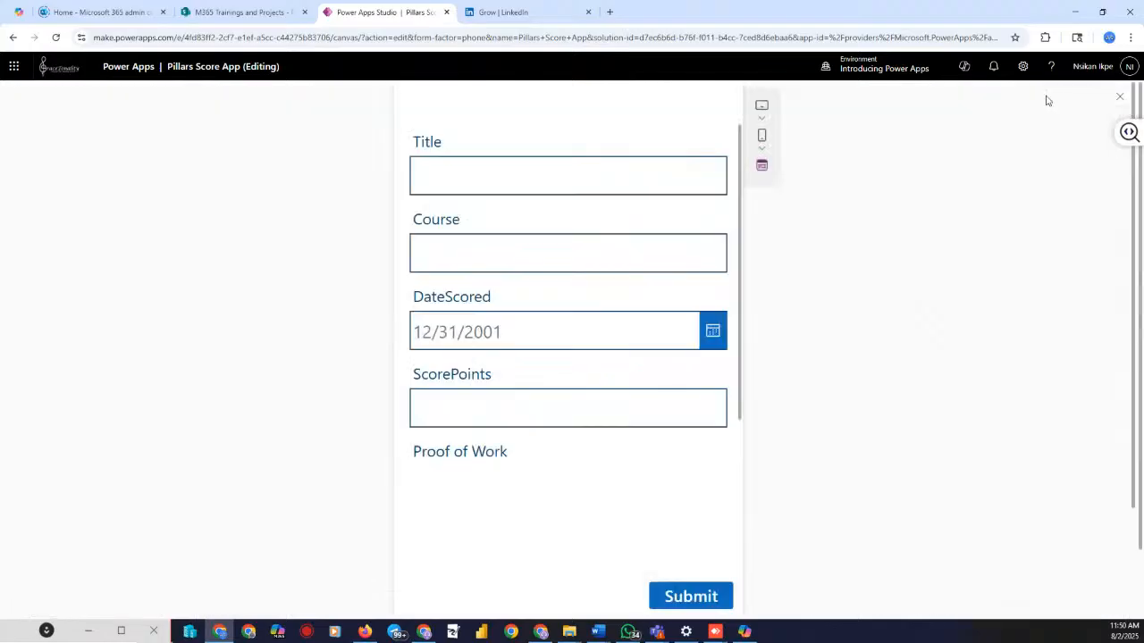
{"action": "left_click", "coordinate": [1119, 98]}
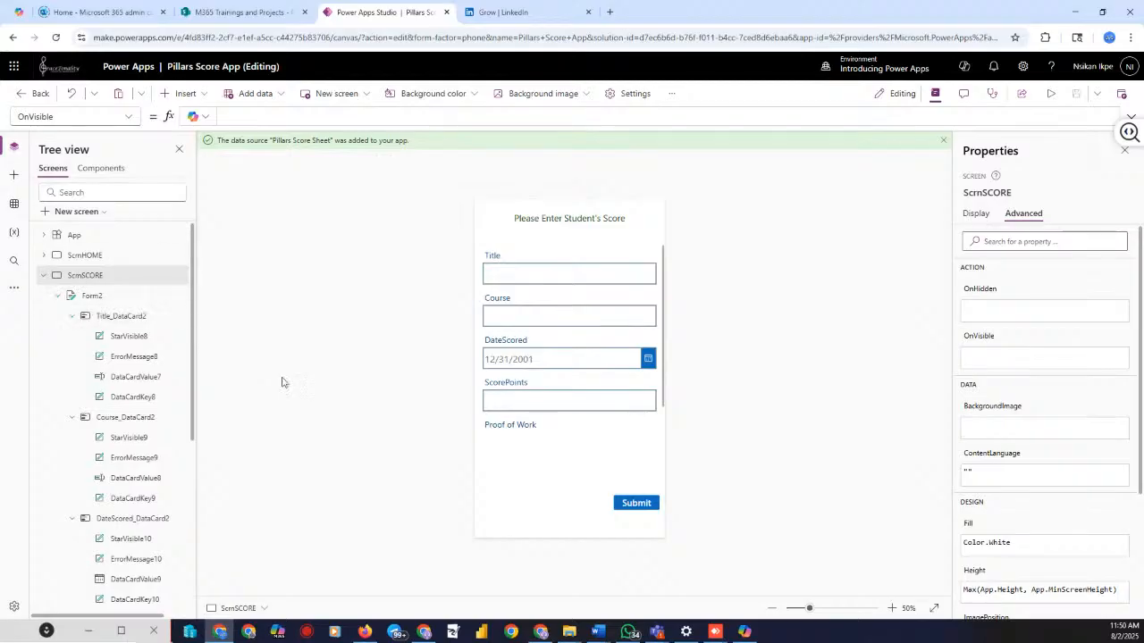
{"action": "left_click", "coordinate": [632, 502]}
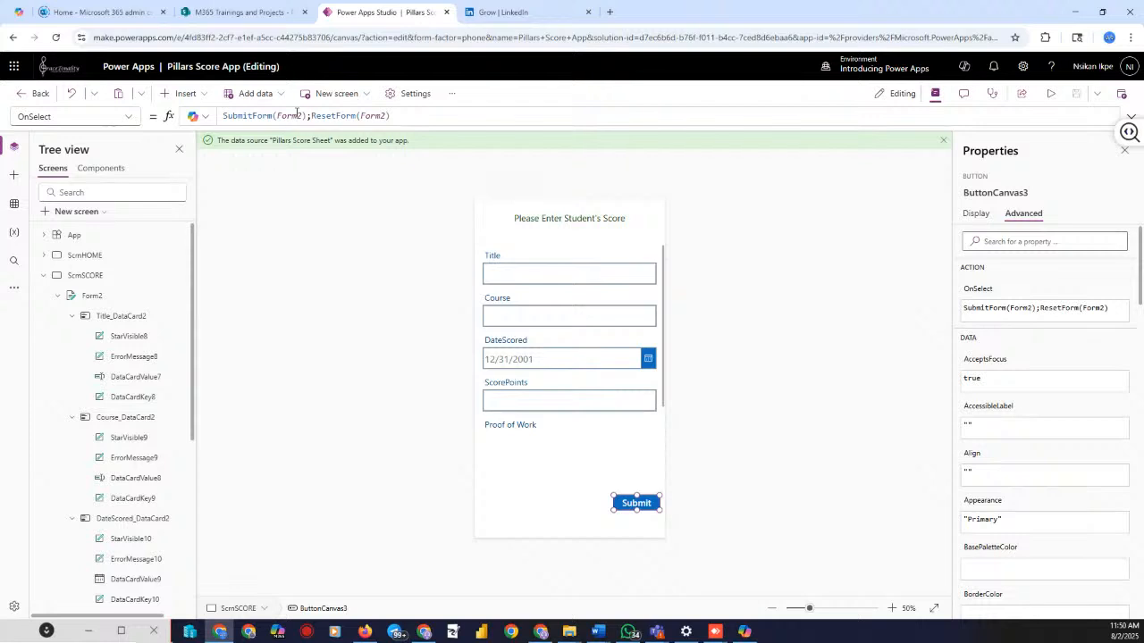
Rename Form2 to formScore in the Properties pane, then select the ScrnSCORE screen
{"action": "left_click", "coordinate": [180, 302]}
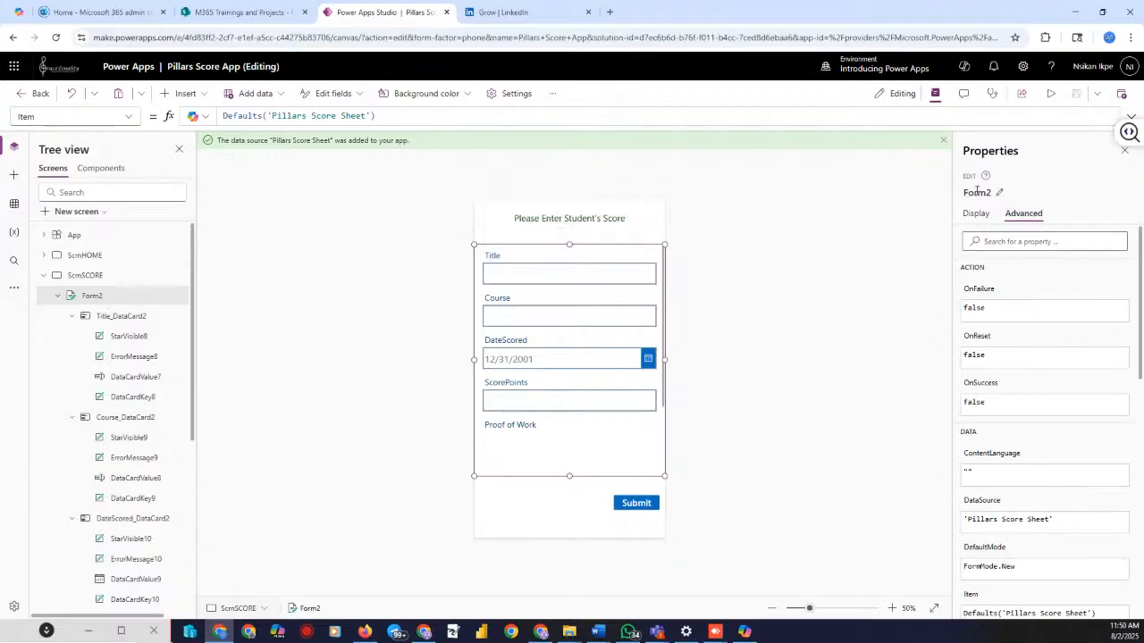
{"action": "left_click", "coordinate": [999, 191]}
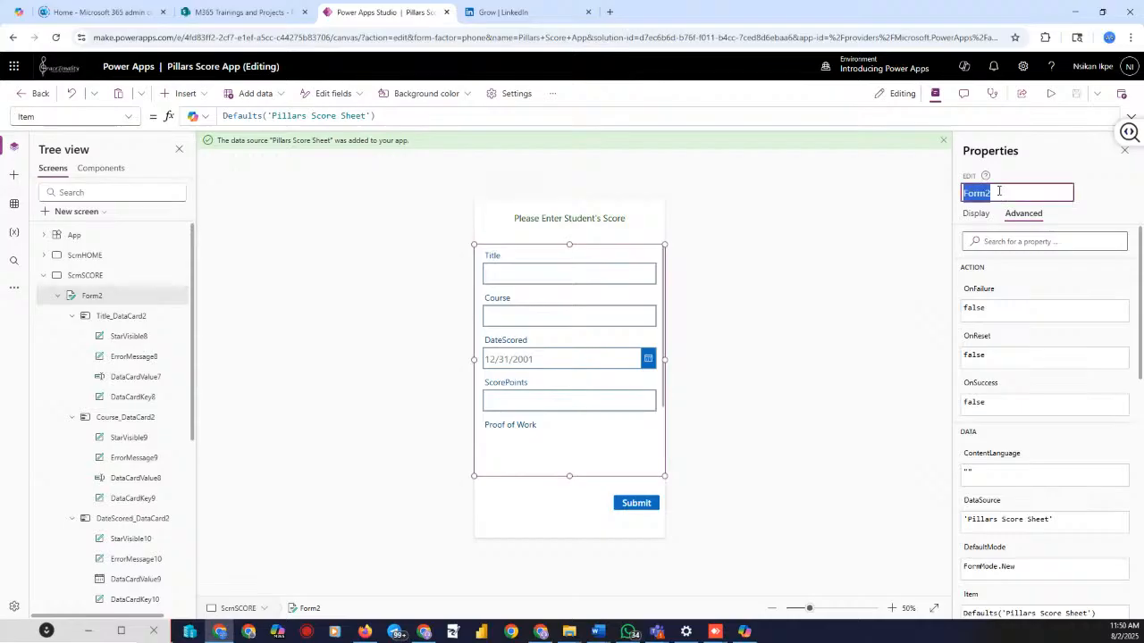
{"action": "type", "text": "Form"}
{"action": "key", "text": "BackSpace"}
{"action": "key", "text": "BackSpace"}
{"action": "key", "text": "BackSpace"}
{"action": "key", "text": "BackSpace"}
{"action": "type", "text": "FORM"}
{"action": "key", "text": "BackSpace"}
{"action": "key", "text": "BackSpace"}
{"action": "key", "text": "BackSpace"}
{"action": "key", "text": "BackSpace"}
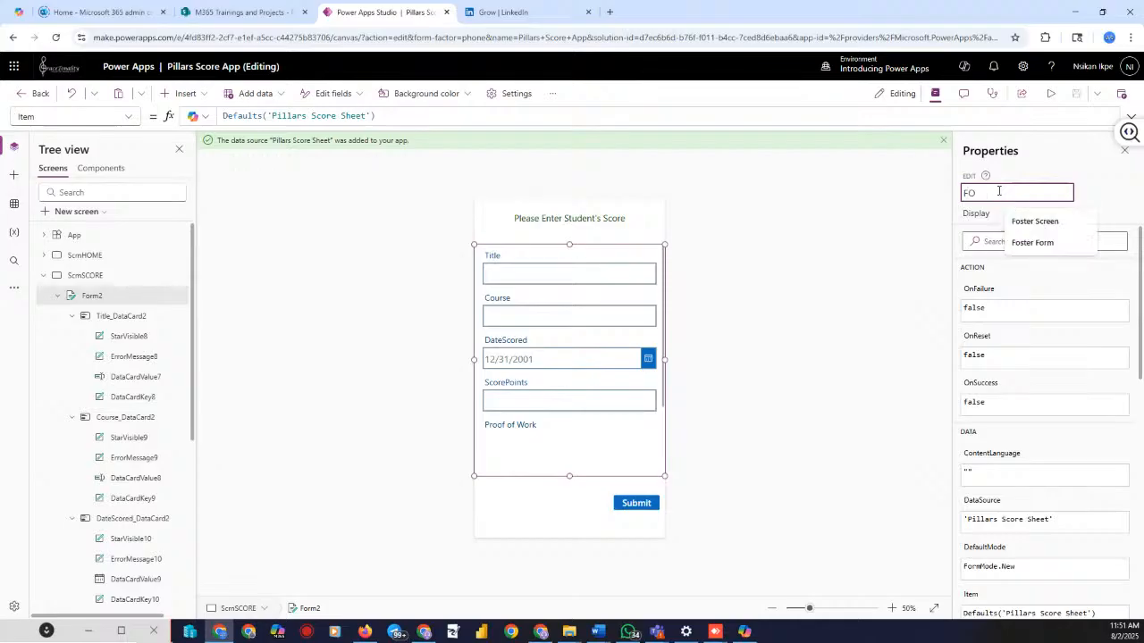
{"action": "type", "text": "formScore"}
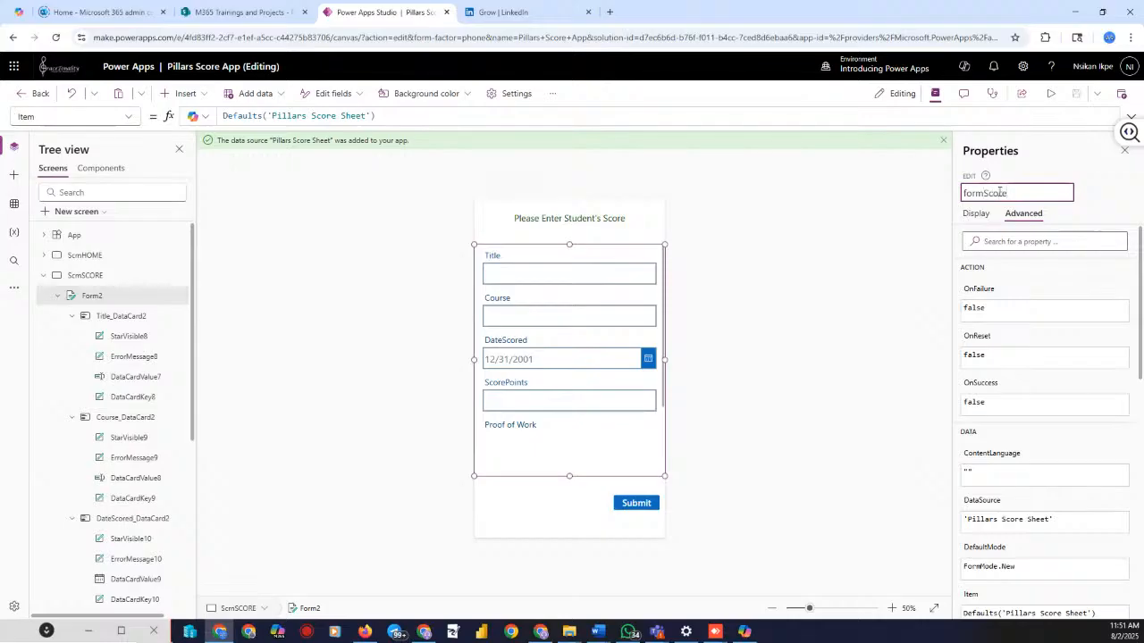
{"action": "key", "text": "Return"}
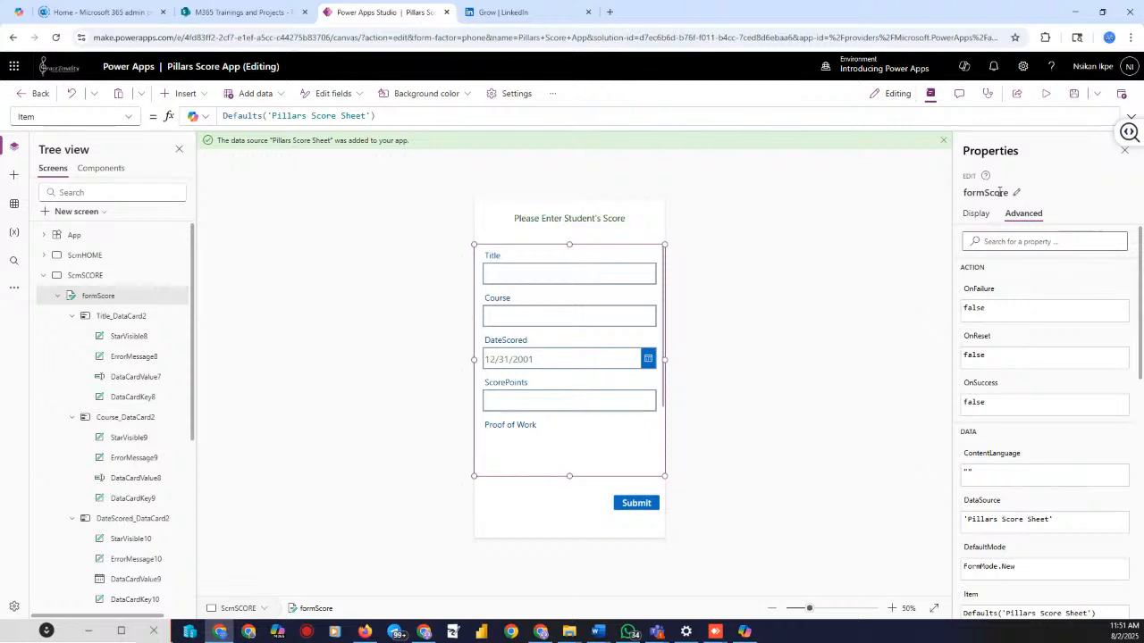
{"action": "left_click", "coordinate": [273, 367]}
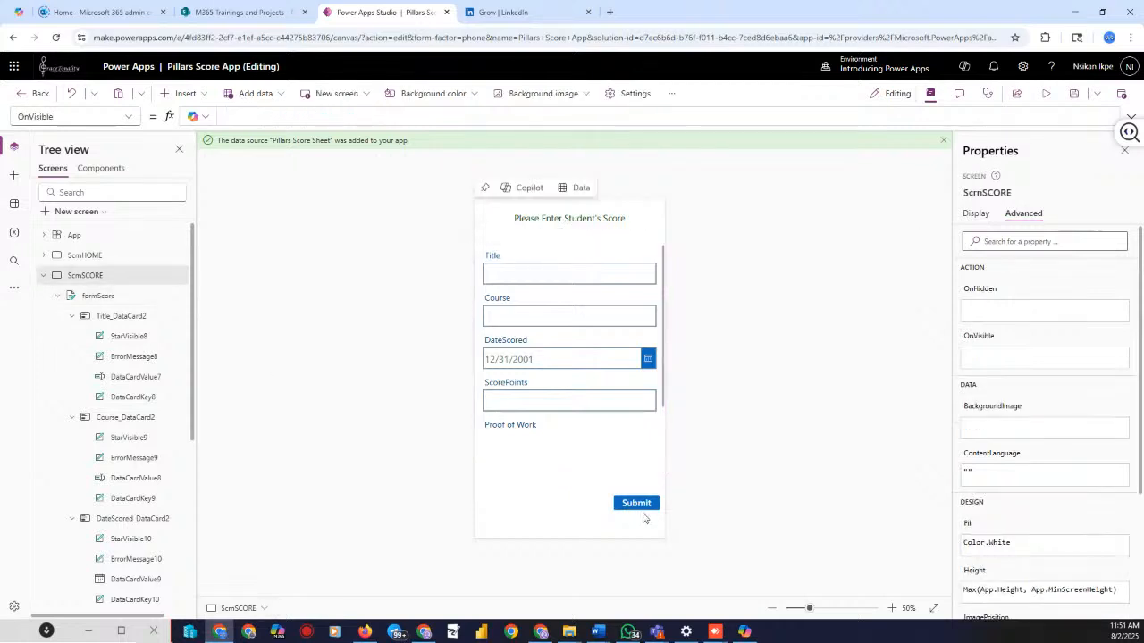
{"action": "left_click", "coordinate": [638, 504]}
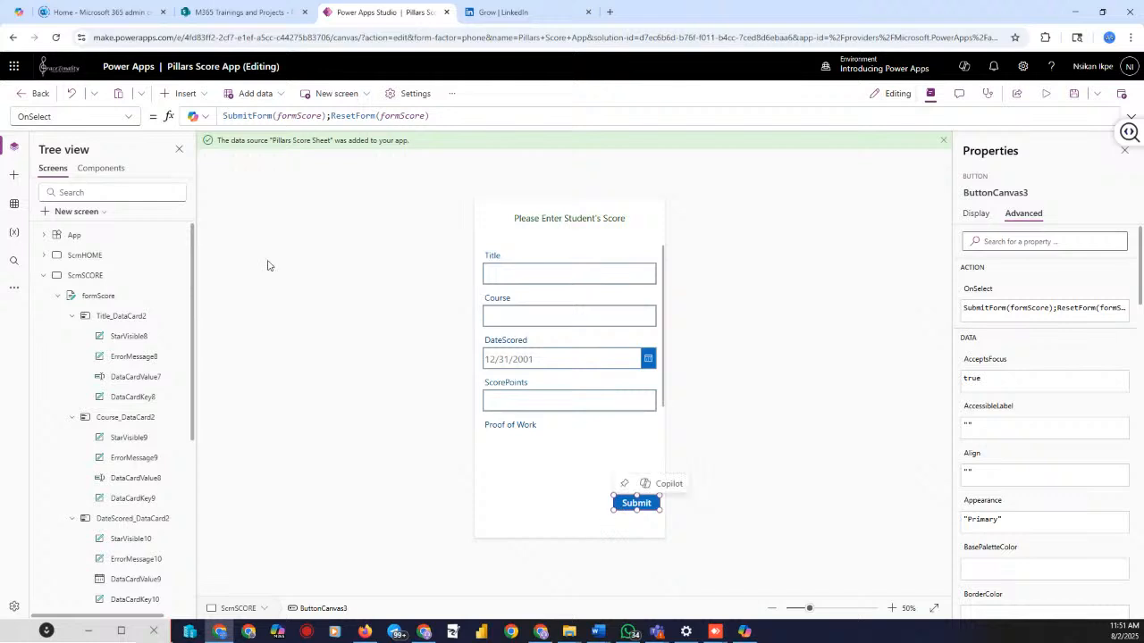
{"action": "left_click_drag", "start_coordinate": [451, 119], "coordinate": [222, 117]}
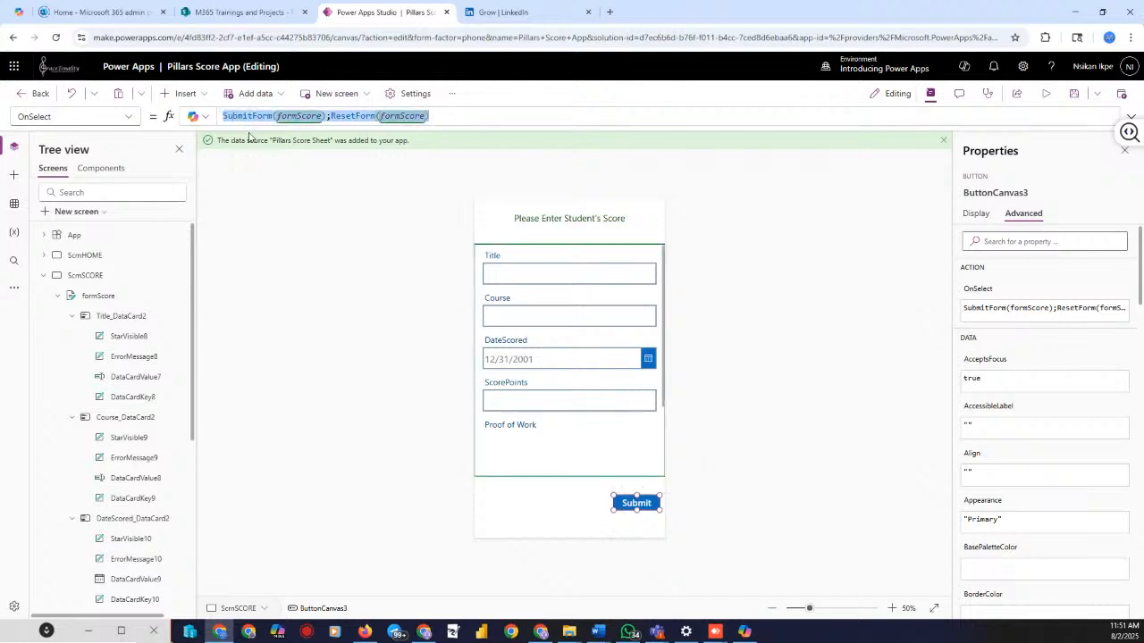
{"action": "left_click", "coordinate": [361, 170]}
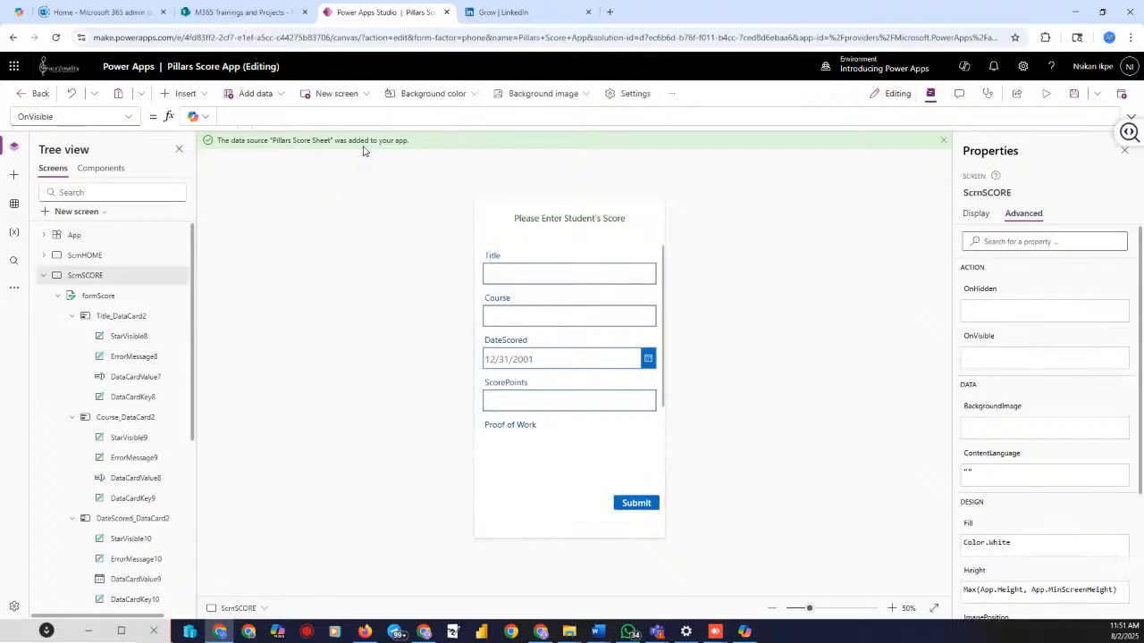
{"action": "left_click", "coordinate": [636, 503]}
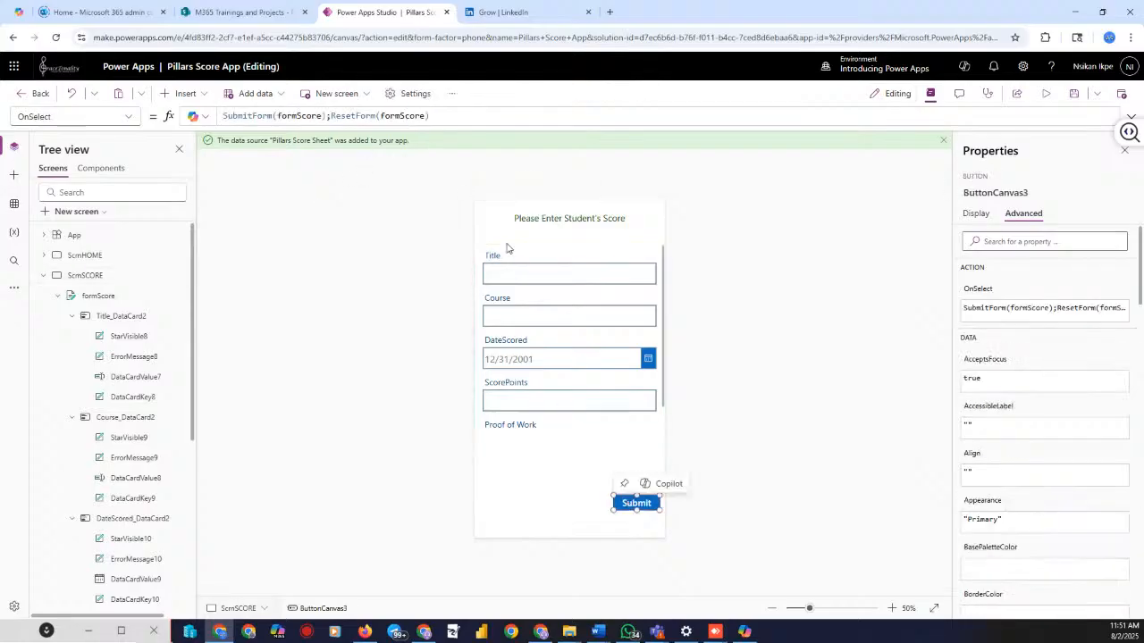
{"action": "left_click", "coordinate": [431, 116]}
{"action": "key", "text": "ctrl+a"}
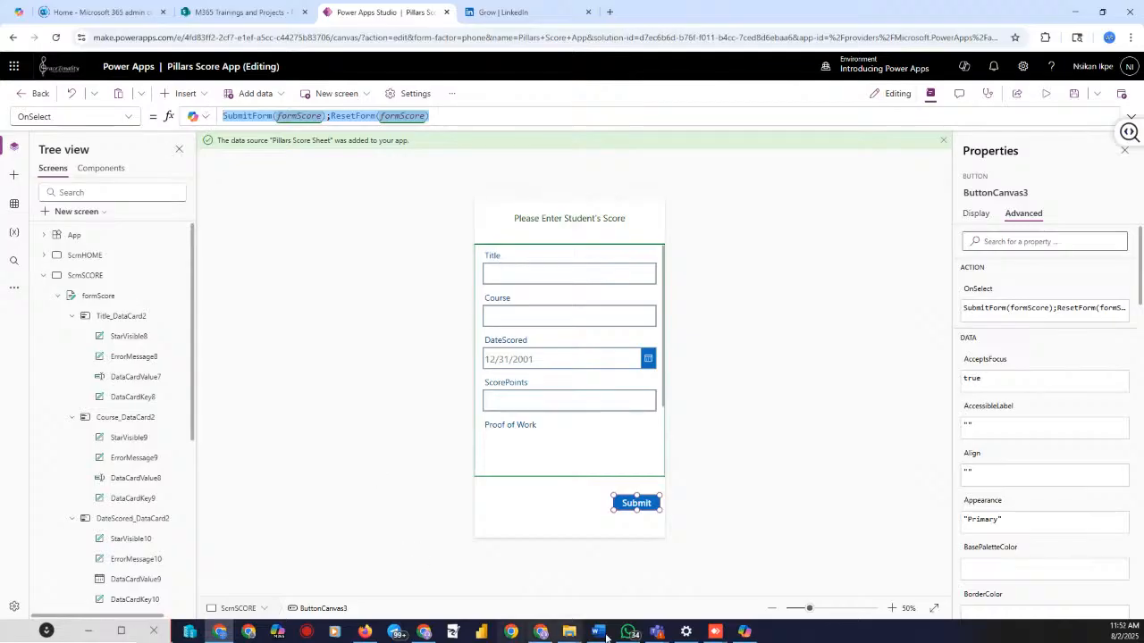
{"action": "left_click", "coordinate": [713, 423]}
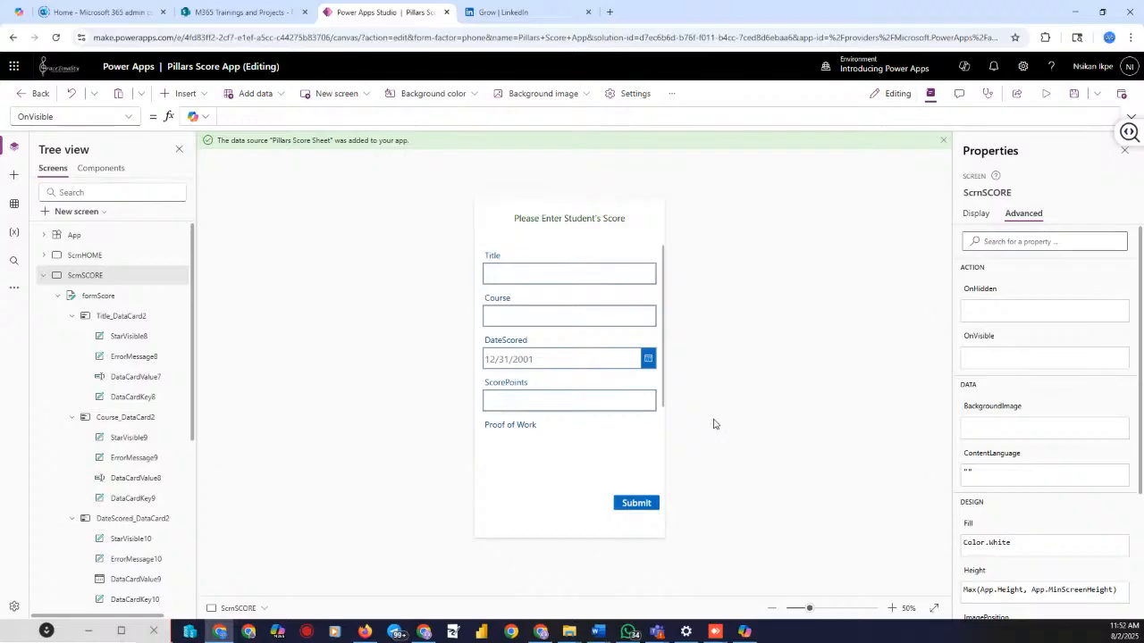
{"action": "scroll", "coordinate": [146, 417], "scroll_direction": "down", "scroll_amount": 3}
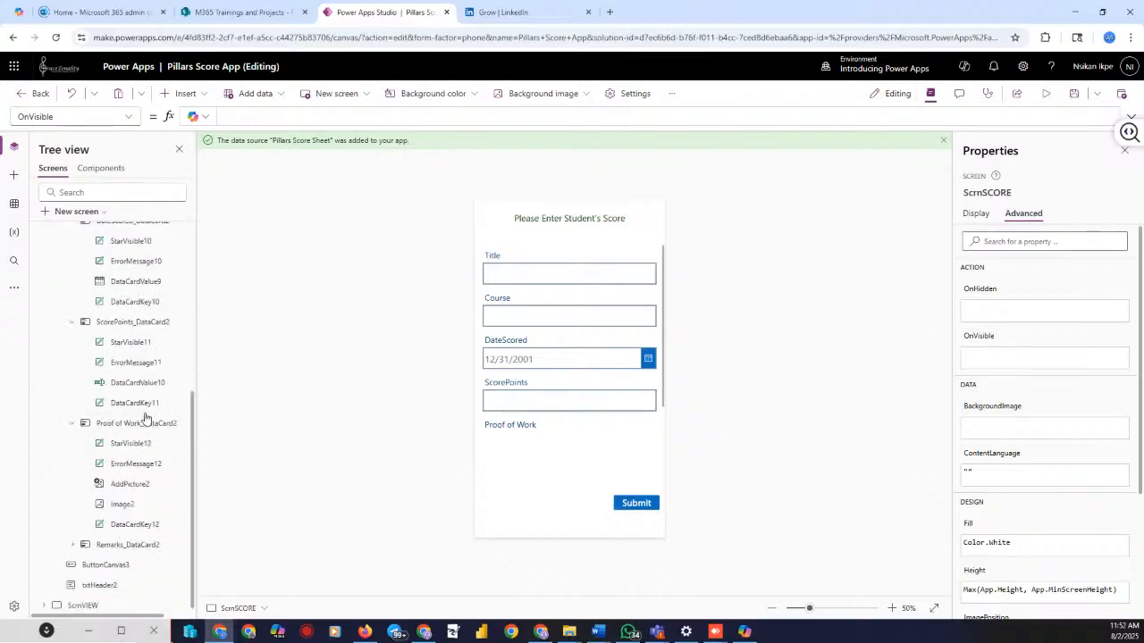
Switch to the ScrnVIEW screen and preview it briefly
{"action": "left_click", "coordinate": [125, 606]}
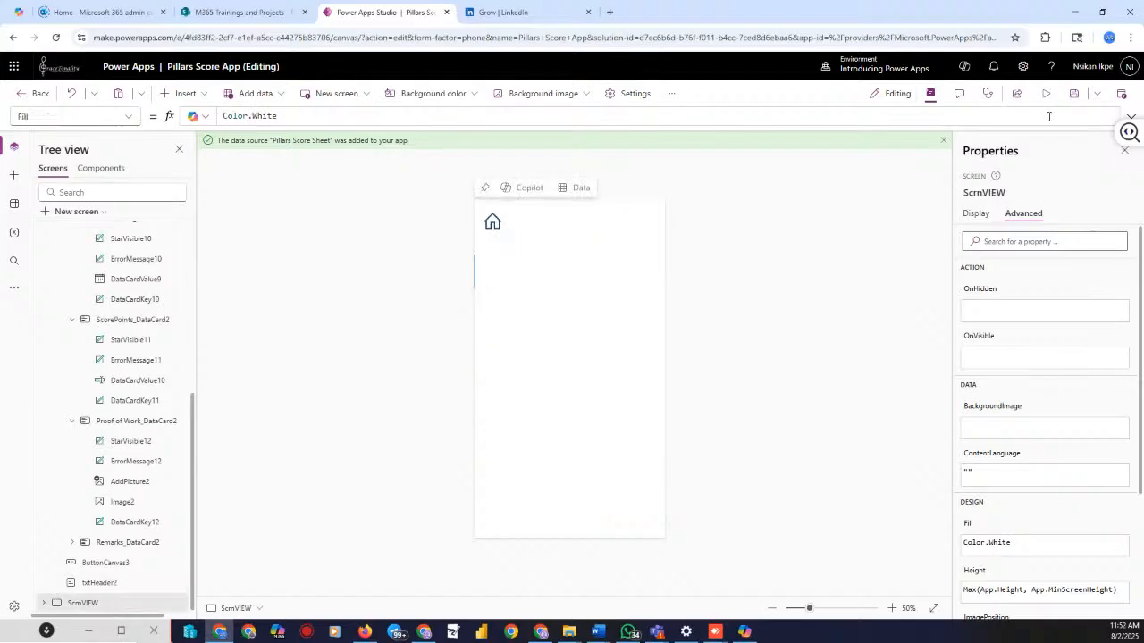
{"action": "left_click", "coordinate": [1045, 93]}
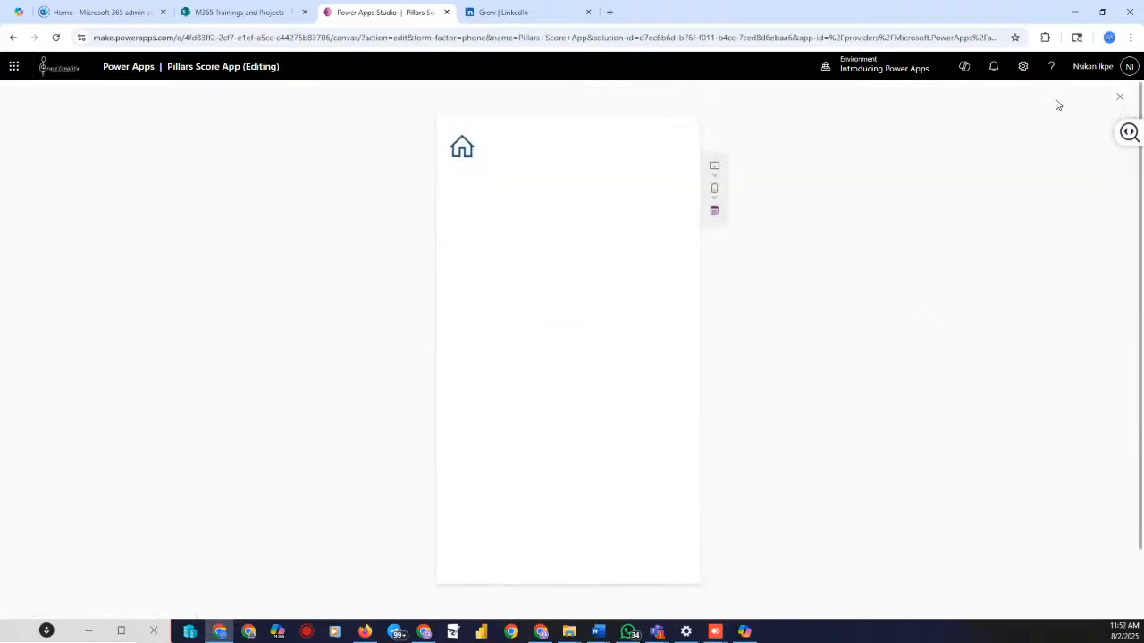
{"action": "left_click", "coordinate": [1121, 99]}
Set Gallery1's Items to Defaults('Pillars Score Sheet') and preview the view screen
{"action": "left_click", "coordinate": [525, 287]}
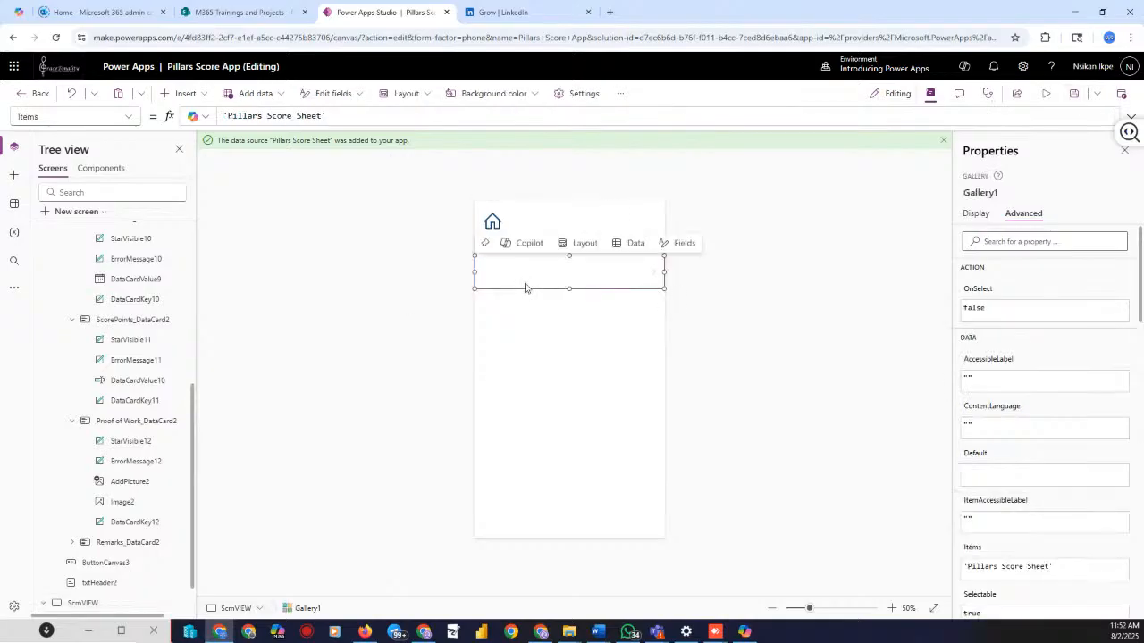
{"action": "scroll", "coordinate": [107, 313], "scroll_direction": "down", "scroll_amount": 1}
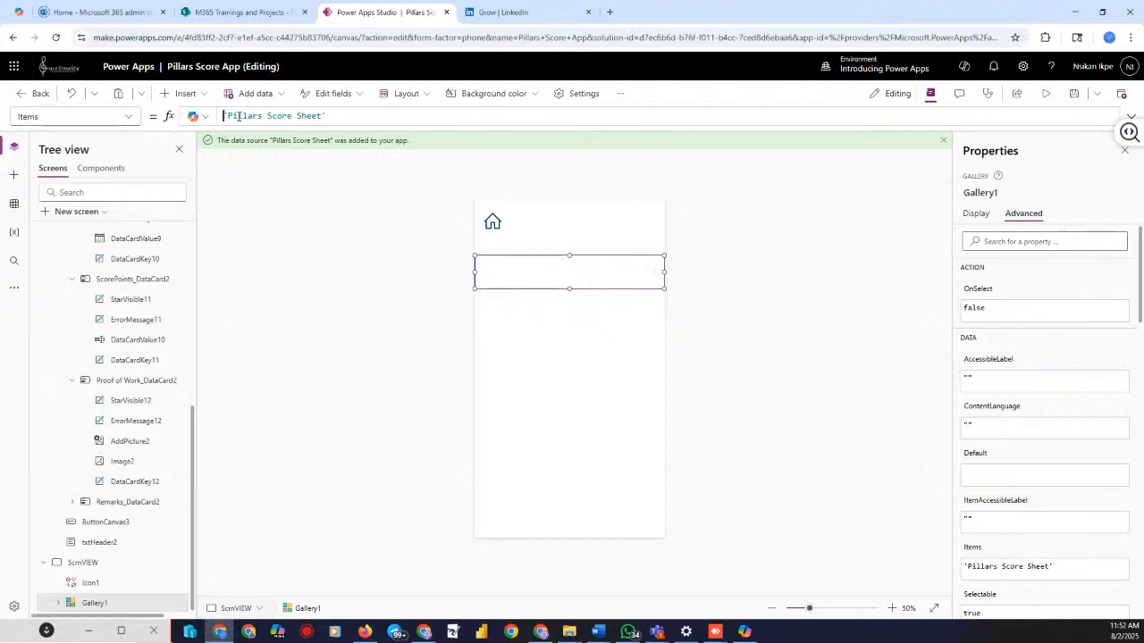
{"action": "type", "text": "def"}
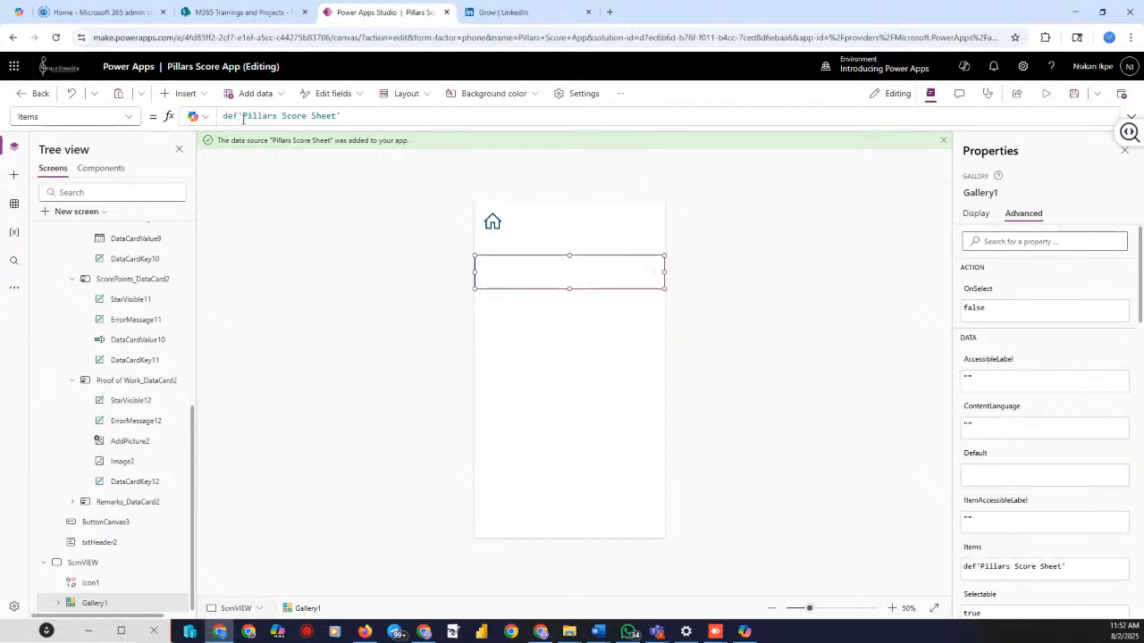
{"action": "key", "text": "BackSpace"}
{"action": "key", "text": "BackSpace"}
{"action": "key", "text": "BackSpace"}
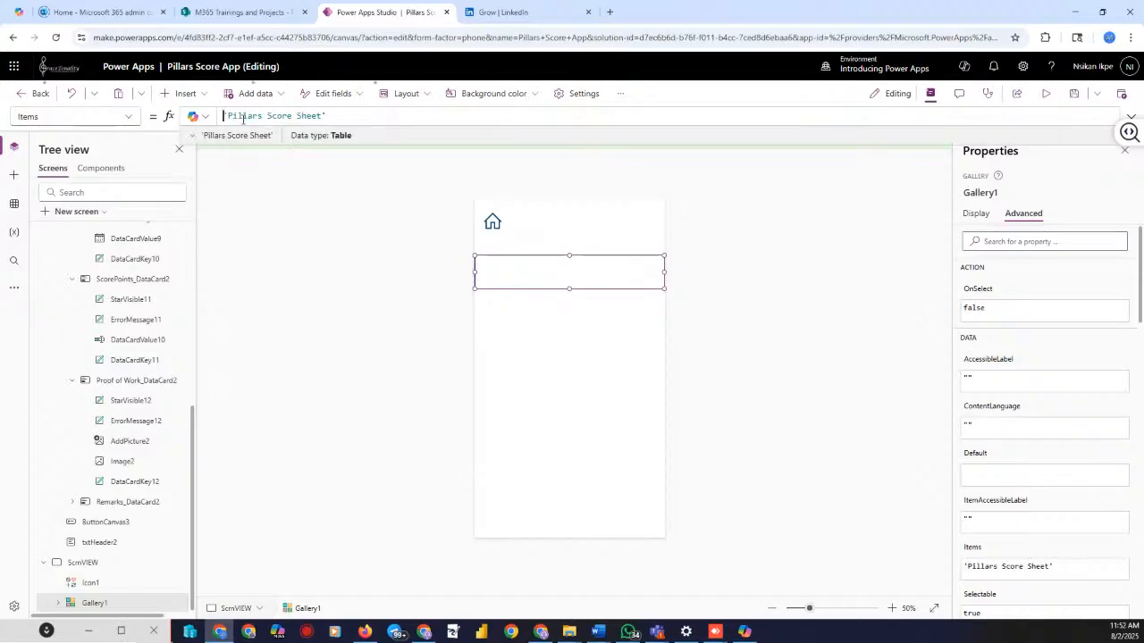
{"action": "key", "text": "ctrl+a"}
{"action": "key", "text": "BackSpace"}
{"action": "type", "text": "def"}
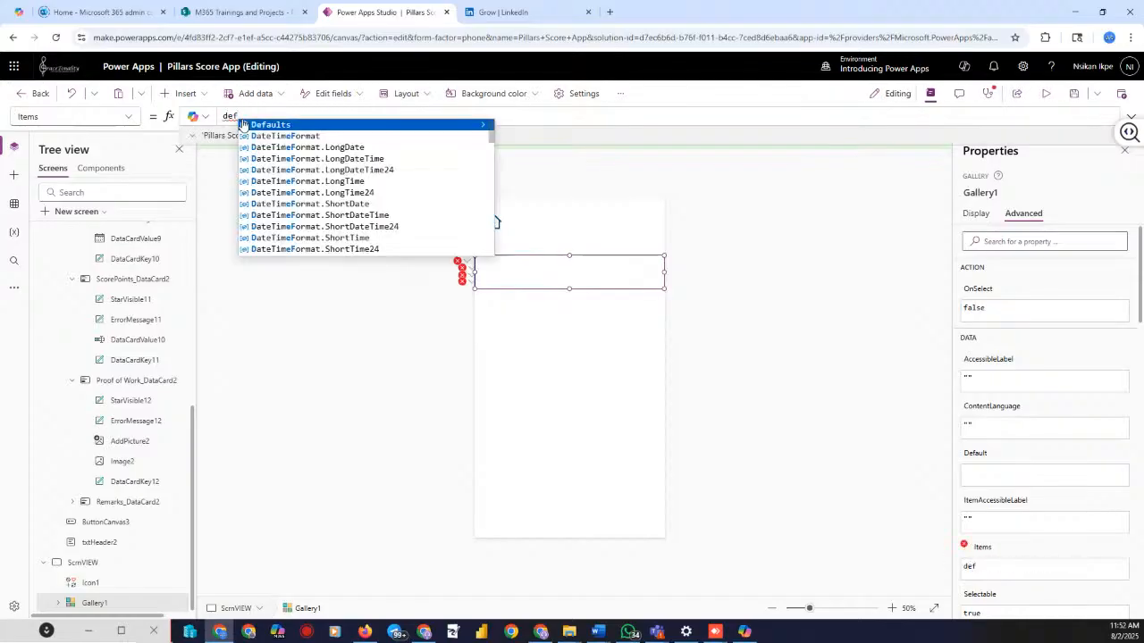
{"action": "left_click", "coordinate": [269, 124]}
{"action": "type", "text": "pill"}
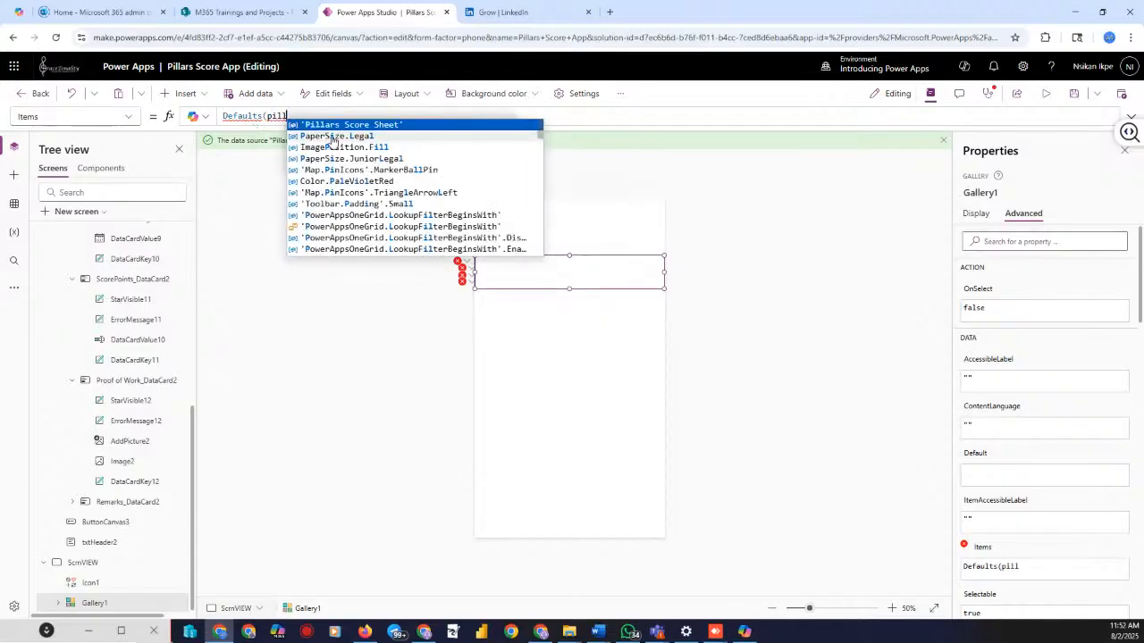
{"action": "key", "text": "Tab"}
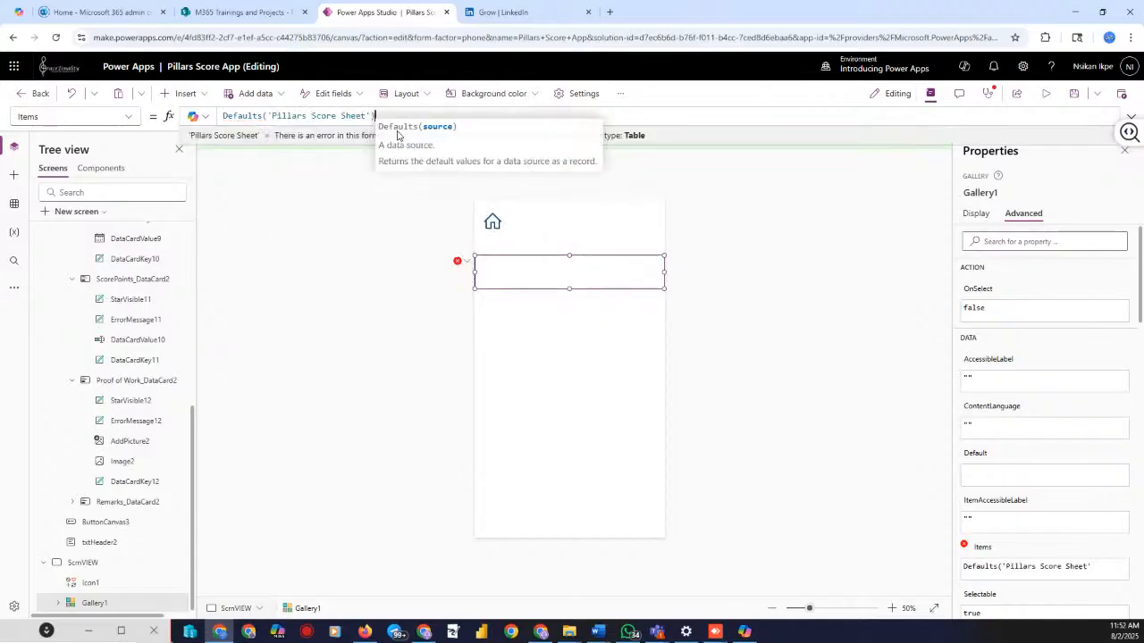
{"action": "type", "text": ")"}
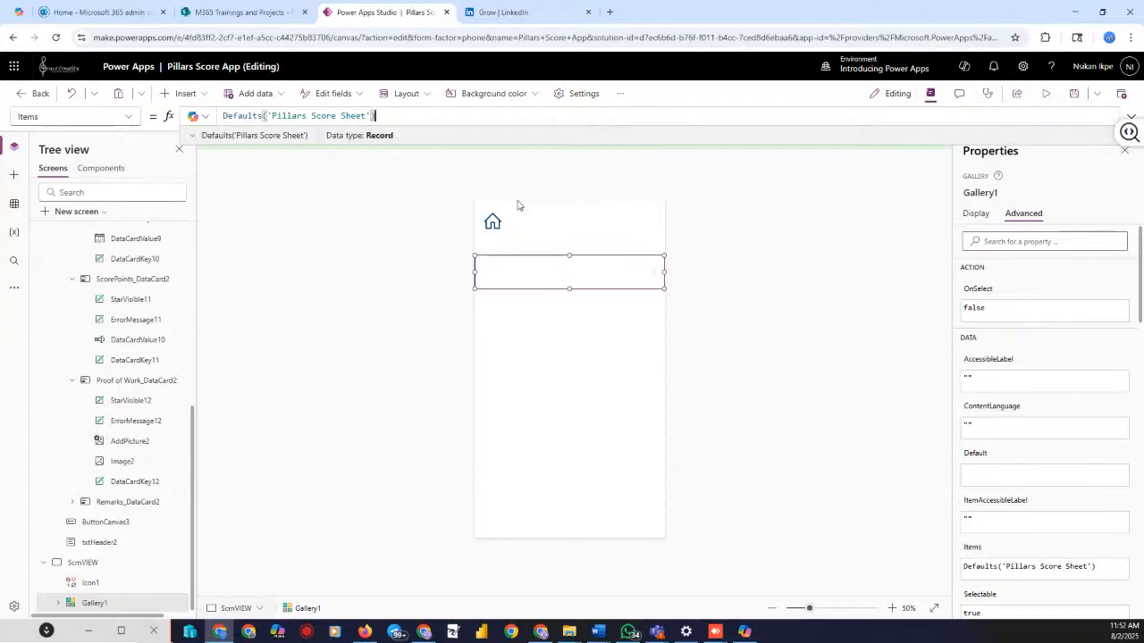
{"action": "left_click", "coordinate": [804, 263]}
{"action": "left_click", "coordinate": [1046, 94]}
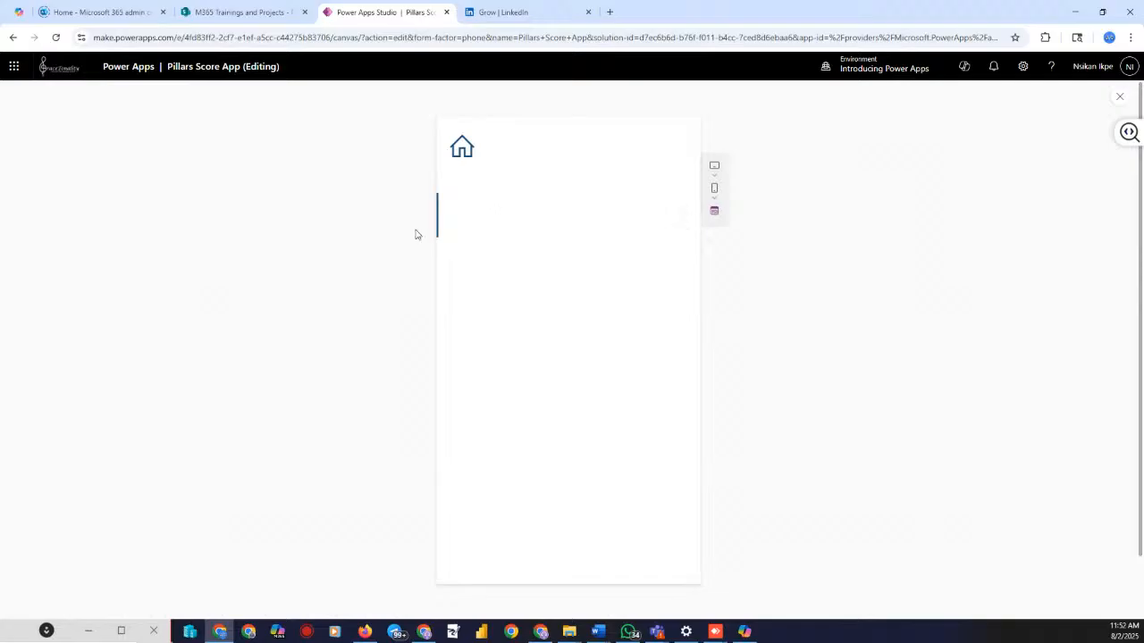
In the running app, go from the home screen via New Score to the form's Title box
{"action": "left_click", "coordinate": [469, 153]}
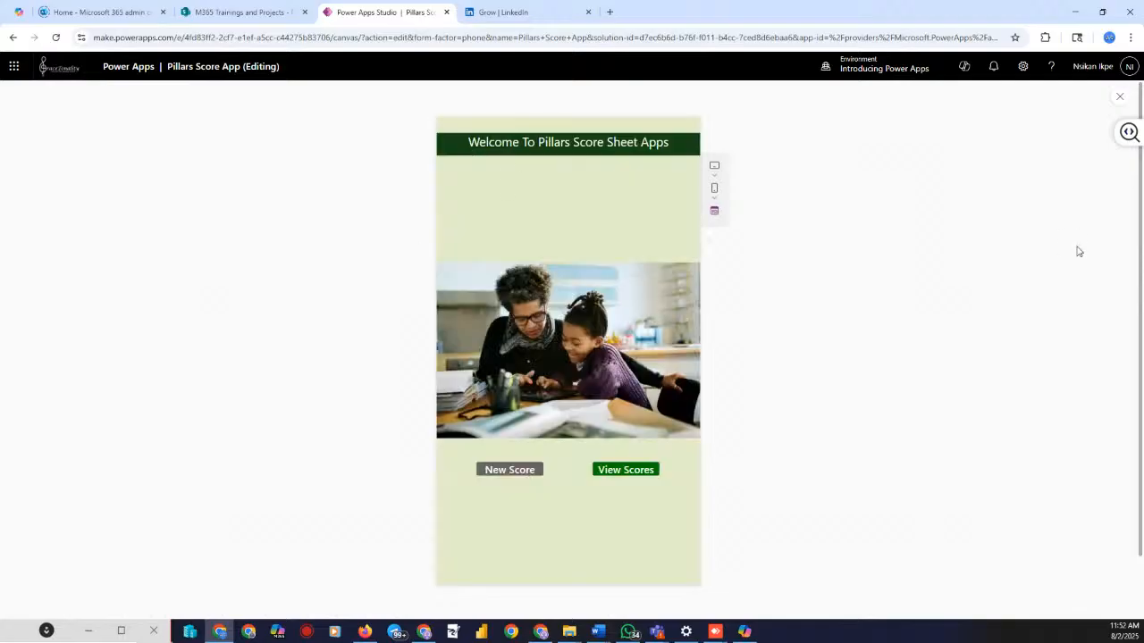
{"action": "left_click", "coordinate": [515, 478]}
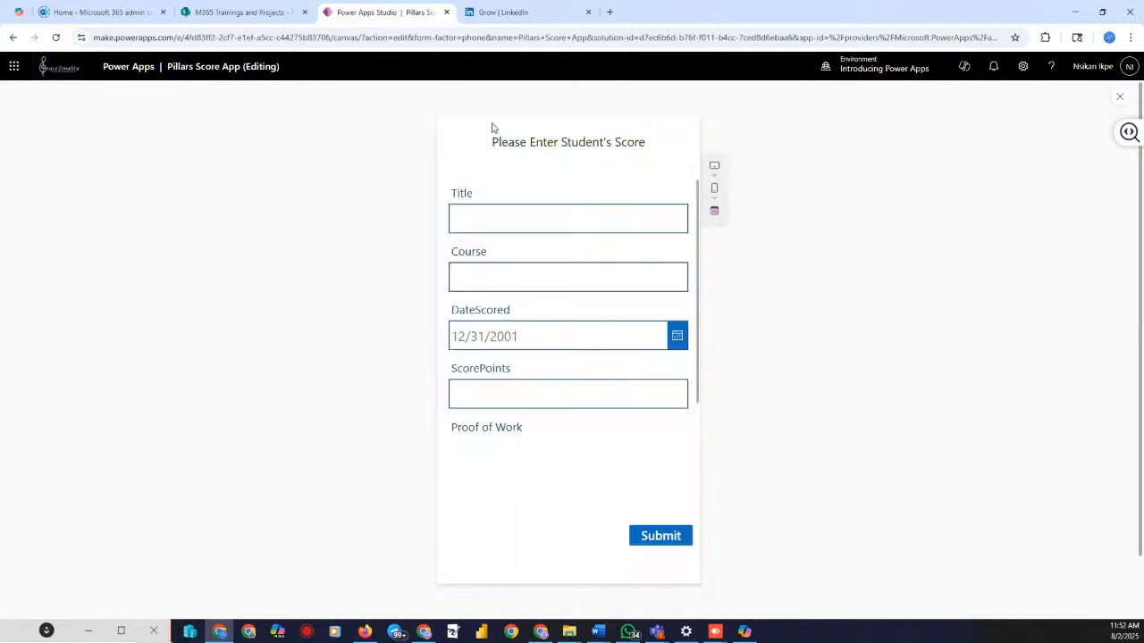
{"action": "left_click", "coordinate": [476, 227]}
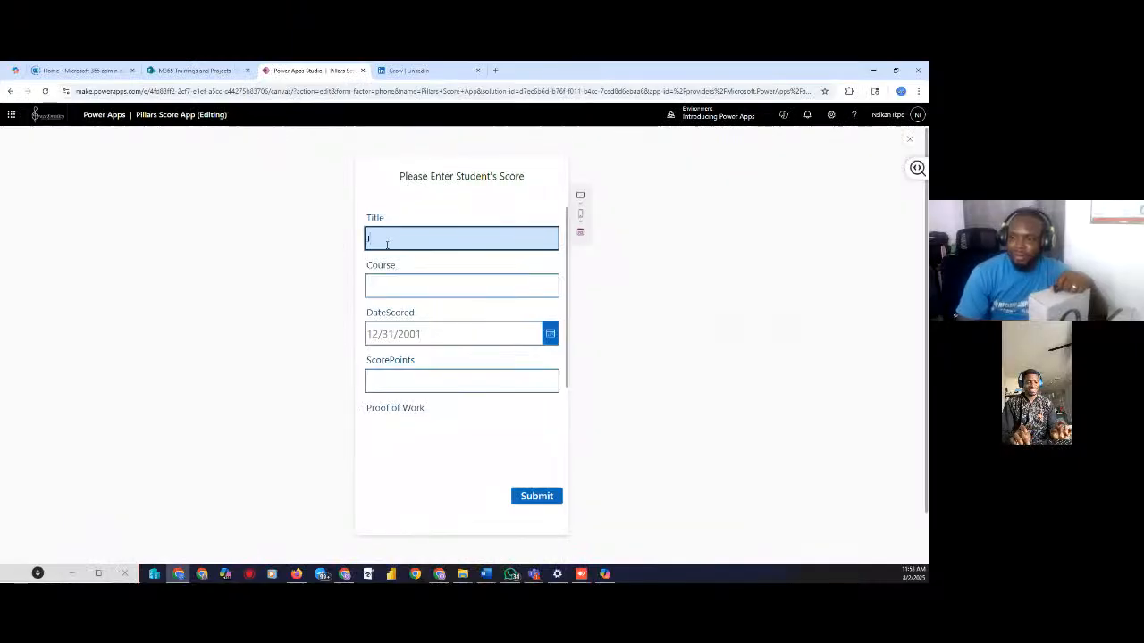
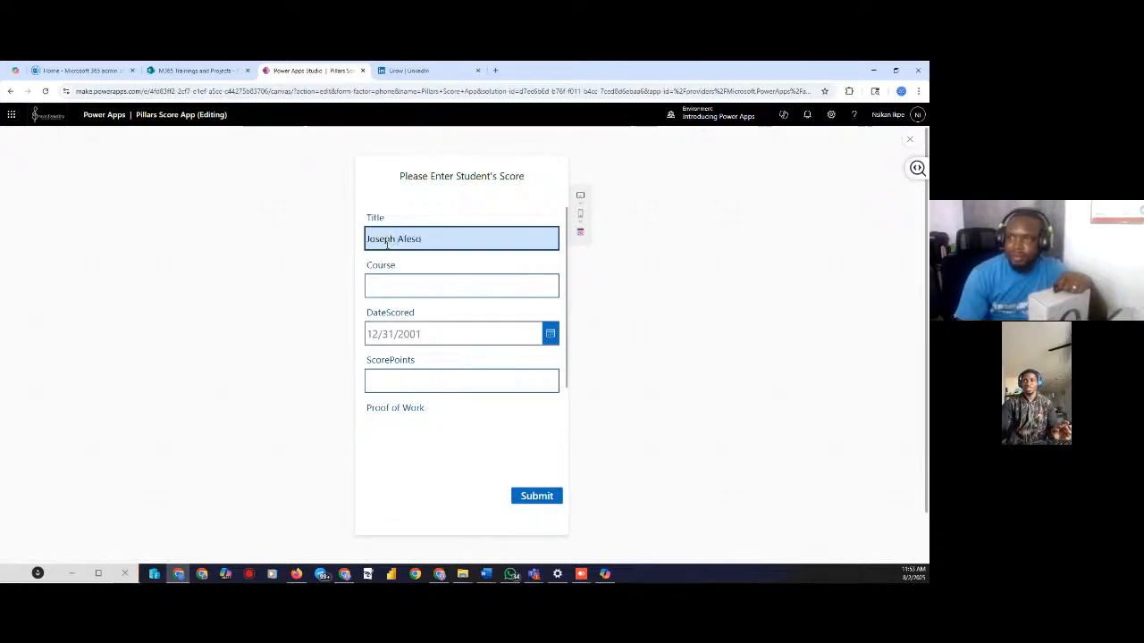
Enter the student's name as Title, A7-104 as Course and 950 as ScorePoints
{"action": "left_click", "coordinate": [403, 287]}
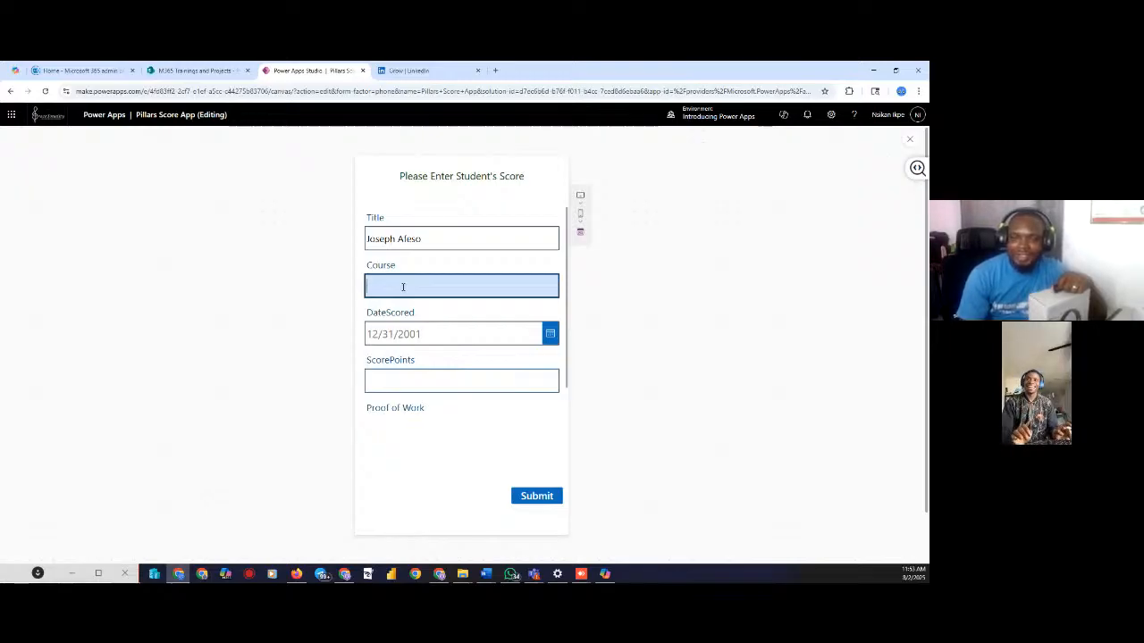
{"action": "type", "text": "A"}
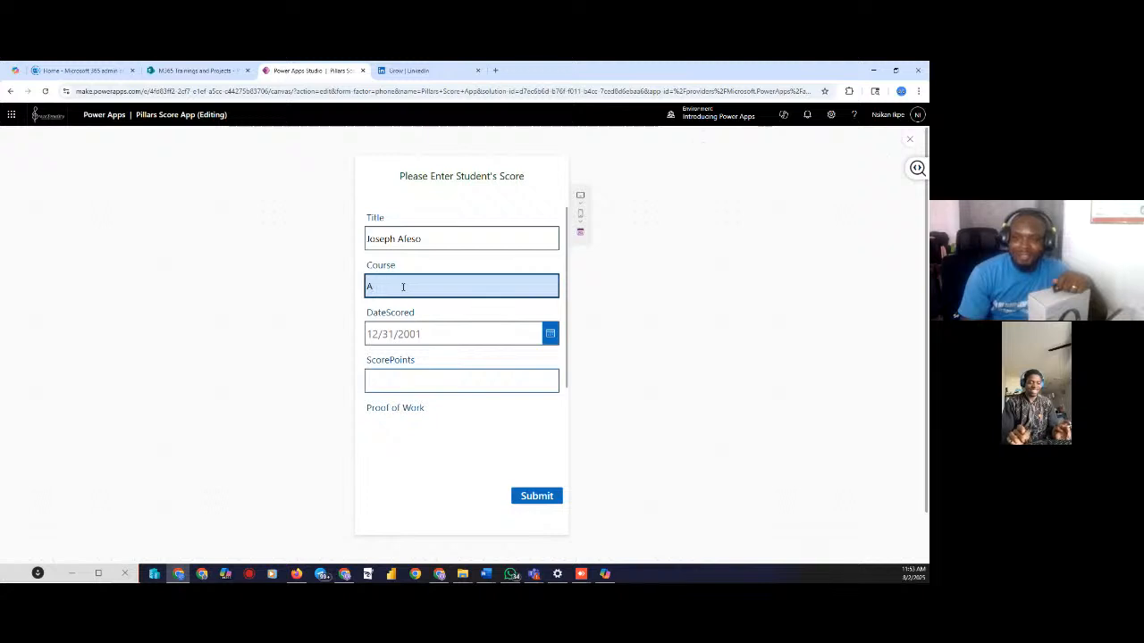
{"action": "type", "text": "7"}
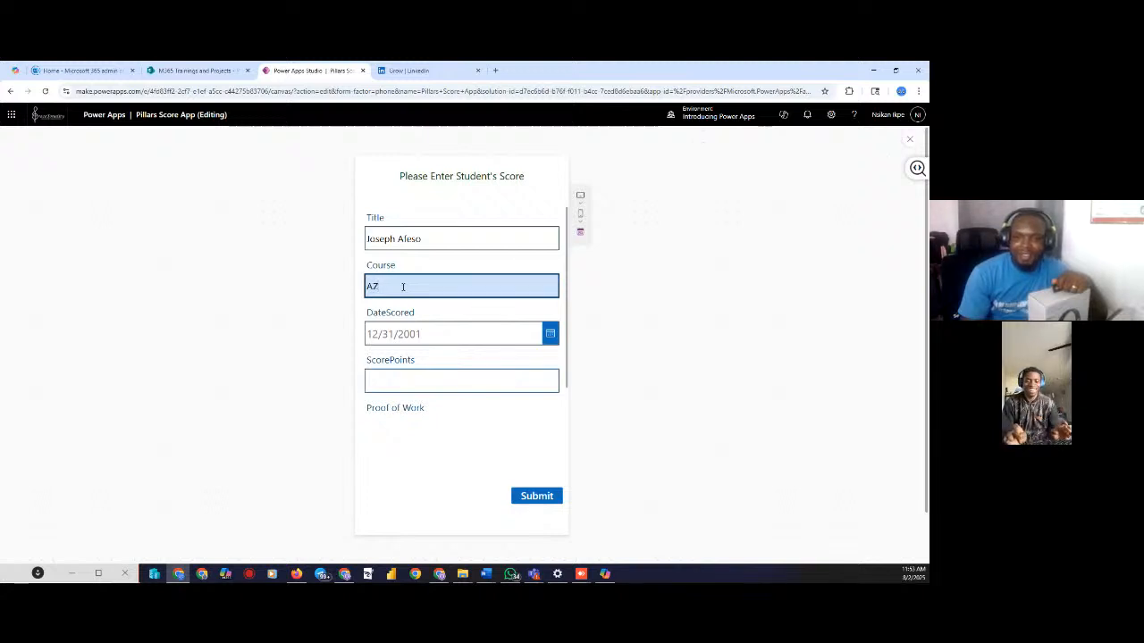
{"action": "type", "text": "-104"}
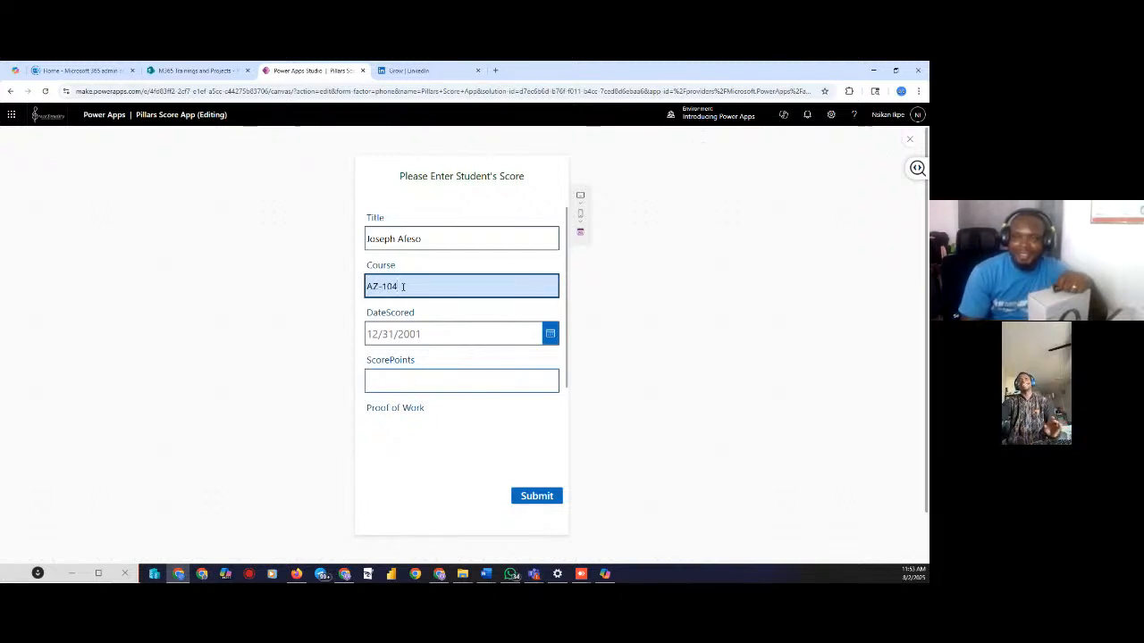
{"action": "left_click", "coordinate": [400, 380]}
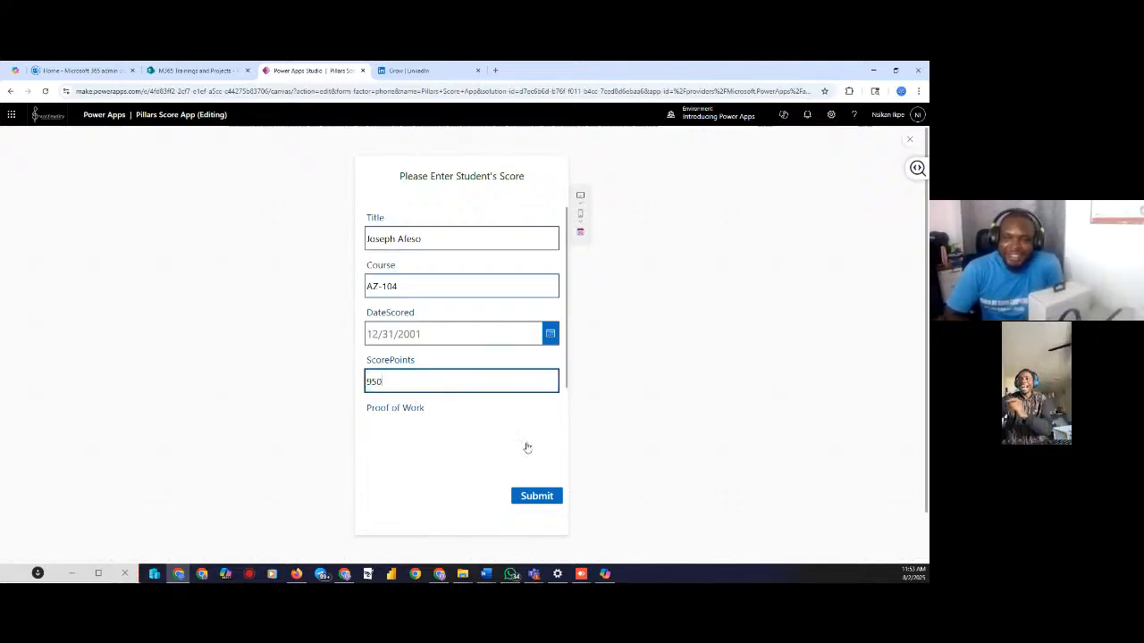
{"action": "scroll", "coordinate": [474, 357], "scroll_direction": "down", "scroll_amount": 2}
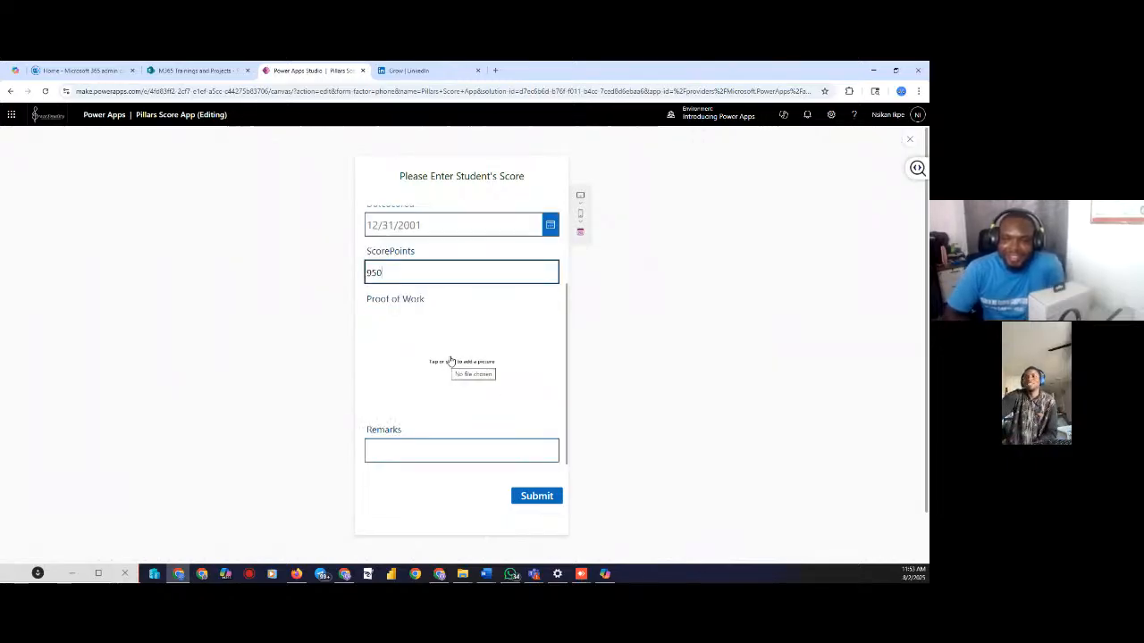
Load 3.jpg from the Pictures folder into the Proof of Work picture field
{"action": "left_click", "coordinate": [451, 361]}
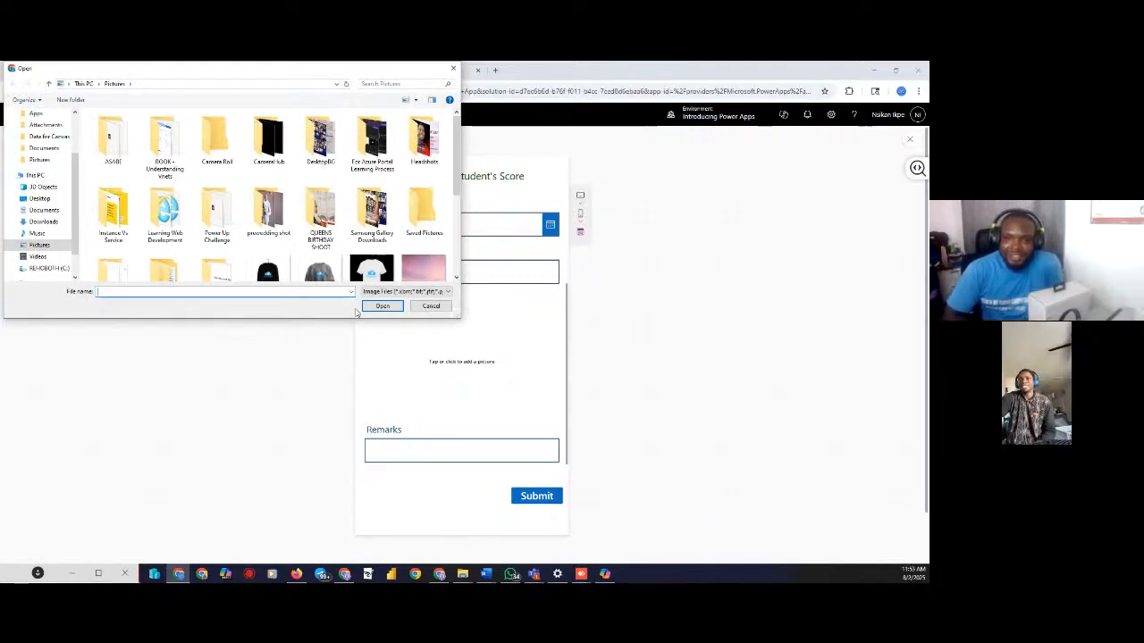
{"action": "scroll", "coordinate": [376, 241], "scroll_direction": "down", "scroll_amount": 1}
{"action": "left_click", "coordinate": [367, 243]}
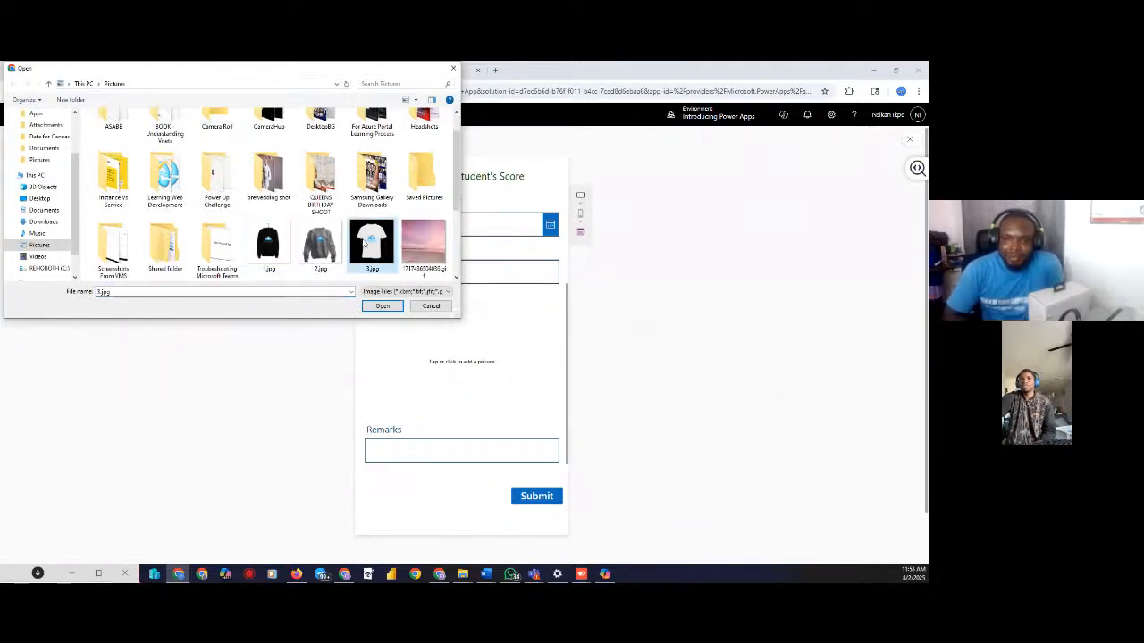
{"action": "left_click", "coordinate": [382, 307]}
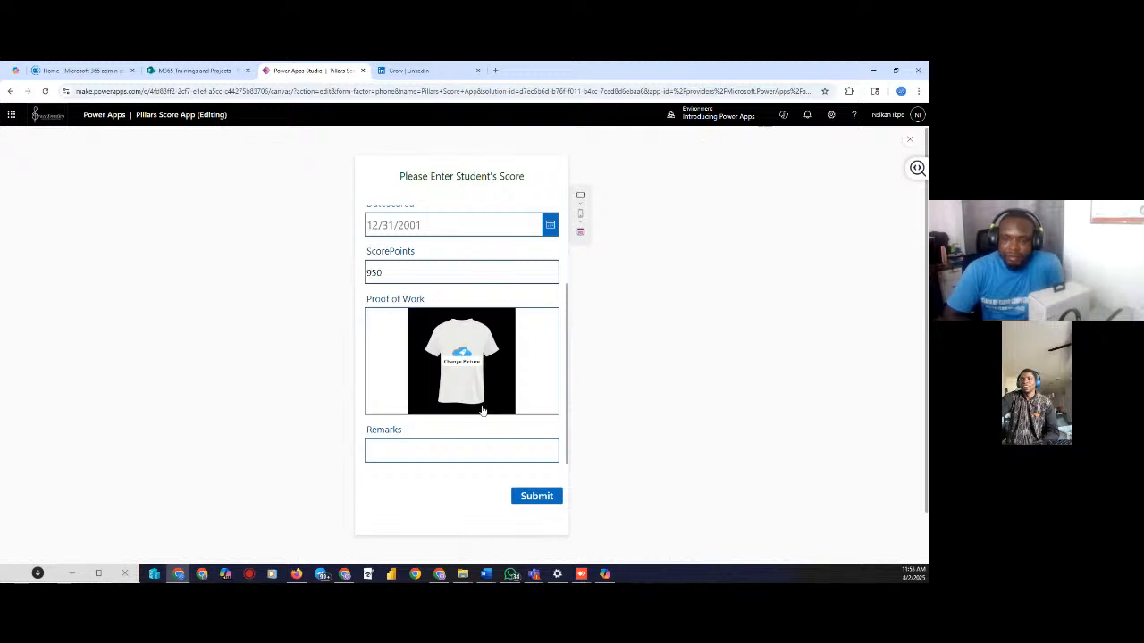
Write 'Outstanding Result! Check him out!' in Remarks, then submit the record to reset the form
{"action": "left_click", "coordinate": [461, 449]}
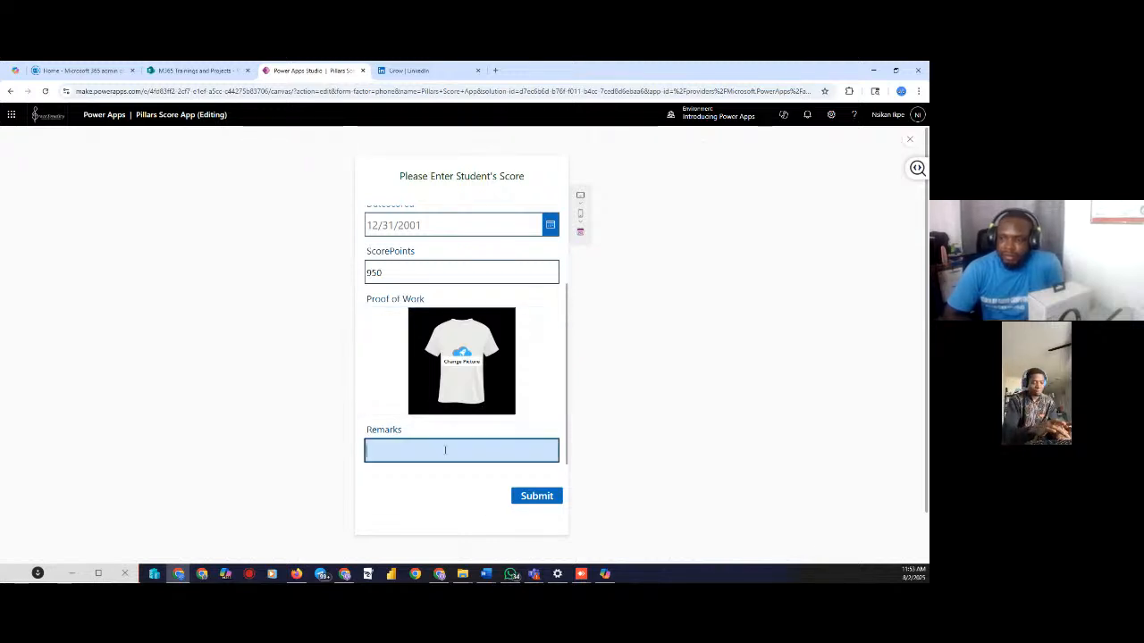
{"action": "type", "text": "a"}
{"action": "key", "text": "BackSpace"}
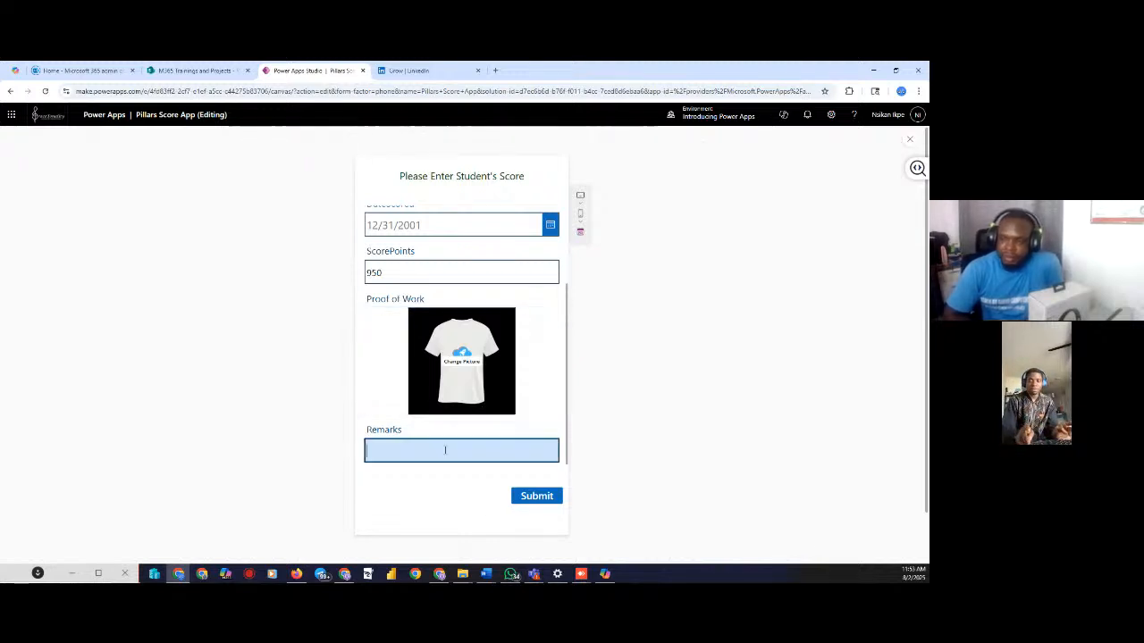
{"action": "type", "text": "o"}
{"action": "key", "text": "BackSpace"}
{"action": "type", "text": "O"}
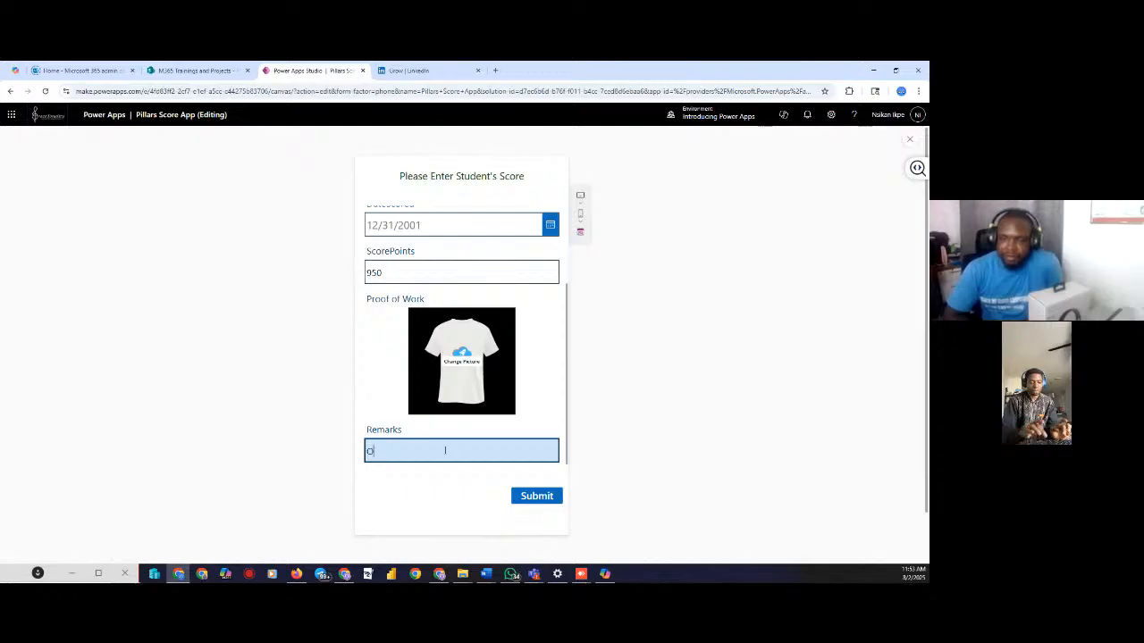
{"action": "type", "text": "utsta"}
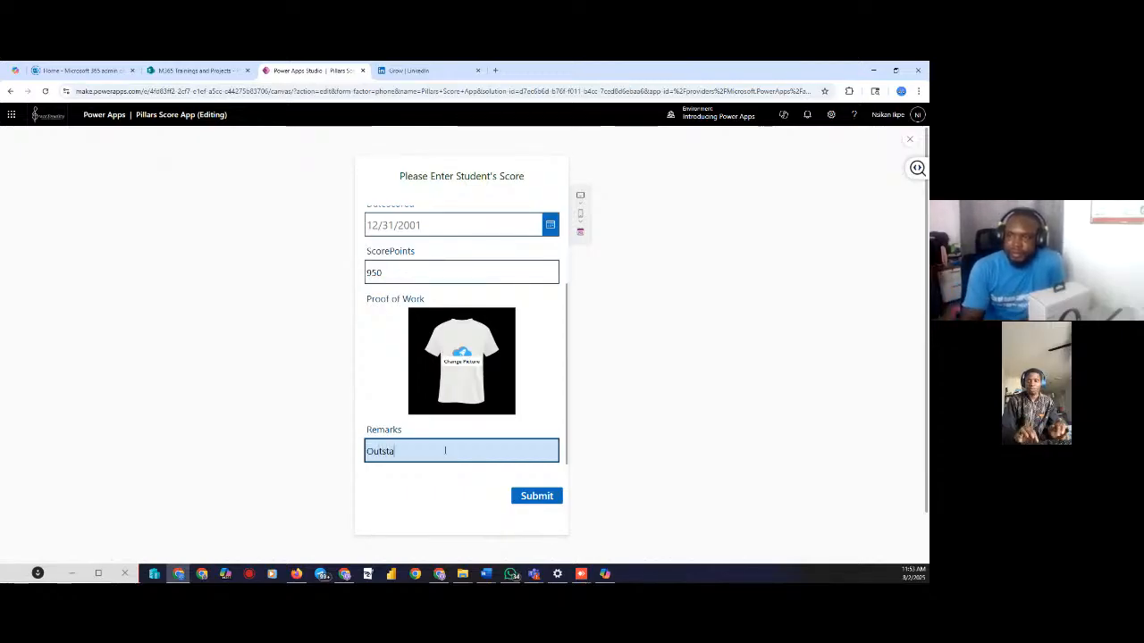
{"action": "type", "text": "nding Result"}
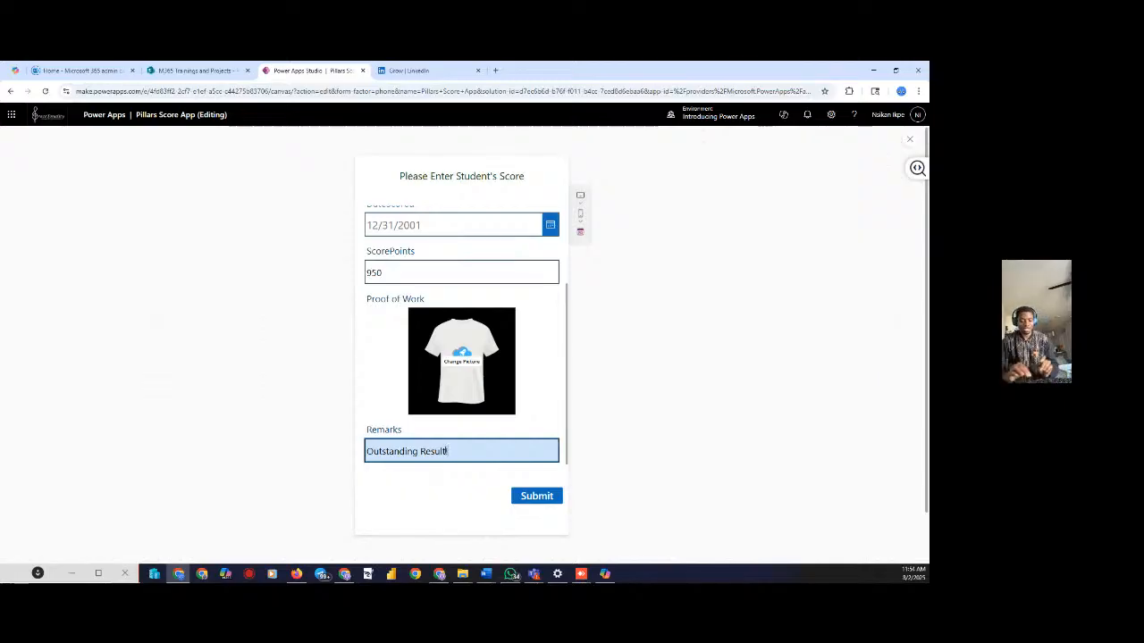
{"action": "type", "text": "C"}
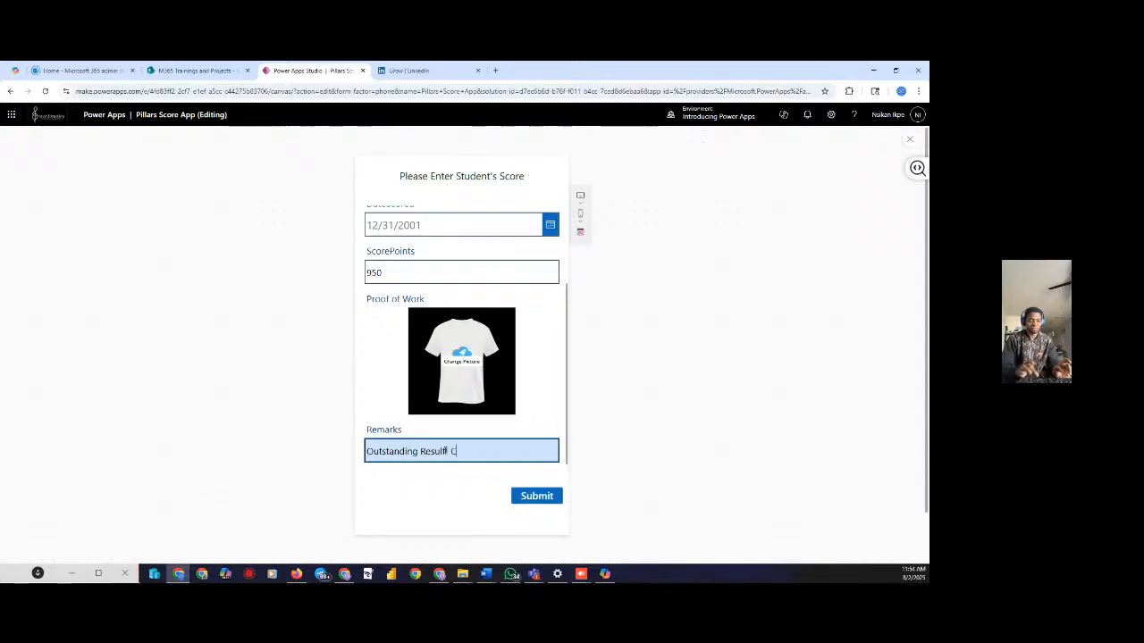
{"action": "type", "text": "heck hi"}
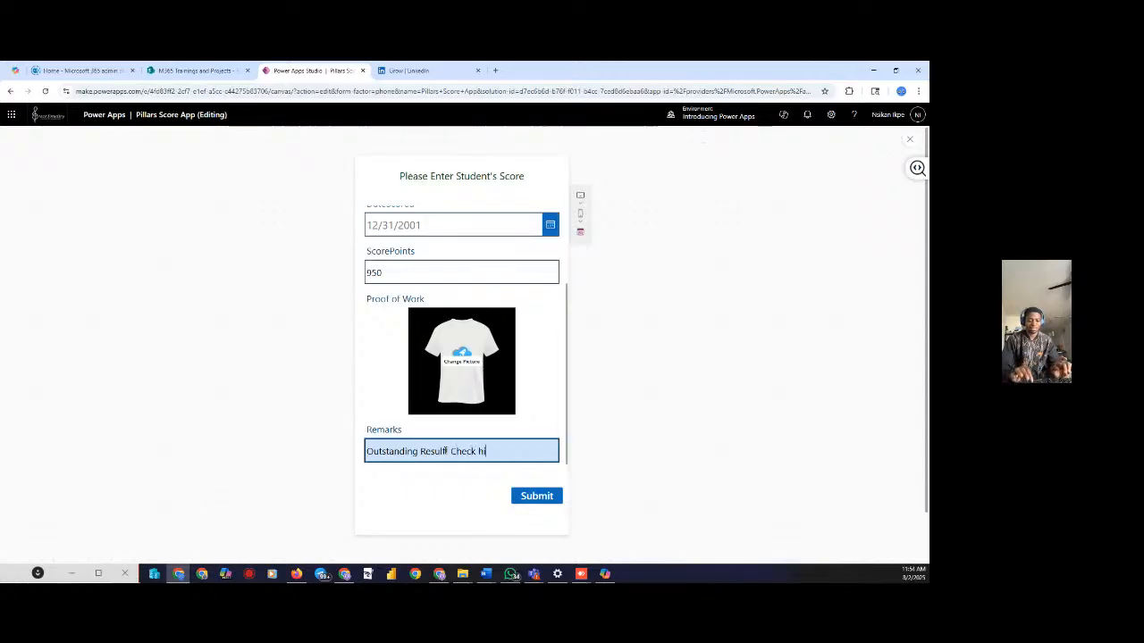
{"action": "type", "text": "m ou"}
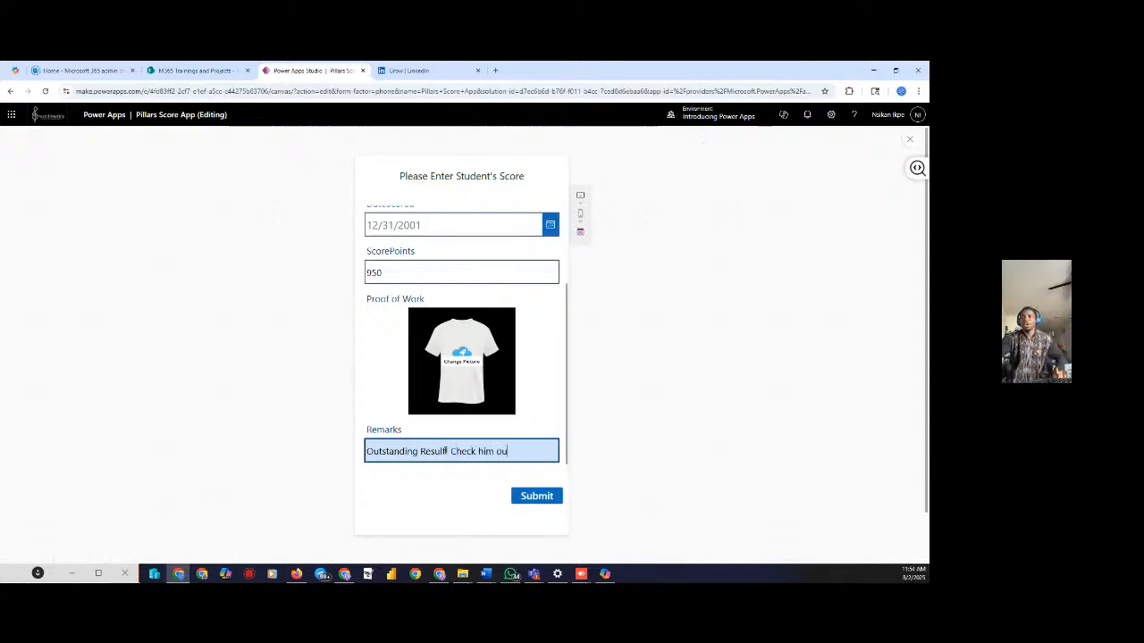
{"action": "type", "text": "t!"}
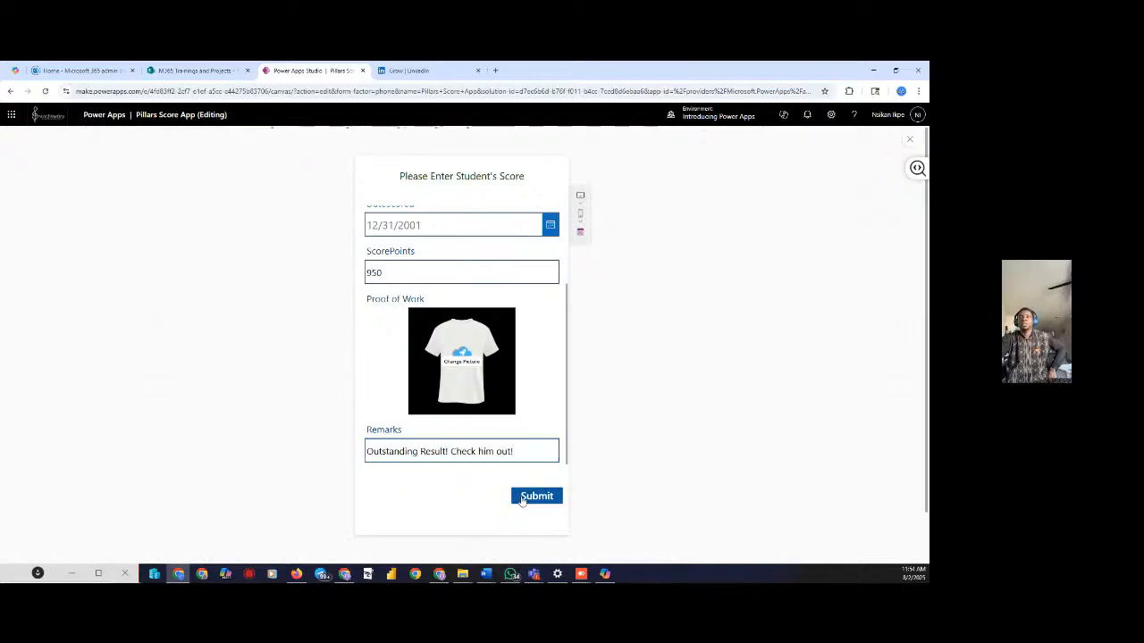
{"action": "left_click", "coordinate": [523, 499]}
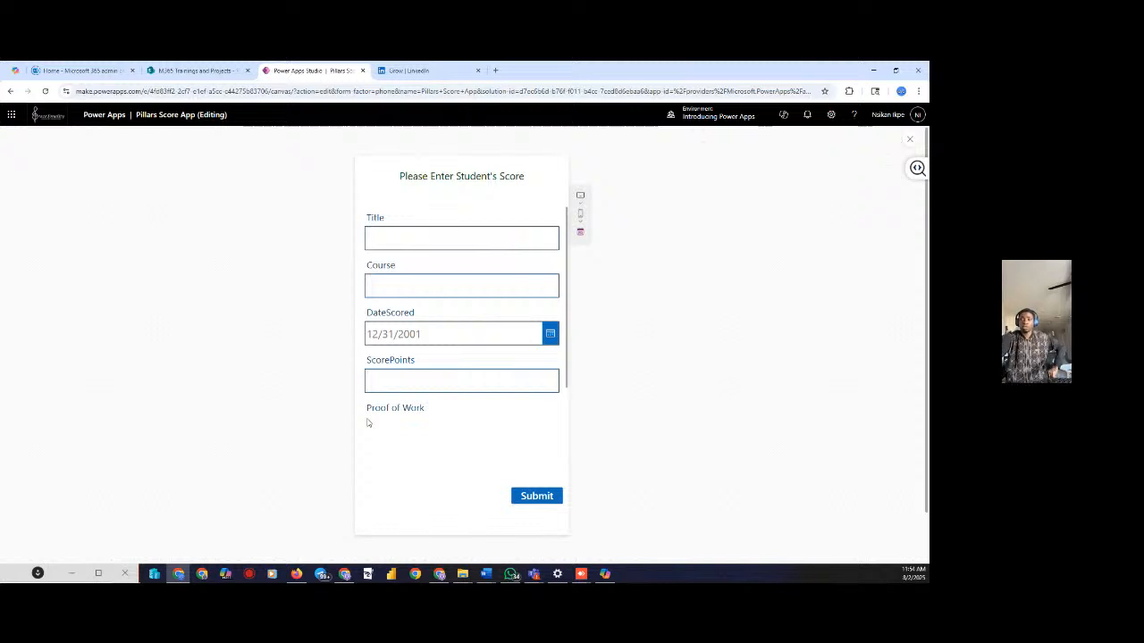
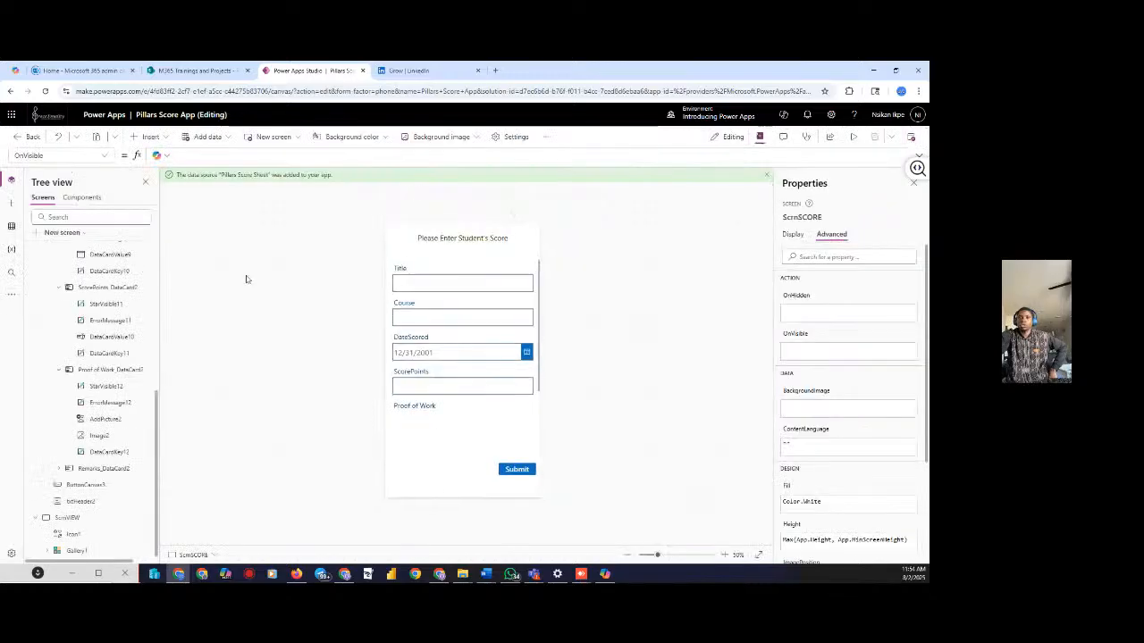
Preview the score form, then insert a new Button control onto it
{"action": "left_click", "coordinate": [852, 138]}
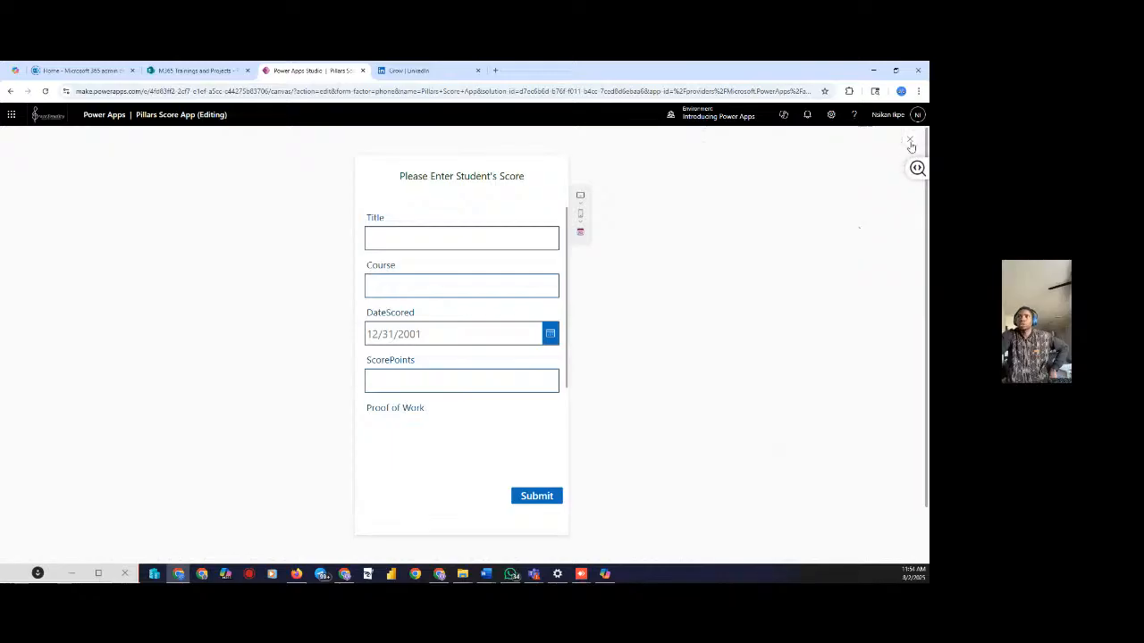
{"action": "left_click", "coordinate": [909, 142]}
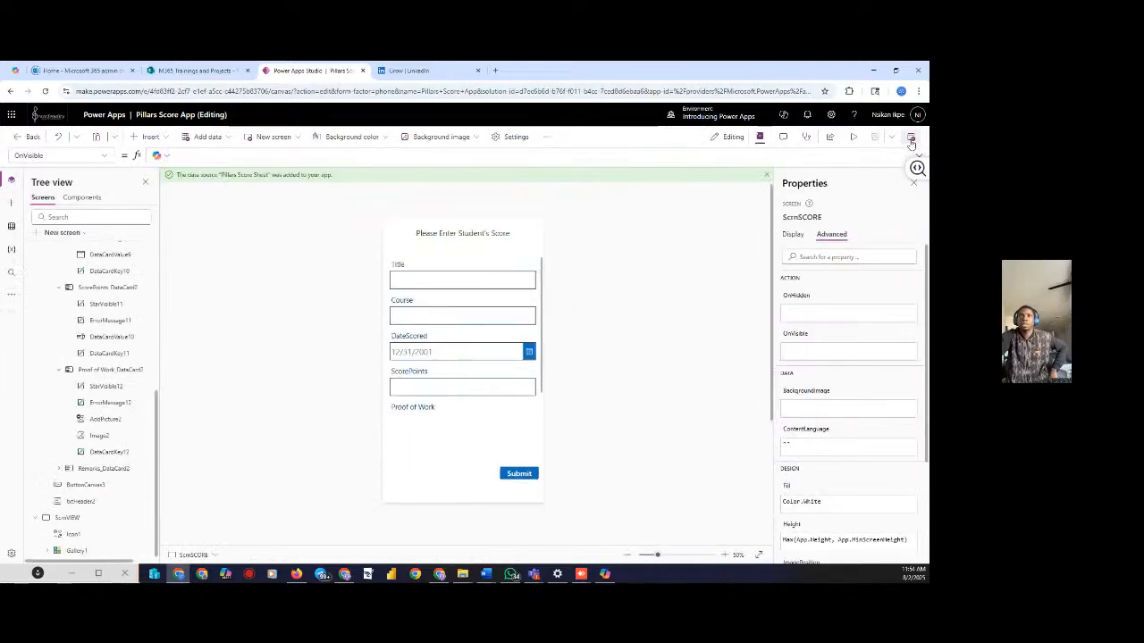
{"action": "left_click", "coordinate": [165, 139]}
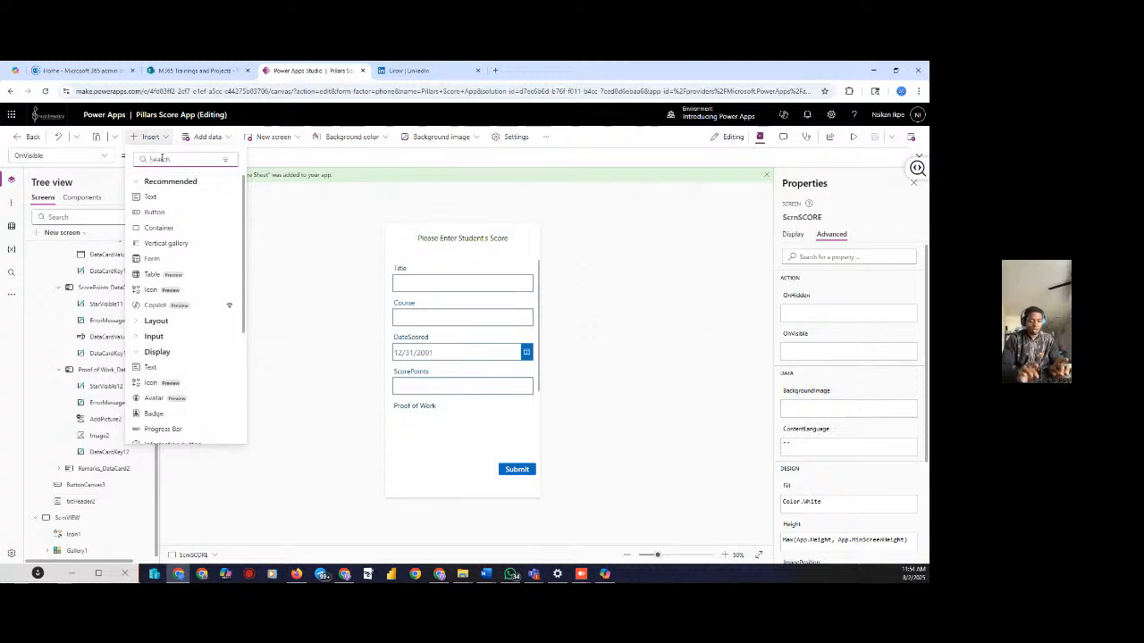
{"action": "type", "text": "butto"}
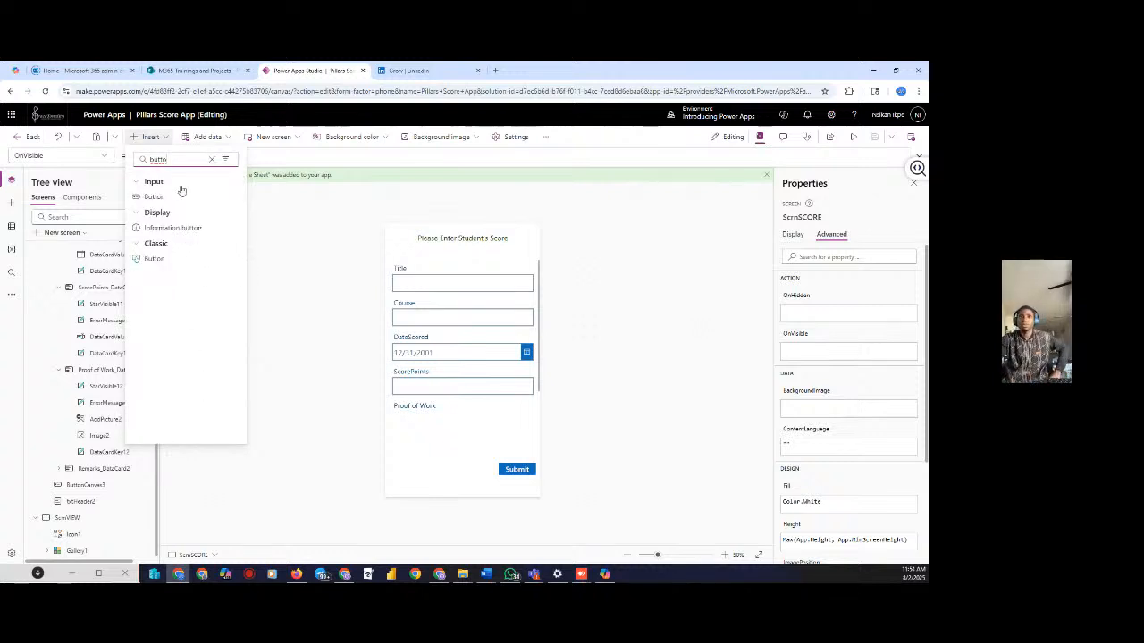
{"action": "left_click", "coordinate": [158, 197]}
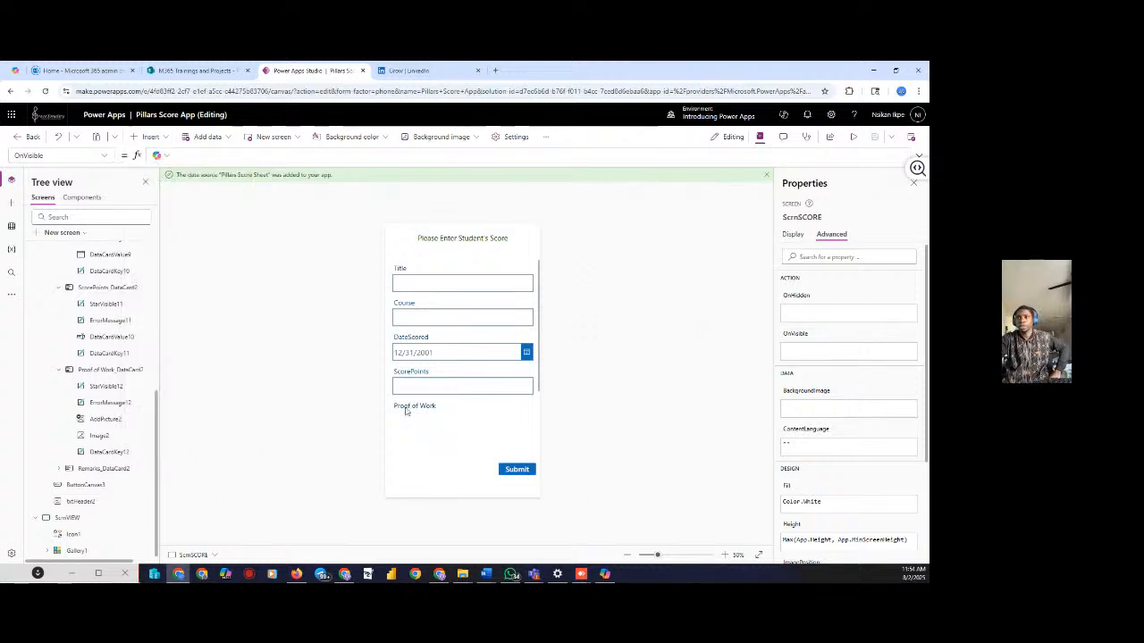
Drag the new button just below Submit and align it with the guide
{"action": "left_click_drag", "start_coordinate": [409, 241], "coordinate": [402, 452]}
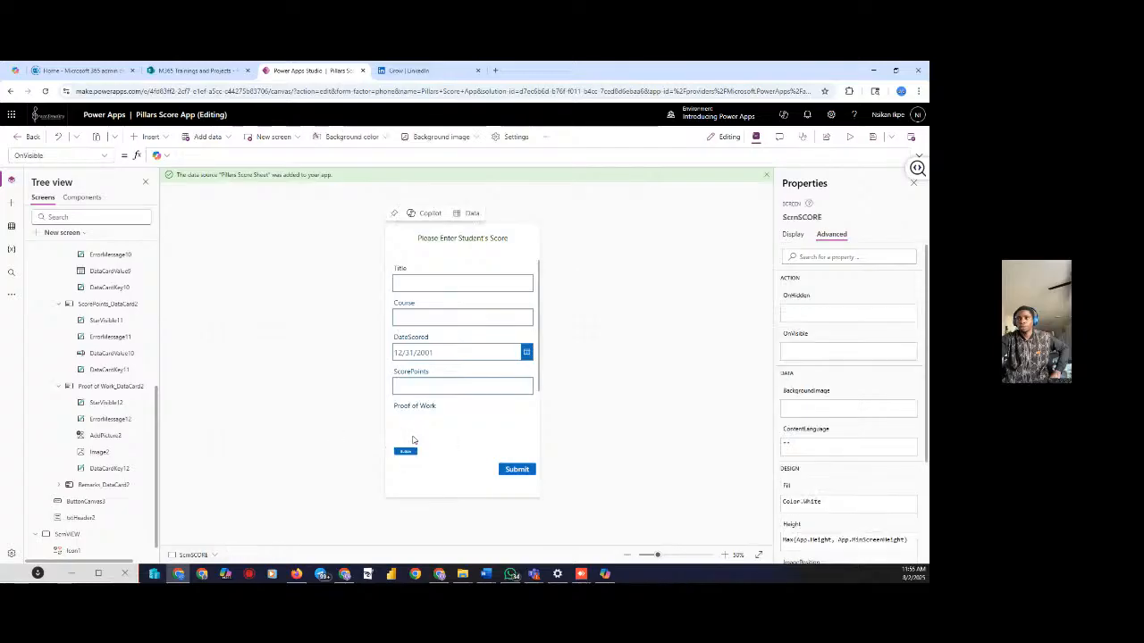
{"action": "left_click", "coordinate": [502, 441]}
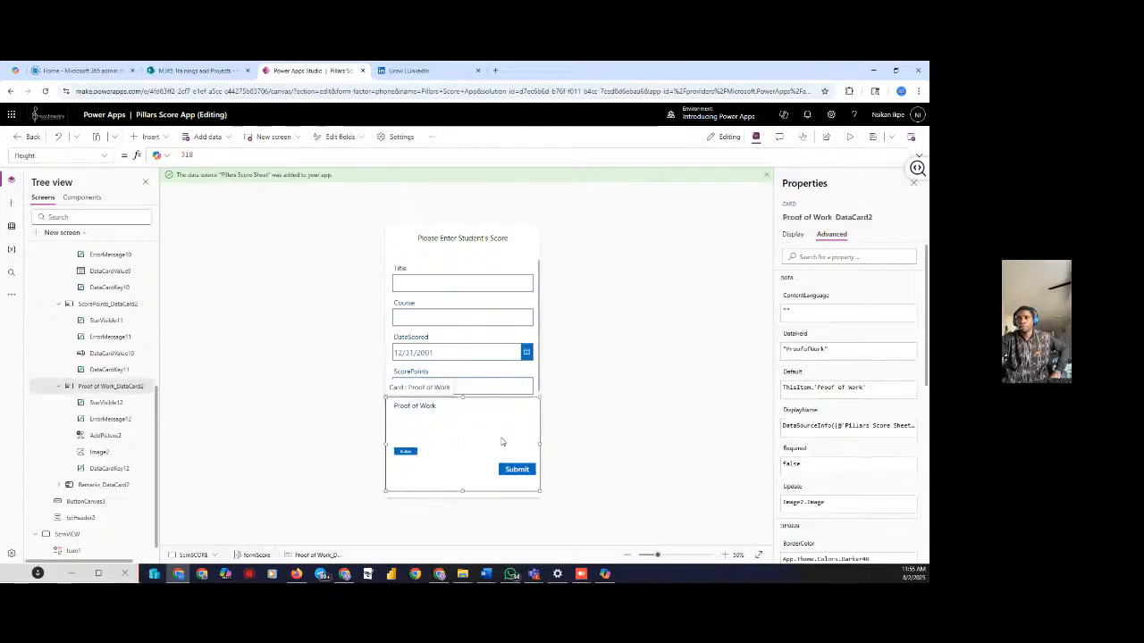
{"action": "left_click", "coordinate": [404, 452]}
{"action": "left_click_drag", "start_coordinate": [405, 452], "coordinate": [412, 465]}
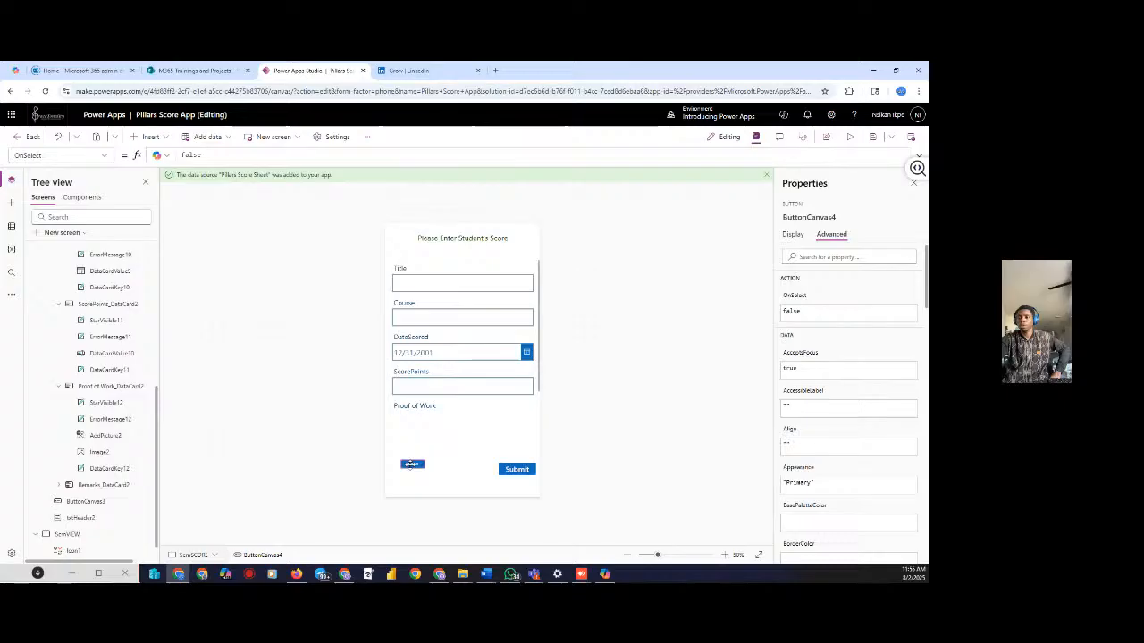
{"action": "left_click_drag", "start_coordinate": [410, 465], "coordinate": [516, 487]}
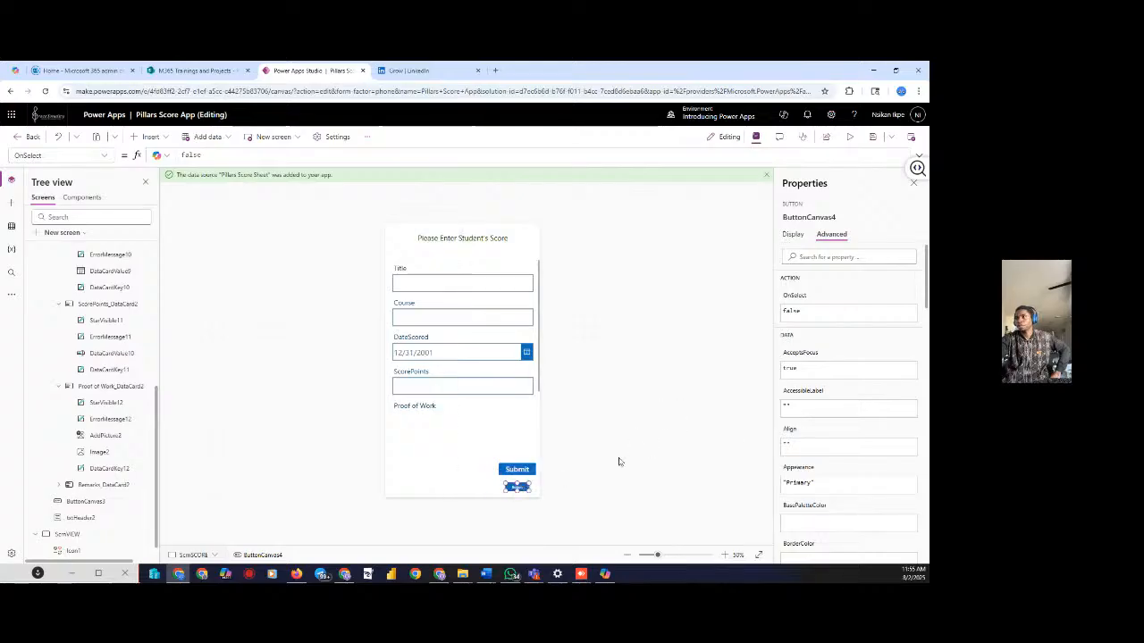
Change the new button's Text caption to 'View Results'
{"action": "left_click", "coordinate": [793, 235]}
{"action": "left_click", "coordinate": [891, 273]}
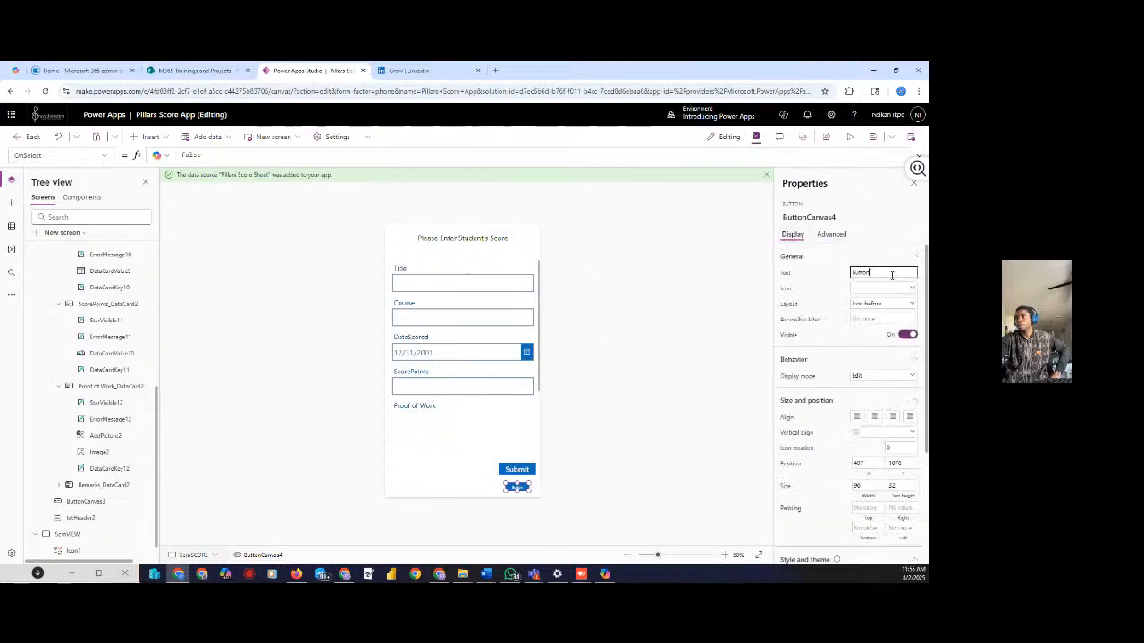
{"action": "left_click_drag", "start_coordinate": [892, 275], "coordinate": [830, 277]}
{"action": "type", "text": "Vi"}
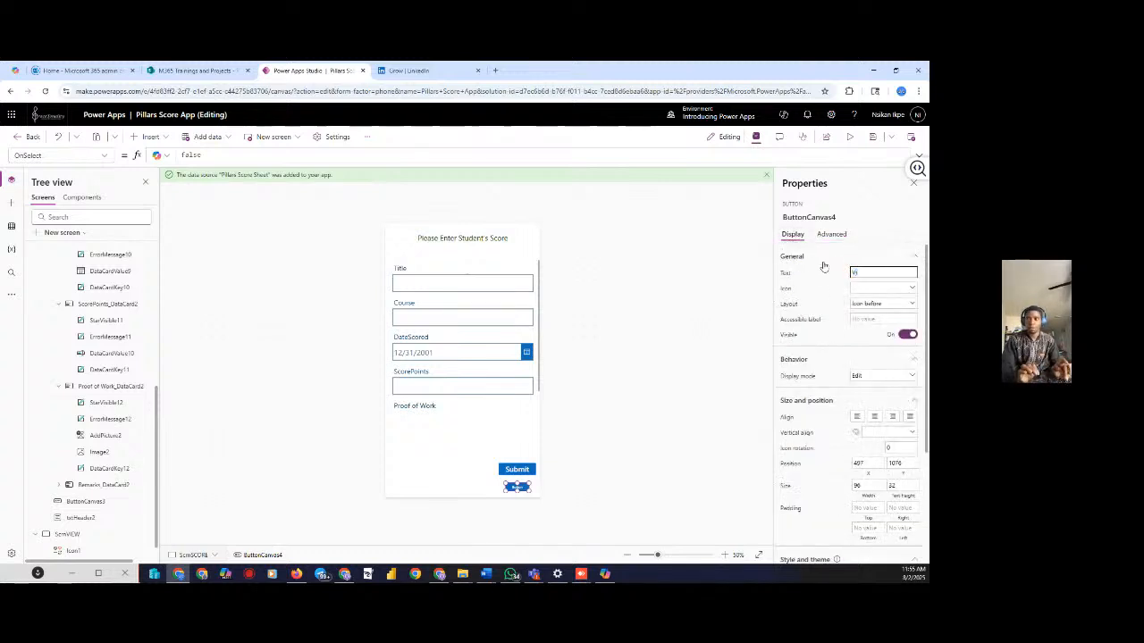
{"action": "type", "text": "ew file"}
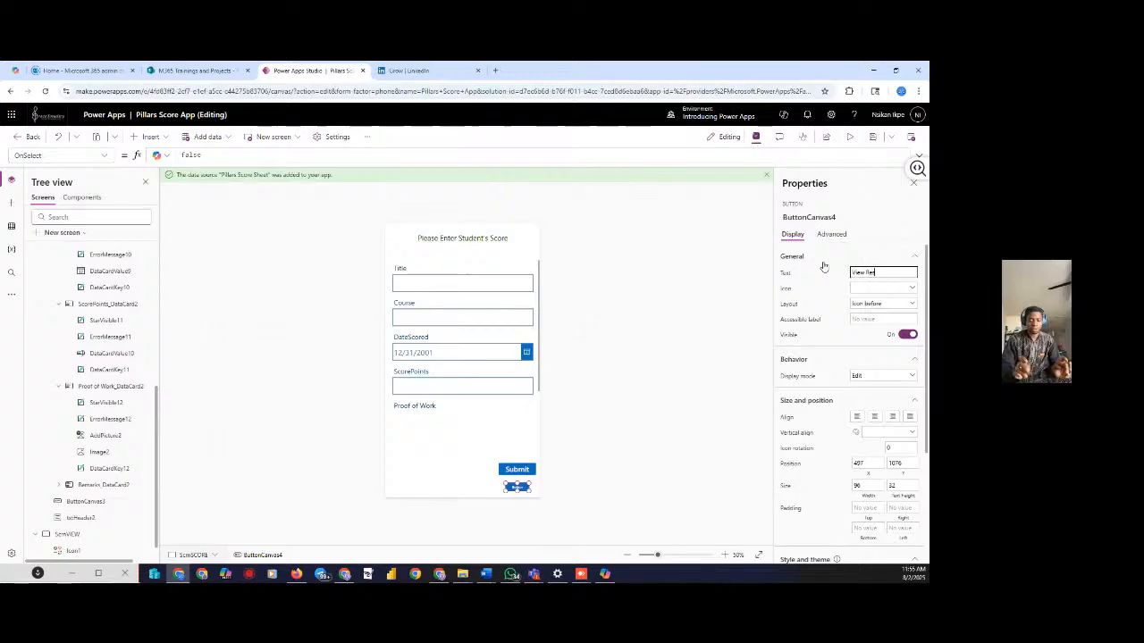
{"action": "type", "text": "sults"}
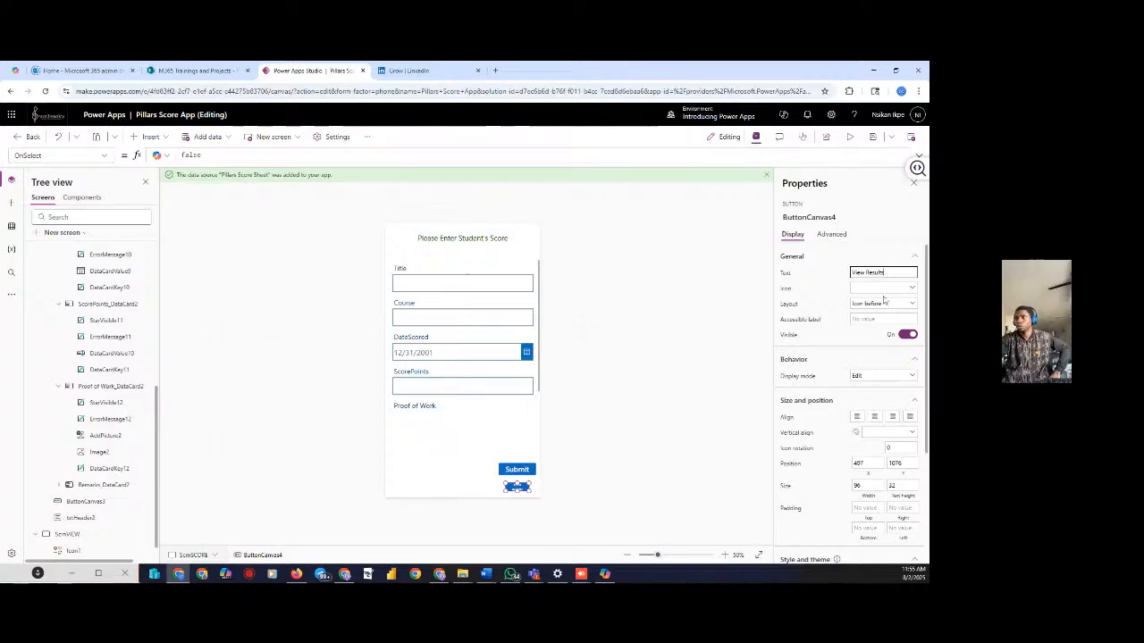
Clear the View Results button's Icon rotation value of 10
{"action": "left_click", "coordinate": [900, 447]}
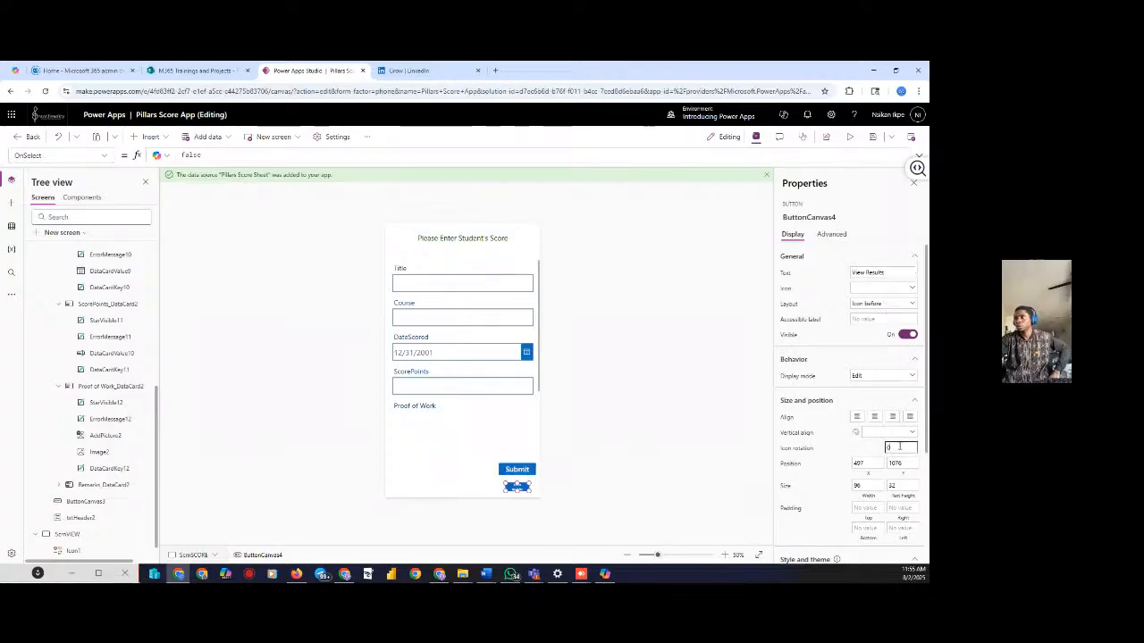
{"action": "double_click", "coordinate": [900, 447]}
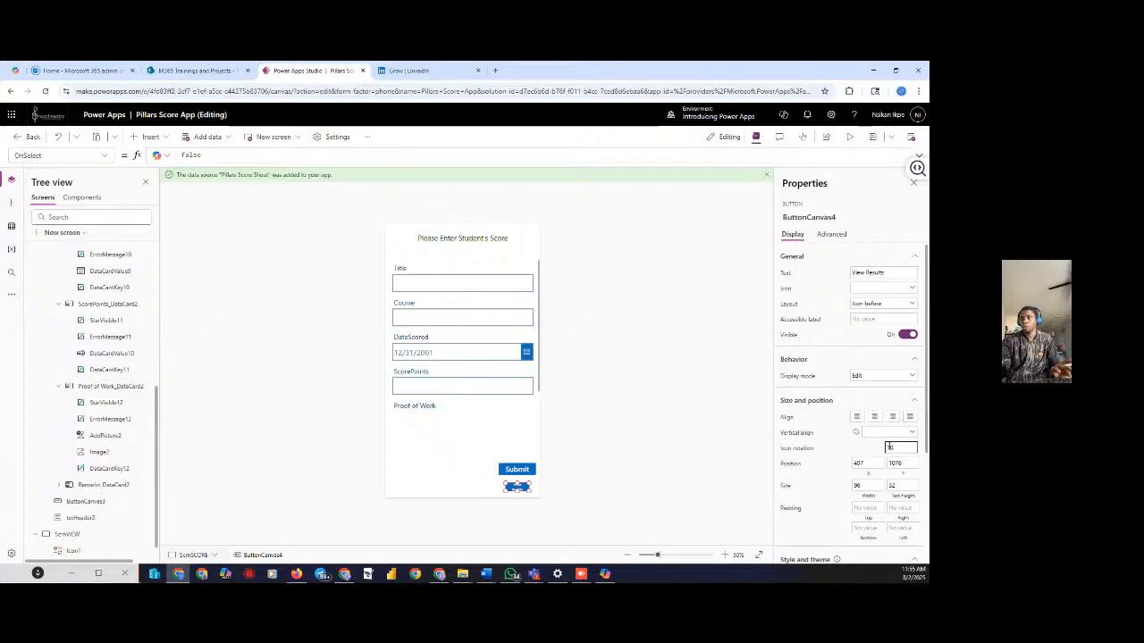
{"action": "left_click", "coordinate": [709, 457]}
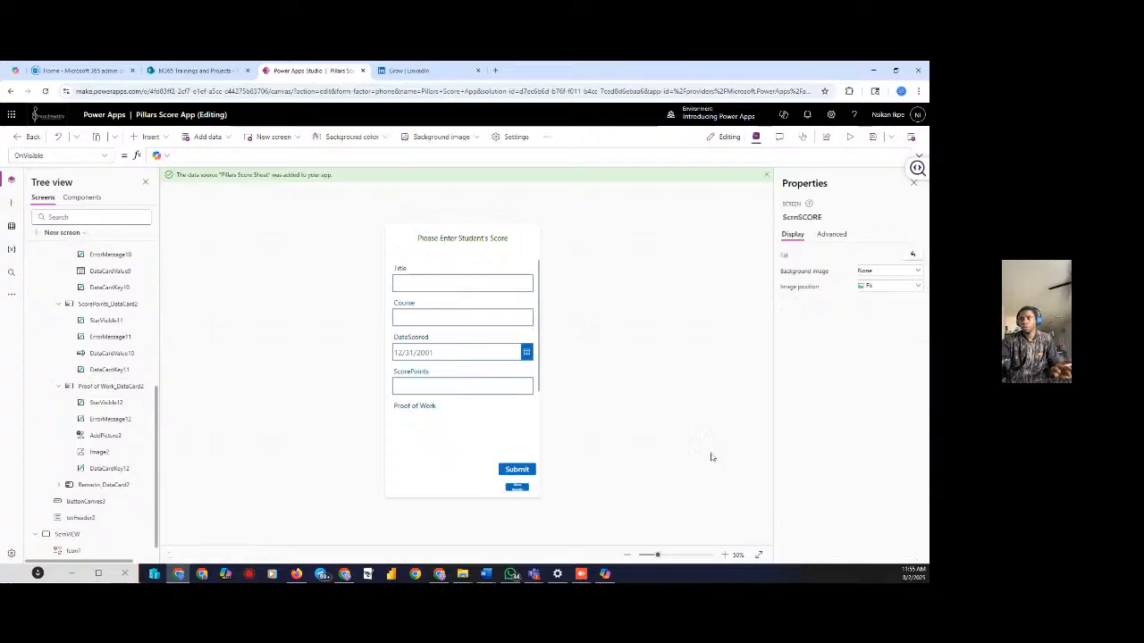
{"action": "left_click", "coordinate": [516, 487]}
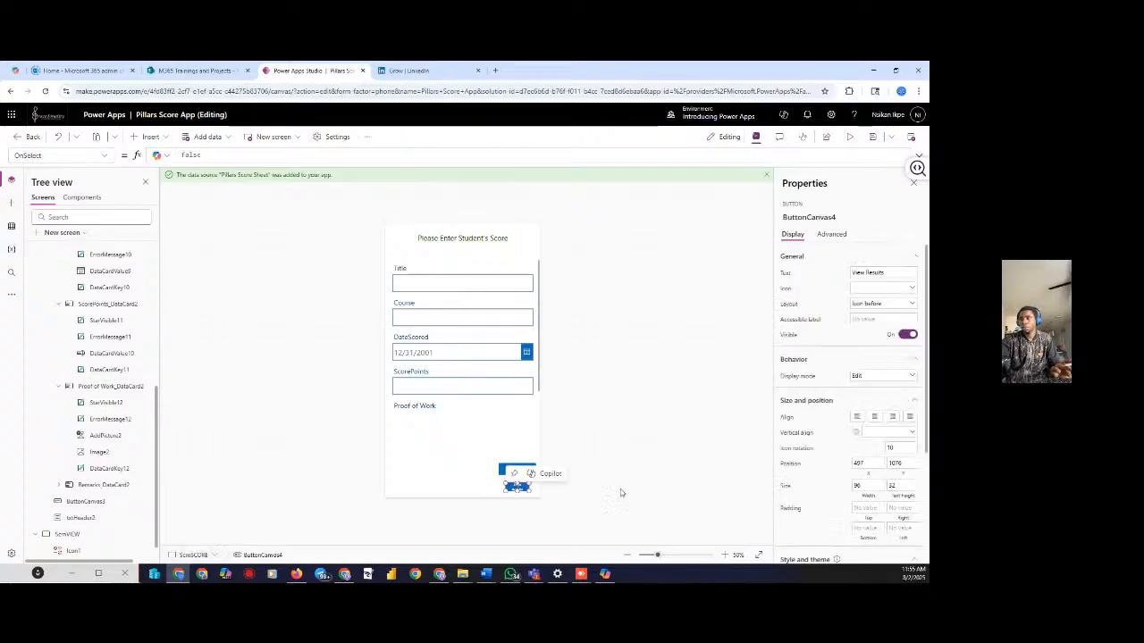
{"action": "double_click", "coordinate": [898, 448]}
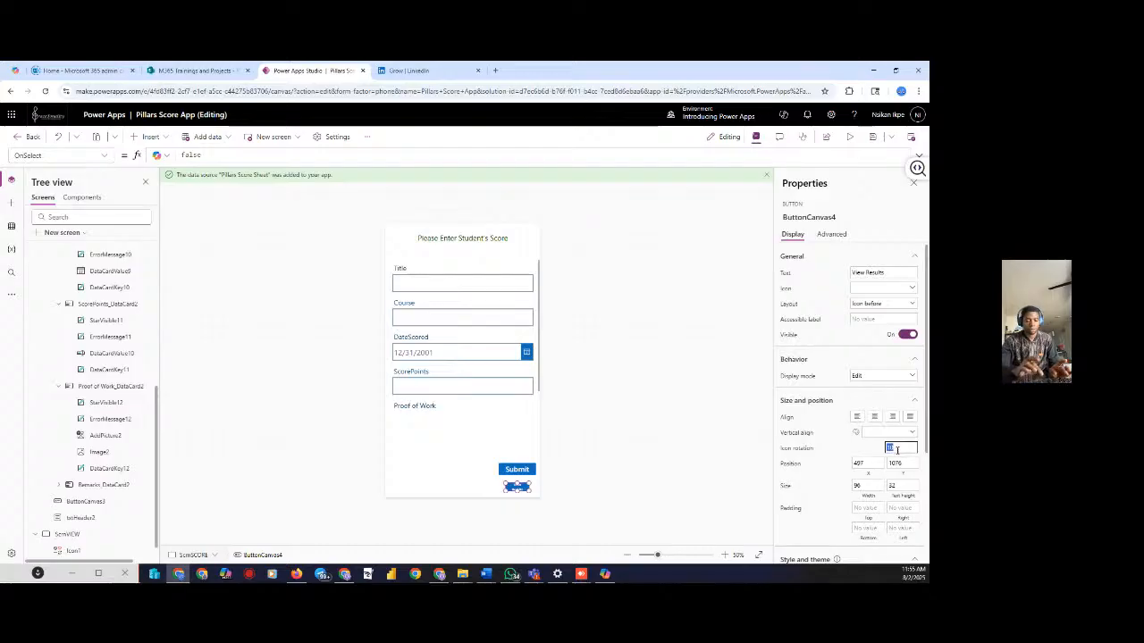
{"action": "key", "text": "BackSpace"}
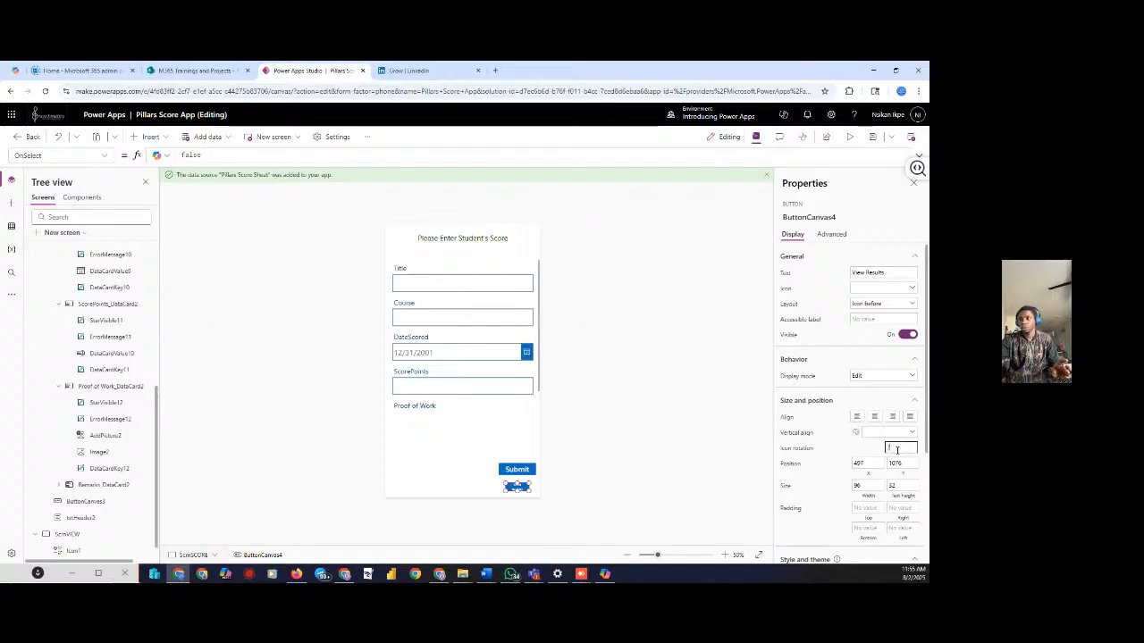
Widen the View Results button to 123 × 30 and nudge it into place below Submit
{"action": "left_click_drag", "start_coordinate": [503, 489], "coordinate": [497, 491]}
{"action": "left_click", "coordinate": [640, 480]}
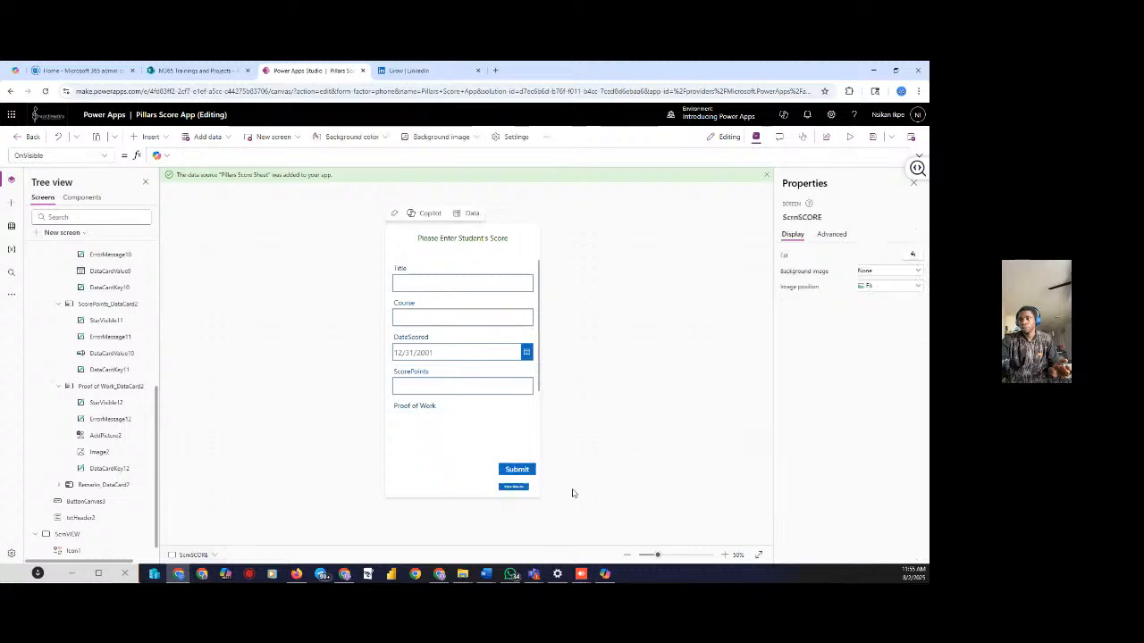
{"action": "left_click", "coordinate": [514, 488]}
{"action": "left_click_drag", "start_coordinate": [514, 487], "coordinate": [516, 487]}
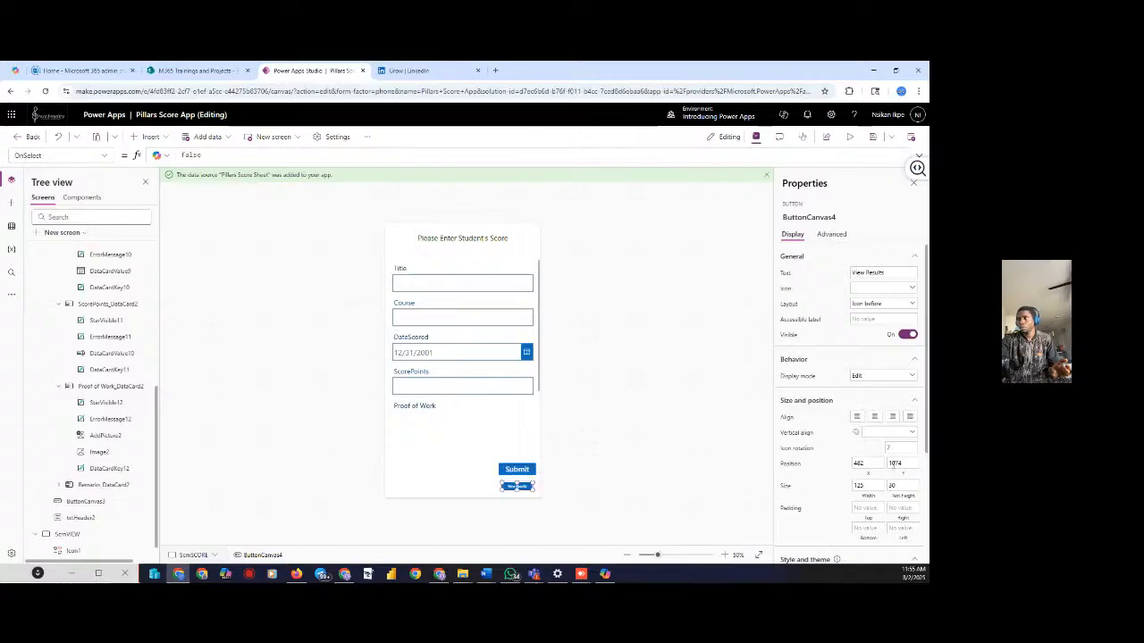
{"action": "scroll", "coordinate": [892, 466], "scroll_direction": "down", "scroll_amount": 3}
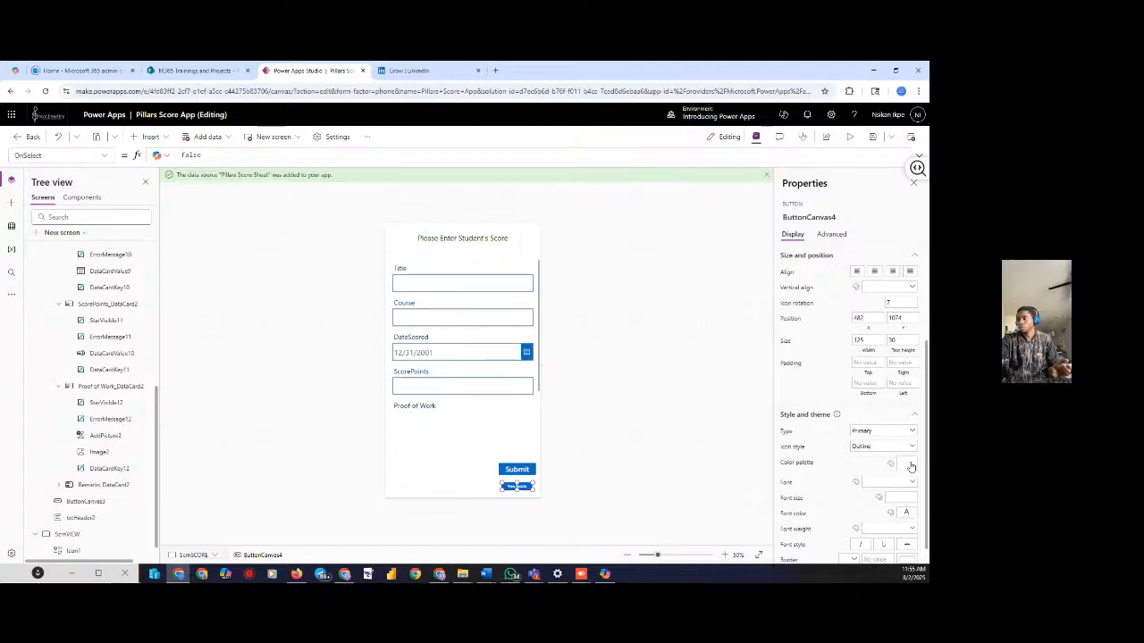
Try red, purple and teal palettes on View Results, then settle on dark grey
{"action": "left_click", "coordinate": [912, 461]}
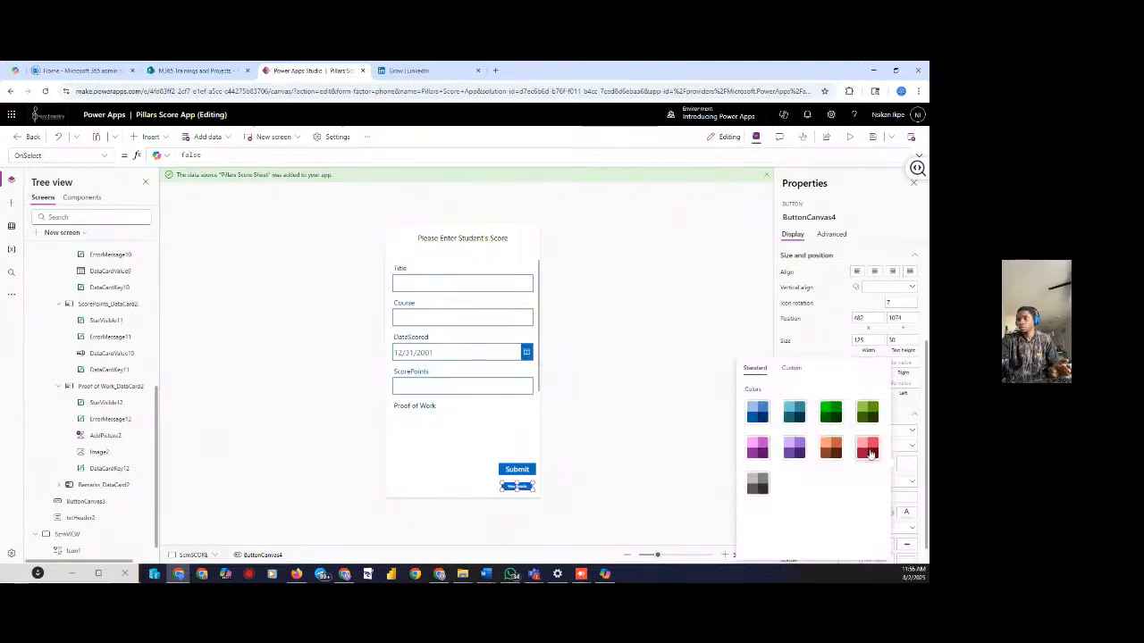
{"action": "left_click", "coordinate": [869, 450]}
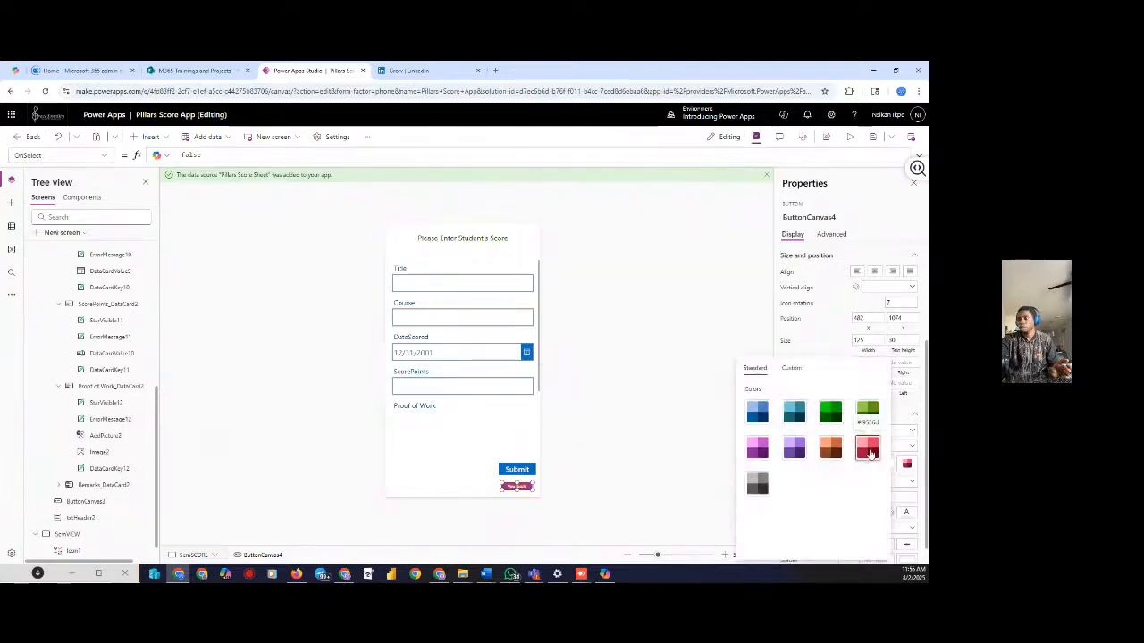
{"action": "left_click", "coordinate": [797, 450]}
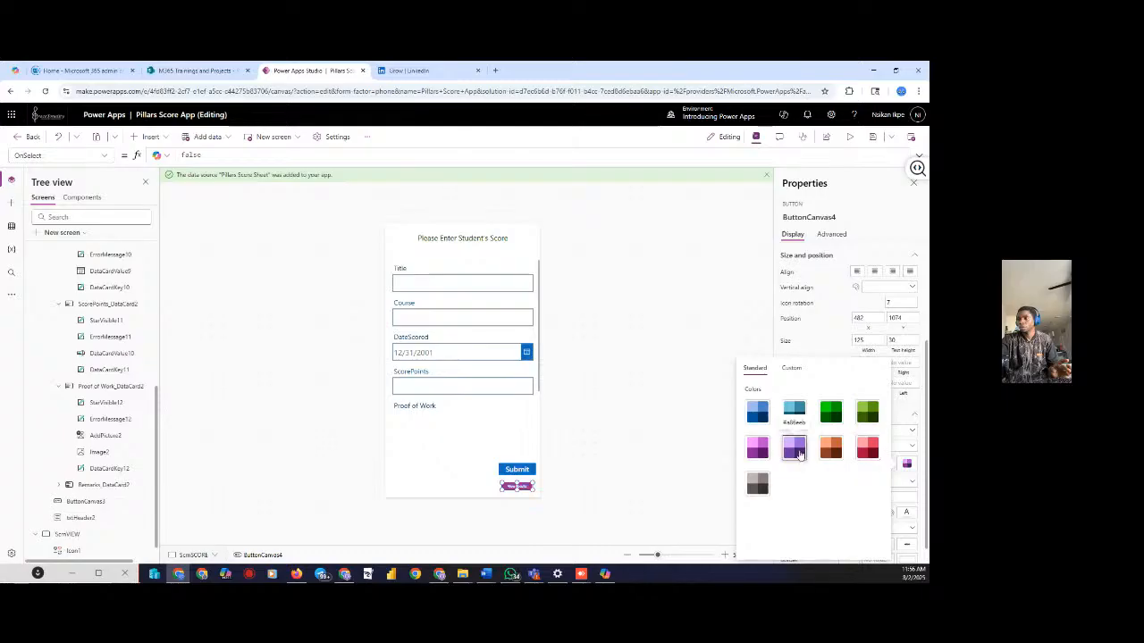
{"action": "left_click", "coordinate": [790, 408]}
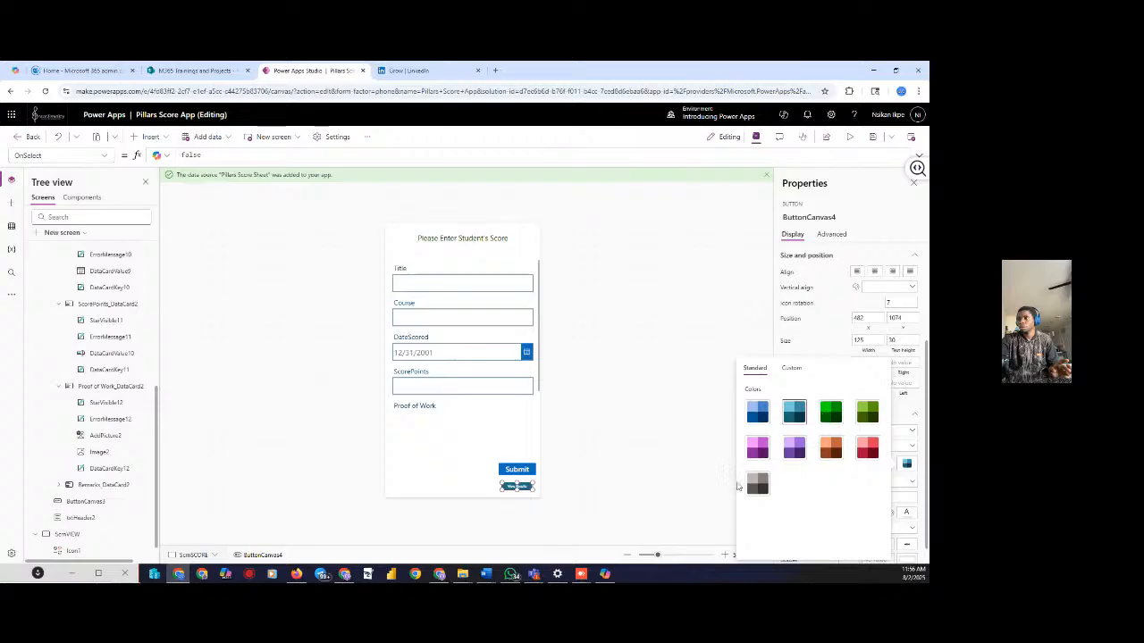
{"action": "left_click", "coordinate": [757, 483]}
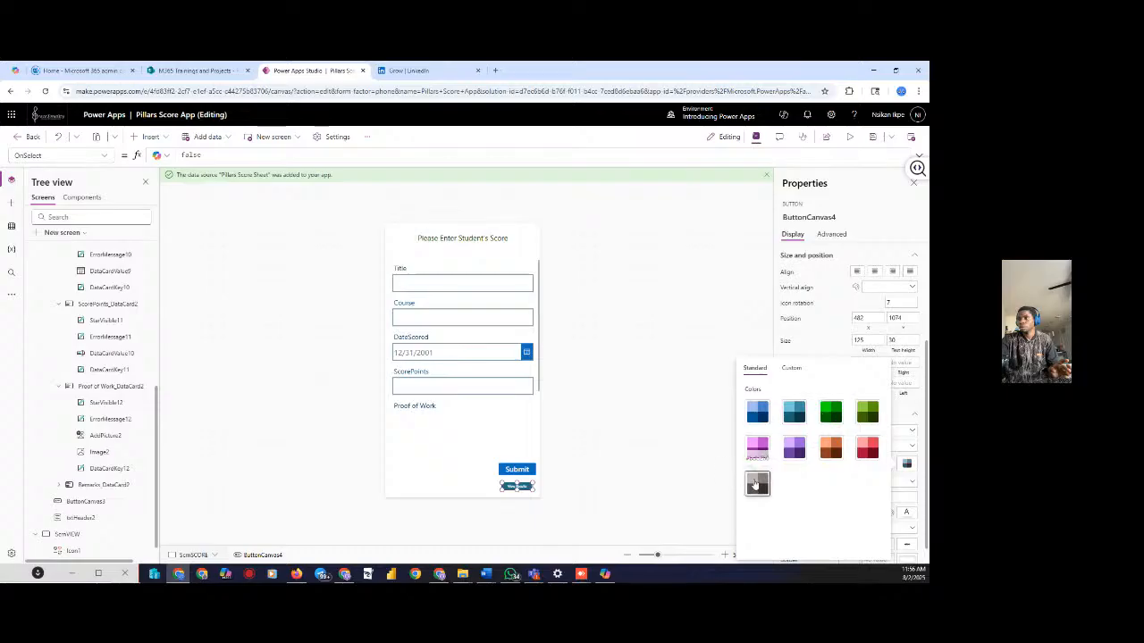
{"action": "left_click", "coordinate": [661, 468]}
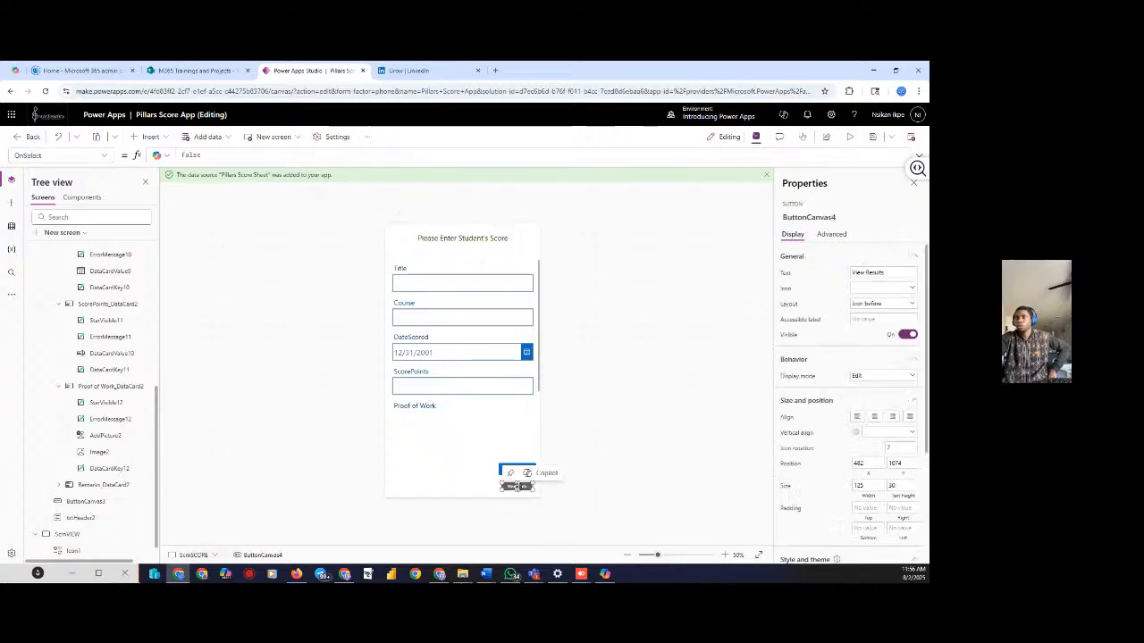
{"action": "left_click", "coordinate": [517, 487]}
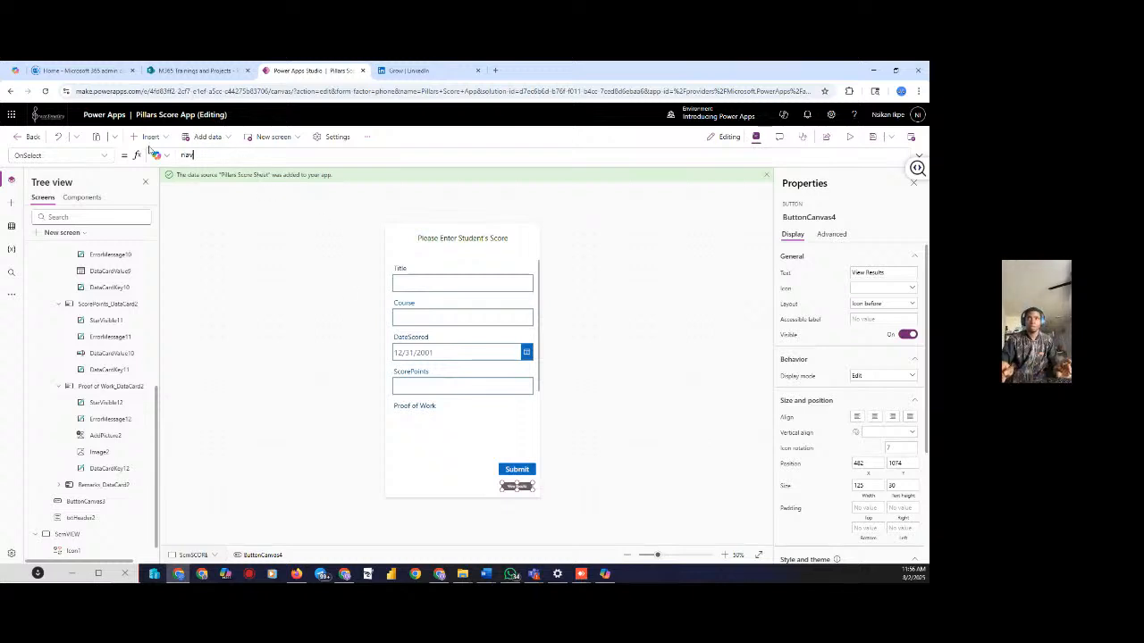
Set View Results OnSelect to Navigate(ScrnVIEW; ScreenTransition.UnCover) and start the preview
{"action": "key", "text": "Tab"}
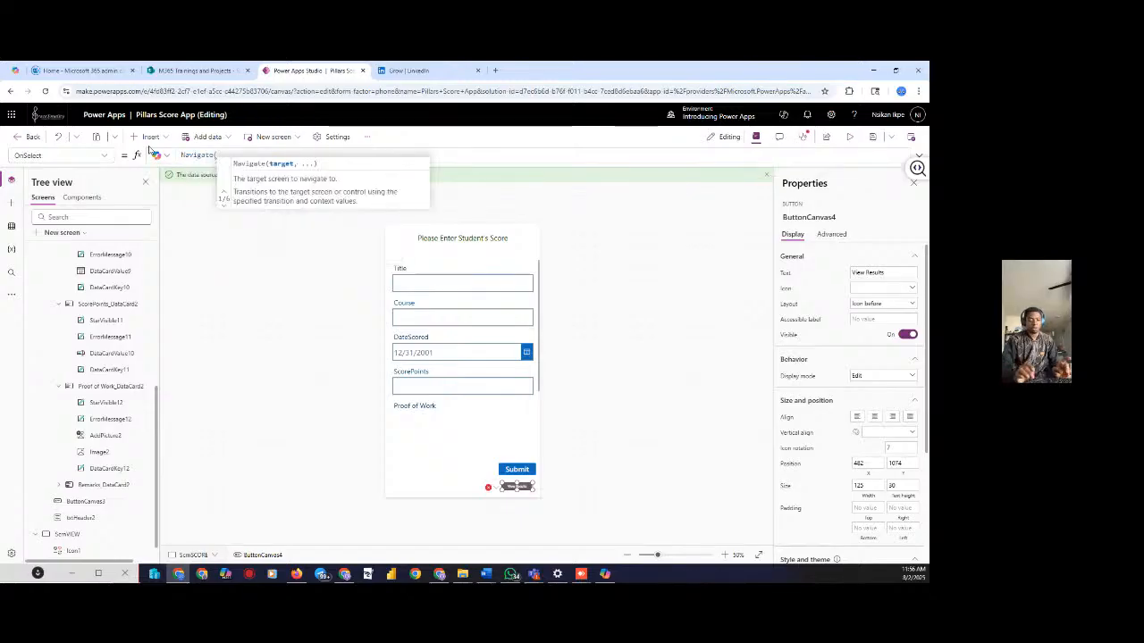
{"action": "type", "text": "scr"}
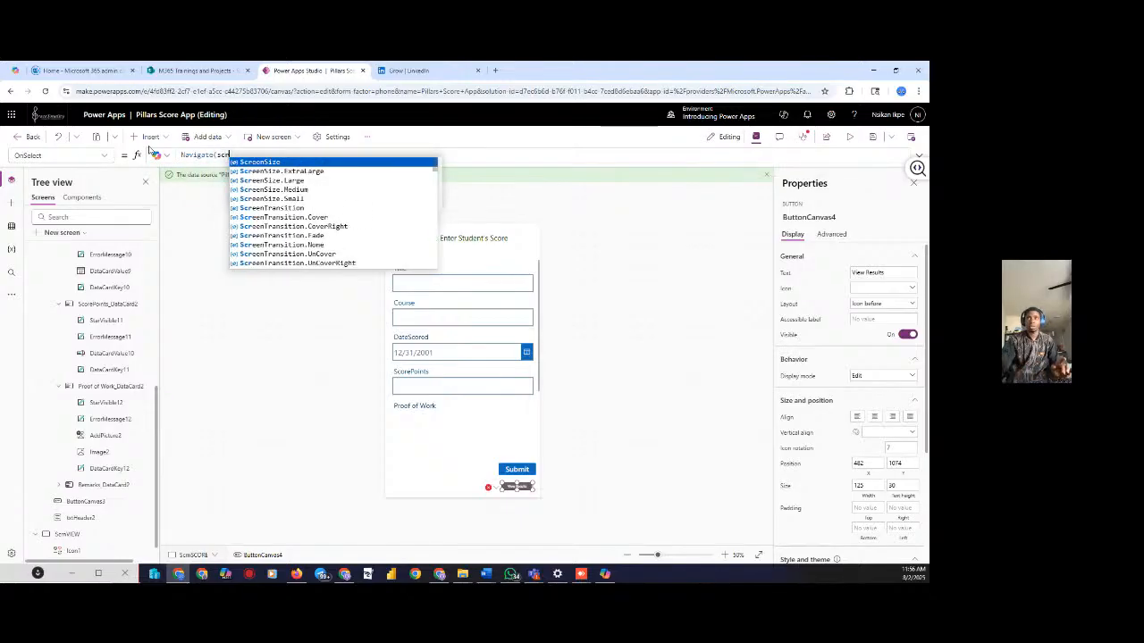
{"action": "type", "text": "n"}
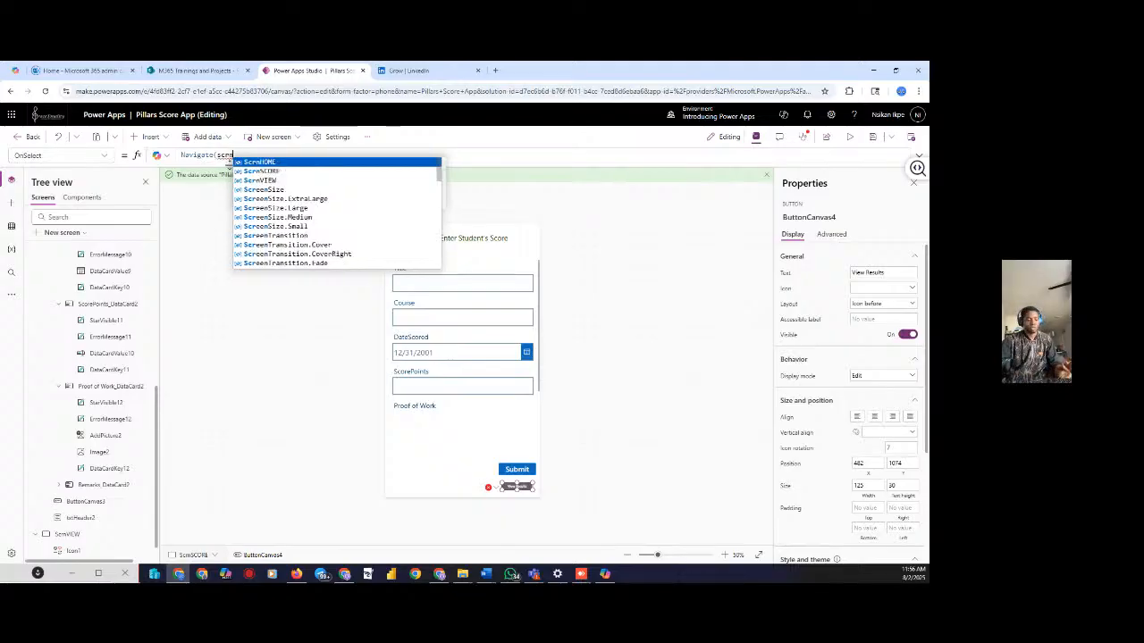
{"action": "left_click", "coordinate": [268, 181]}
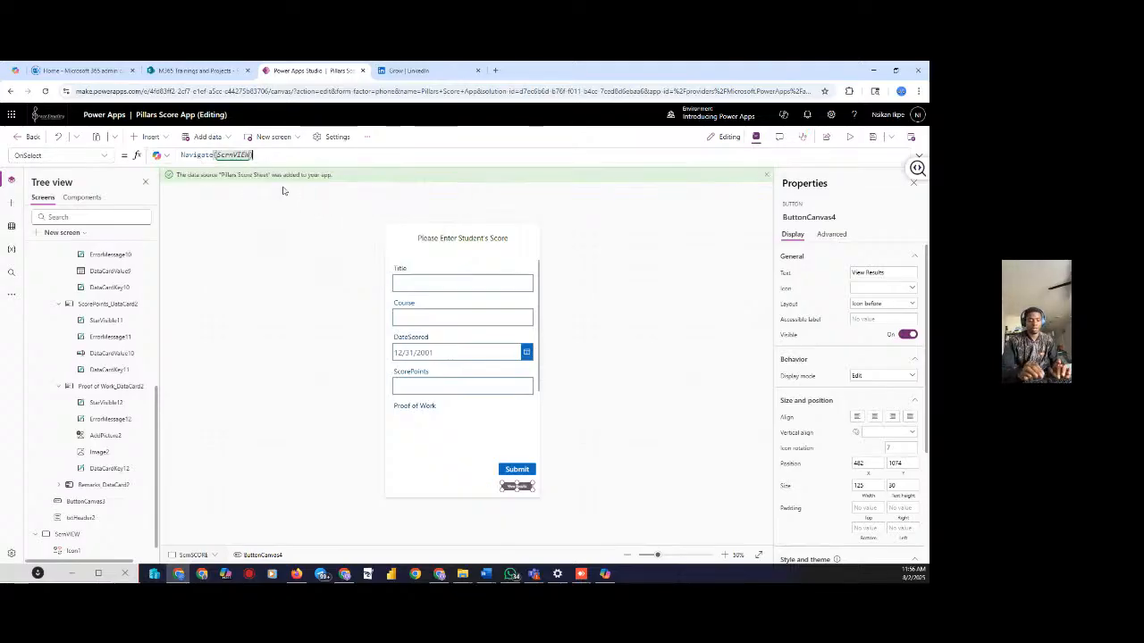
{"action": "type", "text": "tra"}
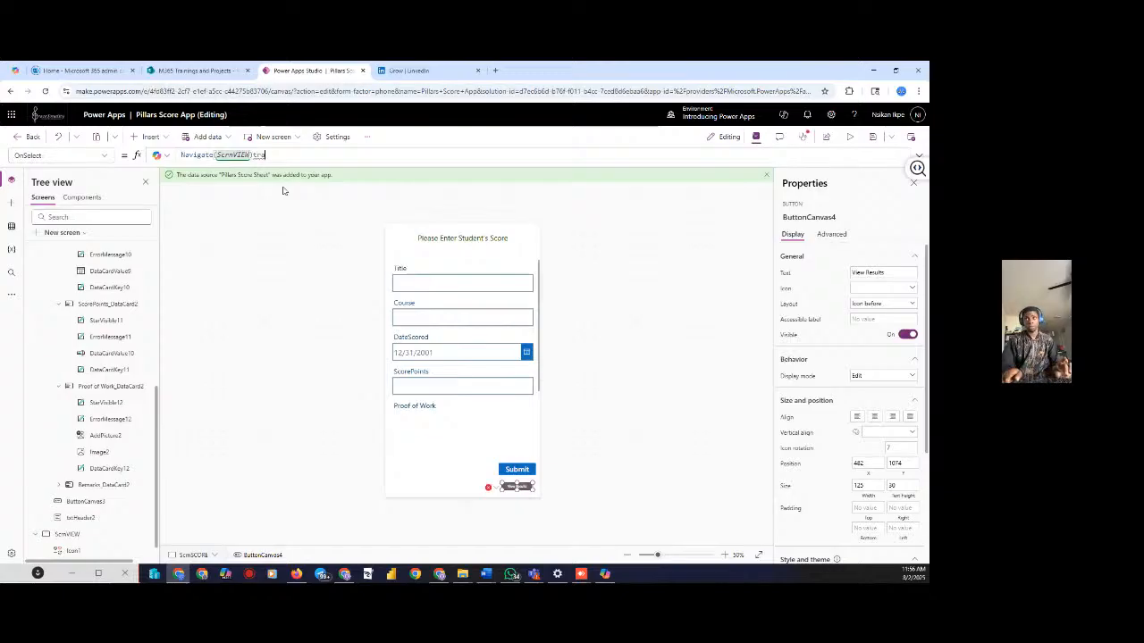
{"action": "key", "text": "BackSpace"}
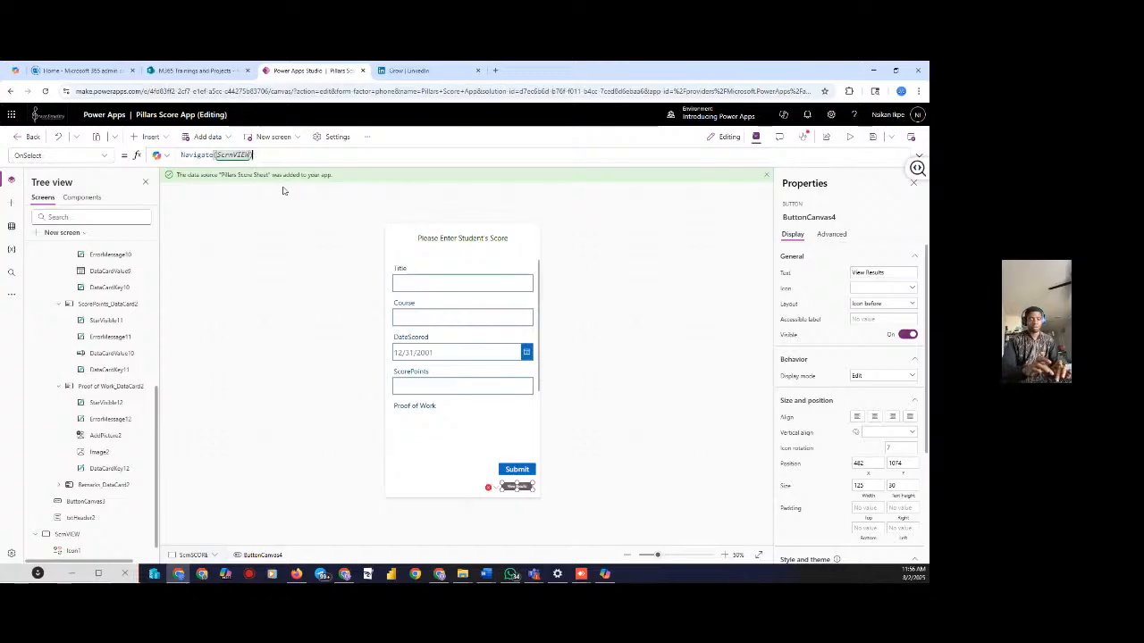
{"action": "type", "text": ";scree"}
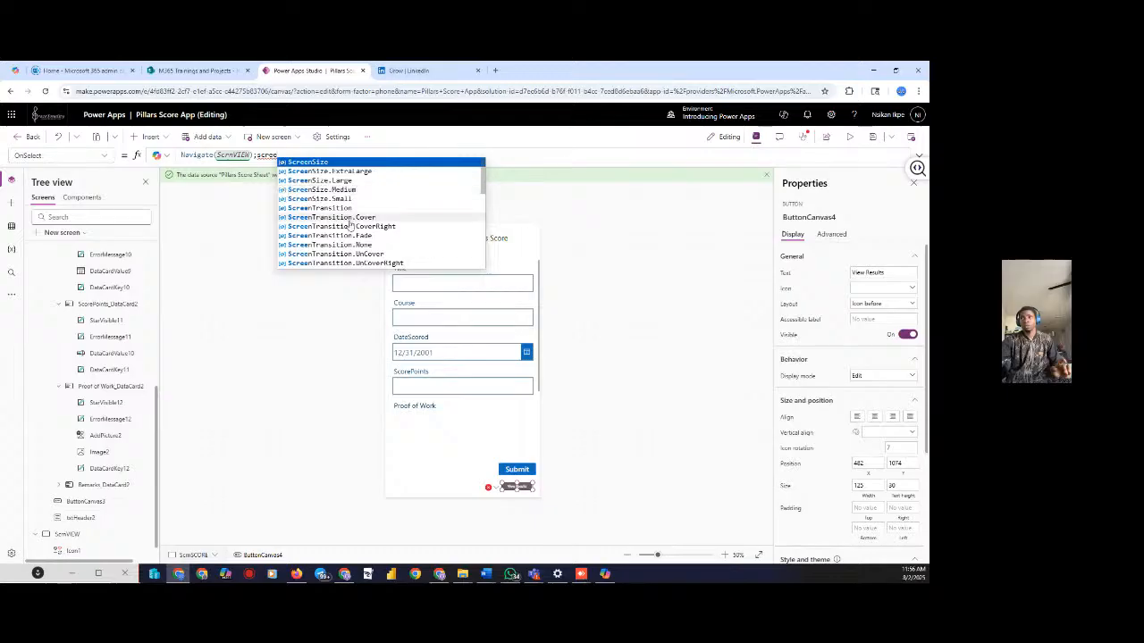
{"action": "left_click", "coordinate": [348, 255]}
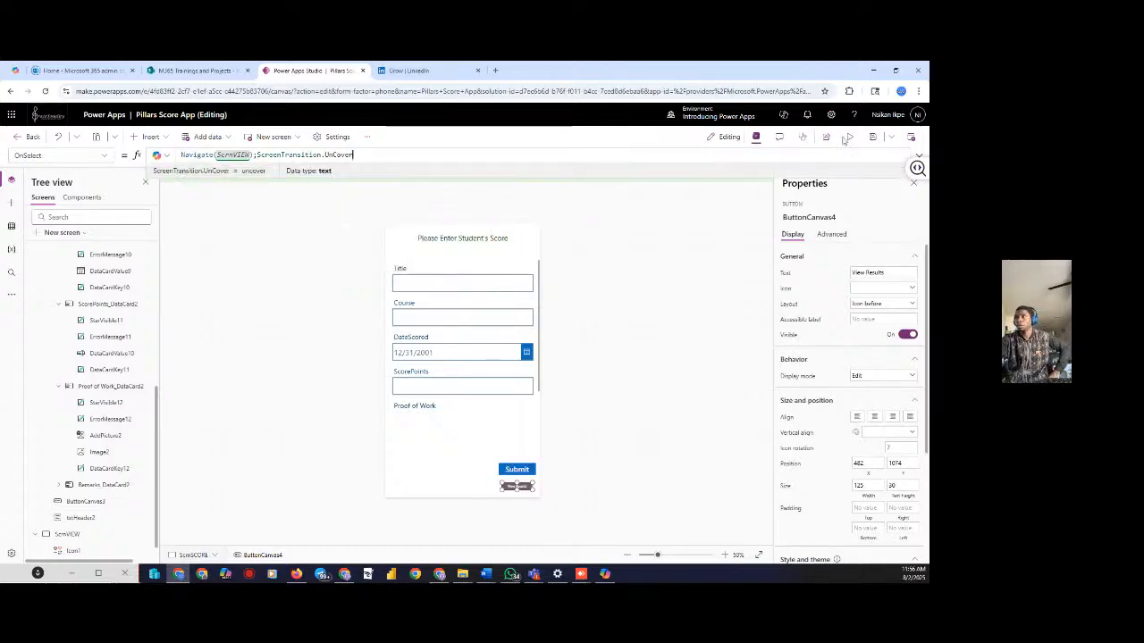
{"action": "left_click", "coordinate": [849, 136]}
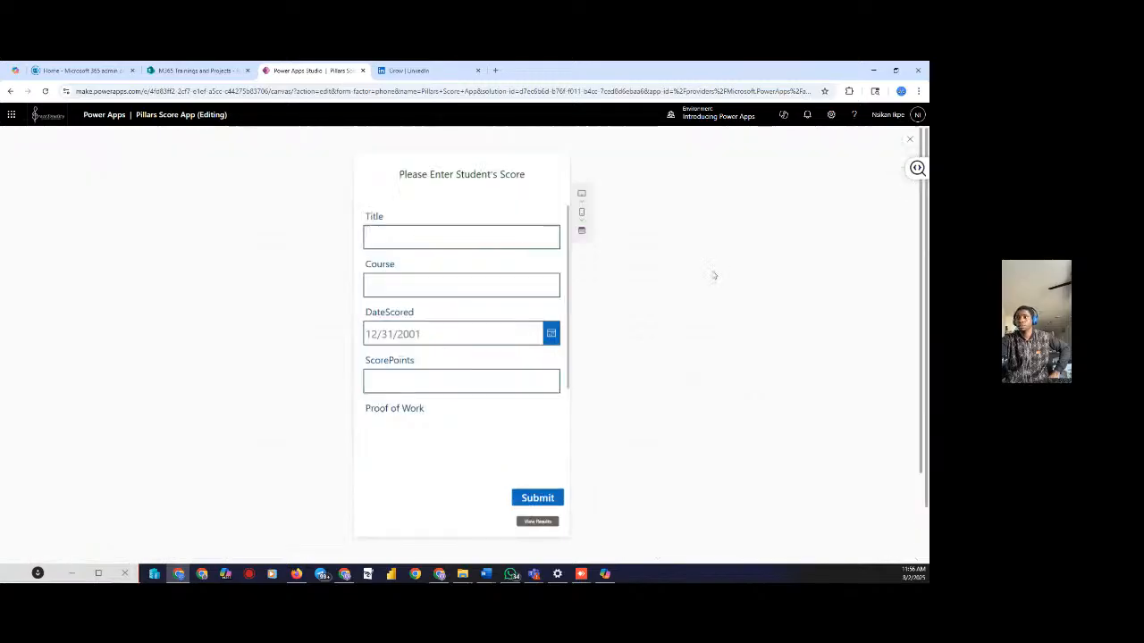
Check that View Results opens the results screen, close preview, and switch to SharePoint
{"action": "left_click", "coordinate": [525, 525]}
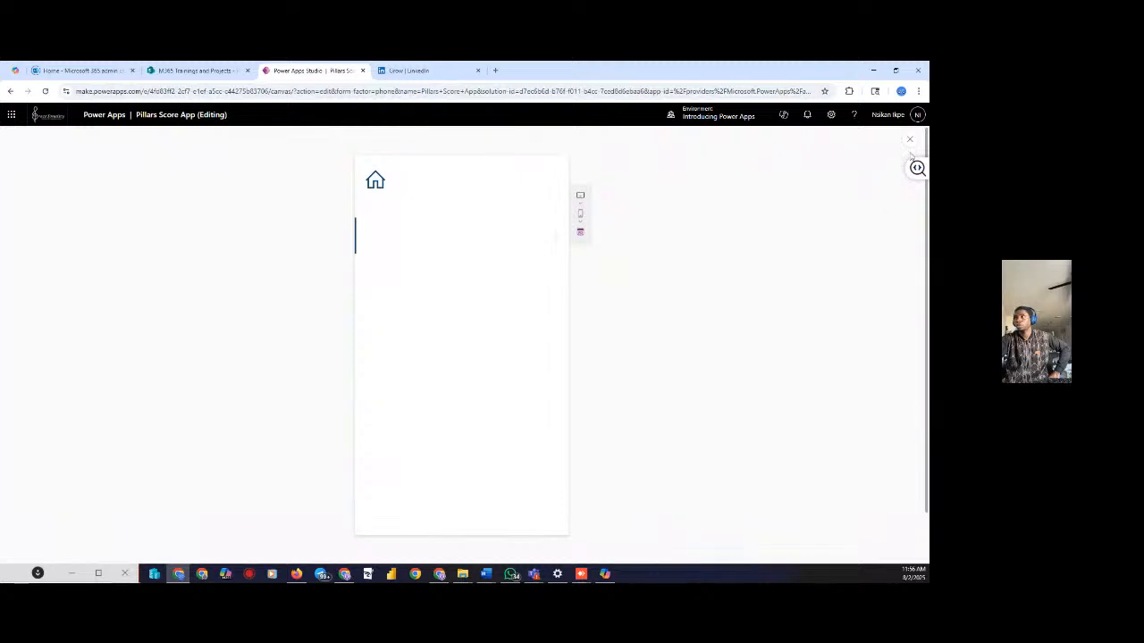
{"action": "left_click", "coordinate": [910, 138]}
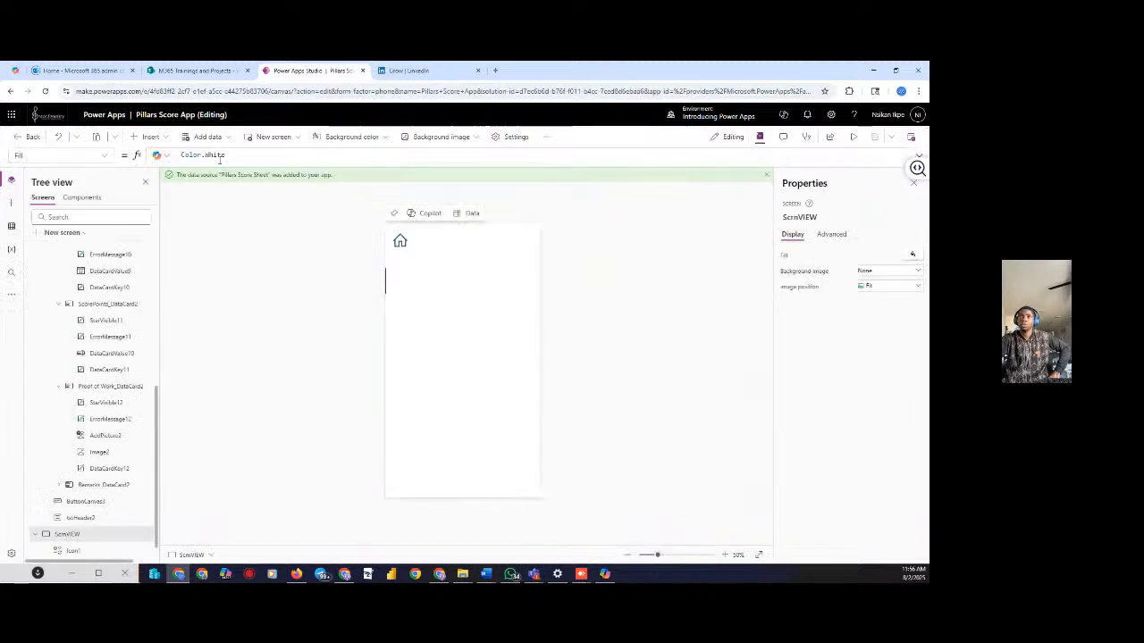
{"action": "left_click", "coordinate": [185, 73]}
Reload the Pillars Score Sheet list to show the AZ-104, 950-point entry
{"action": "left_click", "coordinate": [46, 91]}
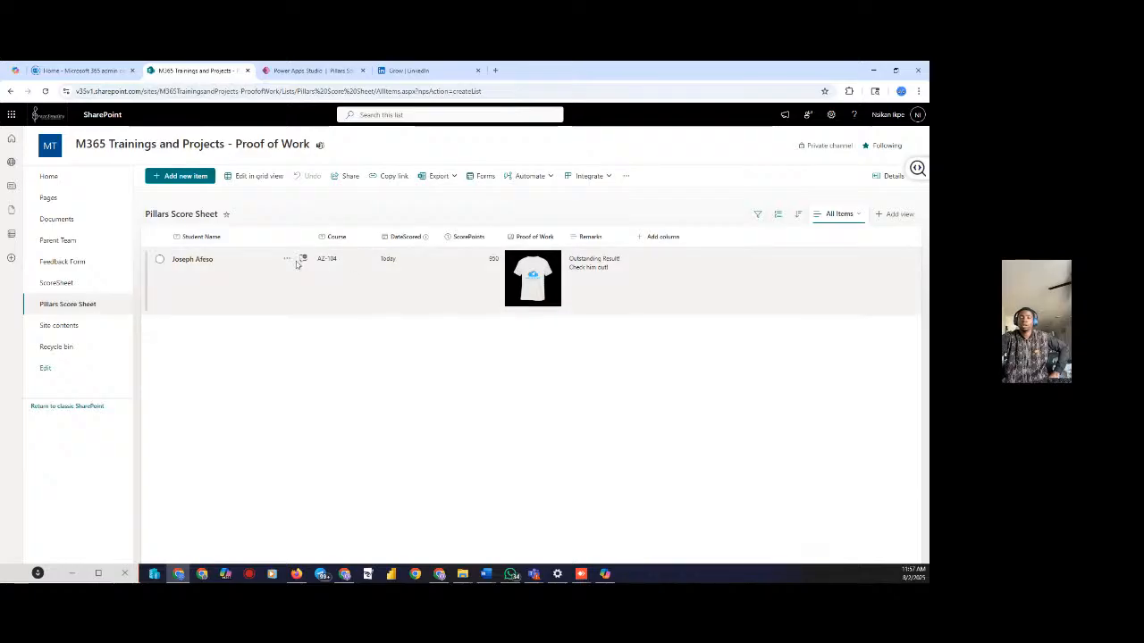
{"action": "left_click", "coordinate": [340, 70]}
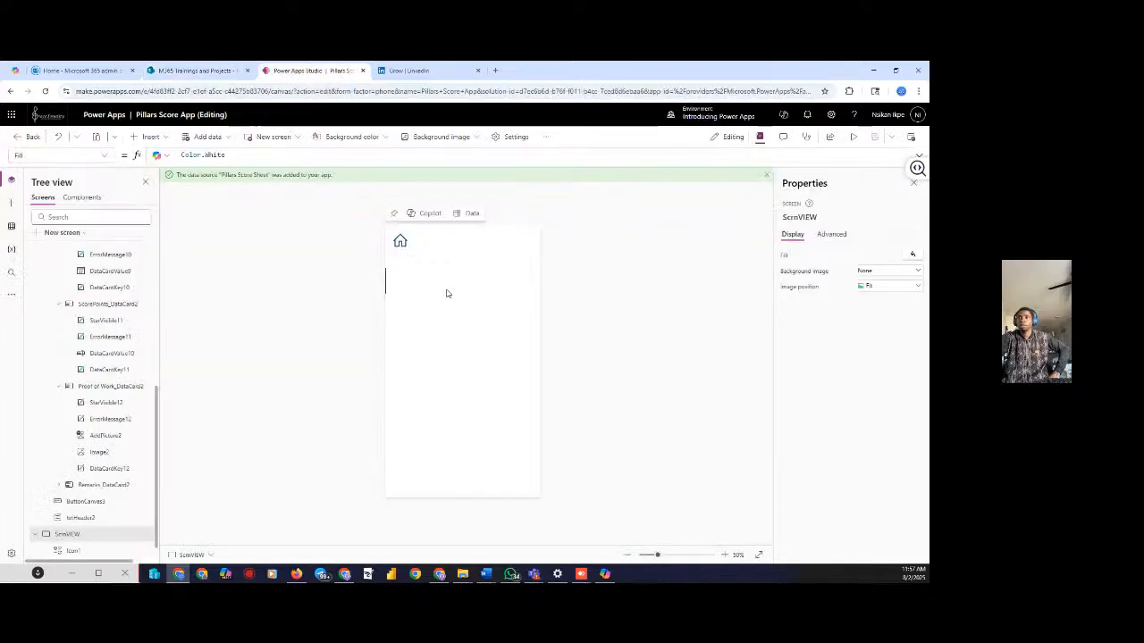
Click a label in the ScrnVIEW gallery, then select Gallery1 in the Tree view
{"action": "left_click", "coordinate": [407, 284]}
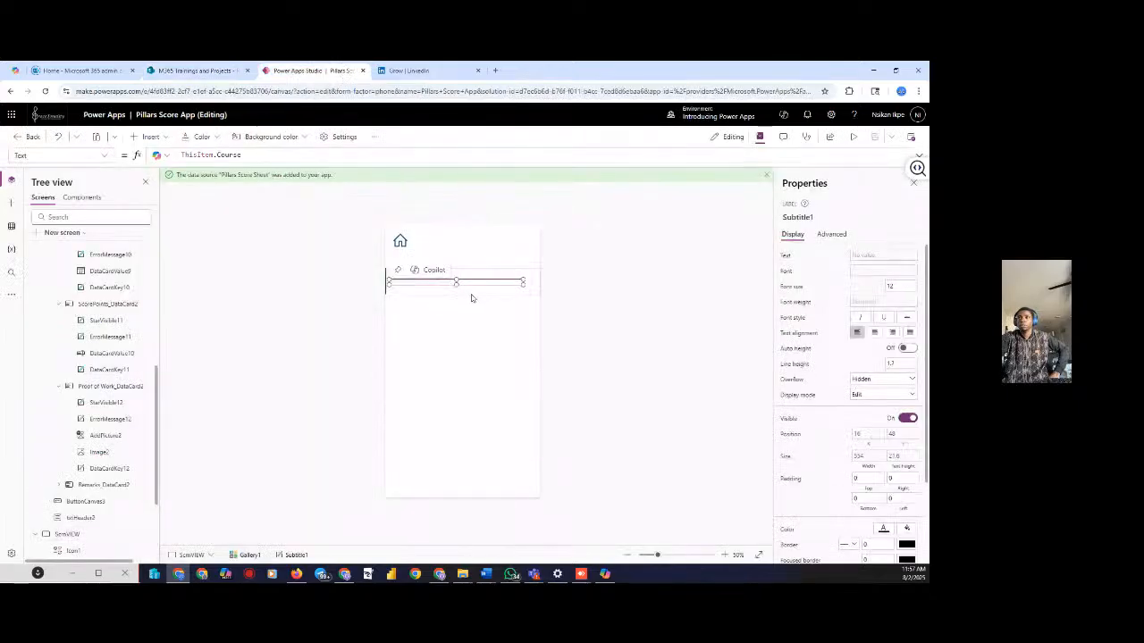
{"action": "left_click", "coordinate": [470, 295]}
{"action": "left_click", "coordinate": [471, 285]}
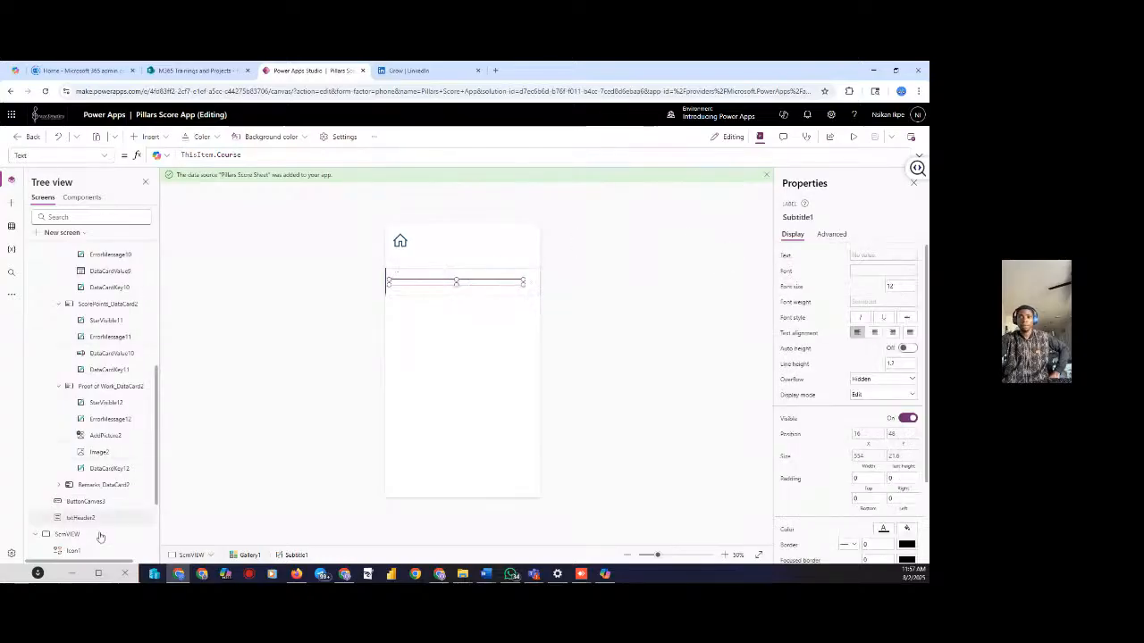
{"action": "scroll", "coordinate": [100, 537], "scroll_direction": "down", "scroll_amount": 3}
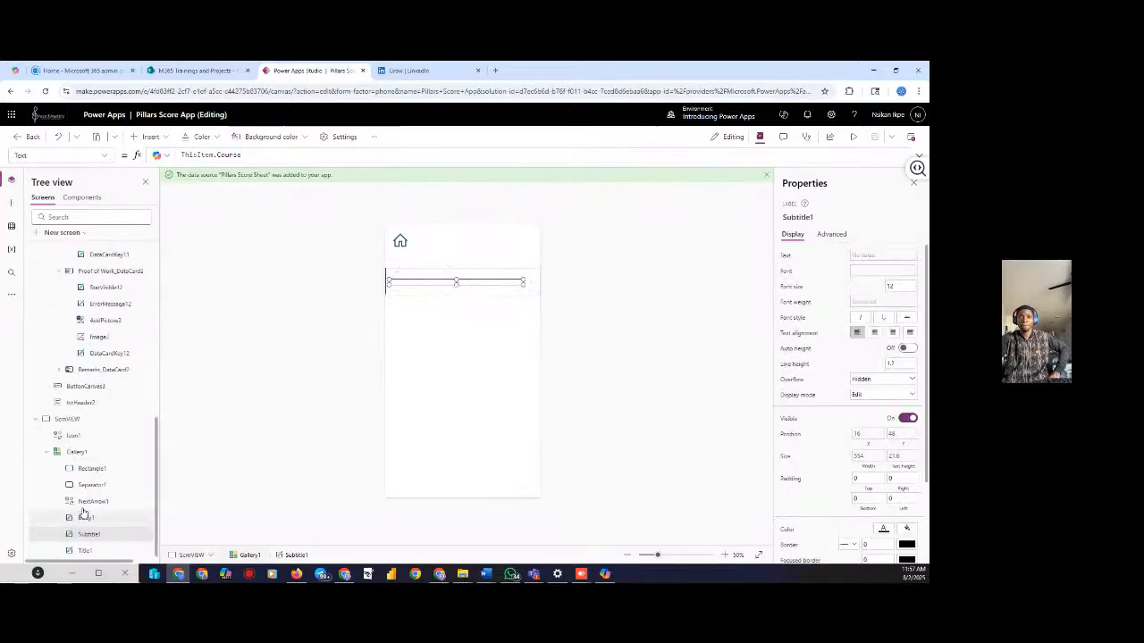
{"action": "left_click", "coordinate": [76, 453]}
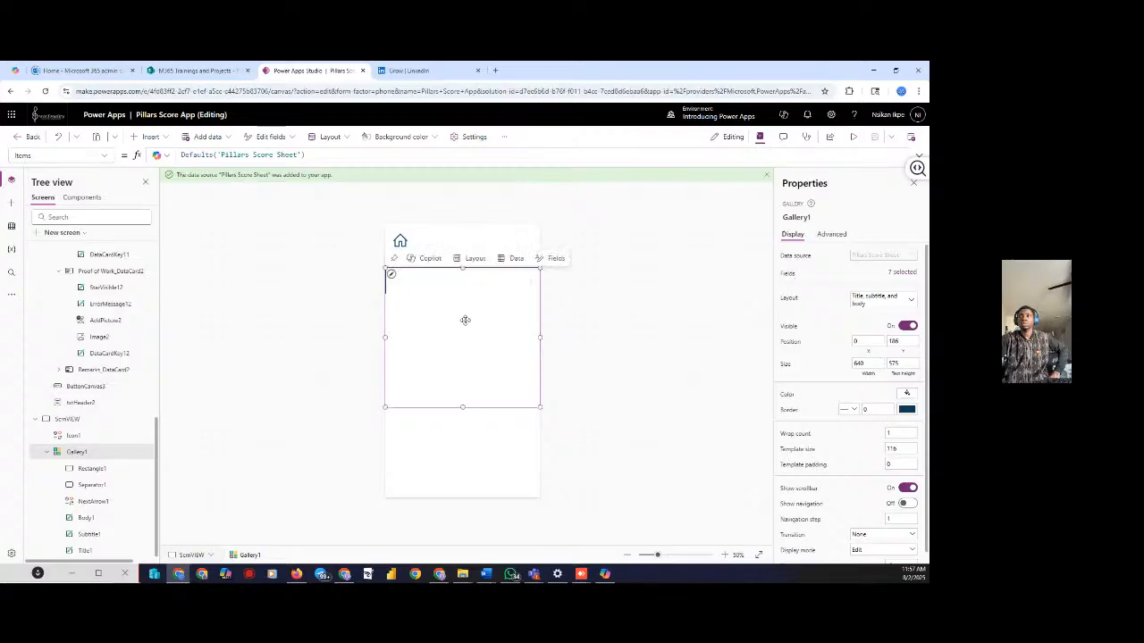
Bind Gallery1 to the Pillars Score Sheet data source and preview the app
{"action": "left_click", "coordinate": [513, 261]}
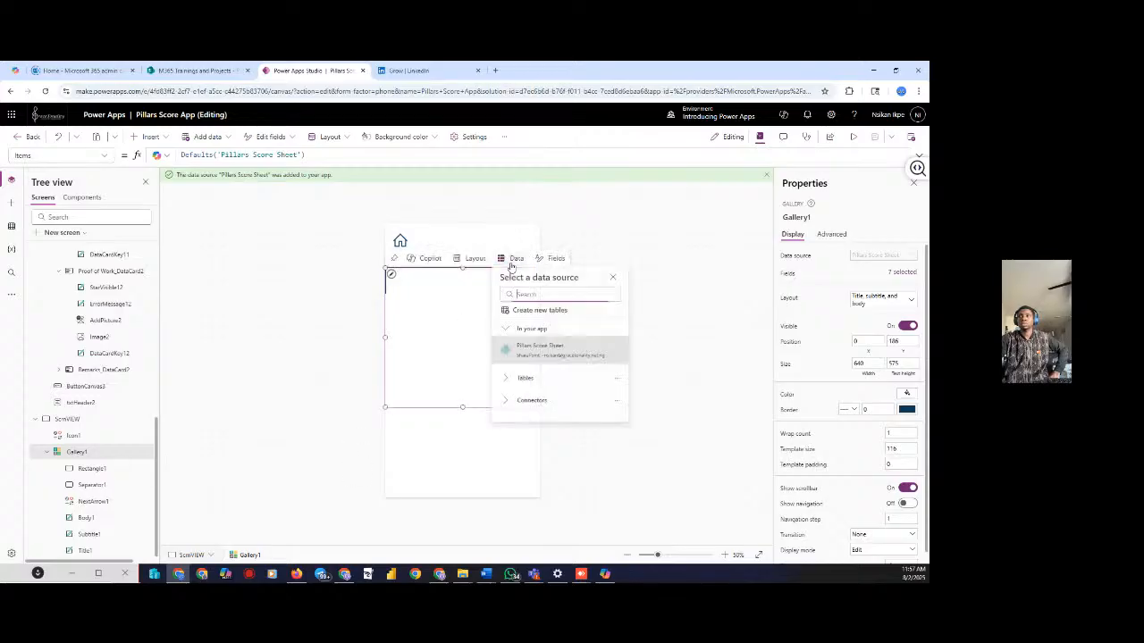
{"action": "left_click", "coordinate": [540, 352]}
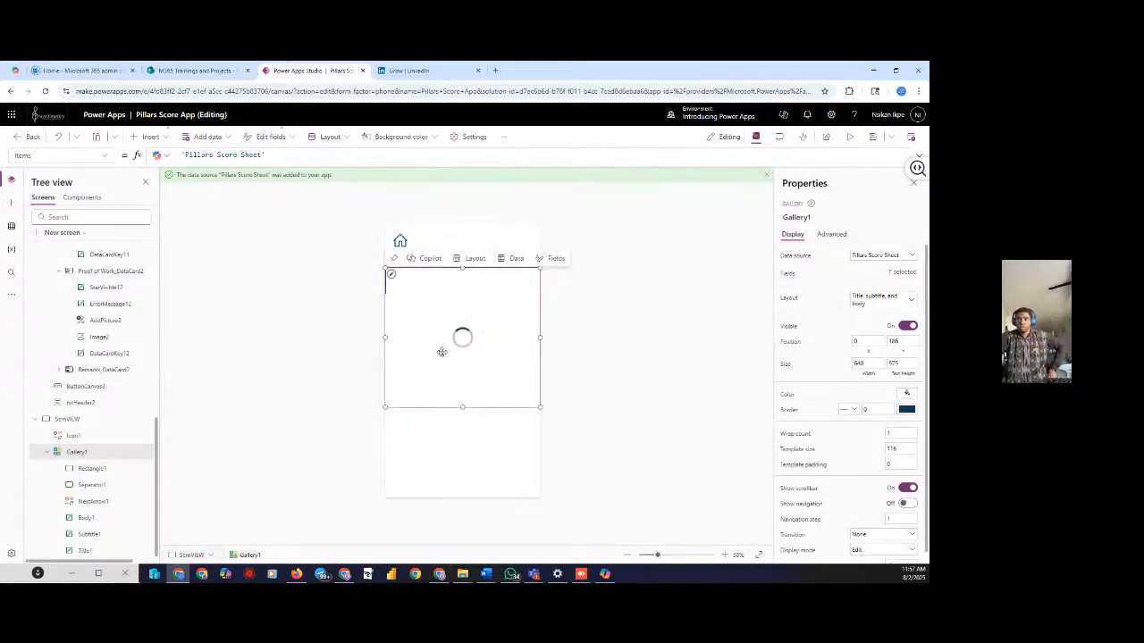
{"action": "left_click", "coordinate": [627, 327]}
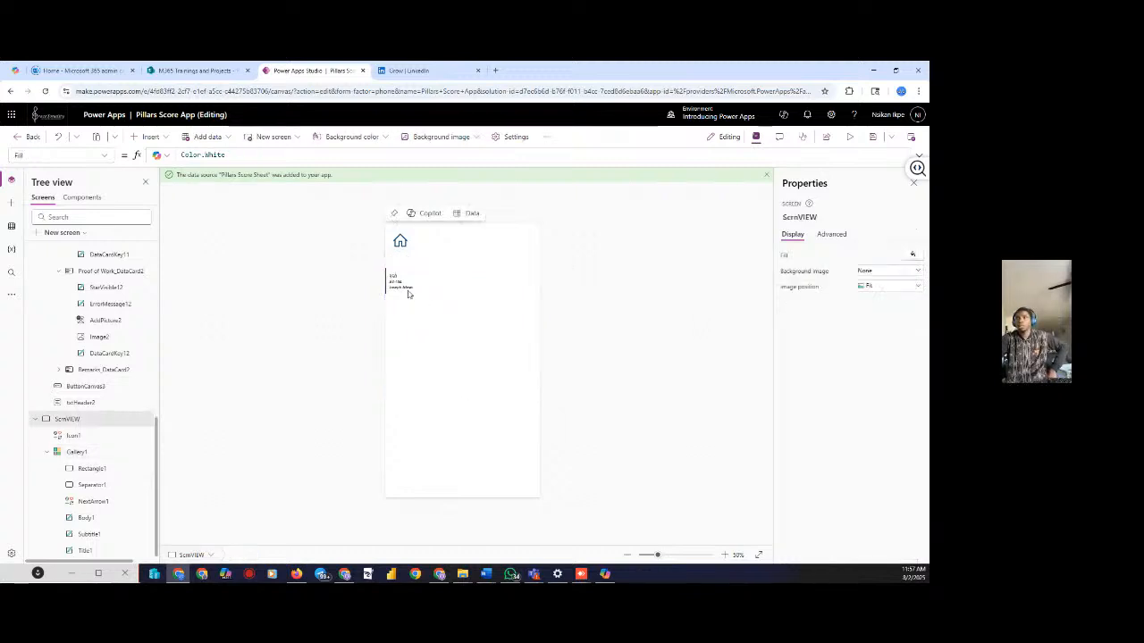
{"action": "left_click", "coordinate": [409, 294]}
{"action": "left_click", "coordinate": [590, 324]}
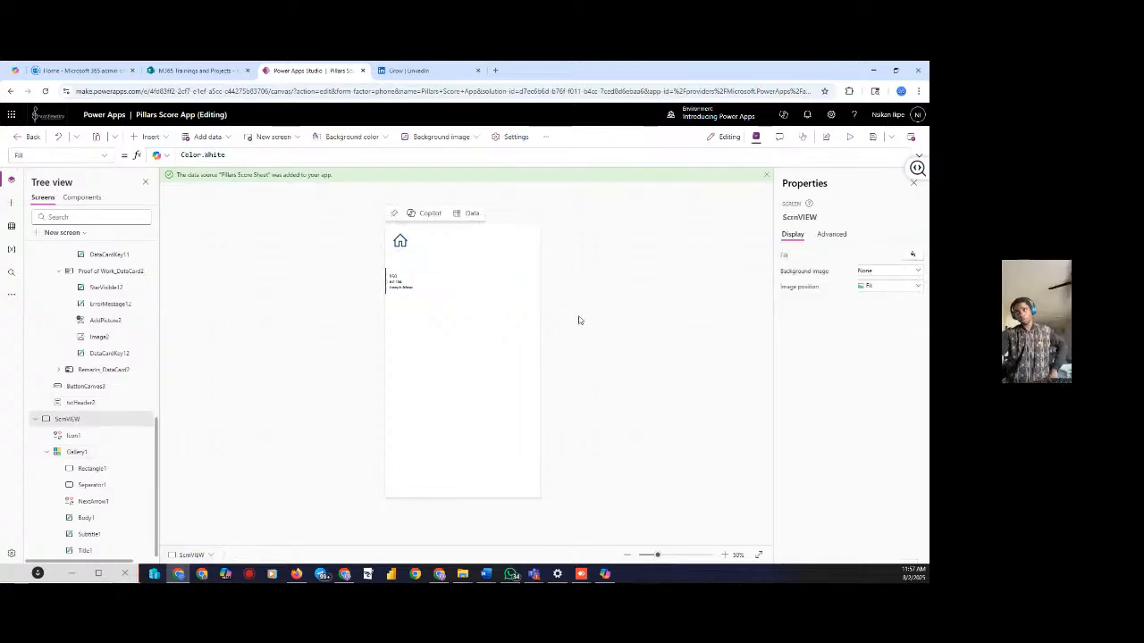
{"action": "left_click", "coordinate": [459, 313]}
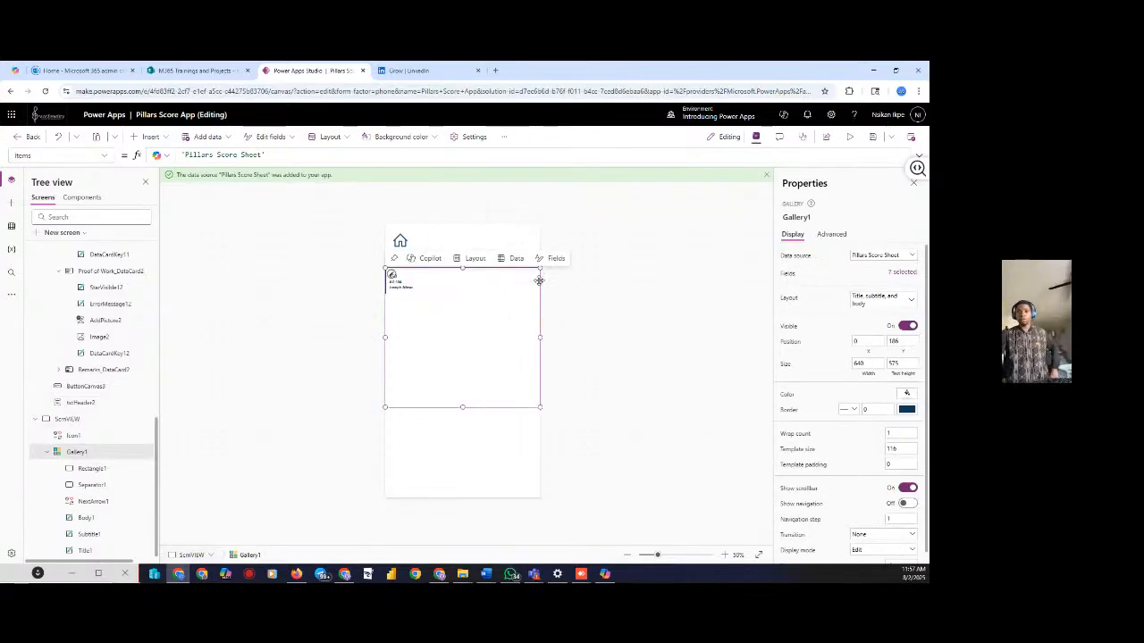
{"action": "left_click", "coordinate": [598, 280]}
{"action": "left_click", "coordinate": [426, 295]}
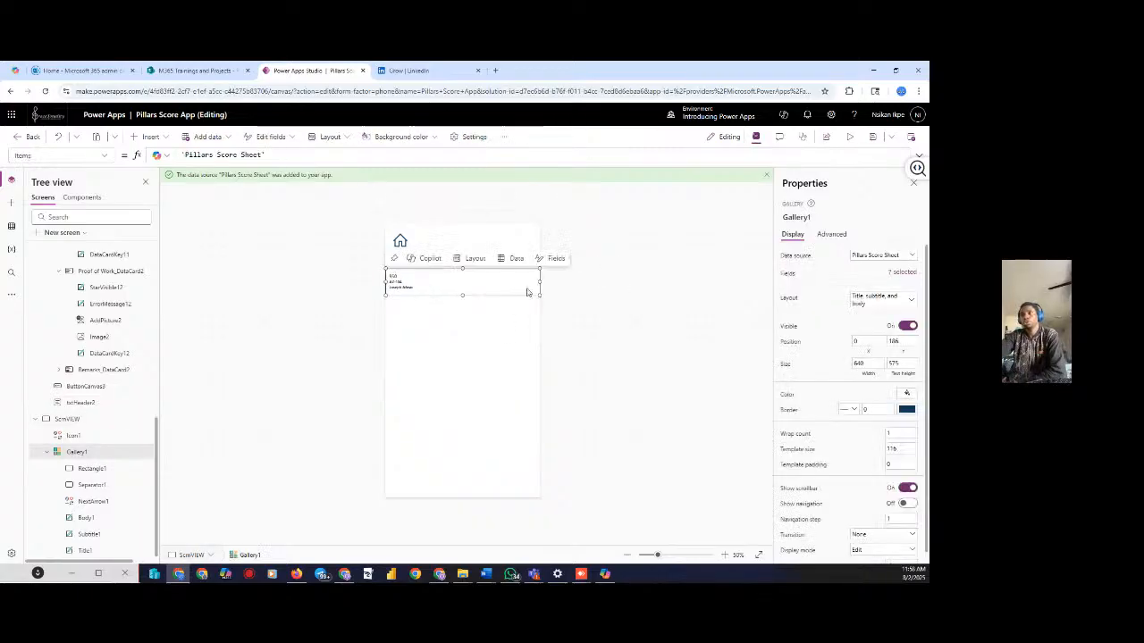
{"action": "left_click", "coordinate": [626, 300]}
{"action": "left_click", "coordinate": [471, 344]}
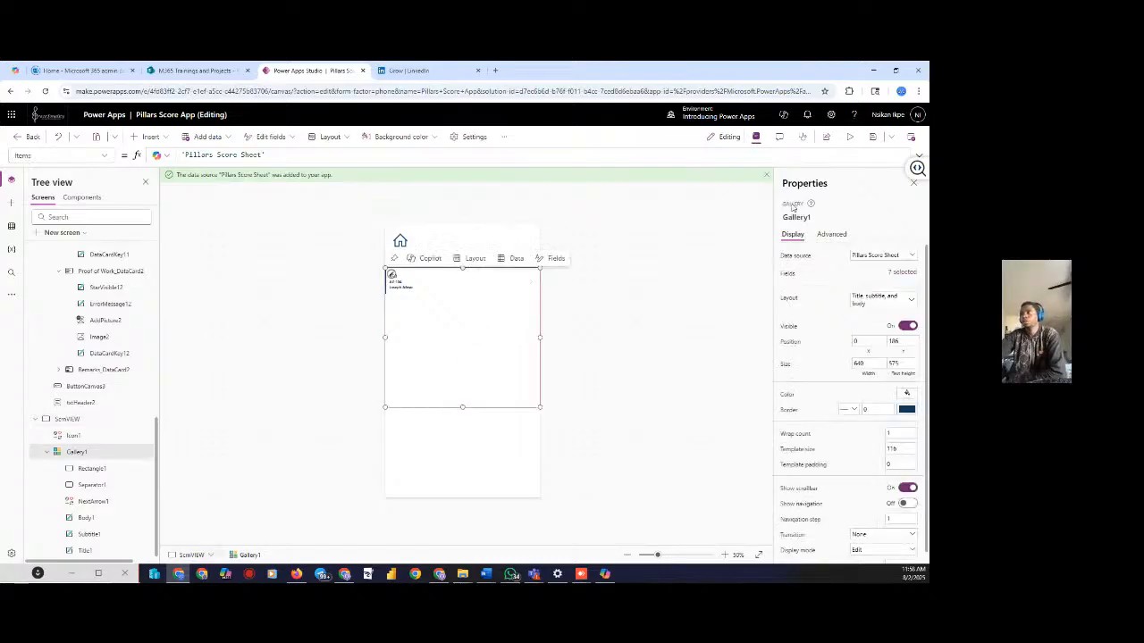
{"action": "left_click", "coordinate": [845, 141]}
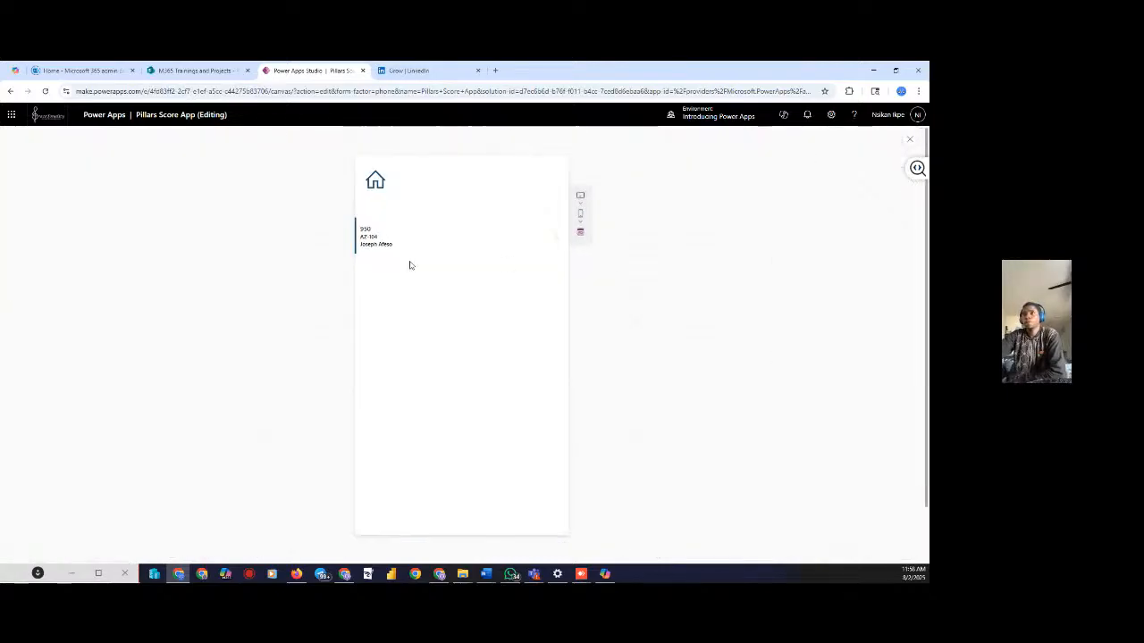
In preview, go to Home, then New Score, then View Results, and close the preview
{"action": "scroll", "coordinate": [371, 238], "scroll_direction": "down", "scroll_amount": 1}
{"action": "scroll", "coordinate": [381, 233], "scroll_direction": "up", "scroll_amount": 1}
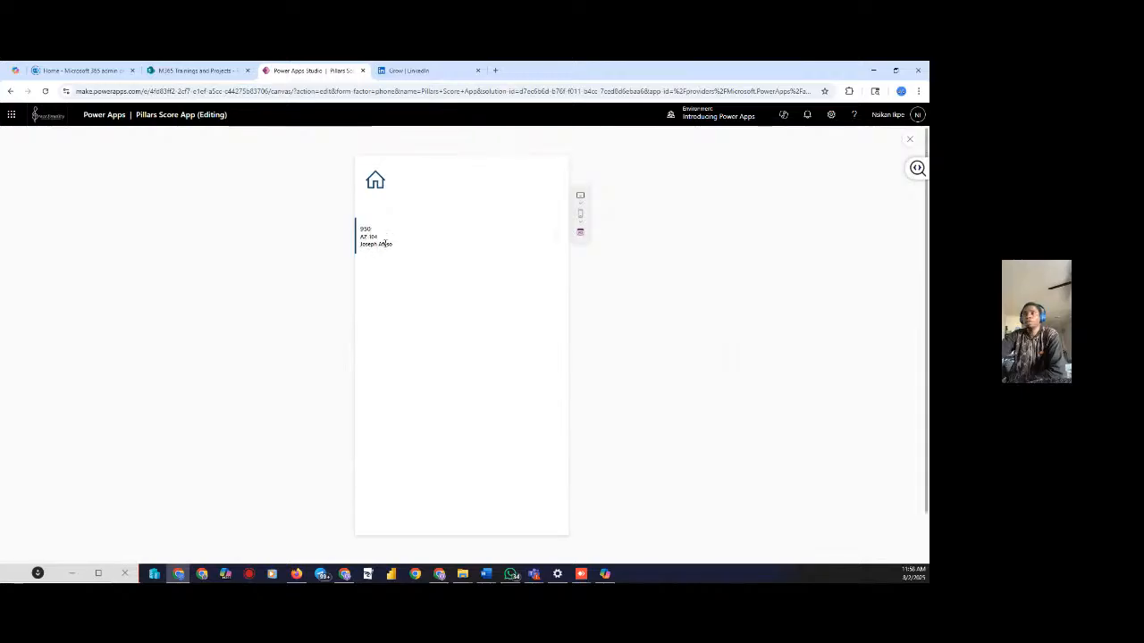
{"action": "left_click", "coordinate": [375, 185]}
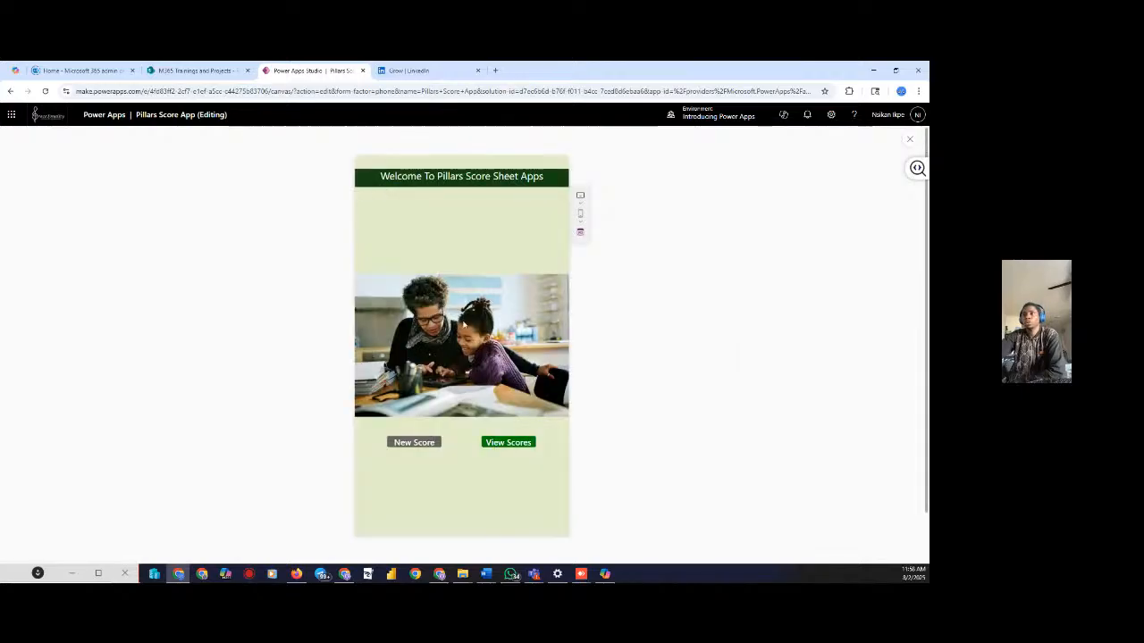
{"action": "left_click", "coordinate": [406, 446]}
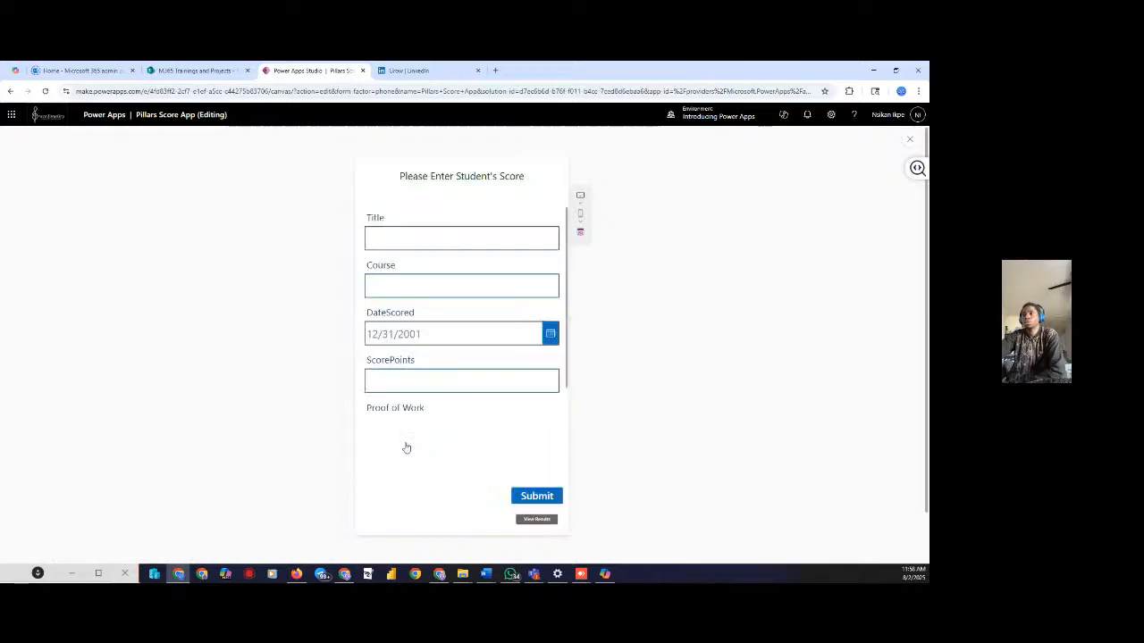
{"action": "left_click", "coordinate": [534, 519]}
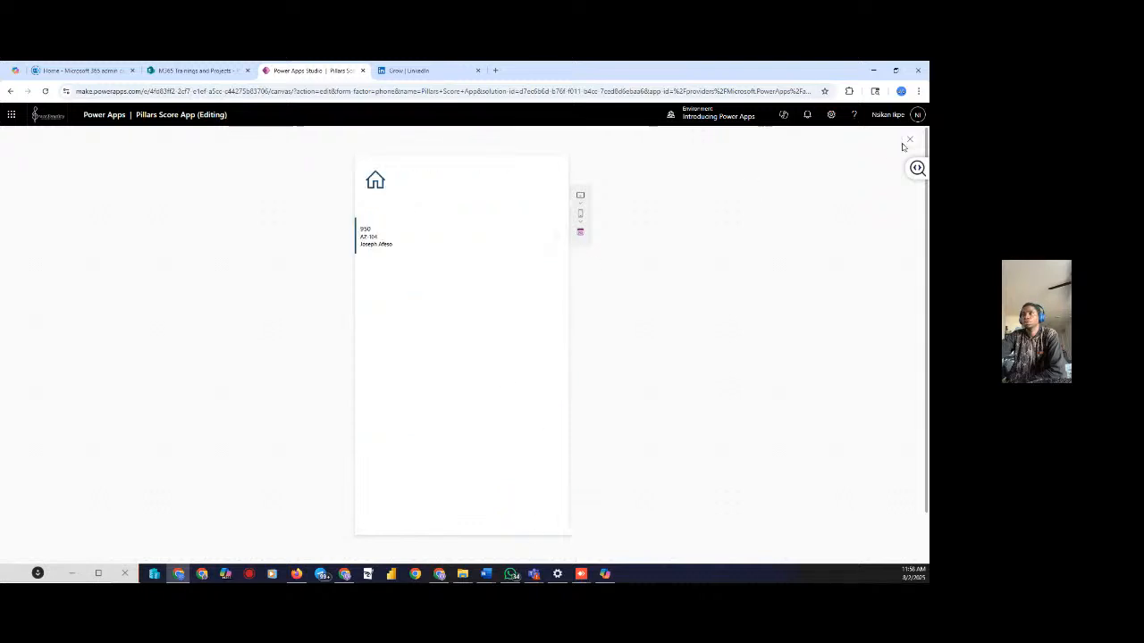
{"action": "left_click", "coordinate": [908, 141]}
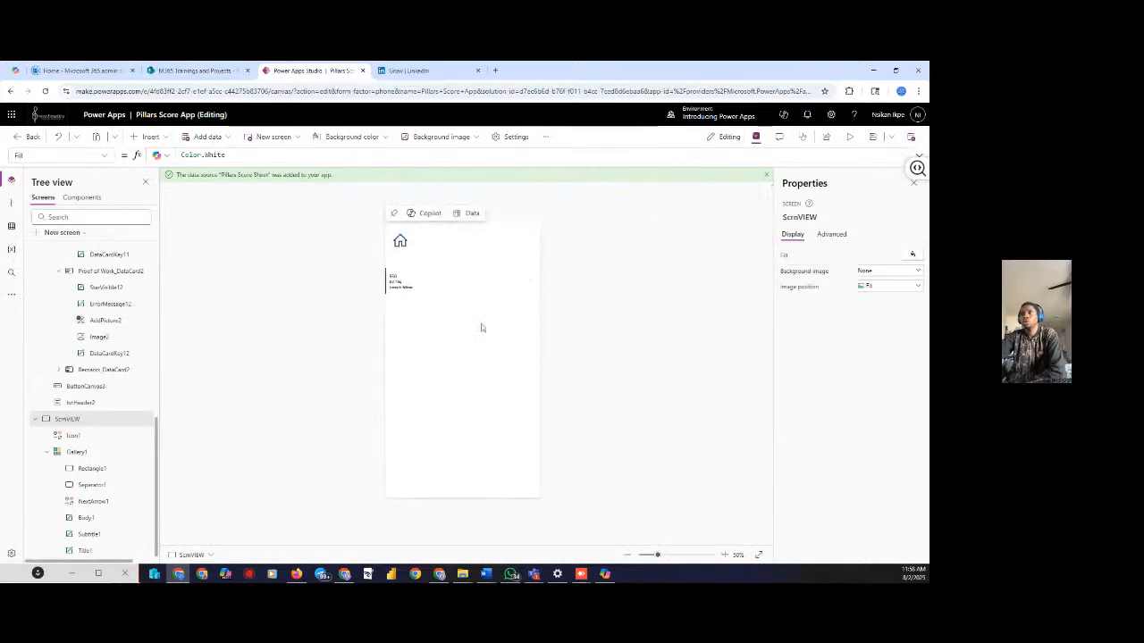
In Gallery1's Fields panel, map Title1 to Title and Body1 to ScorePoints
{"action": "left_click", "coordinate": [77, 452]}
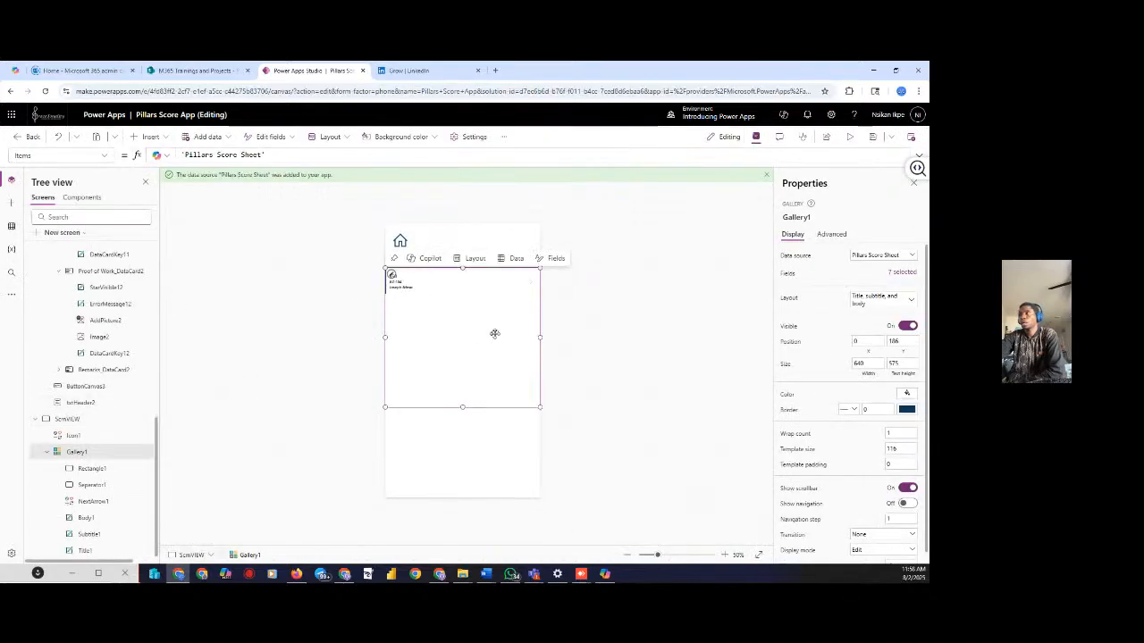
{"action": "left_click", "coordinate": [901, 274]}
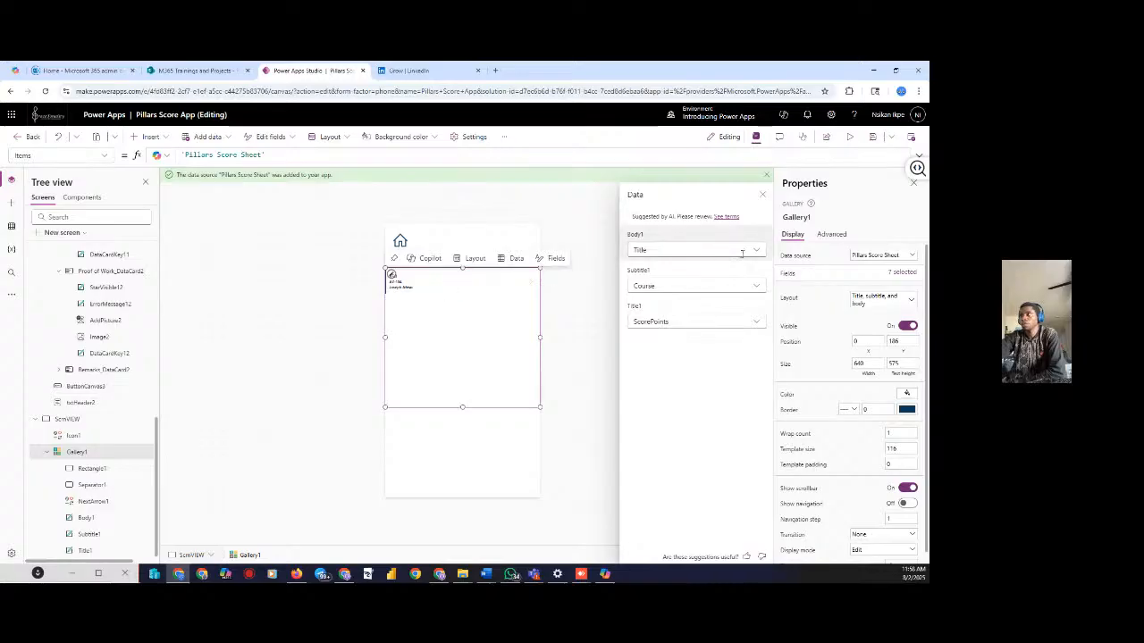
{"action": "left_click", "coordinate": [757, 324]}
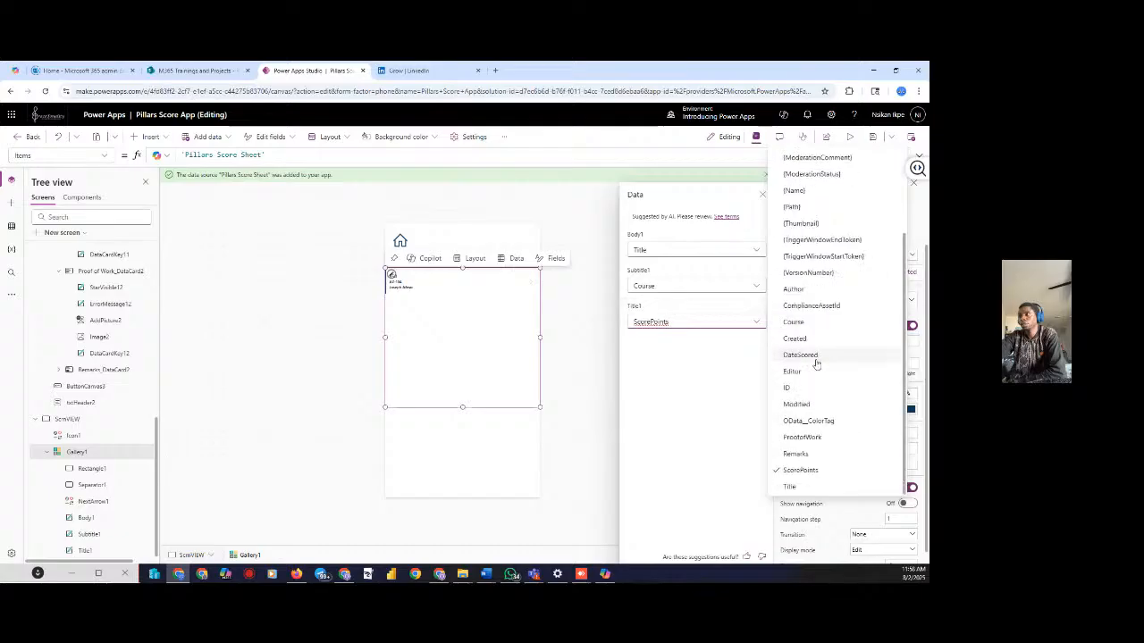
{"action": "left_click", "coordinate": [789, 487]}
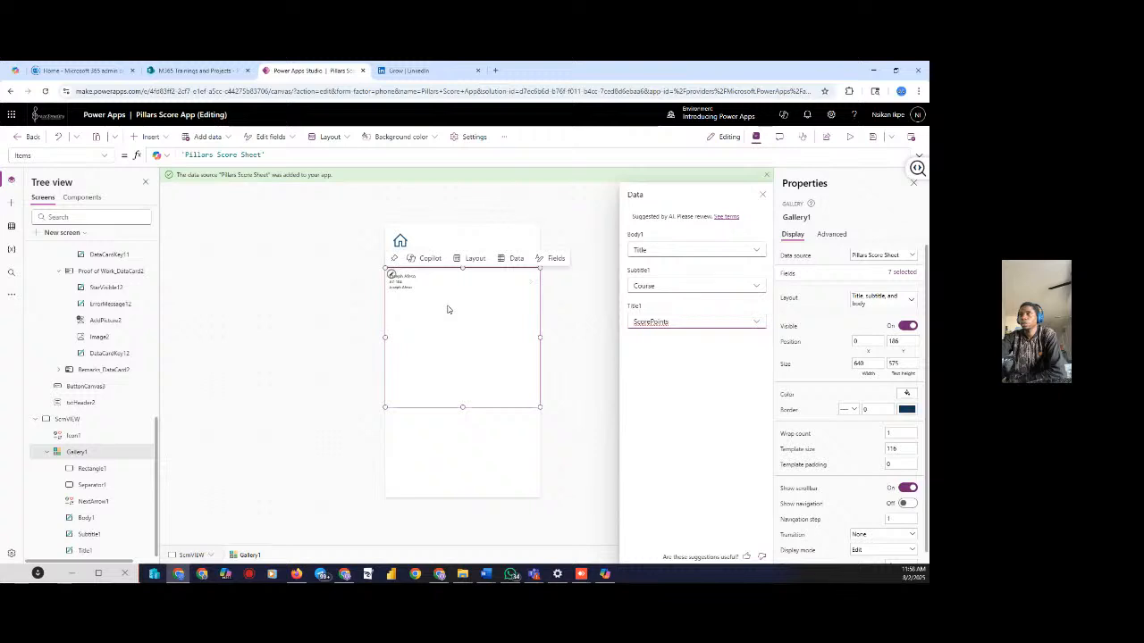
{"action": "left_click", "coordinate": [758, 251]}
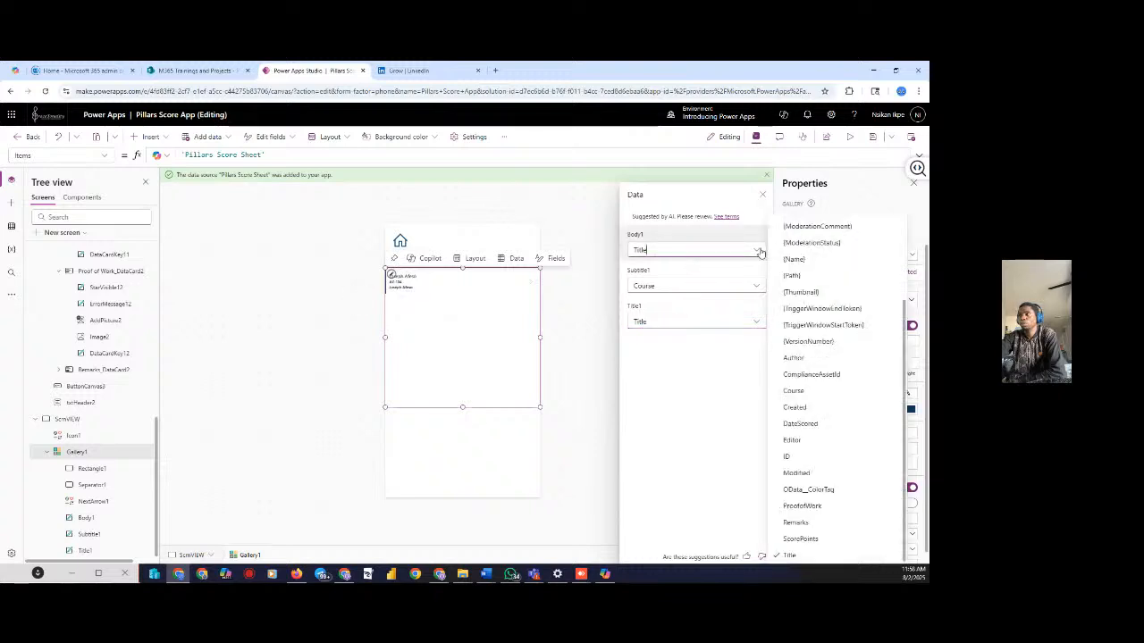
{"action": "left_click", "coordinate": [804, 538]}
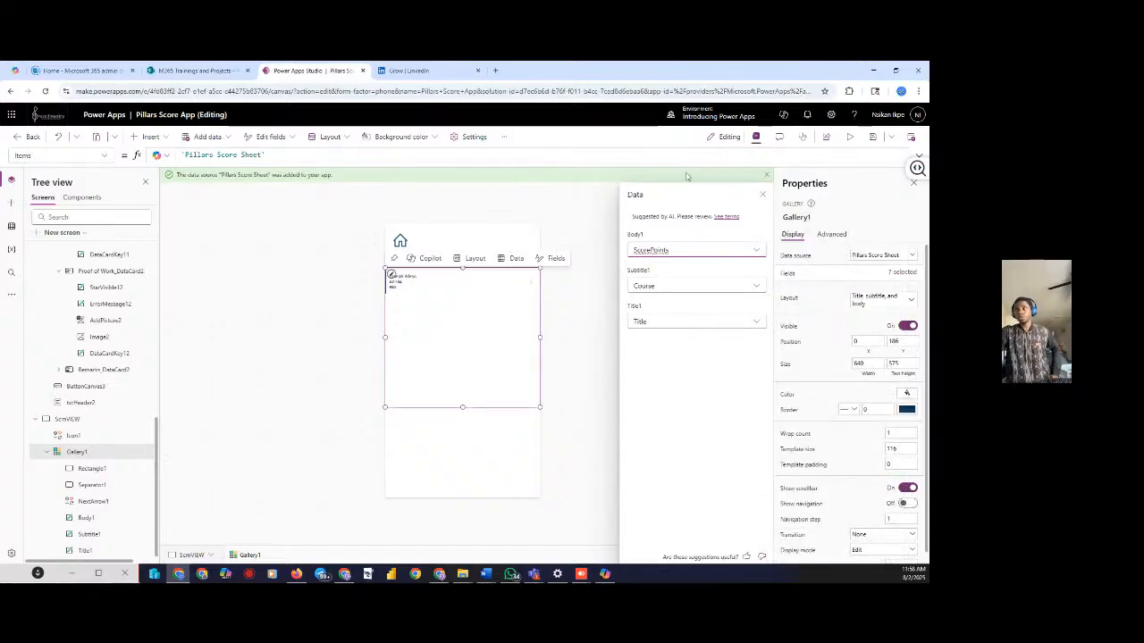
{"action": "left_click", "coordinate": [763, 194]}
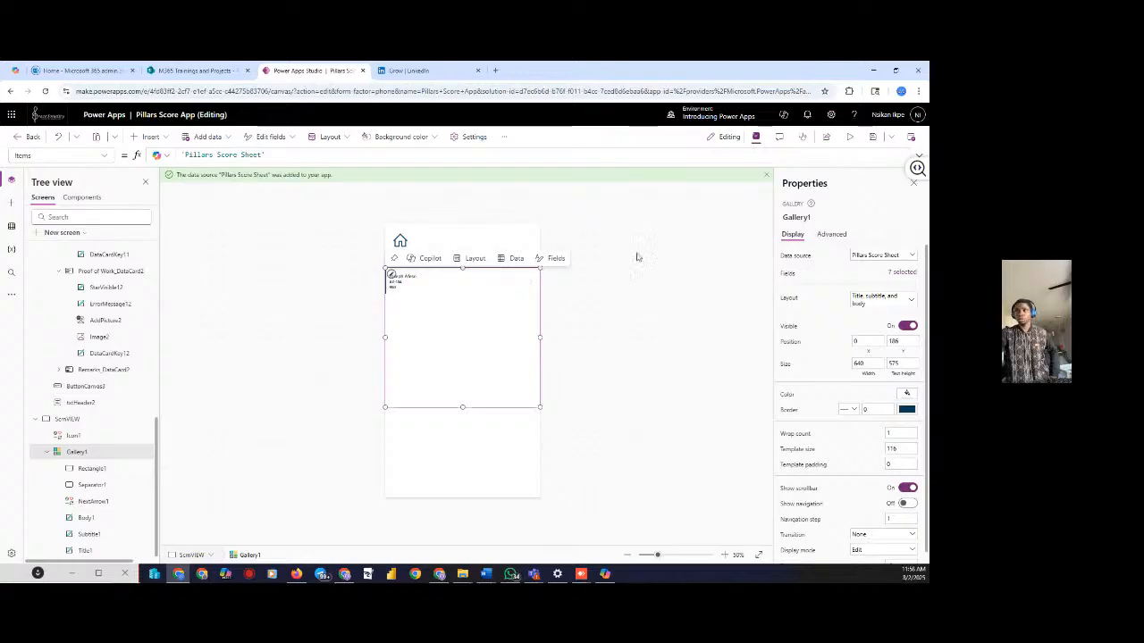
{"action": "left_click", "coordinate": [511, 256]}
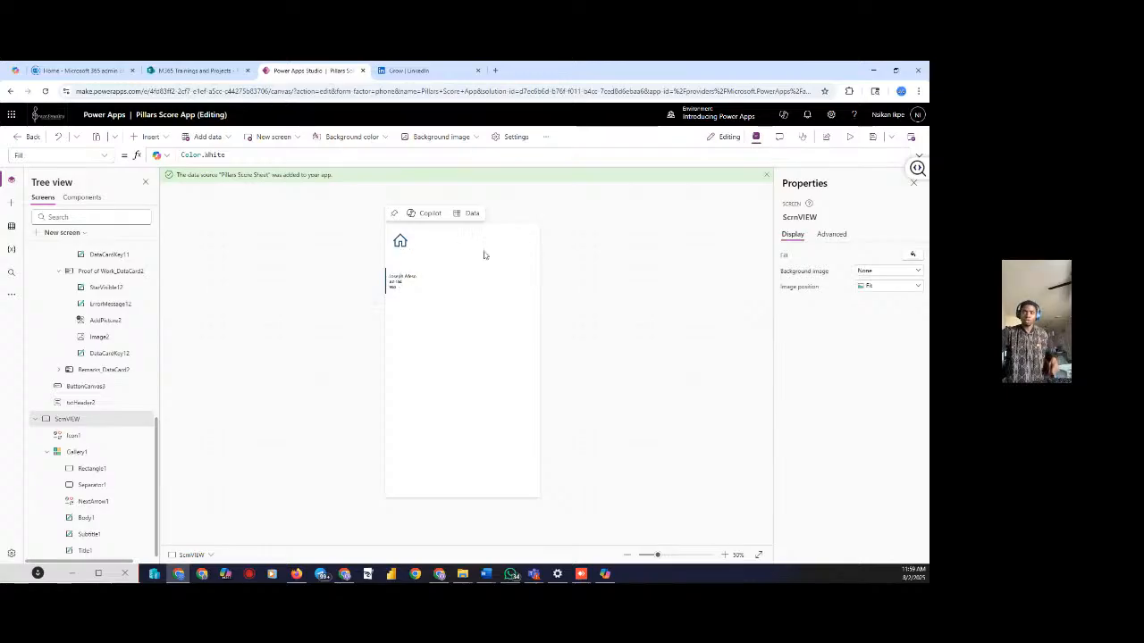
Insert an Add icon at ScrnVIEW's top-right and delete 'false' from its OnSelect formula
{"action": "left_click", "coordinate": [169, 139]}
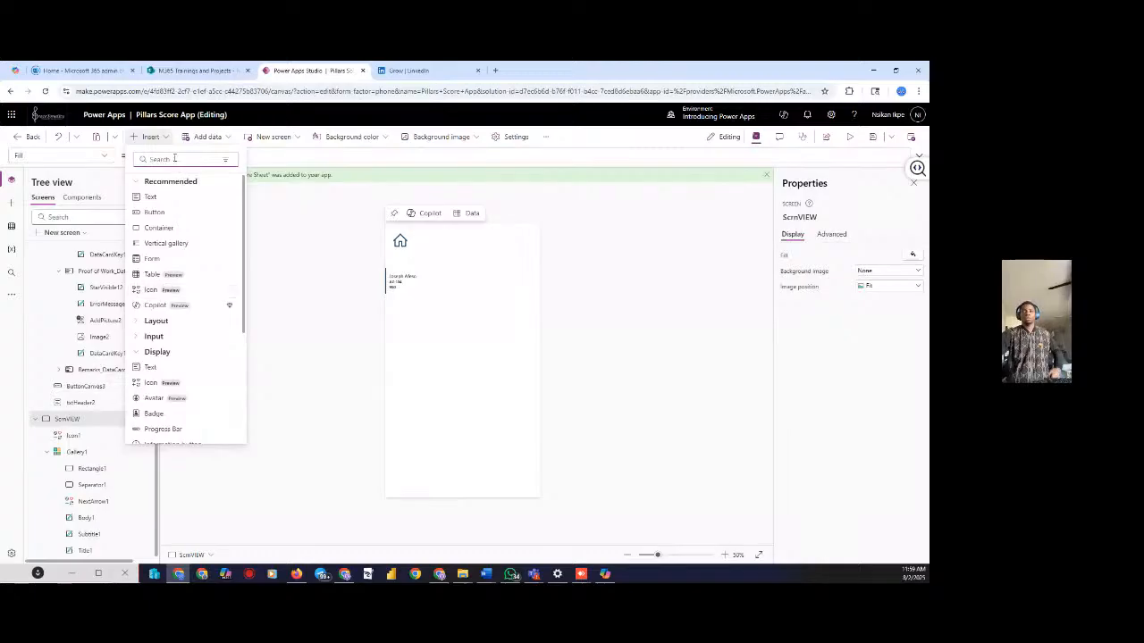
{"action": "type", "text": "icon"}
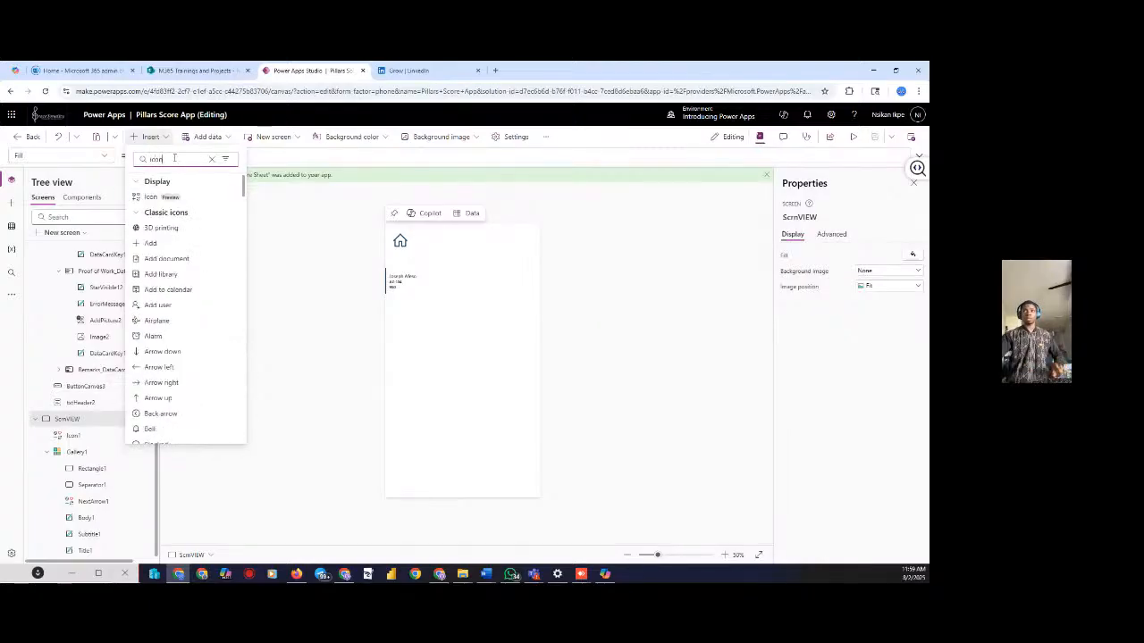
{"action": "key", "text": "BackSpace"}
{"action": "key", "text": "BackSpace"}
{"action": "key", "text": "BackSpace"}
{"action": "key", "text": "BackSpace"}
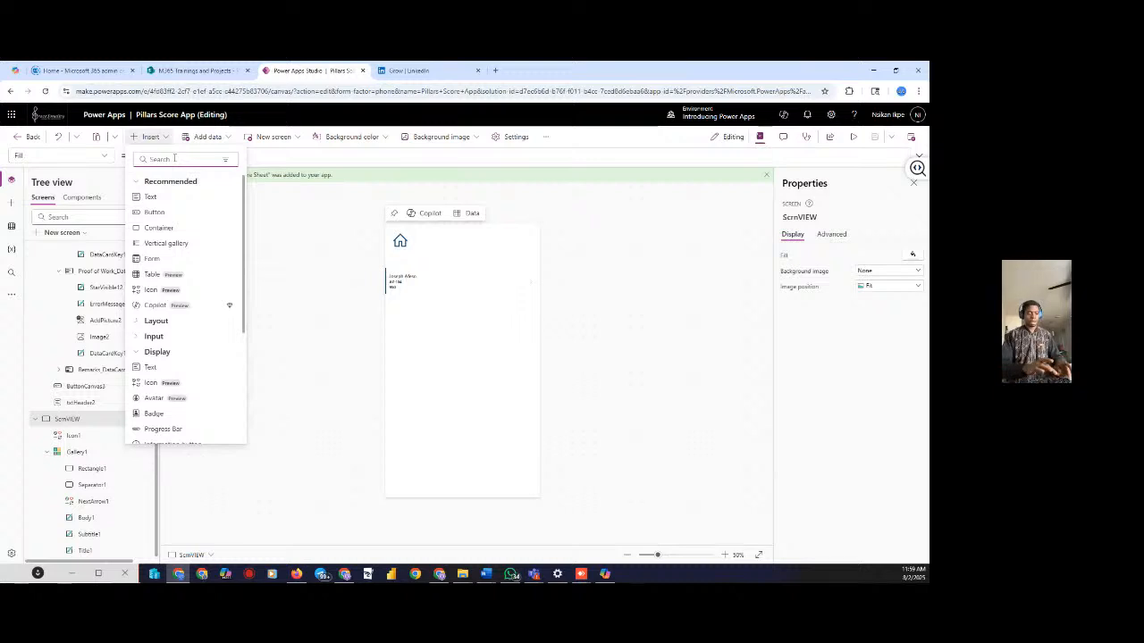
{"action": "type", "text": "add"}
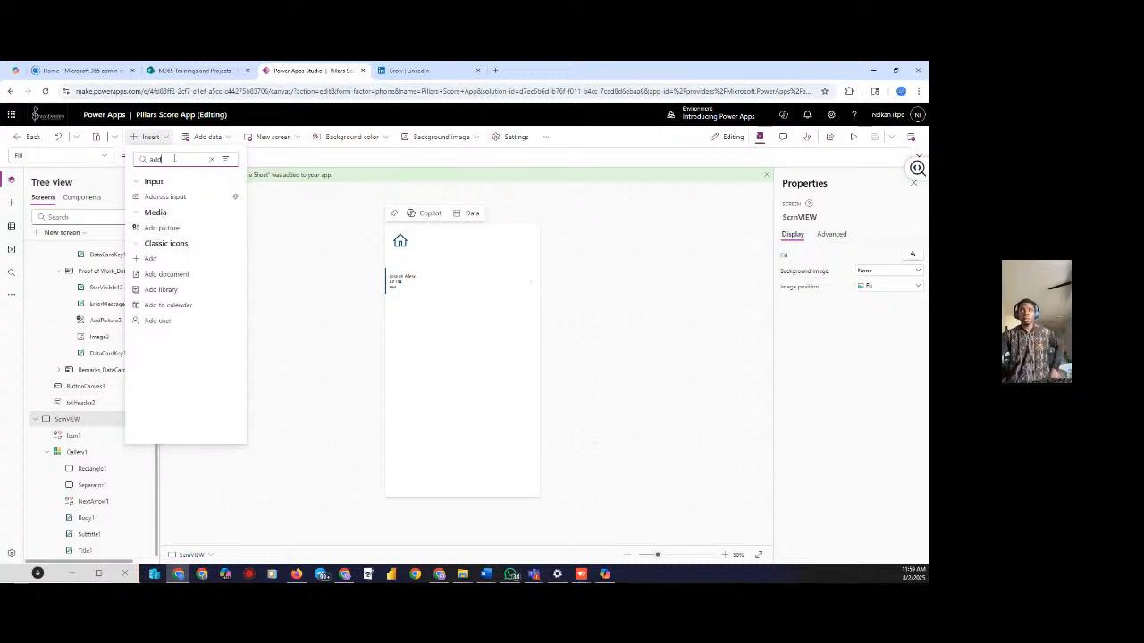
{"action": "left_click", "coordinate": [151, 259]}
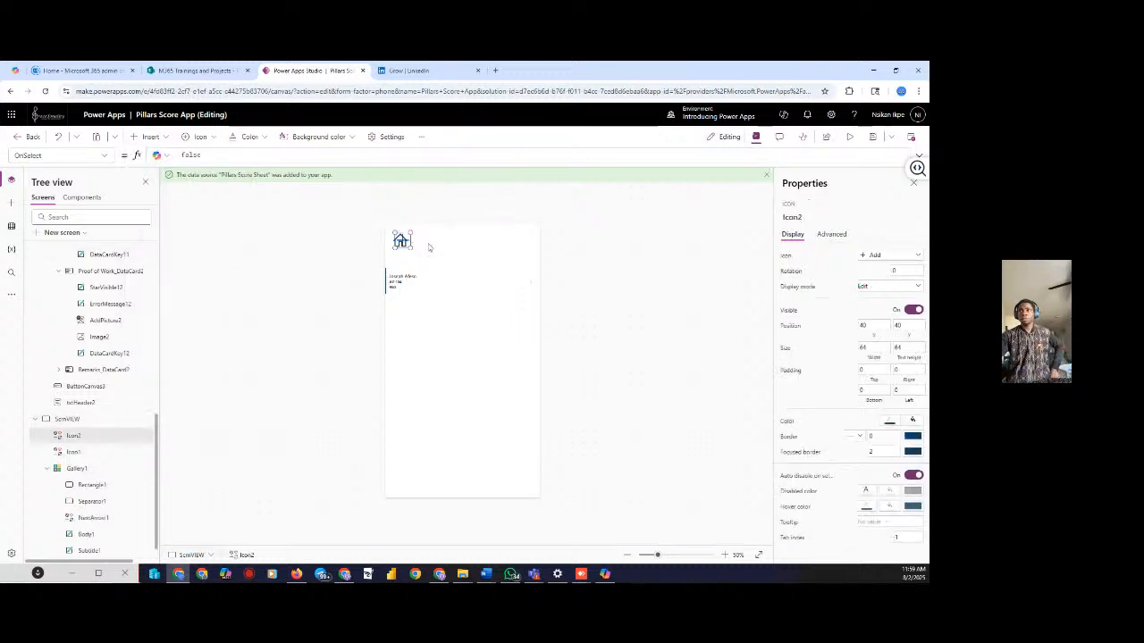
{"action": "left_click_drag", "start_coordinate": [403, 240], "coordinate": [528, 235]}
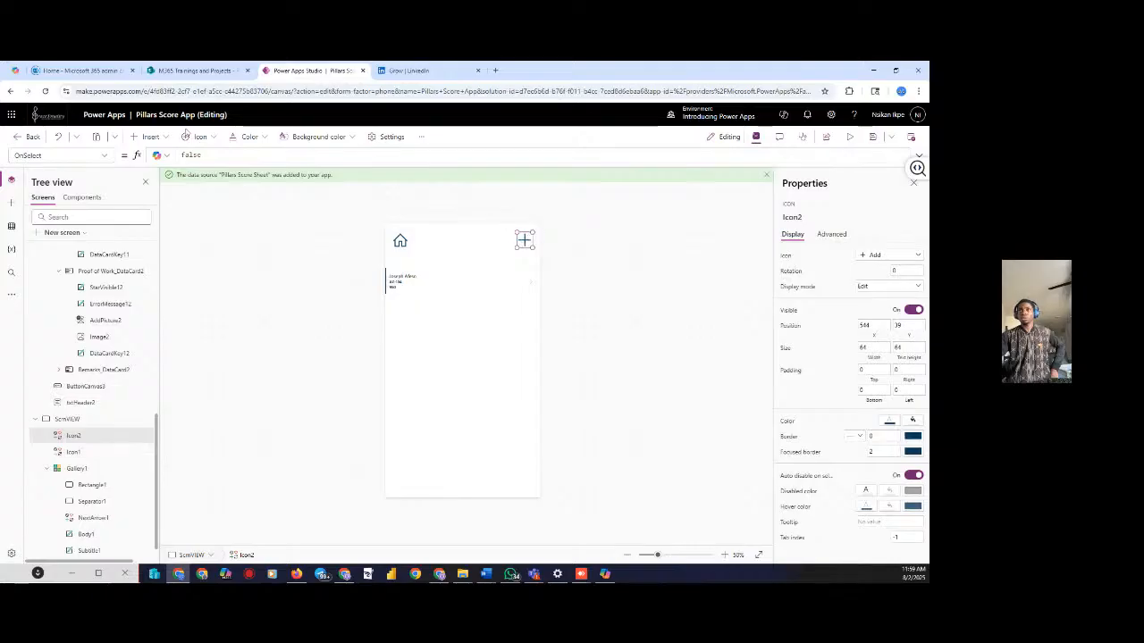
{"action": "left_click", "coordinate": [201, 156]}
{"action": "key", "text": "BackSpace"}
{"action": "key", "text": "BackSpace"}
{"action": "key", "text": "BackSpace"}
{"action": "key", "text": "BackSpace"}
{"action": "key", "text": "BackSpace"}
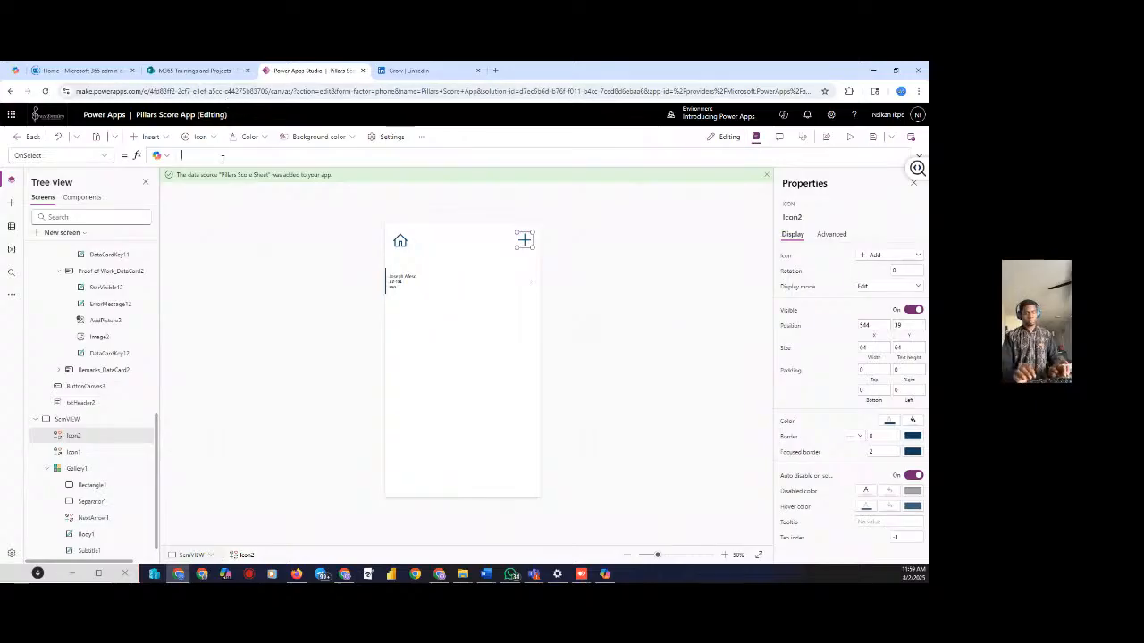
Set the Add icon's OnSelect formula to Navigate(ScrnSCORE)
{"action": "type", "text": "nav"}
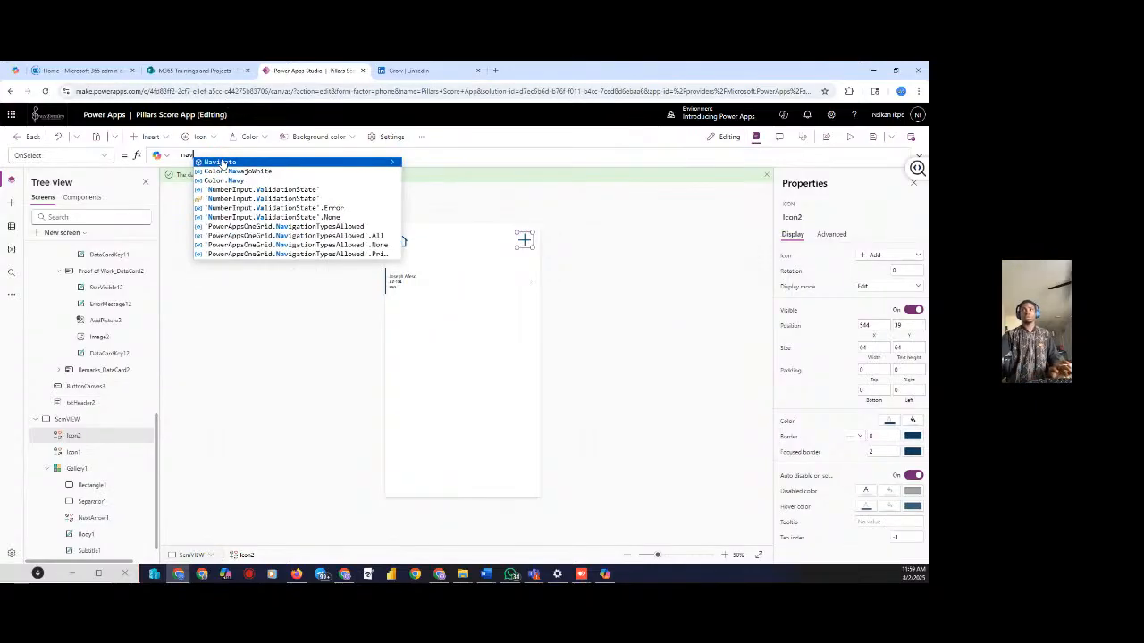
{"action": "left_click", "coordinate": [226, 163]}
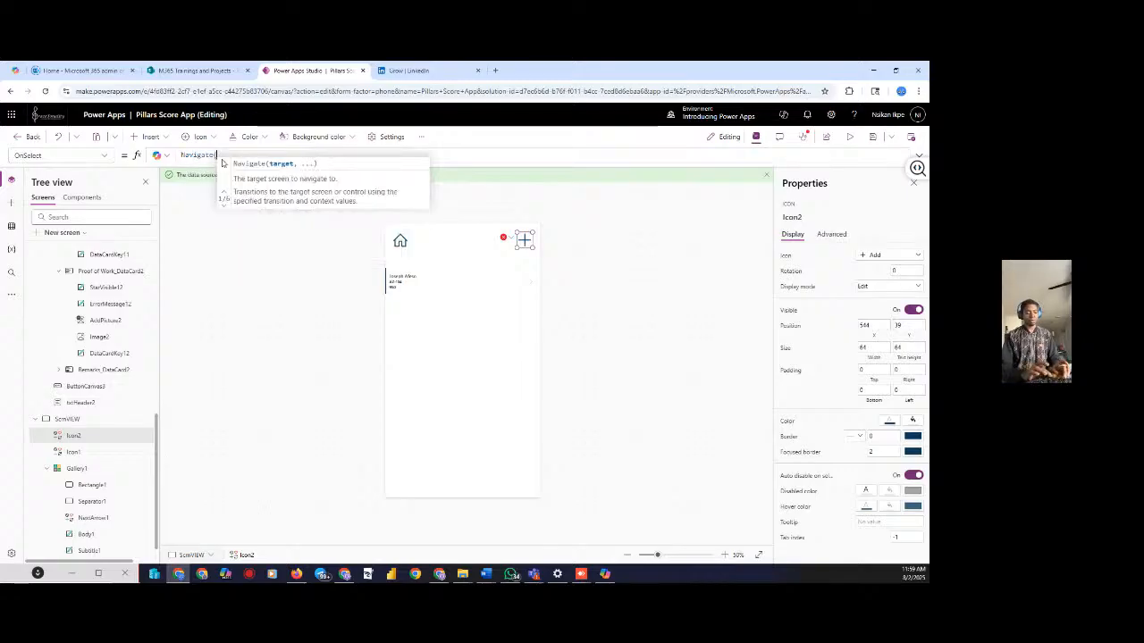
{"action": "type", "text": "sc"}
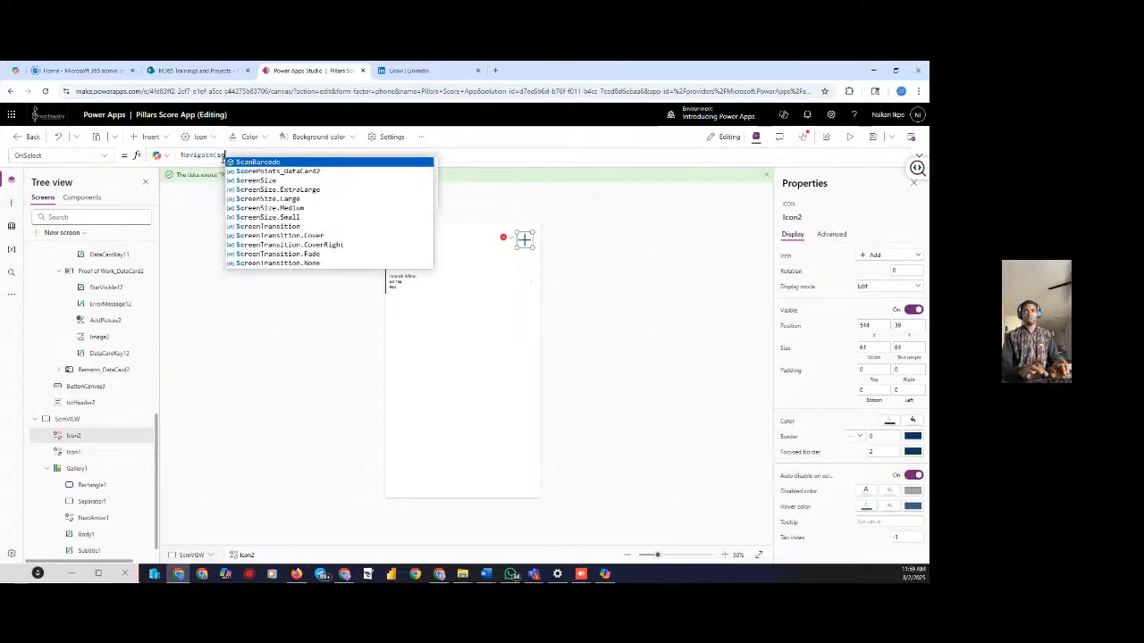
{"action": "type", "text": "r"}
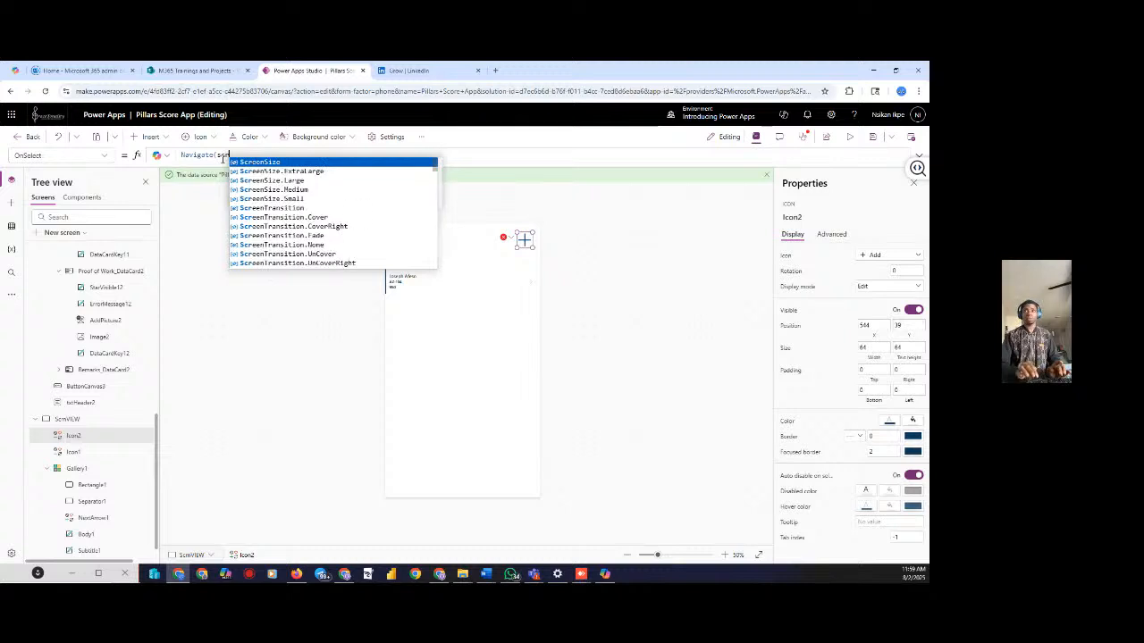
{"action": "type", "text": "n"}
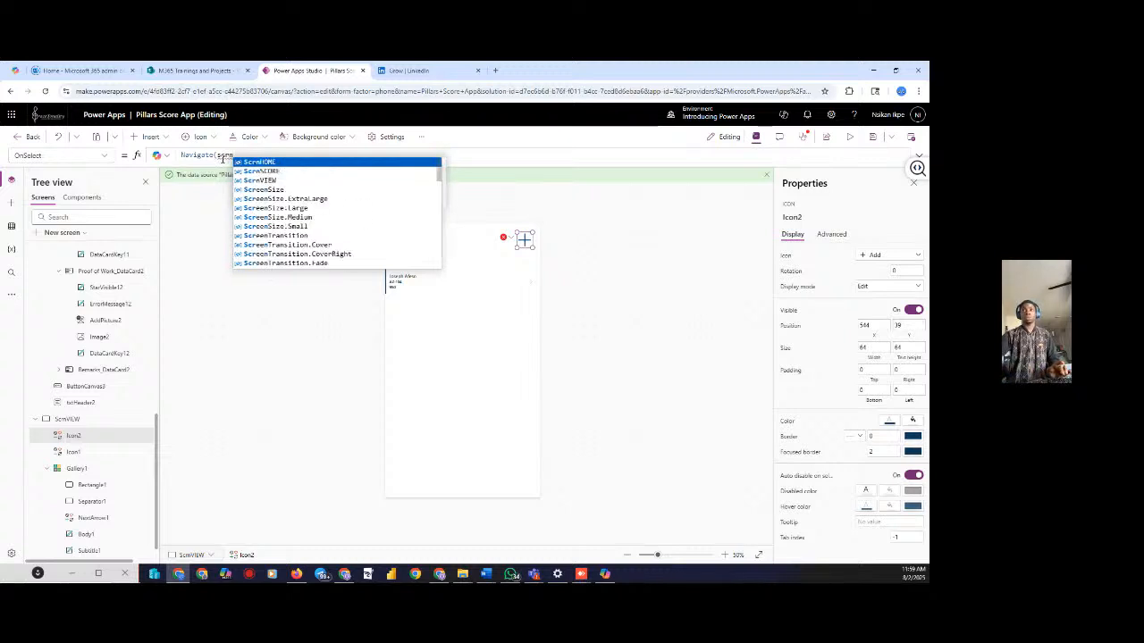
{"action": "left_click", "coordinate": [277, 171]}
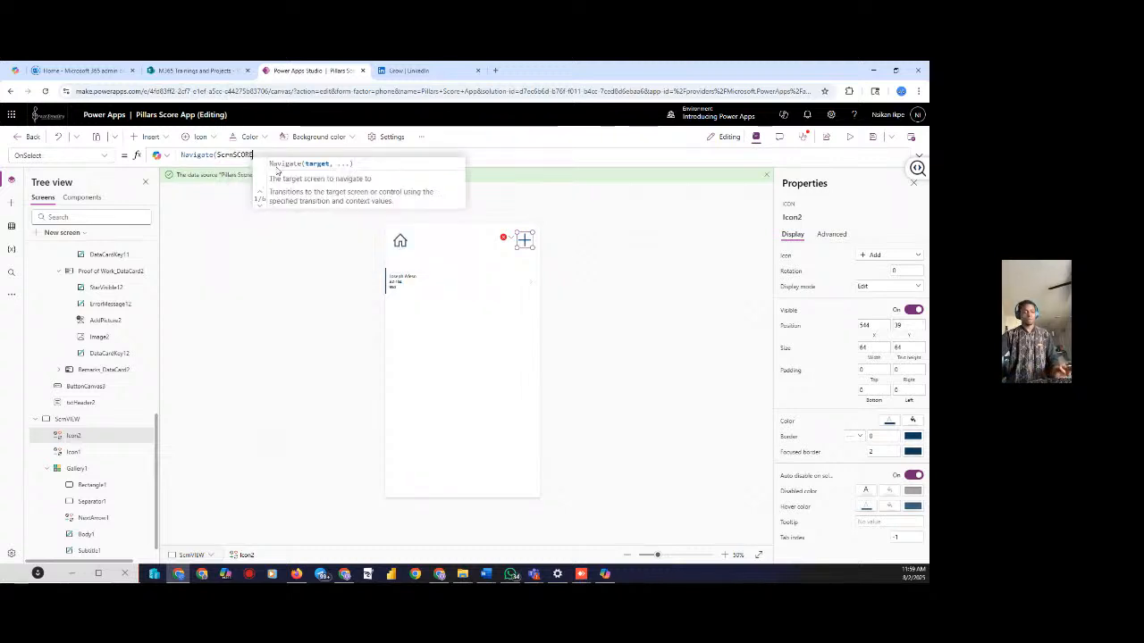
{"action": "type", "text": ")"}
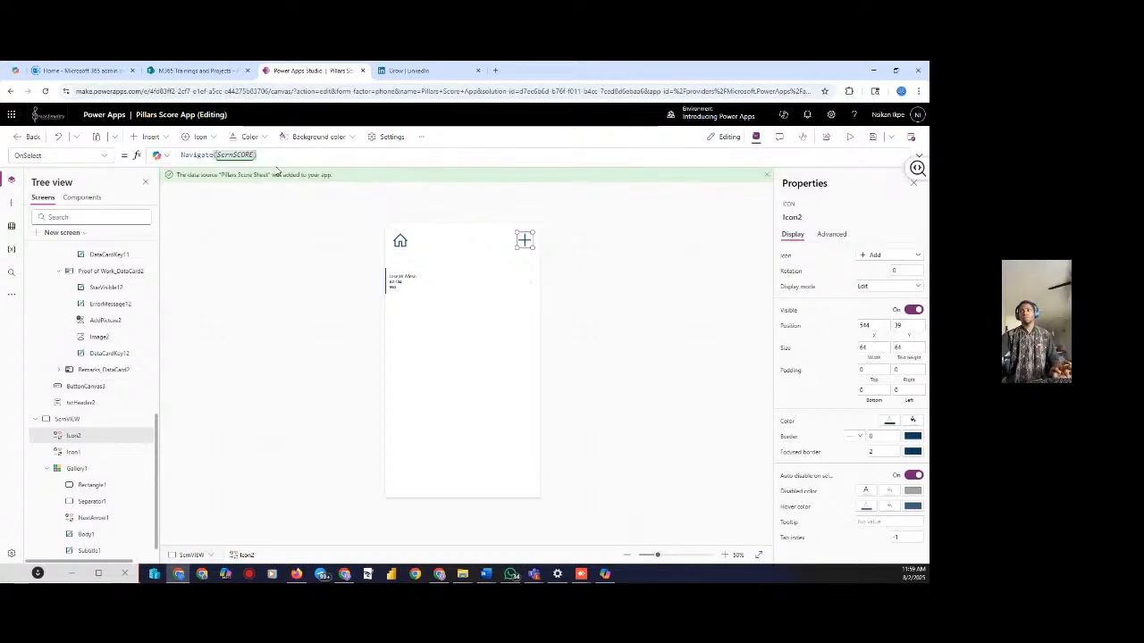
{"action": "left_click", "coordinate": [563, 223]}
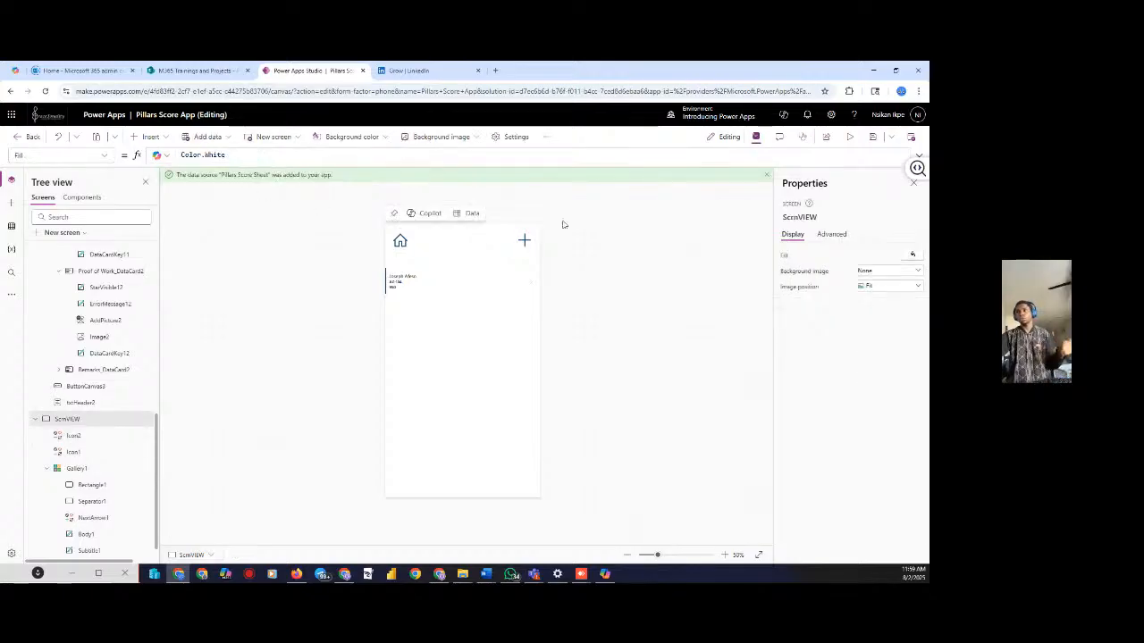
Preview the app, open the score form via the plus icon, and enter the student's name and Chemistry as course
{"action": "left_click", "coordinate": [848, 136]}
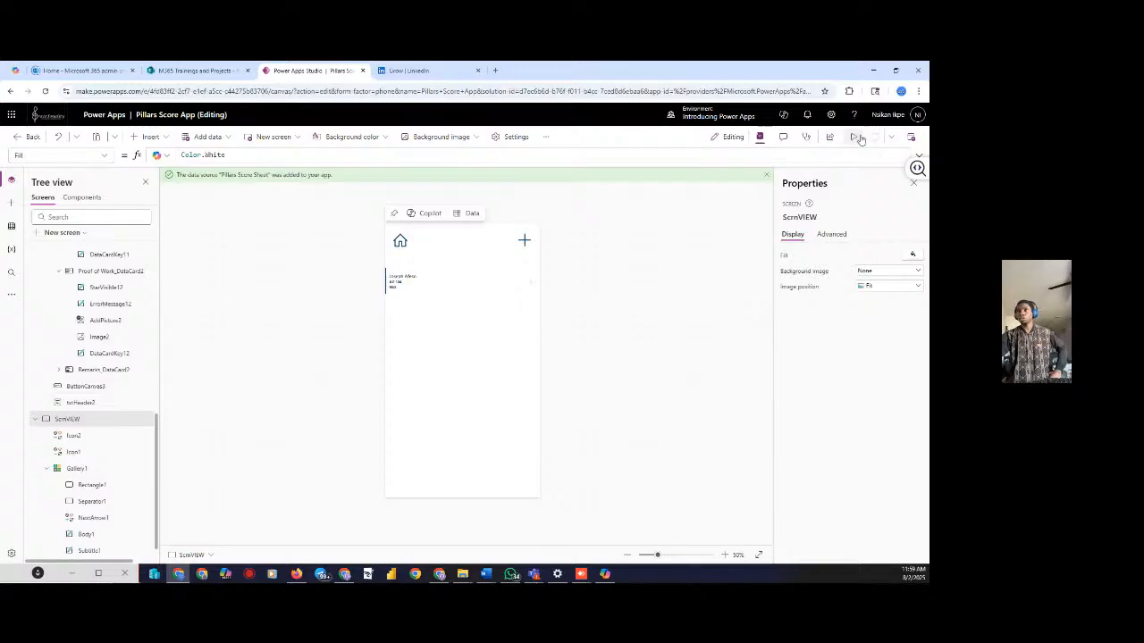
{"action": "left_click", "coordinate": [547, 180]}
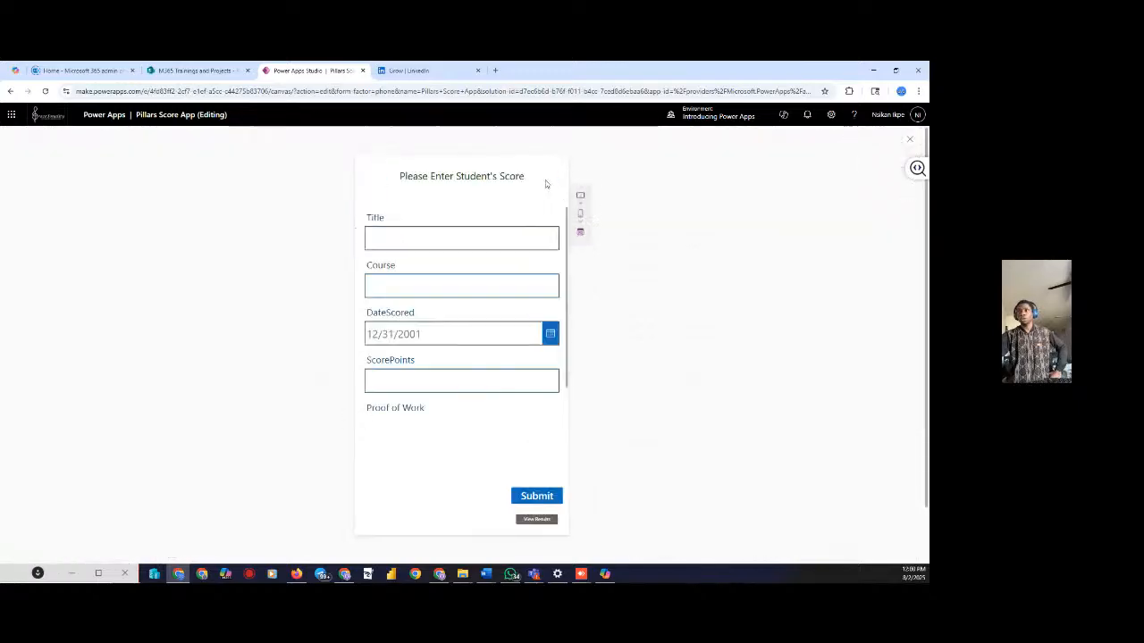
{"action": "left_click", "coordinate": [406, 234]}
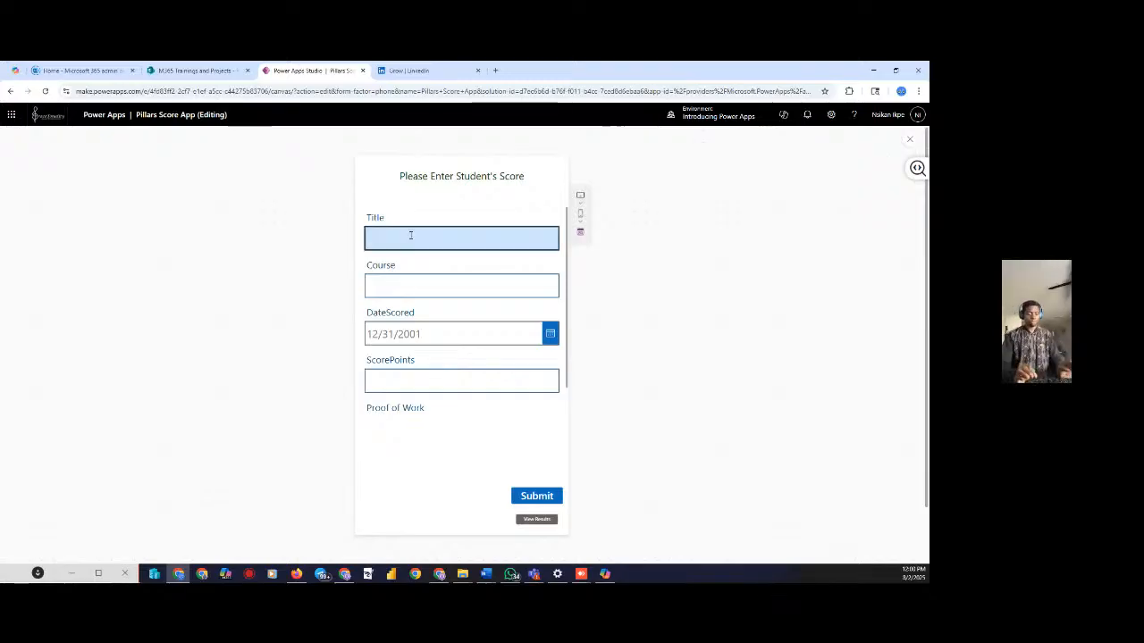
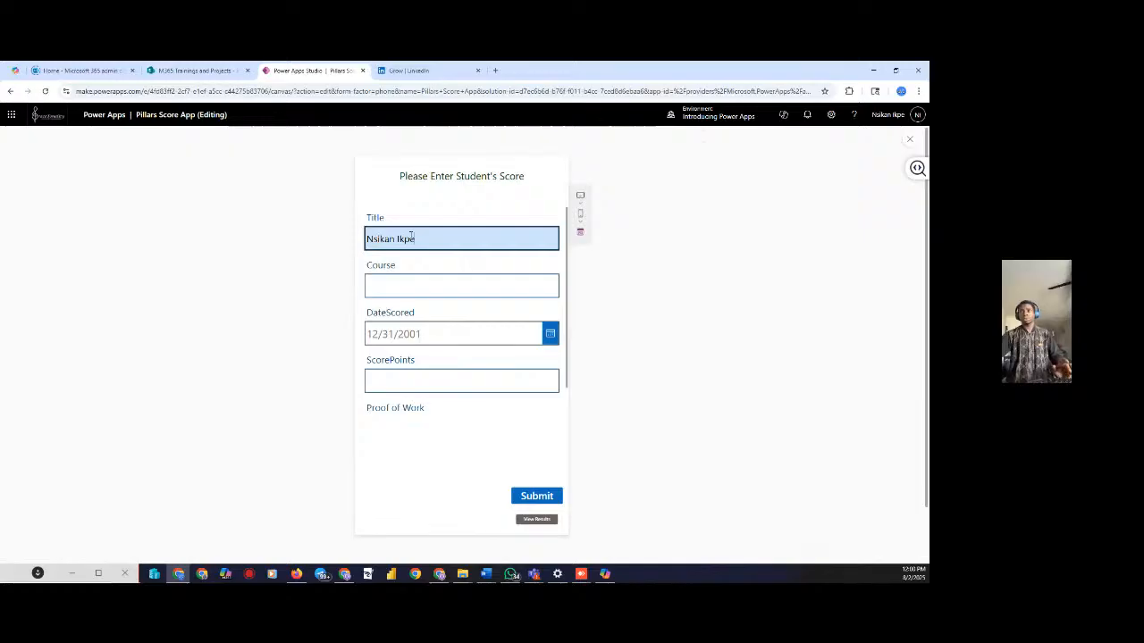
{"action": "left_click", "coordinate": [409, 278]}
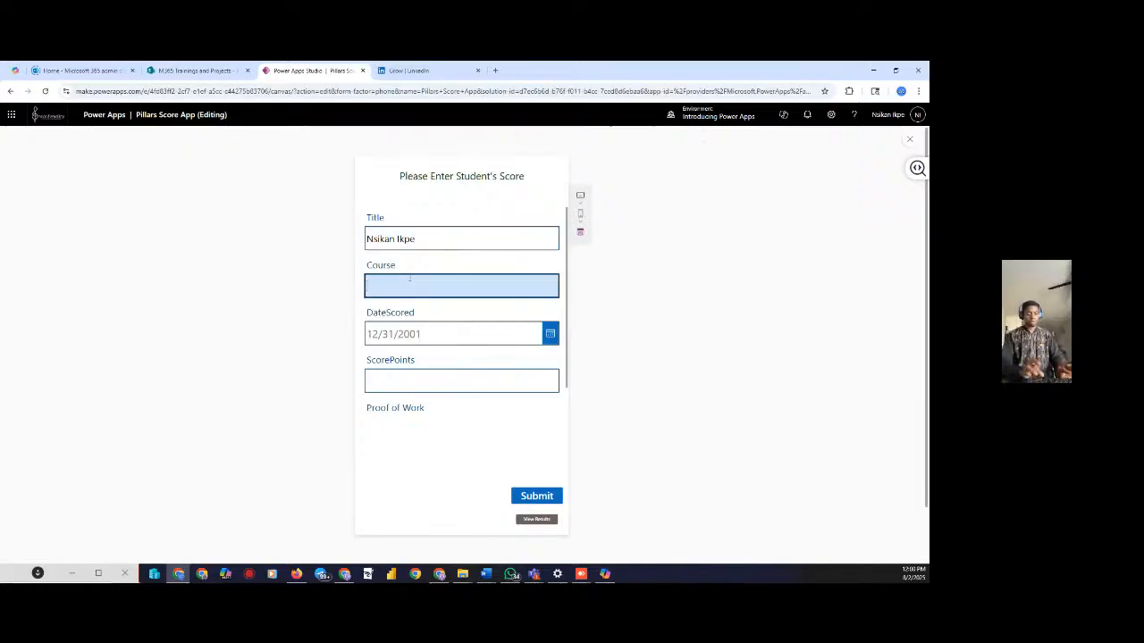
{"action": "type", "text": "Chemistr"}
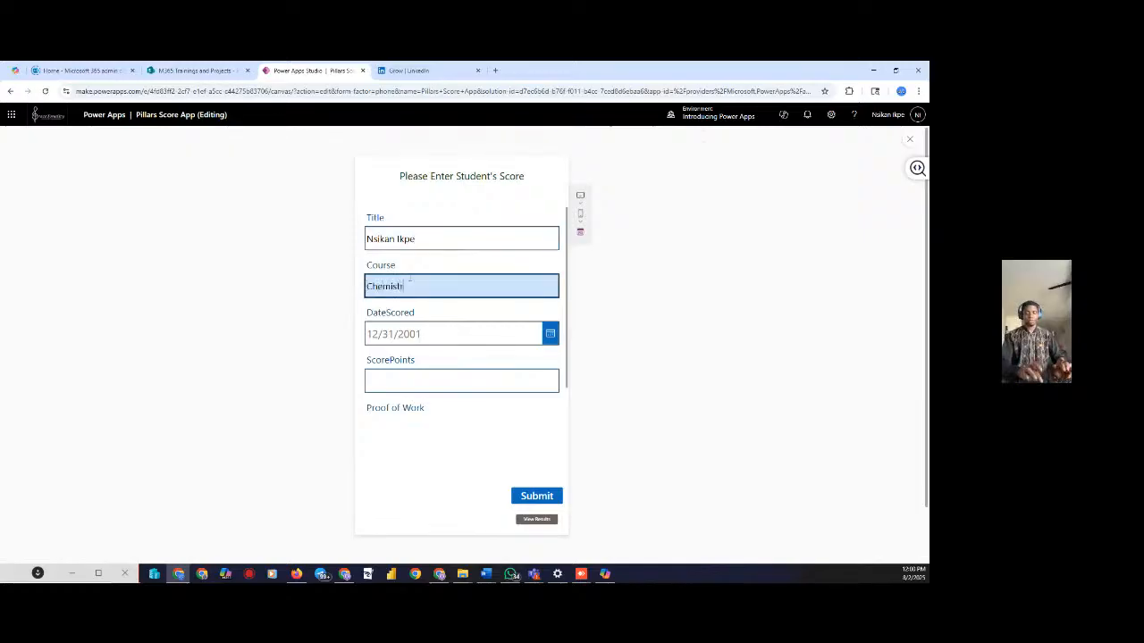
{"action": "type", "text": "y"}
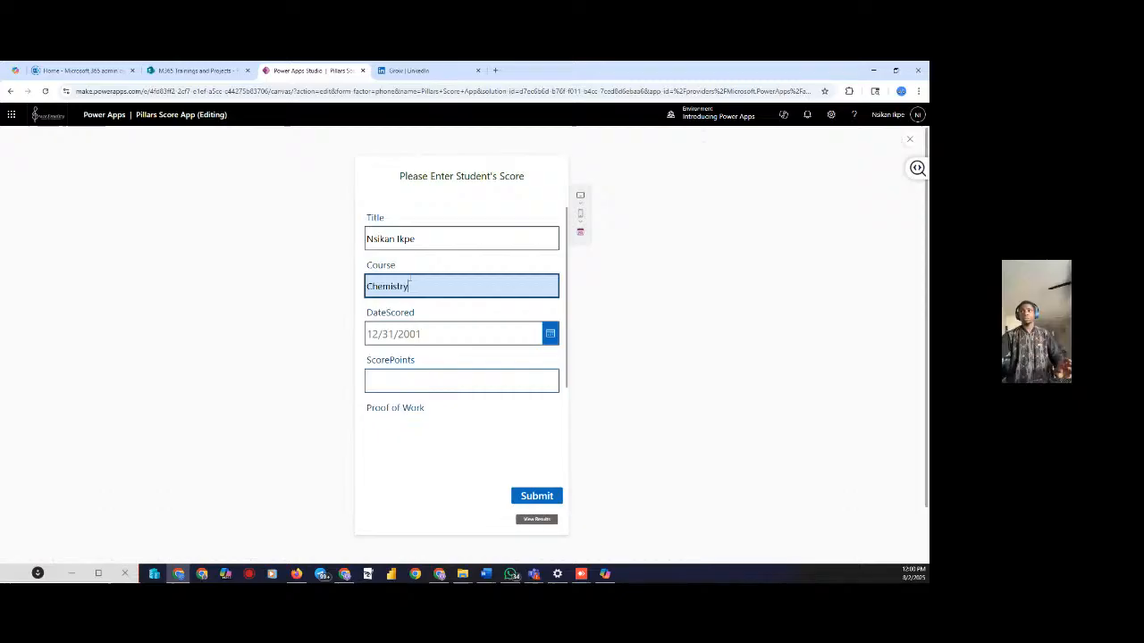
Set DateScored to 8/16/2025 with score 65, submit, view results, then return to the form
{"action": "left_click", "coordinate": [550, 334]}
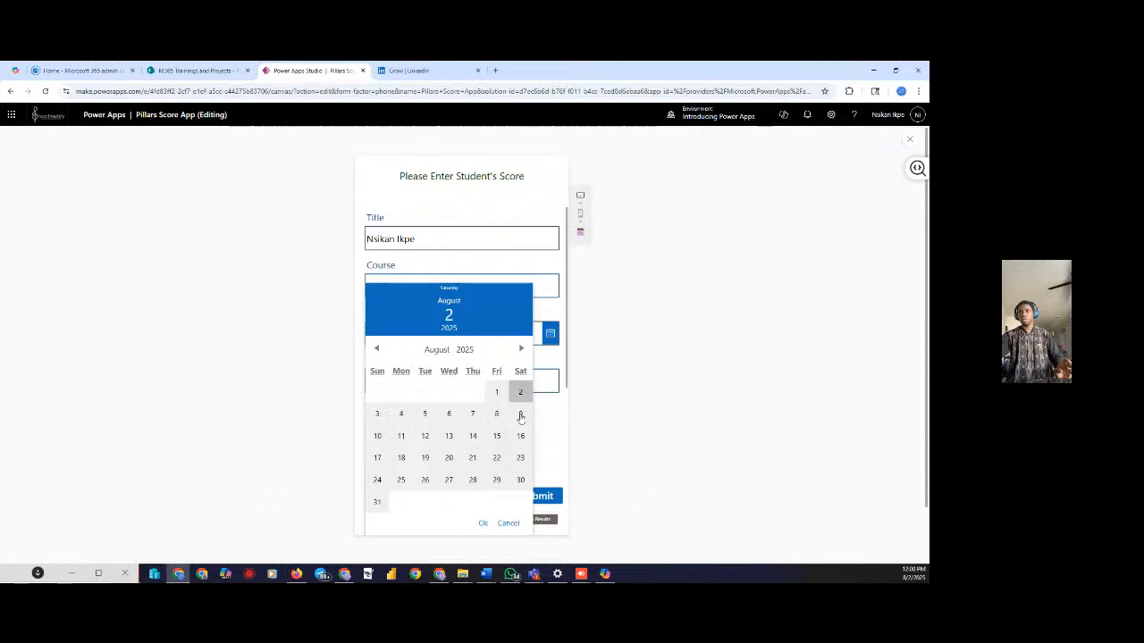
{"action": "left_click", "coordinate": [520, 438]}
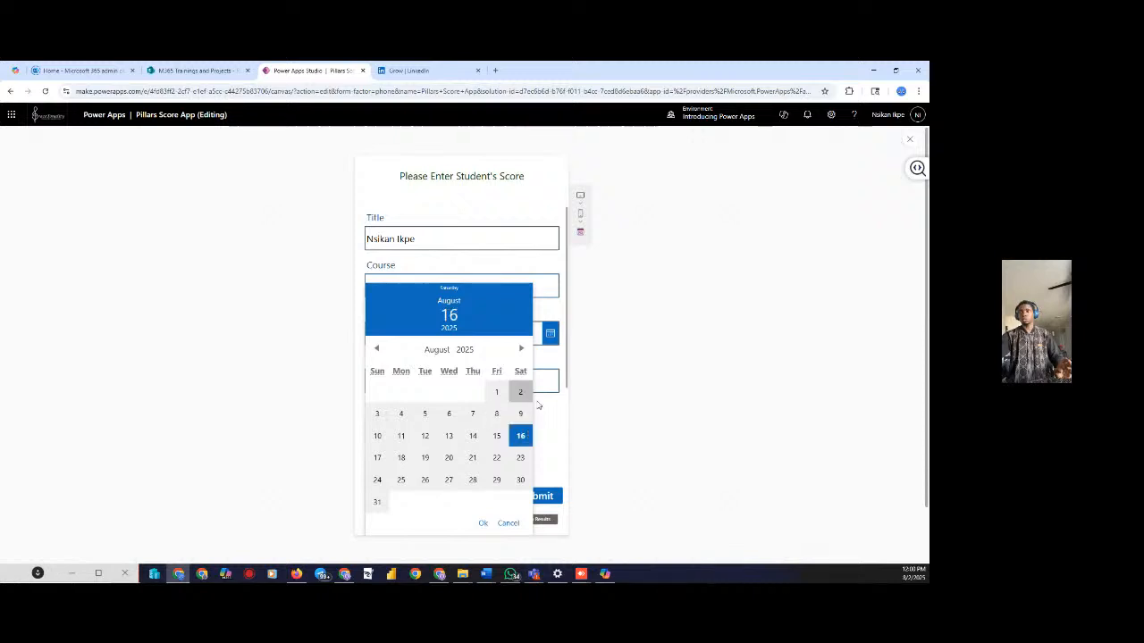
{"action": "left_click", "coordinate": [483, 524]}
{"action": "left_click", "coordinate": [460, 381]}
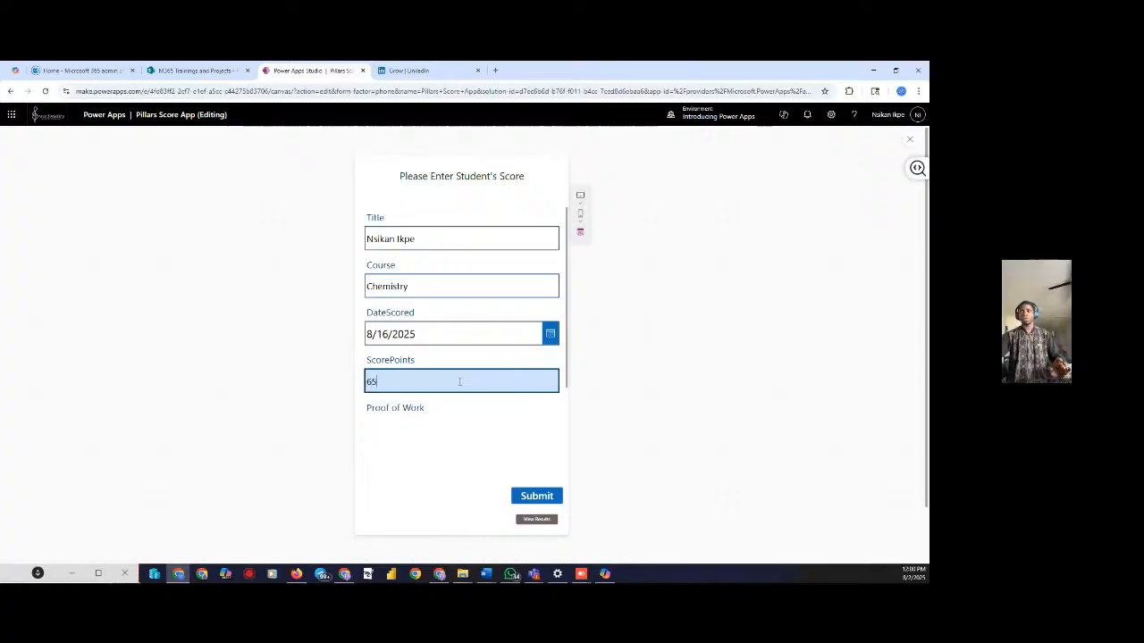
{"action": "scroll", "coordinate": [459, 381], "scroll_direction": "down", "scroll_amount": 1}
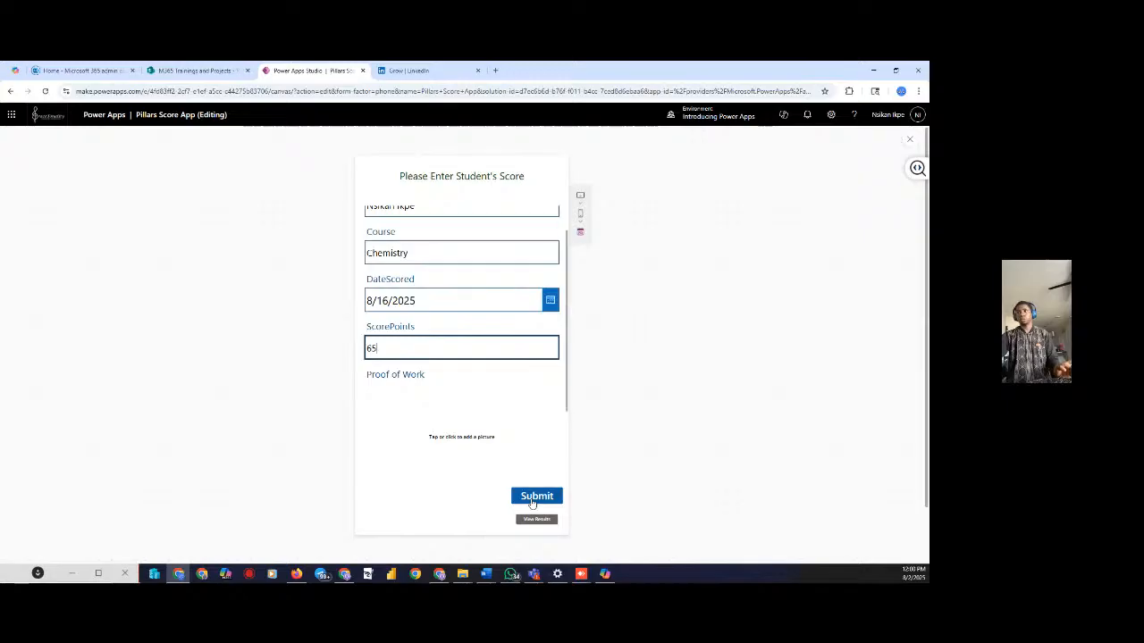
{"action": "left_click", "coordinate": [531, 502]}
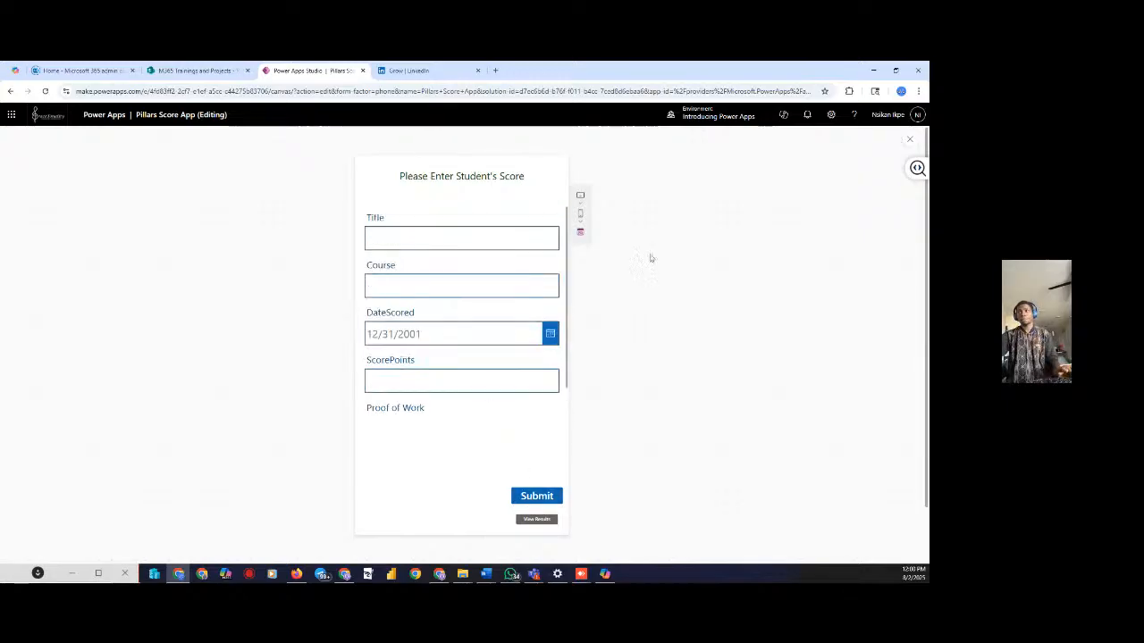
{"action": "left_click", "coordinate": [534, 520]}
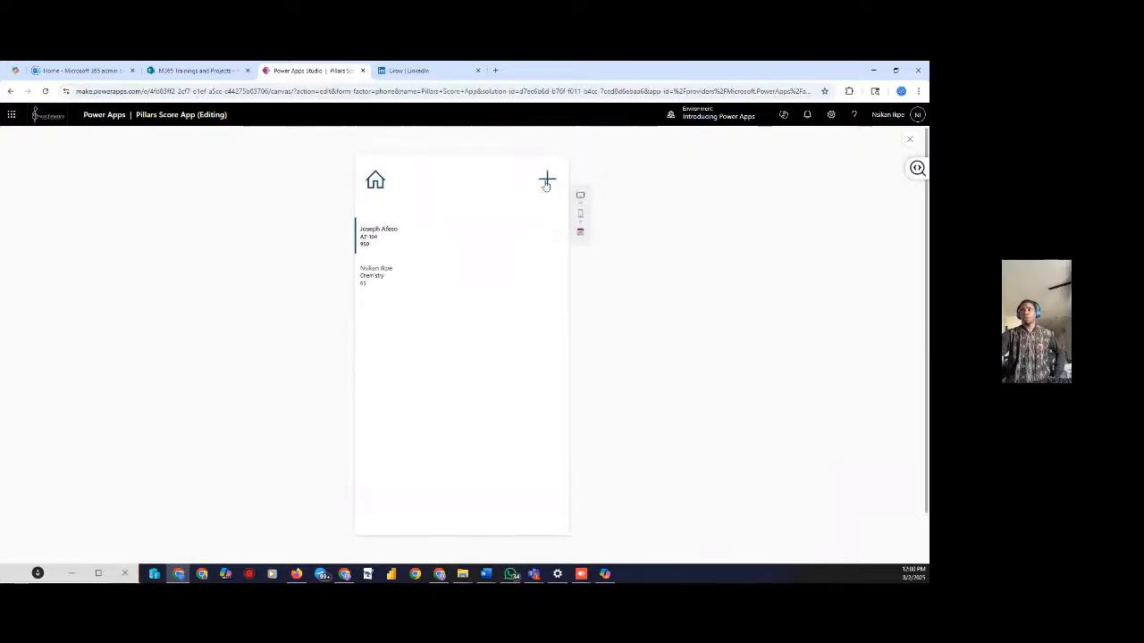
{"action": "left_click", "coordinate": [546, 177]}
Close the preview and open the Submit button's SubmitForm(formScore);ResetForm(formScore) OnSelect formula
{"action": "left_click", "coordinate": [909, 139]}
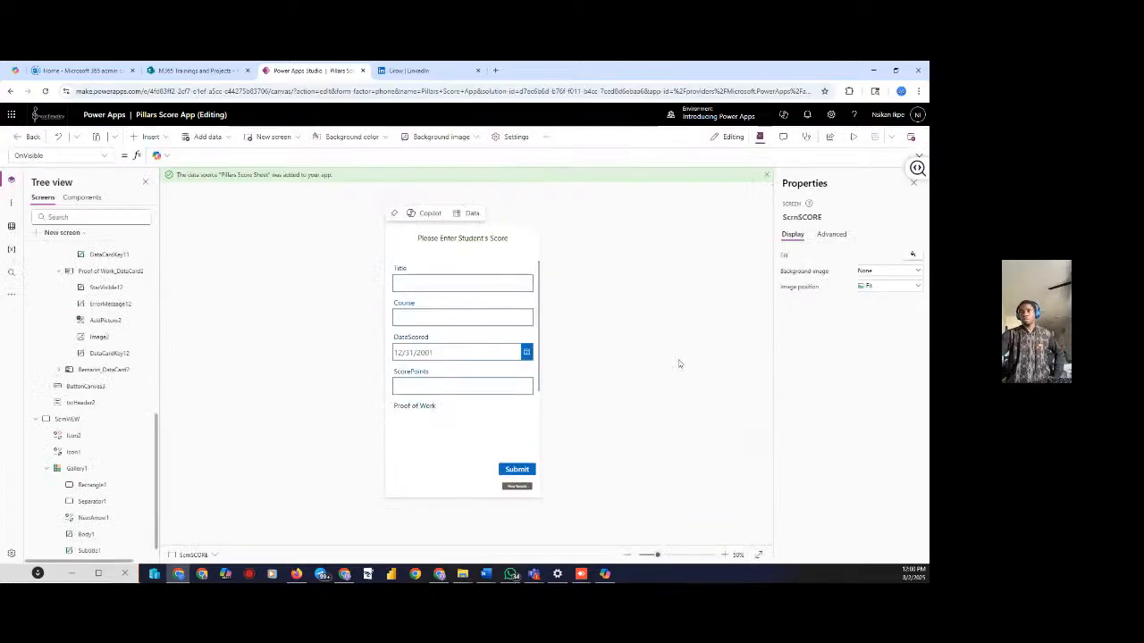
{"action": "left_click", "coordinate": [516, 469]}
{"action": "left_click", "coordinate": [363, 155]}
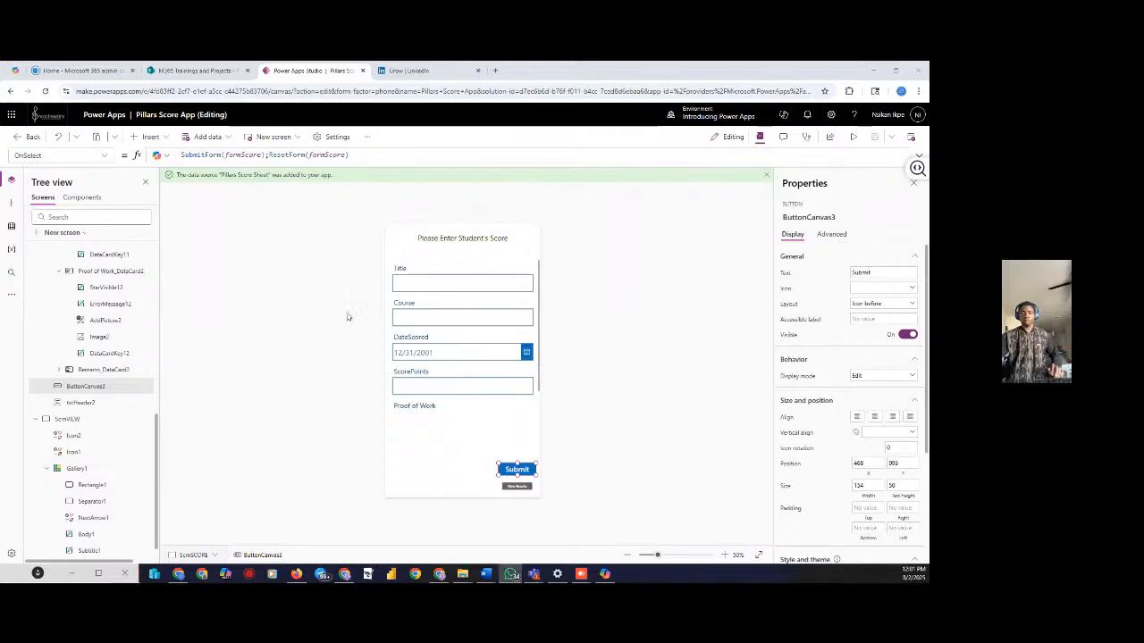
Append Notify("Score Submitted Successfully!", NotificationType.Success) to the Submit button's OnSelect formula
{"action": "left_click", "coordinate": [357, 155]}
{"action": "type", "text": ";no"}
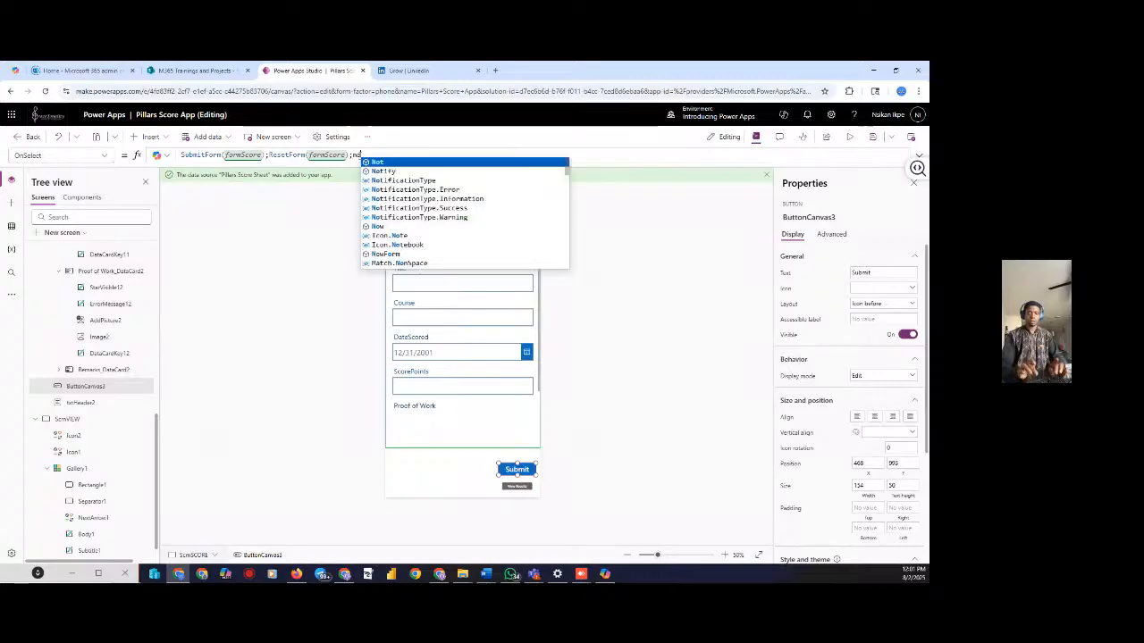
{"action": "type", "text": "ti"}
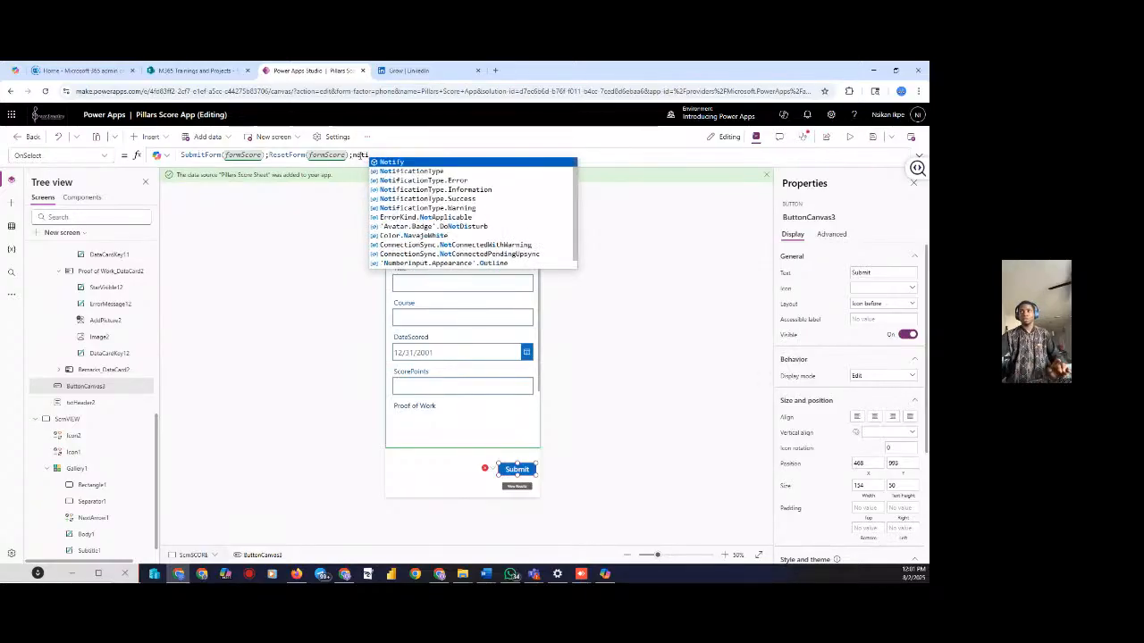
{"action": "left_click", "coordinate": [402, 162]}
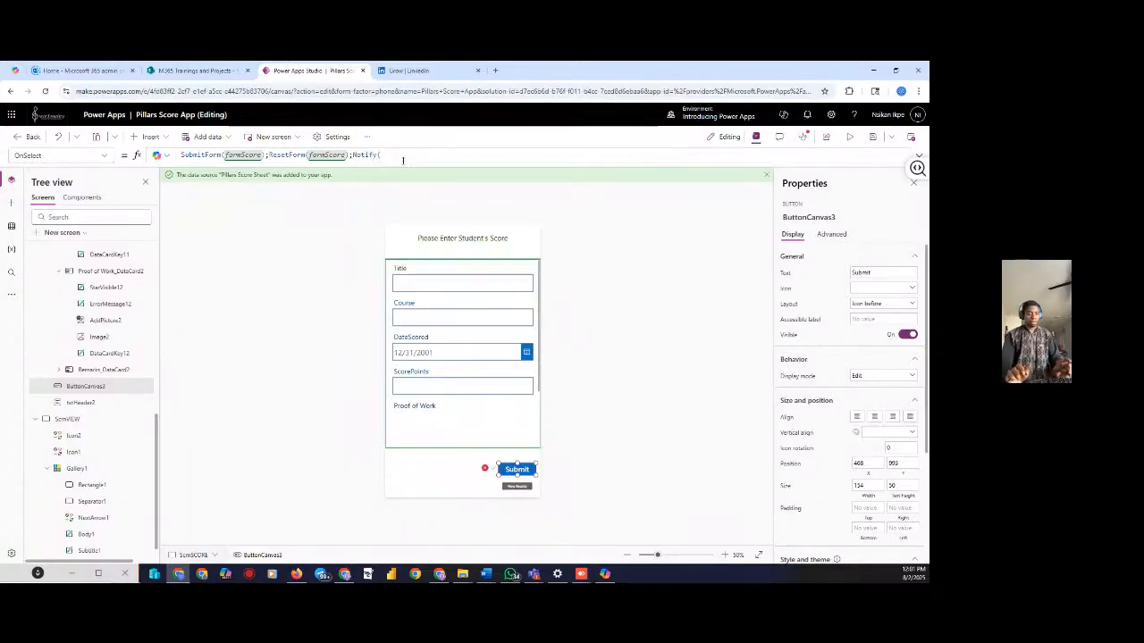
{"action": "type", "text": "S"}
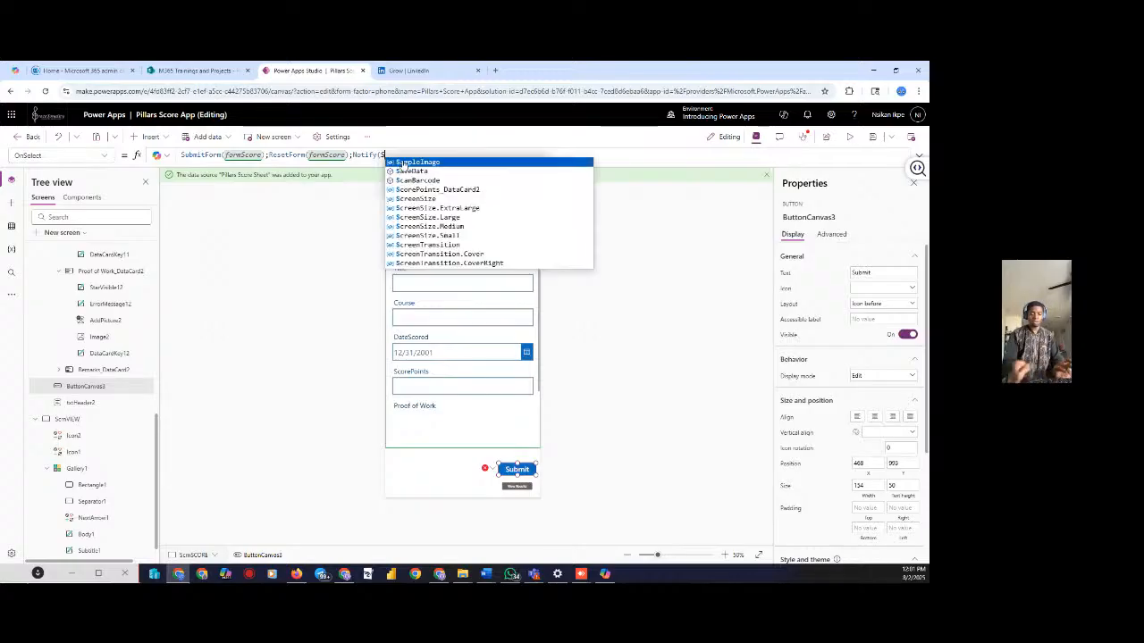
{"action": "type", "text": "c"}
{"action": "key", "text": "BackSpace"}
{"action": "key", "text": "BackSpace"}
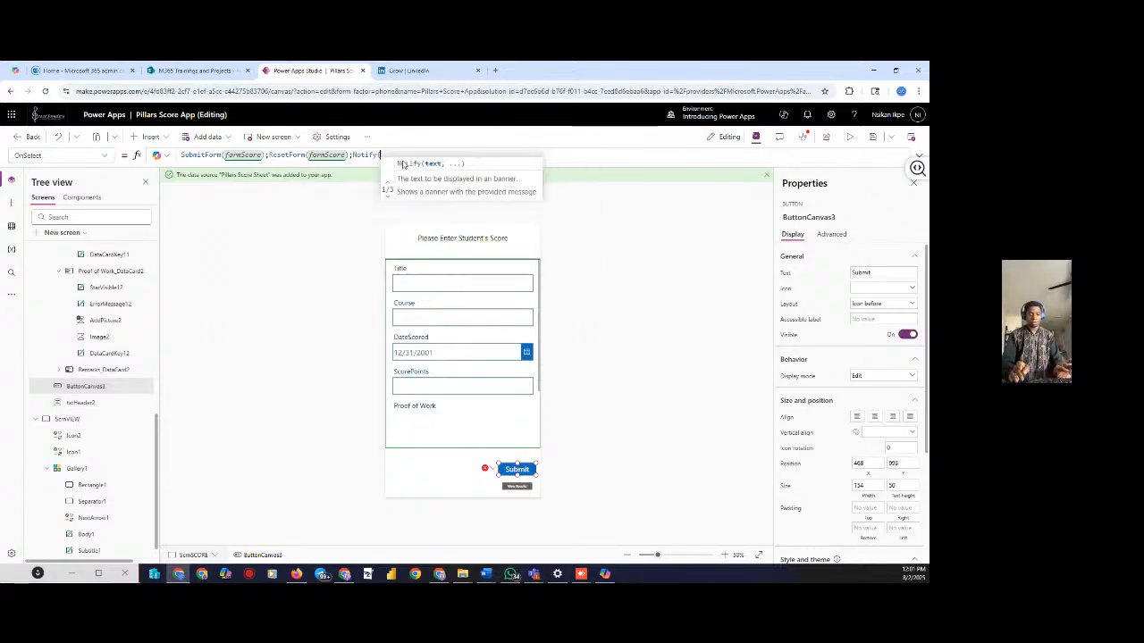
{"action": "type", "text": "\""}
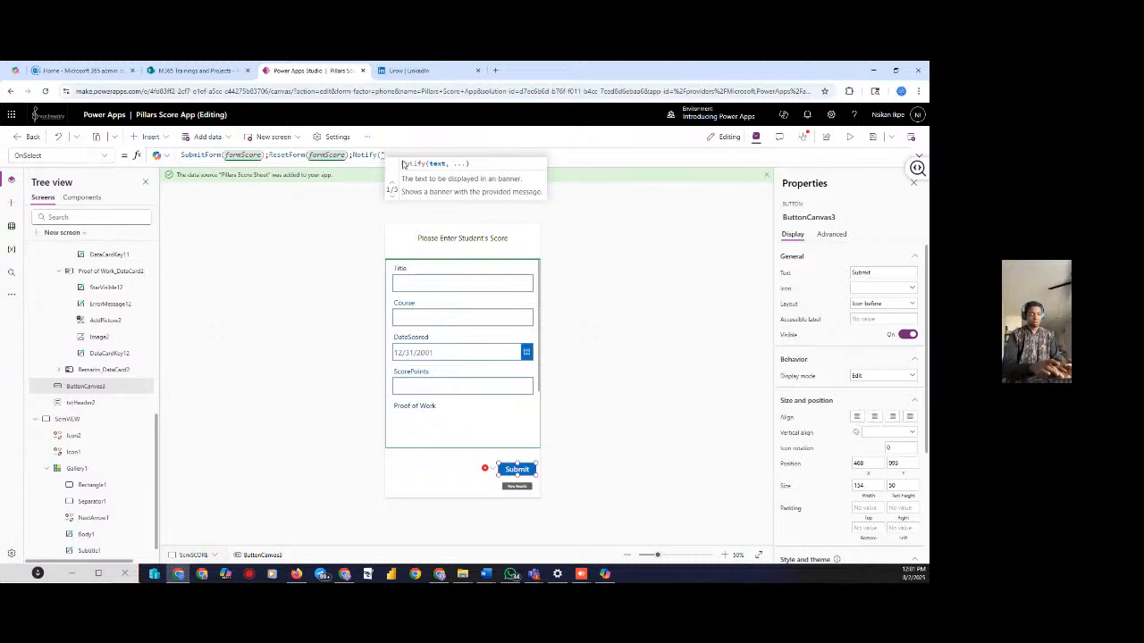
{"action": "type", "text": "Score"}
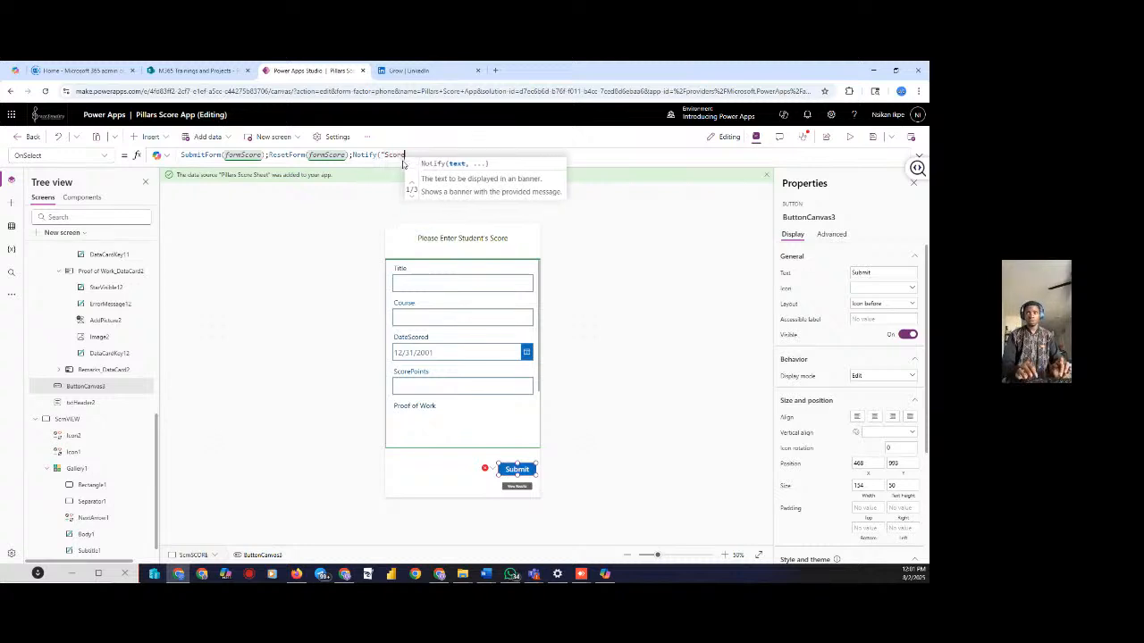
{"action": "type", "text": " Submi"}
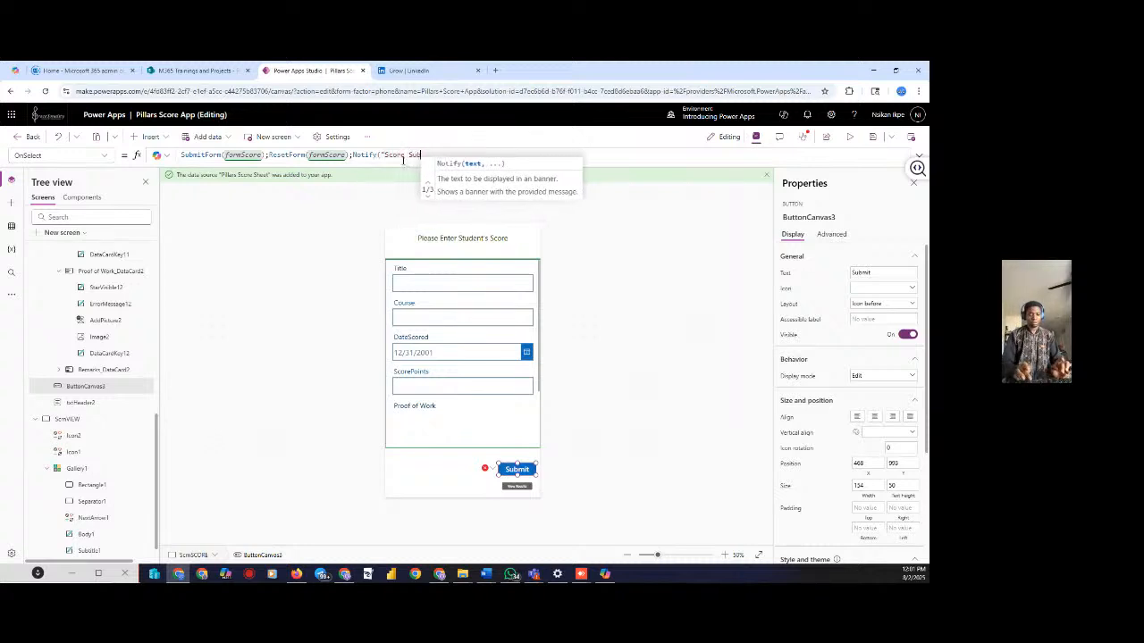
{"action": "type", "text": "tted"}
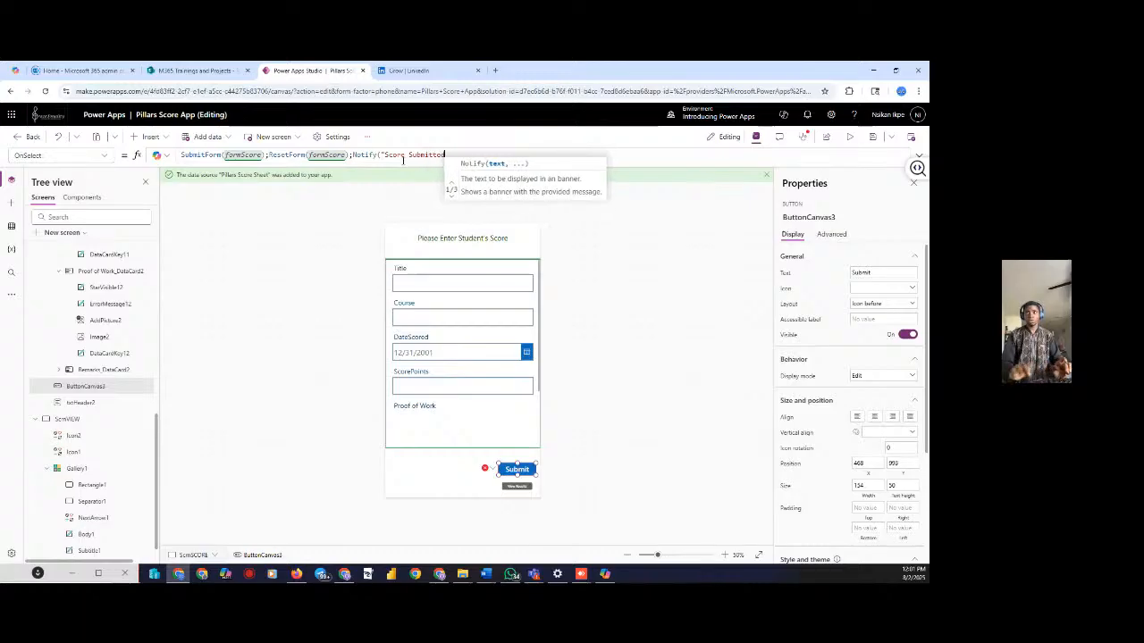
{"action": "type", "text": " Suc"}
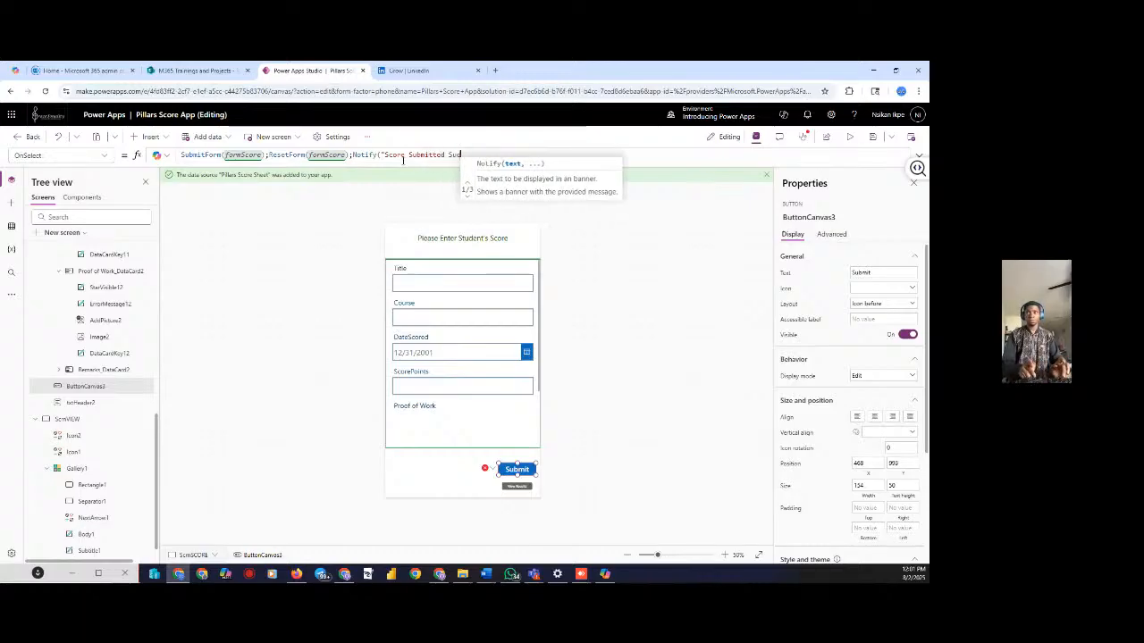
{"action": "type", "text": "cessfully"}
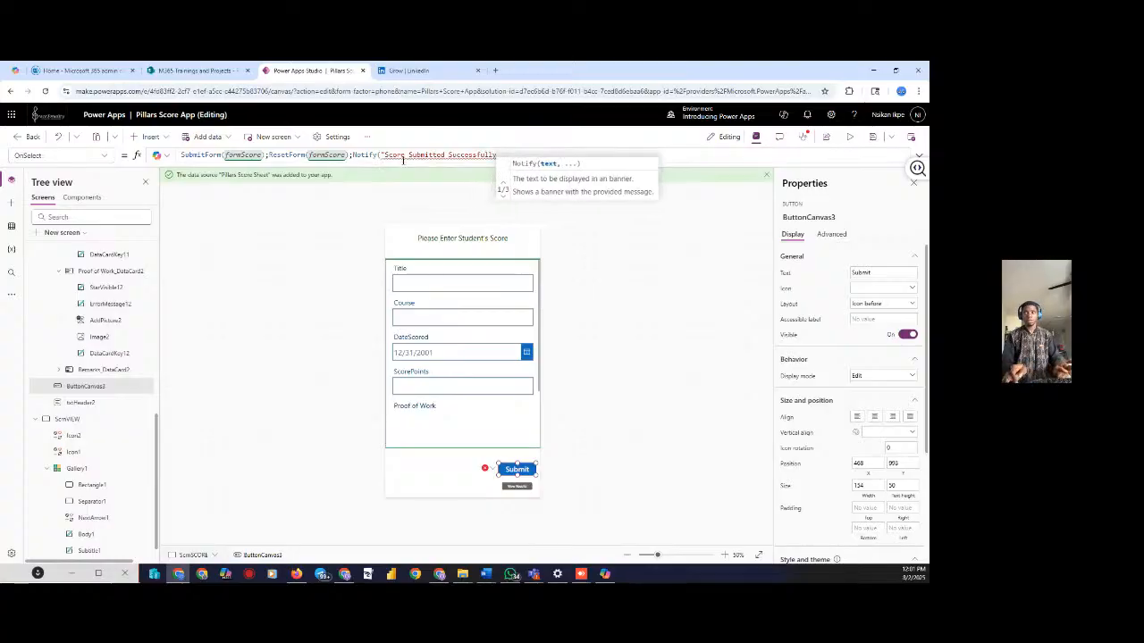
{"action": "type", "text": "\")"}
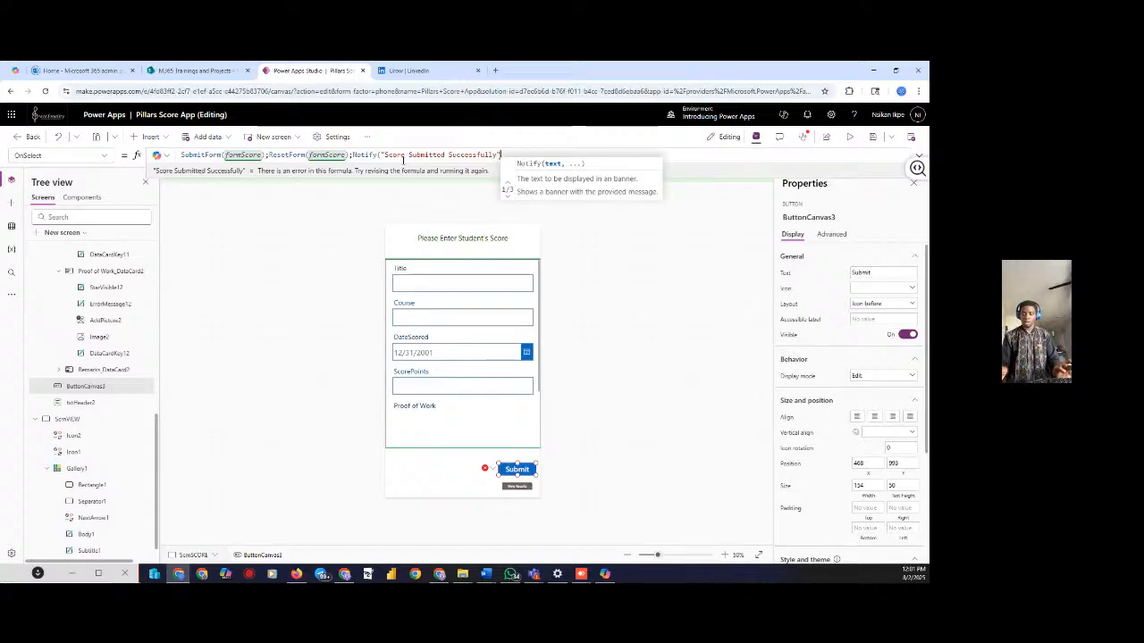
{"action": "key", "text": "BackSpace"}
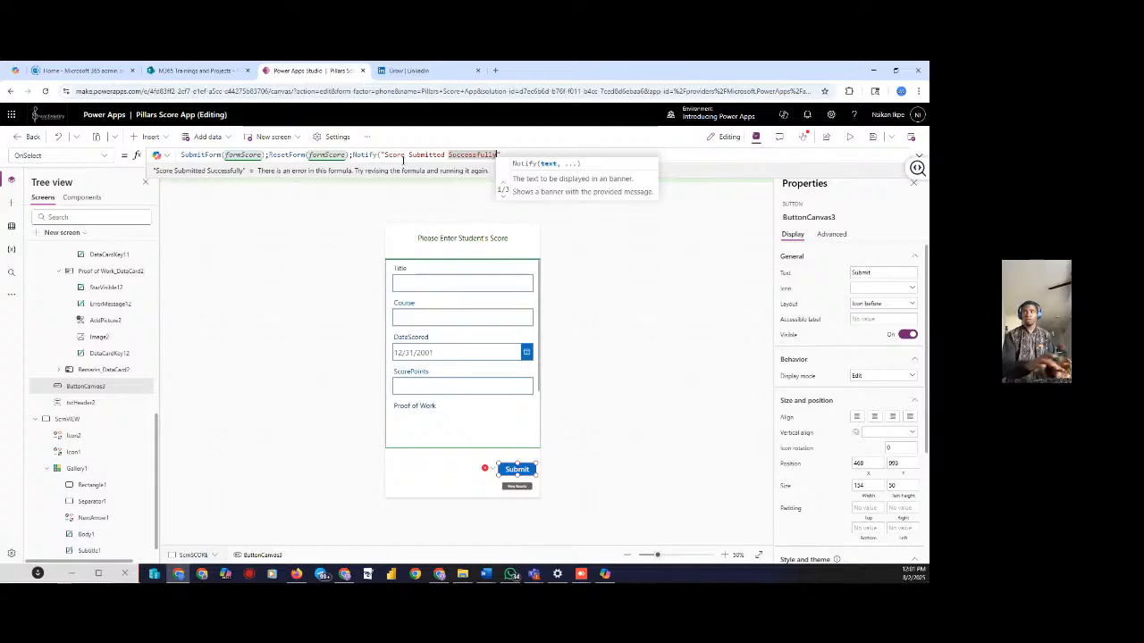
{"action": "type", "text": "!\""}
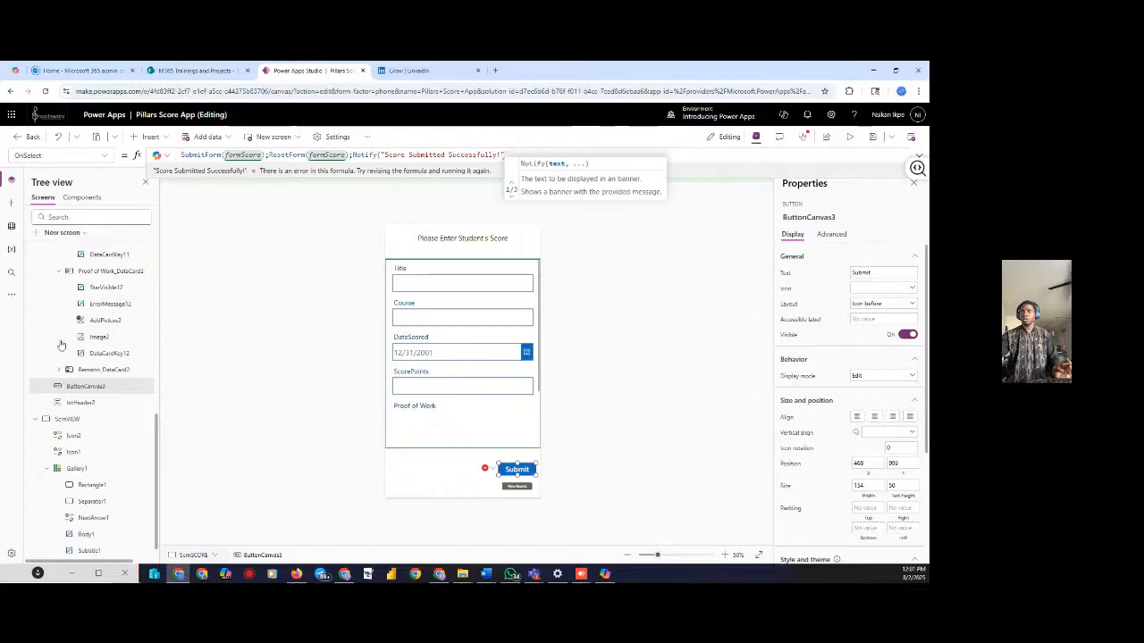
{"action": "type", "text": ",not"}
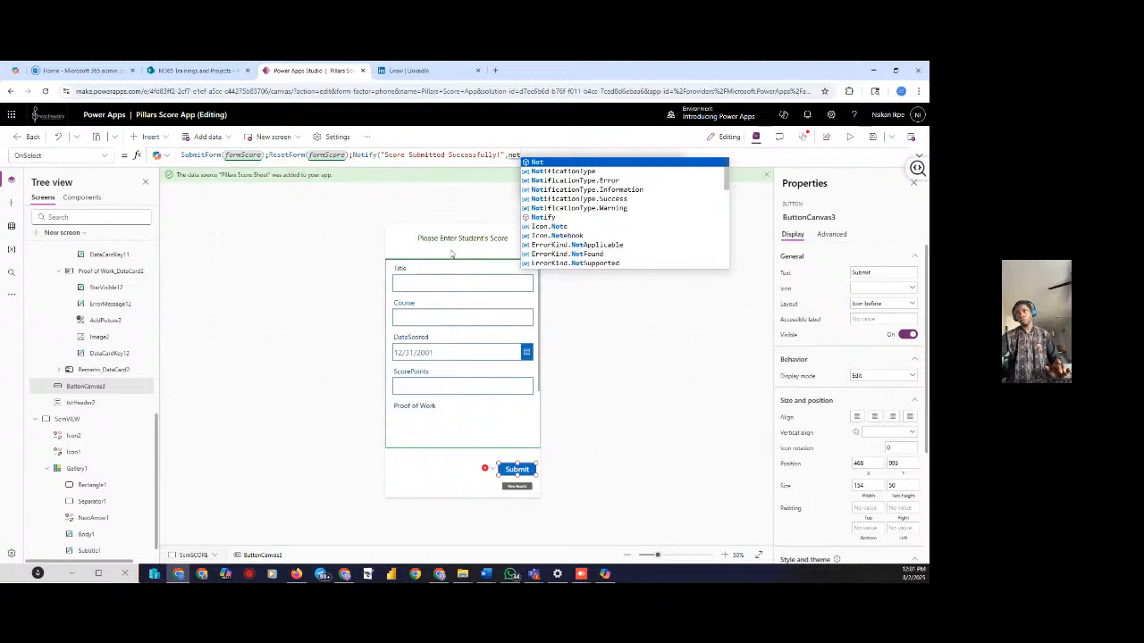
{"action": "left_click", "coordinate": [568, 199]}
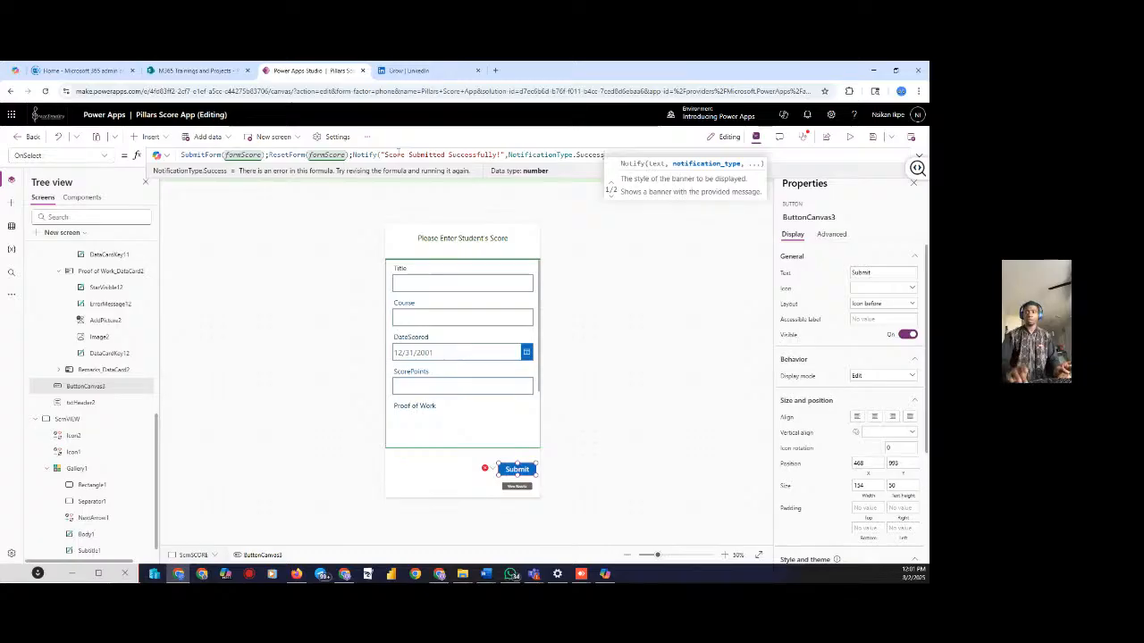
{"action": "type", "text": ")"}
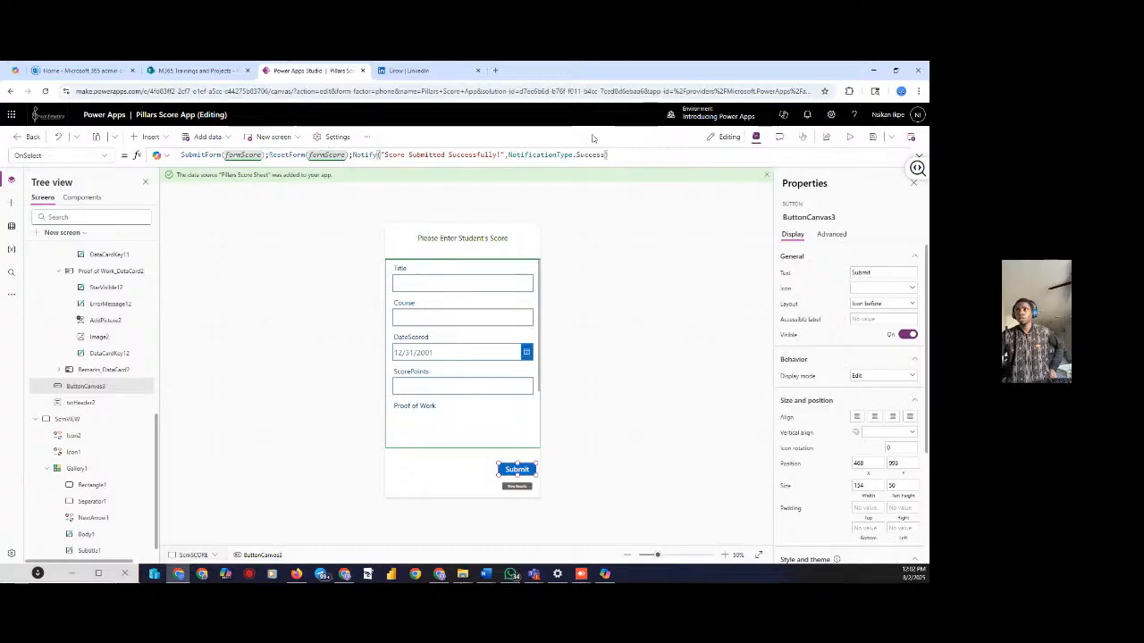
{"action": "left_click", "coordinate": [873, 138]}
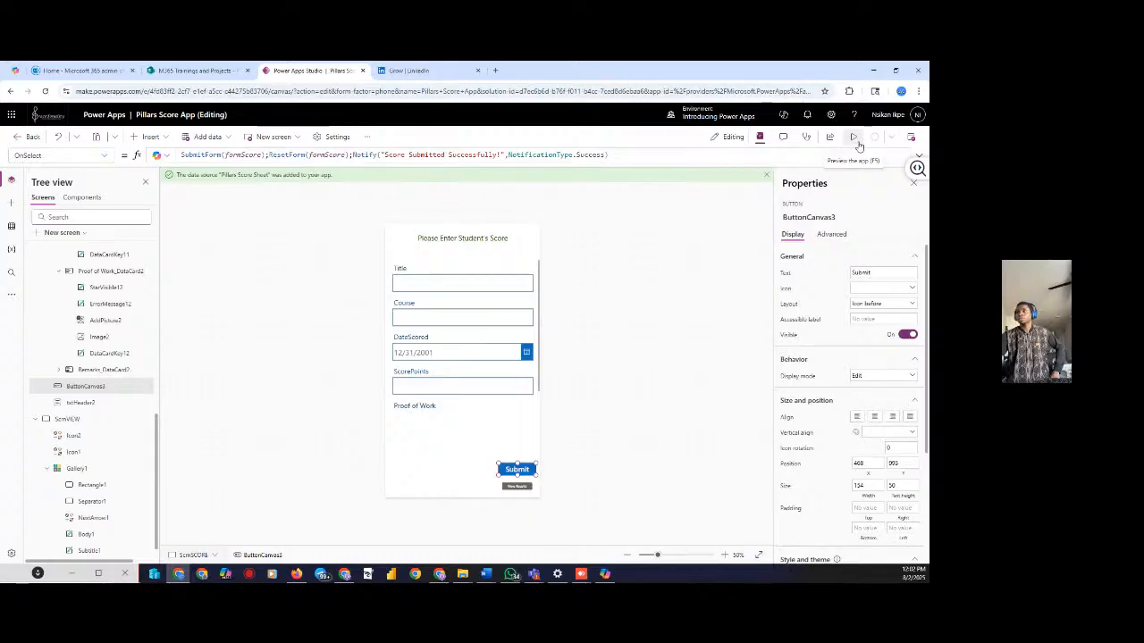
Preview the app and enter the student's name with Maths as the course
{"action": "left_click", "coordinate": [853, 139]}
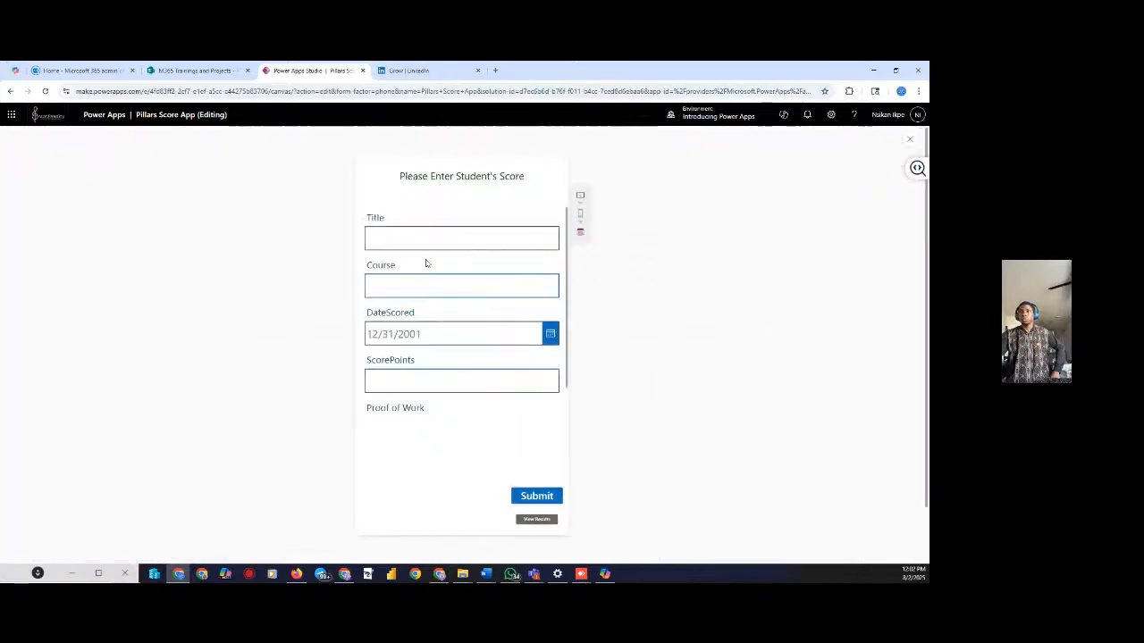
{"action": "left_click", "coordinate": [431, 235]}
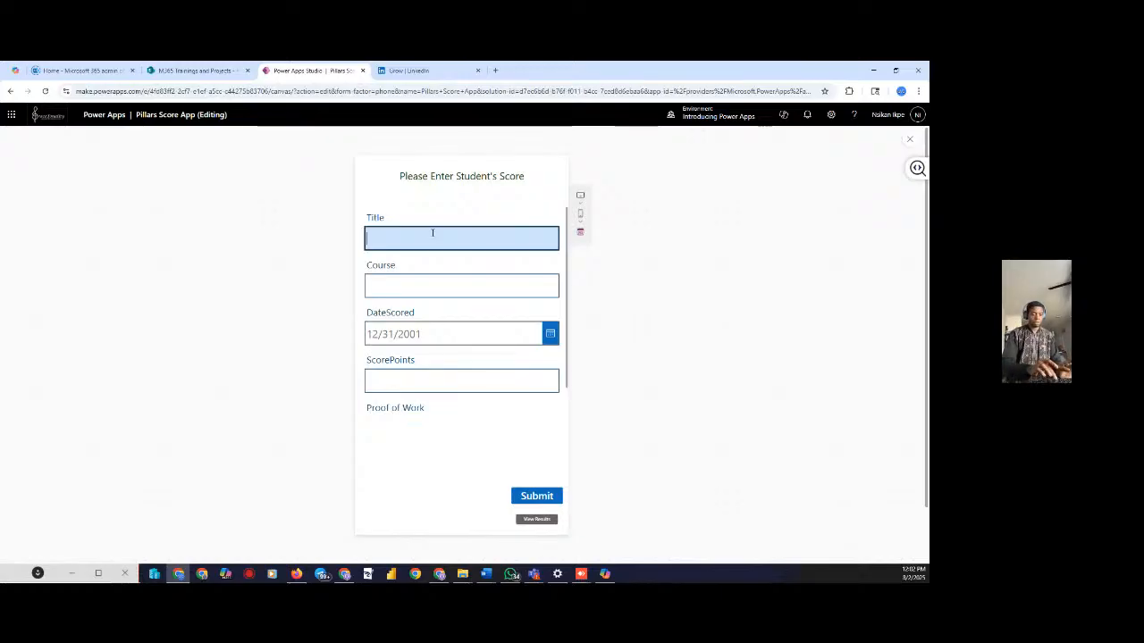
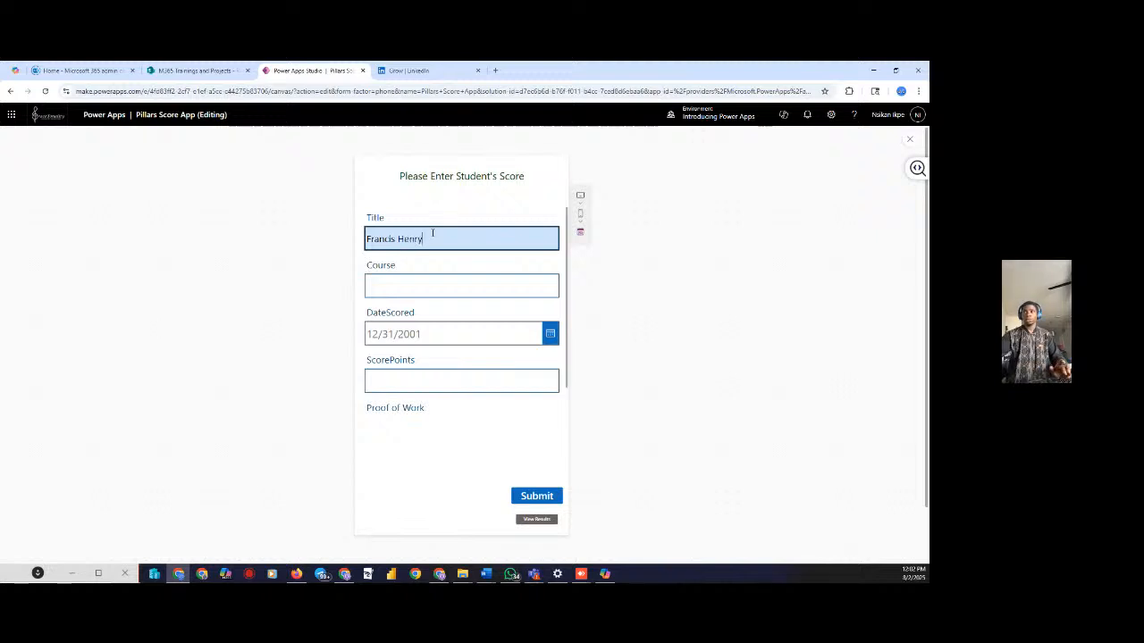
{"action": "left_click", "coordinate": [407, 282]}
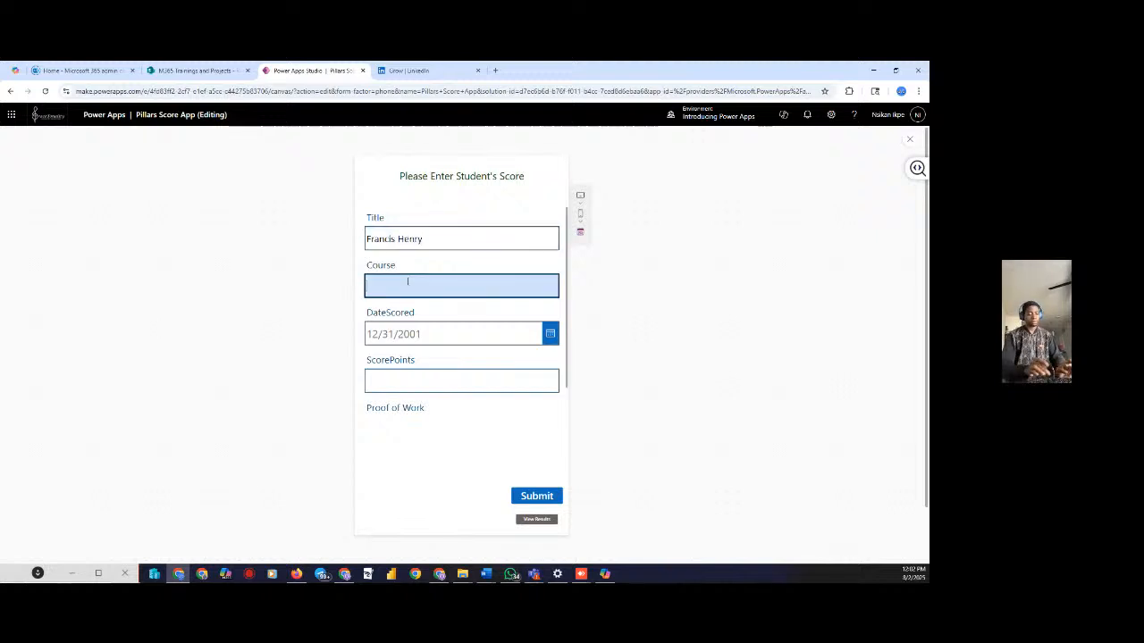
{"action": "type", "text": "Mo"}
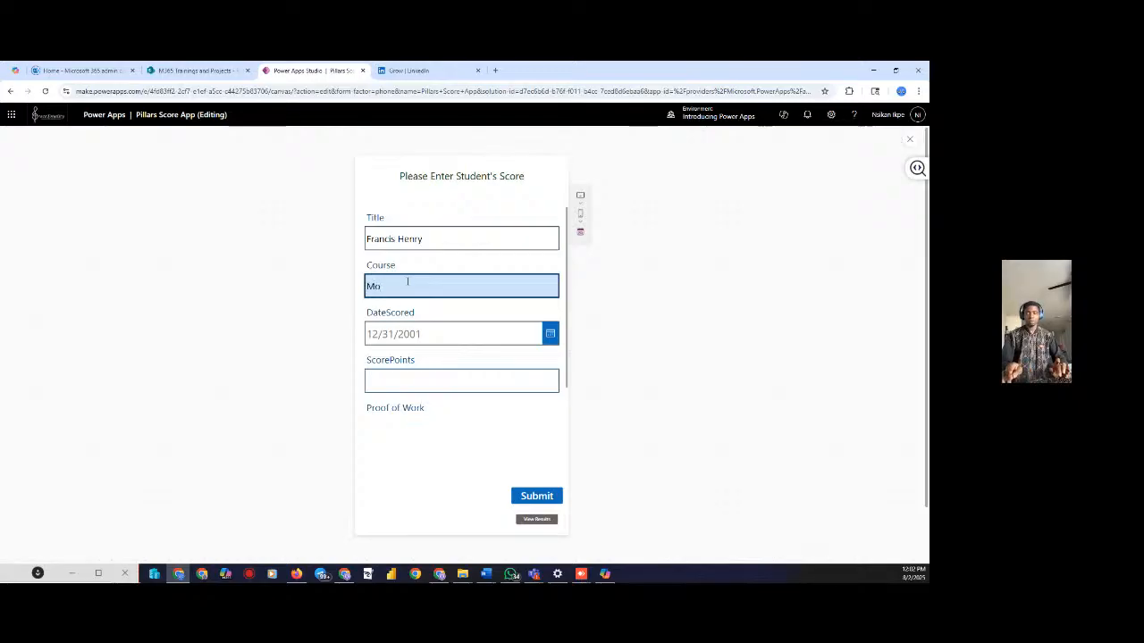
{"action": "key", "text": "BackSpace"}
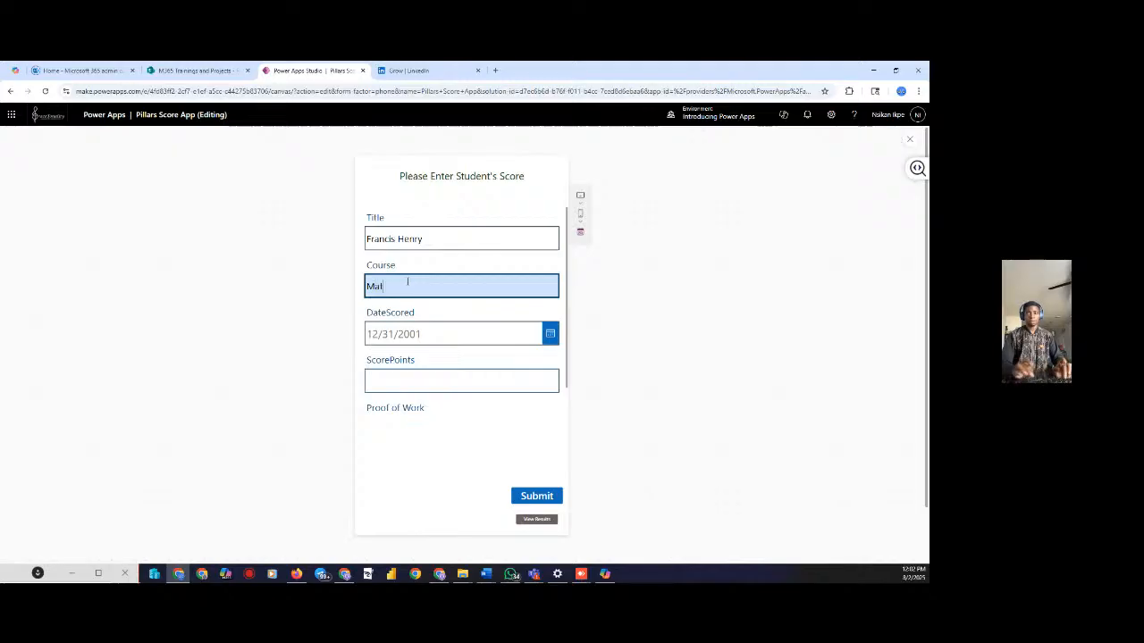
{"action": "type", "text": "hs"}
Set DateScored to 8/14/2025, enter the score points, and submit the entry
{"action": "left_click", "coordinate": [550, 333]}
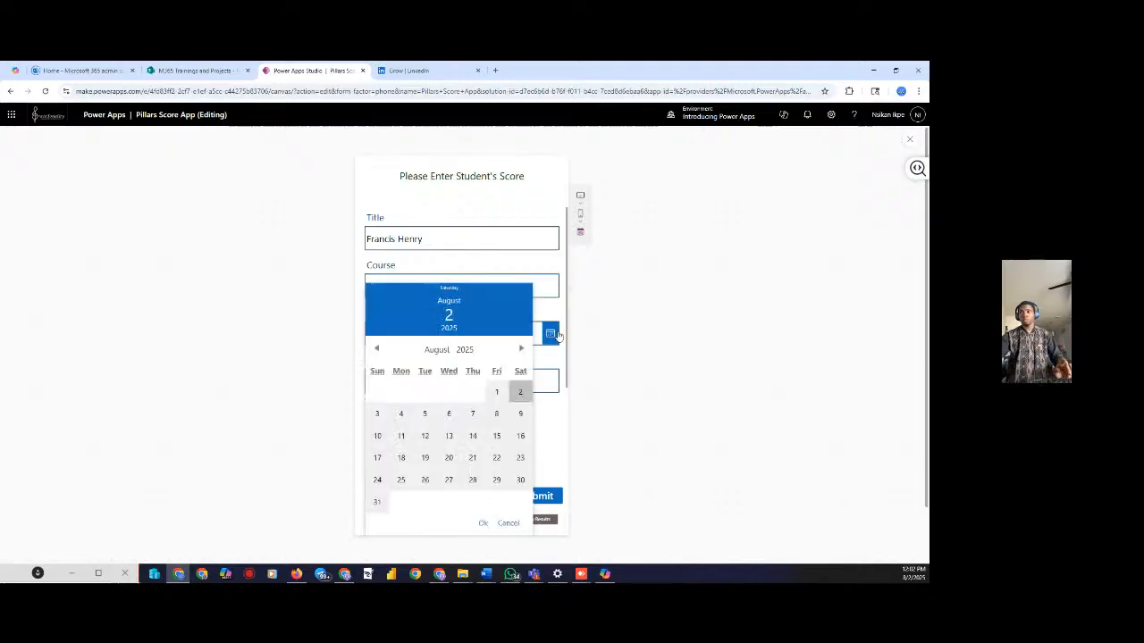
{"action": "left_click", "coordinate": [474, 436]}
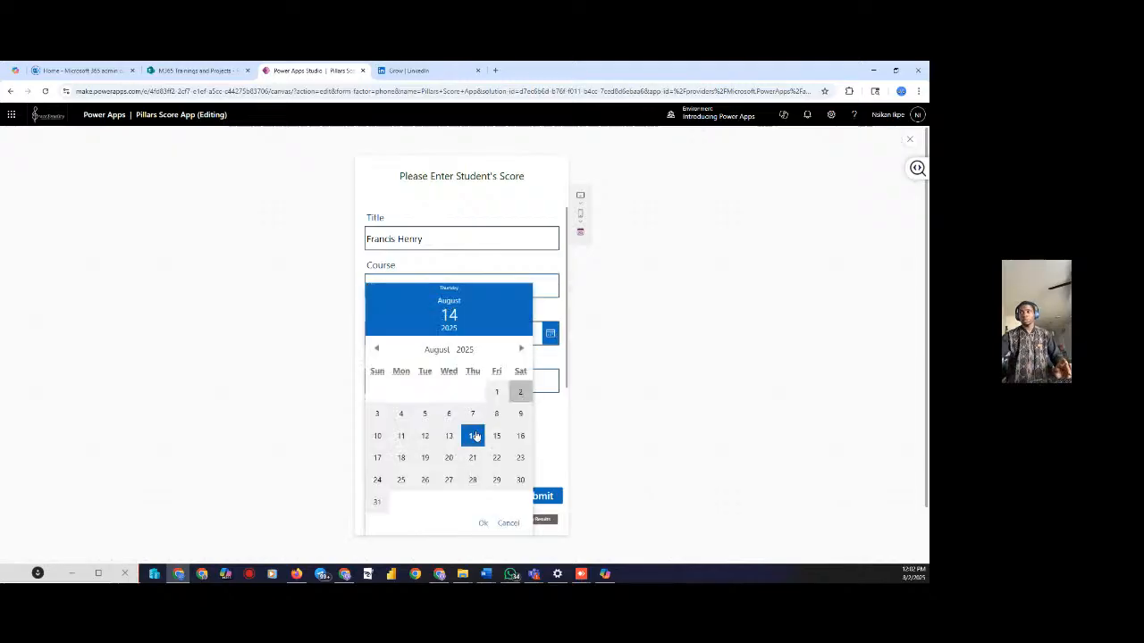
{"action": "left_click", "coordinate": [483, 523]}
{"action": "left_click", "coordinate": [432, 379]}
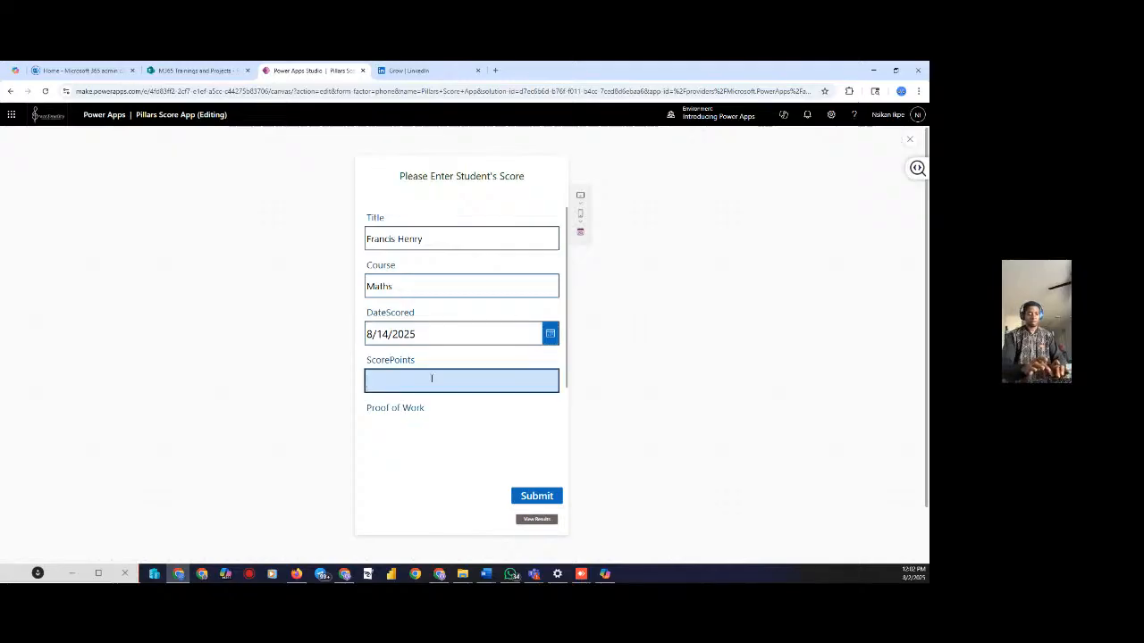
{"action": "type", "text": "6"}
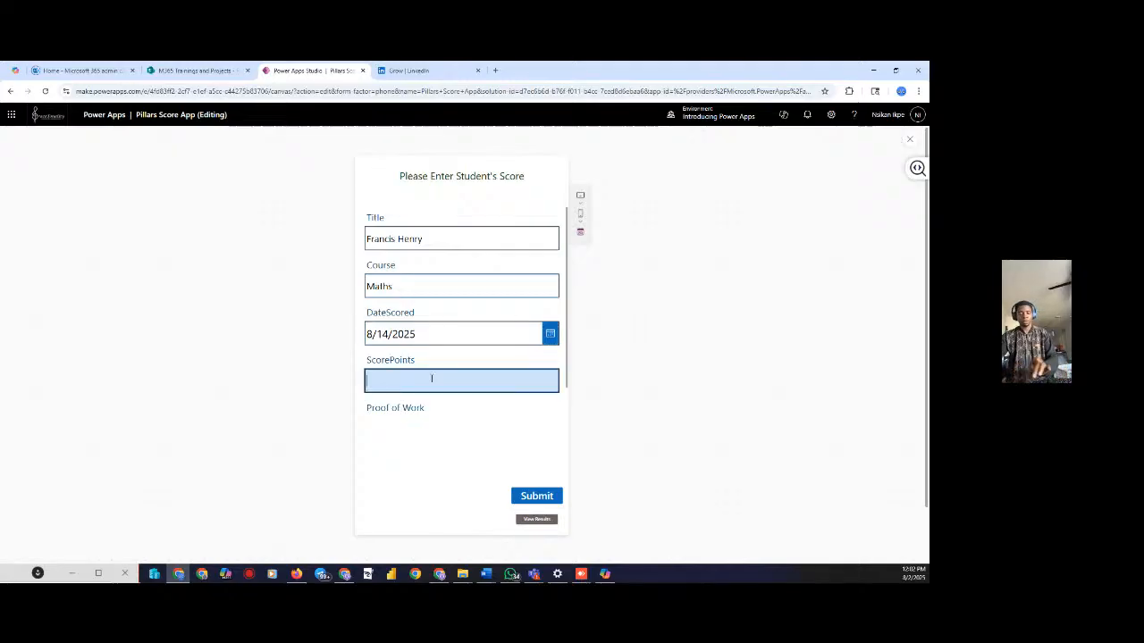
{"action": "type", "text": "80"}
{"action": "scroll", "coordinate": [446, 392], "scroll_direction": "down", "scroll_amount": 2}
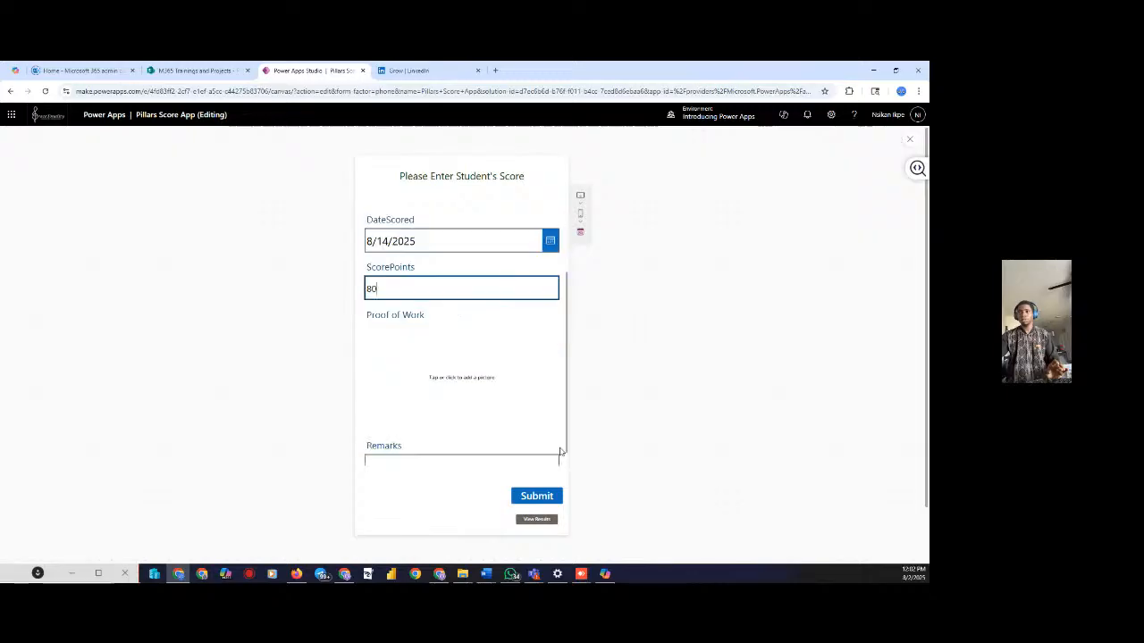
{"action": "left_click", "coordinate": [543, 503]}
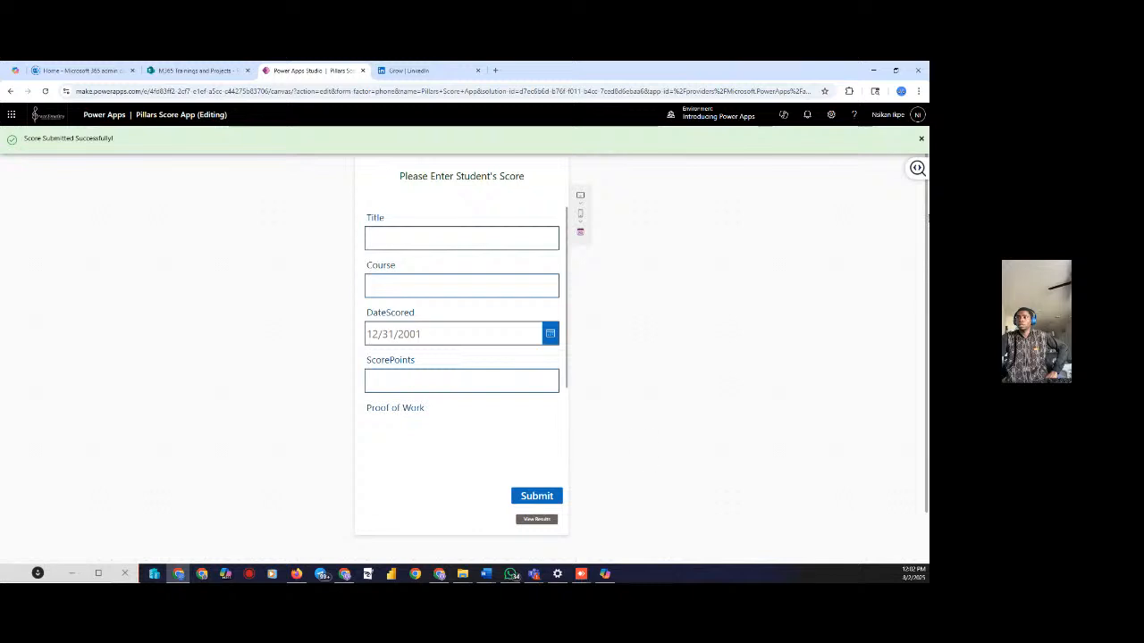
Check the new Maths entry in the results gallery, then close the preview
{"action": "left_click", "coordinate": [536, 519]}
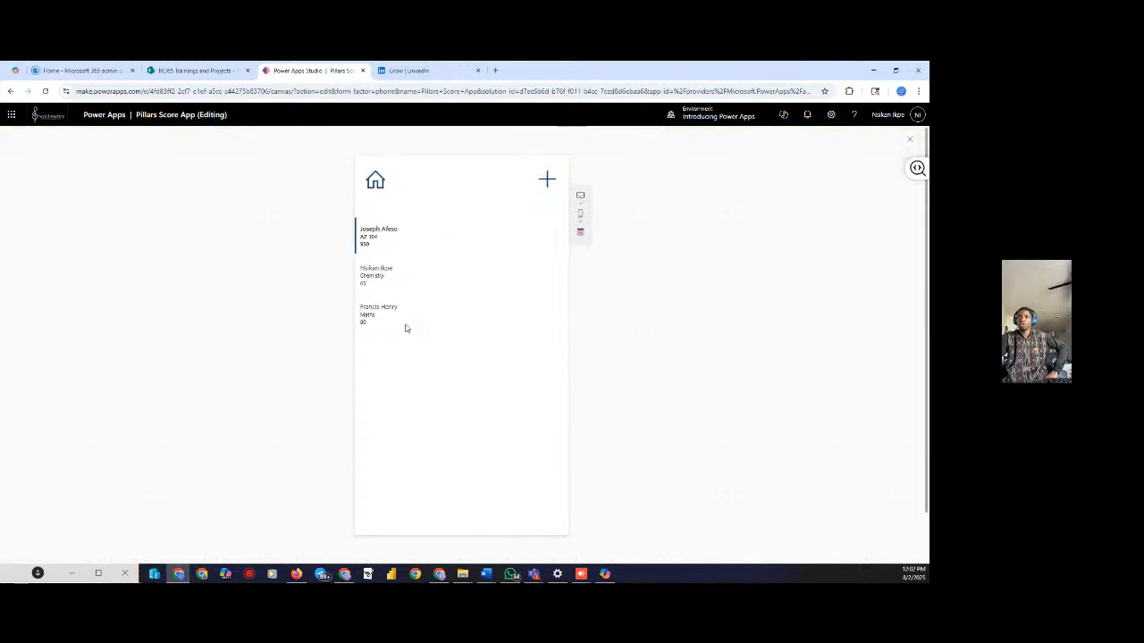
{"action": "scroll", "coordinate": [391, 299], "scroll_direction": "down", "scroll_amount": 1}
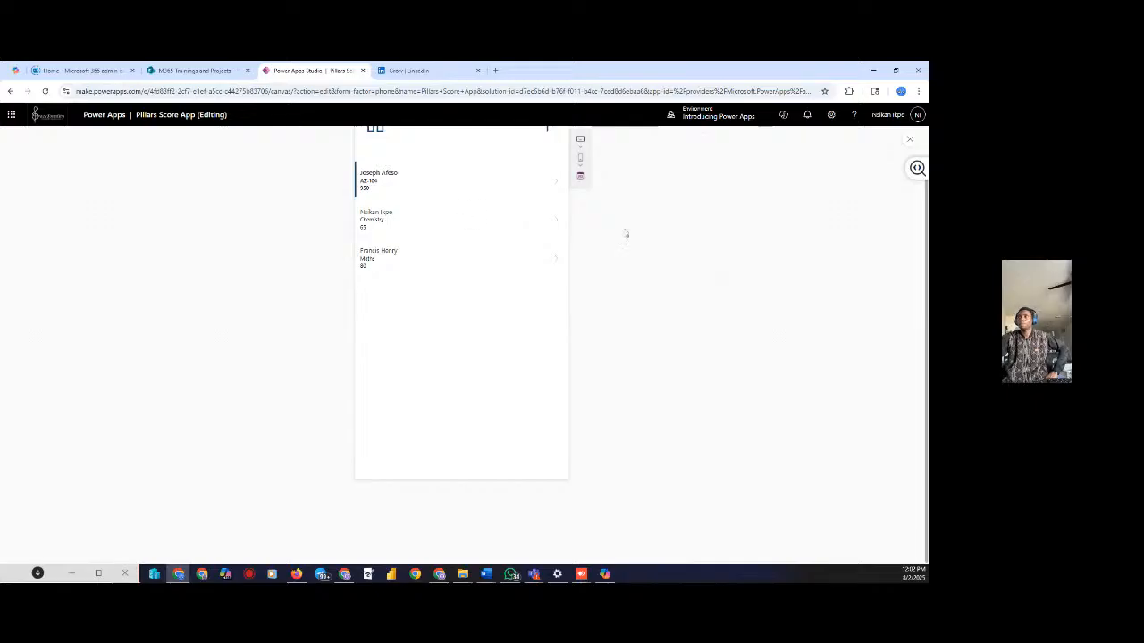
{"action": "scroll", "coordinate": [625, 234], "scroll_direction": "up", "scroll_amount": 1}
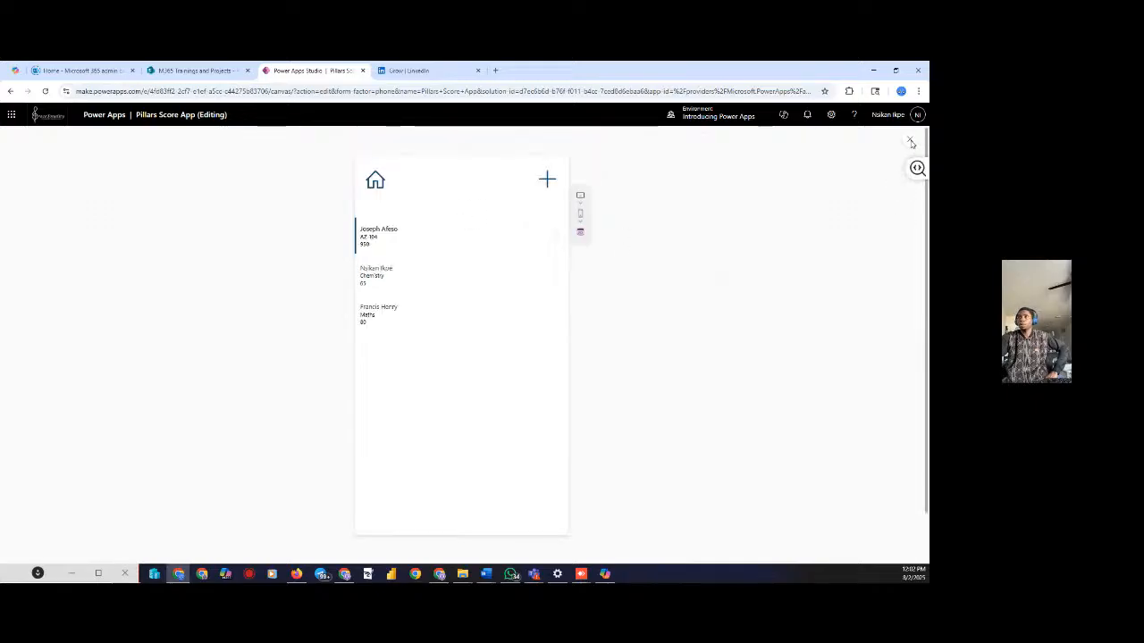
{"action": "left_click", "coordinate": [910, 142]}
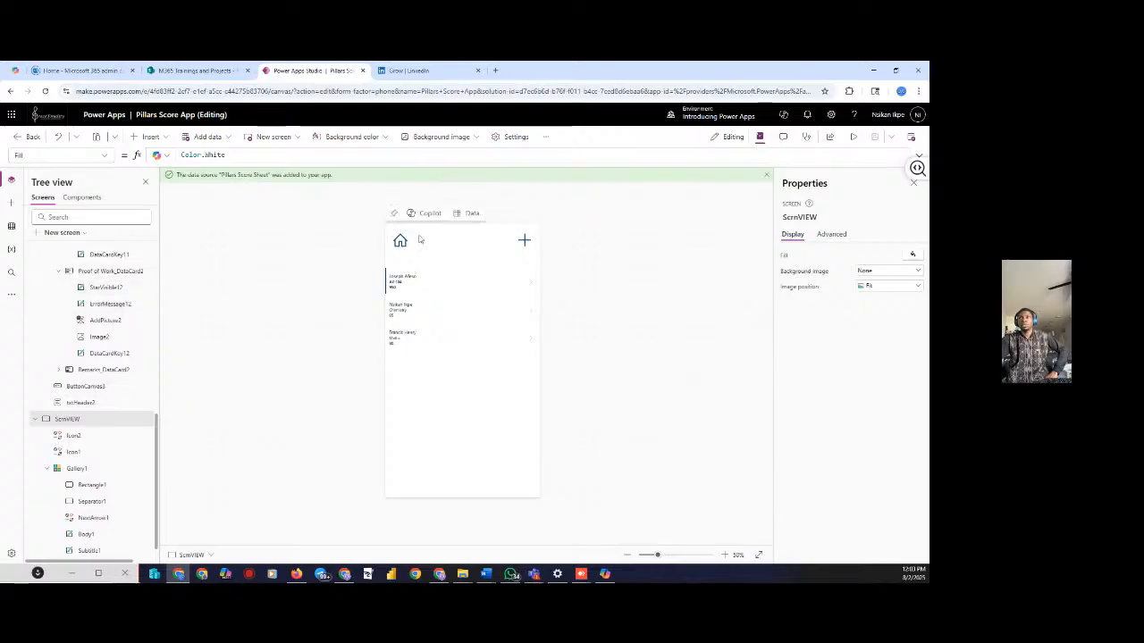
Re-run the preview, test the home icon and View Scores navigation, then close the preview
{"action": "left_click", "coordinate": [854, 136]}
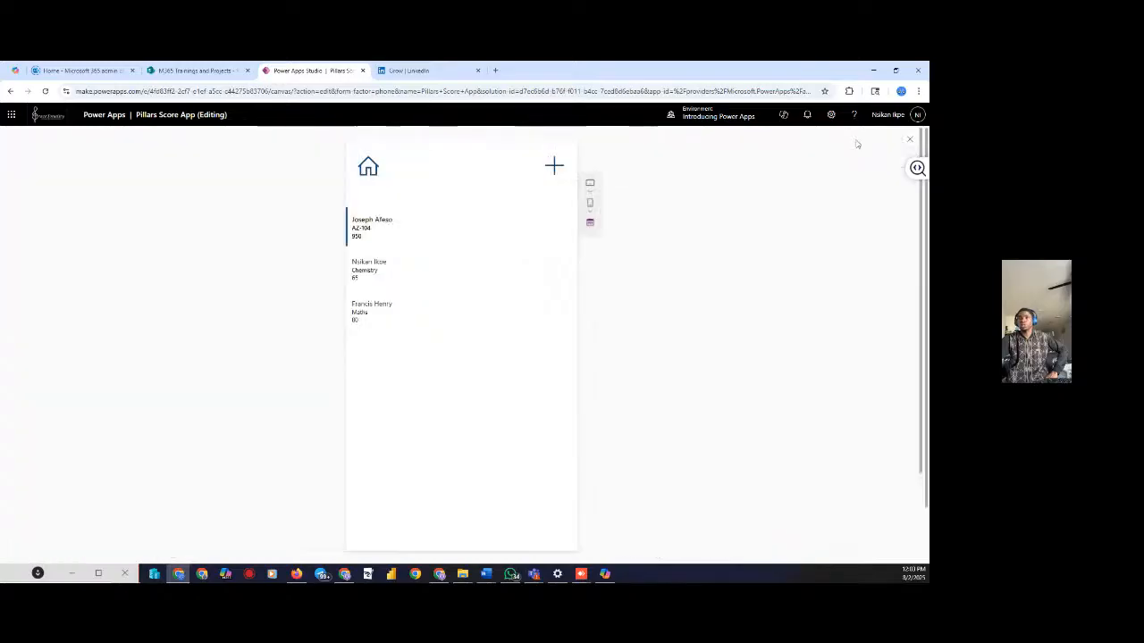
{"action": "left_click", "coordinate": [376, 182]}
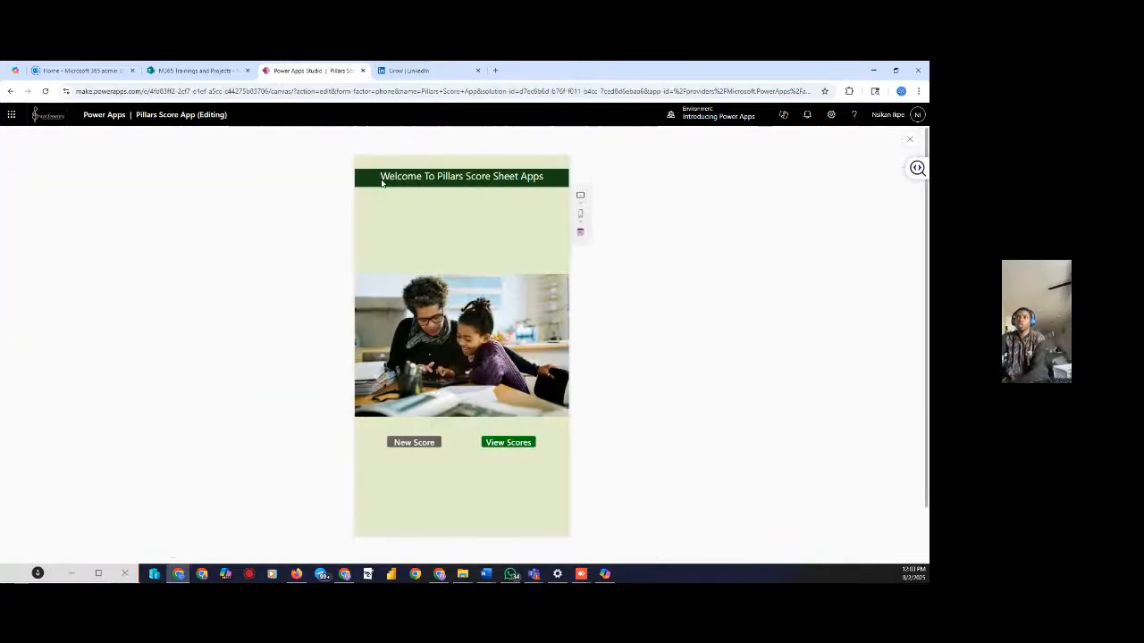
{"action": "left_click", "coordinate": [500, 447]}
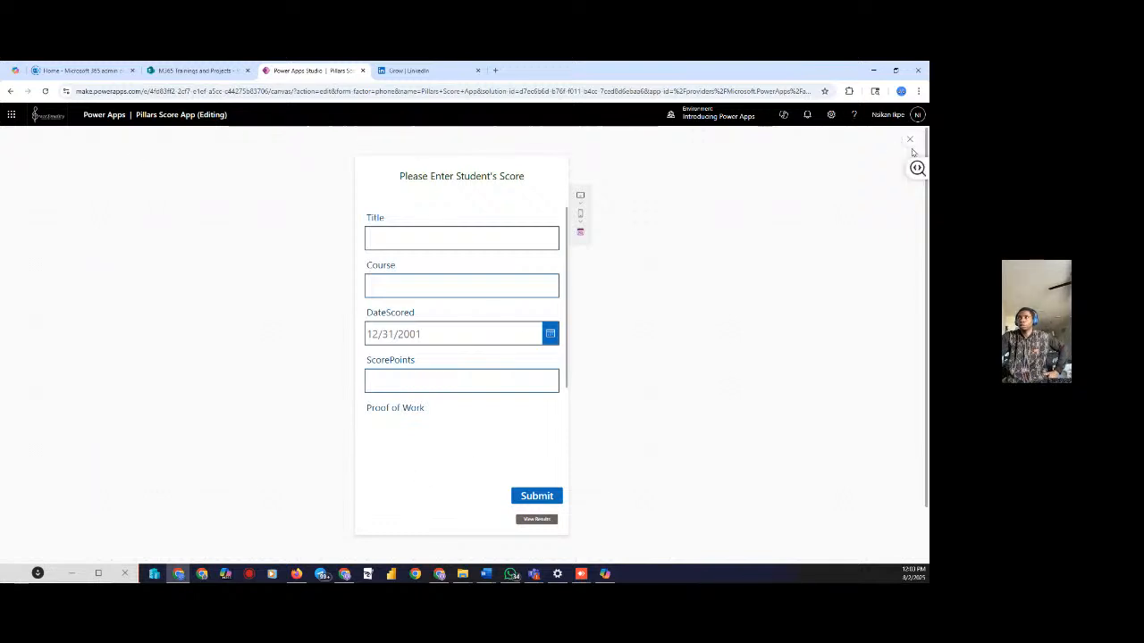
{"action": "left_click", "coordinate": [909, 140]}
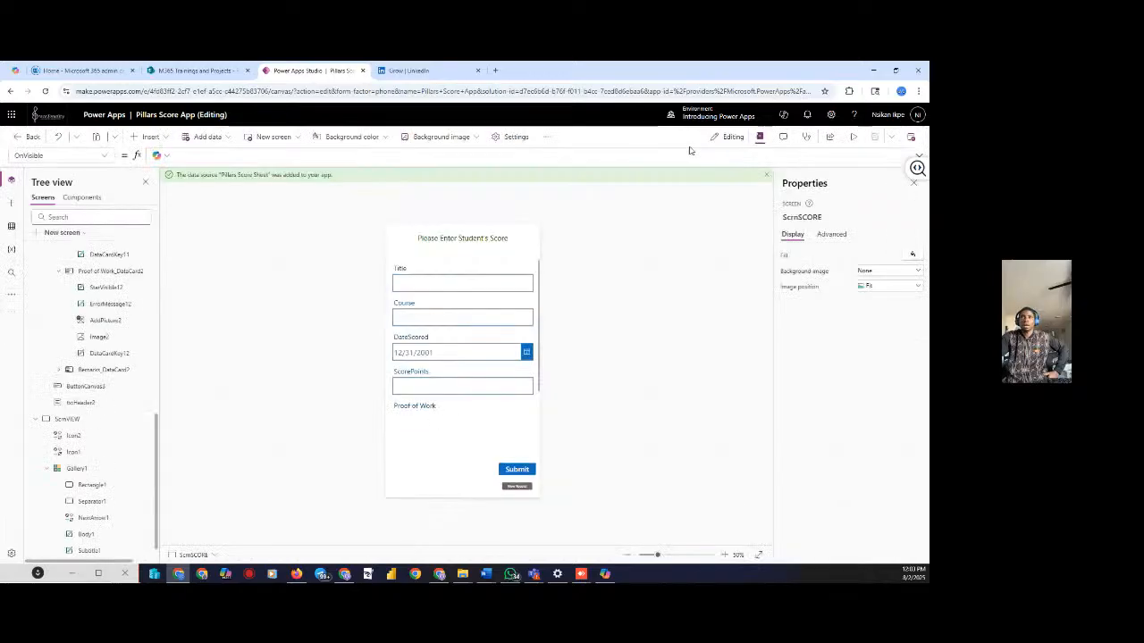
Insert a back arrow icon at the score form's top-left
{"action": "left_click", "coordinate": [148, 137]}
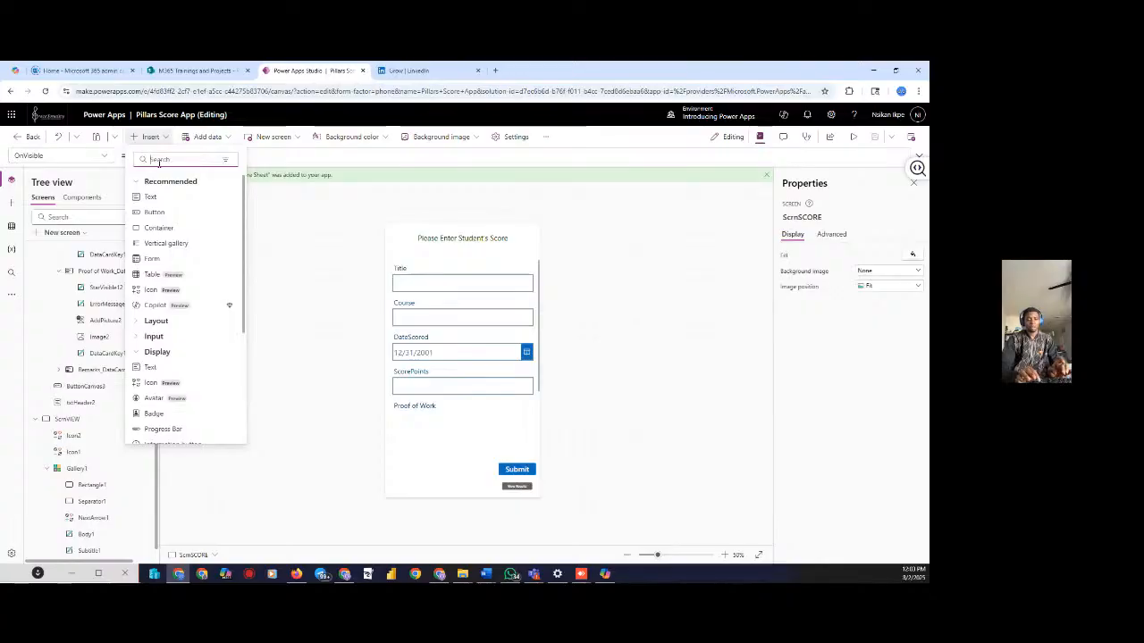
{"action": "type", "text": "hom"}
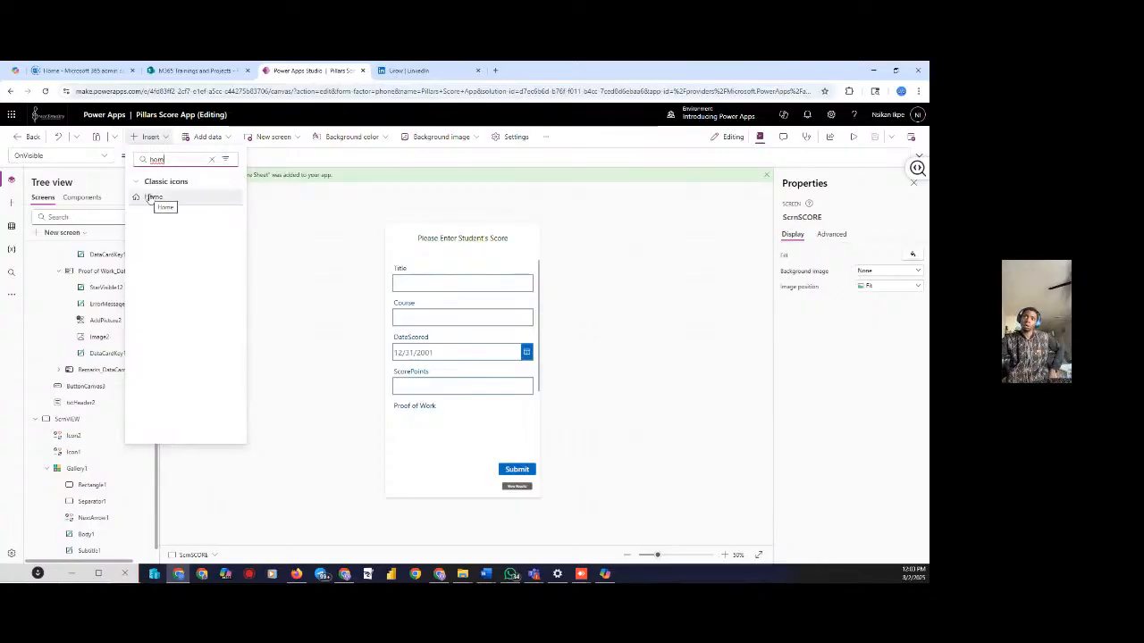
{"action": "left_click", "coordinate": [211, 158]}
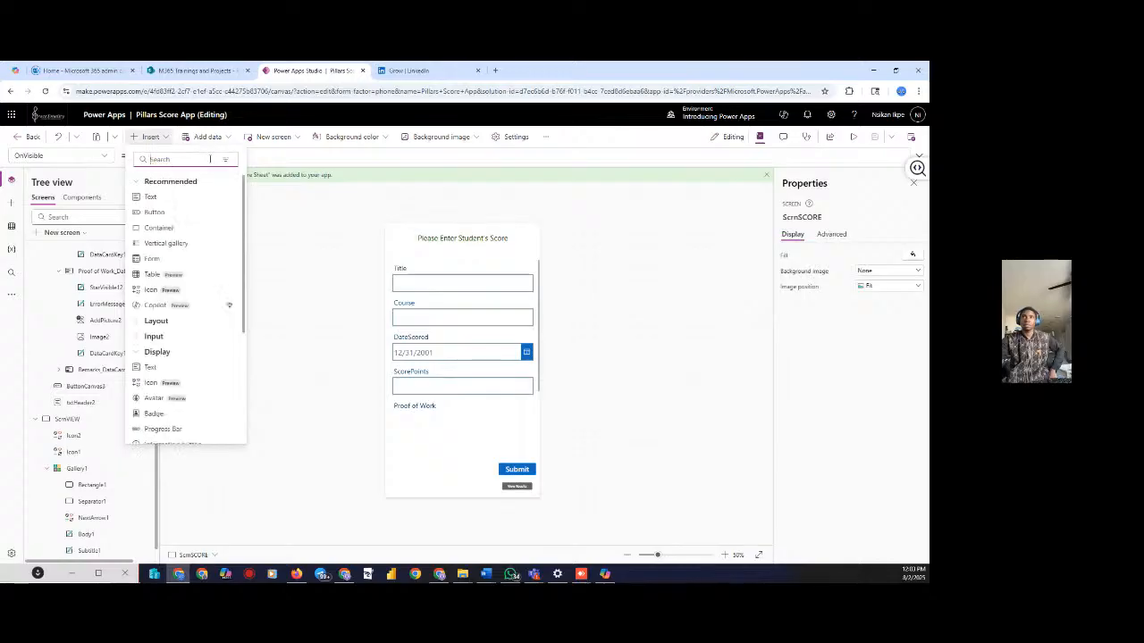
{"action": "type", "text": "back"}
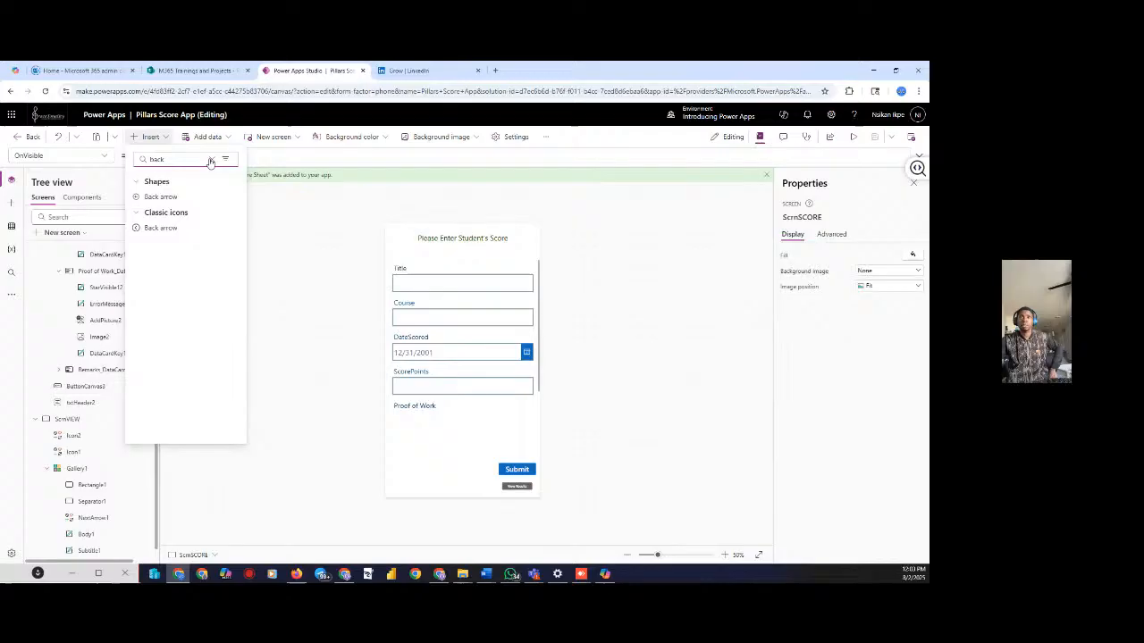
{"action": "left_click", "coordinate": [154, 226]}
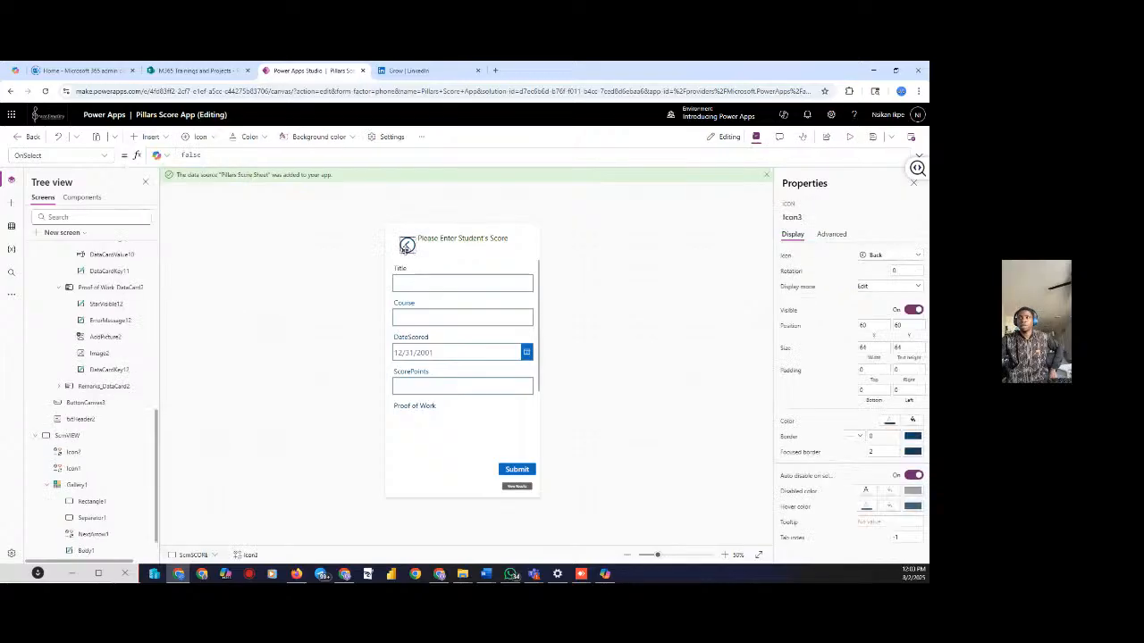
{"action": "left_click_drag", "start_coordinate": [406, 248], "coordinate": [400, 241]}
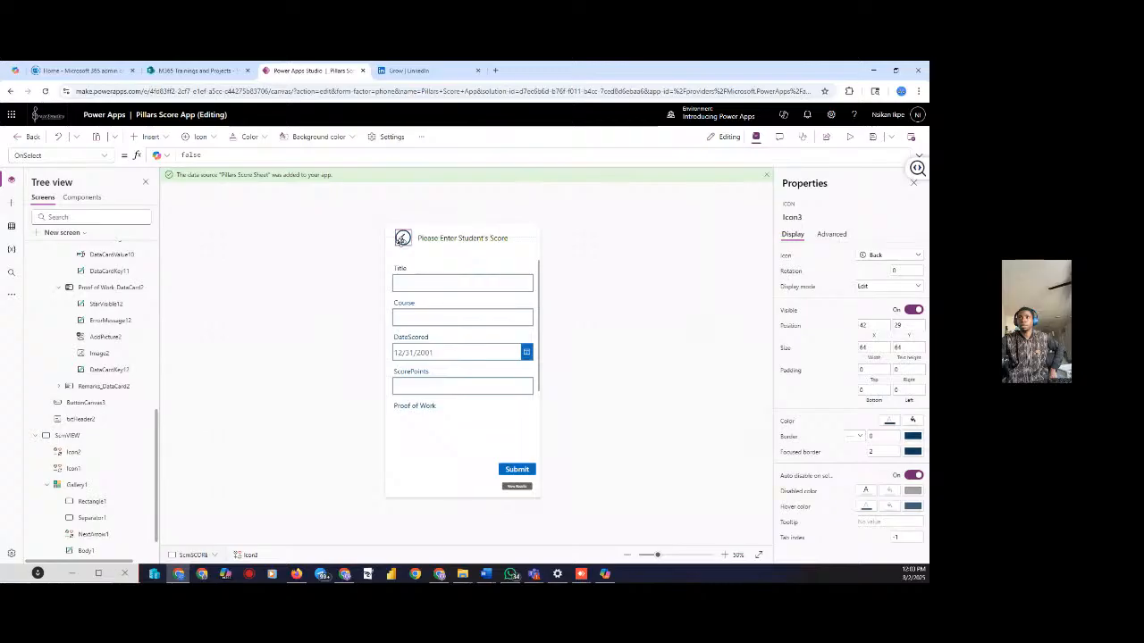
Set the back arrow's OnSelect formula to Navigate(ScrnHOME)
{"action": "left_click", "coordinate": [320, 156]}
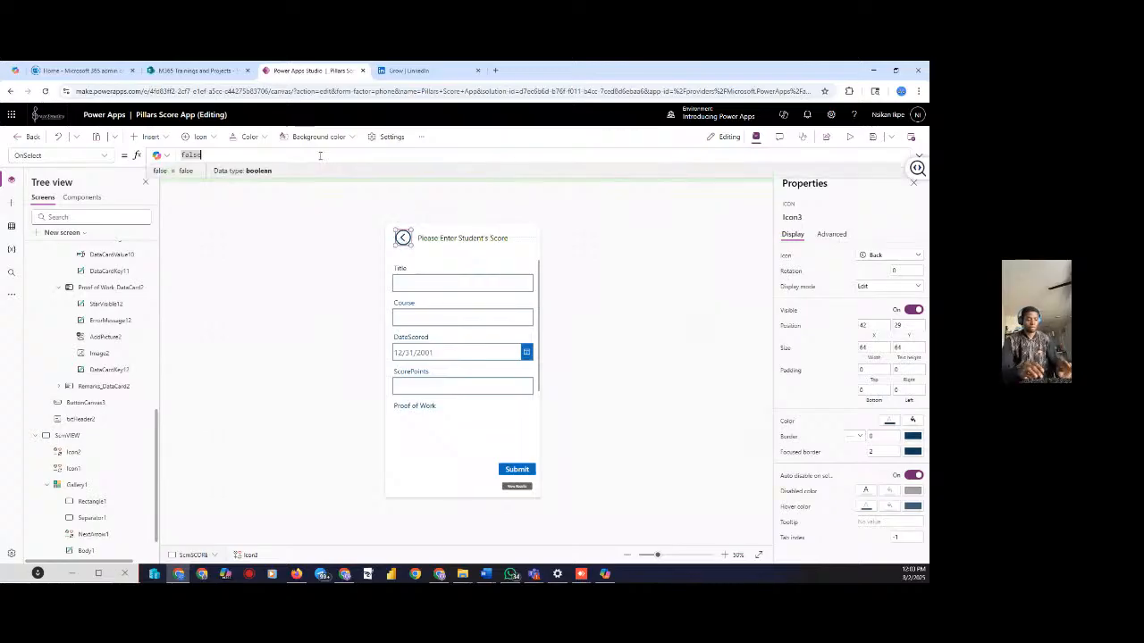
{"action": "type", "text": "a"}
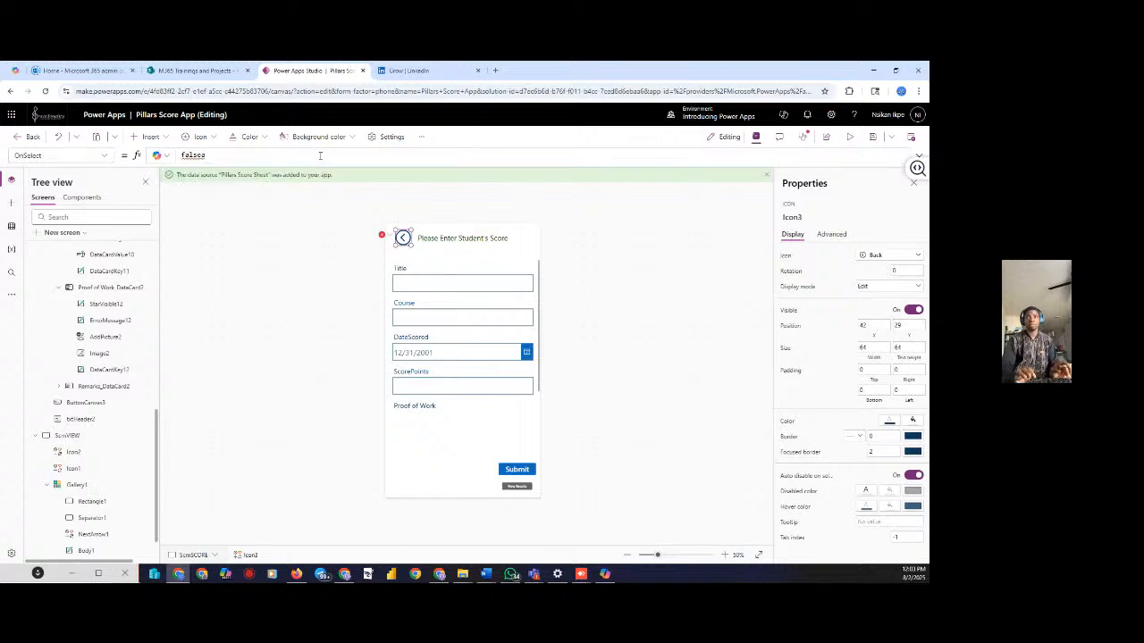
{"action": "type", "text": "na"}
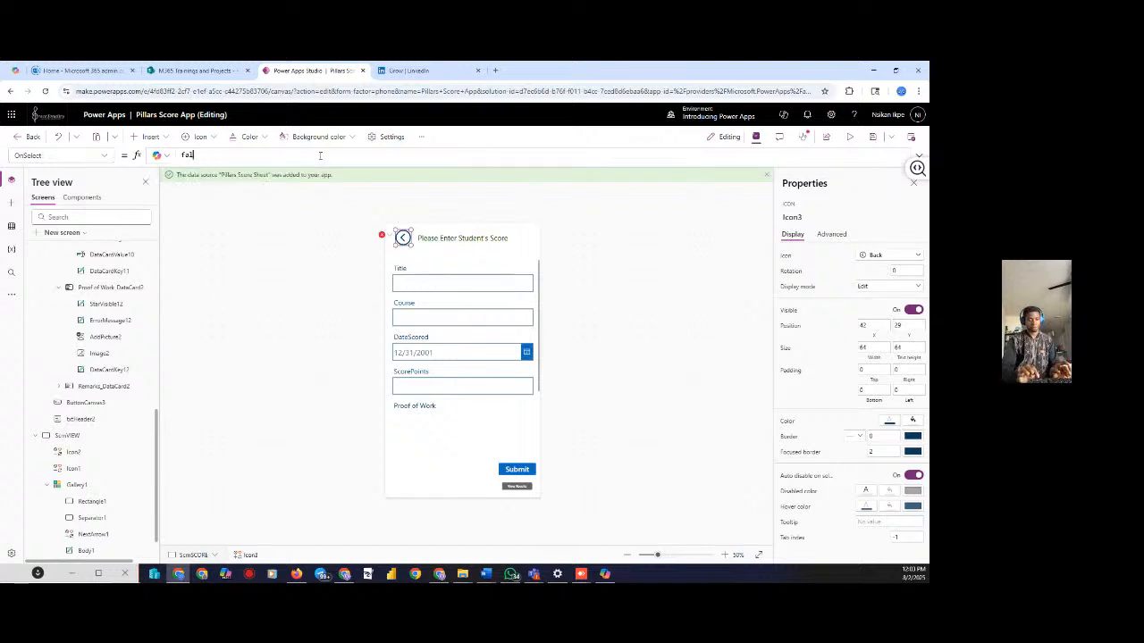
{"action": "type", "text": "nav"}
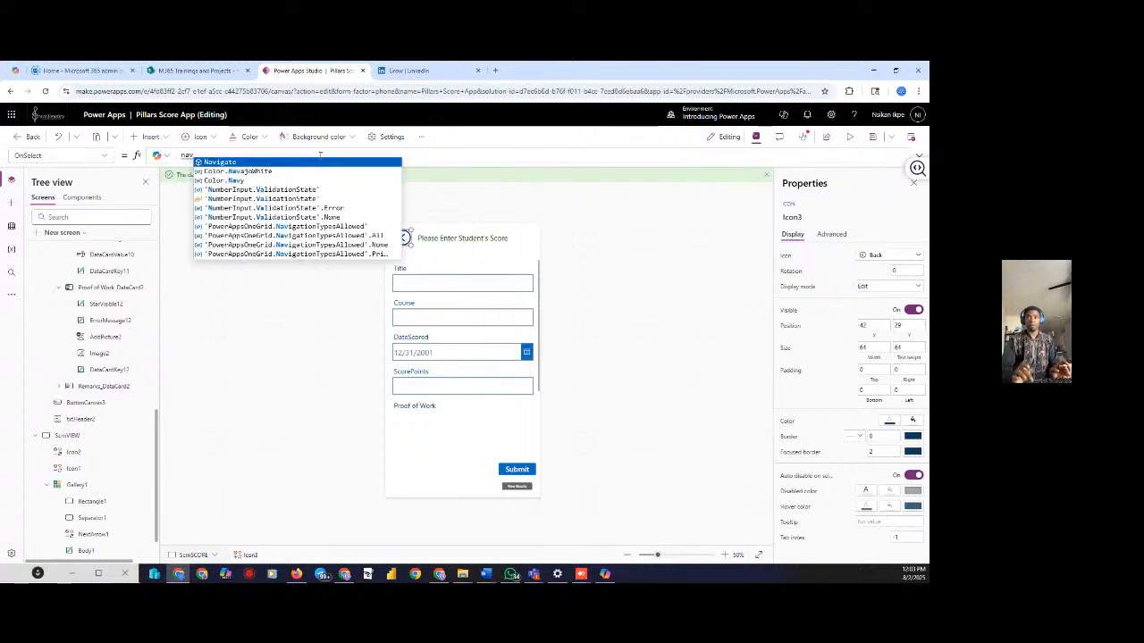
{"action": "type", "text": "igate("}
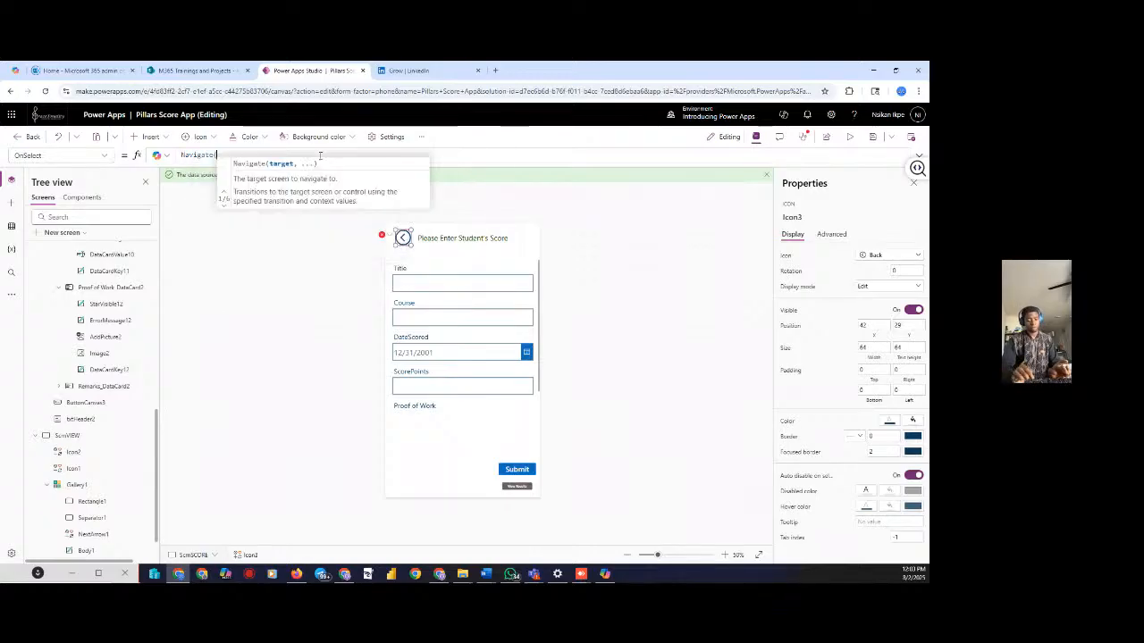
{"action": "type", "text": "scrn"}
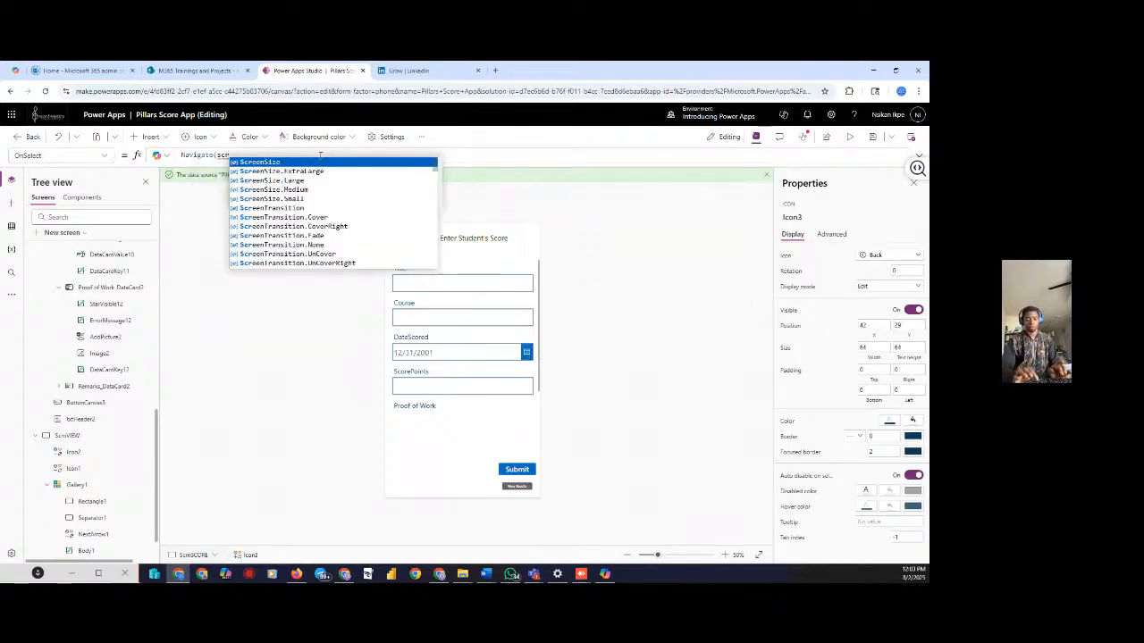
{"action": "type", "text": "h"}
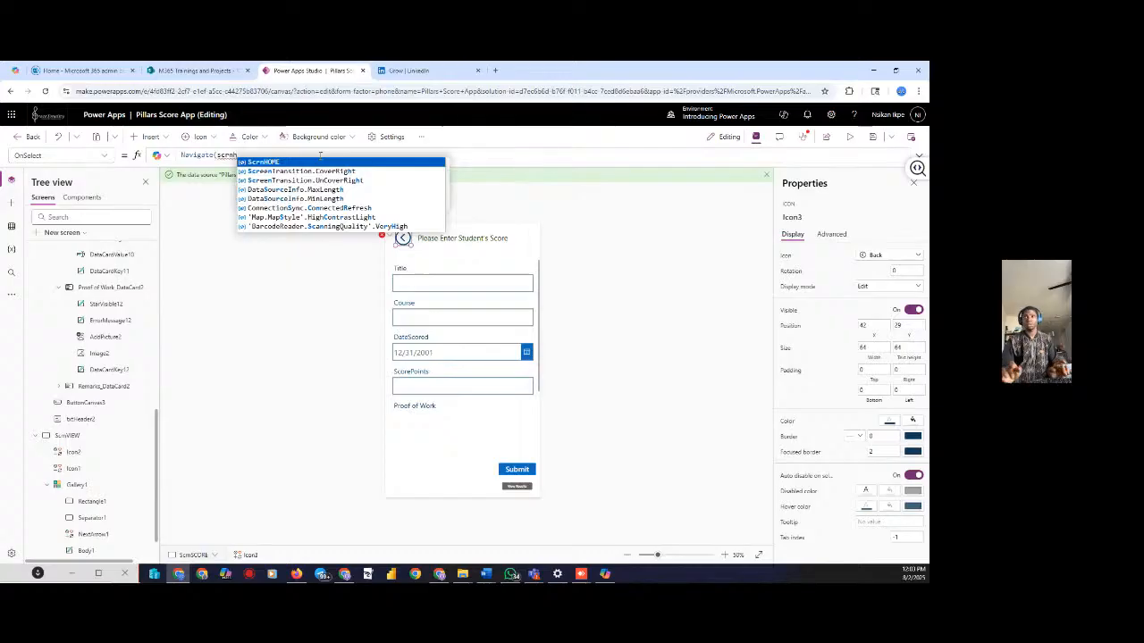
{"action": "key", "text": "Tab"}
{"action": "type", "text": ")"}
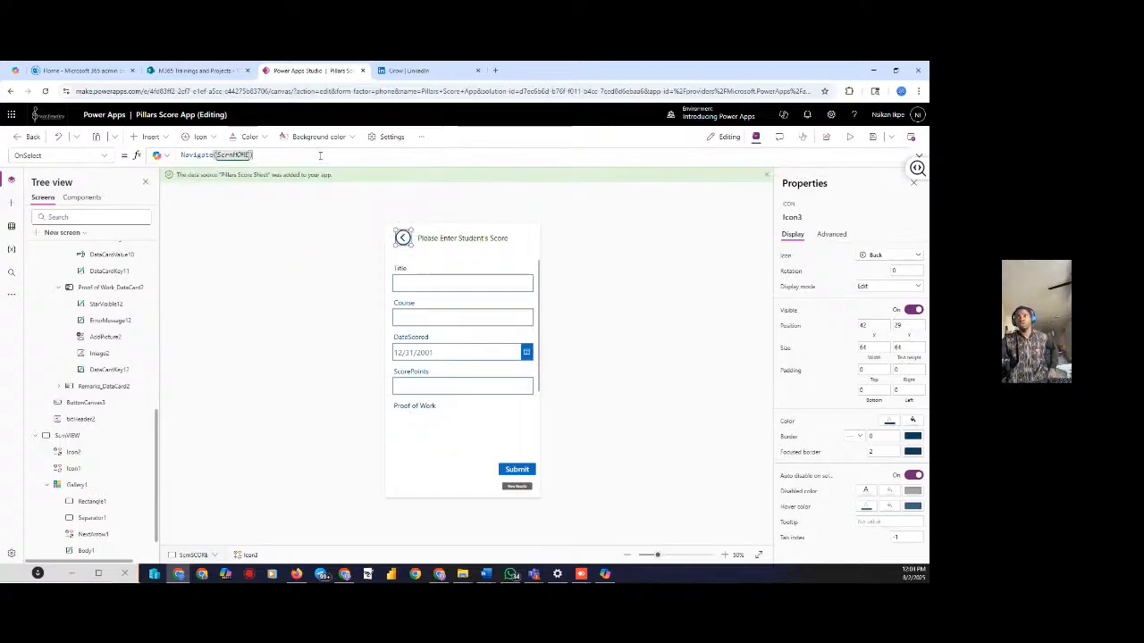
{"action": "left_click", "coordinate": [698, 347]}
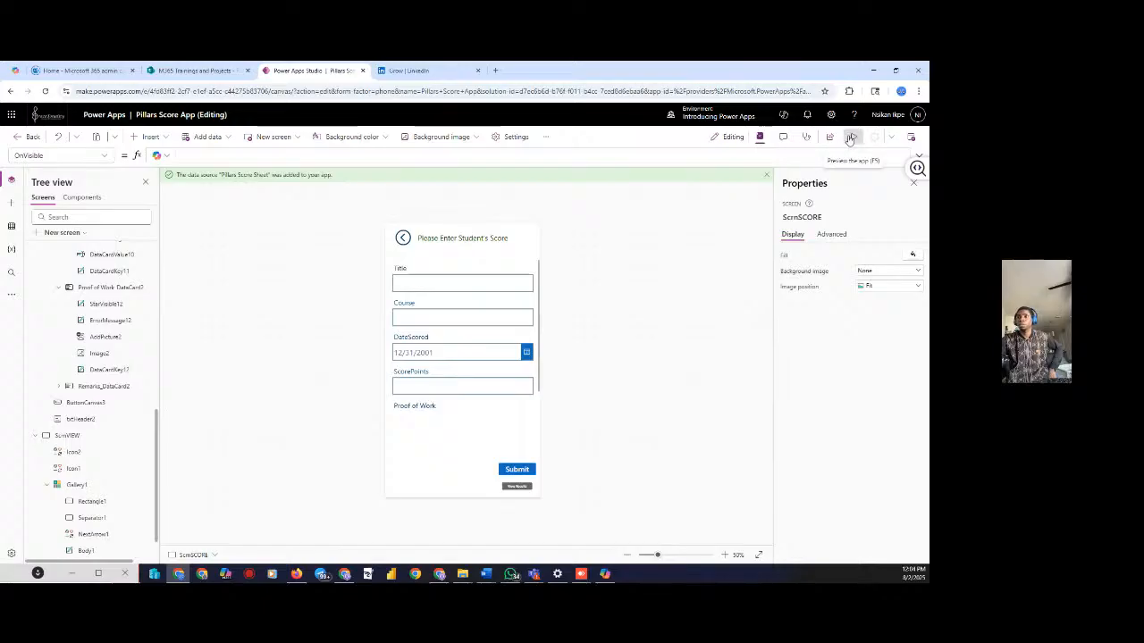
Preview the app, confirm the back arrow reaches the home screen, then close the preview
{"action": "left_click", "coordinate": [850, 138]}
{"action": "left_click", "coordinate": [379, 177]}
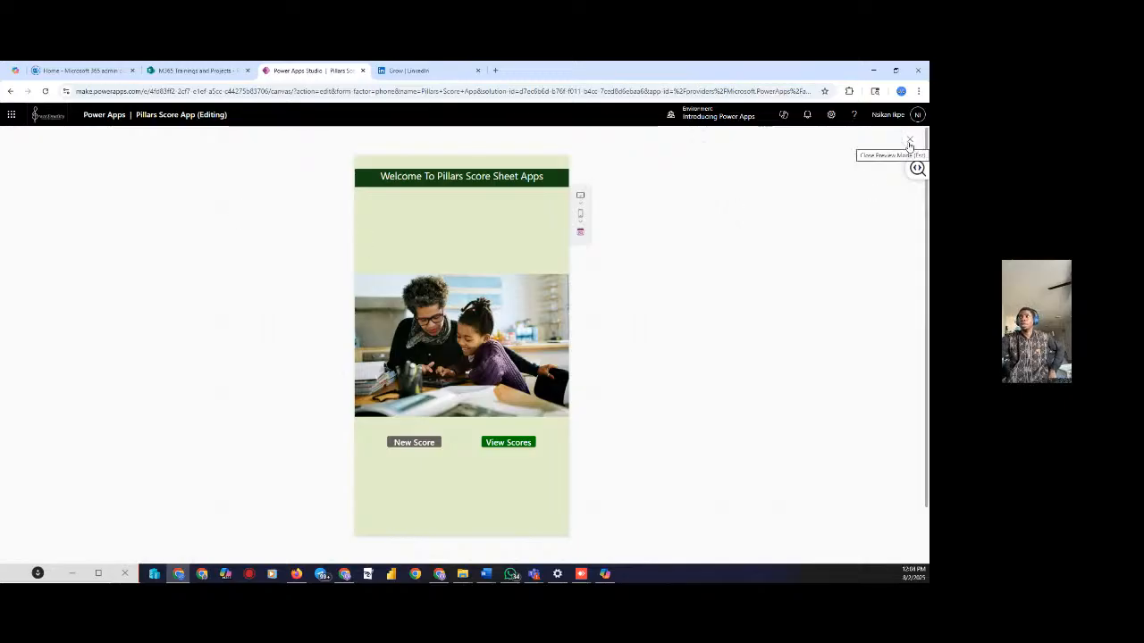
{"action": "left_click", "coordinate": [909, 144]}
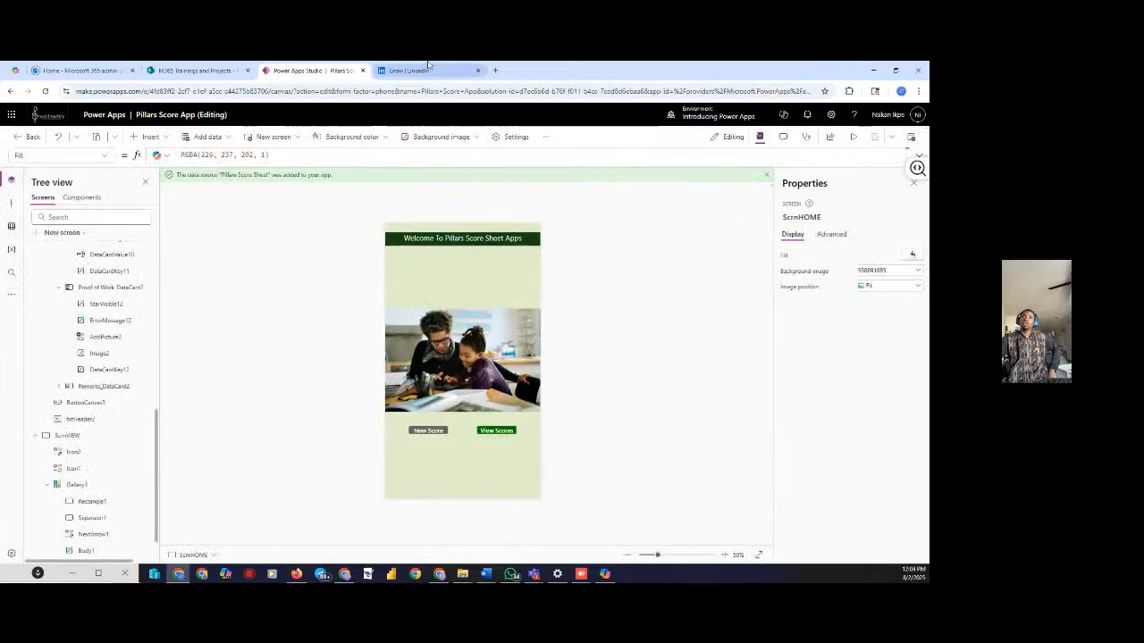
{"action": "left_click", "coordinate": [199, 69]}
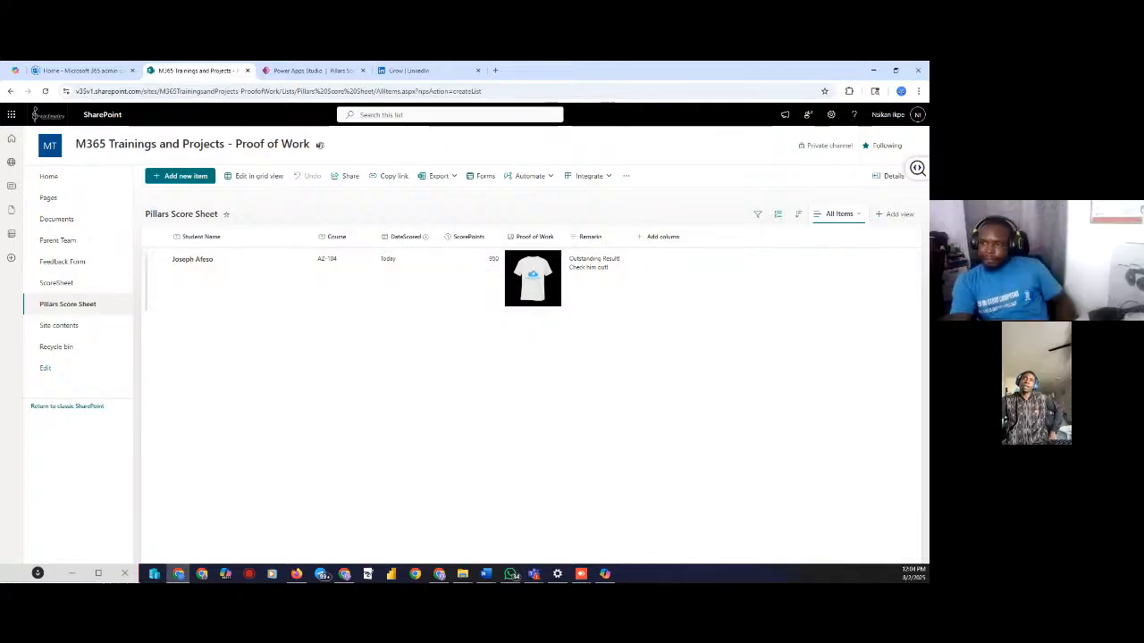
{"action": "left_click", "coordinate": [46, 91]}
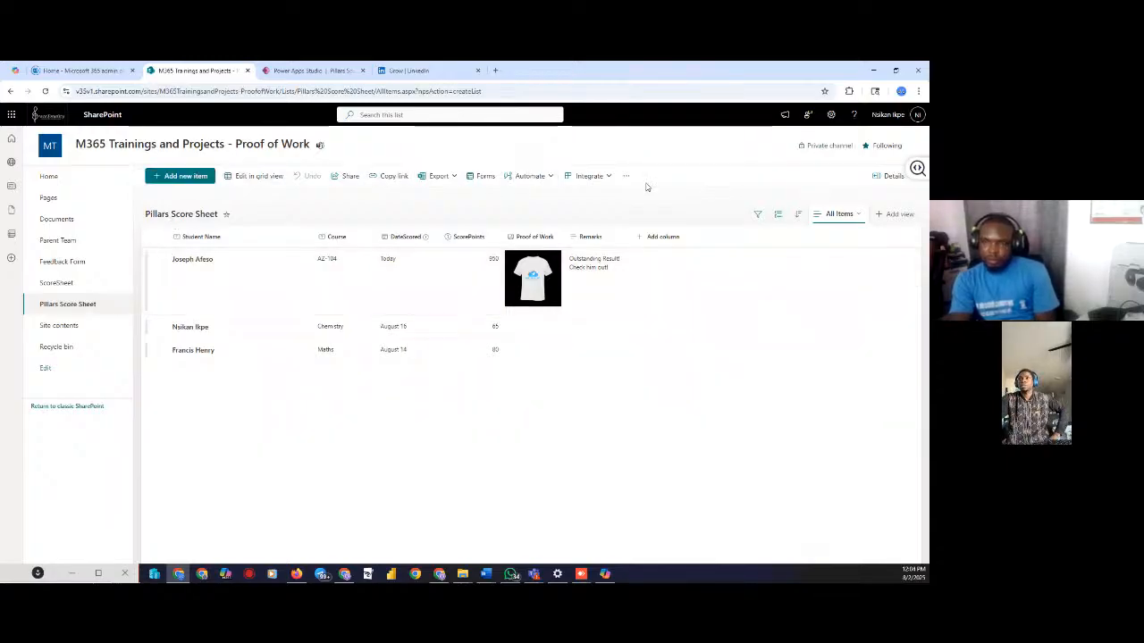
{"action": "left_click", "coordinate": [308, 71]}
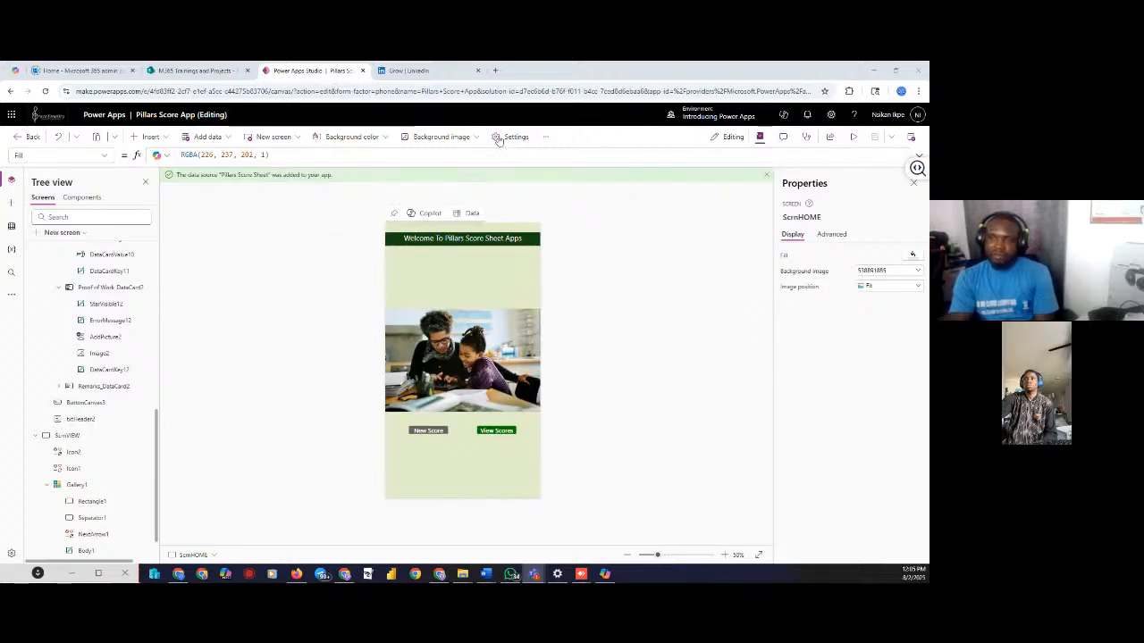
Review the app's Share options, close them, and show the desktop with Win+D
{"action": "left_click", "coordinate": [830, 138]}
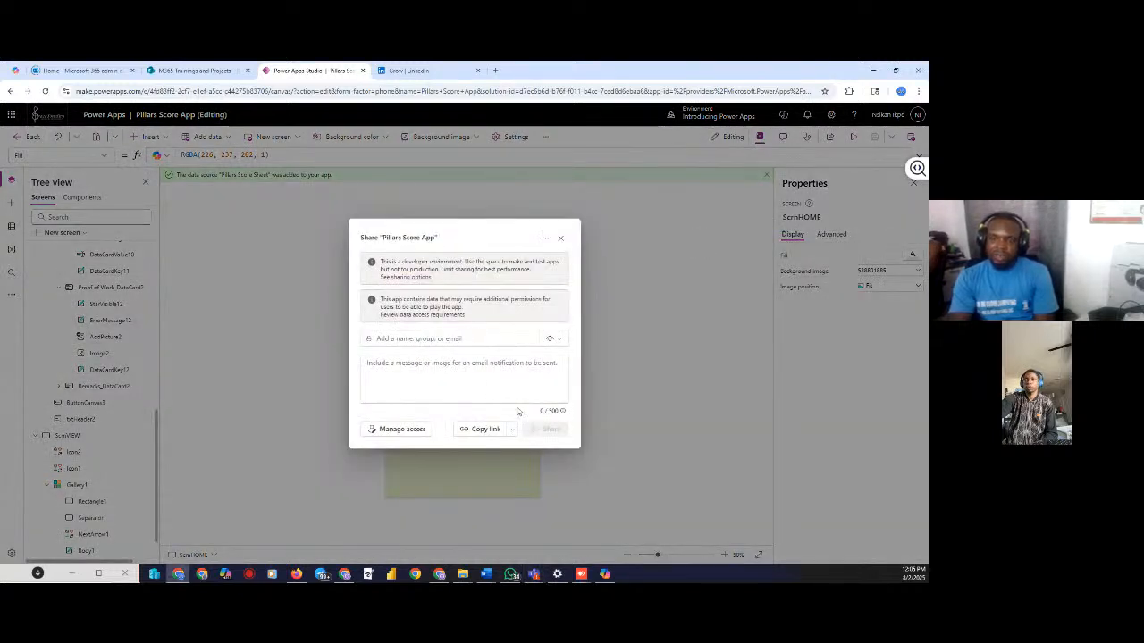
{"action": "left_click", "coordinate": [560, 239]}
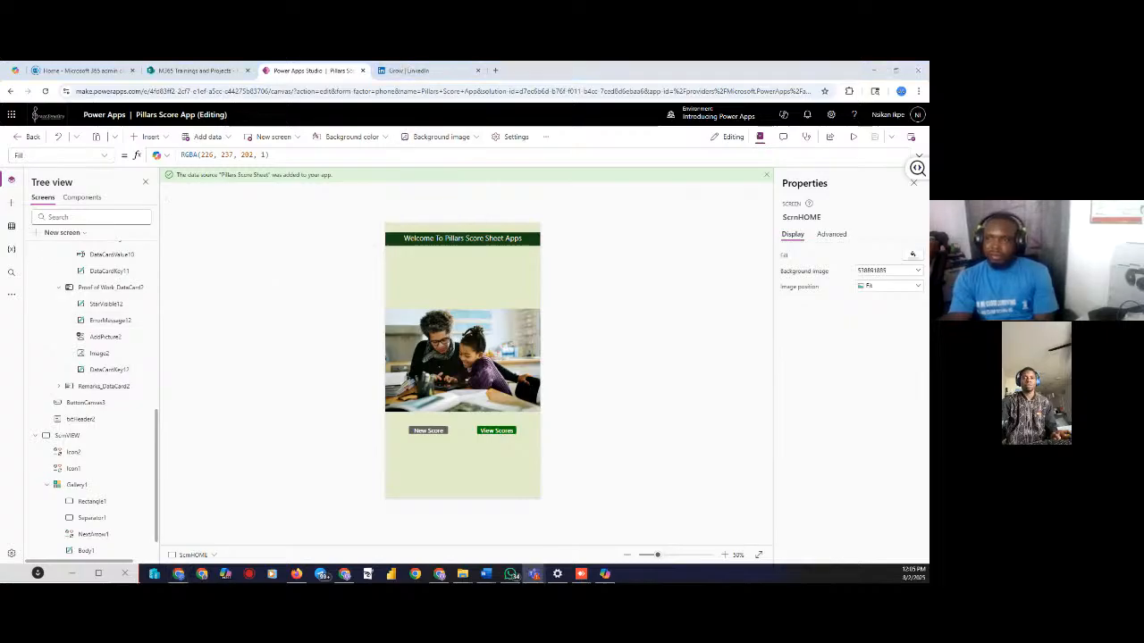
{"action": "key", "text": "super+d"}
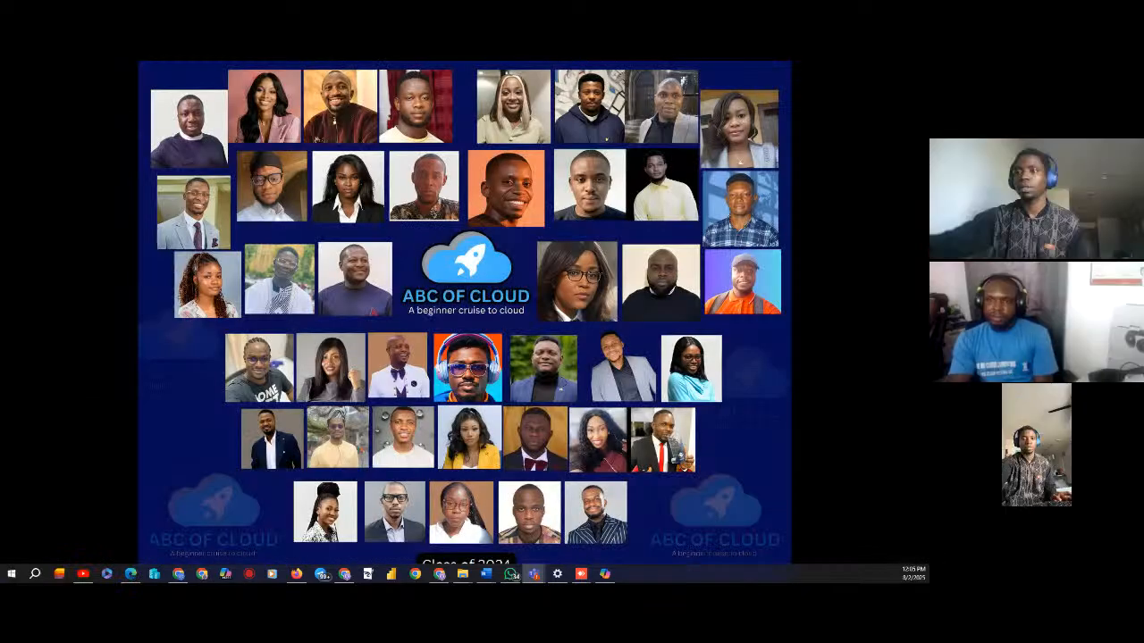
Restore the hidden windows and bring the TMCC 2025 Project Stream Teams meeting to the front
{"action": "key", "text": "super+d"}
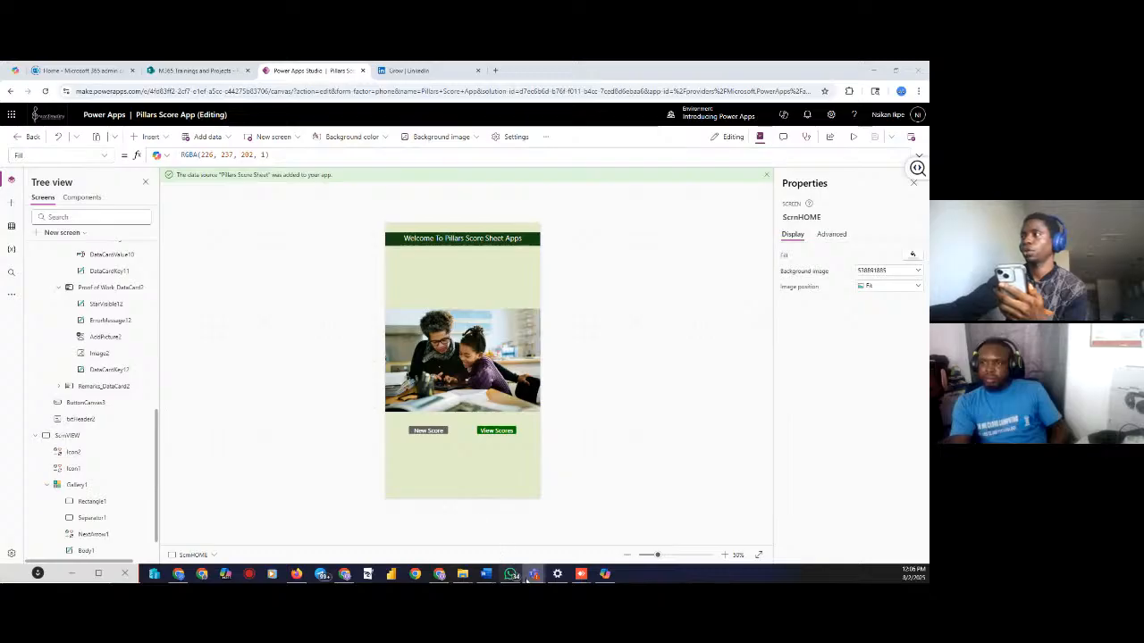
{"action": "mouse_move", "coordinate": [533, 574]}
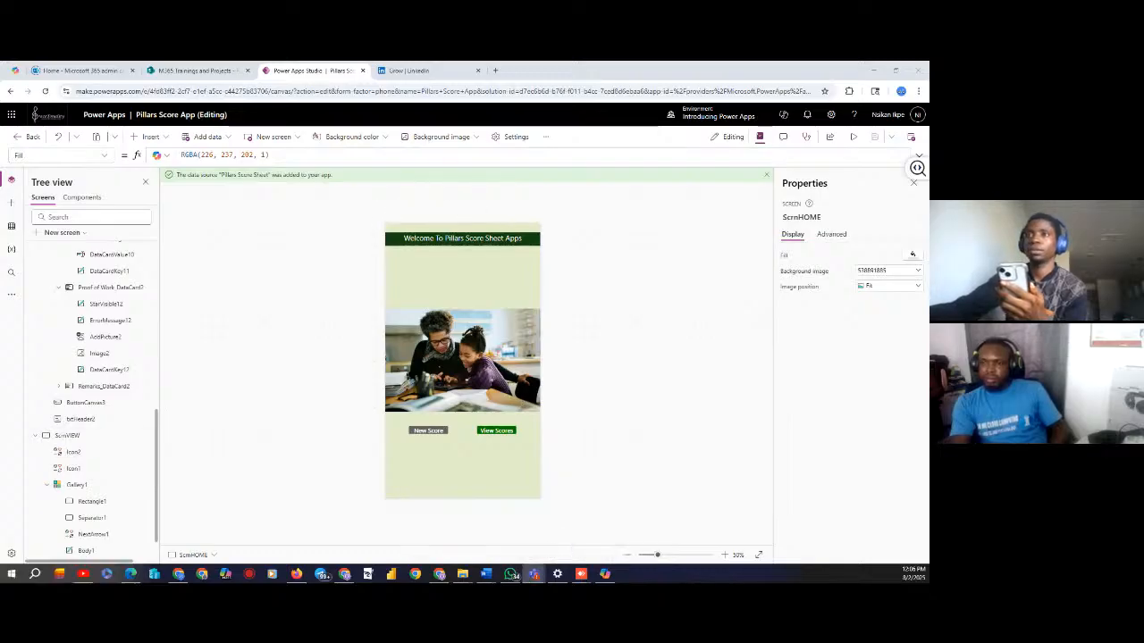
{"action": "left_click", "coordinate": [463, 358]}
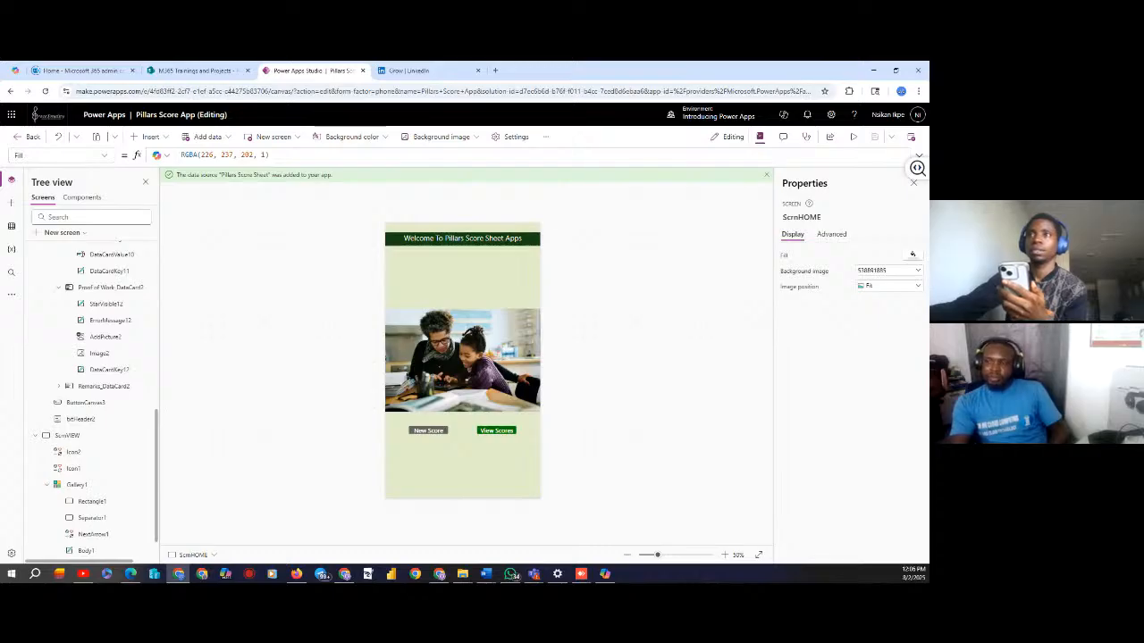
{"action": "left_click", "coordinate": [344, 574]}
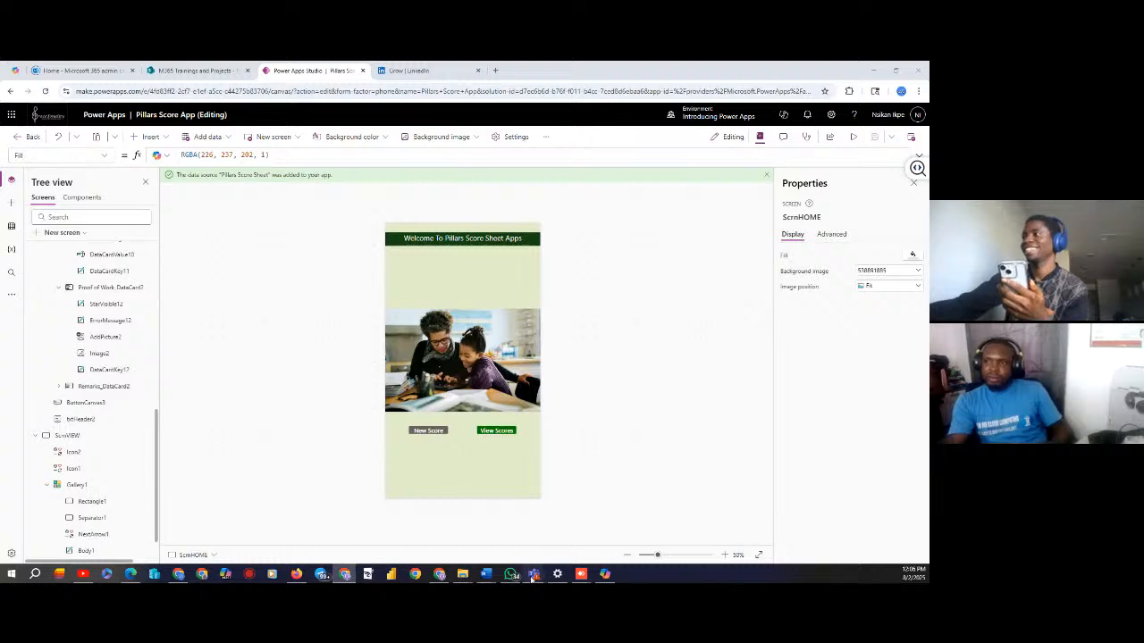
{"action": "mouse_move", "coordinate": [534, 573]}
{"action": "mouse_move", "coordinate": [560, 529]}
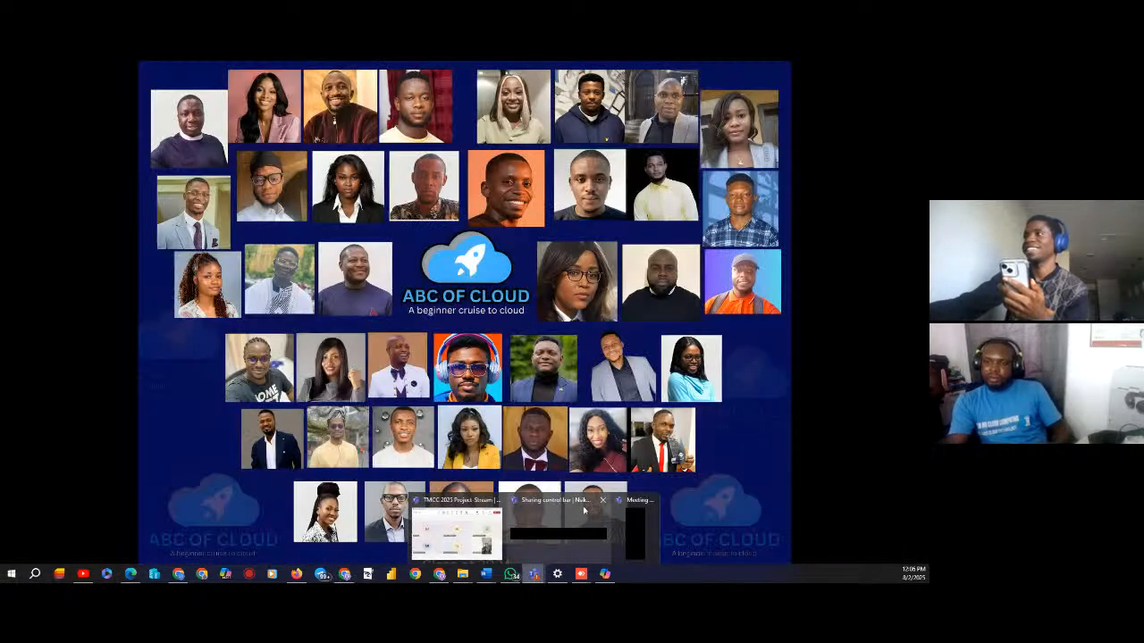
{"action": "left_click", "coordinate": [584, 510]}
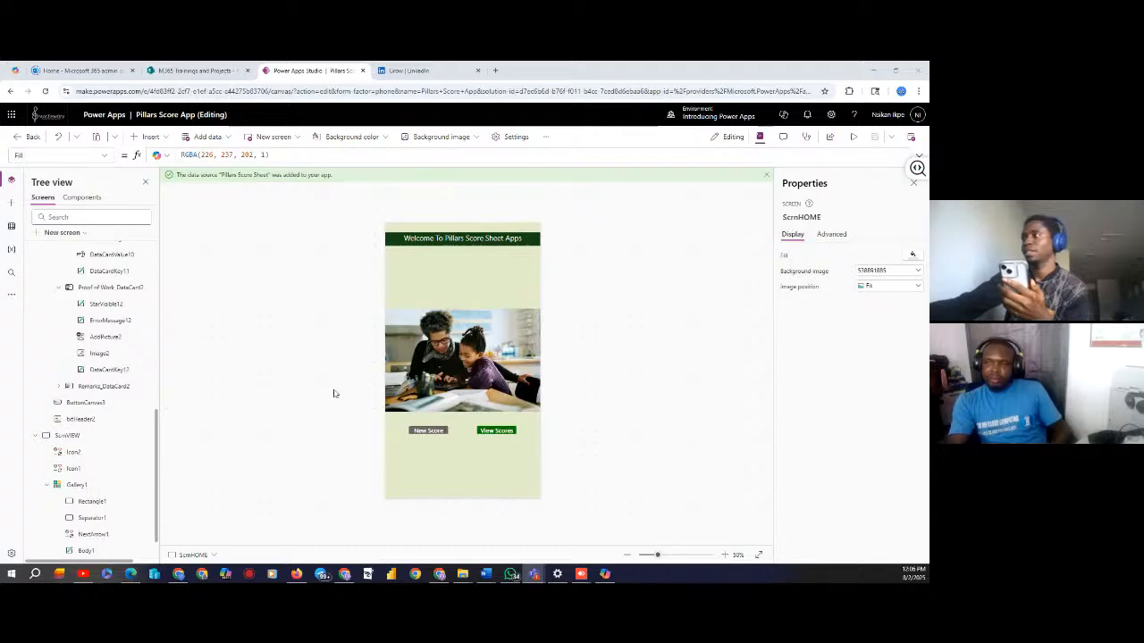
{"action": "mouse_move", "coordinate": [527, 574]}
{"action": "left_click", "coordinate": [438, 532]}
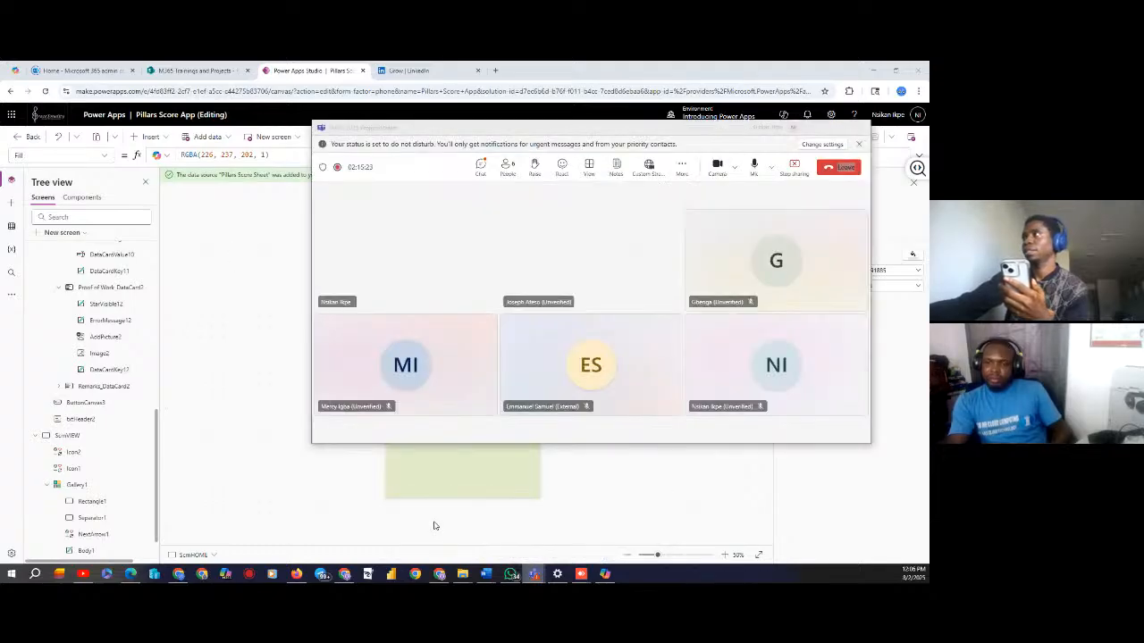
Stop sharing the screen in Teams and pull down to refresh the Power Apps Mobile Home list
{"action": "left_click", "coordinate": [804, 172]}
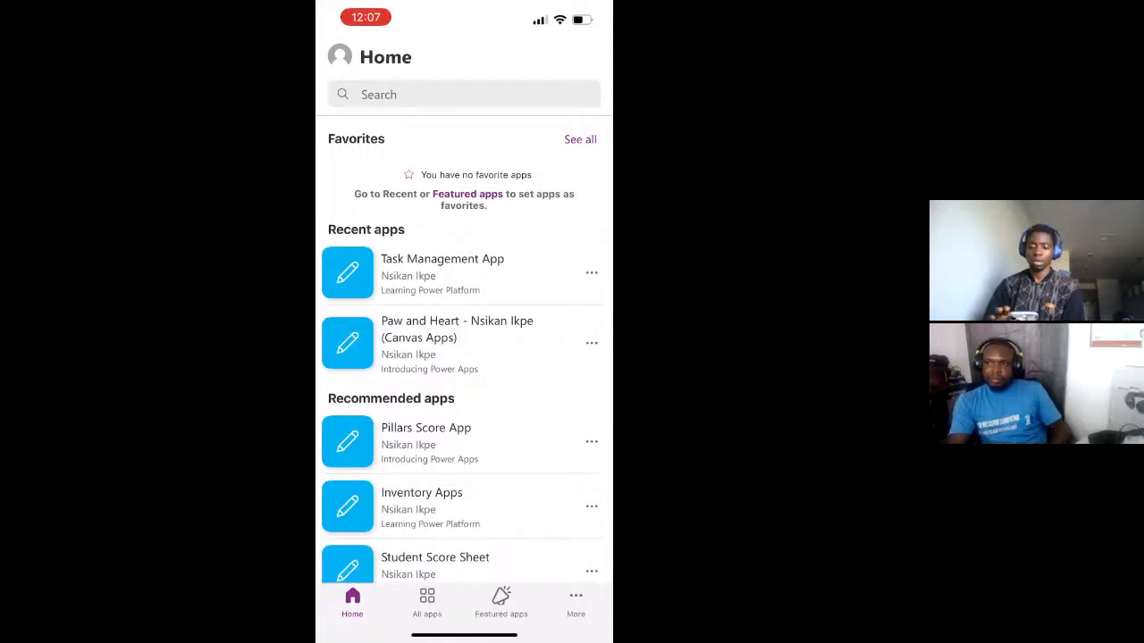
{"action": "scroll", "coordinate": [464, 348], "scroll_direction": "up", "scroll_amount": 2}
{"action": "scroll", "coordinate": [463, 349], "scroll_direction": "up", "scroll_amount": 1}
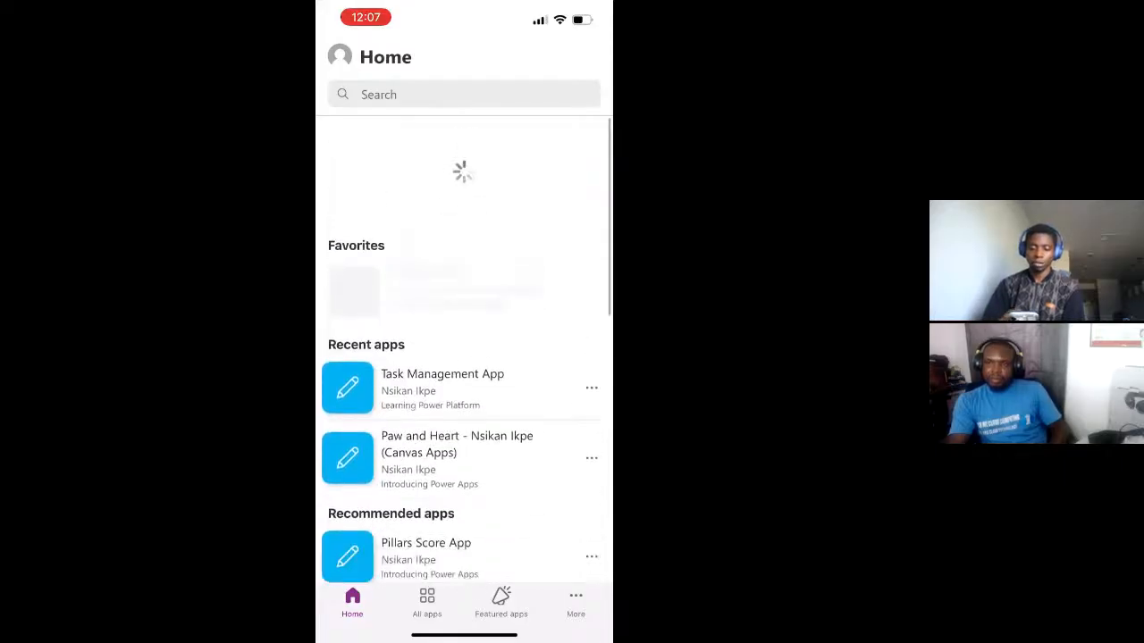
{"action": "scroll", "coordinate": [464, 349], "scroll_direction": "up", "scroll_amount": 1}
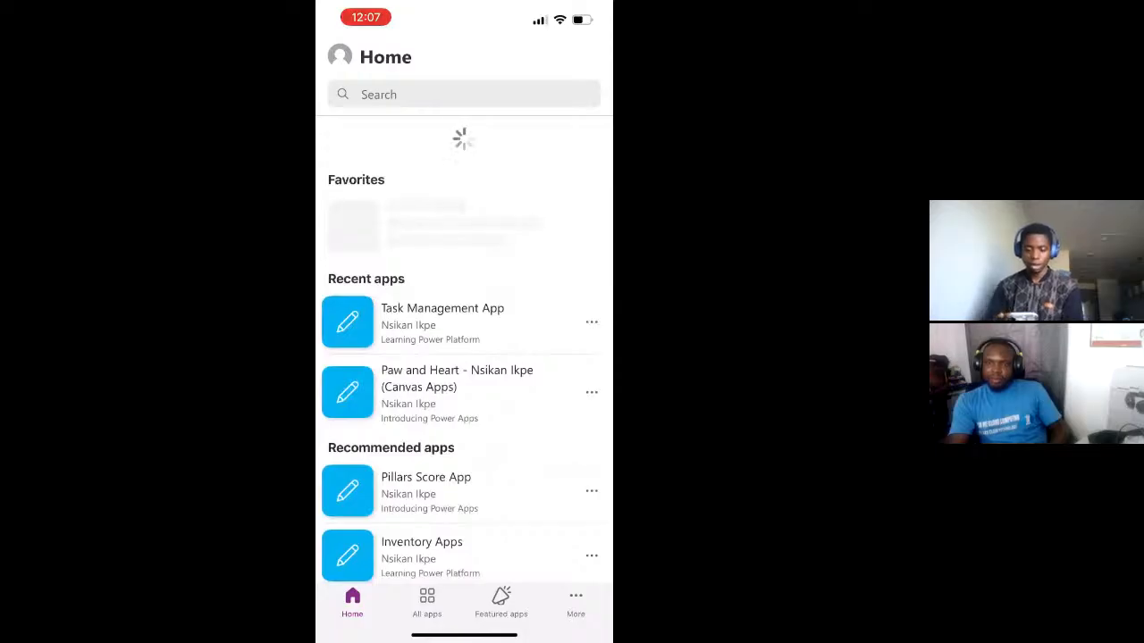
Find Pillars Score App under Recommended apps and open it on the phone
{"action": "scroll", "coordinate": [464, 348], "scroll_direction": "down", "scroll_amount": 3}
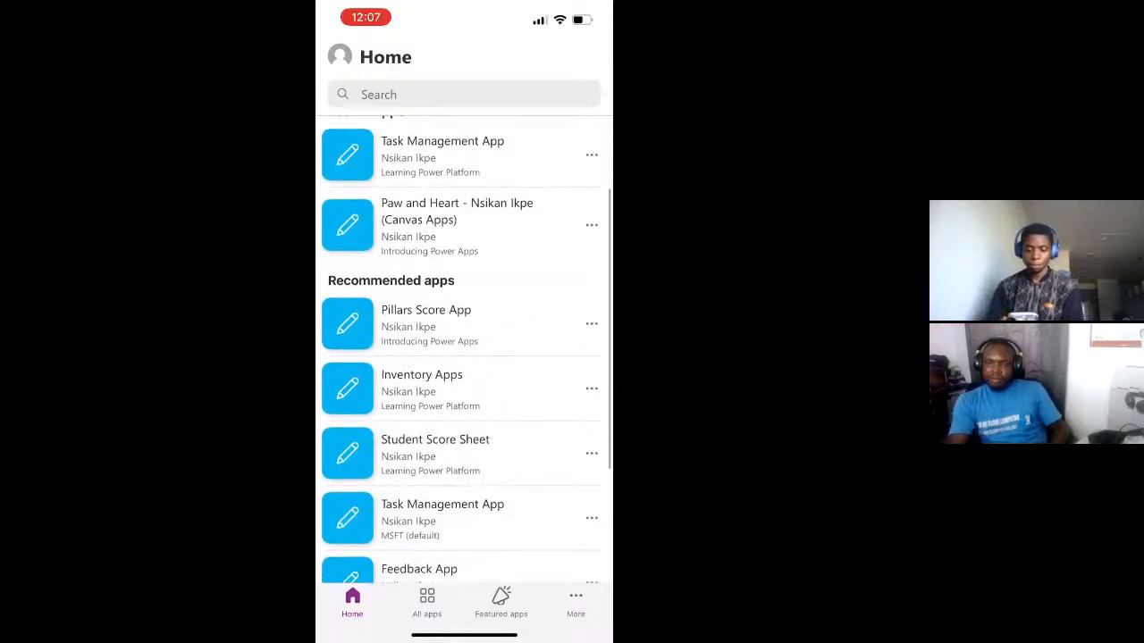
{"action": "scroll", "coordinate": [463, 349], "scroll_direction": "up", "scroll_amount": 2}
{"action": "scroll", "coordinate": [464, 349], "scroll_direction": "down", "scroll_amount": 2}
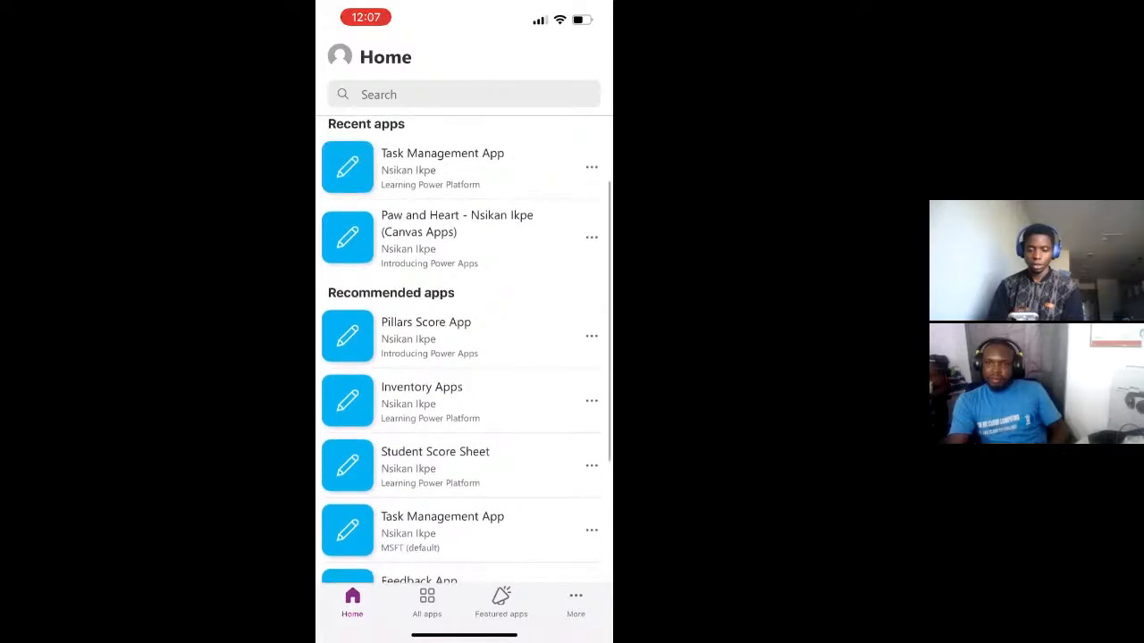
{"action": "left_click", "coordinate": [464, 390]}
{"action": "scroll", "coordinate": [464, 349], "scroll_direction": "down", "scroll_amount": 3}
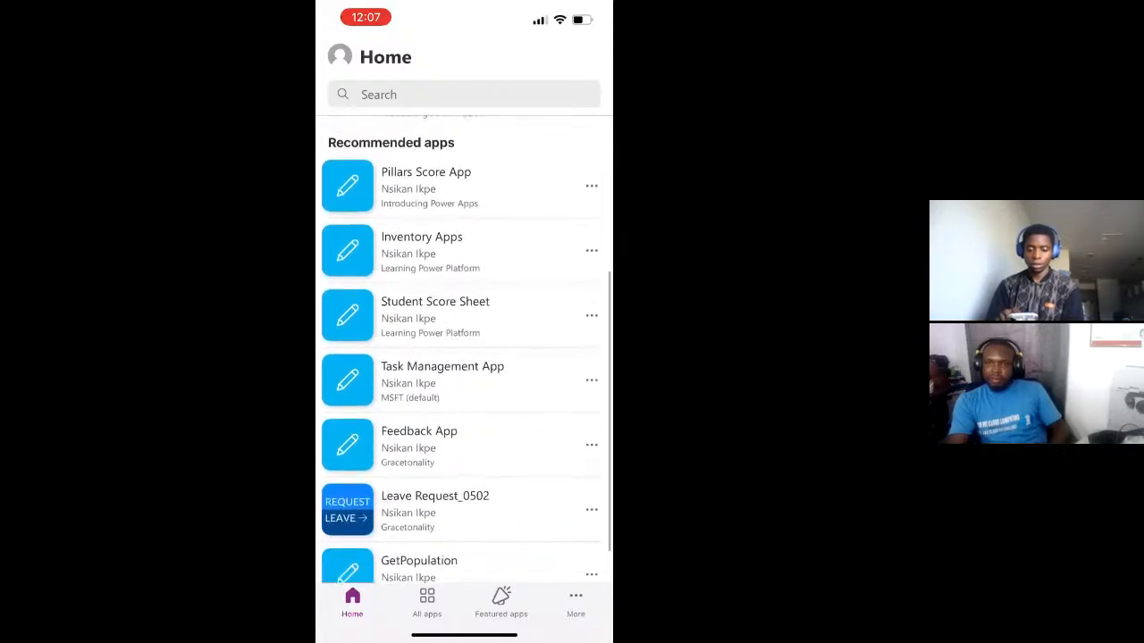
{"action": "scroll", "coordinate": [464, 349], "scroll_direction": "up", "scroll_amount": 2}
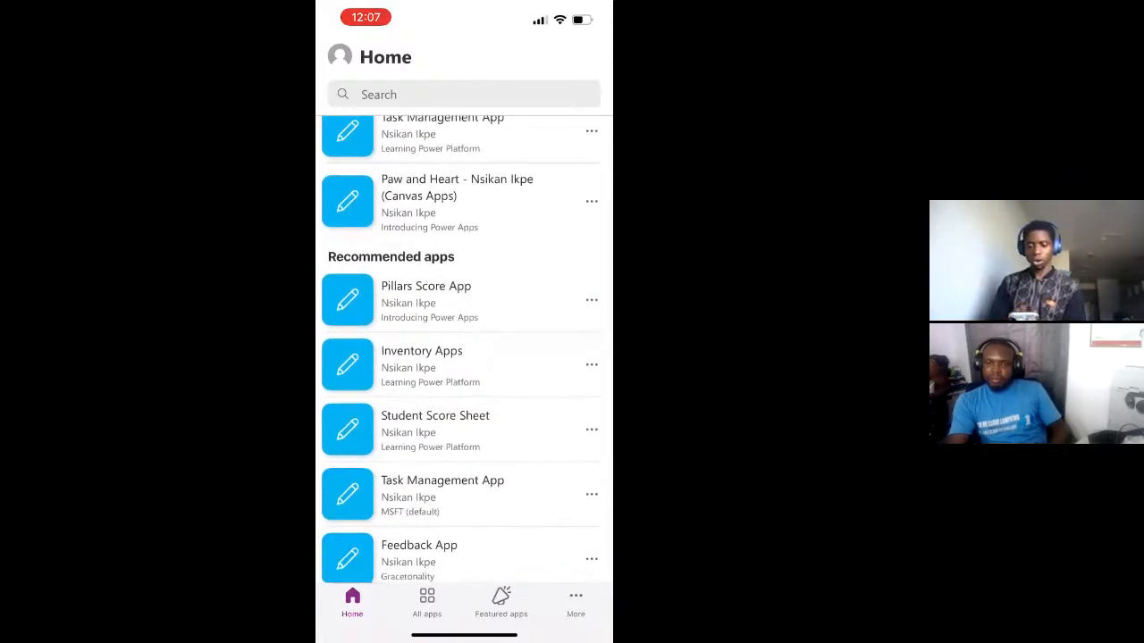
{"action": "left_click", "coordinate": [464, 364]}
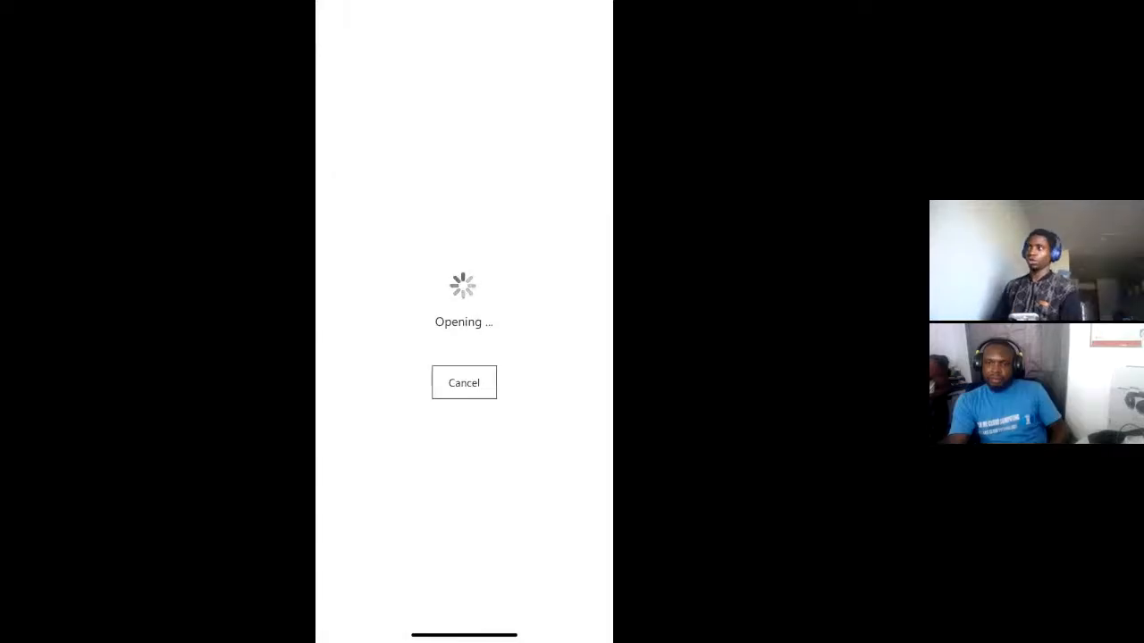